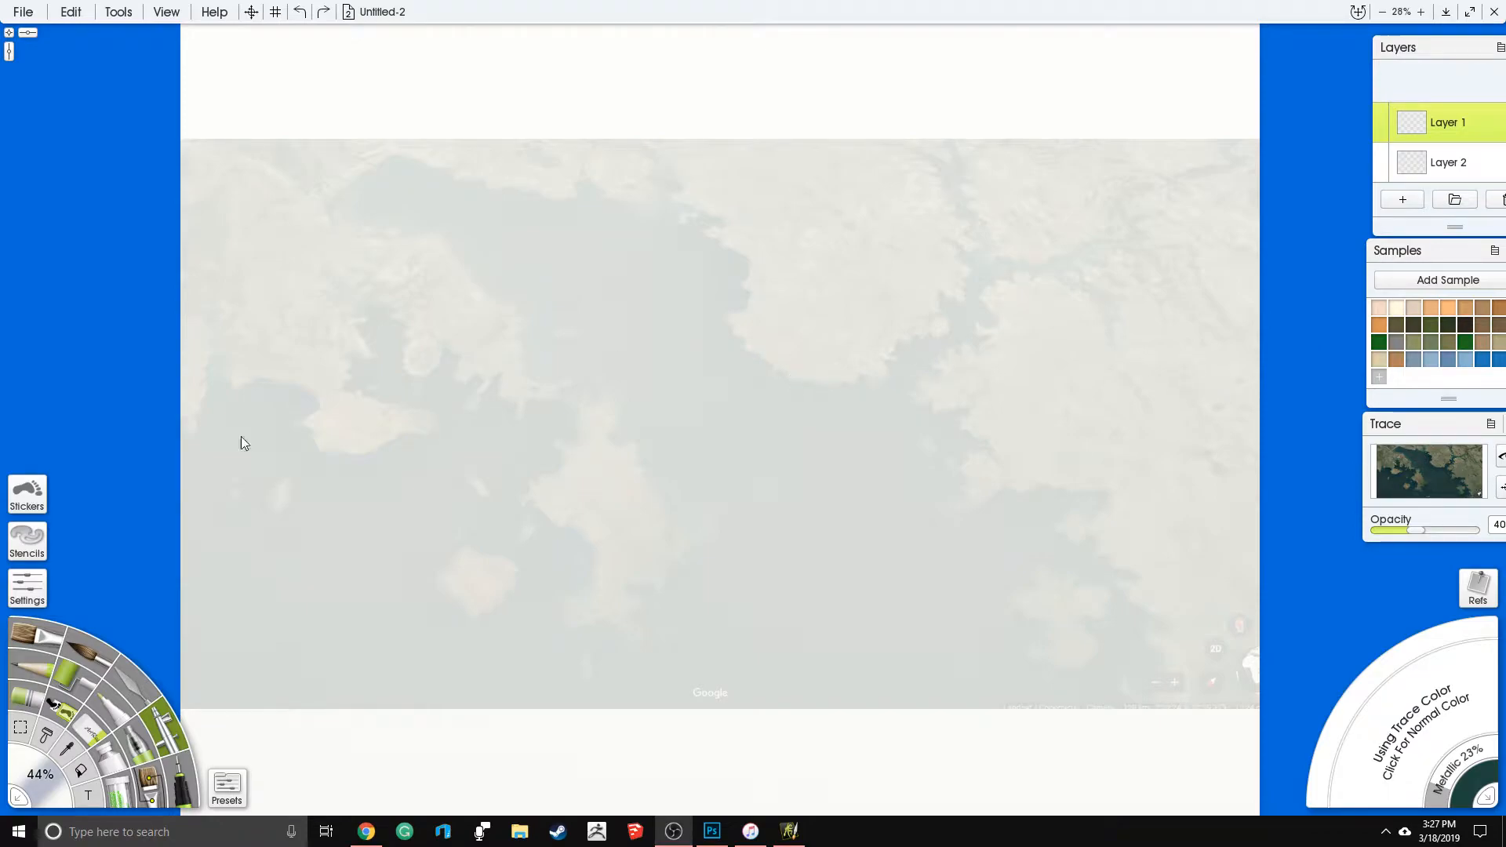
- Choose the Ink Pen tool with the No Antialiasing preset and check its settings
{"action": "left_click", "coordinate": [182, 784]}
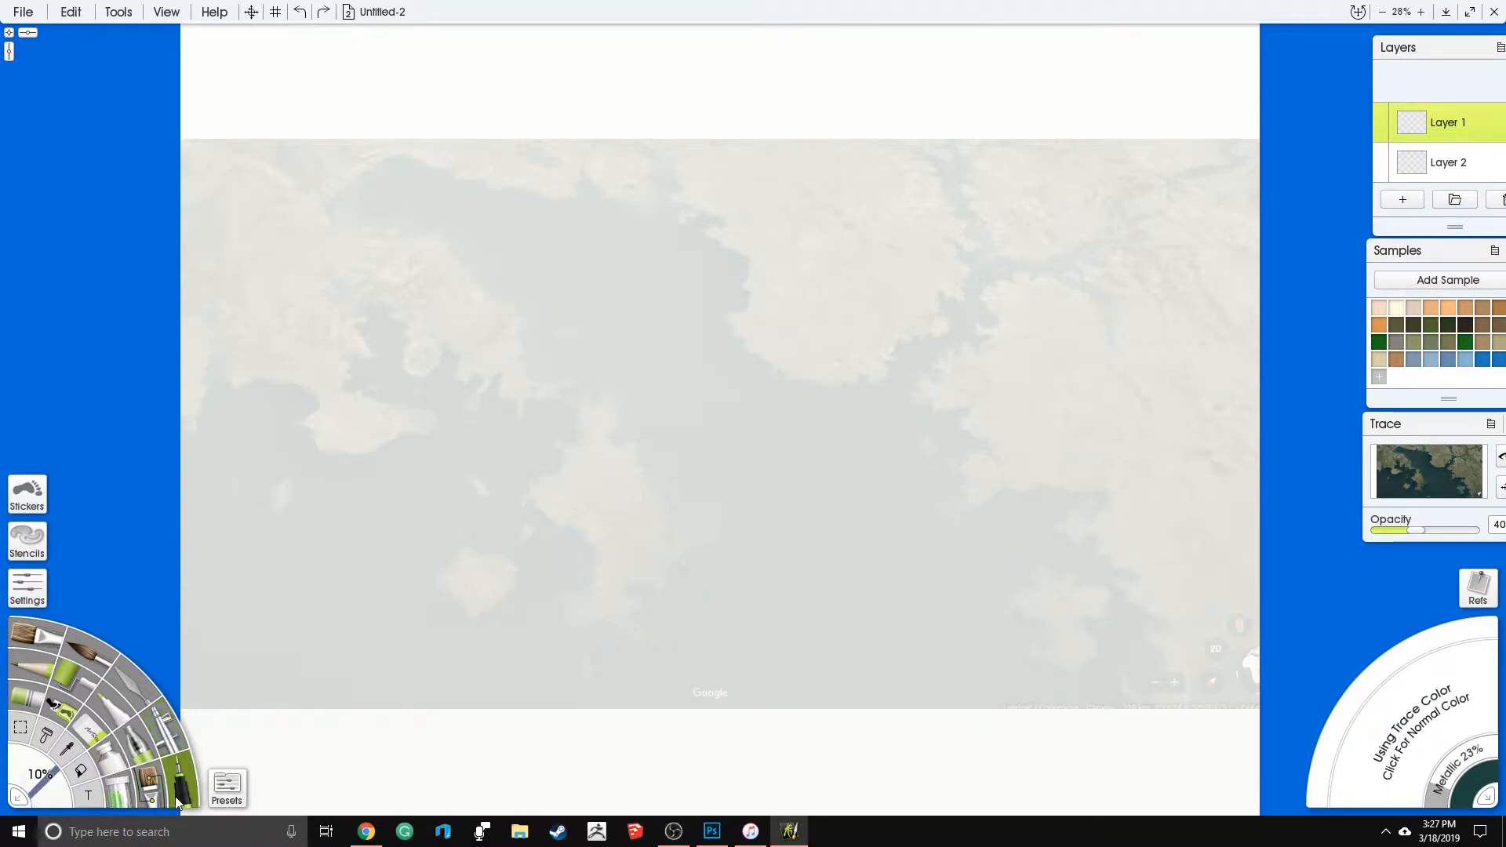
{"action": "left_click", "coordinate": [213, 791]}
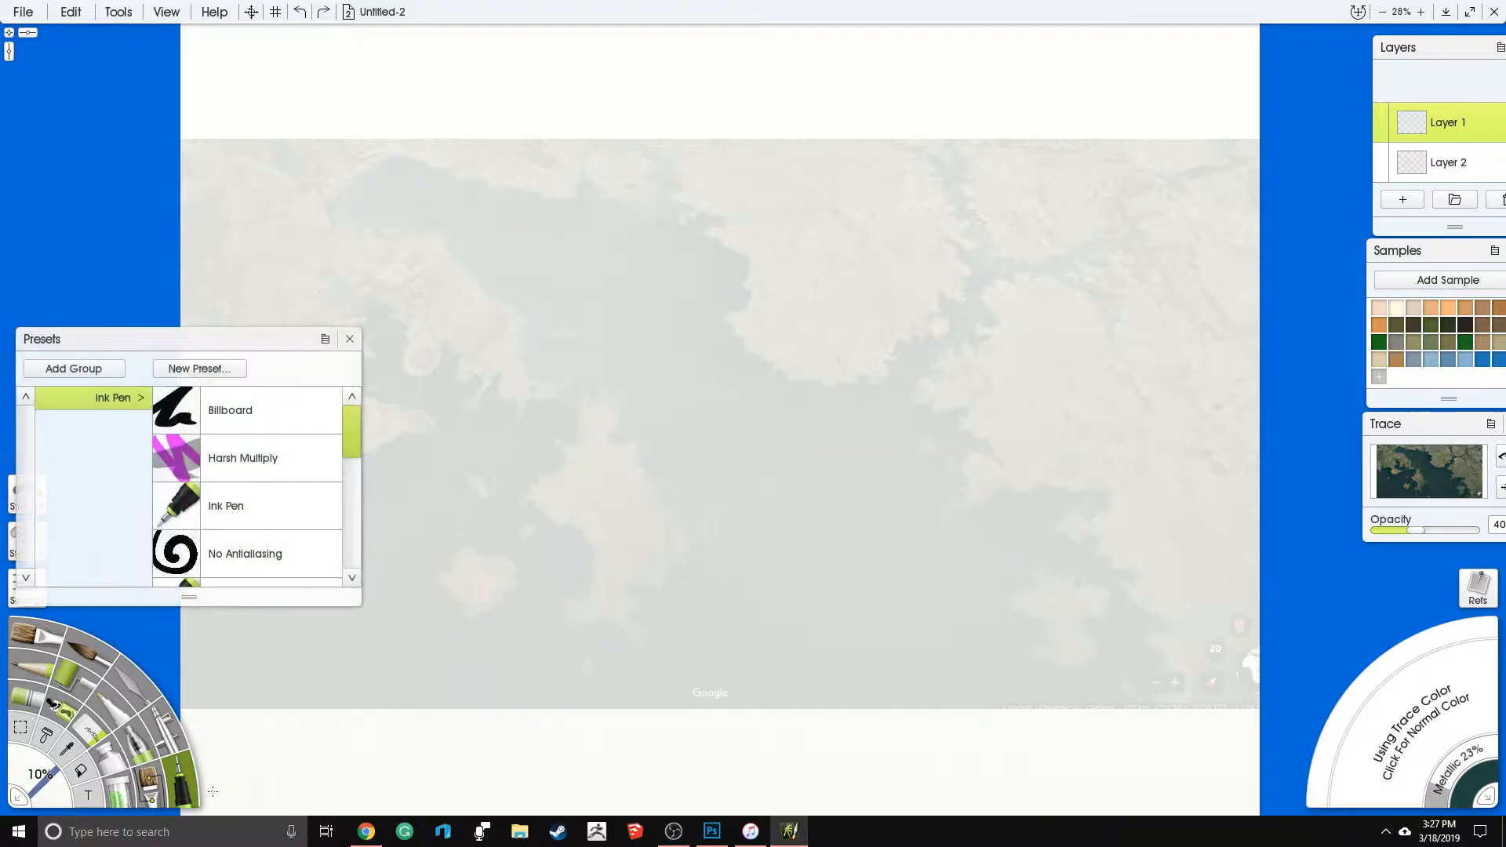
{"action": "left_click", "coordinate": [210, 554]}
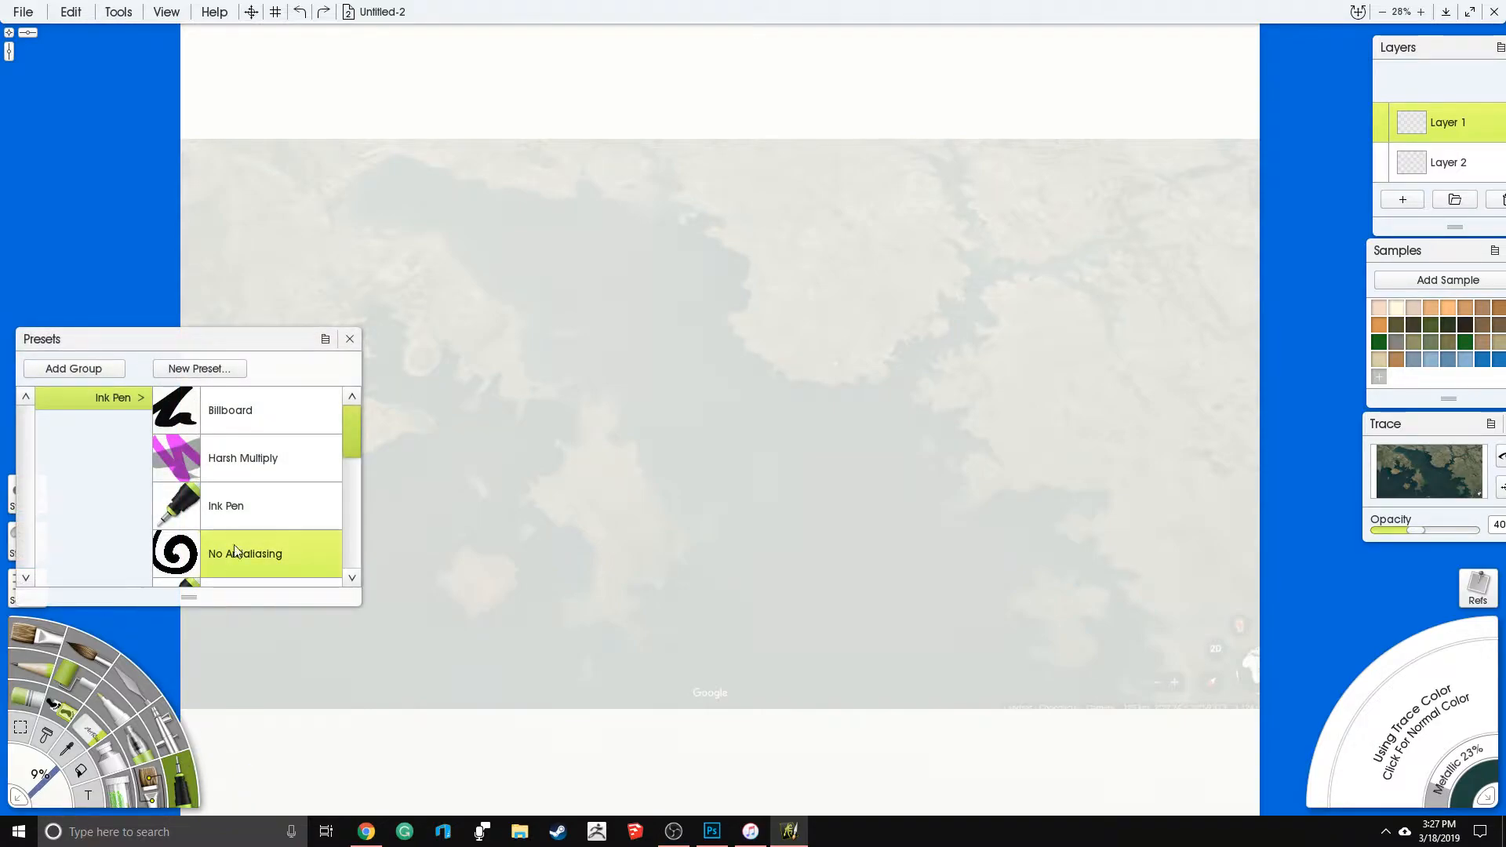
{"action": "left_click", "coordinate": [350, 338]}
{"action": "left_click", "coordinate": [27, 584]}
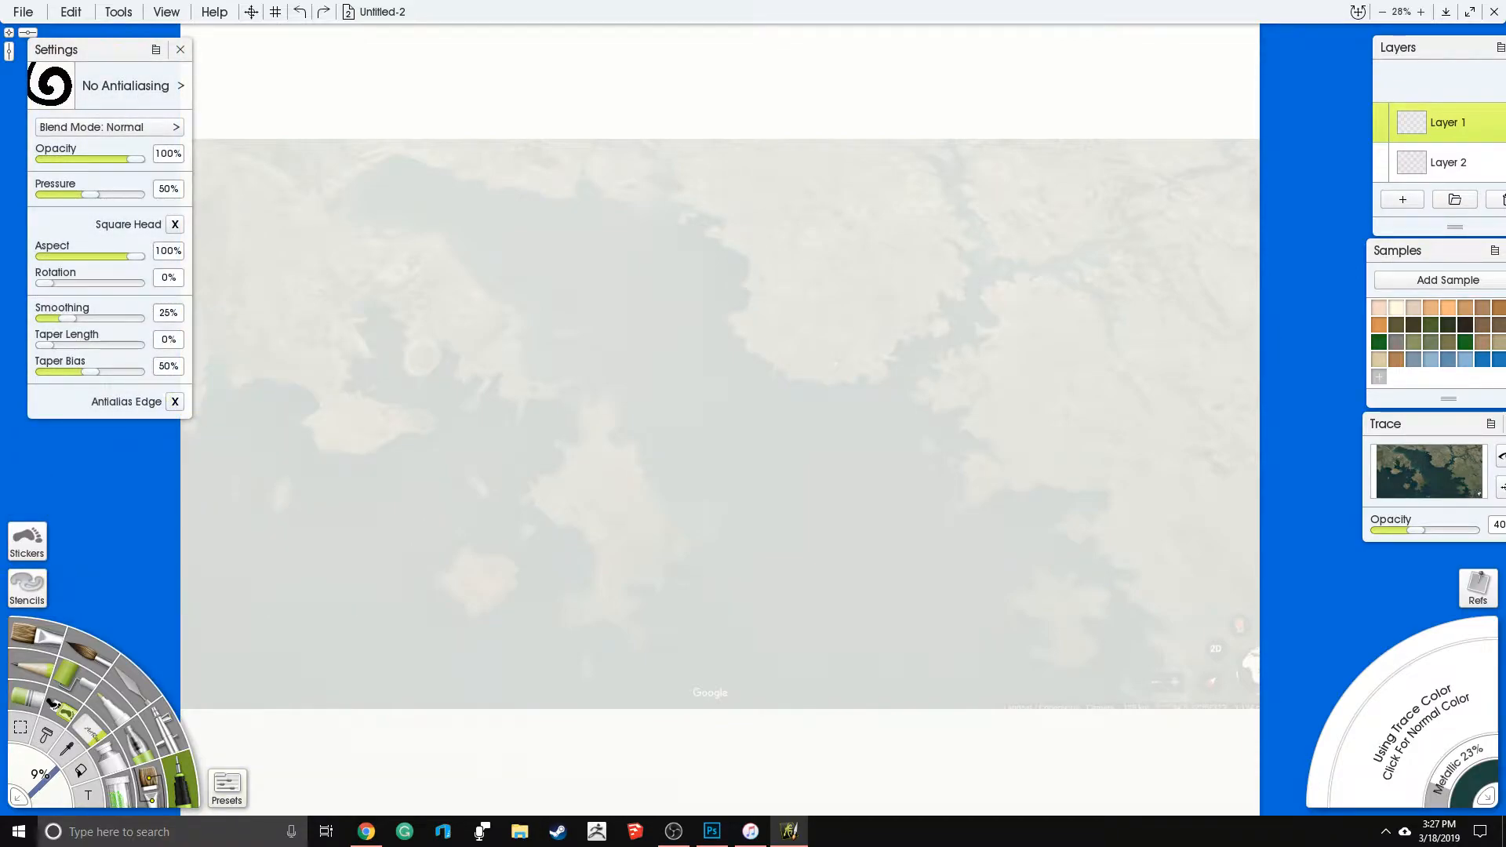
{"action": "left_click", "coordinate": [180, 50]}
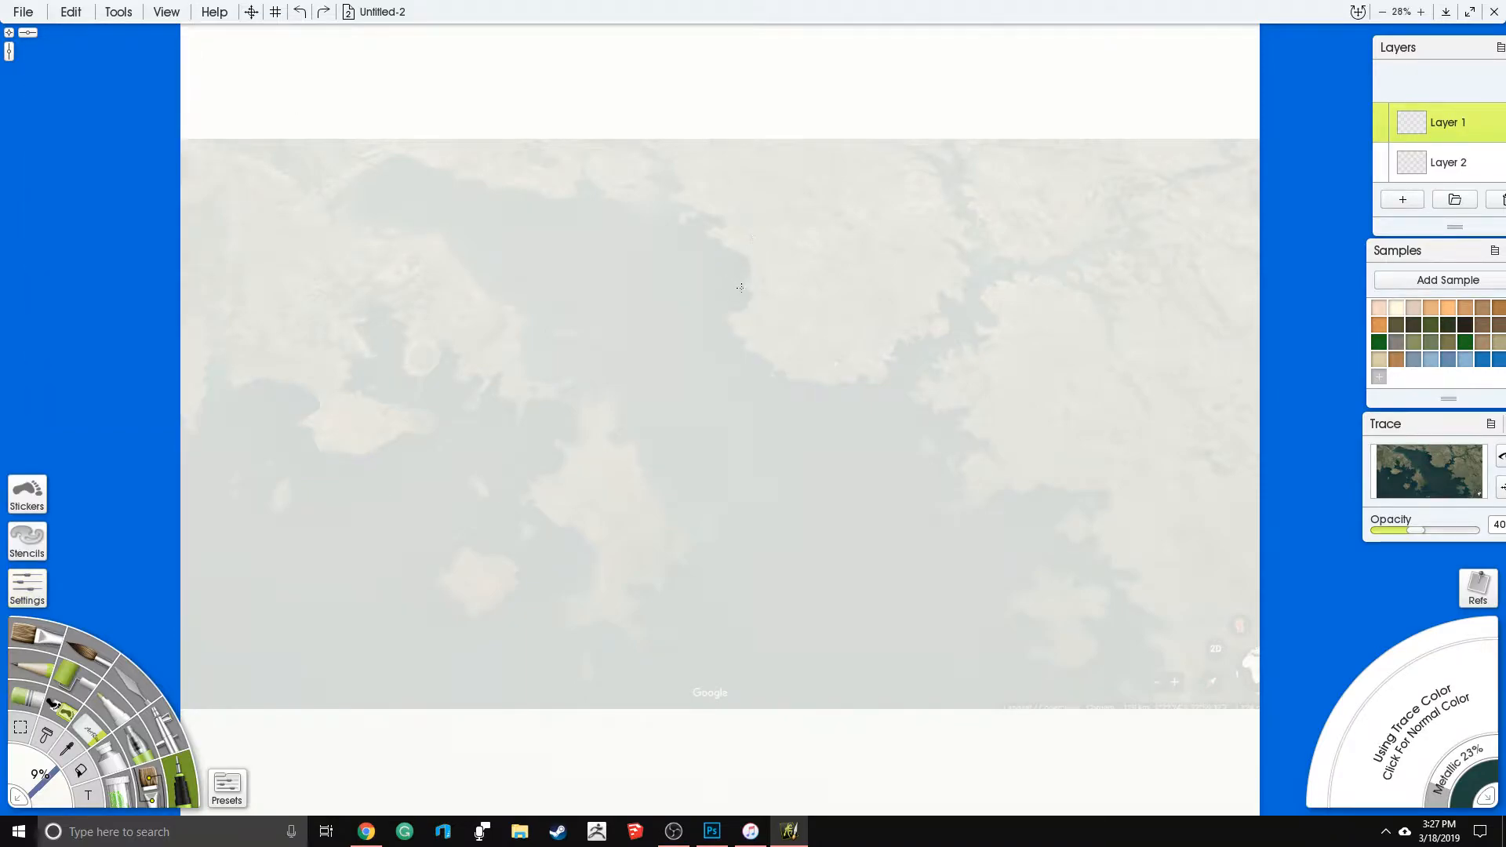
{"action": "scroll", "coordinate": [851, 245], "scroll_direction": "up", "scroll_amount": 5}
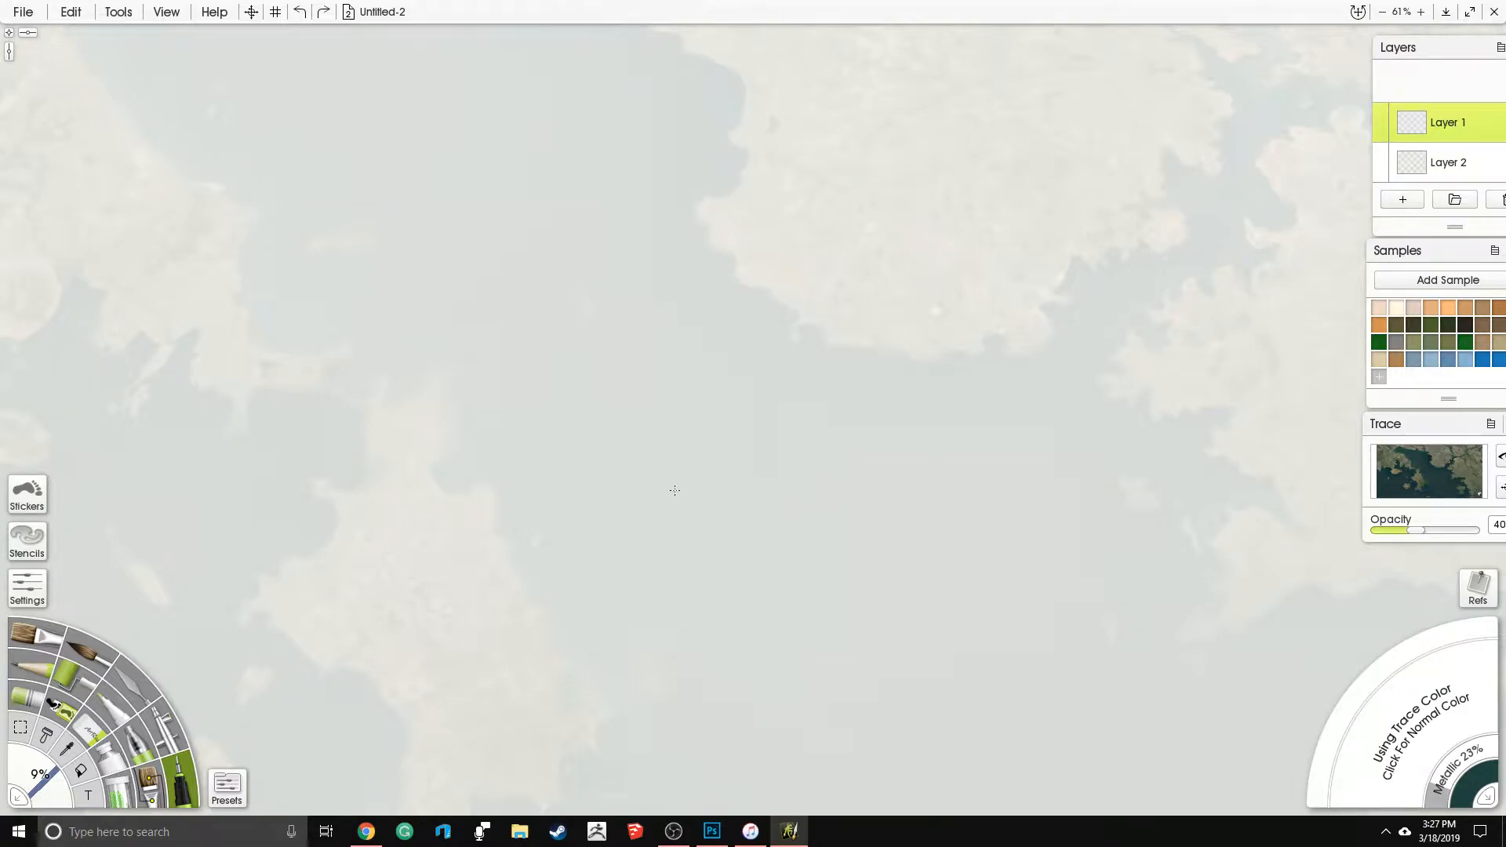
{"action": "left_click", "coordinate": [793, 306]}
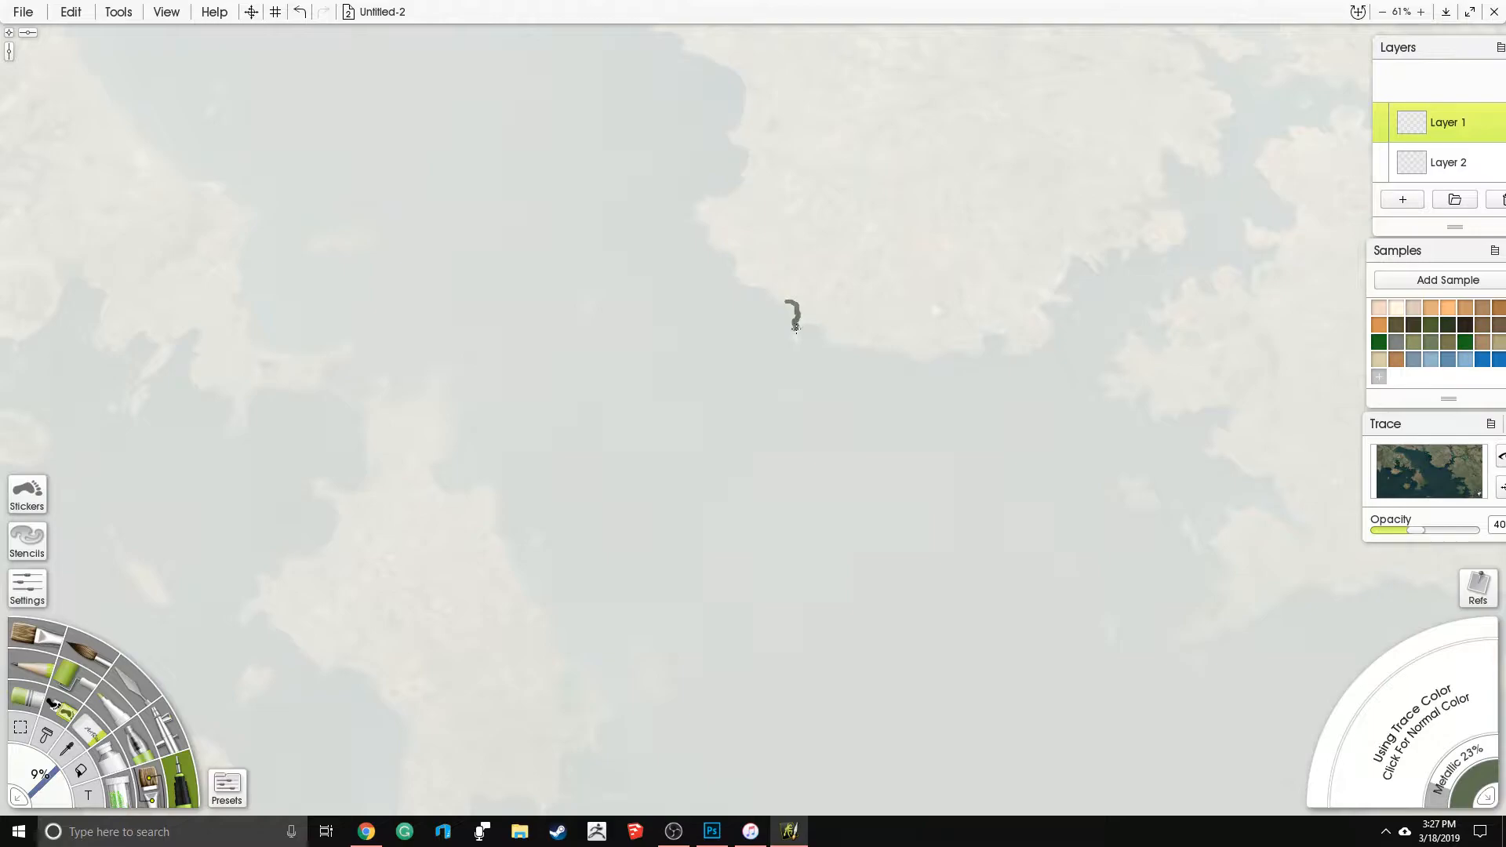
{"action": "mouse_move", "coordinate": [802, 325]}
{"action": "left_mouse_down"}
{"action": "mouse_move", "coordinate": [933, 362]}
{"action": "mouse_move", "coordinate": [958, 347]}
{"action": "left_mouse_up"}
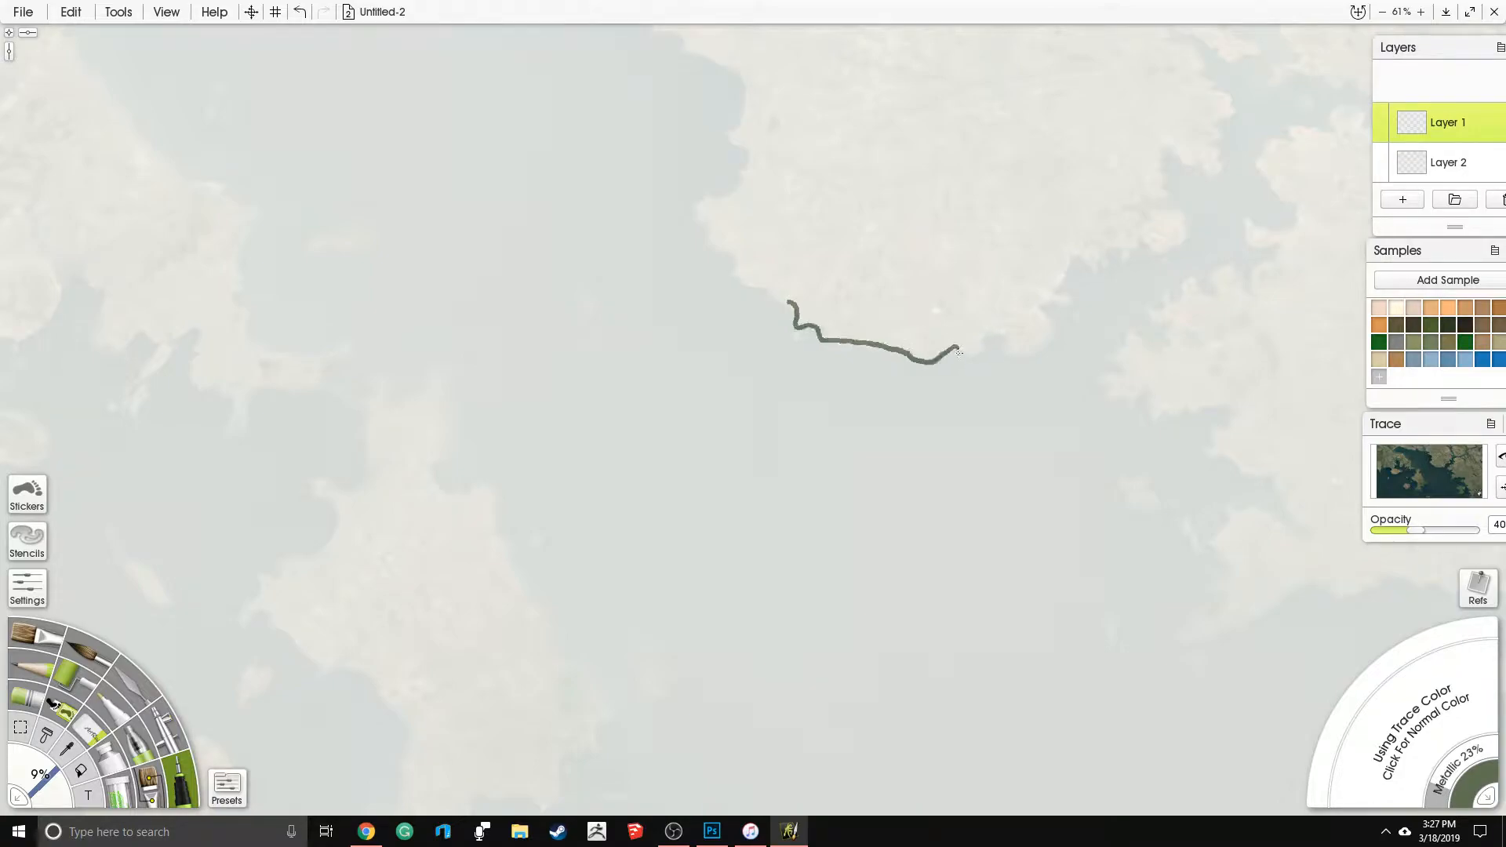
{"action": "key", "text": "ctrl+z"}
- Reduce the ink pen's smoothing to 3%
{"action": "left_click", "coordinate": [227, 789]}
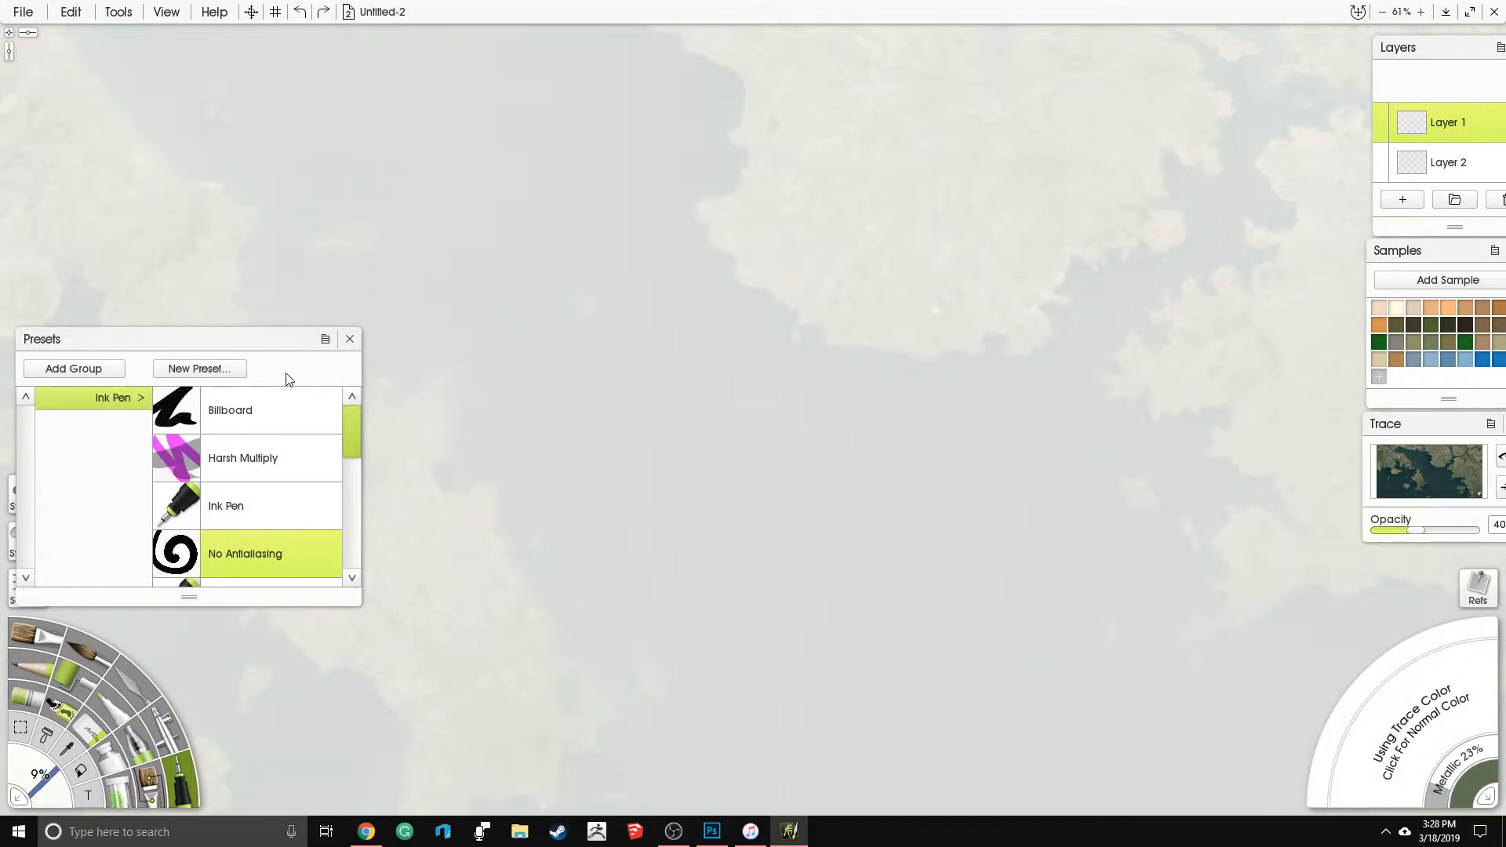
{"action": "left_click", "coordinate": [349, 340]}
{"action": "left_click", "coordinate": [27, 587]}
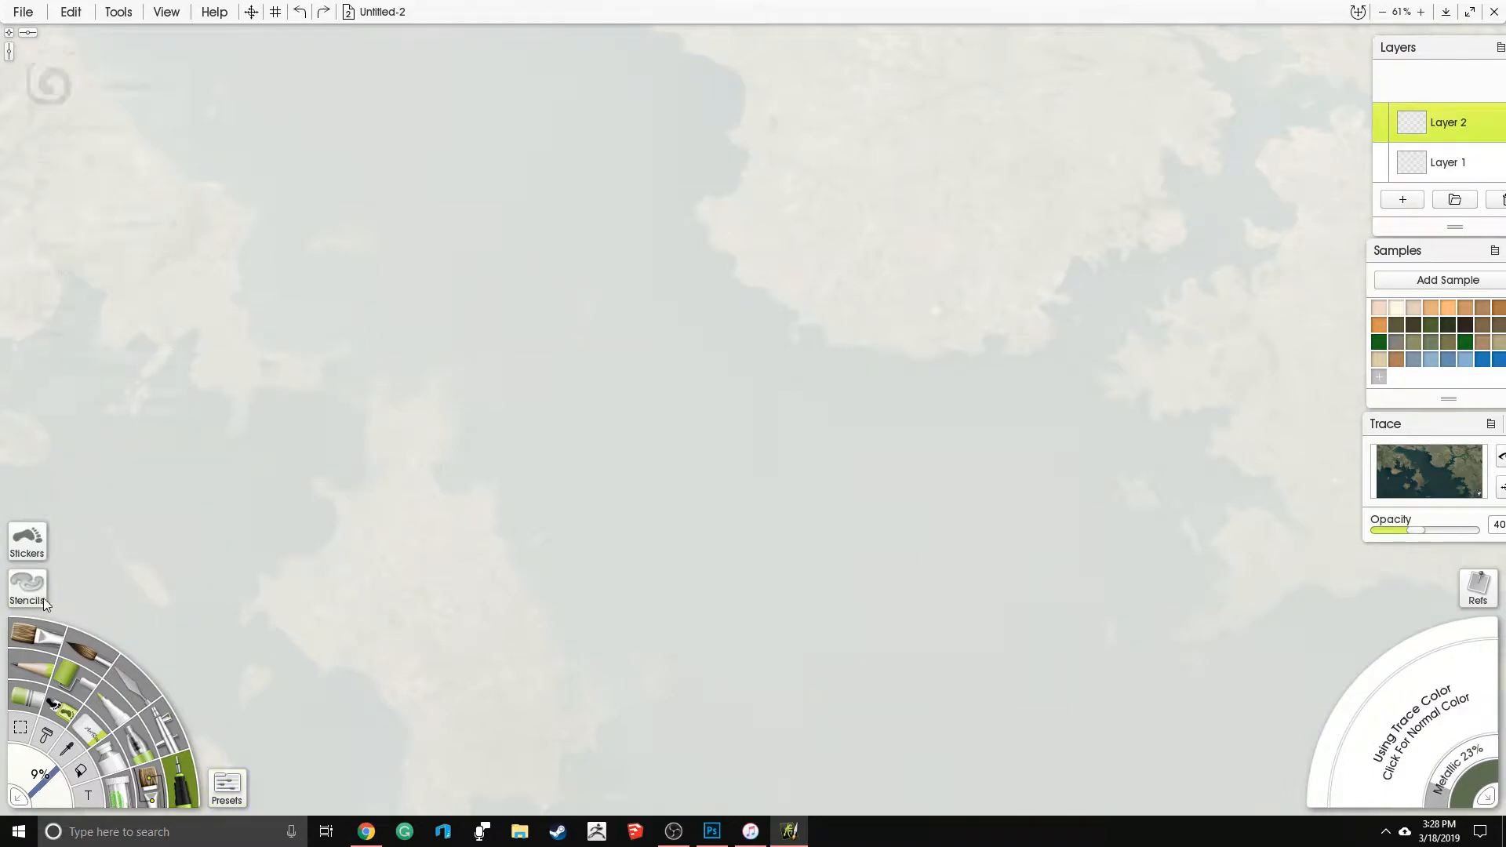
{"action": "left_click_drag", "start_coordinate": [69, 322], "coordinate": [45, 319]}
- Trace the central peninsula's southern coast eastward, raising the pen pressure to 100% and reducing the pen size to 4% along the way
{"action": "mouse_move", "coordinate": [753, 299]}
{"action": "left_mouse_down"}
{"action": "mouse_move", "coordinate": [798, 299]}
{"action": "mouse_move", "coordinate": [805, 328]}
{"action": "mouse_move", "coordinate": [832, 343]}
{"action": "mouse_move", "coordinate": [925, 360]}
{"action": "left_mouse_up"}
{"action": "left_click_drag", "start_coordinate": [92, 194], "coordinate": [144, 194]}
{"action": "mouse_move", "coordinate": [938, 361]}
{"action": "left_mouse_down"}
{"action": "mouse_move", "coordinate": [991, 332]}
{"action": "mouse_move", "coordinate": [1034, 347]}
{"action": "mouse_move", "coordinate": [1049, 335]}
{"action": "mouse_move", "coordinate": [1039, 306]}
{"action": "mouse_move", "coordinate": [1068, 302]}
{"action": "mouse_move", "coordinate": [1069, 263]}
{"action": "mouse_move", "coordinate": [1119, 249]}
{"action": "left_mouse_up"}
{"action": "left_click_drag", "start_coordinate": [55, 794], "coordinate": [64, 767]}
{"action": "mouse_move", "coordinate": [1120, 252]}
{"action": "left_mouse_down"}
{"action": "mouse_move", "coordinate": [1147, 239]}
{"action": "mouse_move", "coordinate": [1153, 251]}
{"action": "left_mouse_up"}
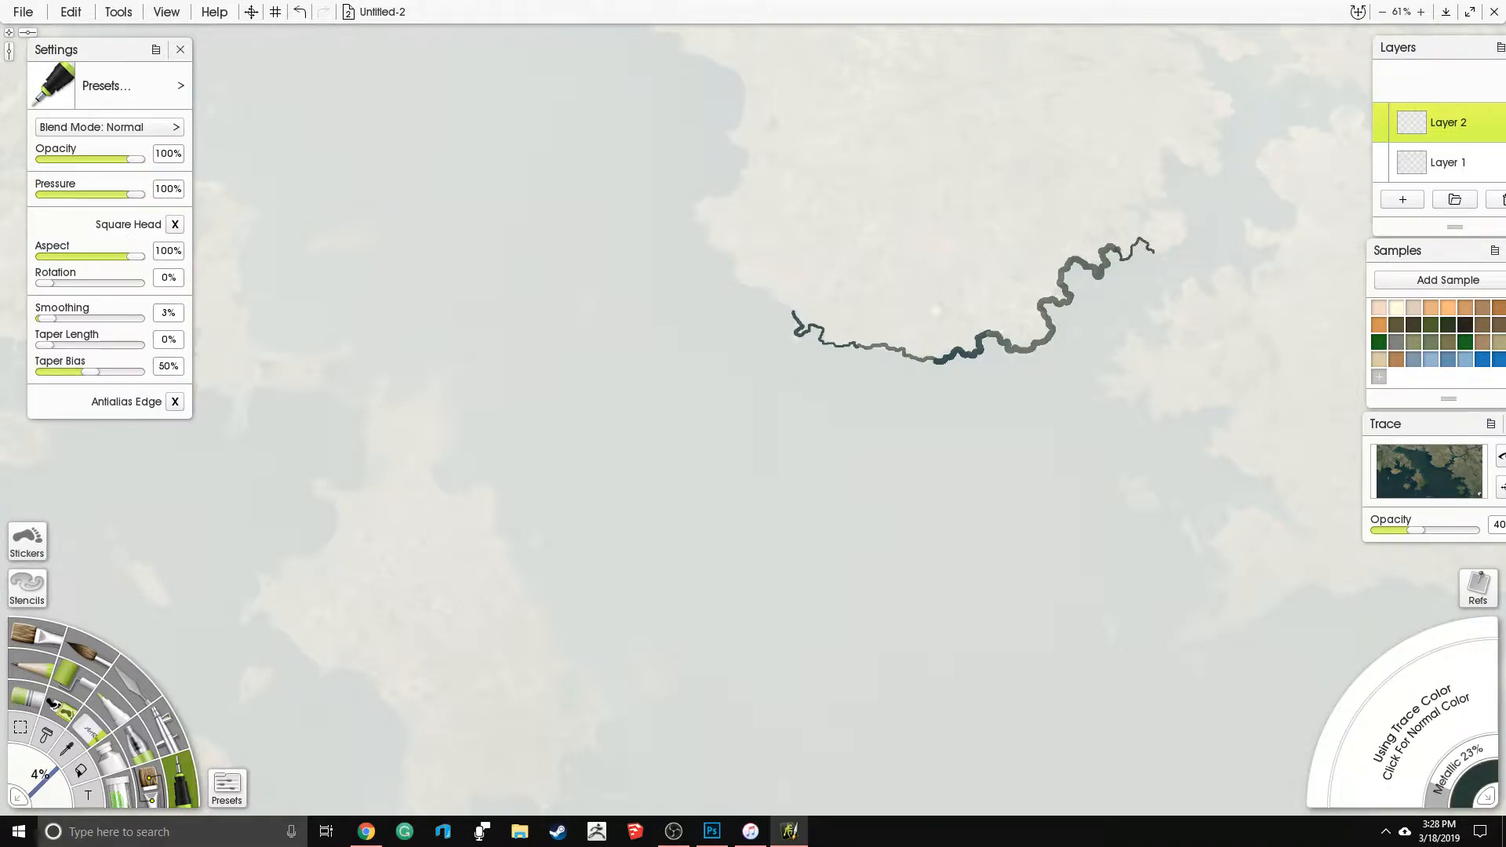
- Review the painting's print size and pixel dimensions in the Resize Painting dialog without changing them
{"action": "left_click", "coordinate": [71, 12]}
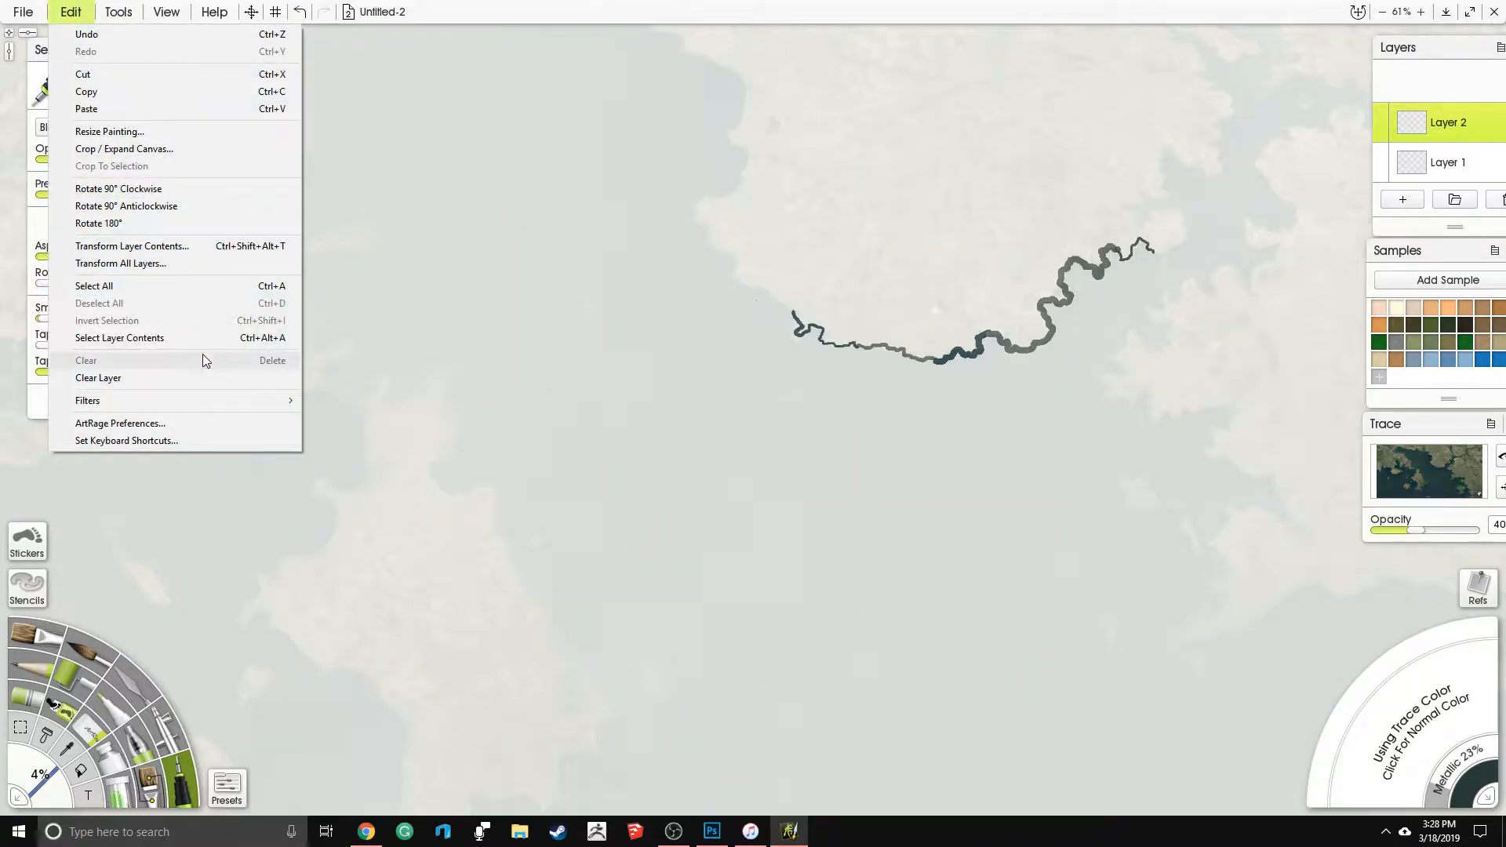
{"action": "left_click", "coordinate": [153, 132]}
{"action": "left_click", "coordinate": [846, 349]}
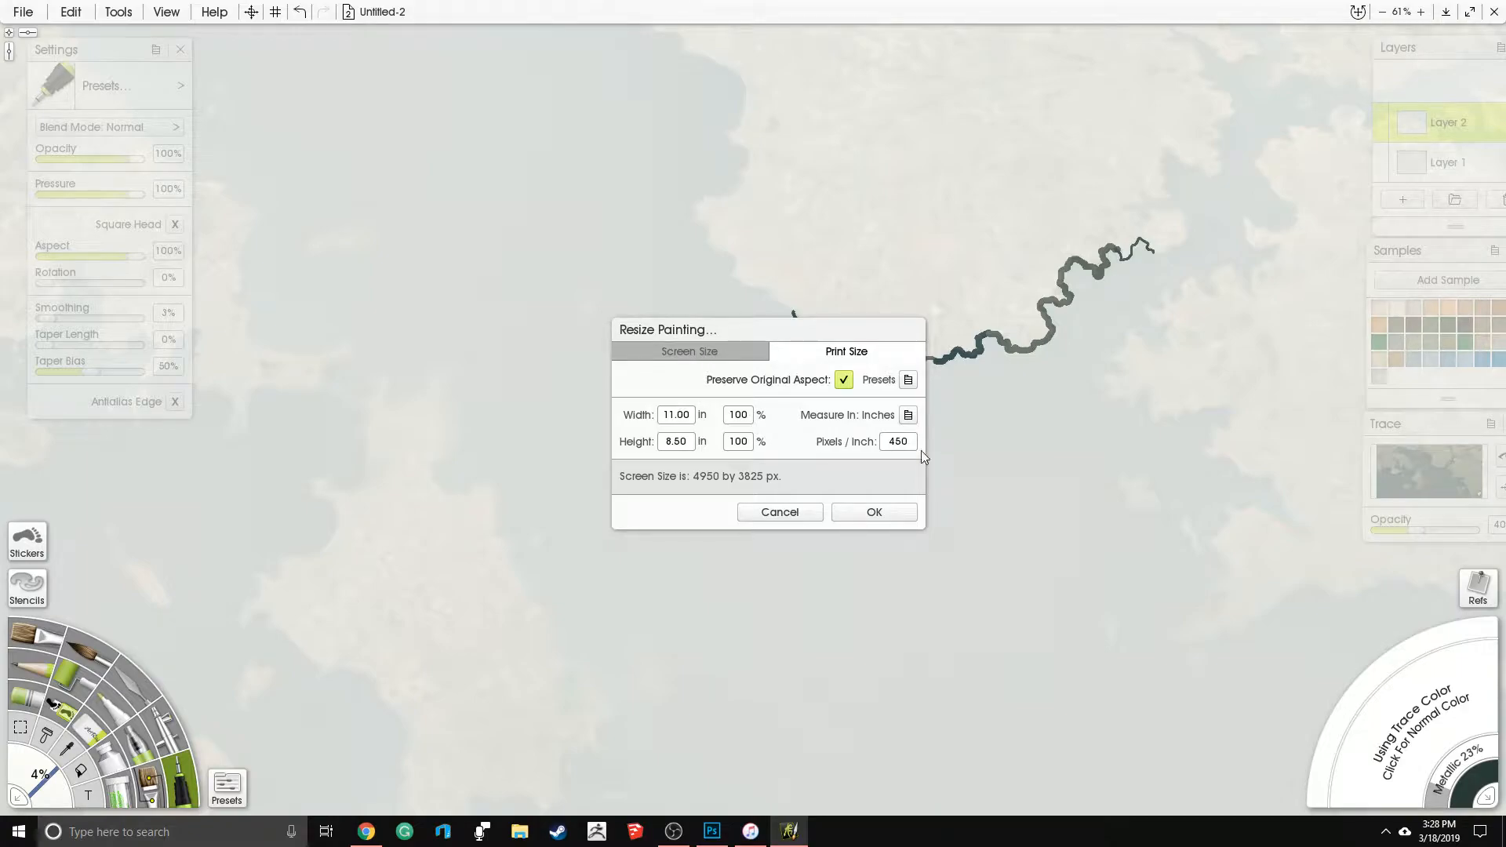
{"action": "left_click", "coordinate": [703, 351]}
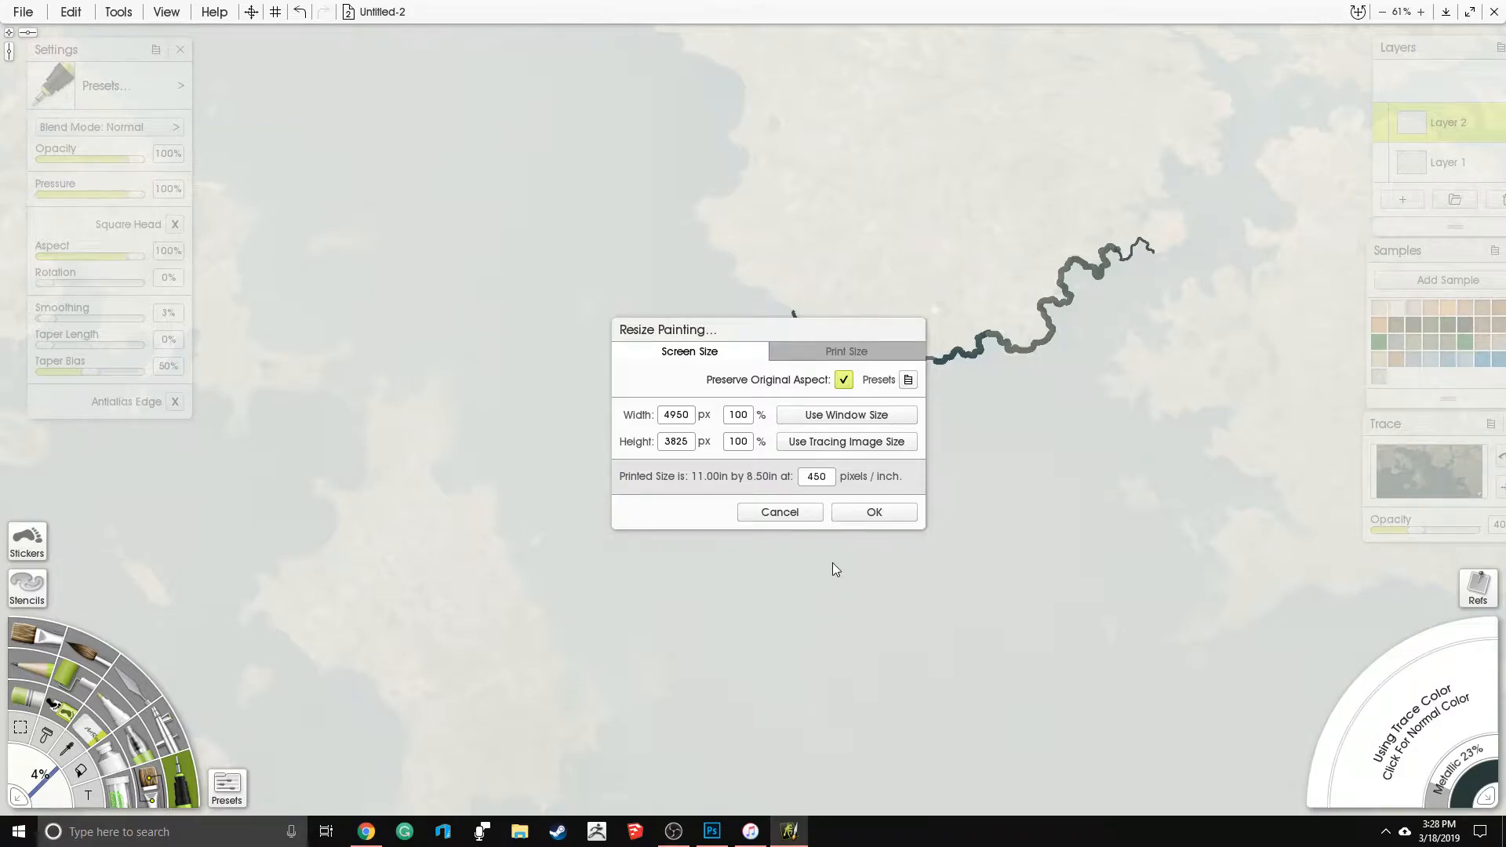
{"action": "left_click", "coordinate": [781, 513]}
- Trace the central peninsula's jagged eastern coastline northward, following its coves and headlands
{"action": "left_click_drag", "start_coordinate": [931, 339], "coordinate": [728, 558]}
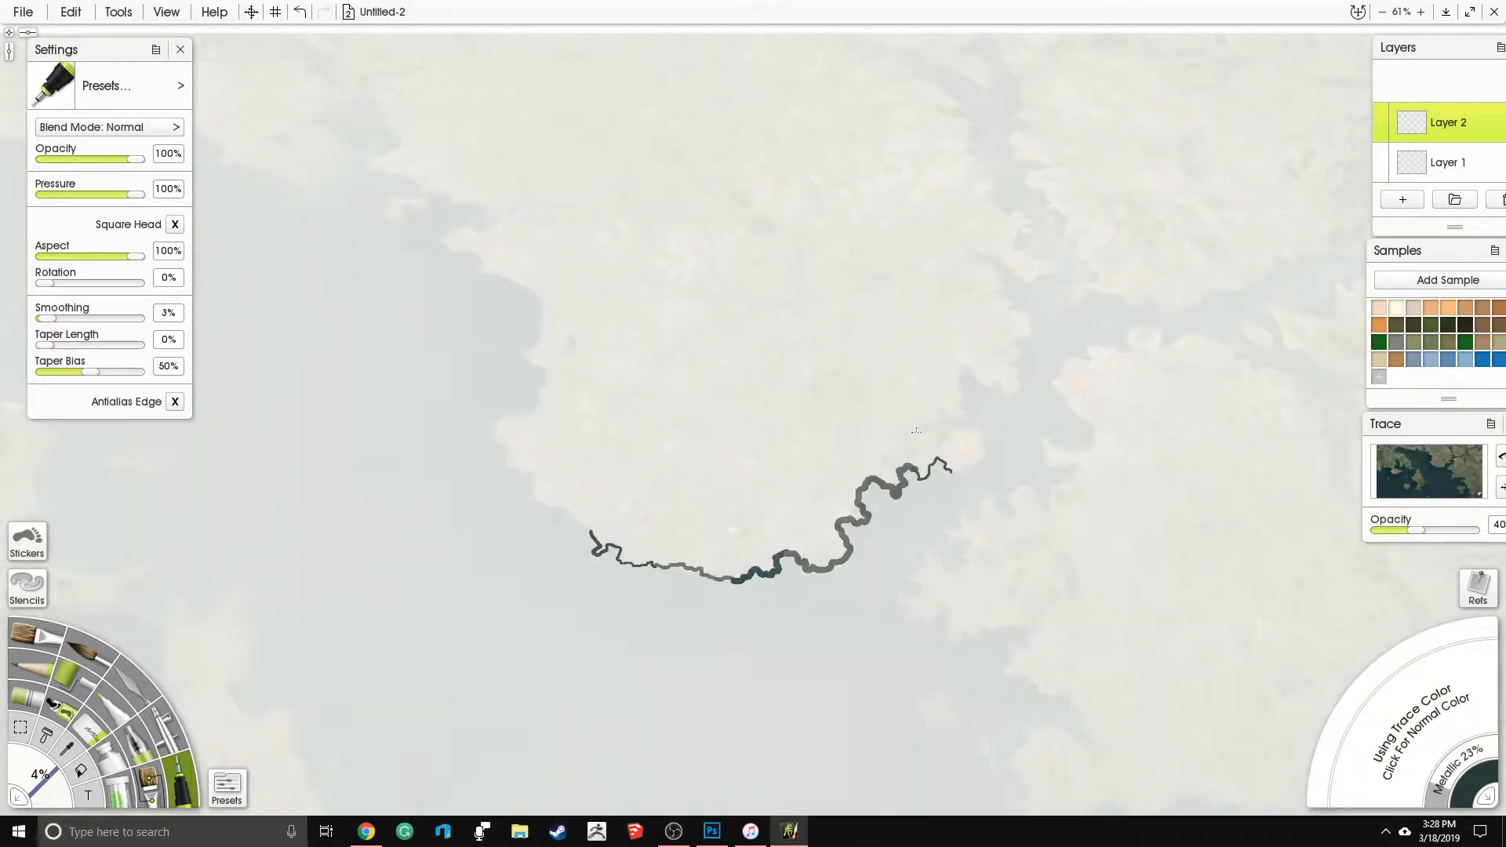
{"action": "mouse_move", "coordinate": [972, 468]}
{"action": "left_mouse_down"}
{"action": "mouse_move", "coordinate": [976, 431]}
{"action": "mouse_move", "coordinate": [944, 432]}
{"action": "mouse_move", "coordinate": [944, 448]}
{"action": "mouse_move", "coordinate": [922, 437]}
{"action": "mouse_move", "coordinate": [958, 391]}
{"action": "left_mouse_up"}
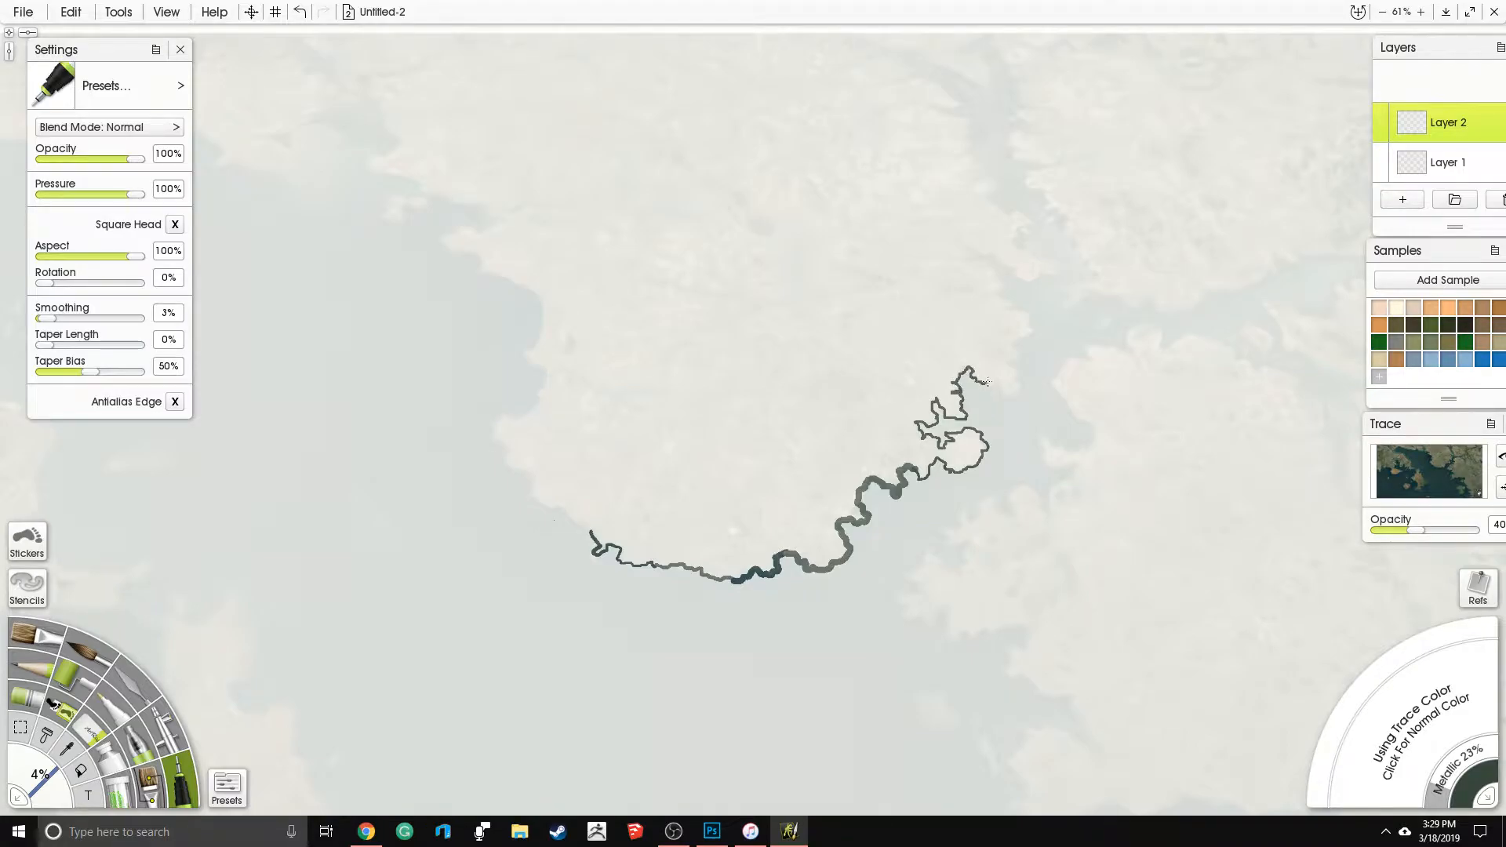
{"action": "mouse_move", "coordinate": [995, 388]}
{"action": "left_mouse_down"}
{"action": "mouse_move", "coordinate": [1018, 396]}
{"action": "mouse_move", "coordinate": [1020, 379]}
{"action": "mouse_move", "coordinate": [990, 356]}
{"action": "left_mouse_up"}
{"action": "left_click_drag", "start_coordinate": [1027, 339], "coordinate": [1012, 306]}
{"action": "mouse_move", "coordinate": [966, 295]}
{"action": "left_mouse_down"}
{"action": "mouse_move", "coordinate": [951, 299]}
{"action": "mouse_move", "coordinate": [999, 289]}
{"action": "mouse_move", "coordinate": [975, 247]}
{"action": "mouse_move", "coordinate": [1046, 275]}
{"action": "mouse_move", "coordinate": [1017, 245]}
{"action": "mouse_move", "coordinate": [1025, 215]}
{"action": "mouse_move", "coordinate": [994, 207]}
{"action": "mouse_move", "coordinate": [982, 184]}
{"action": "mouse_move", "coordinate": [908, 392]}
{"action": "left_mouse_up"}
- Trace the upper channel around its two northern arms and back down the start of its eastern shore
{"action": "right_click", "coordinate": [907, 391]}
{"action": "left_click", "coordinate": [910, 287]}
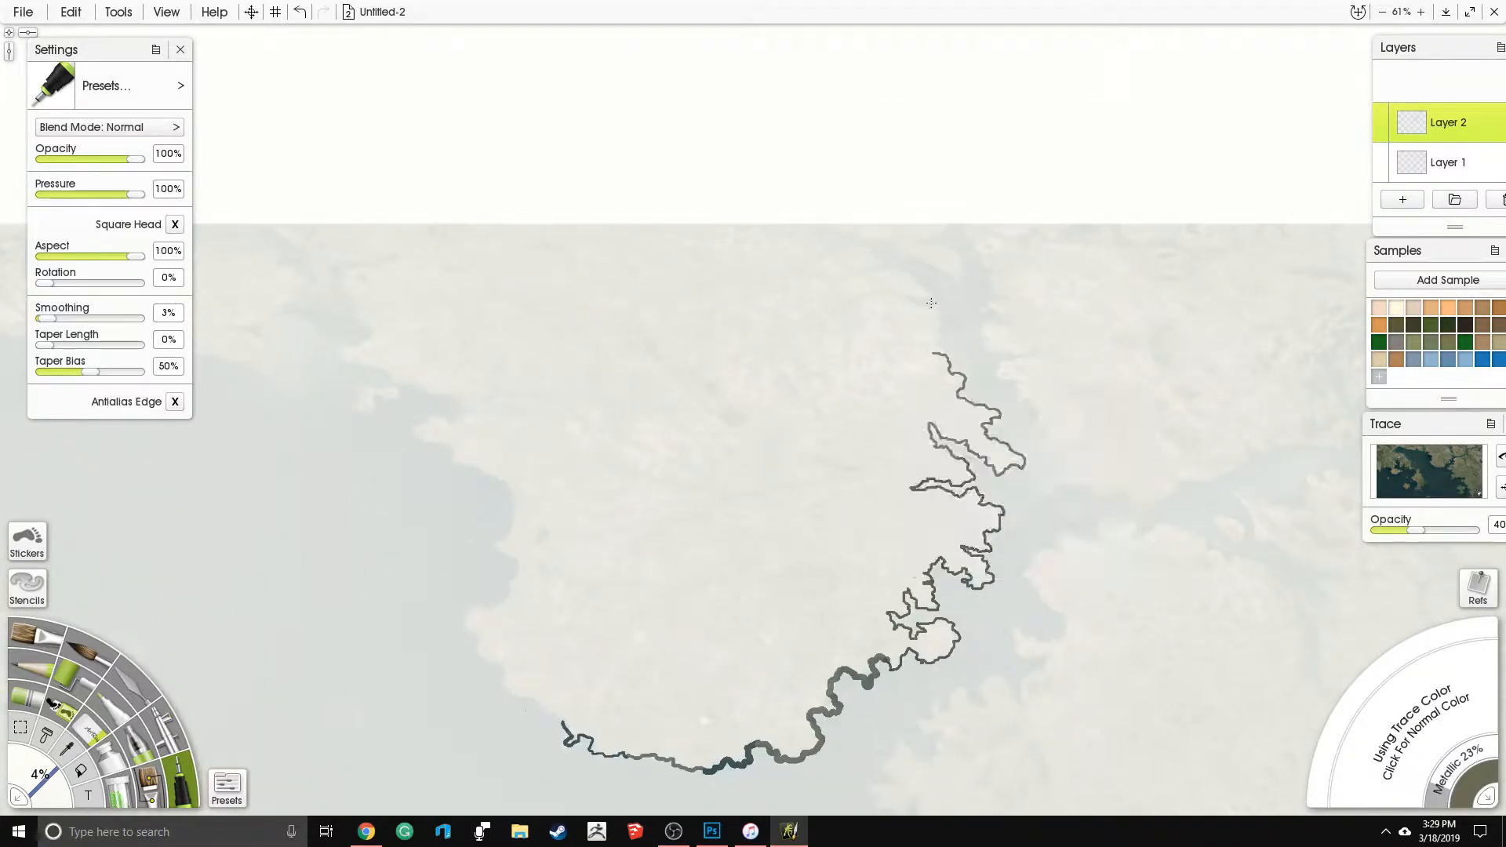
{"action": "mouse_move", "coordinate": [934, 352]}
{"action": "left_mouse_down"}
{"action": "mouse_move", "coordinate": [939, 314]}
{"action": "mouse_move", "coordinate": [907, 292]}
{"action": "mouse_move", "coordinate": [933, 297]}
{"action": "left_mouse_up"}
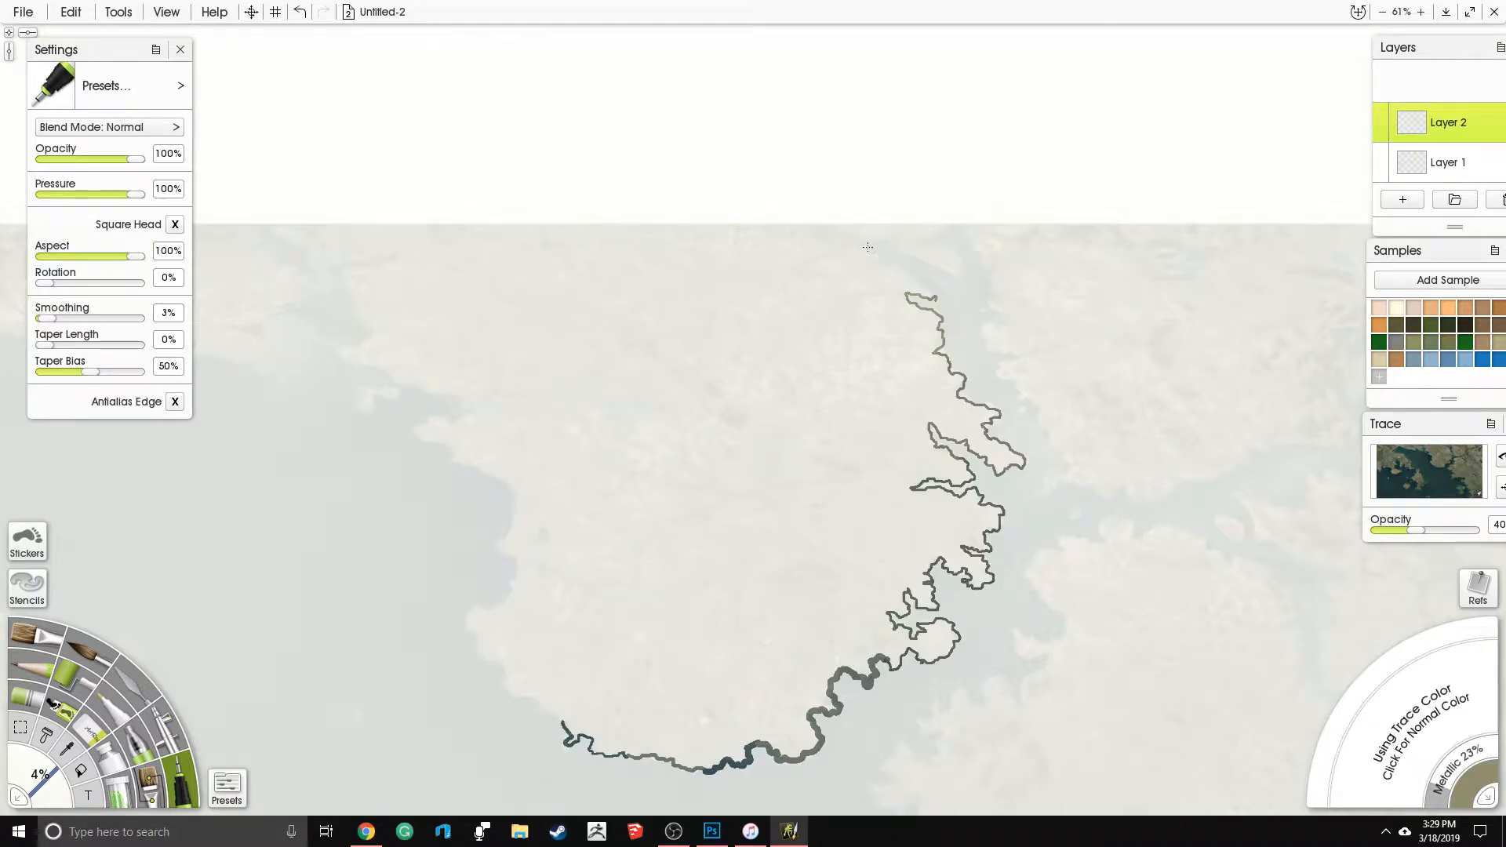
{"action": "mouse_move", "coordinate": [937, 299]}
{"action": "left_mouse_down"}
{"action": "mouse_move", "coordinate": [860, 277]}
{"action": "mouse_move", "coordinate": [875, 267]}
{"action": "mouse_move", "coordinate": [863, 252]}
{"action": "mouse_move", "coordinate": [824, 265]}
{"action": "mouse_move", "coordinate": [827, 239]}
{"action": "mouse_move", "coordinate": [798, 236]}
{"action": "mouse_move", "coordinate": [797, 217]}
{"action": "mouse_move", "coordinate": [890, 237]}
{"action": "mouse_move", "coordinate": [954, 278]}
{"action": "mouse_move", "coordinate": [941, 234]}
{"action": "mouse_move", "coordinate": [962, 211]}
{"action": "mouse_move", "coordinate": [1011, 317]}
{"action": "mouse_move", "coordinate": [982, 330]}
{"action": "mouse_move", "coordinate": [986, 348]}
{"action": "mouse_move", "coordinate": [1031, 350]}
{"action": "mouse_move", "coordinate": [1016, 382]}
{"action": "left_mouse_up"}
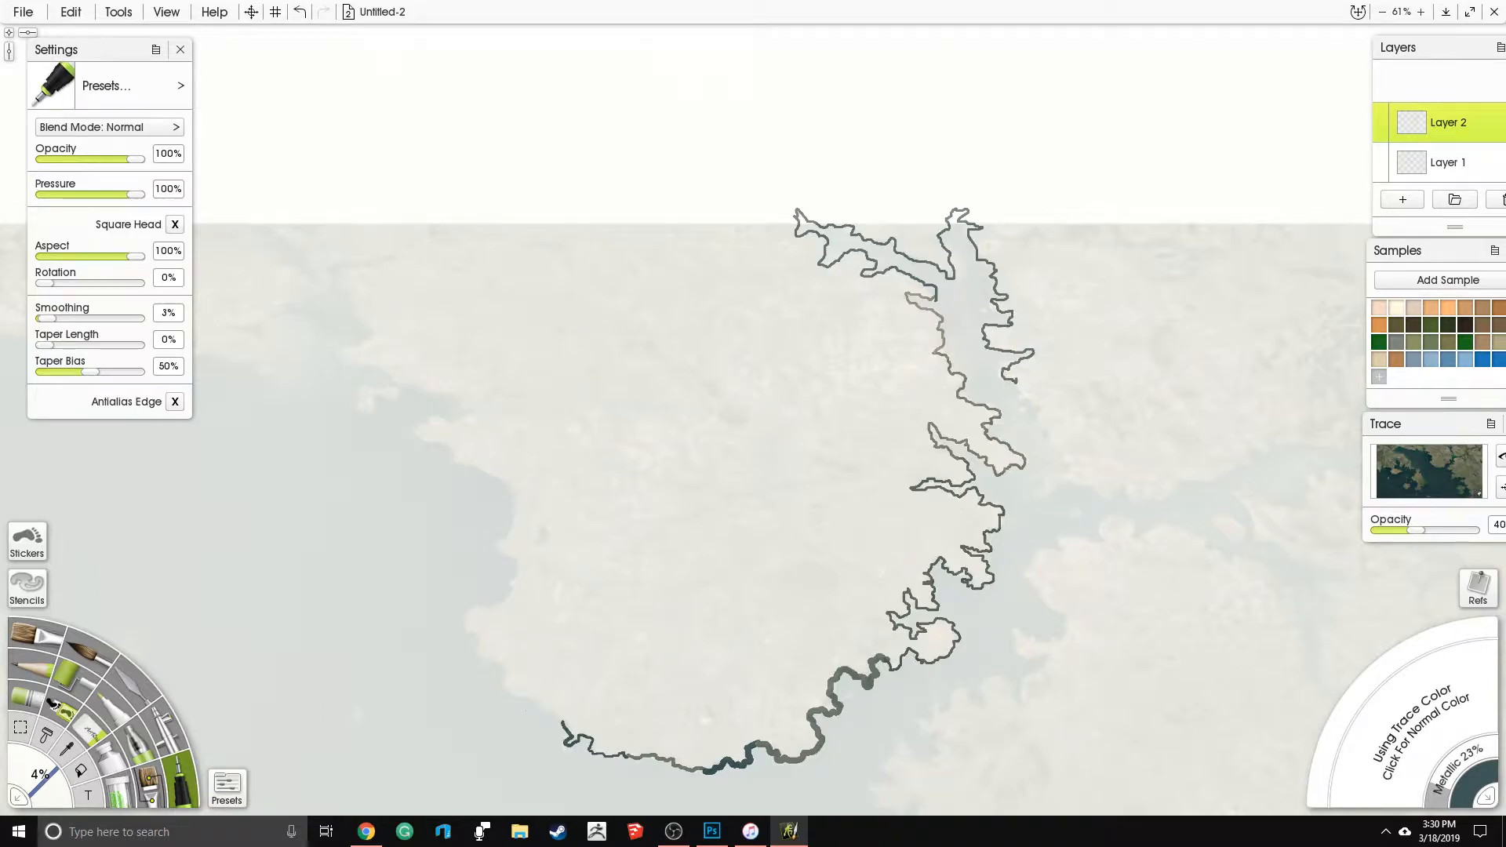
- Trace the channel's eastern shore down to its mouth and the adjoining land's southern coast eastward
{"action": "left_click_drag", "start_coordinate": [967, 493], "coordinate": [851, 420]}
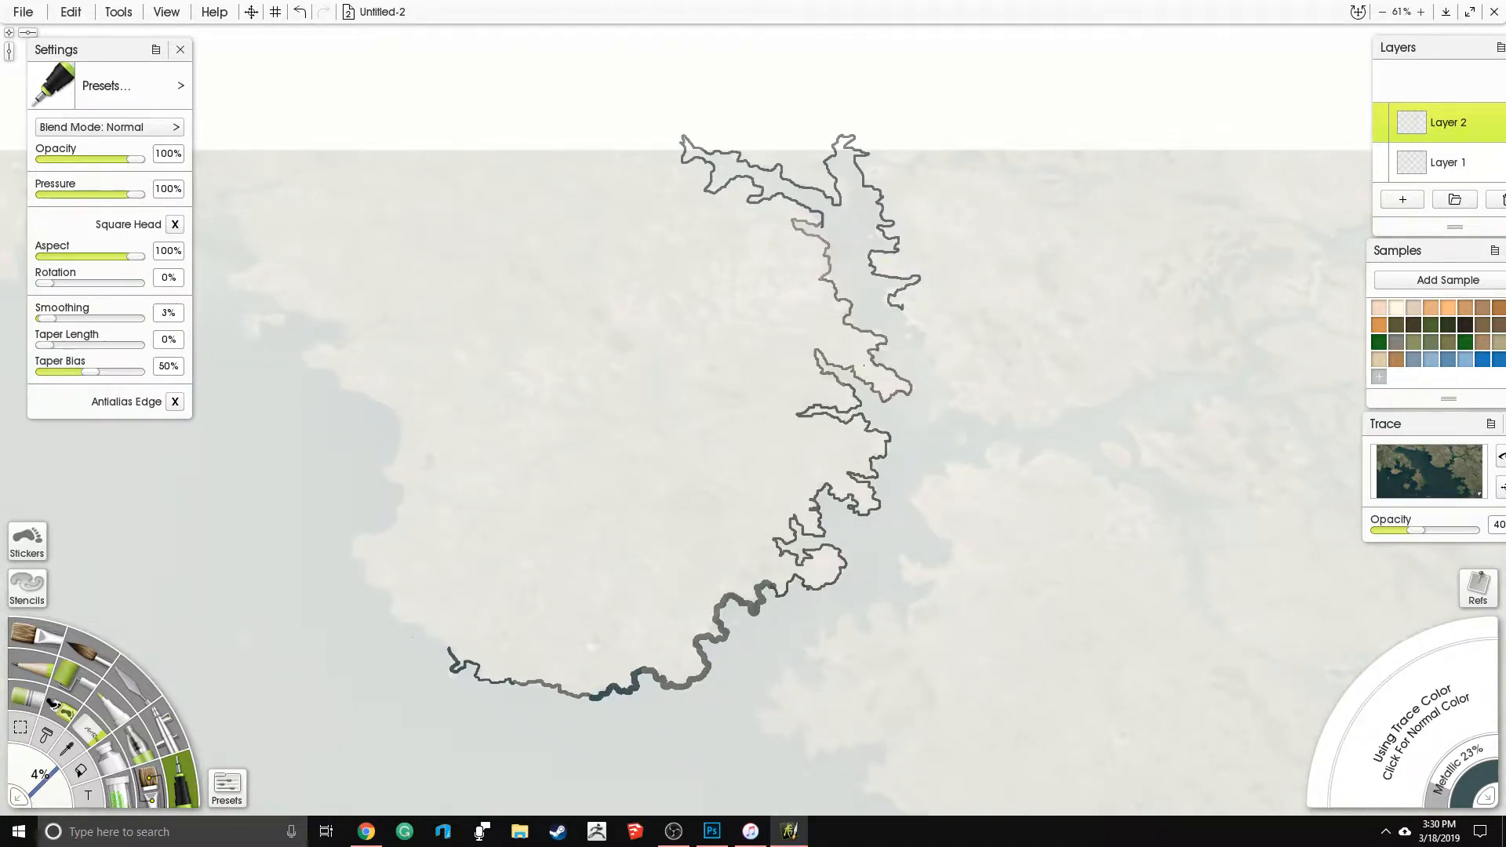
{"action": "mouse_move", "coordinate": [908, 309]}
{"action": "left_mouse_down"}
{"action": "mouse_move", "coordinate": [901, 339]}
{"action": "mouse_move", "coordinate": [947, 401]}
{"action": "left_mouse_up"}
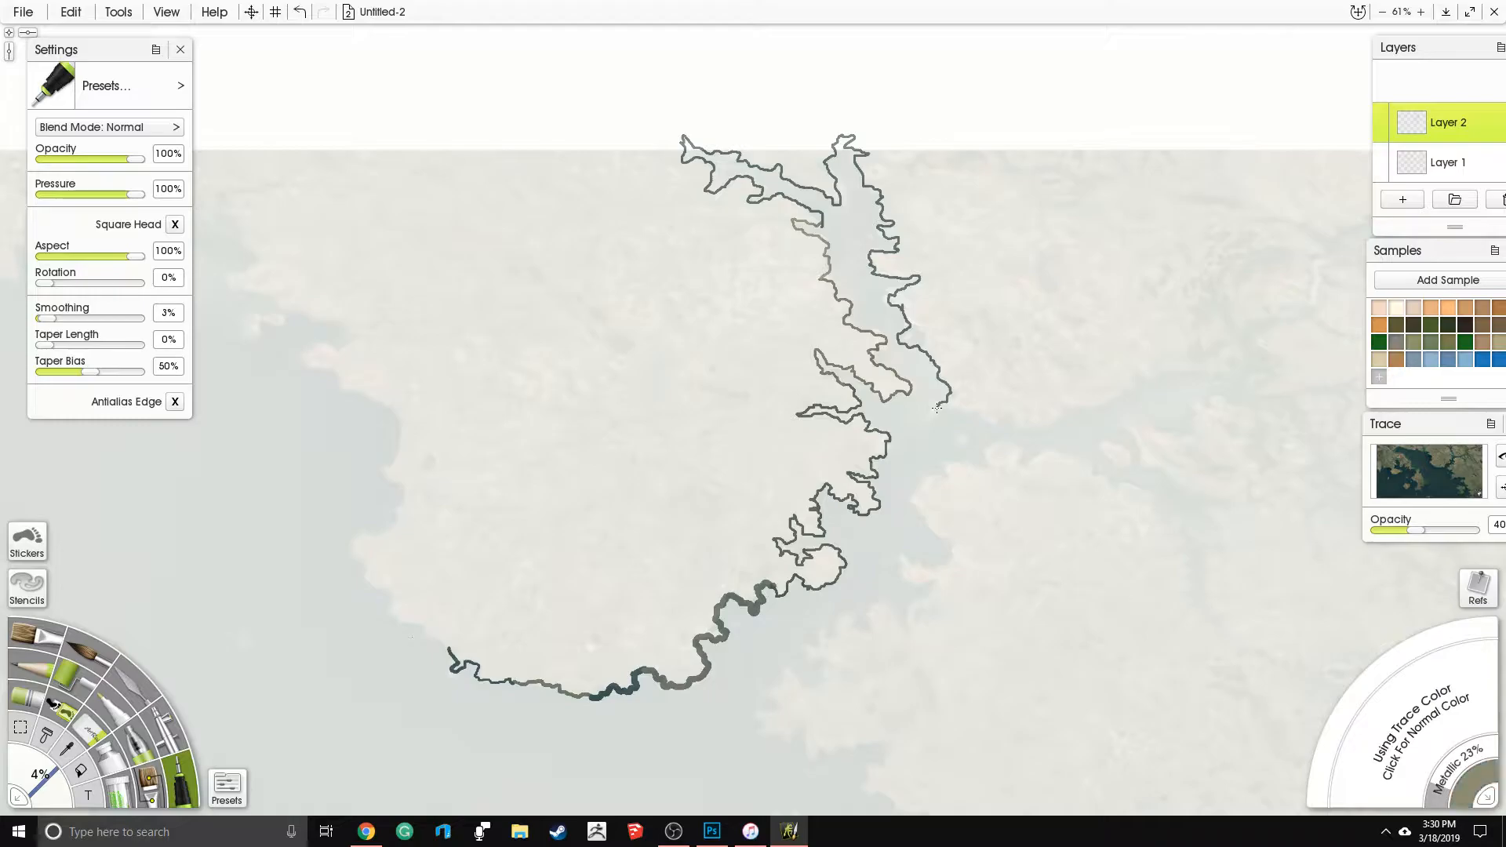
{"action": "left_click_drag", "start_coordinate": [931, 417], "coordinate": [951, 409]}
{"action": "left_click_drag", "start_coordinate": [1071, 410], "coordinate": [1142, 378]}
- Set the tracing image opacity to 78% and trace the eastern inlet's northern shore up past the reference image's upper edge
{"action": "mouse_move", "coordinate": [1416, 531]}
{"action": "left_mouse_down"}
{"action": "mouse_move", "coordinate": [1488, 529]}
{"action": "mouse_move", "coordinate": [1420, 540]}
{"action": "mouse_move", "coordinate": [1450, 540]}
{"action": "left_mouse_up"}
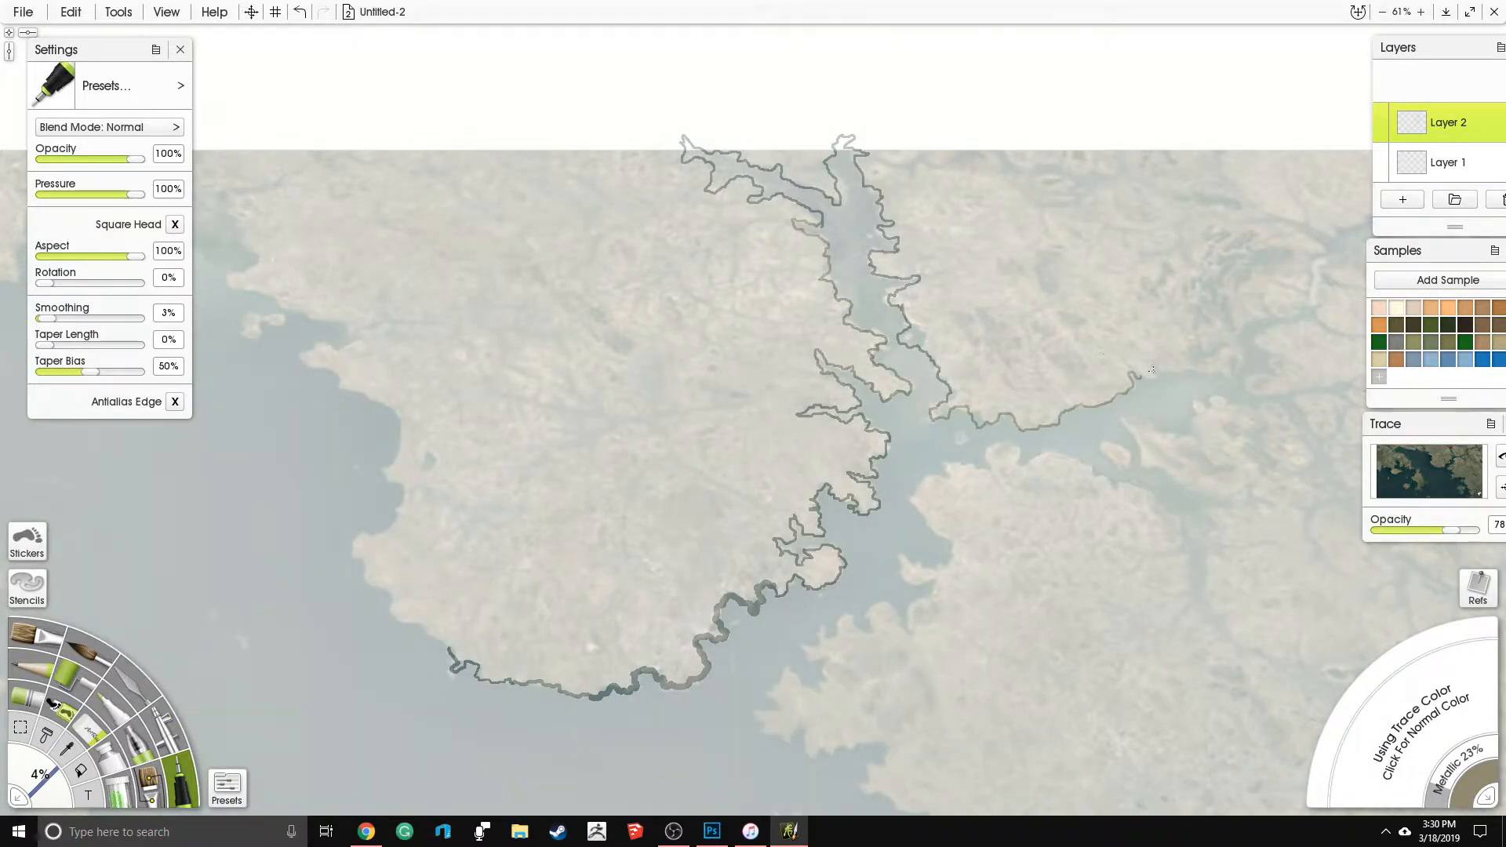
{"action": "mouse_move", "coordinate": [1142, 374]}
{"action": "left_mouse_down"}
{"action": "mouse_move", "coordinate": [1234, 376]}
{"action": "mouse_move", "coordinate": [1229, 346]}
{"action": "mouse_move", "coordinate": [1206, 359]}
{"action": "mouse_move", "coordinate": [1199, 345]}
{"action": "mouse_move", "coordinate": [1213, 350]}
{"action": "left_mouse_up"}
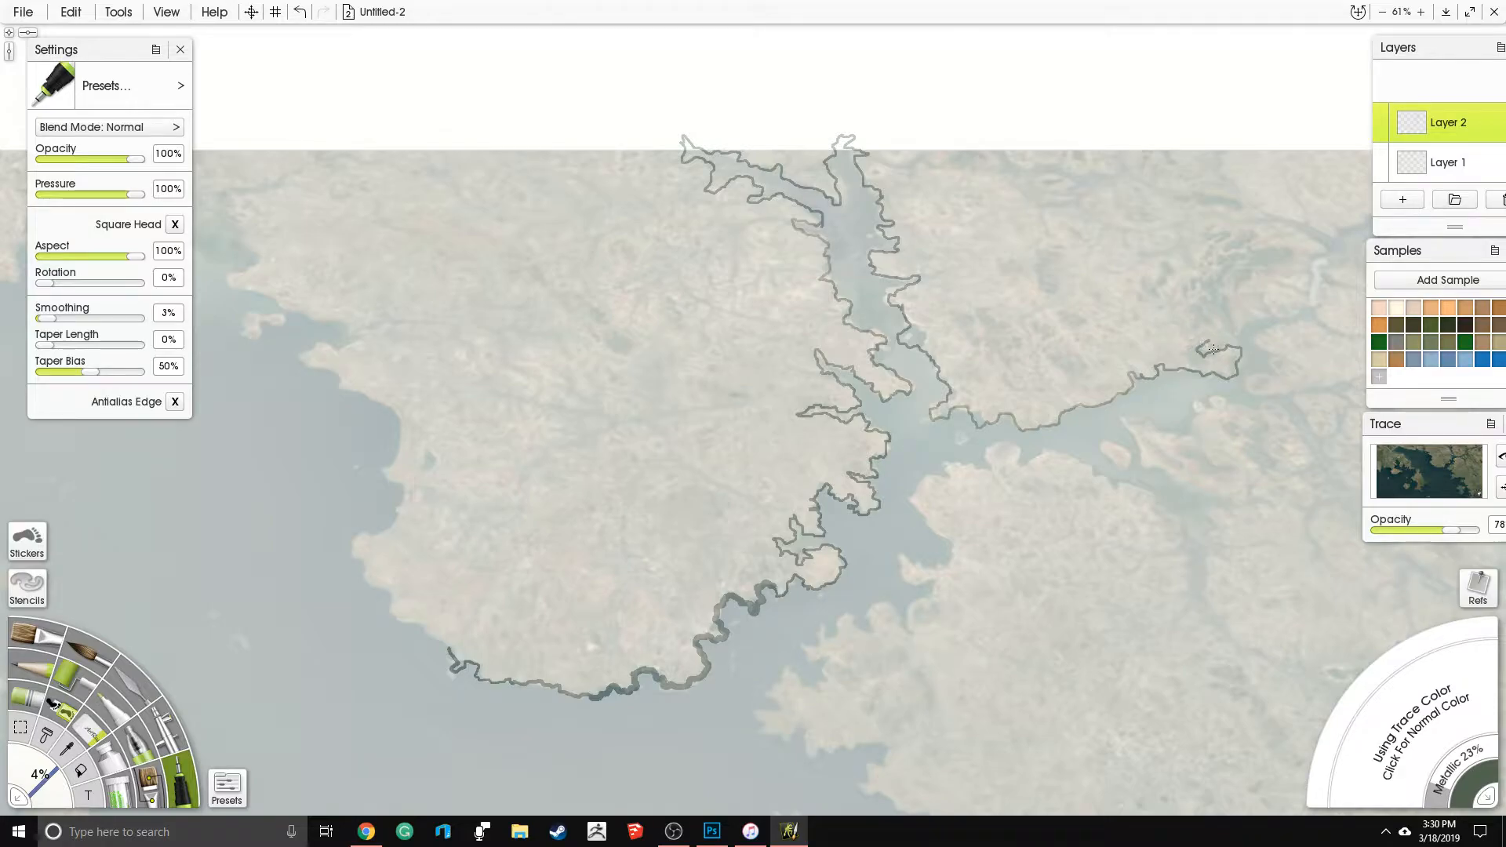
{"action": "left_click_drag", "start_coordinate": [1206, 276], "coordinate": [922, 278]}
{"action": "mouse_move", "coordinate": [936, 343]}
{"action": "left_mouse_down"}
{"action": "mouse_move", "coordinate": [939, 301]}
{"action": "mouse_move", "coordinate": [955, 329]}
{"action": "mouse_move", "coordinate": [982, 317]}
{"action": "mouse_move", "coordinate": [980, 300]}
{"action": "mouse_move", "coordinate": [1015, 318]}
{"action": "mouse_move", "coordinate": [1025, 307]}
{"action": "mouse_move", "coordinate": [1012, 294]}
{"action": "mouse_move", "coordinate": [1034, 245]}
{"action": "mouse_move", "coordinate": [974, 218]}
{"action": "mouse_move", "coordinate": [1020, 215]}
{"action": "mouse_move", "coordinate": [1073, 225]}
{"action": "left_mouse_up"}
{"action": "mouse_move", "coordinate": [1094, 214]}
{"action": "left_mouse_down"}
{"action": "mouse_move", "coordinate": [1170, 203]}
{"action": "mouse_move", "coordinate": [1092, 115]}
{"action": "left_mouse_up"}
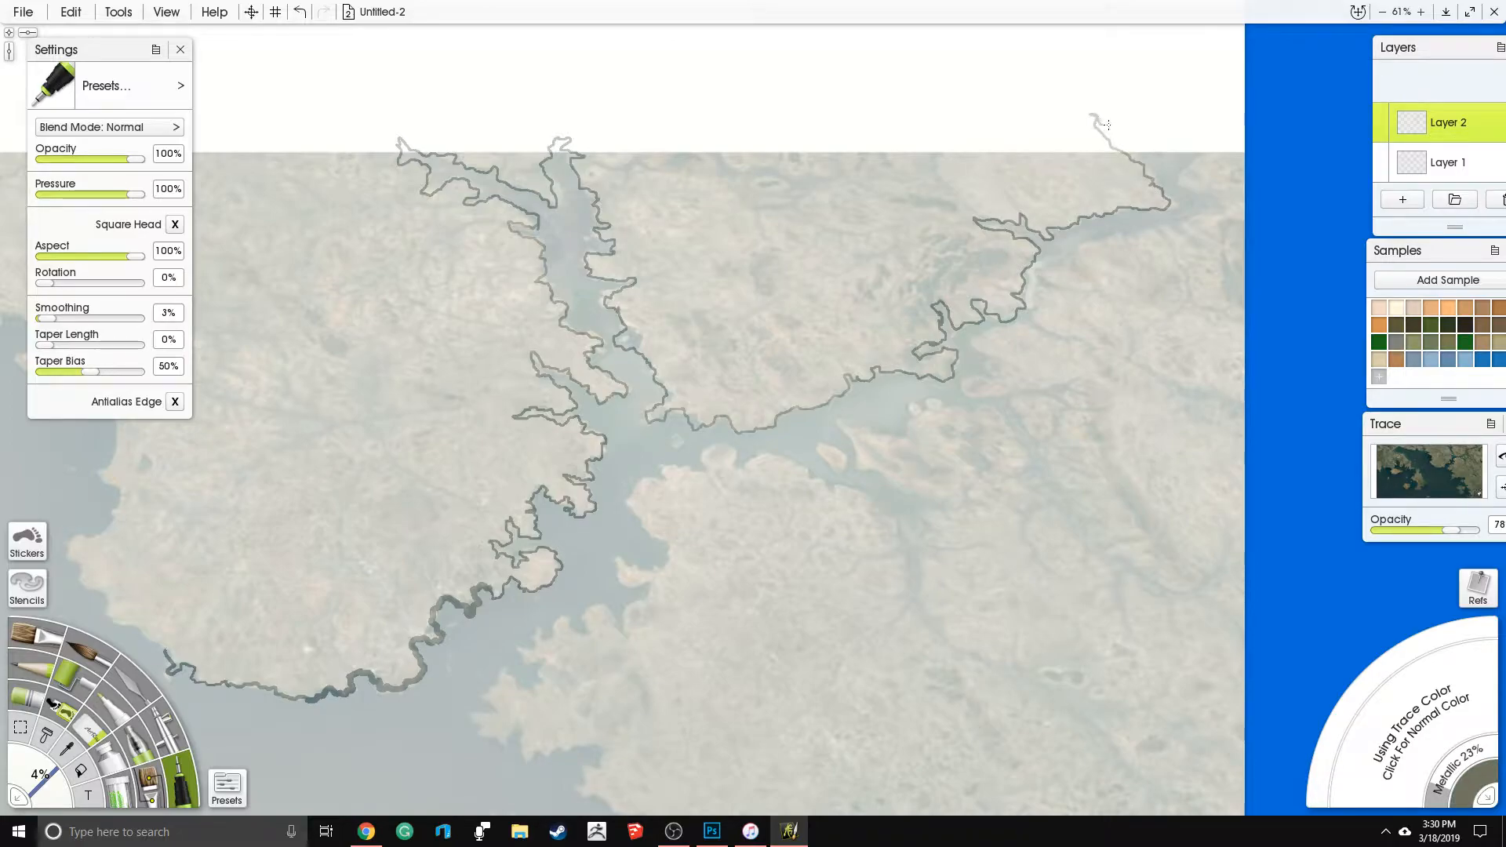
- Trace the eastern inlet's southern shore back down and, with the pen size at 9%, the narrow side inlets below it
{"action": "mouse_move", "coordinate": [1147, 135]}
{"action": "left_mouse_down"}
{"action": "mouse_move", "coordinate": [1196, 126]}
{"action": "mouse_move", "coordinate": [1207, 145]}
{"action": "mouse_move", "coordinate": [1181, 180]}
{"action": "mouse_move", "coordinate": [1214, 199]}
{"action": "mouse_move", "coordinate": [1184, 218]}
{"action": "mouse_move", "coordinate": [1187, 236]}
{"action": "mouse_move", "coordinate": [1165, 224]}
{"action": "mouse_move", "coordinate": [1175, 252]}
{"action": "mouse_move", "coordinate": [1125, 231]}
{"action": "mouse_move", "coordinate": [1077, 252]}
{"action": "mouse_move", "coordinate": [1093, 276]}
{"action": "mouse_move", "coordinate": [1048, 266]}
{"action": "mouse_move", "coordinate": [1037, 274]}
{"action": "mouse_move", "coordinate": [1055, 291]}
{"action": "mouse_move", "coordinate": [1035, 312]}
{"action": "mouse_move", "coordinate": [1048, 333]}
{"action": "mouse_move", "coordinate": [1002, 335]}
{"action": "mouse_move", "coordinate": [978, 357]}
{"action": "mouse_move", "coordinate": [989, 377]}
{"action": "mouse_move", "coordinate": [969, 379]}
{"action": "mouse_move", "coordinate": [969, 398]}
{"action": "mouse_move", "coordinate": [1073, 382]}
{"action": "mouse_move", "coordinate": [1022, 425]}
{"action": "left_mouse_up"}
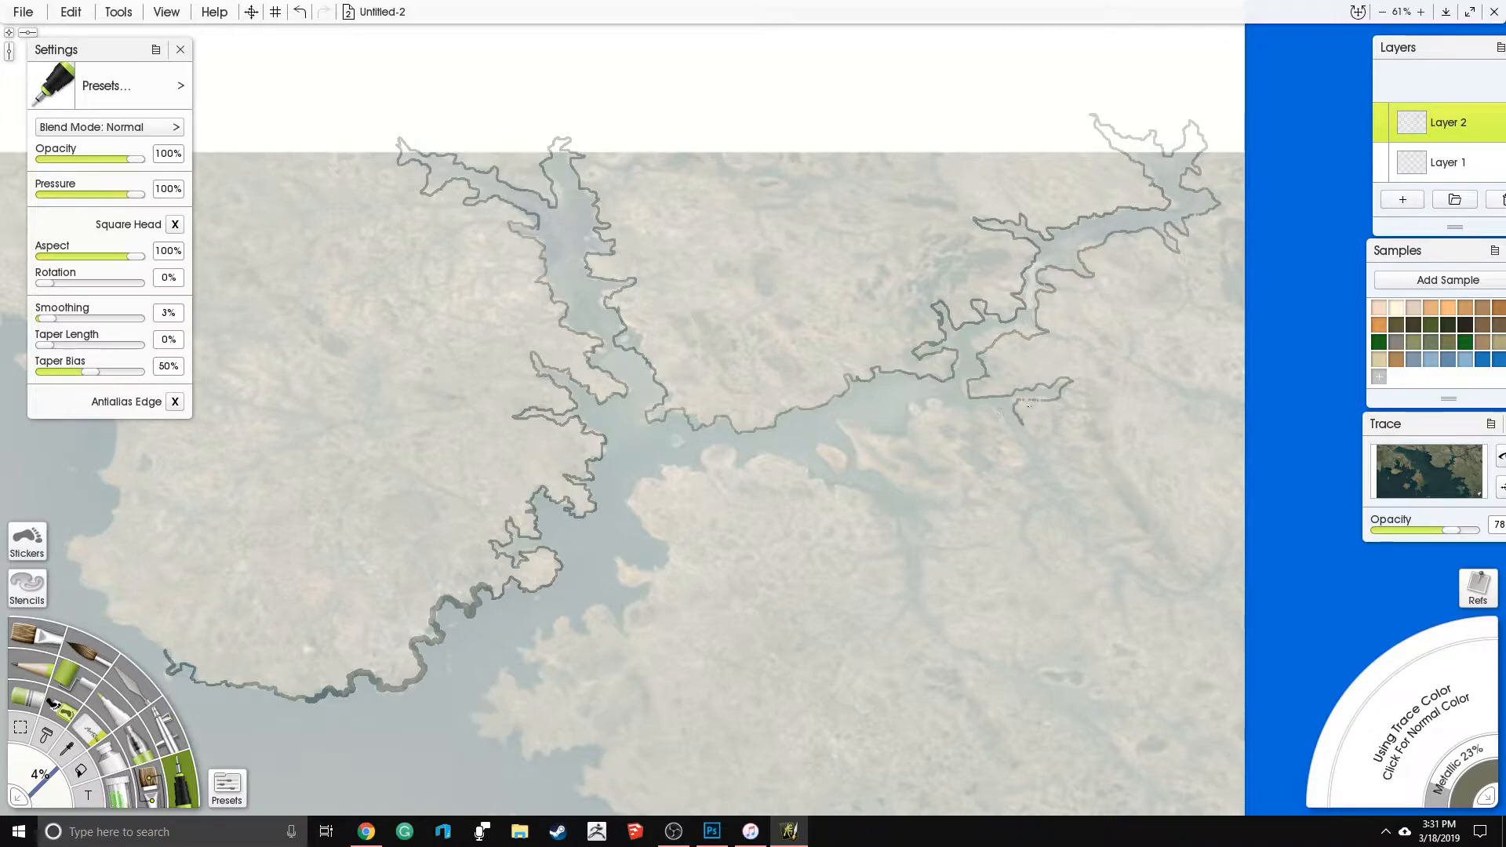
{"action": "left_click_drag", "start_coordinate": [1027, 399], "coordinate": [915, 325]}
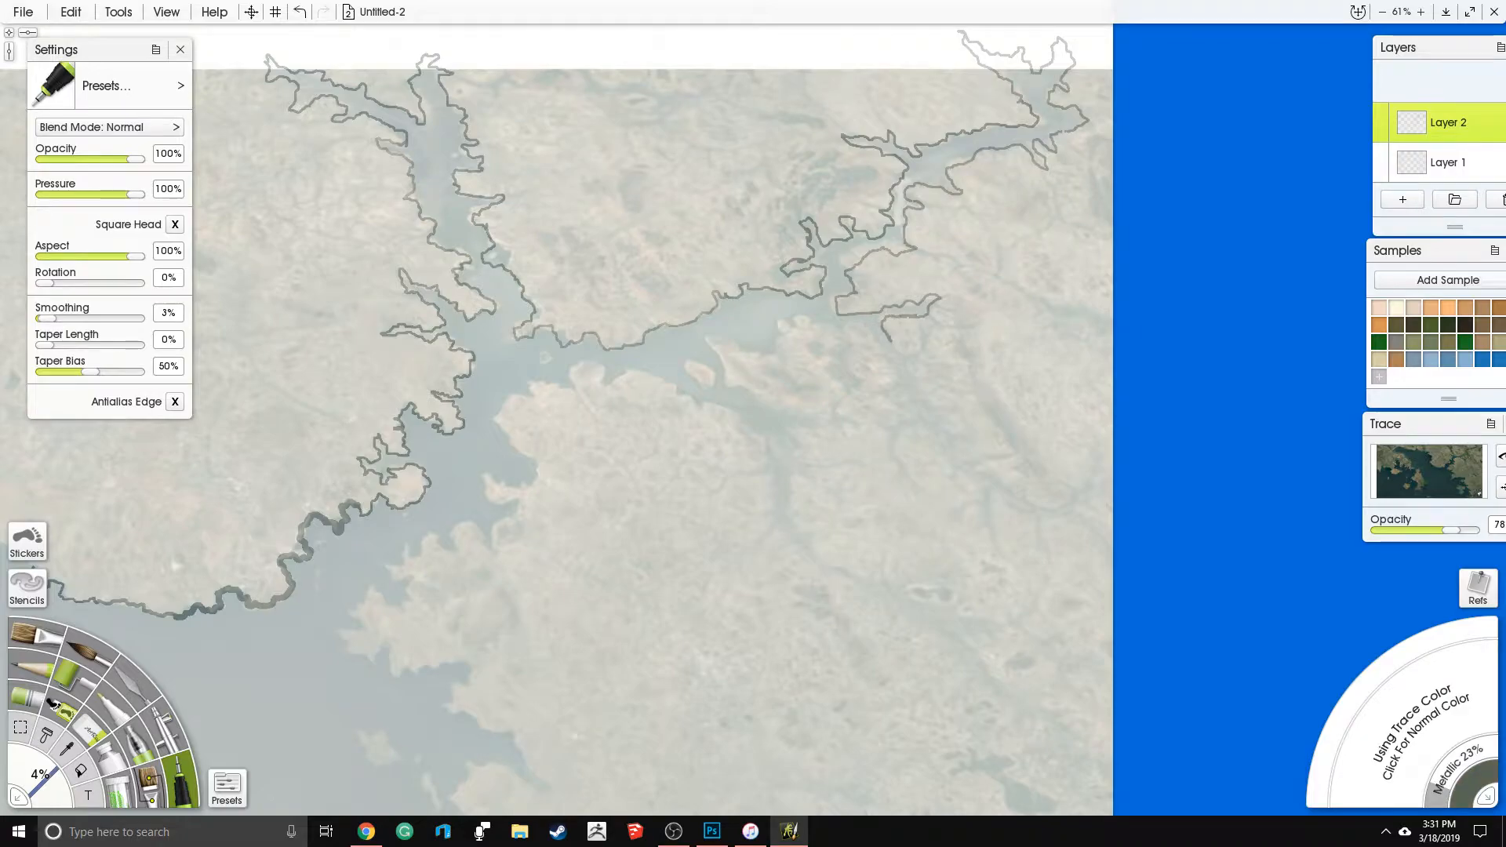
{"action": "left_click_drag", "start_coordinate": [36, 776], "coordinate": [45, 784]}
{"action": "left_click_drag", "start_coordinate": [251, 651], "coordinate": [328, 641]}
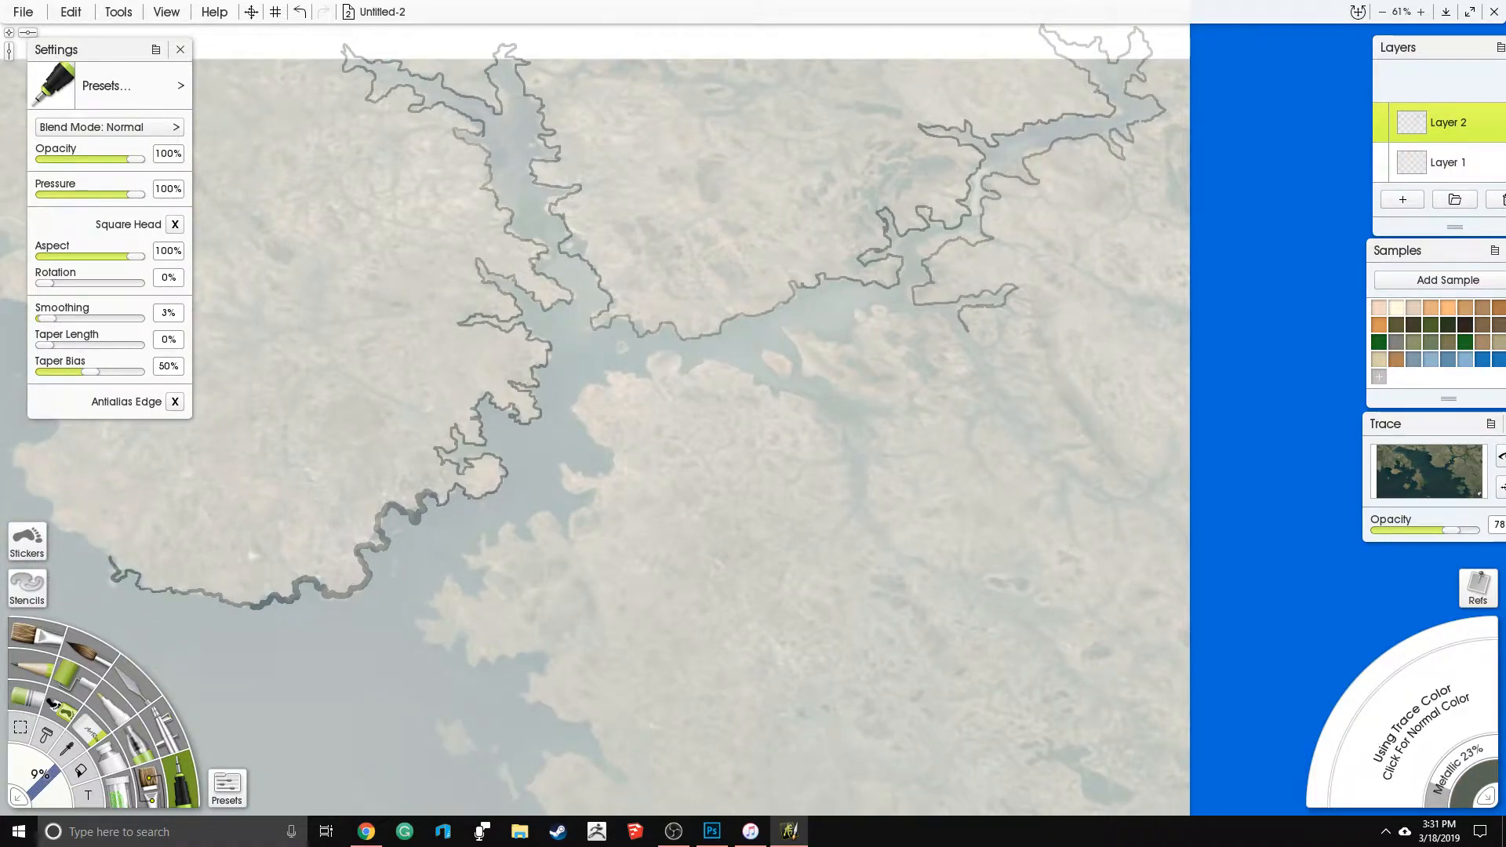
{"action": "mouse_move", "coordinate": [960, 321]}
{"action": "left_mouse_down"}
{"action": "mouse_move", "coordinate": [1024, 412]}
{"action": "mouse_move", "coordinate": [964, 378]}
{"action": "mouse_move", "coordinate": [965, 353]}
{"action": "mouse_move", "coordinate": [928, 323]}
{"action": "mouse_move", "coordinate": [934, 361]}
{"action": "mouse_move", "coordinate": [914, 378]}
{"action": "mouse_move", "coordinate": [904, 336]}
{"action": "left_mouse_up"}
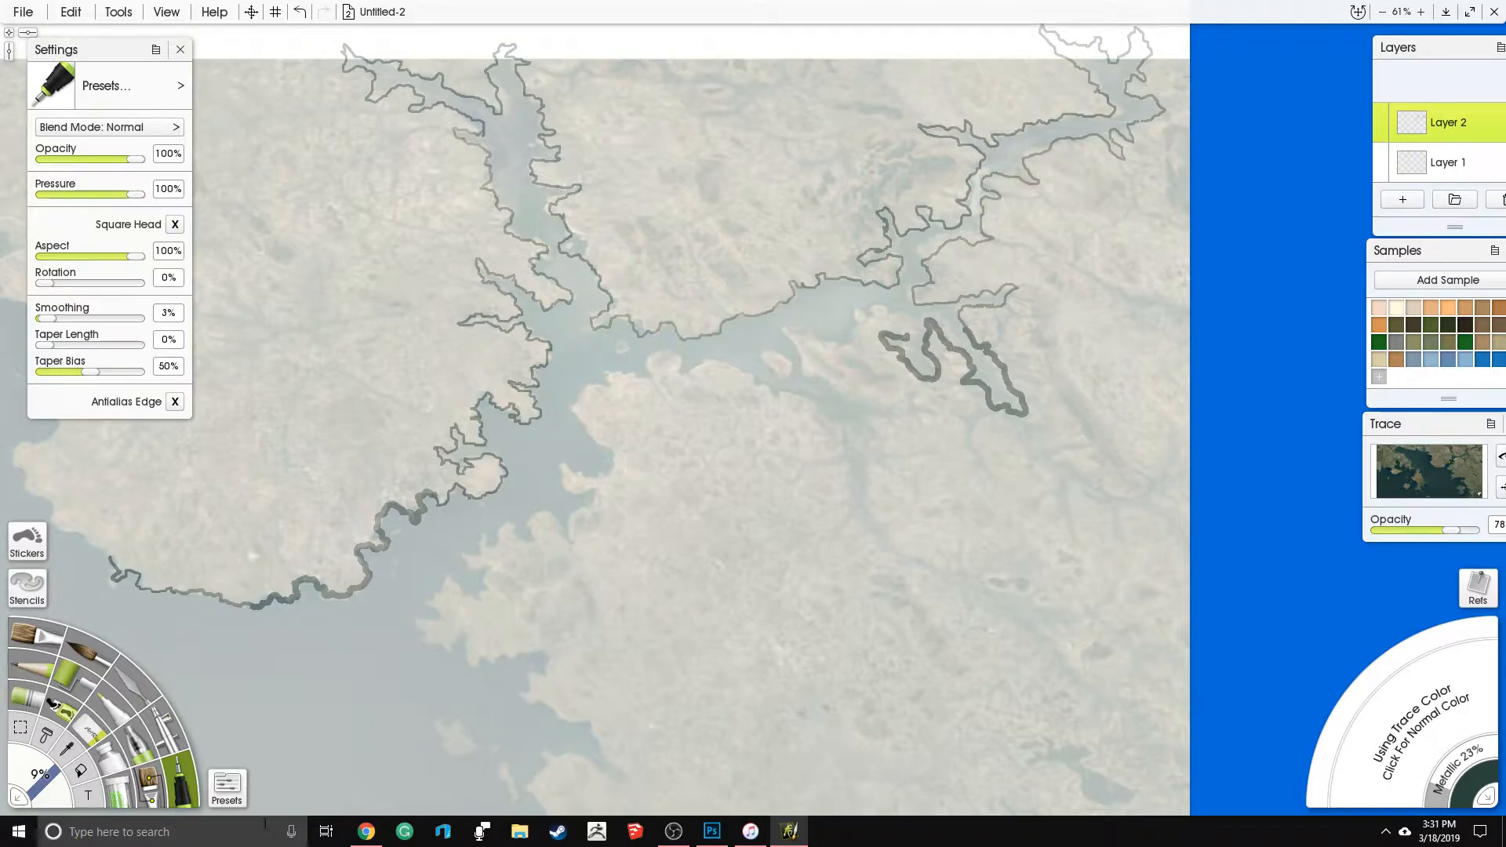
{"action": "right_click", "coordinate": [366, 831]}
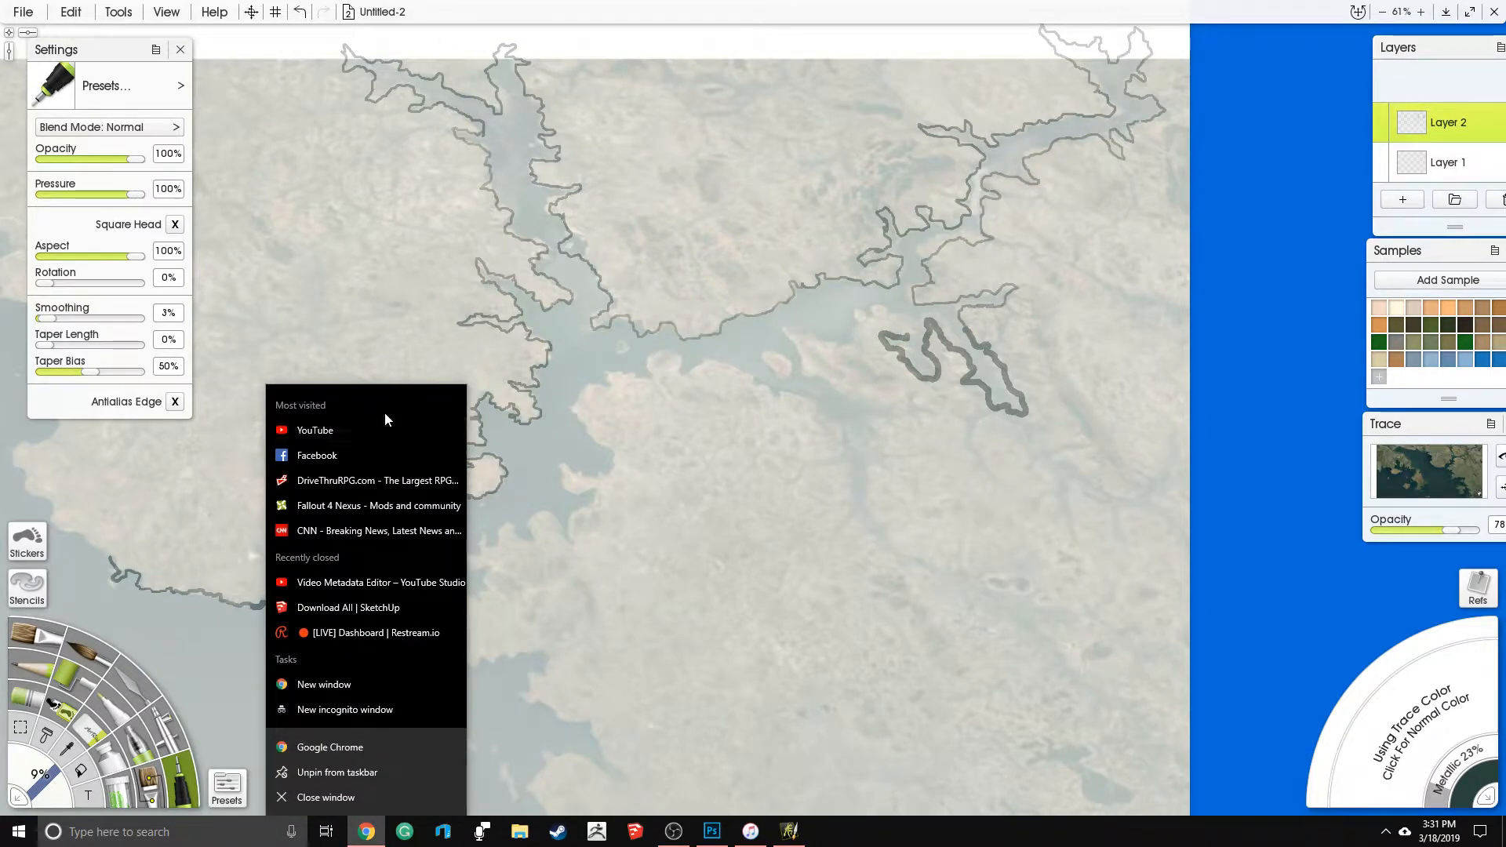
{"action": "left_click", "coordinate": [341, 752]}
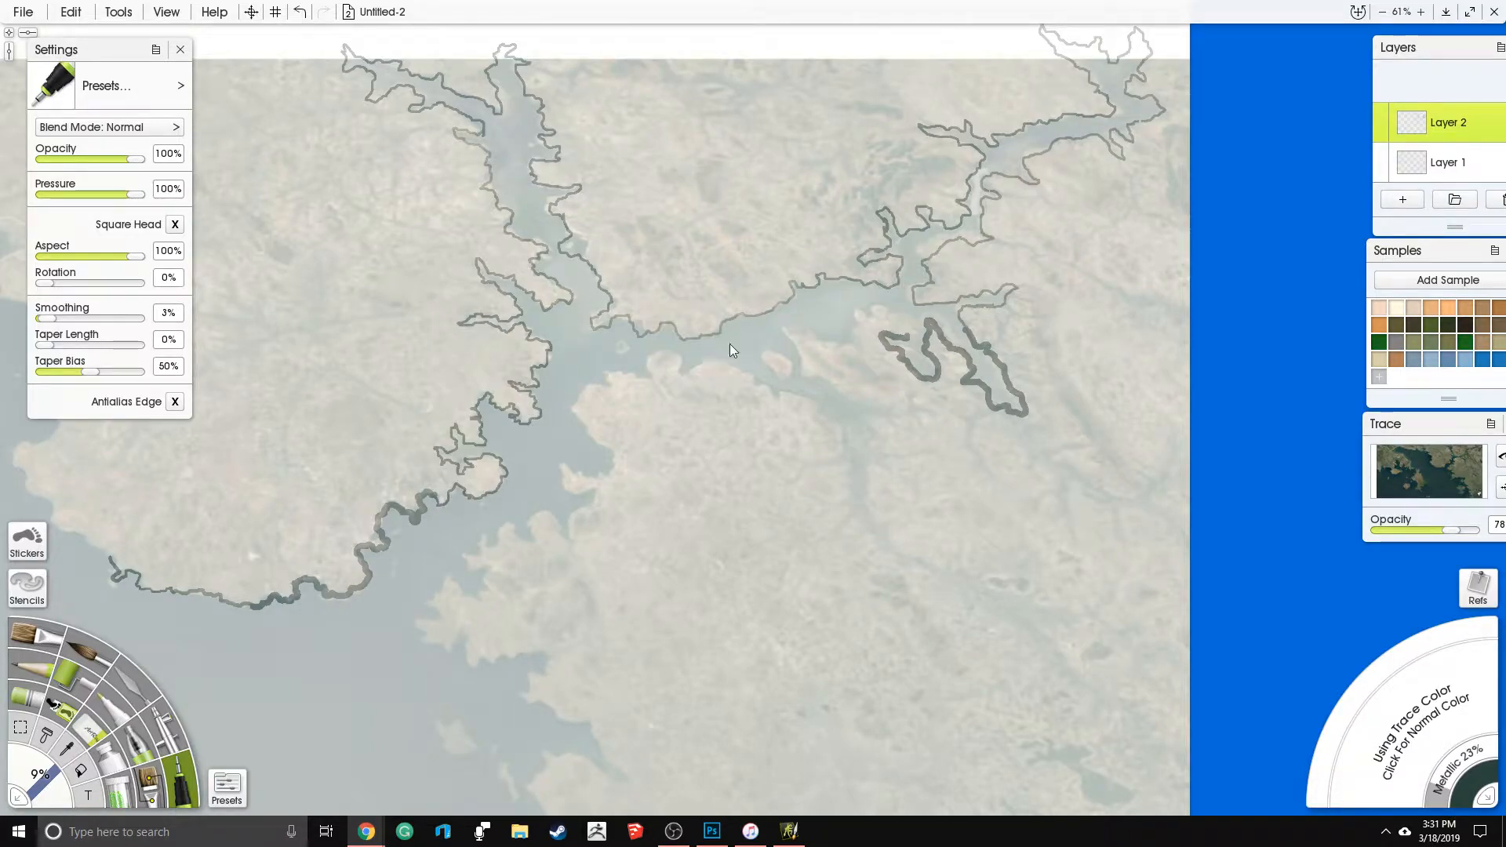
- Trace the eastern mainland's coastline down past the reference image's lower edge and outline the small islet beside it
{"action": "mouse_move", "coordinate": [910, 340]}
{"action": "left_mouse_down"}
{"action": "mouse_move", "coordinate": [878, 306]}
{"action": "mouse_move", "coordinate": [852, 338]}
{"action": "mouse_move", "coordinate": [804, 334]}
{"action": "mouse_move", "coordinate": [799, 357]}
{"action": "mouse_move", "coordinate": [817, 379]}
{"action": "mouse_move", "coordinate": [887, 400]}
{"action": "mouse_move", "coordinate": [875, 412]}
{"action": "mouse_move", "coordinate": [885, 445]}
{"action": "mouse_move", "coordinate": [911, 448]}
{"action": "mouse_move", "coordinate": [877, 462]}
{"action": "mouse_move", "coordinate": [883, 529]}
{"action": "mouse_move", "coordinate": [932, 558]}
{"action": "mouse_move", "coordinate": [957, 545]}
{"action": "mouse_move", "coordinate": [1024, 605]}
{"action": "mouse_move", "coordinate": [861, 546]}
{"action": "mouse_move", "coordinate": [841, 478]}
{"action": "mouse_move", "coordinate": [817, 474]}
{"action": "mouse_move", "coordinate": [842, 438]}
{"action": "mouse_move", "coordinate": [827, 427]}
{"action": "mouse_move", "coordinate": [706, 408]}
{"action": "mouse_move", "coordinate": [702, 367]}
{"action": "mouse_move", "coordinate": [651, 369]}
{"action": "mouse_move", "coordinate": [600, 390]}
{"action": "mouse_move", "coordinate": [604, 475]}
{"action": "mouse_move", "coordinate": [575, 492]}
{"action": "mouse_move", "coordinate": [561, 550]}
{"action": "mouse_move", "coordinate": [491, 543]}
{"action": "mouse_move", "coordinate": [471, 603]}
{"action": "mouse_move", "coordinate": [442, 630]}
{"action": "mouse_move", "coordinate": [523, 662]}
{"action": "mouse_move", "coordinate": [597, 742]}
{"action": "mouse_move", "coordinate": [674, 708]}
{"action": "mouse_move", "coordinate": [702, 433]}
{"action": "mouse_move", "coordinate": [652, 463]}
{"action": "mouse_move", "coordinate": [675, 480]}
{"action": "mouse_move", "coordinate": [598, 472]}
{"action": "mouse_move", "coordinate": [591, 554]}
{"action": "mouse_move", "coordinate": [564, 598]}
{"action": "mouse_move", "coordinate": [677, 544]}
{"action": "mouse_move", "coordinate": [714, 560]}
{"action": "mouse_move", "coordinate": [747, 538]}
{"action": "mouse_move", "coordinate": [890, 534]}
{"action": "mouse_move", "coordinate": [904, 569]}
{"action": "mouse_move", "coordinate": [785, 618]}
{"action": "mouse_move", "coordinate": [804, 651]}
{"action": "mouse_move", "coordinate": [859, 653]}
{"action": "mouse_move", "coordinate": [929, 717]}
{"action": "left_mouse_up"}
{"action": "left_click_drag", "start_coordinate": [786, 561], "coordinate": [707, 225]}
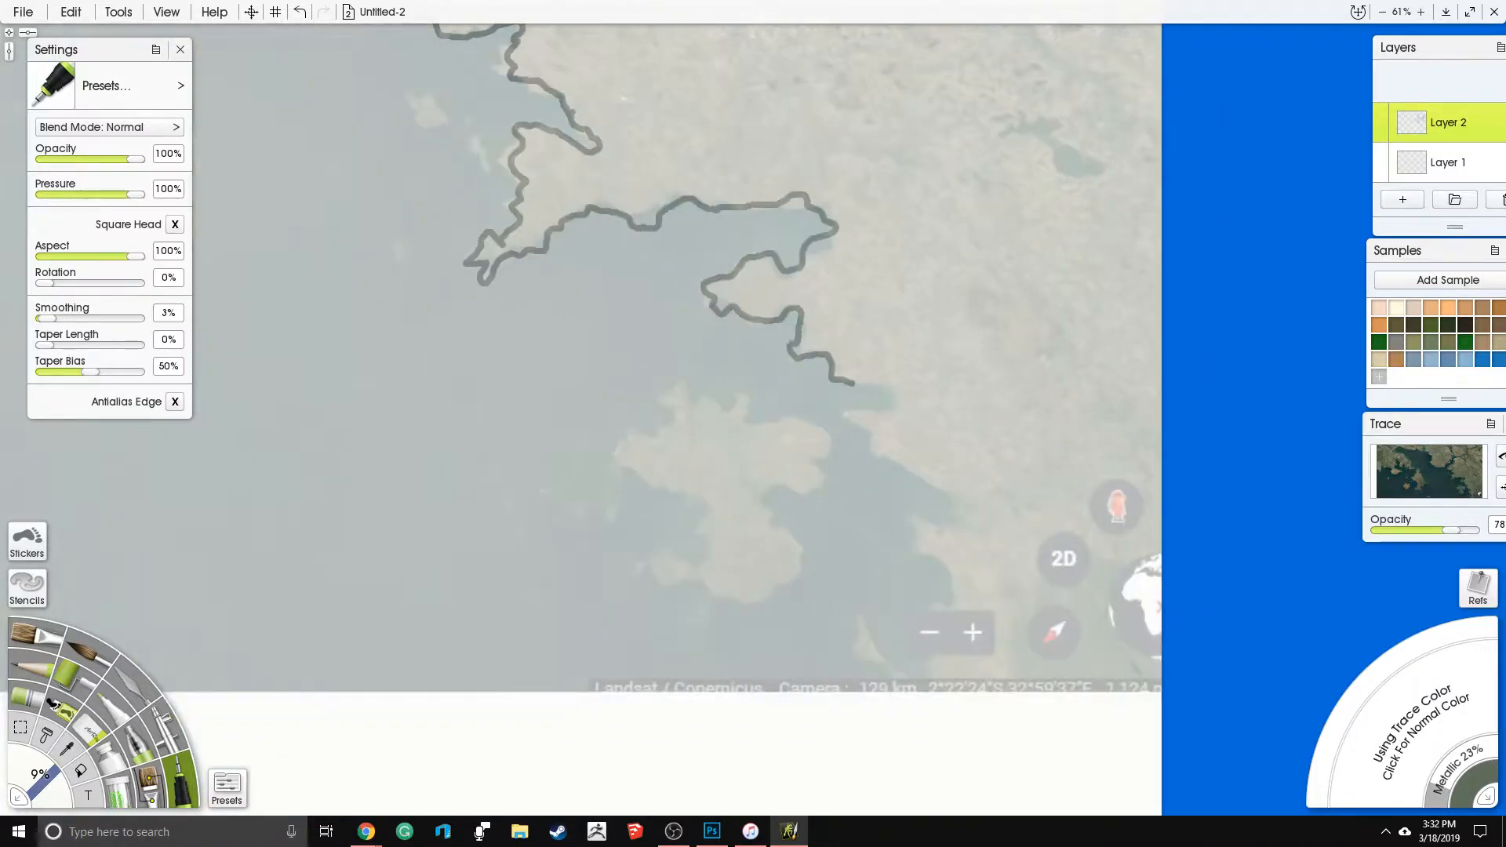
{"action": "mouse_move", "coordinate": [854, 388]}
{"action": "left_mouse_down"}
{"action": "mouse_move", "coordinate": [889, 401]}
{"action": "mouse_move", "coordinate": [855, 412]}
{"action": "mouse_move", "coordinate": [873, 452]}
{"action": "mouse_move", "coordinate": [934, 482]}
{"action": "mouse_move", "coordinate": [950, 517]}
{"action": "mouse_move", "coordinate": [919, 517]}
{"action": "mouse_move", "coordinate": [917, 549]}
{"action": "mouse_move", "coordinate": [949, 592]}
{"action": "mouse_move", "coordinate": [915, 608]}
{"action": "mouse_move", "coordinate": [956, 710]}
{"action": "left_mouse_up"}
{"action": "mouse_move", "coordinate": [889, 662]}
{"action": "left_mouse_down"}
{"action": "mouse_move", "coordinate": [860, 628]}
{"action": "mouse_move", "coordinate": [867, 673]}
{"action": "mouse_move", "coordinate": [885, 658]}
{"action": "left_mouse_up"}
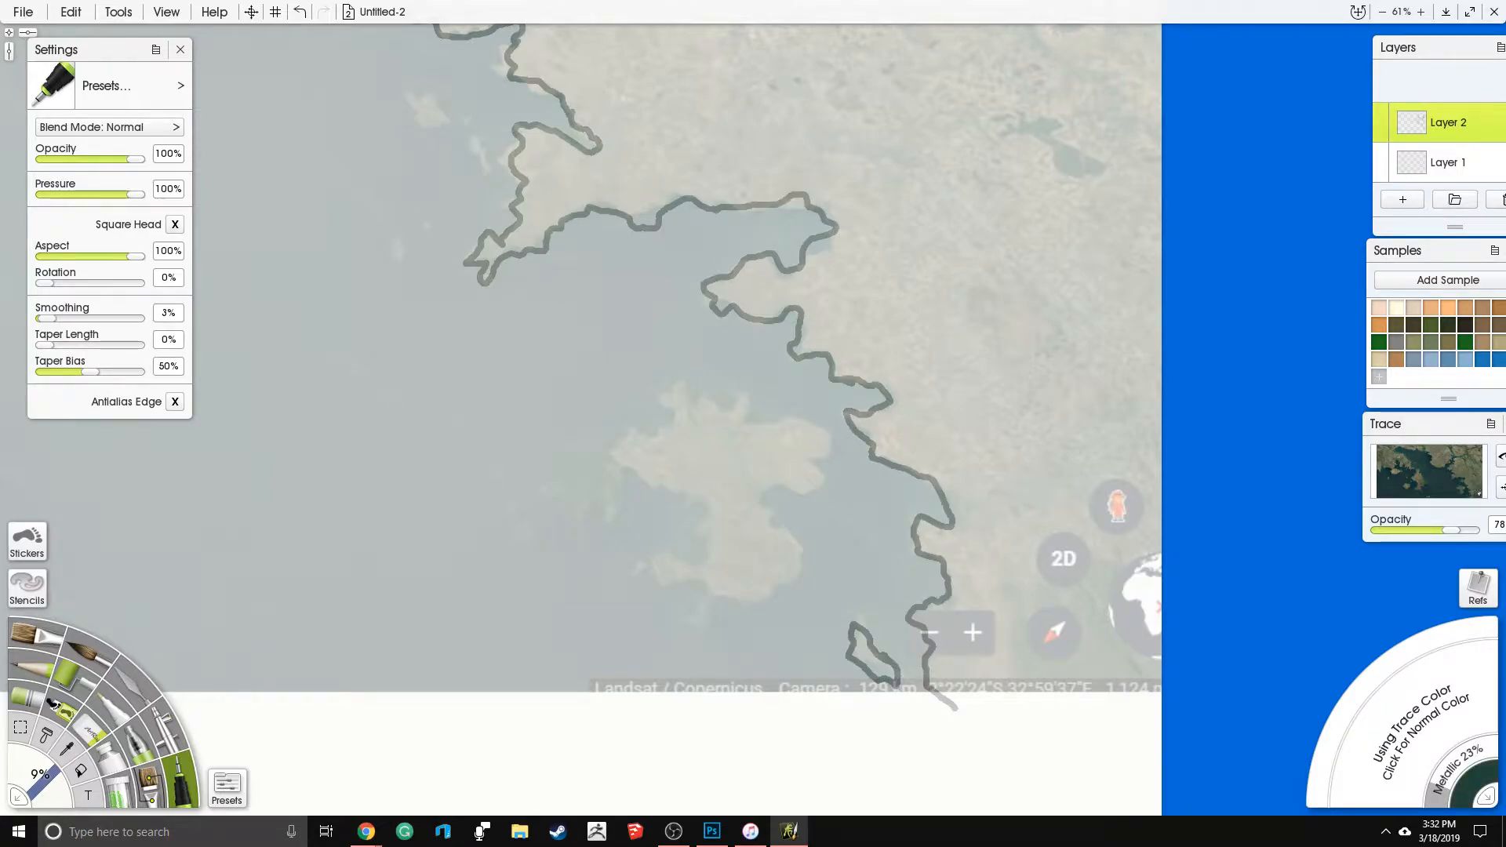
- Outline the large island off the southeastern coast and the small island just west of it
{"action": "left_click_drag", "start_coordinate": [597, 347], "coordinate": [731, 401]}
{"action": "mouse_move", "coordinate": [821, 438]}
{"action": "left_mouse_down"}
{"action": "mouse_move", "coordinate": [812, 474]}
{"action": "mouse_move", "coordinate": [775, 486]}
{"action": "mouse_move", "coordinate": [756, 516]}
{"action": "mouse_move", "coordinate": [803, 555]}
{"action": "mouse_move", "coordinate": [842, 559]}
{"action": "mouse_move", "coordinate": [851, 600]}
{"action": "mouse_move", "coordinate": [831, 621]}
{"action": "mouse_move", "coordinate": [798, 609]}
{"action": "mouse_move", "coordinate": [790, 629]}
{"action": "mouse_move", "coordinate": [903, 658]}
{"action": "mouse_move", "coordinate": [938, 609]}
{"action": "mouse_move", "coordinate": [890, 560]}
{"action": "mouse_move", "coordinate": [908, 544]}
{"action": "mouse_move", "coordinate": [947, 556]}
{"action": "mouse_move", "coordinate": [940, 518]}
{"action": "mouse_move", "coordinate": [958, 503]}
{"action": "mouse_move", "coordinate": [925, 477]}
{"action": "mouse_move", "coordinate": [894, 478]}
{"action": "mouse_move", "coordinate": [843, 457]}
{"action": "left_mouse_up"}
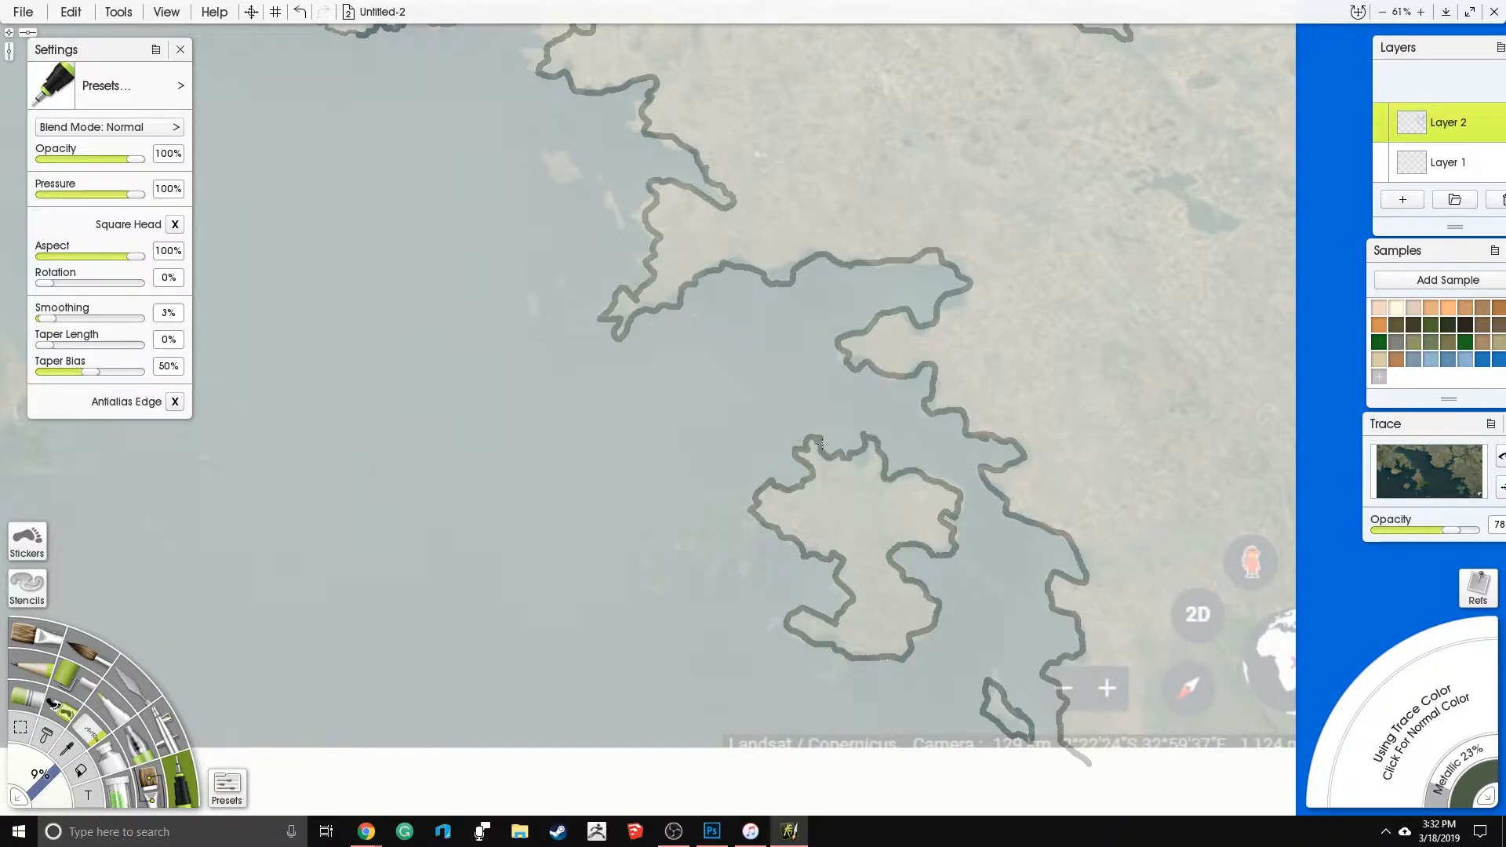
{"action": "mouse_move", "coordinate": [499, 372]}
{"action": "left_mouse_down"}
{"action": "mouse_move", "coordinate": [601, 374]}
{"action": "mouse_move", "coordinate": [603, 325]}
{"action": "left_mouse_up"}
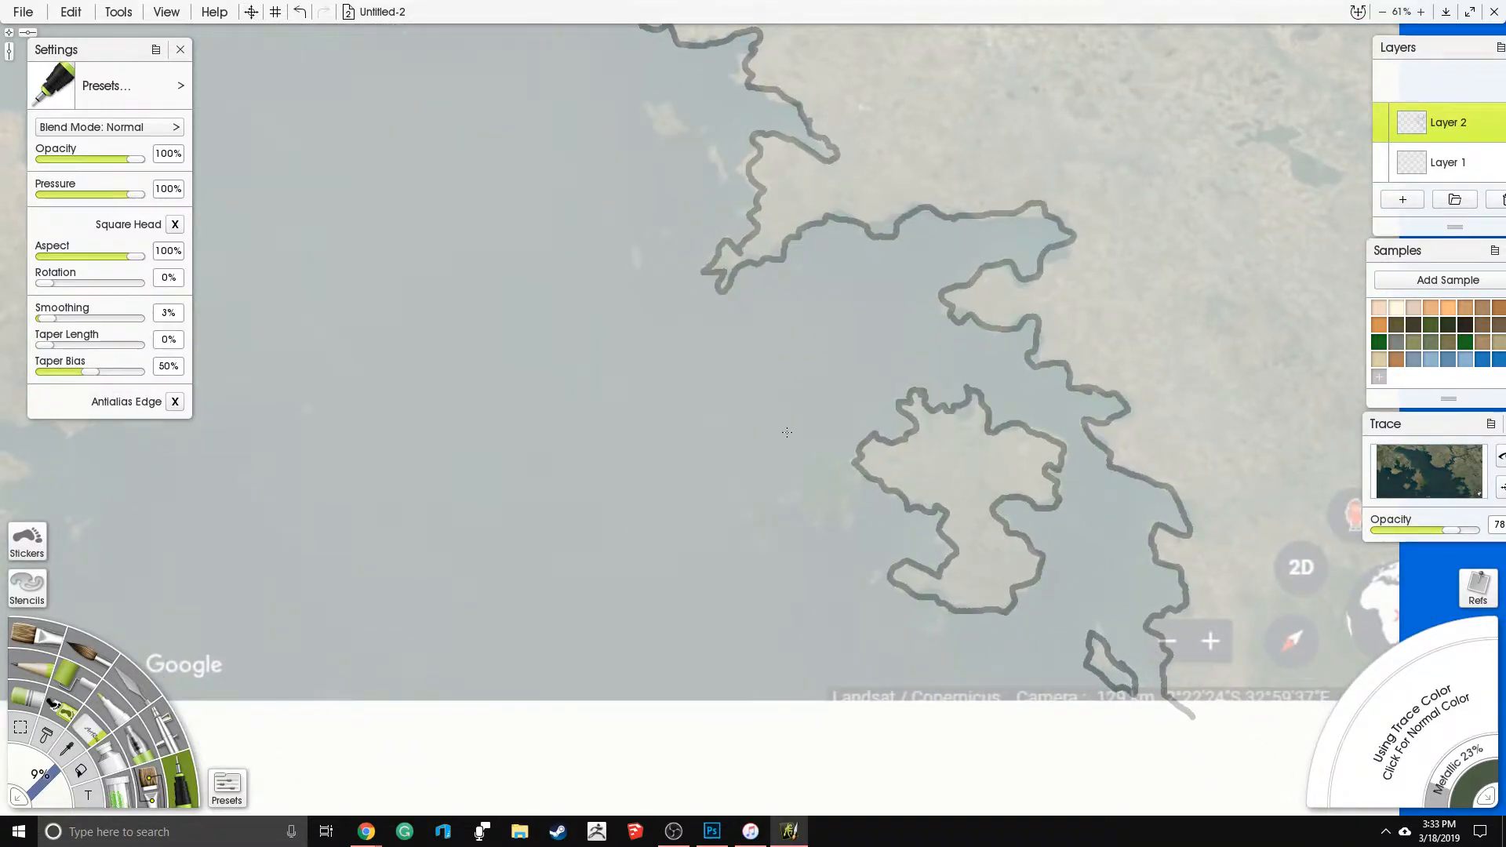
{"action": "mouse_move", "coordinate": [833, 469]}
{"action": "left_mouse_down"}
{"action": "mouse_move", "coordinate": [792, 484]}
{"action": "mouse_move", "coordinate": [794, 506]}
{"action": "mouse_move", "coordinate": [841, 502]}
{"action": "mouse_move", "coordinate": [845, 485]}
{"action": "left_mouse_up"}
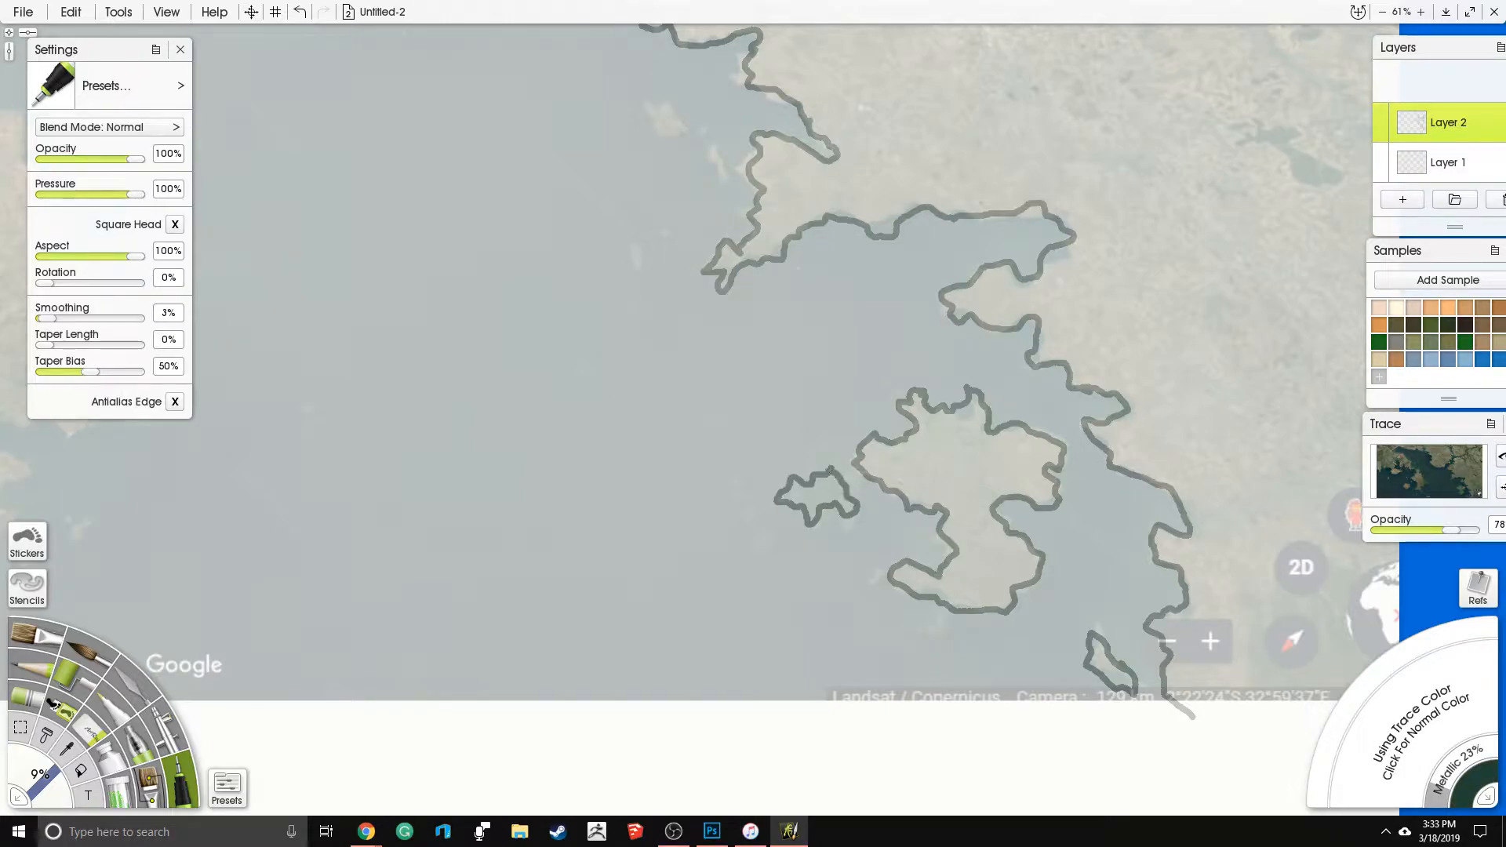
- Outline the tiny islets west of the southeastern island group and the small islet off the eastern mainland's coast
{"action": "mouse_move", "coordinate": [745, 495]}
{"action": "left_mouse_down"}
{"action": "mouse_move", "coordinate": [736, 520]}
{"action": "mouse_move", "coordinate": [757, 549]}
{"action": "mouse_move", "coordinate": [772, 523]}
{"action": "mouse_move", "coordinate": [741, 466]}
{"action": "left_mouse_up"}
{"action": "mouse_move", "coordinate": [706, 377]}
{"action": "left_mouse_down"}
{"action": "mouse_move", "coordinate": [748, 426]}
{"action": "mouse_move", "coordinate": [883, 690]}
{"action": "left_mouse_up"}
{"action": "mouse_move", "coordinate": [830, 415]}
{"action": "left_mouse_down"}
{"action": "mouse_move", "coordinate": [815, 394]}
{"action": "mouse_move", "coordinate": [810, 424]}
{"action": "mouse_move", "coordinate": [838, 433]}
{"action": "mouse_move", "coordinate": [827, 404]}
{"action": "left_mouse_up"}
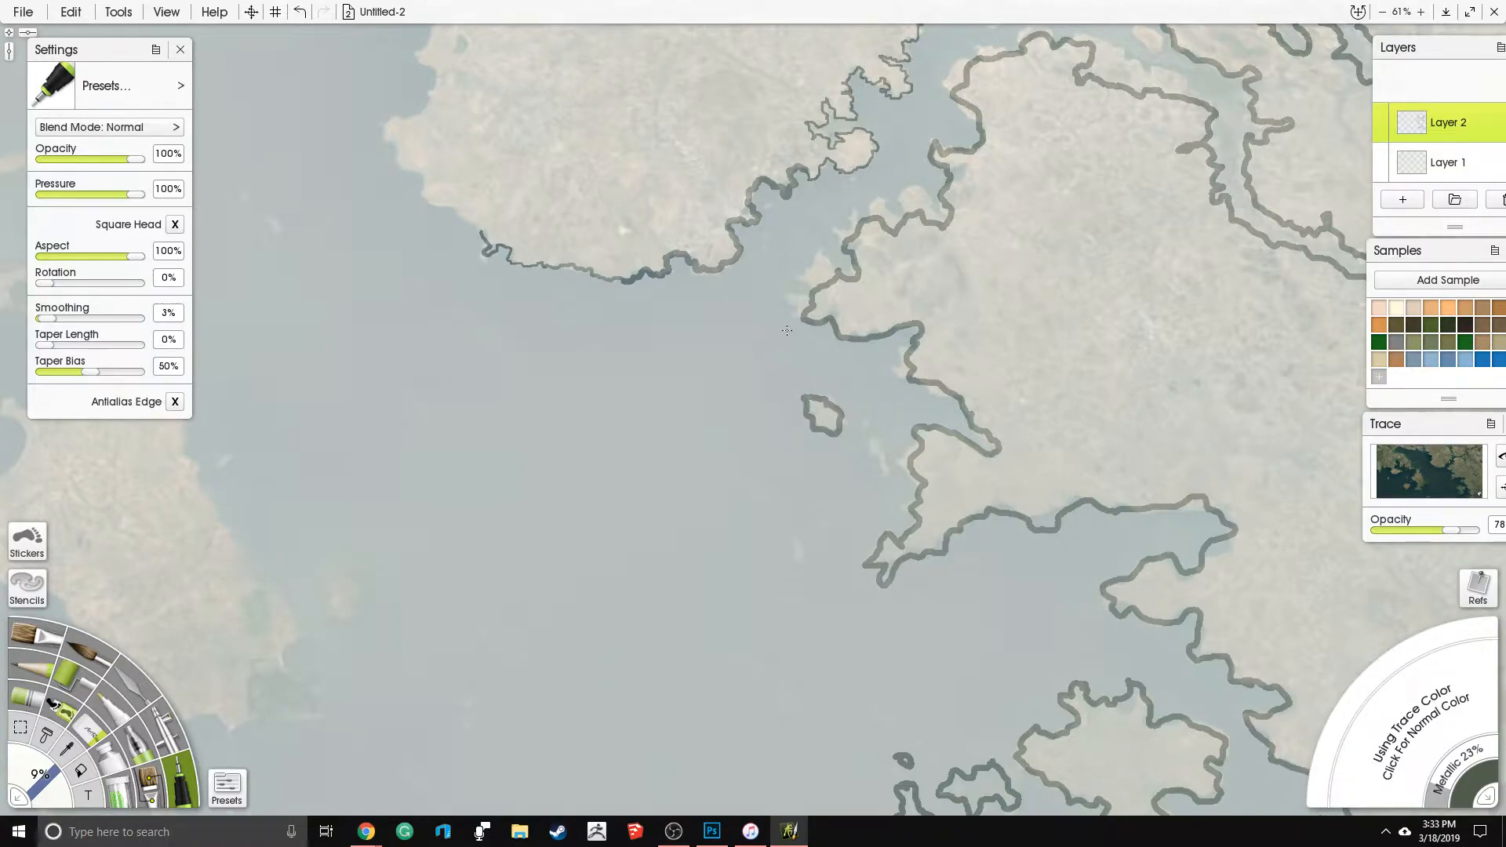
- Trace the northern mainland's western coast up past the reference image's upper edge and continue westward along the northern shore
{"action": "mouse_move", "coordinate": [753, 392]}
{"action": "left_mouse_down"}
{"action": "mouse_move", "coordinate": [780, 472]}
{"action": "mouse_move", "coordinate": [848, 519]}
{"action": "mouse_move", "coordinate": [990, 691]}
{"action": "left_mouse_up"}
{"action": "mouse_move", "coordinate": [584, 179]}
{"action": "left_mouse_down"}
{"action": "mouse_move", "coordinate": [606, 184]}
{"action": "mouse_move", "coordinate": [538, 154]}
{"action": "mouse_move", "coordinate": [534, 177]}
{"action": "mouse_move", "coordinate": [568, 191]}
{"action": "mouse_move", "coordinate": [555, 215]}
{"action": "mouse_move", "coordinate": [632, 206]}
{"action": "mouse_move", "coordinate": [586, 249]}
{"action": "mouse_move", "coordinate": [689, 312]}
{"action": "mouse_move", "coordinate": [674, 358]}
{"action": "mouse_move", "coordinate": [694, 387]}
{"action": "mouse_move", "coordinate": [626, 452]}
{"action": "mouse_move", "coordinate": [723, 518]}
{"action": "left_mouse_up"}
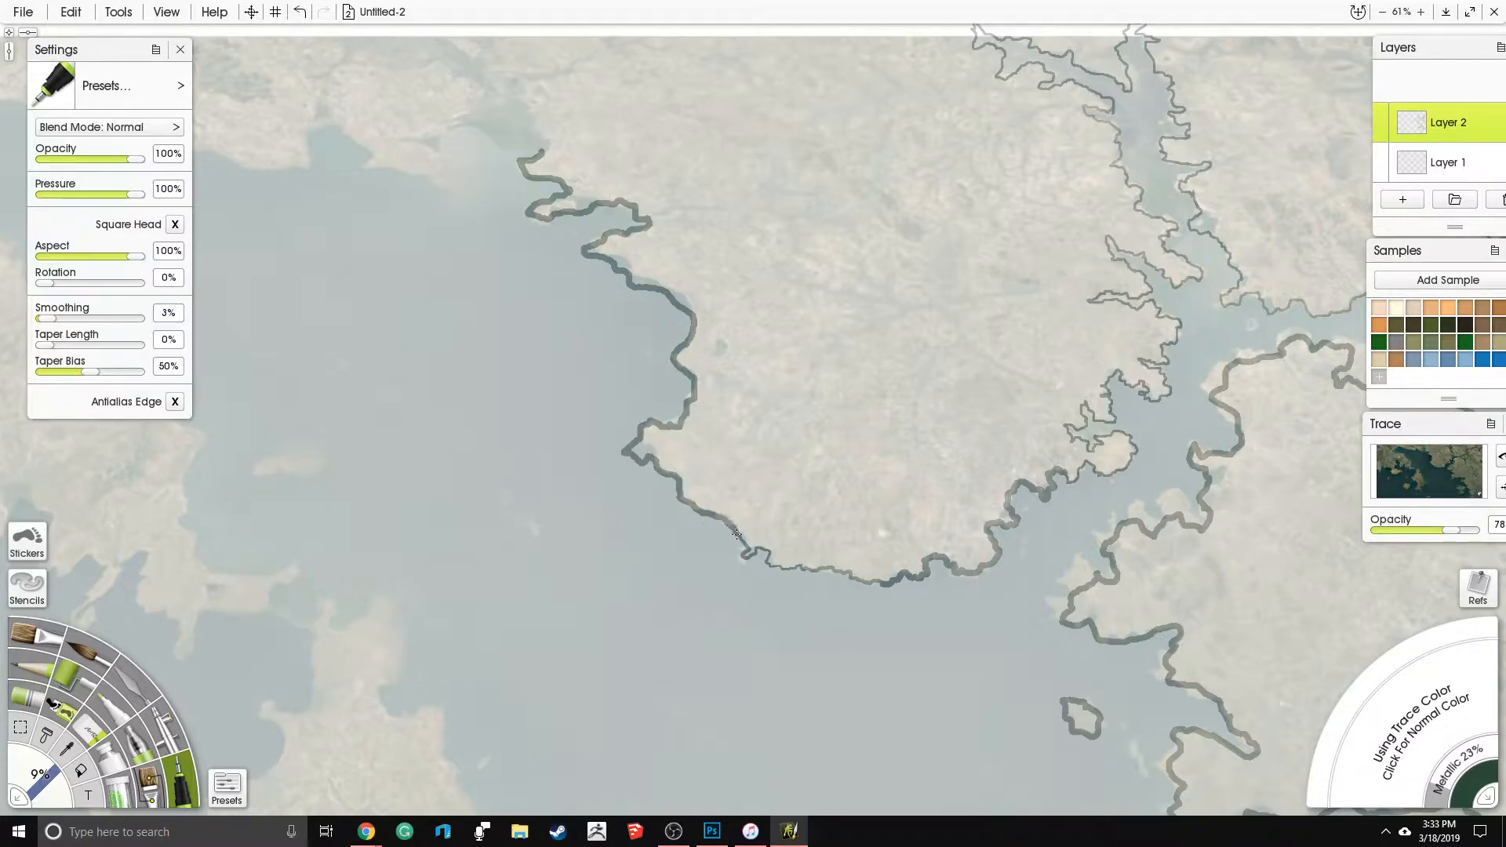
{"action": "left_click_drag", "start_coordinate": [597, 329], "coordinate": [959, 548]}
{"action": "mouse_move", "coordinate": [816, 337]}
{"action": "left_mouse_down"}
{"action": "mouse_move", "coordinate": [824, 306]}
{"action": "mouse_move", "coordinate": [788, 277]}
{"action": "mouse_move", "coordinate": [770, 220]}
{"action": "mouse_move", "coordinate": [800, 254]}
{"action": "left_mouse_up"}
{"action": "left_click_drag", "start_coordinate": [869, 296], "coordinate": [900, 372]}
{"action": "mouse_move", "coordinate": [814, 337]}
{"action": "left_mouse_down"}
{"action": "mouse_move", "coordinate": [801, 369]}
{"action": "mouse_move", "coordinate": [820, 410]}
{"action": "mouse_move", "coordinate": [753, 399]}
{"action": "mouse_move", "coordinate": [690, 348]}
{"action": "mouse_move", "coordinate": [653, 407]}
{"action": "mouse_move", "coordinate": [581, 387]}
{"action": "mouse_move", "coordinate": [560, 356]}
{"action": "mouse_move", "coordinate": [771, 345]}
{"action": "mouse_move", "coordinate": [867, 314]}
{"action": "left_mouse_up"}
{"action": "left_click_drag", "start_coordinate": [716, 357], "coordinate": [720, 374]}
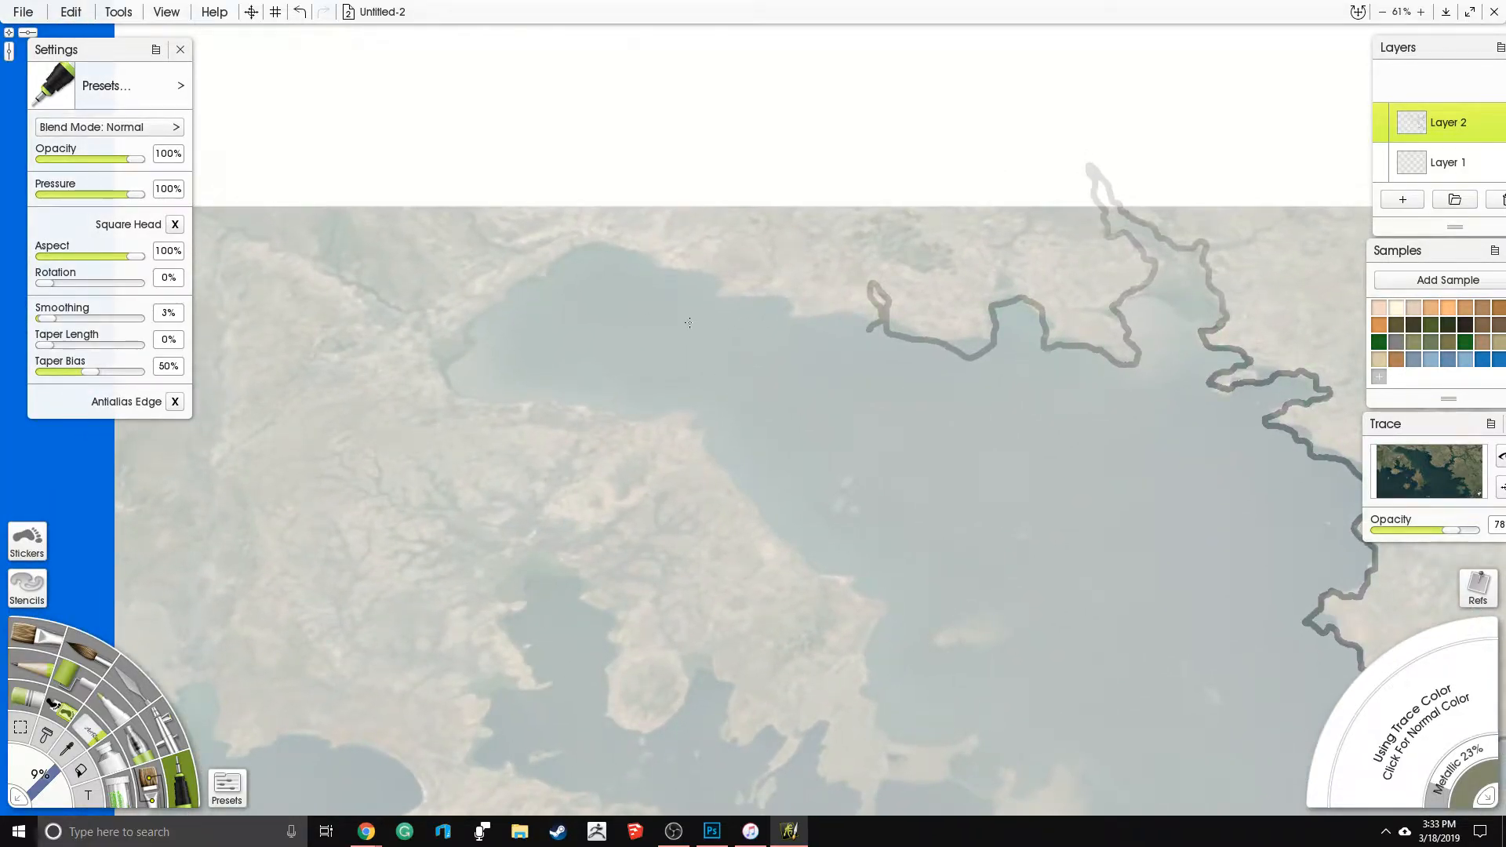
- Trace the shoreline around the northwestern bay to the small headland on its southern shore
{"action": "mouse_move", "coordinate": [765, 298]}
{"action": "left_mouse_down"}
{"action": "mouse_move", "coordinate": [805, 327]}
{"action": "mouse_move", "coordinate": [869, 329]}
{"action": "left_mouse_up"}
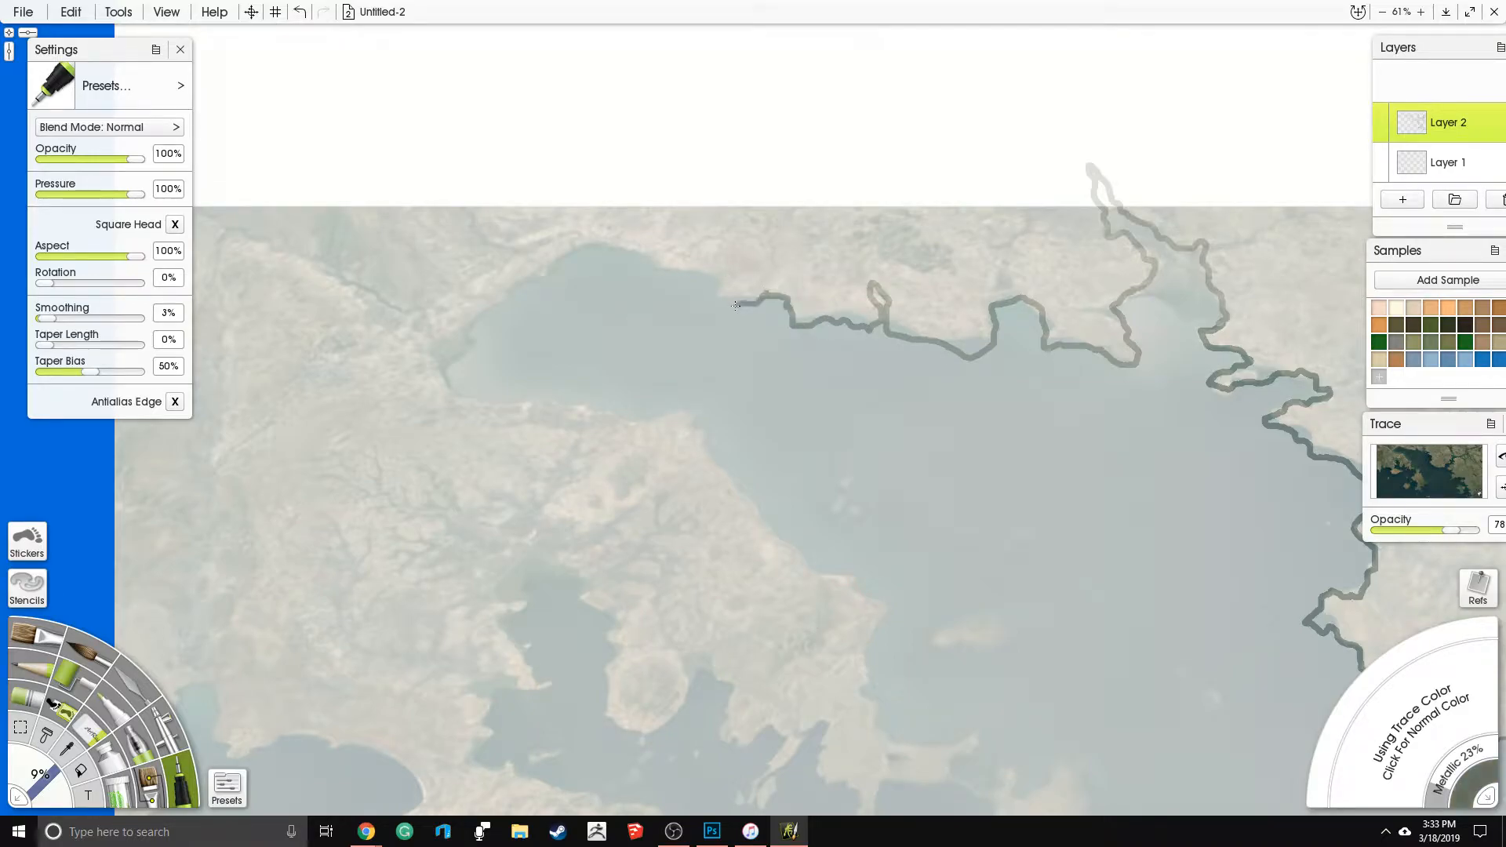
{"action": "mouse_move", "coordinate": [672, 282]}
{"action": "left_mouse_down"}
{"action": "mouse_move", "coordinate": [581, 250]}
{"action": "mouse_move", "coordinate": [492, 308]}
{"action": "mouse_move", "coordinate": [470, 353]}
{"action": "mouse_move", "coordinate": [437, 357]}
{"action": "mouse_move", "coordinate": [479, 397]}
{"action": "mouse_move", "coordinate": [614, 417]}
{"action": "mouse_move", "coordinate": [716, 406]}
{"action": "left_mouse_up"}
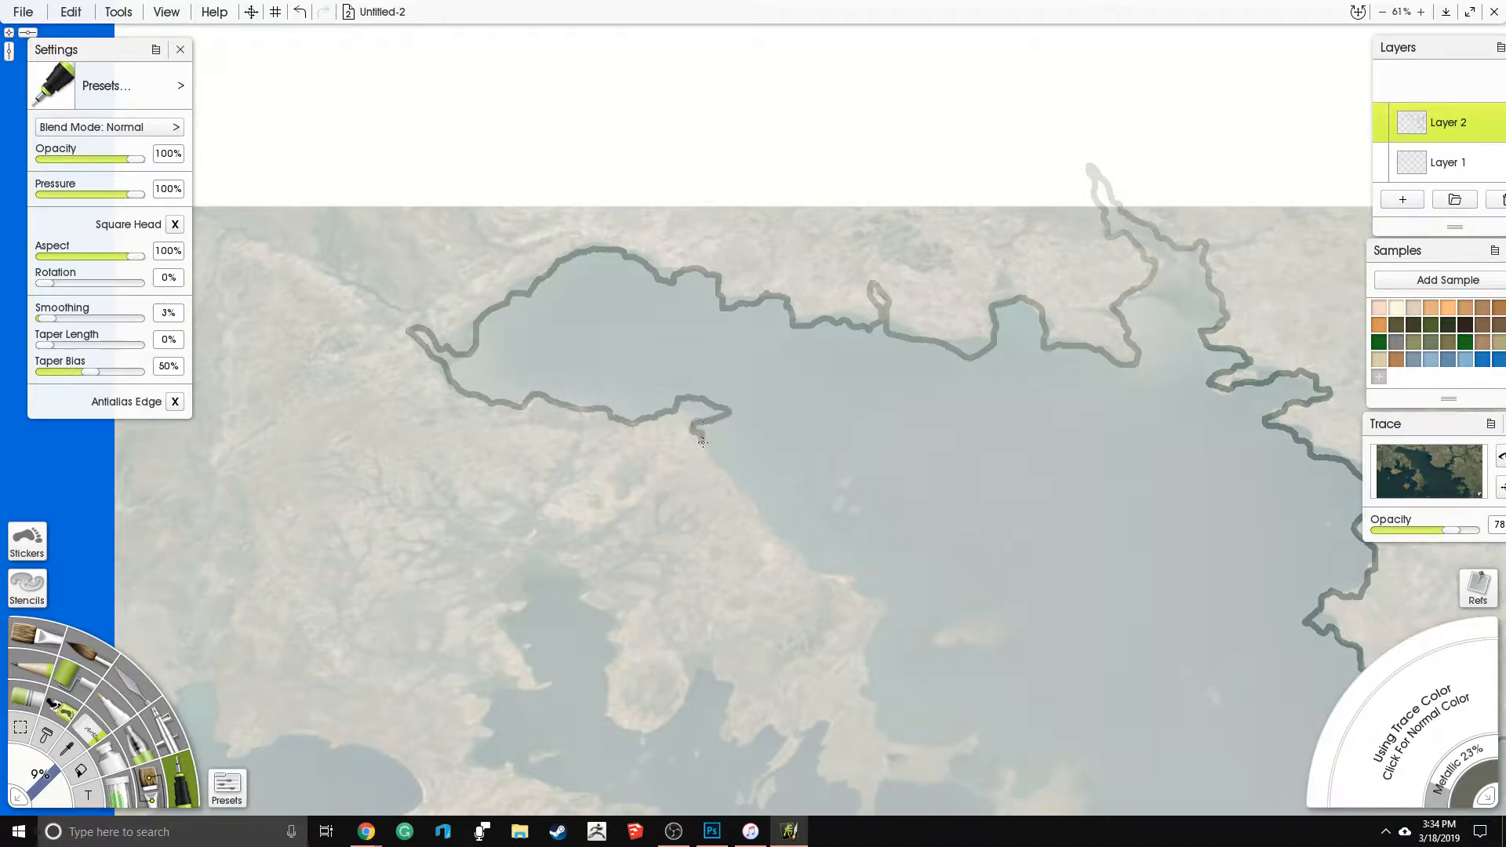
- Trace the western mainland's coast around its inlets and peninsulas to the reference's western edge, and outline the small island south of it
{"action": "left_click_drag", "start_coordinate": [835, 560], "coordinate": [797, 305]}
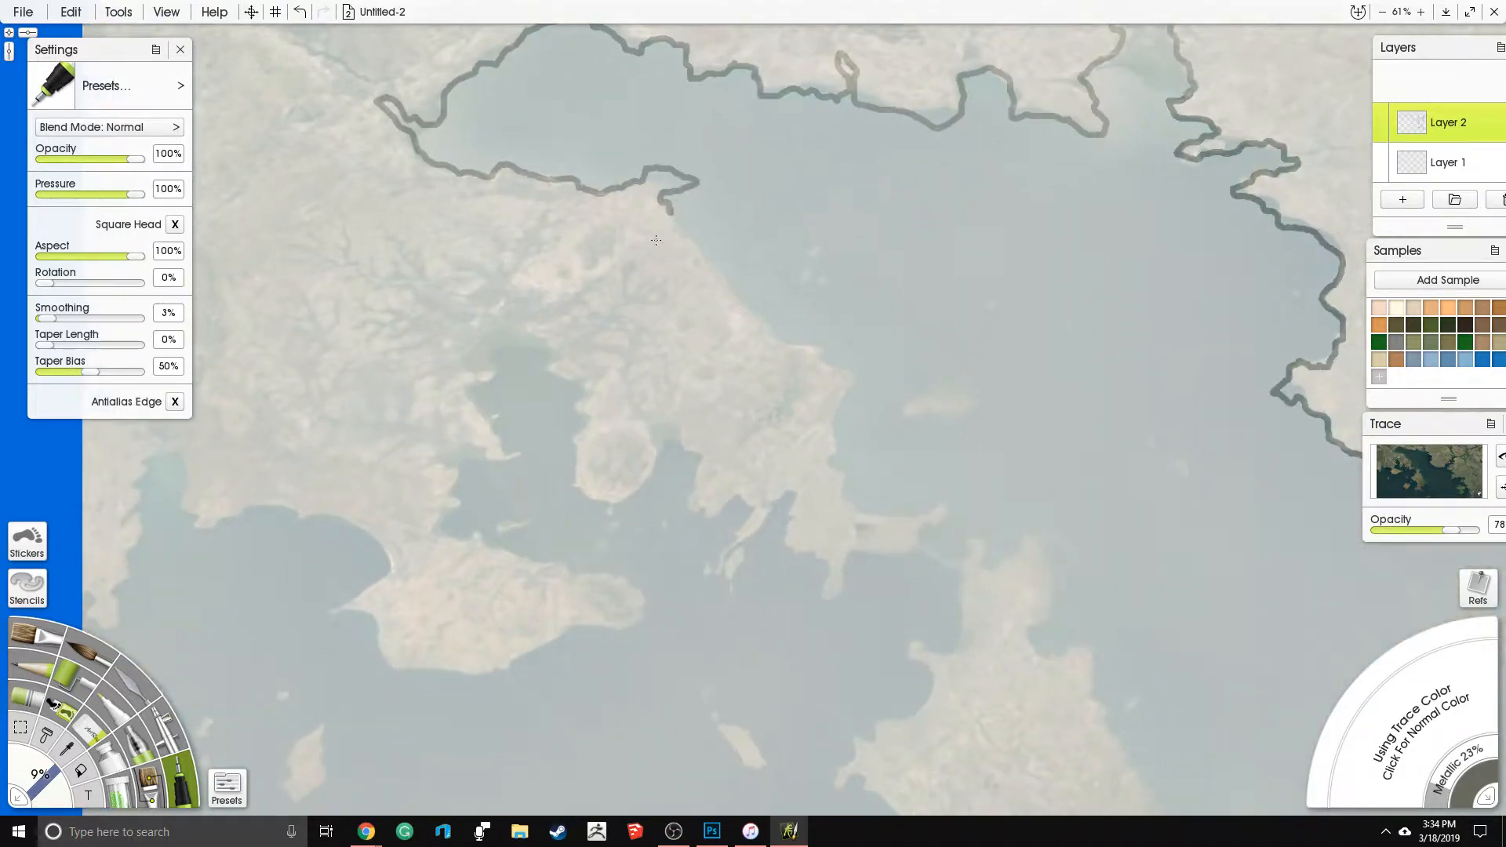
{"action": "mouse_move", "coordinate": [670, 209]}
{"action": "left_mouse_down"}
{"action": "mouse_move", "coordinate": [772, 328]}
{"action": "mouse_move", "coordinate": [845, 366]}
{"action": "mouse_move", "coordinate": [837, 465]}
{"action": "mouse_move", "coordinate": [854, 509]}
{"action": "mouse_move", "coordinate": [943, 507]}
{"action": "mouse_move", "coordinate": [930, 547]}
{"action": "mouse_move", "coordinate": [866, 554]}
{"action": "mouse_move", "coordinate": [831, 598]}
{"action": "mouse_move", "coordinate": [783, 551]}
{"action": "mouse_move", "coordinate": [783, 513]}
{"action": "mouse_move", "coordinate": [719, 580]}
{"action": "mouse_move", "coordinate": [719, 528]}
{"action": "mouse_move", "coordinate": [689, 505]}
{"action": "mouse_move", "coordinate": [680, 452]}
{"action": "mouse_move", "coordinate": [645, 487]}
{"action": "mouse_move", "coordinate": [575, 501]}
{"action": "mouse_move", "coordinate": [559, 452]}
{"action": "mouse_move", "coordinate": [580, 373]}
{"action": "mouse_move", "coordinate": [553, 355]}
{"action": "mouse_move", "coordinate": [500, 360]}
{"action": "mouse_move", "coordinate": [469, 388]}
{"action": "mouse_move", "coordinate": [495, 460]}
{"action": "mouse_move", "coordinate": [523, 474]}
{"action": "mouse_move", "coordinate": [450, 492]}
{"action": "mouse_move", "coordinate": [455, 532]}
{"action": "mouse_move", "coordinate": [632, 578]}
{"action": "mouse_move", "coordinate": [631, 626]}
{"action": "mouse_move", "coordinate": [548, 652]}
{"action": "mouse_move", "coordinate": [514, 683]}
{"action": "mouse_move", "coordinate": [386, 682]}
{"action": "mouse_move", "coordinate": [371, 628]}
{"action": "mouse_move", "coordinate": [324, 612]}
{"action": "mouse_move", "coordinate": [586, 467]}
{"action": "left_mouse_up"}
{"action": "mouse_move", "coordinate": [352, 481]}
{"action": "left_mouse_down"}
{"action": "mouse_move", "coordinate": [407, 480]}
{"action": "mouse_move", "coordinate": [389, 338]}
{"action": "mouse_move", "coordinate": [407, 310]}
{"action": "mouse_move", "coordinate": [438, 329]}
{"action": "mouse_move", "coordinate": [435, 359]}
{"action": "mouse_move", "coordinate": [455, 378]}
{"action": "mouse_move", "coordinate": [547, 372]}
{"action": "mouse_move", "coordinate": [537, 411]}
{"action": "mouse_move", "coordinate": [579, 413]}
{"action": "mouse_move", "coordinate": [590, 386]}
{"action": "mouse_move", "coordinate": [624, 392]}
{"action": "mouse_move", "coordinate": [638, 438]}
{"action": "mouse_move", "coordinate": [587, 463]}
{"action": "left_mouse_up"}
{"action": "mouse_move", "coordinate": [575, 583]}
{"action": "left_mouse_down"}
{"action": "mouse_move", "coordinate": [539, 643]}
{"action": "mouse_move", "coordinate": [557, 659]}
{"action": "mouse_move", "coordinate": [583, 620]}
{"action": "mouse_move", "coordinate": [577, 581]}
{"action": "left_mouse_up"}
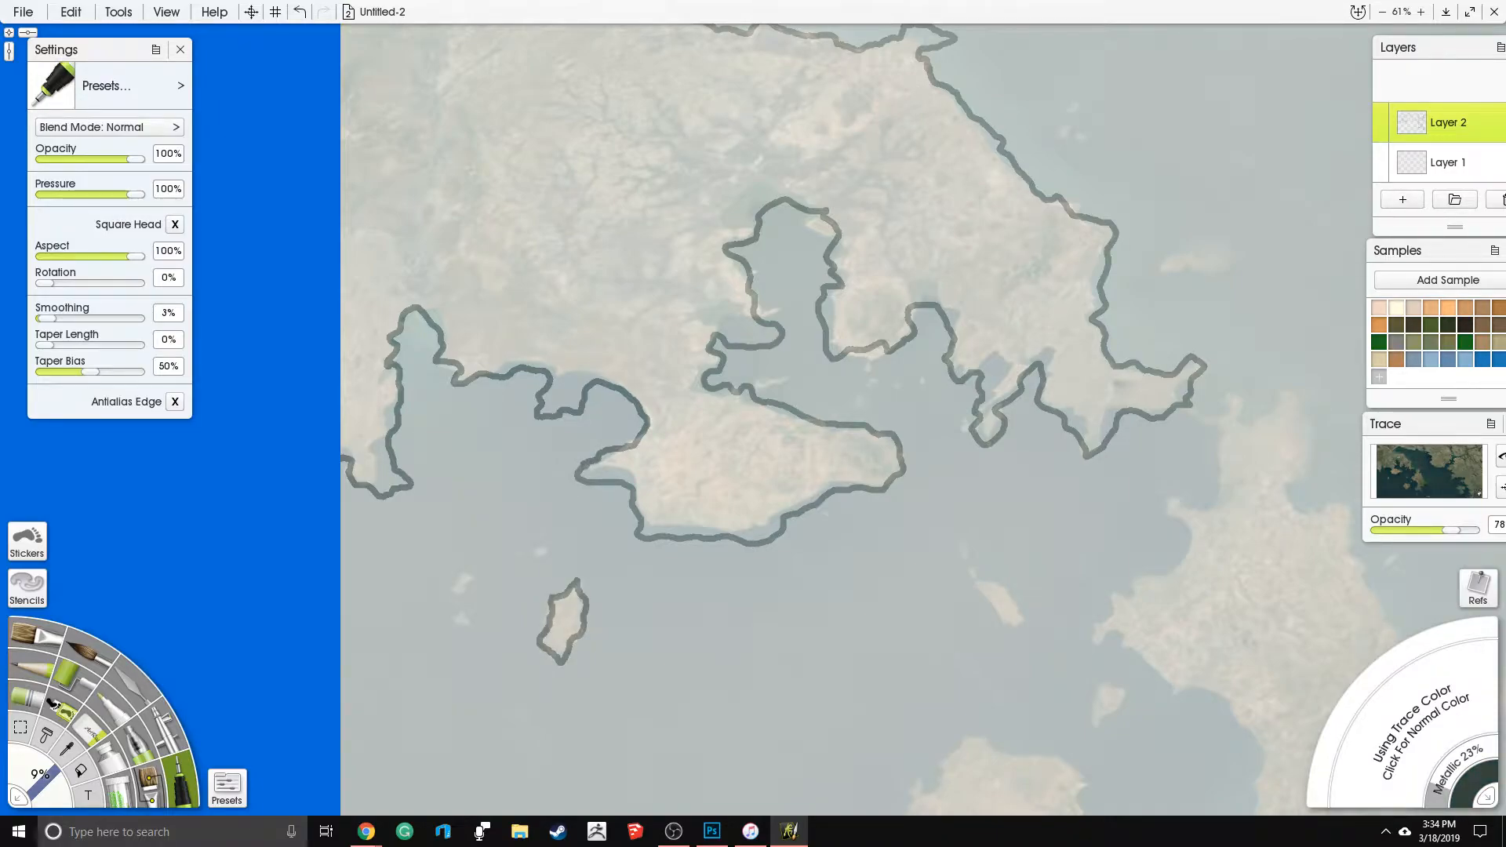
- Outline the roundish island southwest of the large central island and the two islets just north of it
{"action": "left_click_drag", "start_coordinate": [777, 660], "coordinate": [528, 350]}
{"action": "mouse_move", "coordinate": [730, 423]}
{"action": "left_mouse_down"}
{"action": "mouse_move", "coordinate": [698, 437]}
{"action": "mouse_move", "coordinate": [687, 480]}
{"action": "mouse_move", "coordinate": [667, 478]}
{"action": "mouse_move", "coordinate": [648, 506]}
{"action": "mouse_move", "coordinate": [767, 614]}
{"action": "mouse_move", "coordinate": [784, 560]}
{"action": "mouse_move", "coordinate": [840, 501]}
{"action": "mouse_move", "coordinate": [820, 445]}
{"action": "mouse_move", "coordinate": [761, 439]}
{"action": "left_mouse_up"}
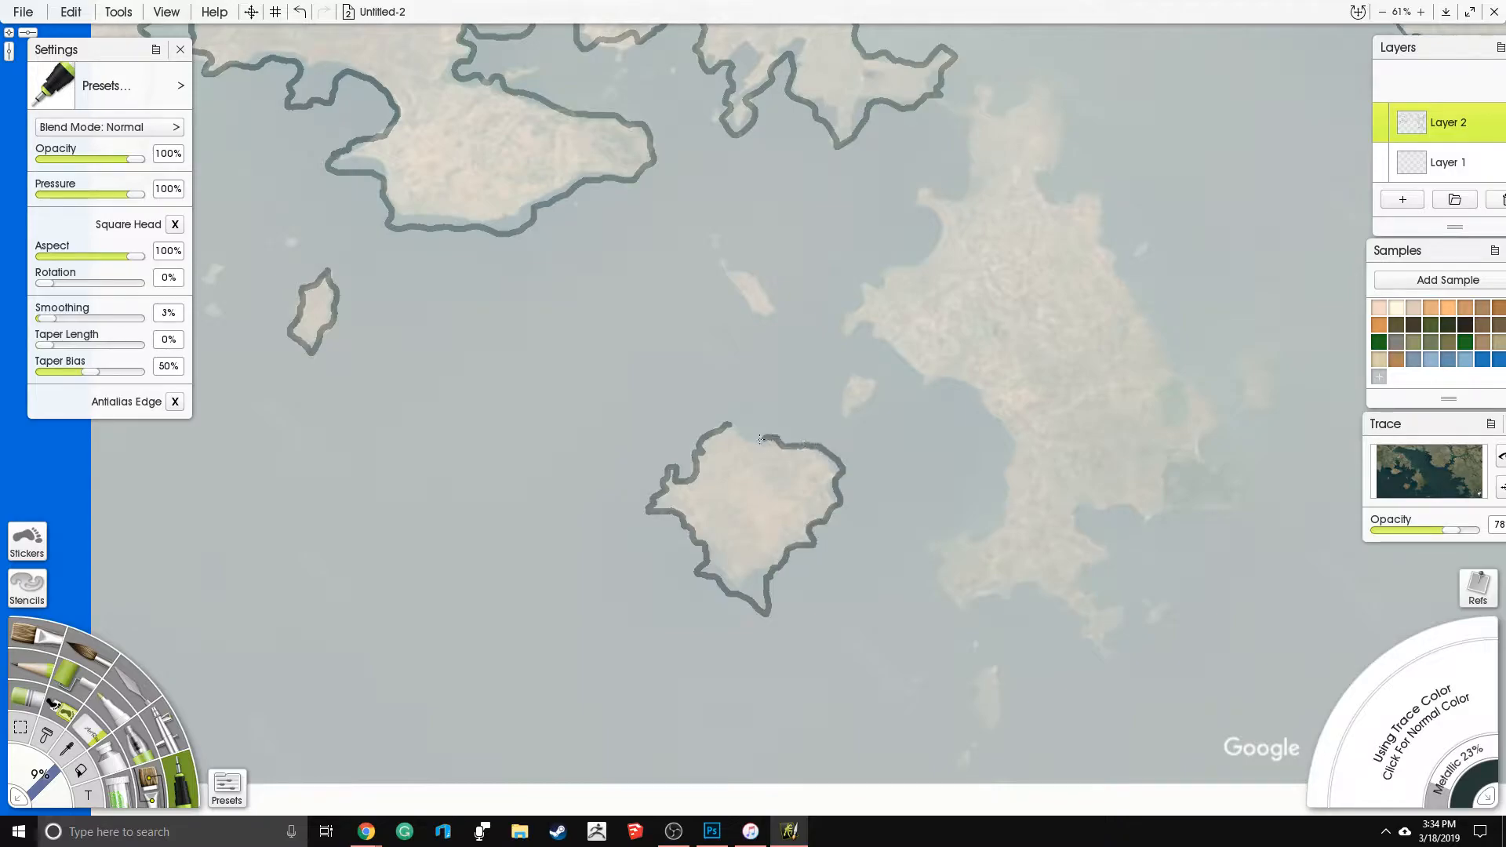
{"action": "mouse_move", "coordinate": [874, 376]}
{"action": "left_mouse_down"}
{"action": "mouse_move", "coordinate": [851, 408]}
{"action": "mouse_move", "coordinate": [873, 405]}
{"action": "left_mouse_up"}
{"action": "mouse_move", "coordinate": [761, 284]}
{"action": "left_mouse_down"}
{"action": "mouse_move", "coordinate": [717, 255]}
{"action": "mouse_move", "coordinate": [754, 317]}
{"action": "mouse_move", "coordinate": [776, 313]}
{"action": "mouse_move", "coordinate": [753, 281]}
{"action": "left_mouse_up"}
- Outline the large central island and the two small islands along its eastern coast
{"action": "mouse_move", "coordinate": [878, 287]}
{"action": "left_mouse_down"}
{"action": "mouse_move", "coordinate": [855, 337]}
{"action": "mouse_move", "coordinate": [888, 329]}
{"action": "mouse_move", "coordinate": [927, 384]}
{"action": "mouse_move", "coordinate": [966, 385]}
{"action": "mouse_move", "coordinate": [1008, 431]}
{"action": "mouse_move", "coordinate": [994, 532]}
{"action": "mouse_move", "coordinate": [941, 544]}
{"action": "mouse_move", "coordinate": [949, 613]}
{"action": "mouse_move", "coordinate": [1021, 582]}
{"action": "mouse_move", "coordinate": [1107, 654]}
{"action": "mouse_move", "coordinate": [1117, 609]}
{"action": "mouse_move", "coordinate": [1087, 593]}
{"action": "mouse_move", "coordinate": [1082, 567]}
{"action": "mouse_move", "coordinate": [1101, 556]}
{"action": "mouse_move", "coordinate": [1072, 518]}
{"action": "mouse_move", "coordinate": [1165, 513]}
{"action": "mouse_move", "coordinate": [1216, 416]}
{"action": "mouse_move", "coordinate": [1117, 282]}
{"action": "mouse_move", "coordinate": [1100, 185]}
{"action": "mouse_move", "coordinate": [1064, 193]}
{"action": "mouse_move", "coordinate": [1036, 174]}
{"action": "mouse_move", "coordinate": [1055, 150]}
{"action": "mouse_move", "coordinate": [1036, 91]}
{"action": "mouse_move", "coordinate": [1009, 113]}
{"action": "mouse_move", "coordinate": [973, 103]}
{"action": "mouse_move", "coordinate": [959, 194]}
{"action": "mouse_move", "coordinate": [913, 192]}
{"action": "mouse_move", "coordinate": [930, 252]}
{"action": "mouse_move", "coordinate": [880, 288]}
{"action": "left_mouse_up"}
{"action": "left_click_drag", "start_coordinate": [957, 421], "coordinate": [559, 450]}
{"action": "mouse_move", "coordinate": [692, 397]}
{"action": "left_mouse_down"}
{"action": "mouse_move", "coordinate": [645, 406]}
{"action": "mouse_move", "coordinate": [660, 456]}
{"action": "mouse_move", "coordinate": [694, 479]}
{"action": "mouse_move", "coordinate": [676, 427]}
{"action": "mouse_move", "coordinate": [692, 398]}
{"action": "left_mouse_up"}
{"action": "mouse_move", "coordinate": [651, 502]}
{"action": "left_mouse_down"}
{"action": "mouse_move", "coordinate": [612, 537]}
{"action": "mouse_move", "coordinate": [649, 537]}
{"action": "left_mouse_up"}
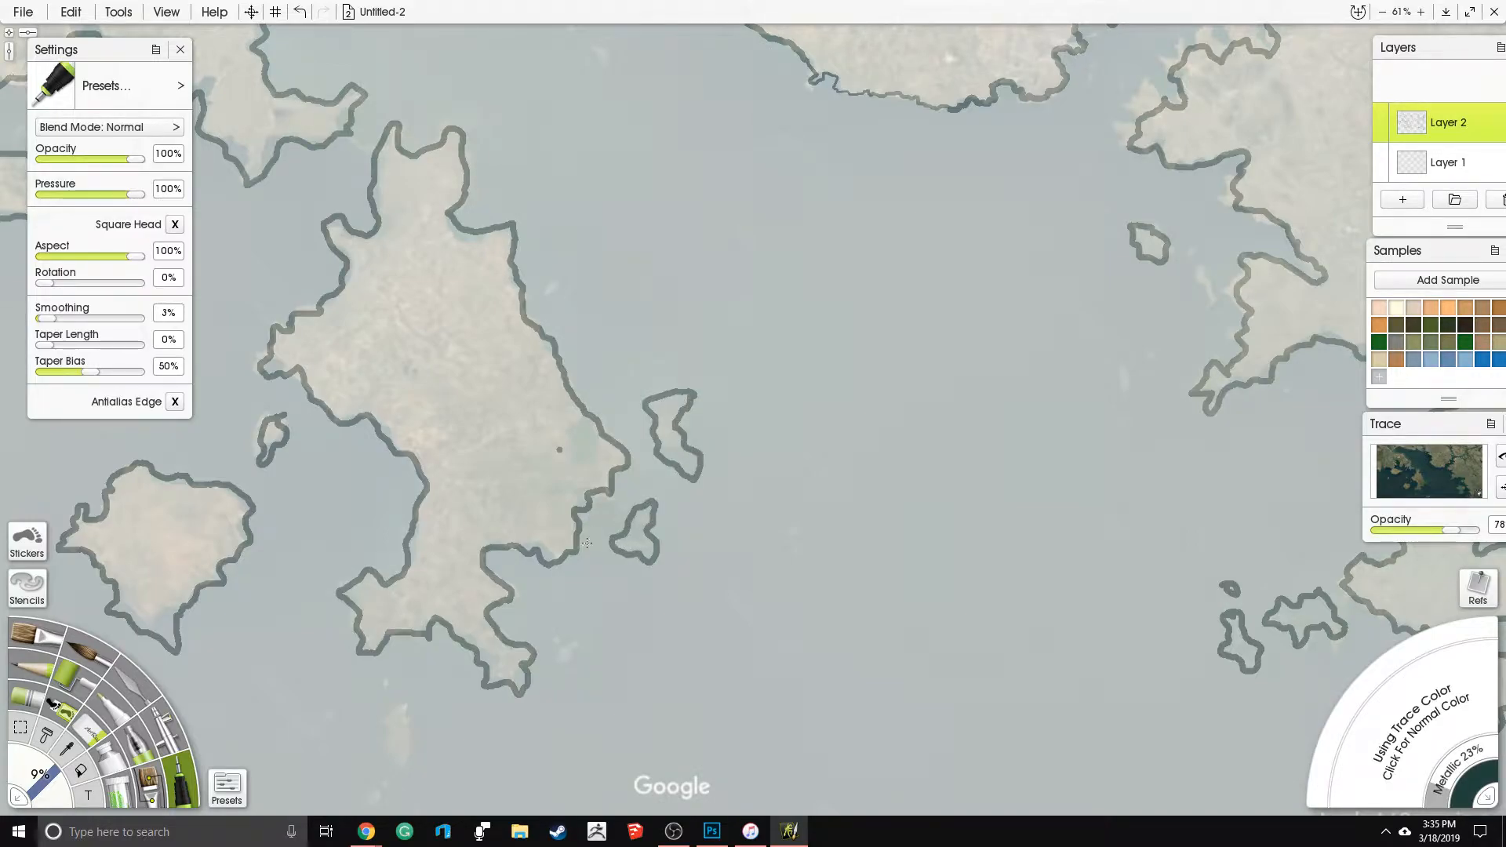
- Extend the eastern mainland's coastline freehand through the blank area below the reference image to the canvas's lower edge
{"action": "scroll", "coordinate": [587, 542], "scroll_direction": "down", "scroll_amount": 5}
{"action": "left_click_drag", "start_coordinate": [723, 345], "coordinate": [692, 196]}
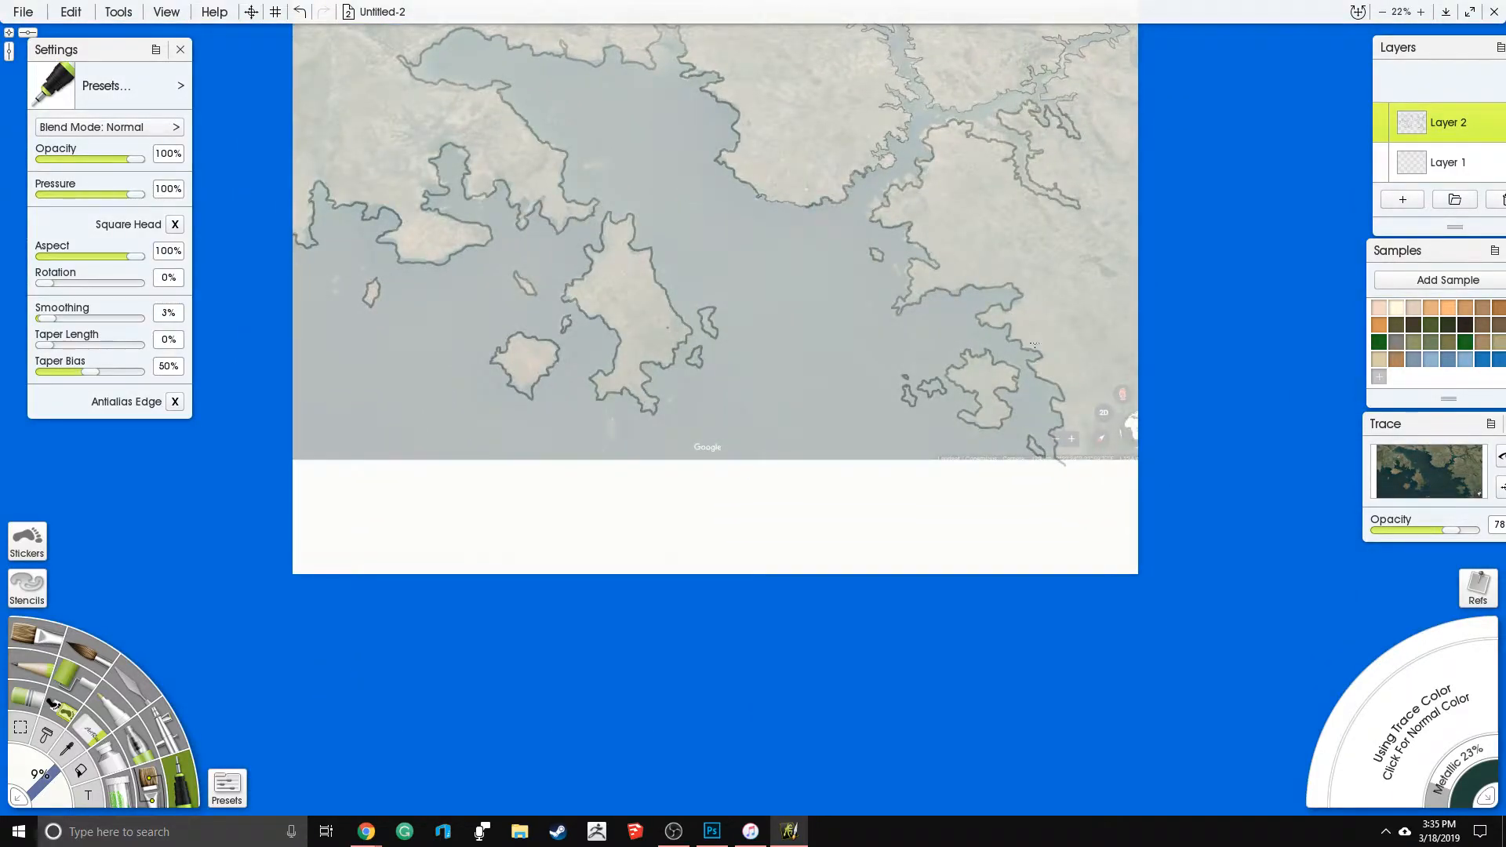
{"action": "left_click_drag", "start_coordinate": [906, 386], "coordinate": [750, 396]}
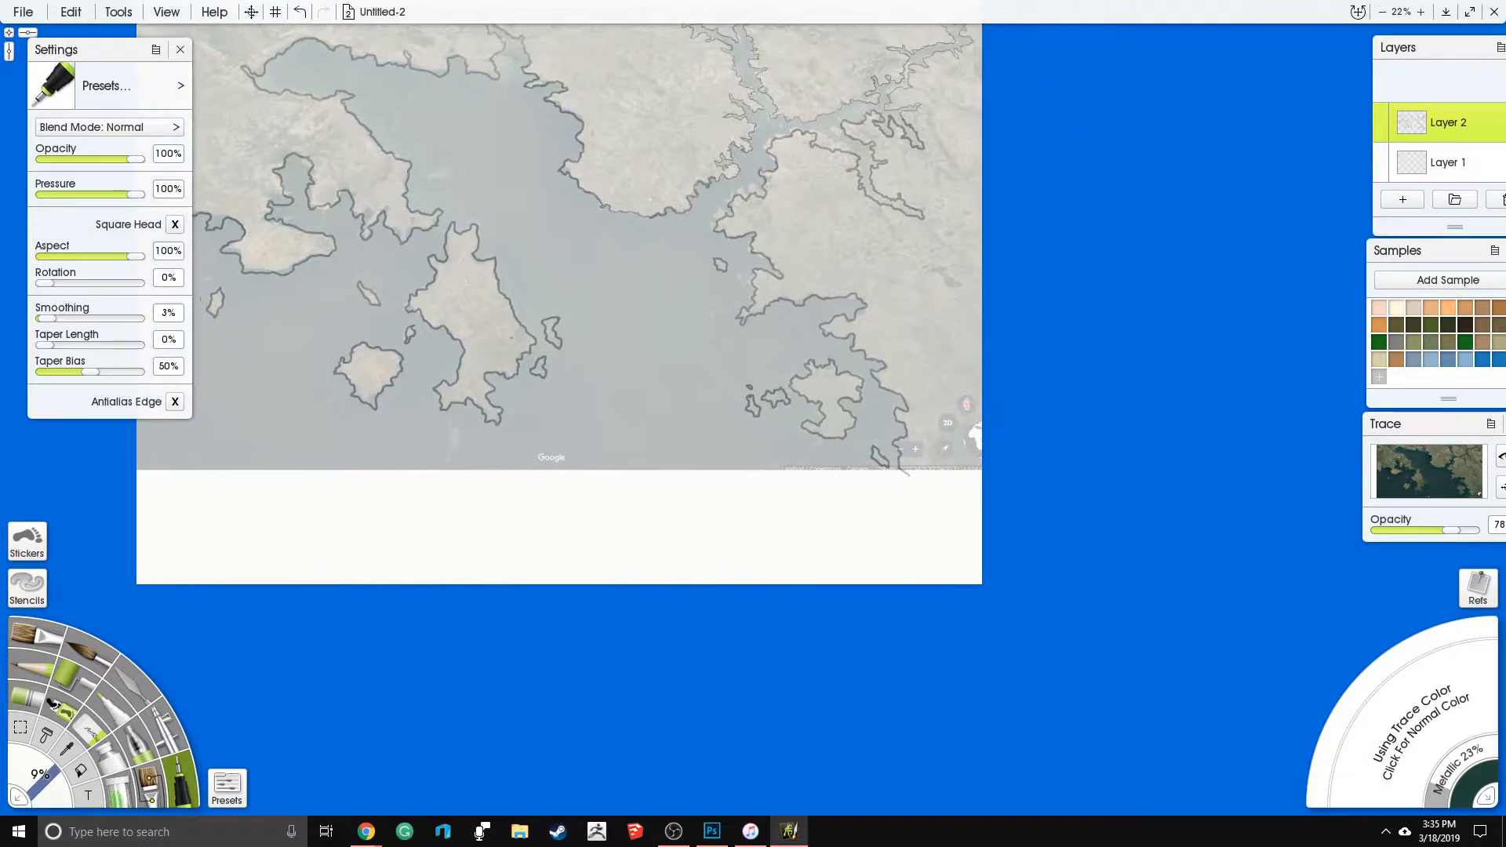
{"action": "mouse_move", "coordinate": [908, 474]}
{"action": "left_mouse_down"}
{"action": "mouse_move", "coordinate": [900, 496]}
{"action": "mouse_move", "coordinate": [843, 492]}
{"action": "mouse_move", "coordinate": [841, 551]}
{"action": "mouse_move", "coordinate": [881, 554]}
{"action": "left_mouse_up"}
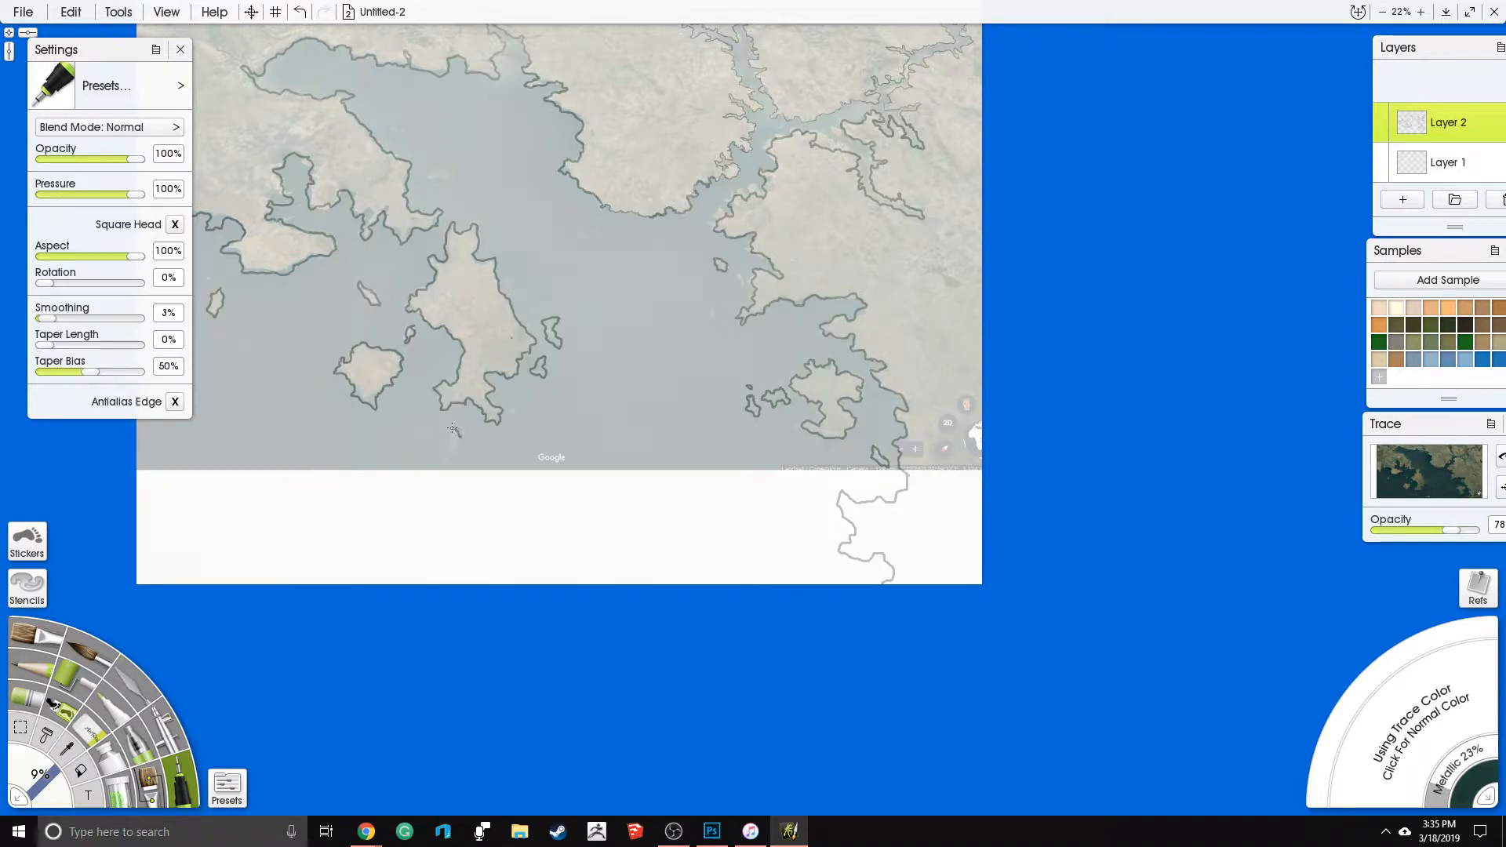
- Outline small islands south of the central island, across the blank southern area, in the northern bay and off the northern mainland's southern coast
{"action": "mouse_move", "coordinate": [442, 447]}
{"action": "left_mouse_down"}
{"action": "mouse_move", "coordinate": [447, 459]}
{"action": "mouse_move", "coordinate": [461, 443]}
{"action": "left_mouse_up"}
{"action": "left_click_drag", "start_coordinate": [455, 483], "coordinate": [644, 568]}
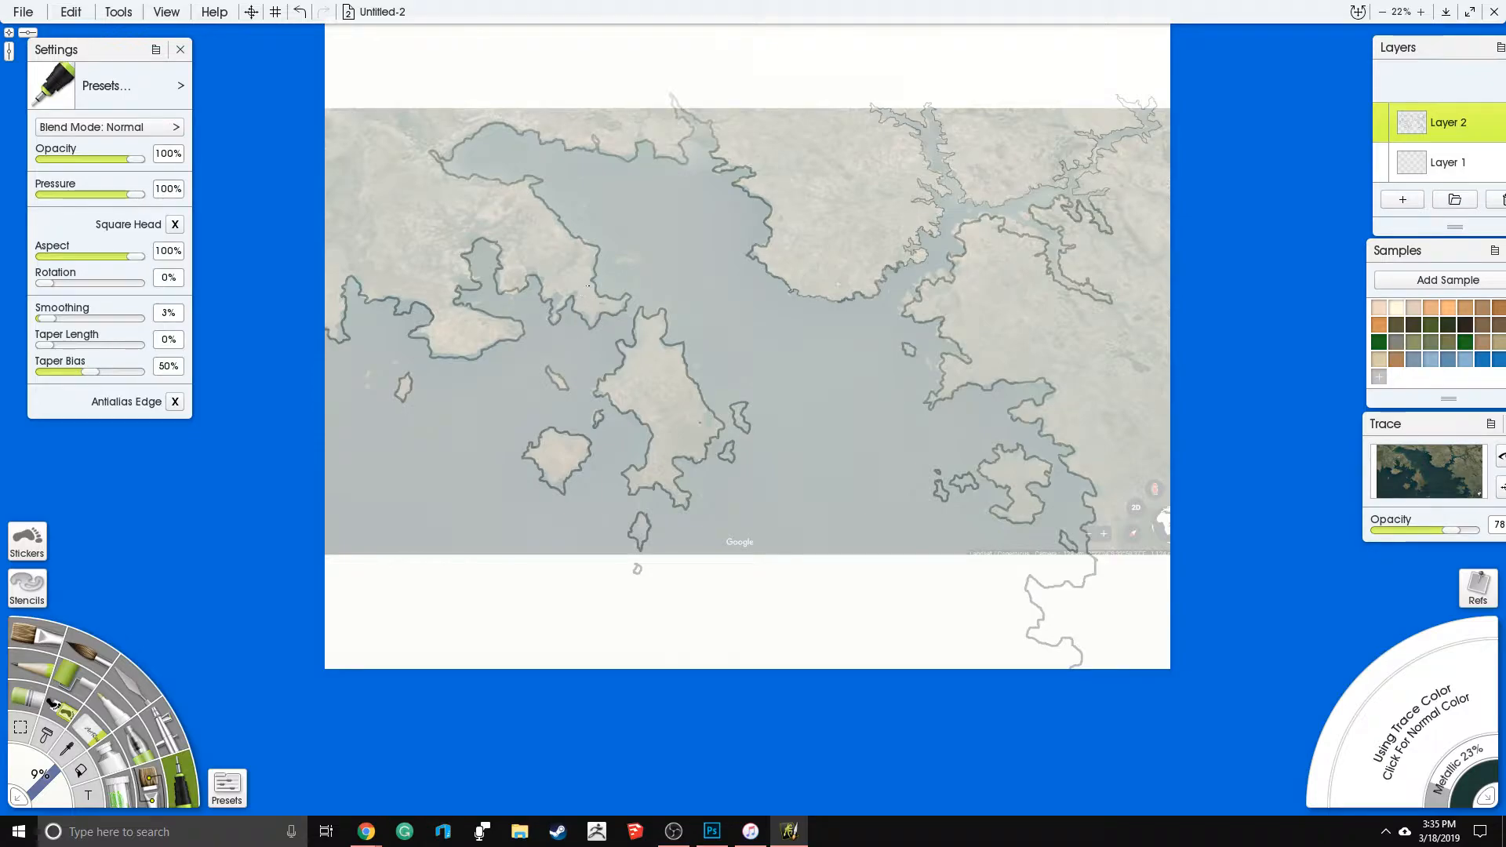
{"action": "left_click_drag", "start_coordinate": [642, 250], "coordinate": [620, 267]}
{"action": "mouse_move", "coordinate": [394, 584]}
{"action": "left_mouse_down"}
{"action": "mouse_move", "coordinate": [387, 608]}
{"action": "mouse_move", "coordinate": [403, 598]}
{"action": "mouse_move", "coordinate": [394, 584]}
{"action": "left_mouse_up"}
{"action": "left_click_drag", "start_coordinate": [666, 593], "coordinate": [683, 596]}
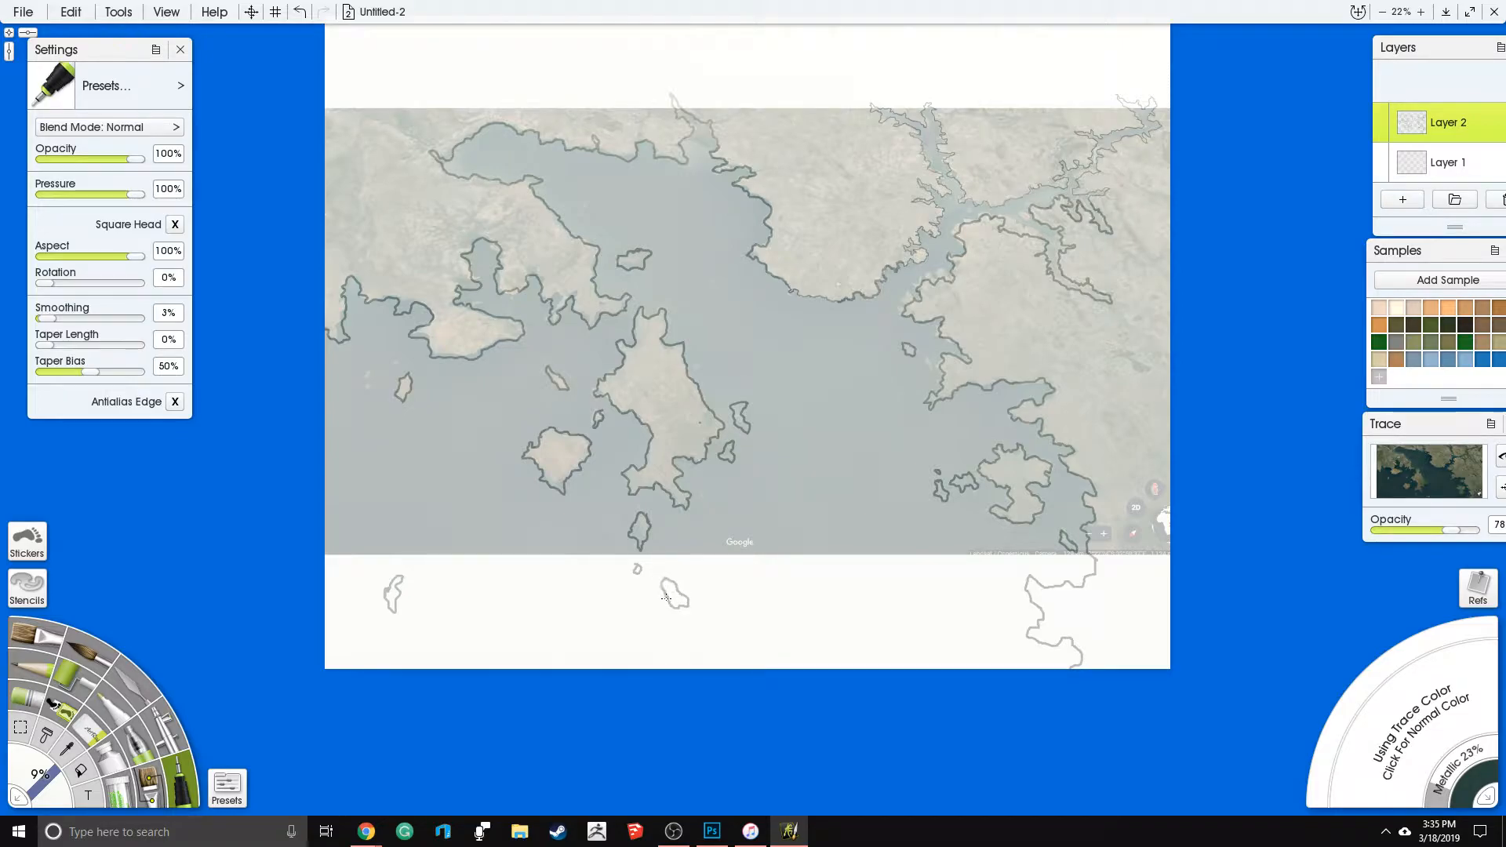
{"action": "mouse_move", "coordinate": [703, 604]}
{"action": "left_mouse_down"}
{"action": "mouse_move", "coordinate": [741, 615]}
{"action": "mouse_move", "coordinate": [678, 562]}
{"action": "left_mouse_up"}
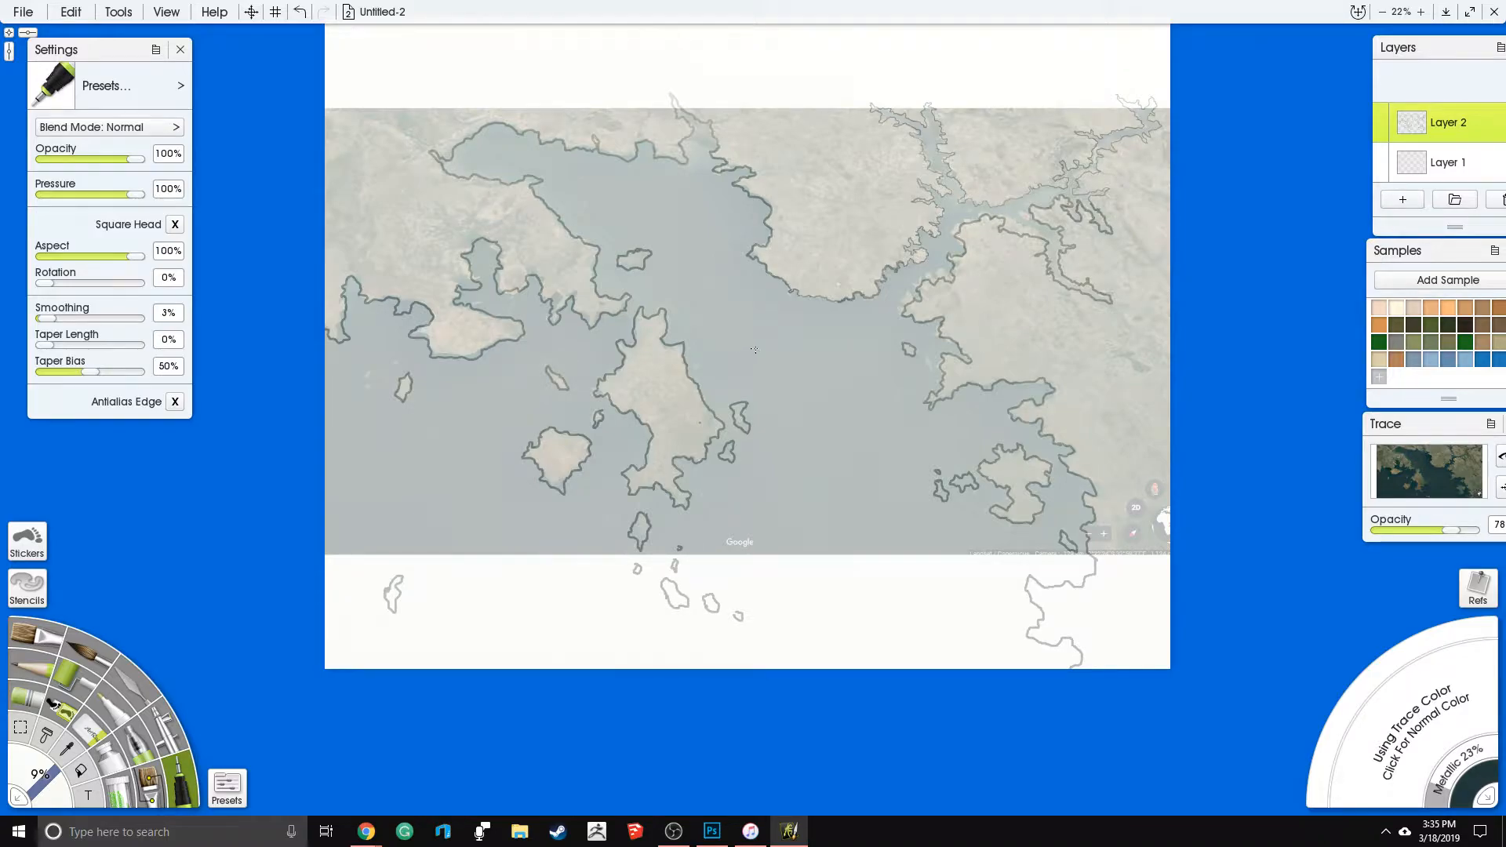
{"action": "mouse_move", "coordinate": [800, 306]}
{"action": "left_mouse_down"}
{"action": "mouse_move", "coordinate": [799, 327]}
{"action": "mouse_move", "coordinate": [802, 307]}
{"action": "left_mouse_up"}
- Bring the tracing image's opacity control fully into view and set the opacity to 0%
{"action": "left_click_drag", "start_coordinate": [1433, 433], "coordinate": [1331, 430]}
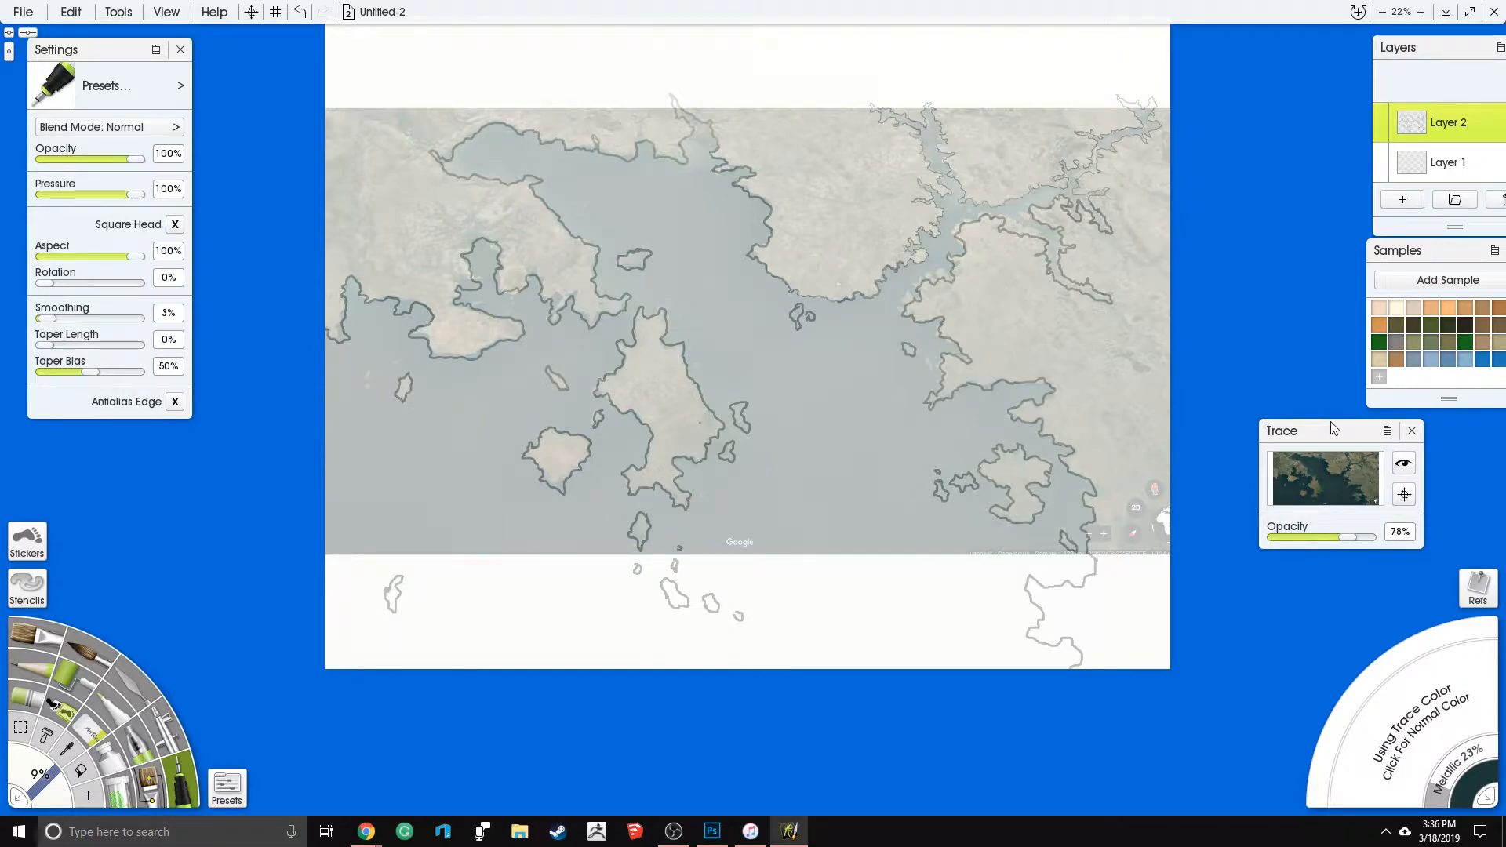
{"action": "left_click_drag", "start_coordinate": [1334, 428], "coordinate": [1305, 429]}
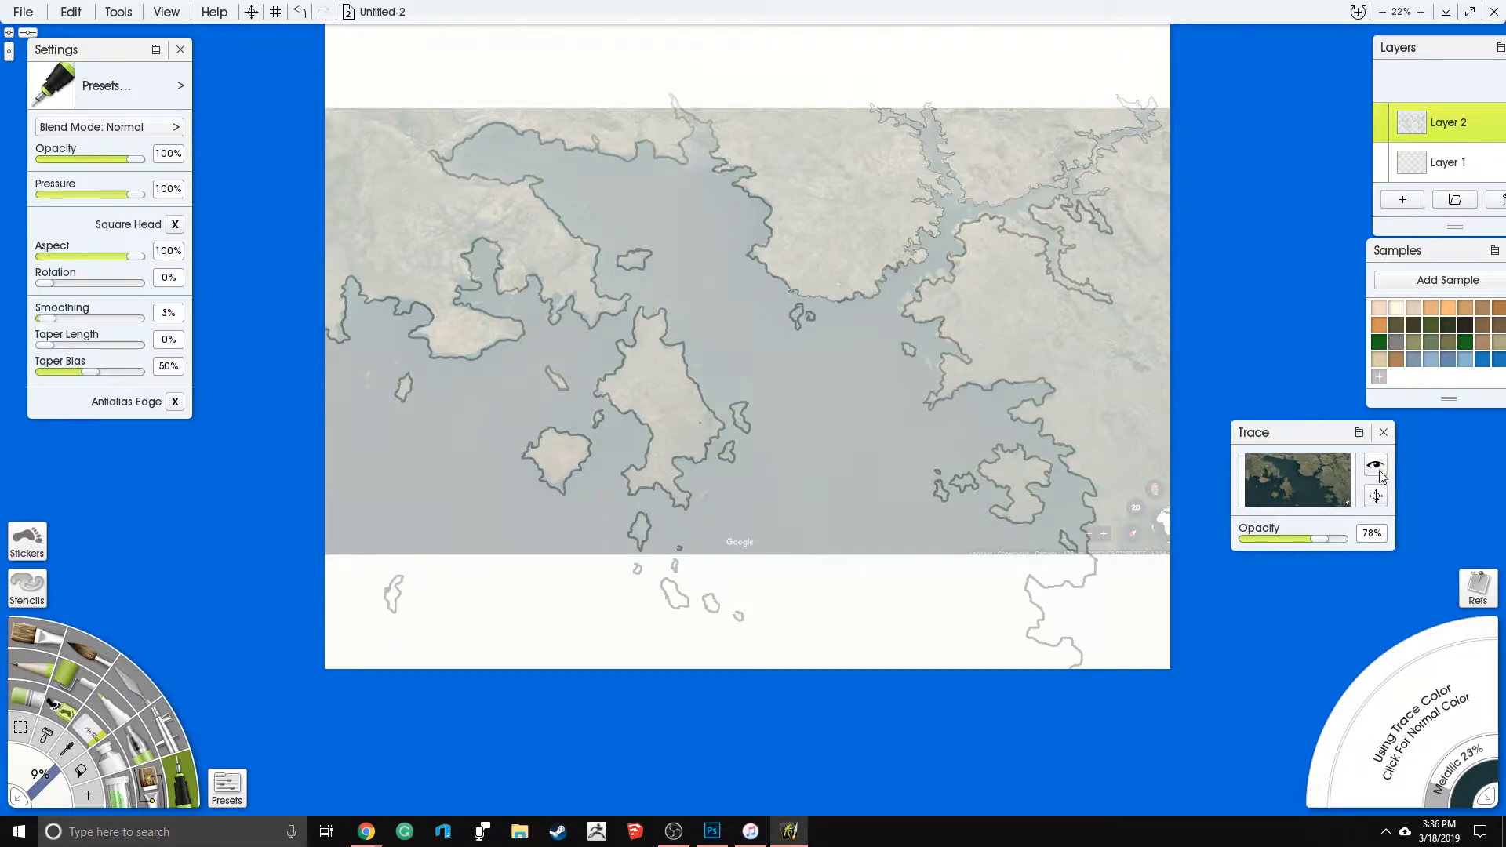
{"action": "left_click_drag", "start_coordinate": [1318, 539], "coordinate": [1221, 542]}
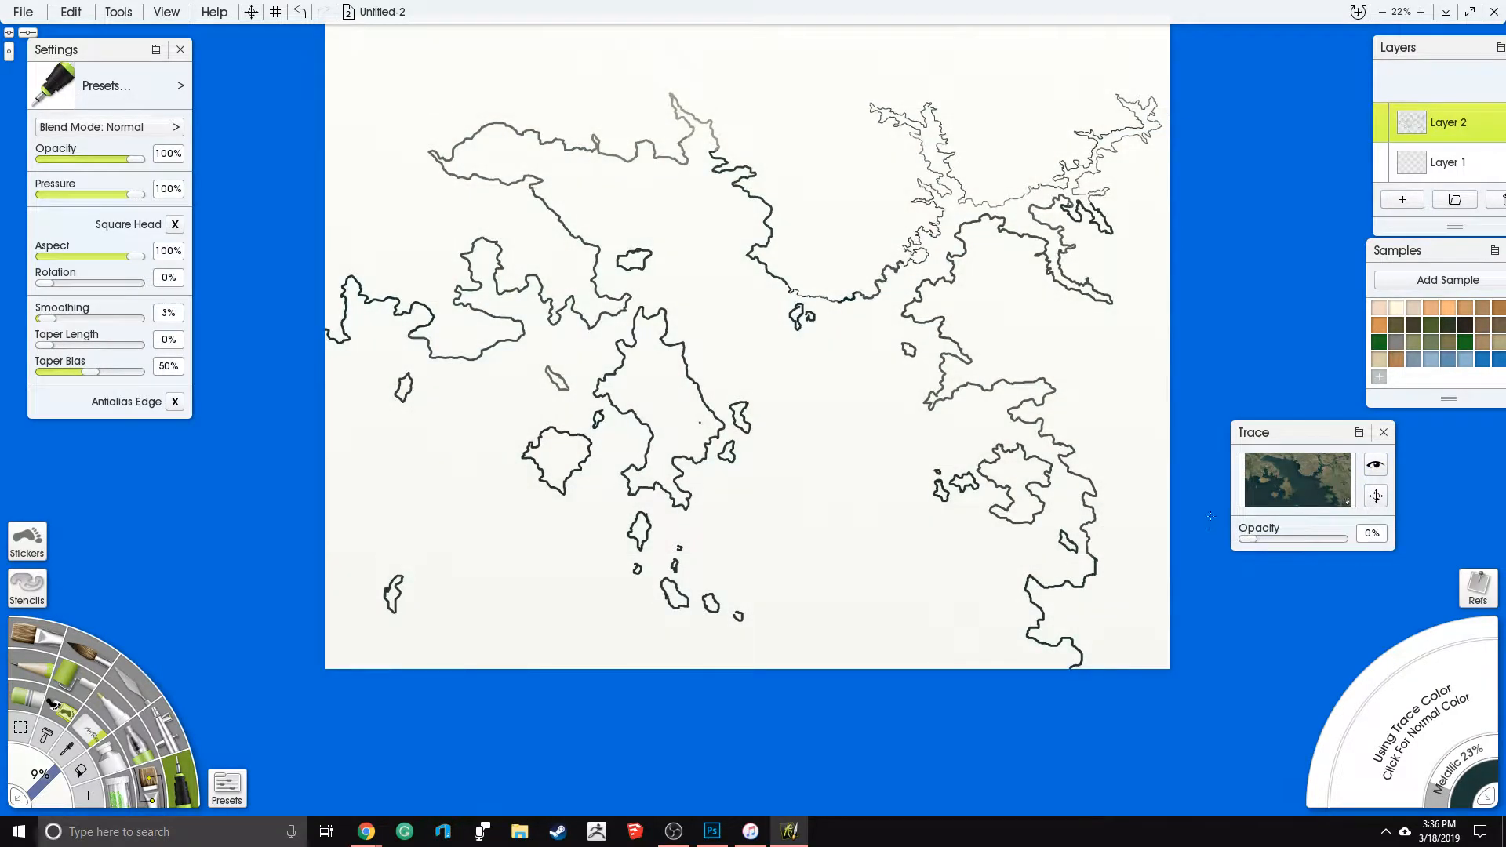
{"action": "scroll", "coordinate": [1249, 350], "scroll_direction": "up", "scroll_amount": 1}
{"action": "scroll", "coordinate": [1249, 349], "scroll_direction": "up", "scroll_amount": 1}
{"action": "scroll", "coordinate": [1249, 349], "scroll_direction": "down", "scroll_amount": 2}
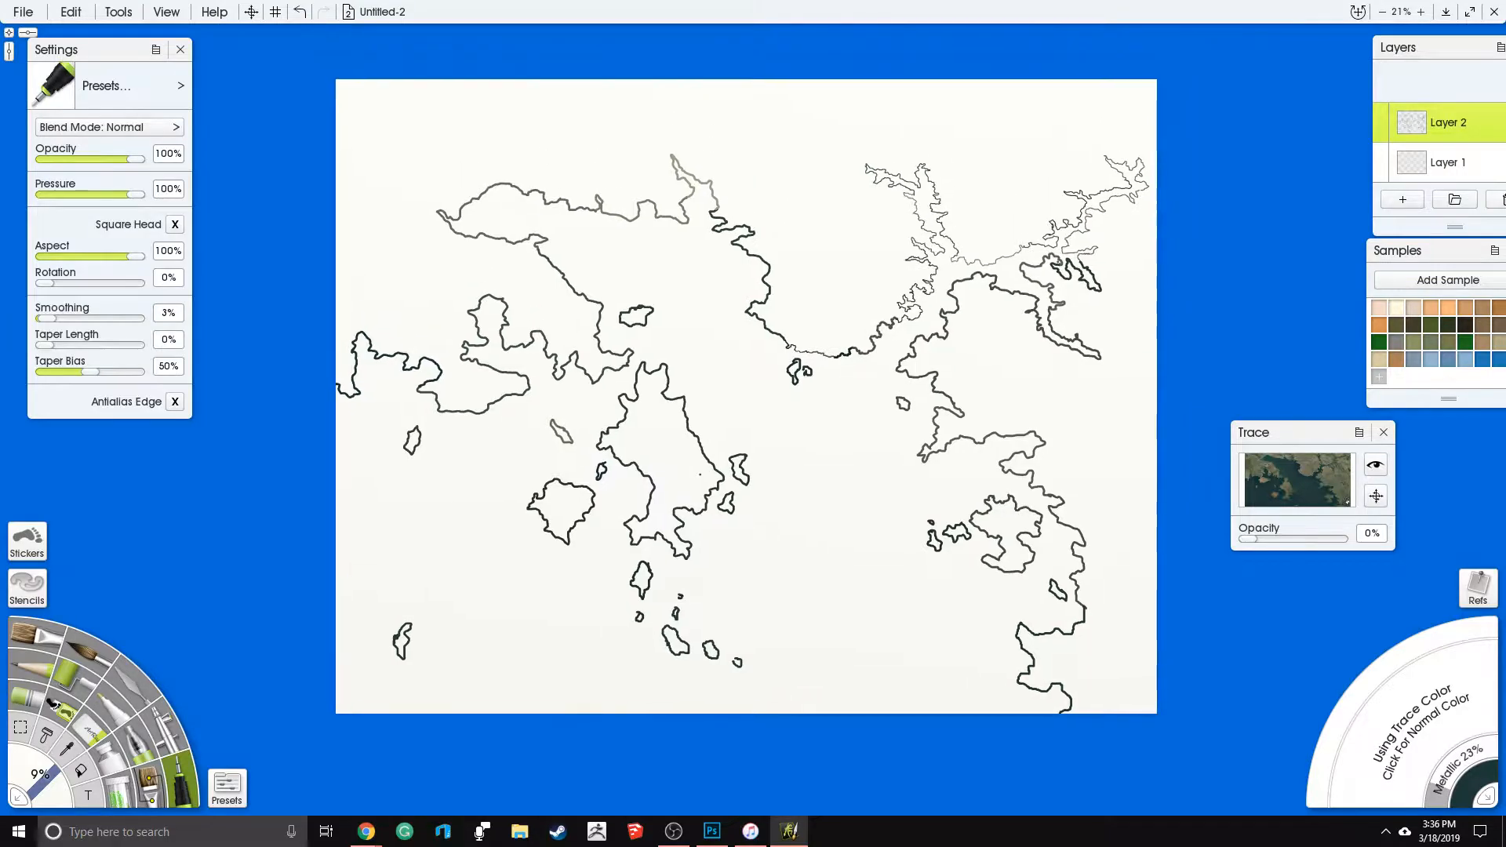
- Choose the flood fill tool and turn off its edge antialiasing
{"action": "left_click", "coordinate": [80, 773]}
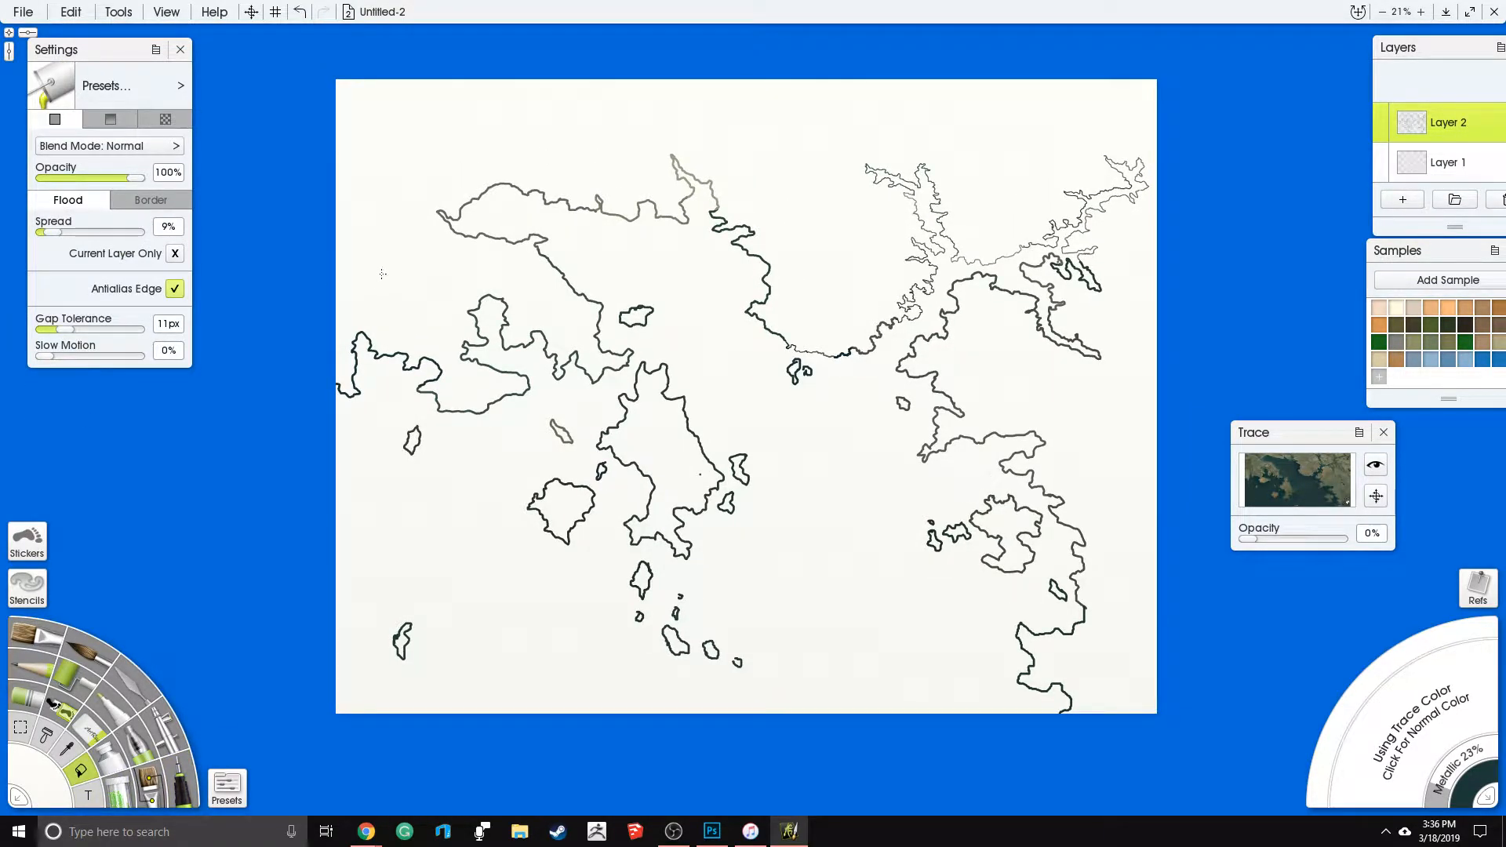
{"action": "left_click", "coordinate": [175, 289]}
{"action": "left_click_drag", "start_coordinate": [107, 53], "coordinate": [132, 90]}
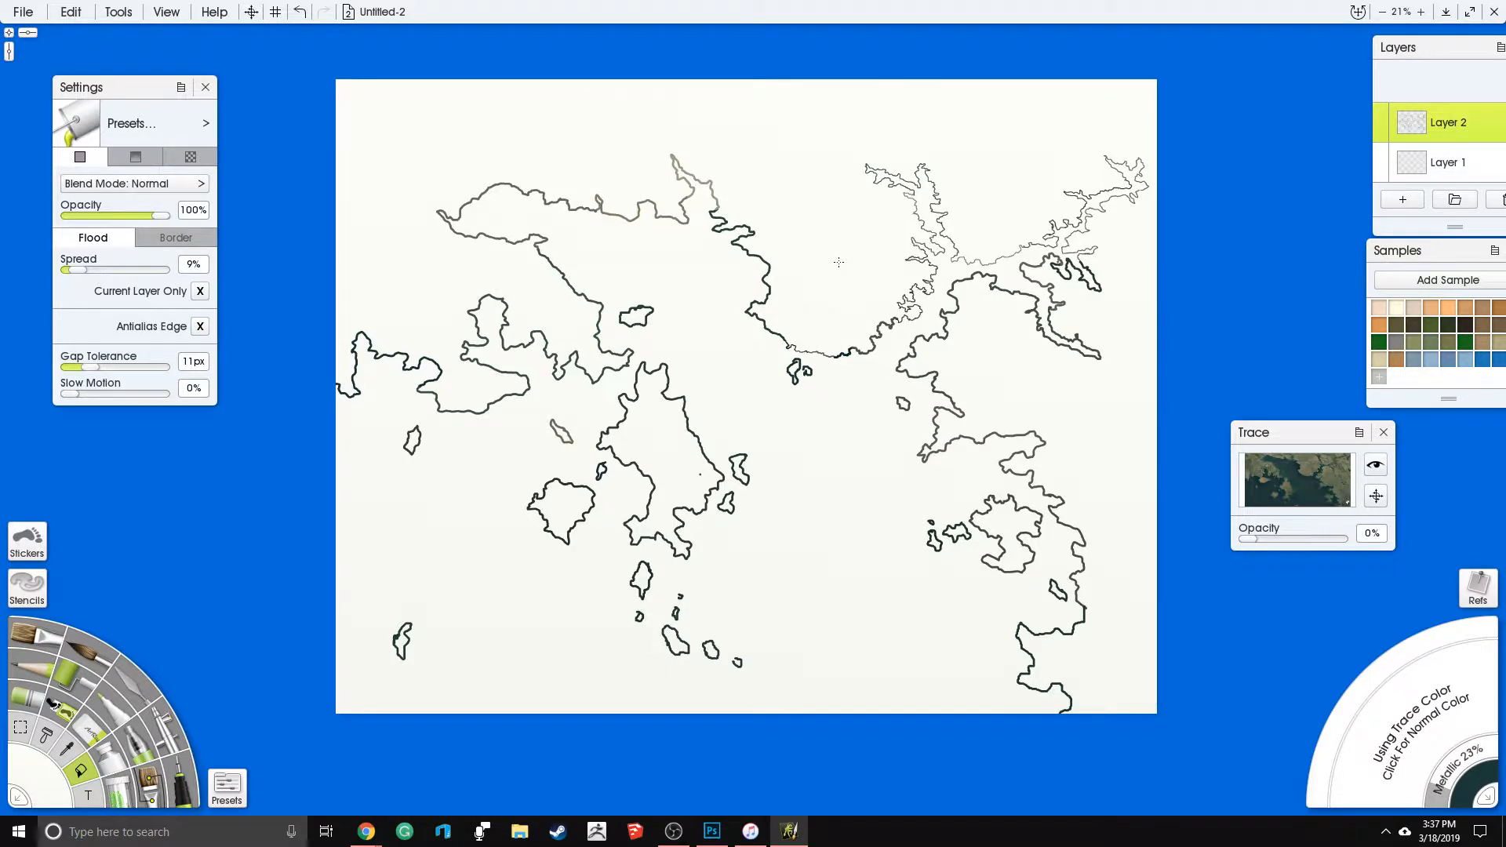
- Flood-fill the mainland areas, the large central island and the roundish island southwest of it using the trace colors
{"action": "scroll", "coordinate": [832, 259], "scroll_direction": "up", "scroll_amount": 3}
{"action": "scroll", "coordinate": [831, 257], "scroll_direction": "down", "scroll_amount": 3}
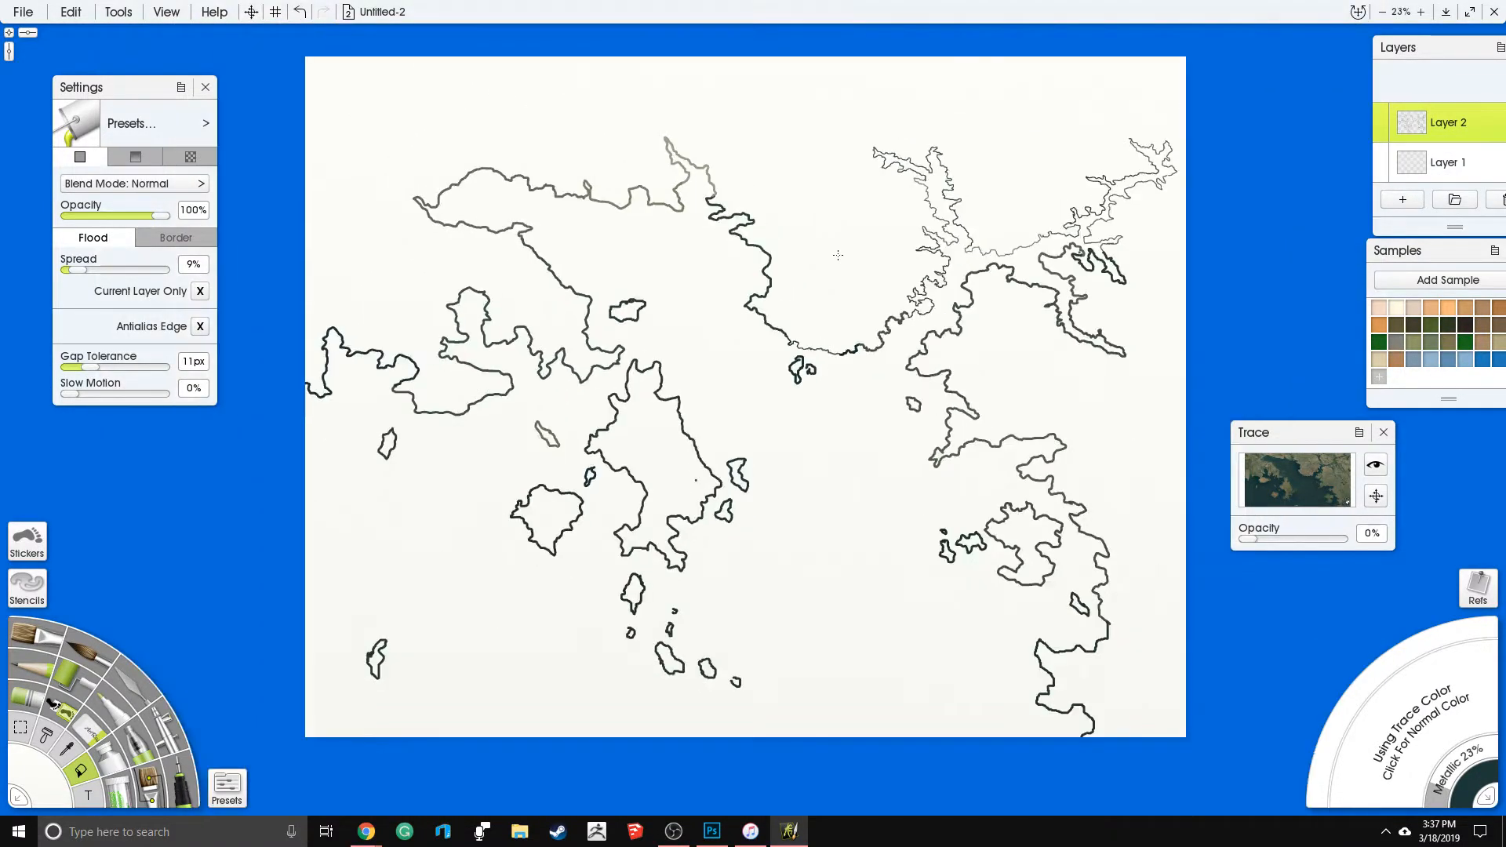
{"action": "left_click", "coordinate": [838, 259]}
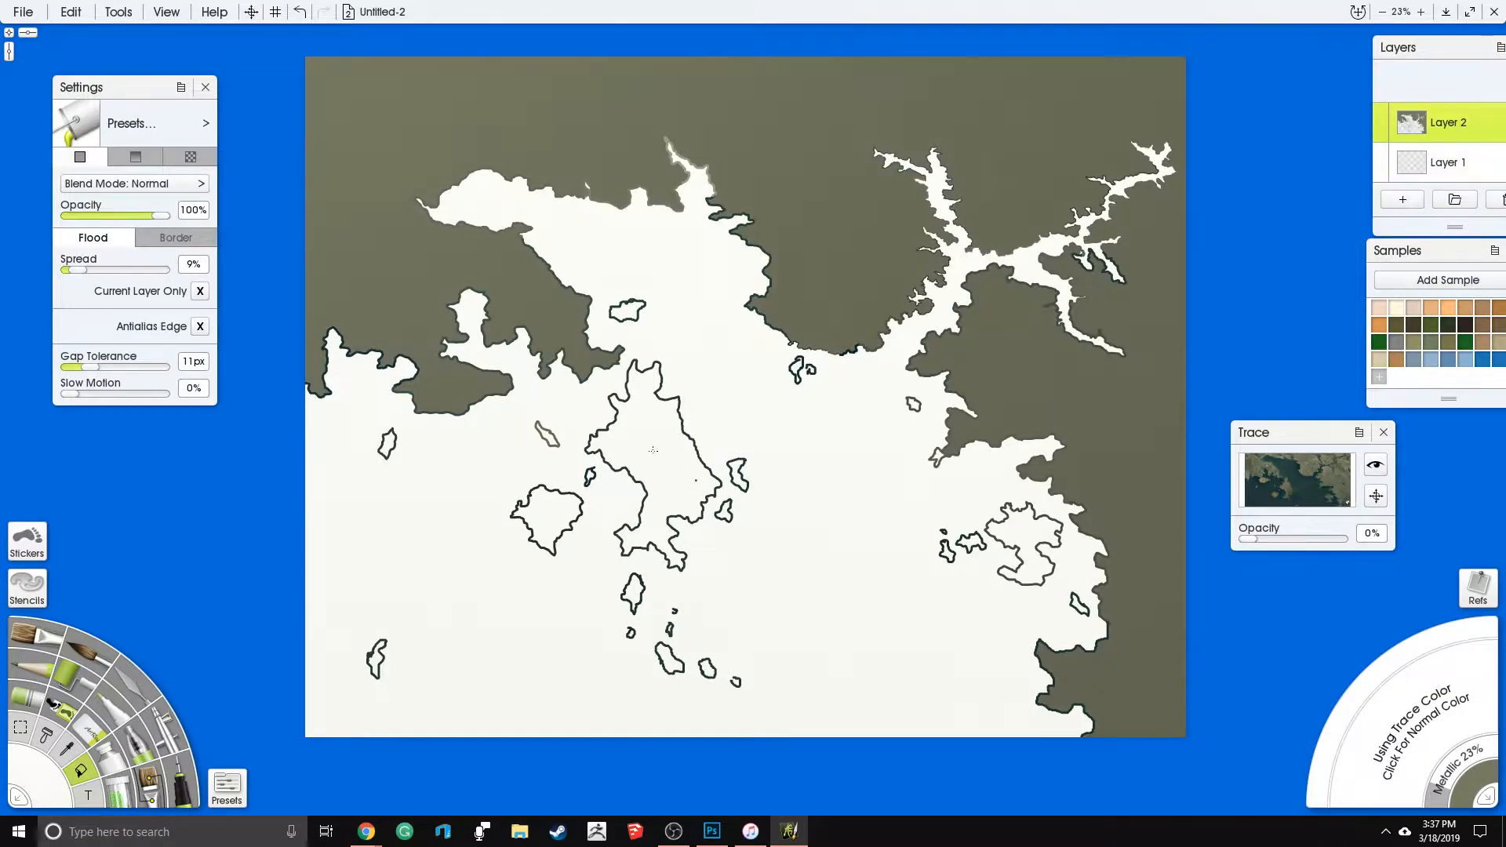
{"action": "left_click", "coordinate": [654, 449]}
{"action": "left_click", "coordinate": [553, 516]}
- Flood-fill the southeastern island and its neighboring islets, and two of the small islands south of the central island
{"action": "left_click", "coordinate": [963, 544]}
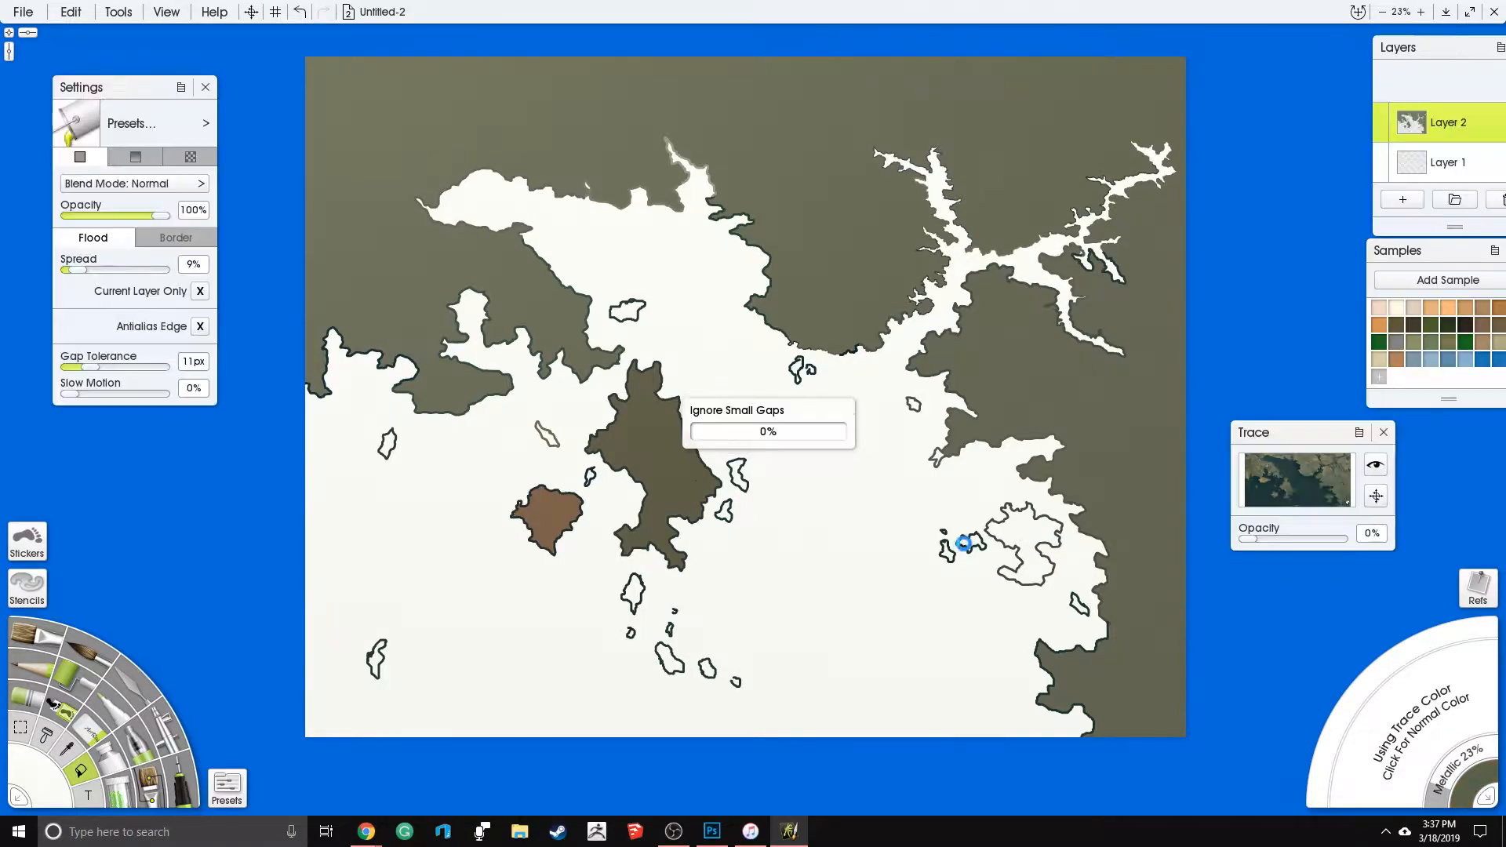
{"action": "left_click", "coordinate": [947, 553]}
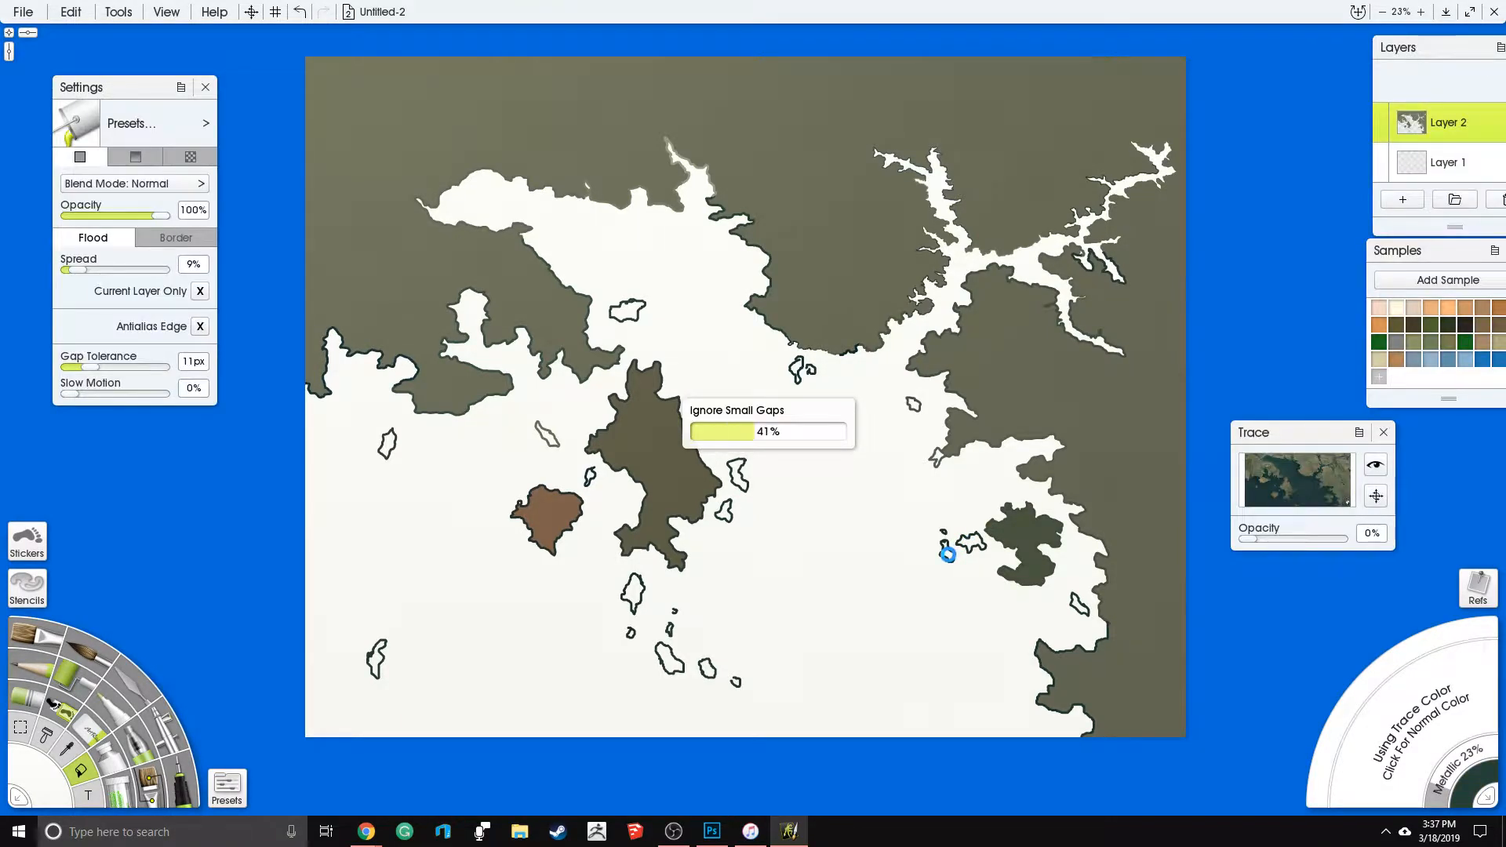
{"action": "left_click", "coordinate": [948, 555]}
{"action": "left_click", "coordinate": [669, 666]}
{"action": "left_click", "coordinate": [673, 665]}
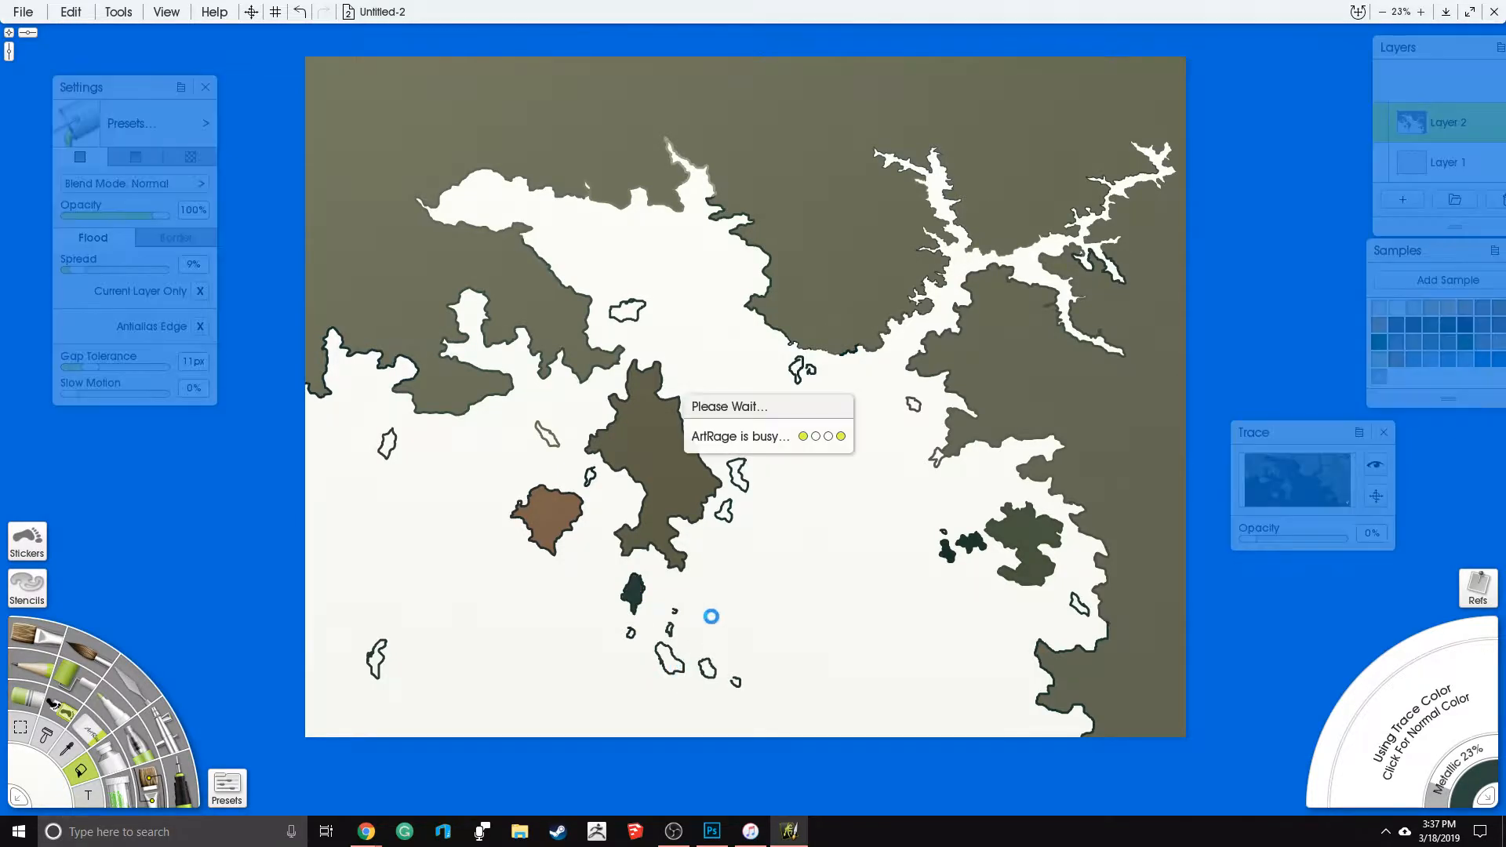
- Flood-fill small islands east of the central island, along the eastern and northern mainland coasts, in the far west and in the northern bay
{"action": "left_click", "coordinate": [738, 473]}
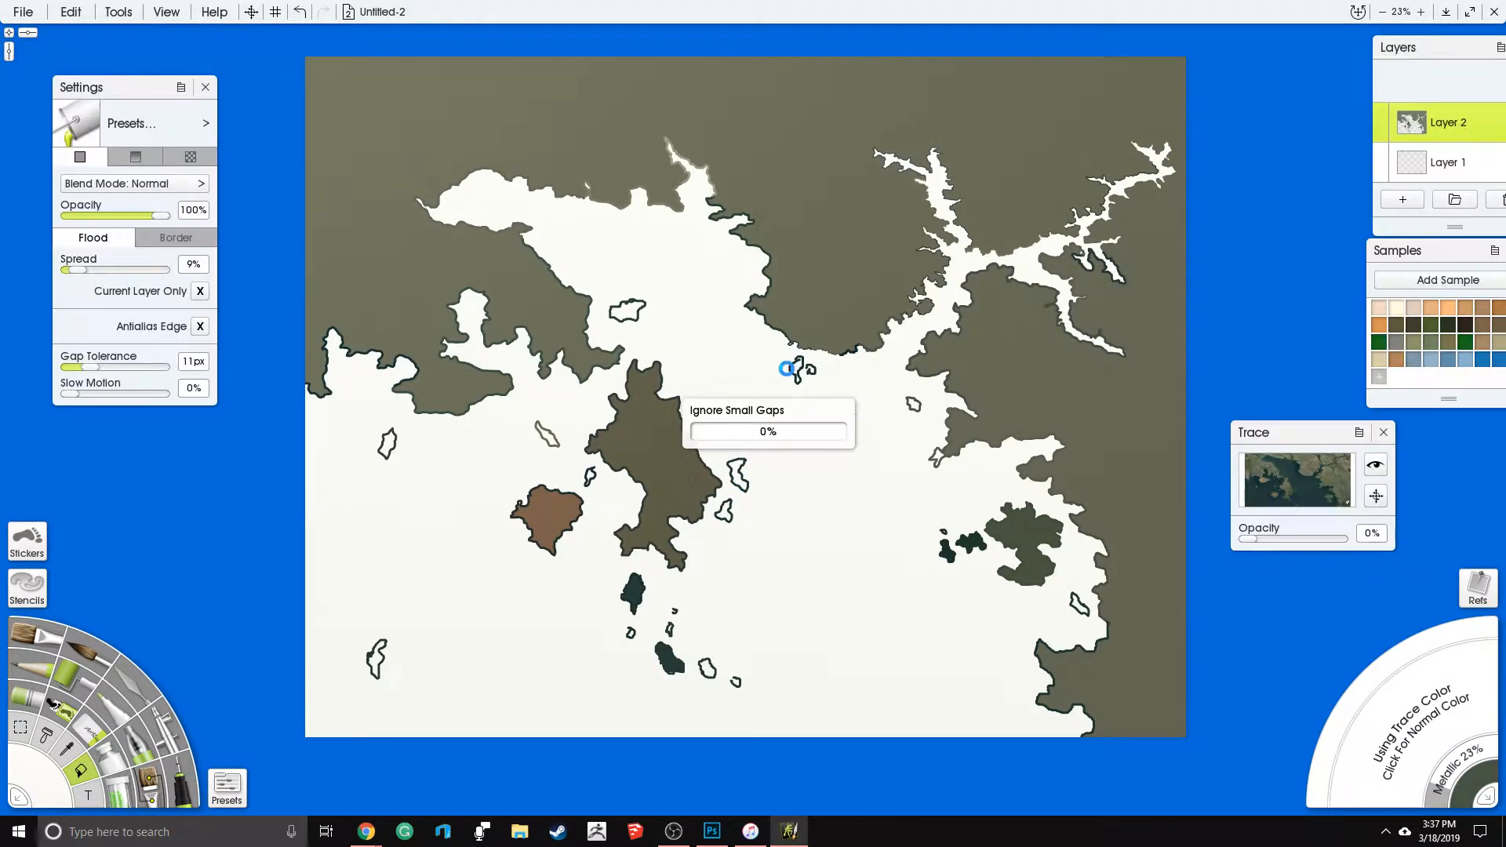
{"action": "left_click", "coordinate": [908, 398]}
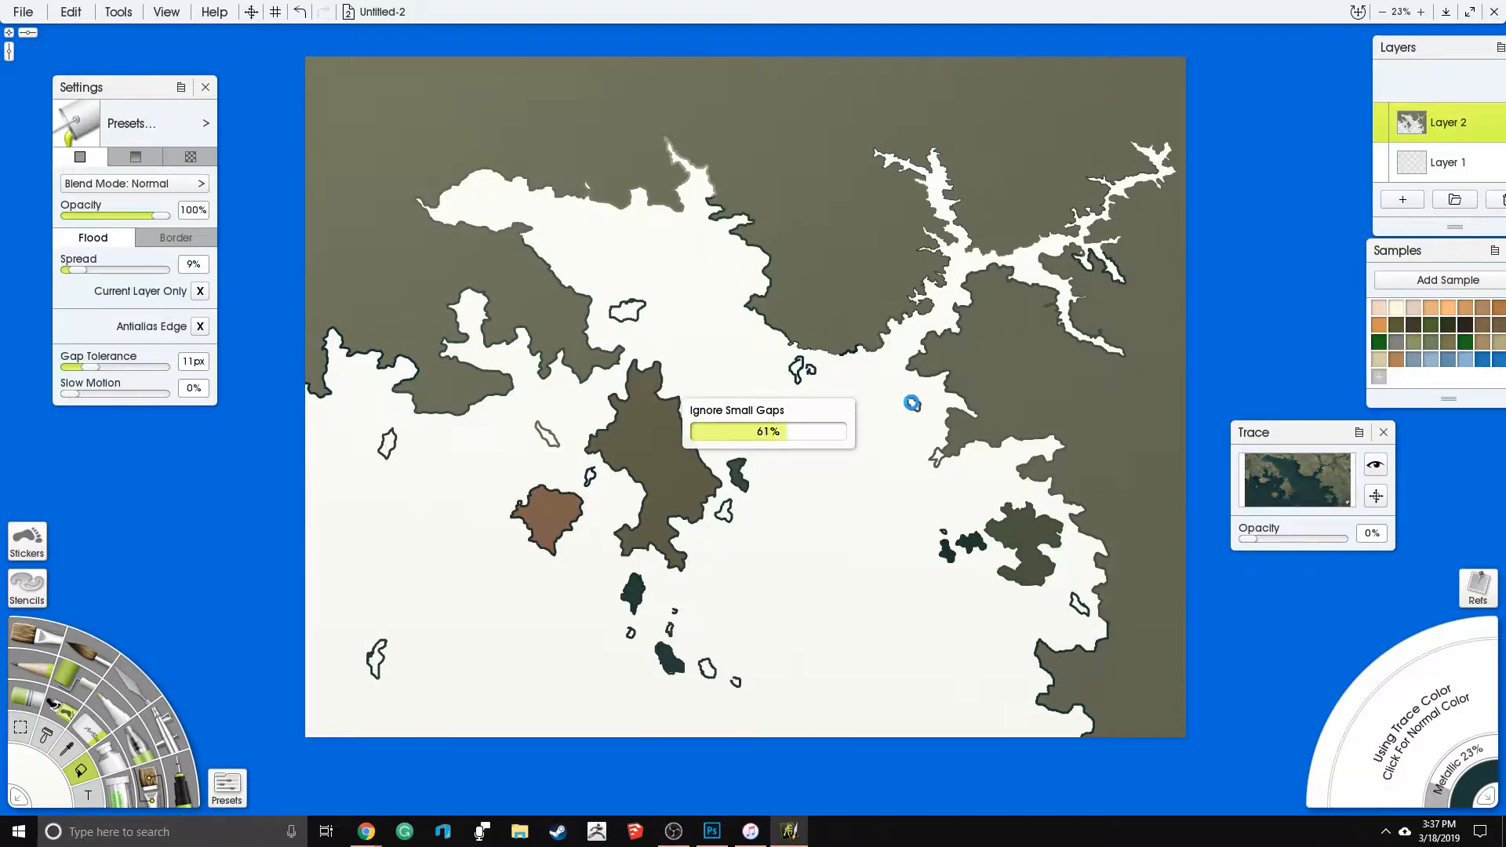
{"action": "left_click", "coordinate": [1077, 601]}
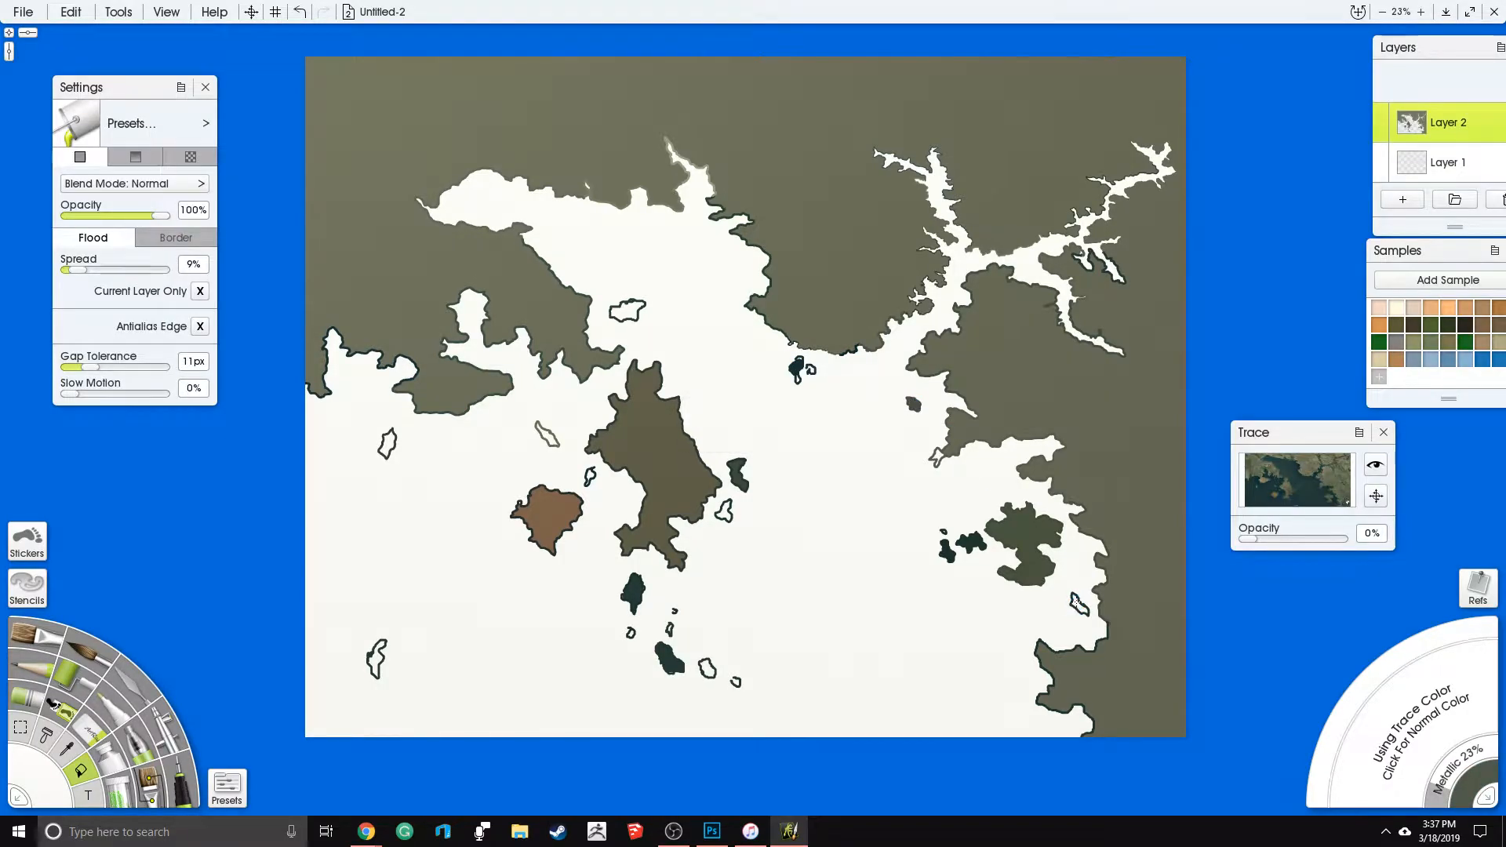
{"action": "left_click", "coordinate": [390, 443]}
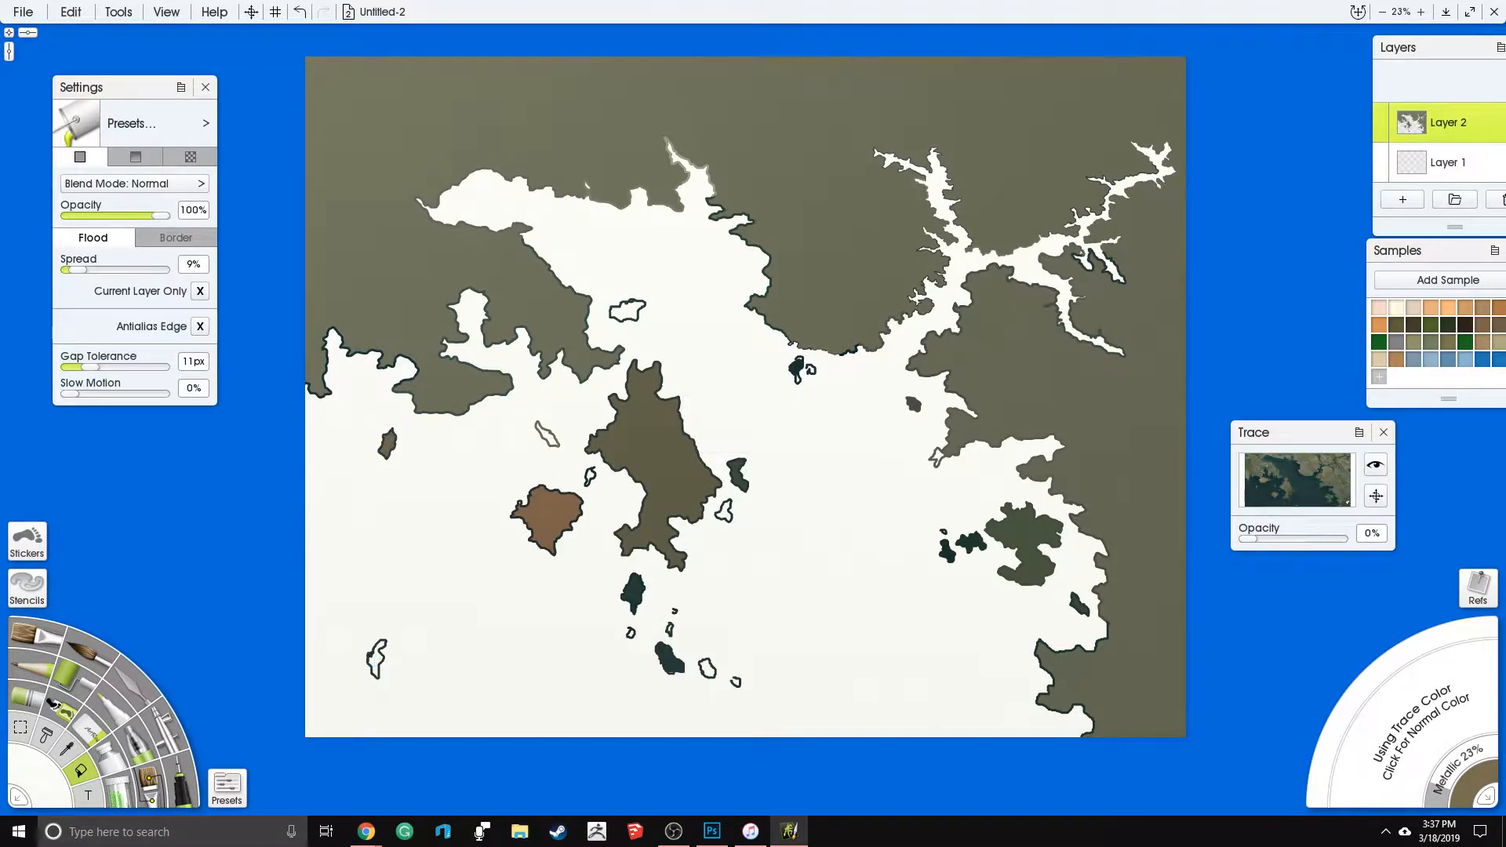
{"action": "left_click", "coordinate": [628, 310]}
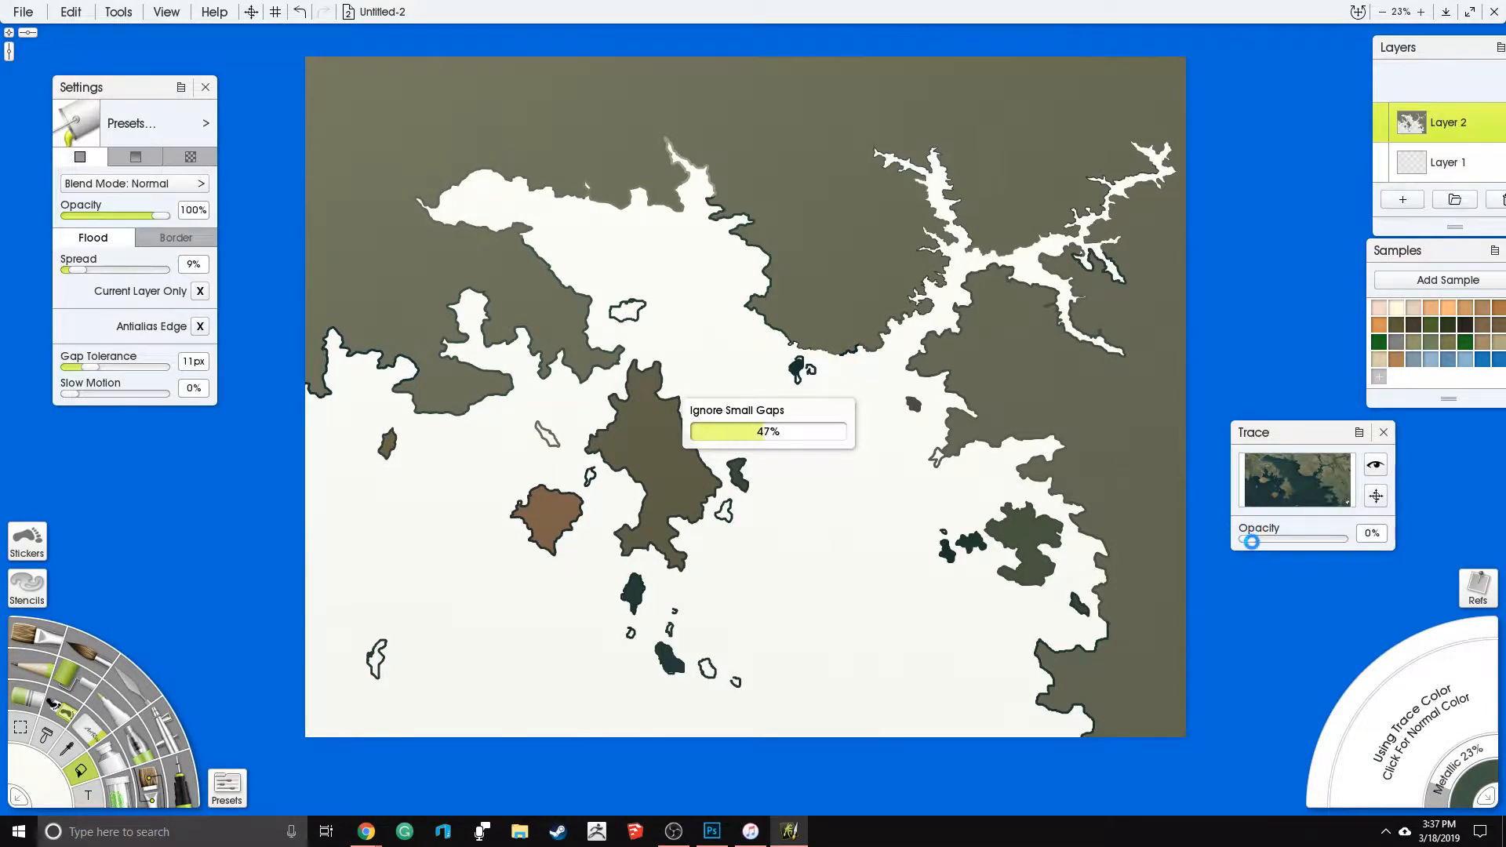
- With the tracing image opacity at 100%, fill the remaining southern islets and the one off the northern mainland, and reduce the opacity to 12%
{"action": "left_click_drag", "start_coordinate": [1254, 540], "coordinate": [1357, 547]}
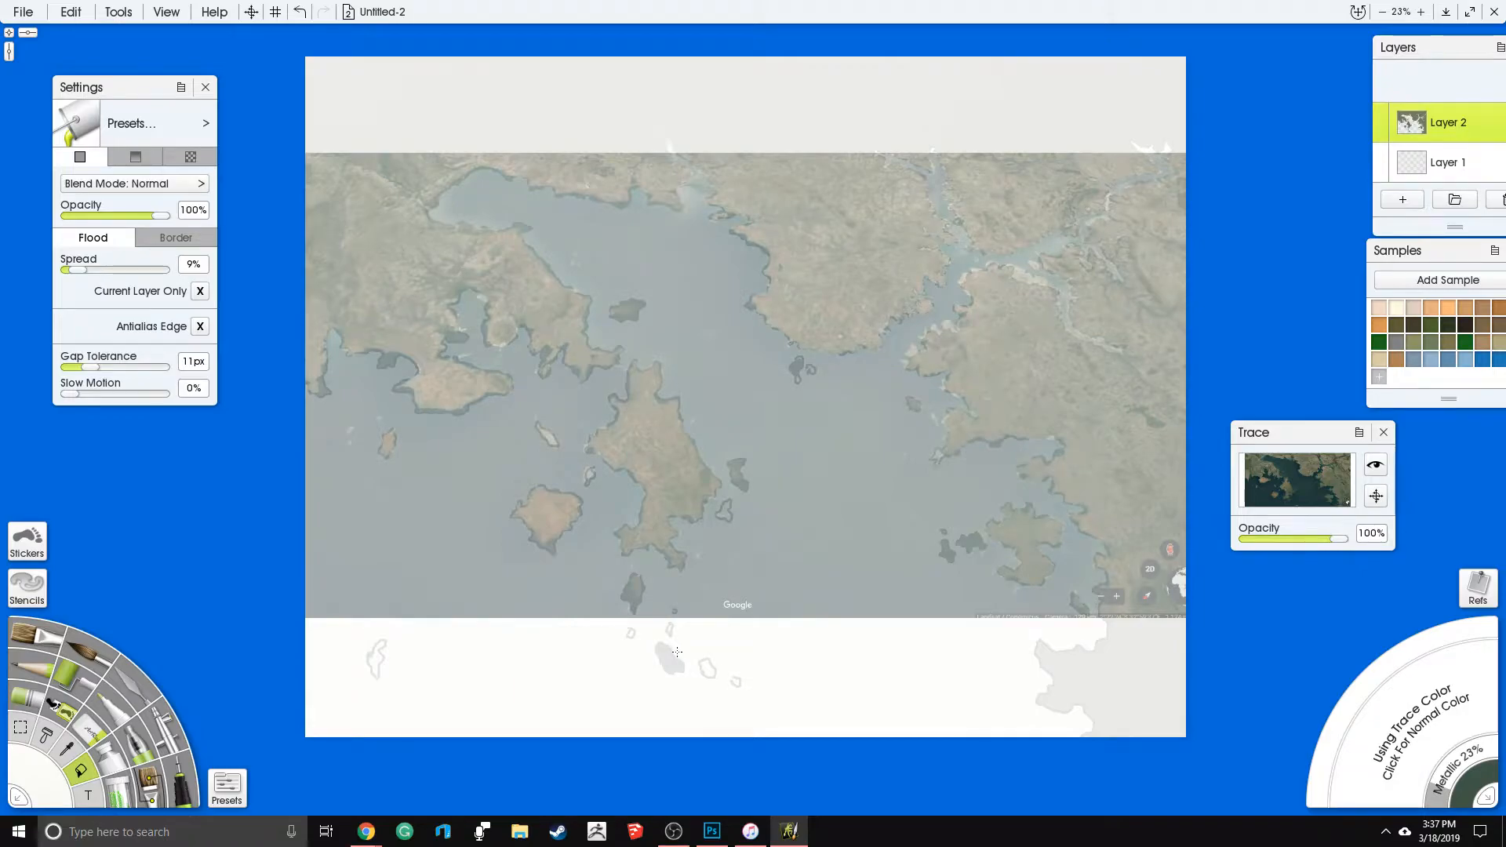
{"action": "left_click", "coordinate": [709, 669]}
{"action": "left_click", "coordinate": [736, 683]}
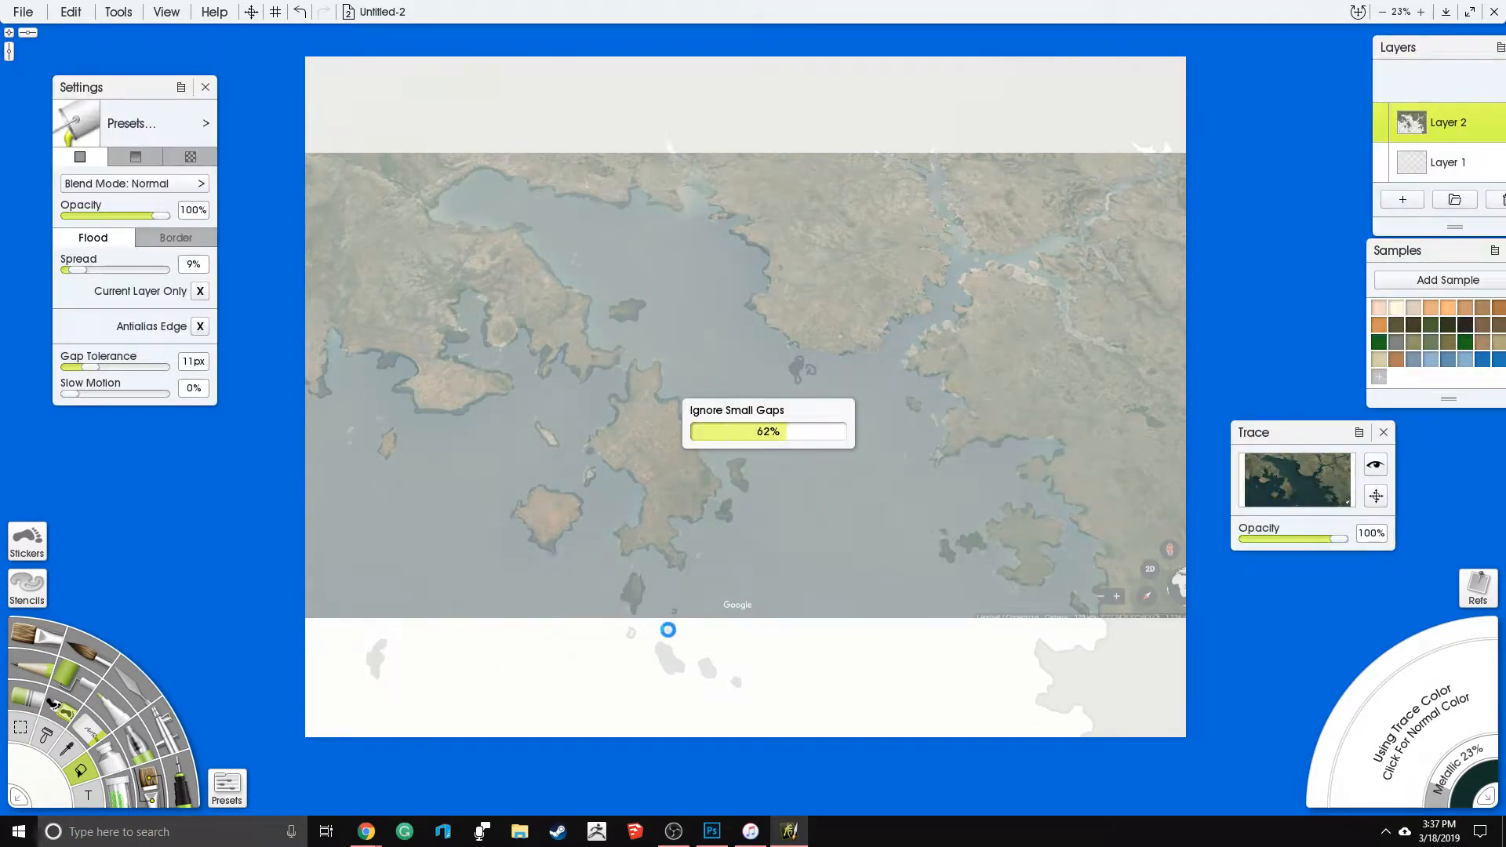
{"action": "left_click", "coordinate": [674, 611]}
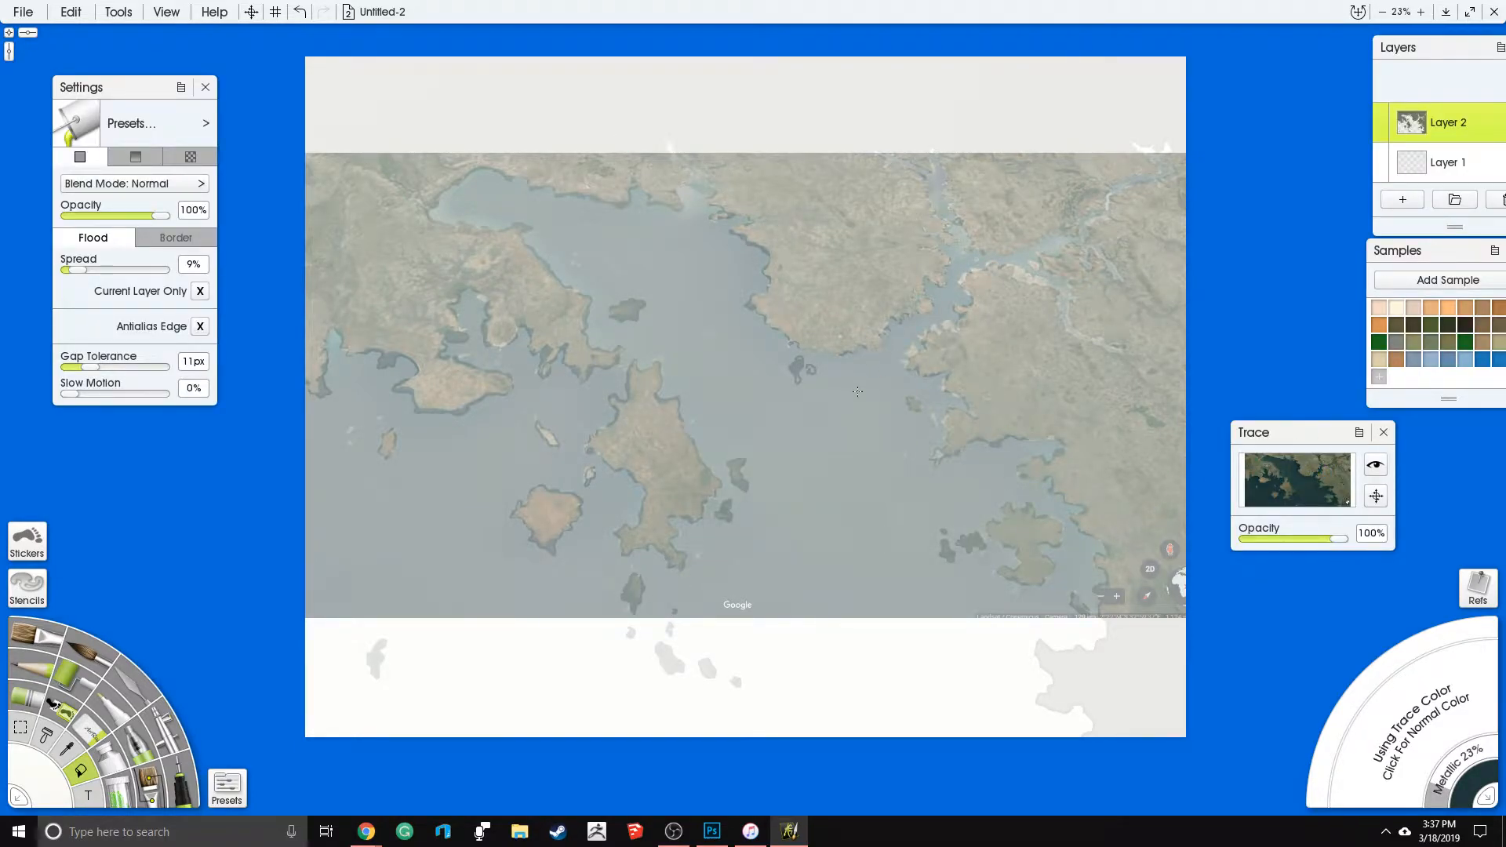
{"action": "left_click", "coordinate": [810, 368]}
{"action": "left_click_drag", "start_coordinate": [1336, 538], "coordinate": [1261, 539]}
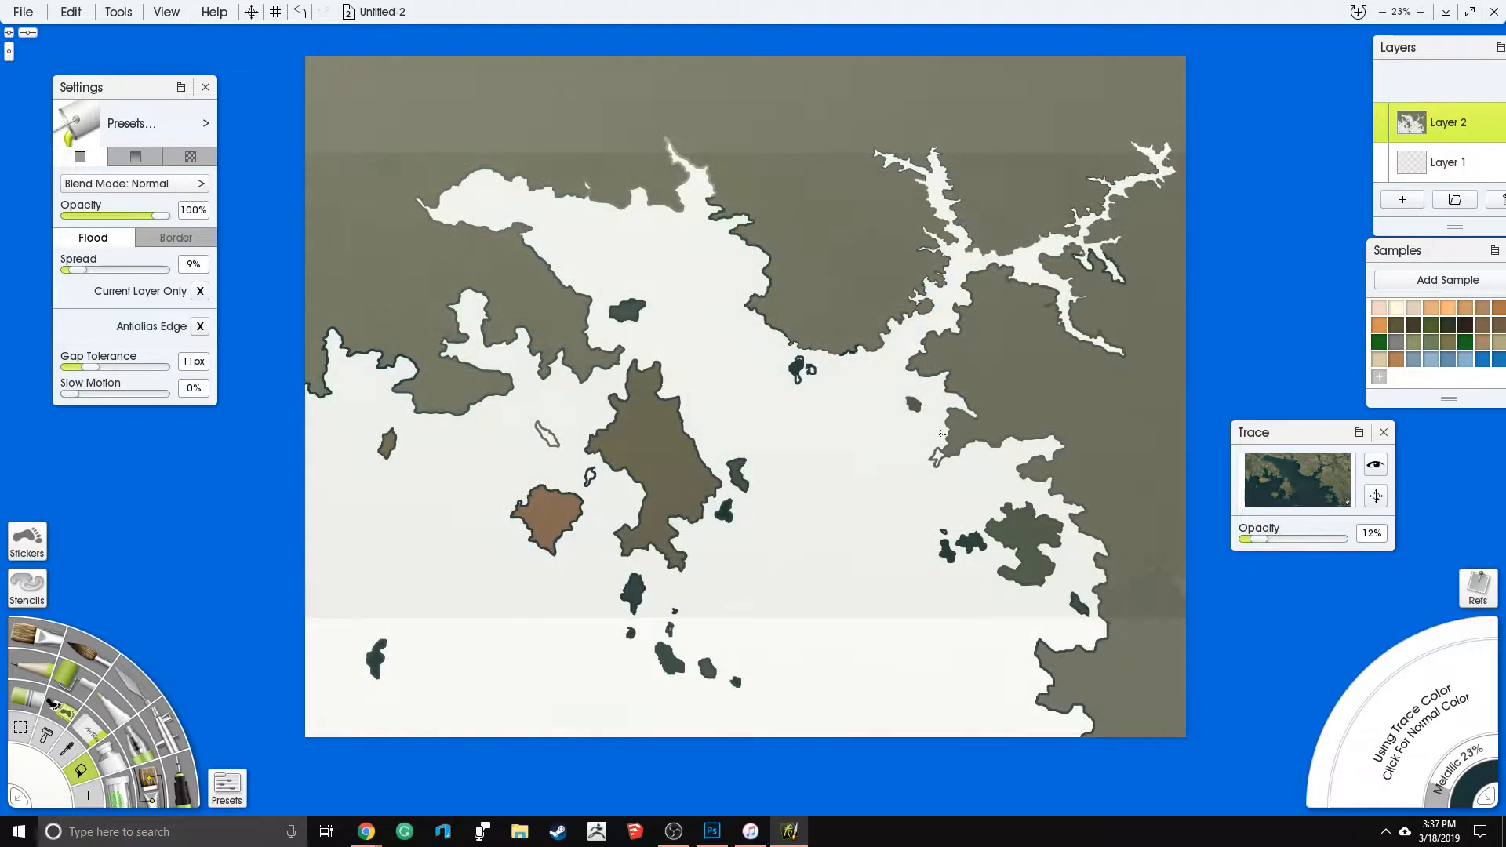
- Flood-fill the remaining islets off the eastern coast, west of the central island and just off the northern mainland
{"action": "left_click", "coordinate": [936, 457]}
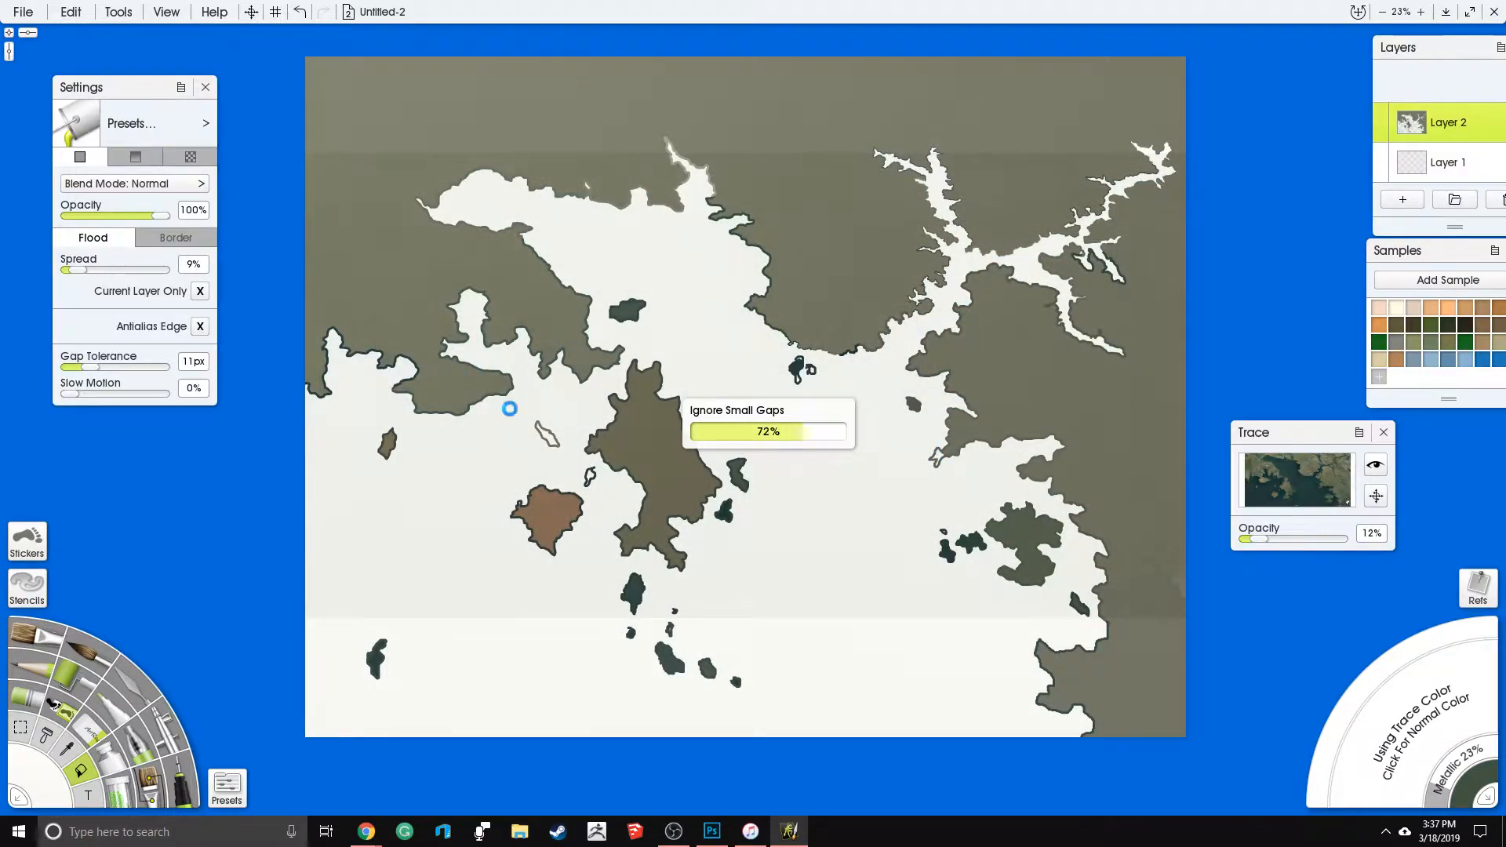
{"action": "left_click", "coordinate": [547, 437]}
{"action": "left_click", "coordinate": [589, 478]}
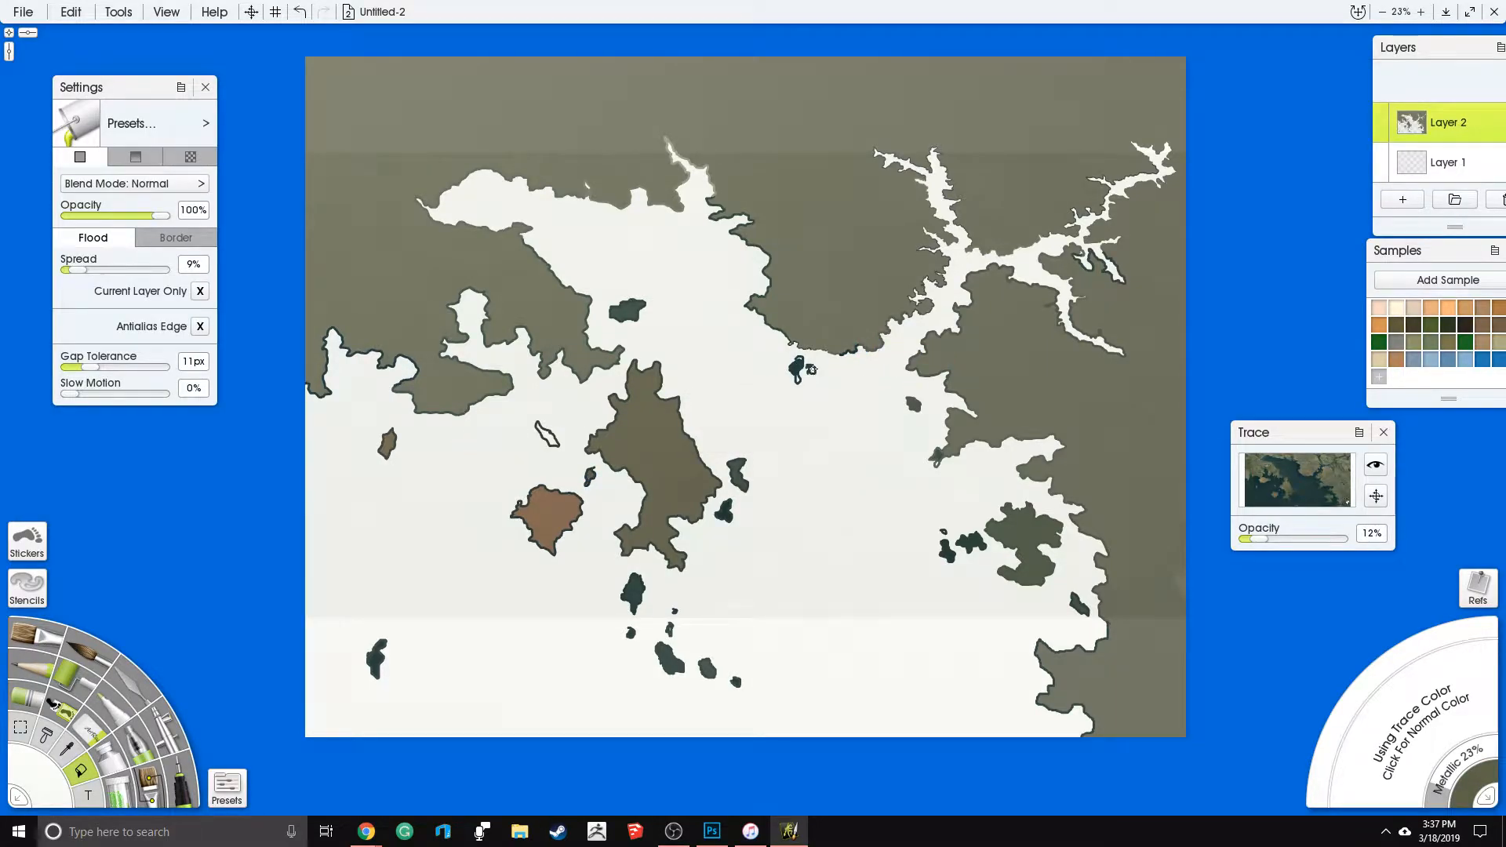
{"action": "left_click", "coordinate": [810, 369]}
{"action": "left_click", "coordinate": [547, 438]}
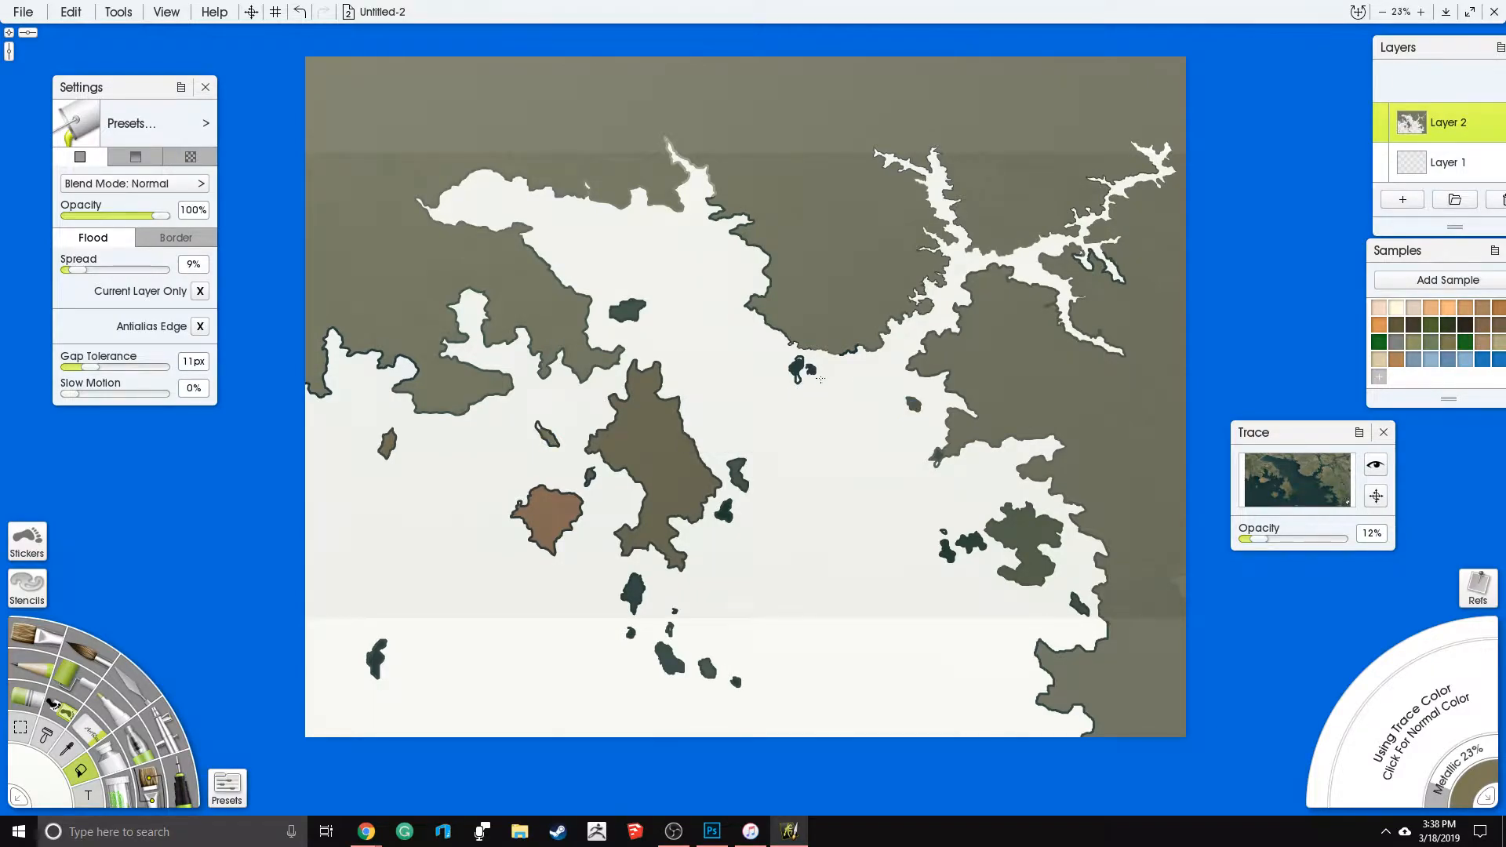
{"action": "scroll", "coordinate": [820, 381], "scroll_direction": "up", "scroll_amount": 5}
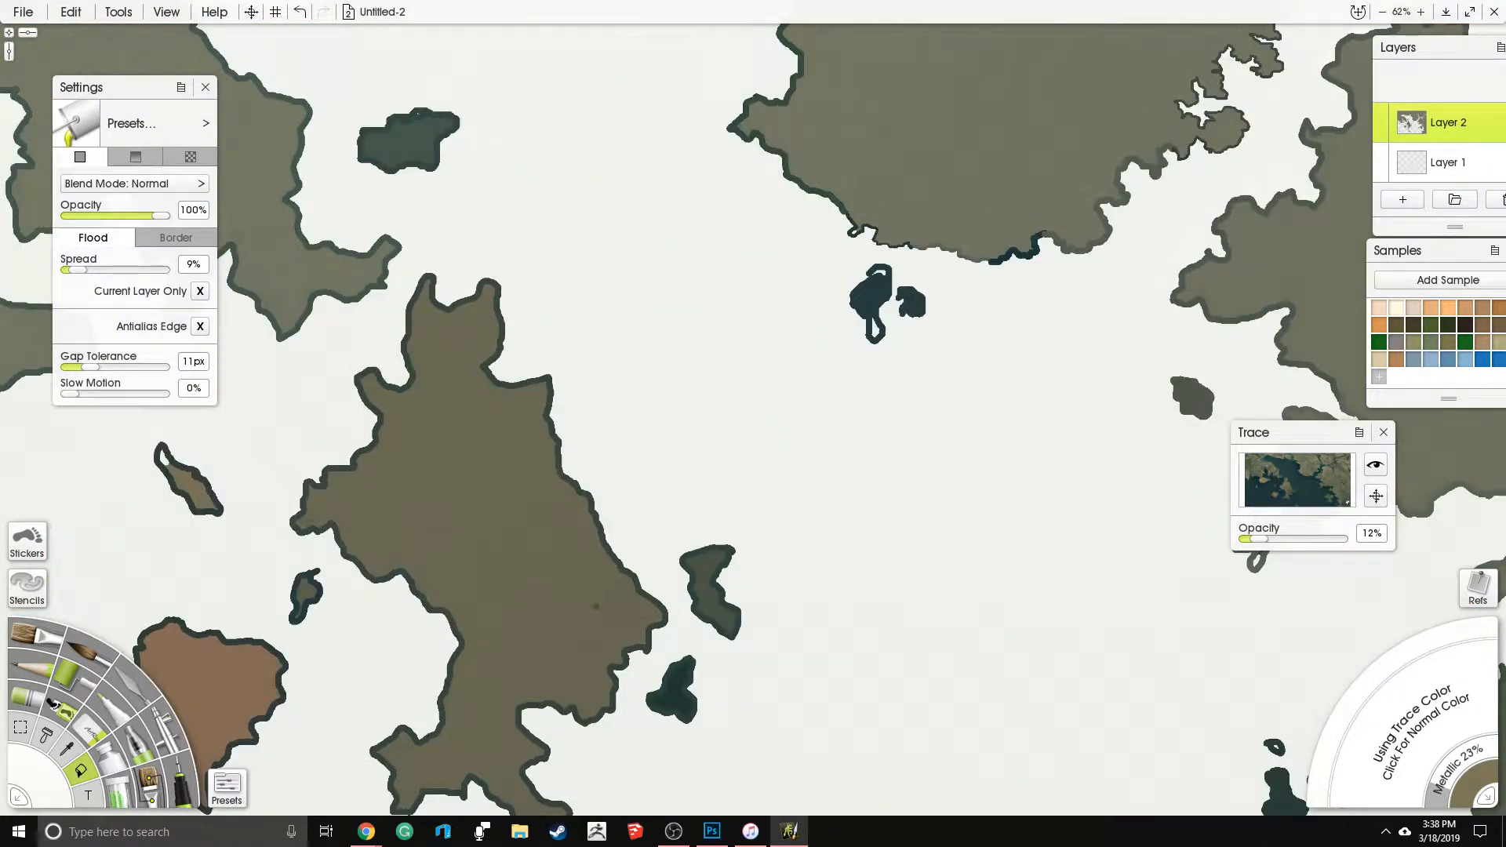
{"action": "left_click", "coordinate": [874, 329]}
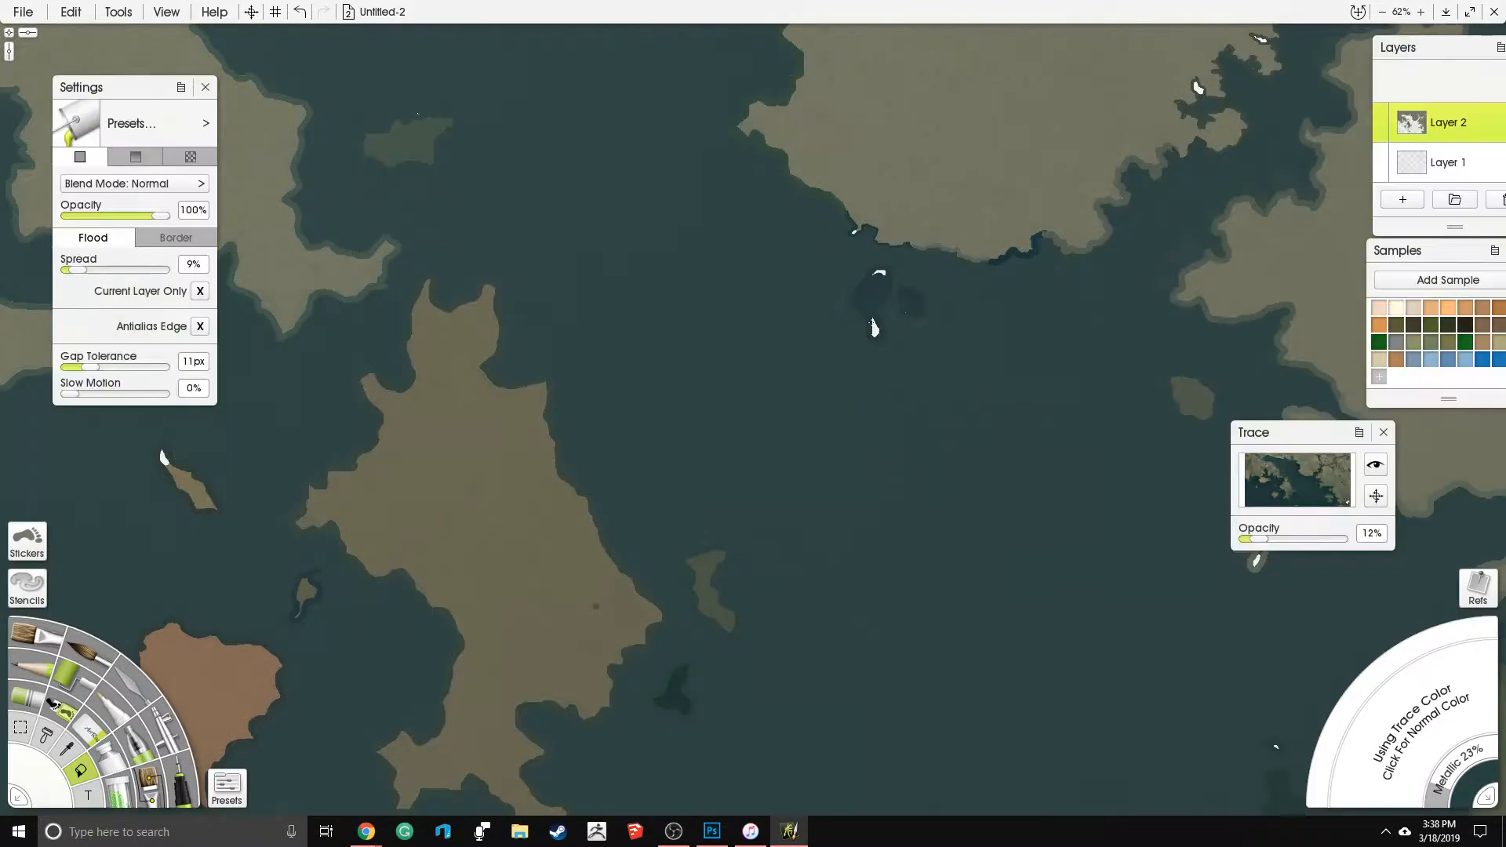
{"action": "key", "text": "ctrl+z"}
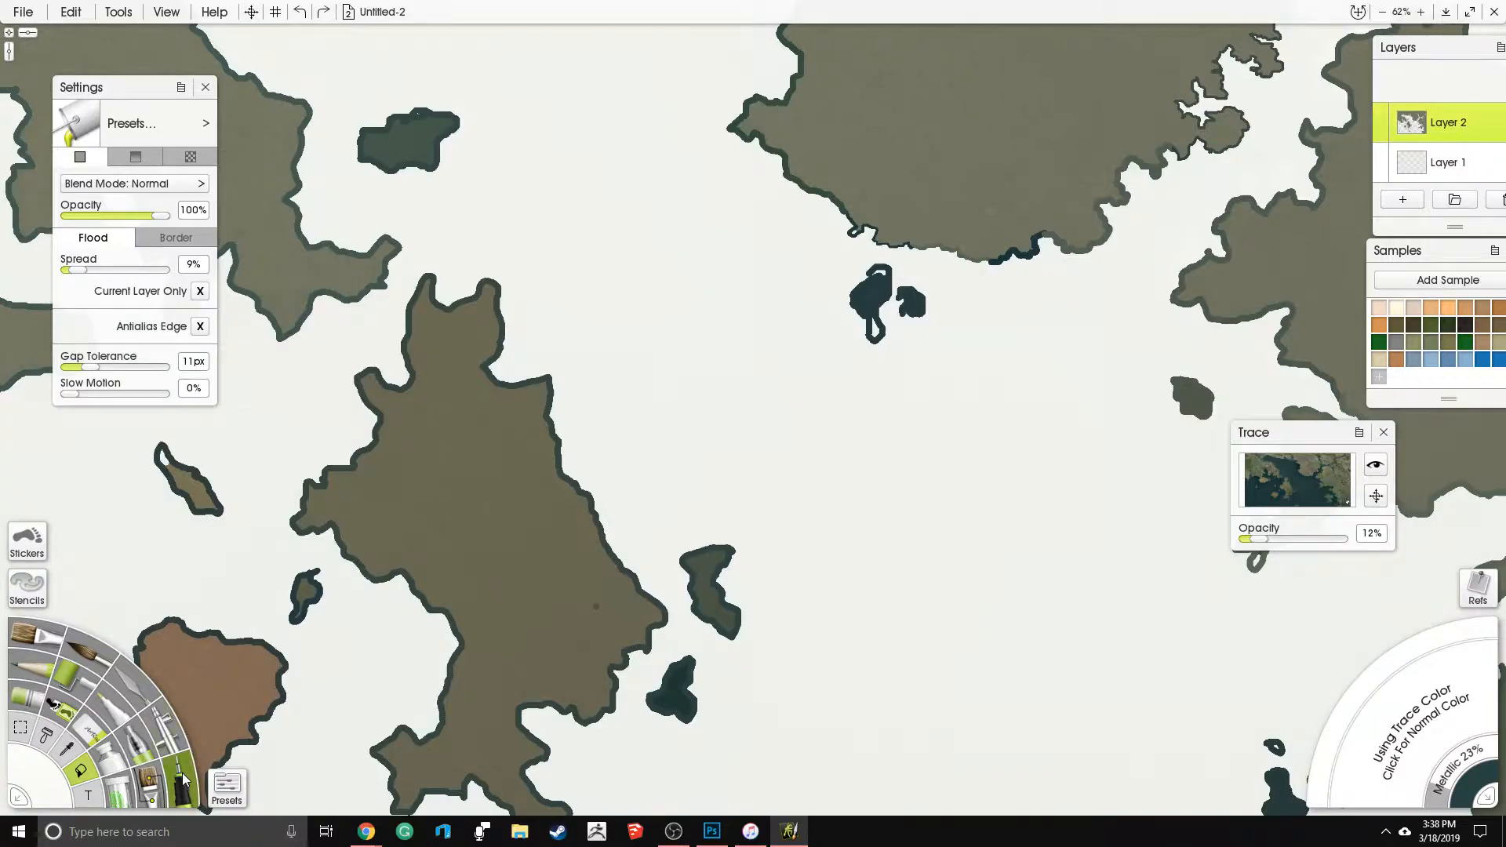
- Paint over the unfilled gaps in the small island just off the northern mainland with the ink pen at 9% size
{"action": "left_click", "coordinate": [183, 779]}
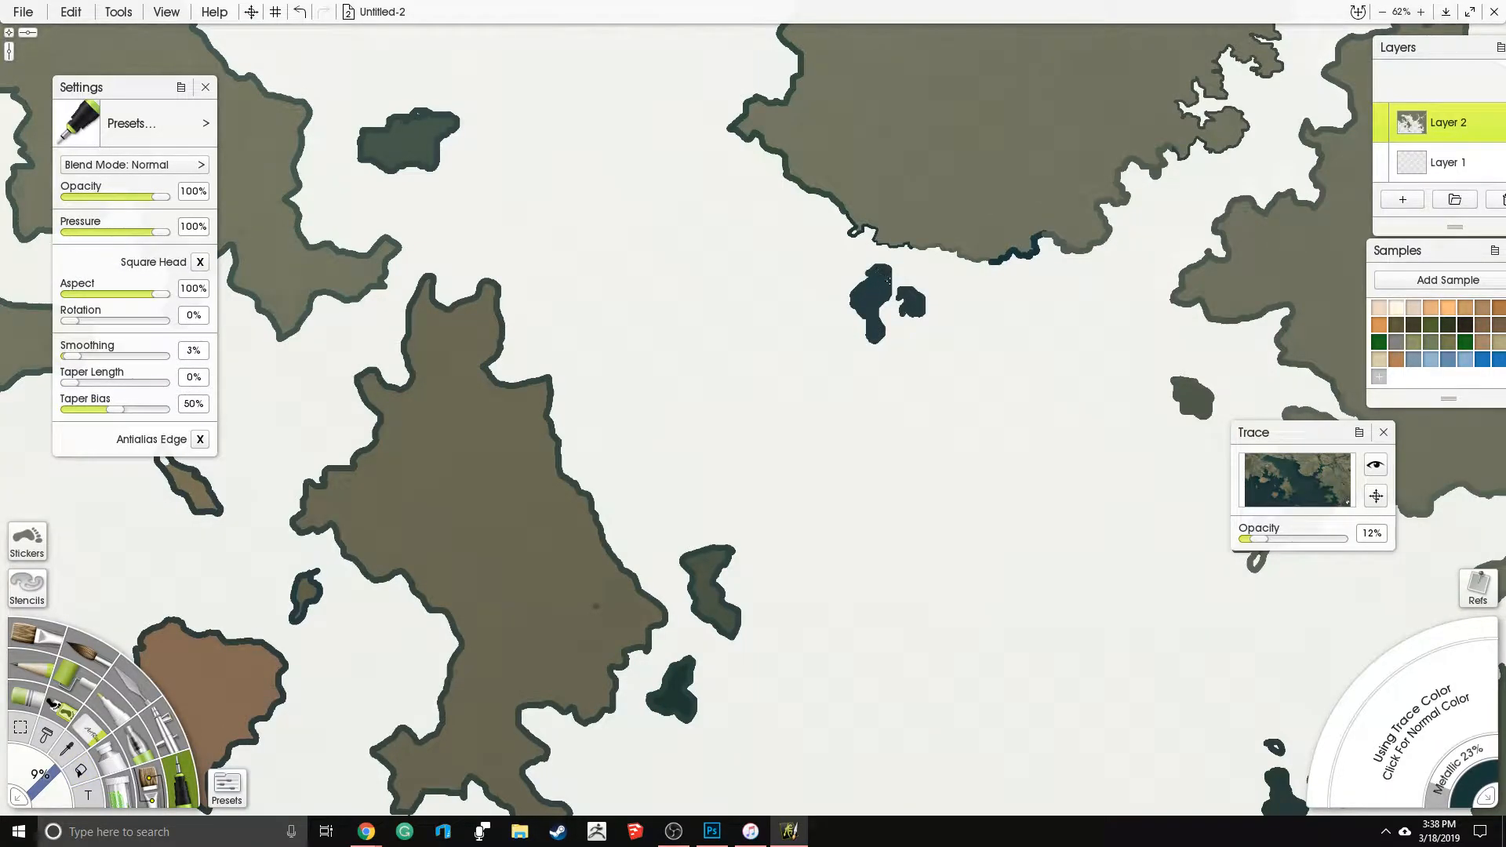
{"action": "scroll", "coordinate": [864, 286], "scroll_direction": "down", "scroll_amount": 4}
{"action": "left_click_drag", "start_coordinate": [750, 363], "coordinate": [679, 361]}
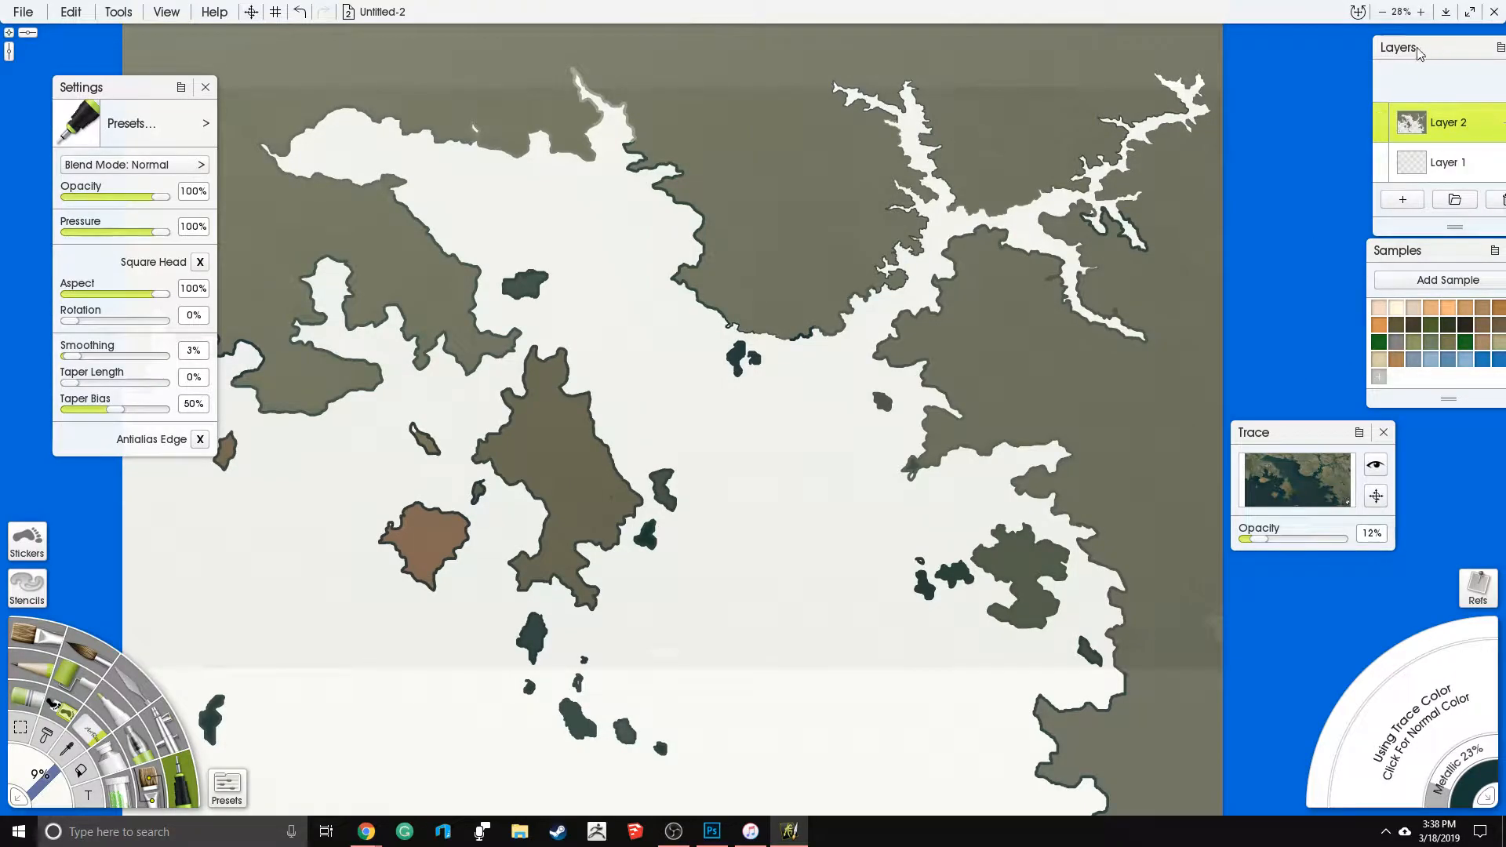
- Lock the transparency of Layer 2
{"action": "left_click_drag", "start_coordinate": [1419, 48], "coordinate": [1309, 54]}
{"action": "left_click", "coordinate": [1402, 126]}
{"action": "left_click", "coordinate": [1405, 157]}
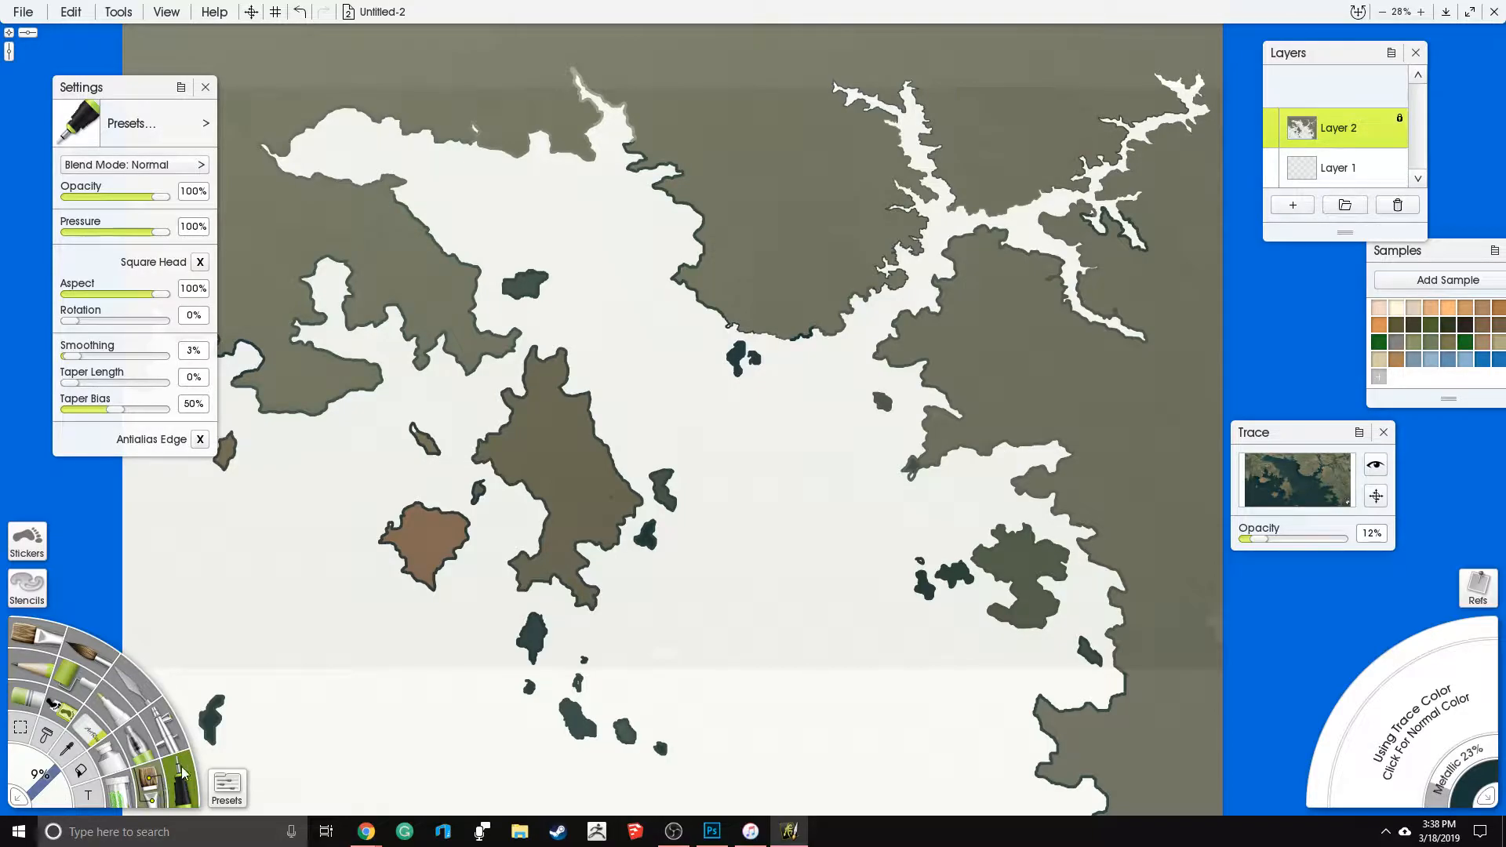
- Set the ink pen size to 250%
{"action": "left_click", "coordinate": [35, 779]}
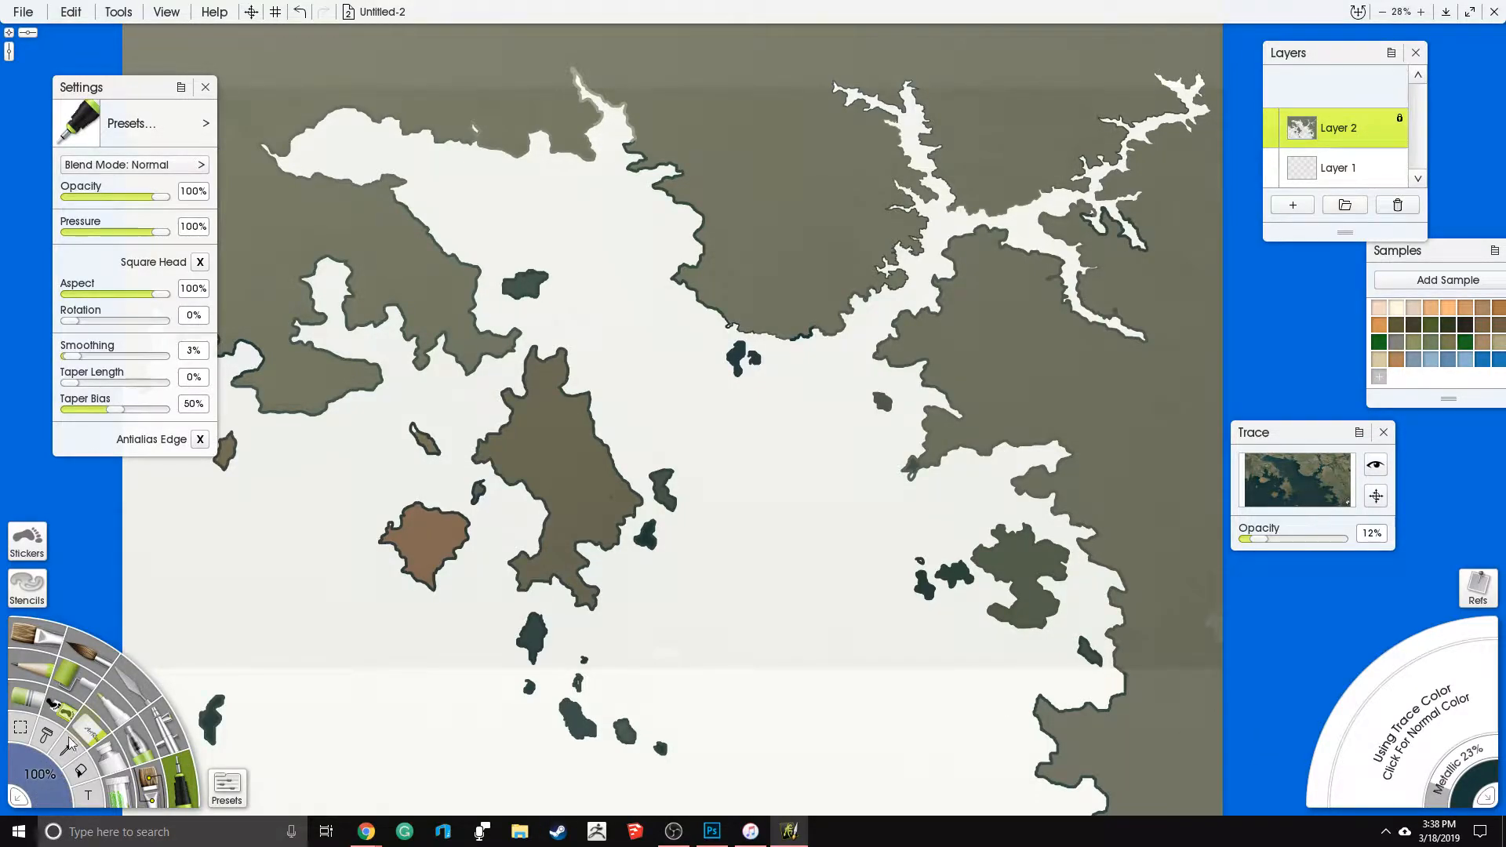
{"action": "left_click", "coordinate": [51, 795]}
{"action": "type", "text": "250"}
{"action": "key", "text": "Return"}
- Choose black as the paint color and switch from trace color to normal color
{"action": "left_click_drag", "start_coordinate": [1460, 251], "coordinate": [1346, 256]}
{"action": "scroll", "coordinate": [1360, 348], "scroll_direction": "up", "scroll_amount": 2}
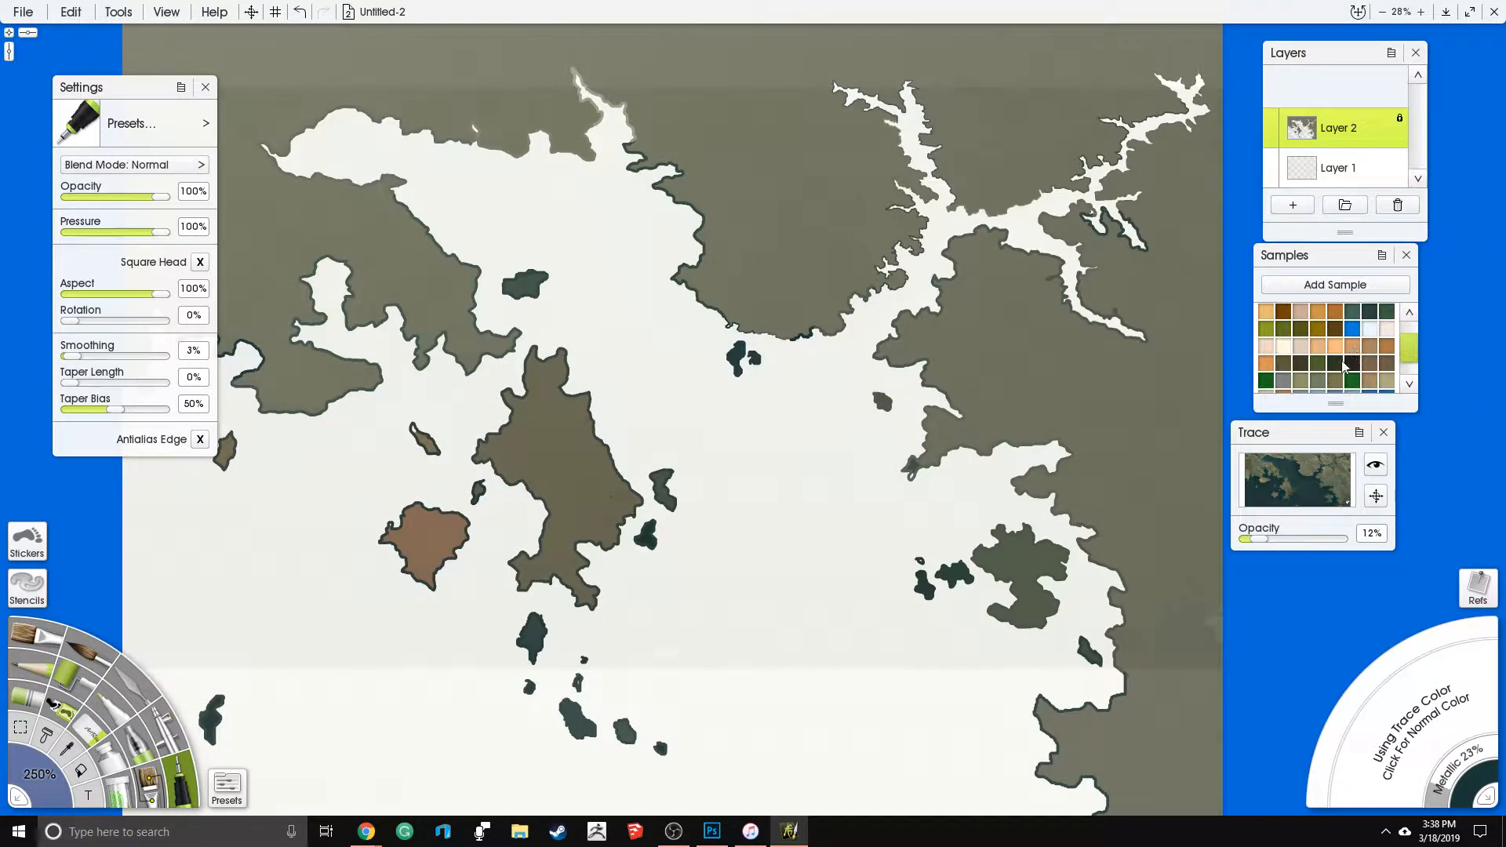
{"action": "left_click", "coordinate": [1431, 741]}
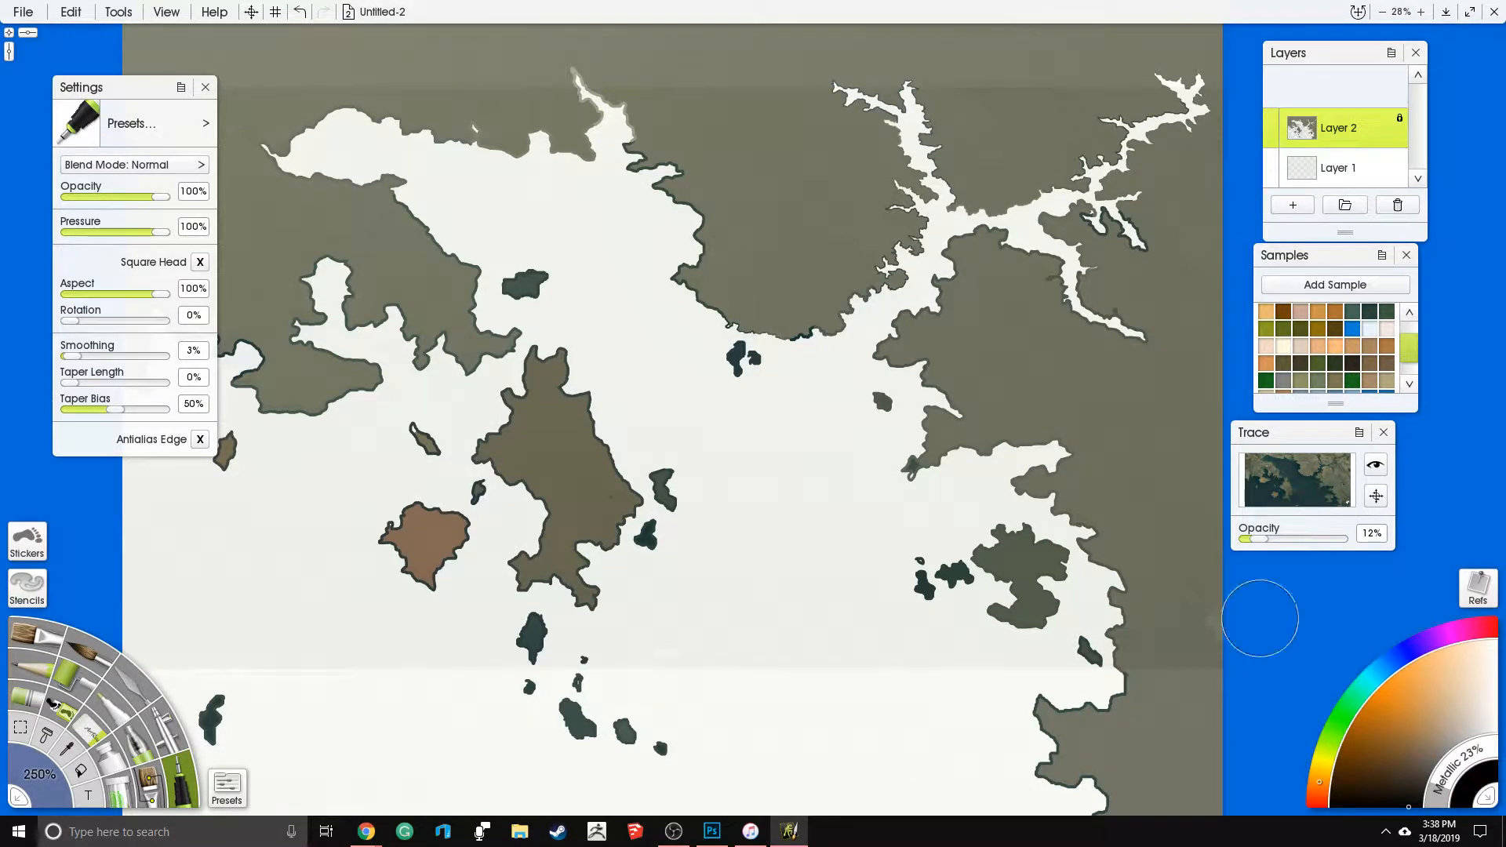
- Paint the western mainland, the central island and the islands south and southwest of it black
{"action": "scroll", "coordinate": [1040, 474], "scroll_direction": "down", "scroll_amount": 2}
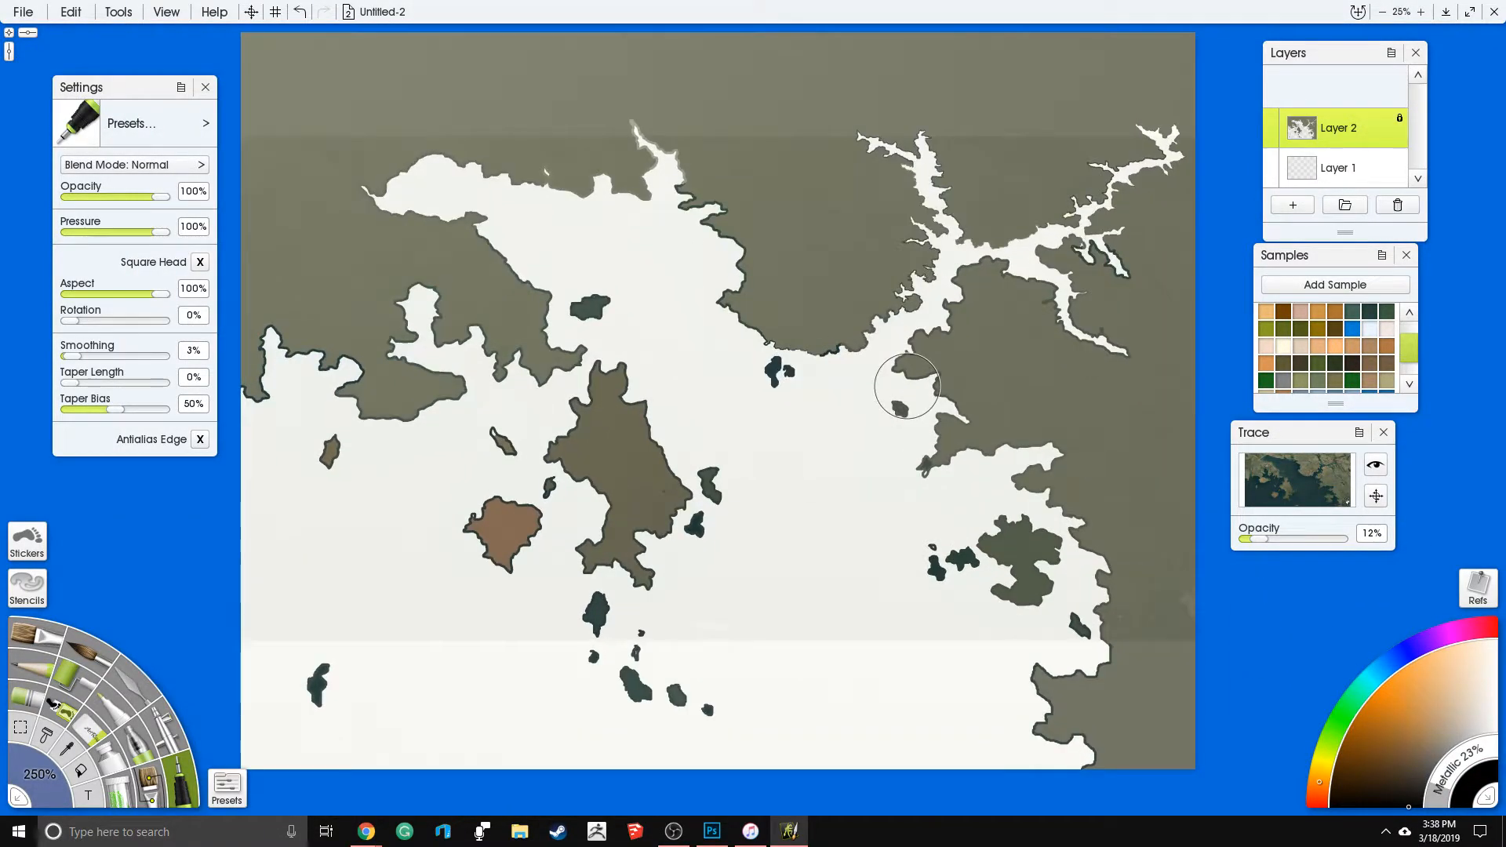
{"action": "scroll", "coordinate": [908, 385], "scroll_direction": "up", "scroll_amount": 1}
{"action": "scroll", "coordinate": [910, 372], "scroll_direction": "down", "scroll_amount": 1}
{"action": "left_click_drag", "start_coordinate": [910, 365], "coordinate": [933, 422]}
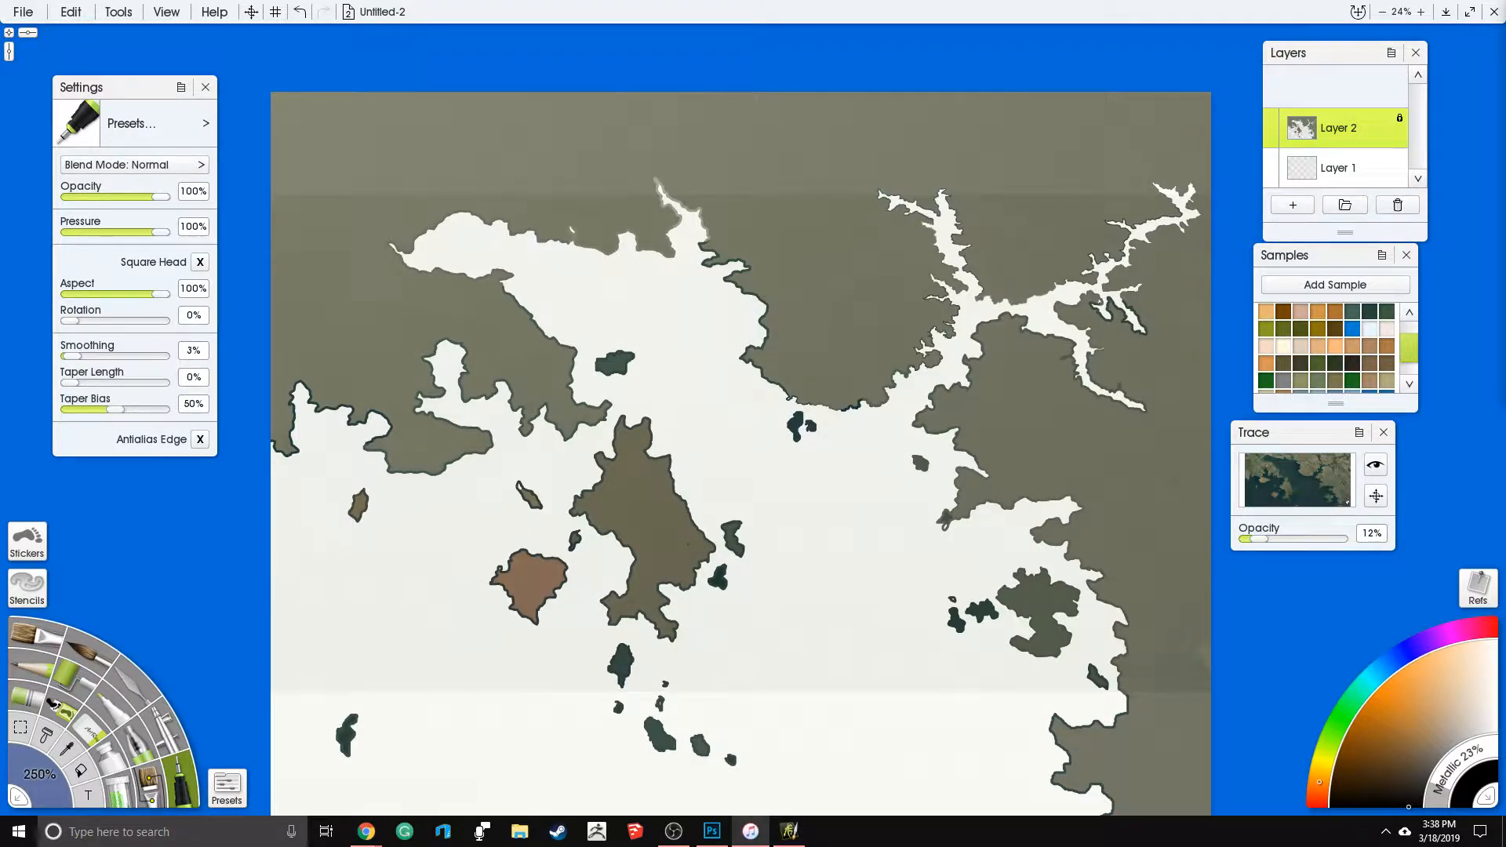
{"action": "mouse_move", "coordinate": [414, 273]}
{"action": "left_mouse_down"}
{"action": "mouse_move", "coordinate": [442, 318]}
{"action": "mouse_move", "coordinate": [528, 353]}
{"action": "mouse_move", "coordinate": [545, 440]}
{"action": "mouse_move", "coordinate": [606, 506]}
{"action": "mouse_move", "coordinate": [655, 632]}
{"action": "mouse_move", "coordinate": [720, 610]}
{"action": "mouse_move", "coordinate": [618, 677]}
{"action": "mouse_move", "coordinate": [686, 720]}
{"action": "mouse_move", "coordinate": [613, 657]}
{"action": "mouse_move", "coordinate": [598, 569]}
{"action": "mouse_move", "coordinate": [563, 556]}
{"action": "mouse_move", "coordinate": [488, 584]}
{"action": "mouse_move", "coordinate": [448, 721]}
{"action": "left_mouse_up"}
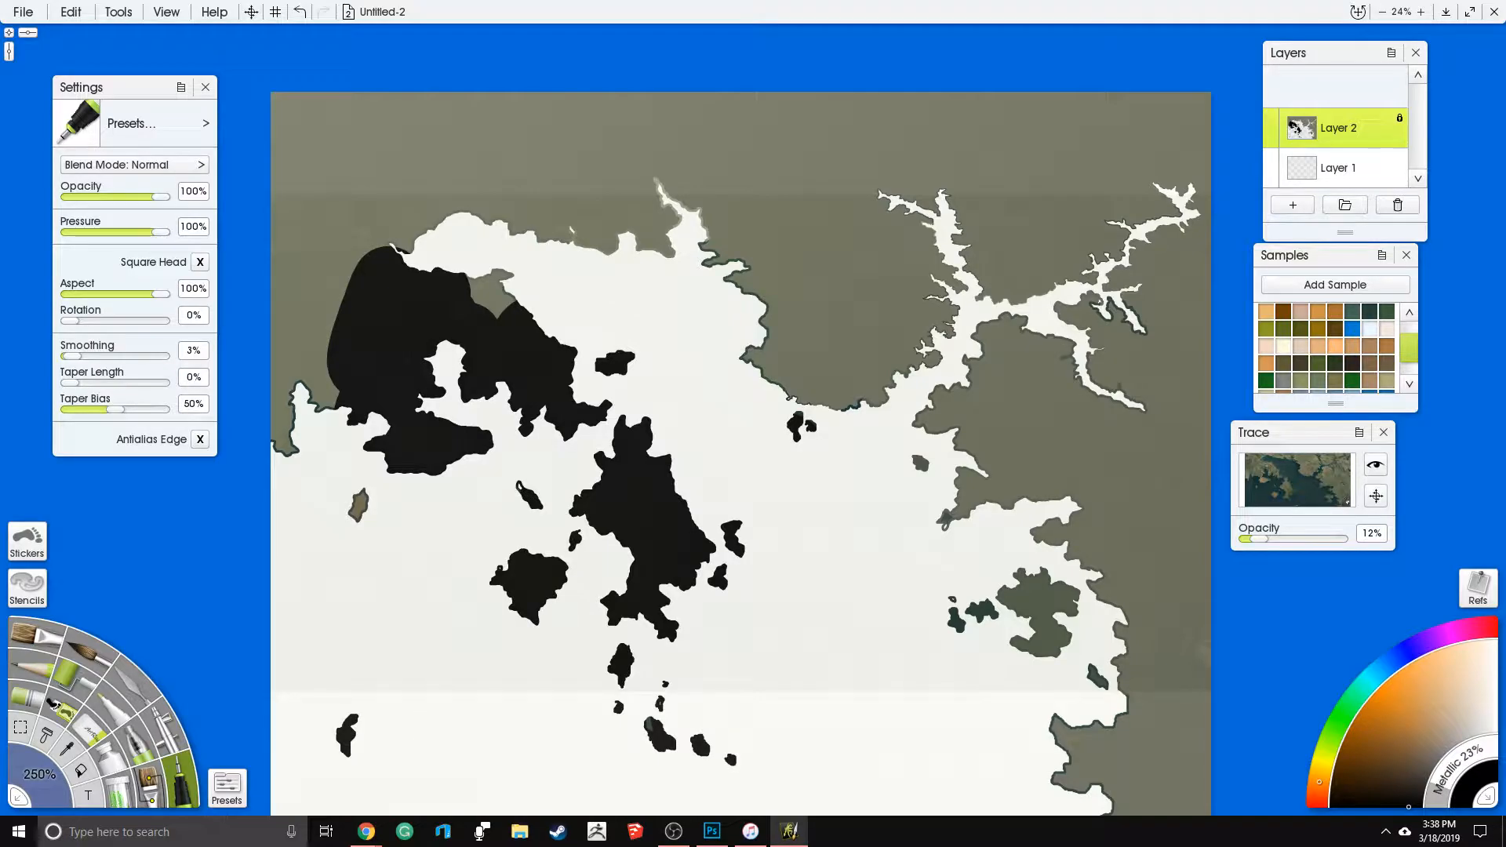
- Set the tracing image opacity to 0% and paint the rest of the mainland and the remaining islands black
{"action": "left_click_drag", "start_coordinate": [1259, 539], "coordinate": [1240, 540]}
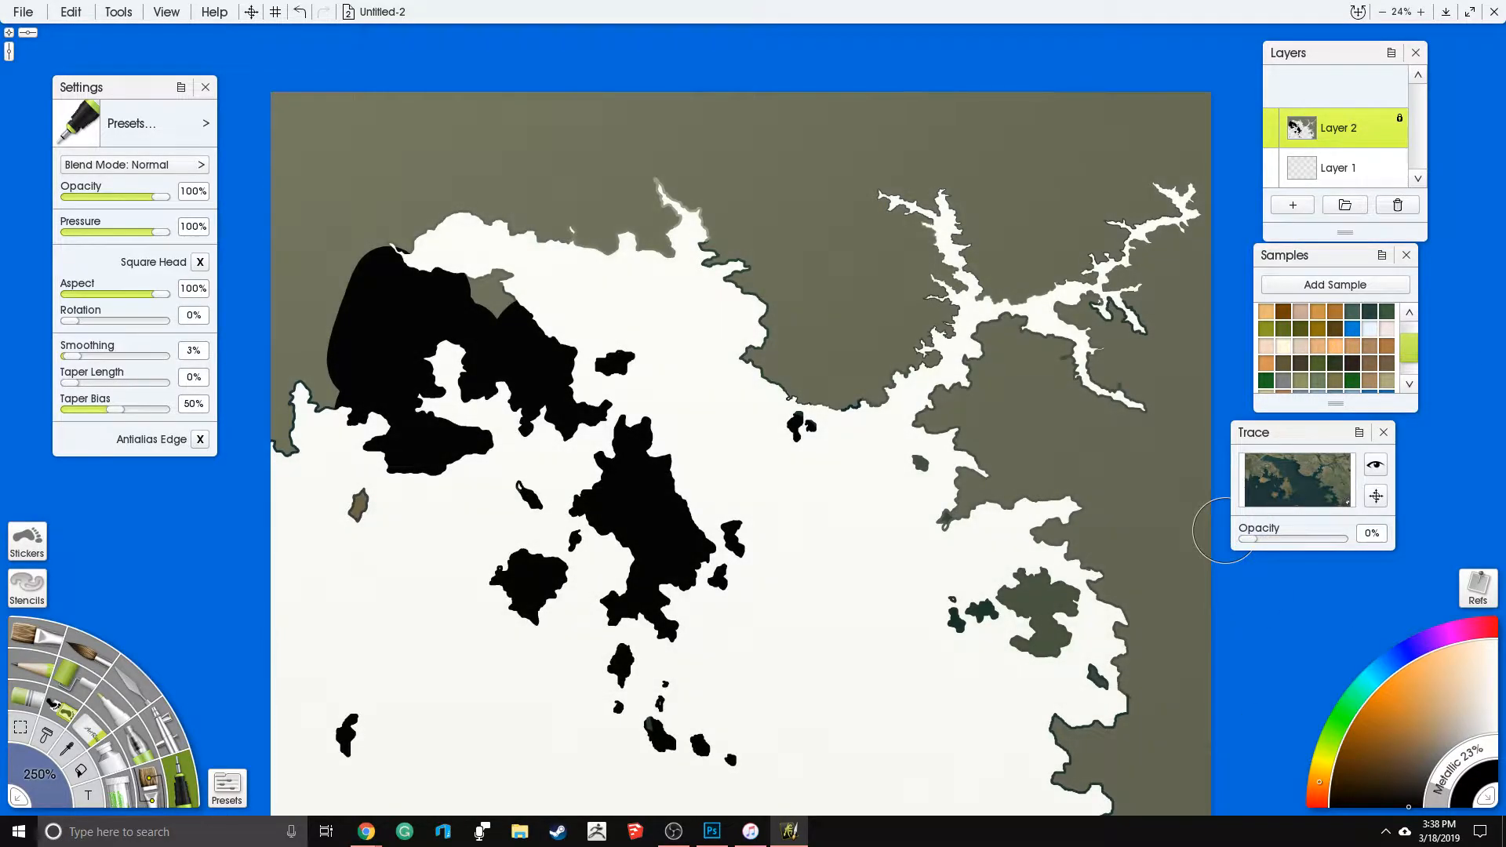
{"action": "mouse_move", "coordinate": [298, 129]}
{"action": "left_mouse_down"}
{"action": "mouse_move", "coordinate": [272, 298]}
{"action": "mouse_move", "coordinate": [299, 390]}
{"action": "mouse_move", "coordinate": [450, 258]}
{"action": "mouse_move", "coordinate": [492, 289]}
{"action": "mouse_move", "coordinate": [568, 211]}
{"action": "mouse_move", "coordinate": [649, 252]}
{"action": "mouse_move", "coordinate": [573, 195]}
{"action": "mouse_move", "coordinate": [403, 193]}
{"action": "mouse_move", "coordinate": [290, 375]}
{"action": "mouse_move", "coordinate": [316, 398]}
{"action": "mouse_move", "coordinate": [565, 177]}
{"action": "mouse_move", "coordinate": [724, 219]}
{"action": "mouse_move", "coordinate": [811, 156]}
{"action": "mouse_move", "coordinate": [978, 125]}
{"action": "mouse_move", "coordinate": [935, 287]}
{"action": "mouse_move", "coordinate": [959, 362]}
{"action": "mouse_move", "coordinate": [935, 493]}
{"action": "mouse_move", "coordinate": [1020, 515]}
{"action": "mouse_move", "coordinate": [1001, 819]}
{"action": "mouse_move", "coordinate": [1176, 814]}
{"action": "mouse_move", "coordinate": [1160, 678]}
{"action": "mouse_move", "coordinate": [1167, 689]}
{"action": "mouse_move", "coordinate": [915, 623]}
{"action": "mouse_move", "coordinate": [1157, 219]}
{"action": "mouse_move", "coordinate": [1235, 215]}
{"action": "mouse_move", "coordinate": [1268, 189]}
{"action": "mouse_move", "coordinate": [1245, 124]}
{"action": "mouse_move", "coordinate": [1222, 85]}
{"action": "mouse_move", "coordinate": [971, 81]}
{"action": "mouse_move", "coordinate": [824, 158]}
{"action": "left_mouse_up"}
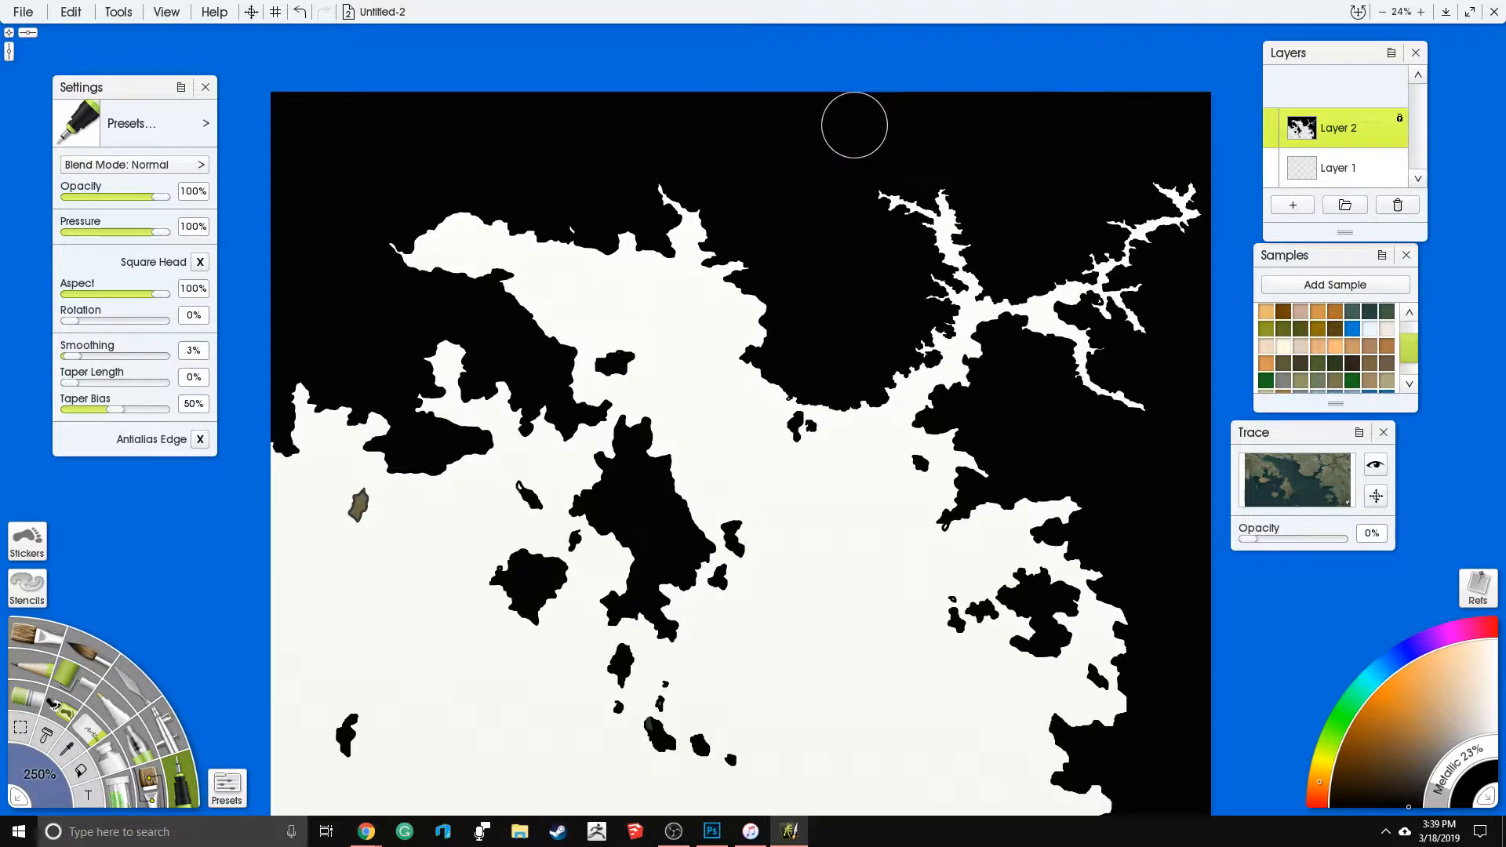
{"action": "left_click_drag", "start_coordinate": [731, 540], "coordinate": [761, 271]}
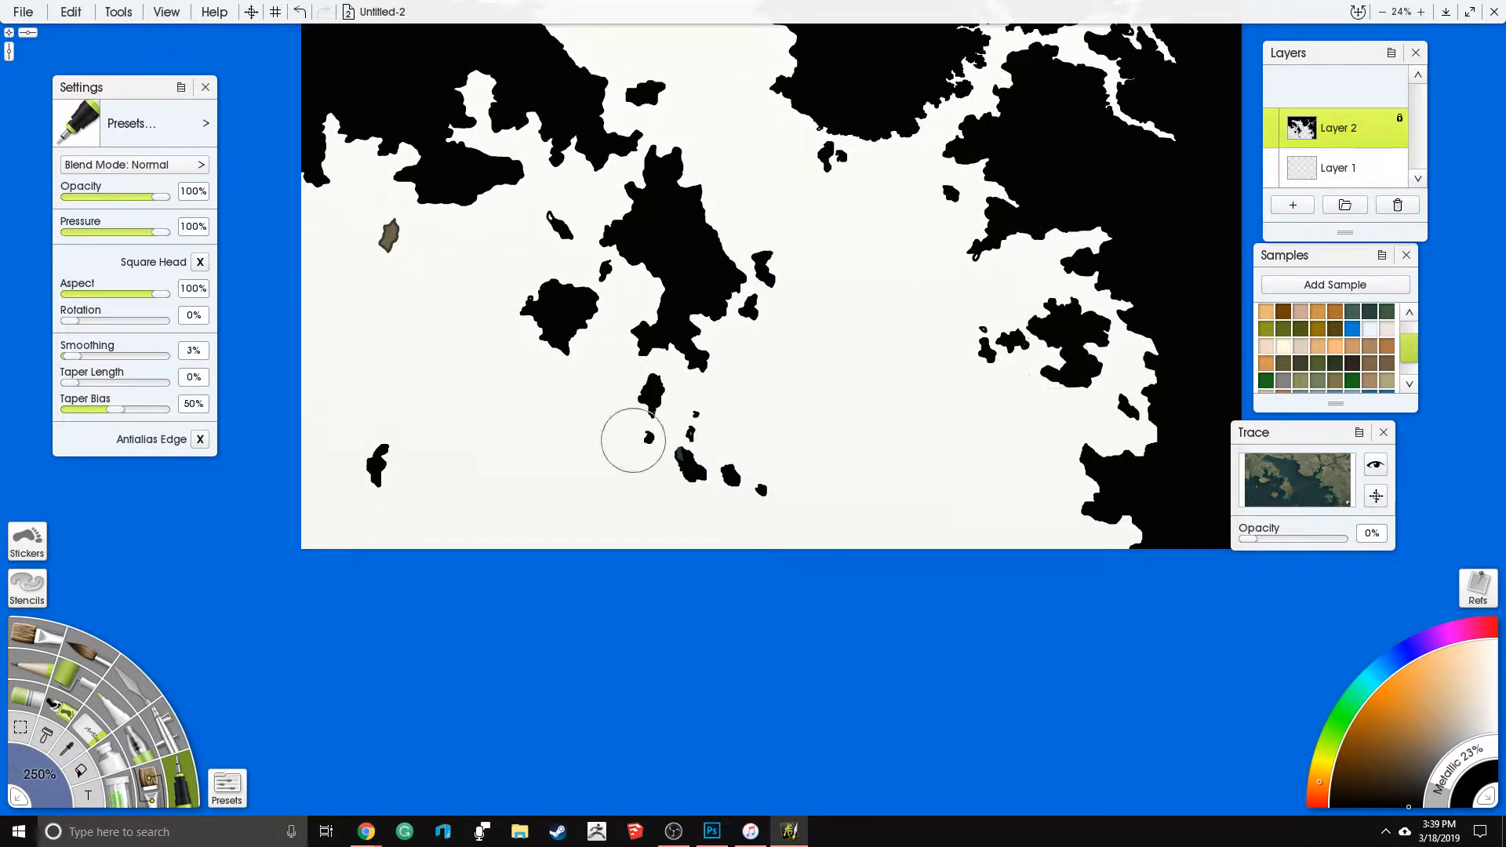
{"action": "left_click", "coordinate": [387, 232]}
{"action": "left_click_drag", "start_coordinate": [779, 253], "coordinate": [736, 464]}
{"action": "right_click", "coordinate": [745, 476]}
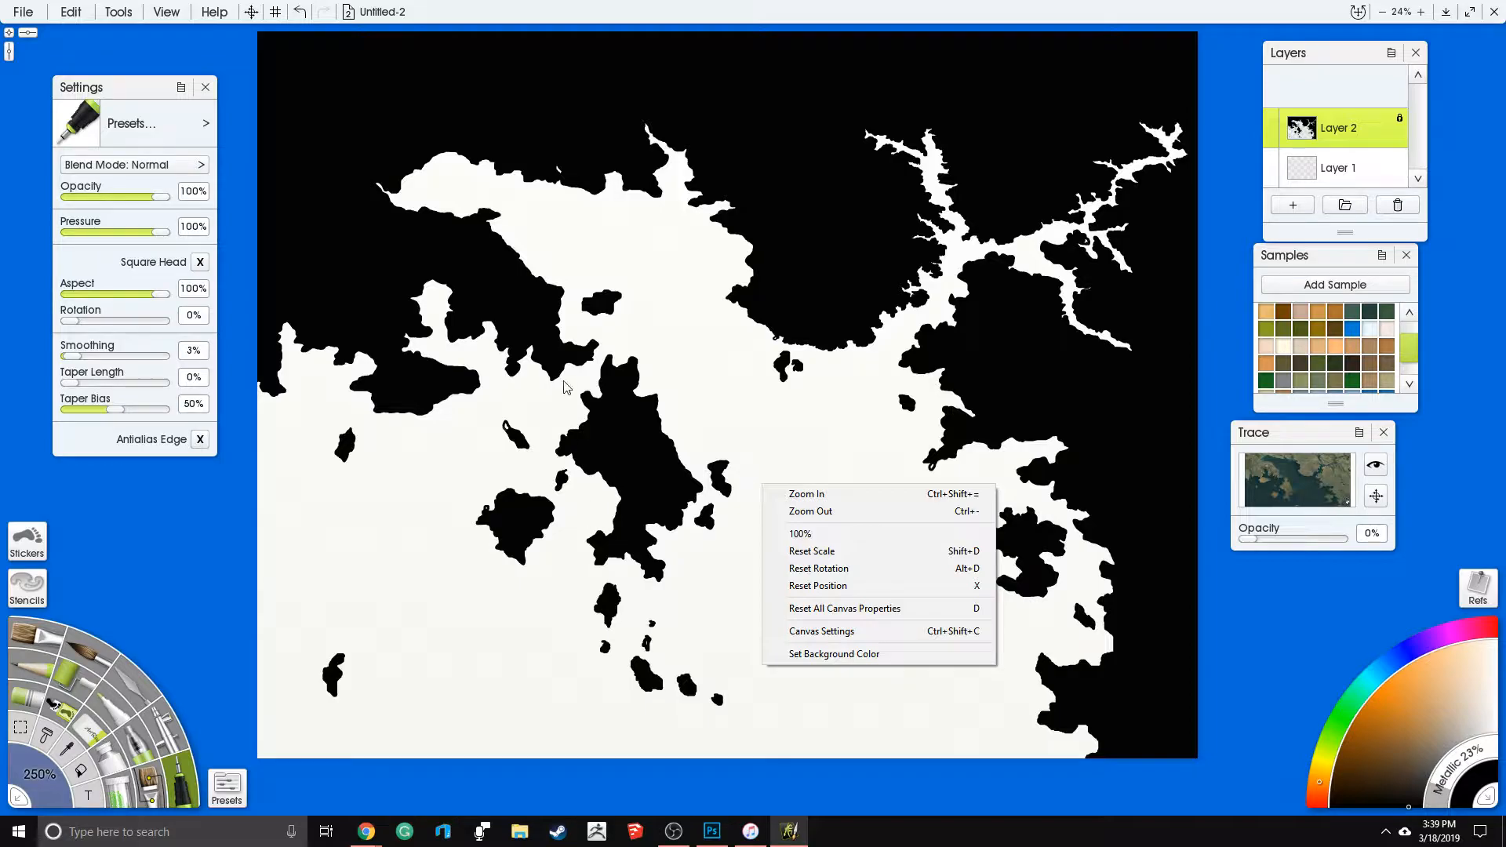
{"action": "left_click", "coordinate": [801, 244]}
{"action": "left_click_drag", "start_coordinate": [761, 409], "coordinate": [756, 511]}
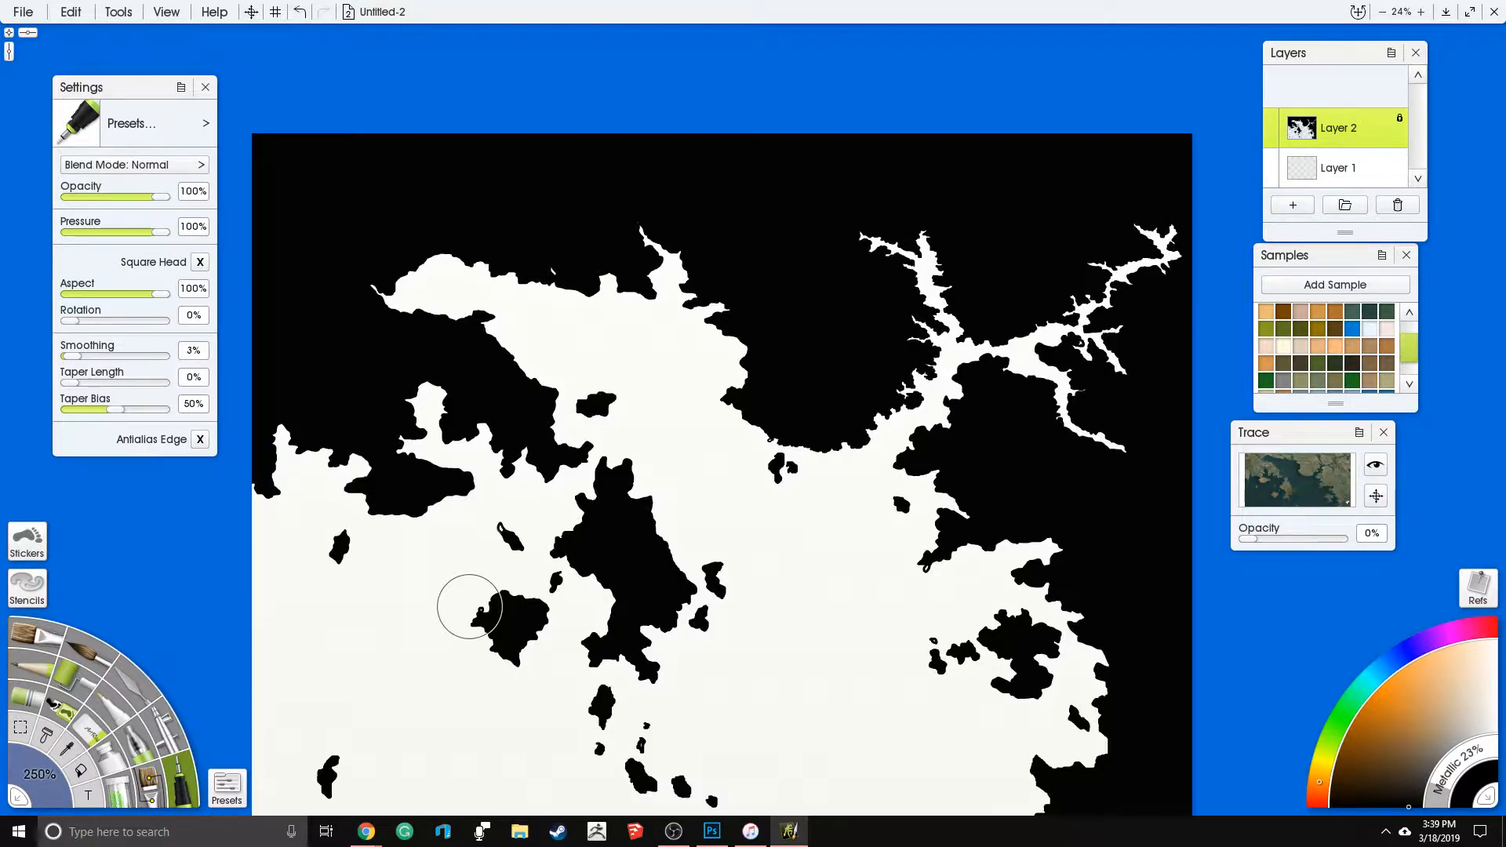
{"action": "left_click_drag", "start_coordinate": [610, 357], "coordinate": [717, 229]}
{"action": "left_click_drag", "start_coordinate": [753, 361], "coordinate": [648, 426]}
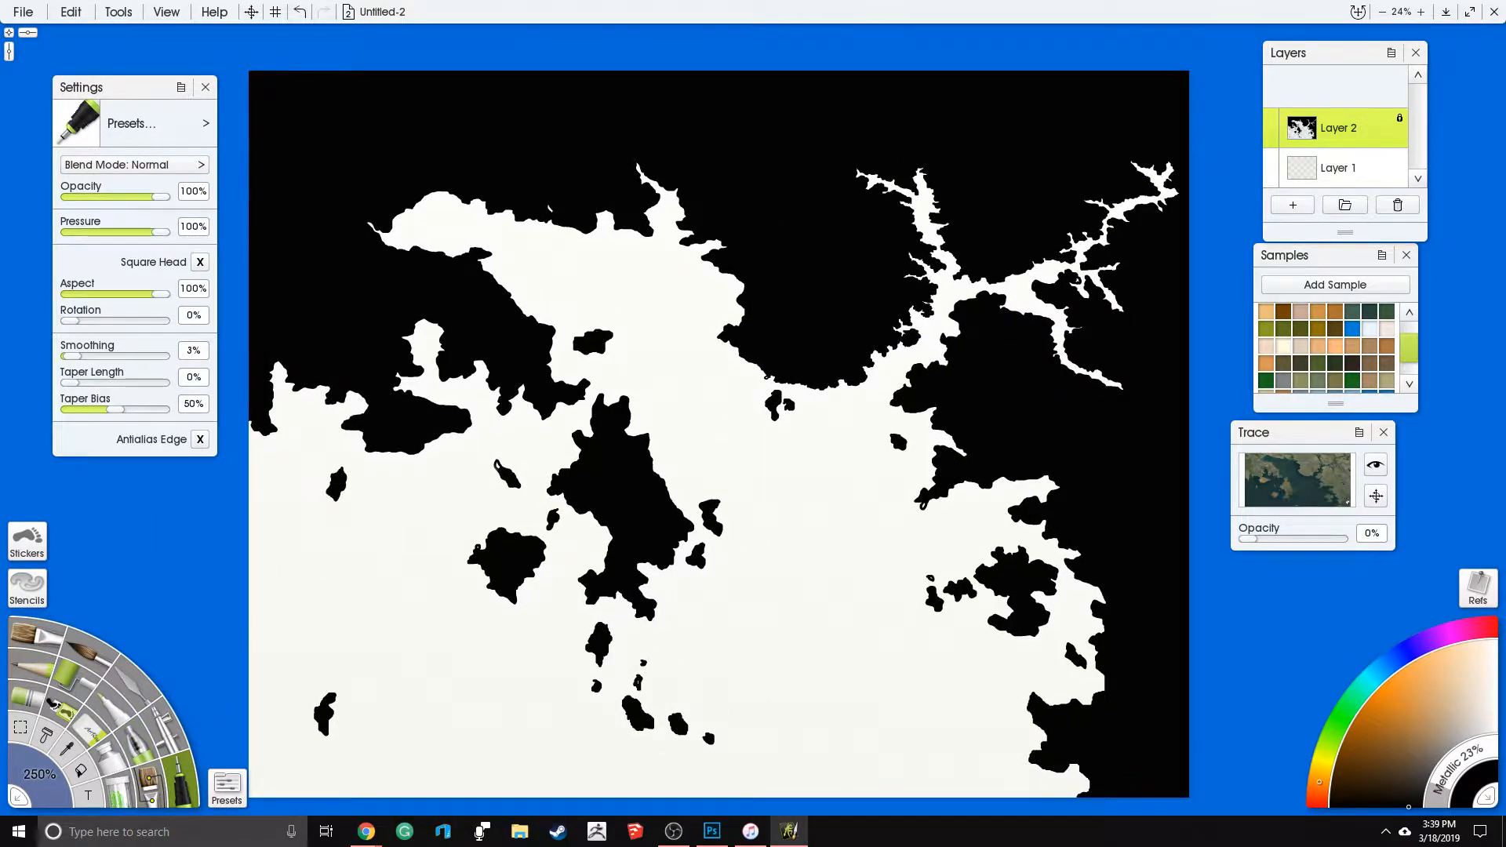
- Add a new layer between Layer 1 and Layer 2, and choose the paint tube with color metallic at 0%
{"action": "left_click", "coordinate": [1308, 180]}
{"action": "left_click", "coordinate": [1294, 205]}
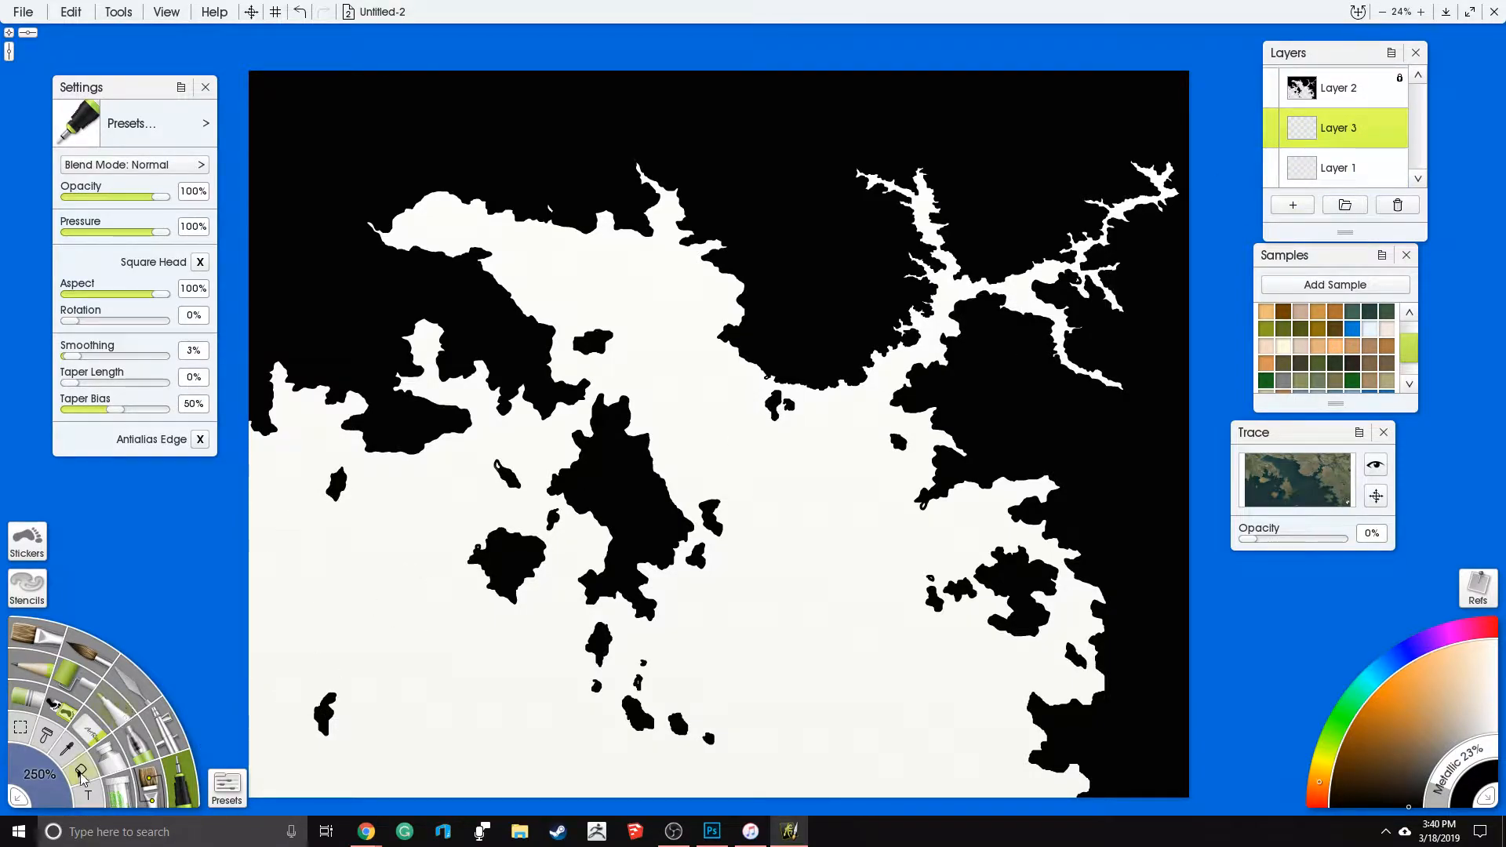
{"action": "left_click", "coordinate": [114, 768]}
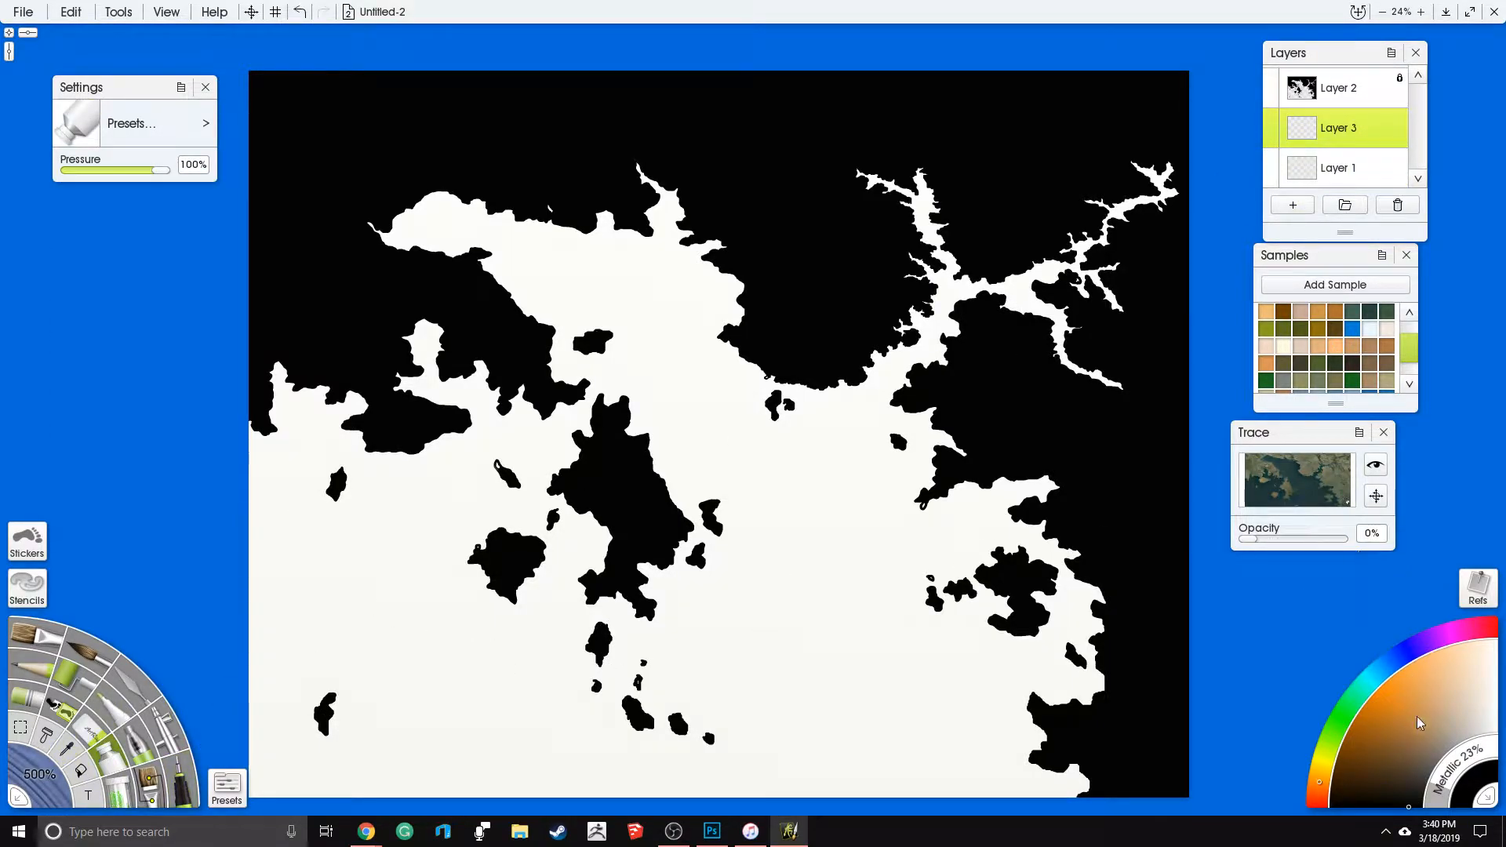
{"action": "left_click", "coordinate": [1448, 787]}
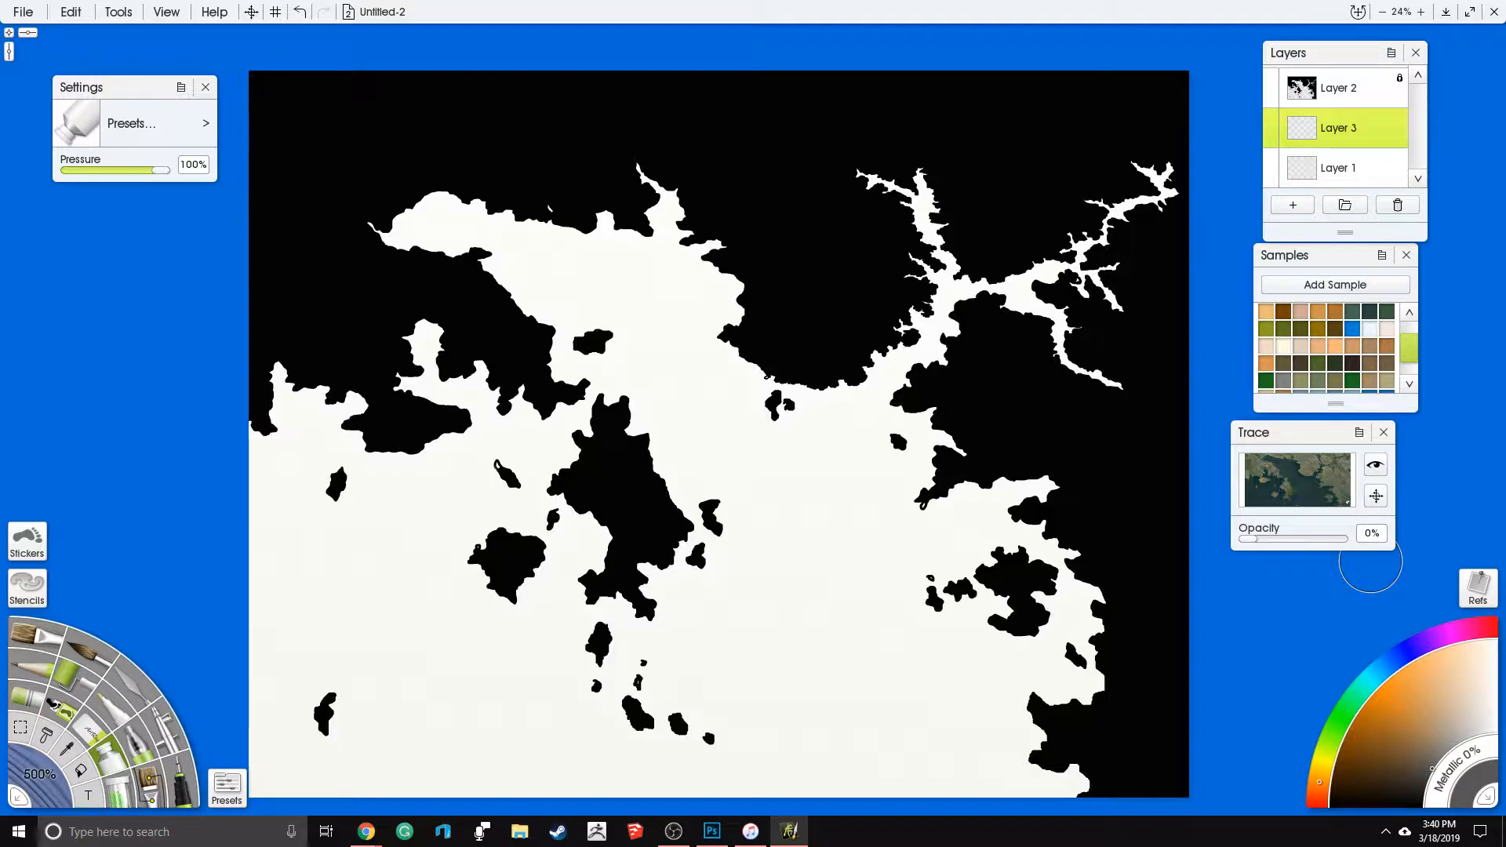
{"action": "right_click", "coordinate": [825, 459]}
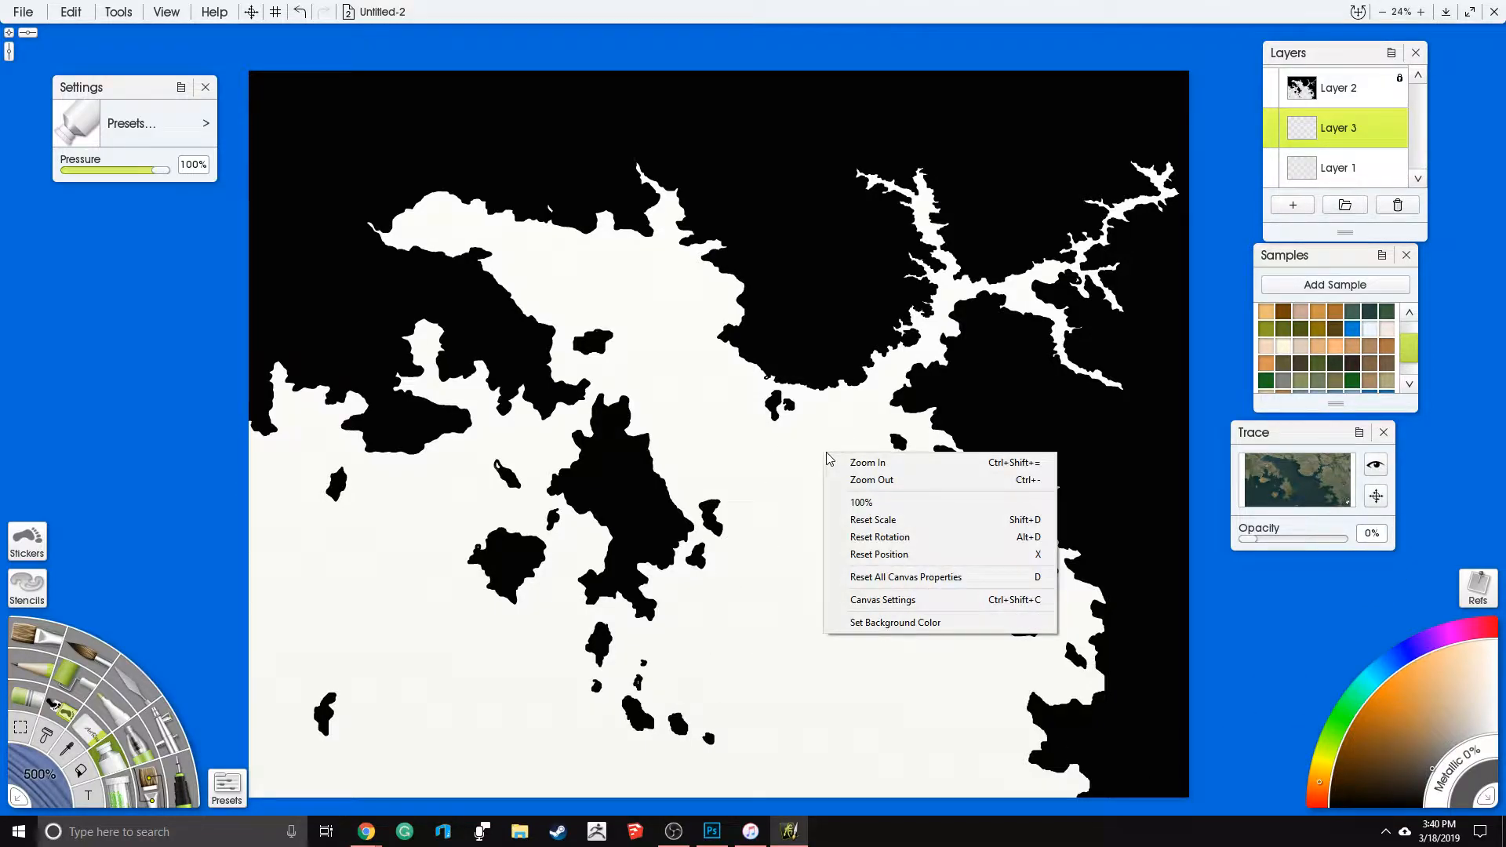
{"action": "left_click", "coordinate": [933, 601]}
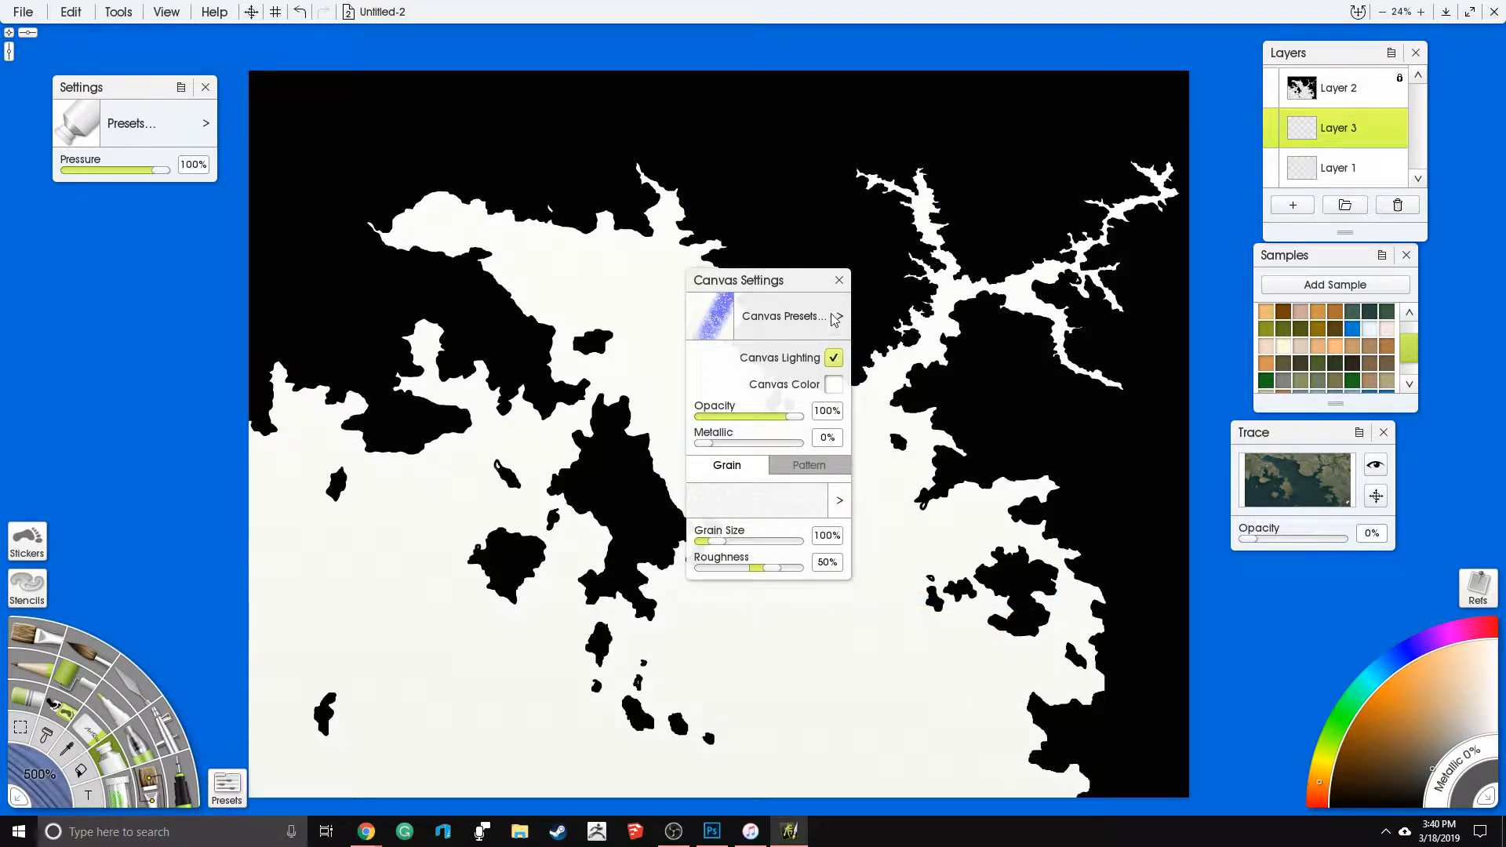
{"action": "left_click", "coordinate": [895, 486]}
{"action": "key", "text": "ctrl+z"}
{"action": "left_click", "coordinate": [839, 281]}
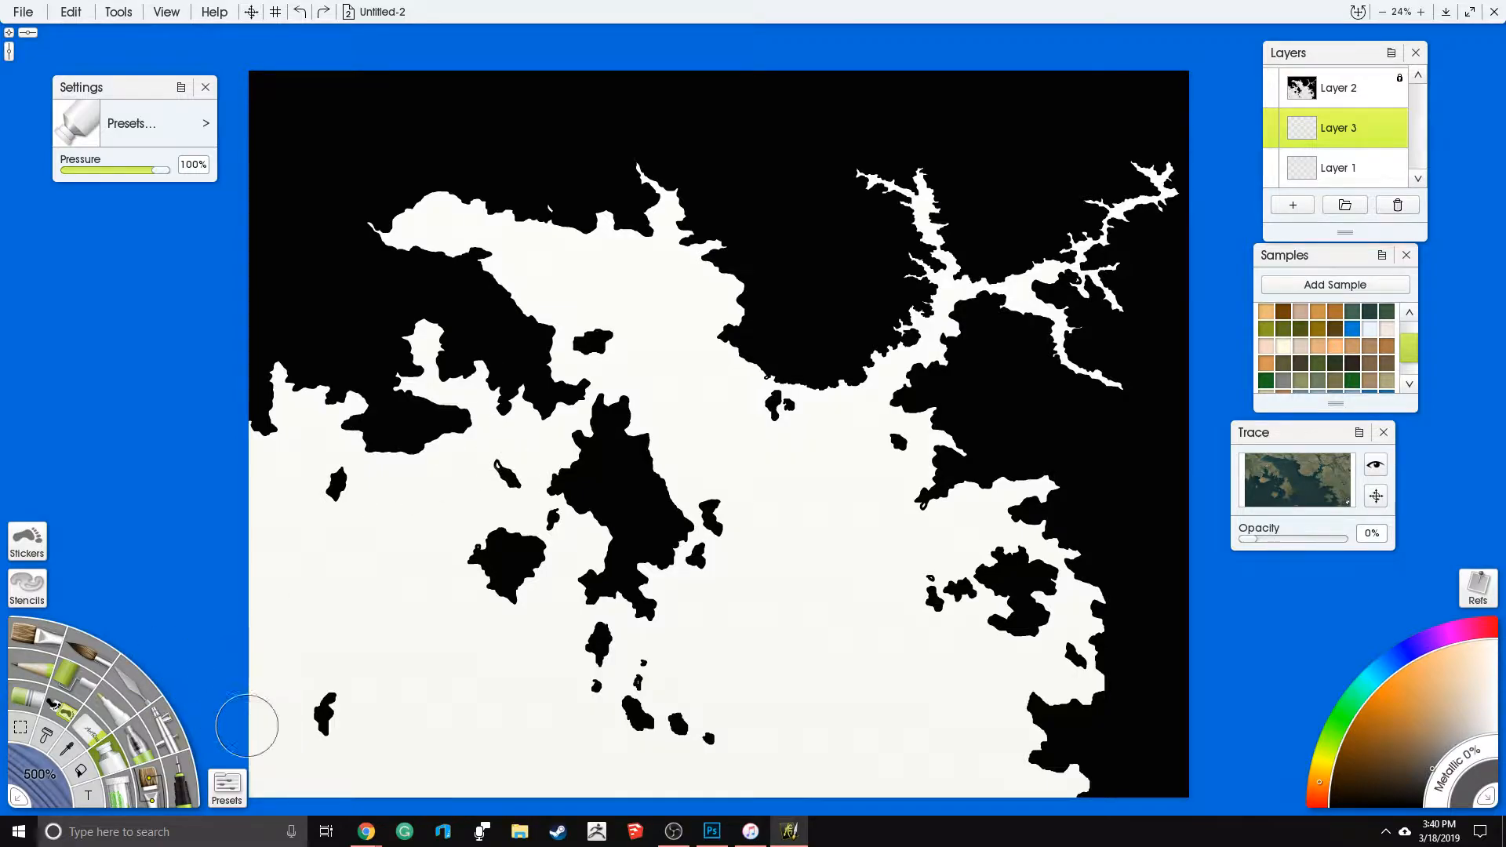
{"action": "left_click", "coordinate": [1436, 762]}
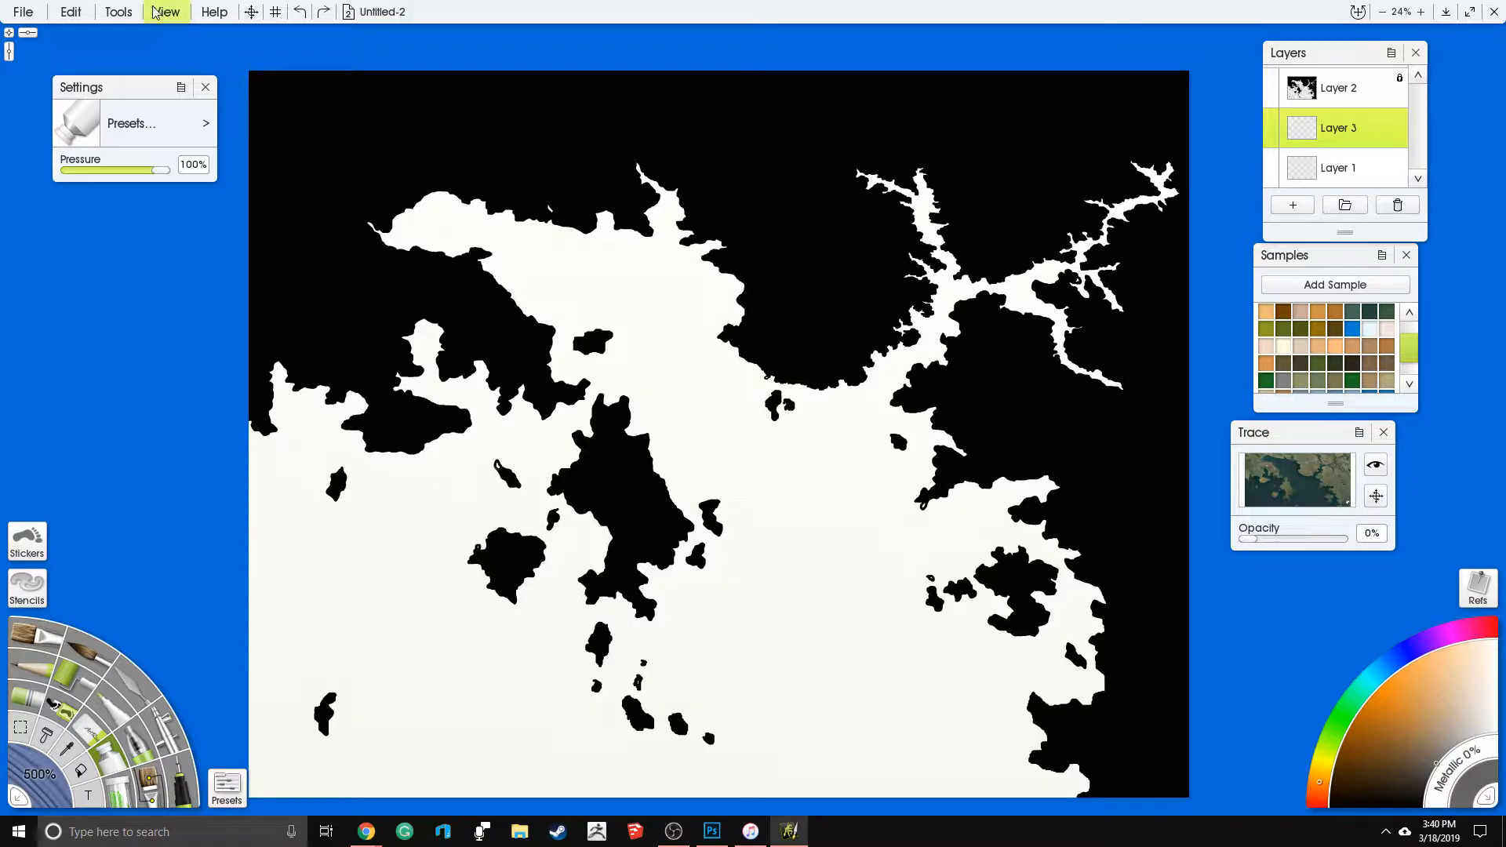
{"action": "left_click", "coordinate": [119, 12]}
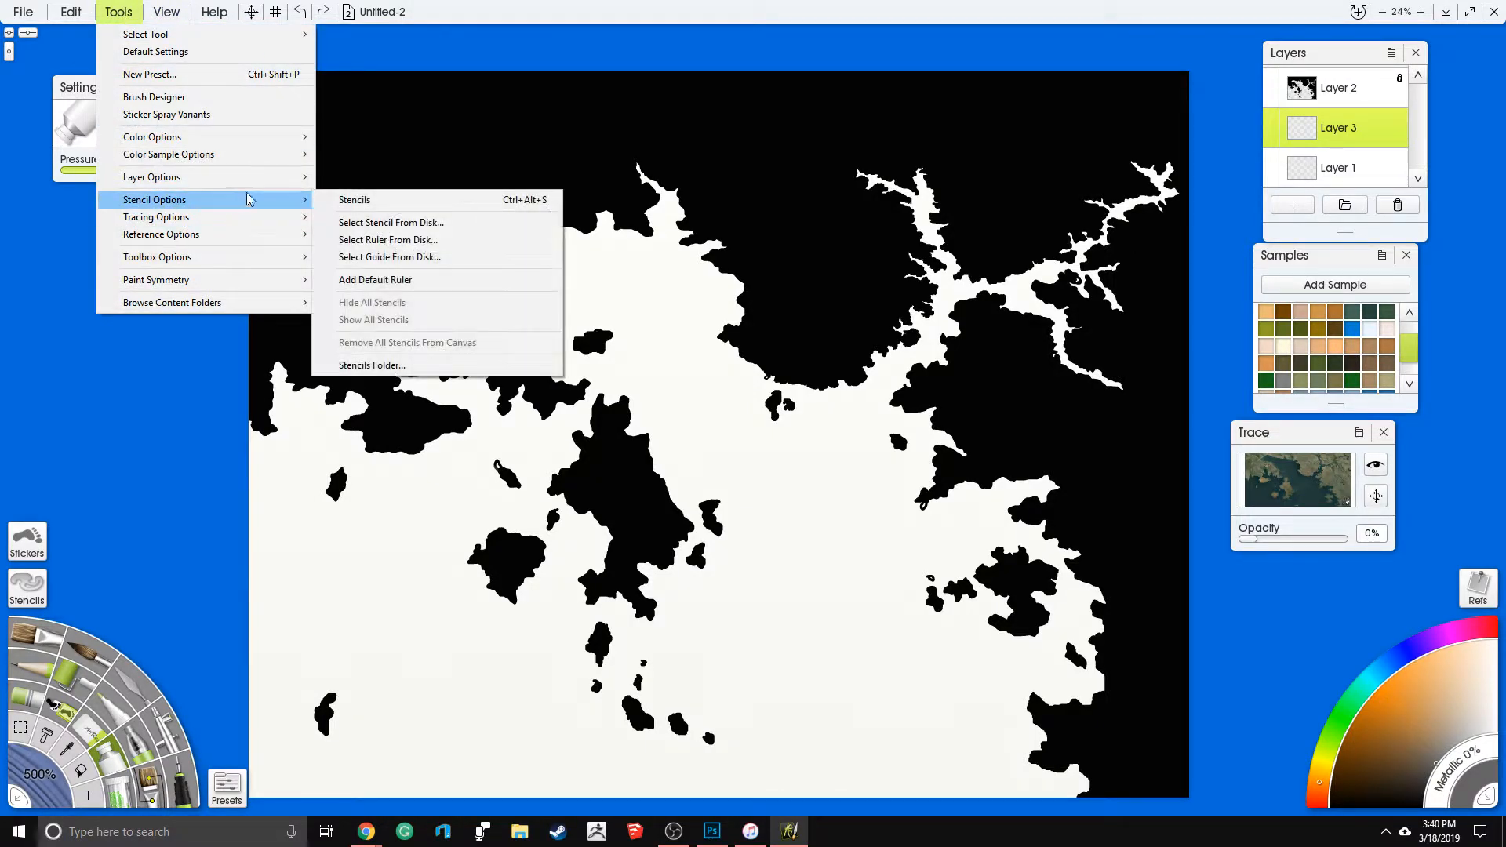
{"action": "mouse_move", "coordinate": [252, 179]}
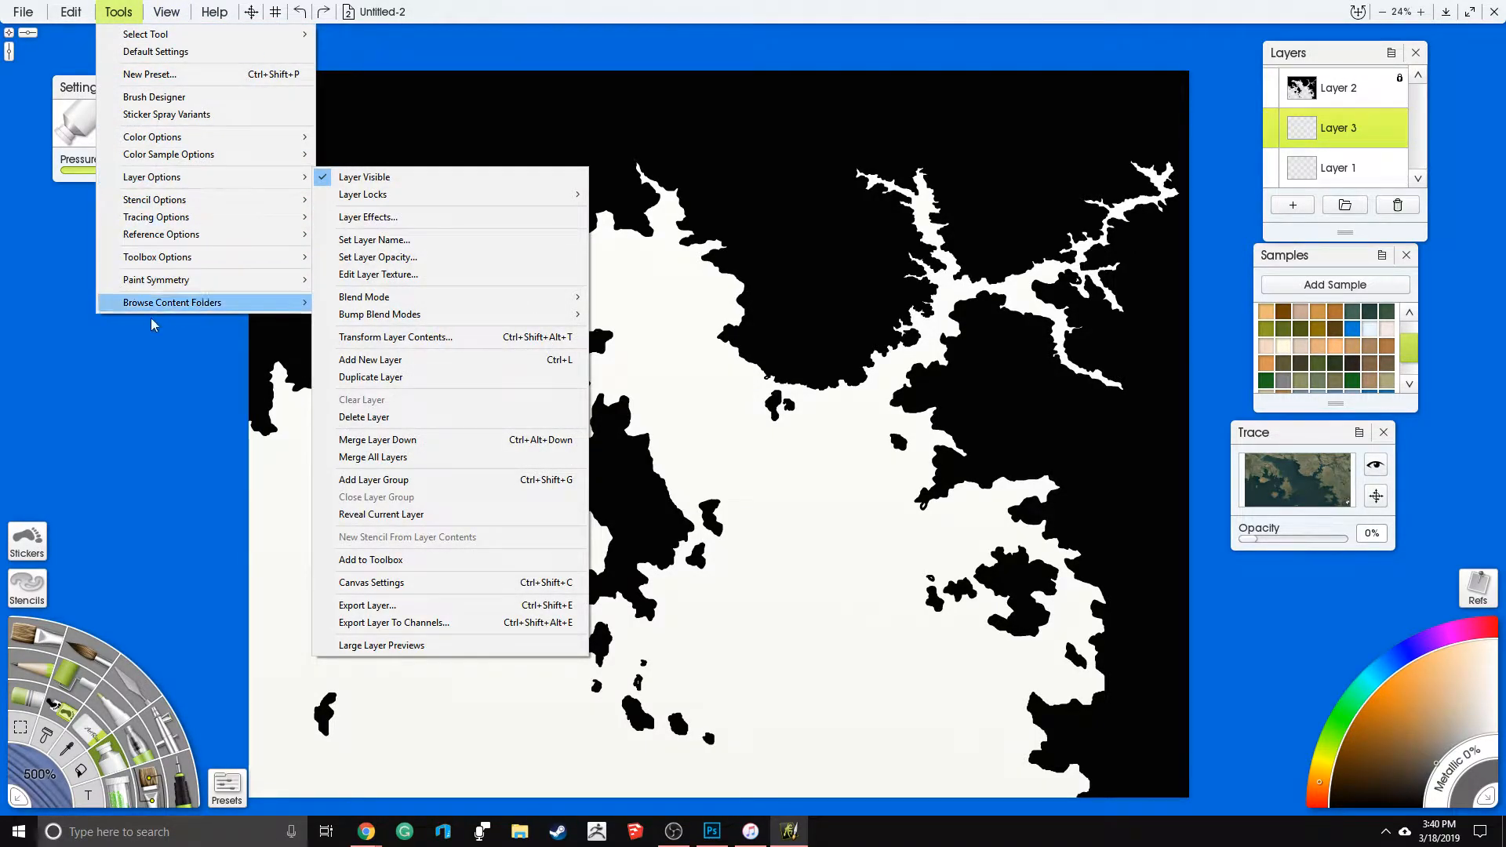
{"action": "left_click", "coordinate": [90, 397]}
{"action": "mouse_move", "coordinate": [701, 290]}
{"action": "left_mouse_down"}
{"action": "mouse_move", "coordinate": [718, 292]}
{"action": "mouse_move", "coordinate": [689, 287]}
{"action": "left_mouse_up"}
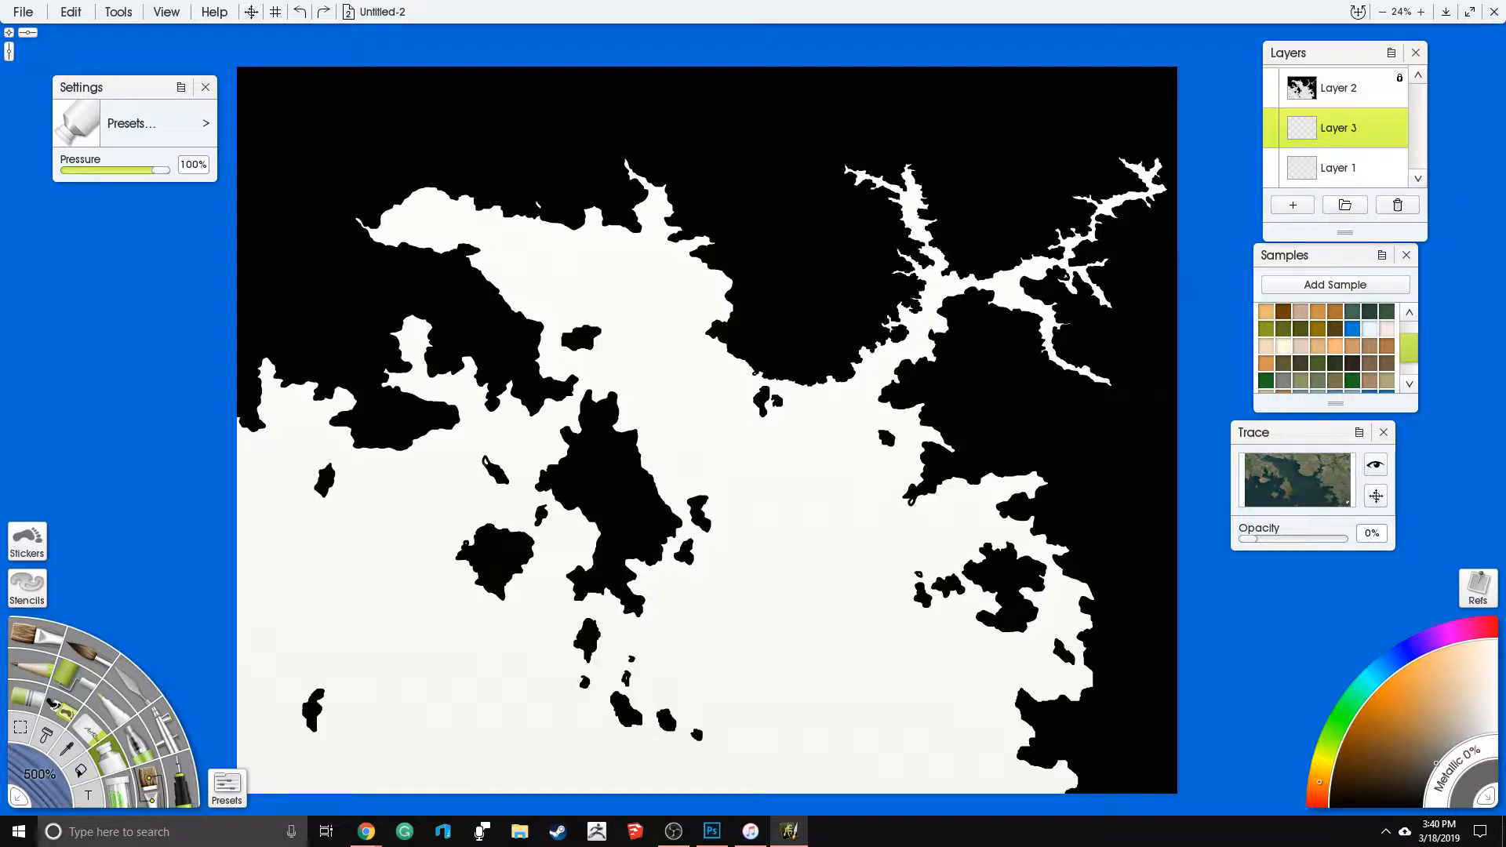
{"action": "scroll", "coordinate": [939, 373], "scroll_direction": "down", "scroll_amount": 5}
{"action": "scroll", "coordinate": [906, 355], "scroll_direction": "up", "scroll_amount": 7}
{"action": "left_click_drag", "start_coordinate": [829, 374], "coordinate": [857, 319]}
{"action": "scroll", "coordinate": [809, 348], "scroll_direction": "down", "scroll_amount": 3}
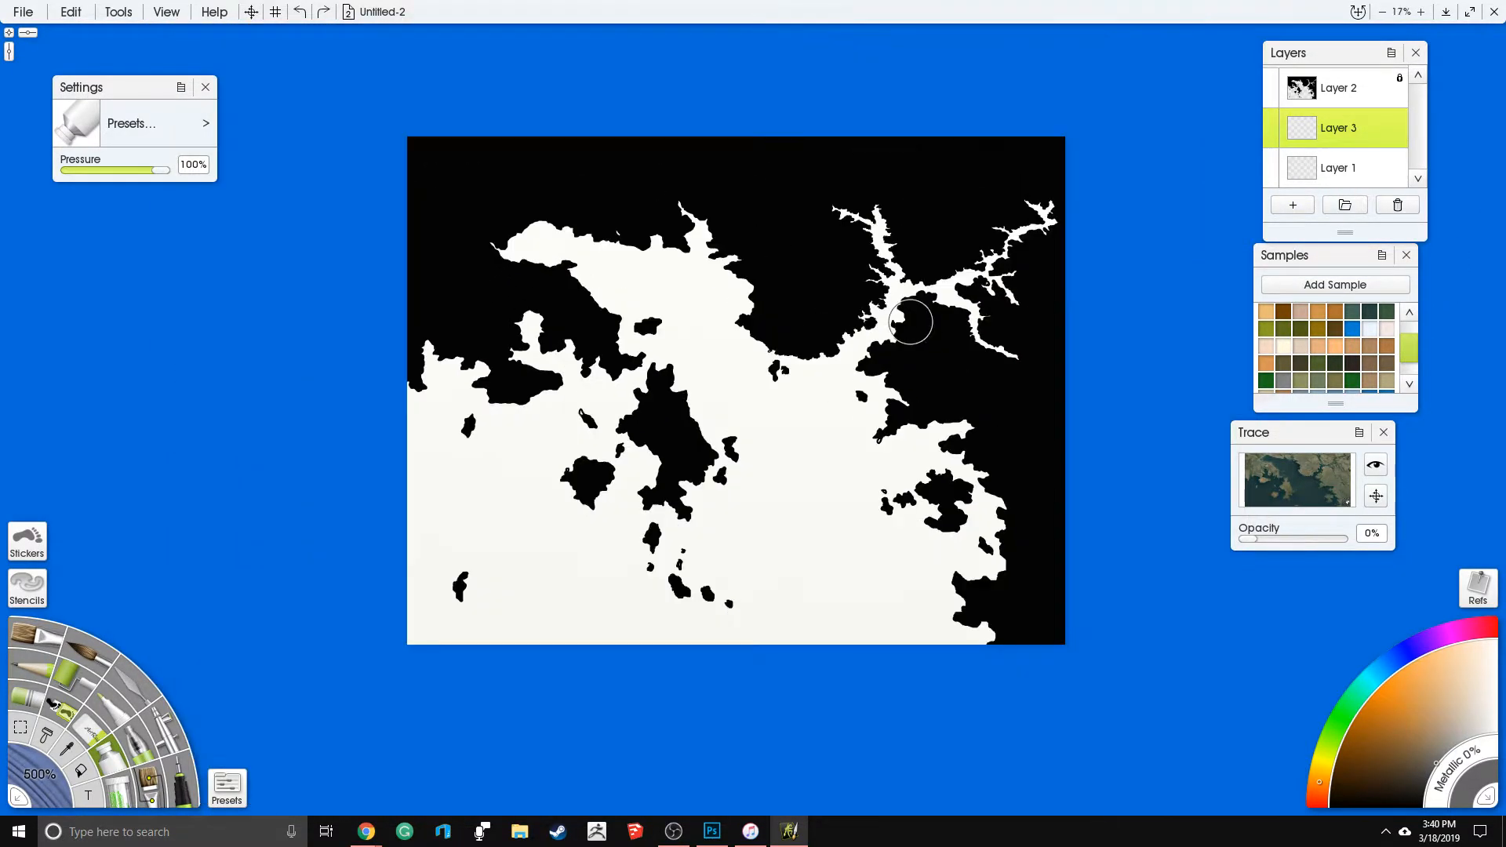
- Select Layer 2 and check the bump blend modes available for it
{"action": "left_click", "coordinate": [1378, 90]}
{"action": "left_click", "coordinate": [118, 12]}
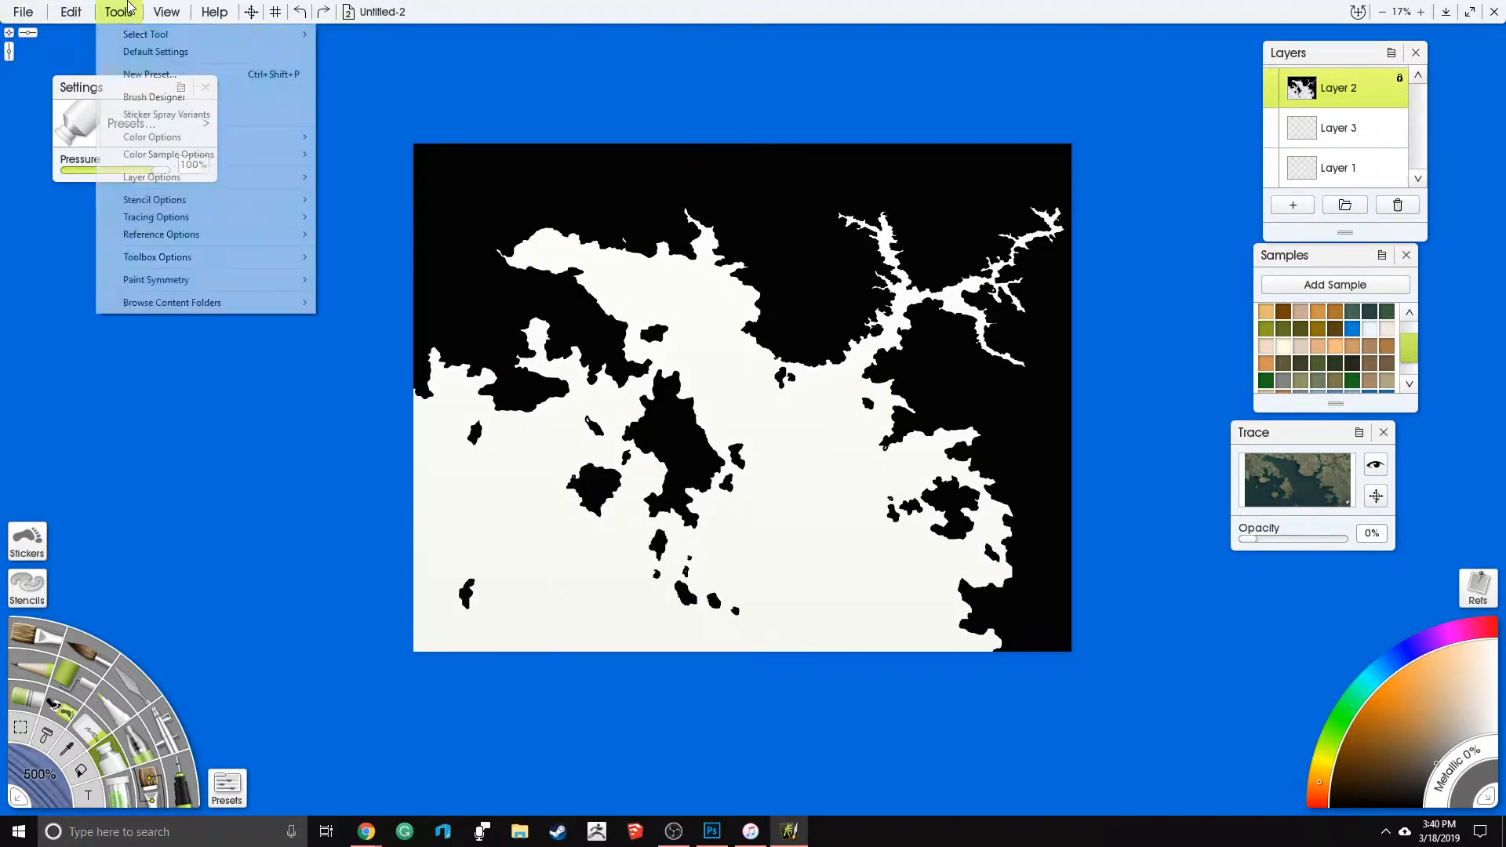
{"action": "mouse_move", "coordinate": [290, 177]}
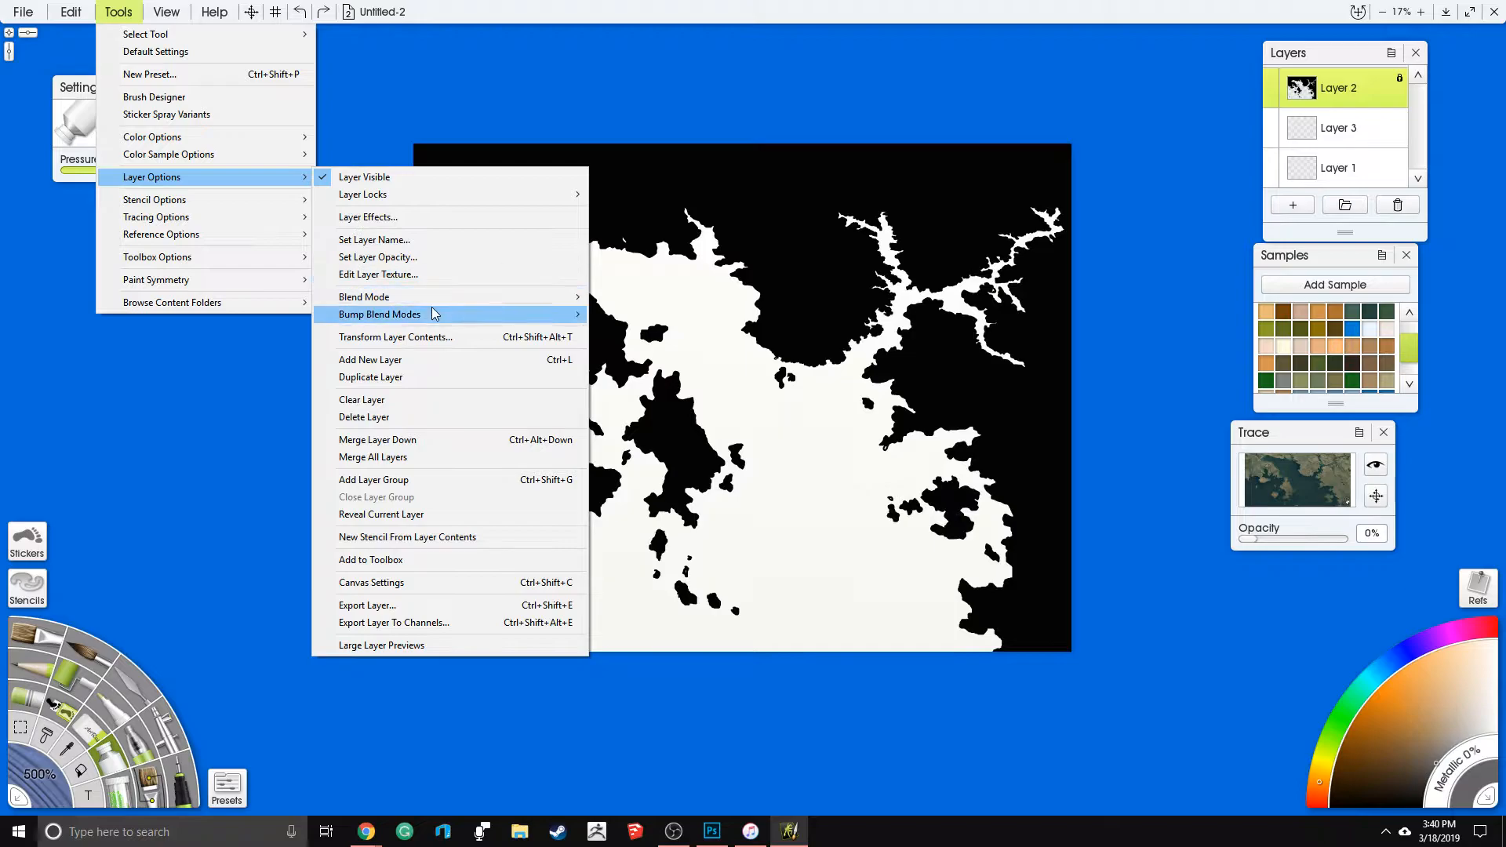
{"action": "mouse_move", "coordinate": [442, 314]}
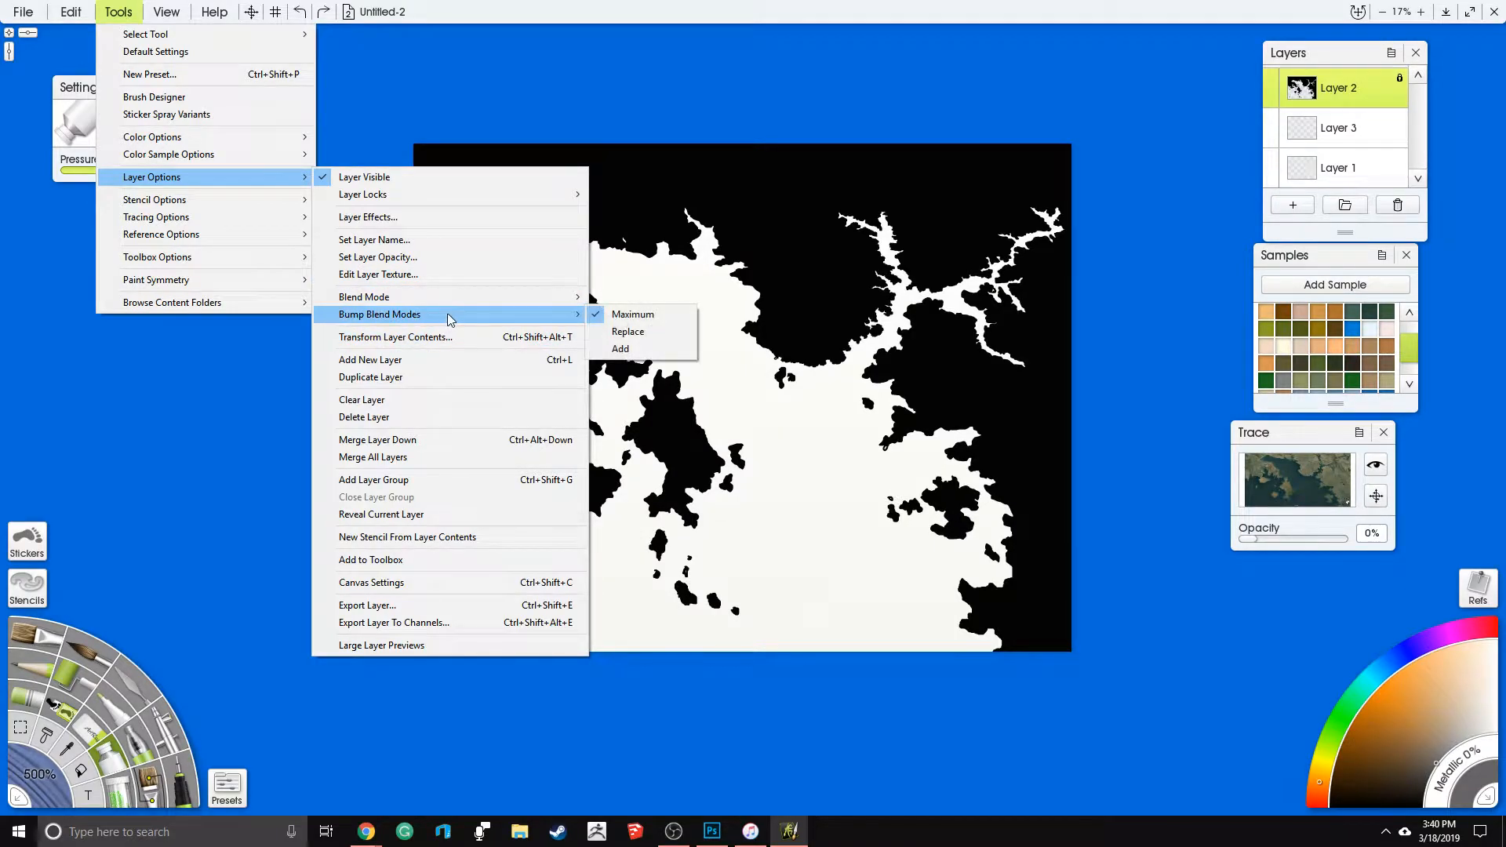
{"action": "left_click", "coordinate": [1154, 226]}
- Cover the black mainland and islands on Layer 2 with gray paint using the paint tube
{"action": "scroll", "coordinate": [957, 191], "scroll_direction": "up", "scroll_amount": 2}
{"action": "left_click_drag", "start_coordinate": [976, 186], "coordinate": [970, 227]}
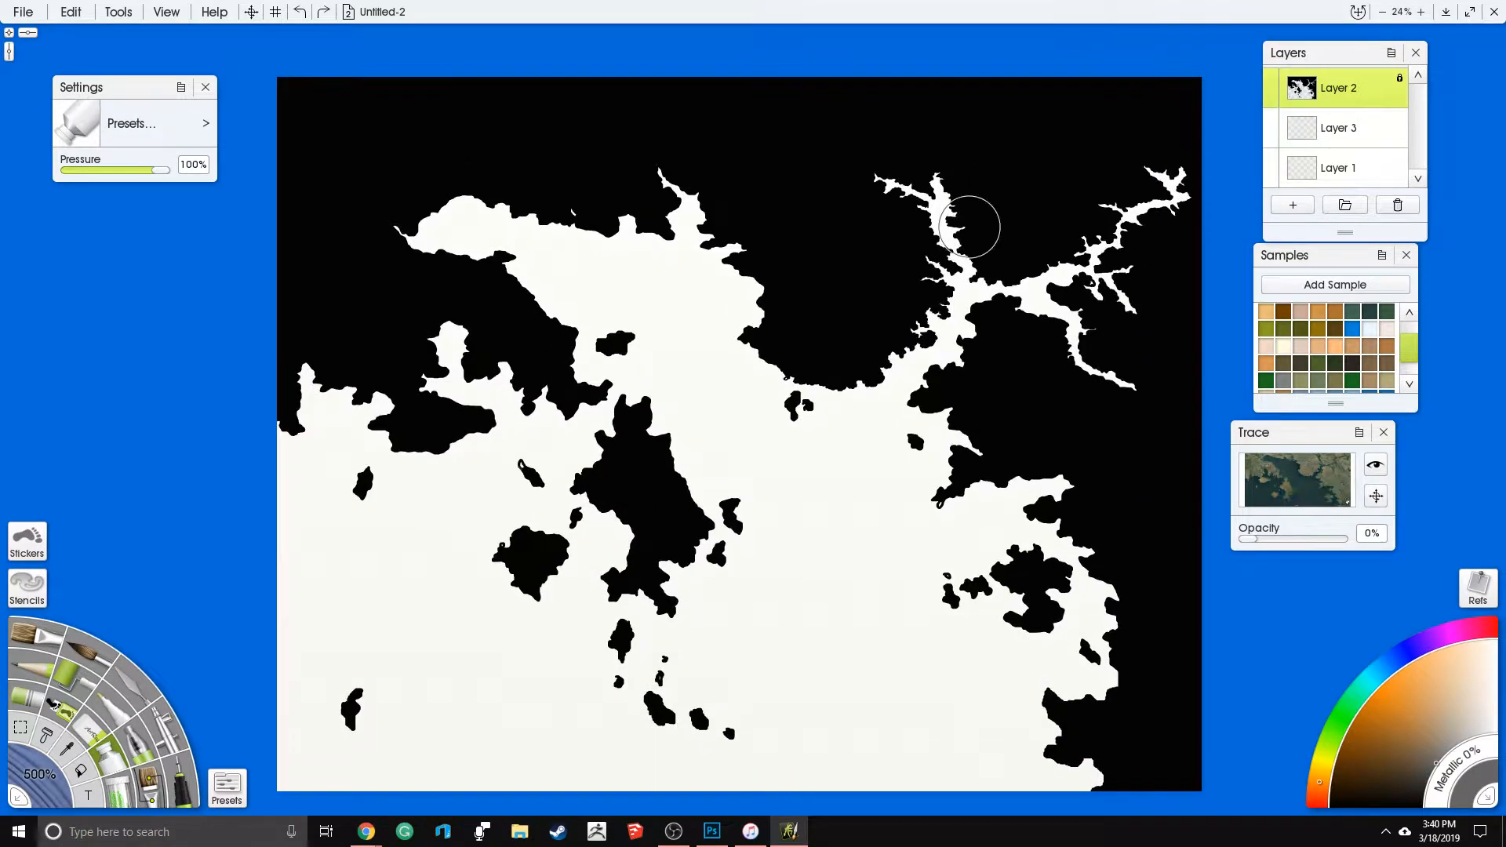
{"action": "mouse_move", "coordinate": [305, 79]}
{"action": "left_mouse_down"}
{"action": "mouse_move", "coordinate": [445, 524]}
{"action": "mouse_move", "coordinate": [695, 433]}
{"action": "left_mouse_up"}
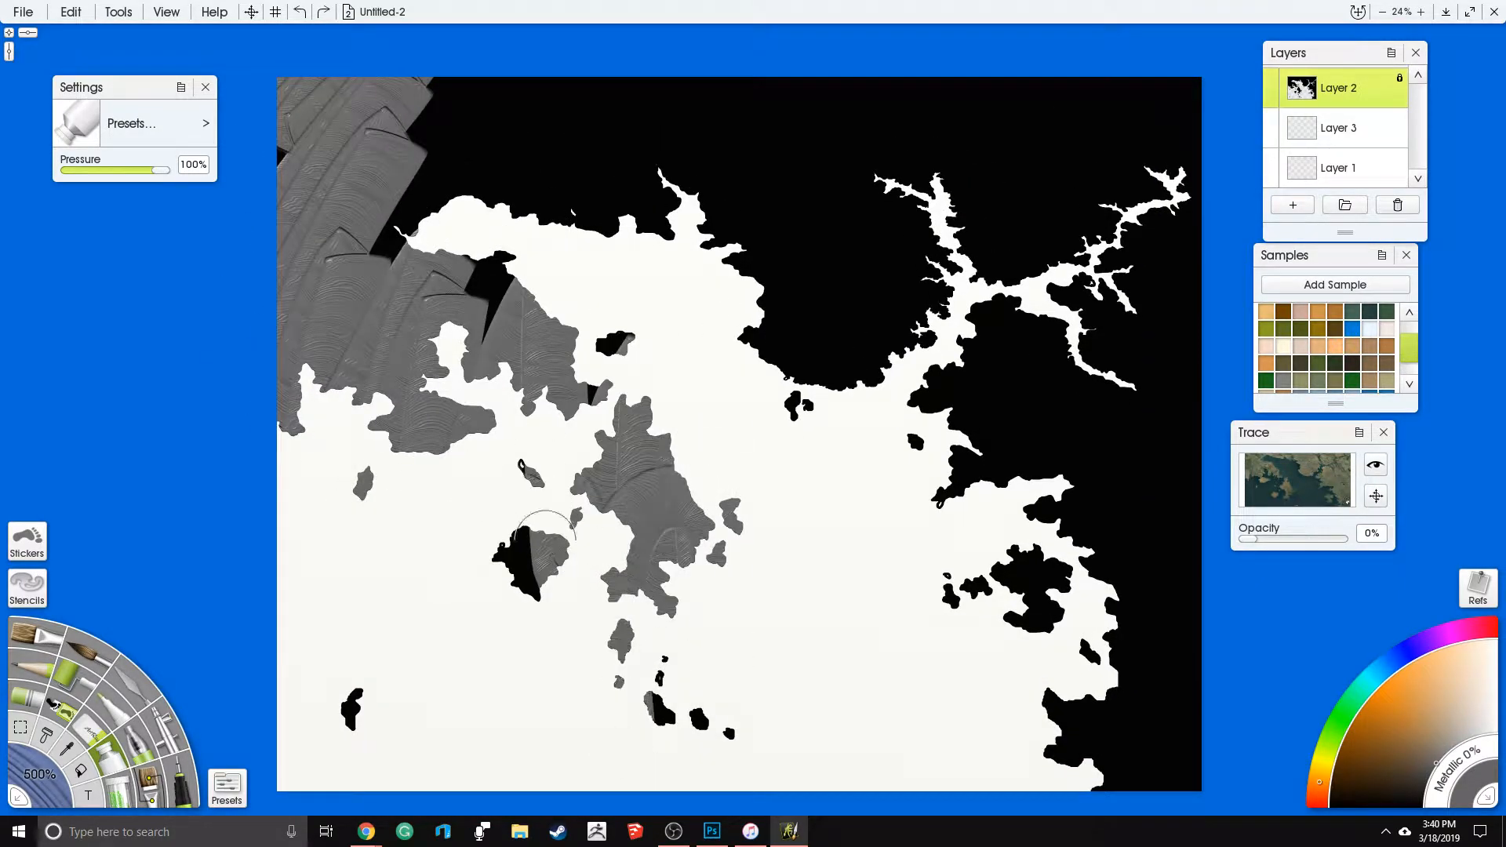
{"action": "mouse_move", "coordinate": [1028, 596]}
{"action": "left_mouse_down"}
{"action": "mouse_move", "coordinate": [1154, 753]}
{"action": "mouse_move", "coordinate": [1177, 410]}
{"action": "mouse_move", "coordinate": [1122, 330]}
{"action": "mouse_move", "coordinate": [965, 369]}
{"action": "mouse_move", "coordinate": [652, 258]}
{"action": "mouse_move", "coordinate": [370, 351]}
{"action": "mouse_move", "coordinate": [533, 102]}
{"action": "mouse_move", "coordinate": [951, 23]}
{"action": "mouse_move", "coordinate": [1120, 54]}
{"action": "mouse_move", "coordinate": [1199, 189]}
{"action": "mouse_move", "coordinate": [1056, 276]}
{"action": "left_mouse_up"}
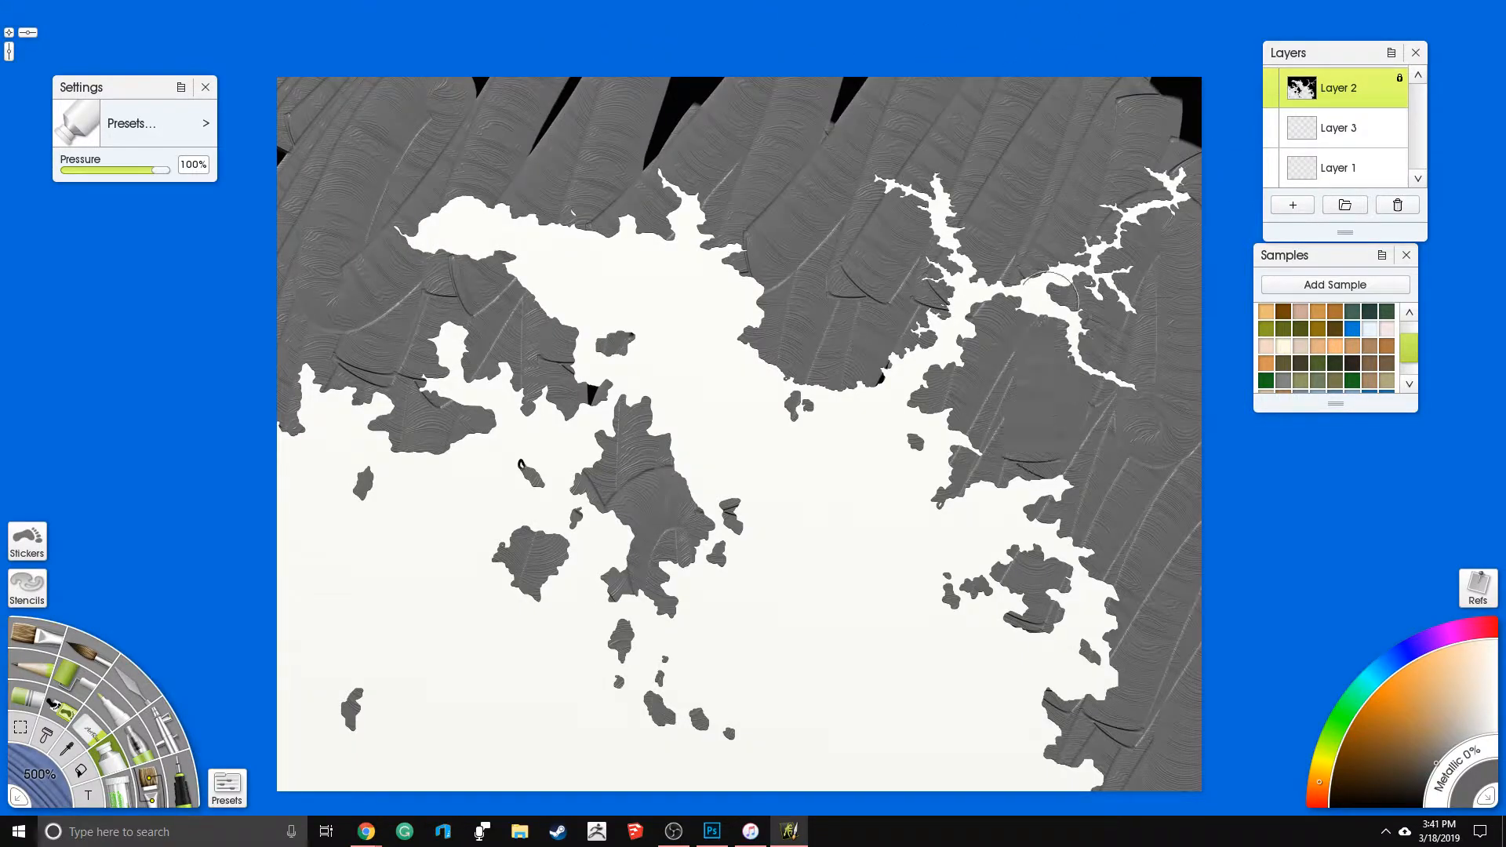
{"action": "mouse_move", "coordinate": [1174, 72]}
{"action": "left_mouse_down"}
{"action": "mouse_move", "coordinate": [816, 110]}
{"action": "mouse_move", "coordinate": [502, 176]}
{"action": "left_mouse_up"}
{"action": "left_click_drag", "start_coordinate": [284, 114], "coordinate": [530, 231]}
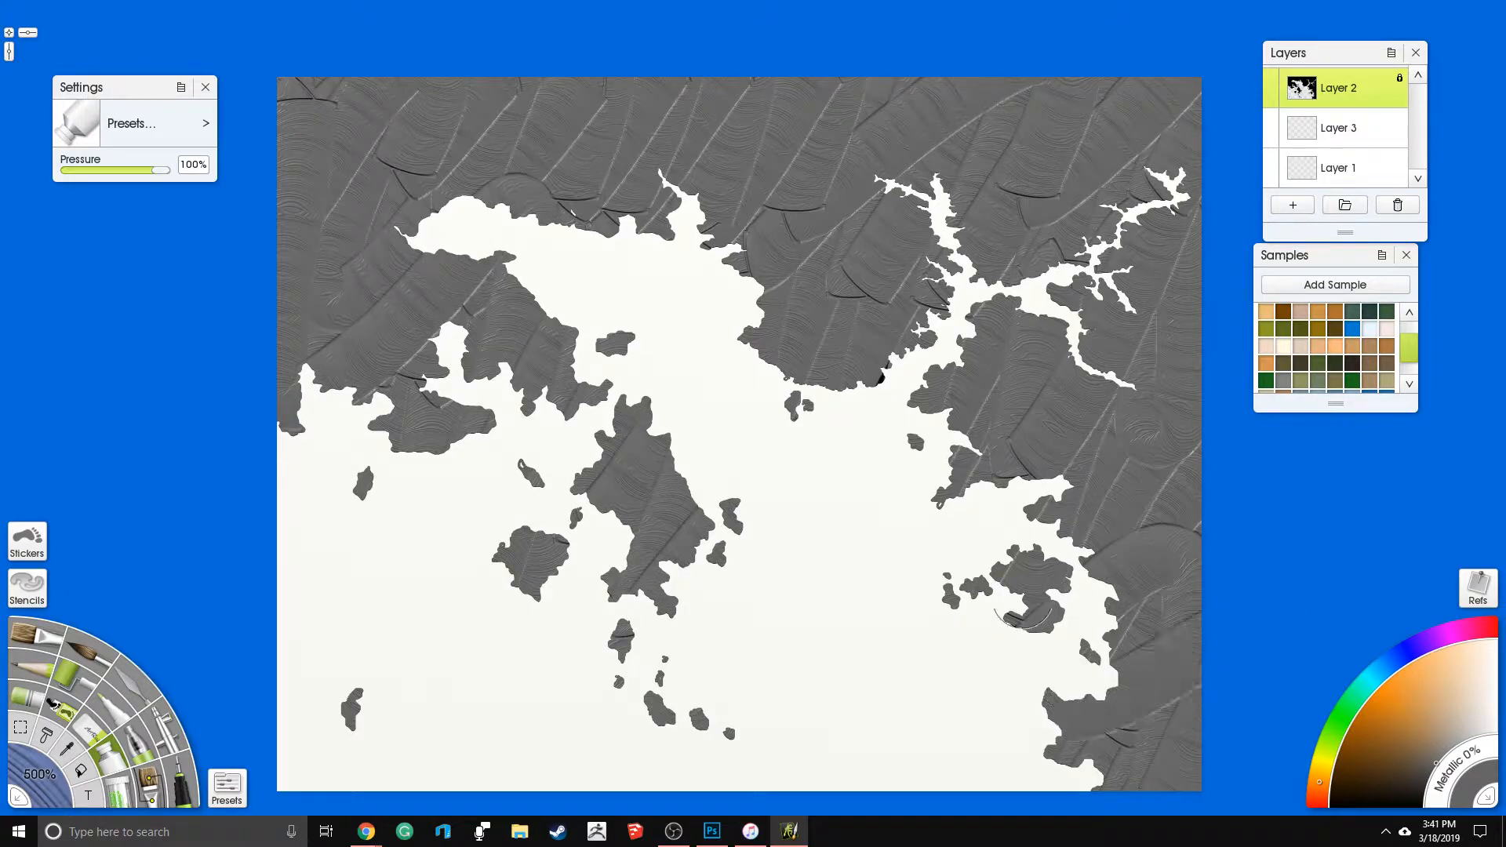
- Choose the glitter tool with the square glitter shape and set the tool size to 250%
{"action": "left_click", "coordinate": [130, 798]}
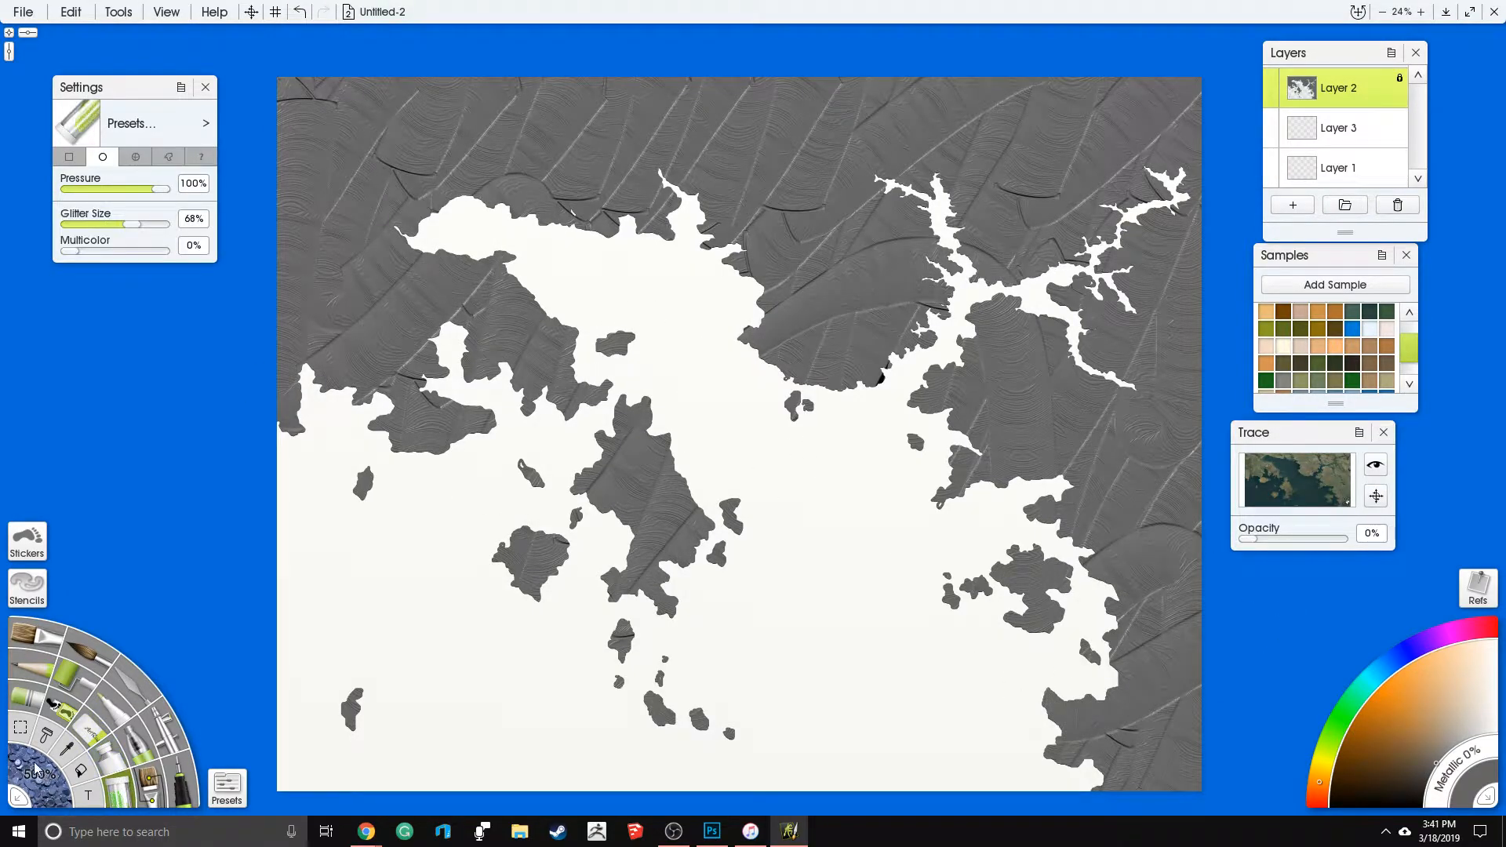
{"action": "left_click", "coordinate": [136, 156]}
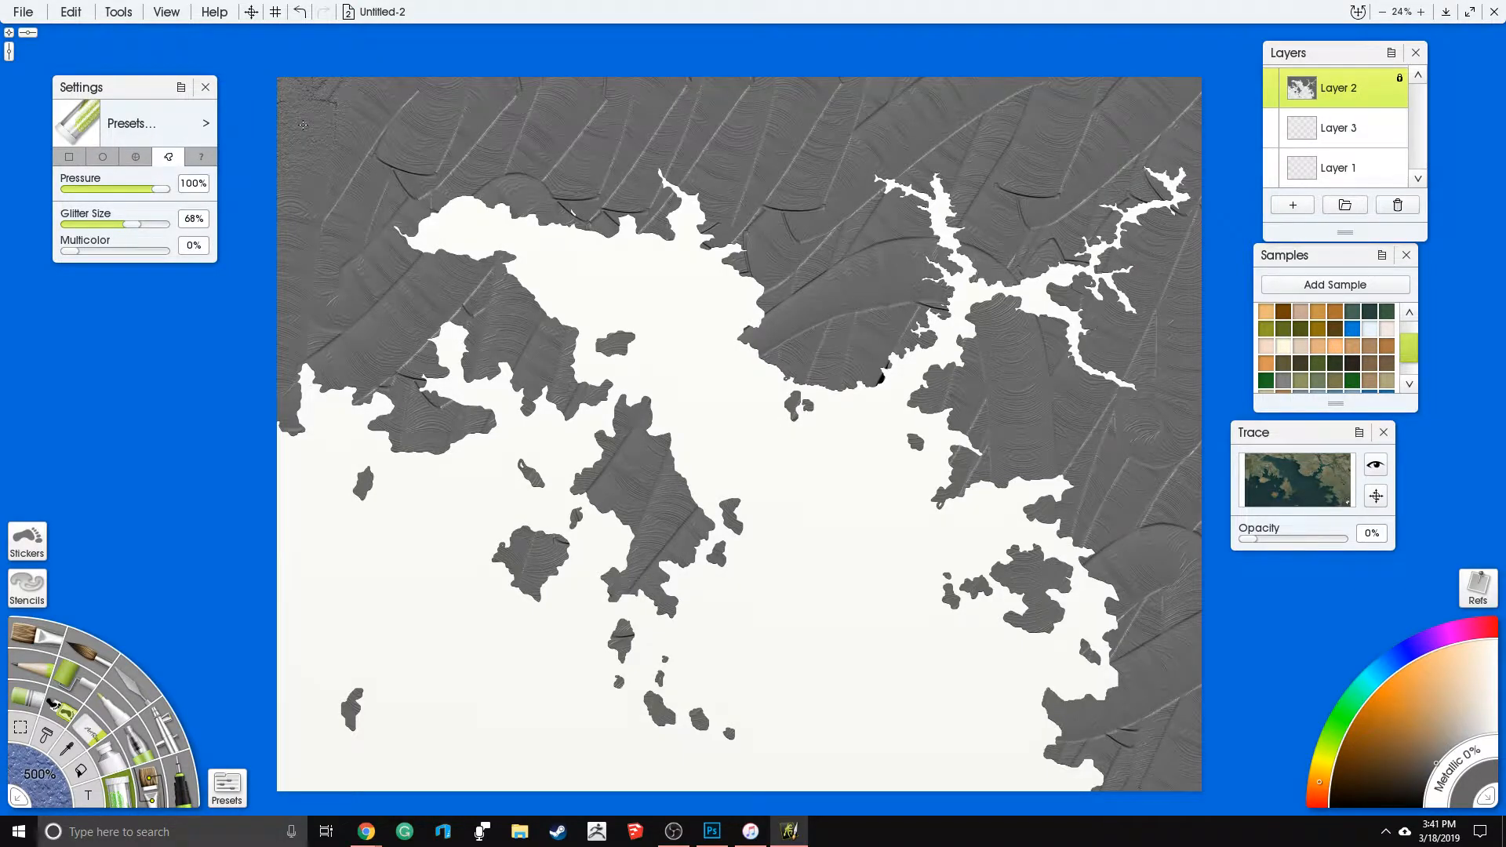
{"action": "left_click", "coordinate": [108, 158]}
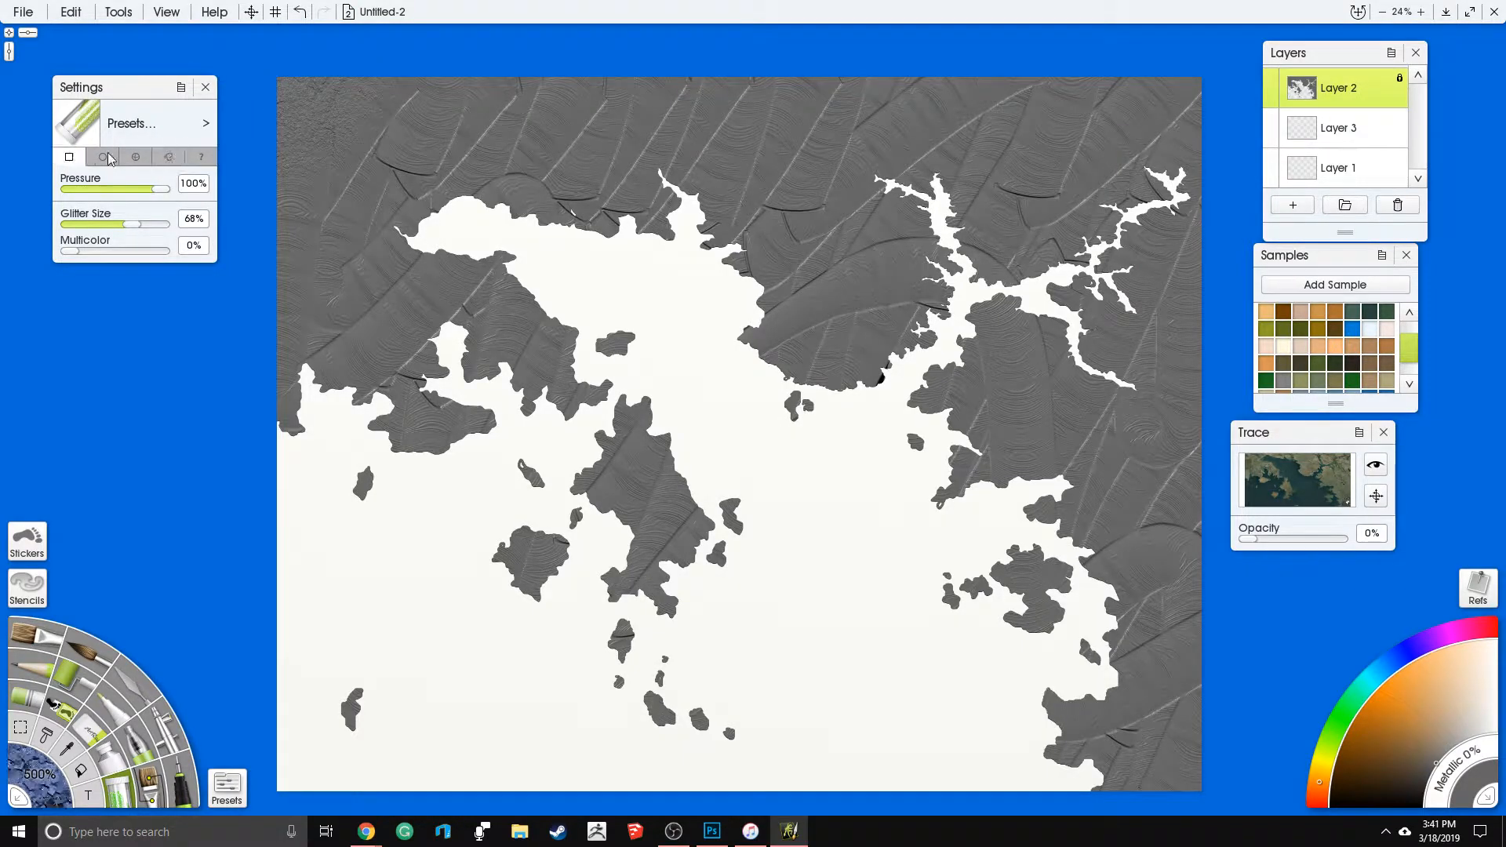
{"action": "left_click", "coordinate": [45, 797]}
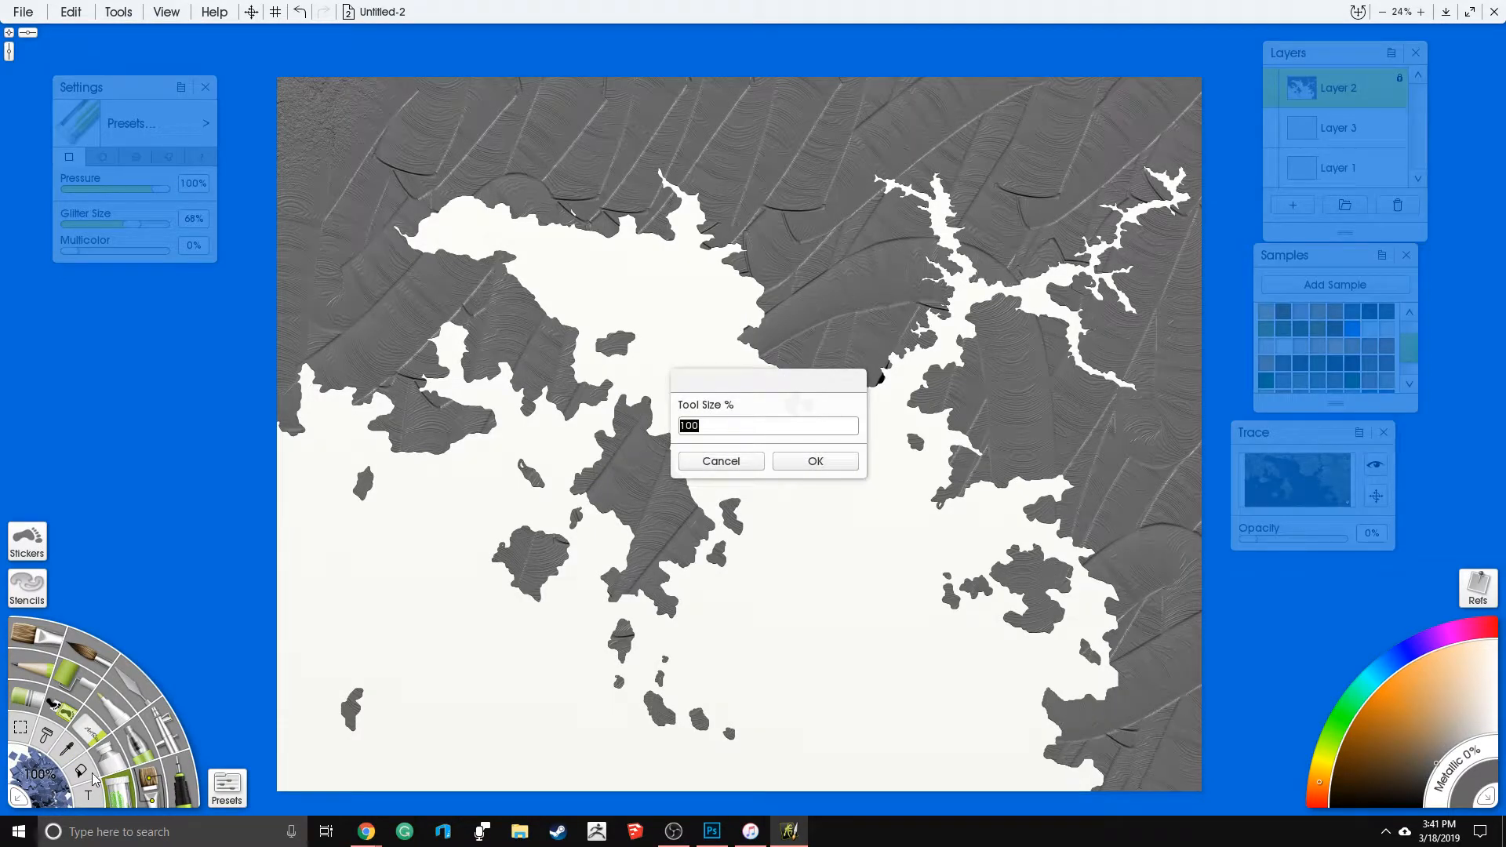
{"action": "key", "text": "Return"}
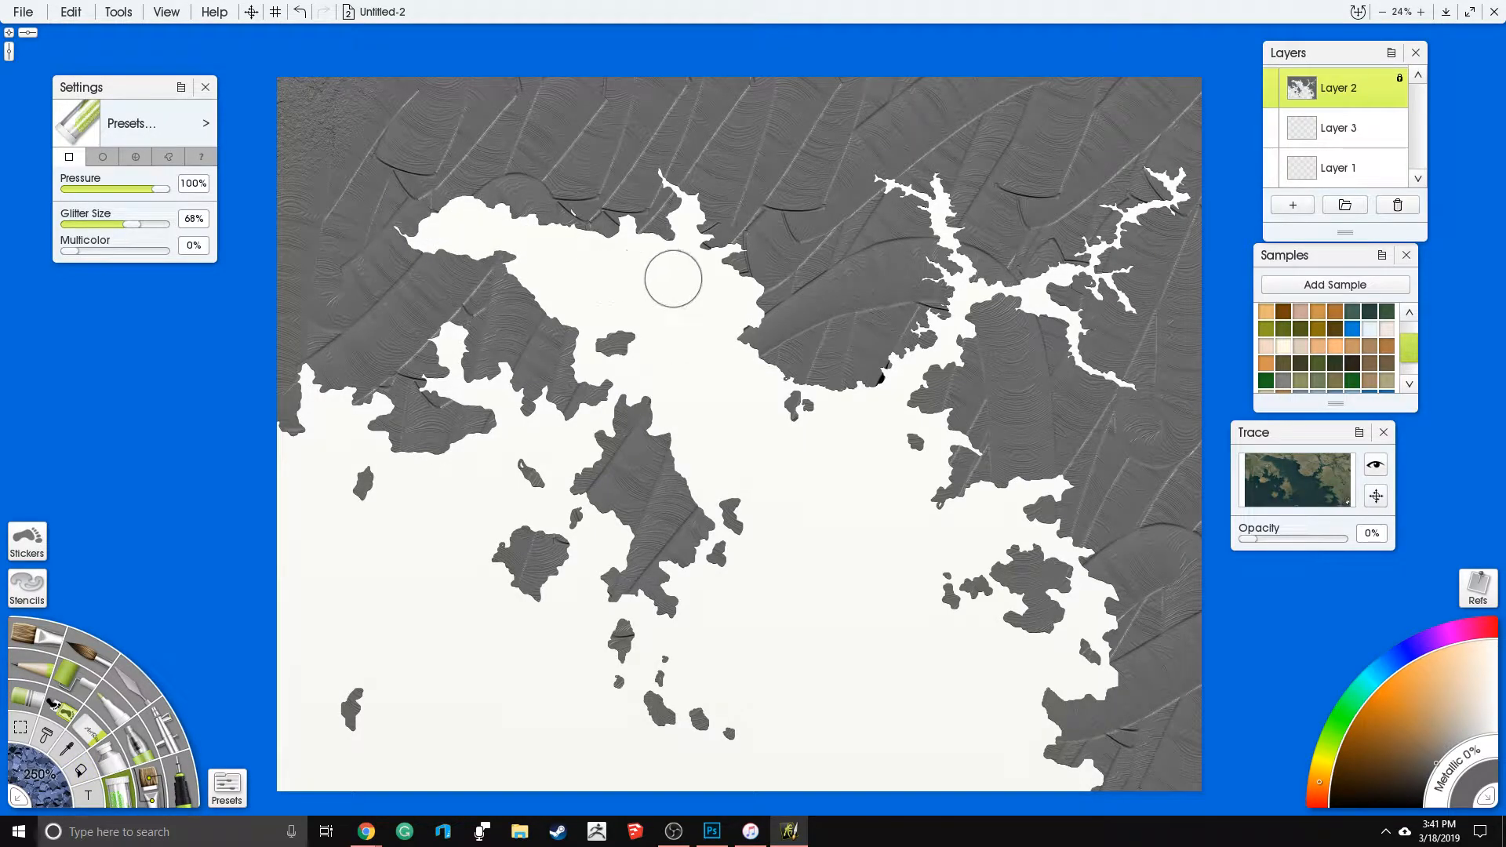
- Spread glitter over the mainland, the central island and most of the smaller islands for a rough, grainy surface
{"action": "scroll", "coordinate": [1027, 322], "scroll_direction": "up", "scroll_amount": 1}
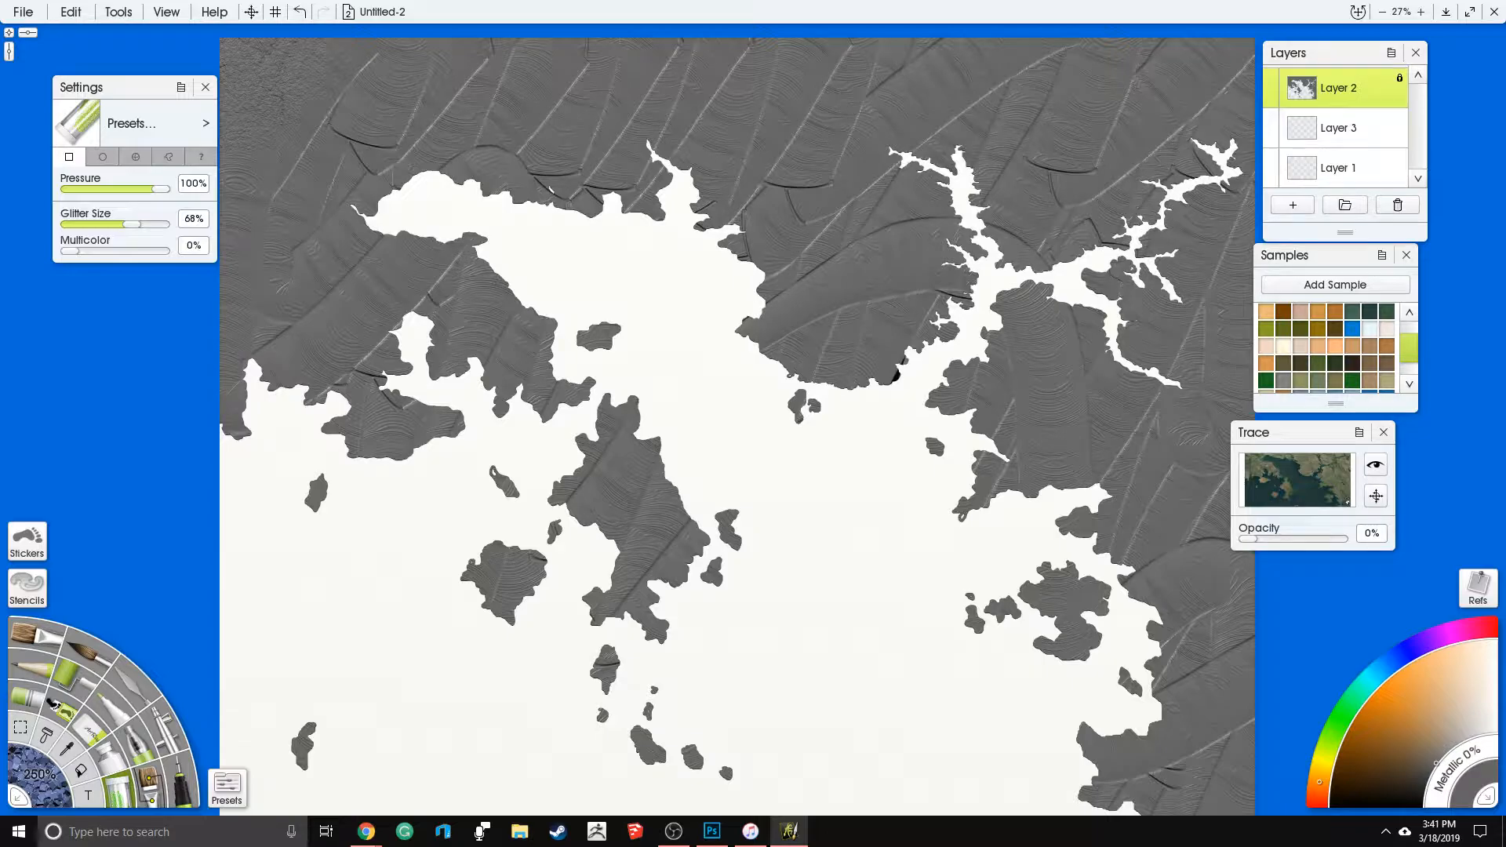
{"action": "mouse_move", "coordinate": [240, 130]}
{"action": "left_mouse_down"}
{"action": "mouse_move", "coordinate": [330, 118]}
{"action": "mouse_move", "coordinate": [274, 259]}
{"action": "mouse_move", "coordinate": [439, 424]}
{"action": "mouse_move", "coordinate": [628, 463]}
{"action": "mouse_move", "coordinate": [604, 675]}
{"action": "left_mouse_up"}
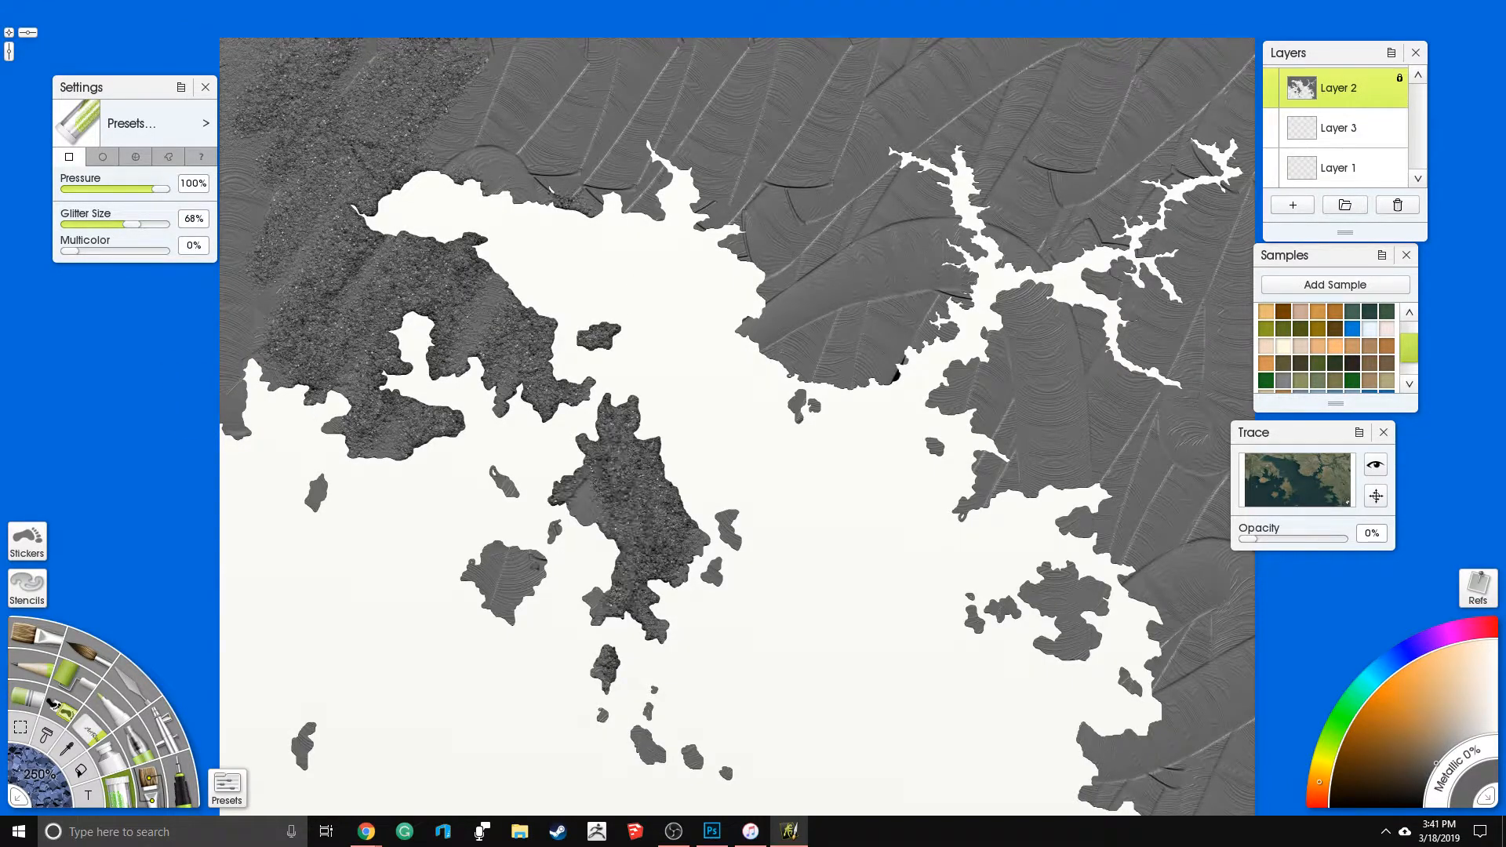
{"action": "mouse_move", "coordinate": [626, 230]}
{"action": "left_mouse_down"}
{"action": "mouse_move", "coordinate": [541, 117]}
{"action": "mouse_move", "coordinate": [424, 125]}
{"action": "mouse_move", "coordinate": [235, 204]}
{"action": "mouse_move", "coordinate": [295, 337]}
{"action": "mouse_move", "coordinate": [471, 314]}
{"action": "mouse_move", "coordinate": [573, 133]}
{"action": "mouse_move", "coordinate": [620, 87]}
{"action": "mouse_move", "coordinate": [753, 141]}
{"action": "mouse_move", "coordinate": [848, 204]}
{"action": "mouse_move", "coordinate": [879, 329]}
{"action": "mouse_move", "coordinate": [1051, 392]}
{"action": "mouse_move", "coordinate": [1161, 486]}
{"action": "mouse_move", "coordinate": [1177, 745]}
{"action": "mouse_move", "coordinate": [1228, 660]}
{"action": "mouse_move", "coordinate": [1035, 596]}
{"action": "mouse_move", "coordinate": [1208, 612]}
{"action": "mouse_move", "coordinate": [1208, 502]}
{"action": "mouse_move", "coordinate": [1144, 309]}
{"action": "mouse_move", "coordinate": [1200, 369]}
{"action": "mouse_move", "coordinate": [1209, 204]}
{"action": "mouse_move", "coordinate": [1177, 78]}
{"action": "mouse_move", "coordinate": [1099, 94]}
{"action": "mouse_move", "coordinate": [973, 235]}
{"action": "mouse_move", "coordinate": [902, 110]}
{"action": "mouse_move", "coordinate": [957, 188]}
{"action": "mouse_move", "coordinate": [1176, 94]}
{"action": "mouse_move", "coordinate": [1213, 184]}
{"action": "mouse_move", "coordinate": [1236, 156]}
{"action": "left_mouse_up"}
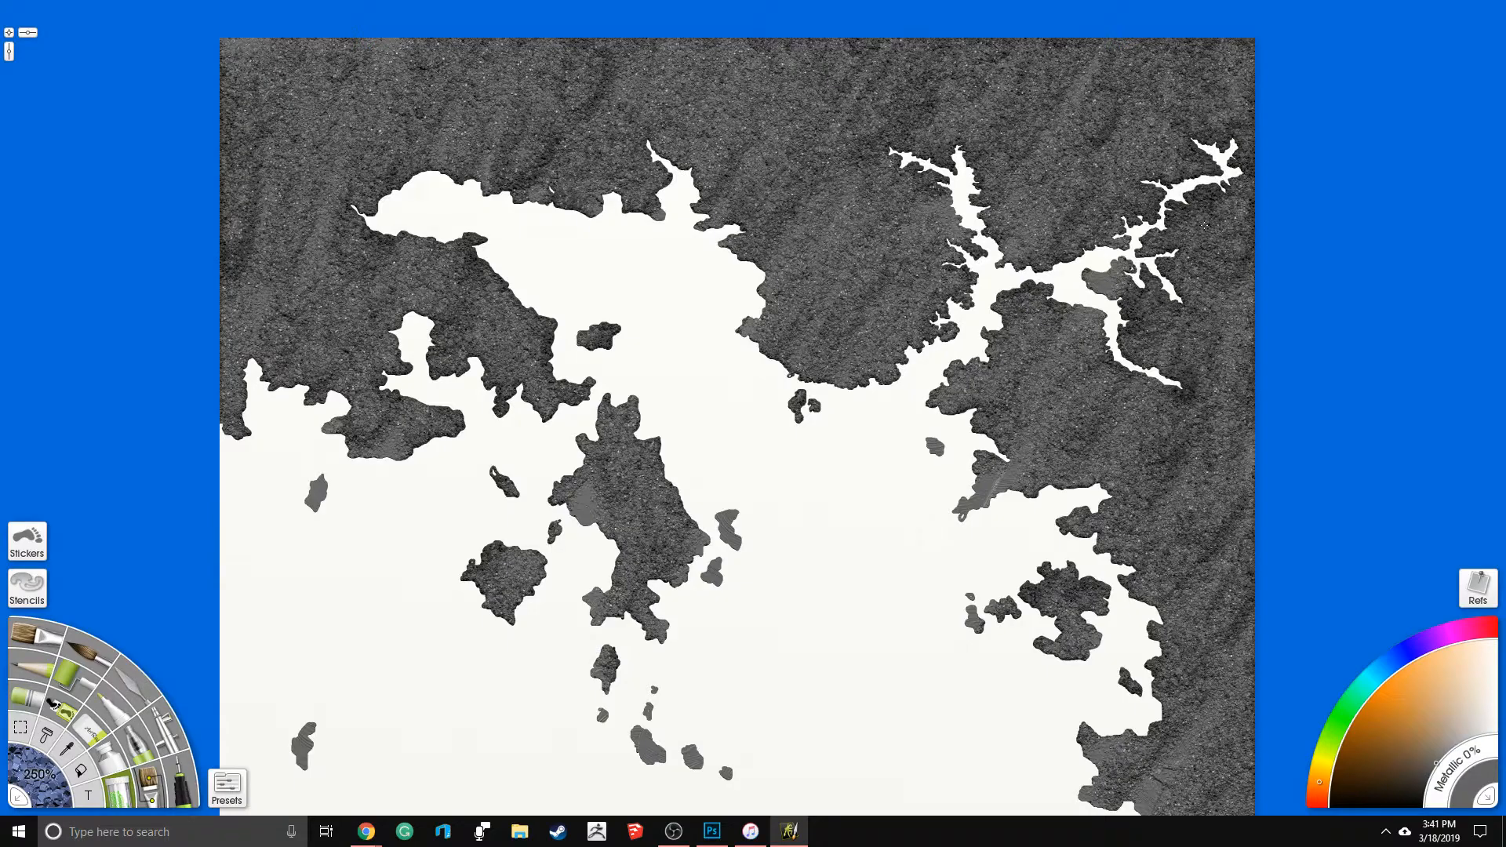
{"action": "left_click_drag", "start_coordinate": [832, 566], "coordinate": [796, 424]}
{"action": "mouse_move", "coordinate": [637, 424]}
{"action": "left_mouse_down"}
{"action": "mouse_move", "coordinate": [734, 496]}
{"action": "mouse_move", "coordinate": [724, 453]}
{"action": "mouse_move", "coordinate": [684, 408]}
{"action": "mouse_move", "coordinate": [773, 475]}
{"action": "left_mouse_up"}
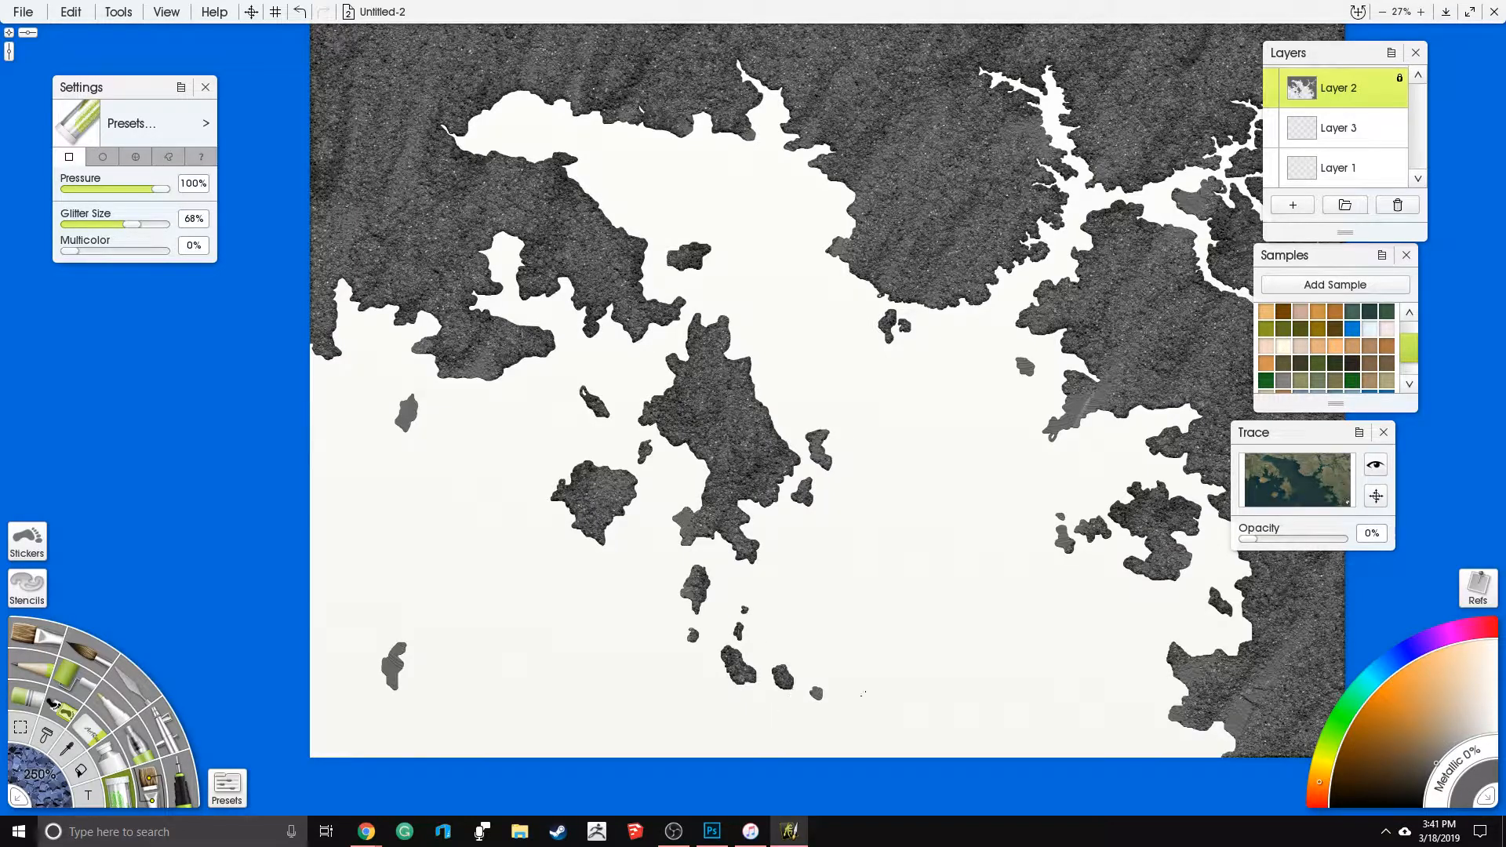
{"action": "mouse_move", "coordinate": [1169, 566]}
{"action": "left_mouse_down"}
{"action": "mouse_move", "coordinate": [1259, 694]}
{"action": "mouse_move", "coordinate": [1303, 597]}
{"action": "mouse_move", "coordinate": [1259, 376]}
{"action": "mouse_move", "coordinate": [1097, 377]}
{"action": "mouse_move", "coordinate": [1129, 314]}
{"action": "mouse_move", "coordinate": [1224, 204]}
{"action": "mouse_move", "coordinate": [1287, 196]}
{"action": "mouse_move", "coordinate": [1314, 336]}
{"action": "left_mouse_up"}
{"action": "mouse_move", "coordinate": [773, 343]}
{"action": "left_mouse_down"}
{"action": "mouse_move", "coordinate": [742, 539]}
{"action": "mouse_move", "coordinate": [881, 432]}
{"action": "mouse_move", "coordinate": [973, 470]}
{"action": "mouse_move", "coordinate": [1193, 204]}
{"action": "mouse_move", "coordinate": [1287, 259]}
{"action": "mouse_move", "coordinate": [1138, 180]}
{"action": "mouse_move", "coordinate": [1059, 228]}
{"action": "mouse_move", "coordinate": [707, 235]}
{"action": "mouse_move", "coordinate": [628, 259]}
{"action": "mouse_move", "coordinate": [577, 355]}
{"action": "mouse_move", "coordinate": [447, 424]}
{"action": "mouse_move", "coordinate": [447, 533]}
{"action": "mouse_move", "coordinate": [330, 455]}
{"action": "mouse_move", "coordinate": [387, 372]}
{"action": "mouse_move", "coordinate": [659, 456]}
{"action": "mouse_move", "coordinate": [738, 667]}
{"action": "mouse_move", "coordinate": [565, 698]}
{"action": "left_mouse_up"}
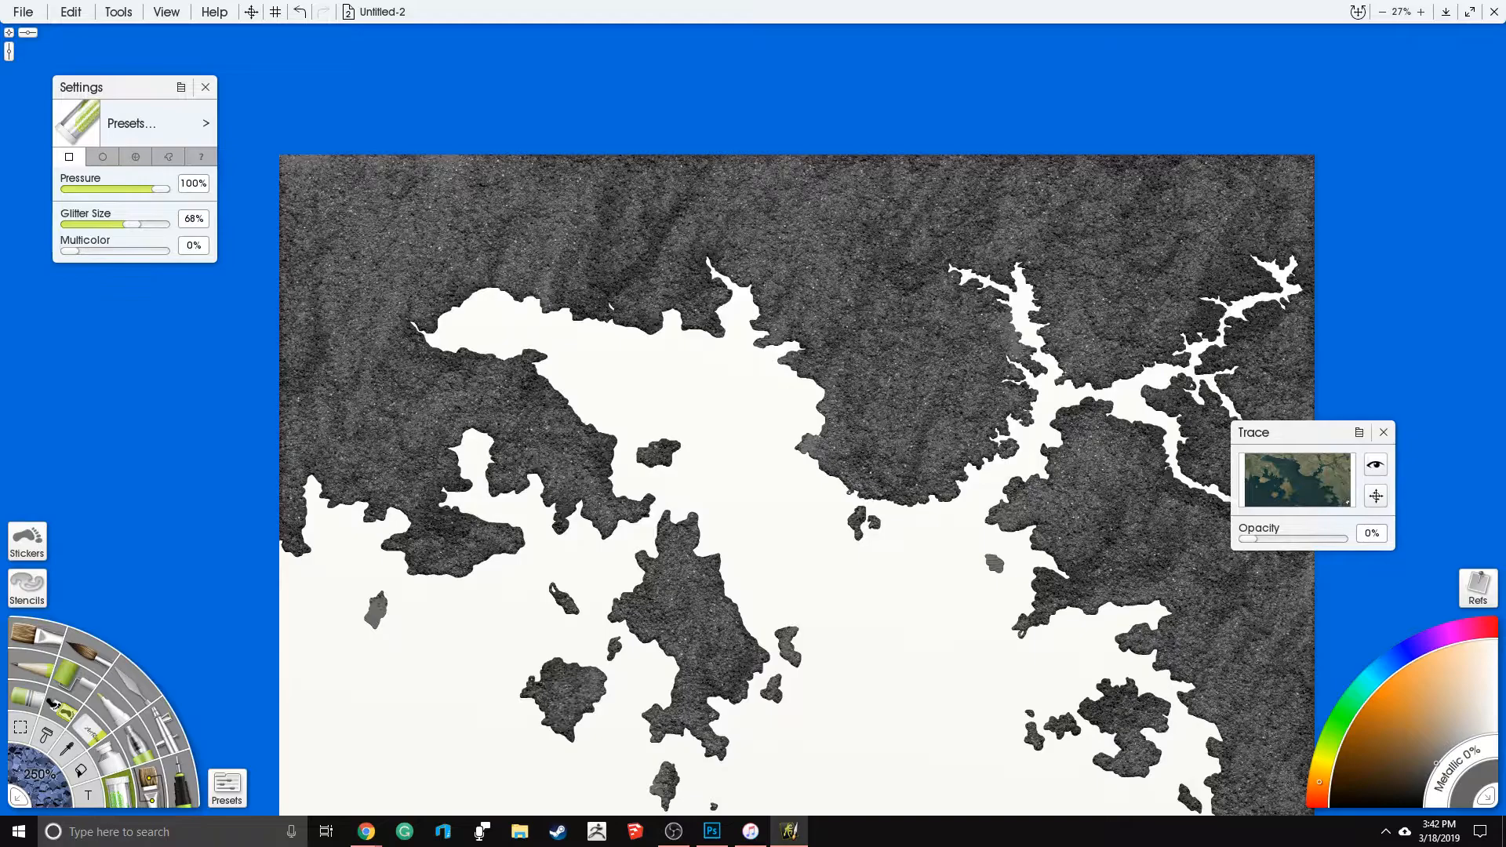
{"action": "left_click_drag", "start_coordinate": [154, 629], "coordinate": [191, 545]}
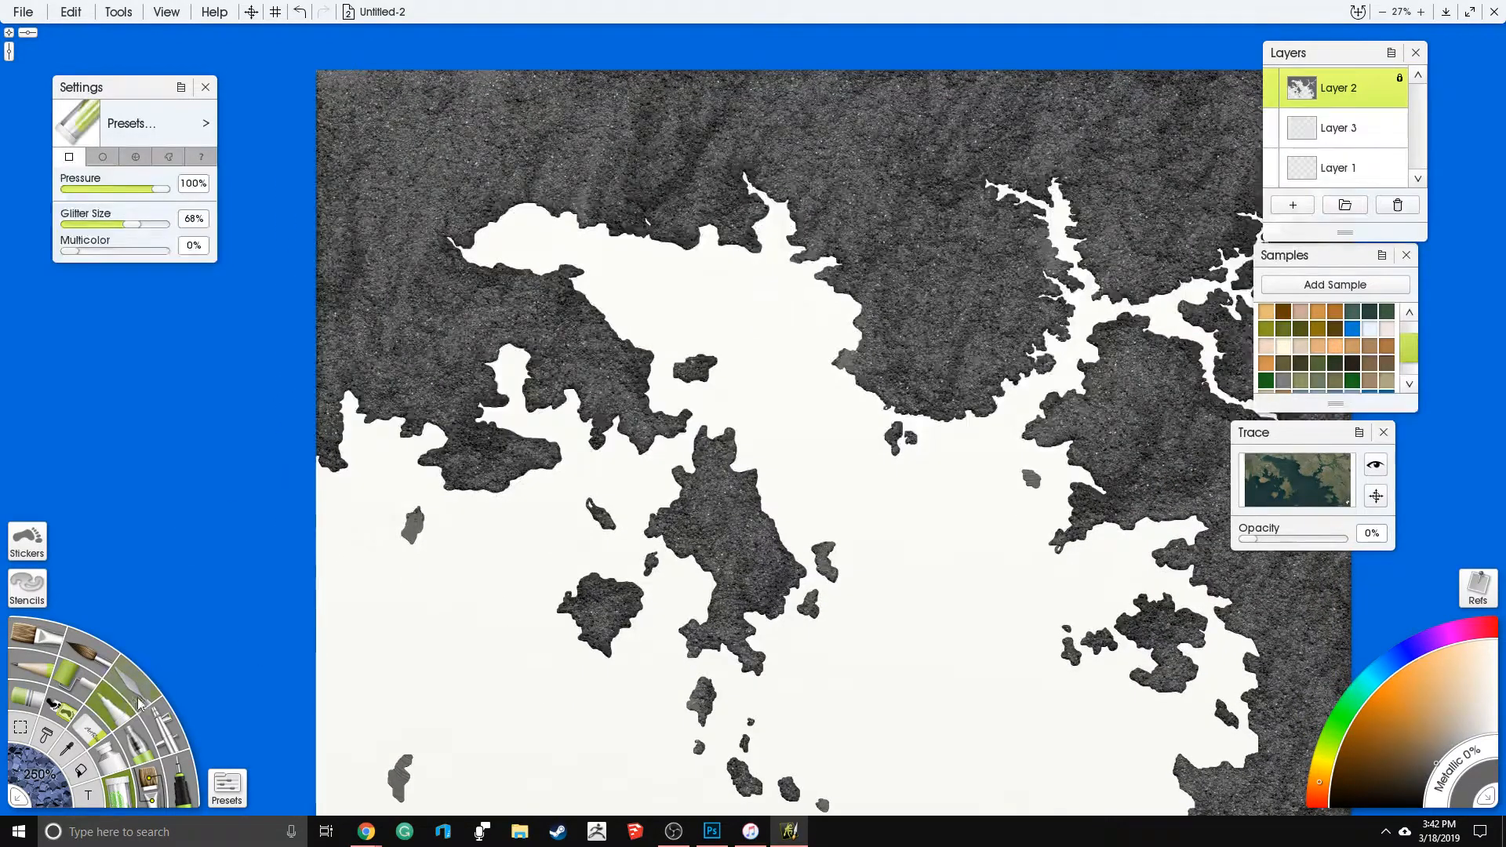
- Choose the palette knife with the Harsh Chaos preset and set the tool size to 250%
{"action": "left_click", "coordinate": [133, 690]}
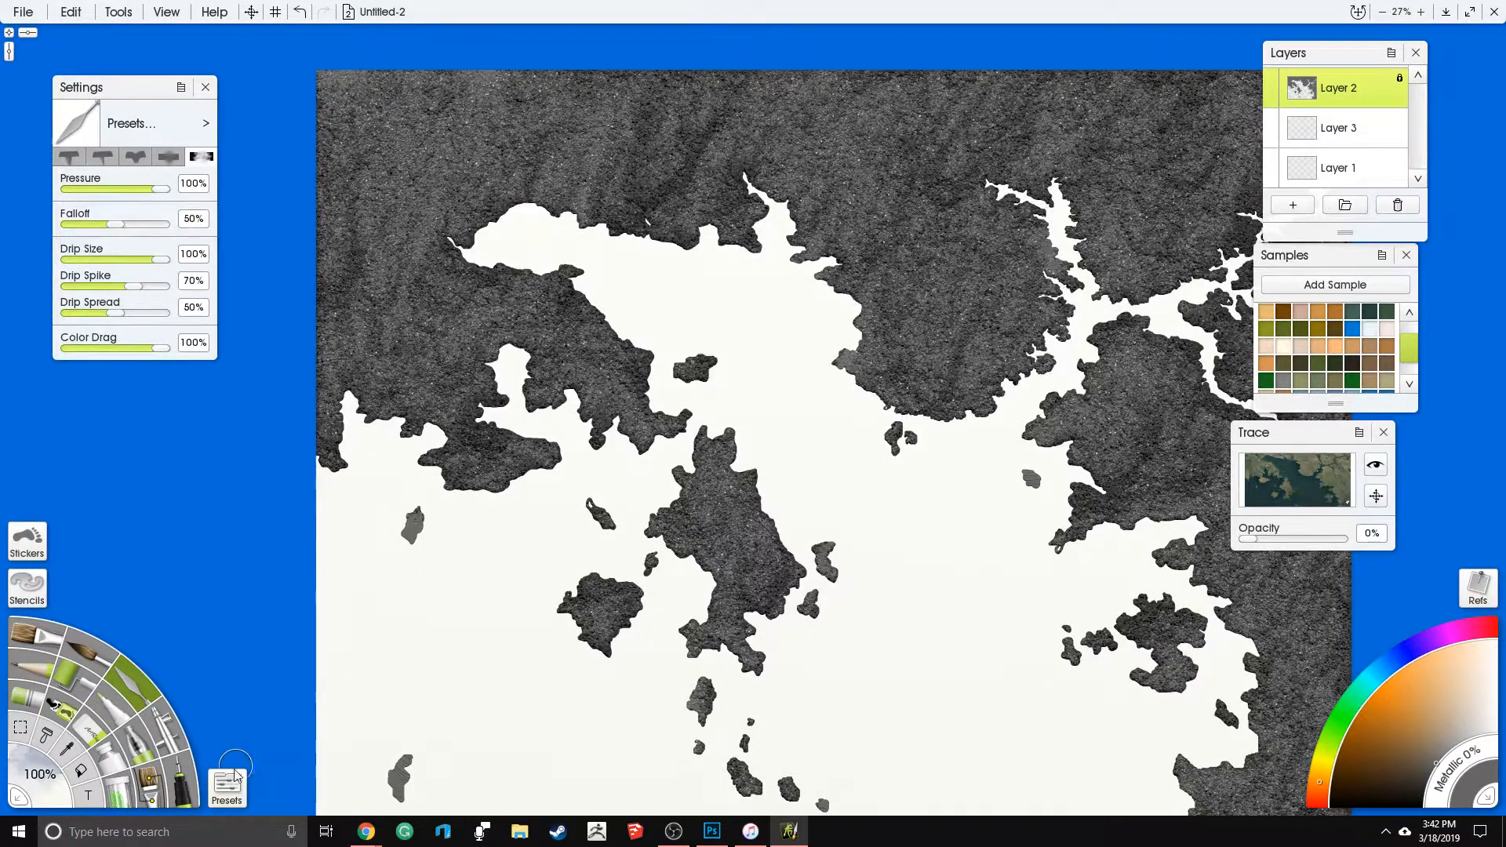
{"action": "left_click", "coordinate": [229, 789]}
{"action": "left_click_drag", "start_coordinate": [356, 427], "coordinate": [357, 472]}
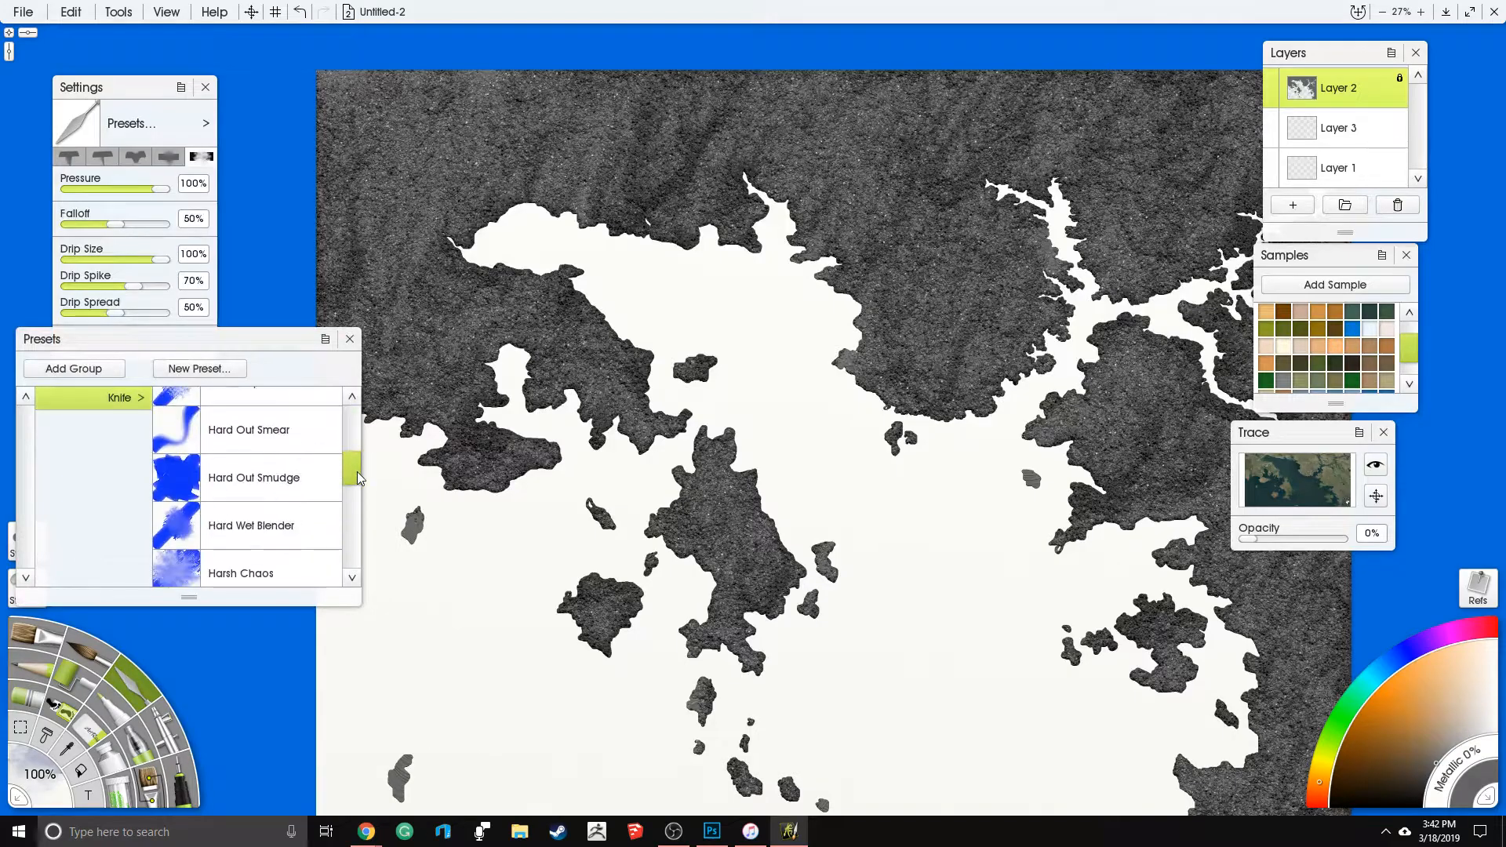
{"action": "left_click", "coordinate": [285, 582]}
{"action": "left_click", "coordinate": [36, 777]}
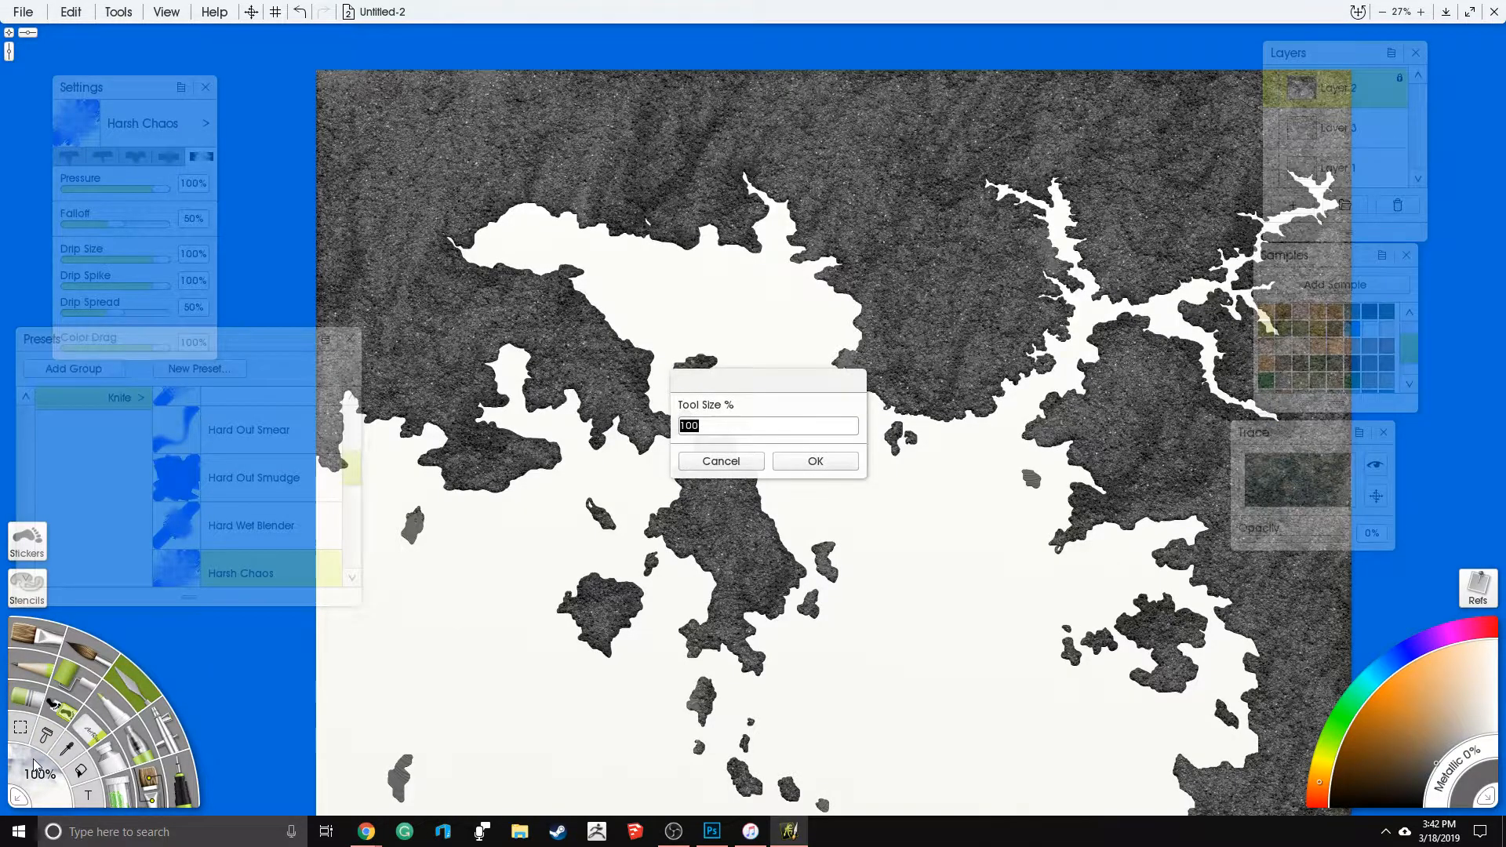
{"action": "key", "text": "Return"}
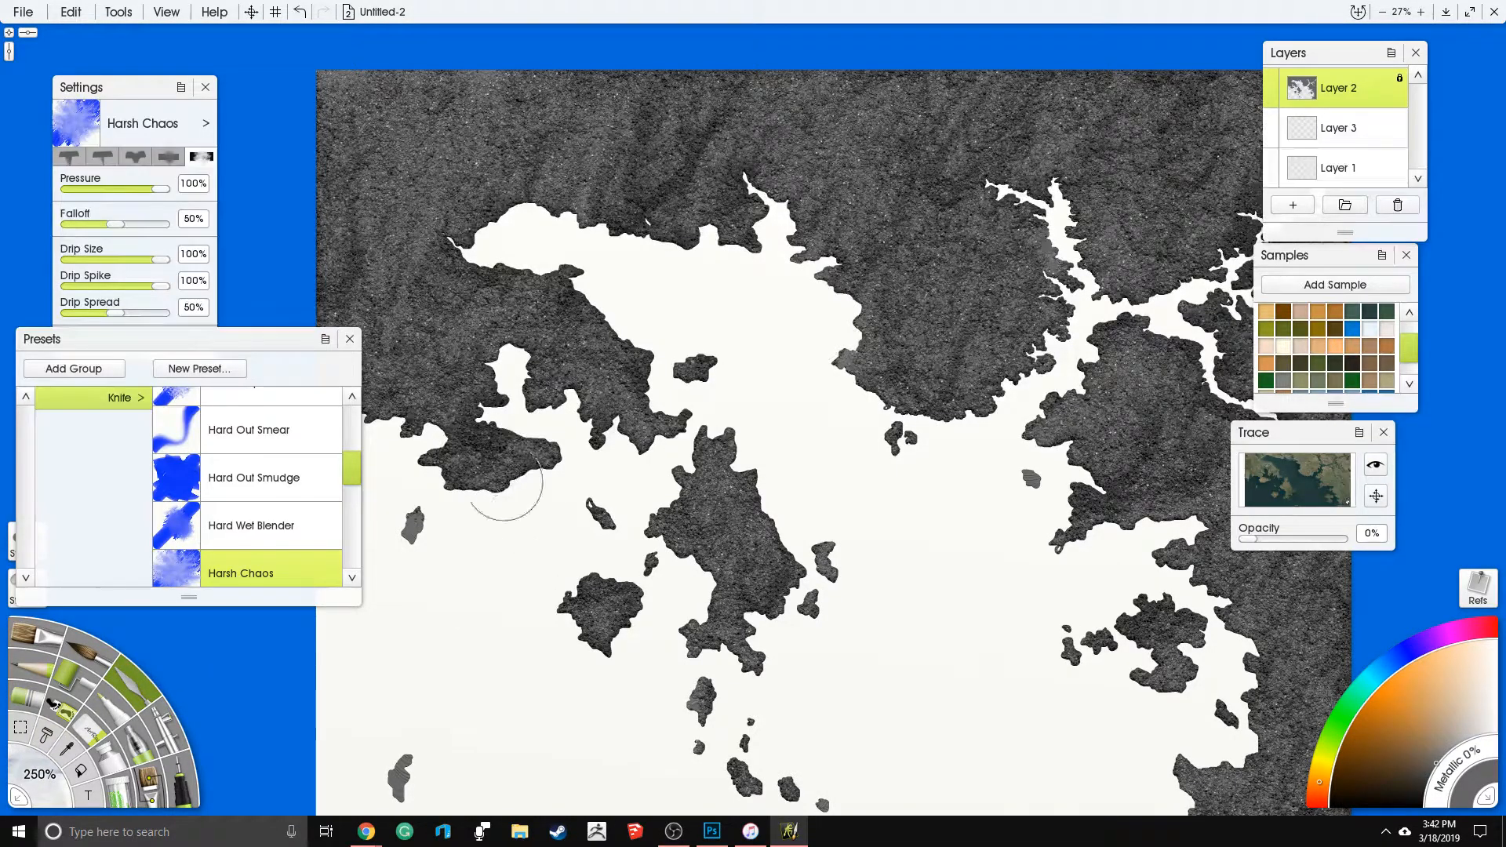
- Smear the glitter across the northern and eastern mainland and the central island into rugged terrain with the knife
{"action": "mouse_move", "coordinate": [667, 145]}
{"action": "left_mouse_down"}
{"action": "mouse_move", "coordinate": [372, 145]}
{"action": "mouse_move", "coordinate": [337, 102]}
{"action": "mouse_move", "coordinate": [376, 369]}
{"action": "mouse_move", "coordinate": [345, 314]}
{"action": "mouse_move", "coordinate": [400, 326]}
{"action": "mouse_move", "coordinate": [494, 459]}
{"action": "mouse_move", "coordinate": [471, 261]}
{"action": "mouse_move", "coordinate": [541, 345]}
{"action": "mouse_move", "coordinate": [628, 377]}
{"action": "left_mouse_up"}
{"action": "mouse_move", "coordinate": [770, 506]}
{"action": "left_mouse_down"}
{"action": "mouse_move", "coordinate": [714, 640]}
{"action": "mouse_move", "coordinate": [619, 560]}
{"action": "left_mouse_up"}
{"action": "mouse_move", "coordinate": [792, 227]}
{"action": "left_mouse_down"}
{"action": "mouse_move", "coordinate": [667, 94]}
{"action": "mouse_move", "coordinate": [722, 223]}
{"action": "mouse_move", "coordinate": [644, 122]}
{"action": "mouse_move", "coordinate": [579, 194]}
{"action": "mouse_move", "coordinate": [754, 203]}
{"action": "mouse_move", "coordinate": [695, 98]}
{"action": "mouse_move", "coordinate": [620, 83]}
{"action": "mouse_move", "coordinate": [666, 159]}
{"action": "mouse_move", "coordinate": [614, 142]}
{"action": "mouse_move", "coordinate": [628, 125]}
{"action": "mouse_move", "coordinate": [833, 102]}
{"action": "mouse_move", "coordinate": [890, 133]}
{"action": "mouse_move", "coordinate": [918, 262]}
{"action": "mouse_move", "coordinate": [973, 330]}
{"action": "mouse_move", "coordinate": [1029, 306]}
{"action": "mouse_move", "coordinate": [1071, 259]}
{"action": "left_mouse_up"}
{"action": "left_click_drag", "start_coordinate": [924, 345], "coordinate": [646, 443]}
{"action": "mouse_move", "coordinate": [738, 239]}
{"action": "left_mouse_down"}
{"action": "mouse_move", "coordinate": [691, 188]}
{"action": "mouse_move", "coordinate": [832, 259]}
{"action": "mouse_move", "coordinate": [879, 346]}
{"action": "mouse_move", "coordinate": [933, 341]}
{"action": "mouse_move", "coordinate": [888, 177]}
{"action": "left_mouse_up"}
{"action": "mouse_move", "coordinate": [1041, 186]}
{"action": "left_mouse_down"}
{"action": "mouse_move", "coordinate": [1002, 310]}
{"action": "mouse_move", "coordinate": [1040, 513]}
{"action": "mouse_move", "coordinate": [863, 565]}
{"action": "mouse_move", "coordinate": [801, 533]}
{"action": "mouse_move", "coordinate": [863, 439]}
{"action": "mouse_move", "coordinate": [981, 424]}
{"action": "mouse_move", "coordinate": [787, 614]}
{"action": "mouse_move", "coordinate": [724, 393]}
{"action": "left_mouse_up"}
{"action": "mouse_move", "coordinate": [875, 396]}
{"action": "left_mouse_down"}
{"action": "mouse_move", "coordinate": [969, 514]}
{"action": "mouse_move", "coordinate": [945, 745]}
{"action": "mouse_move", "coordinate": [863, 754]}
{"action": "mouse_move", "coordinate": [973, 729]}
{"action": "mouse_move", "coordinate": [793, 549]}
{"action": "left_mouse_up"}
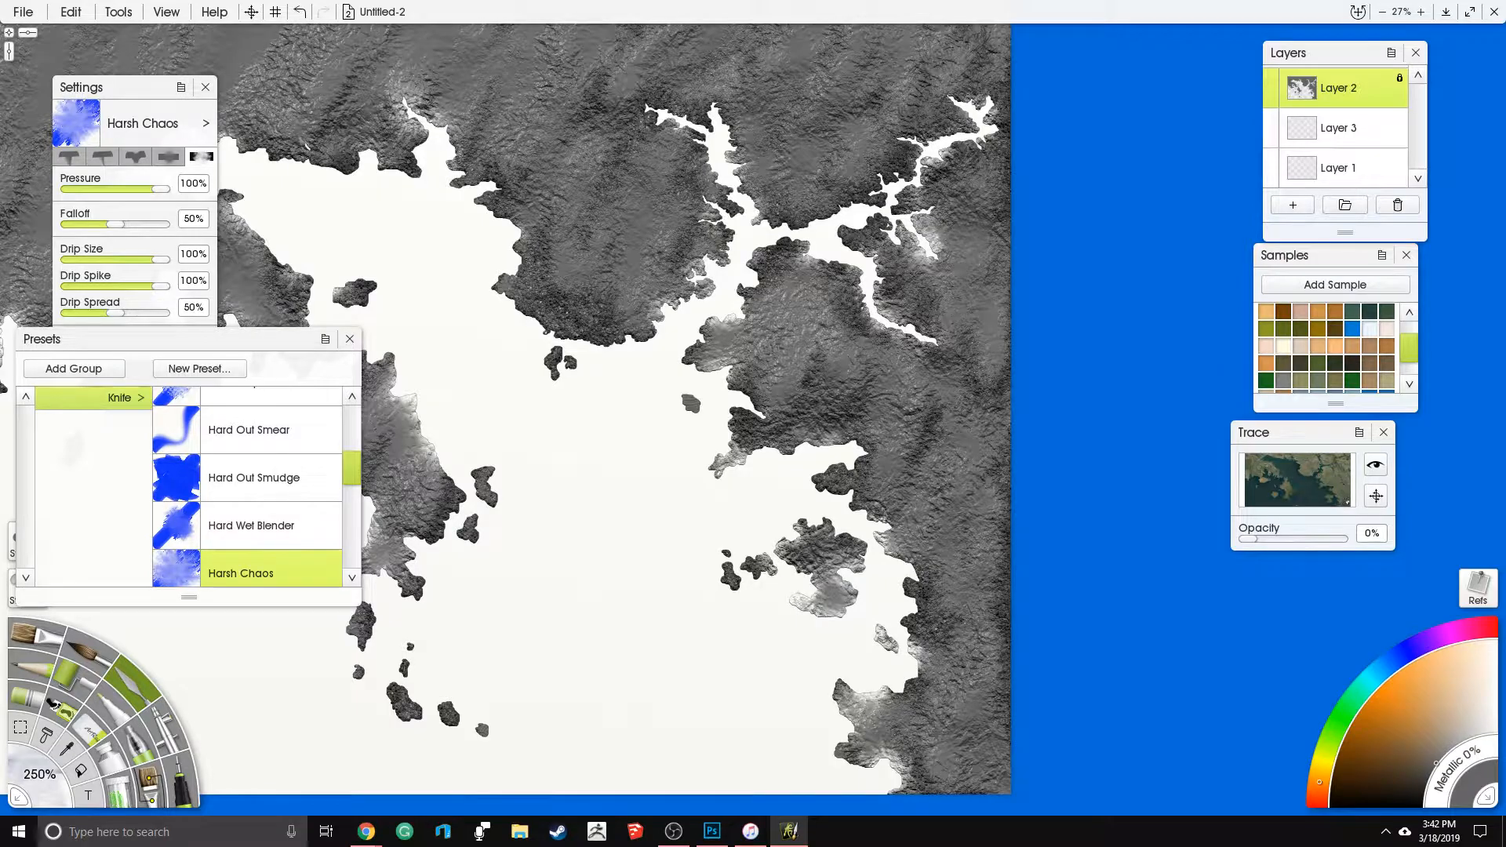
- Continue roughening the southeastern land, the northern headland and the western peninsula with Harsh Chaos strokes
{"action": "left_click_drag", "start_coordinate": [973, 541], "coordinate": [976, 659]}
{"action": "mouse_move", "coordinate": [933, 510]}
{"action": "left_mouse_down"}
{"action": "mouse_move", "coordinate": [836, 435]}
{"action": "mouse_move", "coordinate": [827, 470]}
{"action": "mouse_move", "coordinate": [800, 259]}
{"action": "mouse_move", "coordinate": [910, 235]}
{"action": "mouse_move", "coordinate": [990, 392]}
{"action": "left_mouse_up"}
{"action": "left_click_drag", "start_coordinate": [572, 445], "coordinate": [866, 312]}
{"action": "mouse_move", "coordinate": [697, 301]}
{"action": "left_mouse_down"}
{"action": "mouse_move", "coordinate": [725, 381]}
{"action": "mouse_move", "coordinate": [773, 368]}
{"action": "left_mouse_up"}
{"action": "mouse_move", "coordinate": [871, 155]}
{"action": "left_mouse_down"}
{"action": "mouse_move", "coordinate": [871, 321]}
{"action": "mouse_move", "coordinate": [977, 279]}
{"action": "mouse_move", "coordinate": [918, 153]}
{"action": "mouse_move", "coordinate": [879, 141]}
{"action": "left_mouse_up"}
{"action": "mouse_move", "coordinate": [871, 314]}
{"action": "left_mouse_down"}
{"action": "mouse_move", "coordinate": [831, 176]}
{"action": "mouse_move", "coordinate": [730, 95]}
{"action": "mouse_move", "coordinate": [581, 134]}
{"action": "mouse_move", "coordinate": [502, 267]}
{"action": "mouse_move", "coordinate": [629, 342]}
{"action": "left_mouse_up"}
{"action": "left_click_drag", "start_coordinate": [549, 502], "coordinate": [588, 549]}
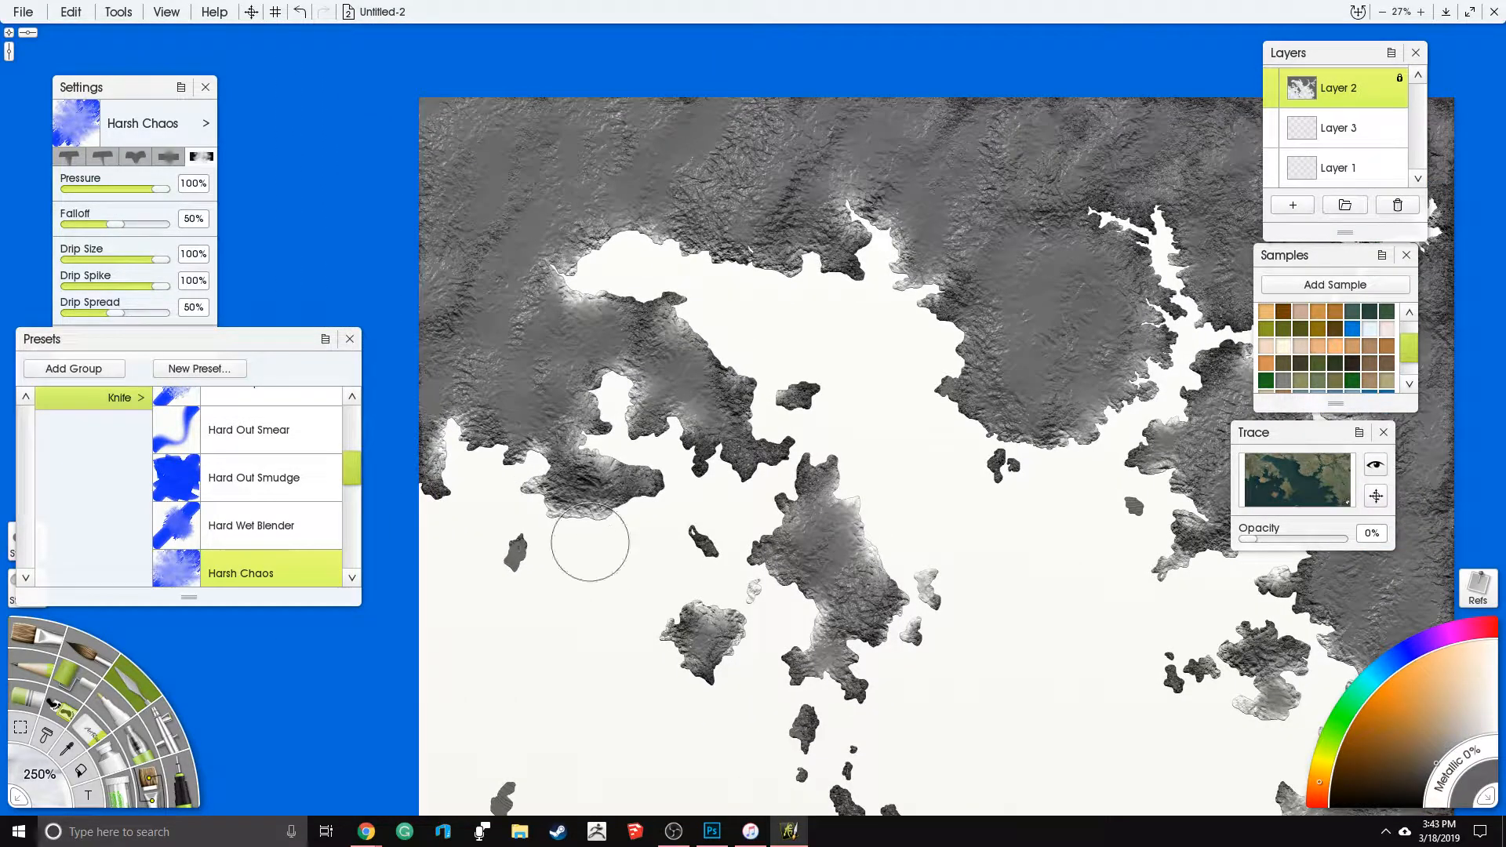
- Pull white from the water into the land around the eastern river branches, the northwestern bay's south shore and the northern inlet
{"action": "left_click_drag", "start_coordinate": [681, 457], "coordinate": [473, 552]}
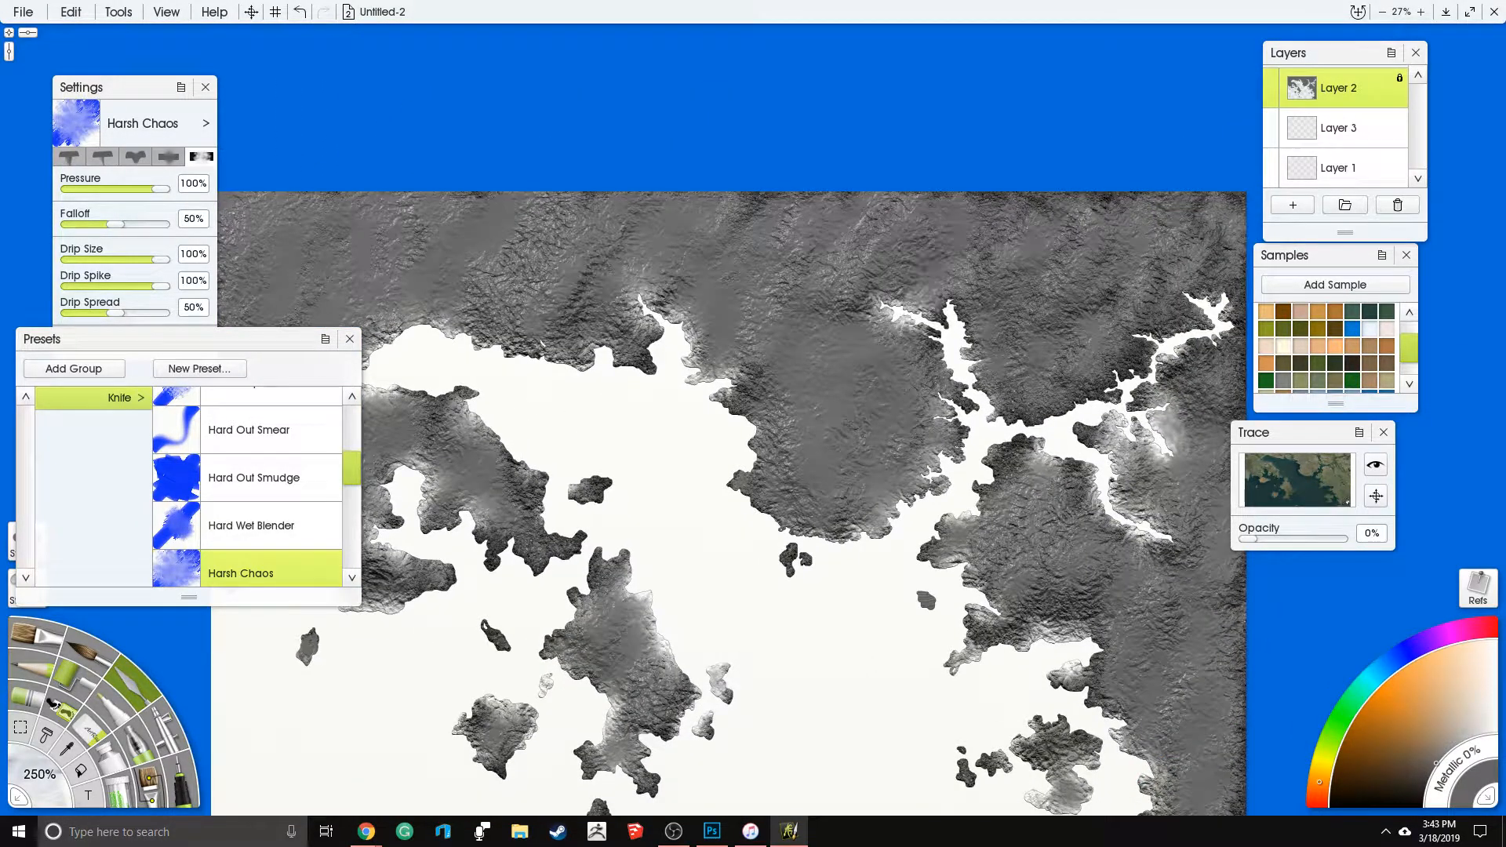
{"action": "mouse_move", "coordinate": [1189, 462]}
{"action": "left_mouse_down"}
{"action": "mouse_move", "coordinate": [1181, 365]}
{"action": "mouse_move", "coordinate": [1087, 502]}
{"action": "mouse_move", "coordinate": [989, 577]}
{"action": "mouse_move", "coordinate": [1061, 781]}
{"action": "left_mouse_up"}
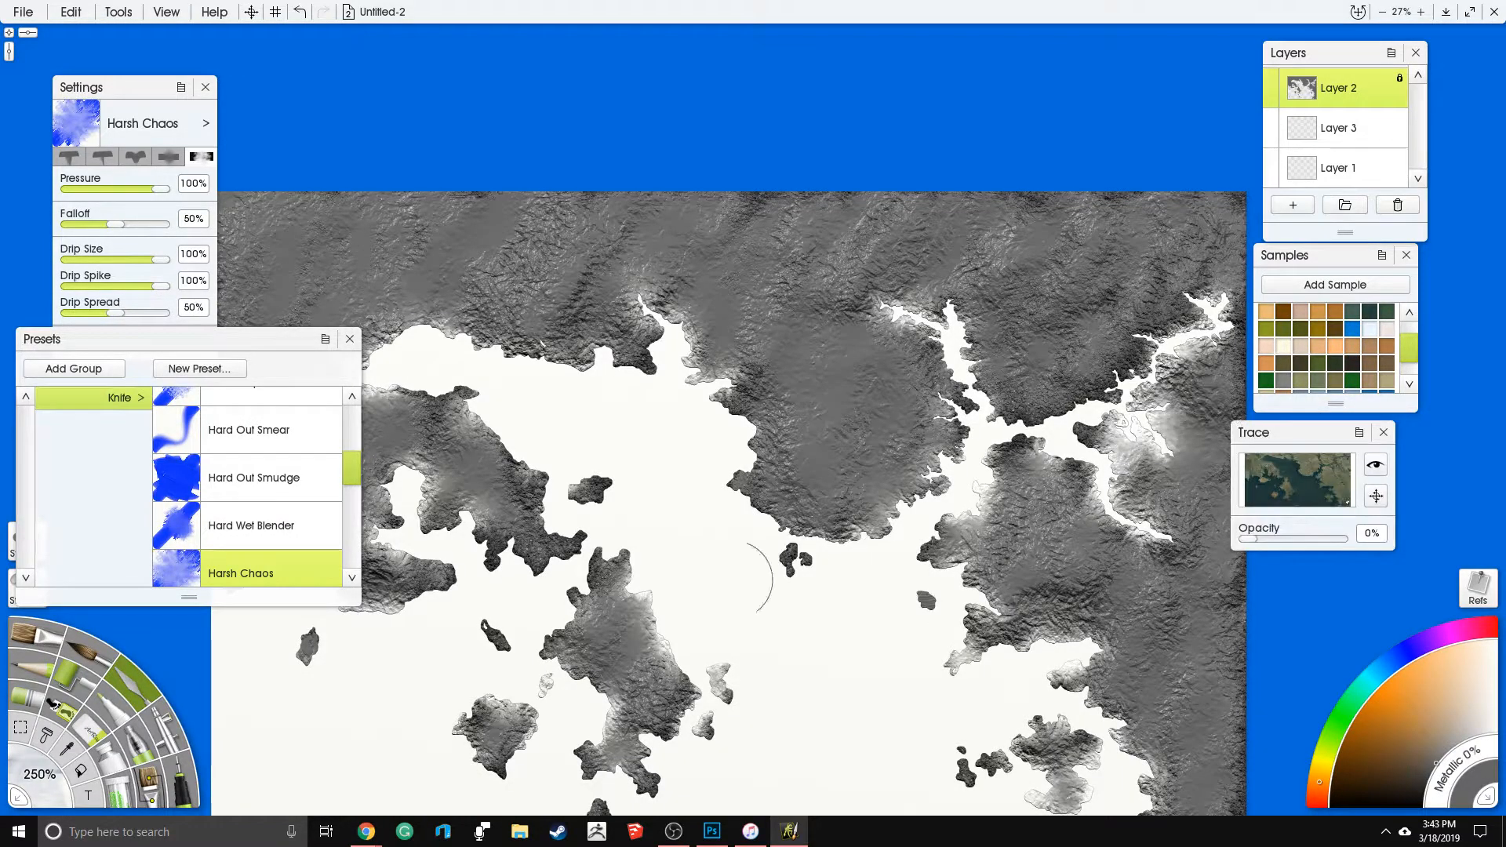
{"action": "left_click_drag", "start_coordinate": [734, 578], "coordinate": [852, 498]}
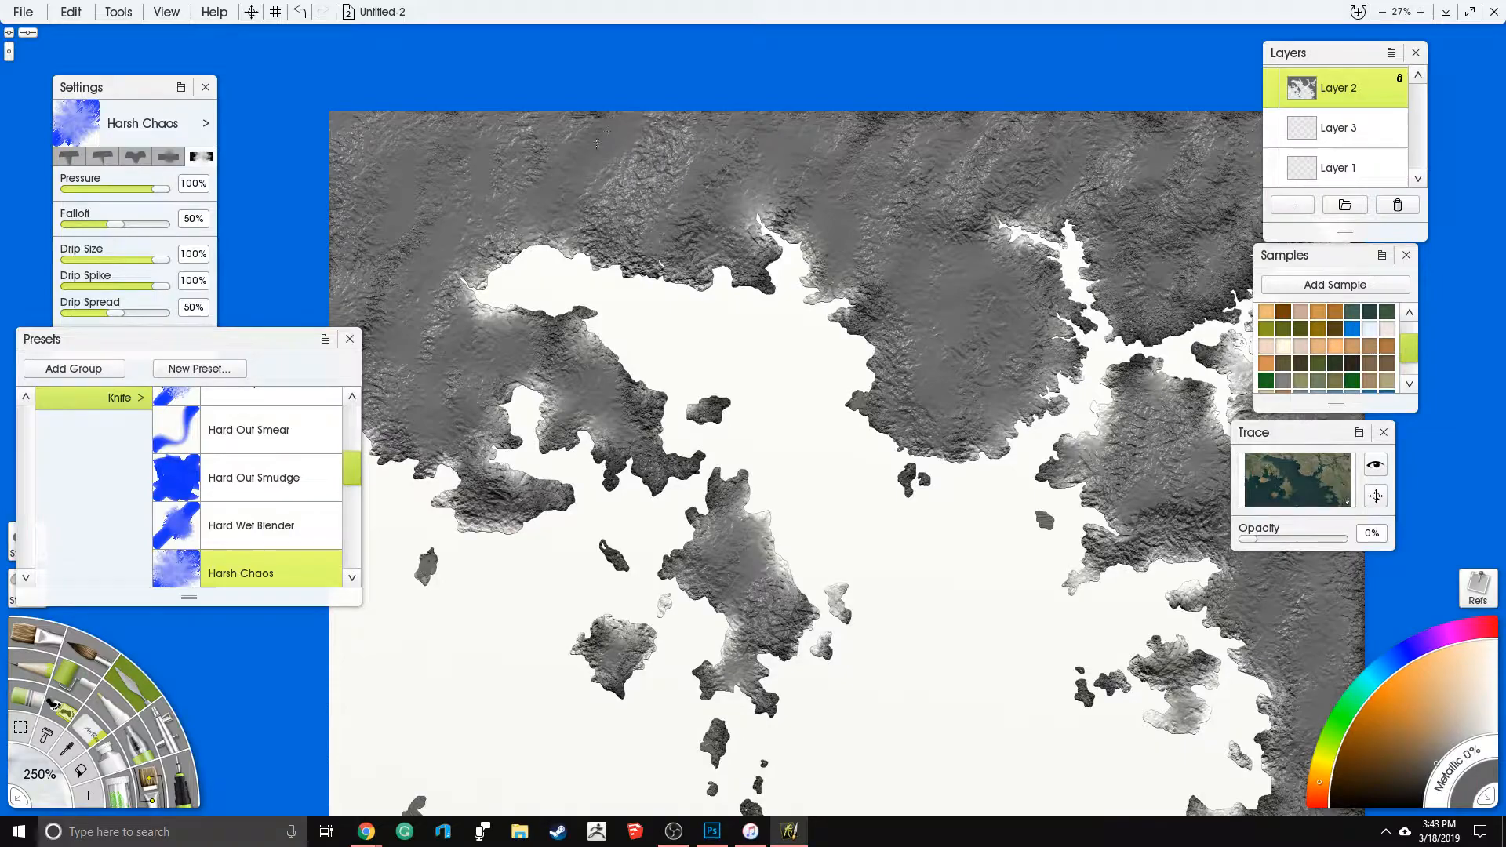
{"action": "left_click", "coordinate": [349, 339]}
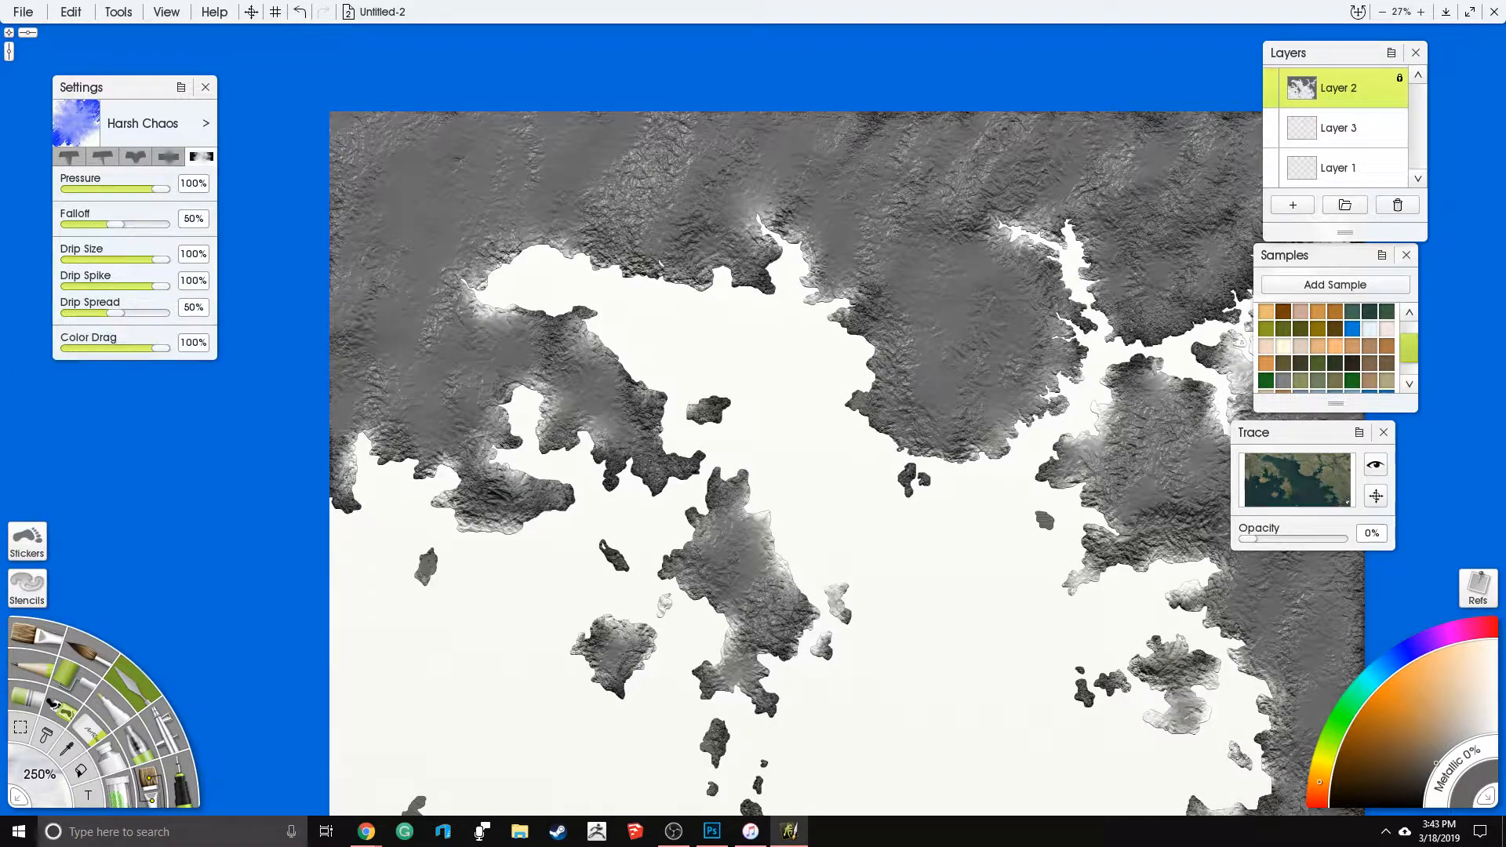
{"action": "left_click_drag", "start_coordinate": [630, 395], "coordinate": [541, 314]}
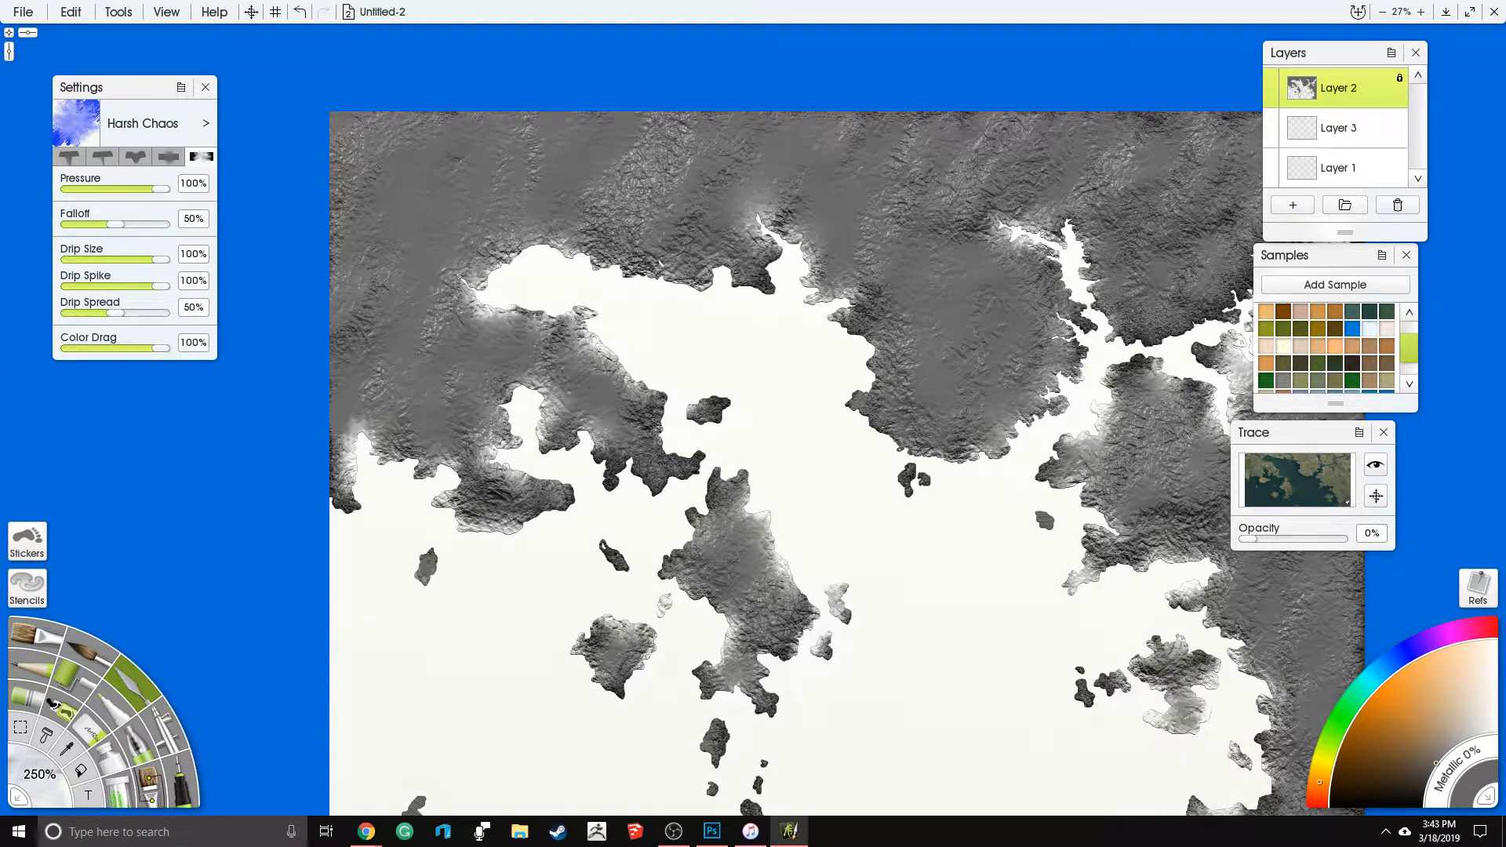
{"action": "mouse_move", "coordinate": [956, 211]}
{"action": "left_mouse_down"}
{"action": "mouse_move", "coordinate": [1020, 208]}
{"action": "mouse_move", "coordinate": [969, 199]}
{"action": "left_mouse_up"}
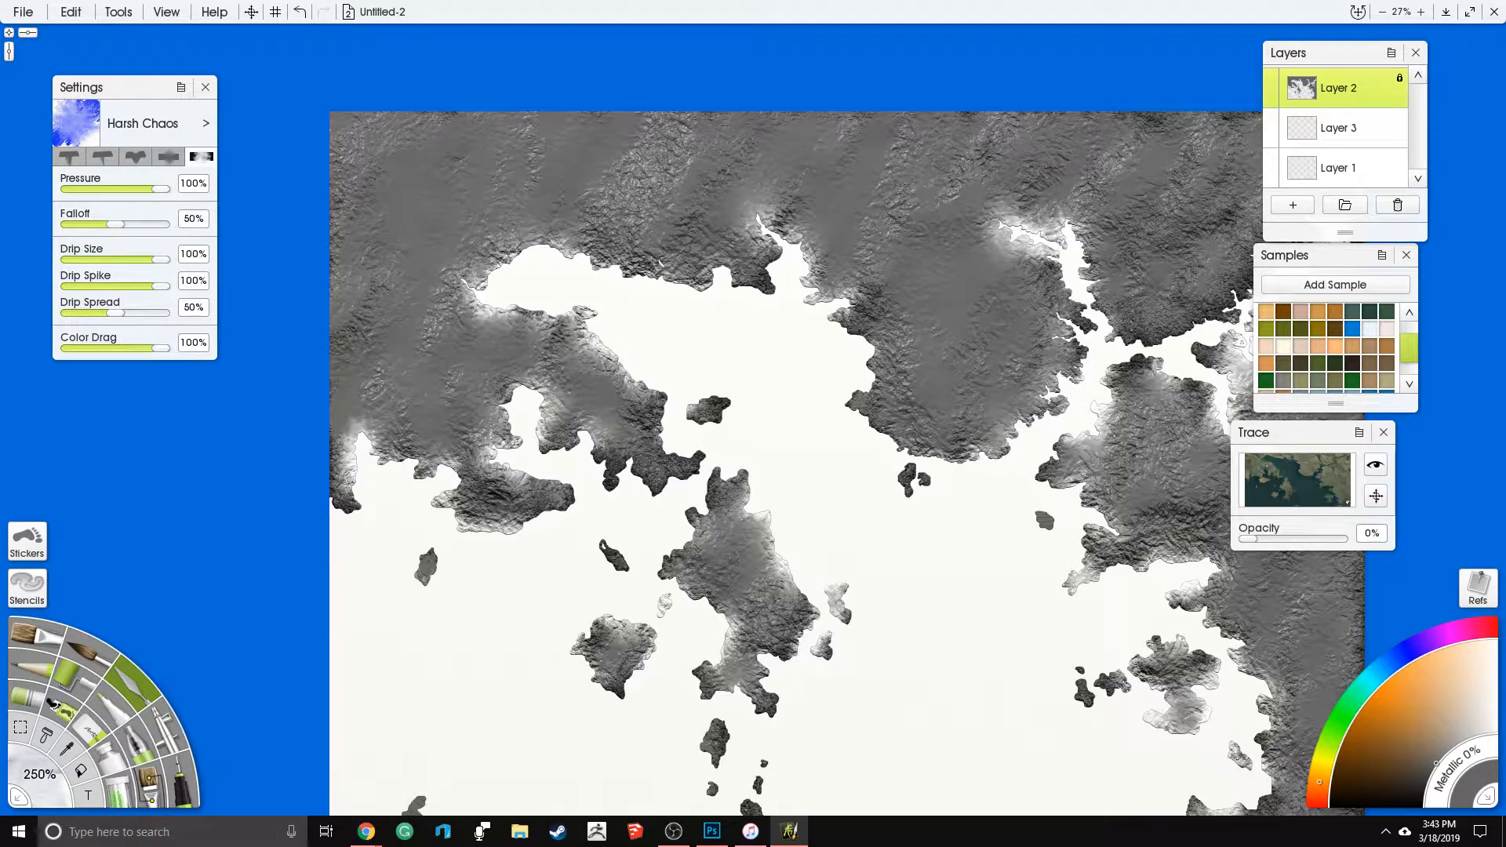
{"action": "mouse_move", "coordinate": [1078, 221]}
{"action": "left_mouse_down"}
{"action": "mouse_move", "coordinate": [1166, 235]}
{"action": "mouse_move", "coordinate": [1204, 220]}
{"action": "left_mouse_up"}
- Switch the knife to the Instant Blur preset and set the tool size to 250%
{"action": "left_click", "coordinate": [138, 684]}
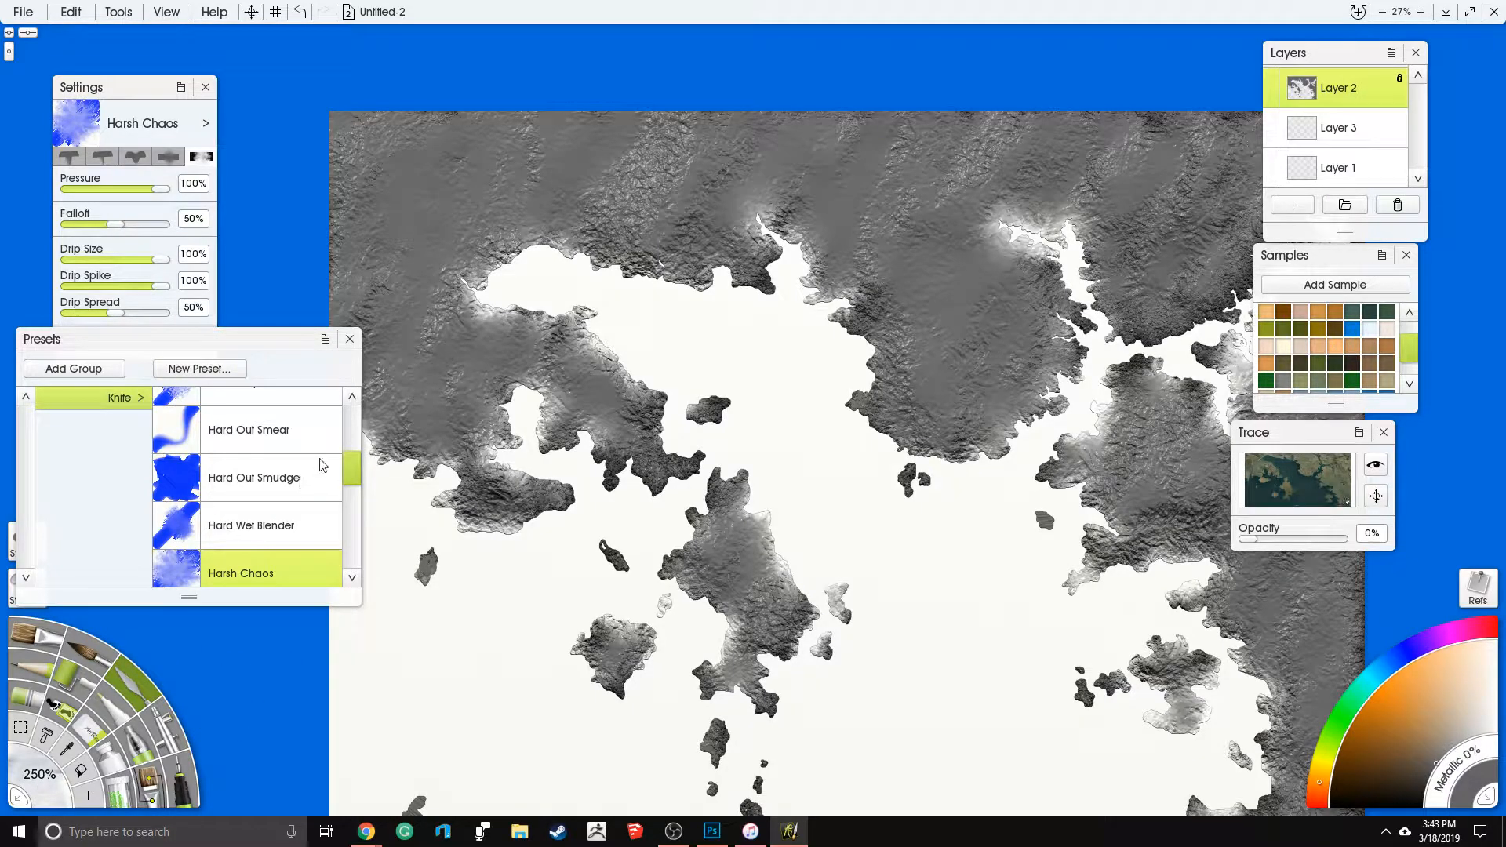
{"action": "scroll", "coordinate": [344, 490], "scroll_direction": "down", "scroll_amount": 5}
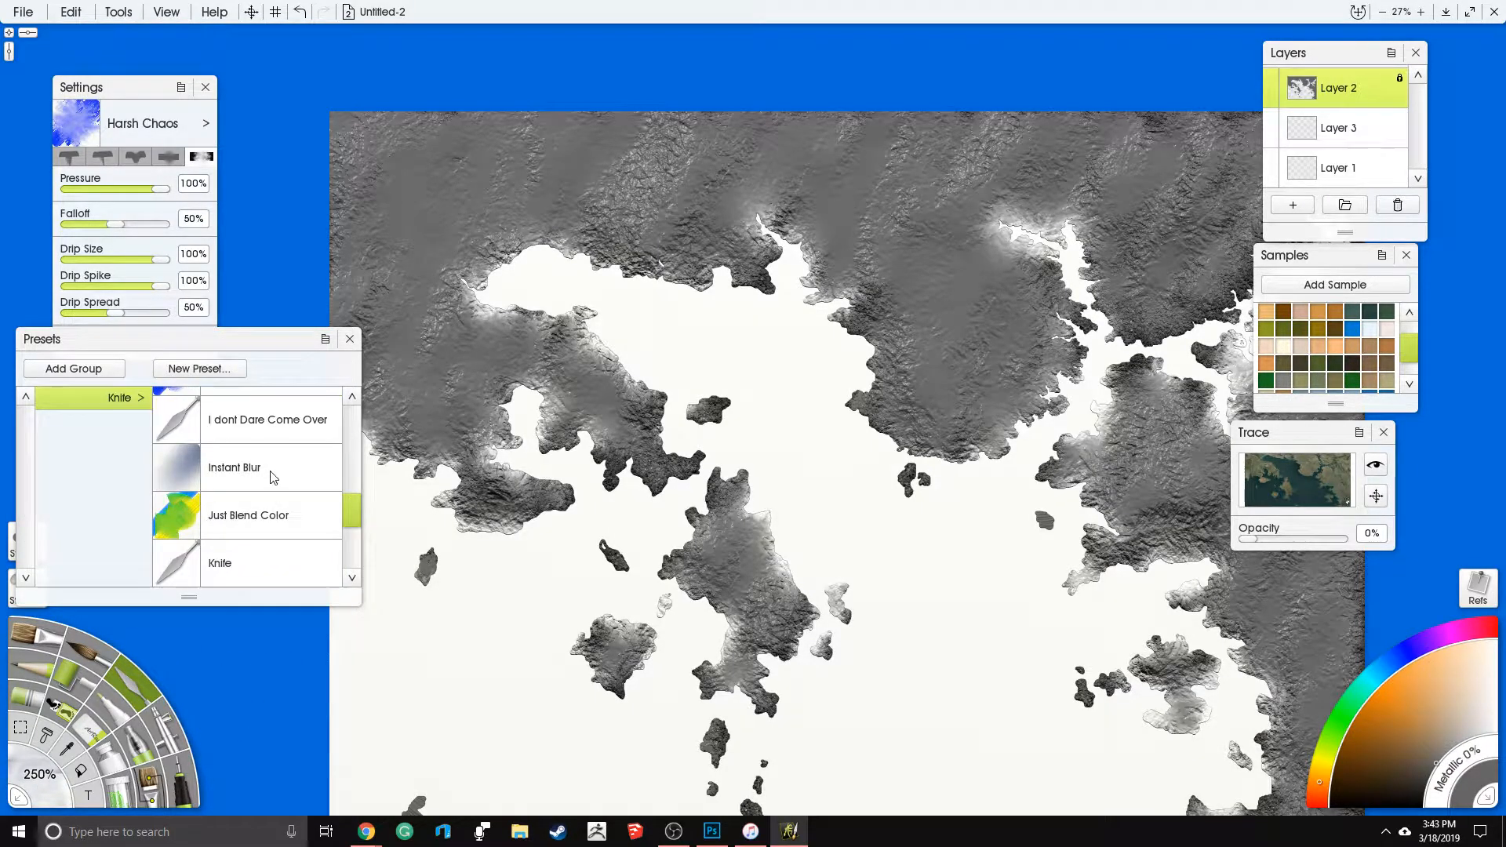
{"action": "left_click", "coordinate": [269, 471]}
{"action": "left_click", "coordinate": [43, 779]}
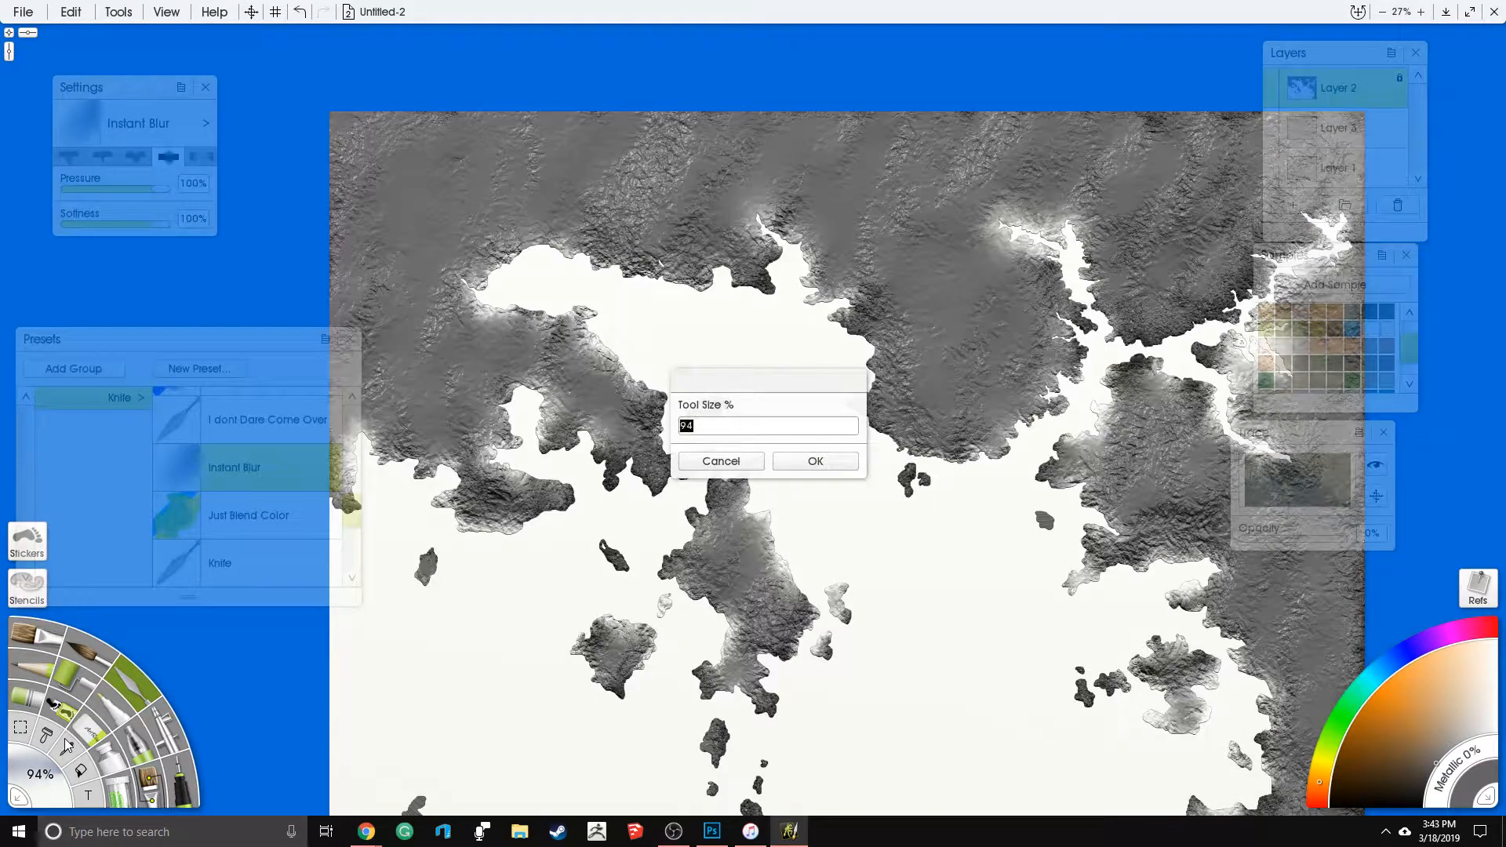
{"action": "type", "text": "250"}
{"action": "key", "text": "Return"}
- Blur a patch of the northern mainland's terrain above the northwestern bay with the knife
{"action": "left_click_drag", "start_coordinate": [657, 162], "coordinate": [629, 209]}
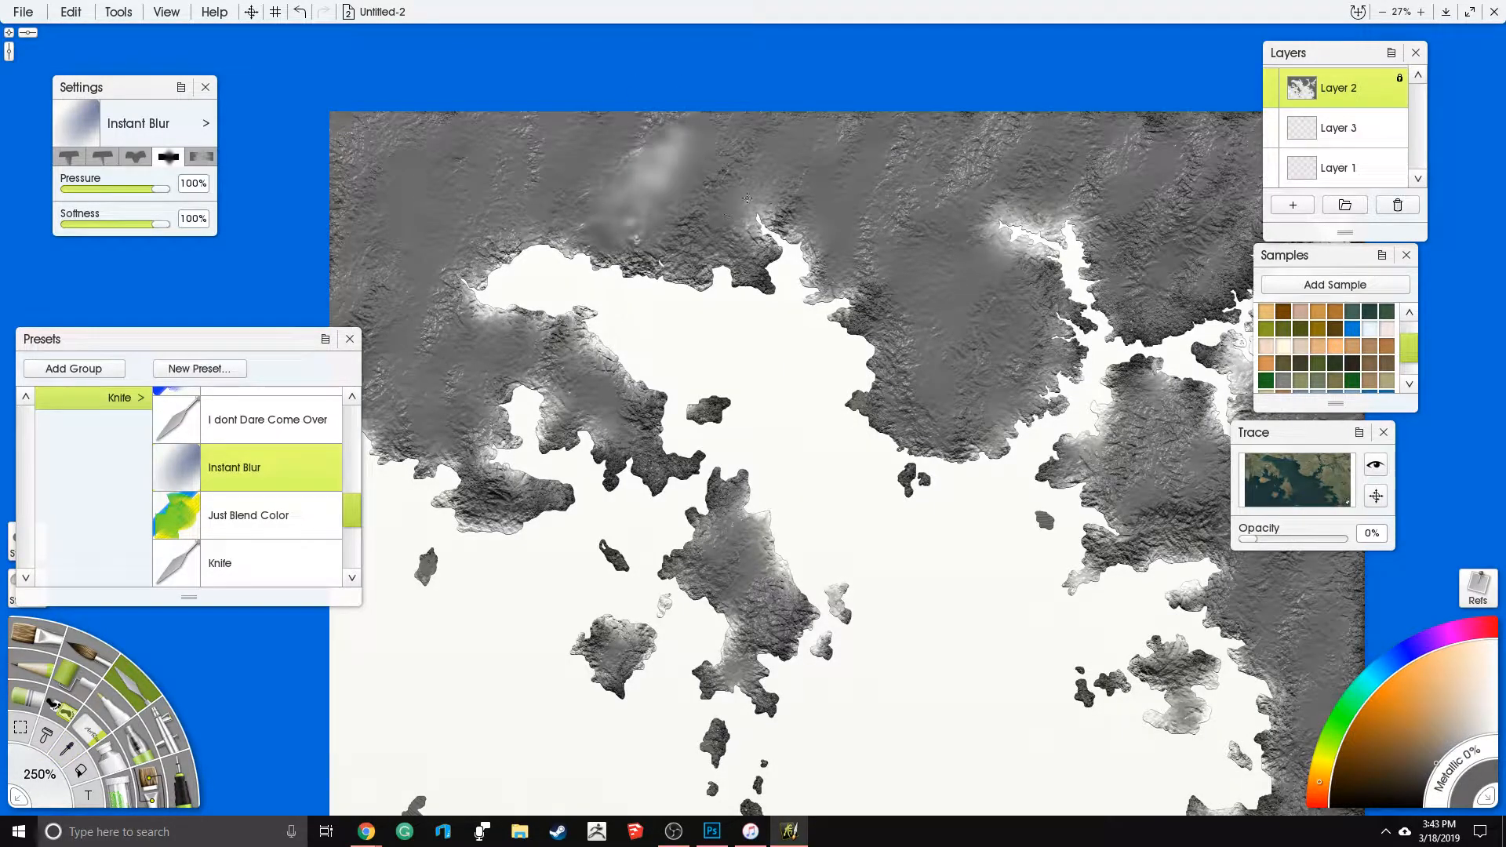
{"action": "mouse_move", "coordinate": [758, 264]}
{"action": "left_mouse_down"}
{"action": "mouse_move", "coordinate": [644, 216]}
{"action": "mouse_move", "coordinate": [598, 166]}
{"action": "left_mouse_up"}
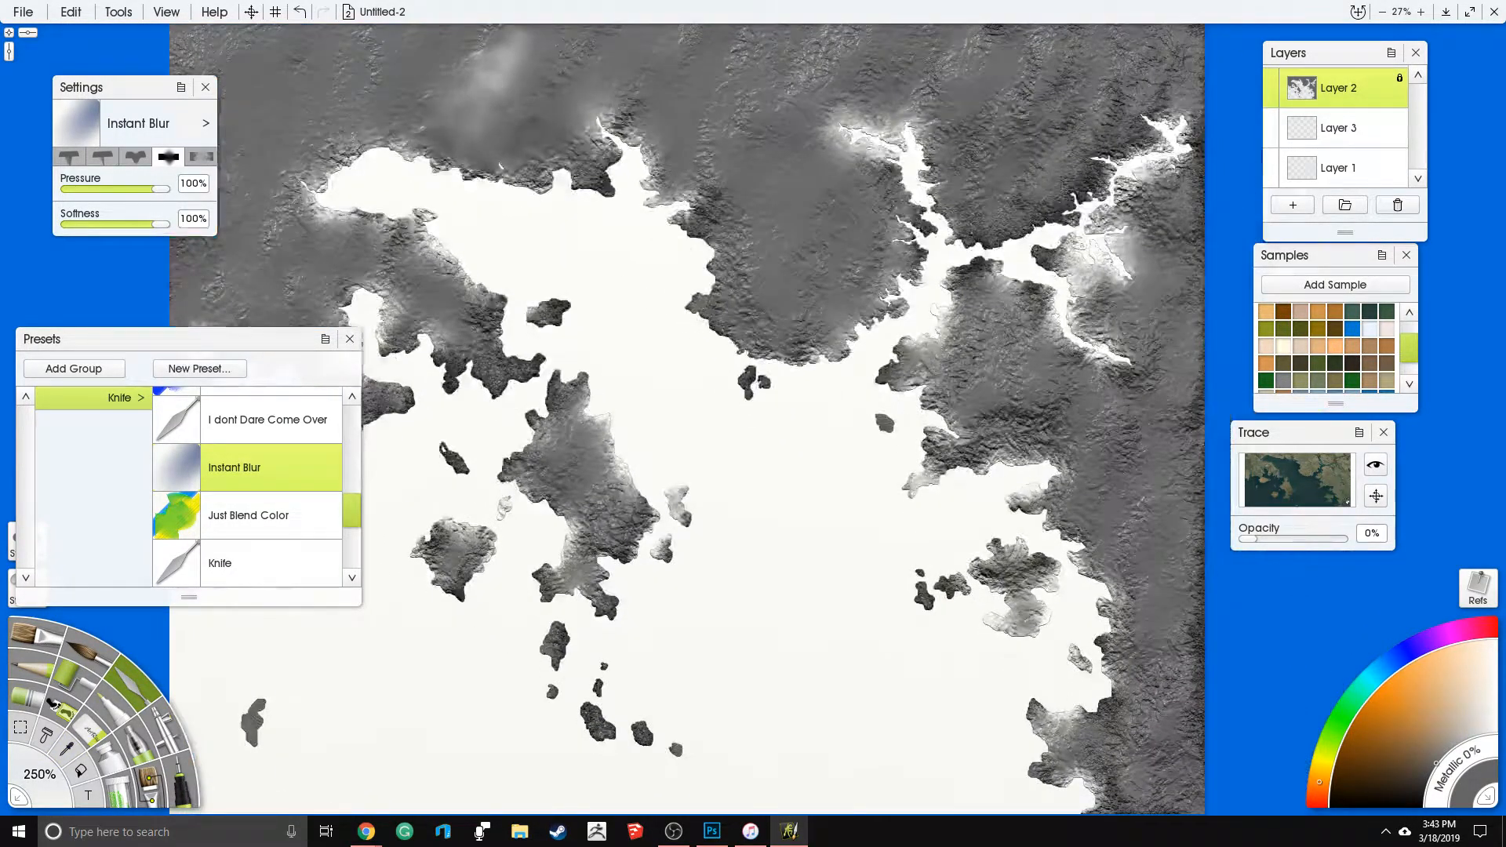
- Switch to the airbrush at 500% size and spray dark grey lightly over the eastern and southeastern land
{"action": "left_click", "coordinate": [161, 717]}
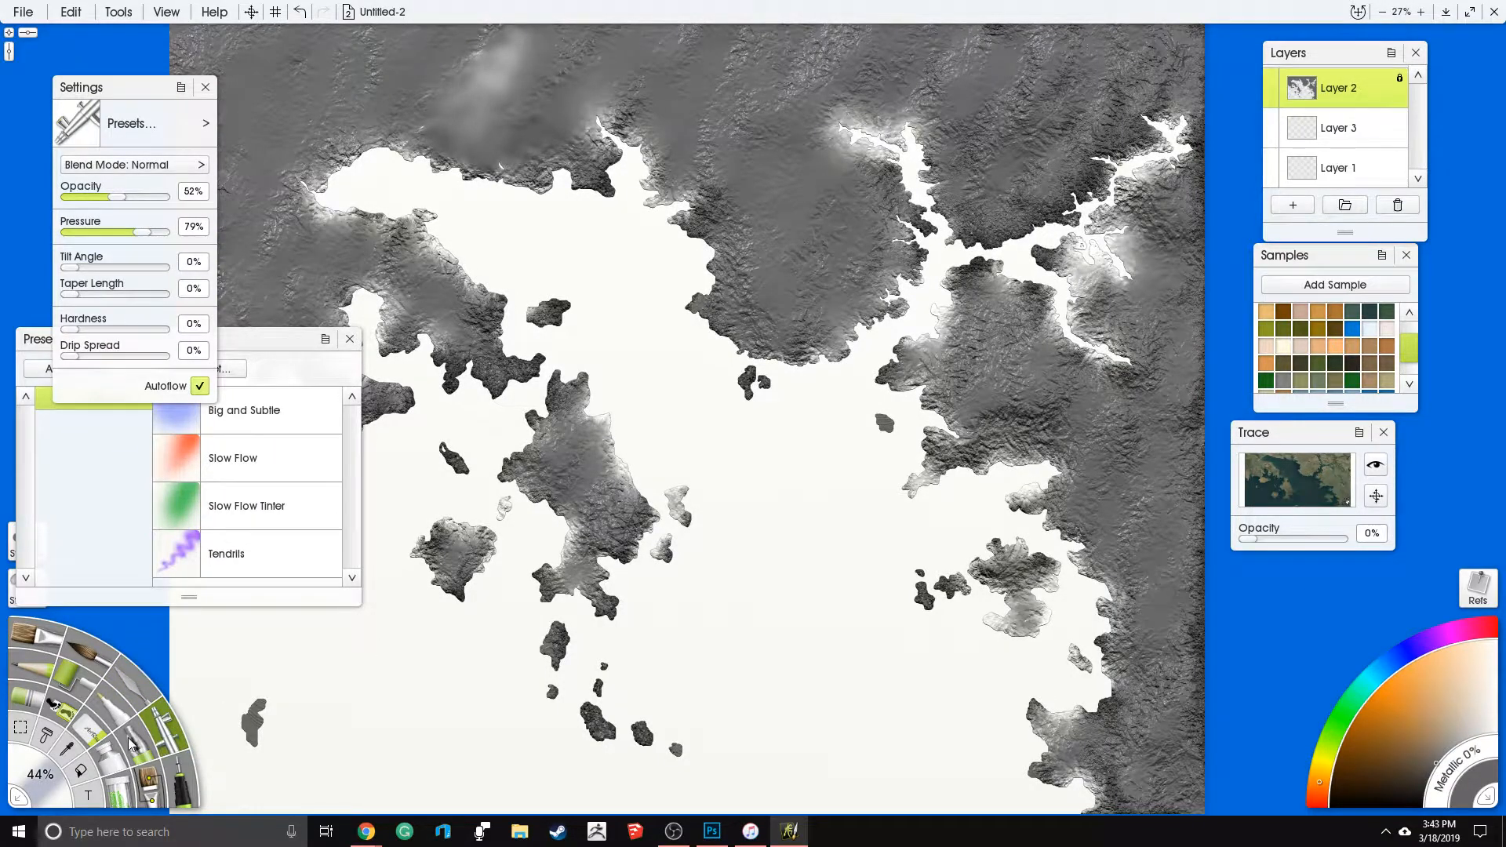
{"action": "left_click", "coordinate": [38, 776]}
{"action": "type", "text": "50"}
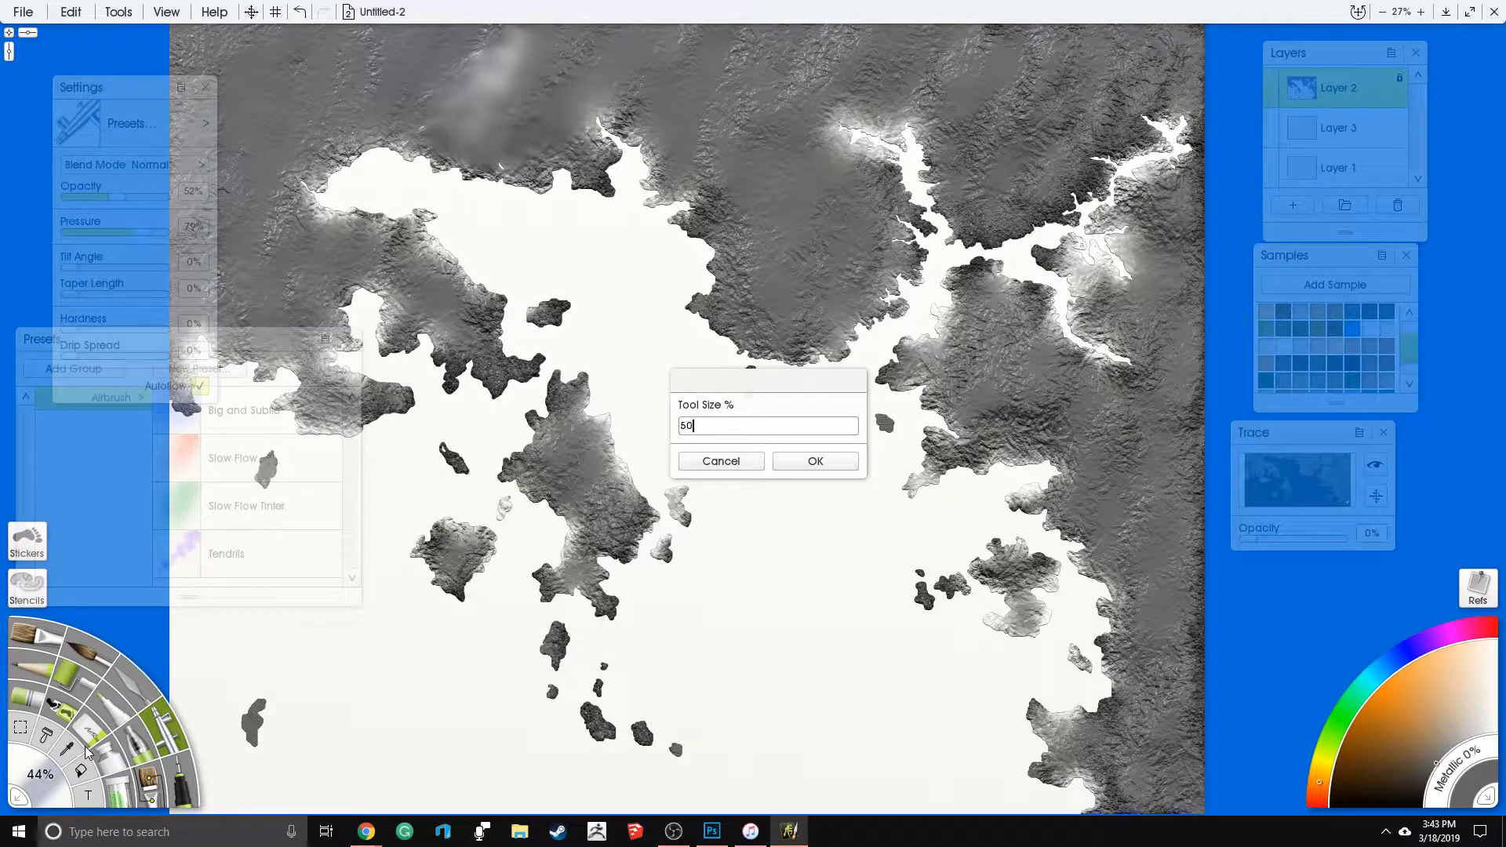
{"action": "type", "text": "0"}
{"action": "key", "text": "Return"}
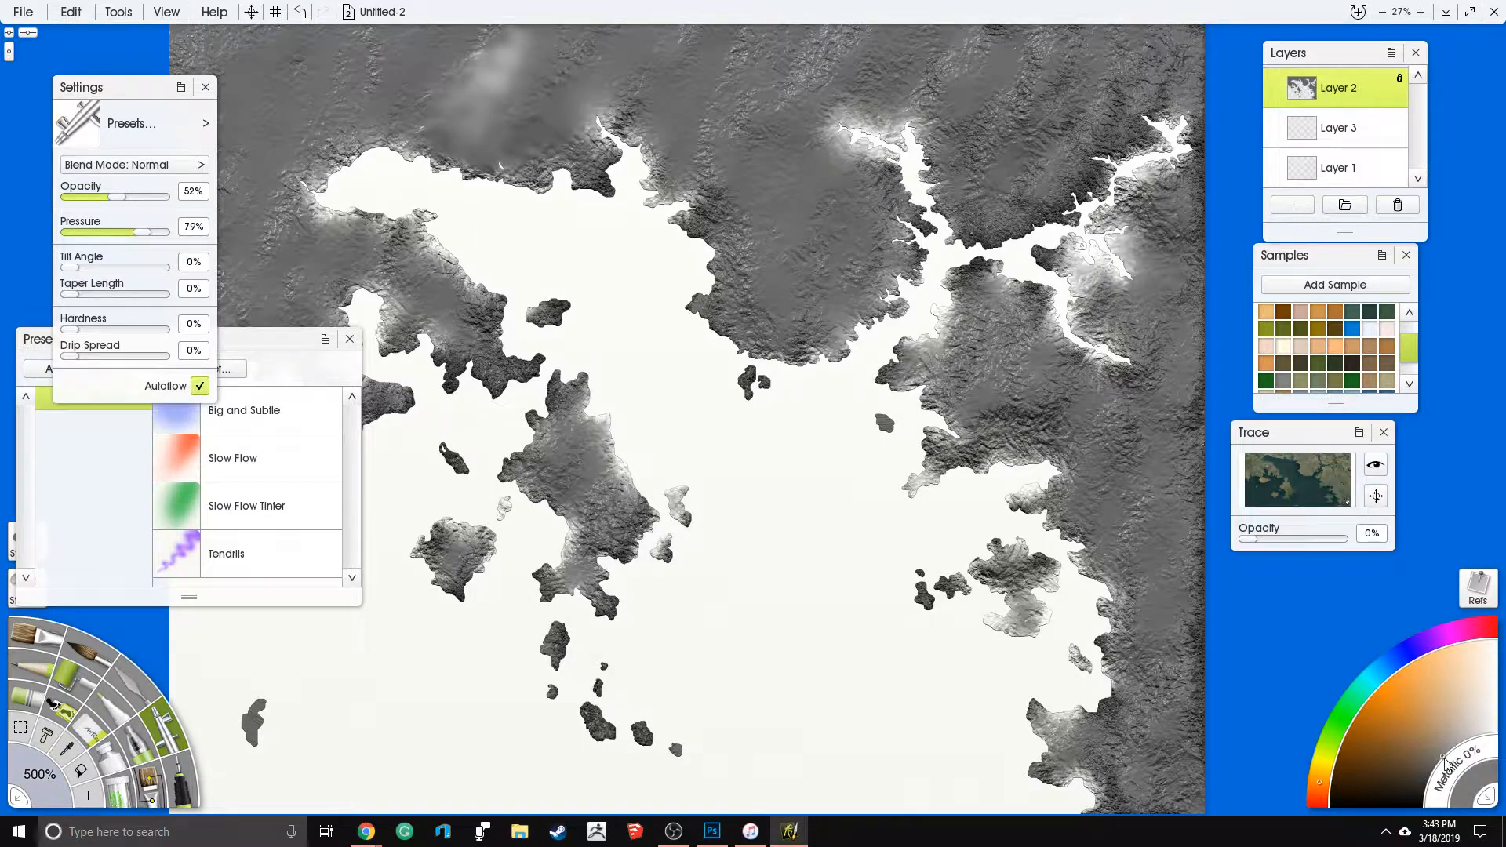
{"action": "left_click_drag", "start_coordinate": [972, 340], "coordinate": [1056, 411]}
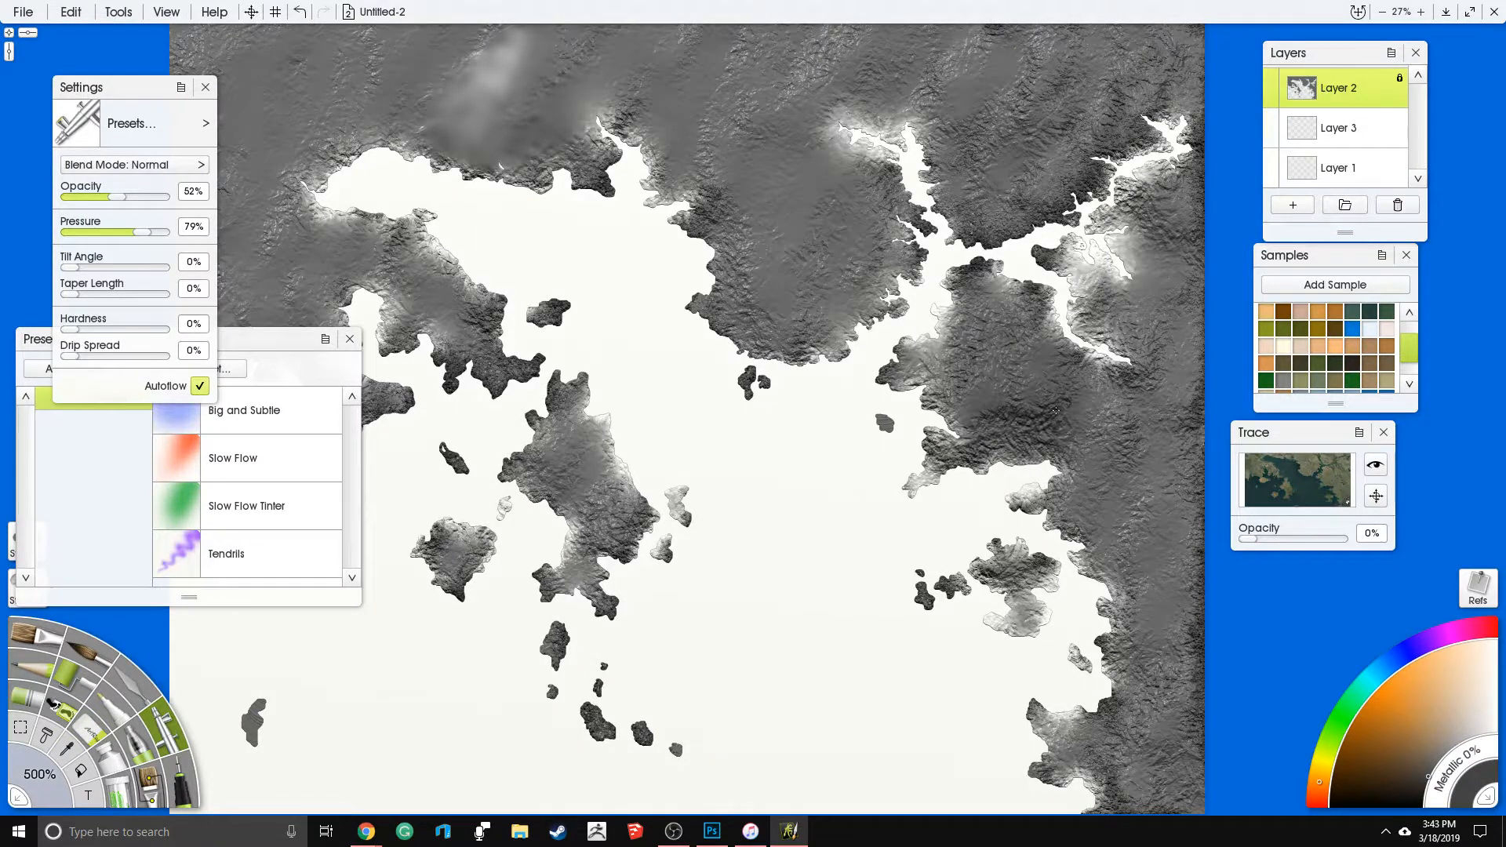
{"action": "mouse_move", "coordinate": [995, 334]}
{"action": "left_mouse_down"}
{"action": "mouse_move", "coordinate": [969, 341]}
{"action": "mouse_move", "coordinate": [977, 467]}
{"action": "mouse_move", "coordinate": [1048, 667]}
{"action": "left_mouse_up"}
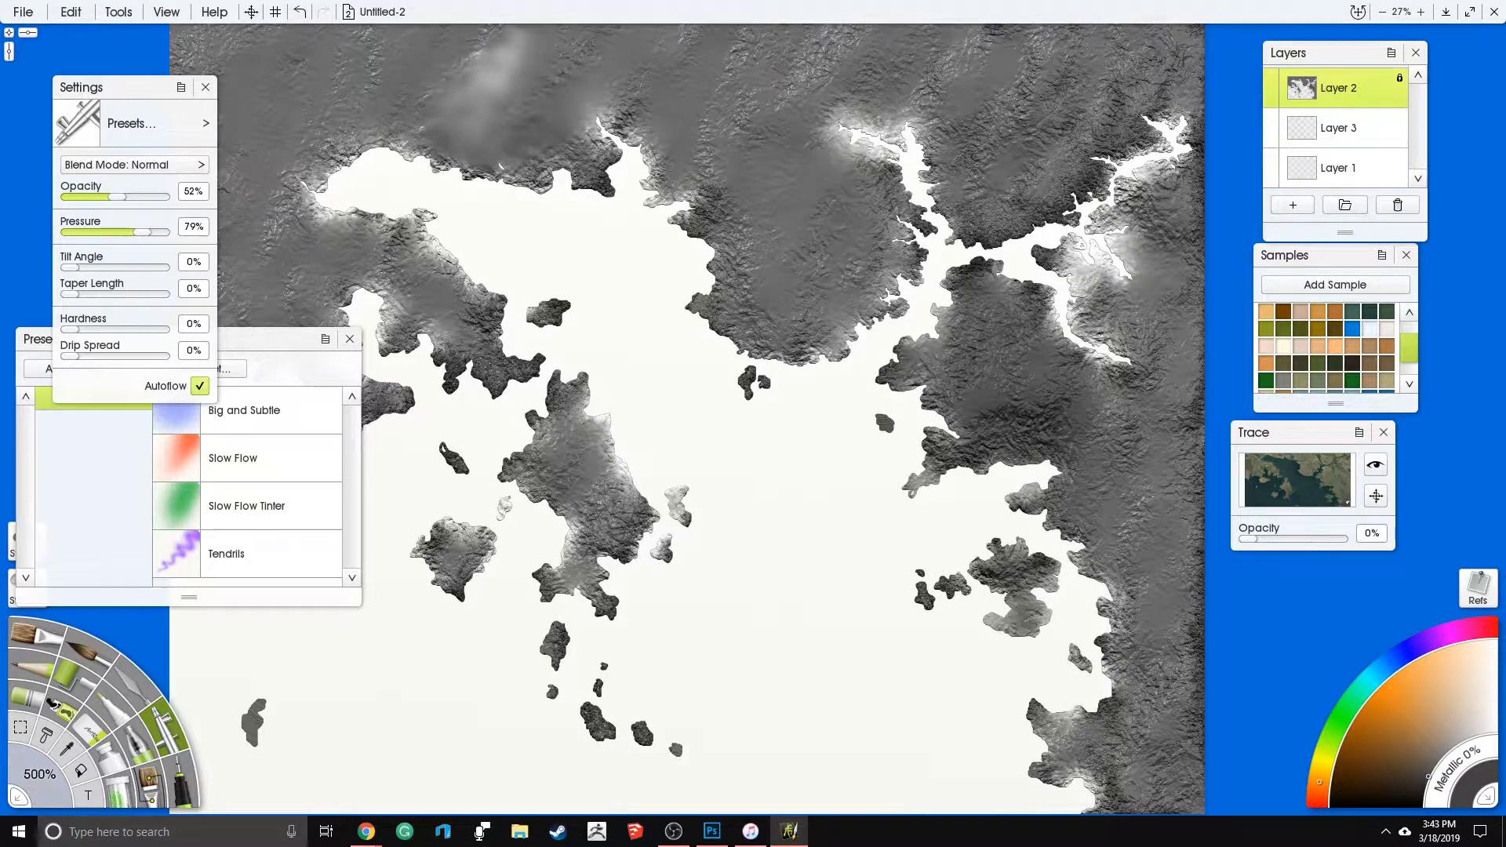
- Raise the airbrush opacity and pressure to 100% and darken the eastern land around the river branches and the southeastern coast
{"action": "left_click_drag", "start_coordinate": [124, 197], "coordinate": [168, 196]}
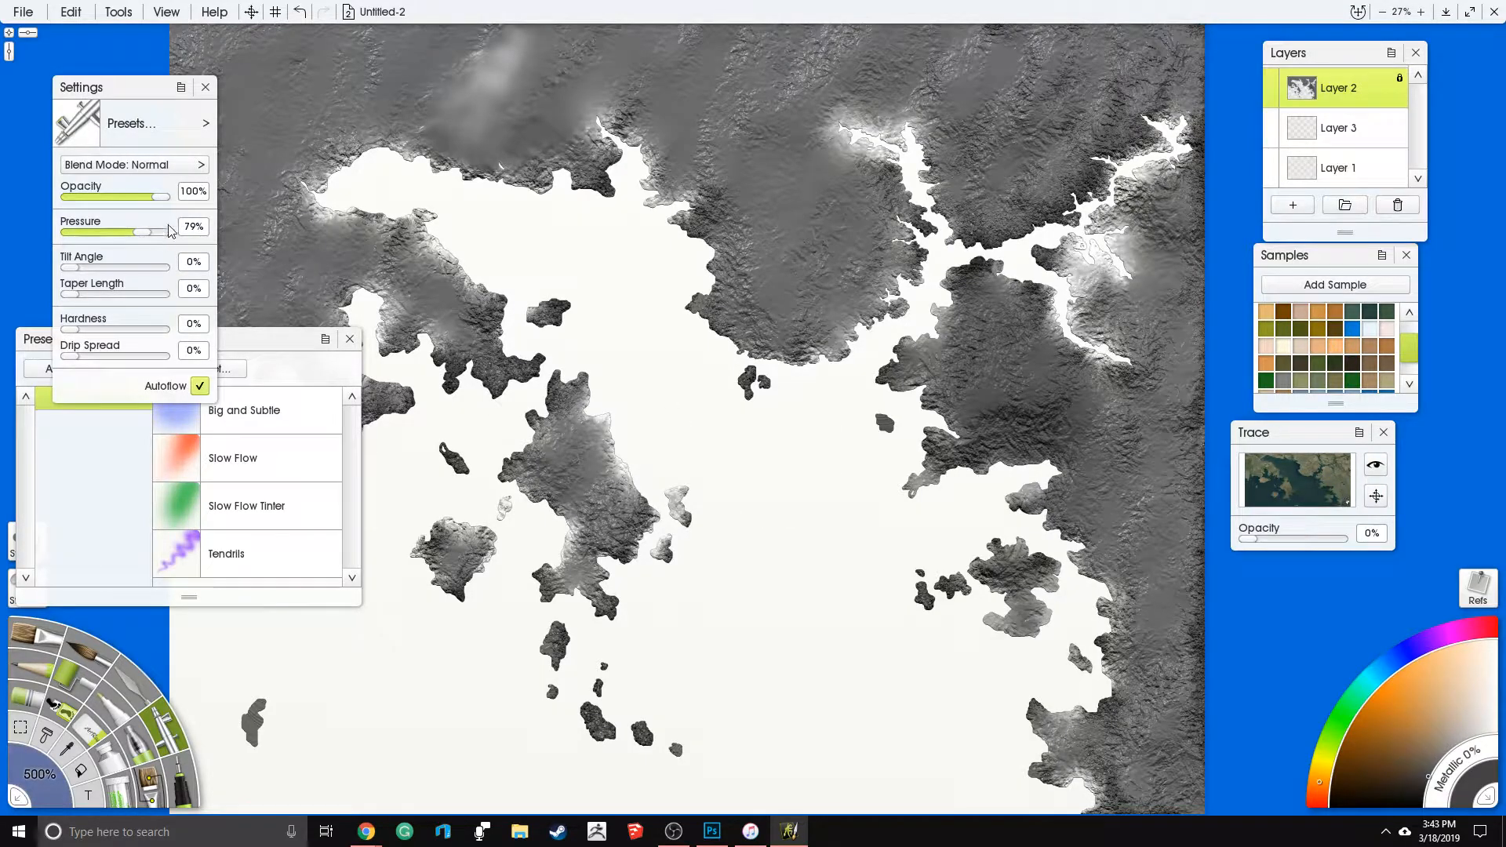
{"action": "mouse_move", "coordinate": [1096, 751]}
{"action": "left_mouse_down"}
{"action": "mouse_move", "coordinate": [1161, 683]}
{"action": "mouse_move", "coordinate": [1130, 549]}
{"action": "mouse_move", "coordinate": [1000, 639]}
{"action": "left_mouse_up"}
{"action": "mouse_move", "coordinate": [1012, 408]}
{"action": "left_mouse_down"}
{"action": "mouse_move", "coordinate": [1034, 302]}
{"action": "mouse_move", "coordinate": [1129, 400]}
{"action": "mouse_move", "coordinate": [1149, 173]}
{"action": "mouse_move", "coordinate": [1035, 230]}
{"action": "mouse_move", "coordinate": [1008, 110]}
{"action": "mouse_move", "coordinate": [959, 176]}
{"action": "mouse_move", "coordinate": [1018, 283]}
{"action": "mouse_move", "coordinate": [1014, 310]}
{"action": "left_mouse_up"}
{"action": "left_click_drag", "start_coordinate": [914, 227], "coordinate": [926, 296]}
{"action": "mouse_move", "coordinate": [1020, 312]}
{"action": "left_mouse_down"}
{"action": "mouse_move", "coordinate": [980, 287]}
{"action": "mouse_move", "coordinate": [971, 306]}
{"action": "left_mouse_up"}
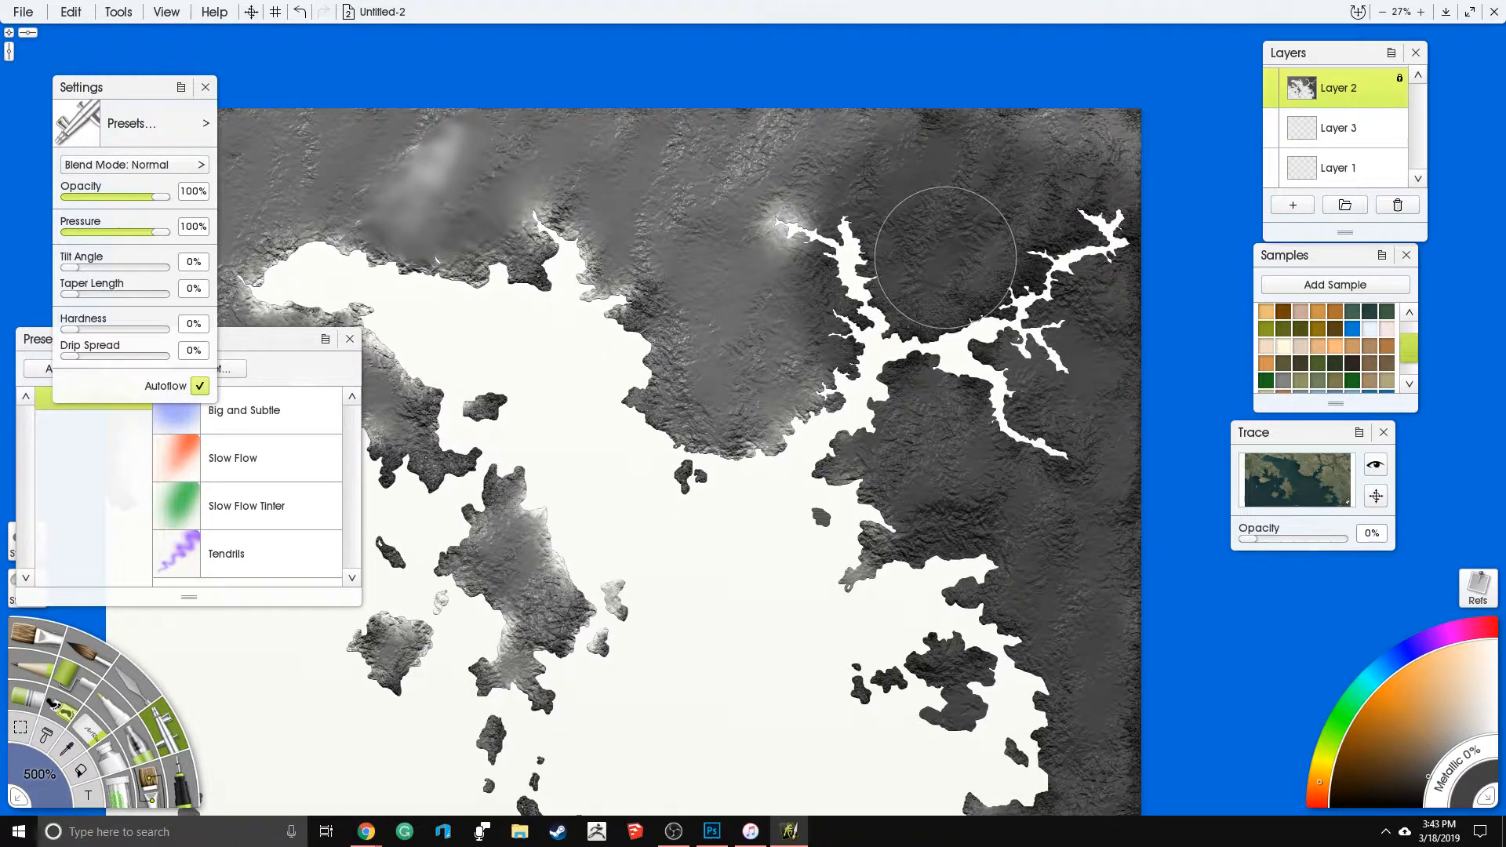
- Airbrush dark grey across the northern mainland, the central headland and the western edge of the land
{"action": "mouse_move", "coordinate": [816, 188]}
{"action": "left_mouse_down"}
{"action": "mouse_move", "coordinate": [792, 204]}
{"action": "mouse_move", "coordinate": [647, 197]}
{"action": "mouse_move", "coordinate": [1059, 134]}
{"action": "left_mouse_up"}
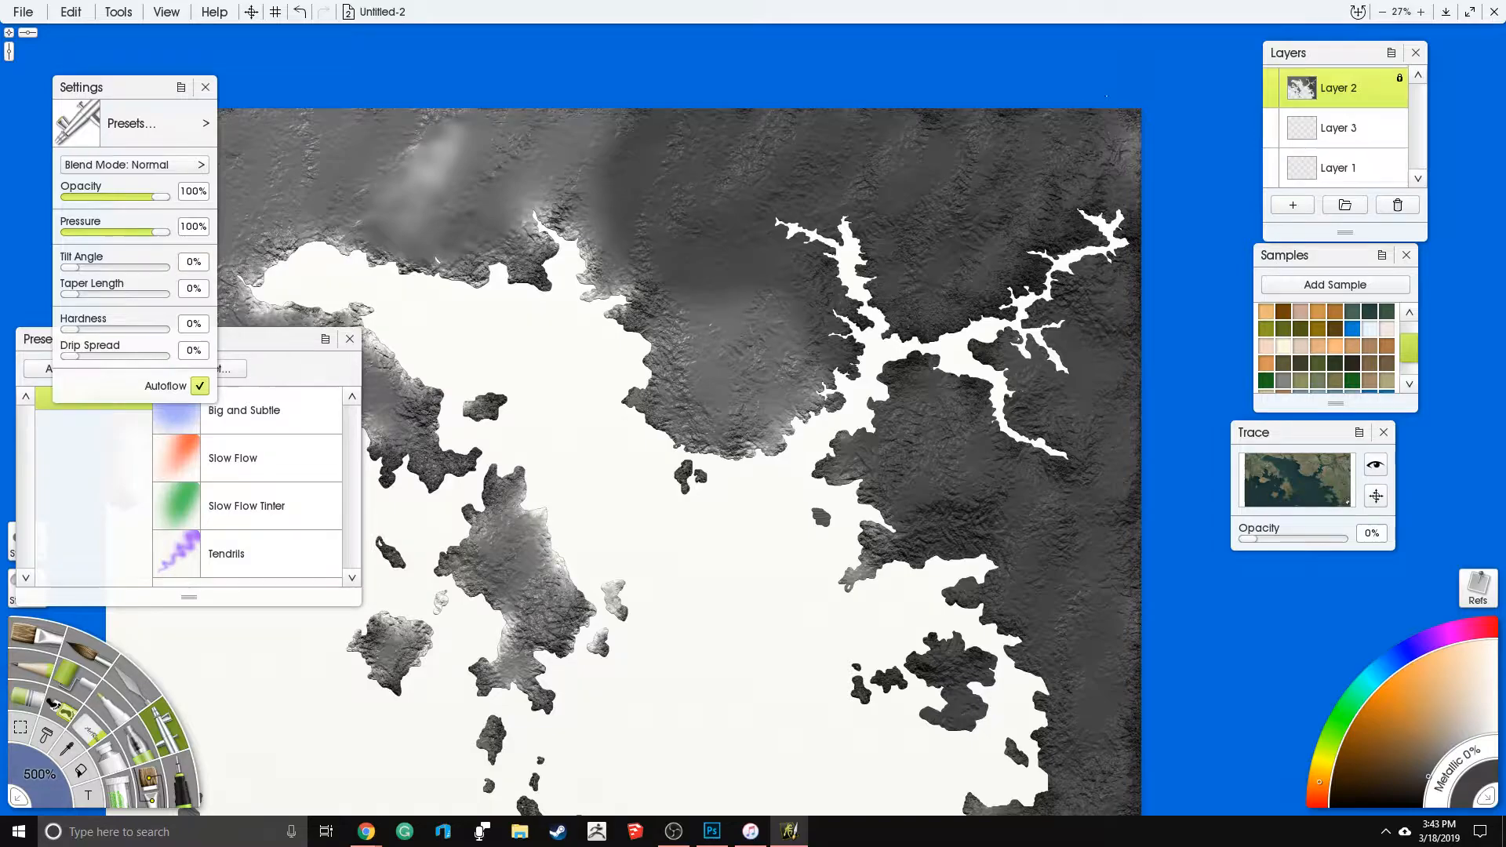
{"action": "mouse_move", "coordinate": [757, 326]}
{"action": "left_mouse_down"}
{"action": "mouse_move", "coordinate": [620, 337]}
{"action": "mouse_move", "coordinate": [793, 432]}
{"action": "left_mouse_up"}
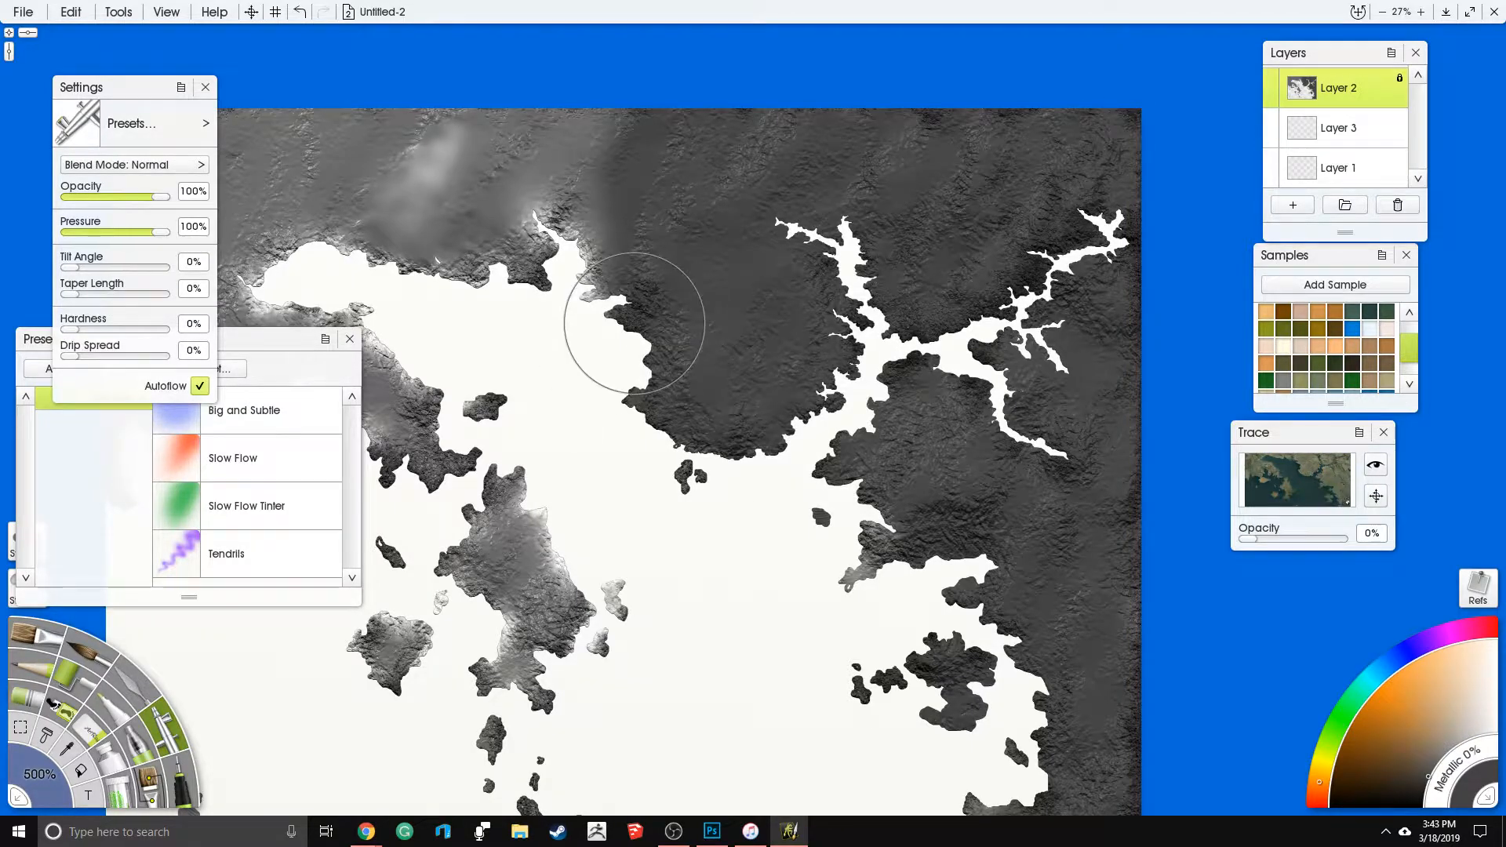
{"action": "left_click_drag", "start_coordinate": [635, 323], "coordinate": [739, 286]}
{"action": "mouse_move", "coordinate": [698, 149]}
{"action": "left_mouse_down"}
{"action": "mouse_move", "coordinate": [549, 161]}
{"action": "mouse_move", "coordinate": [462, 133]}
{"action": "left_mouse_up"}
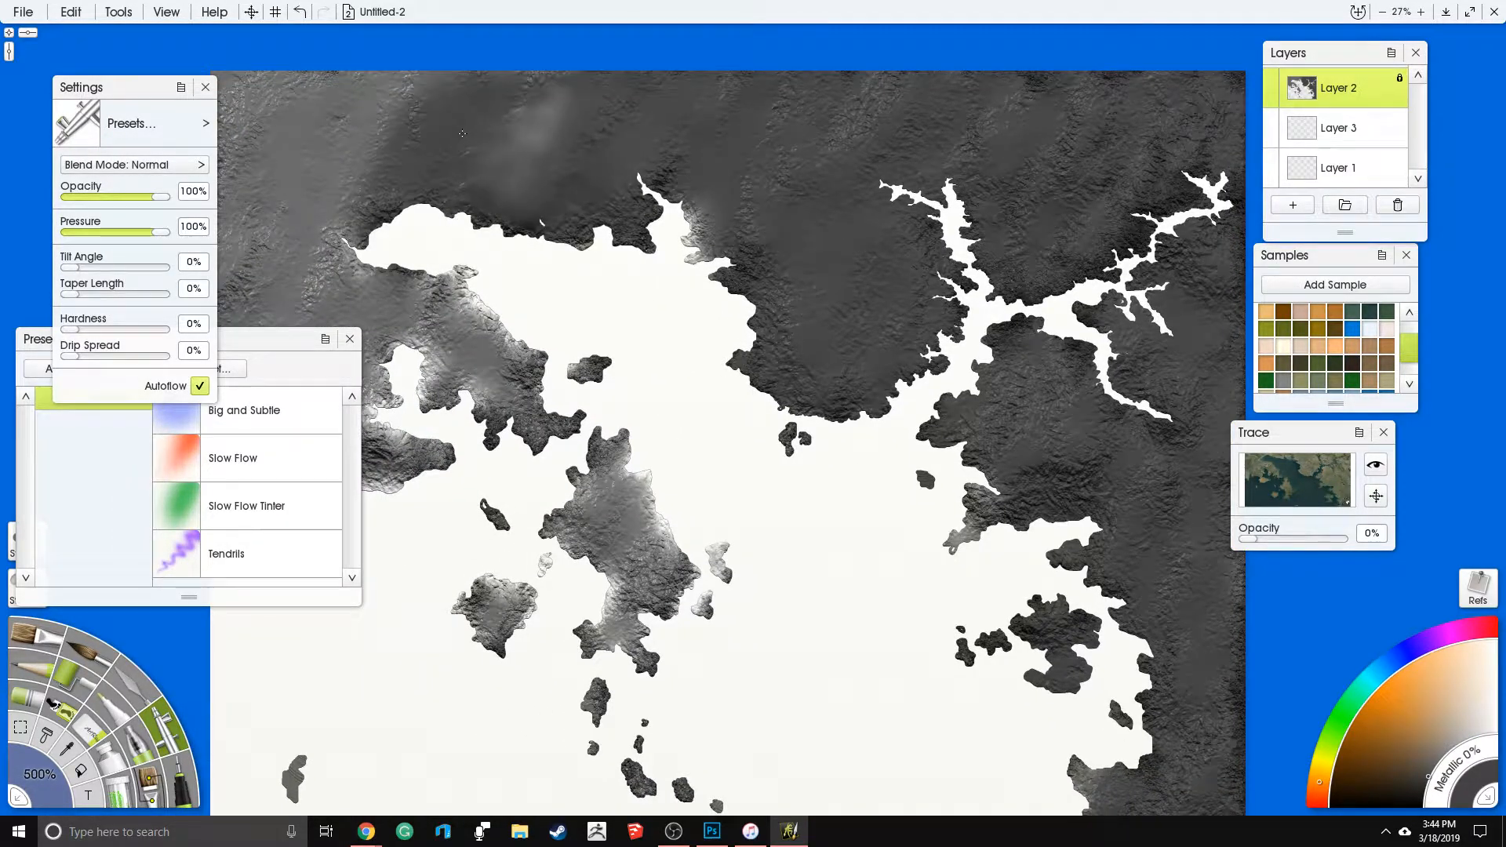
{"action": "mouse_move", "coordinate": [290, 93]}
{"action": "left_mouse_down"}
{"action": "mouse_move", "coordinate": [243, 98]}
{"action": "mouse_move", "coordinate": [336, 228]}
{"action": "mouse_move", "coordinate": [342, 321]}
{"action": "mouse_move", "coordinate": [587, 404]}
{"action": "mouse_move", "coordinate": [250, 499]}
{"action": "left_mouse_up"}
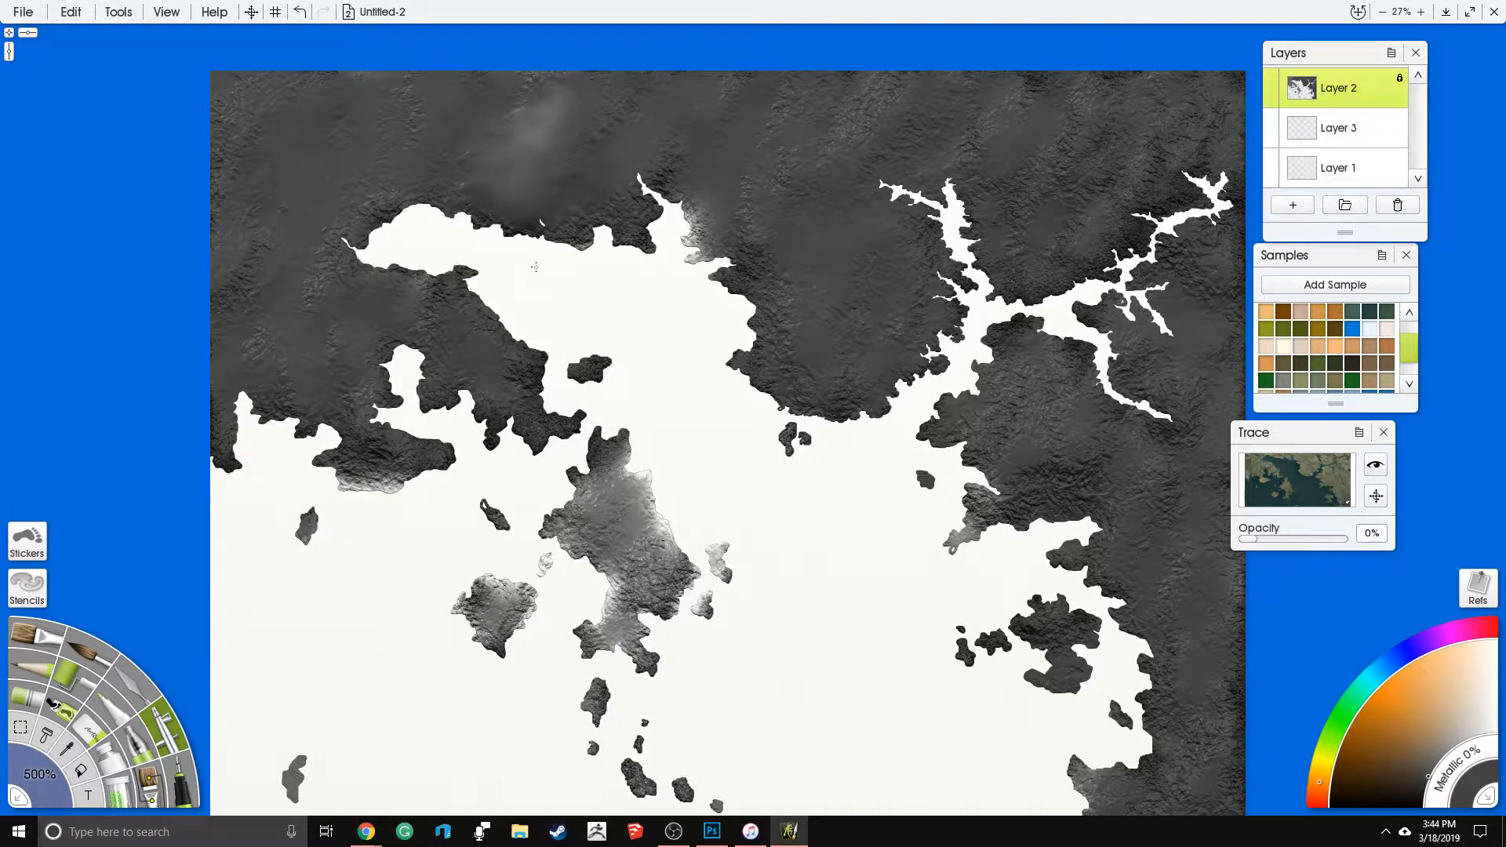
- Airbrush dark grey over the western peninsula, the central and southwestern islands and the remaining light spots on the eastern shore
{"action": "left_click_drag", "start_coordinate": [485, 311], "coordinate": [726, 215]}
{"action": "mouse_move", "coordinate": [541, 475]}
{"action": "left_mouse_down"}
{"action": "mouse_move", "coordinate": [670, 600]}
{"action": "mouse_move", "coordinate": [471, 573]}
{"action": "mouse_move", "coordinate": [290, 486]}
{"action": "left_mouse_up"}
{"action": "left_click_drag", "start_coordinate": [597, 565], "coordinate": [664, 405]}
{"action": "left_click_drag", "start_coordinate": [681, 428], "coordinate": [667, 454]}
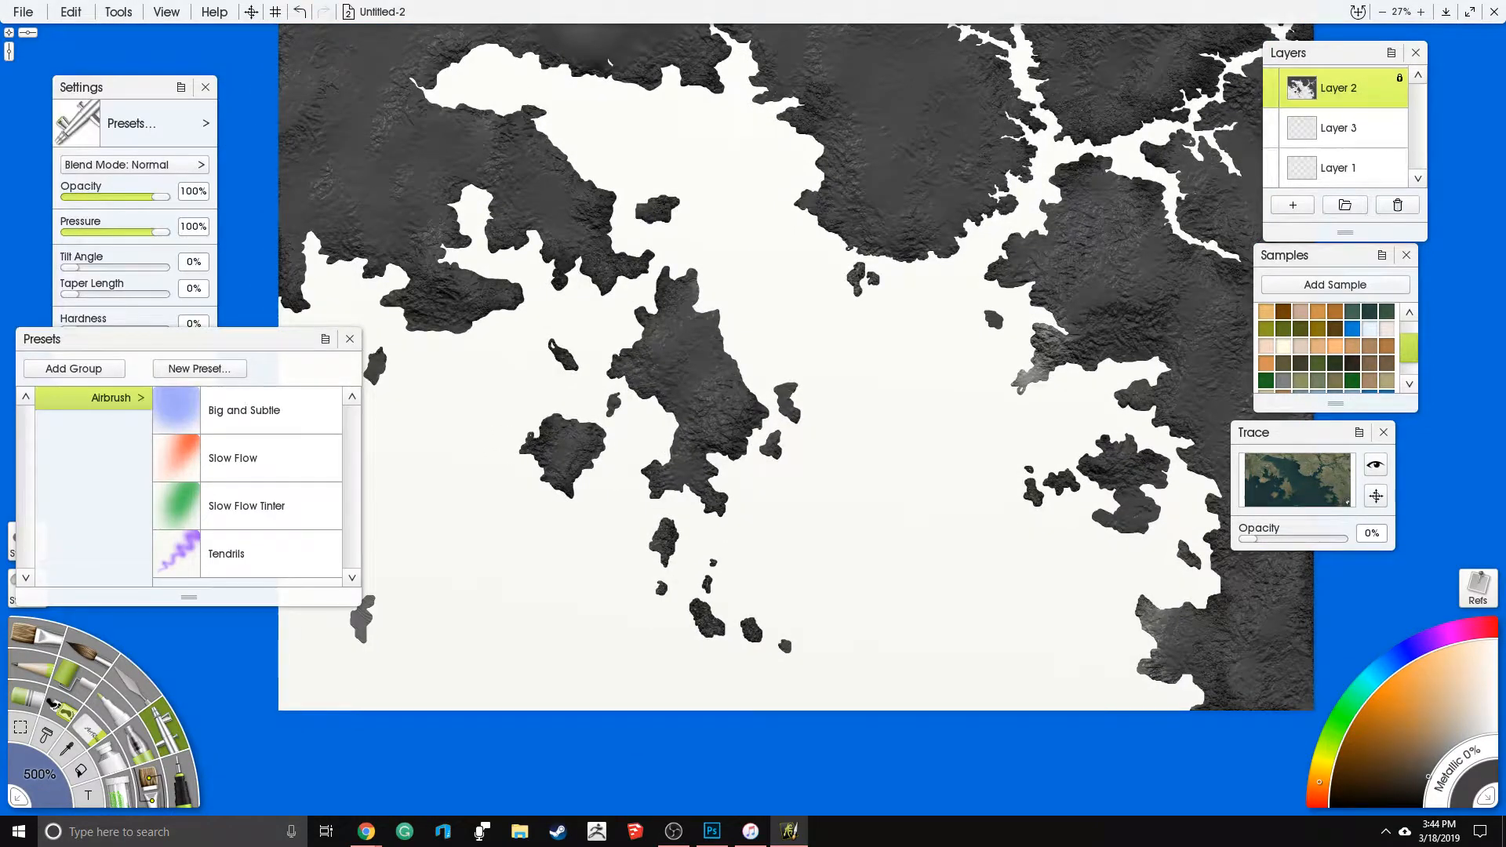
{"action": "left_click_drag", "start_coordinate": [362, 624], "coordinate": [417, 464]}
{"action": "left_click_drag", "start_coordinate": [1020, 386], "coordinate": [1063, 334]}
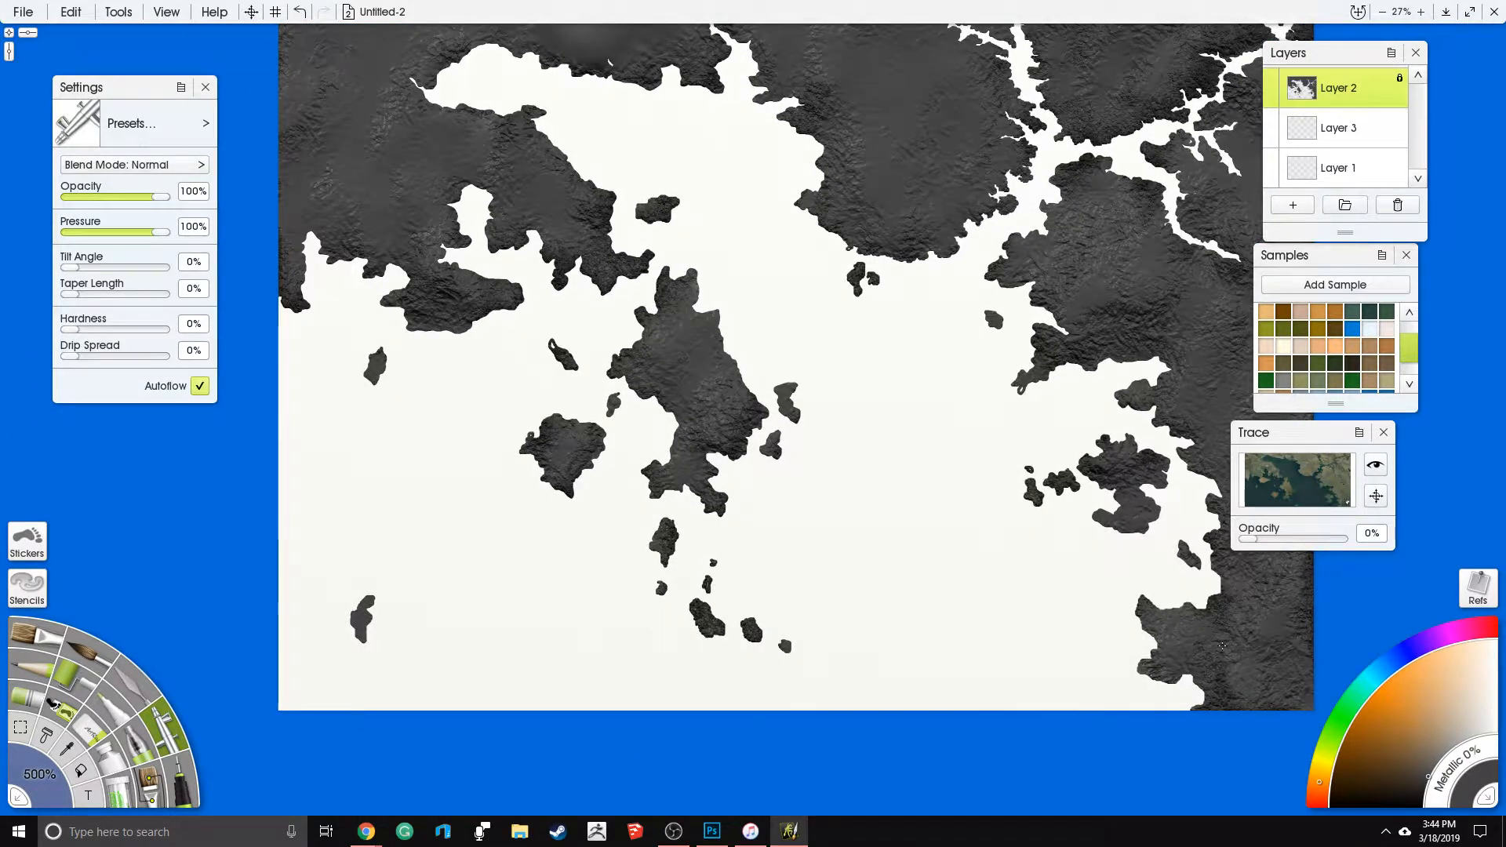
- Switch back to the Instant Blur knife and blur a patch of the southeastern land
{"action": "left_click_drag", "start_coordinate": [730, 386], "coordinate": [732, 523]}
{"action": "left_click", "coordinate": [120, 677]}
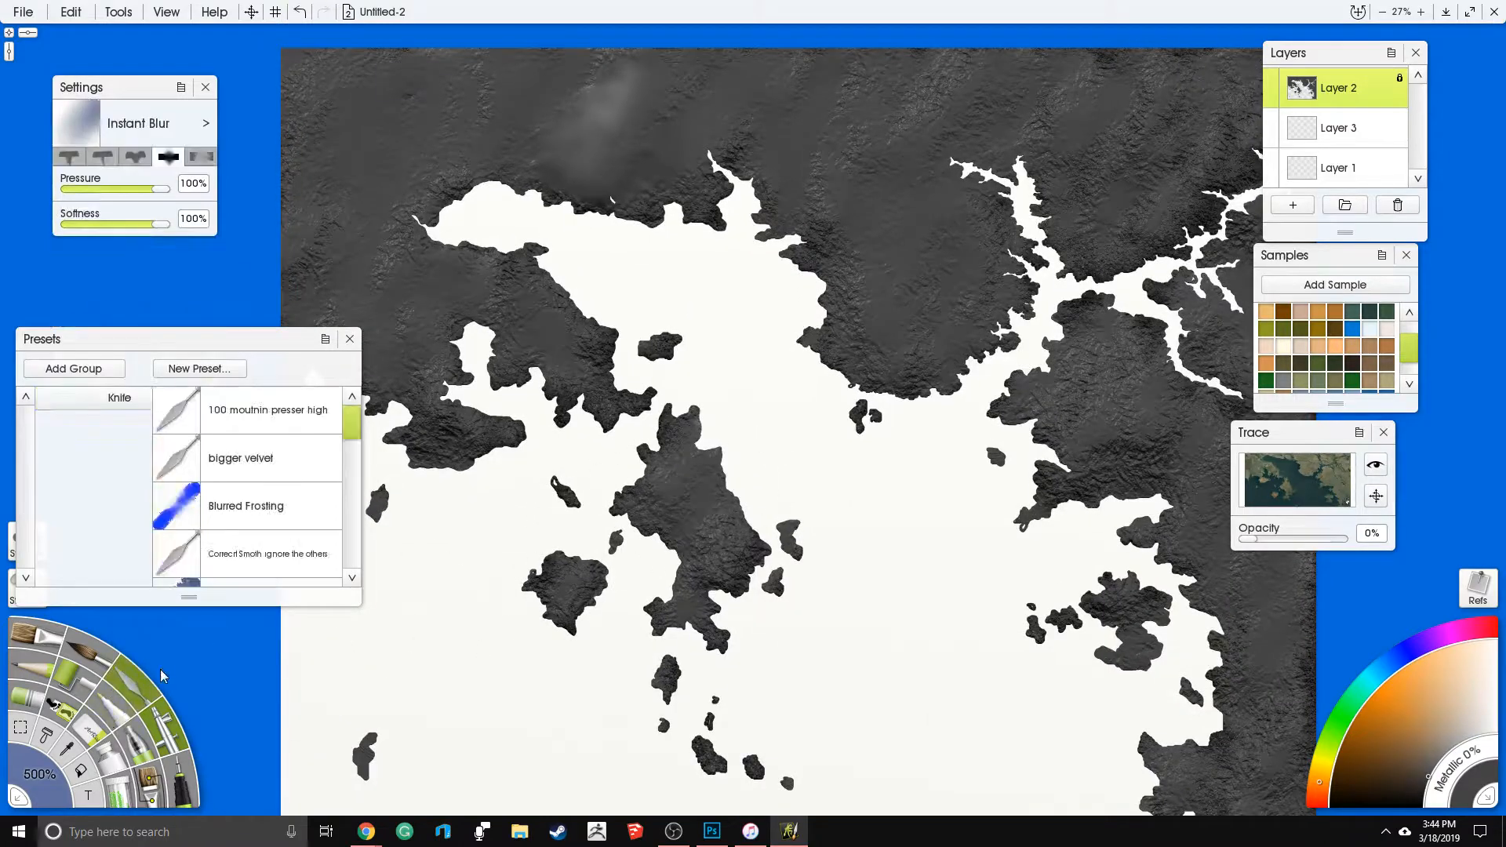
{"action": "left_click_drag", "start_coordinate": [1208, 696], "coordinate": [1271, 760]}
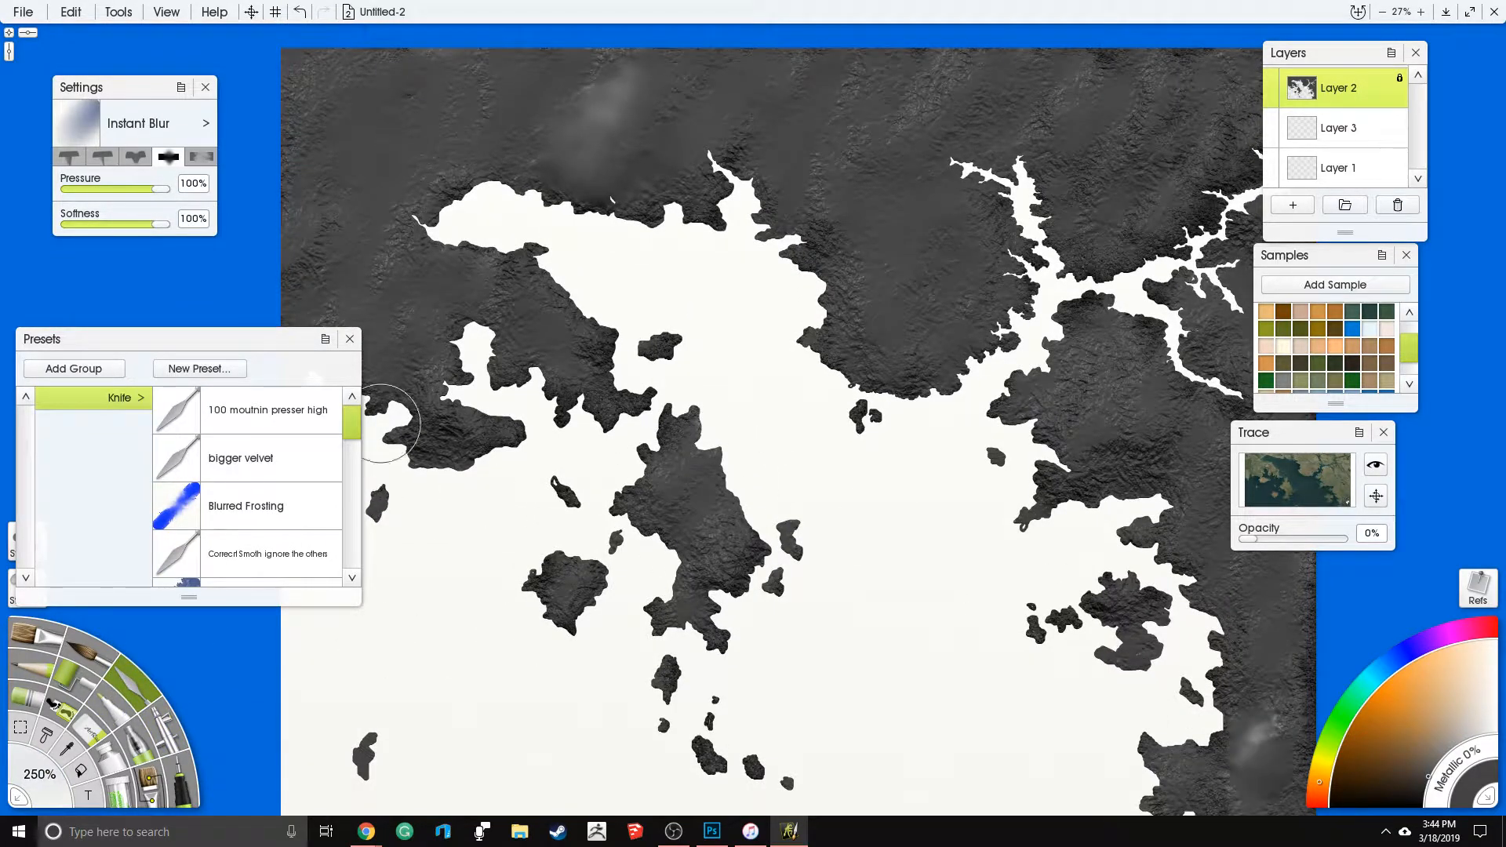
- Switch the knife to the Harsh Chaos preset and set the tool size to 250%
{"action": "left_click_drag", "start_coordinate": [351, 434], "coordinate": [352, 479]}
{"action": "left_click", "coordinate": [259, 508]}
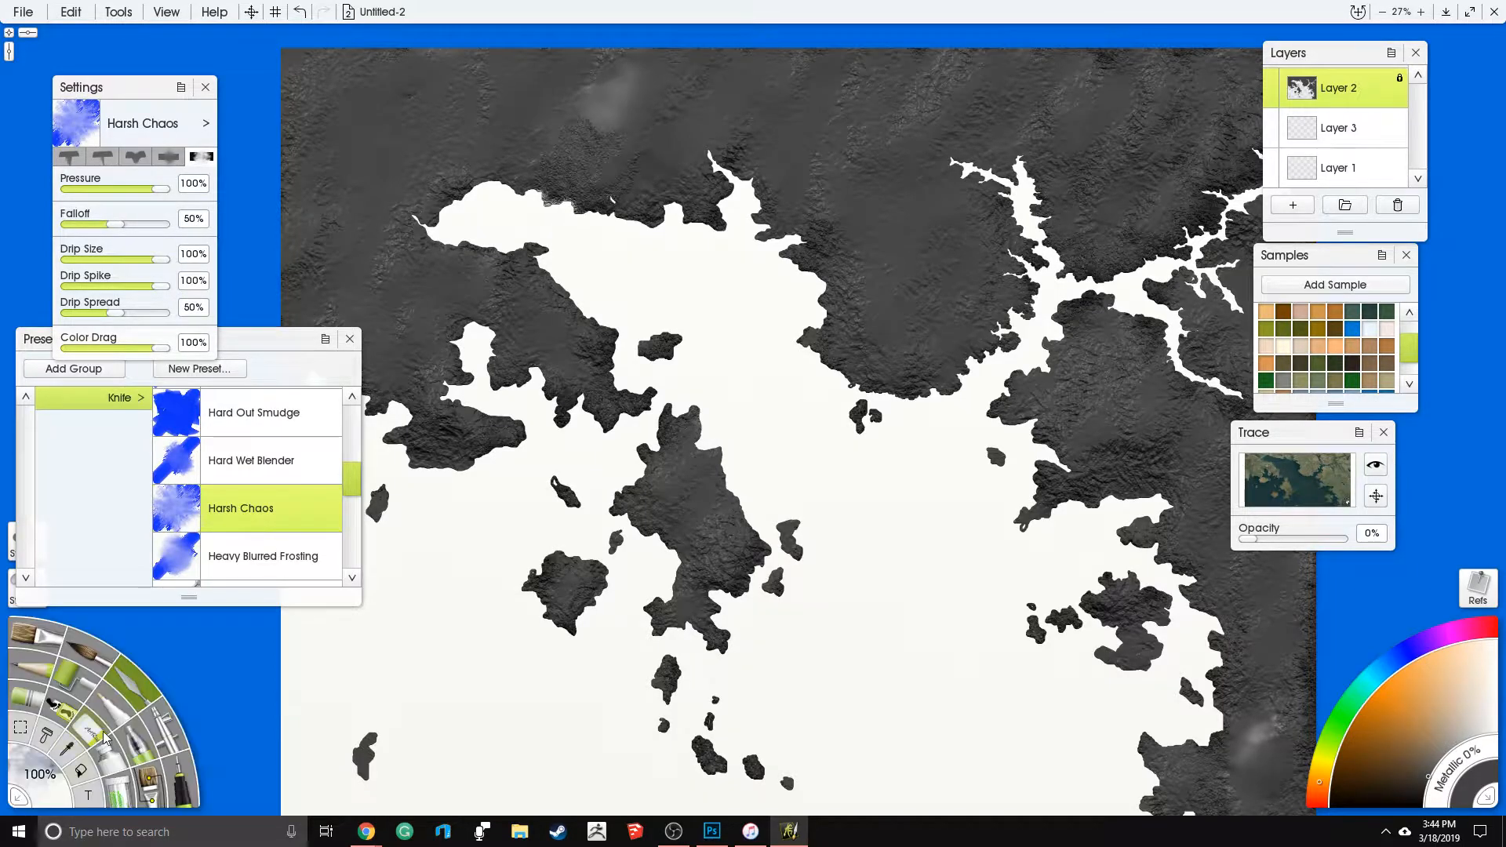
{"action": "left_click", "coordinate": [48, 775]}
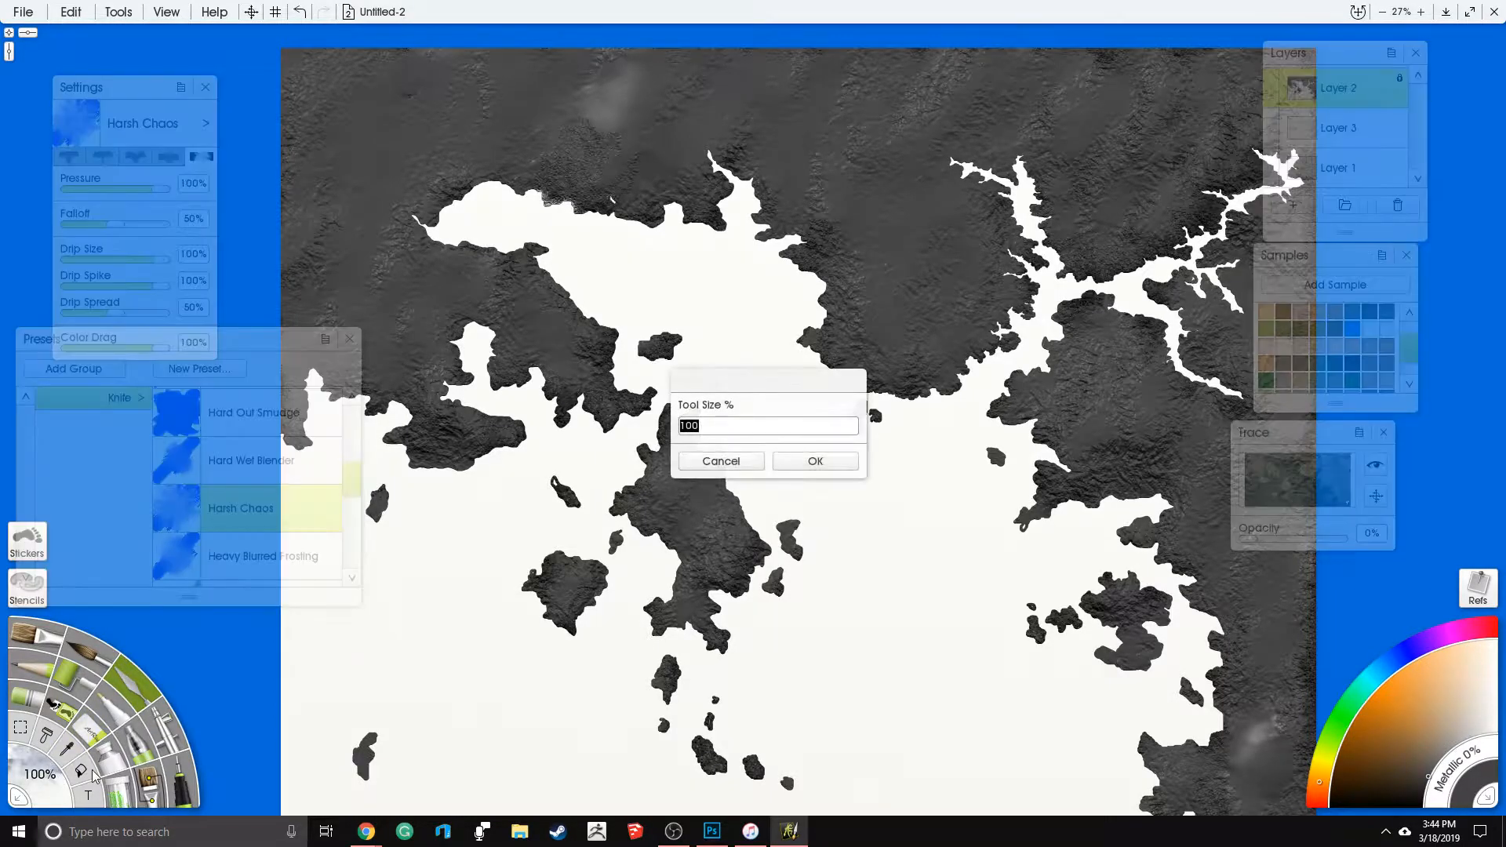
{"action": "type", "text": "250"}
{"action": "key", "text": "Return"}
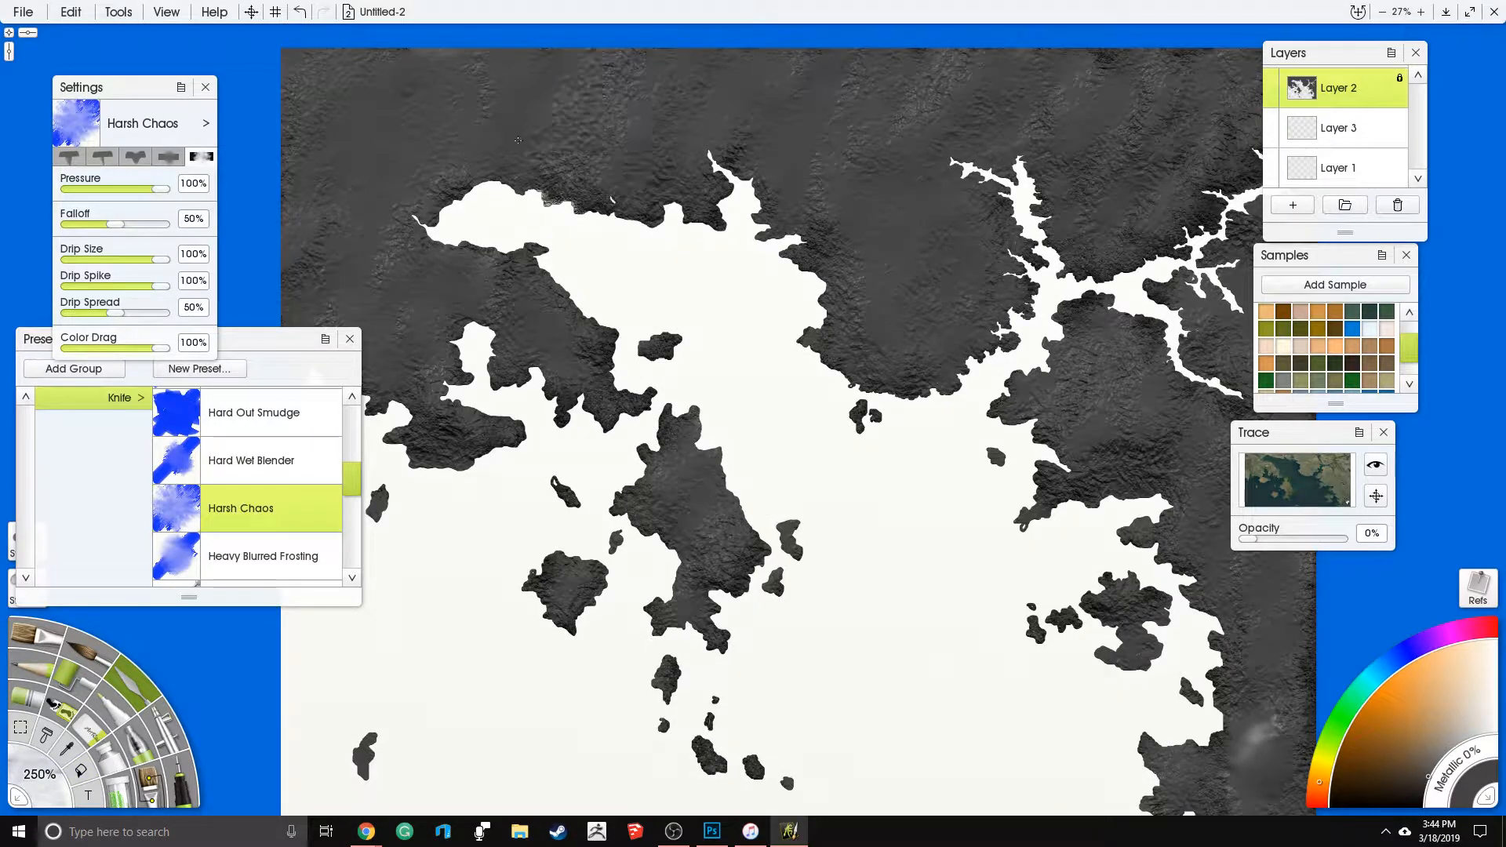
- Roughen the southeastern corner, the eastern land and the south end of the central island with Harsh Chaos strokes
{"action": "left_click_drag", "start_coordinate": [890, 387], "coordinate": [780, 284]}
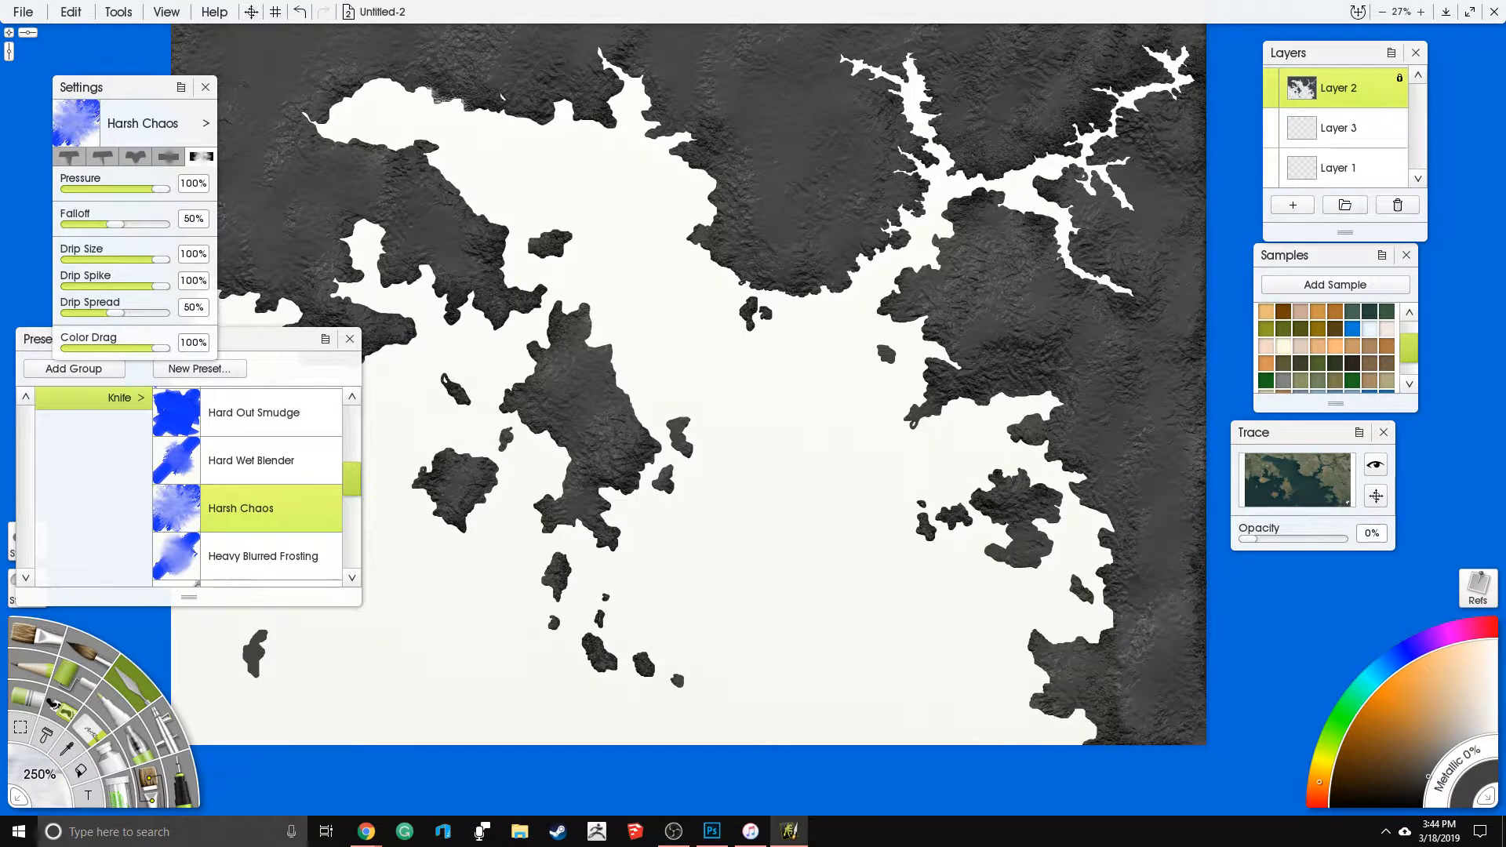
{"action": "left_click_drag", "start_coordinate": [1128, 732], "coordinate": [1077, 673]}
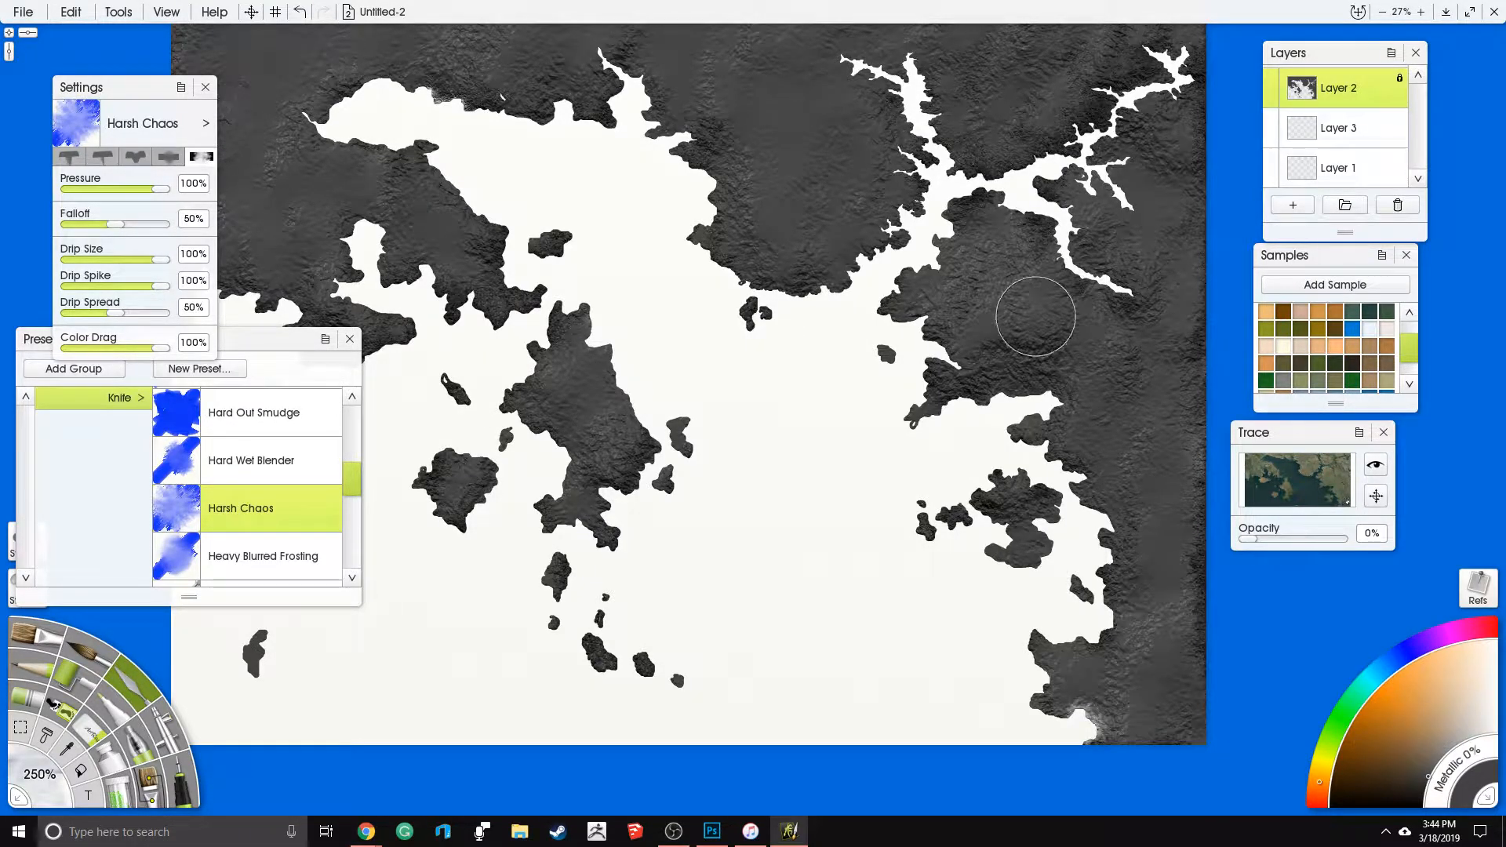
{"action": "left_click_drag", "start_coordinate": [972, 416], "coordinate": [906, 467]}
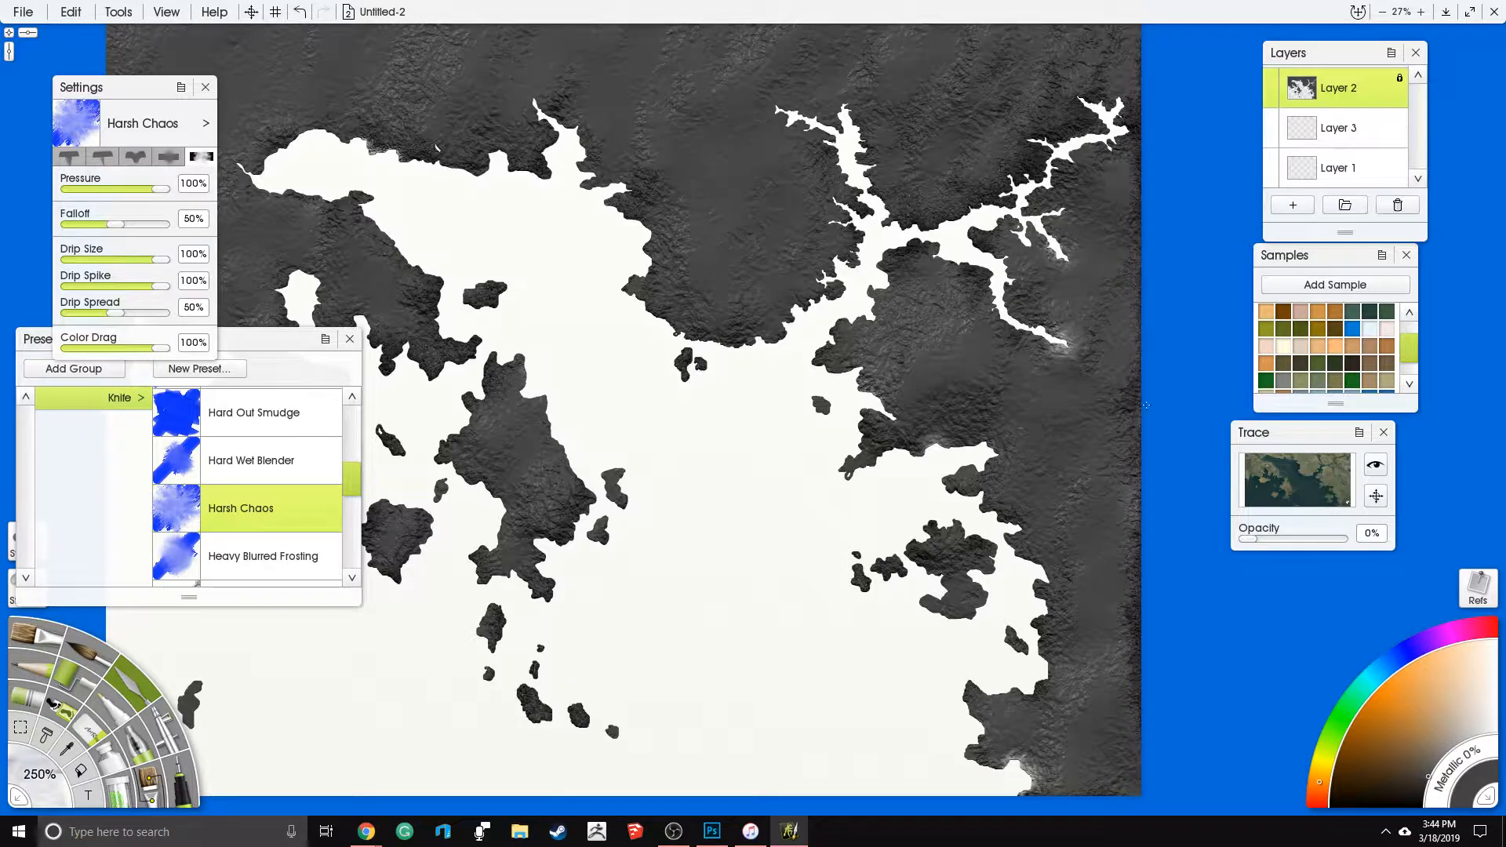
{"action": "left_click_drag", "start_coordinate": [712, 323], "coordinate": [751, 480]}
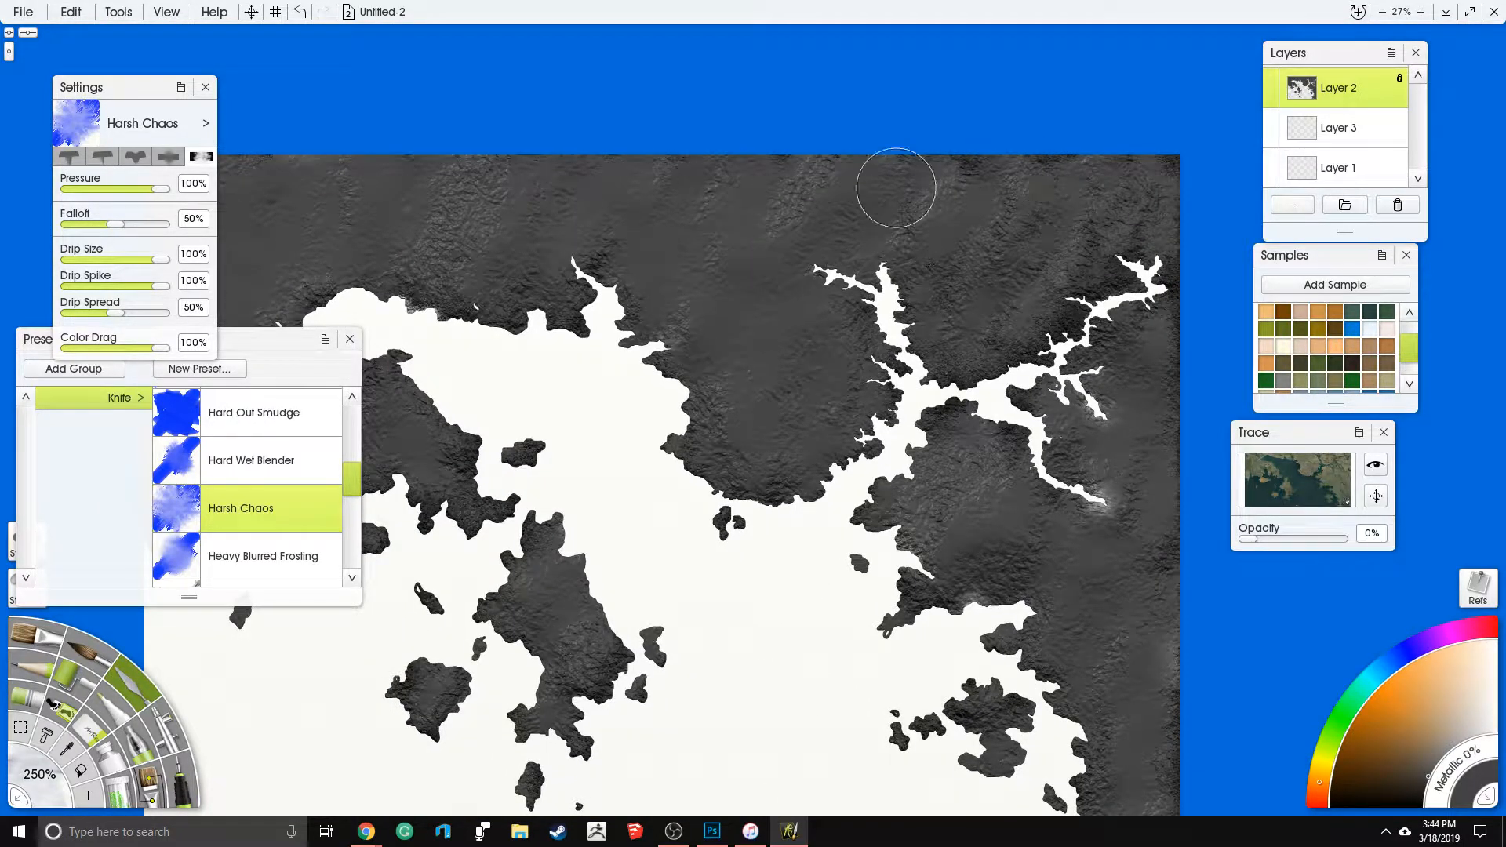
{"action": "left_click_drag", "start_coordinate": [603, 438], "coordinate": [773, 331]}
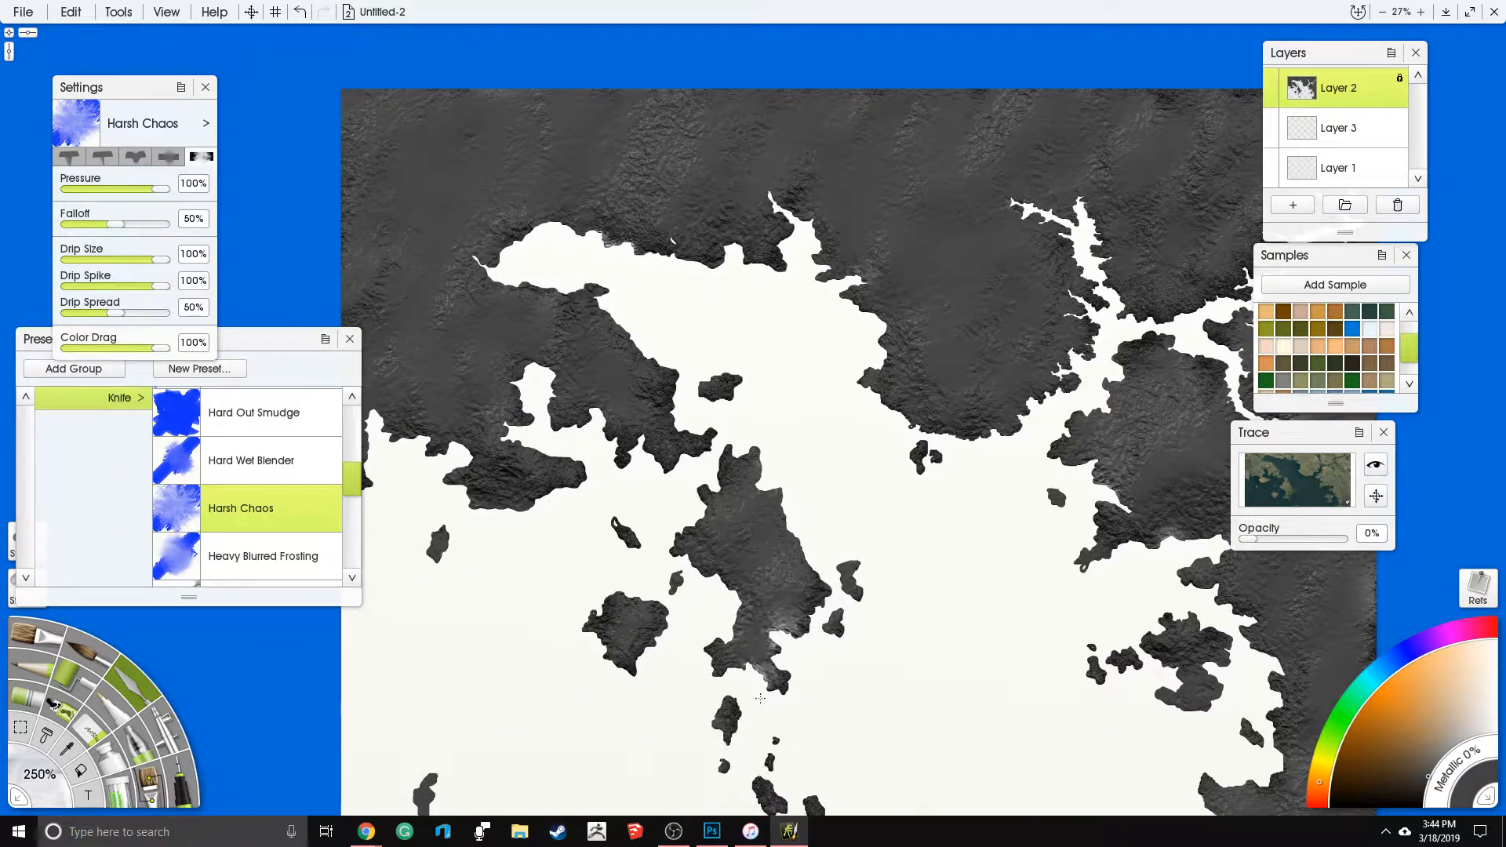
- Roughen the western peninsula, the northern mainland and the northeastern river banks with Harsh Chaos strokes
{"action": "mouse_move", "coordinate": [493, 430]}
{"action": "left_mouse_down"}
{"action": "mouse_move", "coordinate": [444, 312]}
{"action": "mouse_move", "coordinate": [481, 267]}
{"action": "left_mouse_up"}
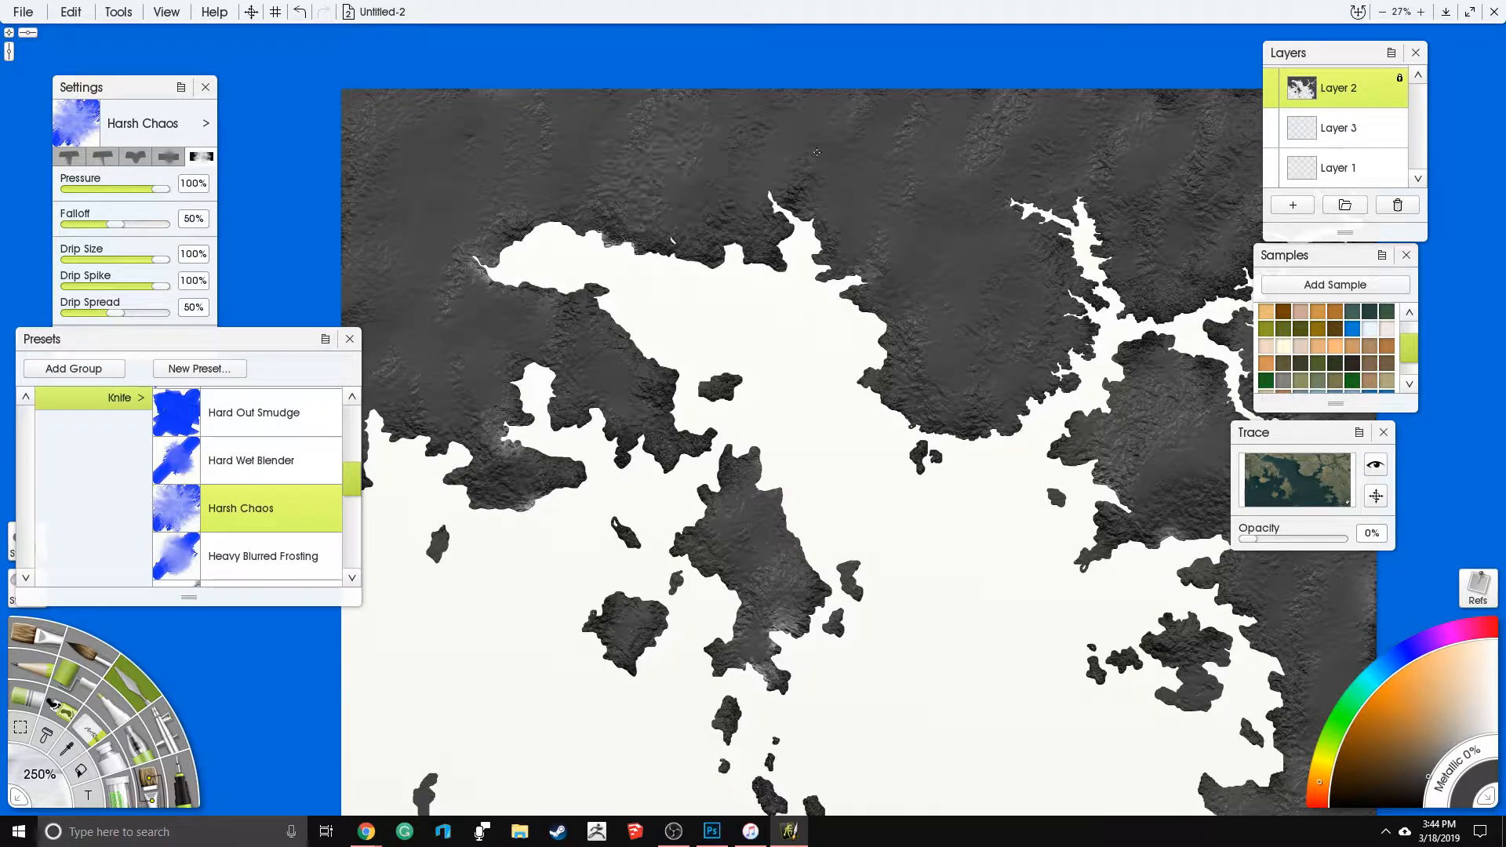
{"action": "left_click_drag", "start_coordinate": [795, 553], "coordinate": [806, 387]}
{"action": "left_click_drag", "start_coordinate": [968, 140], "coordinate": [955, 265]}
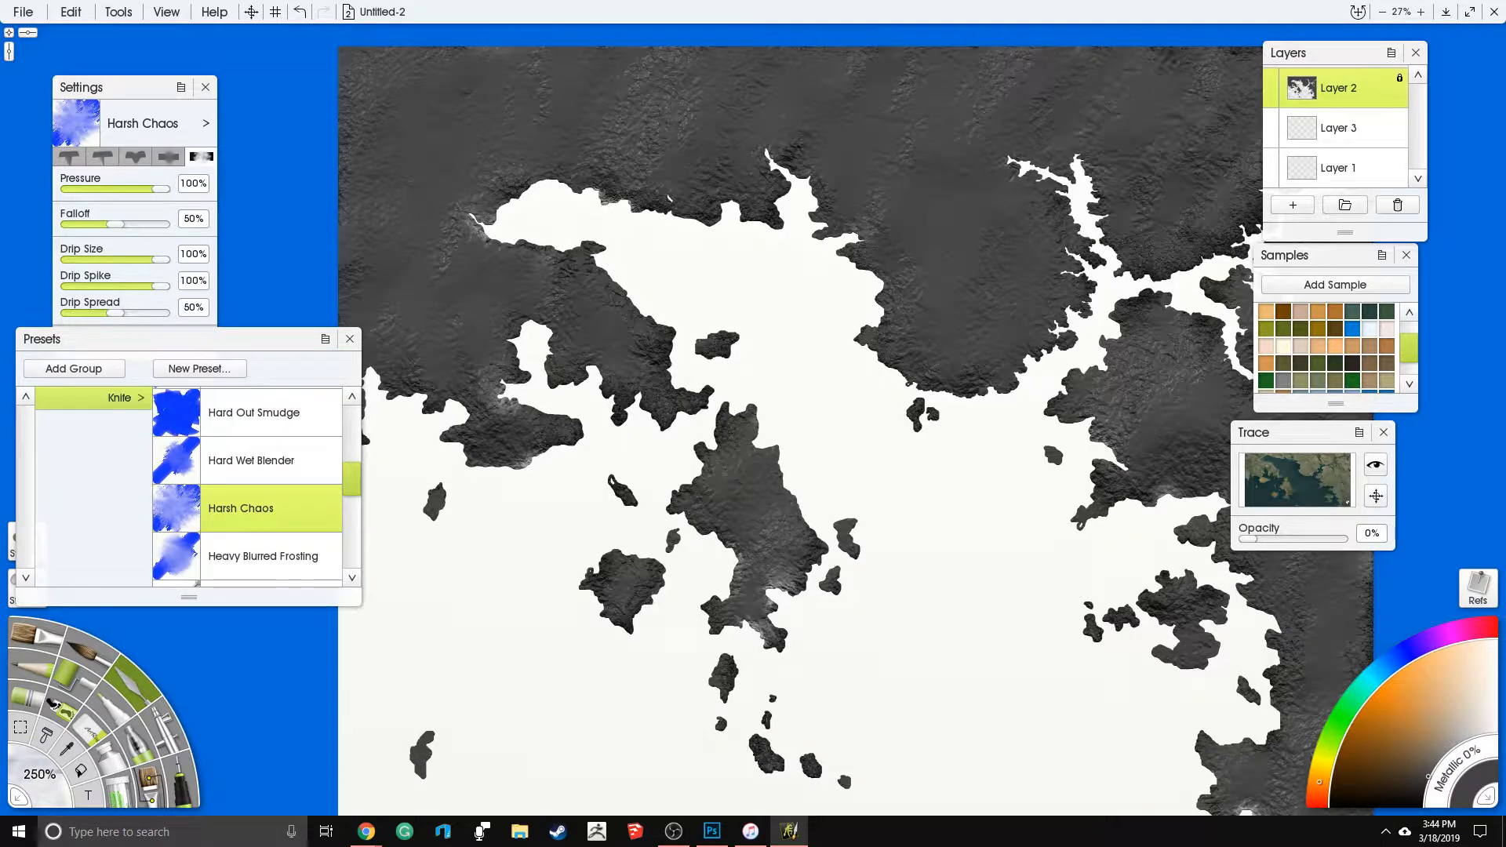
{"action": "left_click_drag", "start_coordinate": [1202, 263], "coordinate": [1265, 191]}
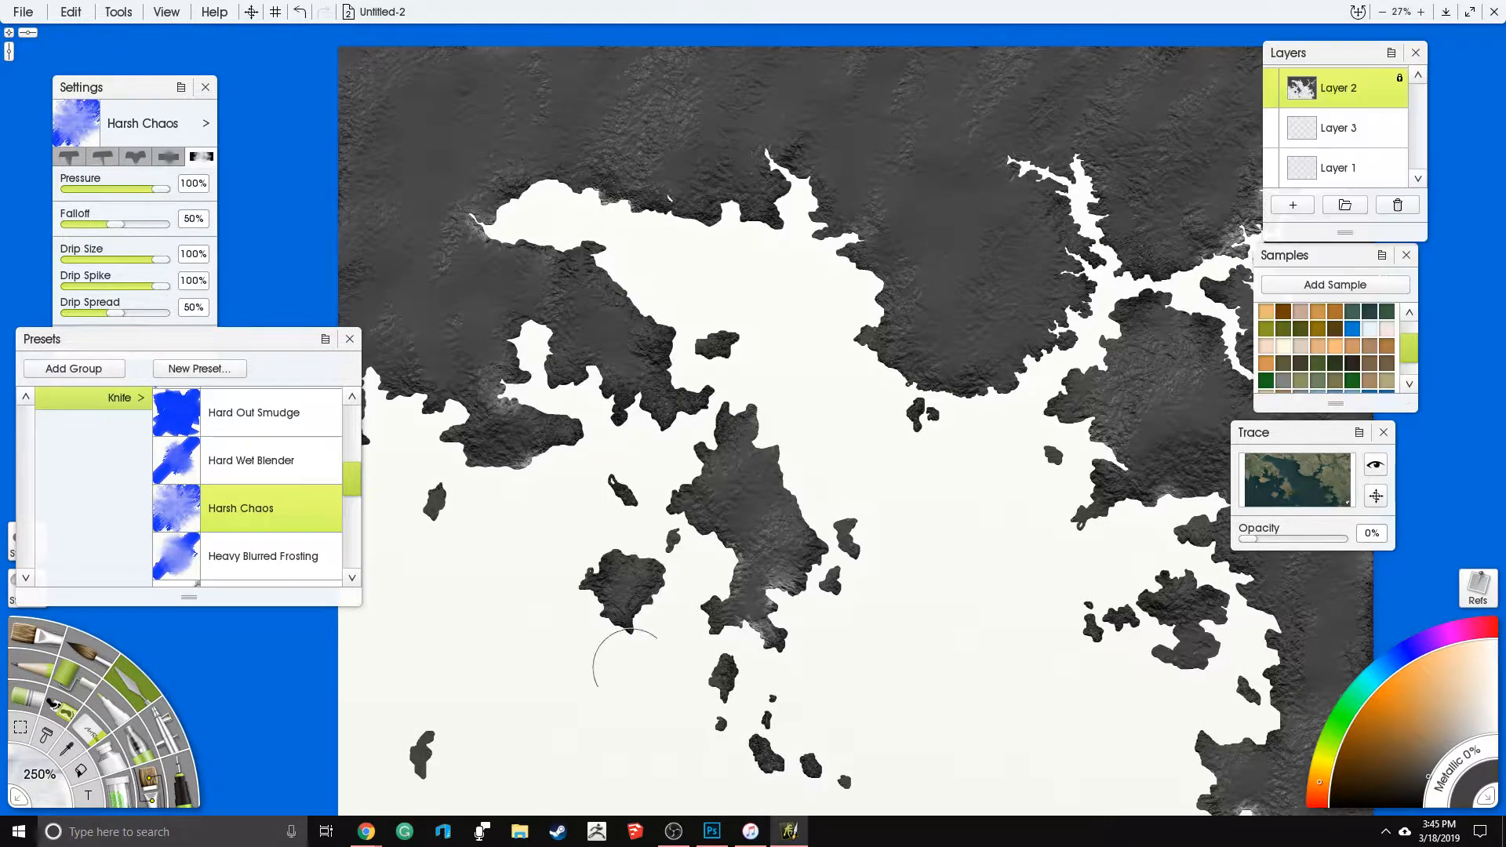
{"action": "left_click_drag", "start_coordinate": [753, 761], "coordinate": [780, 581]}
{"action": "left_click_drag", "start_coordinate": [727, 475], "coordinate": [647, 730]}
{"action": "scroll", "coordinate": [416, 690], "scroll_direction": "down", "scroll_amount": 1}
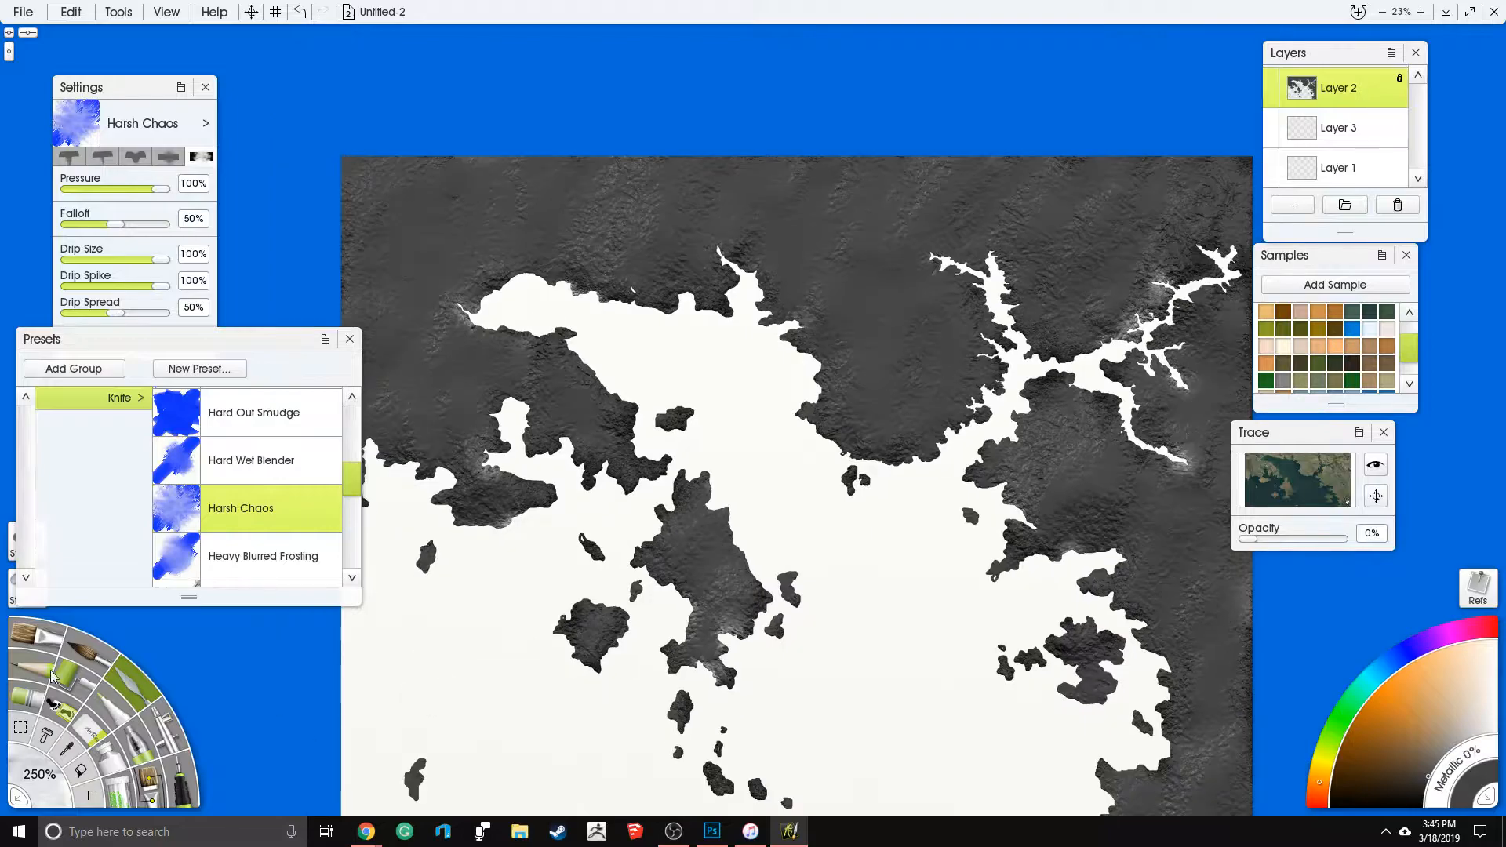
- Airbrush dark grey over the whitish smears along the eastern river branches, the western shores and the central island
{"action": "left_click", "coordinate": [160, 749]}
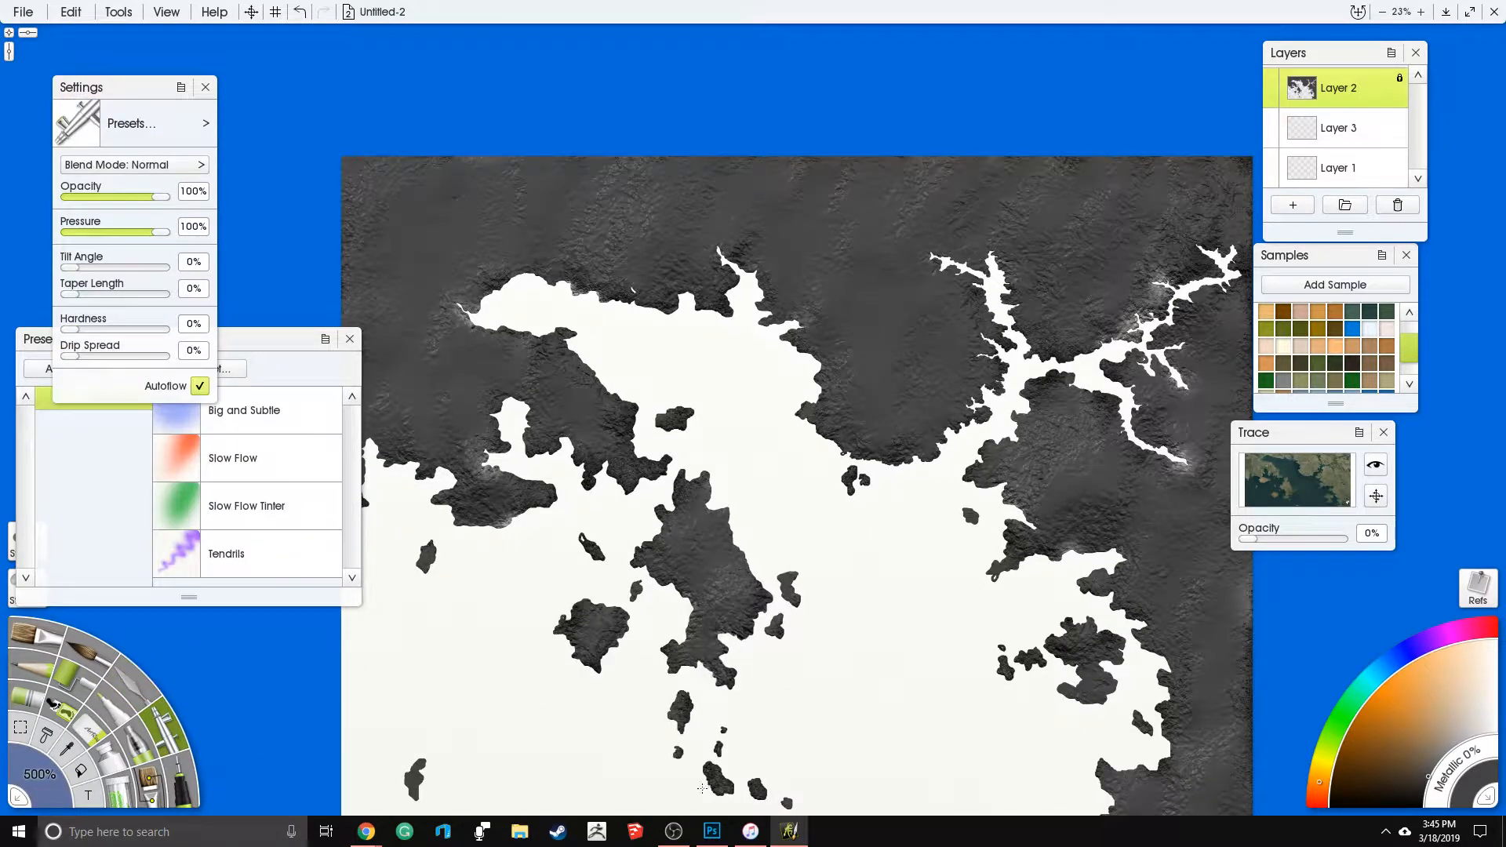
{"action": "mouse_move", "coordinate": [1197, 329]}
{"action": "left_mouse_down"}
{"action": "mouse_move", "coordinate": [1169, 377]}
{"action": "mouse_move", "coordinate": [1165, 565]}
{"action": "left_mouse_up"}
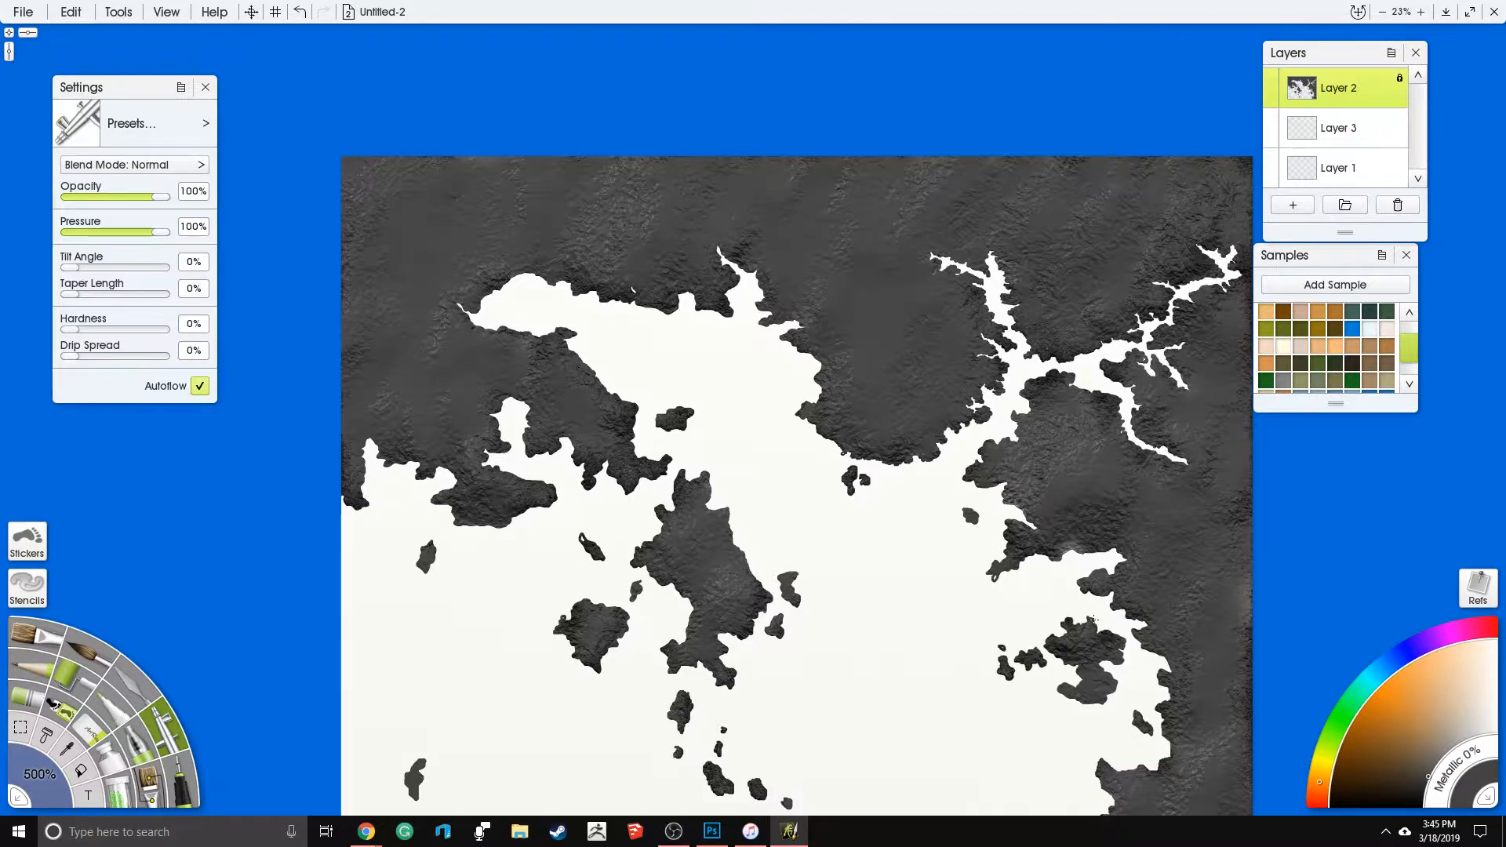
{"action": "right_click", "coordinate": [1090, 620]}
- Make Layer 3 the active layer and choose the paint tube's Hard Squeeze preset
{"action": "left_click", "coordinate": [1338, 128]}
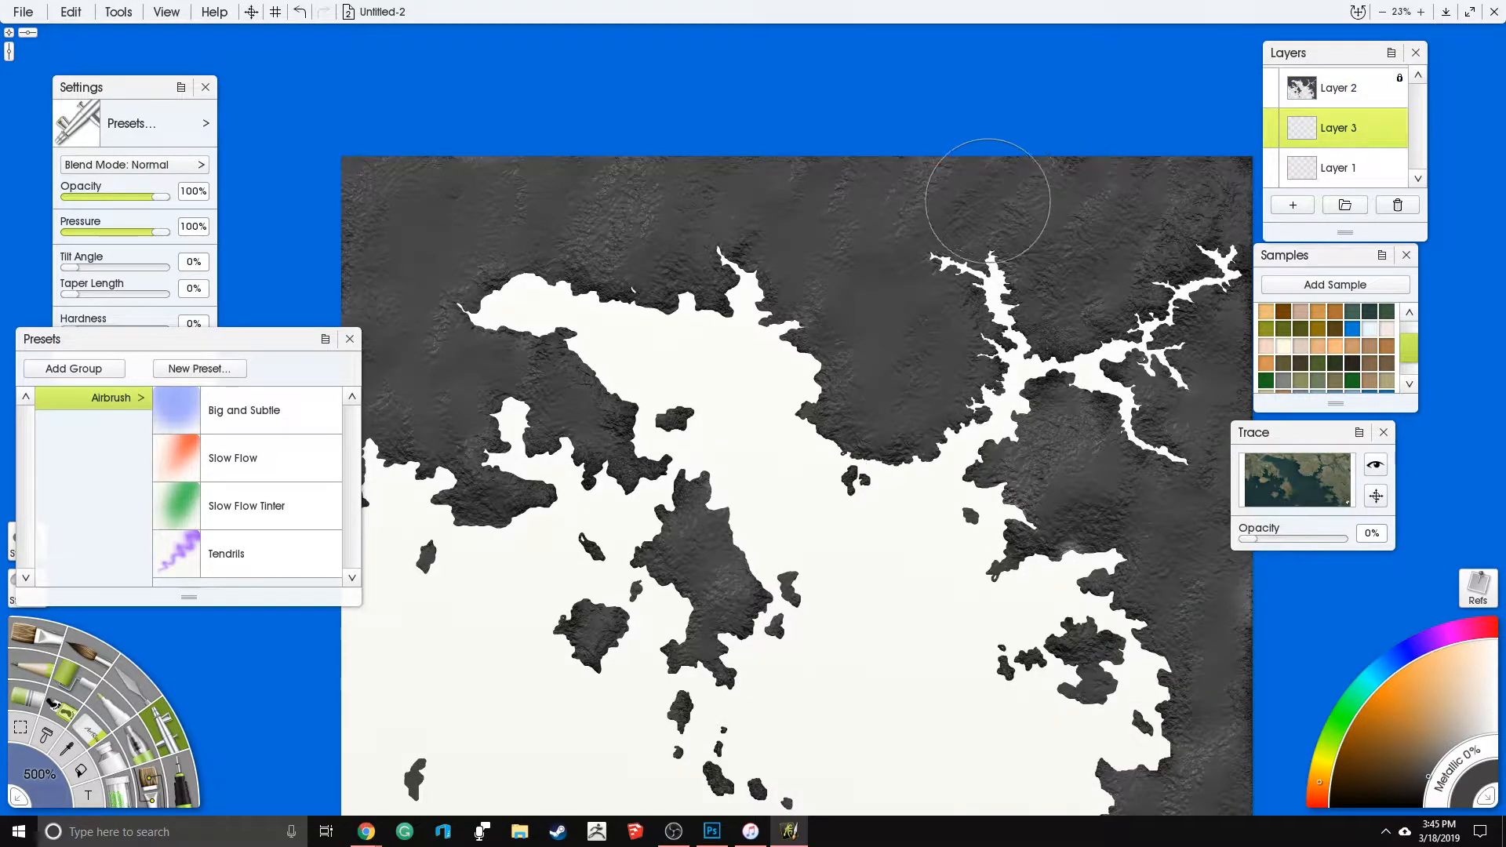
{"action": "scroll", "coordinate": [988, 200], "scroll_direction": "down", "scroll_amount": 3}
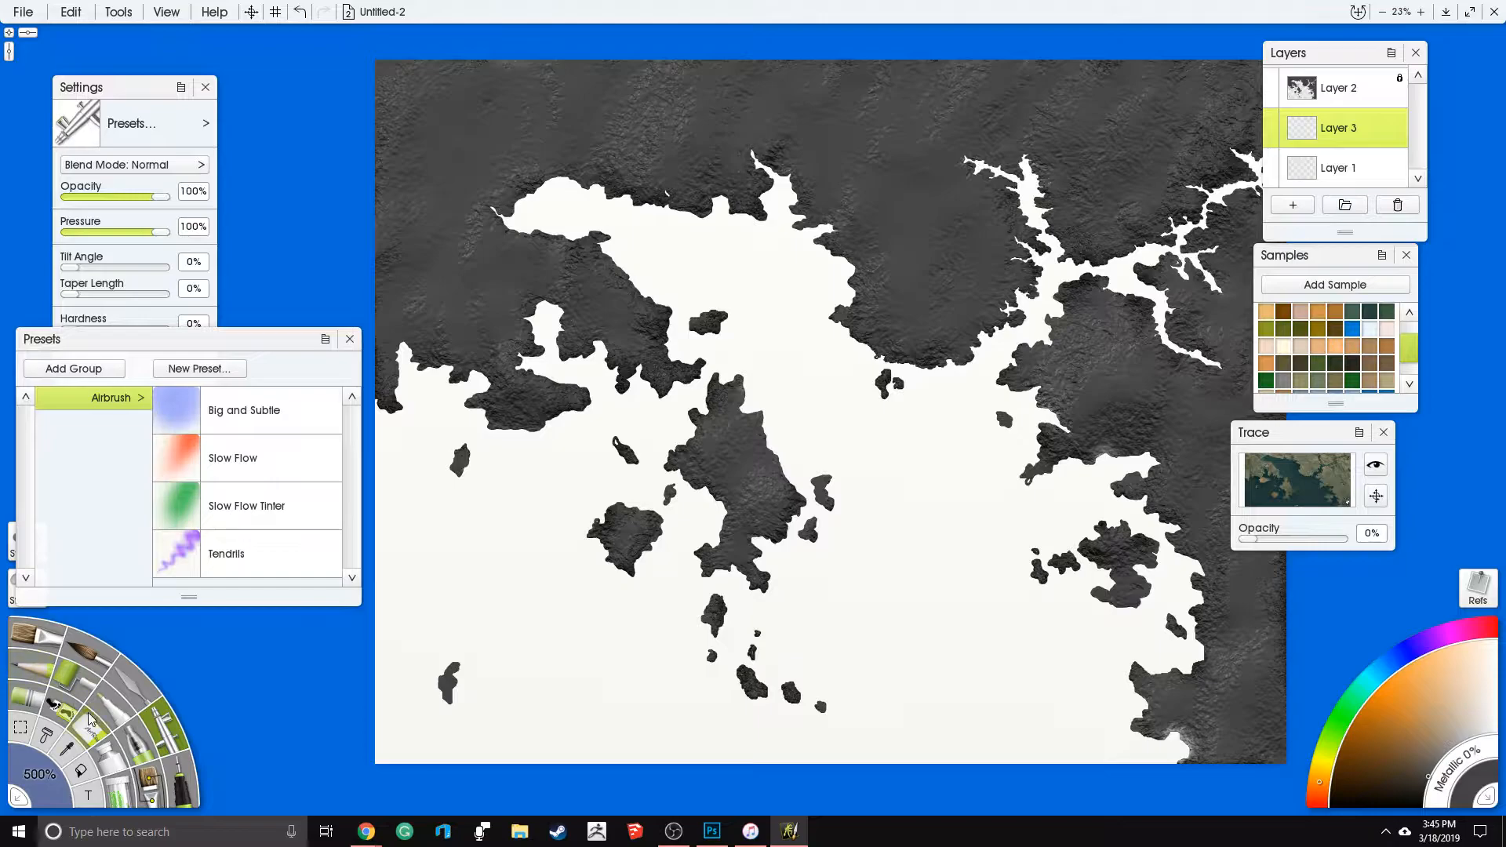
{"action": "left_click", "coordinate": [106, 750]}
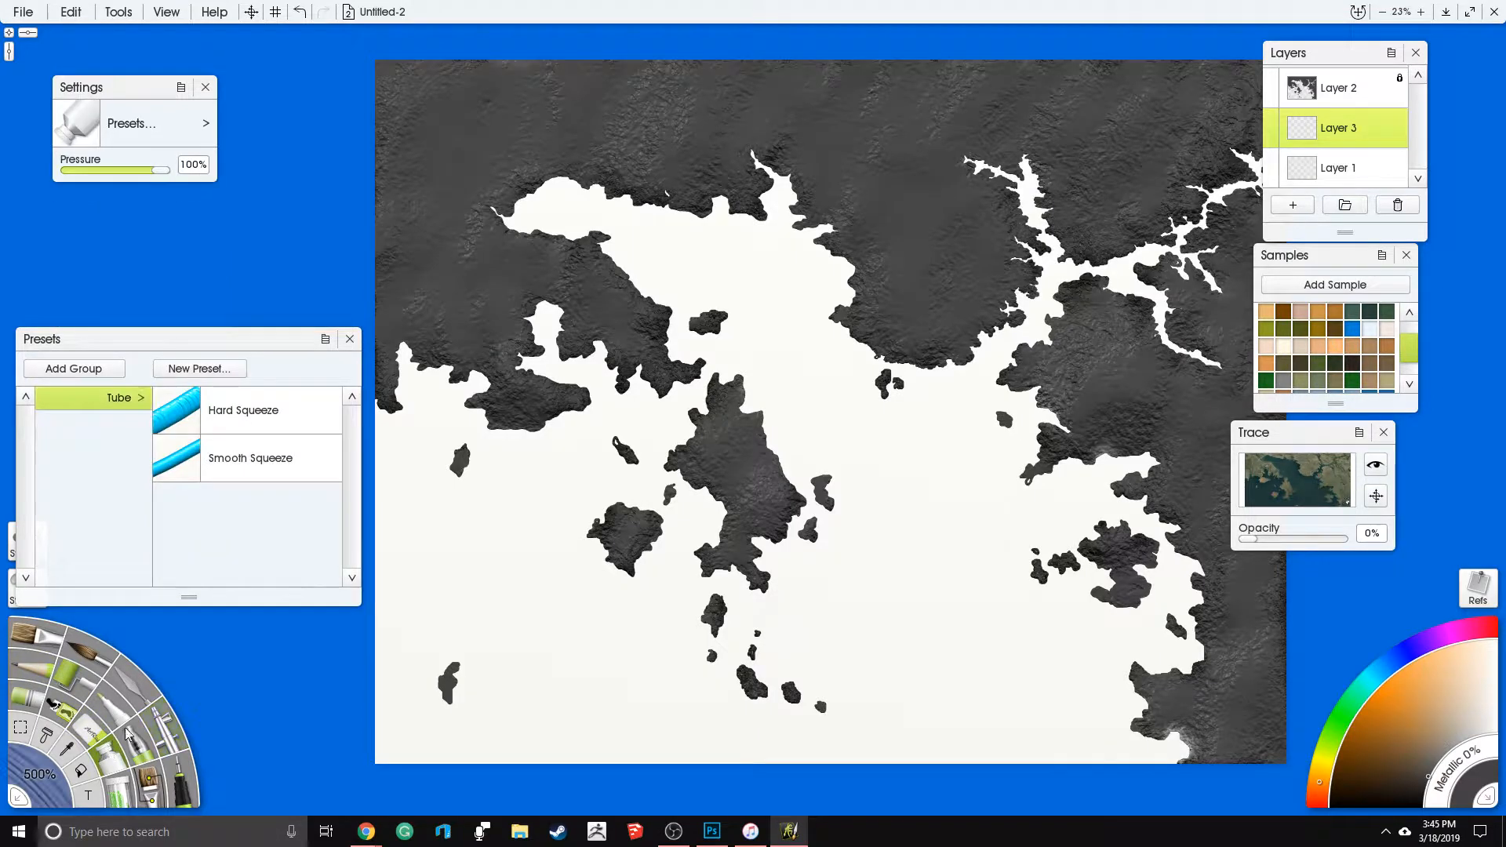
{"action": "left_click", "coordinate": [308, 427]}
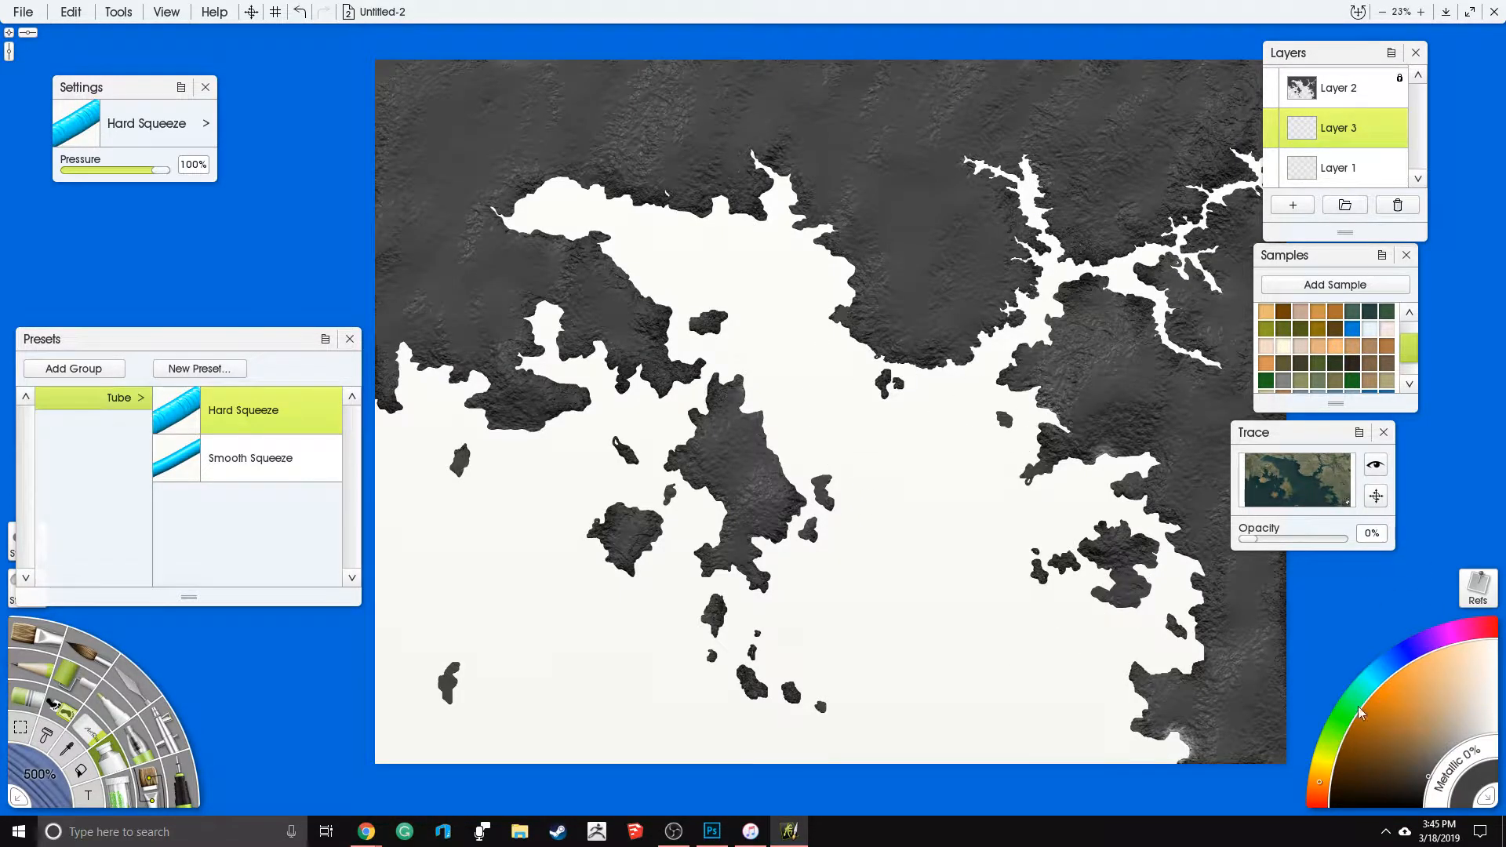
- Cover the sea, bays and river branches around the land with medium-blue Hard Squeeze paint
{"action": "left_click", "coordinate": [1373, 675]}
{"action": "mouse_move", "coordinate": [1409, 703]}
{"action": "left_mouse_down"}
{"action": "mouse_move", "coordinate": [1410, 743]}
{"action": "mouse_move", "coordinate": [1391, 755]}
{"action": "left_mouse_up"}
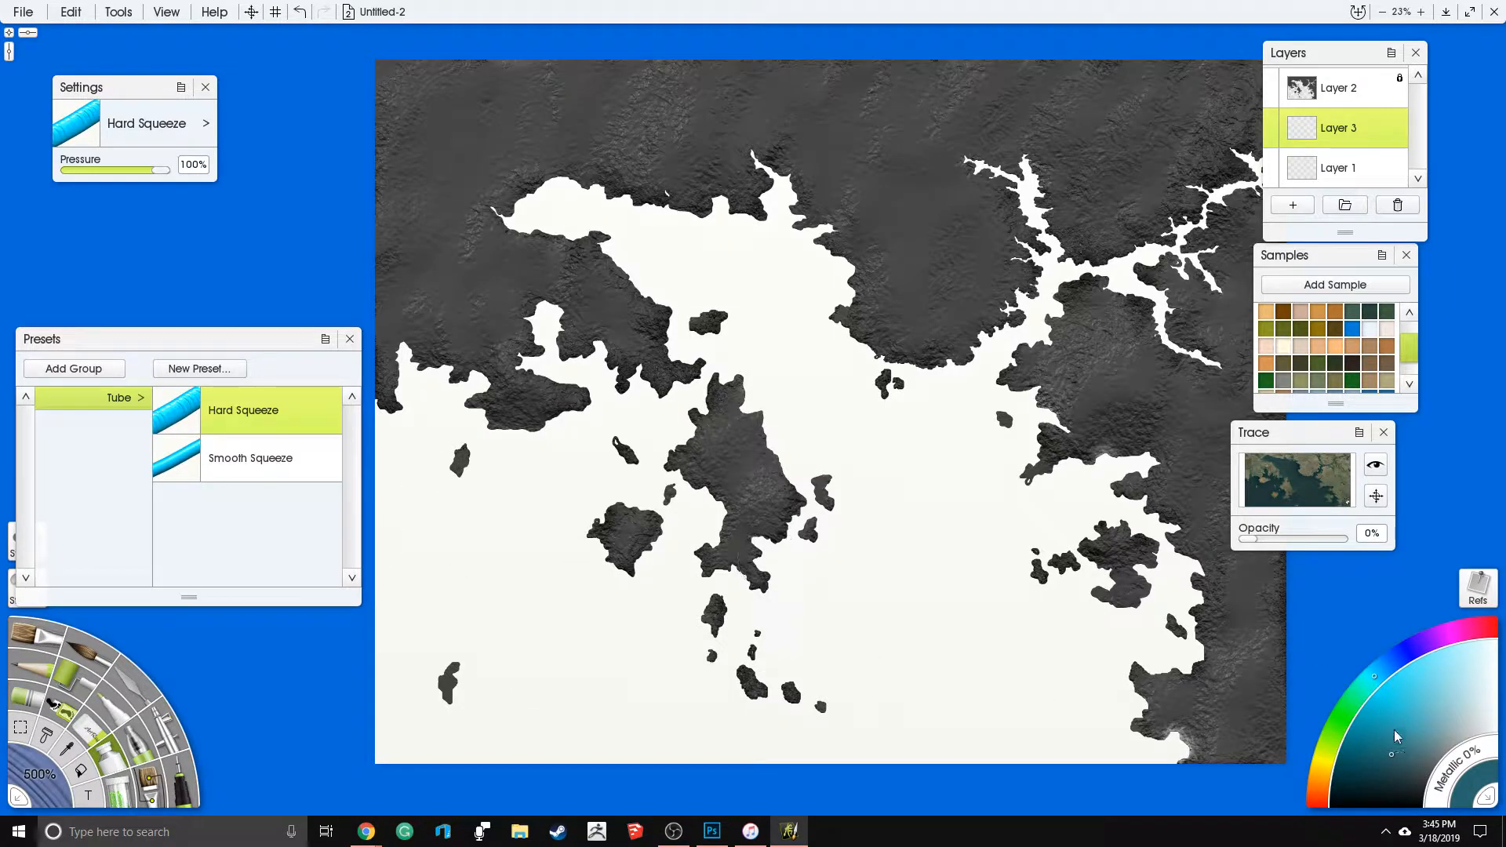
{"action": "left_click", "coordinate": [1383, 666]}
{"action": "left_click", "coordinate": [1416, 750]}
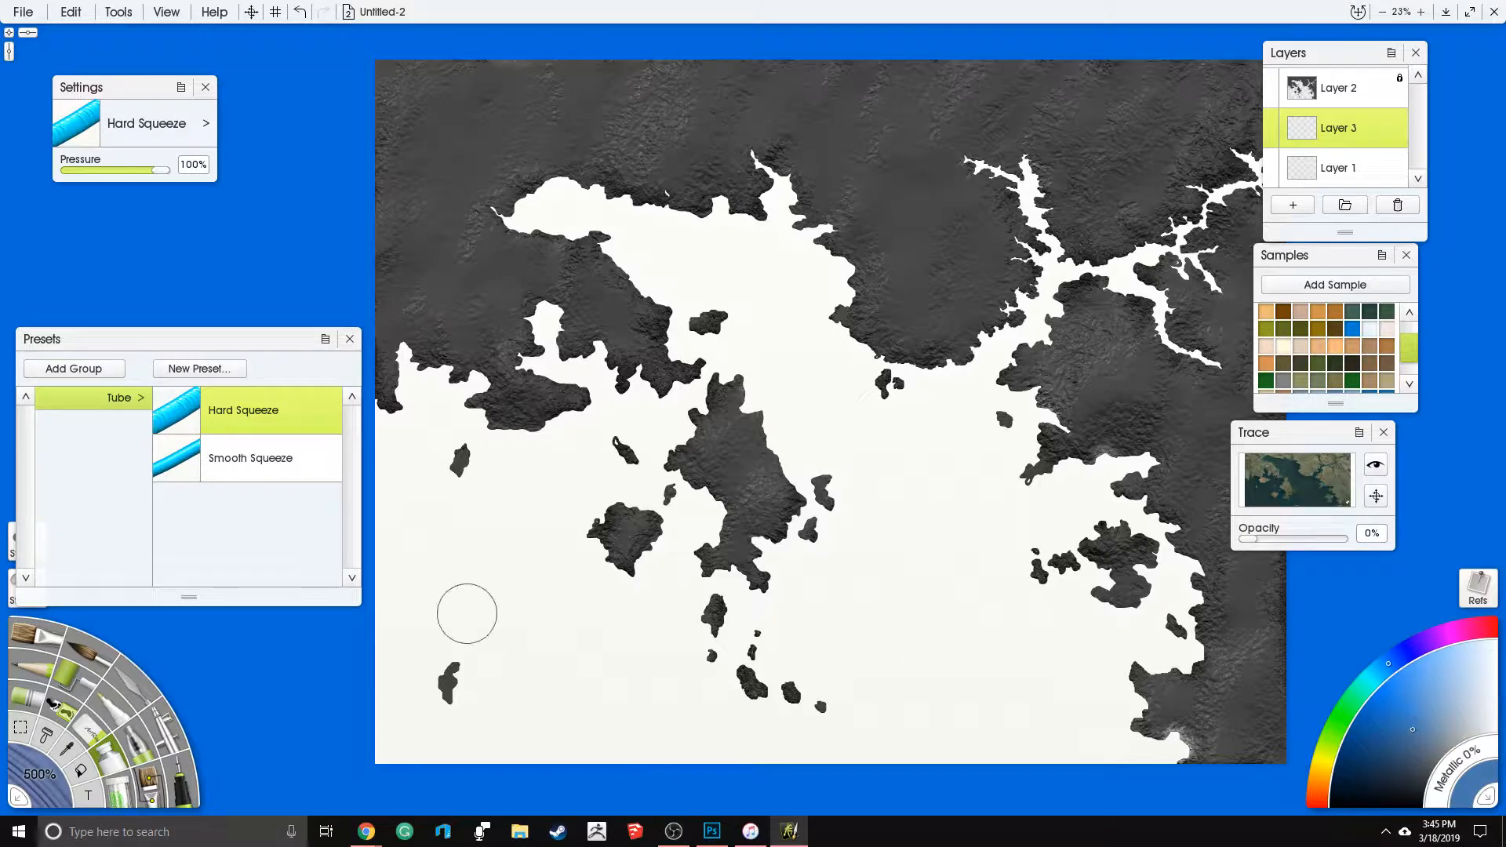
{"action": "left_click_drag", "start_coordinate": [381, 762], "coordinate": [391, 732]}
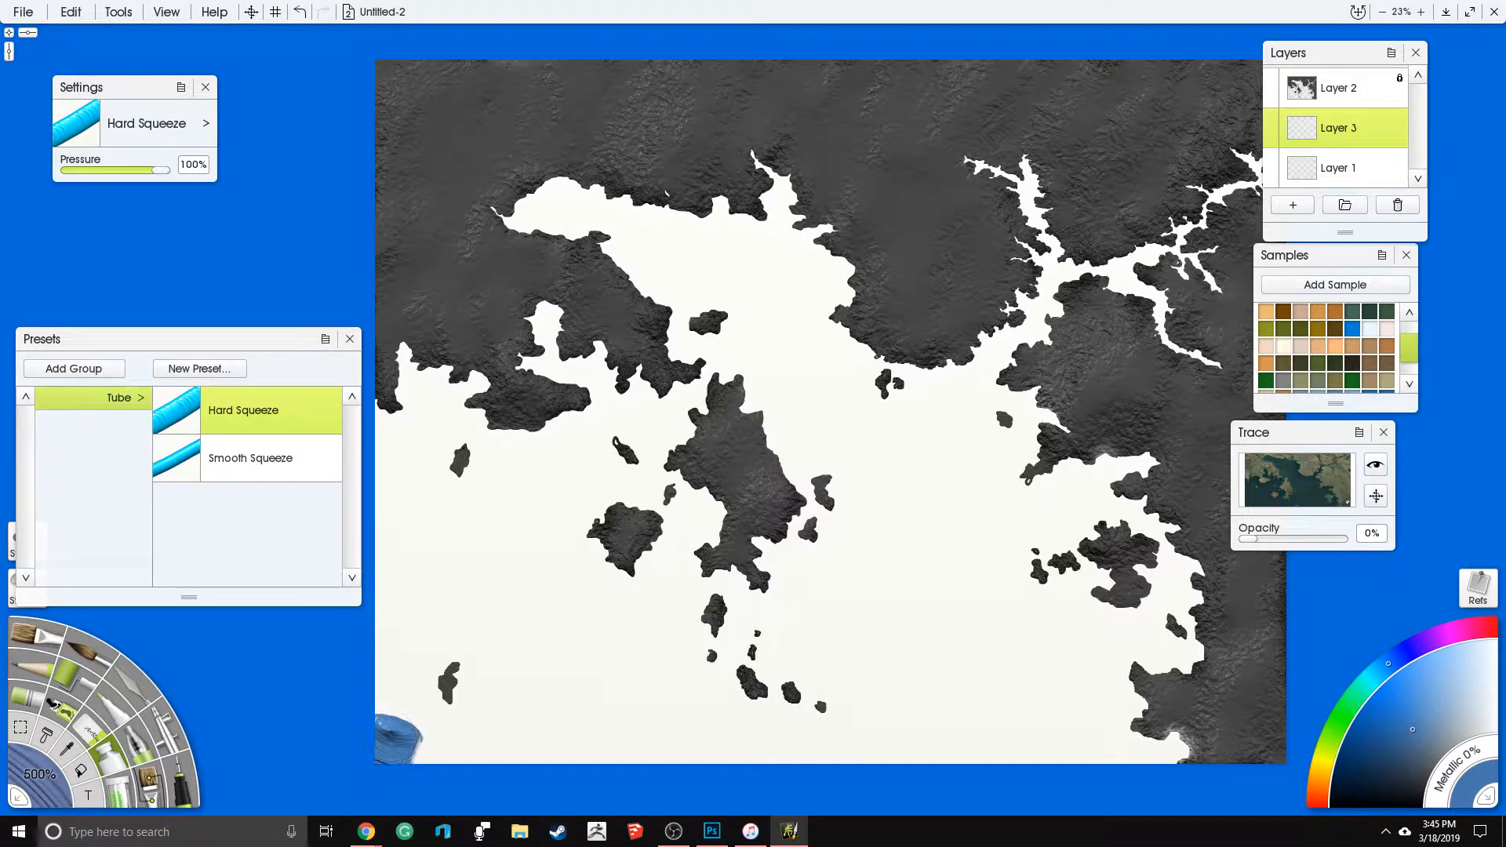
{"action": "mouse_move", "coordinate": [384, 412]}
{"action": "left_mouse_down"}
{"action": "mouse_move", "coordinate": [408, 360]}
{"action": "mouse_move", "coordinate": [471, 386]}
{"action": "mouse_move", "coordinate": [506, 425]}
{"action": "mouse_move", "coordinate": [551, 423]}
{"action": "mouse_move", "coordinate": [574, 408]}
{"action": "mouse_move", "coordinate": [526, 342]}
{"action": "mouse_move", "coordinate": [555, 330]}
{"action": "mouse_move", "coordinate": [582, 358]}
{"action": "mouse_move", "coordinate": [663, 382]}
{"action": "mouse_move", "coordinate": [670, 342]}
{"action": "mouse_move", "coordinate": [593, 272]}
{"action": "left_mouse_up"}
{"action": "mouse_move", "coordinate": [508, 213]}
{"action": "left_mouse_down"}
{"action": "mouse_move", "coordinate": [621, 185]}
{"action": "mouse_move", "coordinate": [717, 196]}
{"action": "mouse_move", "coordinate": [800, 179]}
{"action": "mouse_move", "coordinate": [808, 253]}
{"action": "mouse_move", "coordinate": [875, 344]}
{"action": "mouse_move", "coordinate": [968, 352]}
{"action": "mouse_move", "coordinate": [1025, 299]}
{"action": "mouse_move", "coordinate": [1025, 240]}
{"action": "mouse_move", "coordinate": [993, 158]}
{"action": "mouse_move", "coordinate": [1053, 186]}
{"action": "mouse_move", "coordinate": [1116, 262]}
{"action": "mouse_move", "coordinate": [1238, 163]}
{"action": "mouse_move", "coordinate": [1283, 169]}
{"action": "mouse_move", "coordinate": [1174, 224]}
{"action": "mouse_move", "coordinate": [1196, 343]}
{"action": "left_mouse_up"}
{"action": "mouse_move", "coordinate": [1122, 267]}
{"action": "left_mouse_down"}
{"action": "mouse_move", "coordinate": [1028, 330]}
{"action": "mouse_move", "coordinate": [1030, 470]}
{"action": "mouse_move", "coordinate": [1229, 450]}
{"action": "mouse_move", "coordinate": [1140, 500]}
{"action": "mouse_move", "coordinate": [1223, 571]}
{"action": "mouse_move", "coordinate": [1198, 651]}
{"action": "mouse_move", "coordinate": [1113, 669]}
{"action": "mouse_move", "coordinate": [1172, 715]}
{"action": "mouse_move", "coordinate": [1164, 755]}
{"action": "mouse_move", "coordinate": [627, 770]}
{"action": "mouse_move", "coordinate": [414, 743]}
{"action": "mouse_move", "coordinate": [370, 548]}
{"action": "mouse_move", "coordinate": [367, 439]}
{"action": "mouse_move", "coordinate": [426, 412]}
{"action": "mouse_move", "coordinate": [456, 436]}
{"action": "mouse_move", "coordinate": [405, 445]}
{"action": "mouse_move", "coordinate": [437, 684]}
{"action": "mouse_move", "coordinate": [515, 715]}
{"action": "mouse_move", "coordinate": [913, 727]}
{"action": "mouse_move", "coordinate": [1099, 699]}
{"action": "mouse_move", "coordinate": [1107, 663]}
{"action": "mouse_move", "coordinate": [1180, 602]}
{"action": "mouse_move", "coordinate": [1166, 550]}
{"action": "mouse_move", "coordinate": [1132, 624]}
{"action": "mouse_move", "coordinate": [1068, 551]}
{"action": "mouse_move", "coordinate": [1118, 617]}
{"action": "mouse_move", "coordinate": [1101, 520]}
{"action": "mouse_move", "coordinate": [1015, 505]}
{"action": "mouse_move", "coordinate": [976, 377]}
{"action": "mouse_move", "coordinate": [842, 345]}
{"action": "mouse_move", "coordinate": [793, 248]}
{"action": "mouse_move", "coordinate": [660, 213]}
{"action": "mouse_move", "coordinate": [517, 242]}
{"action": "mouse_move", "coordinate": [671, 275]}
{"action": "mouse_move", "coordinate": [711, 367]}
{"action": "mouse_move", "coordinate": [702, 470]}
{"action": "mouse_move", "coordinate": [586, 436]}
{"action": "mouse_move", "coordinate": [443, 461]}
{"action": "mouse_move", "coordinate": [485, 574]}
{"action": "mouse_move", "coordinate": [483, 690]}
{"action": "mouse_move", "coordinate": [843, 700]}
{"action": "mouse_move", "coordinate": [774, 434]}
{"action": "mouse_move", "coordinate": [654, 411]}
{"action": "mouse_move", "coordinate": [583, 540]}
{"action": "mouse_move", "coordinate": [672, 570]}
{"action": "mouse_move", "coordinate": [721, 489]}
{"action": "mouse_move", "coordinate": [701, 586]}
{"action": "mouse_move", "coordinate": [761, 693]}
{"action": "mouse_move", "coordinate": [659, 633]}
{"action": "mouse_move", "coordinate": [473, 686]}
{"action": "mouse_move", "coordinate": [511, 546]}
{"action": "mouse_move", "coordinate": [441, 424]}
{"action": "mouse_move", "coordinate": [501, 515]}
{"action": "mouse_move", "coordinate": [616, 483]}
{"action": "mouse_move", "coordinate": [521, 589]}
{"action": "mouse_move", "coordinate": [775, 583]}
{"action": "mouse_move", "coordinate": [846, 669]}
{"action": "mouse_move", "coordinate": [657, 695]}
{"action": "mouse_move", "coordinate": [501, 663]}
{"action": "mouse_move", "coordinate": [915, 693]}
{"action": "mouse_move", "coordinate": [1051, 677]}
{"action": "mouse_move", "coordinate": [1052, 596]}
{"action": "mouse_move", "coordinate": [1008, 538]}
{"action": "mouse_move", "coordinate": [951, 622]}
{"action": "mouse_move", "coordinate": [808, 541]}
{"action": "mouse_move", "coordinate": [722, 369]}
{"action": "mouse_move", "coordinate": [759, 271]}
{"action": "mouse_move", "coordinate": [957, 424]}
{"action": "mouse_move", "coordinate": [871, 604]}
{"action": "mouse_move", "coordinate": [878, 423]}
{"action": "mouse_move", "coordinate": [919, 514]}
{"action": "mouse_move", "coordinate": [910, 581]}
{"action": "mouse_move", "coordinate": [934, 471]}
{"action": "mouse_move", "coordinate": [871, 393]}
{"action": "mouse_move", "coordinate": [747, 308]}
{"action": "mouse_move", "coordinate": [550, 327]}
{"action": "mouse_move", "coordinate": [642, 396]}
{"action": "mouse_move", "coordinate": [372, 422]}
{"action": "mouse_move", "coordinate": [419, 689]}
{"action": "mouse_move", "coordinate": [398, 612]}
{"action": "mouse_move", "coordinate": [656, 765]}
{"action": "mouse_move", "coordinate": [1271, 764]}
{"action": "mouse_move", "coordinate": [916, 717]}
{"action": "mouse_move", "coordinate": [934, 663]}
{"action": "left_mouse_up"}
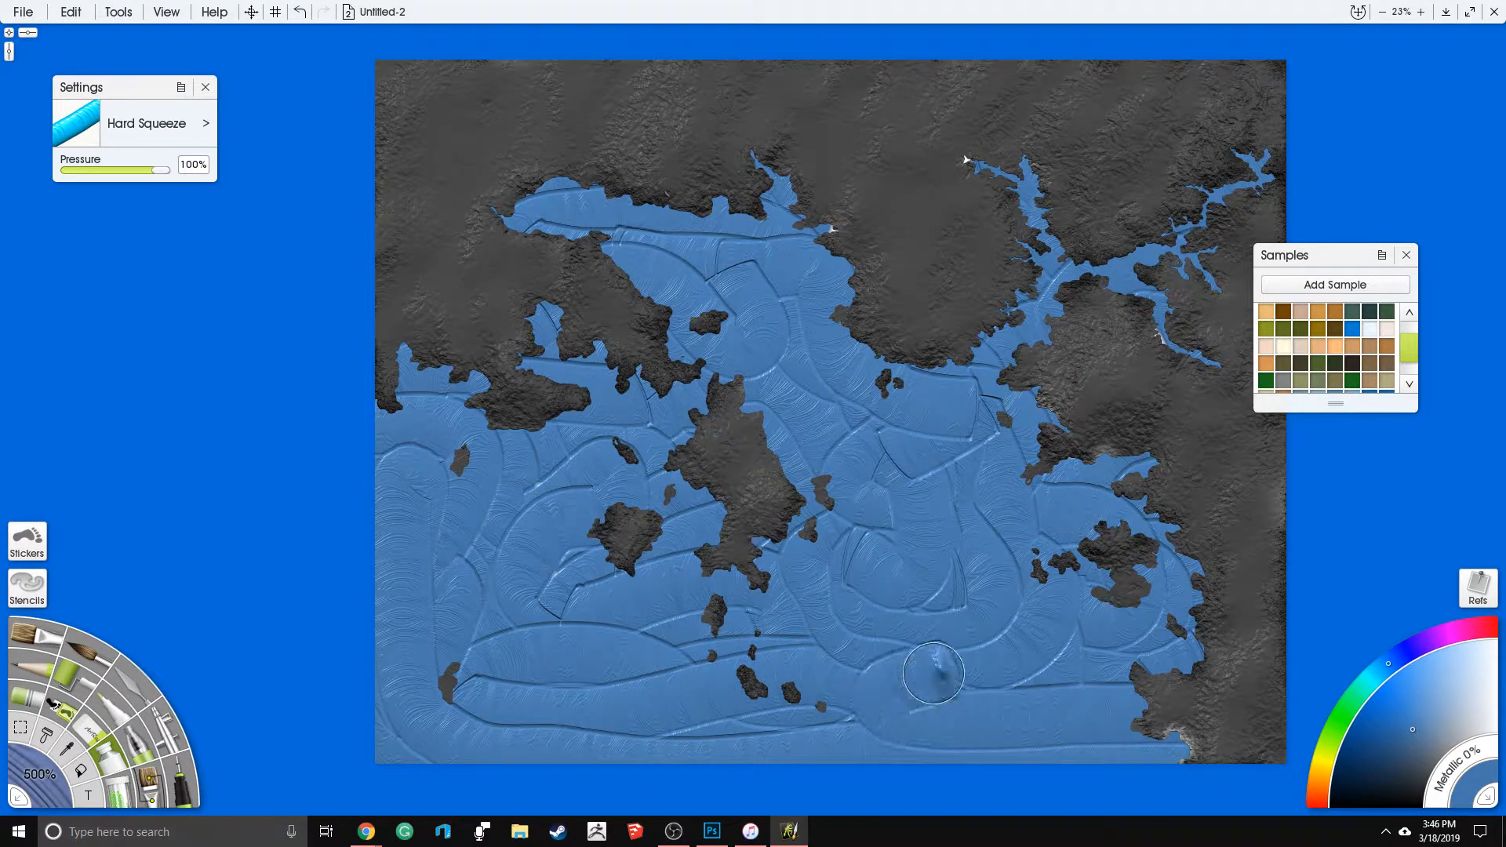
- Build up Hard Squeeze paint ridges around the central island, its southern islets and the small western islands
{"action": "mouse_move", "coordinate": [811, 491]}
{"action": "left_mouse_down"}
{"action": "mouse_move", "coordinate": [770, 423]}
{"action": "mouse_move", "coordinate": [734, 407]}
{"action": "mouse_move", "coordinate": [737, 380]}
{"action": "mouse_move", "coordinate": [669, 472]}
{"action": "mouse_move", "coordinate": [725, 496]}
{"action": "mouse_move", "coordinate": [711, 546]}
{"action": "mouse_move", "coordinate": [764, 576]}
{"action": "mouse_move", "coordinate": [723, 602]}
{"action": "mouse_move", "coordinate": [715, 652]}
{"action": "mouse_move", "coordinate": [816, 704]}
{"action": "left_mouse_up"}
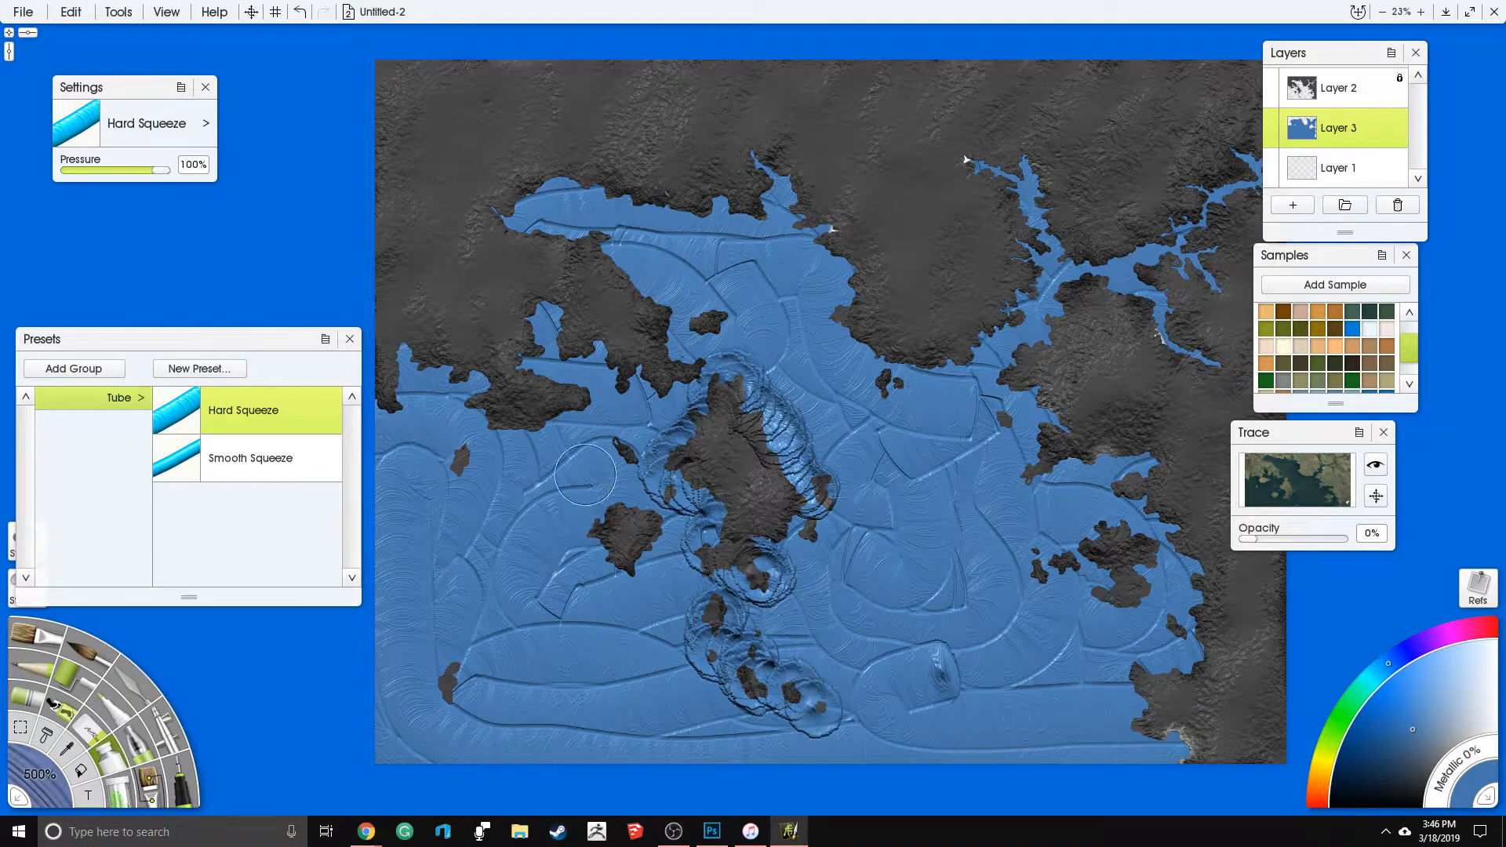
{"action": "mouse_move", "coordinate": [623, 514]}
{"action": "left_mouse_down"}
{"action": "mouse_move", "coordinate": [587, 549]}
{"action": "mouse_move", "coordinate": [625, 556]}
{"action": "left_mouse_up"}
{"action": "left_click_drag", "start_coordinate": [630, 443], "coordinate": [629, 453]}
{"action": "left_click_drag", "start_coordinate": [453, 451], "coordinate": [461, 456]}
{"action": "left_click_drag", "start_coordinate": [459, 681], "coordinate": [495, 685]}
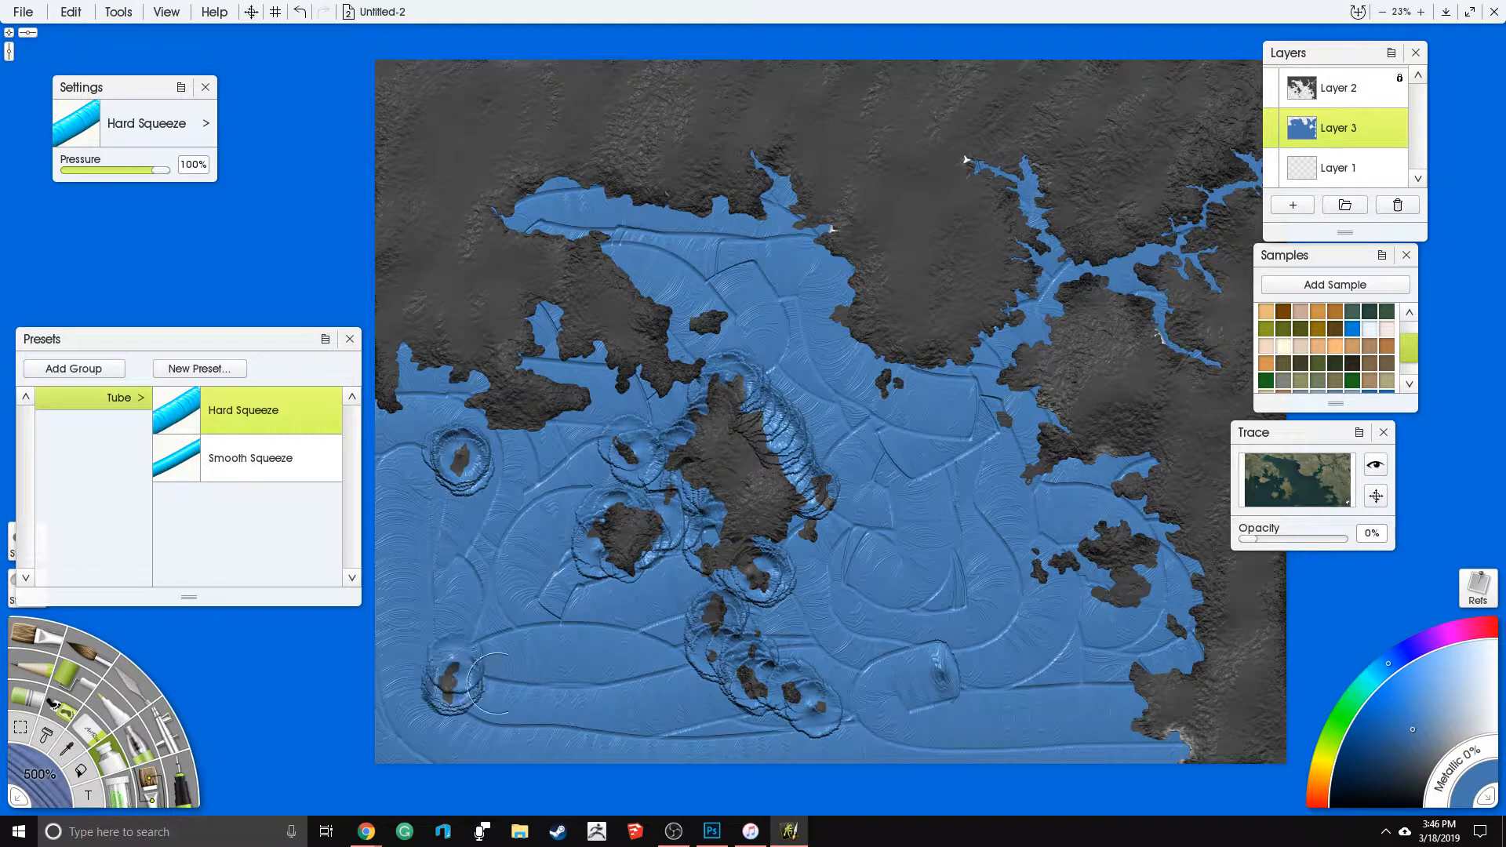
- Extend the blue paint ridges along the eastern coast and islands, the northern bay and the western shoreline
{"action": "mouse_move", "coordinate": [899, 467]}
{"action": "left_mouse_down"}
{"action": "mouse_move", "coordinate": [759, 534]}
{"action": "mouse_move", "coordinate": [841, 508]}
{"action": "mouse_move", "coordinate": [867, 476]}
{"action": "left_mouse_up"}
{"action": "mouse_move", "coordinate": [946, 589]}
{"action": "left_mouse_down"}
{"action": "mouse_move", "coordinate": [954, 563]}
{"action": "mouse_move", "coordinate": [1012, 541]}
{"action": "mouse_move", "coordinate": [1039, 550]}
{"action": "mouse_move", "coordinate": [1032, 577]}
{"action": "mouse_move", "coordinate": [1006, 588]}
{"action": "mouse_move", "coordinate": [1037, 598]}
{"action": "left_mouse_up"}
{"action": "mouse_move", "coordinate": [1068, 681]}
{"action": "left_mouse_down"}
{"action": "mouse_move", "coordinate": [1053, 726]}
{"action": "mouse_move", "coordinate": [1102, 739]}
{"action": "mouse_move", "coordinate": [1056, 718]}
{"action": "mouse_move", "coordinate": [1083, 725]}
{"action": "mouse_move", "coordinate": [1079, 627]}
{"action": "mouse_move", "coordinate": [1108, 623]}
{"action": "mouse_move", "coordinate": [1111, 572]}
{"action": "mouse_move", "coordinate": [1026, 488]}
{"action": "mouse_move", "coordinate": [1040, 477]}
{"action": "mouse_move", "coordinate": [986, 484]}
{"action": "mouse_move", "coordinate": [1003, 446]}
{"action": "mouse_move", "coordinate": [1049, 455]}
{"action": "mouse_move", "coordinate": [1020, 441]}
{"action": "mouse_move", "coordinate": [930, 475]}
{"action": "mouse_move", "coordinate": [967, 418]}
{"action": "mouse_move", "coordinate": [890, 420]}
{"action": "mouse_move", "coordinate": [942, 387]}
{"action": "mouse_move", "coordinate": [937, 350]}
{"action": "mouse_move", "coordinate": [981, 288]}
{"action": "mouse_move", "coordinate": [1051, 319]}
{"action": "left_mouse_up"}
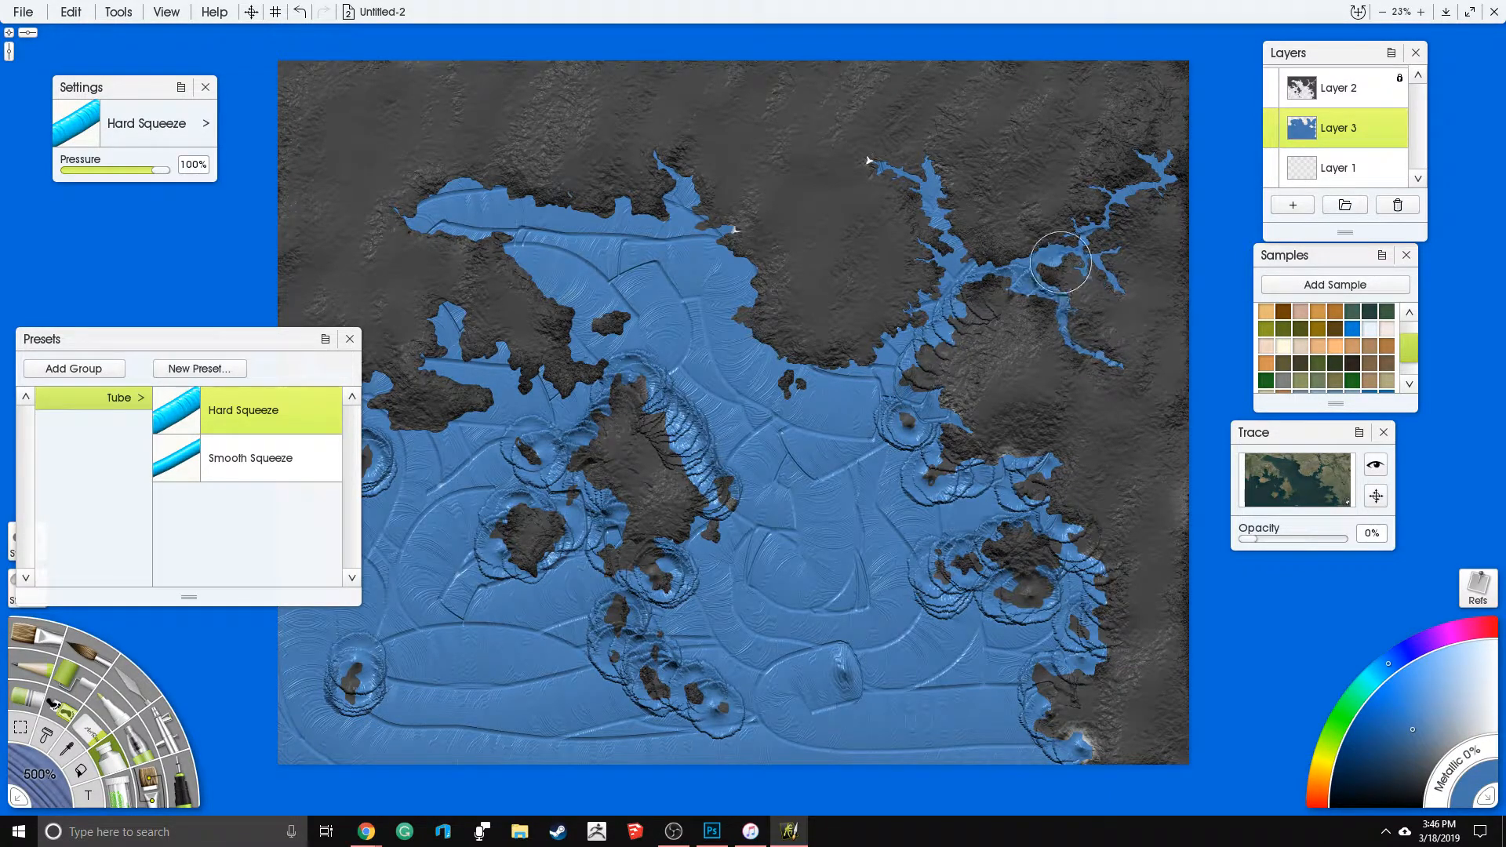
{"action": "mouse_move", "coordinate": [987, 226]}
{"action": "left_mouse_down"}
{"action": "mouse_move", "coordinate": [977, 247]}
{"action": "mouse_move", "coordinate": [938, 200]}
{"action": "mouse_move", "coordinate": [861, 167]}
{"action": "mouse_move", "coordinate": [929, 216]}
{"action": "mouse_move", "coordinate": [909, 317]}
{"action": "mouse_move", "coordinate": [786, 389]}
{"action": "mouse_move", "coordinate": [765, 279]}
{"action": "mouse_move", "coordinate": [673, 172]}
{"action": "mouse_move", "coordinate": [623, 212]}
{"action": "mouse_move", "coordinate": [439, 196]}
{"action": "mouse_move", "coordinate": [406, 225]}
{"action": "mouse_move", "coordinate": [519, 265]}
{"action": "mouse_move", "coordinate": [581, 350]}
{"action": "mouse_move", "coordinate": [620, 337]}
{"action": "mouse_move", "coordinate": [598, 375]}
{"action": "mouse_move", "coordinate": [538, 380]}
{"action": "mouse_move", "coordinate": [471, 326]}
{"action": "mouse_move", "coordinate": [440, 345]}
{"action": "mouse_move", "coordinate": [487, 392]}
{"action": "mouse_move", "coordinate": [397, 435]}
{"action": "mouse_move", "coordinate": [372, 382]}
{"action": "left_mouse_up"}
{"action": "left_click_drag", "start_coordinate": [425, 338], "coordinate": [507, 323]}
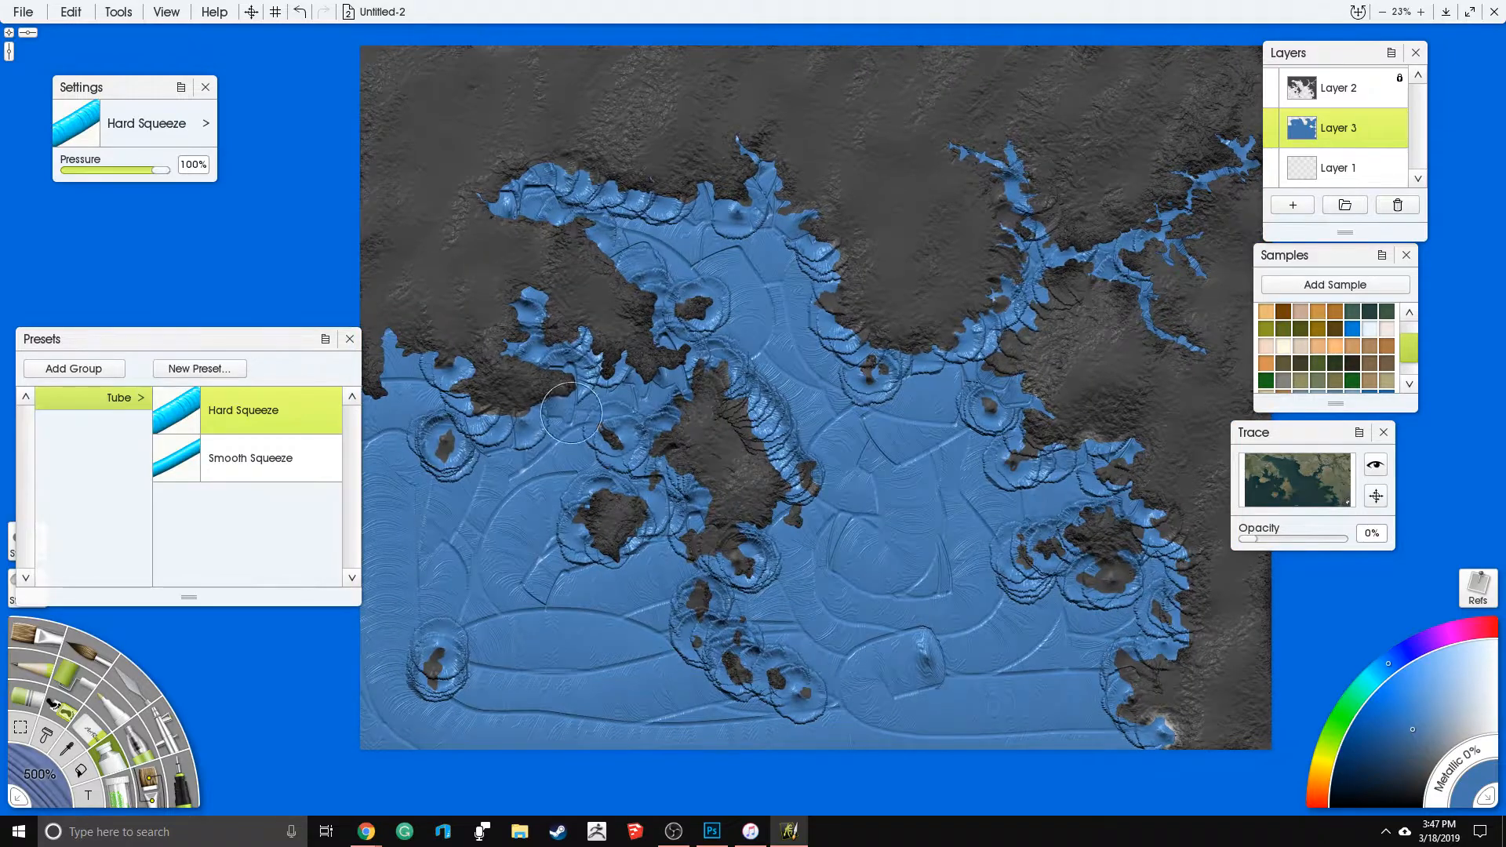
{"action": "mouse_move", "coordinate": [442, 396]}
{"action": "left_mouse_down"}
{"action": "mouse_move", "coordinate": [416, 351]}
{"action": "mouse_move", "coordinate": [388, 398]}
{"action": "left_mouse_up"}
{"action": "mouse_move", "coordinate": [695, 330]}
{"action": "left_mouse_down"}
{"action": "mouse_move", "coordinate": [623, 346]}
{"action": "mouse_move", "coordinate": [739, 296]}
{"action": "left_mouse_up"}
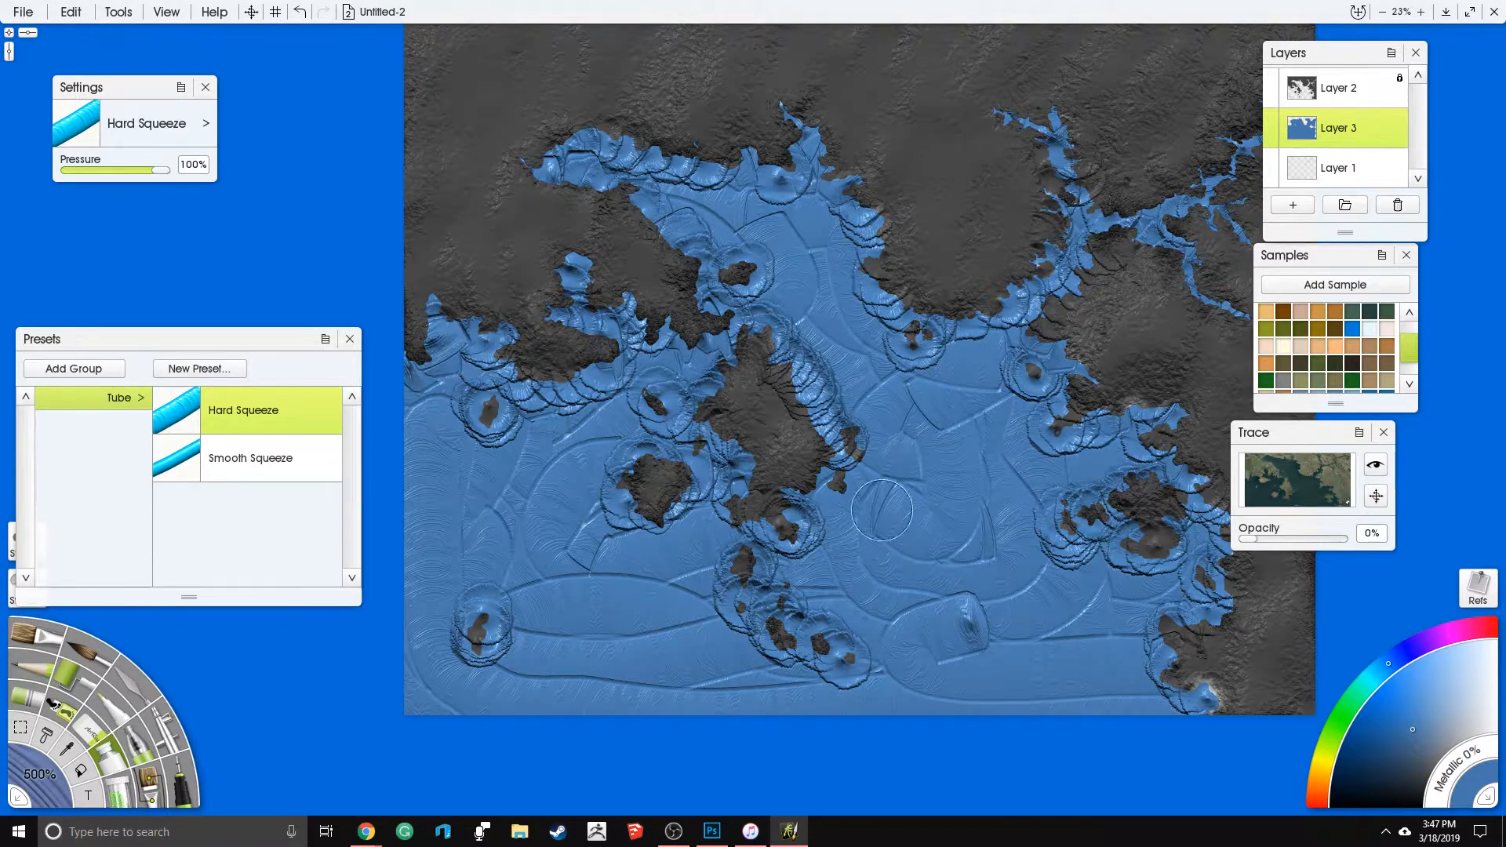
- Dab thick blue paint in the open water southeast of the central island and along the northeastern river branches
{"action": "left_click_drag", "start_coordinate": [846, 549], "coordinate": [724, 653]}
{"action": "mouse_move", "coordinate": [759, 352]}
{"action": "left_mouse_down"}
{"action": "mouse_move", "coordinate": [822, 389]}
{"action": "mouse_move", "coordinate": [886, 370]}
{"action": "mouse_move", "coordinate": [922, 327]}
{"action": "mouse_move", "coordinate": [891, 232]}
{"action": "left_mouse_up"}
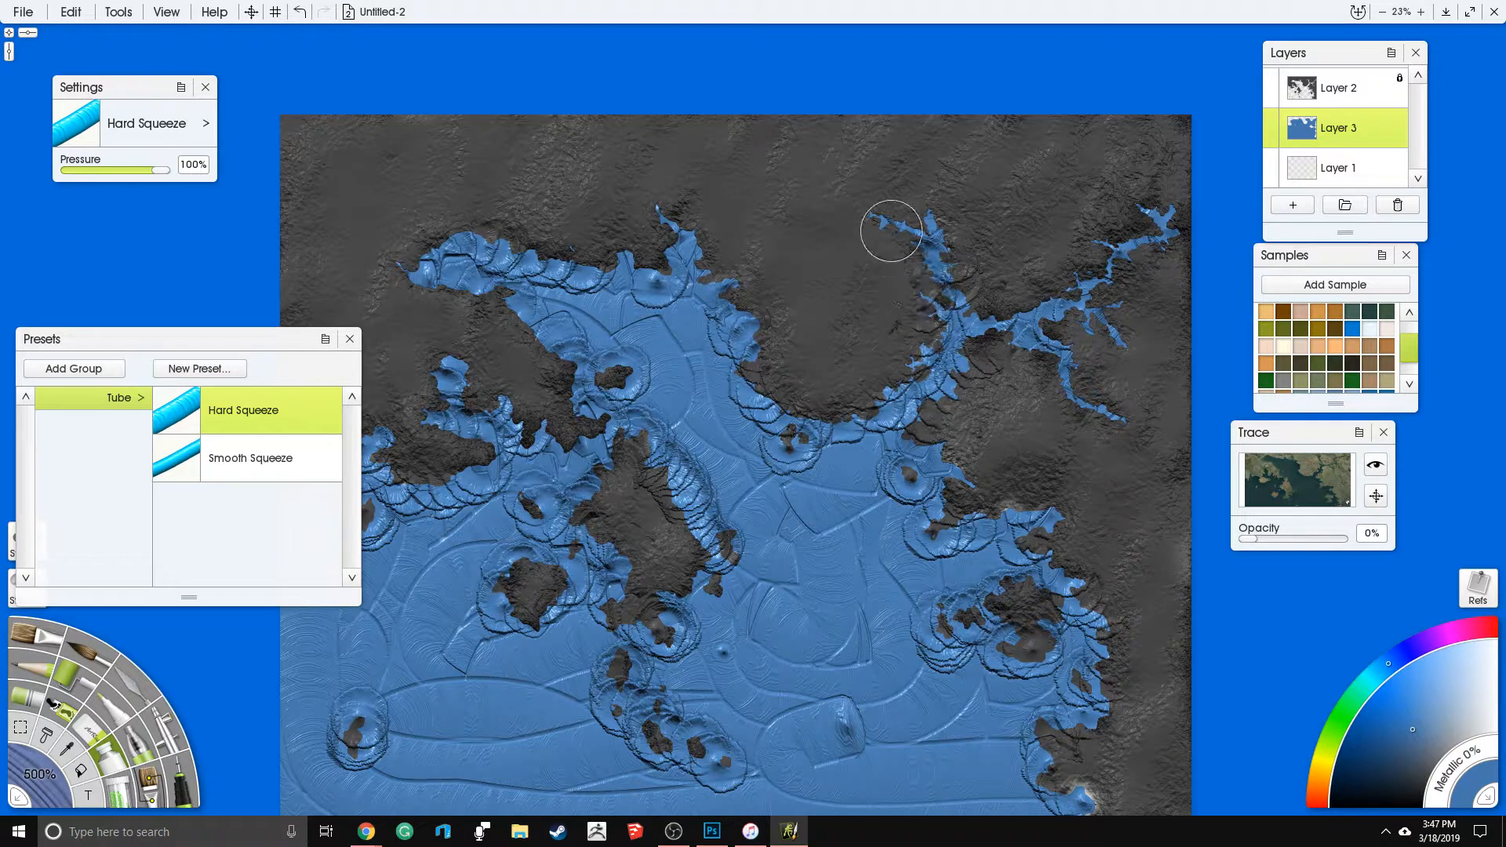
{"action": "left_click_drag", "start_coordinate": [908, 321], "coordinate": [786, 282]}
{"action": "right_click", "coordinate": [891, 343]}
{"action": "left_click_drag", "start_coordinate": [830, 347], "coordinate": [807, 323]}
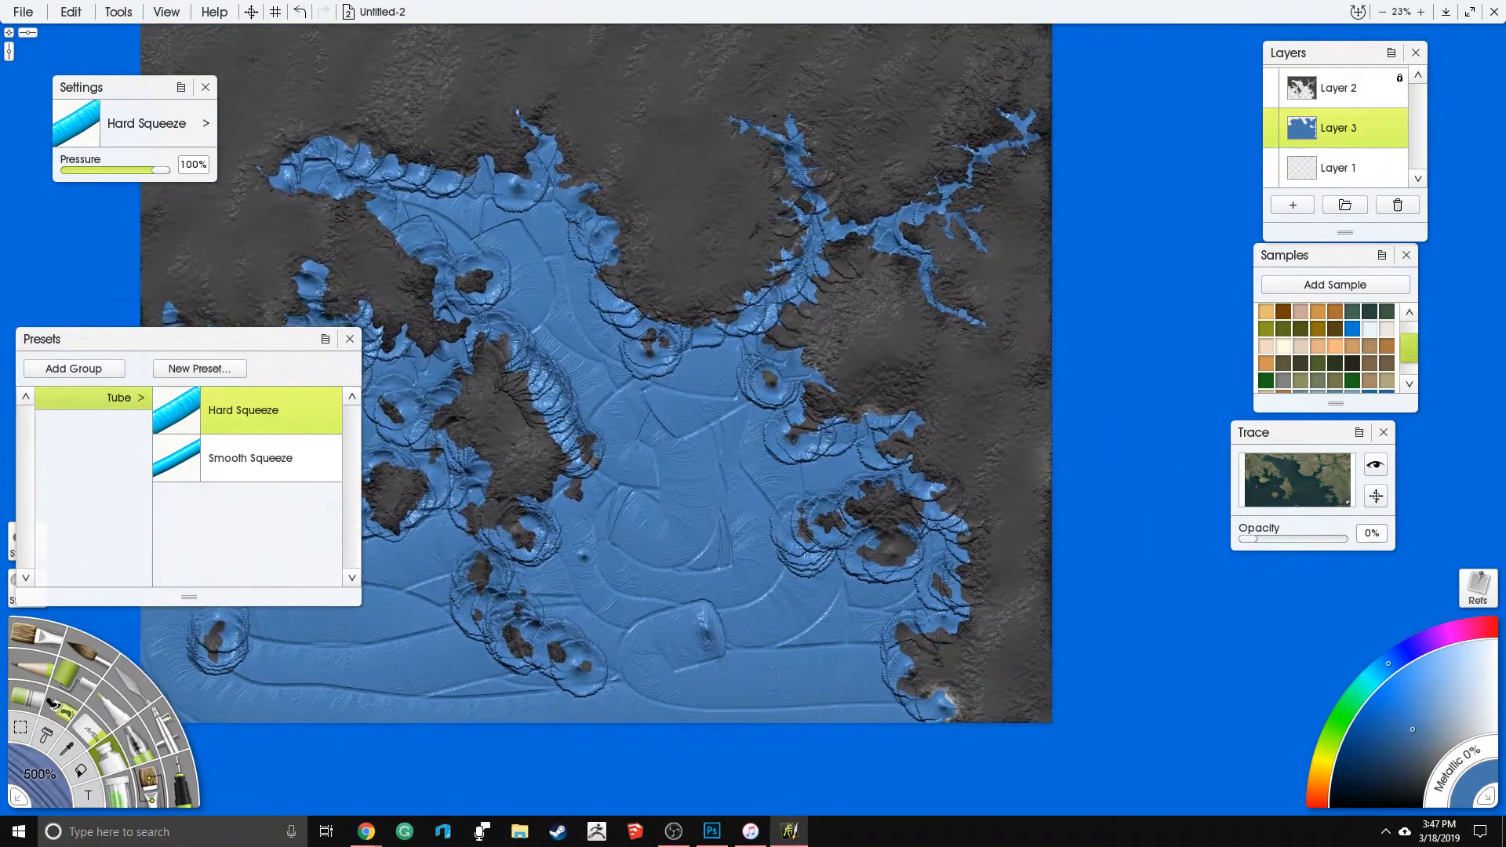
- Widen the blue paint ridges with further dabs along the eastern coast, the southern and western islands and the northern bay
{"action": "mouse_move", "coordinate": [829, 397]}
{"action": "left_mouse_down"}
{"action": "mouse_move", "coordinate": [783, 319]}
{"action": "mouse_move", "coordinate": [854, 251]}
{"action": "mouse_move", "coordinate": [912, 260]}
{"action": "mouse_move", "coordinate": [952, 306]}
{"action": "left_mouse_up"}
{"action": "mouse_move", "coordinate": [887, 401]}
{"action": "left_mouse_down"}
{"action": "mouse_move", "coordinate": [853, 433]}
{"action": "mouse_move", "coordinate": [808, 431]}
{"action": "mouse_move", "coordinate": [788, 416]}
{"action": "mouse_move", "coordinate": [808, 365]}
{"action": "mouse_move", "coordinate": [784, 355]}
{"action": "mouse_move", "coordinate": [784, 325]}
{"action": "mouse_move", "coordinate": [851, 251]}
{"action": "mouse_move", "coordinate": [913, 261]}
{"action": "left_mouse_up"}
{"action": "left_click_drag", "start_coordinate": [863, 440], "coordinate": [819, 396]}
{"action": "mouse_move", "coordinate": [901, 482]}
{"action": "left_mouse_down"}
{"action": "mouse_move", "coordinate": [865, 426]}
{"action": "mouse_move", "coordinate": [862, 373]}
{"action": "mouse_move", "coordinate": [823, 370]}
{"action": "mouse_move", "coordinate": [855, 473]}
{"action": "mouse_move", "coordinate": [823, 455]}
{"action": "mouse_move", "coordinate": [826, 428]}
{"action": "mouse_move", "coordinate": [918, 529]}
{"action": "mouse_move", "coordinate": [892, 550]}
{"action": "mouse_move", "coordinate": [910, 575]}
{"action": "mouse_move", "coordinate": [878, 594]}
{"action": "mouse_move", "coordinate": [870, 641]}
{"action": "mouse_move", "coordinate": [842, 642]}
{"action": "mouse_move", "coordinate": [871, 623]}
{"action": "mouse_move", "coordinate": [851, 583]}
{"action": "mouse_move", "coordinate": [913, 645]}
{"action": "left_mouse_up"}
{"action": "left_click_drag", "start_coordinate": [519, 590], "coordinate": [761, 609]}
{"action": "mouse_move", "coordinate": [692, 483]}
{"action": "left_mouse_down"}
{"action": "mouse_move", "coordinate": [729, 516]}
{"action": "mouse_move", "coordinate": [696, 502]}
{"action": "mouse_move", "coordinate": [667, 587]}
{"action": "mouse_move", "coordinate": [791, 643]}
{"action": "left_mouse_up"}
{"action": "mouse_move", "coordinate": [428, 615]}
{"action": "left_mouse_down"}
{"action": "mouse_move", "coordinate": [405, 638]}
{"action": "mouse_move", "coordinate": [416, 613]}
{"action": "mouse_move", "coordinate": [400, 594]}
{"action": "mouse_move", "coordinate": [439, 586]}
{"action": "mouse_move", "coordinate": [518, 520]}
{"action": "mouse_move", "coordinate": [559, 461]}
{"action": "mouse_move", "coordinate": [531, 447]}
{"action": "mouse_move", "coordinate": [507, 338]}
{"action": "mouse_move", "coordinate": [538, 339]}
{"action": "mouse_move", "coordinate": [427, 360]}
{"action": "mouse_move", "coordinate": [431, 388]}
{"action": "left_mouse_up"}
{"action": "left_click", "coordinate": [499, 223]}
{"action": "mouse_move", "coordinate": [564, 184]}
{"action": "left_mouse_down"}
{"action": "mouse_move", "coordinate": [514, 187]}
{"action": "mouse_move", "coordinate": [490, 134]}
{"action": "left_mouse_up"}
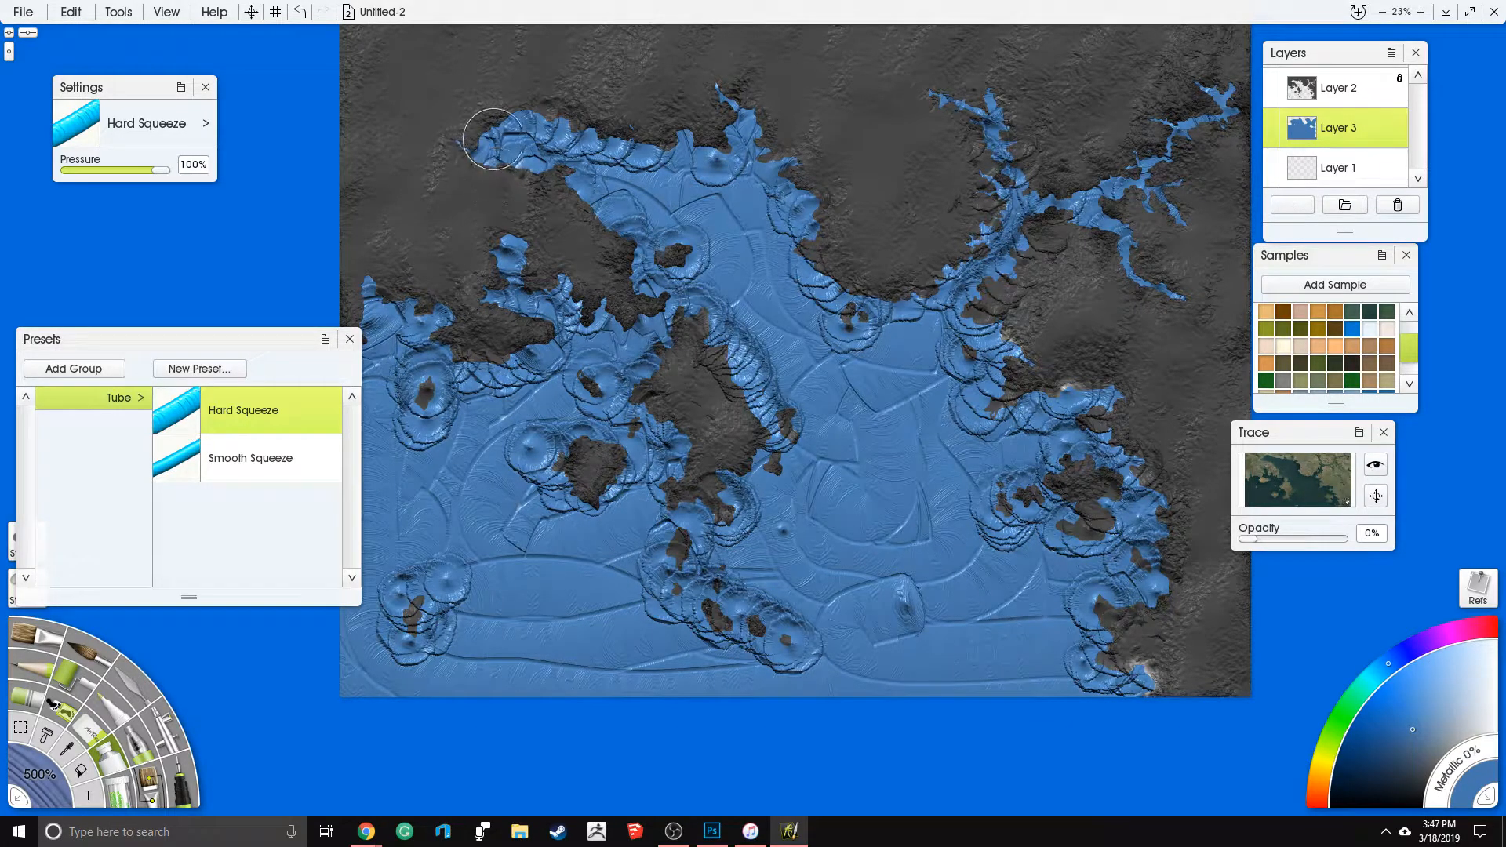
{"action": "mouse_move", "coordinate": [811, 229]}
{"action": "left_mouse_down"}
{"action": "mouse_move", "coordinate": [785, 306]}
{"action": "mouse_move", "coordinate": [744, 199]}
{"action": "mouse_move", "coordinate": [756, 182]}
{"action": "mouse_move", "coordinate": [798, 222]}
{"action": "mouse_move", "coordinate": [792, 278]}
{"action": "left_mouse_up"}
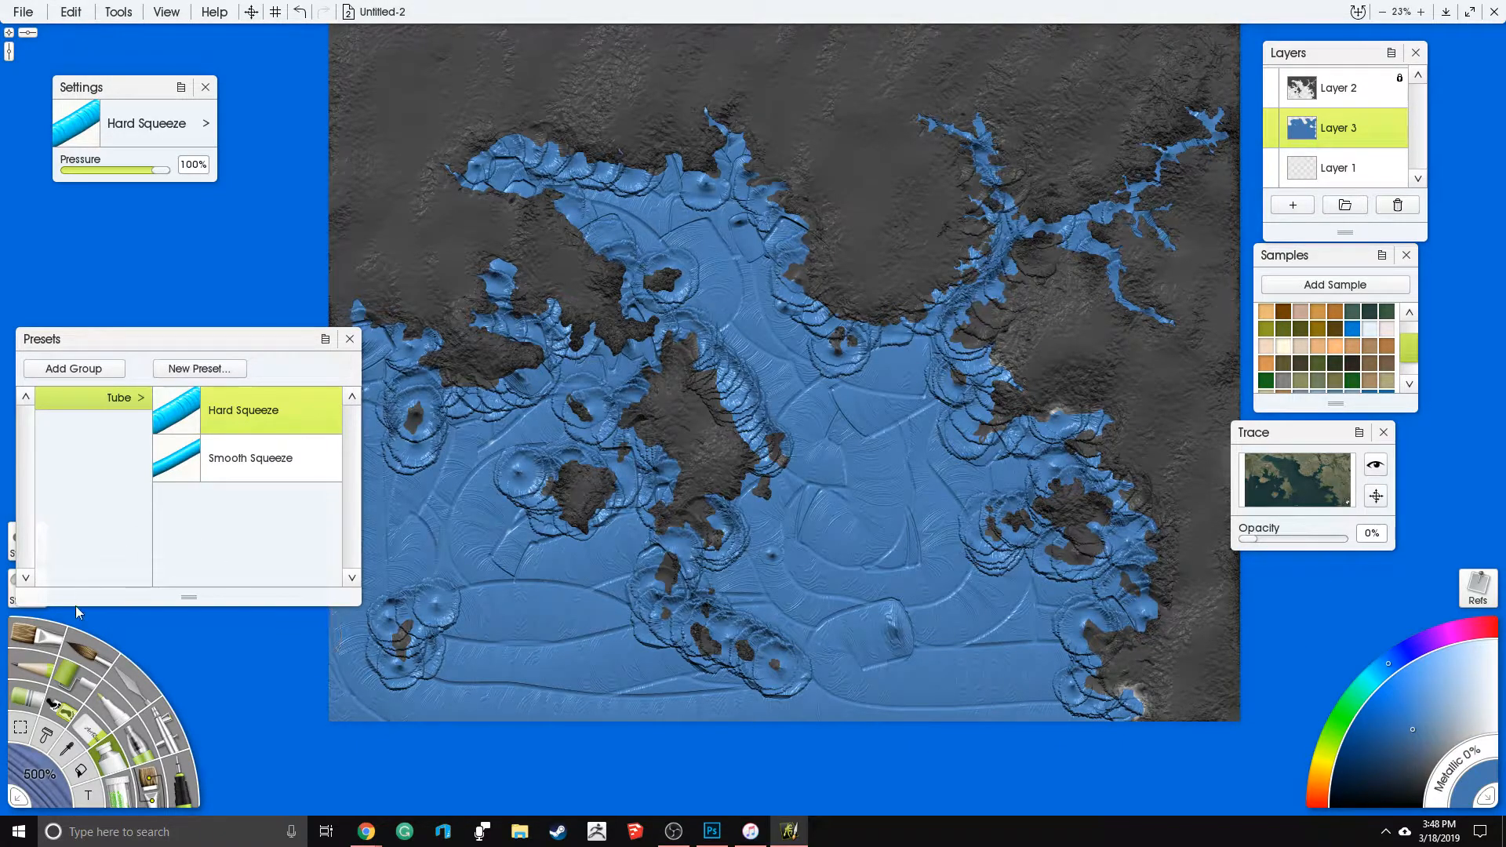
- Switch to Glitter with a glitter size of 100% and spread it over the water around the round western island
{"action": "left_click", "coordinate": [134, 794]}
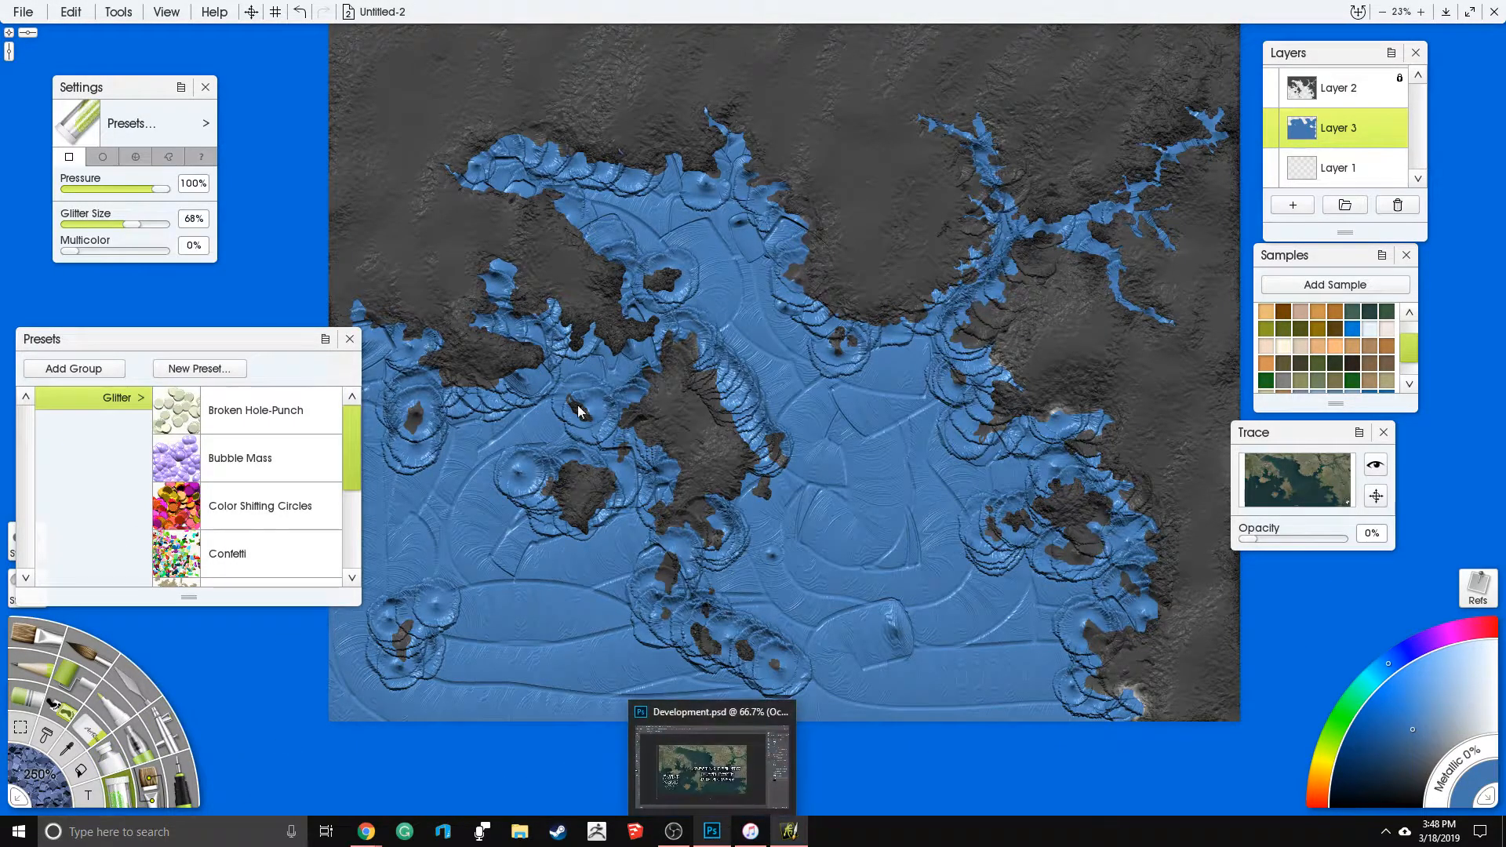
{"action": "left_click_drag", "start_coordinate": [131, 224], "coordinate": [193, 223]}
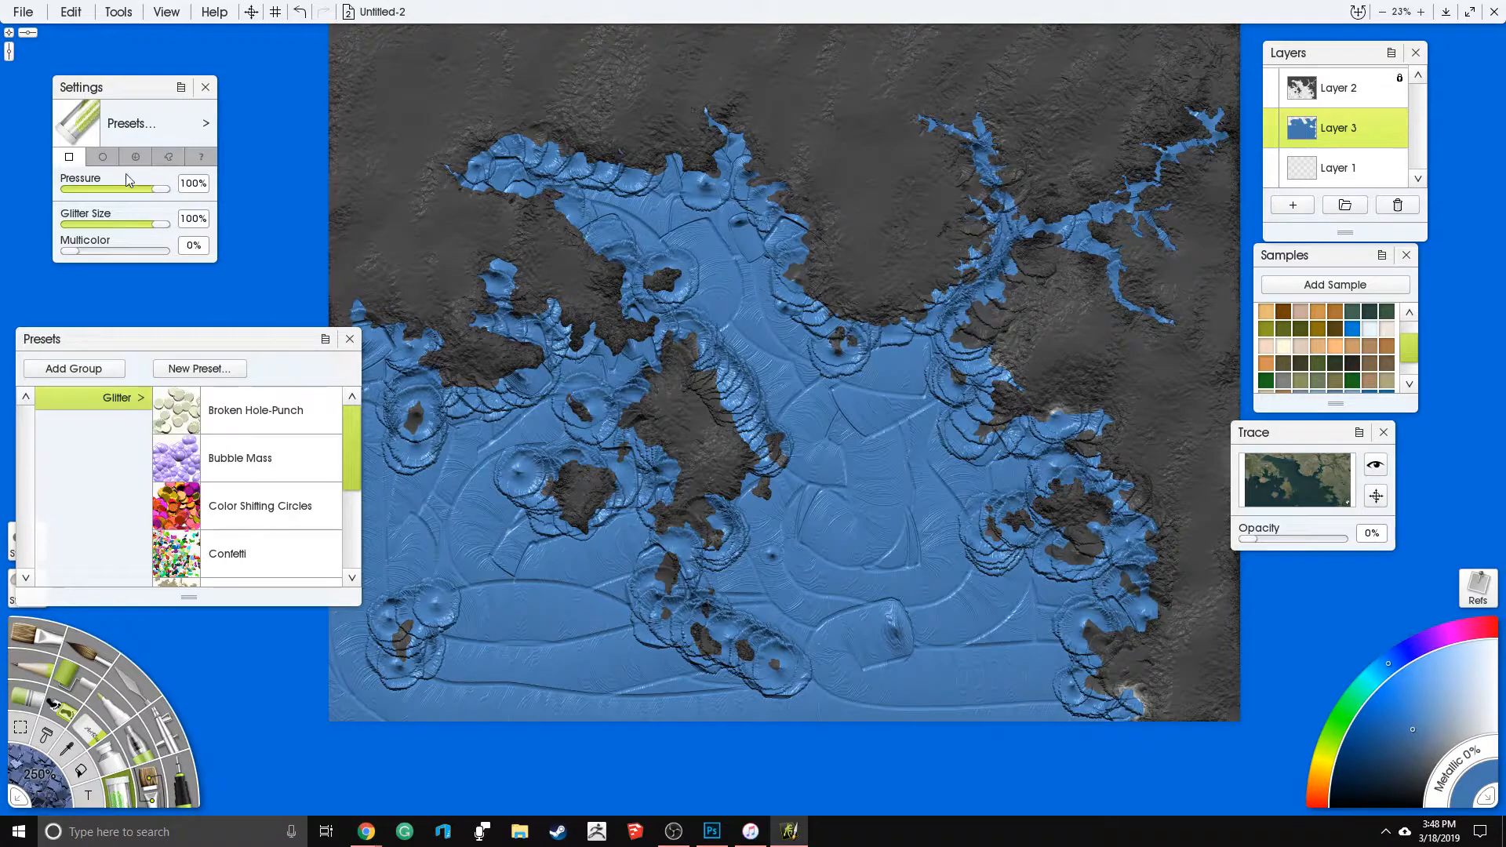
{"action": "left_click_drag", "start_coordinate": [809, 444], "coordinate": [751, 481]}
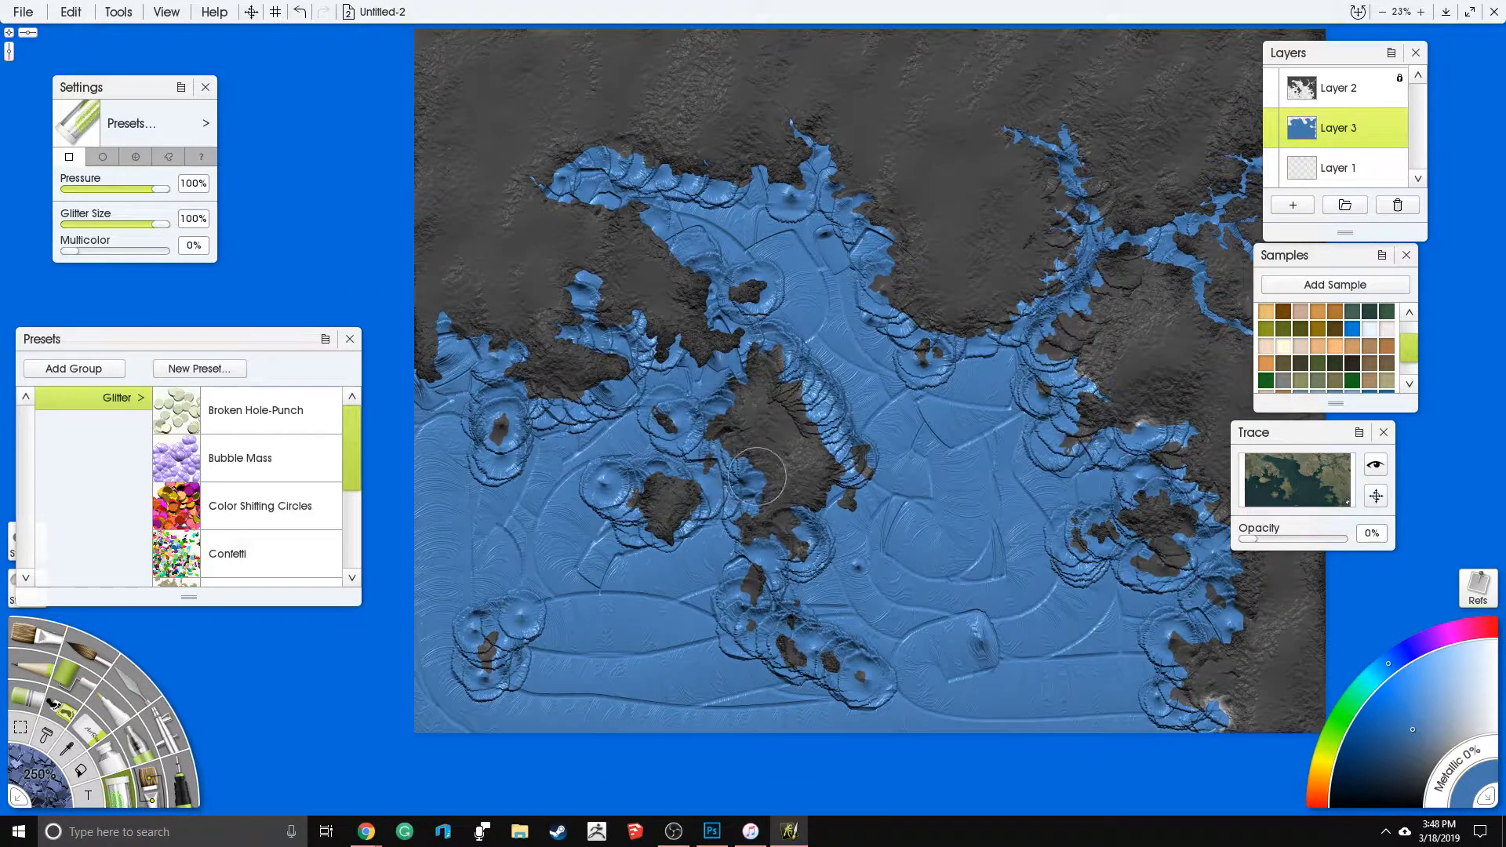
{"action": "left_click_drag", "start_coordinate": [634, 485], "coordinate": [642, 494]}
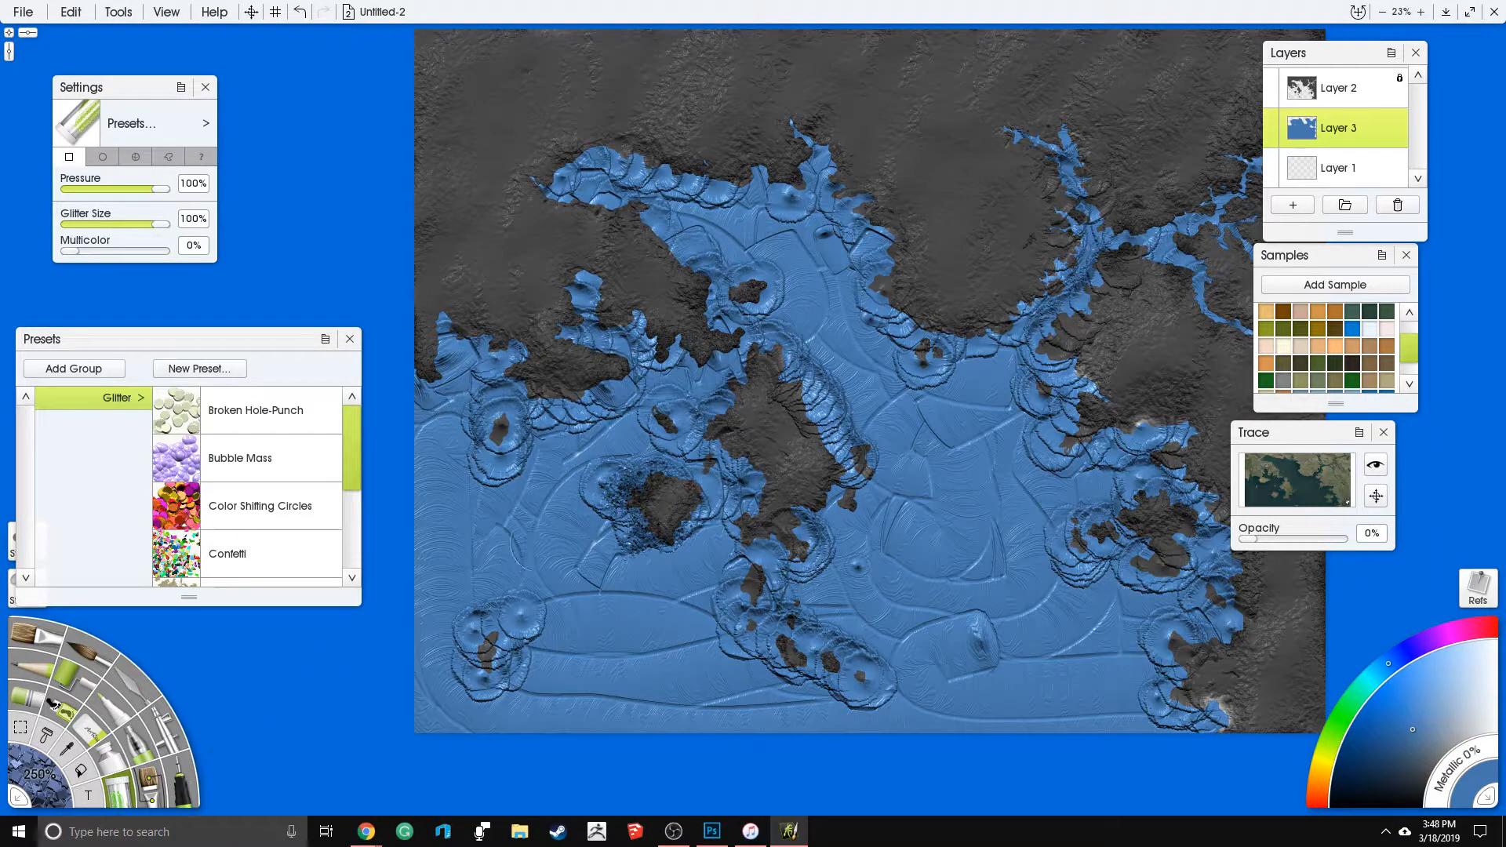
{"action": "mouse_move", "coordinate": [667, 469]}
{"action": "left_mouse_down"}
{"action": "mouse_move", "coordinate": [620, 472]}
{"action": "mouse_move", "coordinate": [627, 502]}
{"action": "mouse_move", "coordinate": [677, 502]}
{"action": "mouse_move", "coordinate": [640, 534]}
{"action": "mouse_move", "coordinate": [691, 527]}
{"action": "mouse_move", "coordinate": [678, 484]}
{"action": "left_mouse_up"}
- Spread dense blue glitter along the western peninsula, the northern bay, the river branches and the eastern coast
{"action": "mouse_move", "coordinate": [656, 416]}
{"action": "left_mouse_down"}
{"action": "mouse_move", "coordinate": [707, 459]}
{"action": "mouse_move", "coordinate": [753, 360]}
{"action": "mouse_move", "coordinate": [795, 419]}
{"action": "mouse_move", "coordinate": [848, 455]}
{"action": "mouse_move", "coordinate": [844, 494]}
{"action": "mouse_move", "coordinate": [777, 518]}
{"action": "mouse_move", "coordinate": [753, 557]}
{"action": "mouse_move", "coordinate": [856, 459]}
{"action": "mouse_move", "coordinate": [753, 439]}
{"action": "mouse_move", "coordinate": [738, 533]}
{"action": "mouse_move", "coordinate": [761, 620]}
{"action": "mouse_move", "coordinate": [824, 683]}
{"action": "mouse_move", "coordinate": [875, 694]}
{"action": "mouse_move", "coordinate": [796, 620]}
{"action": "mouse_move", "coordinate": [820, 536]}
{"action": "mouse_move", "coordinate": [856, 561]}
{"action": "mouse_move", "coordinate": [831, 408]}
{"action": "mouse_move", "coordinate": [772, 346]}
{"action": "left_mouse_up"}
{"action": "mouse_move", "coordinate": [757, 295]}
{"action": "left_mouse_down"}
{"action": "mouse_move", "coordinate": [741, 299]}
{"action": "mouse_move", "coordinate": [745, 321]}
{"action": "mouse_move", "coordinate": [776, 357]}
{"action": "left_mouse_up"}
{"action": "mouse_move", "coordinate": [930, 330]}
{"action": "left_mouse_down"}
{"action": "mouse_move", "coordinate": [918, 300]}
{"action": "mouse_move", "coordinate": [867, 244]}
{"action": "mouse_move", "coordinate": [886, 186]}
{"action": "mouse_move", "coordinate": [855, 132]}
{"action": "mouse_move", "coordinate": [775, 126]}
{"action": "mouse_move", "coordinate": [748, 199]}
{"action": "mouse_move", "coordinate": [764, 169]}
{"action": "mouse_move", "coordinate": [610, 147]}
{"action": "mouse_move", "coordinate": [544, 176]}
{"action": "mouse_move", "coordinate": [564, 219]}
{"action": "mouse_move", "coordinate": [642, 233]}
{"action": "mouse_move", "coordinate": [683, 218]}
{"action": "mouse_move", "coordinate": [663, 218]}
{"action": "mouse_move", "coordinate": [706, 313]}
{"action": "mouse_move", "coordinate": [682, 322]}
{"action": "mouse_move", "coordinate": [710, 350]}
{"action": "mouse_move", "coordinate": [606, 288]}
{"action": "mouse_move", "coordinate": [544, 276]}
{"action": "mouse_move", "coordinate": [640, 383]}
{"action": "mouse_move", "coordinate": [466, 458]}
{"action": "mouse_move", "coordinate": [493, 439]}
{"action": "mouse_move", "coordinate": [481, 356]}
{"action": "mouse_move", "coordinate": [455, 326]}
{"action": "mouse_move", "coordinate": [471, 322]}
{"action": "mouse_move", "coordinate": [441, 313]}
{"action": "mouse_move", "coordinate": [507, 323]}
{"action": "mouse_move", "coordinate": [699, 288]}
{"action": "mouse_move", "coordinate": [547, 195]}
{"action": "mouse_move", "coordinate": [474, 267]}
{"action": "mouse_move", "coordinate": [482, 297]}
{"action": "mouse_move", "coordinate": [448, 247]}
{"action": "left_mouse_up"}
{"action": "left_click_drag", "start_coordinate": [612, 313], "coordinate": [449, 346]}
{"action": "left_click_drag", "start_coordinate": [863, 263], "coordinate": [821, 309]}
{"action": "mouse_move", "coordinate": [749, 416]}
{"action": "left_mouse_down"}
{"action": "mouse_move", "coordinate": [859, 303]}
{"action": "mouse_move", "coordinate": [853, 223]}
{"action": "mouse_move", "coordinate": [811, 209]}
{"action": "mouse_move", "coordinate": [926, 270]}
{"action": "mouse_move", "coordinate": [952, 359]}
{"action": "mouse_move", "coordinate": [1033, 386]}
{"action": "mouse_move", "coordinate": [999, 253]}
{"action": "mouse_move", "coordinate": [1041, 305]}
{"action": "mouse_move", "coordinate": [1093, 206]}
{"action": "left_mouse_up"}
{"action": "left_click_drag", "start_coordinate": [906, 373], "coordinate": [898, 287]}
{"action": "mouse_move", "coordinate": [890, 255]}
{"action": "left_mouse_down"}
{"action": "mouse_move", "coordinate": [859, 408]}
{"action": "mouse_move", "coordinate": [887, 459]}
{"action": "mouse_move", "coordinate": [953, 424]}
{"action": "mouse_move", "coordinate": [987, 504]}
{"action": "mouse_move", "coordinate": [869, 534]}
{"action": "mouse_move", "coordinate": [997, 565]}
{"action": "mouse_move", "coordinate": [925, 499]}
{"action": "mouse_move", "coordinate": [1016, 506]}
{"action": "mouse_move", "coordinate": [1012, 628]}
{"action": "mouse_move", "coordinate": [969, 686]}
{"action": "mouse_move", "coordinate": [1026, 728]}
{"action": "mouse_move", "coordinate": [973, 686]}
{"action": "mouse_move", "coordinate": [928, 690]}
{"action": "left_mouse_up"}
- Cover the water around the southwestern and southern islets, the central island and the head of the northern bay with dense glitter
{"action": "left_click_drag", "start_coordinate": [510, 638], "coordinate": [759, 567]}
{"action": "mouse_move", "coordinate": [560, 566]}
{"action": "left_mouse_down"}
{"action": "mouse_move", "coordinate": [527, 573]}
{"action": "mouse_move", "coordinate": [503, 593]}
{"action": "mouse_move", "coordinate": [515, 616]}
{"action": "mouse_move", "coordinate": [574, 530]}
{"action": "left_mouse_up"}
{"action": "left_click_drag", "start_coordinate": [666, 454], "coordinate": [696, 495]}
{"action": "mouse_move", "coordinate": [732, 474]}
{"action": "left_mouse_down"}
{"action": "mouse_move", "coordinate": [707, 528]}
{"action": "mouse_move", "coordinate": [728, 499]}
{"action": "left_mouse_up"}
{"action": "mouse_move", "coordinate": [801, 447]}
{"action": "left_mouse_down"}
{"action": "mouse_move", "coordinate": [774, 475]}
{"action": "mouse_move", "coordinate": [805, 461]}
{"action": "mouse_move", "coordinate": [827, 537]}
{"action": "mouse_move", "coordinate": [803, 469]}
{"action": "left_mouse_up"}
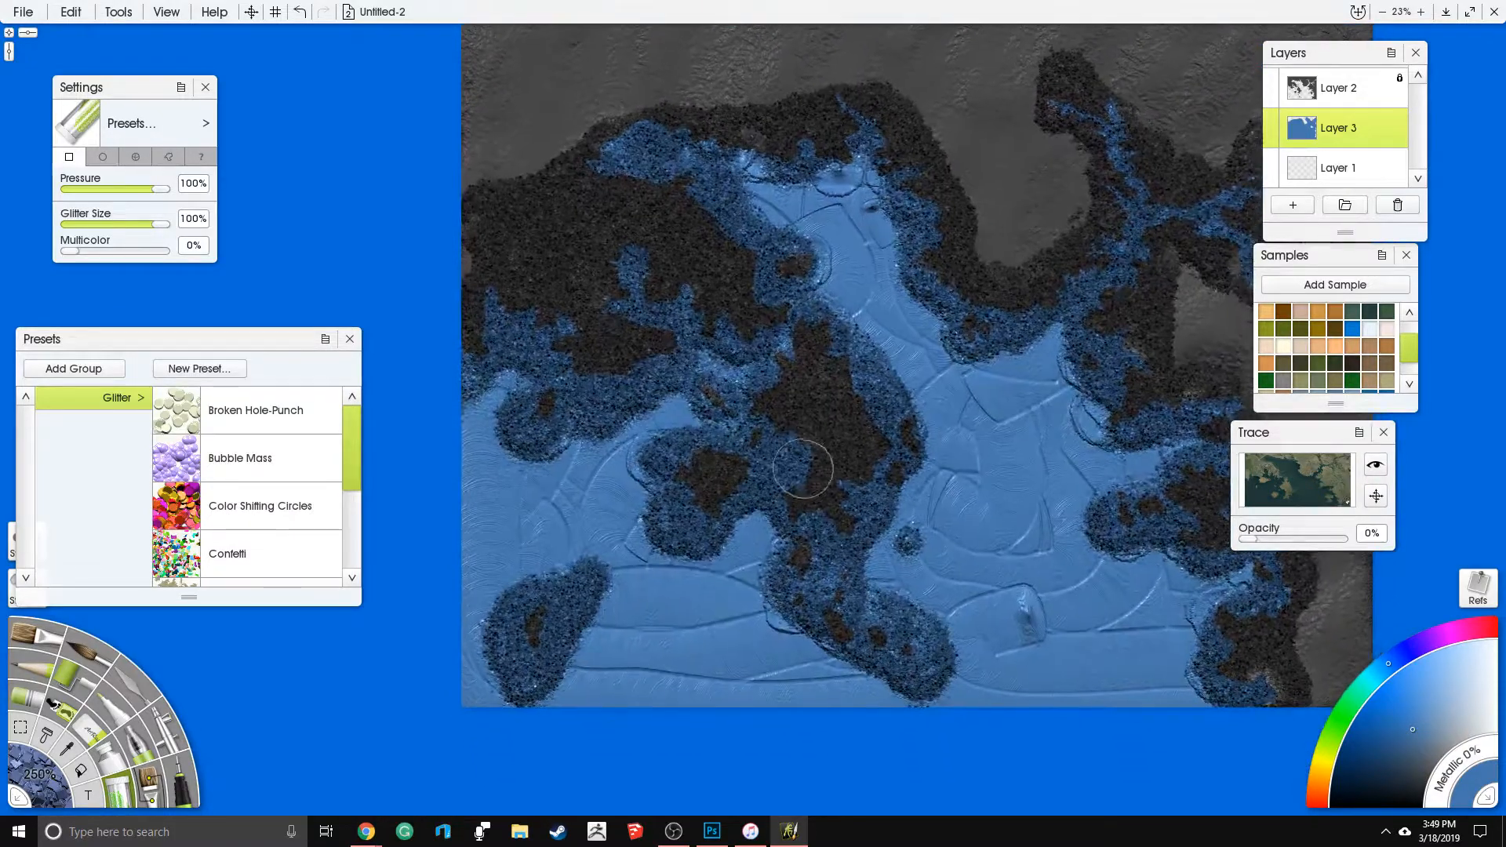
{"action": "mouse_move", "coordinate": [732, 423]}
{"action": "left_mouse_down"}
{"action": "mouse_move", "coordinate": [720, 370]}
{"action": "mouse_move", "coordinate": [802, 340]}
{"action": "mouse_move", "coordinate": [837, 320]}
{"action": "left_mouse_up"}
{"action": "mouse_move", "coordinate": [921, 250]}
{"action": "left_mouse_down"}
{"action": "mouse_move", "coordinate": [853, 169]}
{"action": "mouse_move", "coordinate": [786, 166]}
{"action": "mouse_move", "coordinate": [732, 193]}
{"action": "mouse_move", "coordinate": [783, 151]}
{"action": "mouse_move", "coordinate": [834, 155]}
{"action": "mouse_move", "coordinate": [908, 200]}
{"action": "mouse_move", "coordinate": [967, 311]}
{"action": "left_mouse_up"}
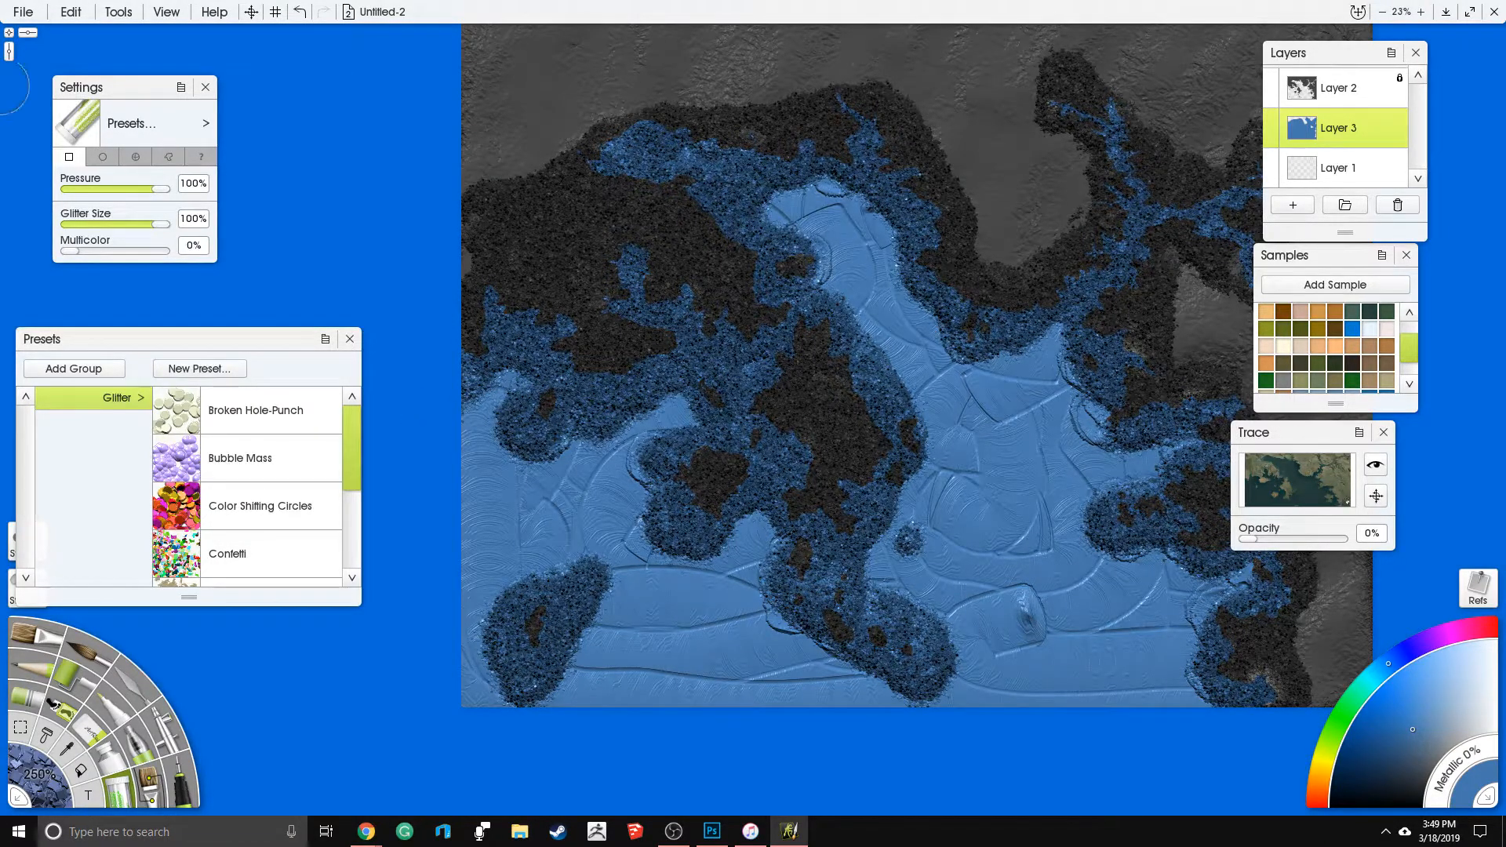
- Set the glitter to 50% pressure and 52% size, and soften the glitter edges off the western coast and southern islets
{"action": "left_click", "coordinate": [117, 189]}
{"action": "left_click", "coordinate": [118, 223]}
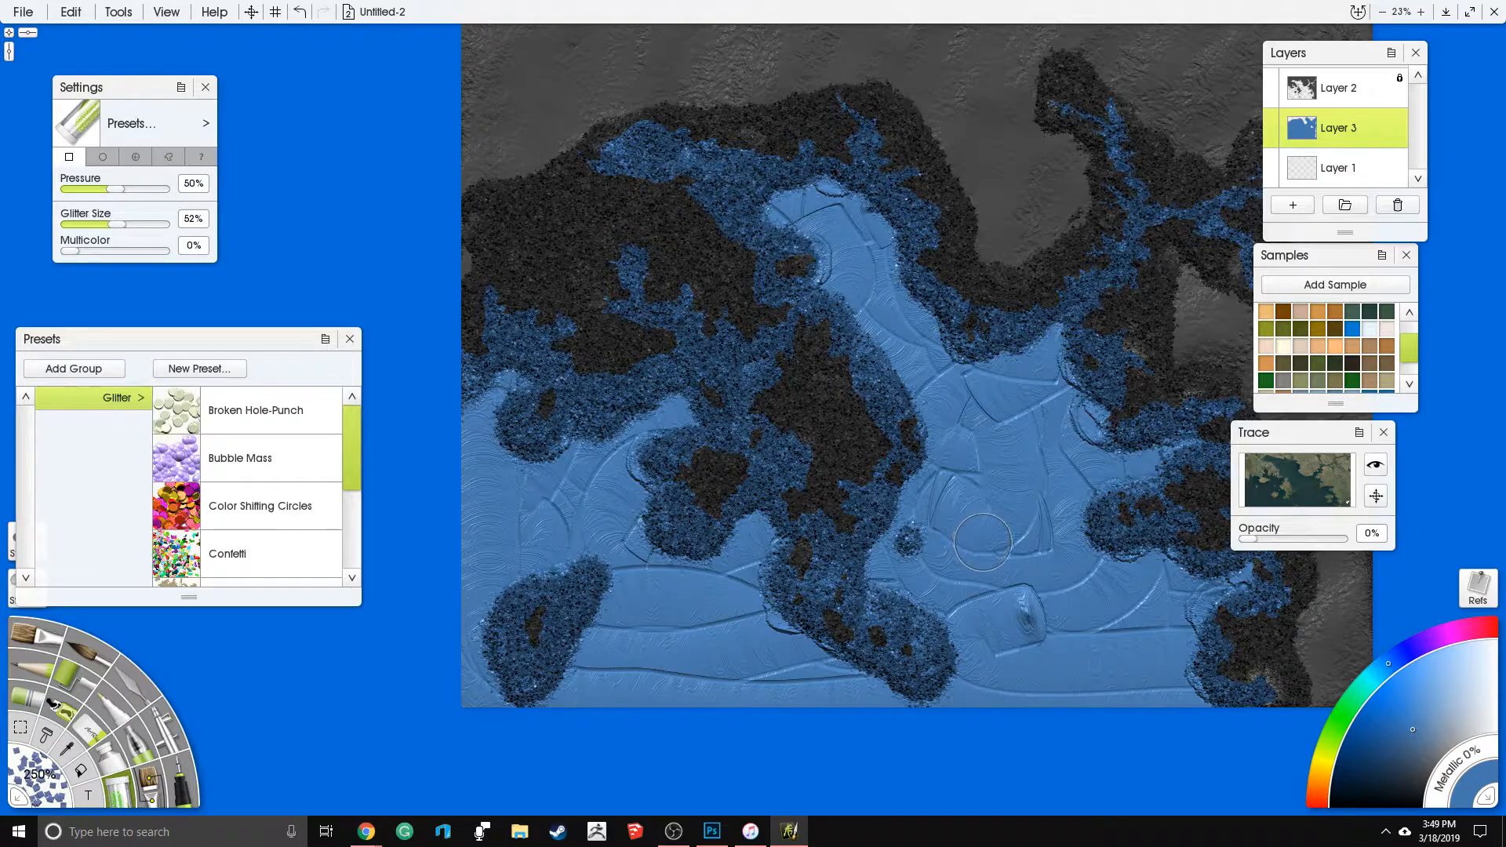
{"action": "mouse_move", "coordinate": [984, 540]}
{"action": "left_mouse_down"}
{"action": "mouse_move", "coordinate": [1038, 516]}
{"action": "mouse_move", "coordinate": [1030, 530]}
{"action": "left_mouse_up"}
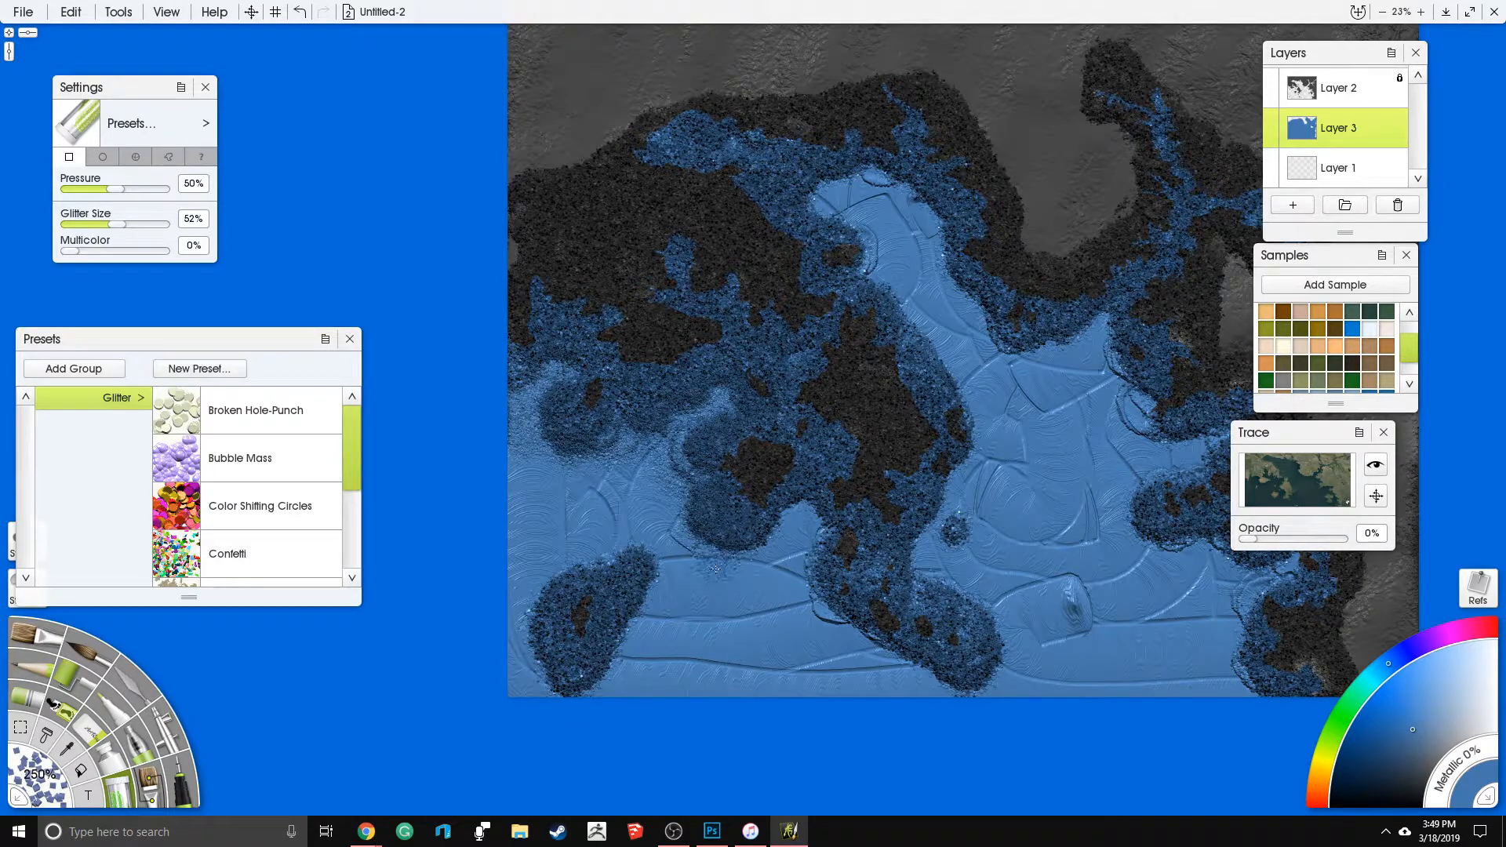
{"action": "left_click_drag", "start_coordinate": [809, 535], "coordinate": [818, 570]}
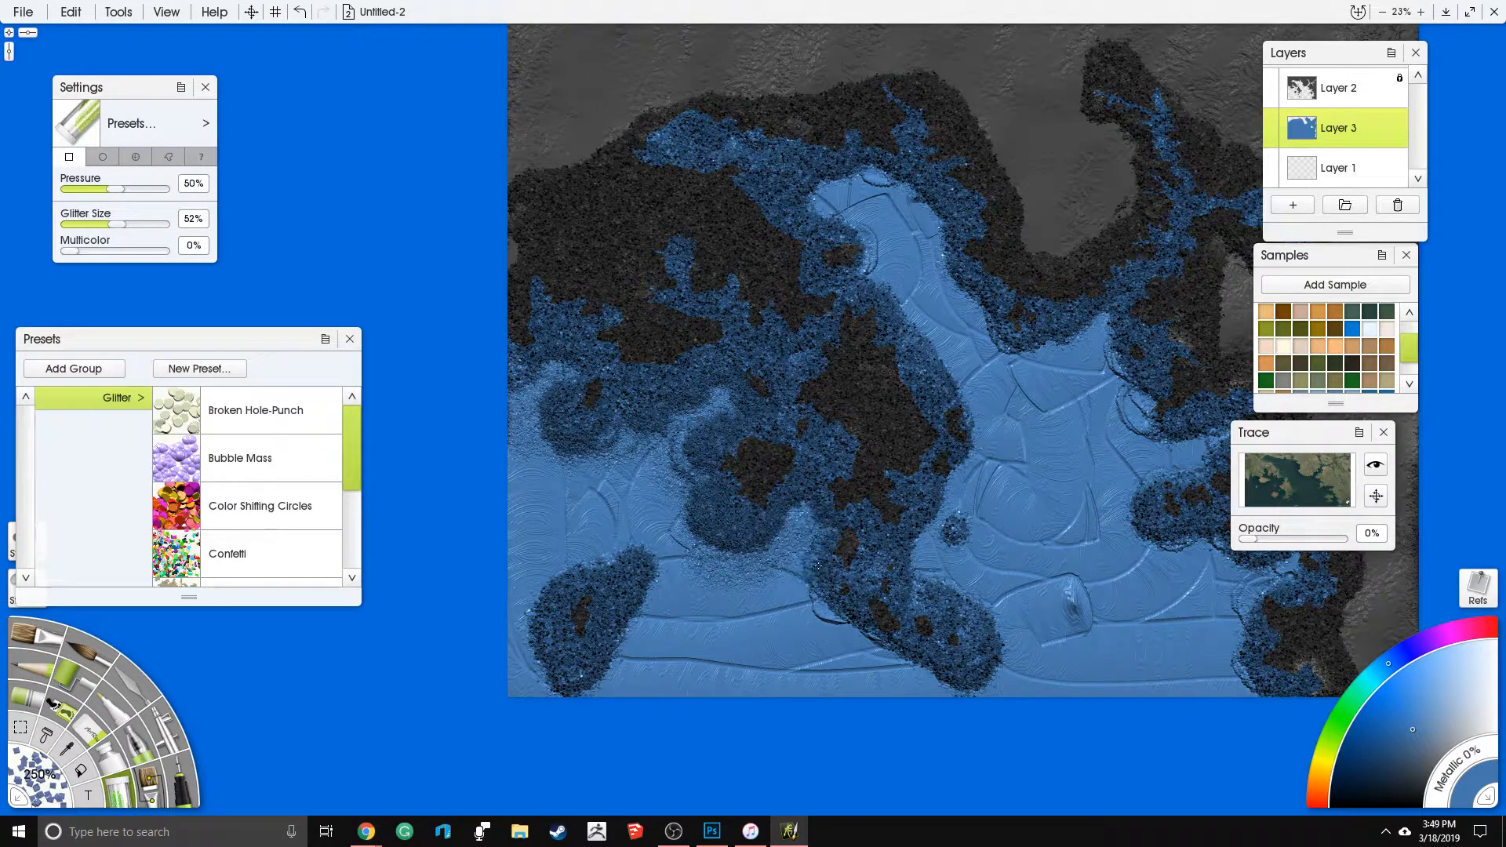
{"action": "left_click_drag", "start_coordinate": [824, 621], "coordinate": [871, 641]}
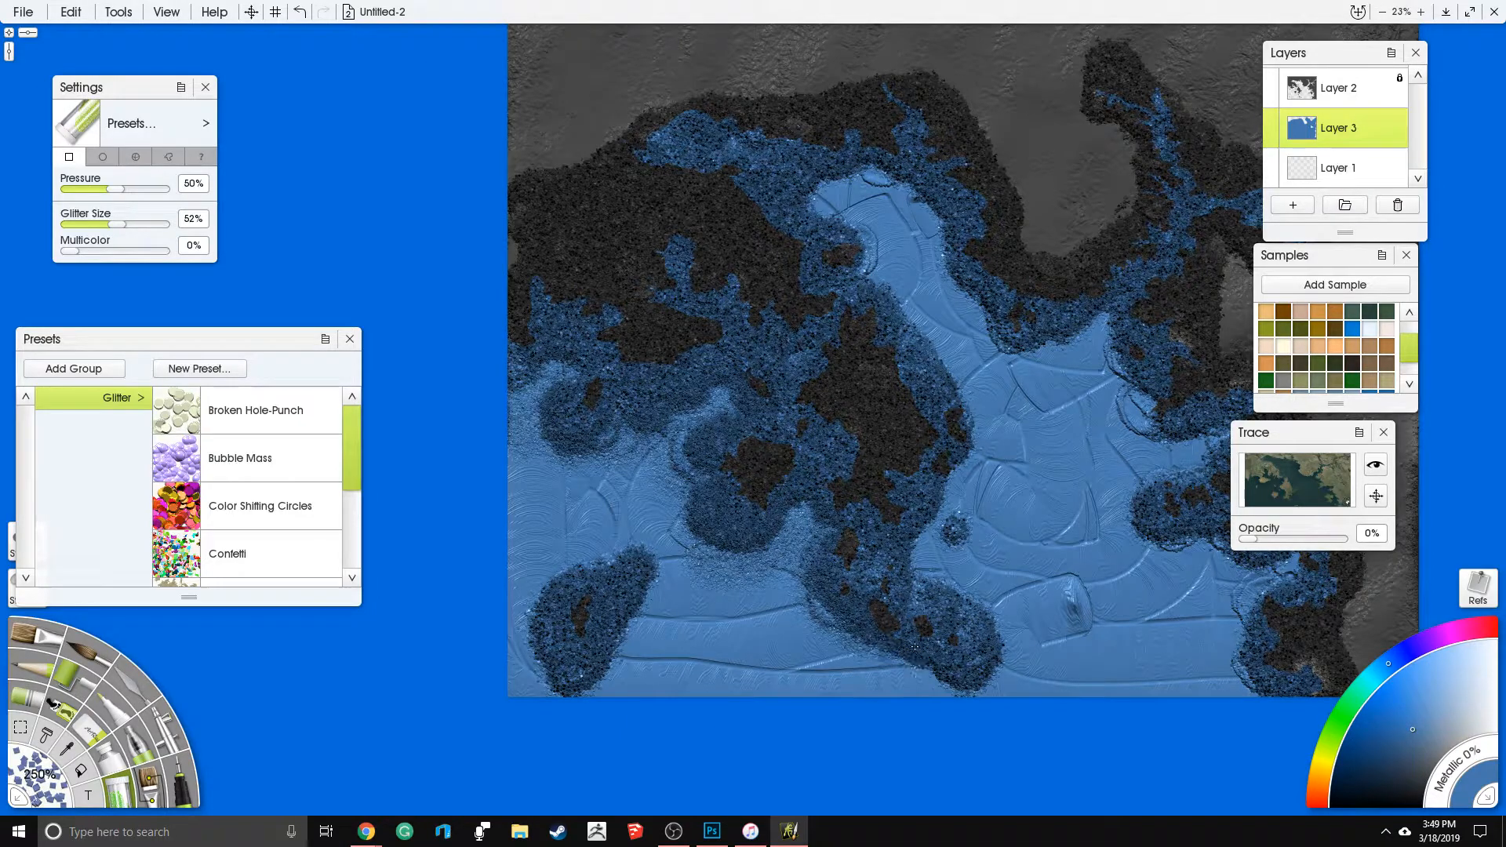
{"action": "mouse_move", "coordinate": [1006, 661]}
{"action": "left_mouse_down"}
{"action": "mouse_move", "coordinate": [933, 533]}
{"action": "mouse_move", "coordinate": [983, 456]}
{"action": "left_mouse_up"}
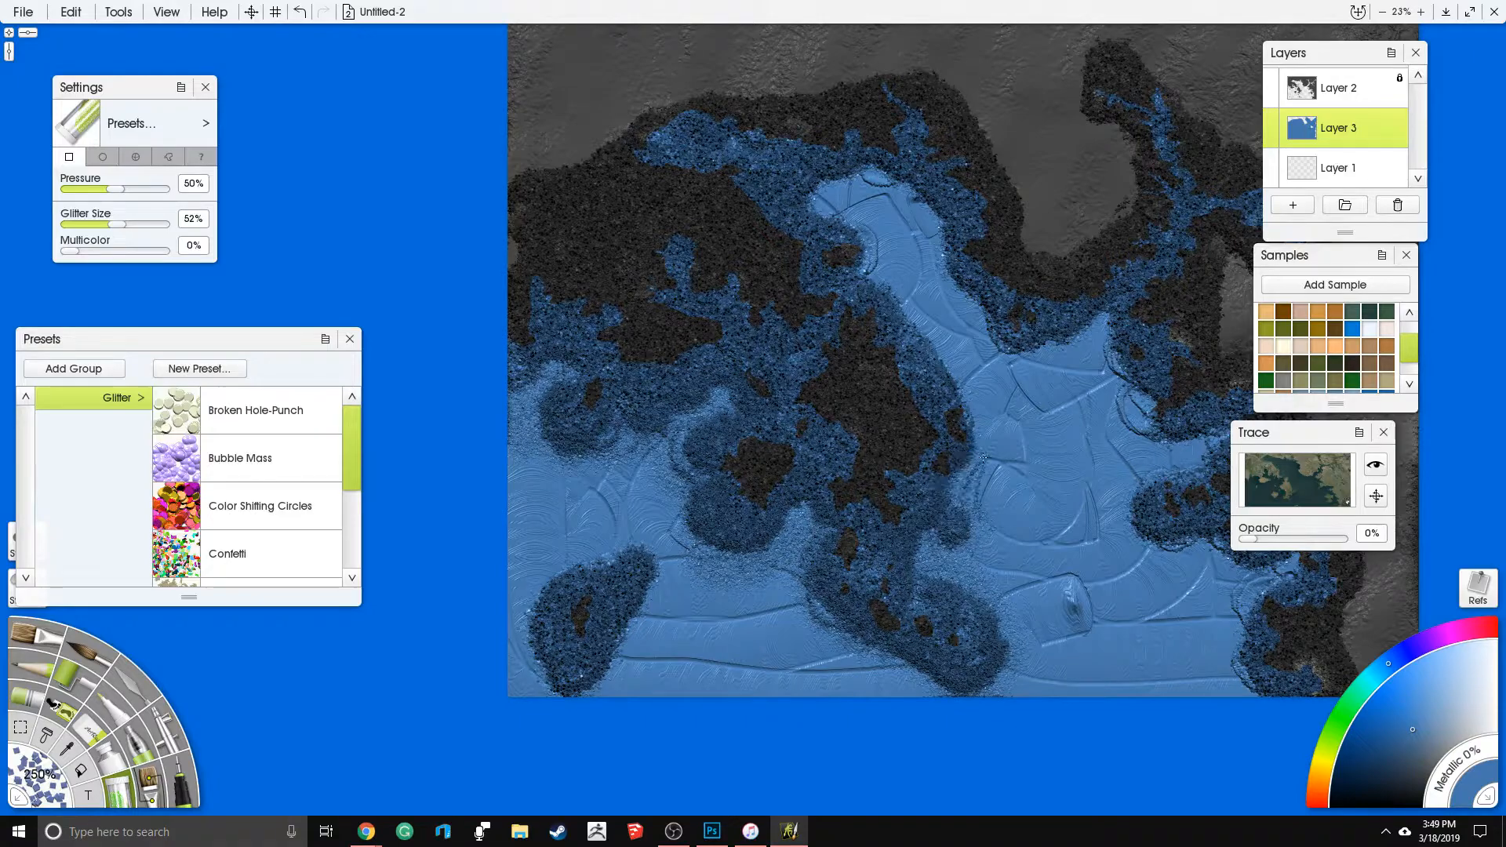
- Scatter finer glitter along the glitter edges of the northern bay, the central island's east side and the eastern coast
{"action": "left_click_drag", "start_coordinate": [938, 359], "coordinate": [865, 232]}
{"action": "mouse_move", "coordinate": [832, 170]}
{"action": "left_mouse_down"}
{"action": "mouse_move", "coordinate": [910, 192]}
{"action": "mouse_move", "coordinate": [1020, 341]}
{"action": "mouse_move", "coordinate": [1074, 339]}
{"action": "mouse_move", "coordinate": [1114, 365]}
{"action": "mouse_move", "coordinate": [1133, 416]}
{"action": "left_mouse_up"}
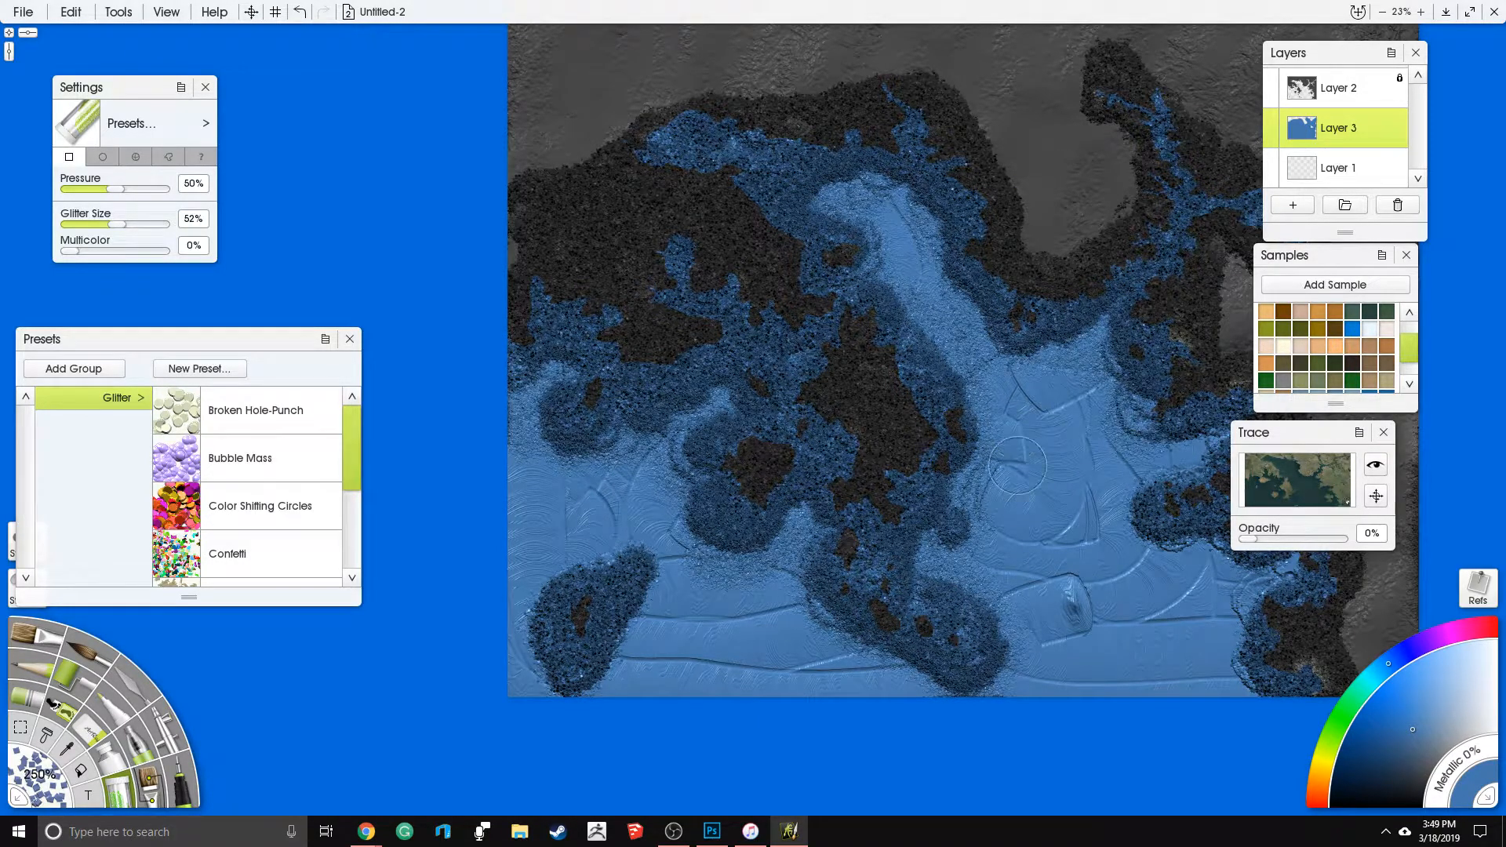
{"action": "left_click_drag", "start_coordinate": [1017, 465], "coordinate": [864, 424]}
{"action": "left_click_drag", "start_coordinate": [966, 393], "coordinate": [969, 451]}
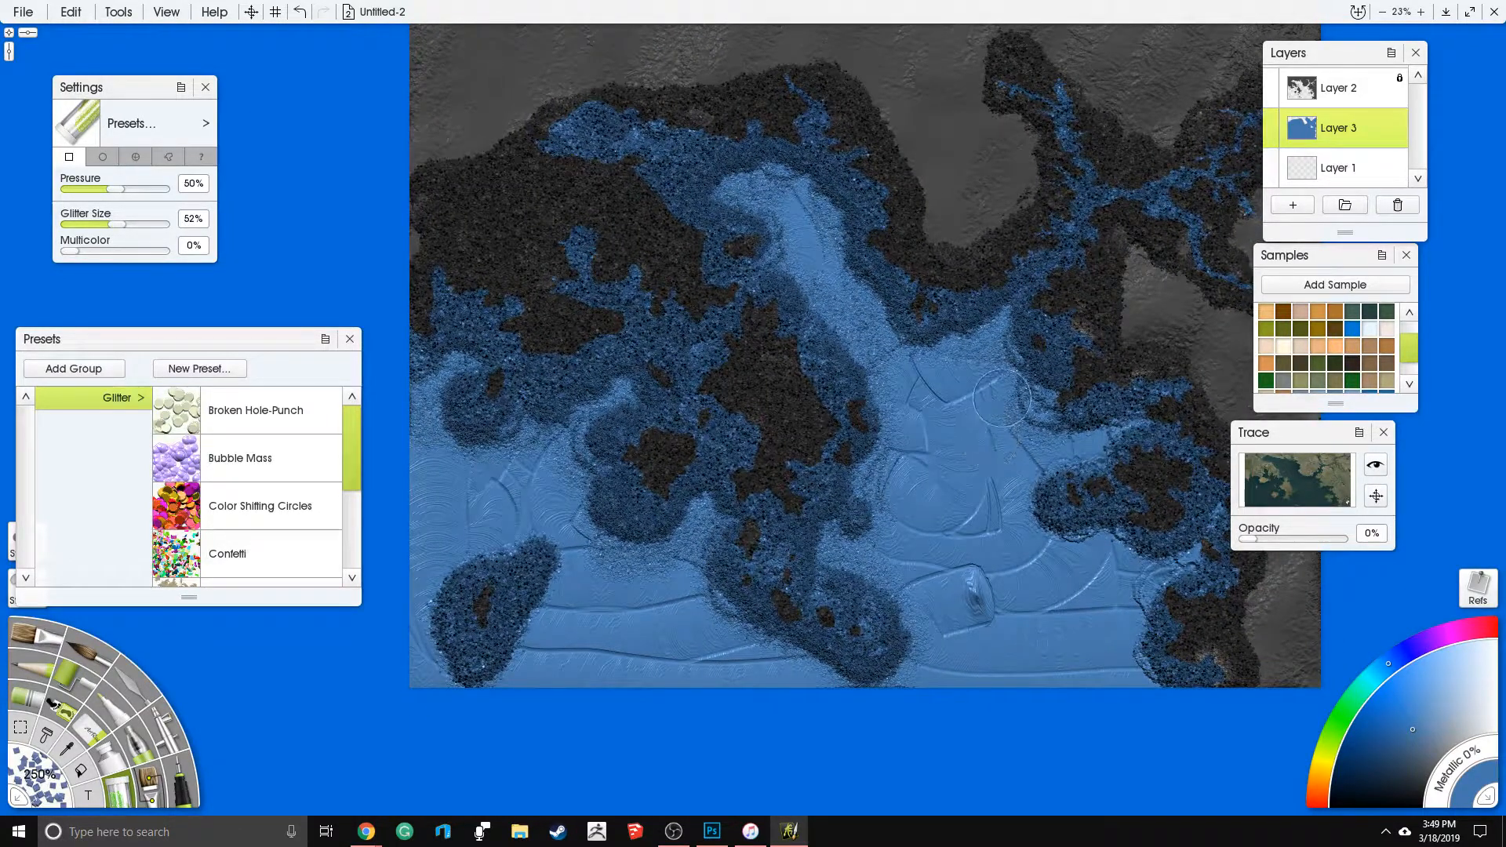
{"action": "left_click_drag", "start_coordinate": [1058, 416], "coordinate": [1039, 348]}
{"action": "left_click_drag", "start_coordinate": [1025, 377], "coordinate": [1024, 337]}
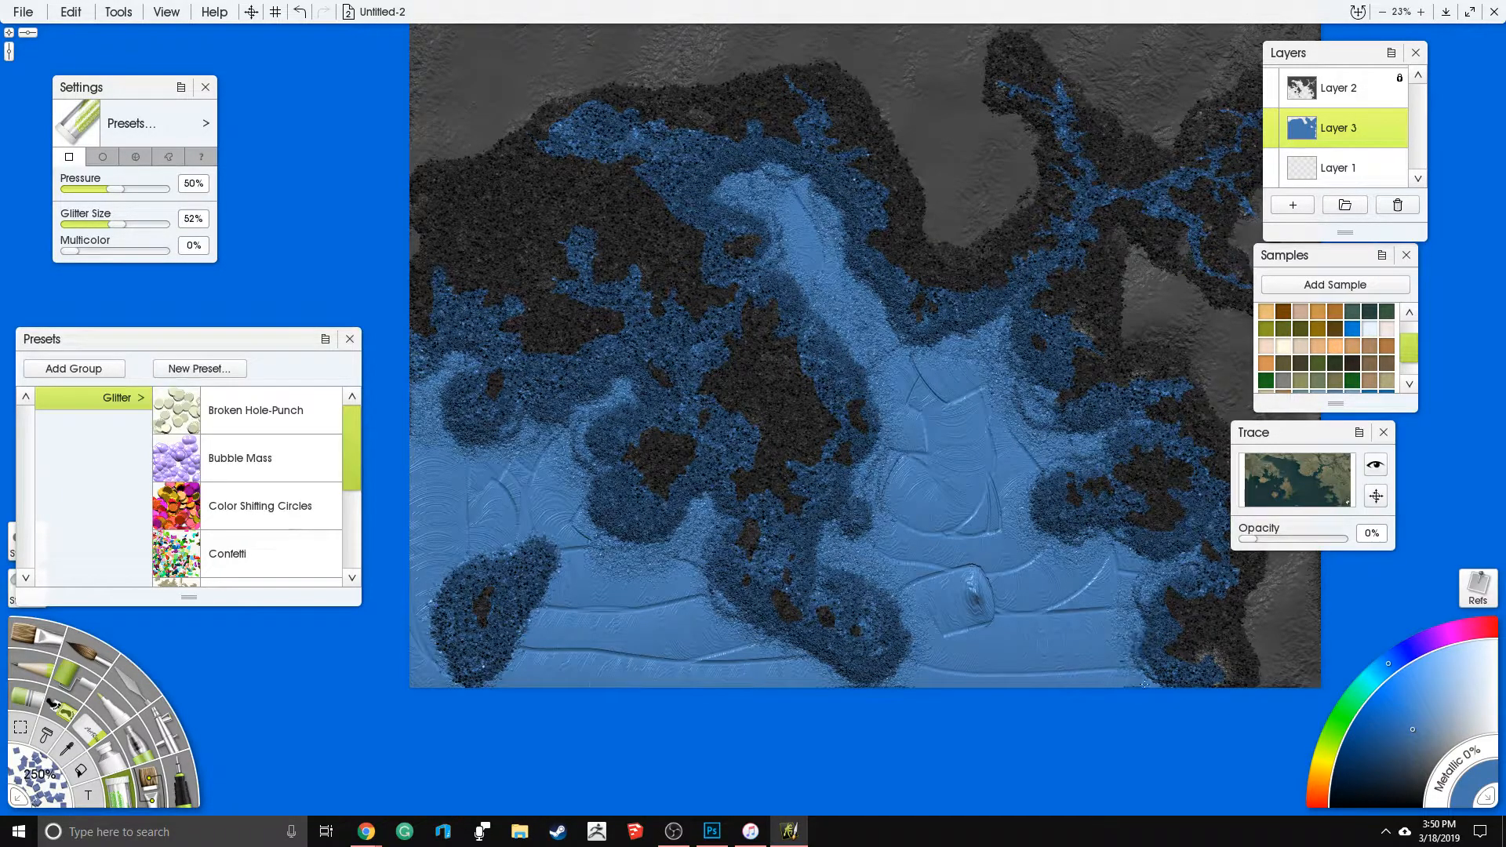
{"action": "left_click_drag", "start_coordinate": [1171, 560], "coordinate": [1140, 639]}
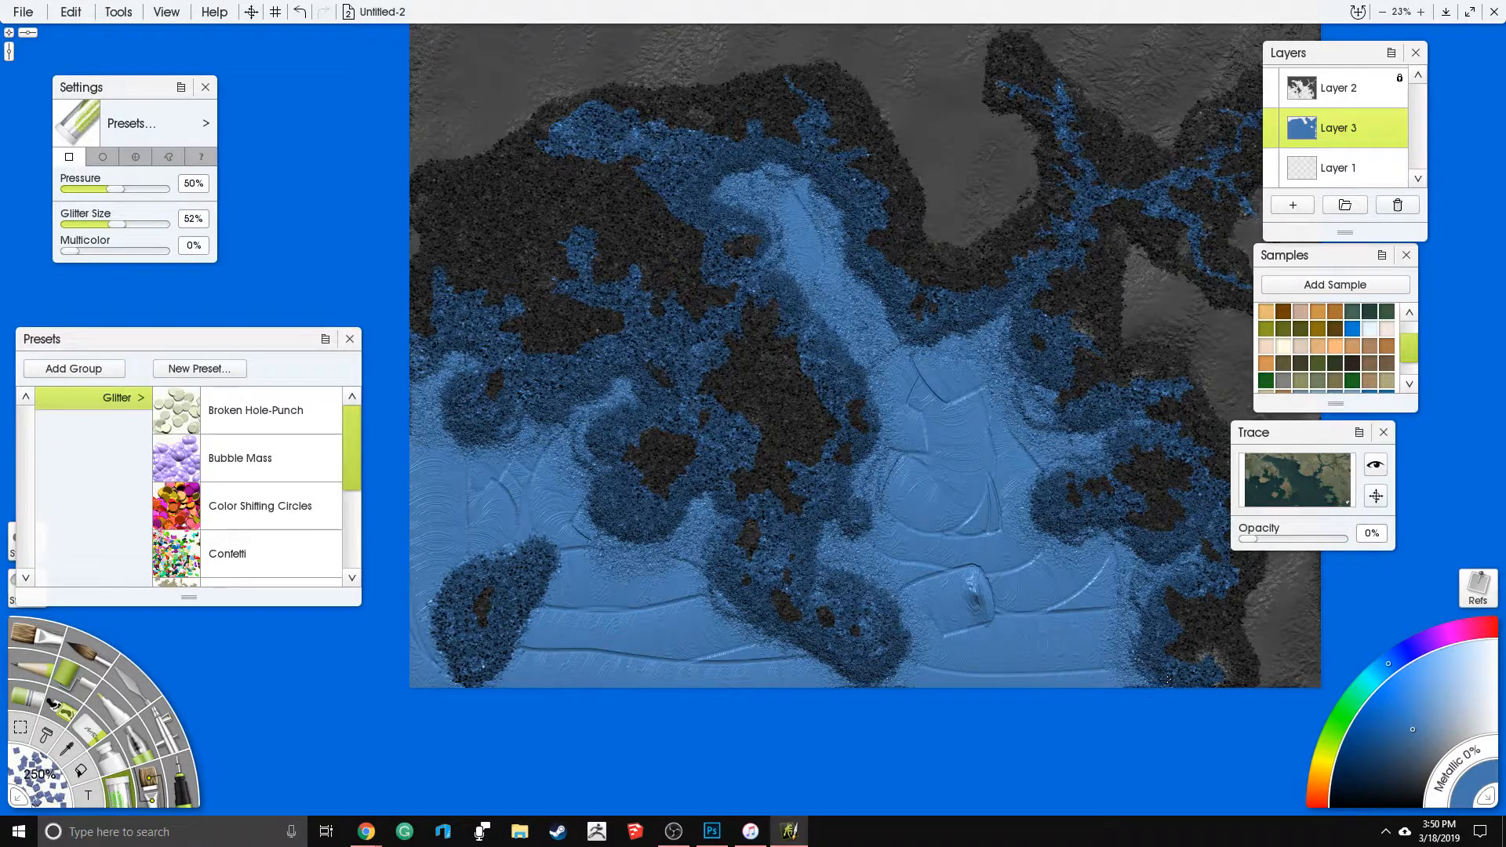
- Scatter finer glitter over the southwestern sea and around the southwestern islet
{"action": "left_click_drag", "start_coordinate": [685, 660], "coordinate": [851, 579]}
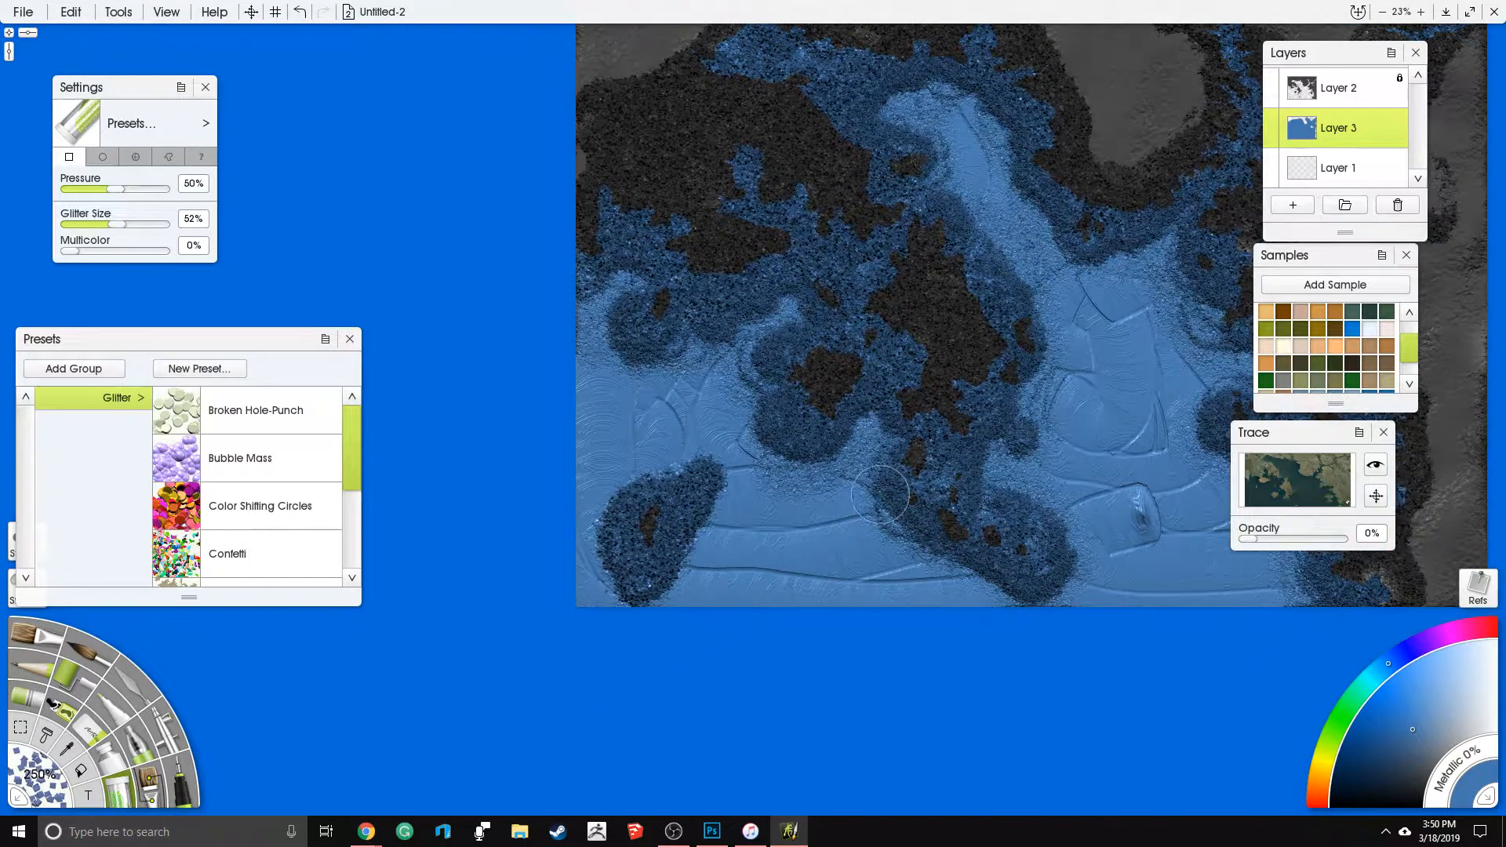
{"action": "mouse_move", "coordinate": [1009, 397]}
{"action": "left_mouse_down"}
{"action": "mouse_move", "coordinate": [984, 587]}
{"action": "mouse_move", "coordinate": [1030, 465]}
{"action": "left_mouse_up"}
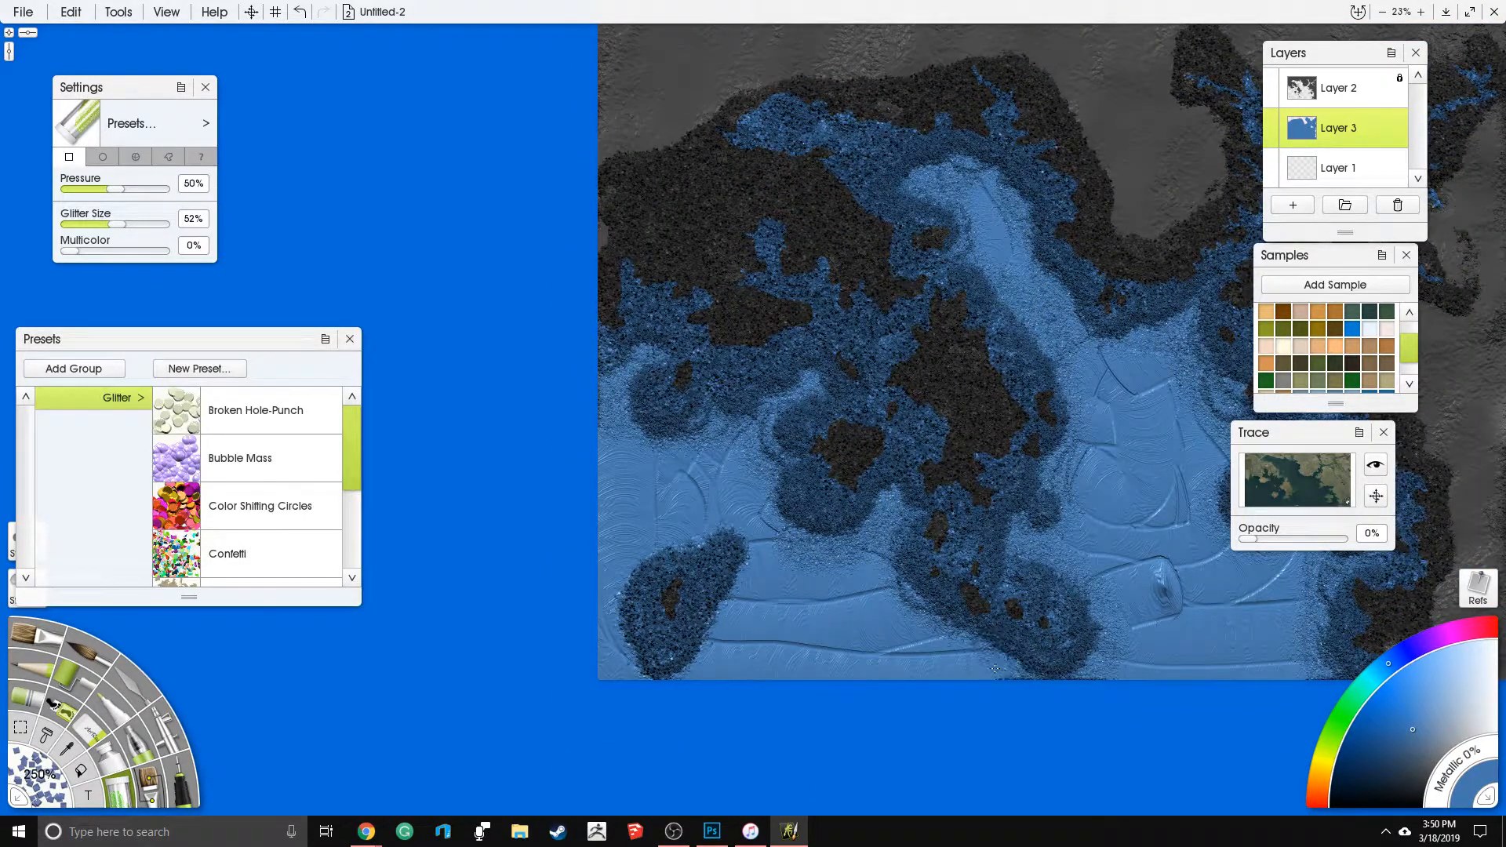
{"action": "left_click_drag", "start_coordinate": [897, 600], "coordinate": [900, 523]}
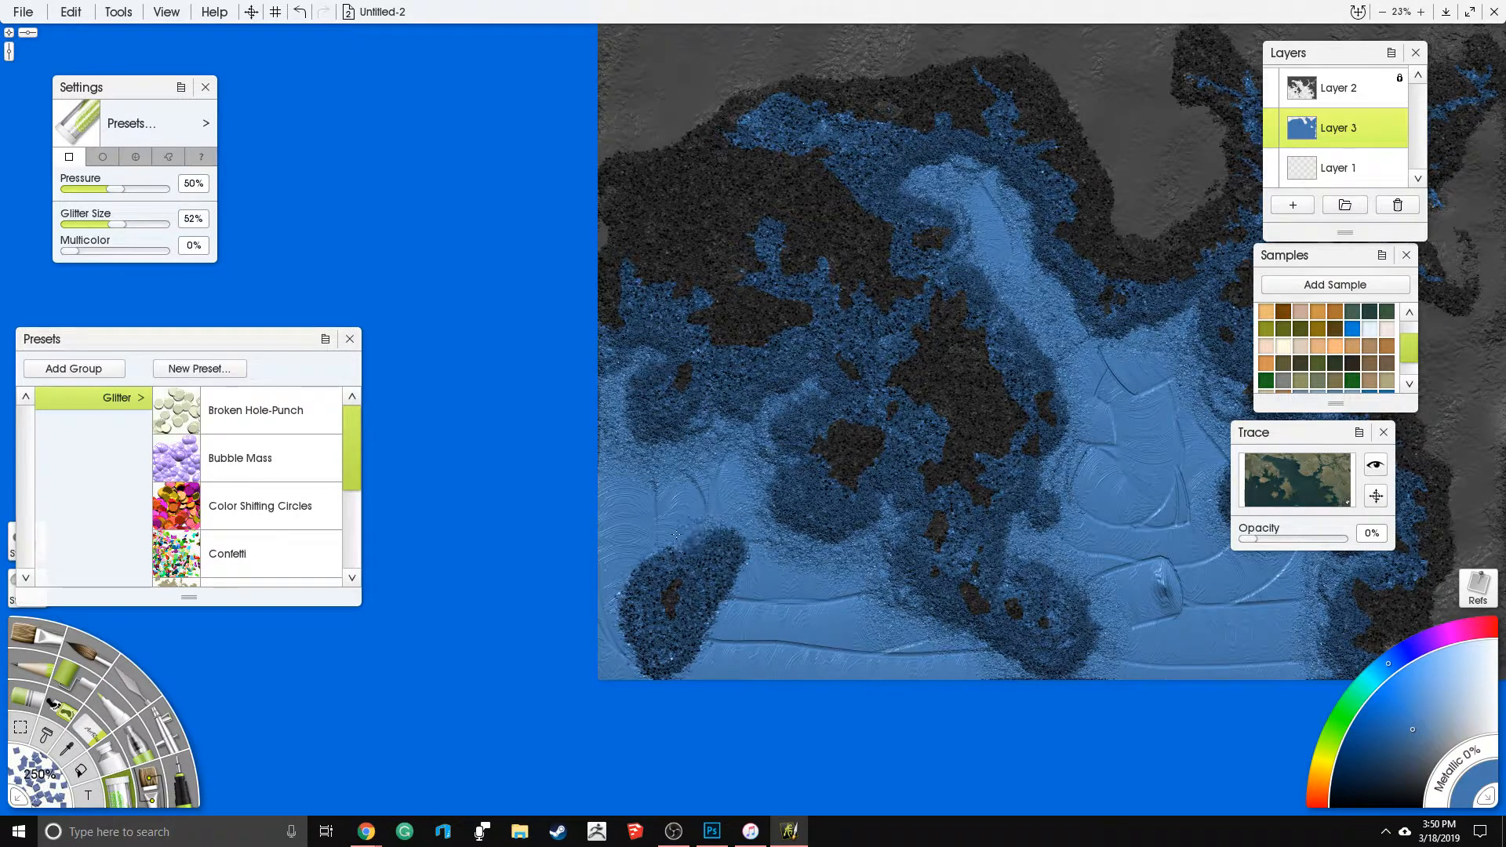
{"action": "left_click_drag", "start_coordinate": [626, 650], "coordinate": [648, 663]}
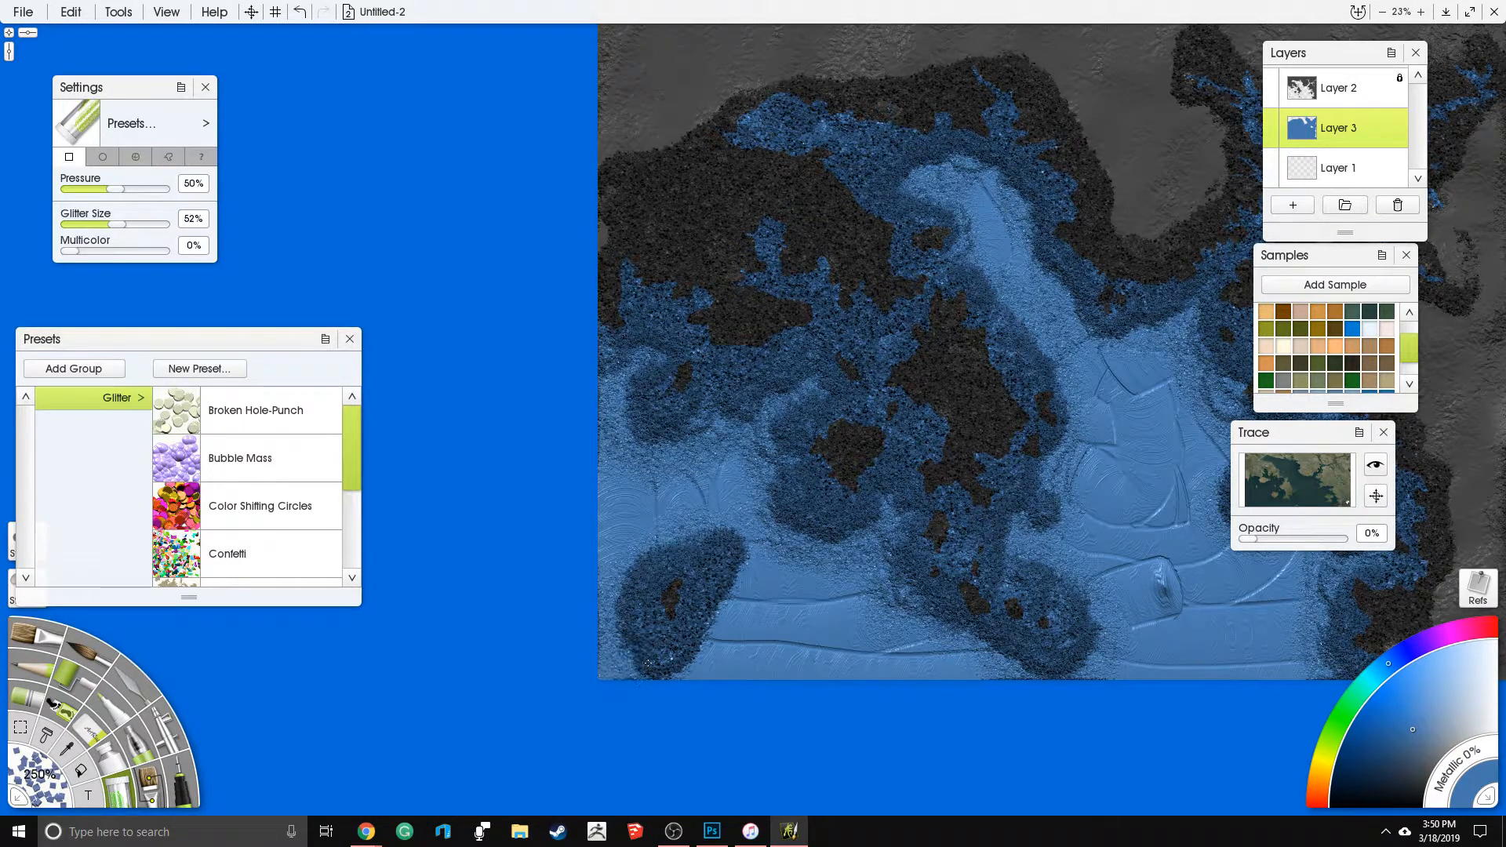
{"action": "mouse_move", "coordinate": [714, 575]}
{"action": "left_mouse_down"}
{"action": "mouse_move", "coordinate": [749, 537]}
{"action": "mouse_move", "coordinate": [729, 527]}
{"action": "mouse_move", "coordinate": [669, 532]}
{"action": "mouse_move", "coordinate": [609, 582]}
{"action": "mouse_move", "coordinate": [645, 516]}
{"action": "mouse_move", "coordinate": [781, 531]}
{"action": "mouse_move", "coordinate": [780, 572]}
{"action": "mouse_move", "coordinate": [714, 630]}
{"action": "mouse_move", "coordinate": [699, 667]}
{"action": "left_mouse_up"}
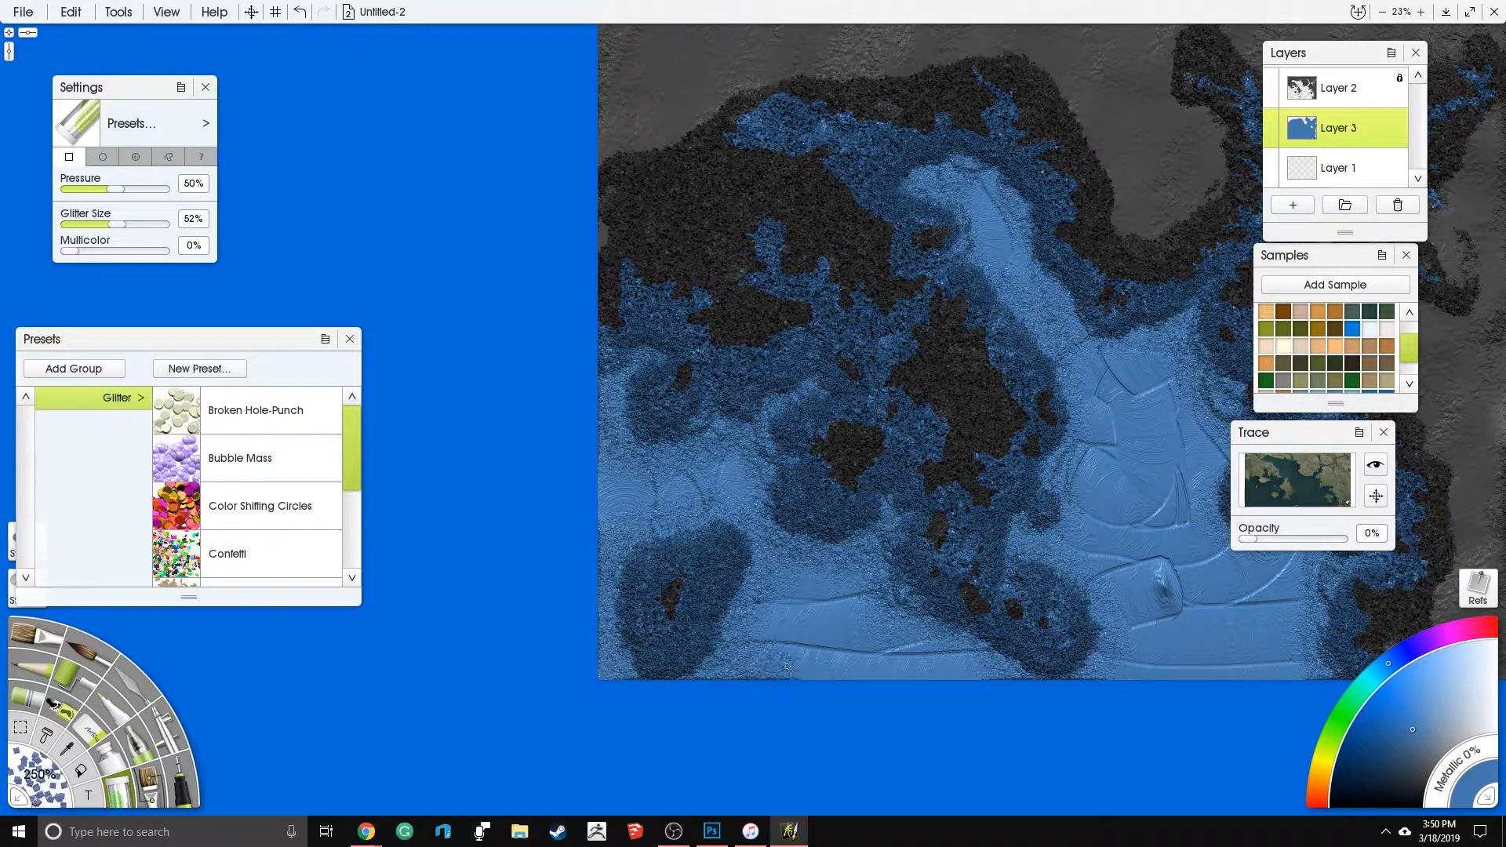
- Scatter finer glitter across the open water between the central island and the eastern coast
{"action": "left_click_drag", "start_coordinate": [991, 458], "coordinate": [534, 402]}
{"action": "mouse_move", "coordinate": [869, 616]}
{"action": "left_mouse_down"}
{"action": "mouse_move", "coordinate": [838, 512]}
{"action": "mouse_move", "coordinate": [730, 506]}
{"action": "mouse_move", "coordinate": [726, 437]}
{"action": "mouse_move", "coordinate": [758, 397]}
{"action": "left_mouse_up"}
{"action": "mouse_move", "coordinate": [727, 481]}
{"action": "left_mouse_down"}
{"action": "mouse_move", "coordinate": [702, 498]}
{"action": "mouse_move", "coordinate": [714, 533]}
{"action": "mouse_move", "coordinate": [762, 500]}
{"action": "left_mouse_up"}
{"action": "mouse_move", "coordinate": [842, 531]}
{"action": "left_mouse_down"}
{"action": "mouse_move", "coordinate": [820, 564]}
{"action": "mouse_move", "coordinate": [821, 615]}
{"action": "mouse_move", "coordinate": [808, 579]}
{"action": "left_mouse_up"}
{"action": "mouse_move", "coordinate": [663, 319]}
{"action": "left_mouse_down"}
{"action": "mouse_move", "coordinate": [689, 365]}
{"action": "mouse_move", "coordinate": [608, 339]}
{"action": "mouse_move", "coordinate": [529, 206]}
{"action": "mouse_move", "coordinate": [589, 196]}
{"action": "mouse_move", "coordinate": [624, 271]}
{"action": "mouse_move", "coordinate": [578, 233]}
{"action": "mouse_move", "coordinate": [671, 363]}
{"action": "mouse_move", "coordinate": [750, 294]}
{"action": "mouse_move", "coordinate": [788, 408]}
{"action": "mouse_move", "coordinate": [832, 404]}
{"action": "mouse_move", "coordinate": [780, 428]}
{"action": "mouse_move", "coordinate": [807, 456]}
{"action": "mouse_move", "coordinate": [779, 482]}
{"action": "mouse_move", "coordinate": [820, 577]}
{"action": "mouse_move", "coordinate": [800, 600]}
{"action": "mouse_move", "coordinate": [863, 518]}
{"action": "mouse_move", "coordinate": [860, 599]}
{"action": "left_mouse_up"}
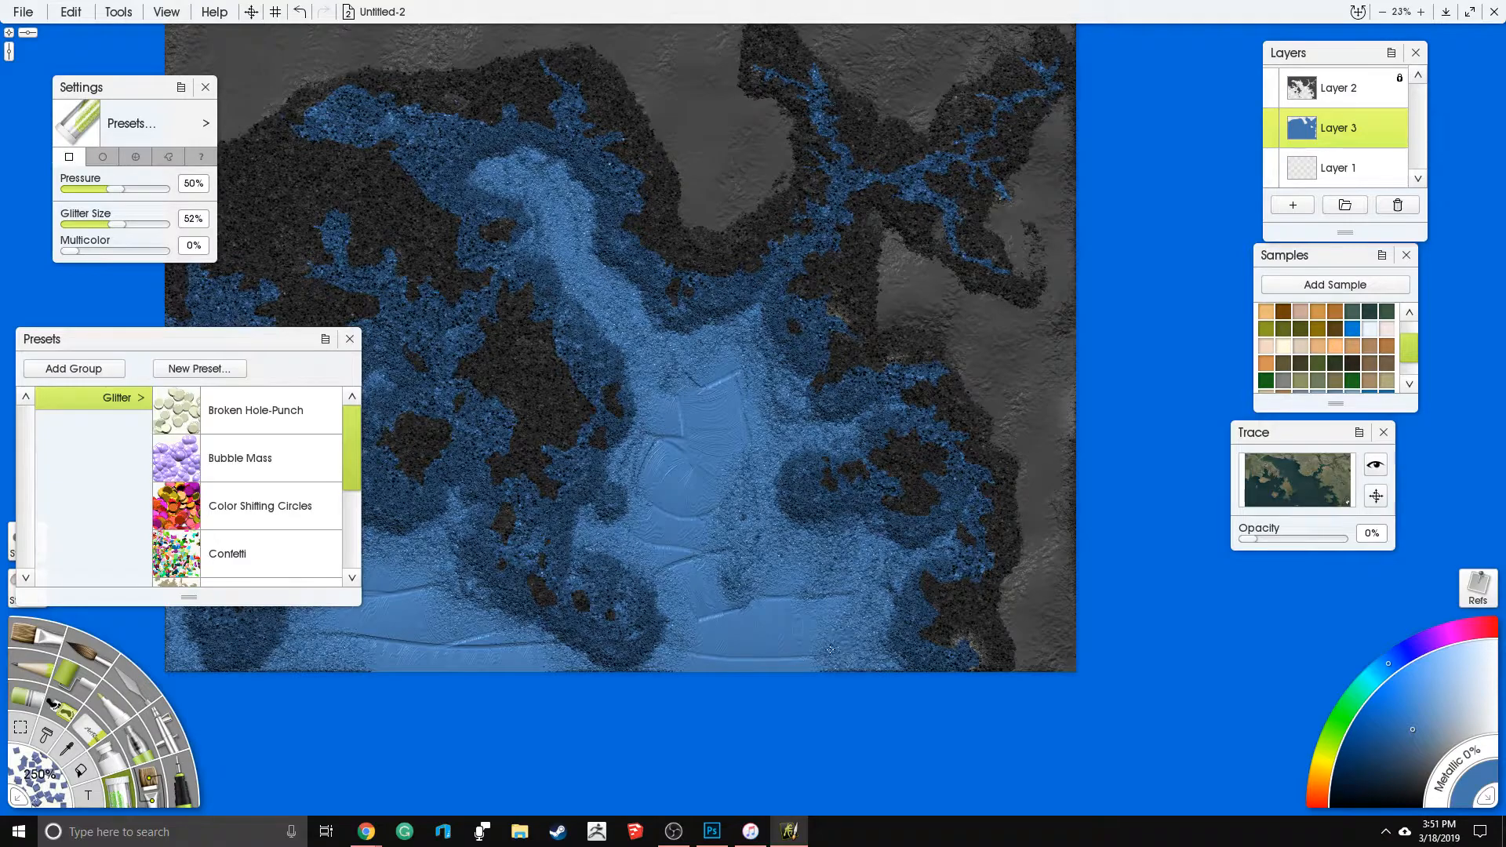
{"action": "left_click_drag", "start_coordinate": [579, 474], "coordinate": [713, 419]}
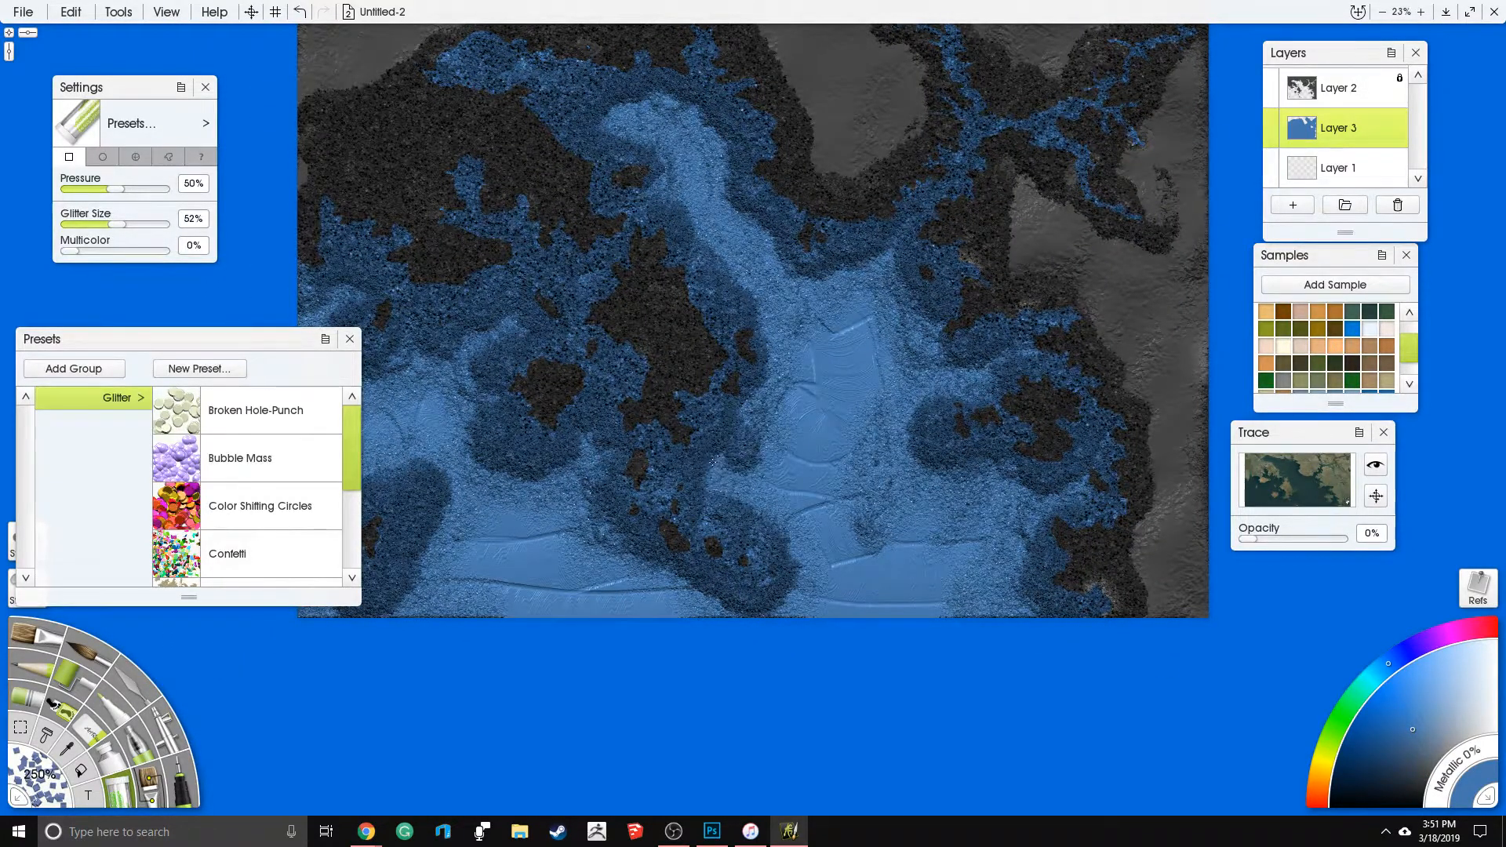
- Scatter more fine glitter off the western coast, around the southwestern islet and near the southern islets
{"action": "left_click_drag", "start_coordinate": [801, 573], "coordinate": [826, 577]}
{"action": "mouse_move", "coordinate": [729, 606]}
{"action": "left_mouse_down"}
{"action": "mouse_move", "coordinate": [600, 553]}
{"action": "mouse_move", "coordinate": [577, 479]}
{"action": "mouse_move", "coordinate": [491, 464]}
{"action": "mouse_move", "coordinate": [605, 441]}
{"action": "left_mouse_up"}
{"action": "mouse_move", "coordinate": [510, 439]}
{"action": "left_mouse_down"}
{"action": "mouse_move", "coordinate": [486, 485]}
{"action": "mouse_move", "coordinate": [512, 469]}
{"action": "mouse_move", "coordinate": [531, 482]}
{"action": "mouse_move", "coordinate": [507, 456]}
{"action": "mouse_move", "coordinate": [521, 365]}
{"action": "mouse_move", "coordinate": [642, 486]}
{"action": "mouse_move", "coordinate": [578, 473]}
{"action": "mouse_move", "coordinate": [526, 507]}
{"action": "mouse_move", "coordinate": [499, 589]}
{"action": "left_mouse_up"}
{"action": "mouse_move", "coordinate": [627, 625]}
{"action": "left_mouse_down"}
{"action": "mouse_move", "coordinate": [629, 590]}
{"action": "mouse_move", "coordinate": [703, 583]}
{"action": "mouse_move", "coordinate": [632, 576]}
{"action": "mouse_move", "coordinate": [625, 522]}
{"action": "mouse_move", "coordinate": [651, 510]}
{"action": "mouse_move", "coordinate": [506, 471]}
{"action": "mouse_move", "coordinate": [519, 600]}
{"action": "mouse_move", "coordinate": [620, 597]}
{"action": "mouse_move", "coordinate": [628, 613]}
{"action": "mouse_move", "coordinate": [664, 375]}
{"action": "left_mouse_up"}
{"action": "left_click_drag", "start_coordinate": [854, 368], "coordinate": [747, 472]}
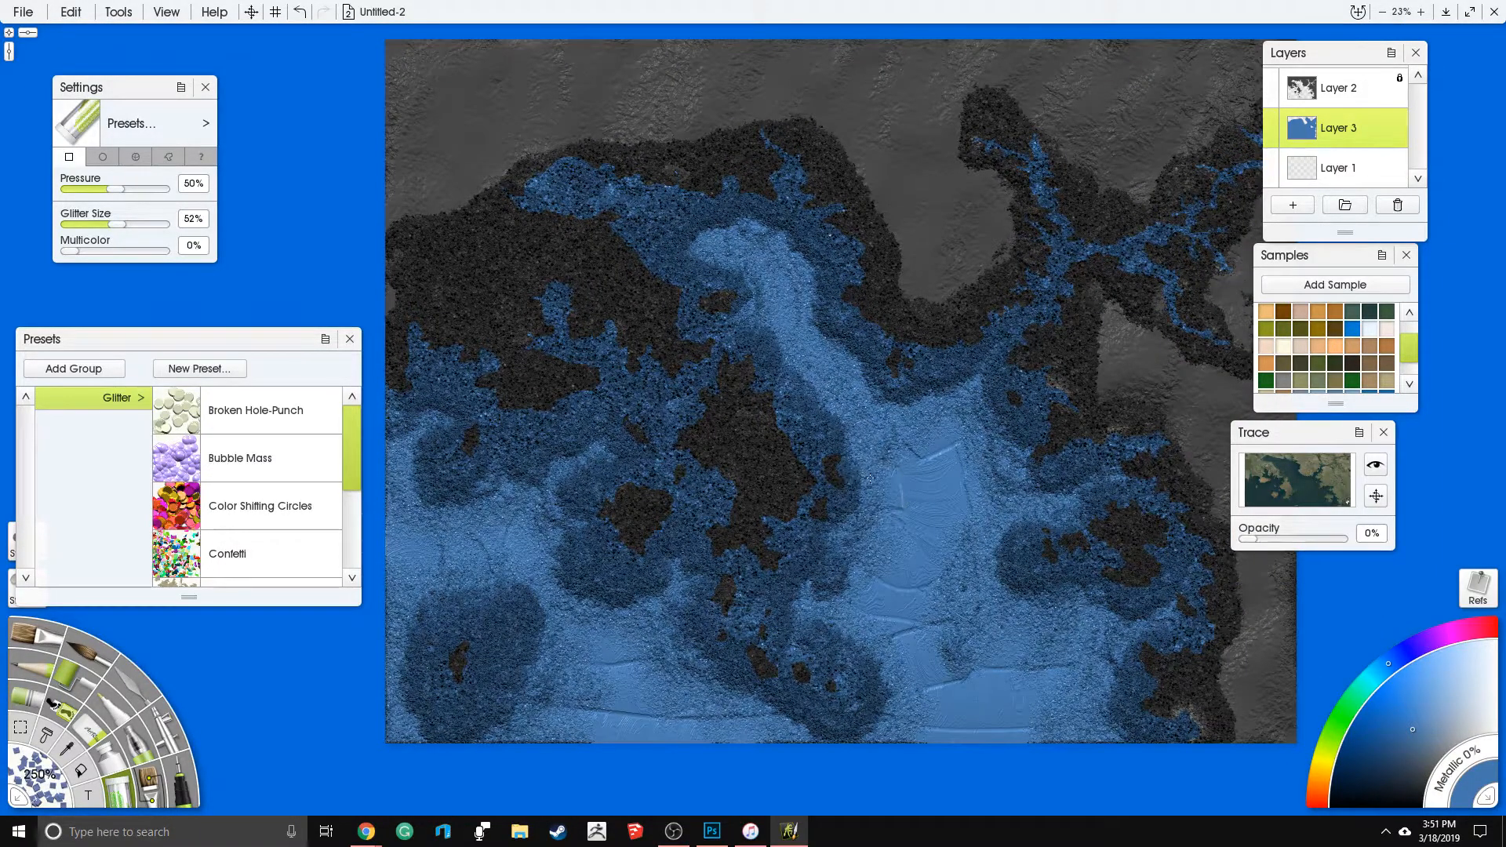
- Cover the exposed paint ridges in the channel from the northern bay down the central island's east side with fine glitter
{"action": "mouse_move", "coordinate": [805, 387]}
{"action": "left_mouse_down"}
{"action": "mouse_move", "coordinate": [726, 256]}
{"action": "mouse_move", "coordinate": [797, 231]}
{"action": "mouse_move", "coordinate": [806, 255]}
{"action": "left_mouse_up"}
{"action": "left_click_drag", "start_coordinate": [909, 426], "coordinate": [821, 414]}
{"action": "mouse_move", "coordinate": [816, 347]}
{"action": "left_mouse_down"}
{"action": "mouse_move", "coordinate": [846, 434]}
{"action": "mouse_move", "coordinate": [932, 413]}
{"action": "mouse_move", "coordinate": [929, 472]}
{"action": "mouse_move", "coordinate": [984, 472]}
{"action": "mouse_move", "coordinate": [973, 494]}
{"action": "mouse_move", "coordinate": [1027, 448]}
{"action": "mouse_move", "coordinate": [892, 595]}
{"action": "mouse_move", "coordinate": [912, 541]}
{"action": "mouse_move", "coordinate": [888, 515]}
{"action": "mouse_move", "coordinate": [916, 515]}
{"action": "mouse_move", "coordinate": [834, 429]}
{"action": "mouse_move", "coordinate": [793, 509]}
{"action": "left_mouse_up"}
{"action": "mouse_move", "coordinate": [773, 446]}
{"action": "left_mouse_down"}
{"action": "mouse_move", "coordinate": [851, 489]}
{"action": "mouse_move", "coordinate": [872, 545]}
{"action": "left_mouse_up"}
{"action": "mouse_move", "coordinate": [958, 579]}
{"action": "left_mouse_down"}
{"action": "mouse_move", "coordinate": [991, 590]}
{"action": "mouse_move", "coordinate": [961, 700]}
{"action": "left_mouse_up"}
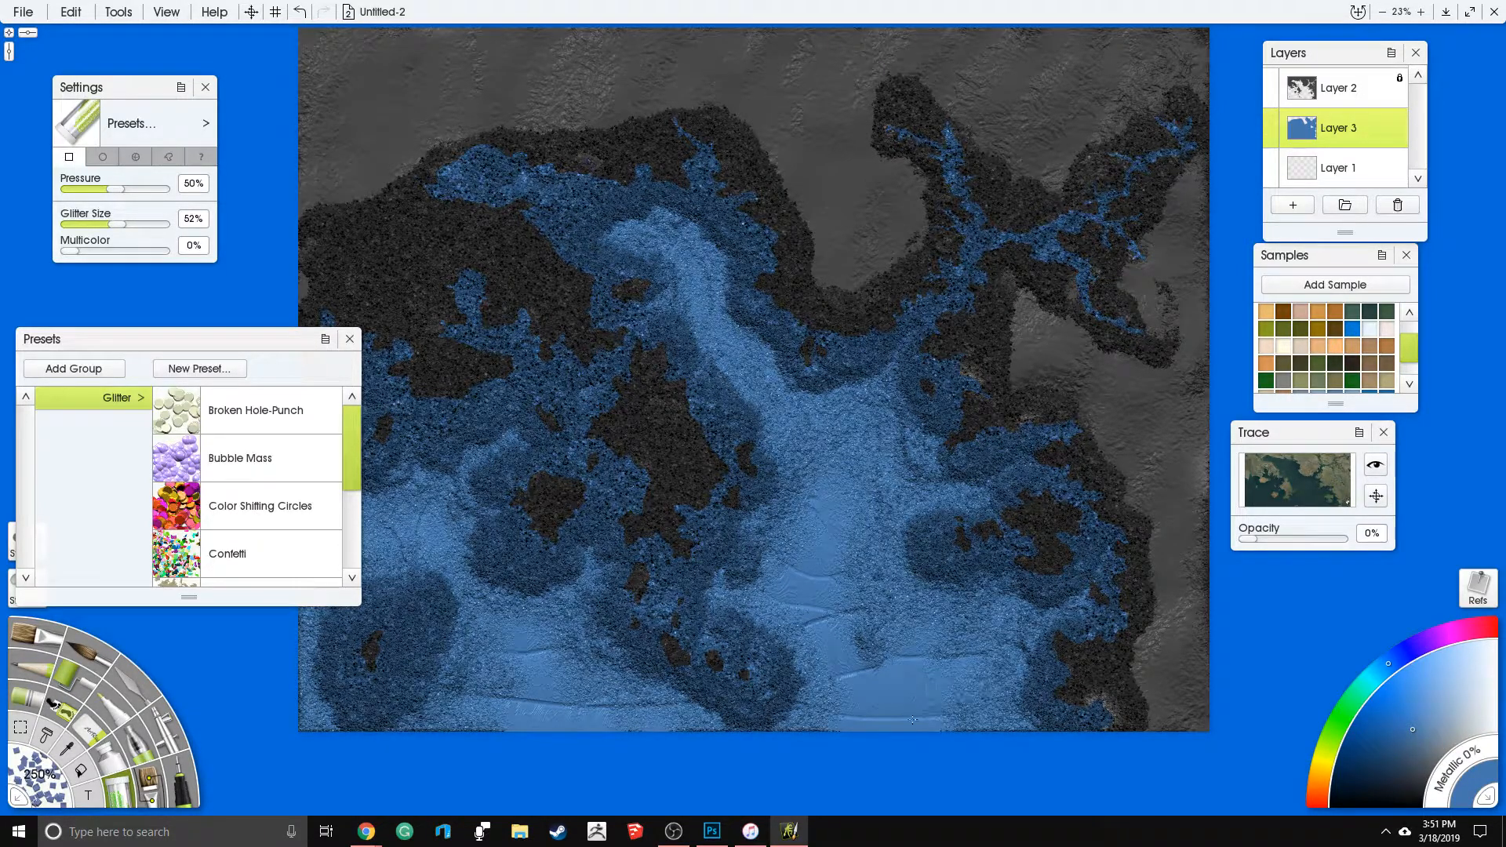
- Fill the southeastern sea between the southern islets and the eastern coast with fine glitter
{"action": "scroll", "coordinate": [735, 507], "scroll_direction": "down", "scroll_amount": 1}
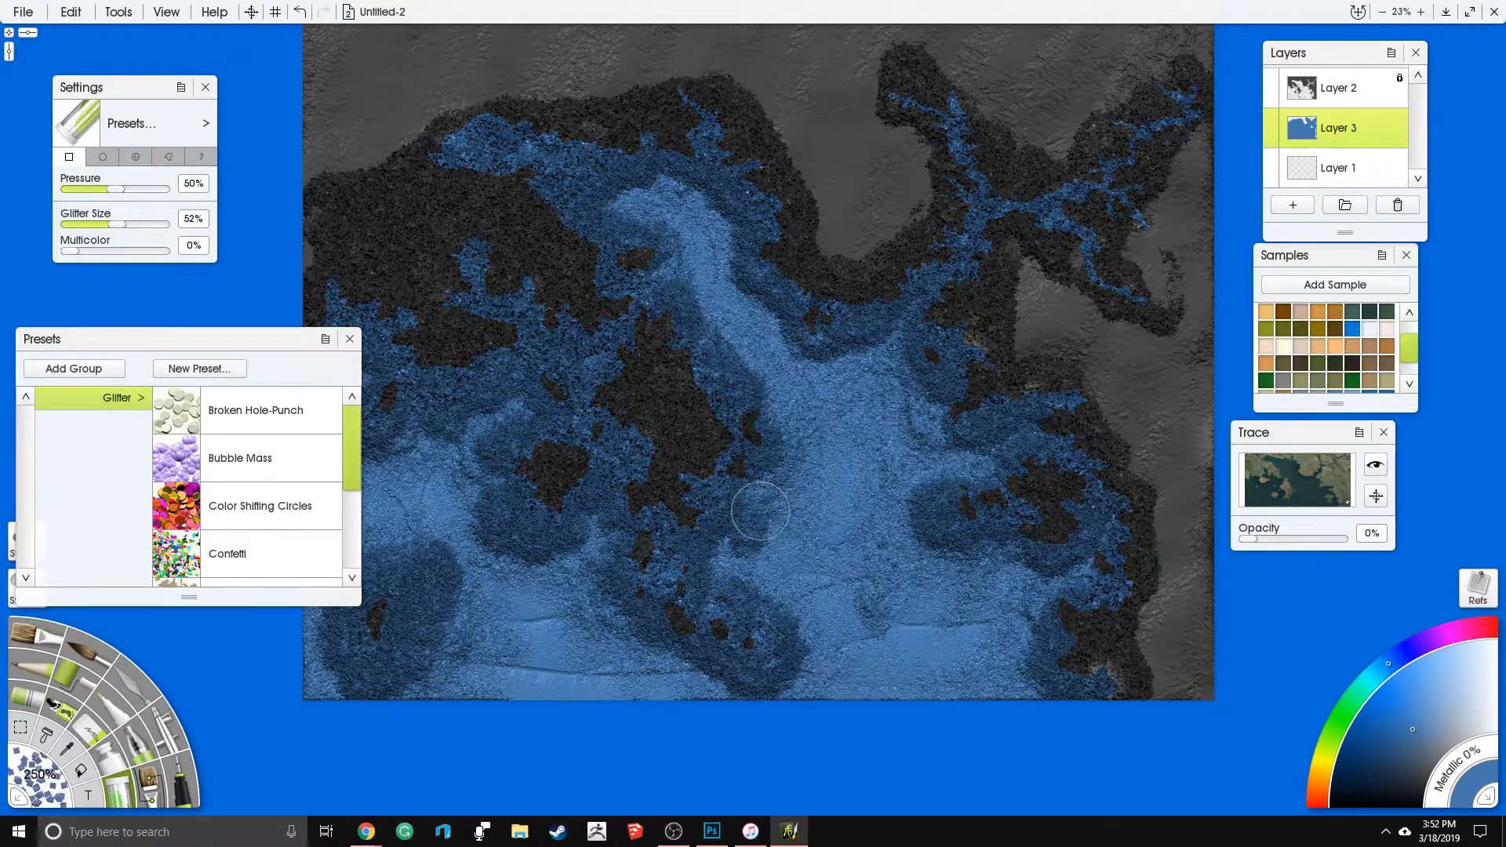
{"action": "scroll", "coordinate": [807, 602], "scroll_direction": "down", "scroll_amount": 2}
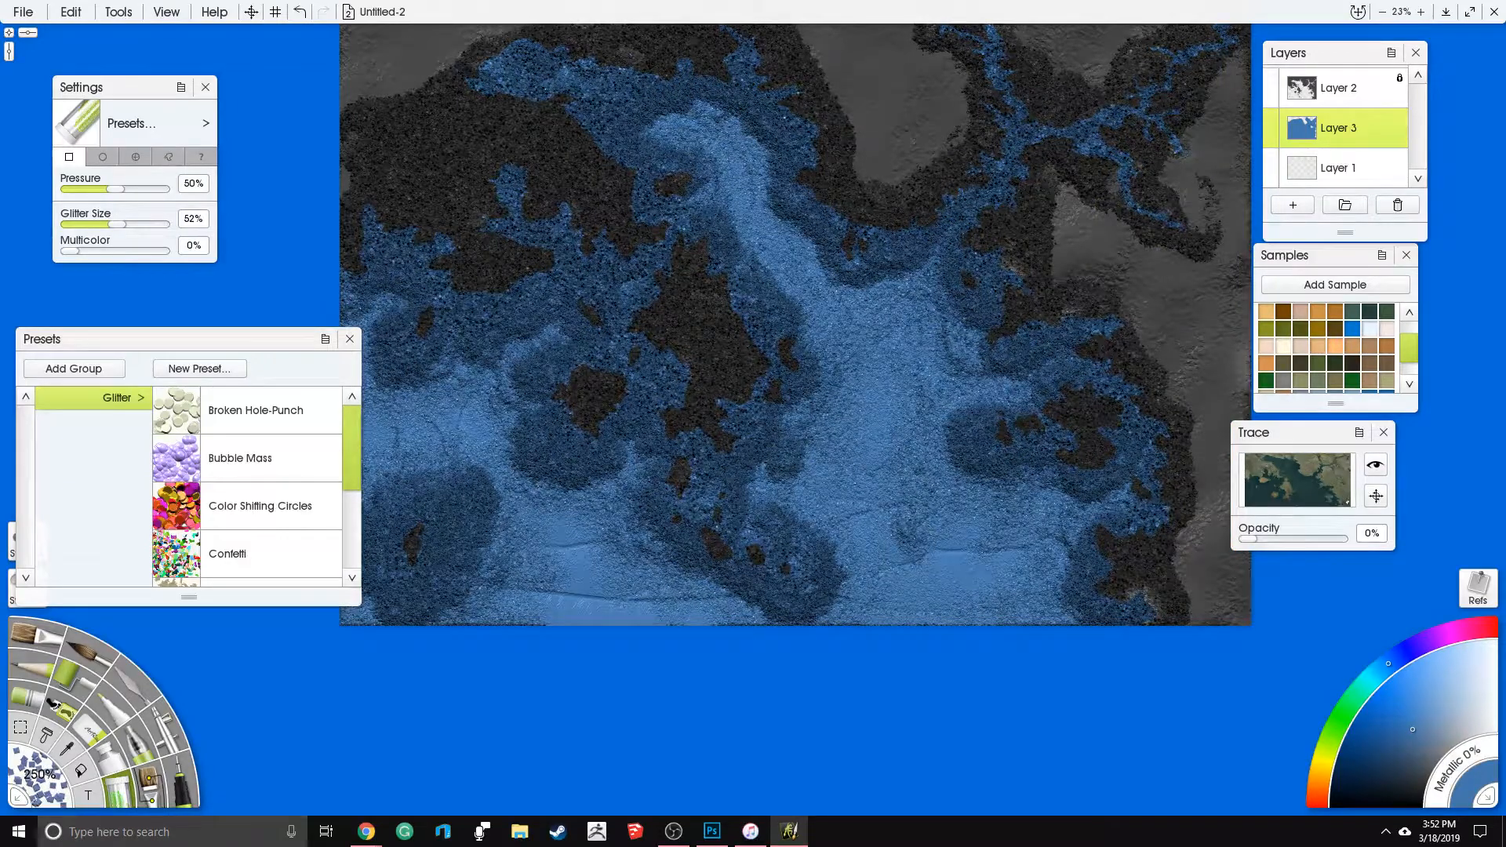
{"action": "scroll", "coordinate": [902, 541], "scroll_direction": "up", "scroll_amount": 1}
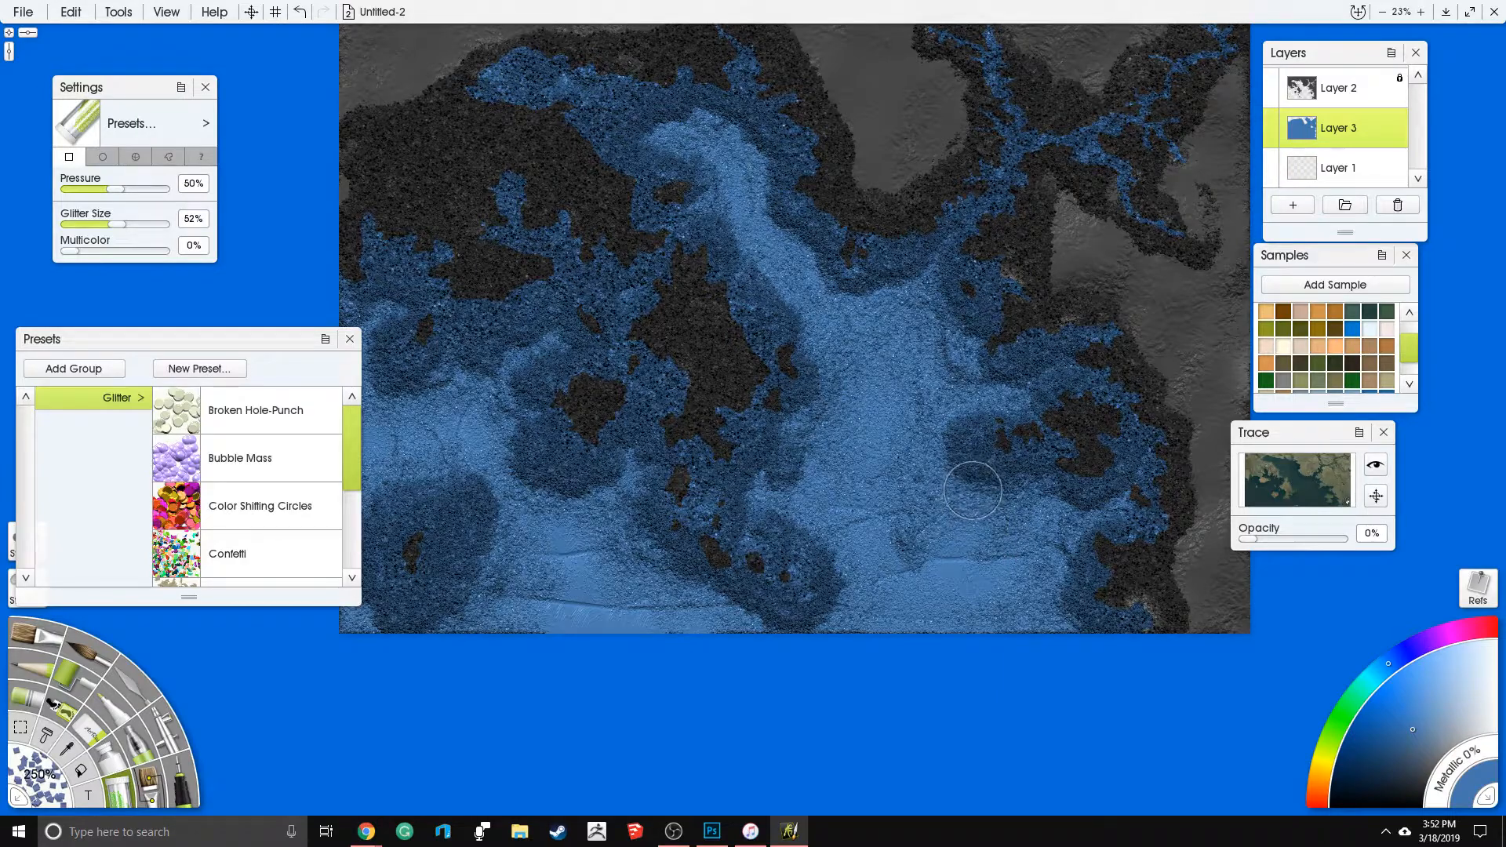
{"action": "left_click_drag", "start_coordinate": [887, 511], "coordinate": [948, 532]}
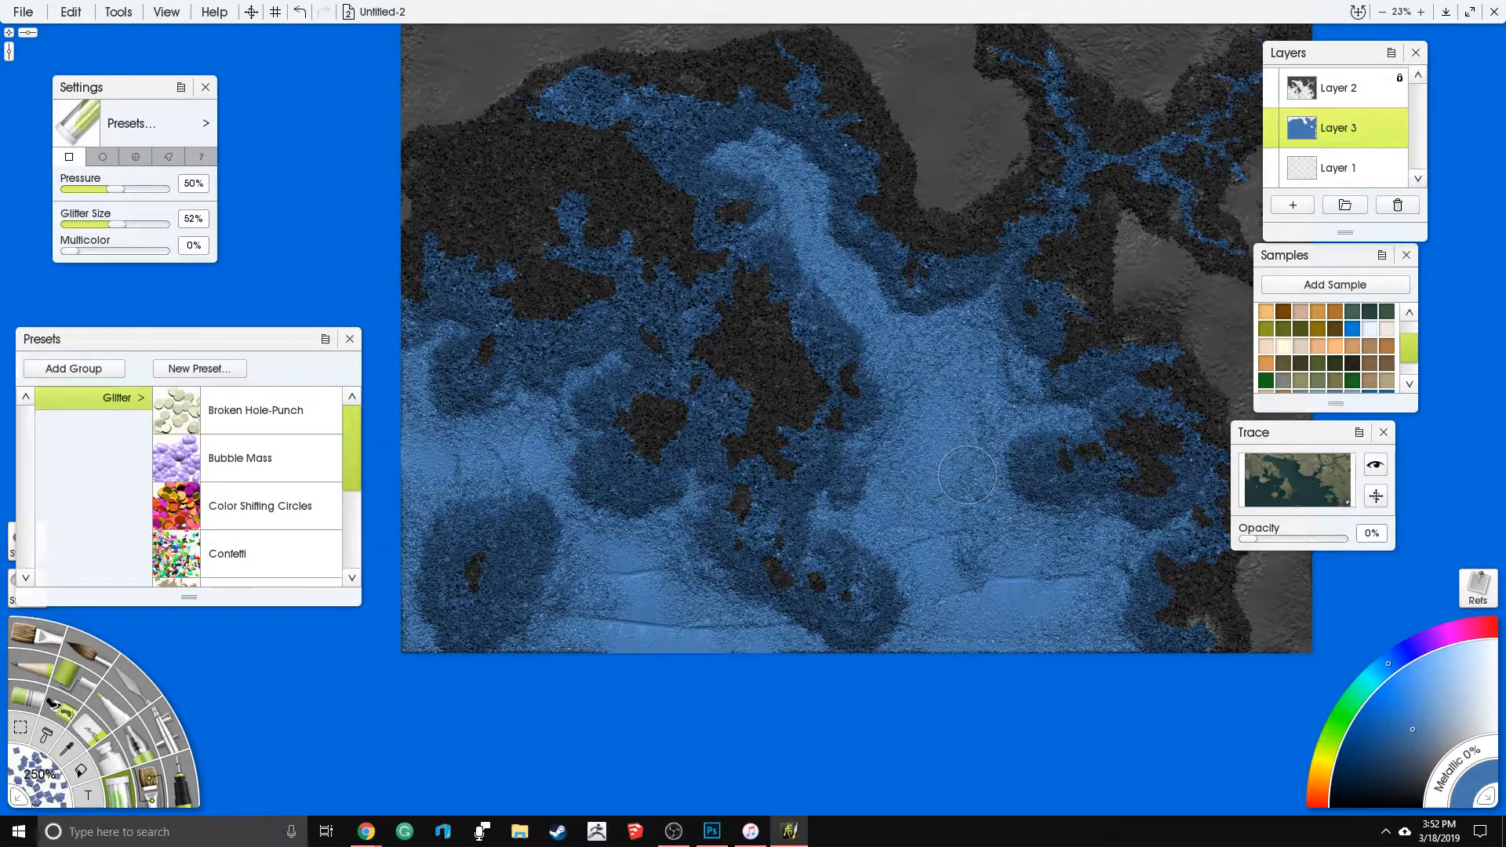
{"action": "left_click_drag", "start_coordinate": [967, 475], "coordinate": [902, 460]}
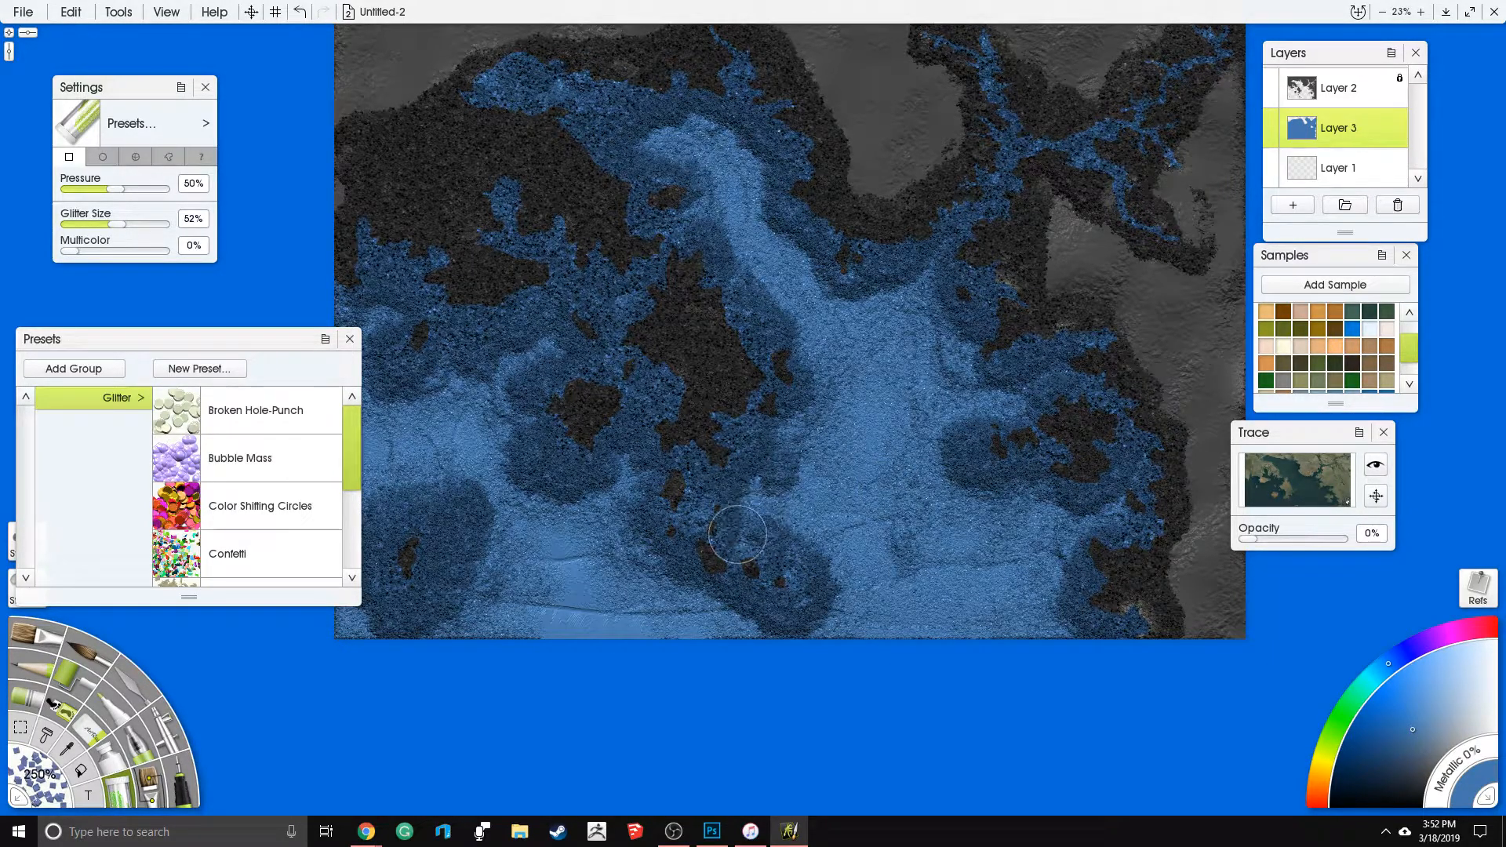
- Fill the bare southwestern sea and the water off the western coast with fine glitter
{"action": "mouse_move", "coordinate": [547, 543]}
{"action": "left_mouse_down"}
{"action": "mouse_move", "coordinate": [541, 619]}
{"action": "mouse_move", "coordinate": [582, 589]}
{"action": "left_mouse_up"}
{"action": "mouse_move", "coordinate": [448, 562]}
{"action": "left_mouse_down"}
{"action": "mouse_move", "coordinate": [532, 568]}
{"action": "mouse_move", "coordinate": [601, 638]}
{"action": "left_mouse_up"}
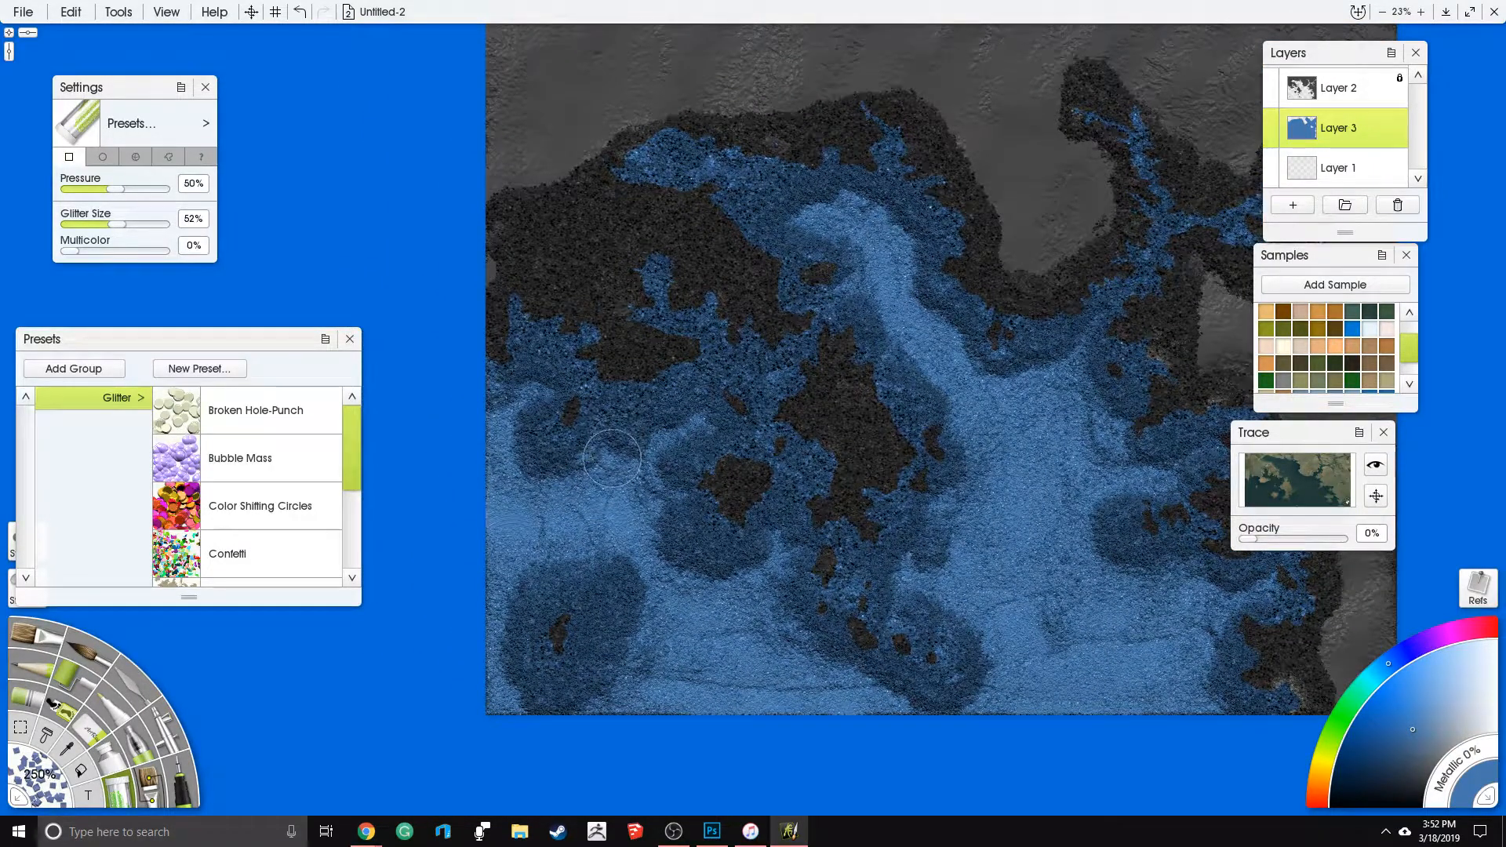
{"action": "left_click_drag", "start_coordinate": [593, 503], "coordinate": [667, 512]}
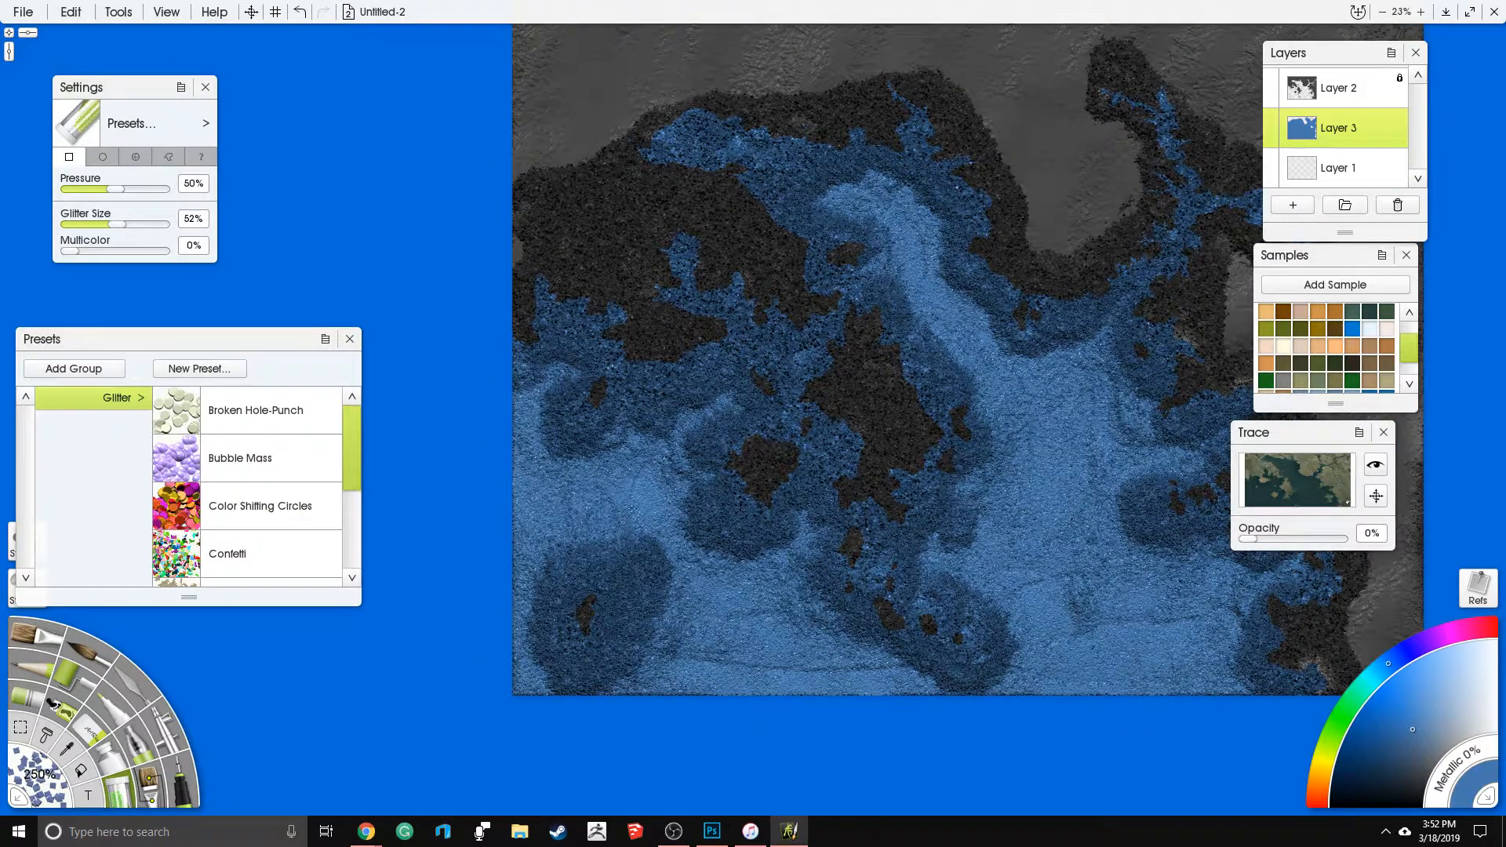
{"action": "left_click_drag", "start_coordinate": [867, 440], "coordinate": [730, 490]}
{"action": "mouse_move", "coordinate": [793, 333]}
{"action": "left_mouse_down"}
{"action": "mouse_move", "coordinate": [875, 471]}
{"action": "mouse_move", "coordinate": [981, 470]}
{"action": "mouse_move", "coordinate": [1004, 502]}
{"action": "left_mouse_up"}
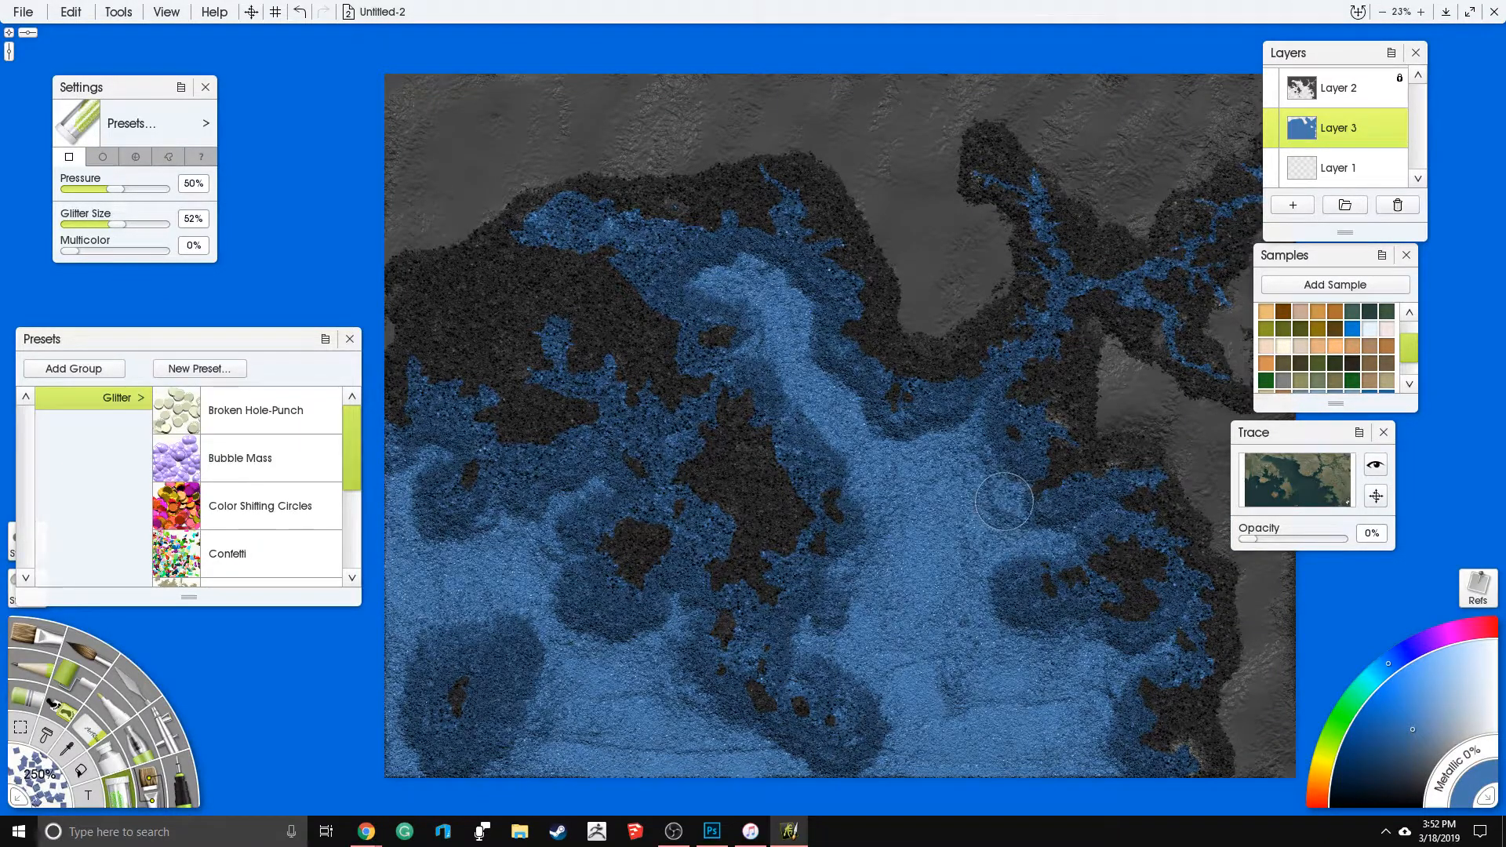
- Scatter glitter along the sea's southern edge and thicken the glitter around the island off the eastern coast
{"action": "left_click_drag", "start_coordinate": [883, 521], "coordinate": [891, 433]}
{"action": "left_click_drag", "start_coordinate": [802, 528], "coordinate": [878, 476]}
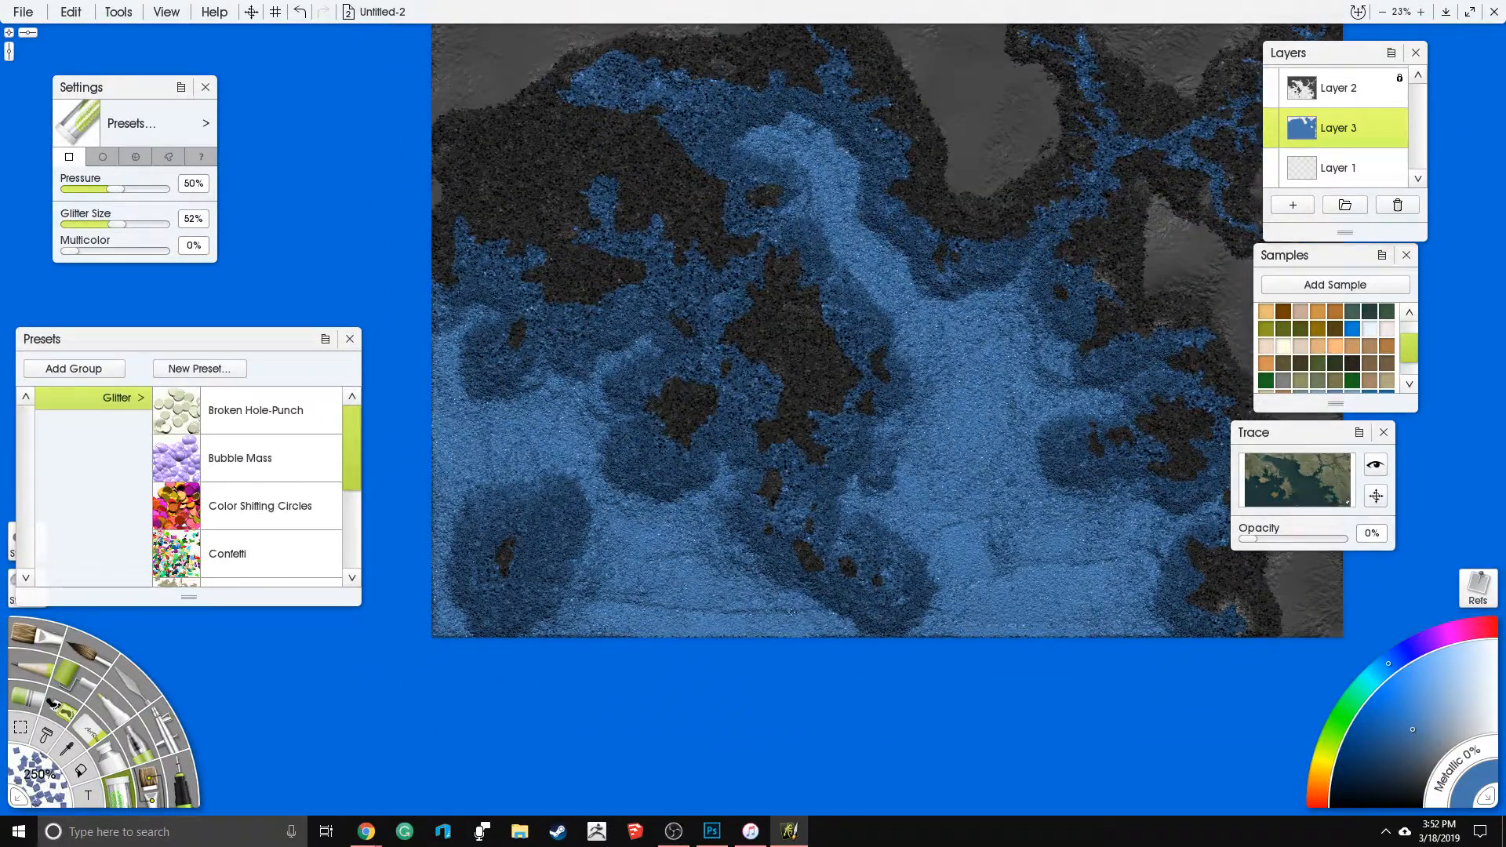
{"action": "mouse_move", "coordinate": [741, 551]}
{"action": "left_mouse_down"}
{"action": "mouse_move", "coordinate": [730, 531]}
{"action": "mouse_move", "coordinate": [711, 606]}
{"action": "left_mouse_up"}
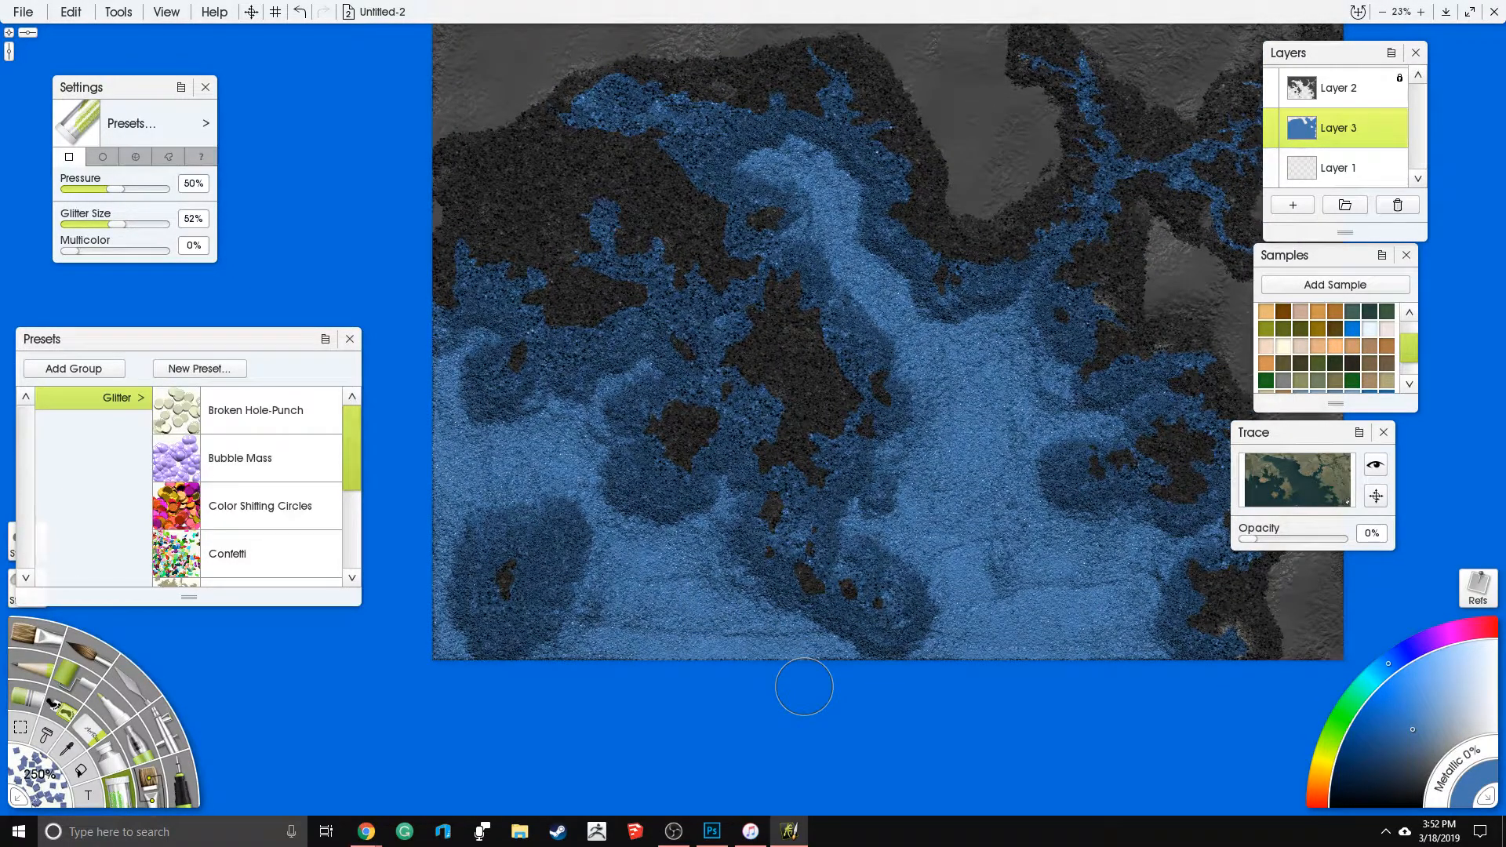
{"action": "left_click_drag", "start_coordinate": [915, 378], "coordinate": [883, 384]}
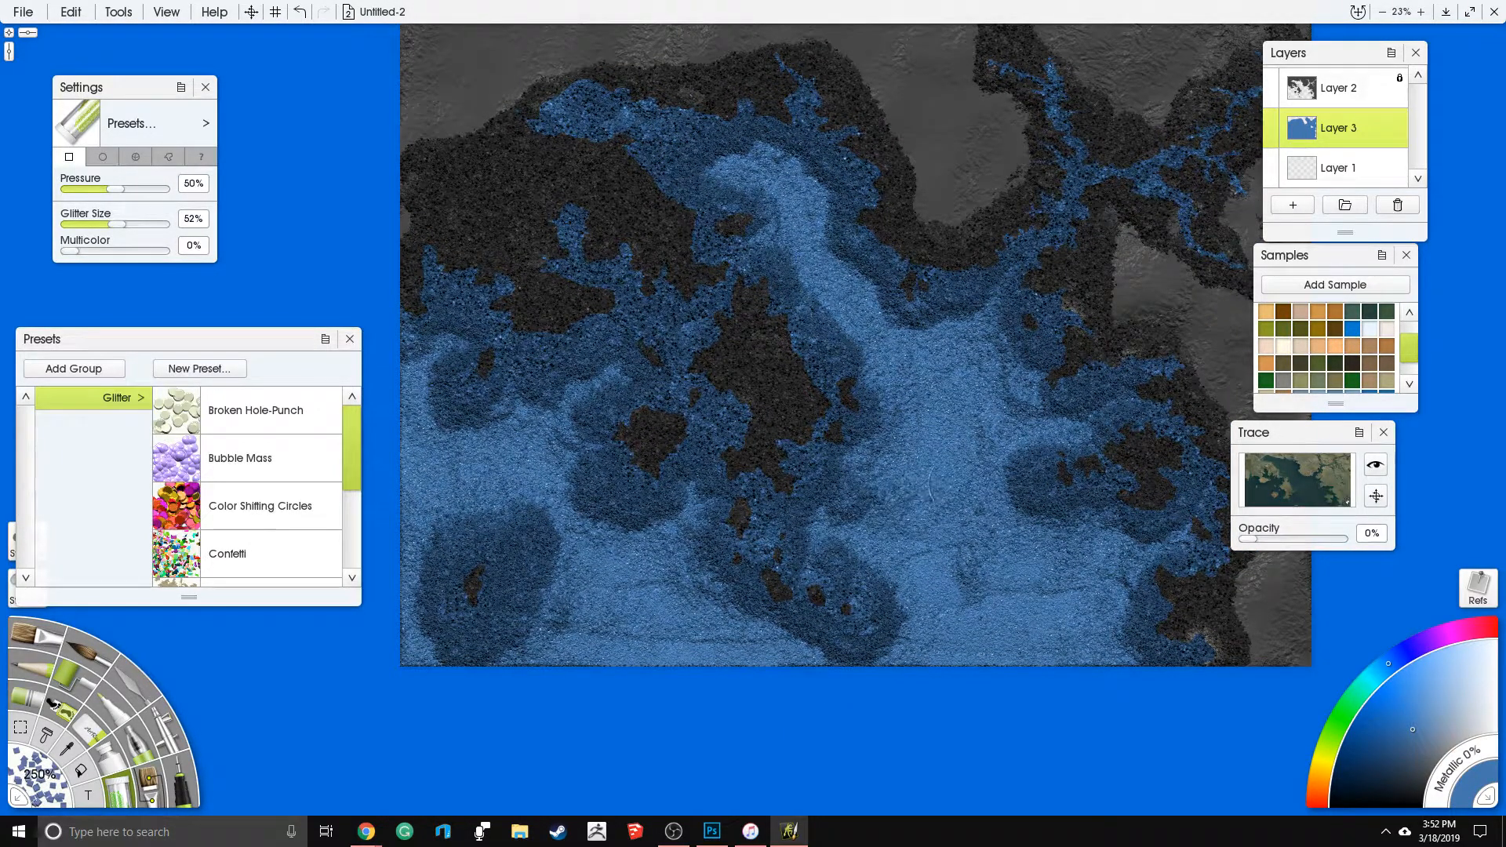
{"action": "mouse_move", "coordinate": [999, 469]}
{"action": "left_mouse_down"}
{"action": "mouse_move", "coordinate": [958, 474]}
{"action": "mouse_move", "coordinate": [992, 448]}
{"action": "mouse_move", "coordinate": [968, 441]}
{"action": "mouse_move", "coordinate": [1055, 523]}
{"action": "mouse_move", "coordinate": [1061, 556]}
{"action": "mouse_move", "coordinate": [1114, 529]}
{"action": "left_mouse_up"}
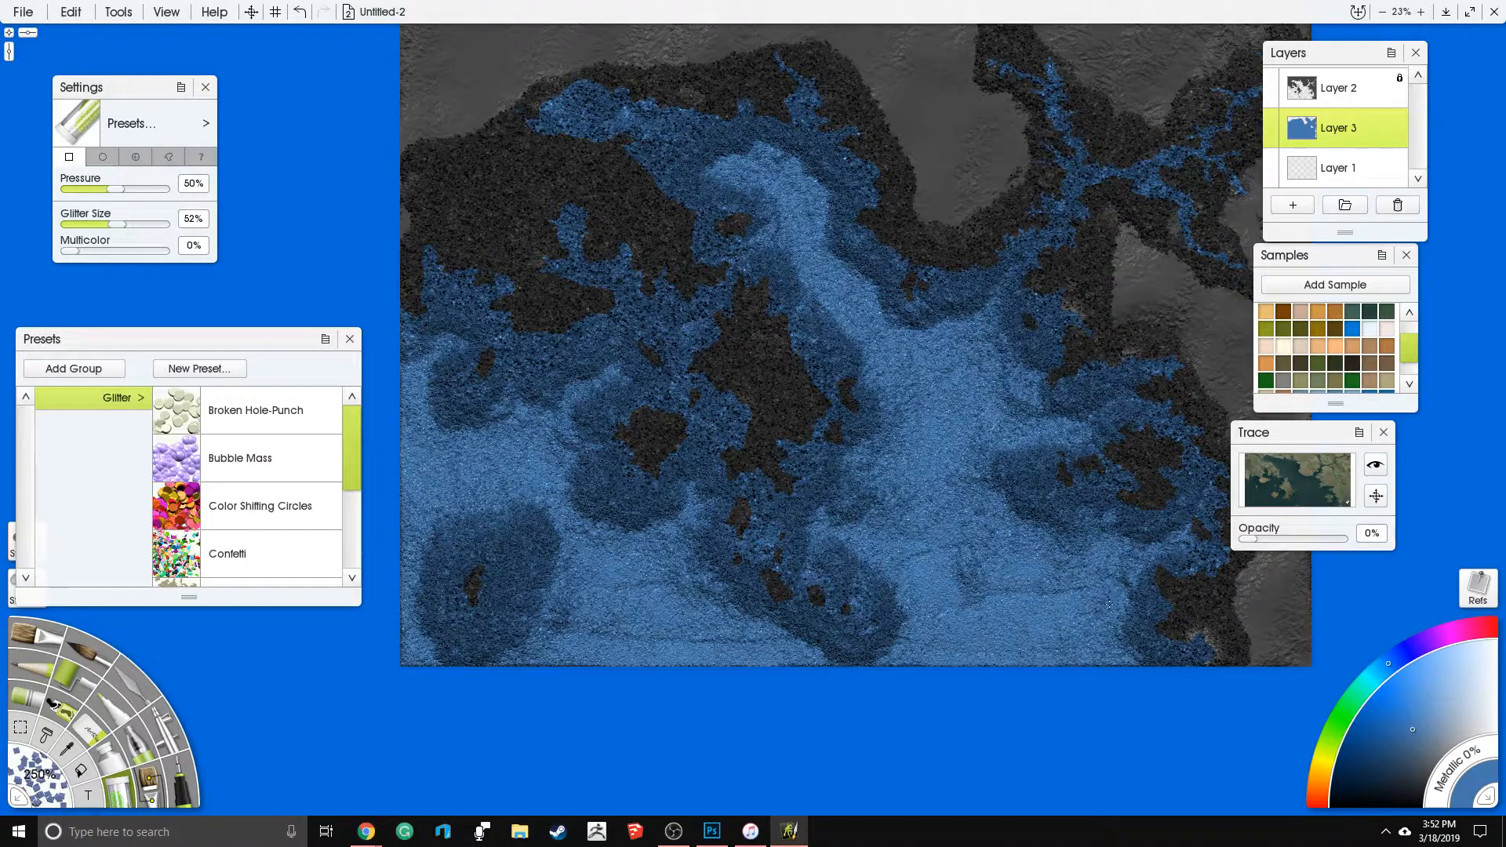
{"action": "left_click_drag", "start_coordinate": [1089, 622], "coordinate": [1061, 626]}
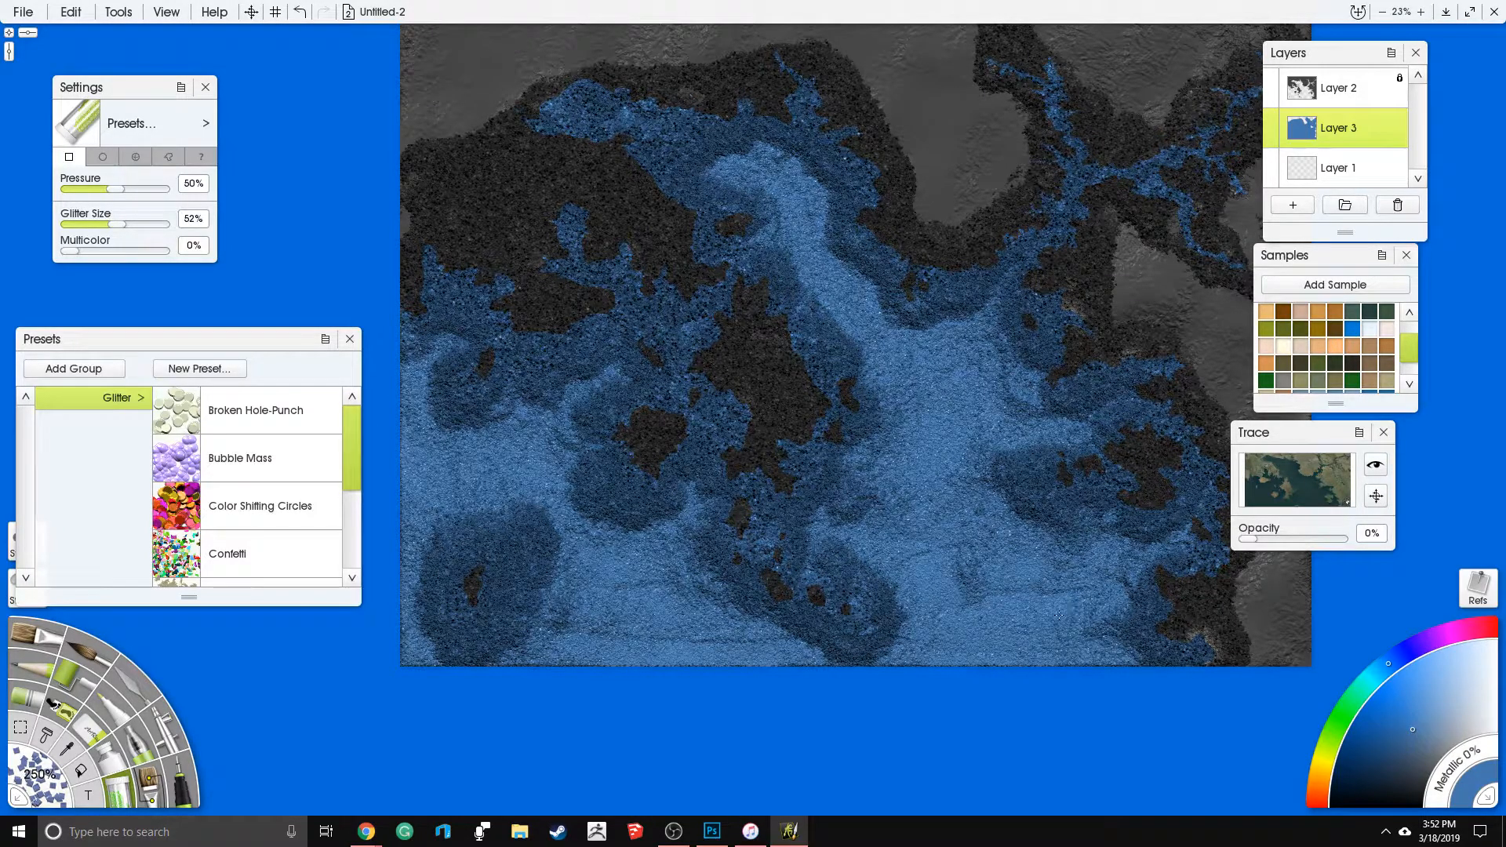
- Blend the glitter edges around the southern islets and add glitter patches around the islet in the northern bay
{"action": "mouse_move", "coordinate": [1128, 585]}
{"action": "left_mouse_down"}
{"action": "mouse_move", "coordinate": [1144, 561]}
{"action": "mouse_move", "coordinate": [1116, 544]}
{"action": "left_mouse_up"}
{"action": "left_click_drag", "start_coordinate": [859, 527], "coordinate": [871, 589]}
{"action": "left_click_drag", "start_coordinate": [721, 656], "coordinate": [833, 589]}
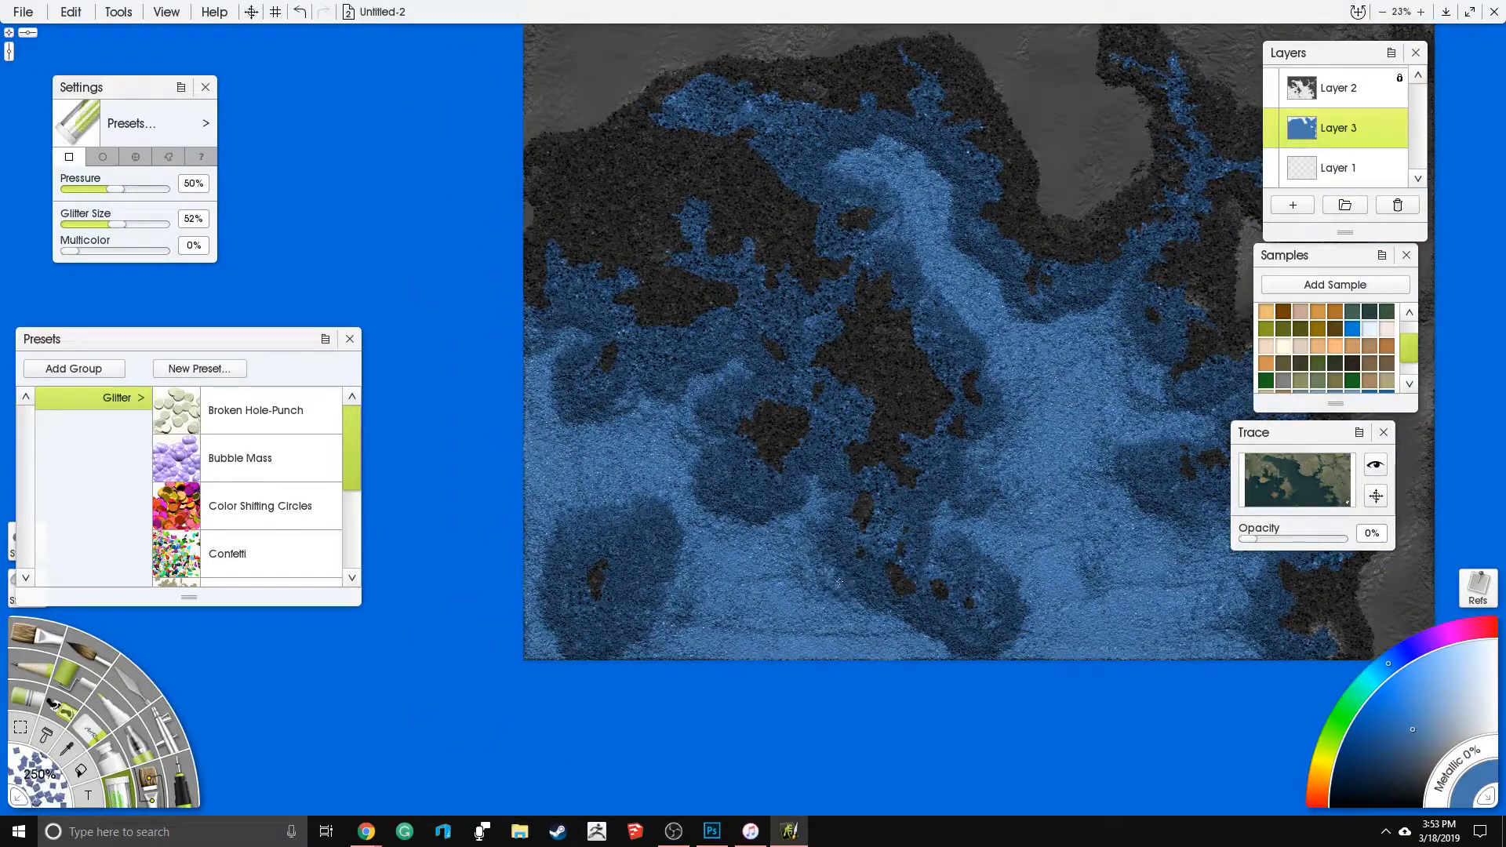
{"action": "mouse_move", "coordinate": [817, 585]}
{"action": "left_mouse_down"}
{"action": "mouse_move", "coordinate": [848, 618]}
{"action": "mouse_move", "coordinate": [802, 640]}
{"action": "left_mouse_up"}
{"action": "left_click_drag", "start_coordinate": [884, 480], "coordinate": [824, 541]}
{"action": "left_click_drag", "start_coordinate": [912, 346], "coordinate": [766, 366]}
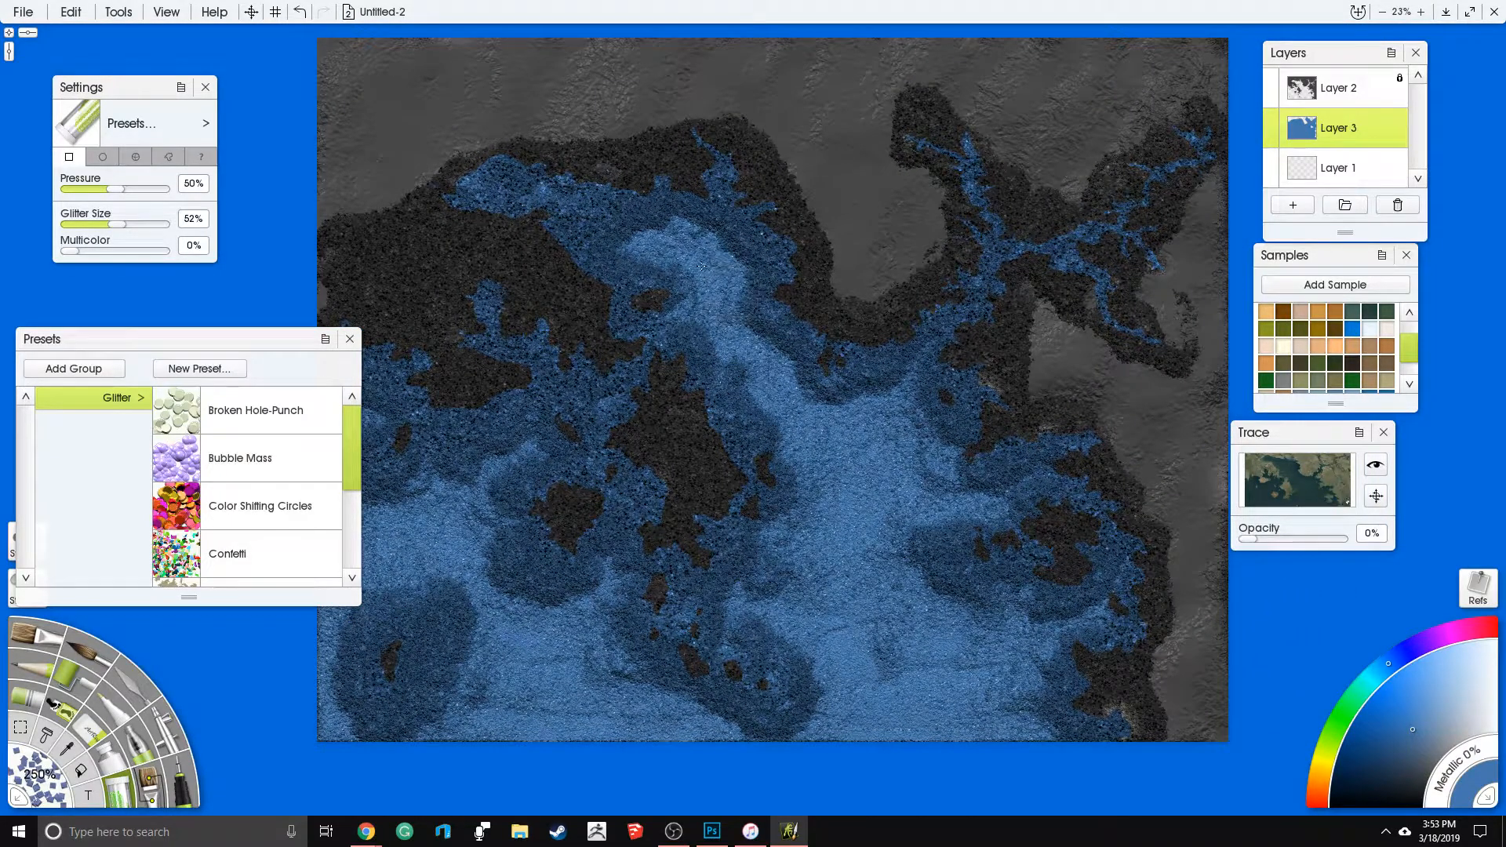
{"action": "left_click_drag", "start_coordinate": [746, 570], "coordinate": [838, 524]}
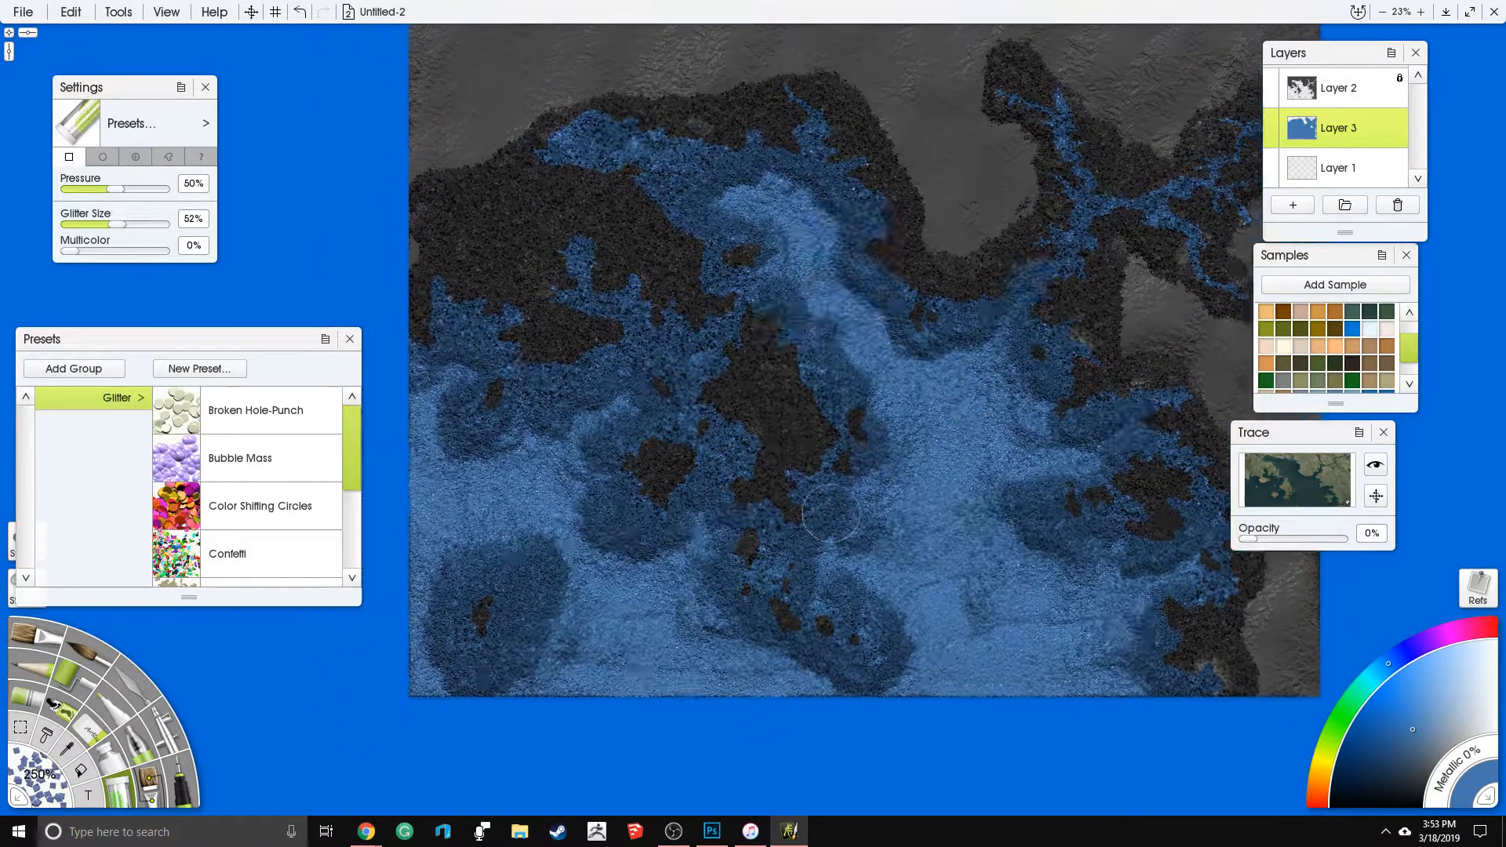
- Switch to the Knife with the Instant Blur preset, setting its pressure to 16% and softness to 18%
{"action": "left_click", "coordinate": [120, 689]}
{"action": "scroll", "coordinate": [350, 434], "scroll_direction": "down", "scroll_amount": 3}
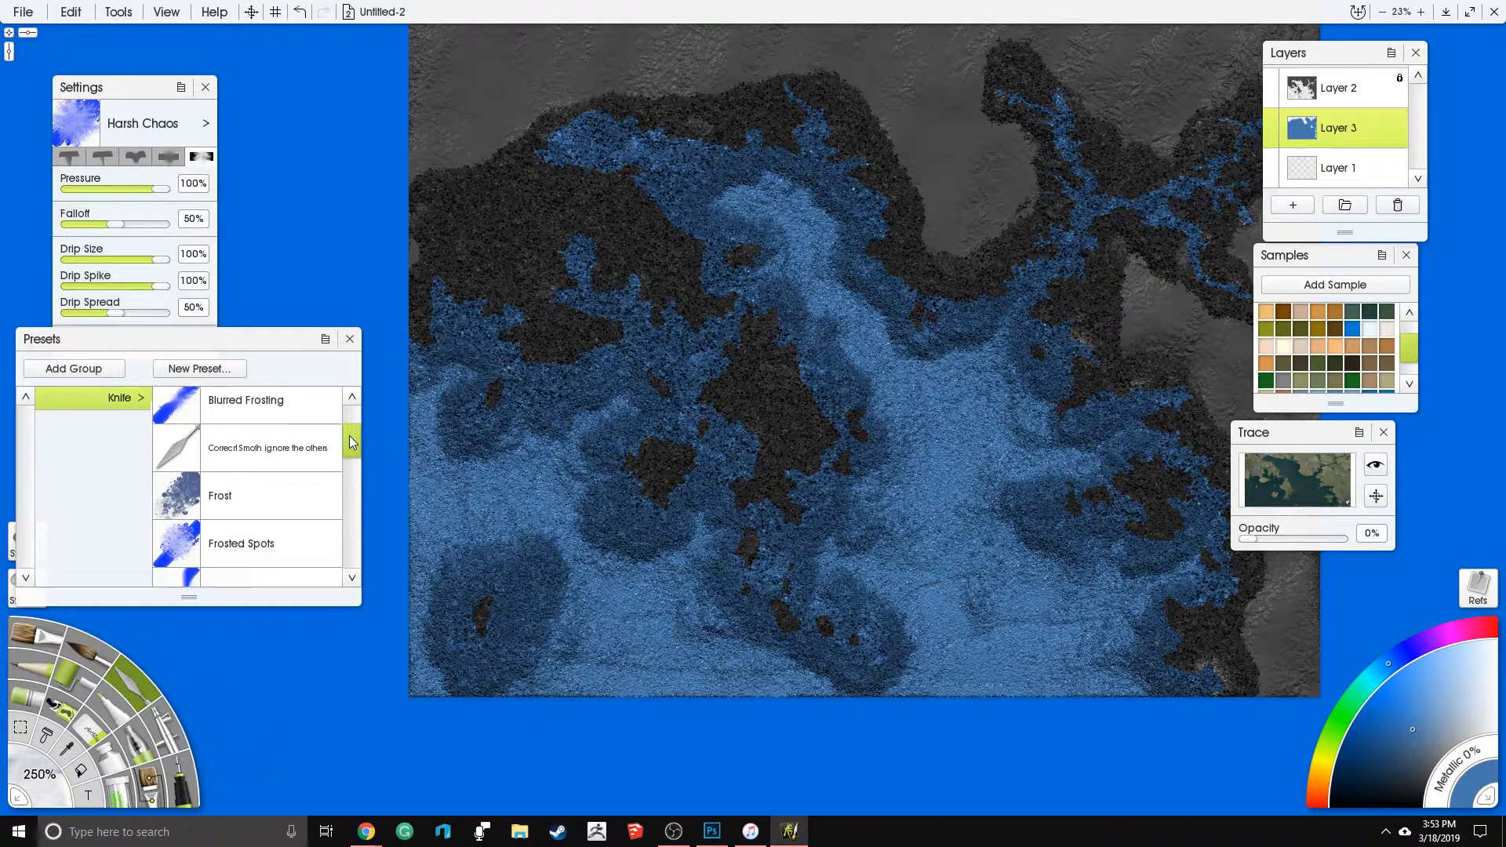
{"action": "left_click_drag", "start_coordinate": [346, 437], "coordinate": [357, 479]}
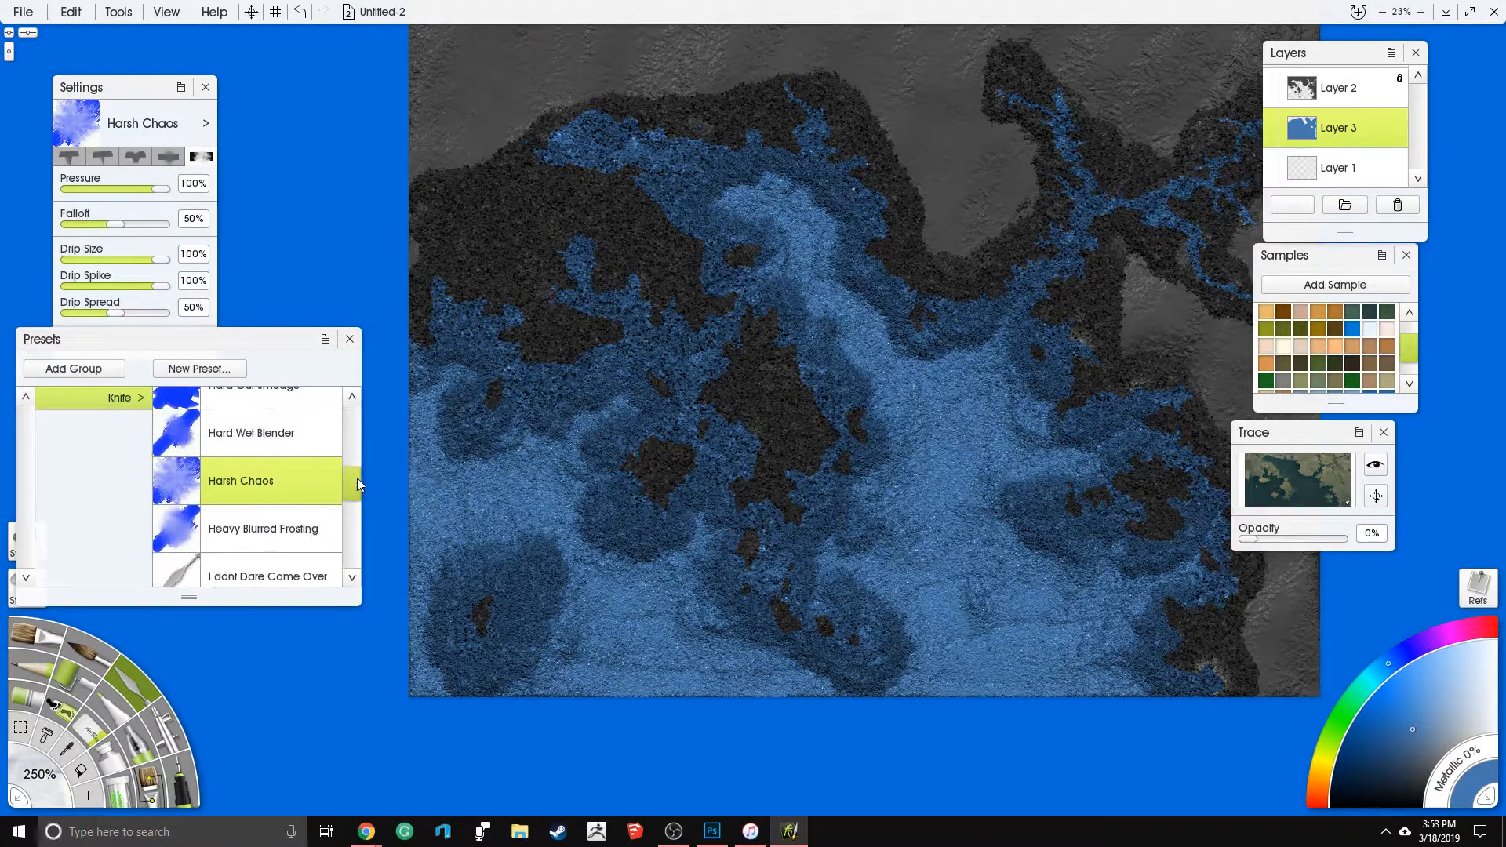
{"action": "mouse_move", "coordinate": [352, 489]}
{"action": "left_mouse_down"}
{"action": "mouse_move", "coordinate": [347, 422]}
{"action": "mouse_move", "coordinate": [352, 559]}
{"action": "mouse_move", "coordinate": [351, 502]}
{"action": "left_mouse_up"}
{"action": "left_click", "coordinate": [297, 554]}
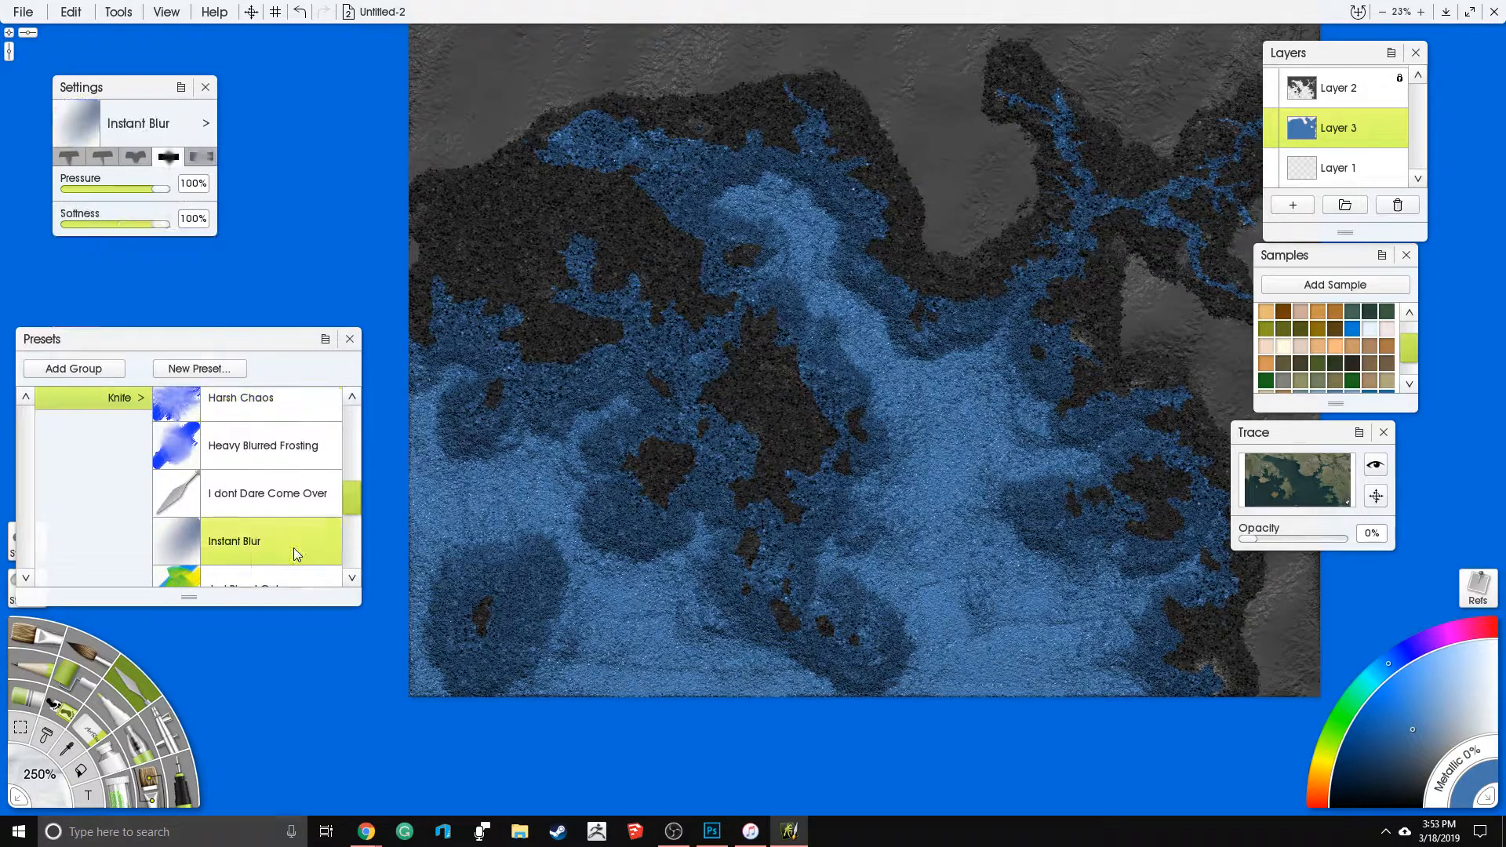
{"action": "left_click", "coordinate": [86, 189]}
{"action": "left_click", "coordinate": [86, 225]}
- Set the knife's tool size to 250% and its pressure to 25%
{"action": "left_click", "coordinate": [44, 783]}
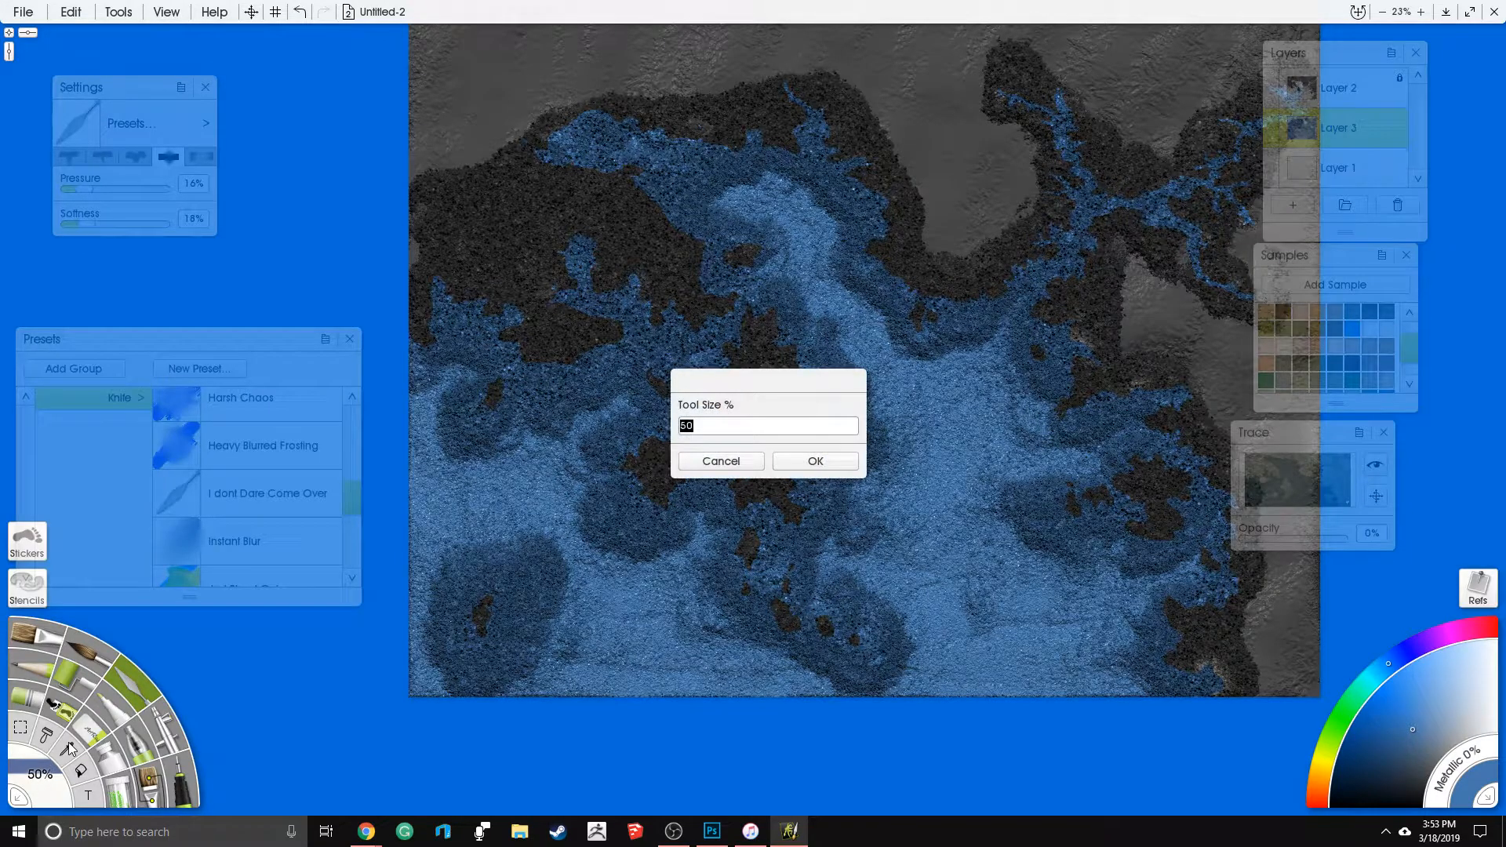
{"action": "type", "text": "150"}
{"action": "key", "text": "Return"}
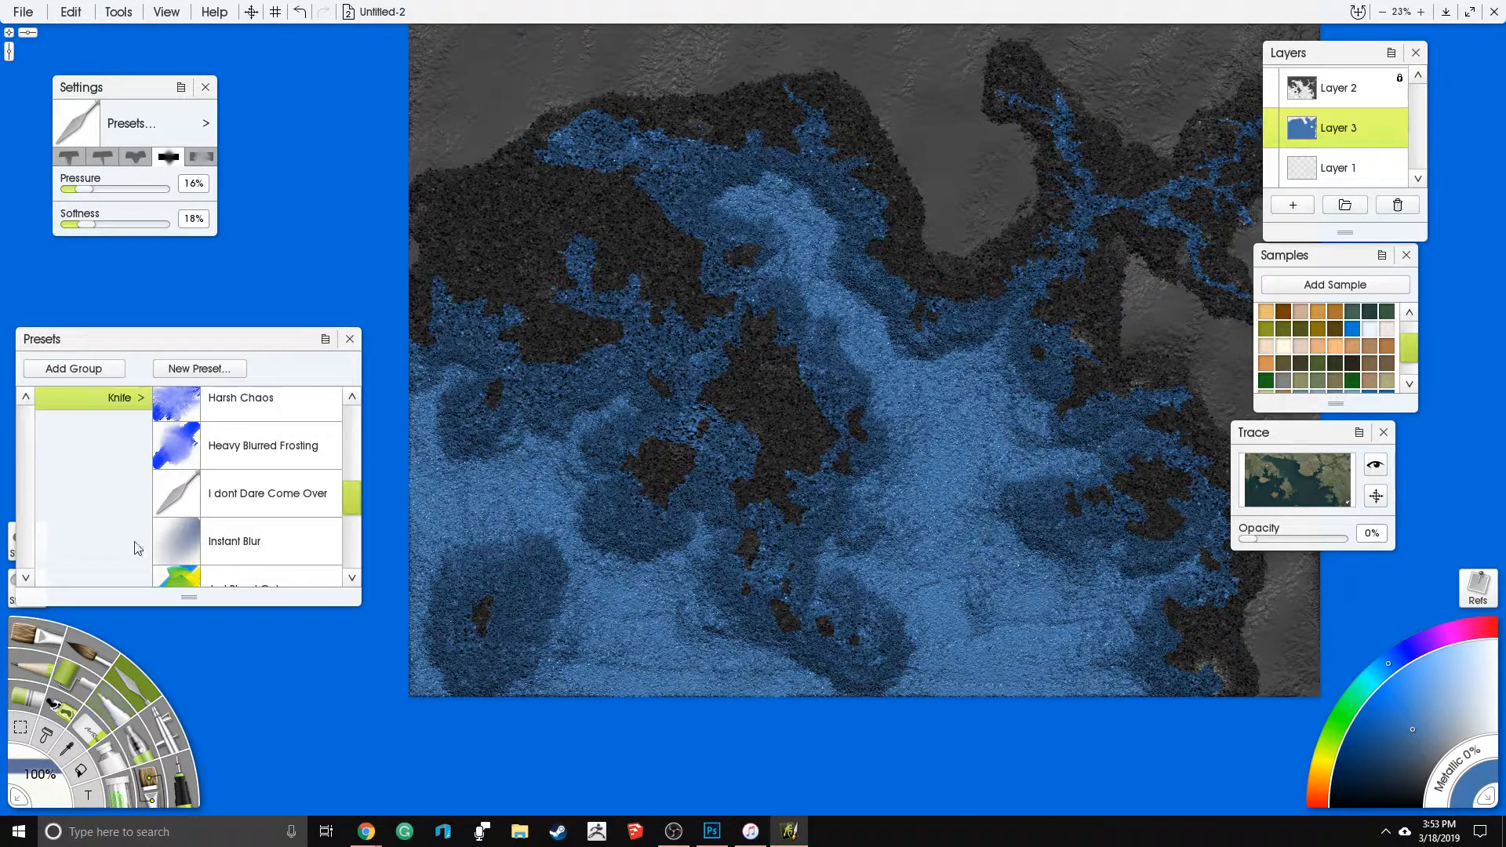
{"action": "left_click", "coordinate": [66, 750]}
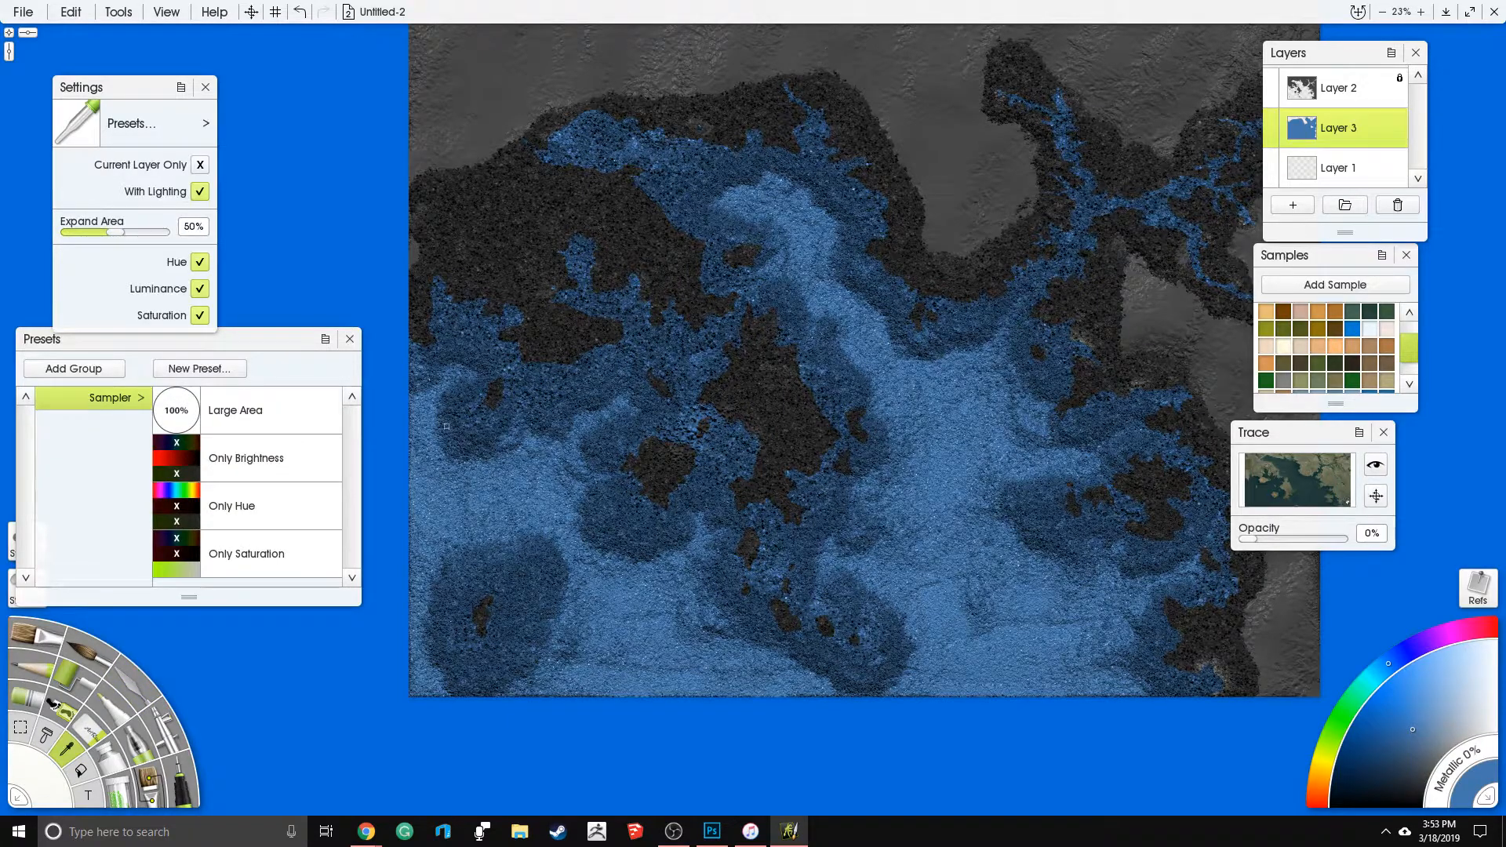
{"action": "left_click", "coordinate": [147, 712]}
{"action": "left_click", "coordinate": [41, 777]}
{"action": "type", "text": "25"}
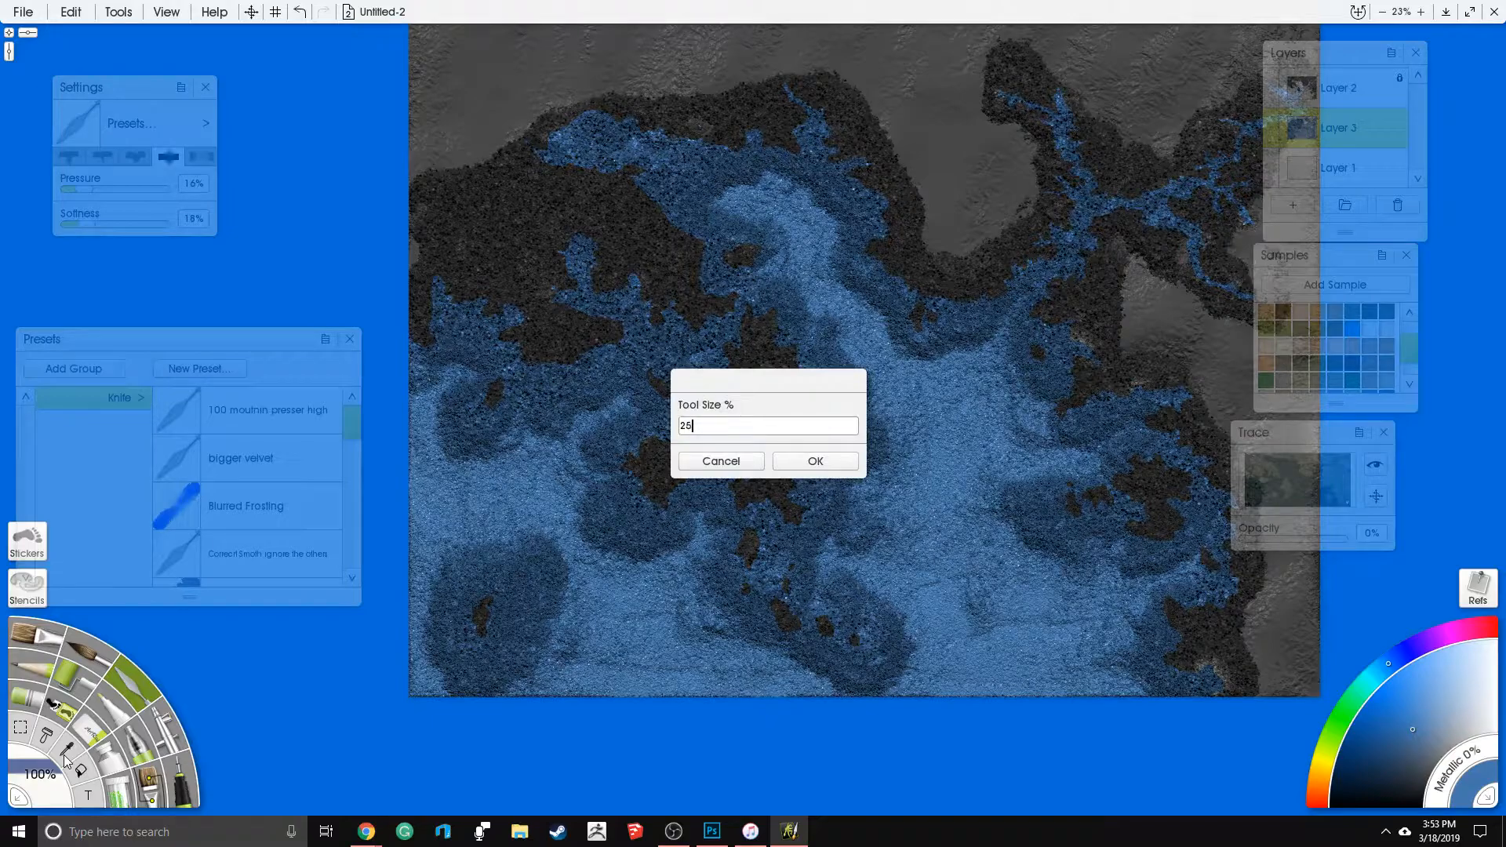
{"action": "type", "text": "0"}
{"action": "key", "text": "Return"}
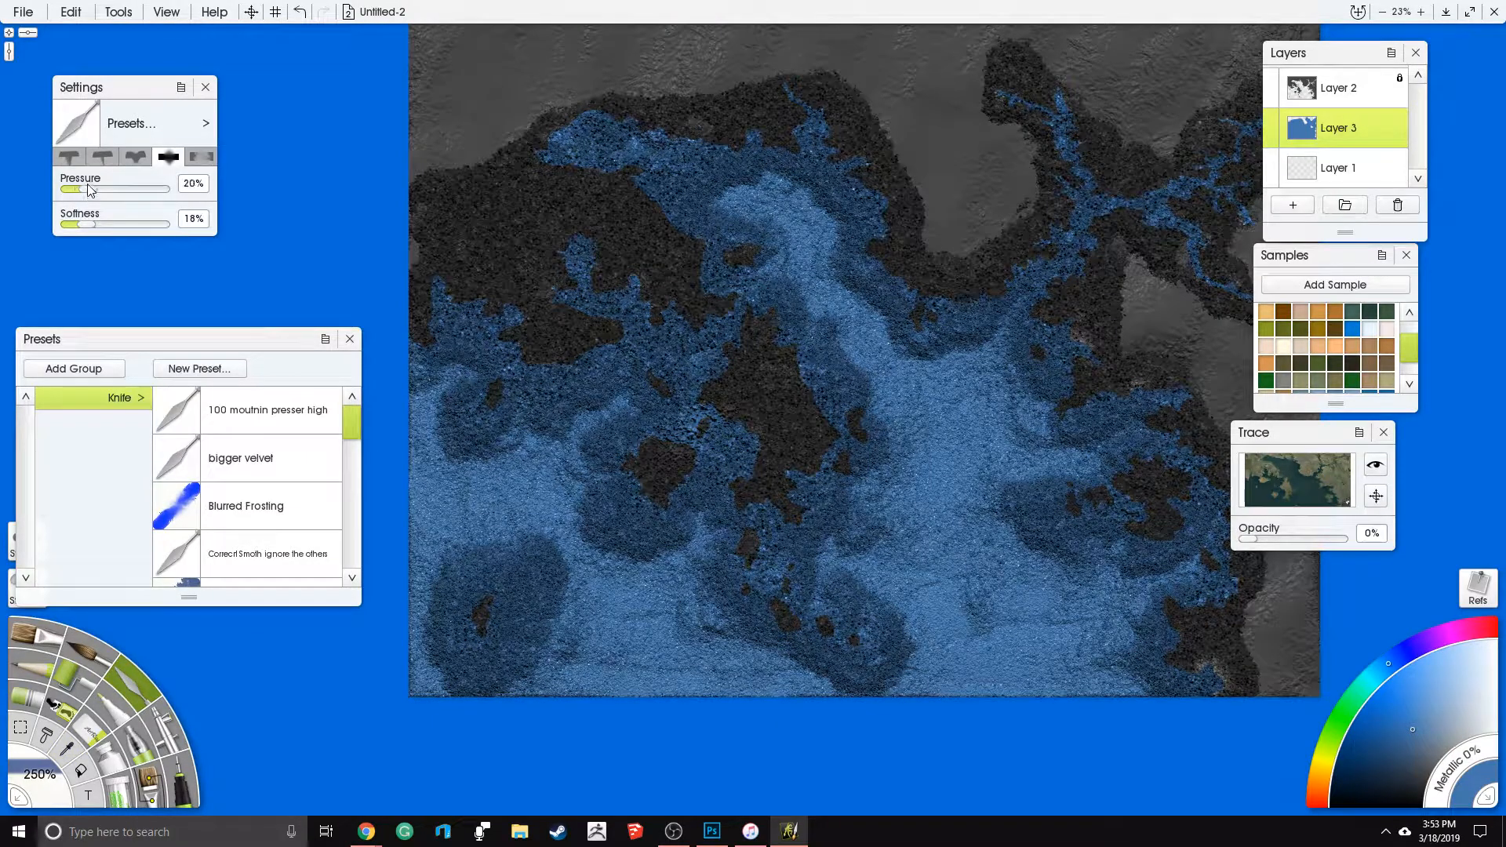
{"action": "left_click_drag", "start_coordinate": [89, 189], "coordinate": [94, 189]}
- Blend the glitter with the knife around the central island, through the northern bay and along the northeastern river
{"action": "mouse_move", "coordinate": [722, 460]}
{"action": "left_mouse_down"}
{"action": "mouse_move", "coordinate": [746, 430]}
{"action": "mouse_move", "coordinate": [733, 387]}
{"action": "mouse_move", "coordinate": [634, 494]}
{"action": "mouse_move", "coordinate": [683, 533]}
{"action": "mouse_move", "coordinate": [766, 477]}
{"action": "mouse_move", "coordinate": [681, 608]}
{"action": "mouse_move", "coordinate": [746, 624]}
{"action": "mouse_move", "coordinate": [785, 675]}
{"action": "mouse_move", "coordinate": [824, 679]}
{"action": "mouse_move", "coordinate": [871, 604]}
{"action": "mouse_move", "coordinate": [792, 542]}
{"action": "mouse_move", "coordinate": [800, 498]}
{"action": "mouse_move", "coordinate": [863, 510]}
{"action": "mouse_move", "coordinate": [859, 381]}
{"action": "mouse_move", "coordinate": [825, 392]}
{"action": "mouse_move", "coordinate": [820, 337]}
{"action": "mouse_move", "coordinate": [738, 271]}
{"action": "mouse_move", "coordinate": [751, 233]}
{"action": "mouse_move", "coordinate": [701, 200]}
{"action": "left_mouse_up"}
{"action": "mouse_move", "coordinate": [572, 186]}
{"action": "left_mouse_down"}
{"action": "mouse_move", "coordinate": [577, 138]}
{"action": "mouse_move", "coordinate": [631, 137]}
{"action": "mouse_move", "coordinate": [703, 168]}
{"action": "mouse_move", "coordinate": [731, 206]}
{"action": "mouse_move", "coordinate": [785, 161]}
{"action": "mouse_move", "coordinate": [892, 247]}
{"action": "mouse_move", "coordinate": [922, 345]}
{"action": "mouse_move", "coordinate": [1000, 322]}
{"action": "mouse_move", "coordinate": [1071, 236]}
{"action": "mouse_move", "coordinate": [1066, 110]}
{"action": "left_mouse_up"}
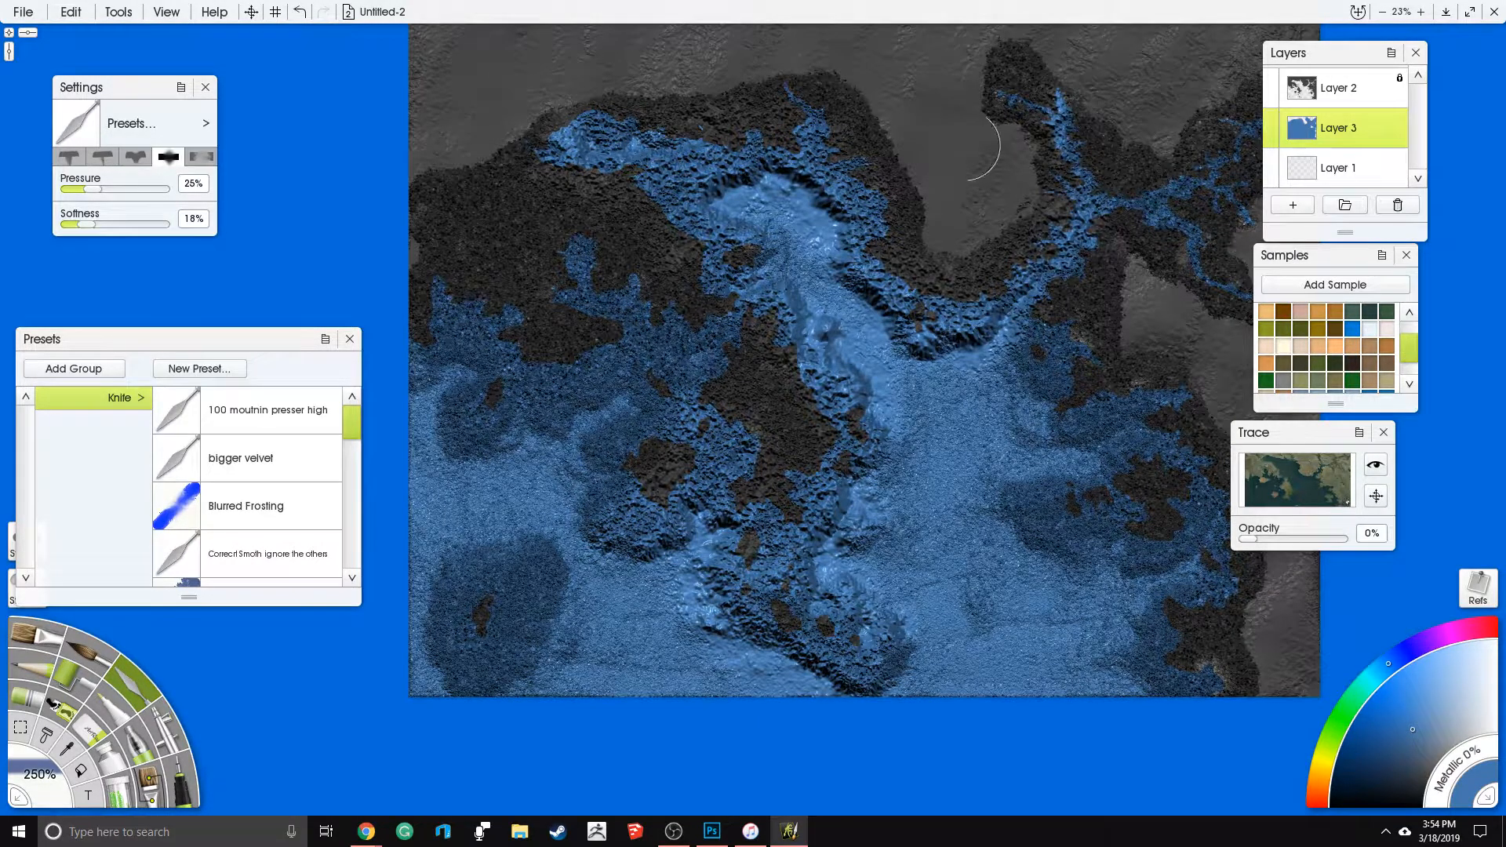
{"action": "left_click_drag", "start_coordinate": [931, 372], "coordinate": [843, 393]}
{"action": "mouse_move", "coordinate": [1013, 215]}
{"action": "left_mouse_down"}
{"action": "mouse_move", "coordinate": [1135, 234]}
{"action": "mouse_move", "coordinate": [1146, 298]}
{"action": "left_mouse_up"}
- Blend the glitter with the knife along the eastern and western coasts and around the southwestern islet
{"action": "mouse_move", "coordinate": [976, 322]}
{"action": "left_mouse_down"}
{"action": "mouse_move", "coordinate": [973, 383]}
{"action": "mouse_move", "coordinate": [1051, 471]}
{"action": "mouse_move", "coordinate": [934, 549]}
{"action": "mouse_move", "coordinate": [992, 569]}
{"action": "mouse_move", "coordinate": [1036, 561]}
{"action": "mouse_move", "coordinate": [1082, 585]}
{"action": "mouse_move", "coordinate": [1113, 667]}
{"action": "mouse_move", "coordinate": [1087, 692]}
{"action": "mouse_move", "coordinate": [1107, 703]}
{"action": "left_mouse_up"}
{"action": "left_click_drag", "start_coordinate": [655, 616], "coordinate": [840, 557]}
{"action": "mouse_move", "coordinate": [568, 595]}
{"action": "left_mouse_down"}
{"action": "mouse_move", "coordinate": [628, 620]}
{"action": "mouse_move", "coordinate": [643, 557]}
{"action": "mouse_move", "coordinate": [580, 487]}
{"action": "mouse_move", "coordinate": [534, 580]}
{"action": "mouse_move", "coordinate": [573, 628]}
{"action": "mouse_move", "coordinate": [745, 432]}
{"action": "mouse_move", "coordinate": [698, 455]}
{"action": "mouse_move", "coordinate": [784, 318]}
{"action": "mouse_move", "coordinate": [839, 306]}
{"action": "mouse_move", "coordinate": [866, 447]}
{"action": "mouse_move", "coordinate": [675, 265]}
{"action": "mouse_move", "coordinate": [640, 369]}
{"action": "mouse_move", "coordinate": [572, 357]}
{"action": "mouse_move", "coordinate": [609, 276]}
{"action": "mouse_move", "coordinate": [675, 368]}
{"action": "mouse_move", "coordinate": [742, 260]}
{"action": "mouse_move", "coordinate": [675, 236]}
{"action": "mouse_move", "coordinate": [655, 255]}
{"action": "mouse_move", "coordinate": [565, 251]}
{"action": "mouse_move", "coordinate": [549, 235]}
{"action": "mouse_move", "coordinate": [557, 333]}
{"action": "mouse_move", "coordinate": [671, 428]}
{"action": "mouse_move", "coordinate": [734, 510]}
{"action": "mouse_move", "coordinate": [681, 585]}
{"action": "left_mouse_up"}
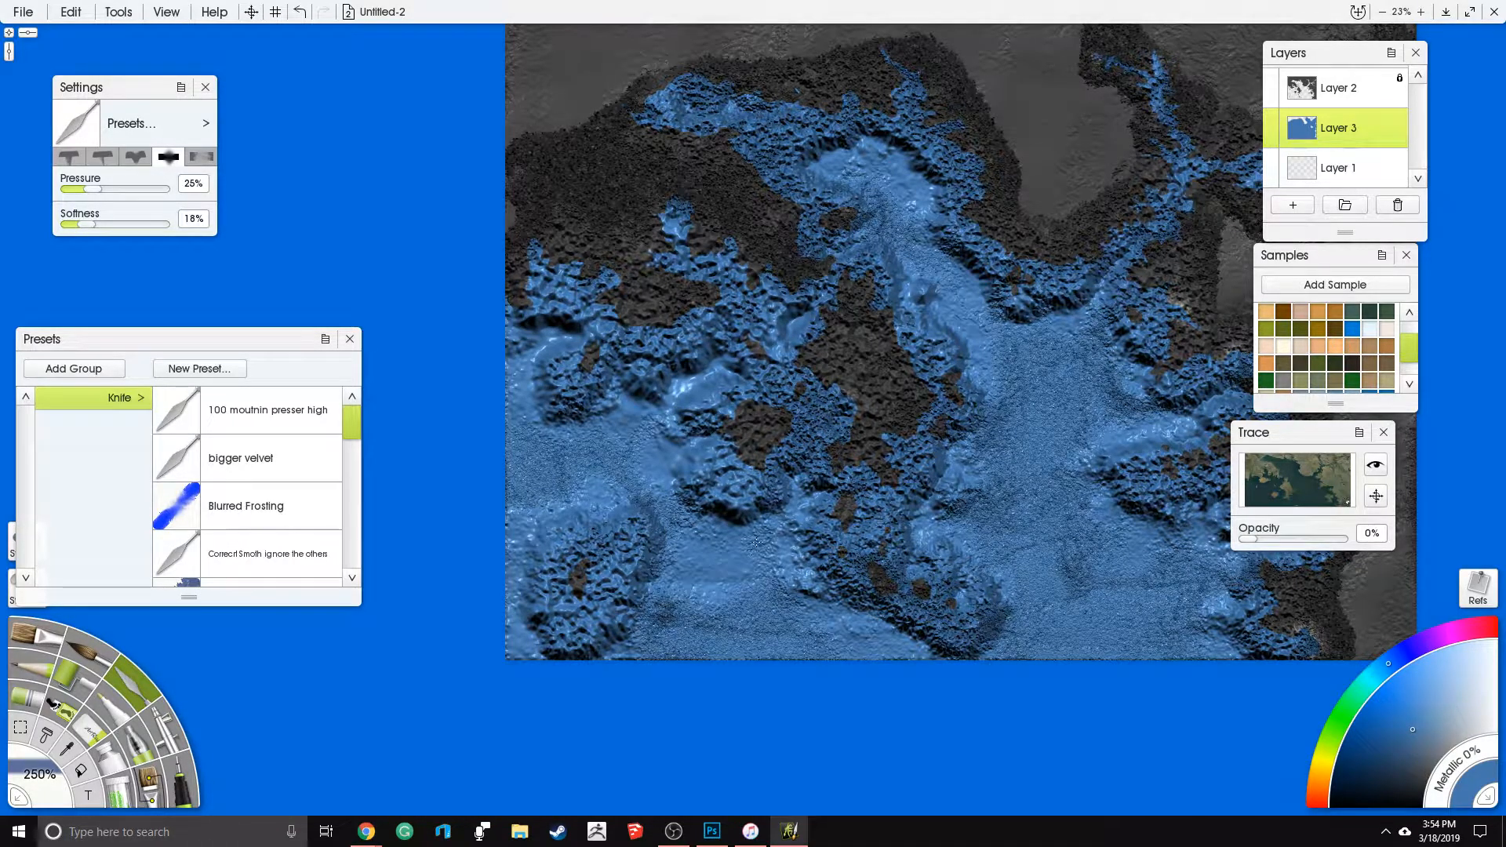
- Smooth the southwestern sea with the knife and blend the small island west of the central island
{"action": "mouse_move", "coordinate": [581, 421]}
{"action": "left_mouse_down"}
{"action": "mouse_move", "coordinate": [625, 415]}
{"action": "mouse_move", "coordinate": [581, 487]}
{"action": "mouse_move", "coordinate": [690, 510]}
{"action": "left_mouse_up"}
{"action": "mouse_move", "coordinate": [708, 574]}
{"action": "left_mouse_down"}
{"action": "mouse_move", "coordinate": [710, 624]}
{"action": "mouse_move", "coordinate": [802, 616]}
{"action": "mouse_move", "coordinate": [765, 541]}
{"action": "mouse_move", "coordinate": [823, 534]}
{"action": "left_mouse_up"}
{"action": "left_click_drag", "start_coordinate": [841, 84], "coordinate": [679, 129]}
{"action": "mouse_move", "coordinate": [817, 600]}
{"action": "left_mouse_down"}
{"action": "mouse_move", "coordinate": [777, 612]}
{"action": "mouse_move", "coordinate": [753, 647]}
{"action": "mouse_move", "coordinate": [689, 545]}
{"action": "mouse_move", "coordinate": [698, 498]}
{"action": "mouse_move", "coordinate": [685, 512]}
{"action": "mouse_move", "coordinate": [678, 476]}
{"action": "mouse_move", "coordinate": [666, 509]}
{"action": "mouse_move", "coordinate": [684, 492]}
{"action": "left_mouse_up"}
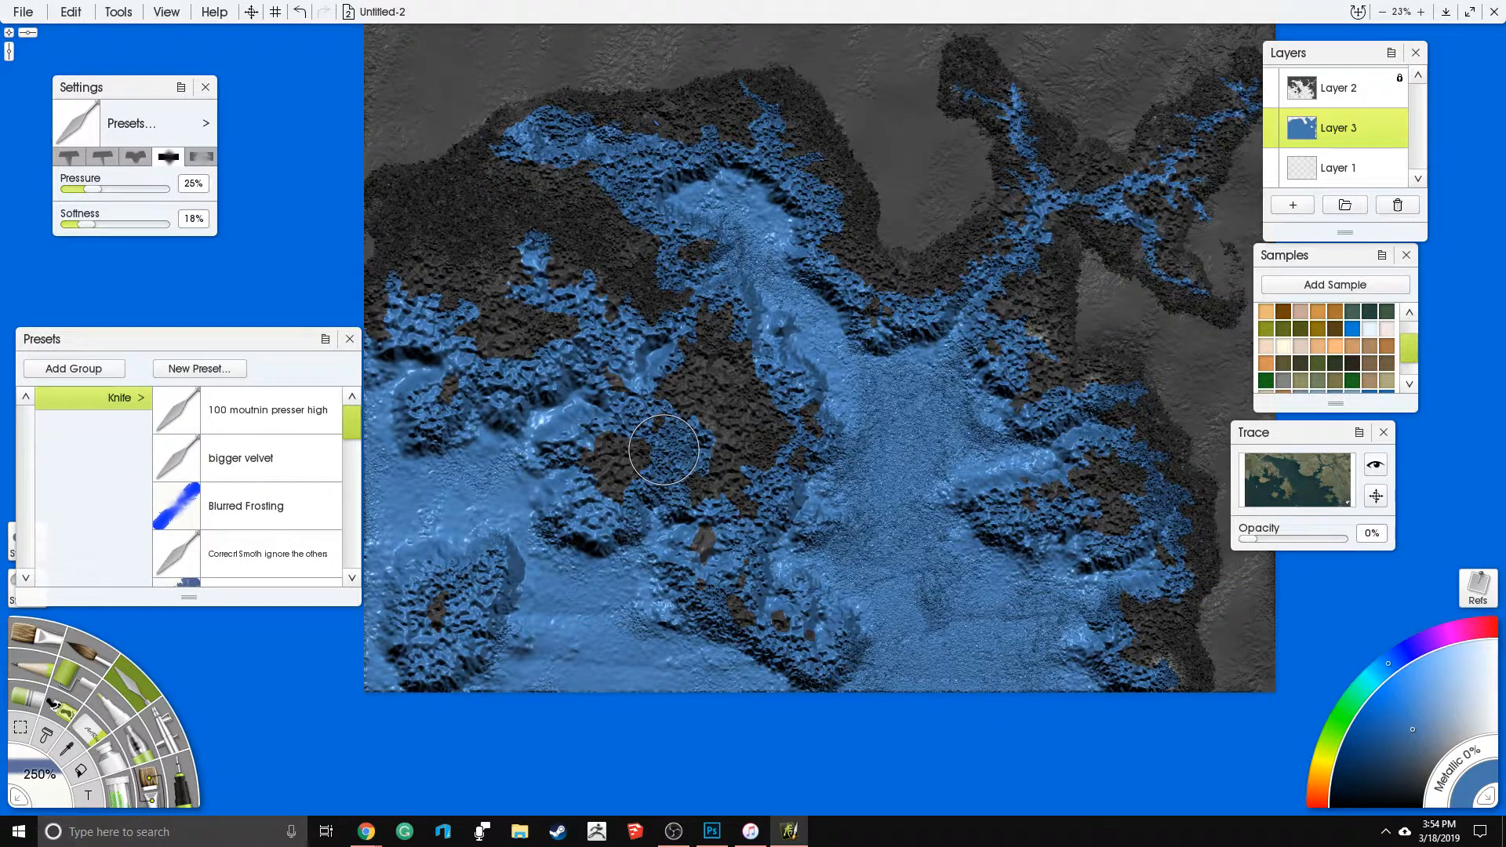
{"action": "mouse_move", "coordinate": [666, 499]}
{"action": "left_mouse_down"}
{"action": "mouse_move", "coordinate": [668, 440]}
{"action": "mouse_move", "coordinate": [611, 450]}
{"action": "left_mouse_up"}
- Smooth the open water between the central island and the eastern coast and across the southeastern sea with the knife
{"action": "mouse_move", "coordinate": [944, 529]}
{"action": "left_mouse_down"}
{"action": "mouse_move", "coordinate": [915, 600]}
{"action": "mouse_move", "coordinate": [952, 670]}
{"action": "mouse_move", "coordinate": [1006, 639]}
{"action": "mouse_move", "coordinate": [1027, 651]}
{"action": "left_mouse_up"}
{"action": "mouse_move", "coordinate": [866, 495]}
{"action": "left_mouse_down"}
{"action": "mouse_move", "coordinate": [880, 504]}
{"action": "mouse_move", "coordinate": [937, 405]}
{"action": "mouse_move", "coordinate": [873, 387]}
{"action": "mouse_move", "coordinate": [1003, 461]}
{"action": "left_mouse_up"}
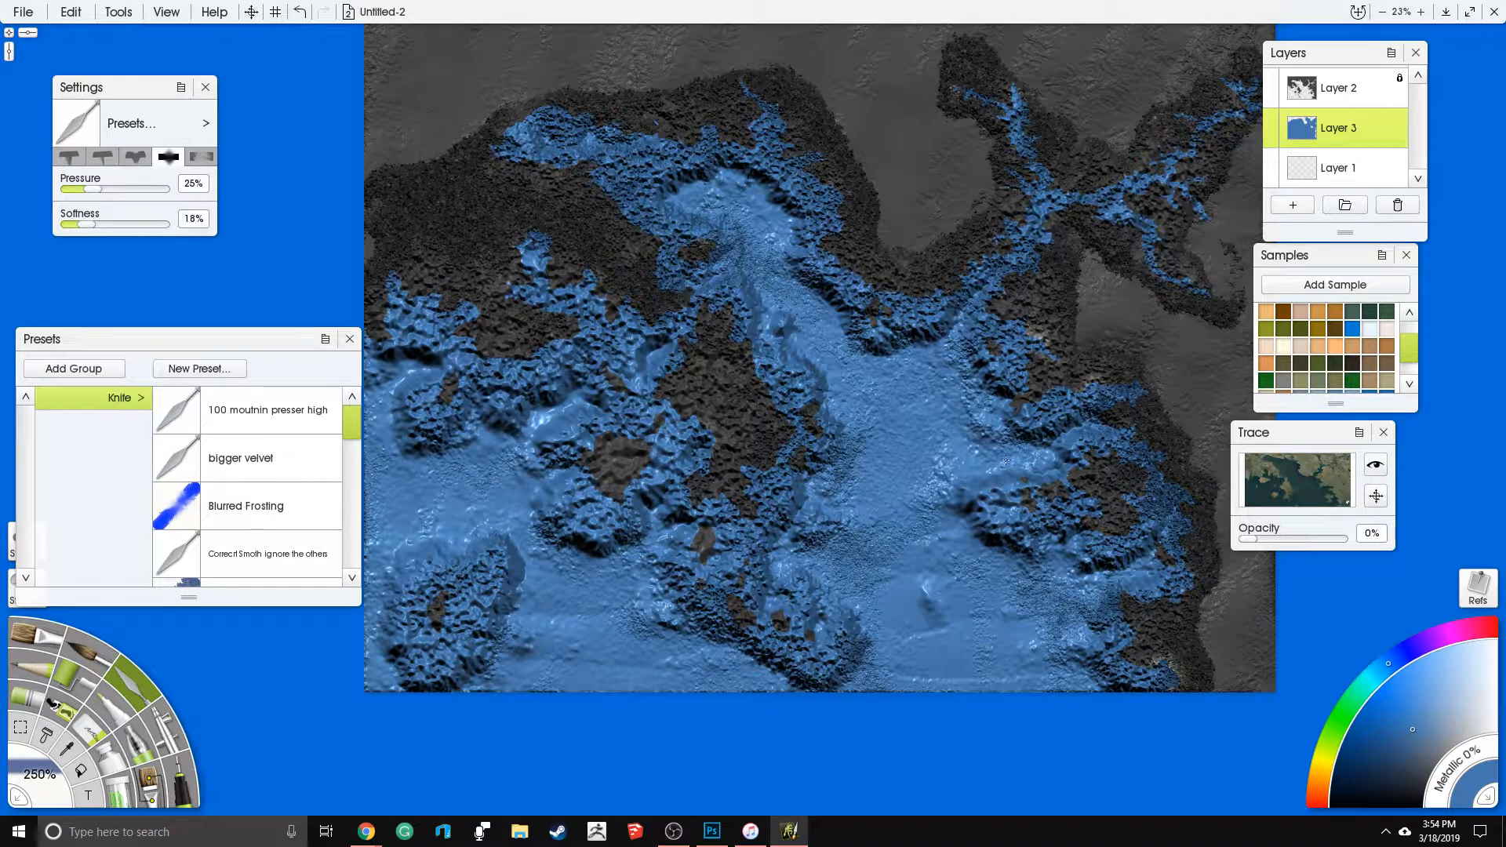
{"action": "mouse_move", "coordinate": [836, 474]}
{"action": "left_mouse_down"}
{"action": "mouse_move", "coordinate": [849, 571]}
{"action": "mouse_move", "coordinate": [1048, 592]}
{"action": "left_mouse_up"}
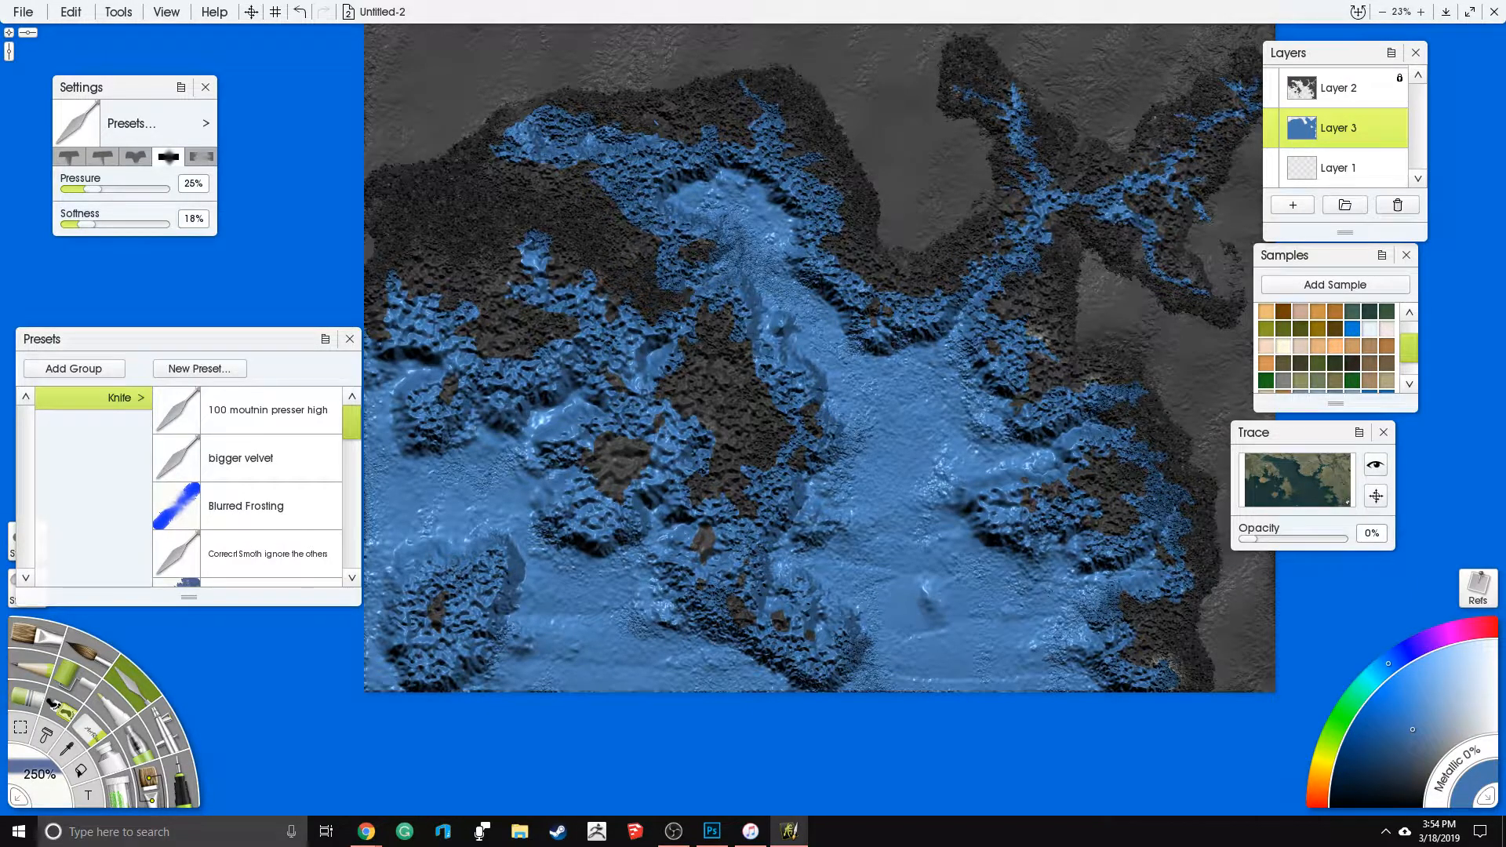
{"action": "left_click_drag", "start_coordinate": [514, 558], "coordinate": [663, 552]}
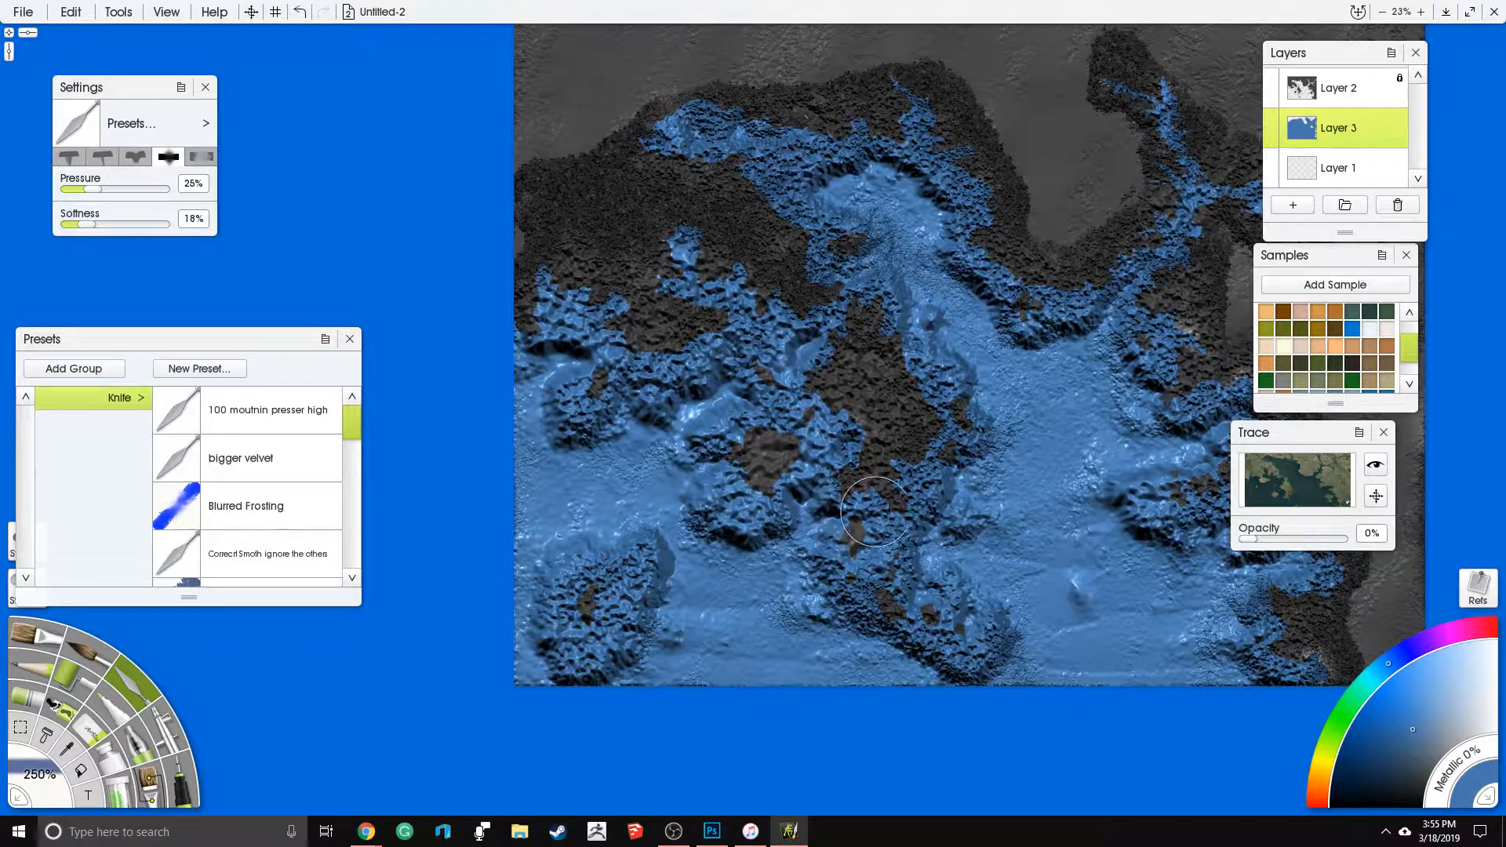
{"action": "left_click_drag", "start_coordinate": [825, 494], "coordinate": [768, 482]}
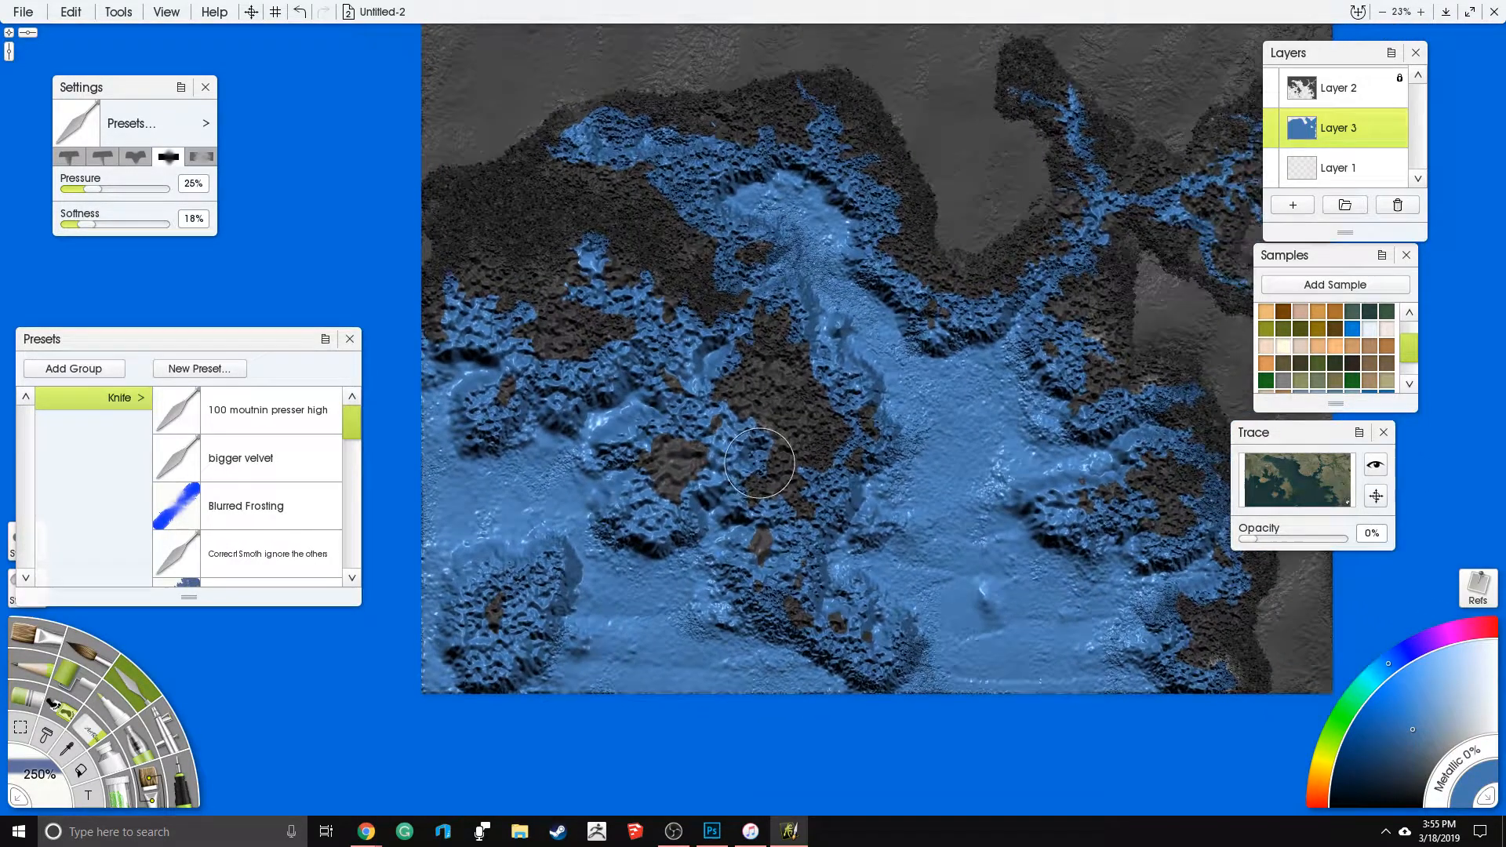
{"action": "left_click_drag", "start_coordinate": [817, 430], "coordinate": [762, 440]}
- Switch to the Eraser and reduce its size to 92%
{"action": "left_click", "coordinate": [91, 732]}
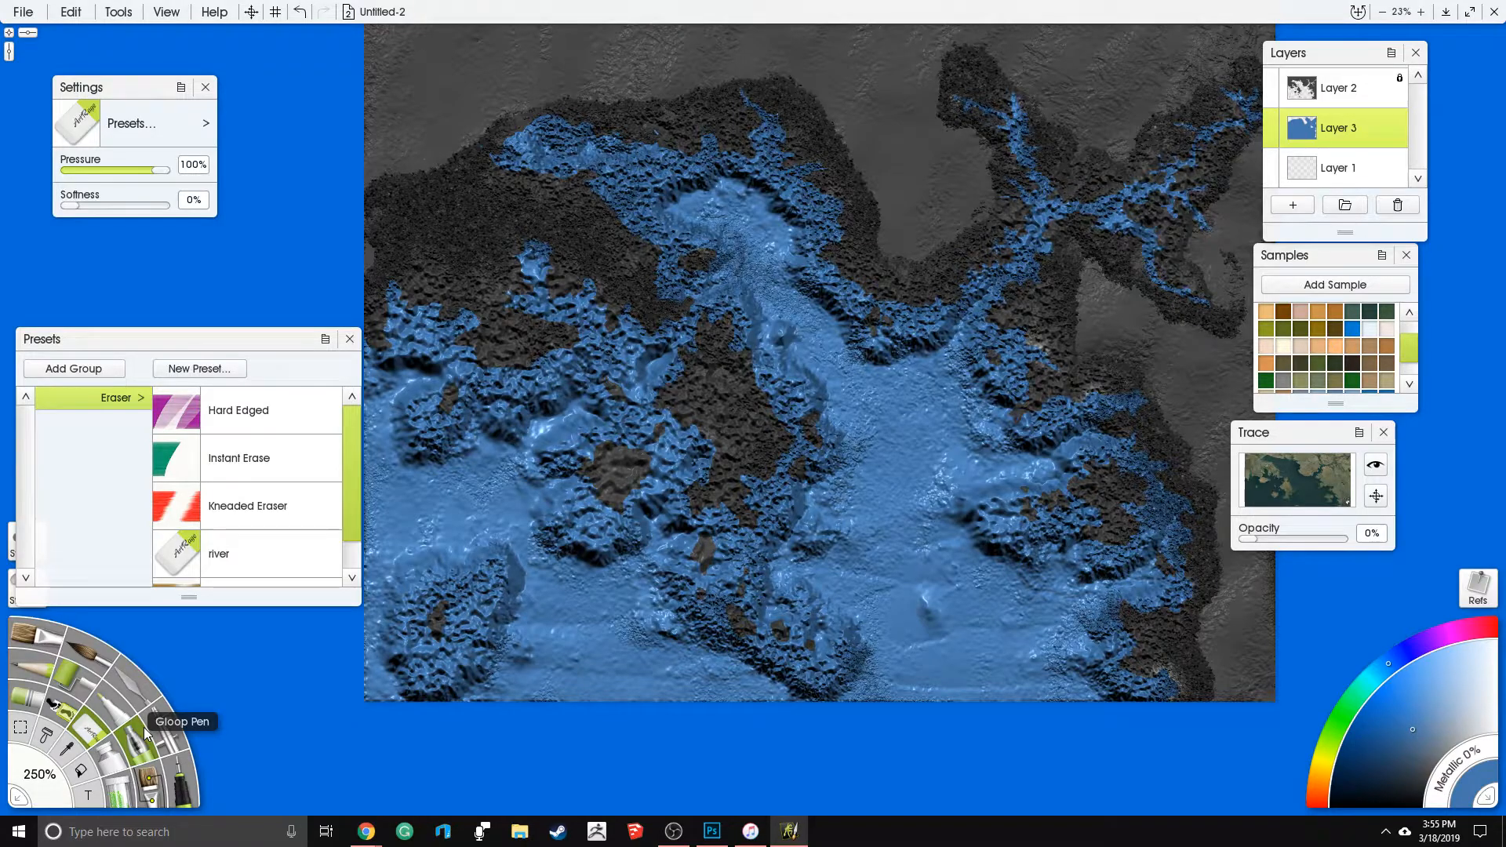
{"action": "left_click_drag", "start_coordinate": [40, 775], "coordinate": [37, 769]}
{"action": "scroll", "coordinate": [824, 305], "scroll_direction": "up", "scroll_amount": 4}
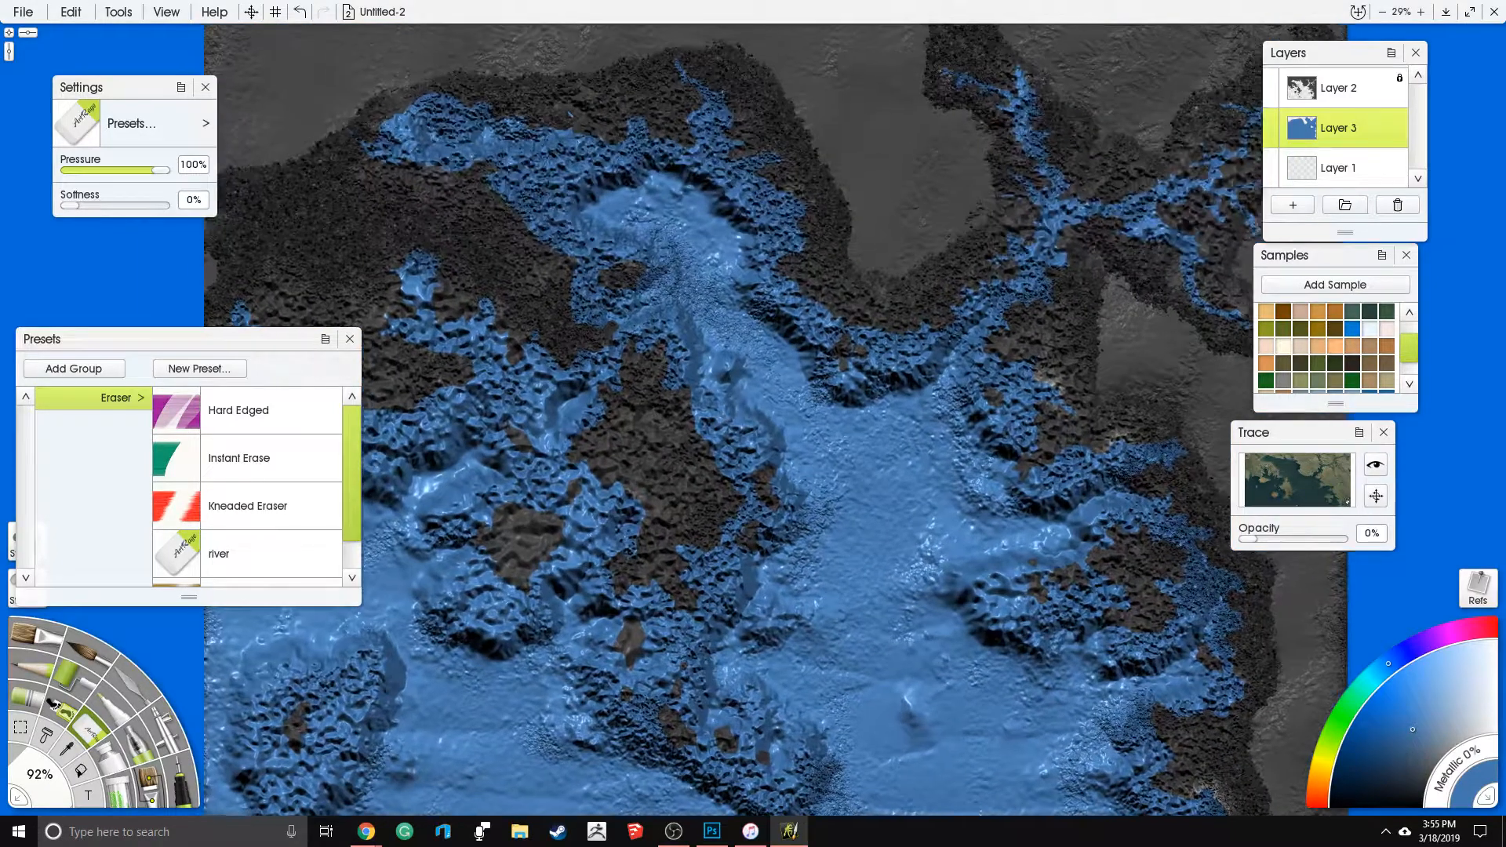
{"action": "mouse_move", "coordinate": [811, 439]}
{"action": "left_mouse_down"}
{"action": "mouse_move", "coordinate": [843, 430]}
{"action": "mouse_move", "coordinate": [821, 415]}
{"action": "left_mouse_up"}
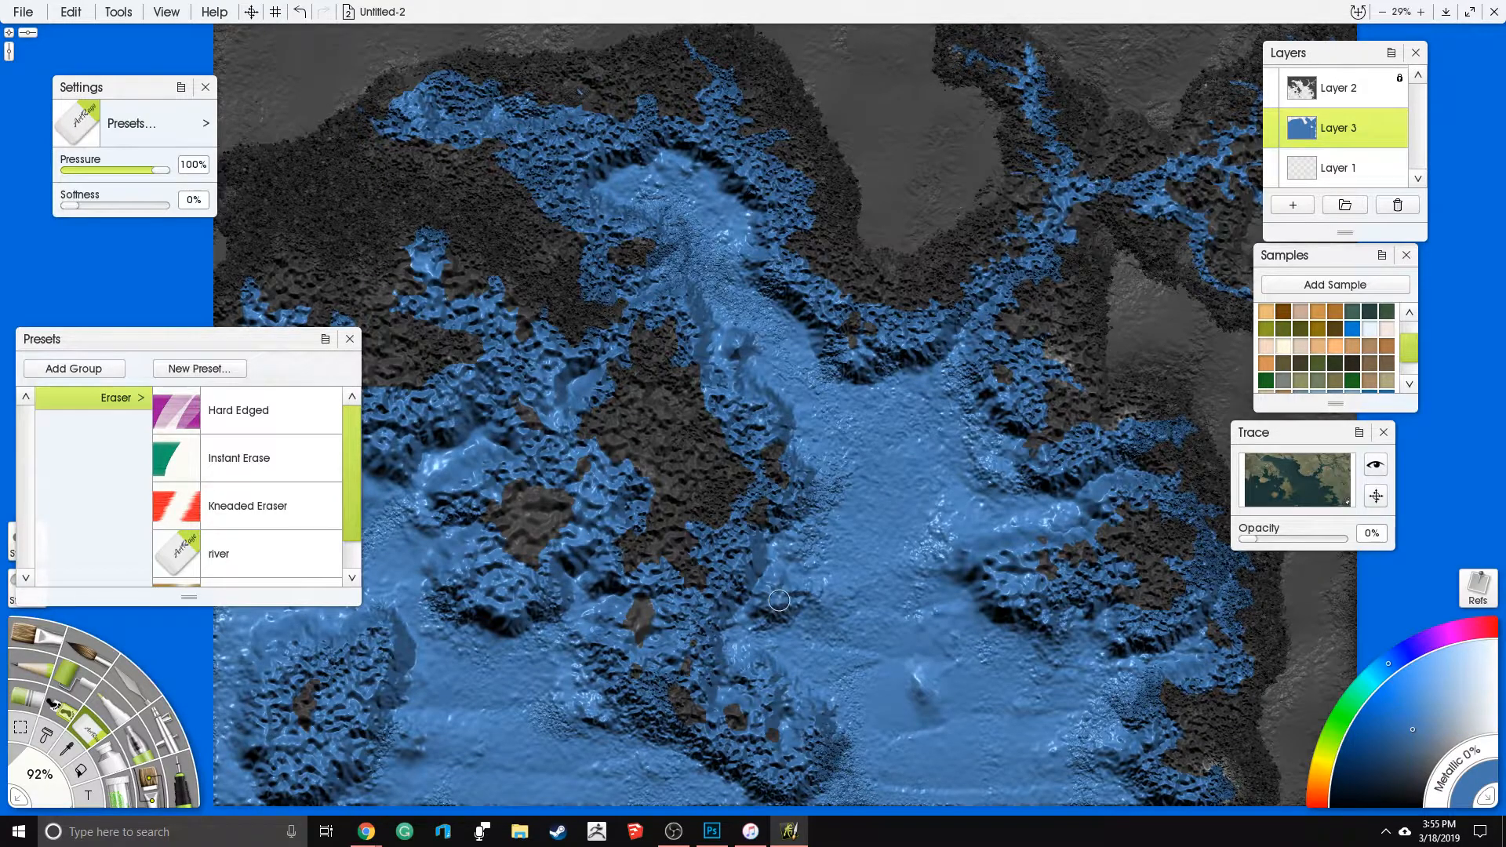
- Try erasing small patches of open water between the central island and the eastern coast, and undo the strokes
{"action": "left_click_drag", "start_coordinate": [779, 601], "coordinate": [760, 577]}
{"action": "left_click_drag", "start_coordinate": [849, 424], "coordinate": [868, 430]}
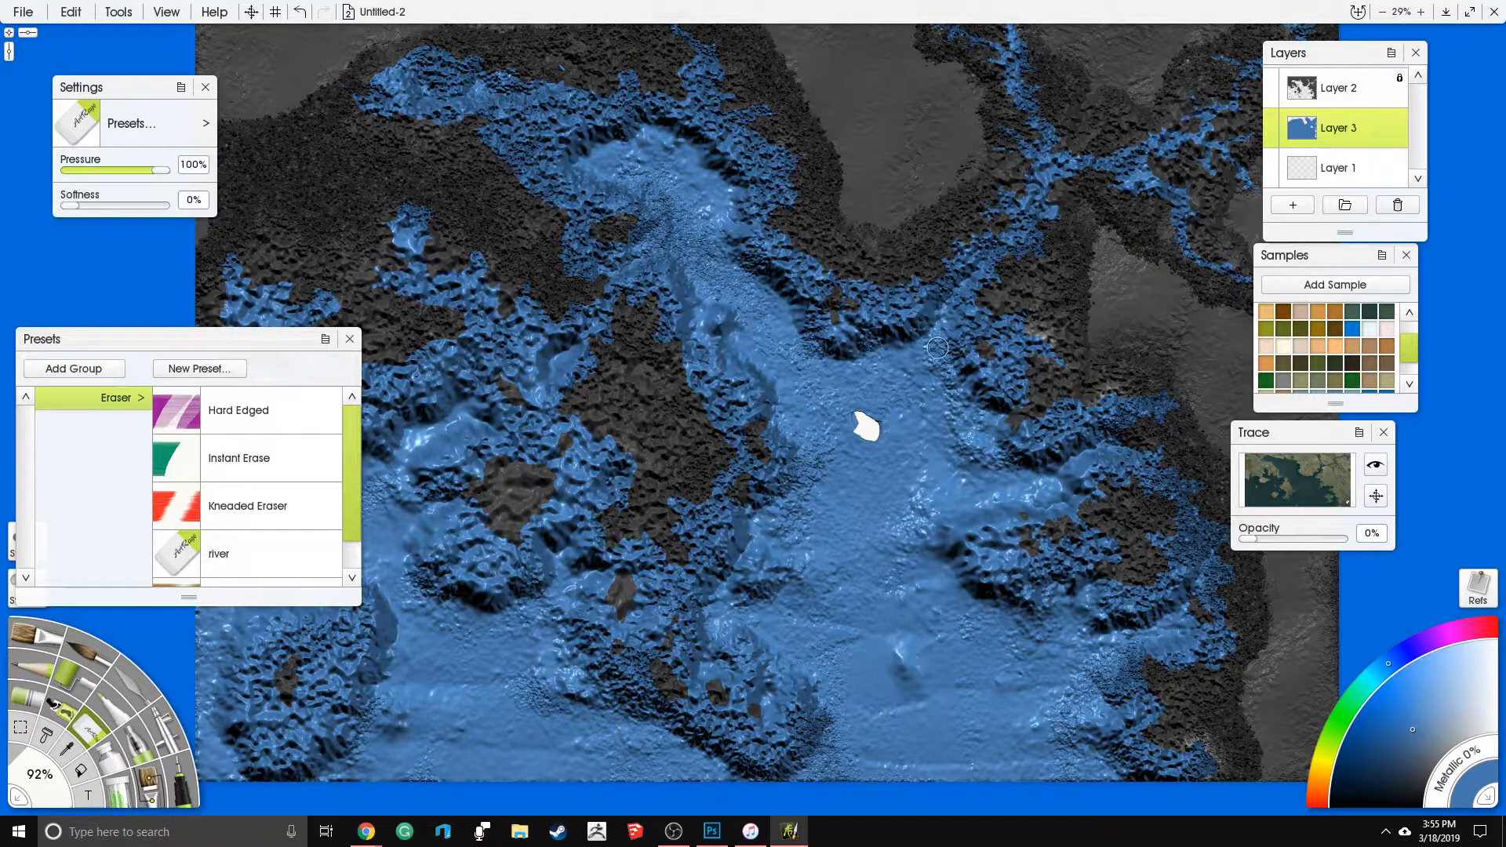
{"action": "mouse_move", "coordinate": [874, 439]}
{"action": "left_mouse_down"}
{"action": "mouse_move", "coordinate": [866, 493]}
{"action": "mouse_move", "coordinate": [874, 480]}
{"action": "left_mouse_up"}
{"action": "key", "text": "ctrl+z"}
{"action": "key", "text": "ctrl+z"}
- Lock the transparency of Layer 3 and test the eraser on the open water, undoing the test stroke
{"action": "left_click", "coordinate": [1399, 134]}
{"action": "left_click", "coordinate": [1376, 117]}
{"action": "left_click", "coordinate": [1398, 119]}
{"action": "left_click", "coordinate": [1437, 147]}
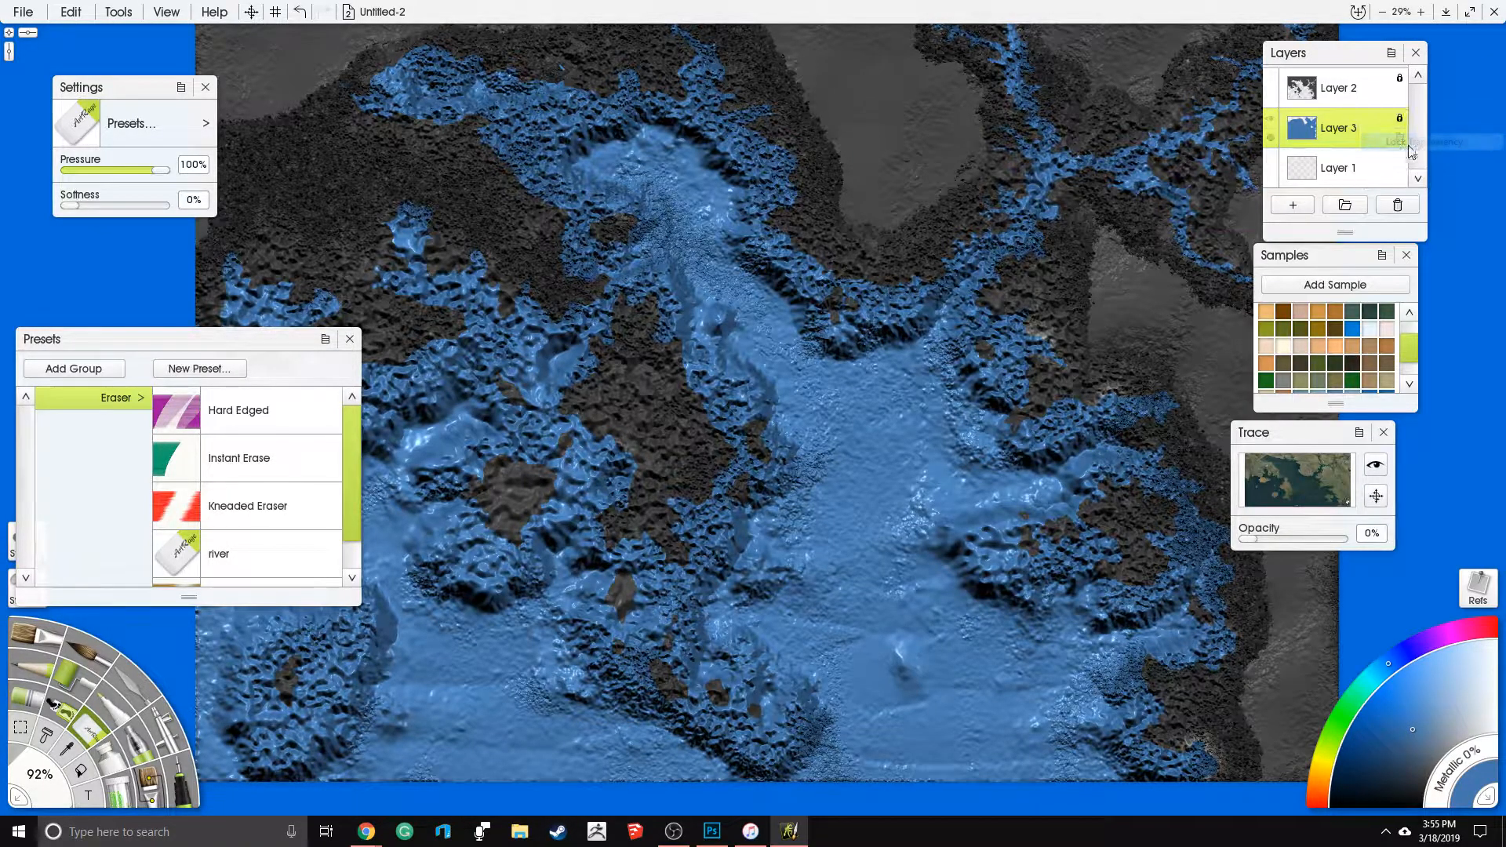
{"action": "left_click_drag", "start_coordinate": [858, 477], "coordinate": [881, 452]}
{"action": "key", "text": "ctrl+z"}
- Set the canvas color to a saturated blue with red 38, green 0 and blue 208
{"action": "right_click", "coordinate": [869, 454]}
{"action": "left_click", "coordinate": [985, 603]}
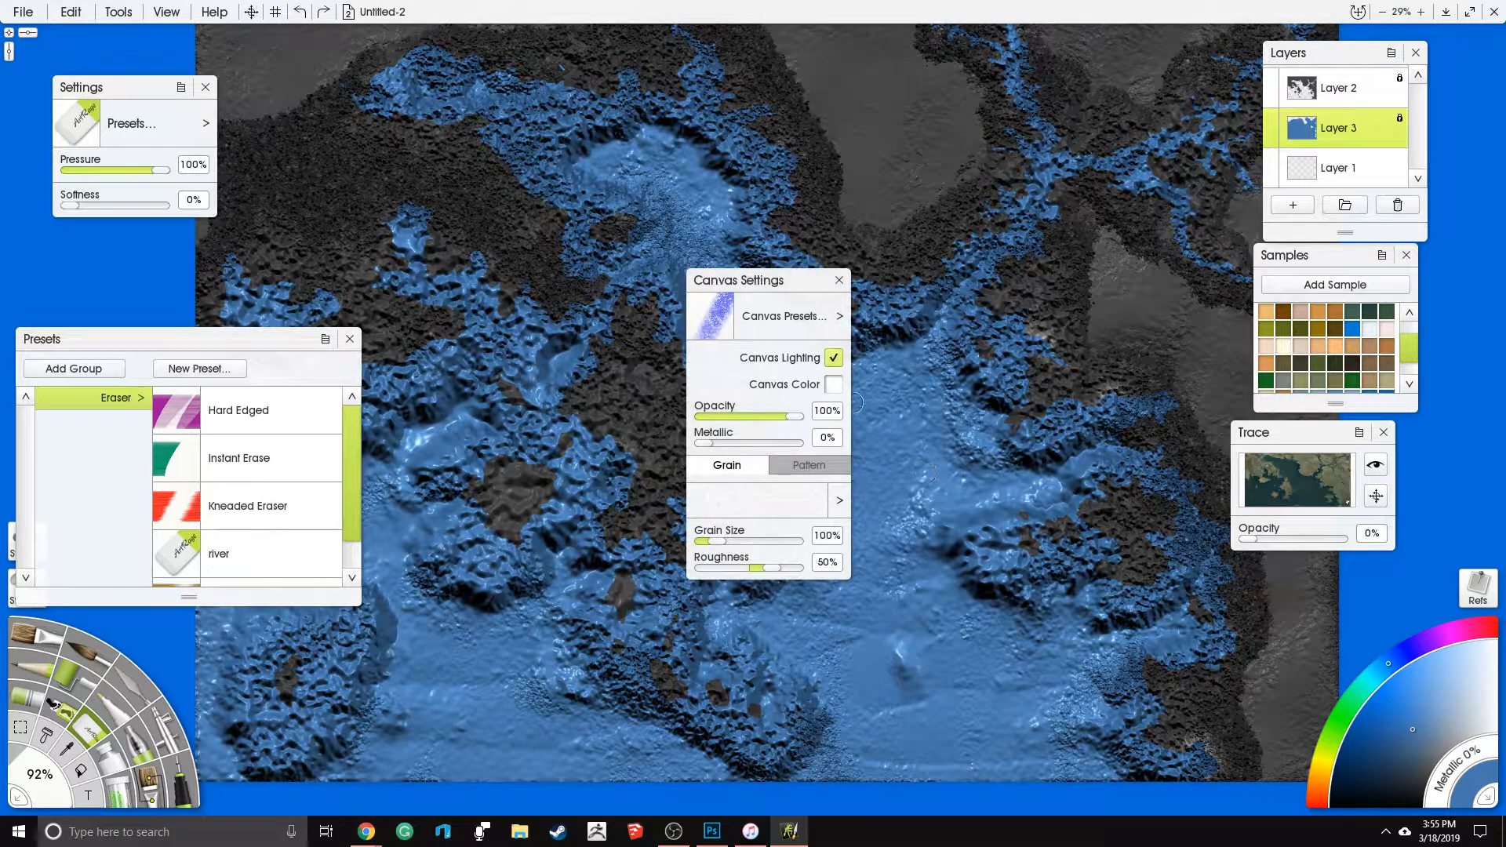
{"action": "left_click", "coordinate": [836, 384]}
{"action": "left_click", "coordinate": [700, 497]}
{"action": "left_click_drag", "start_coordinate": [703, 404], "coordinate": [677, 328]}
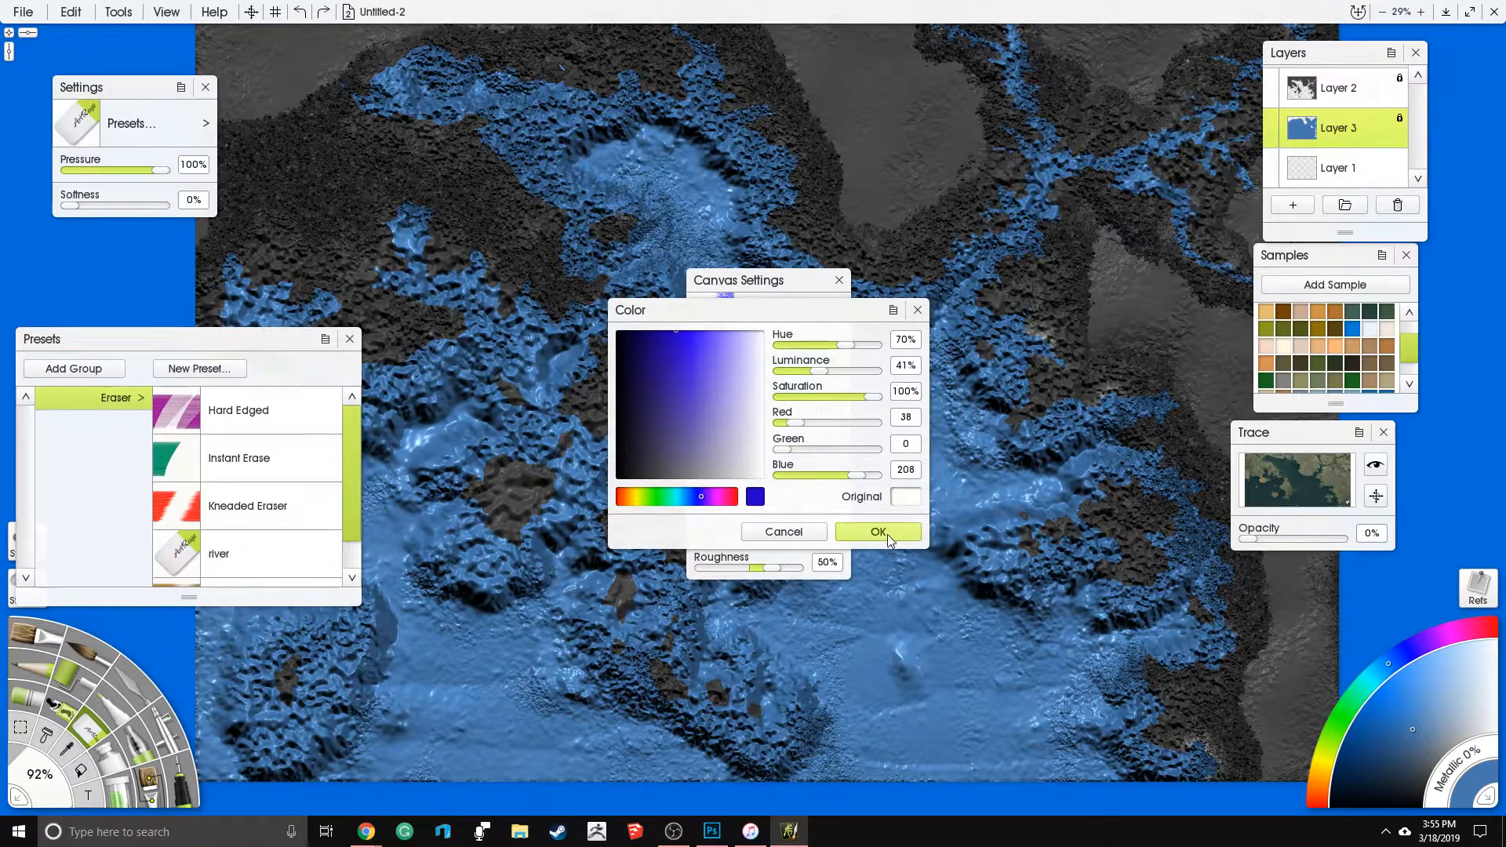
{"action": "key", "text": "Return"}
{"action": "left_click", "coordinate": [839, 281]}
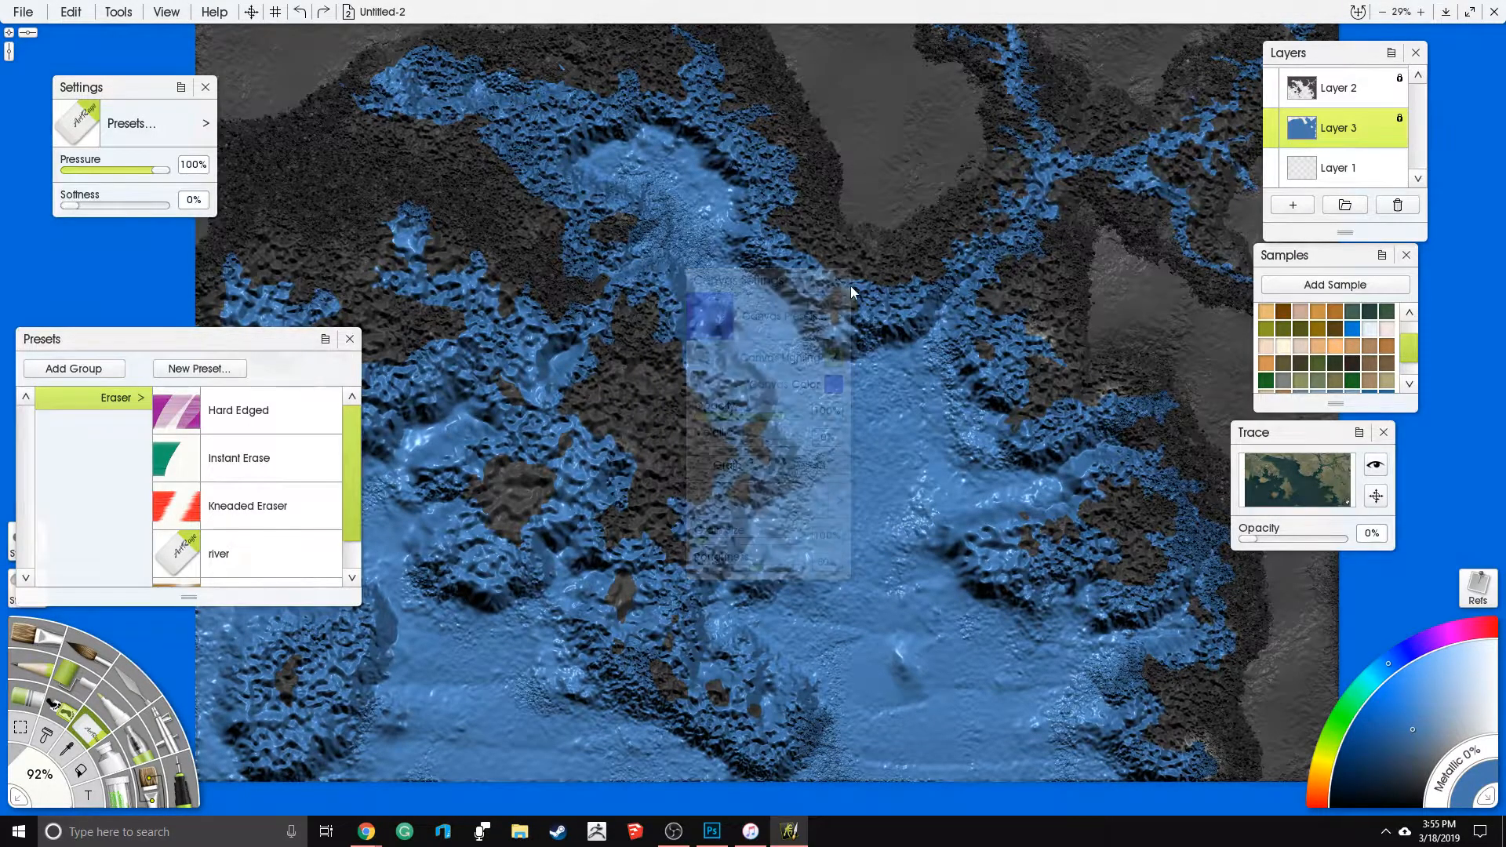
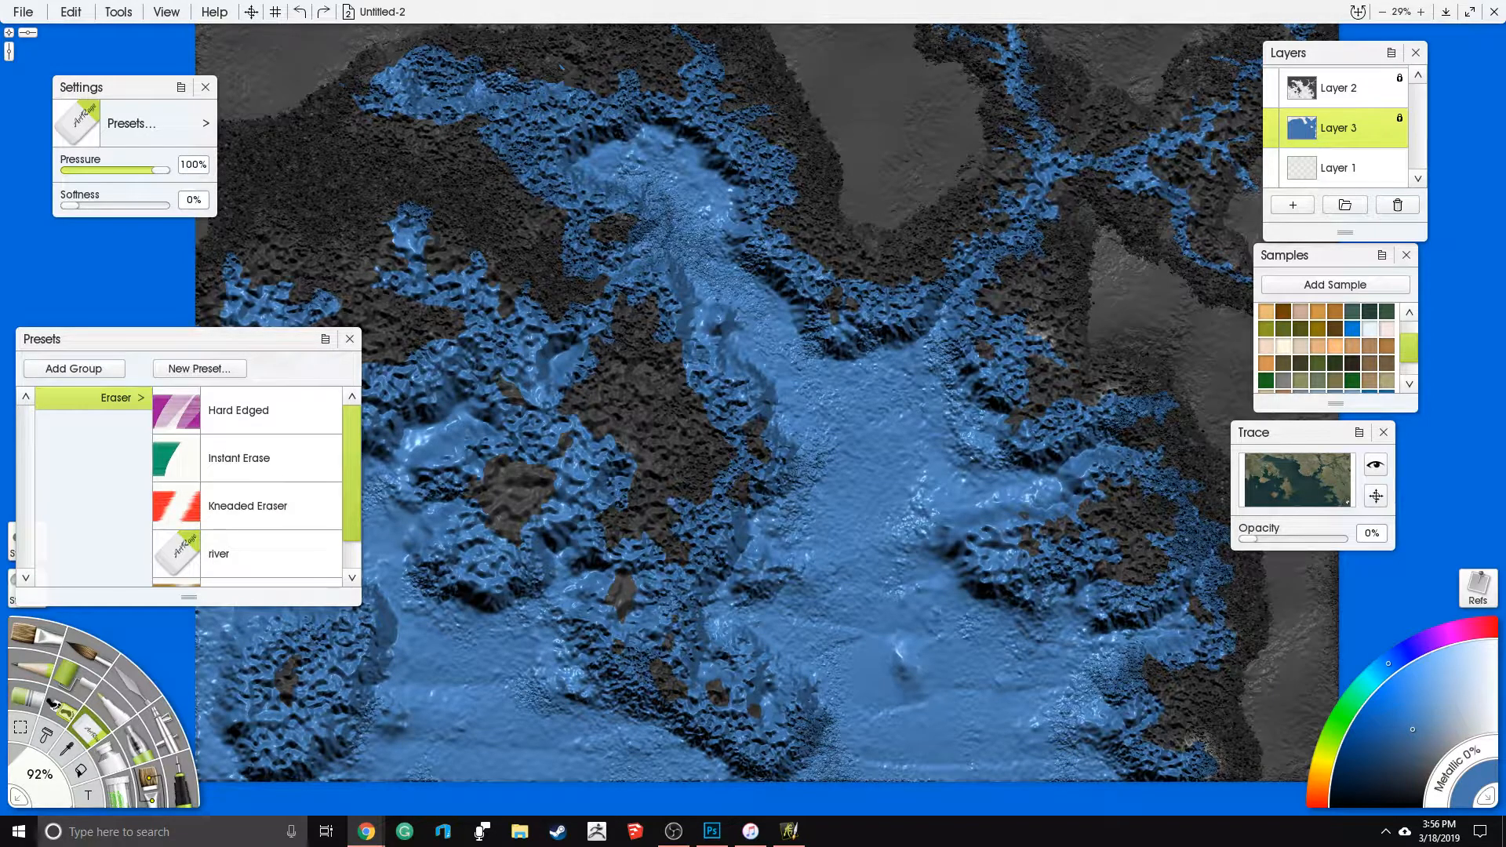
- Erase a wide forked channel in the central open water and a second one reaching the map's southern edge in the southeast
{"action": "left_click", "coordinate": [640, 384]}
{"action": "mouse_move", "coordinate": [830, 410]}
{"action": "left_mouse_down"}
{"action": "mouse_move", "coordinate": [848, 427]}
{"action": "mouse_move", "coordinate": [879, 412]}
{"action": "mouse_move", "coordinate": [851, 522]}
{"action": "left_mouse_up"}
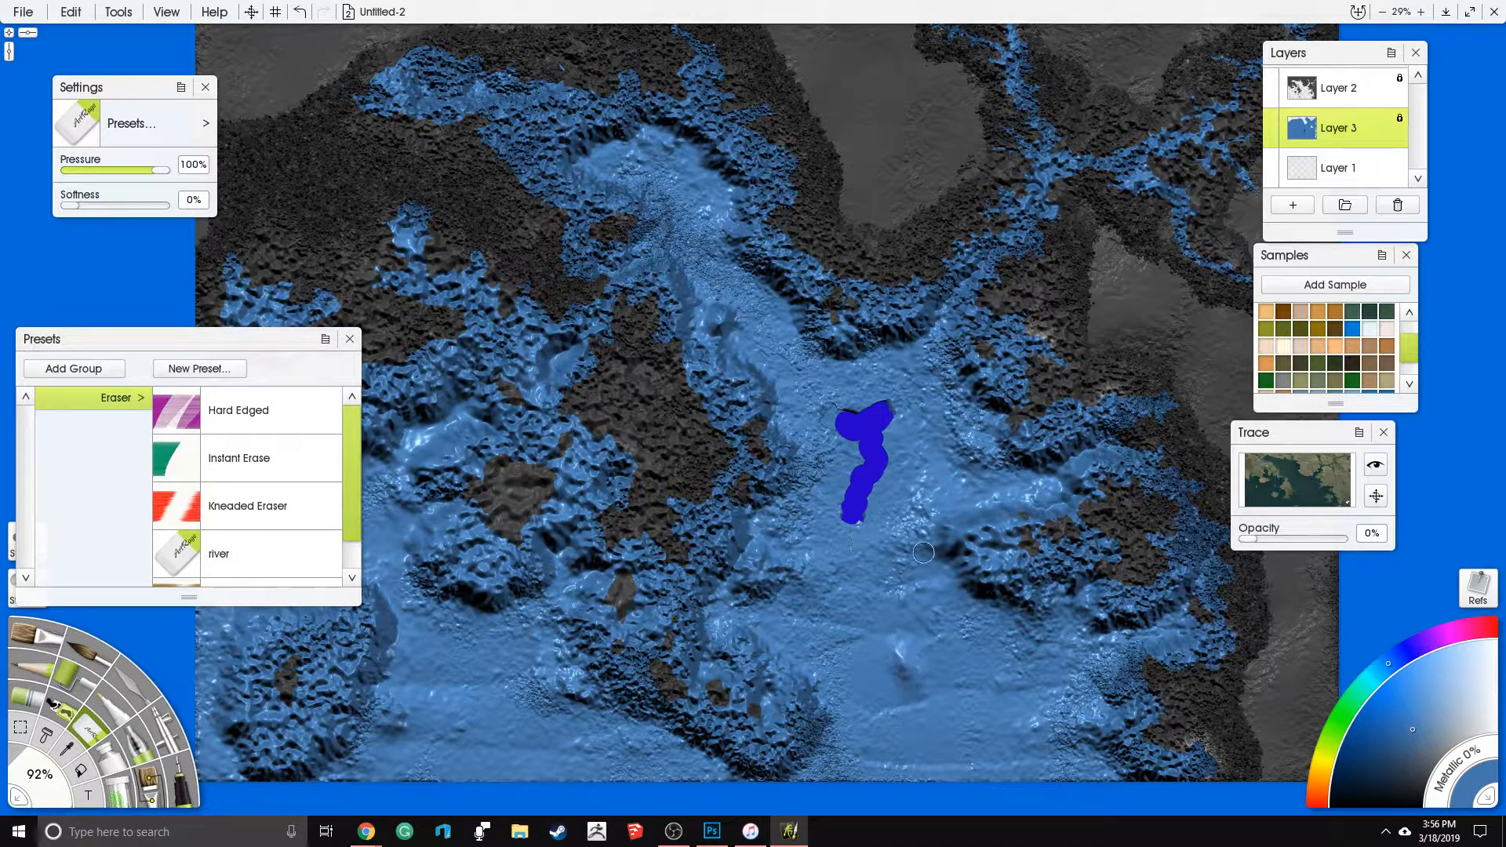
{"action": "left_click_drag", "start_coordinate": [877, 461], "coordinate": [893, 467]}
{"action": "left_click_drag", "start_coordinate": [913, 406], "coordinate": [832, 173]}
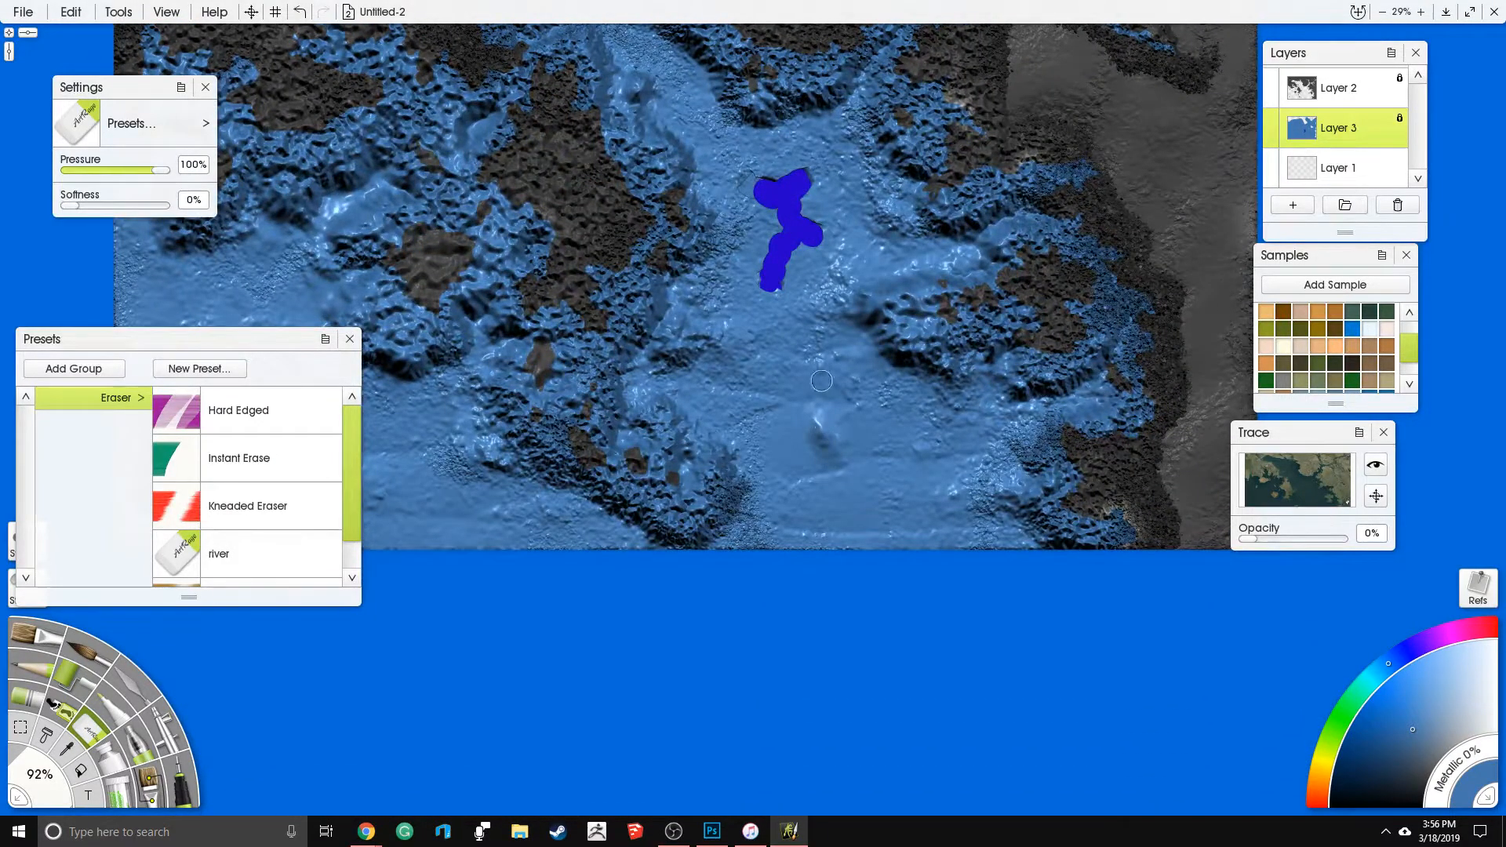
{"action": "mouse_move", "coordinate": [899, 419]}
{"action": "left_mouse_down"}
{"action": "mouse_move", "coordinate": [912, 428]}
{"action": "mouse_move", "coordinate": [885, 499]}
{"action": "mouse_move", "coordinate": [905, 546]}
{"action": "left_mouse_up"}
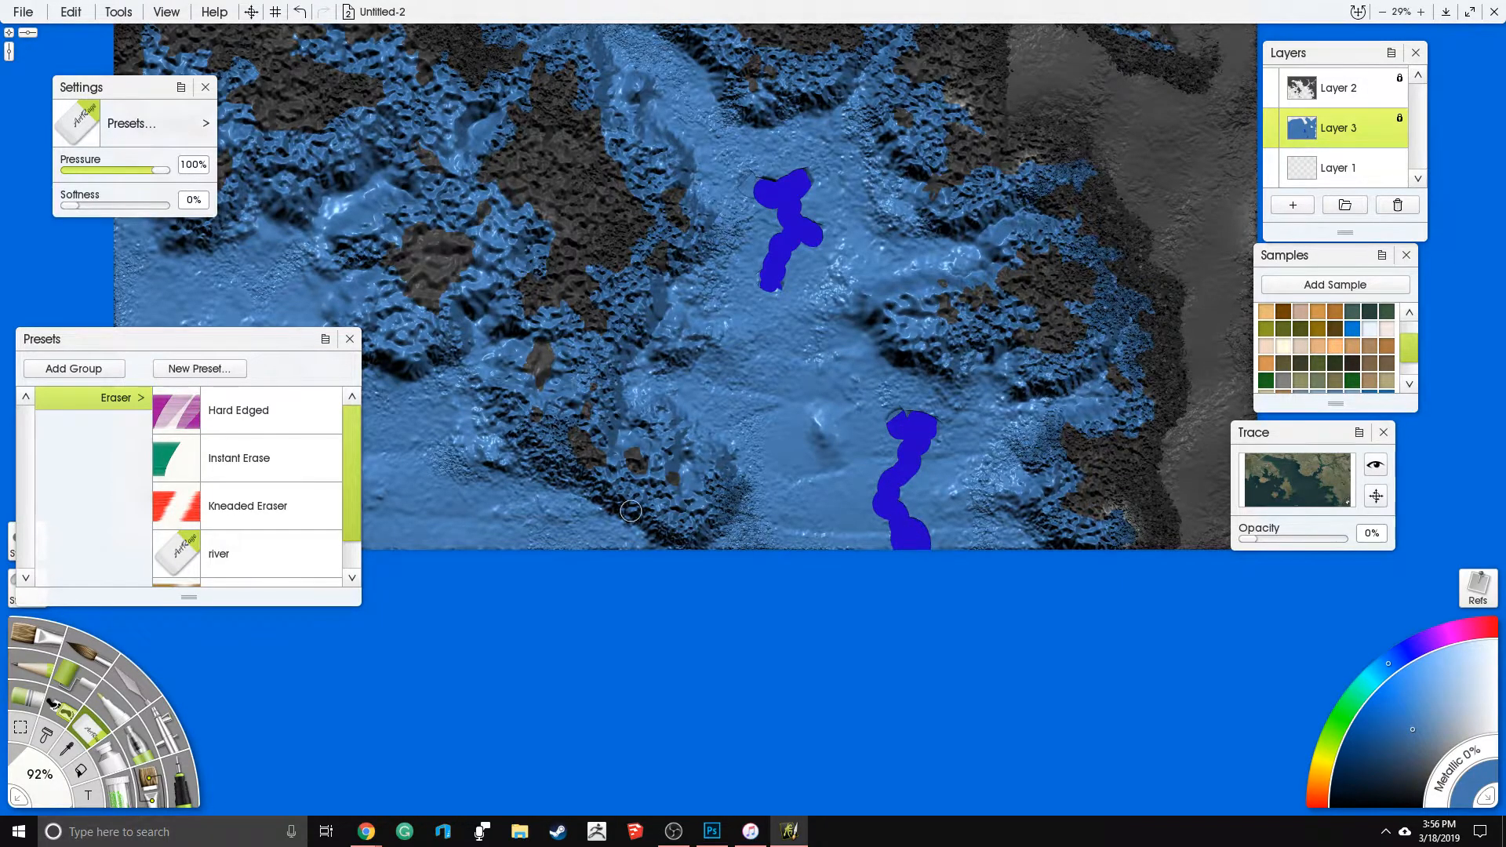
- Erase wide channel patches in the southwestern water, one reaching the southern map edge and one at the western edge
{"action": "left_click_drag", "start_coordinate": [397, 456], "coordinate": [619, 465]}
{"action": "left_click", "coordinate": [616, 493]}
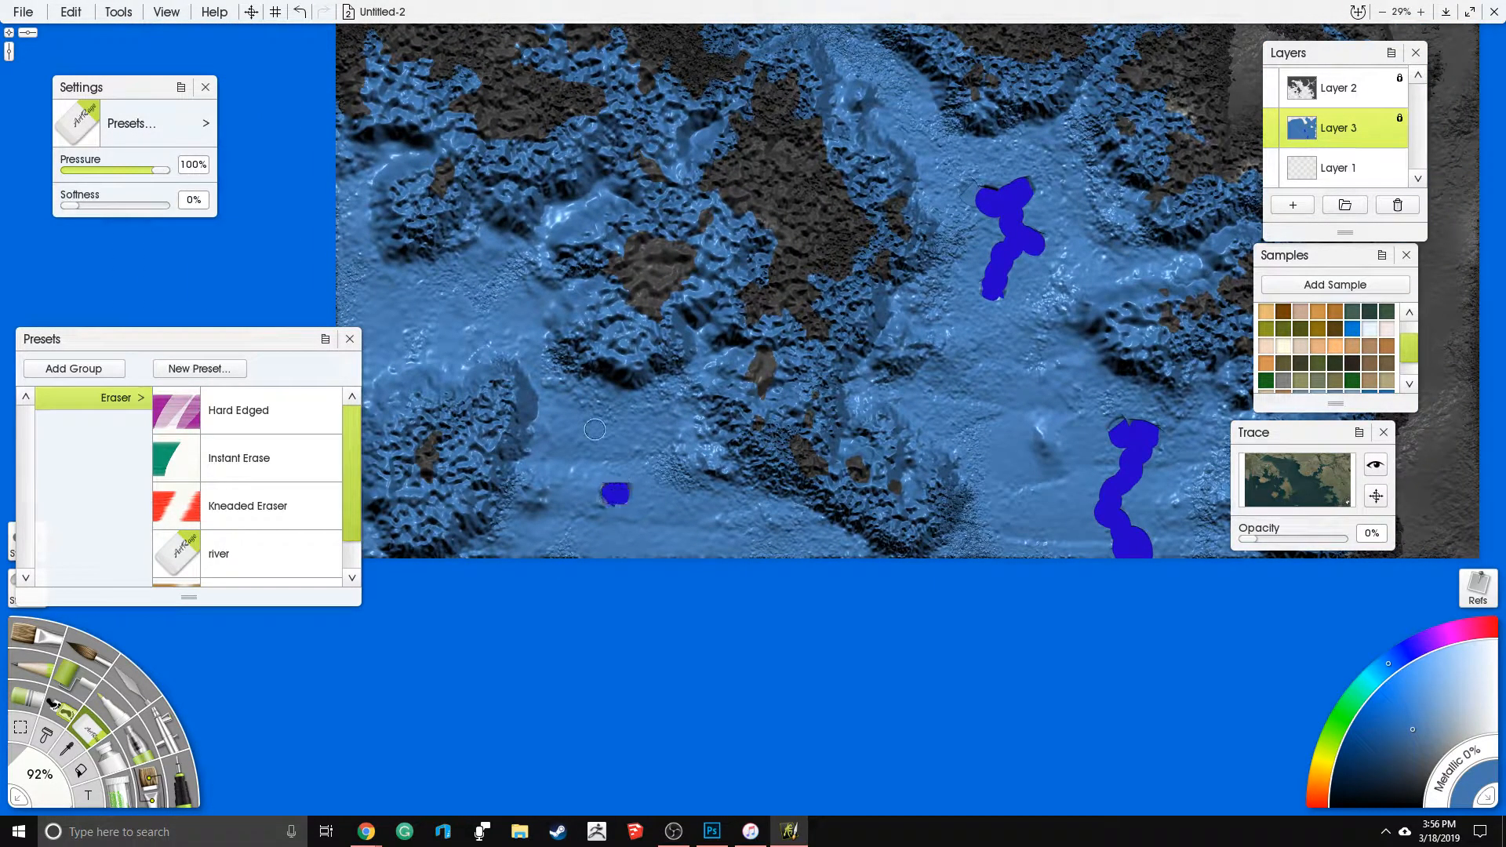
{"action": "left_click_drag", "start_coordinate": [594, 433], "coordinate": [626, 427]}
{"action": "left_click_drag", "start_coordinate": [622, 493], "coordinate": [648, 497]}
{"action": "mouse_move", "coordinate": [605, 548]}
{"action": "left_mouse_down"}
{"action": "mouse_move", "coordinate": [653, 554]}
{"action": "mouse_move", "coordinate": [604, 436]}
{"action": "mouse_move", "coordinate": [655, 534]}
{"action": "mouse_move", "coordinate": [692, 549]}
{"action": "left_mouse_up"}
{"action": "left_click_drag", "start_coordinate": [366, 415], "coordinate": [588, 459]}
{"action": "mouse_move", "coordinate": [574, 351]}
{"action": "left_mouse_down"}
{"action": "mouse_move", "coordinate": [619, 349]}
{"action": "mouse_move", "coordinate": [595, 369]}
{"action": "mouse_move", "coordinate": [566, 350]}
{"action": "mouse_move", "coordinate": [560, 386]}
{"action": "left_mouse_up"}
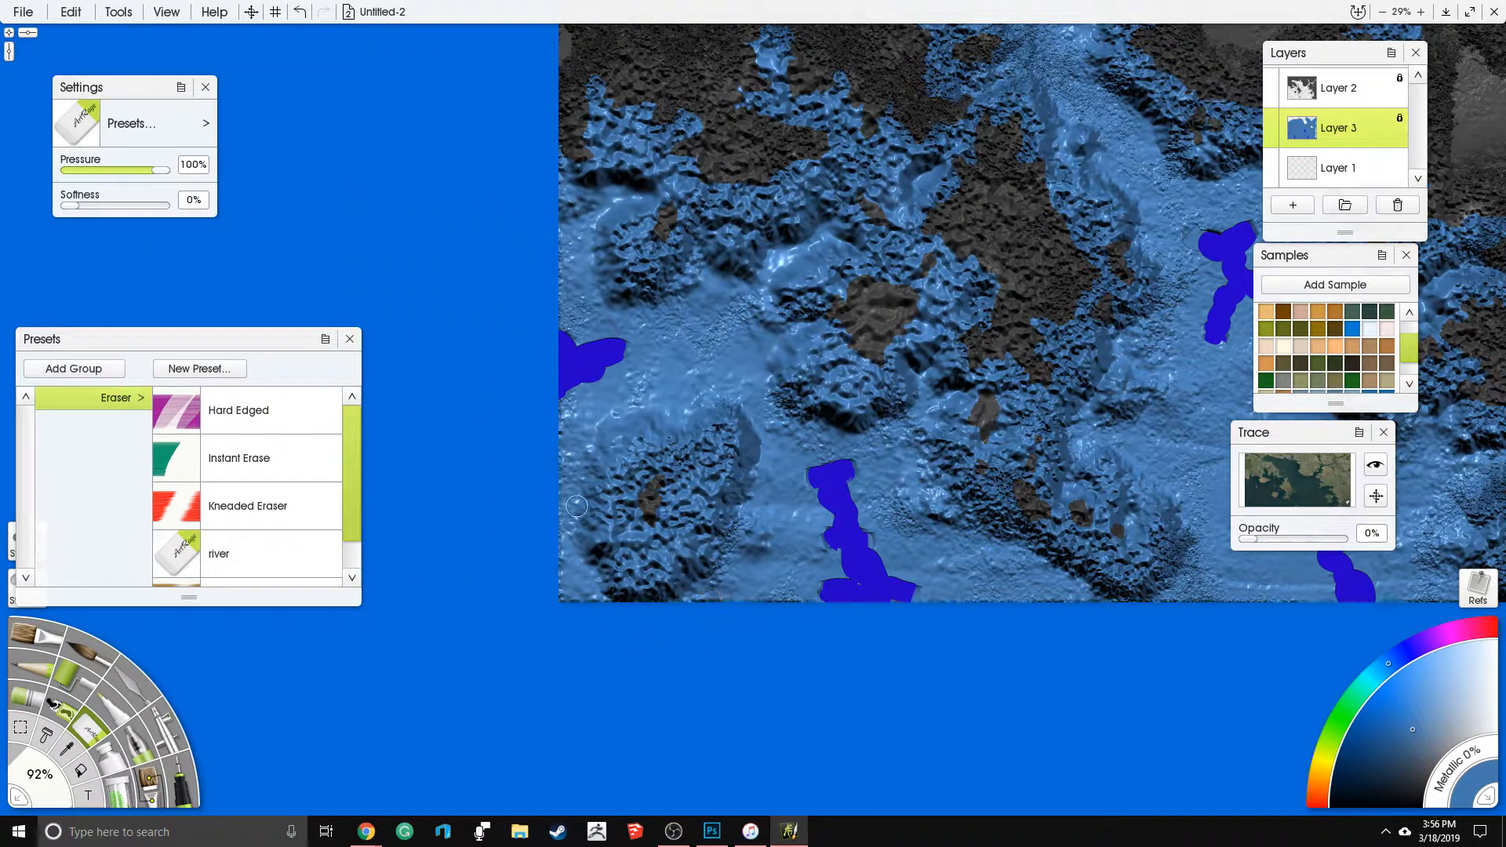
- Set the eraser to 66% size, 83% pressure and 22% softness, testing short strokes beside the western patch
{"action": "left_click_drag", "start_coordinate": [577, 506], "coordinate": [513, 615]}
{"action": "left_click_drag", "start_coordinate": [45, 801], "coordinate": [55, 730]}
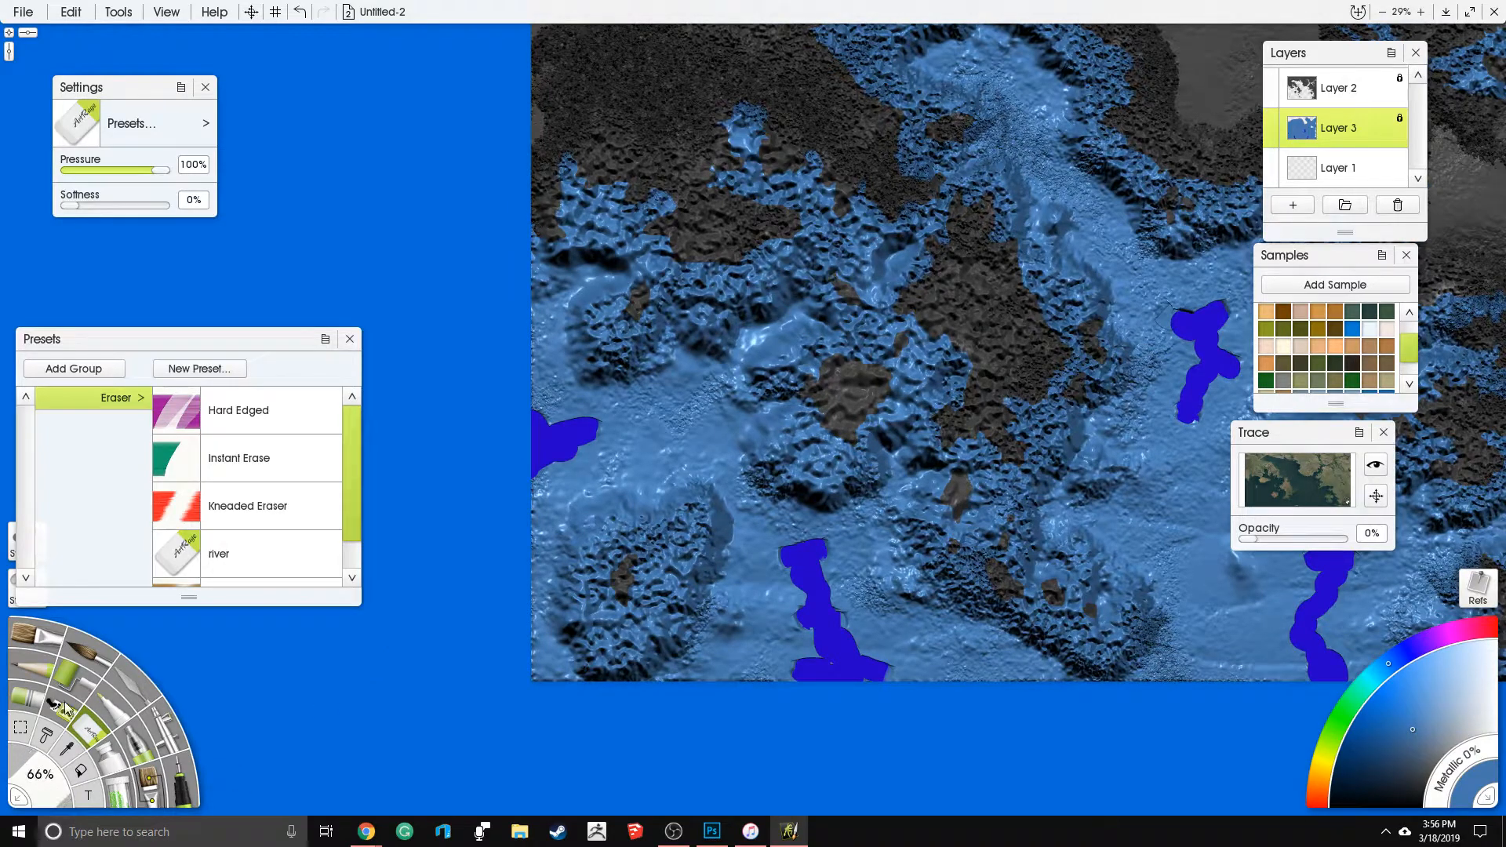
{"action": "left_click_drag", "start_coordinate": [155, 171], "coordinate": [84, 206]}
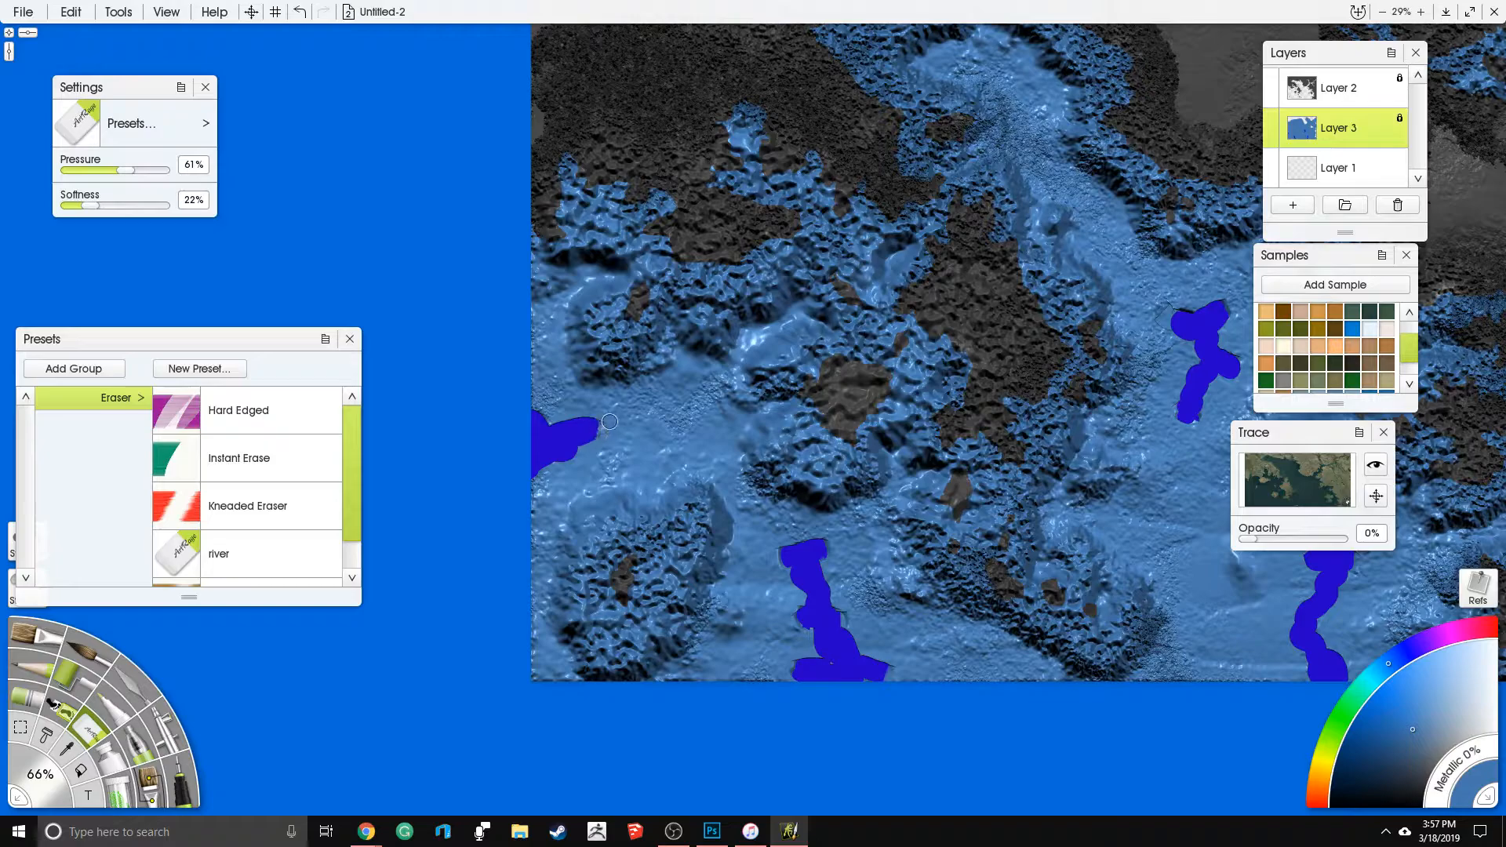
{"action": "mouse_move", "coordinate": [617, 421]}
{"action": "left_mouse_down"}
{"action": "mouse_move", "coordinate": [670, 434]}
{"action": "mouse_move", "coordinate": [593, 426]}
{"action": "left_mouse_up"}
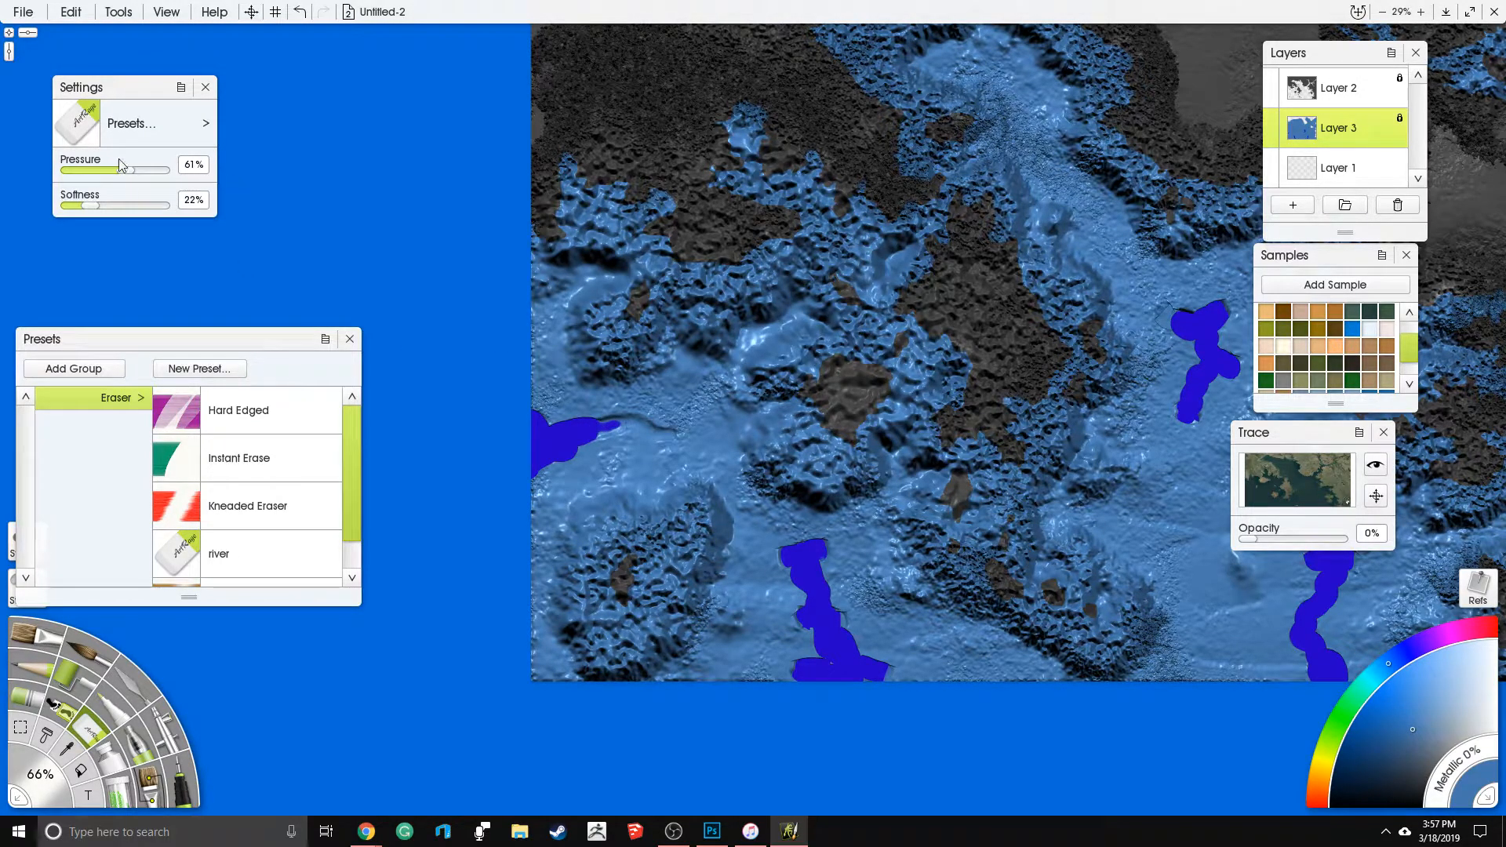
{"action": "left_click_drag", "start_coordinate": [125, 170], "coordinate": [145, 171]}
{"action": "left_click_drag", "start_coordinate": [669, 434], "coordinate": [684, 434]}
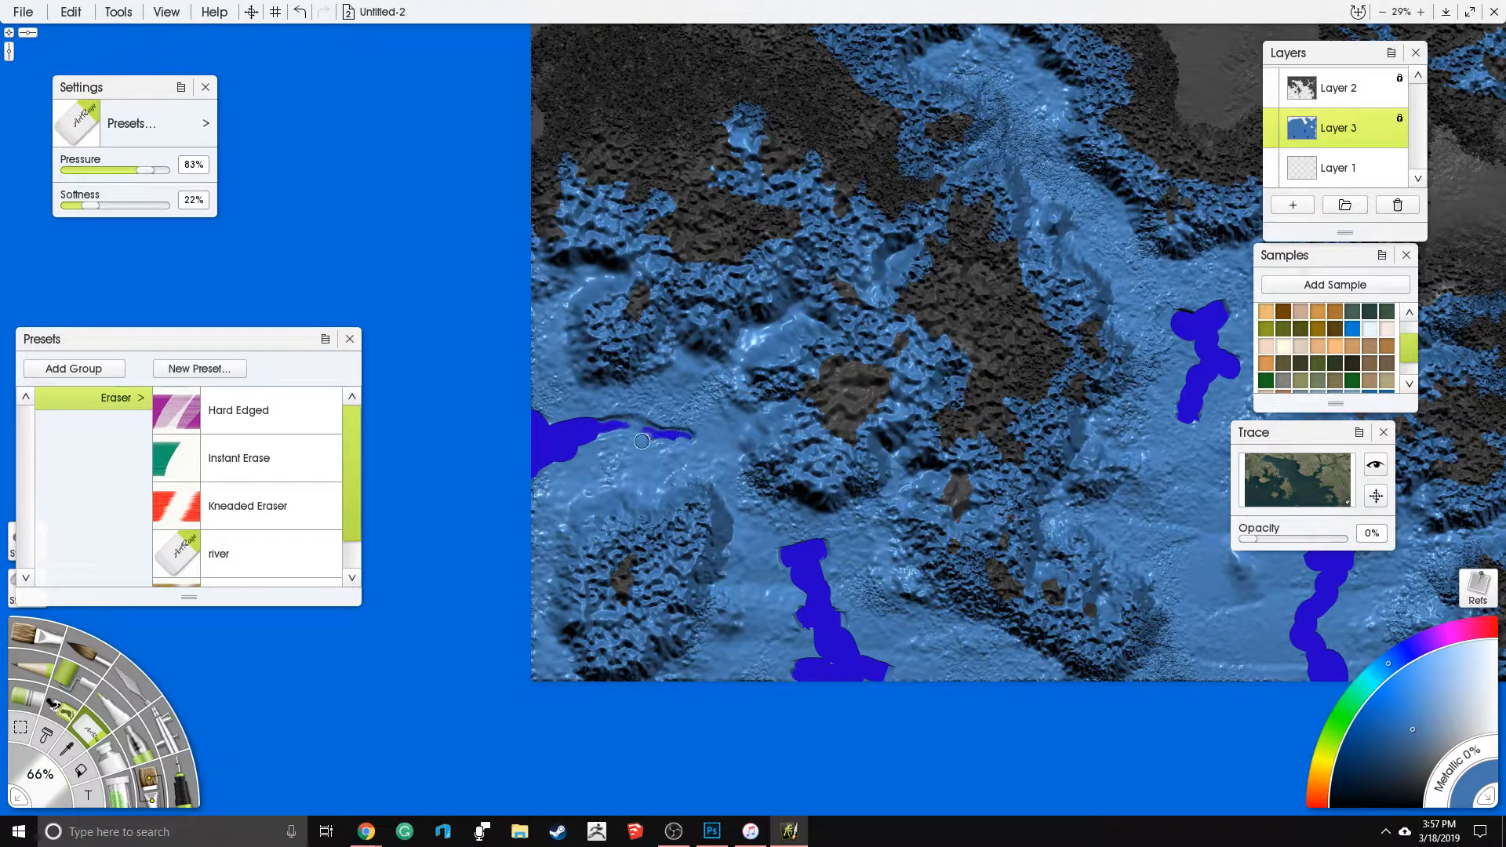
- Carve thin branching river channels around the southwestern islands, linking them to the western and southwestern erased patches
{"action": "mouse_move", "coordinate": [591, 444]}
{"action": "left_mouse_down"}
{"action": "mouse_move", "coordinate": [559, 482]}
{"action": "mouse_move", "coordinate": [615, 436]}
{"action": "mouse_move", "coordinate": [582, 396]}
{"action": "mouse_move", "coordinate": [624, 409]}
{"action": "mouse_move", "coordinate": [755, 336]}
{"action": "mouse_move", "coordinate": [718, 378]}
{"action": "mouse_move", "coordinate": [750, 413]}
{"action": "mouse_move", "coordinate": [789, 408]}
{"action": "mouse_move", "coordinate": [650, 421]}
{"action": "mouse_move", "coordinate": [695, 436]}
{"action": "mouse_move", "coordinate": [785, 547]}
{"action": "mouse_move", "coordinate": [882, 487]}
{"action": "mouse_move", "coordinate": [920, 398]}
{"action": "mouse_move", "coordinate": [892, 475]}
{"action": "mouse_move", "coordinate": [933, 498]}
{"action": "left_mouse_up"}
{"action": "mouse_move", "coordinate": [837, 568]}
{"action": "left_mouse_down"}
{"action": "mouse_move", "coordinate": [937, 526]}
{"action": "mouse_move", "coordinate": [950, 525]}
{"action": "mouse_move", "coordinate": [911, 539]}
{"action": "mouse_move", "coordinate": [923, 572]}
{"action": "mouse_move", "coordinate": [955, 577]}
{"action": "left_mouse_up"}
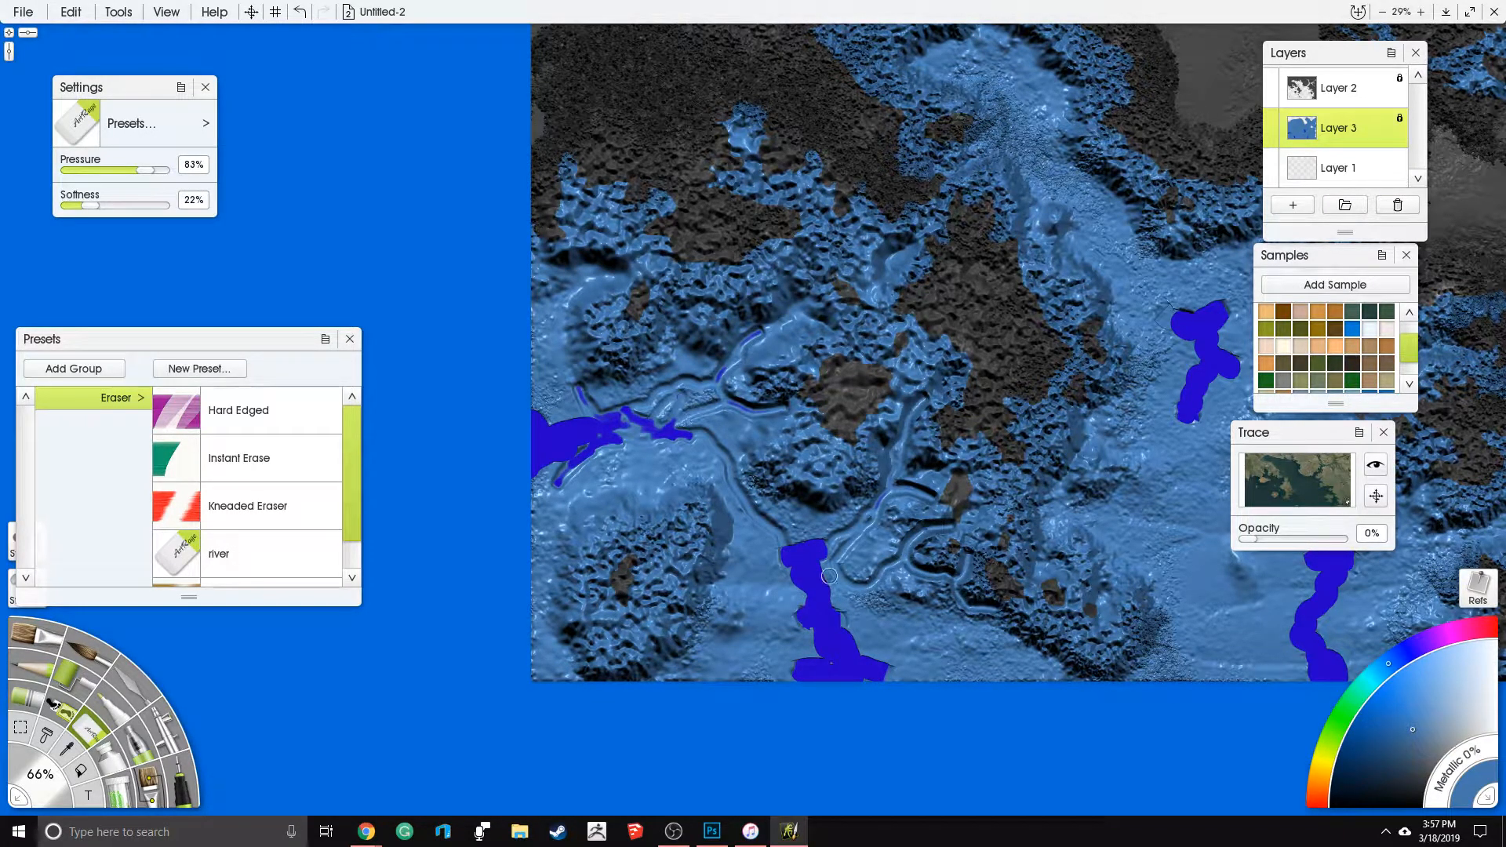
{"action": "mouse_move", "coordinate": [776, 589]}
{"action": "left_mouse_down"}
{"action": "mouse_move", "coordinate": [685, 594]}
{"action": "mouse_move", "coordinate": [652, 578]}
{"action": "mouse_move", "coordinate": [699, 600]}
{"action": "mouse_move", "coordinate": [779, 588]}
{"action": "left_mouse_up"}
- Carve channels from the southern islands and the central patch to the southeastern patch, and one up the northeastern inlet
{"action": "left_click_drag", "start_coordinate": [786, 534], "coordinate": [593, 486]}
{"action": "left_click_drag", "start_coordinate": [810, 477], "coordinate": [885, 461]}
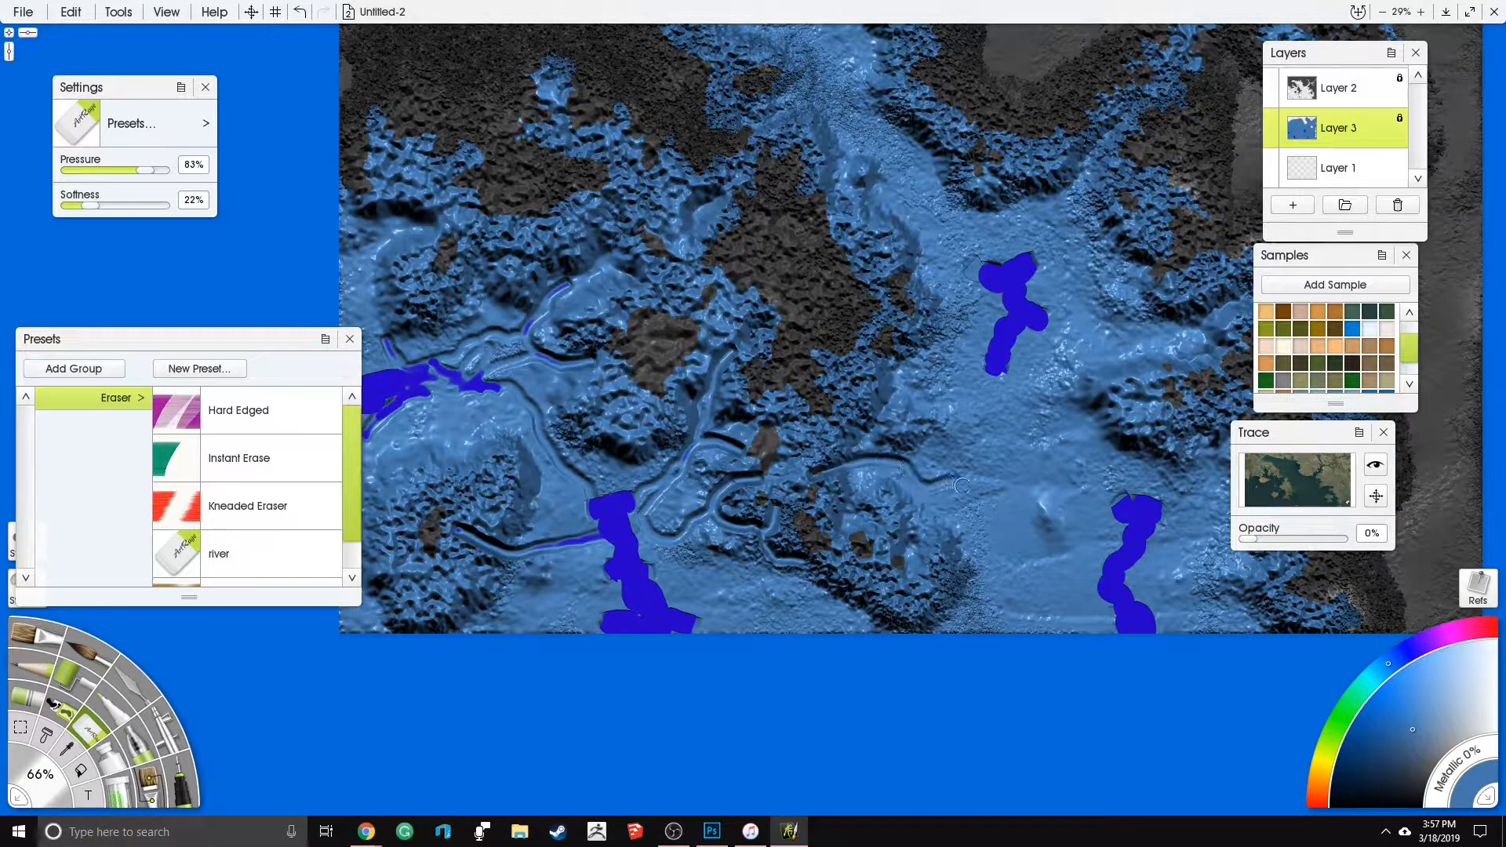
{"action": "left_click_drag", "start_coordinate": [1009, 535], "coordinate": [1068, 565]}
{"action": "left_click_drag", "start_coordinate": [1111, 494], "coordinate": [1041, 443]}
{"action": "left_click_drag", "start_coordinate": [901, 195], "coordinate": [745, 340]}
{"action": "left_click_drag", "start_coordinate": [880, 383], "coordinate": [926, 314]}
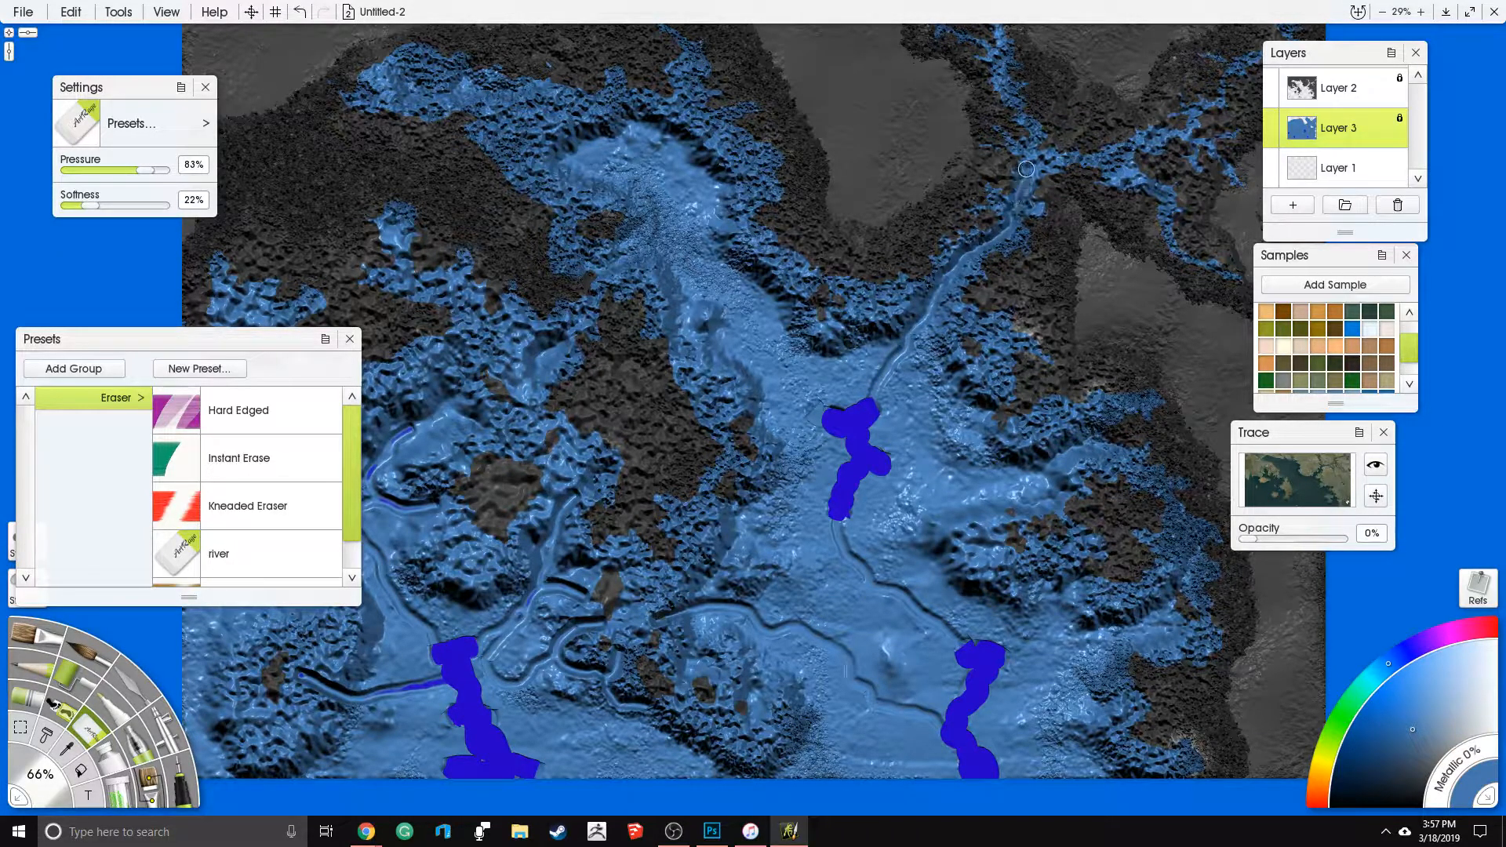
- Carve a long winding river from the northwestern inlet down to the central patch, with a short western branch
{"action": "mouse_move", "coordinate": [458, 86]}
{"action": "left_mouse_down"}
{"action": "mouse_move", "coordinate": [582, 116]}
{"action": "mouse_move", "coordinate": [662, 171]}
{"action": "mouse_move", "coordinate": [707, 284]}
{"action": "mouse_move", "coordinate": [744, 307]}
{"action": "mouse_move", "coordinate": [826, 420]}
{"action": "left_mouse_up"}
{"action": "left_click_drag", "start_coordinate": [882, 537], "coordinate": [747, 357]}
{"action": "left_click_drag", "start_coordinate": [664, 323], "coordinate": [747, 332]}
- Carve river branches from the central and southeastern patches toward the eastern coast, the southern islands and the central island's shore
{"action": "left_click_drag", "start_coordinate": [853, 409], "coordinate": [933, 431]}
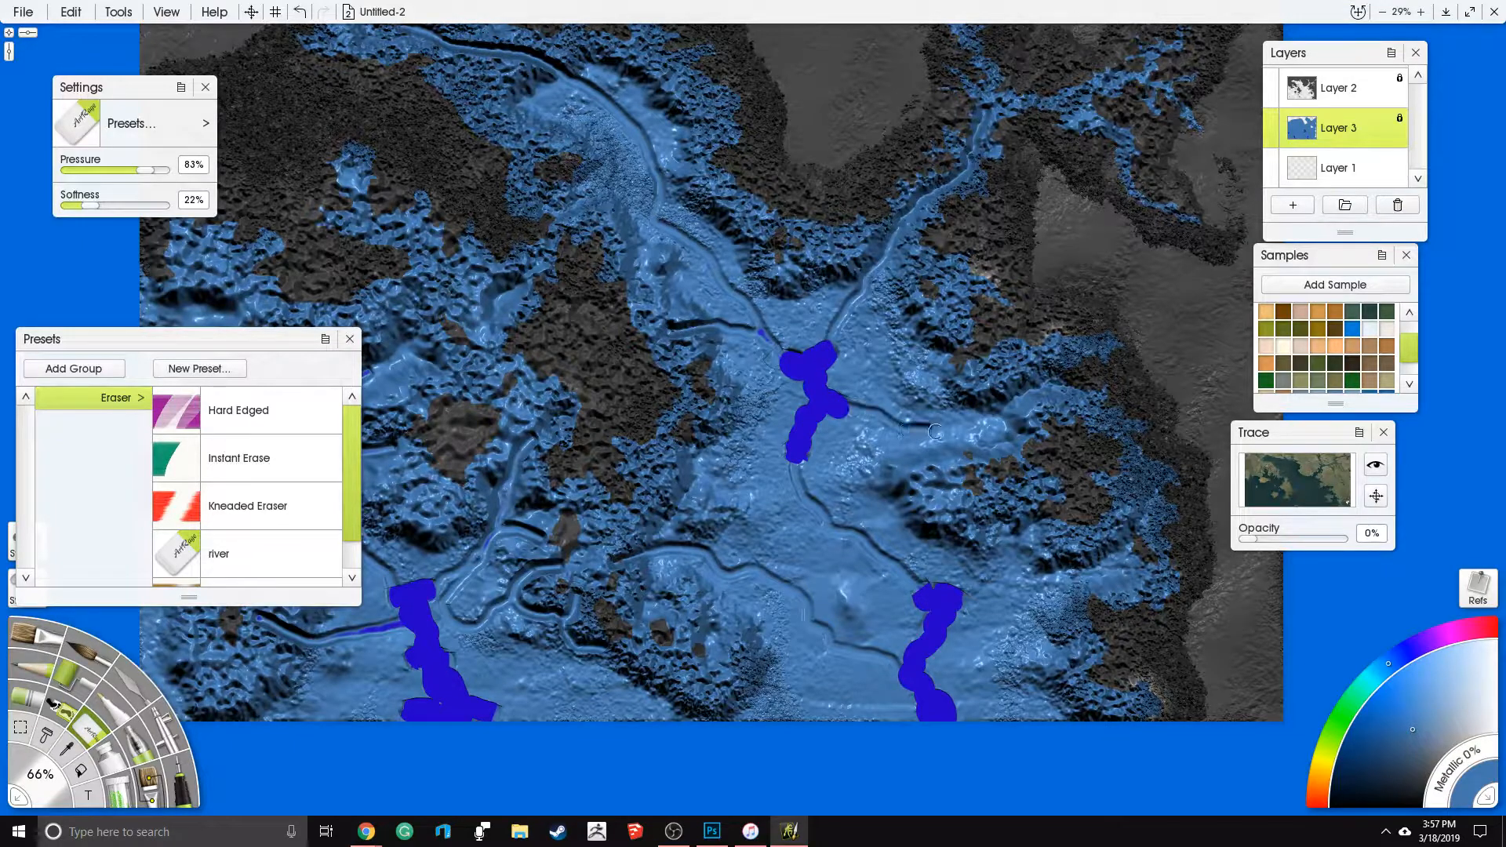
{"action": "mouse_move", "coordinate": [1025, 415]}
{"action": "left_mouse_down"}
{"action": "mouse_move", "coordinate": [1055, 400]}
{"action": "mouse_move", "coordinate": [1097, 412]}
{"action": "left_mouse_up"}
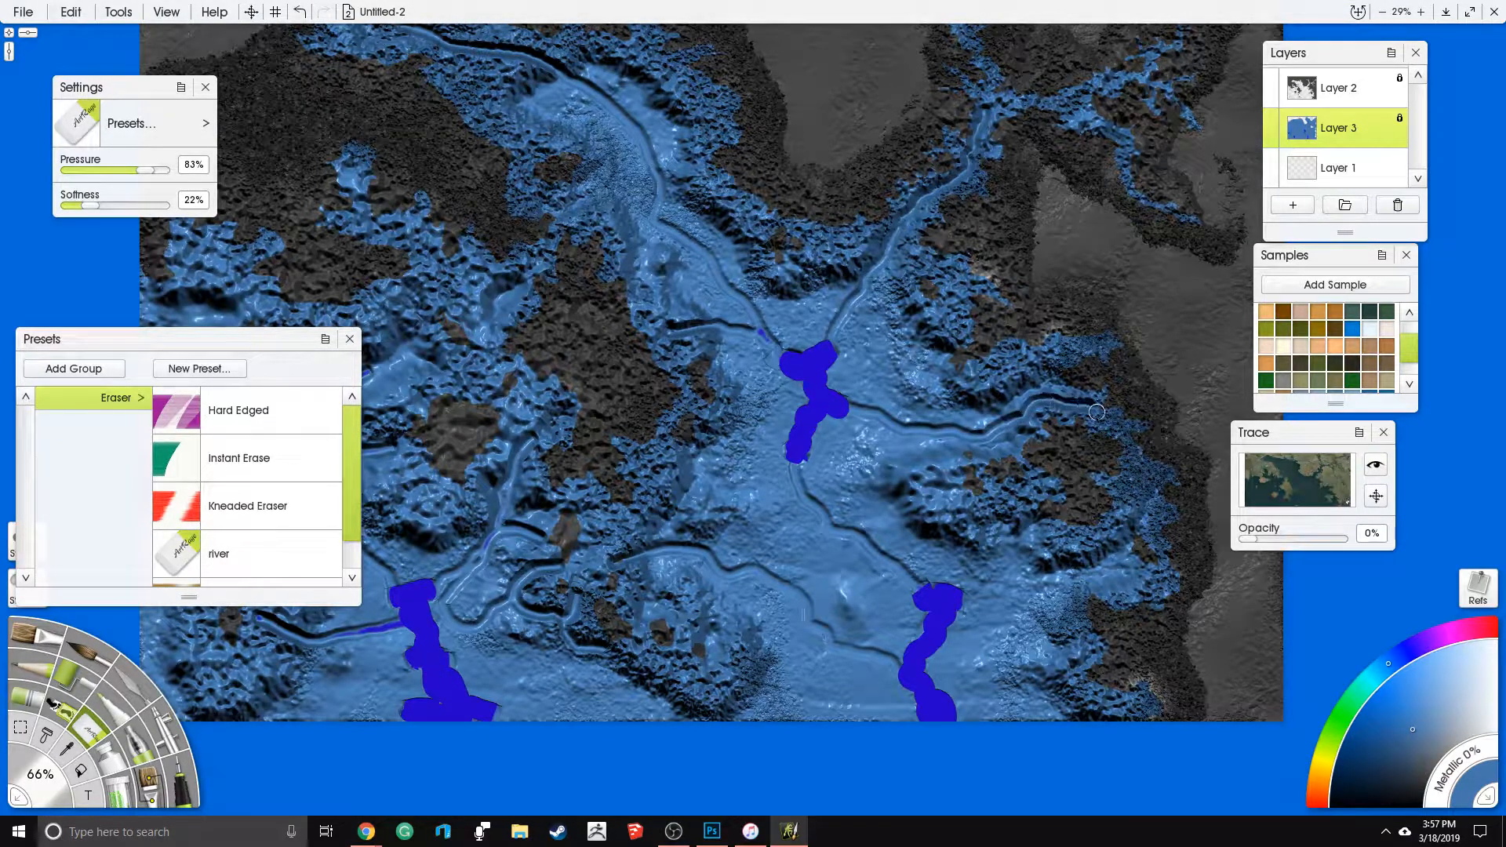
{"action": "left_click_drag", "start_coordinate": [937, 613], "coordinate": [1103, 558]}
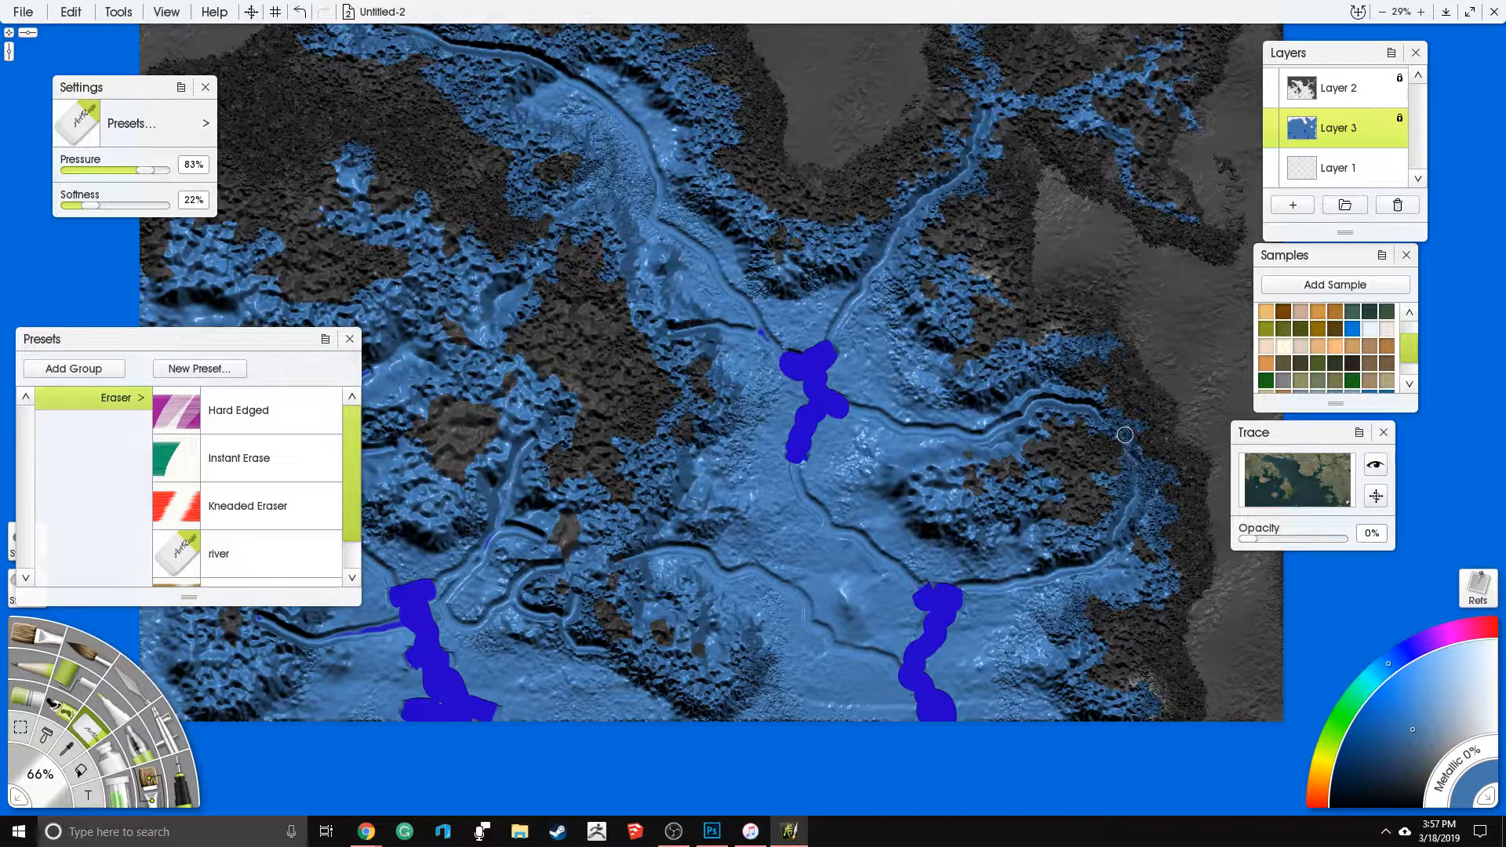
{"action": "mouse_move", "coordinate": [951, 595]}
{"action": "left_mouse_down"}
{"action": "mouse_move", "coordinate": [886, 475]}
{"action": "mouse_move", "coordinate": [881, 517]}
{"action": "mouse_move", "coordinate": [1028, 555]}
{"action": "mouse_move", "coordinate": [1011, 594]}
{"action": "mouse_move", "coordinate": [934, 603]}
{"action": "left_mouse_up"}
{"action": "left_click_drag", "start_coordinate": [684, 574], "coordinate": [810, 626]}
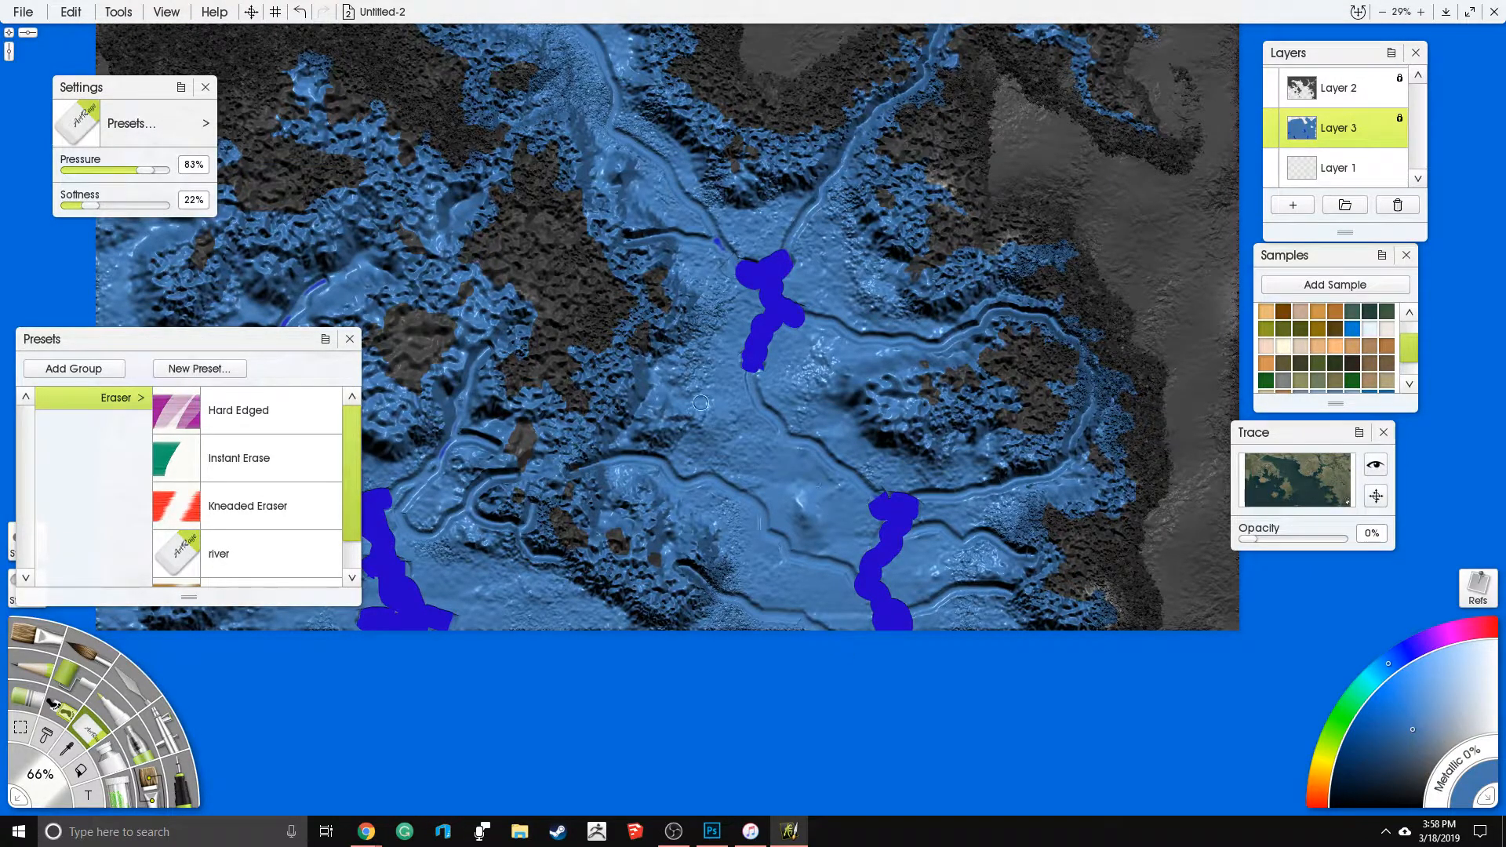
{"action": "mouse_move", "coordinate": [615, 379]}
{"action": "left_mouse_down"}
{"action": "mouse_move", "coordinate": [649, 398]}
{"action": "mouse_move", "coordinate": [723, 388]}
{"action": "left_mouse_up"}
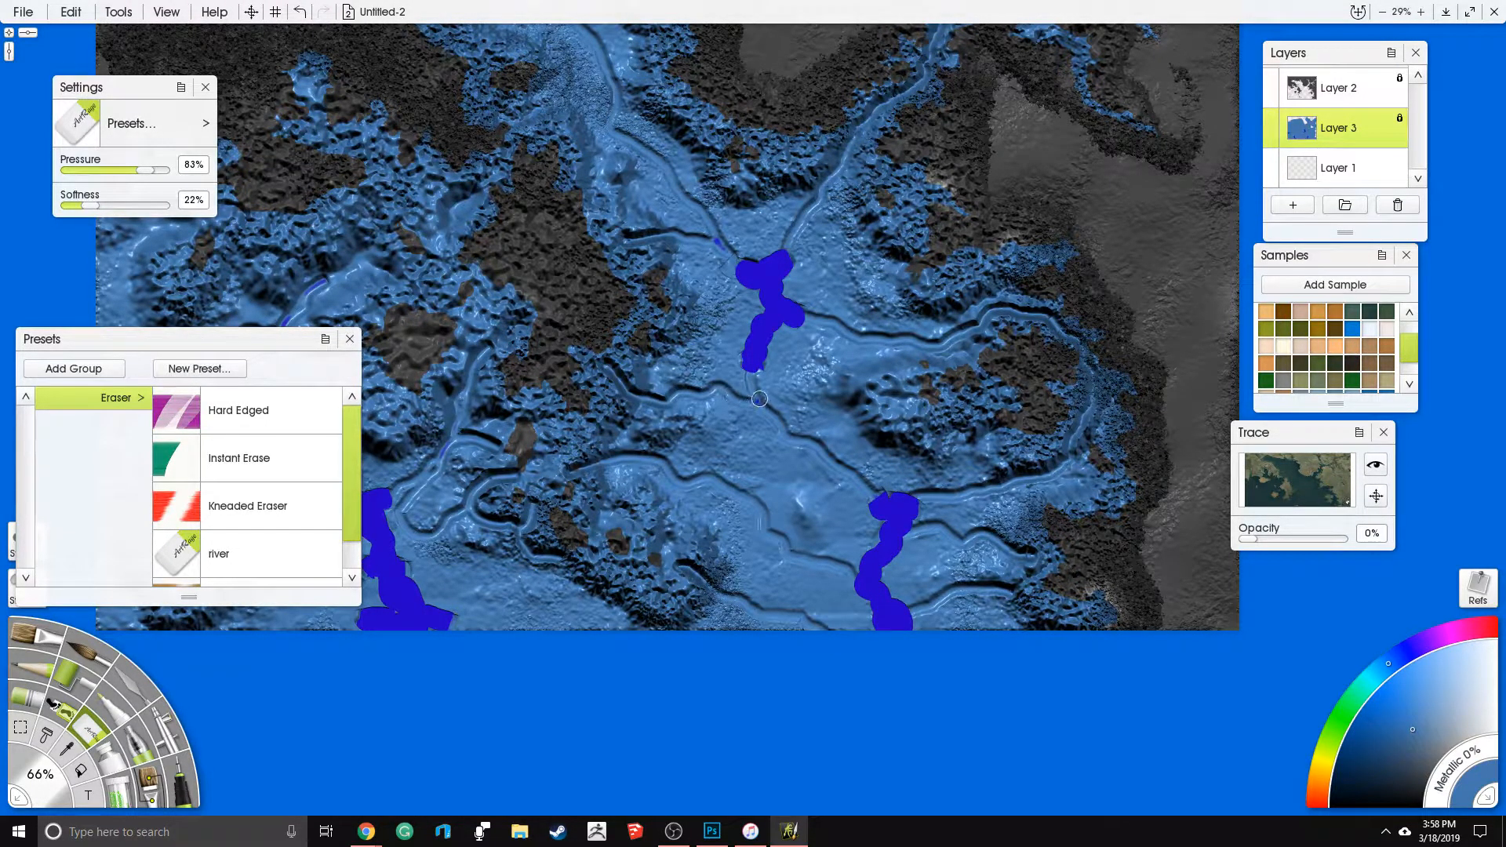
{"action": "left_click_drag", "start_coordinate": [691, 327], "coordinate": [673, 317]}
- Carve short tributaries off the main river in the northern inlet and a curved branch northeast of the central patch
{"action": "left_click_drag", "start_coordinate": [649, 230], "coordinate": [749, 473]}
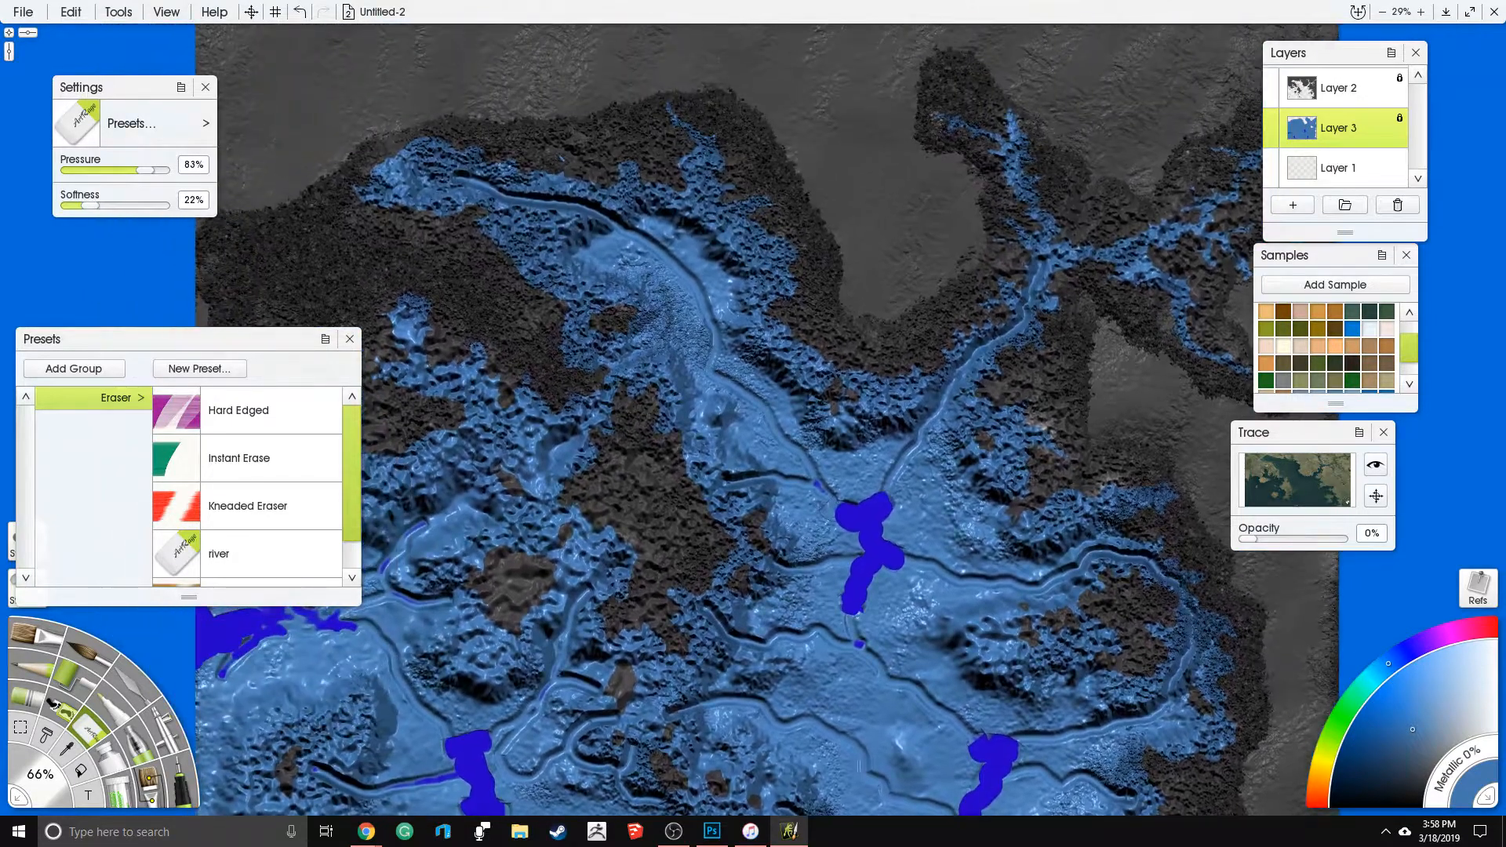
{"action": "left_click_drag", "start_coordinate": [668, 346], "coordinate": [711, 369]}
{"action": "left_click_drag", "start_coordinate": [696, 170], "coordinate": [695, 248]}
{"action": "mouse_move", "coordinate": [540, 255]}
{"action": "left_mouse_down"}
{"action": "mouse_move", "coordinate": [569, 266]}
{"action": "mouse_move", "coordinate": [631, 244]}
{"action": "left_mouse_up"}
{"action": "left_click_drag", "start_coordinate": [625, 184], "coordinate": [626, 229]}
{"action": "left_click_drag", "start_coordinate": [419, 182], "coordinate": [471, 187]}
{"action": "mouse_move", "coordinate": [942, 539]}
{"action": "left_mouse_down"}
{"action": "mouse_move", "coordinate": [921, 492]}
{"action": "mouse_move", "coordinate": [861, 459]}
{"action": "left_mouse_up"}
{"action": "left_click_drag", "start_coordinate": [921, 392], "coordinate": [863, 427]}
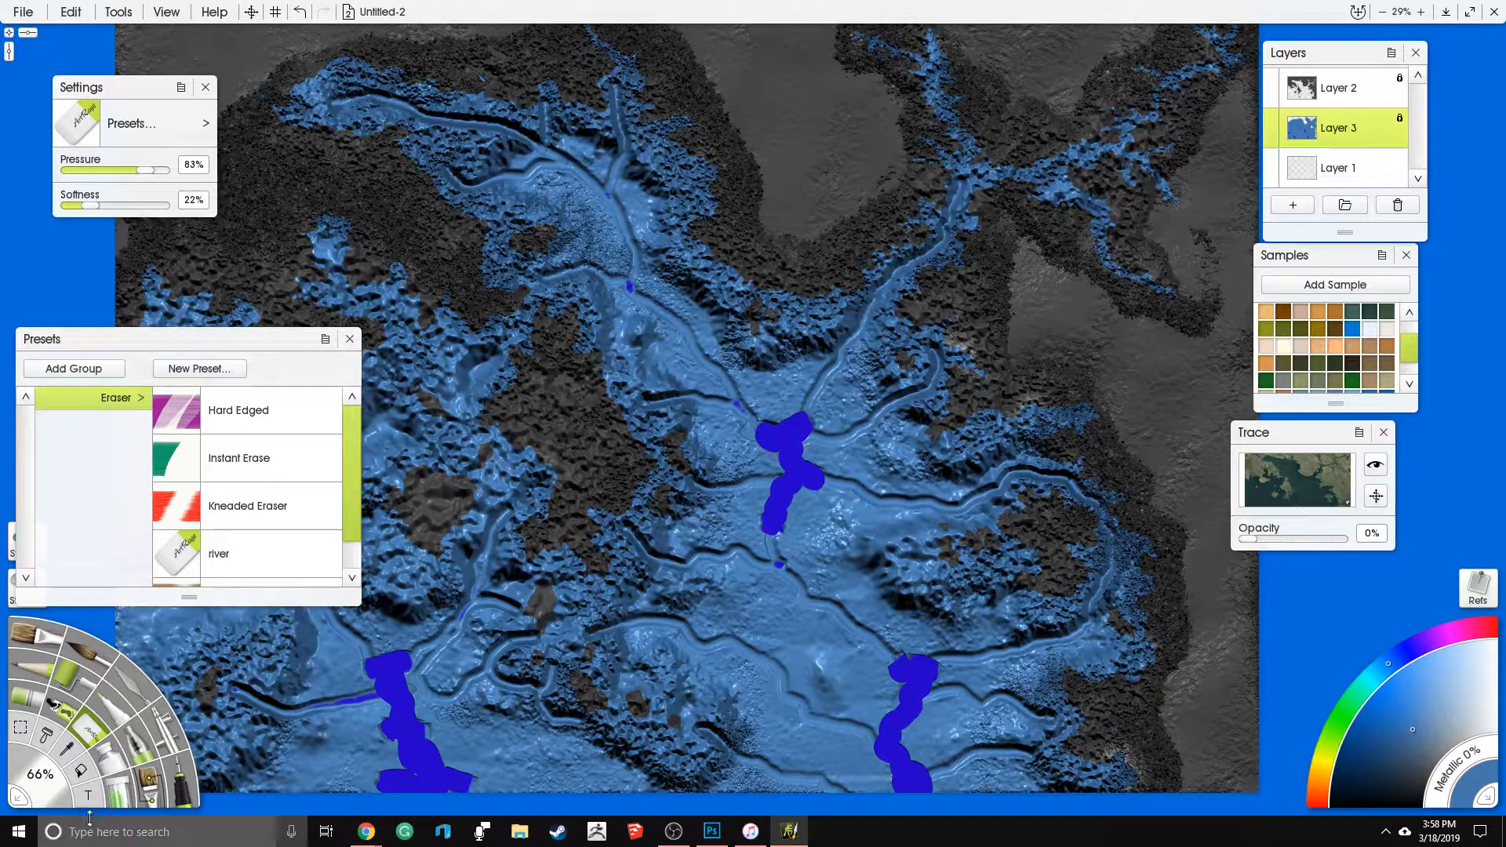
- Try an eraser size of 250% over the northern water
{"action": "left_click_drag", "start_coordinate": [47, 785], "coordinate": [33, 777]}
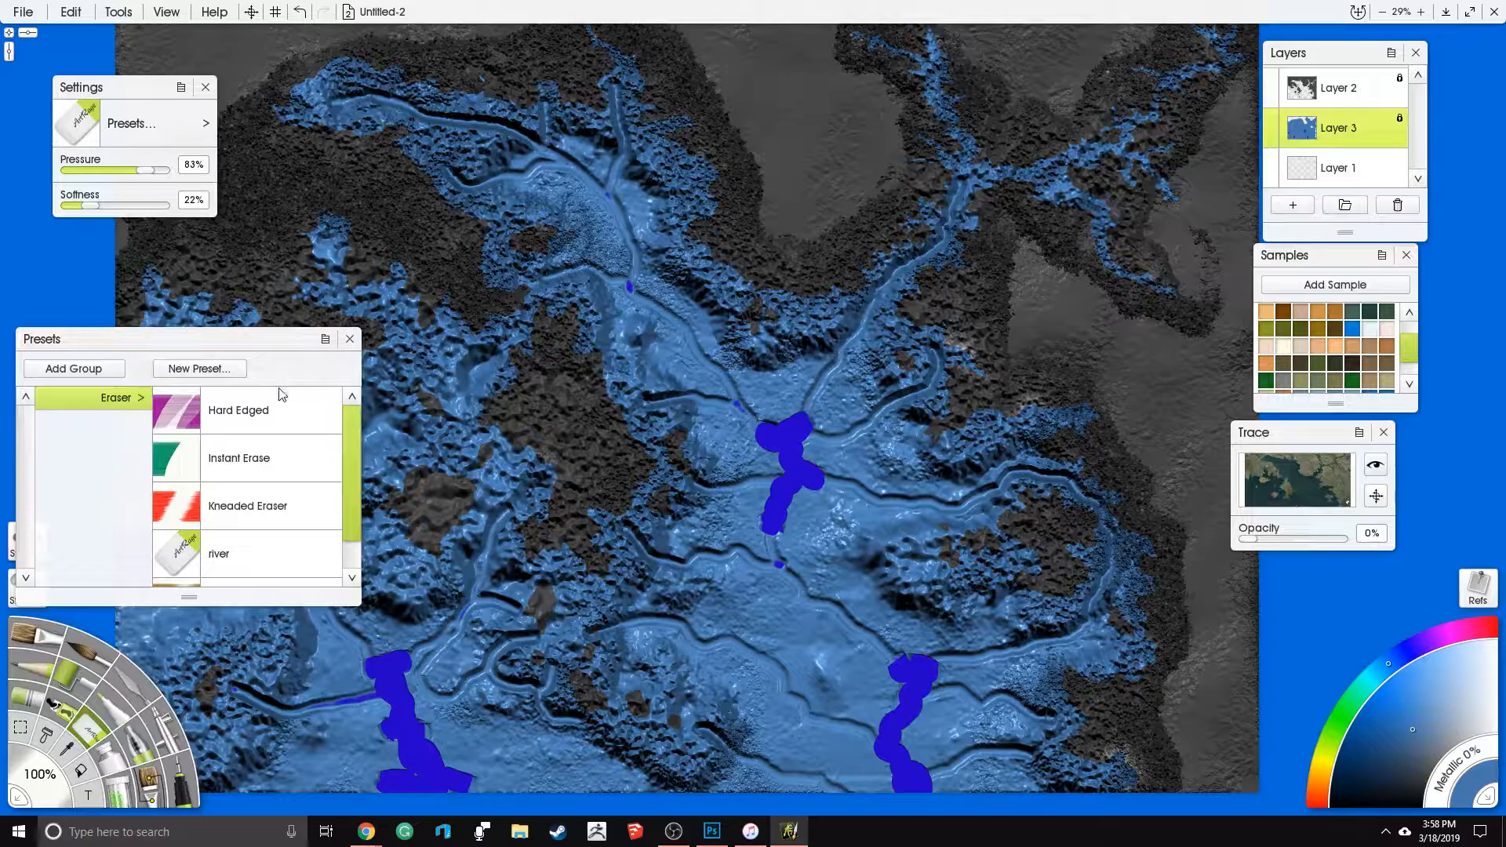
{"action": "left_click", "coordinate": [45, 771]}
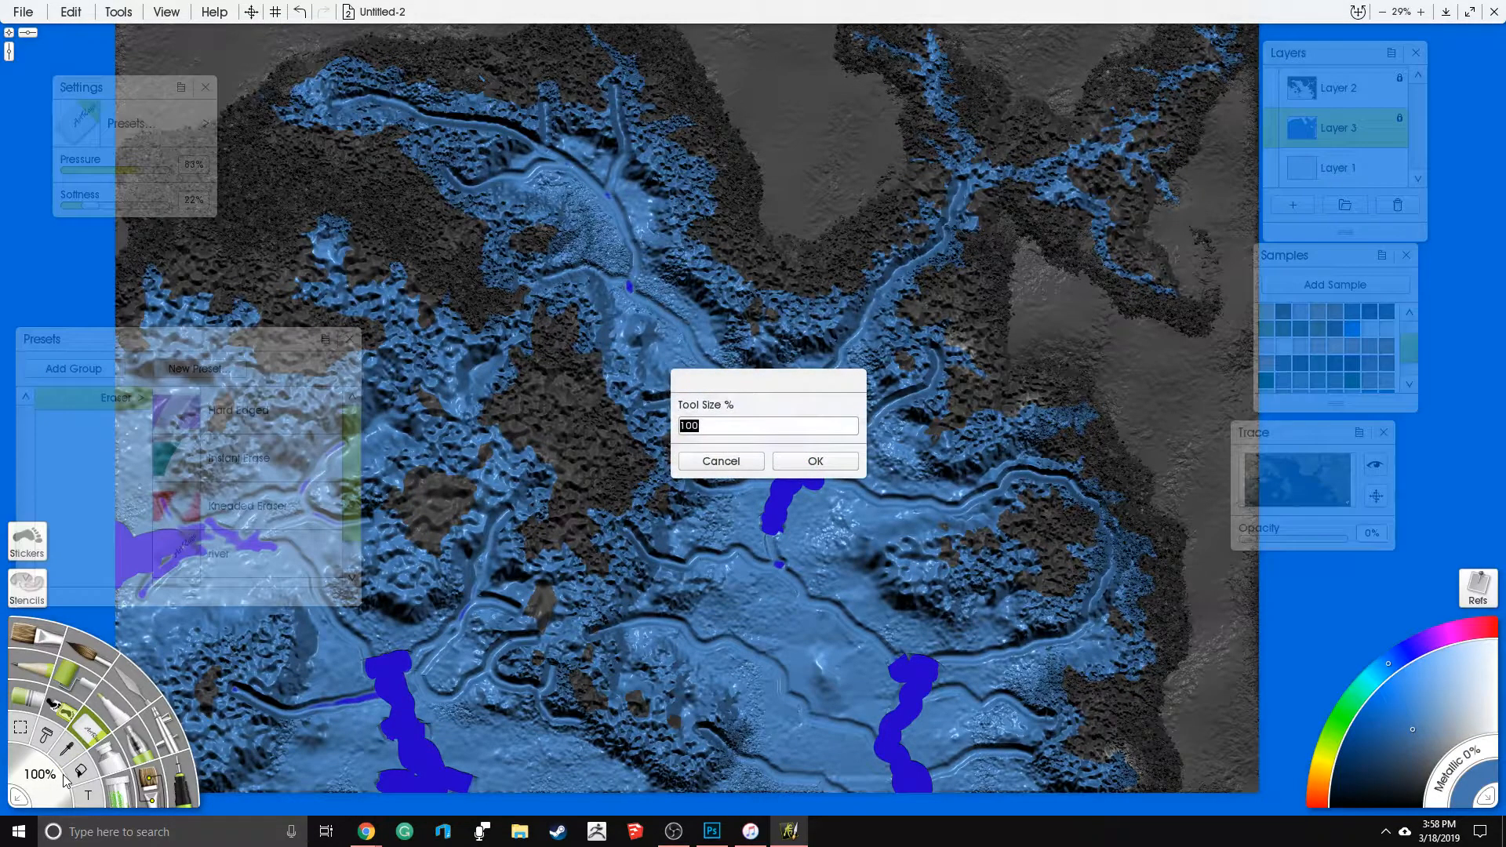
{"action": "key", "text": "Return"}
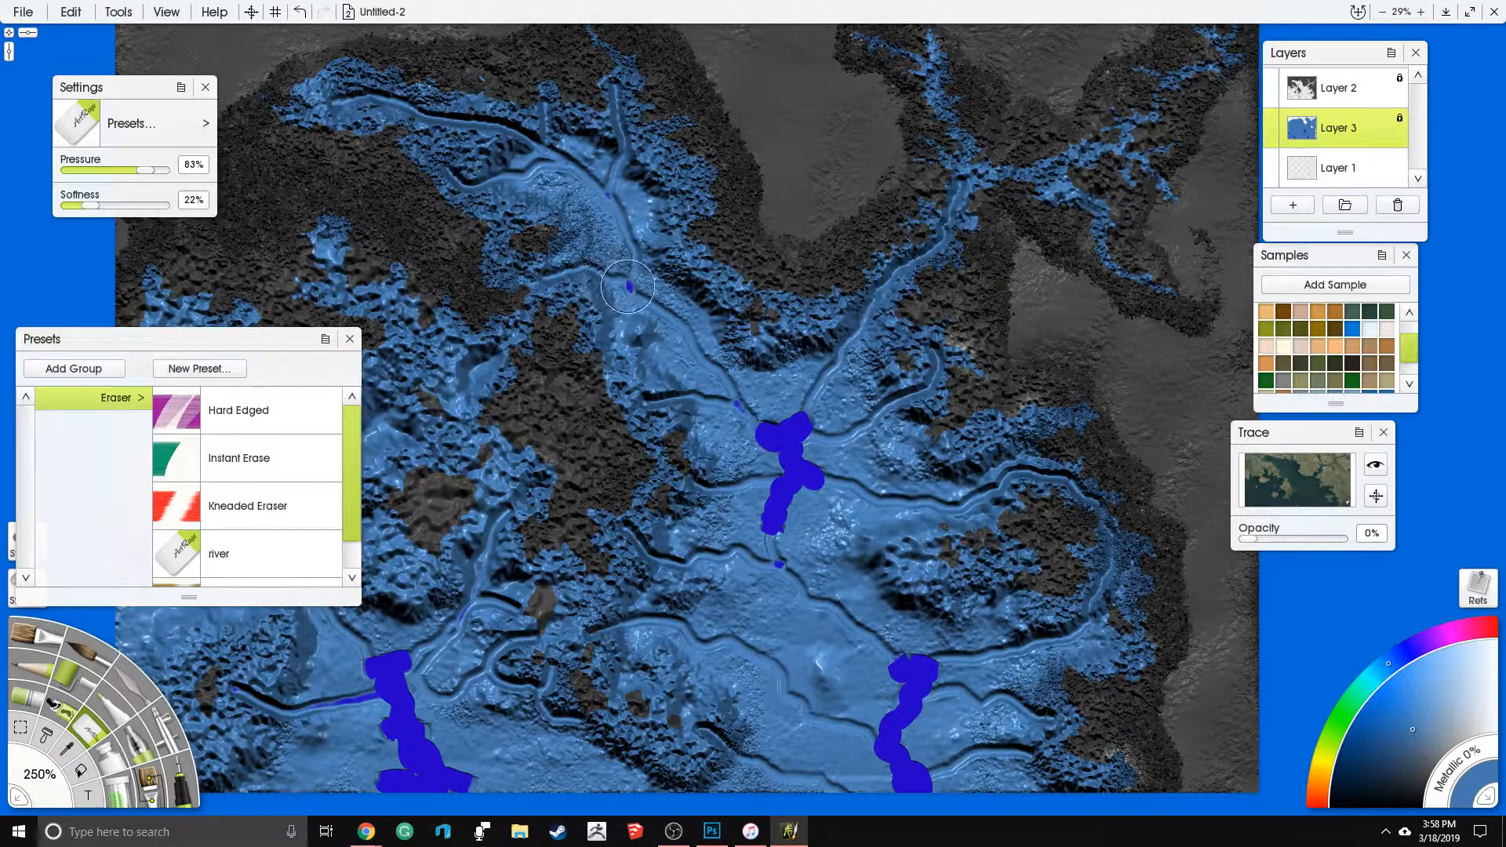
{"action": "left_click_drag", "start_coordinate": [726, 493], "coordinate": [1002, 406]}
{"action": "left_click_drag", "start_coordinate": [904, 265], "coordinate": [838, 370]}
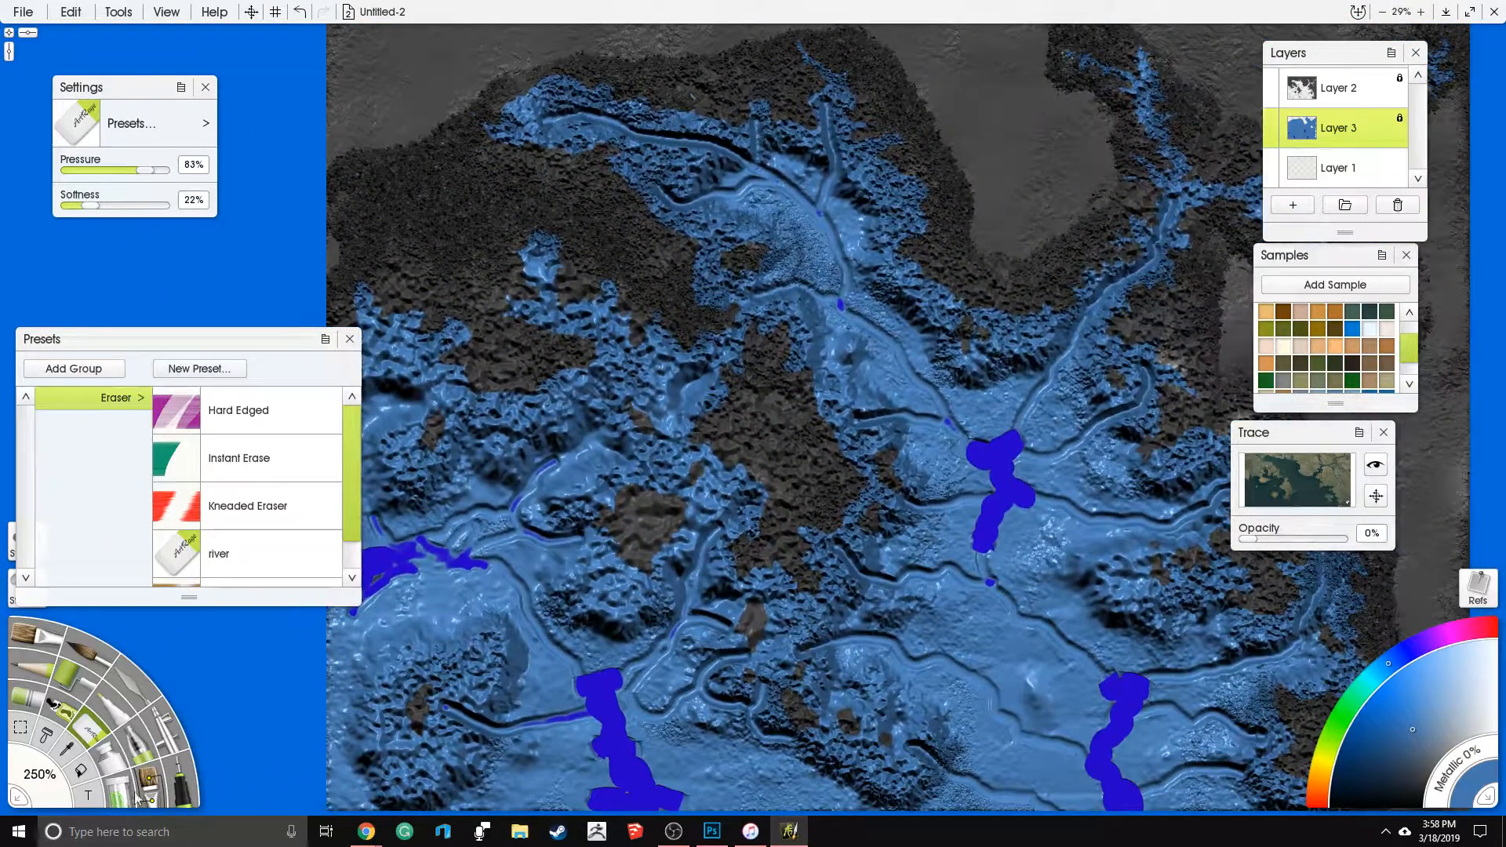
- Set the eraser size to 62% and carve branching channels through the northwestern bays and along the western coast
{"action": "left_click_drag", "start_coordinate": [52, 804], "coordinate": [44, 788]}
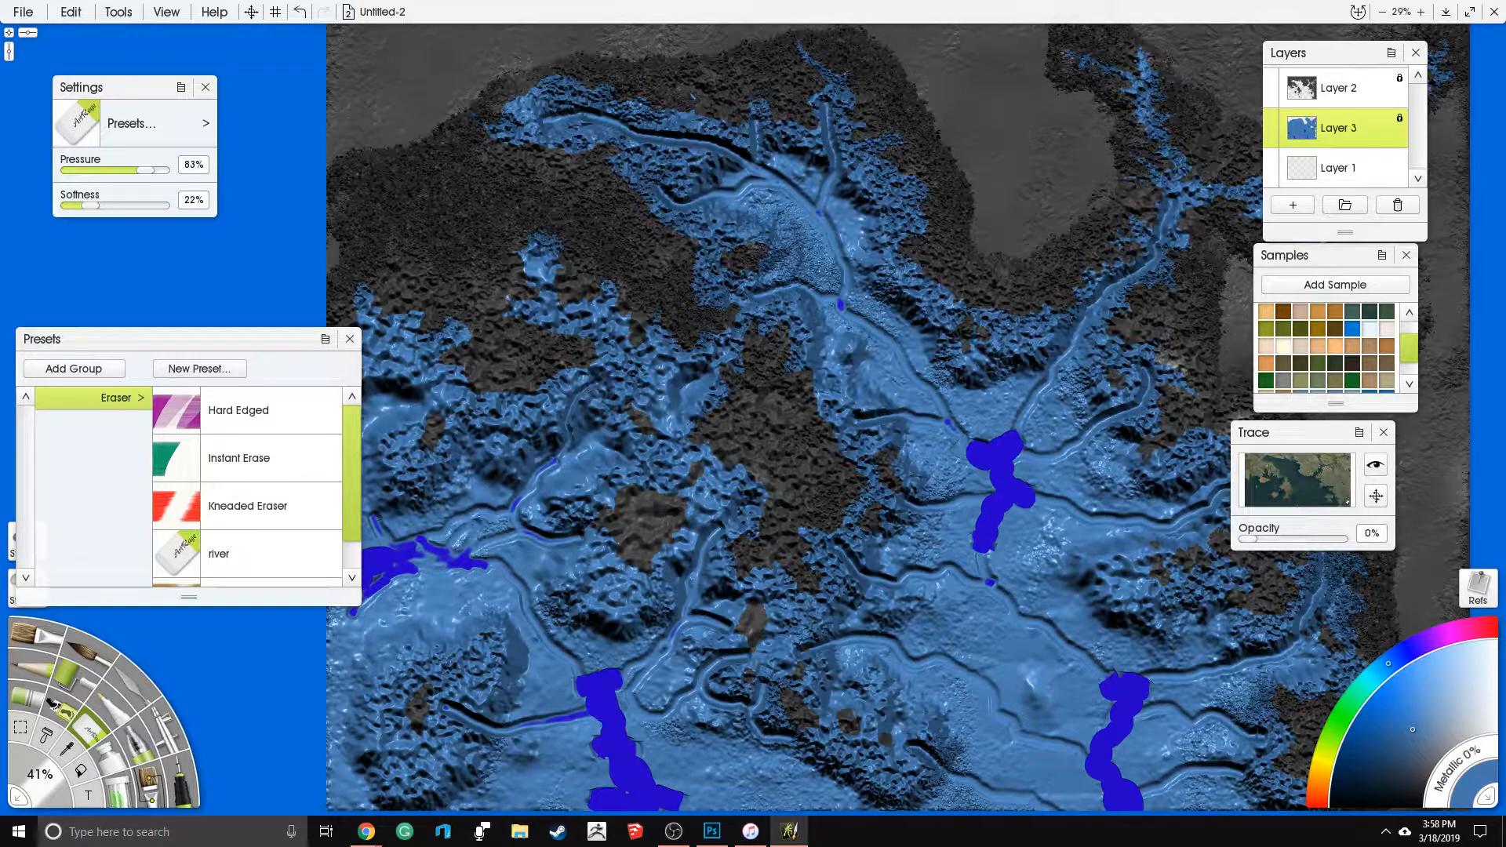
{"action": "left_click_drag", "start_coordinate": [58, 779], "coordinate": [63, 799]}
{"action": "mouse_move", "coordinate": [539, 473]}
{"action": "left_mouse_down"}
{"action": "mouse_move", "coordinate": [594, 383]}
{"action": "mouse_move", "coordinate": [652, 387]}
{"action": "left_mouse_up"}
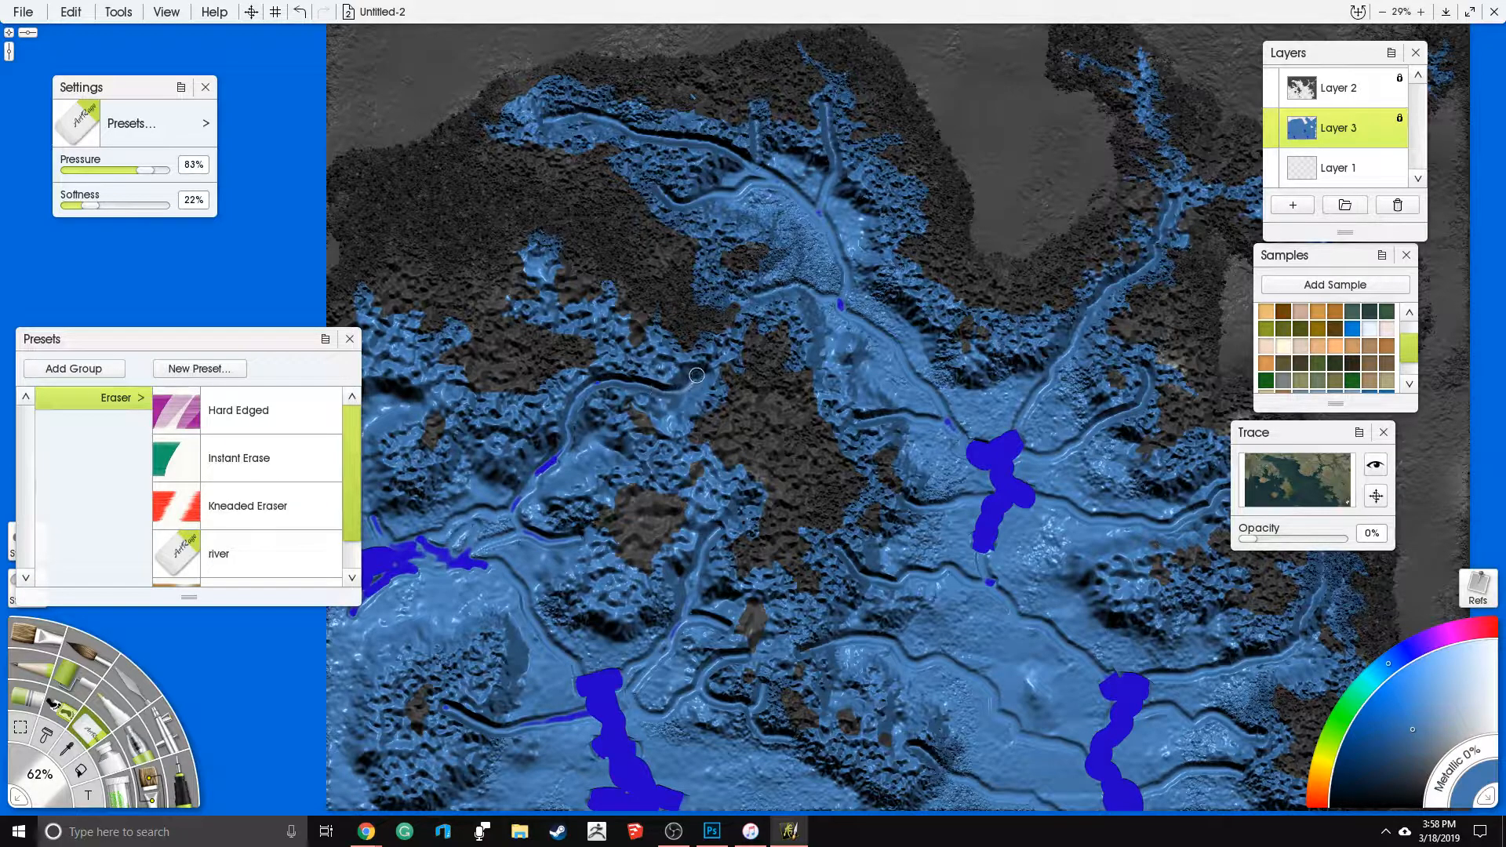
{"action": "mouse_move", "coordinate": [540, 284]}
{"action": "left_mouse_down"}
{"action": "mouse_move", "coordinate": [554, 315]}
{"action": "mouse_move", "coordinate": [617, 357]}
{"action": "left_mouse_up"}
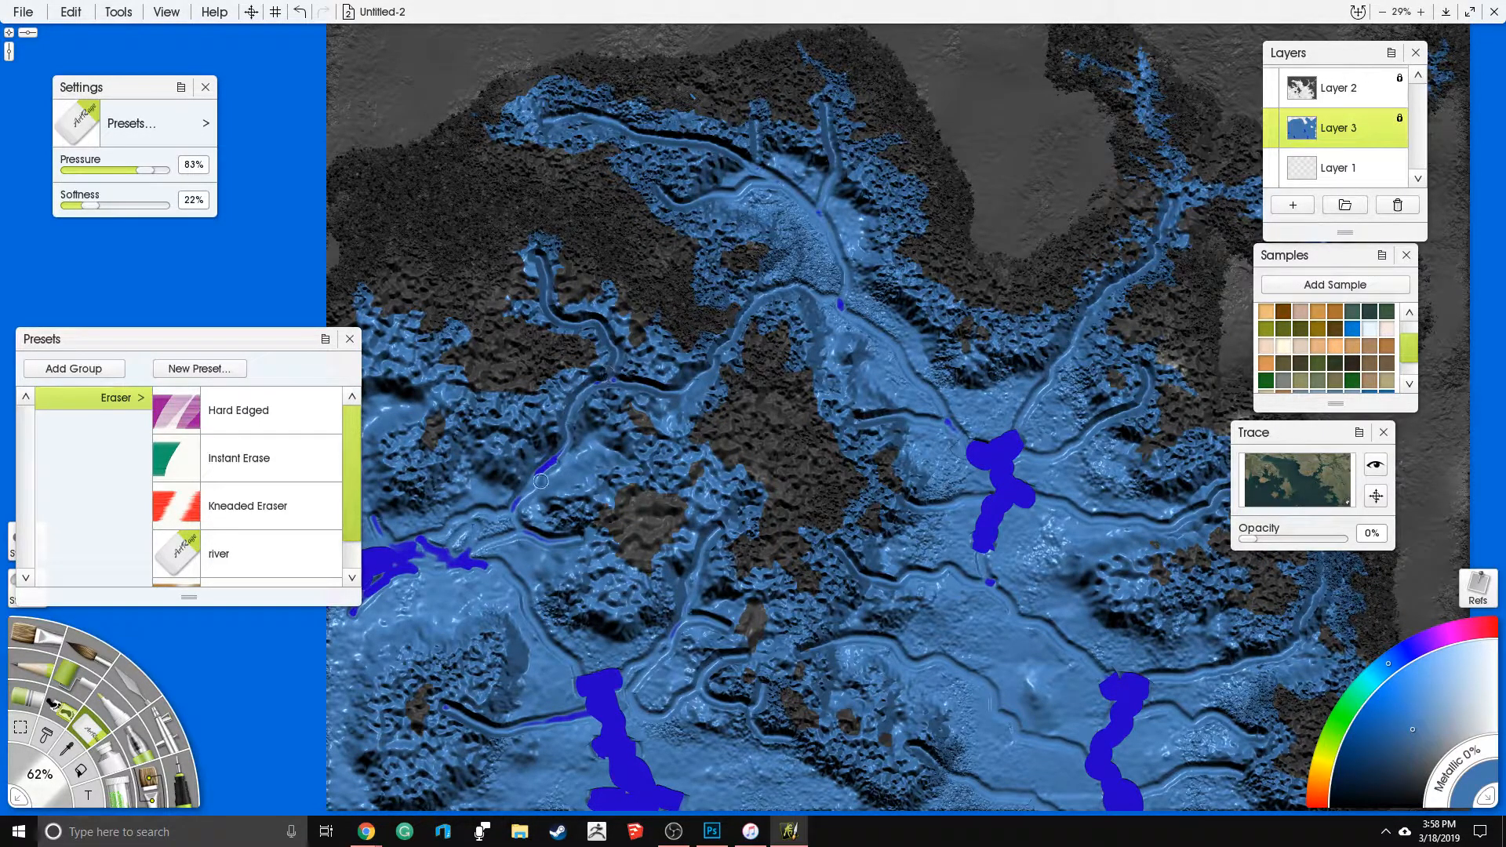
{"action": "left_click_drag", "start_coordinate": [541, 481], "coordinate": [637, 382]}
{"action": "left_click_drag", "start_coordinate": [542, 235], "coordinate": [480, 310]}
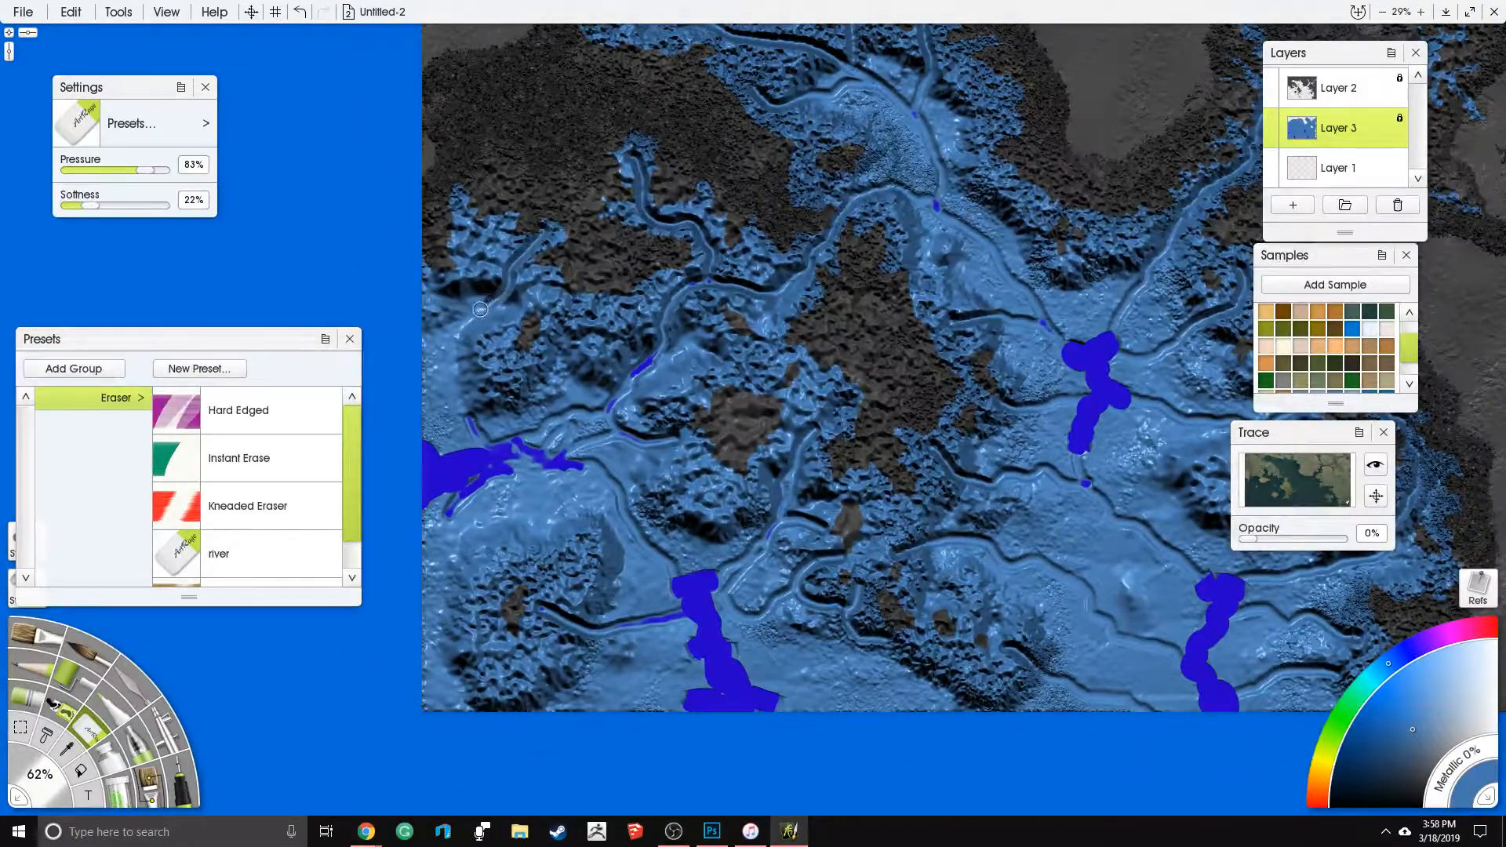
{"action": "left_click_drag", "start_coordinate": [455, 369], "coordinate": [466, 419]}
{"action": "left_click_drag", "start_coordinate": [469, 226], "coordinate": [487, 294]}
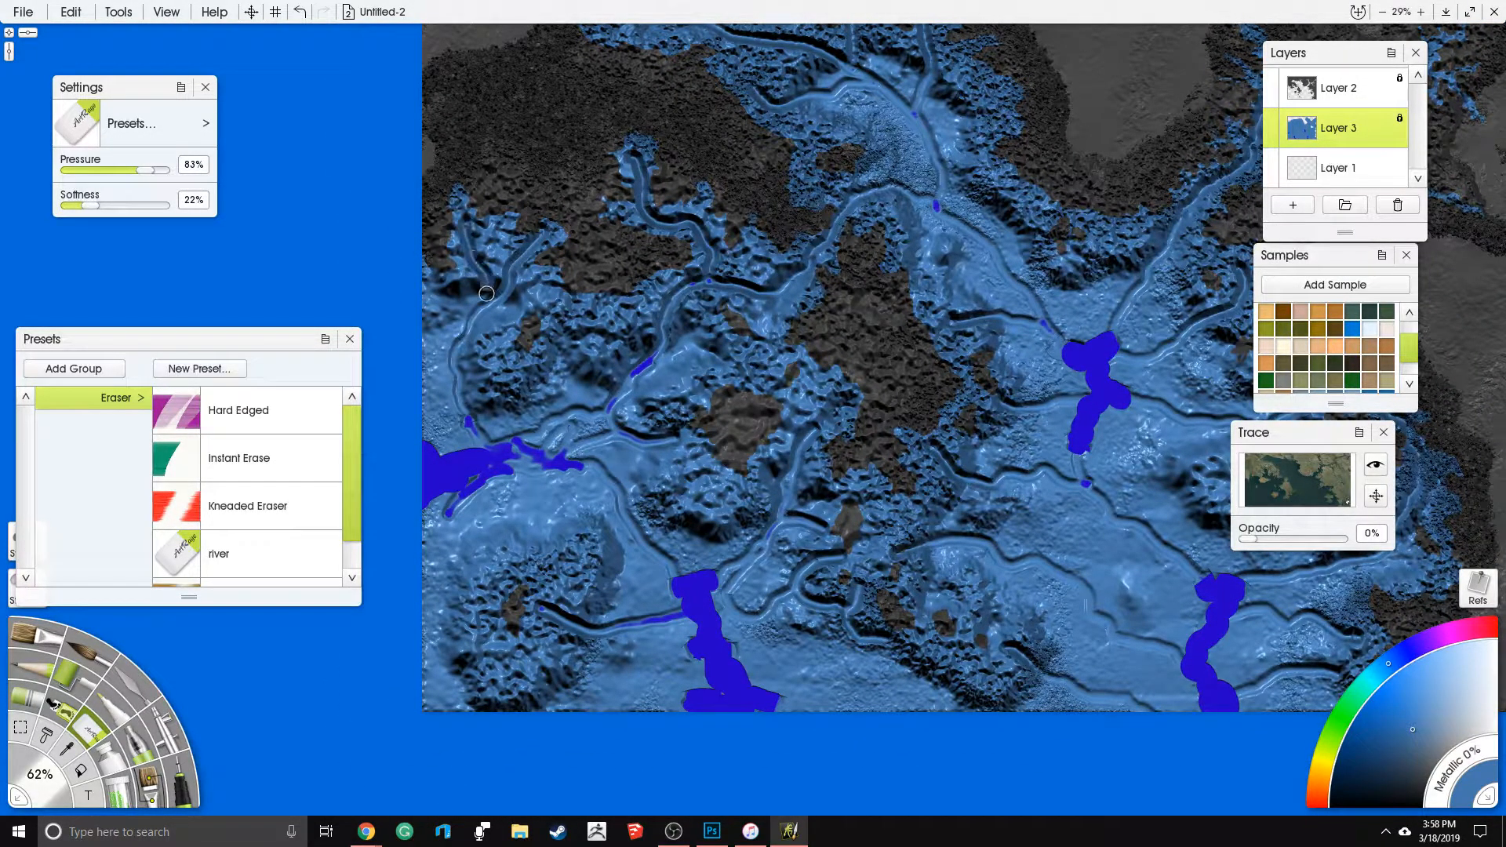
- Carve extra tributaries into the main northern river and the lower end of the northeastern river
{"action": "left_click_drag", "start_coordinate": [822, 339], "coordinate": [606, 378]}
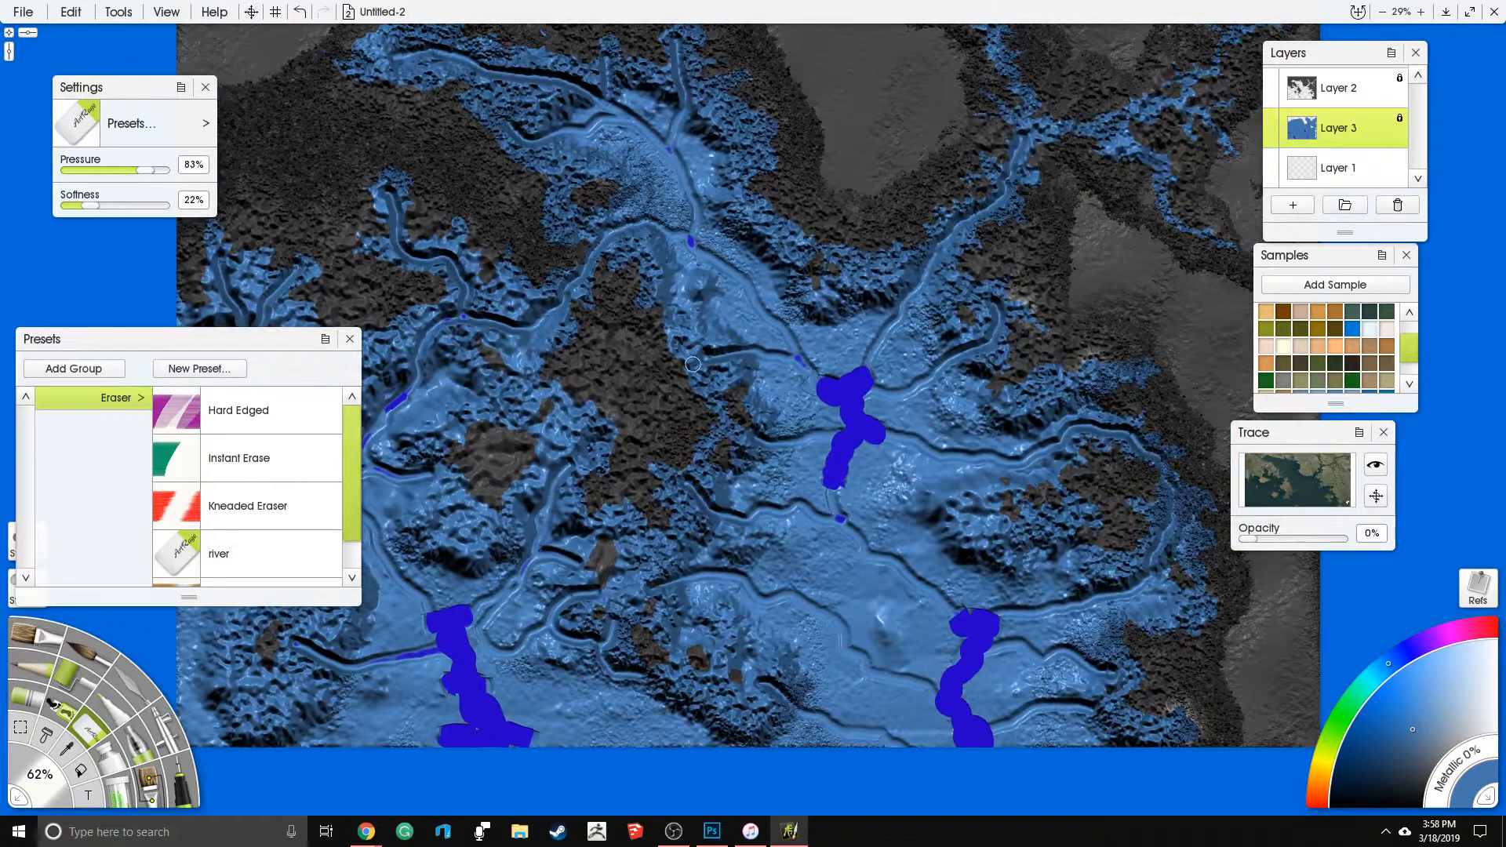
{"action": "left_click_drag", "start_coordinate": [713, 362], "coordinate": [816, 394]}
{"action": "left_click_drag", "start_coordinate": [693, 388], "coordinate": [643, 417]}
{"action": "left_click_drag", "start_coordinate": [910, 328], "coordinate": [936, 362]}
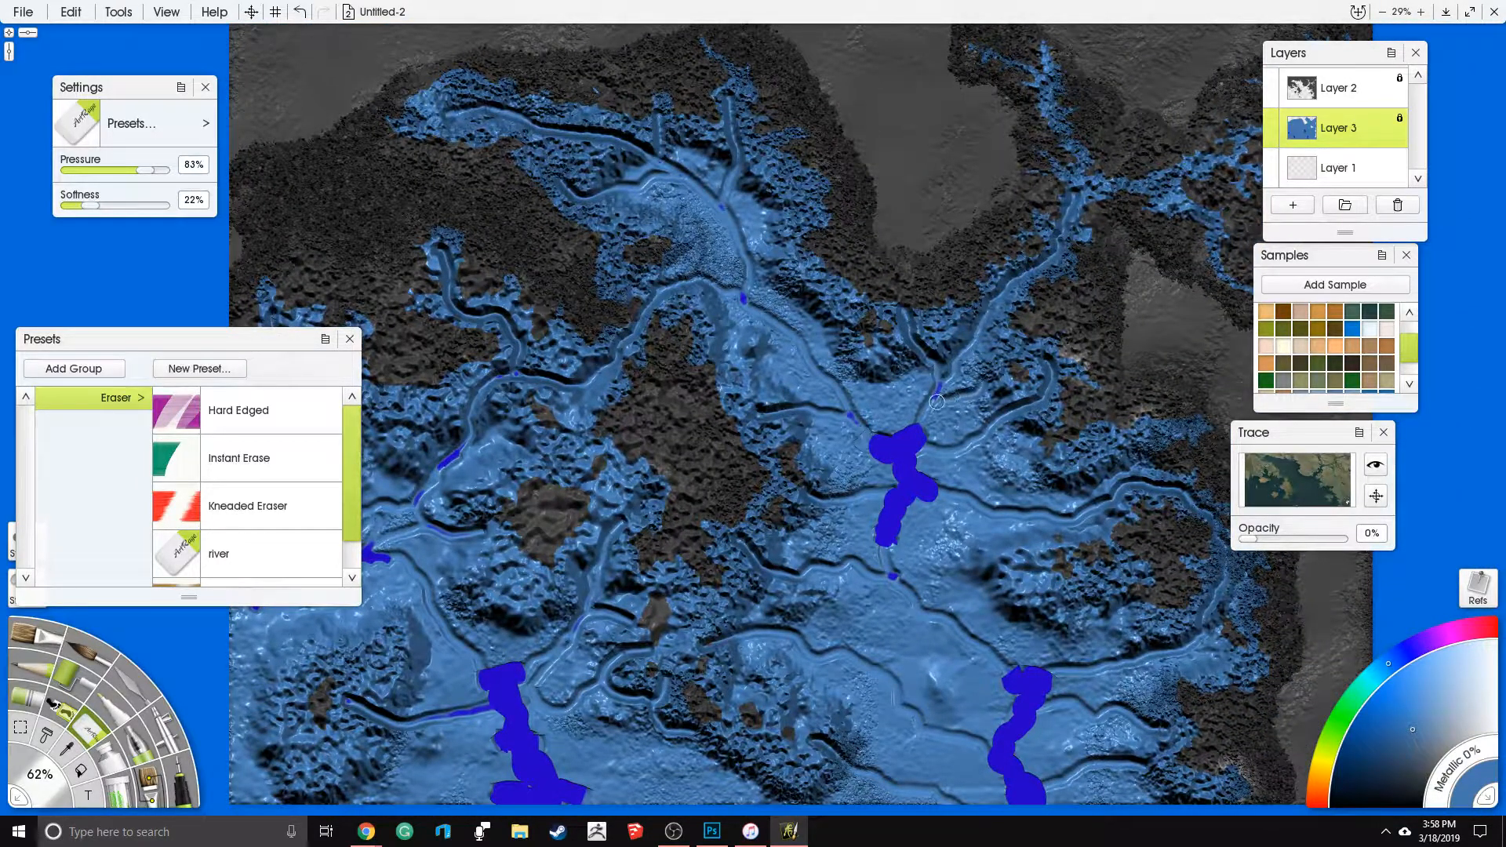
{"action": "mouse_move", "coordinate": [786, 348]}
{"action": "left_mouse_down"}
{"action": "mouse_move", "coordinate": [776, 319]}
{"action": "mouse_move", "coordinate": [703, 317]}
{"action": "left_mouse_up"}
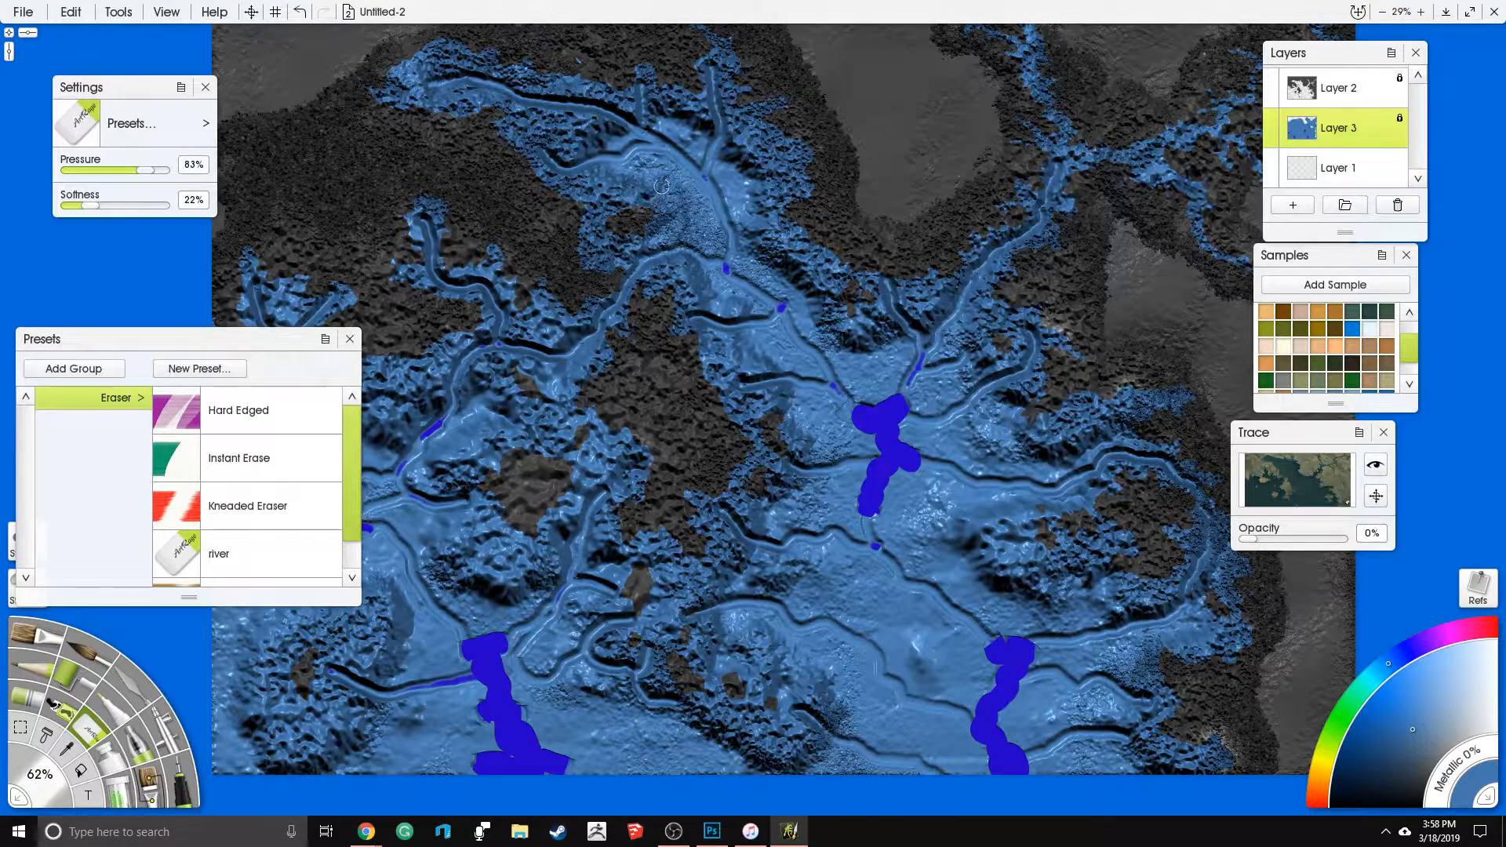
{"action": "left_click_drag", "start_coordinate": [781, 142], "coordinate": [748, 183]}
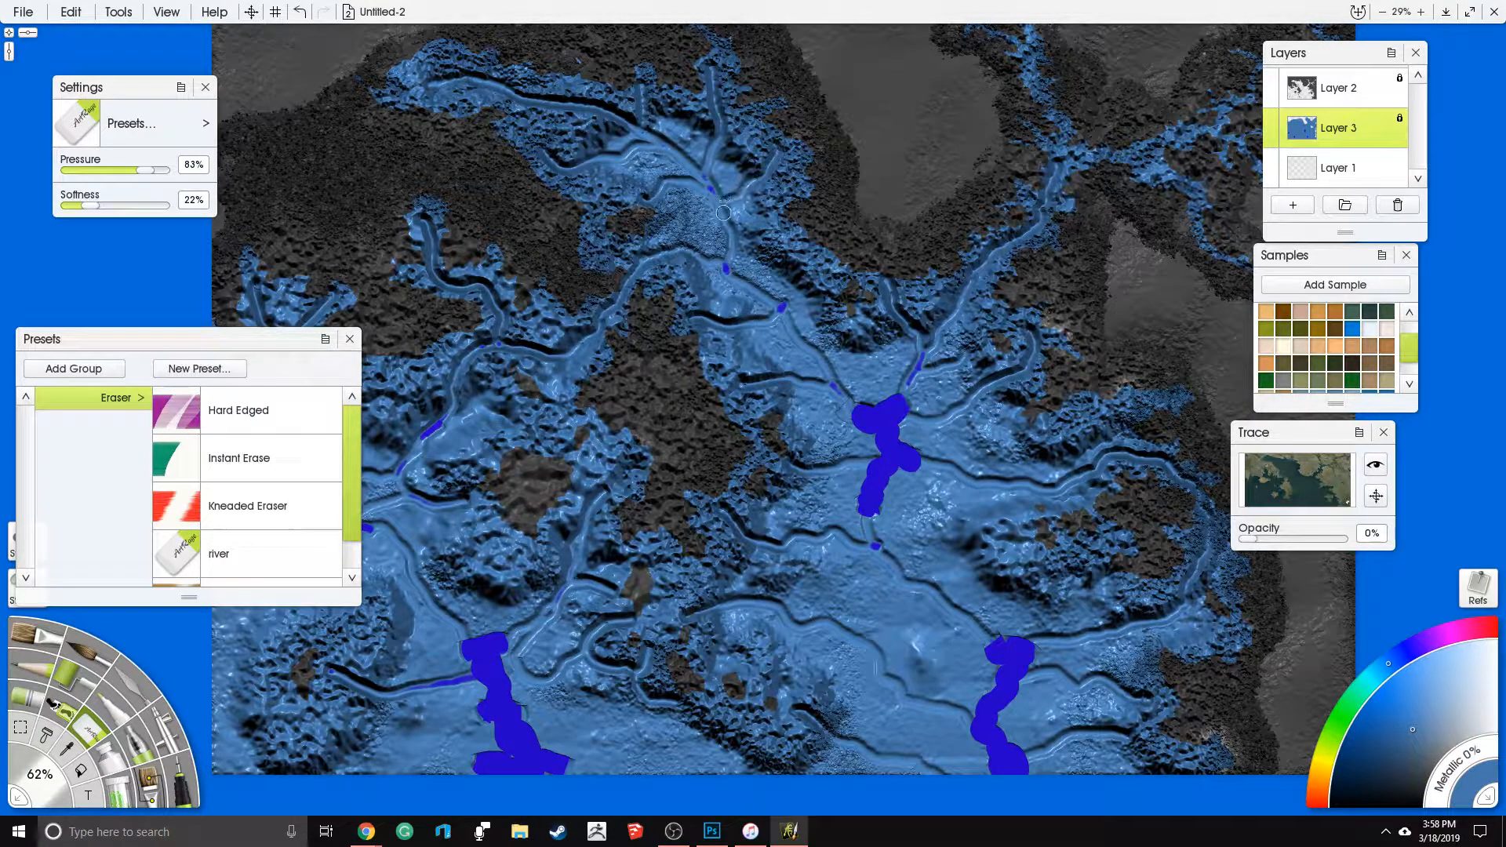
- Carve more small side channels along the central island's eastern coast and in the water east of the central patch
{"action": "mouse_move", "coordinate": [884, 565]}
{"action": "left_mouse_down"}
{"action": "mouse_move", "coordinate": [818, 423]}
{"action": "mouse_move", "coordinate": [692, 432]}
{"action": "left_mouse_up"}
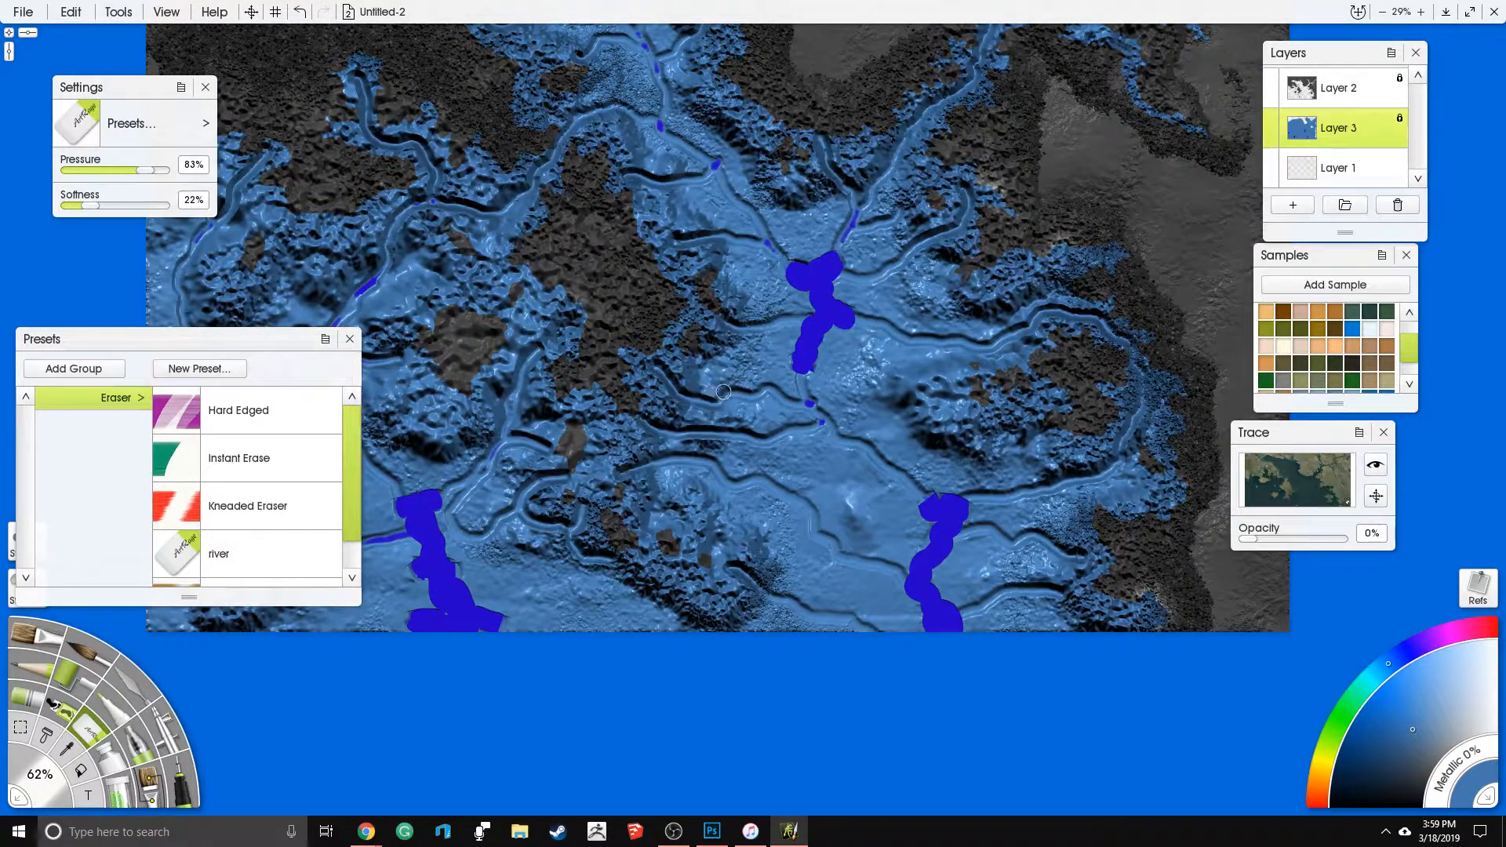
{"action": "mouse_move", "coordinate": [745, 291]}
{"action": "left_mouse_down"}
{"action": "mouse_move", "coordinate": [801, 287]}
{"action": "mouse_move", "coordinate": [818, 298]}
{"action": "mouse_move", "coordinate": [807, 303]}
{"action": "mouse_move", "coordinate": [755, 292]}
{"action": "mouse_move", "coordinate": [855, 298]}
{"action": "mouse_move", "coordinate": [952, 272]}
{"action": "mouse_move", "coordinate": [890, 245]}
{"action": "mouse_move", "coordinate": [957, 287]}
{"action": "mouse_move", "coordinate": [1019, 259]}
{"action": "mouse_move", "coordinate": [982, 341]}
{"action": "left_mouse_up"}
{"action": "left_click_drag", "start_coordinate": [973, 396], "coordinate": [920, 449]}
{"action": "left_click_drag", "start_coordinate": [620, 612], "coordinate": [736, 720]}
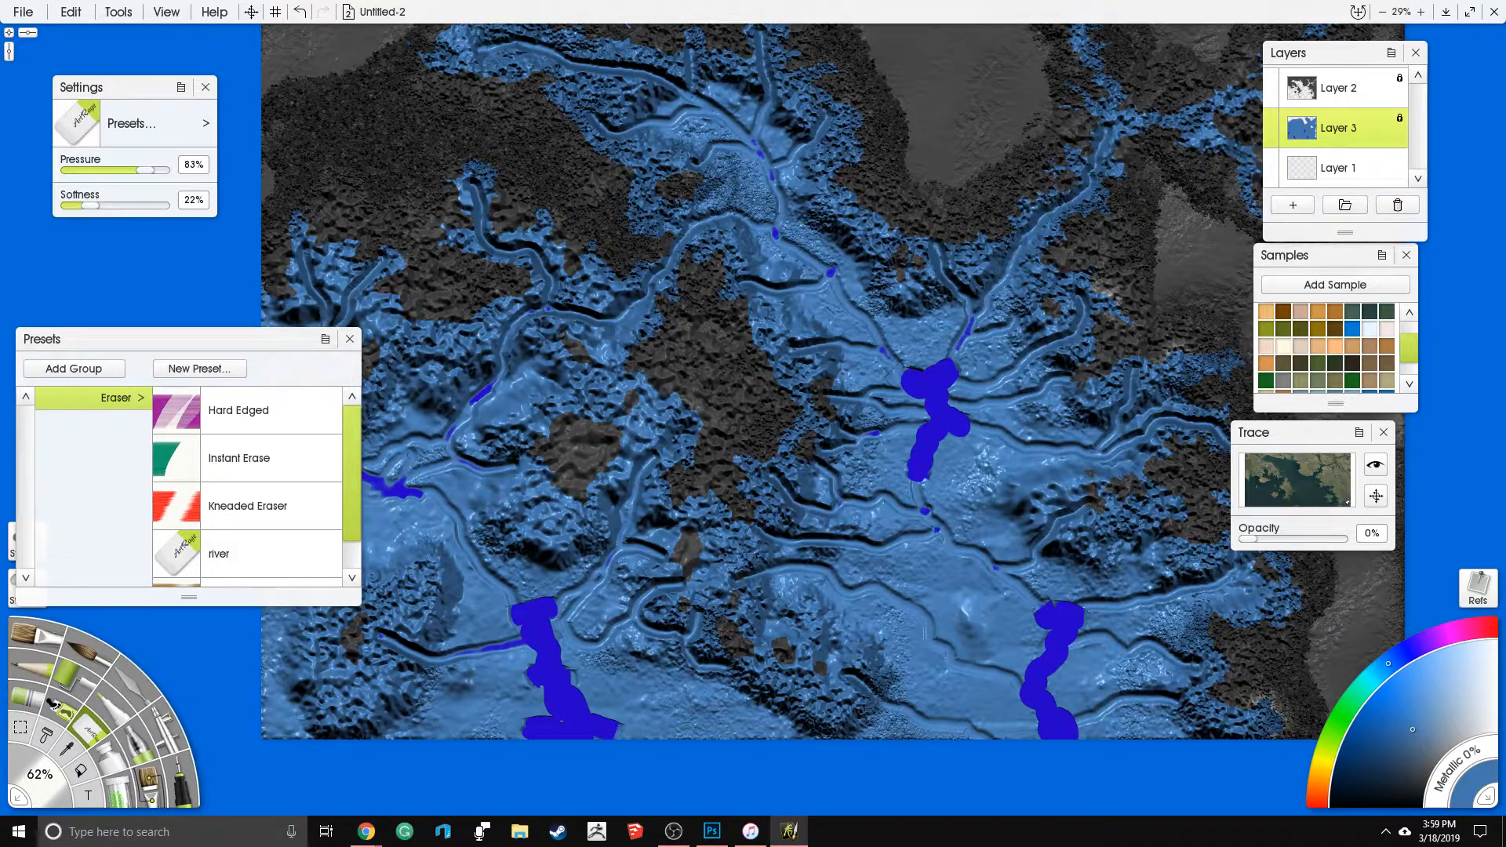
- Set the eraser to size 200%, pressure 73% and softness 65%
{"action": "left_click", "coordinate": [48, 774]}
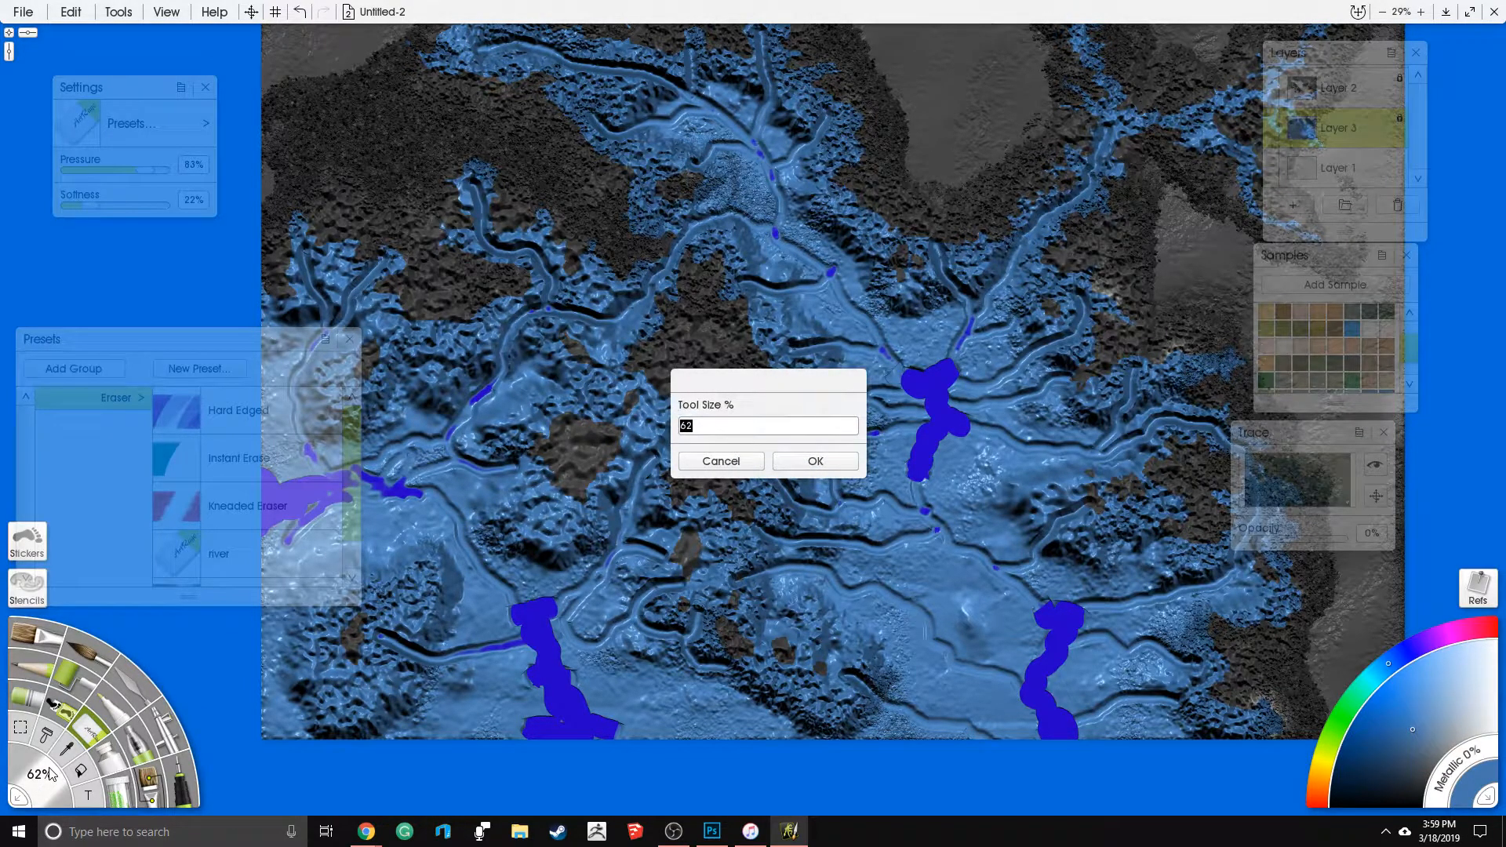
{"action": "key", "text": "Return"}
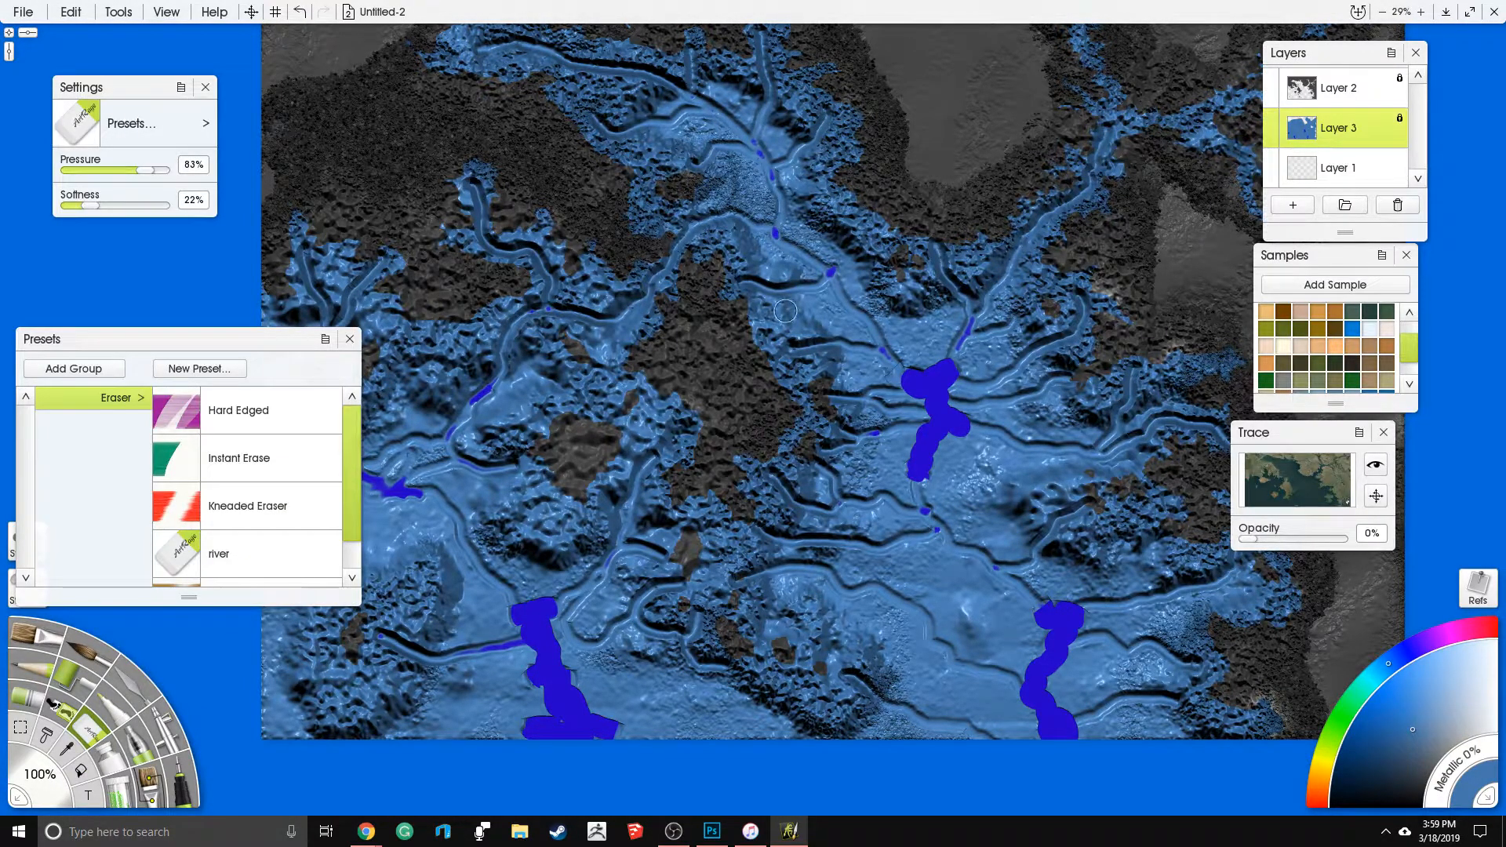
{"action": "left_click", "coordinate": [40, 772]}
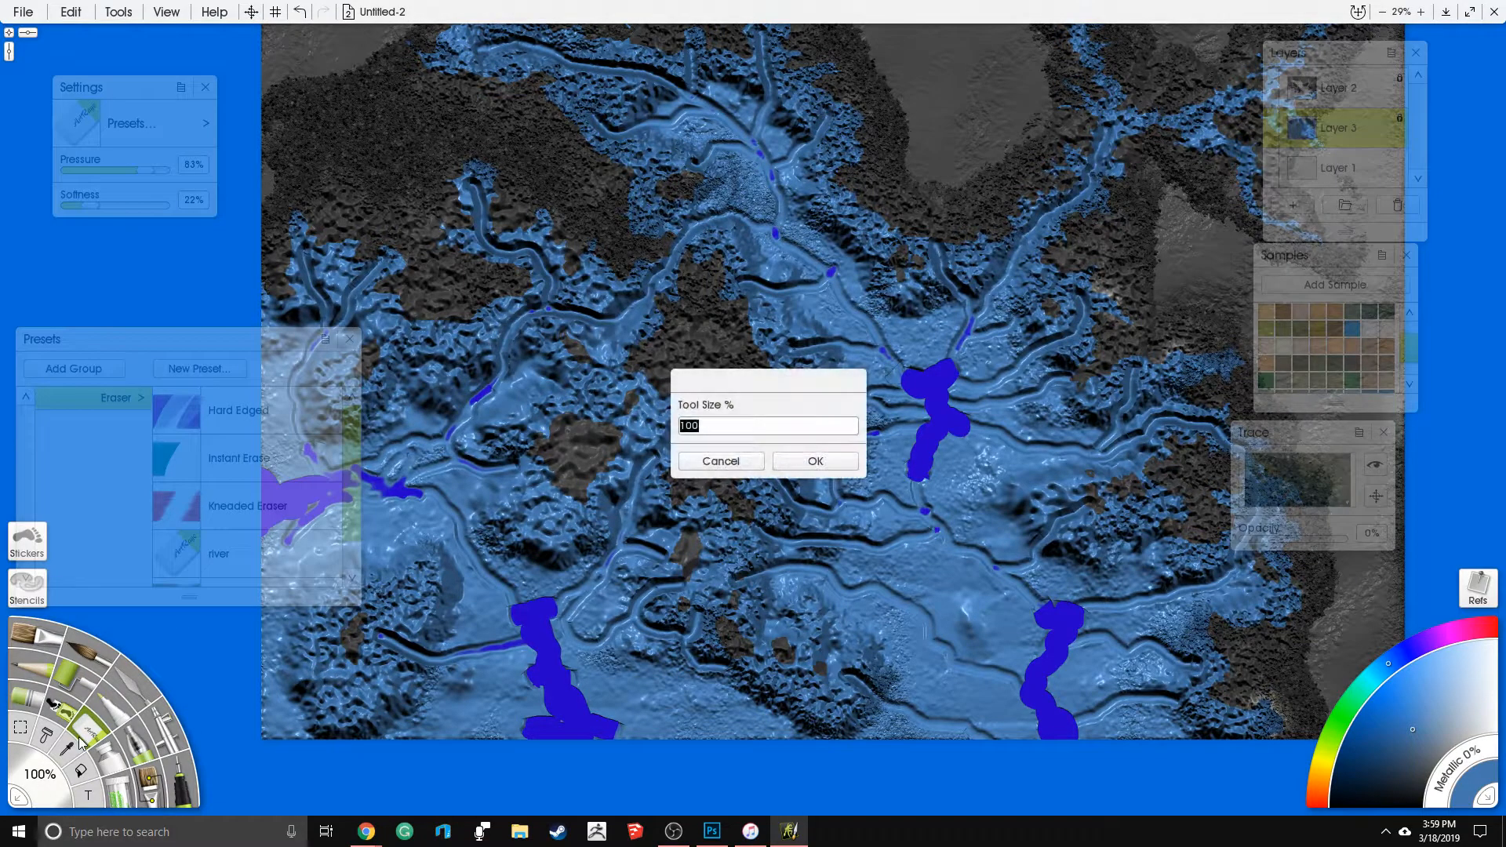
{"action": "type", "text": "200"}
{"action": "key", "text": "Return"}
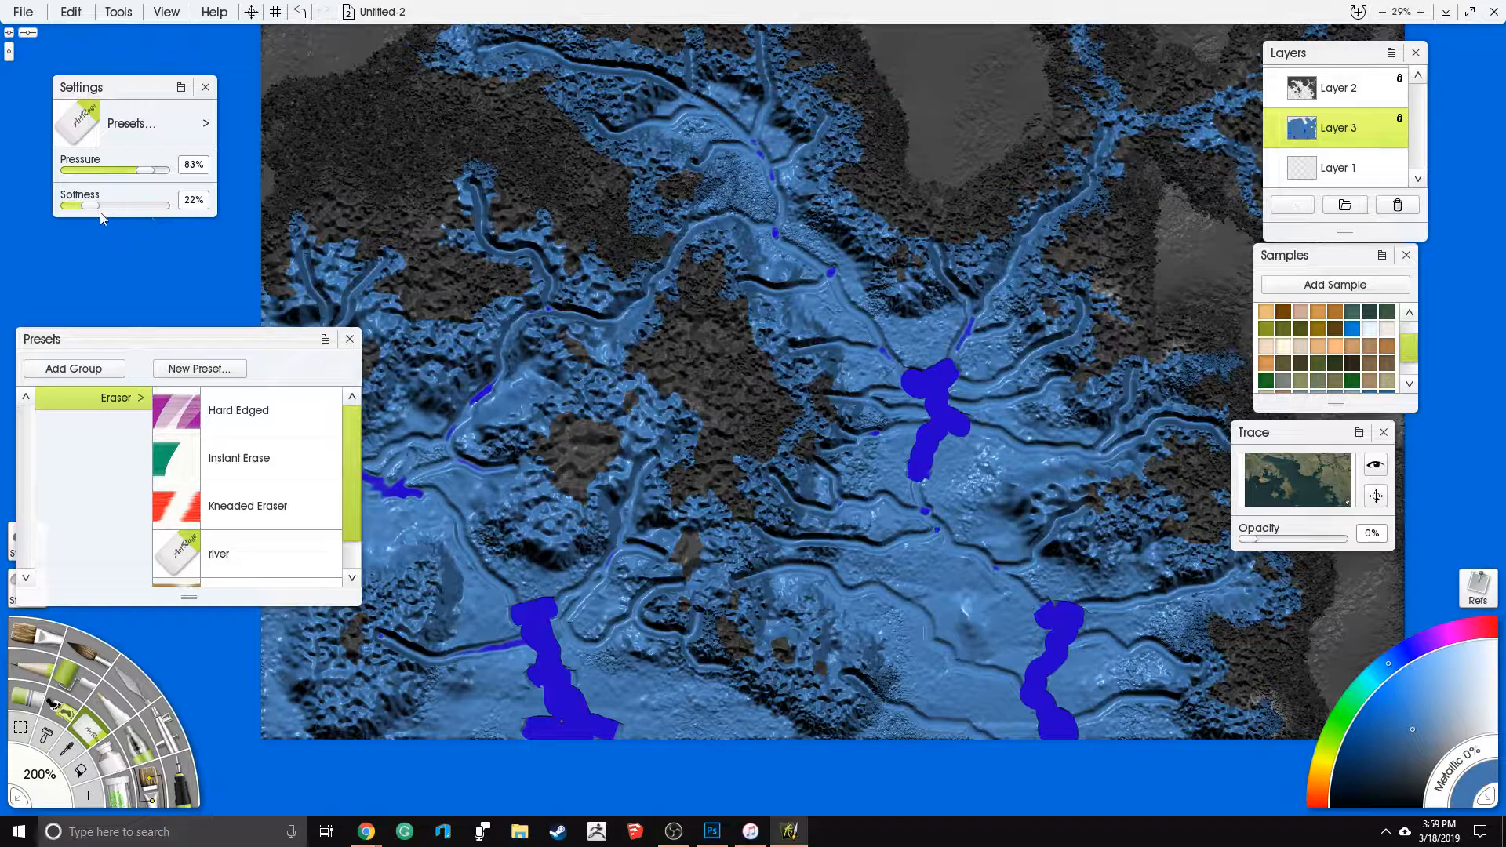
{"action": "left_click_drag", "start_coordinate": [143, 174], "coordinate": [139, 173]}
- Widen and soften the northeastern river and the river channels along the eastern and southeastern coast with broad eraser strokes
{"action": "mouse_move", "coordinate": [1009, 276]}
{"action": "left_mouse_down"}
{"action": "mouse_move", "coordinate": [1126, 122]}
{"action": "mouse_move", "coordinate": [1212, 139]}
{"action": "left_mouse_up"}
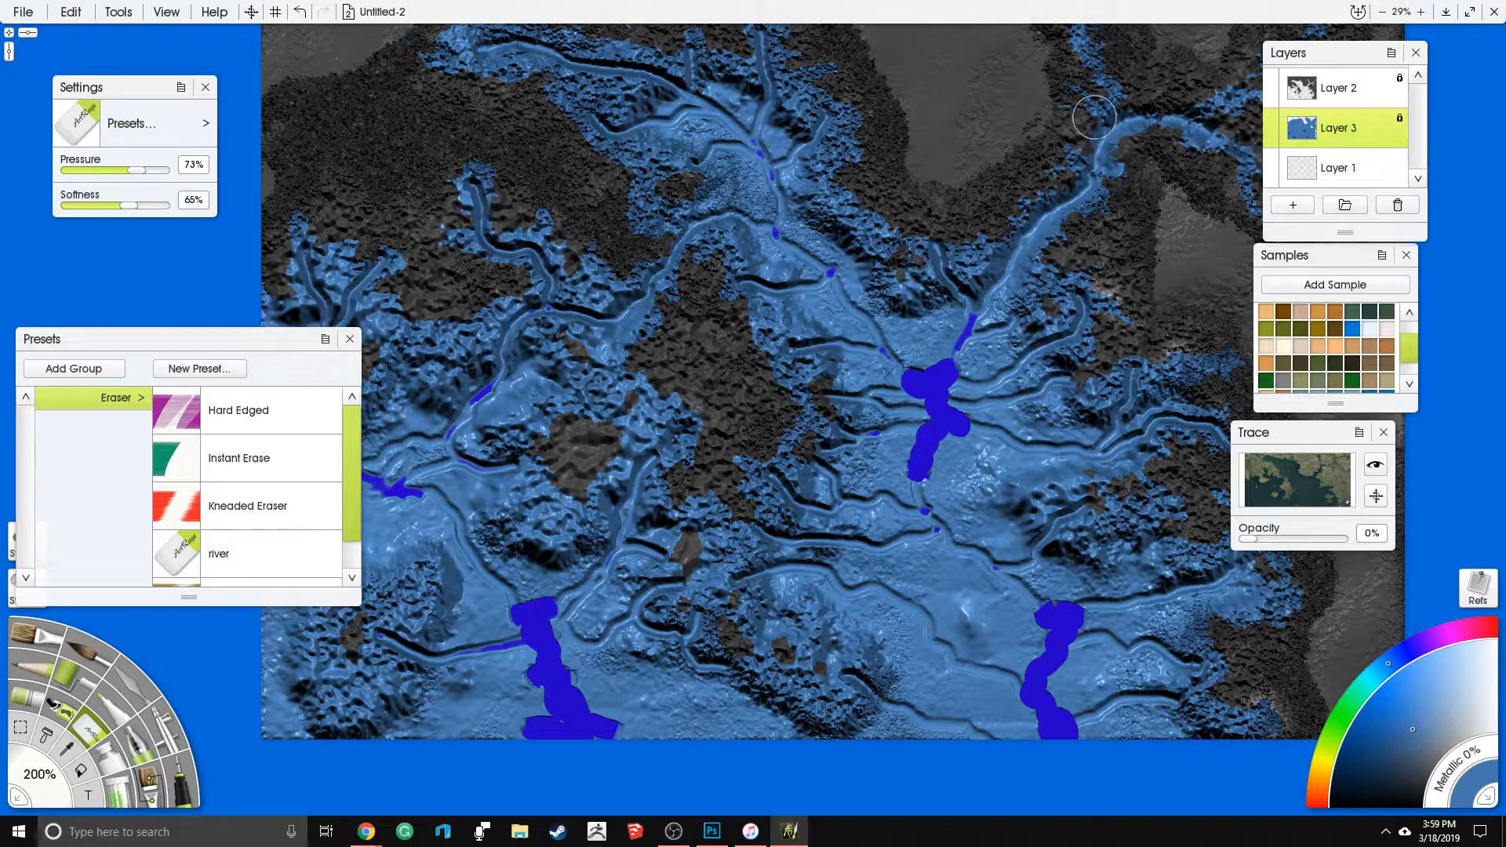
{"action": "mouse_move", "coordinate": [1002, 366]}
{"action": "left_mouse_down"}
{"action": "mouse_move", "coordinate": [919, 298]}
{"action": "mouse_move", "coordinate": [1002, 259]}
{"action": "mouse_move", "coordinate": [1003, 215]}
{"action": "left_mouse_up"}
{"action": "mouse_move", "coordinate": [869, 328]}
{"action": "left_mouse_down"}
{"action": "mouse_move", "coordinate": [988, 308]}
{"action": "mouse_move", "coordinate": [895, 349]}
{"action": "mouse_move", "coordinate": [1022, 375]}
{"action": "mouse_move", "coordinate": [1095, 338]}
{"action": "mouse_move", "coordinate": [1180, 384]}
{"action": "mouse_move", "coordinate": [1182, 428]}
{"action": "mouse_move", "coordinate": [1150, 502]}
{"action": "mouse_move", "coordinate": [1004, 529]}
{"action": "mouse_move", "coordinate": [928, 494]}
{"action": "mouse_move", "coordinate": [1025, 425]}
{"action": "left_mouse_up"}
{"action": "left_click_drag", "start_coordinate": [861, 289], "coordinate": [696, 160]}
{"action": "mouse_move", "coordinate": [833, 431]}
{"action": "left_mouse_down"}
{"action": "mouse_move", "coordinate": [918, 440]}
{"action": "mouse_move", "coordinate": [984, 468]}
{"action": "left_mouse_up"}
{"action": "left_click_drag", "start_coordinate": [823, 514], "coordinate": [917, 492]}
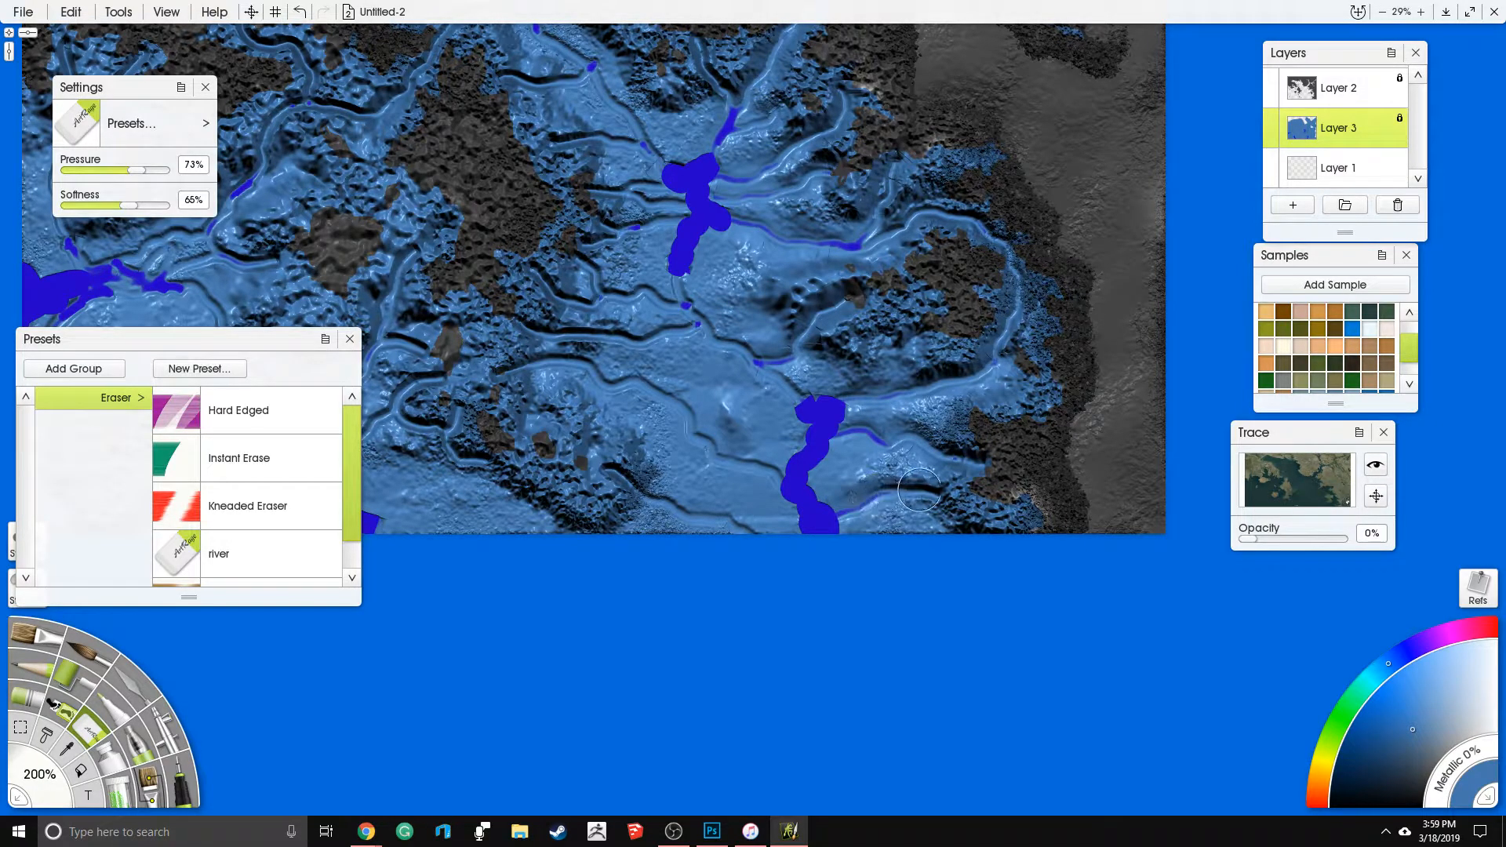
- Deepen the southern channel and the side channels east of the central island with soft eraser strokes
{"action": "left_click_drag", "start_coordinate": [587, 408], "coordinate": [655, 523]}
{"action": "mouse_move", "coordinate": [859, 594]}
{"action": "left_mouse_down"}
{"action": "mouse_move", "coordinate": [777, 561]}
{"action": "mouse_move", "coordinate": [749, 522]}
{"action": "mouse_move", "coordinate": [659, 496]}
{"action": "left_mouse_up"}
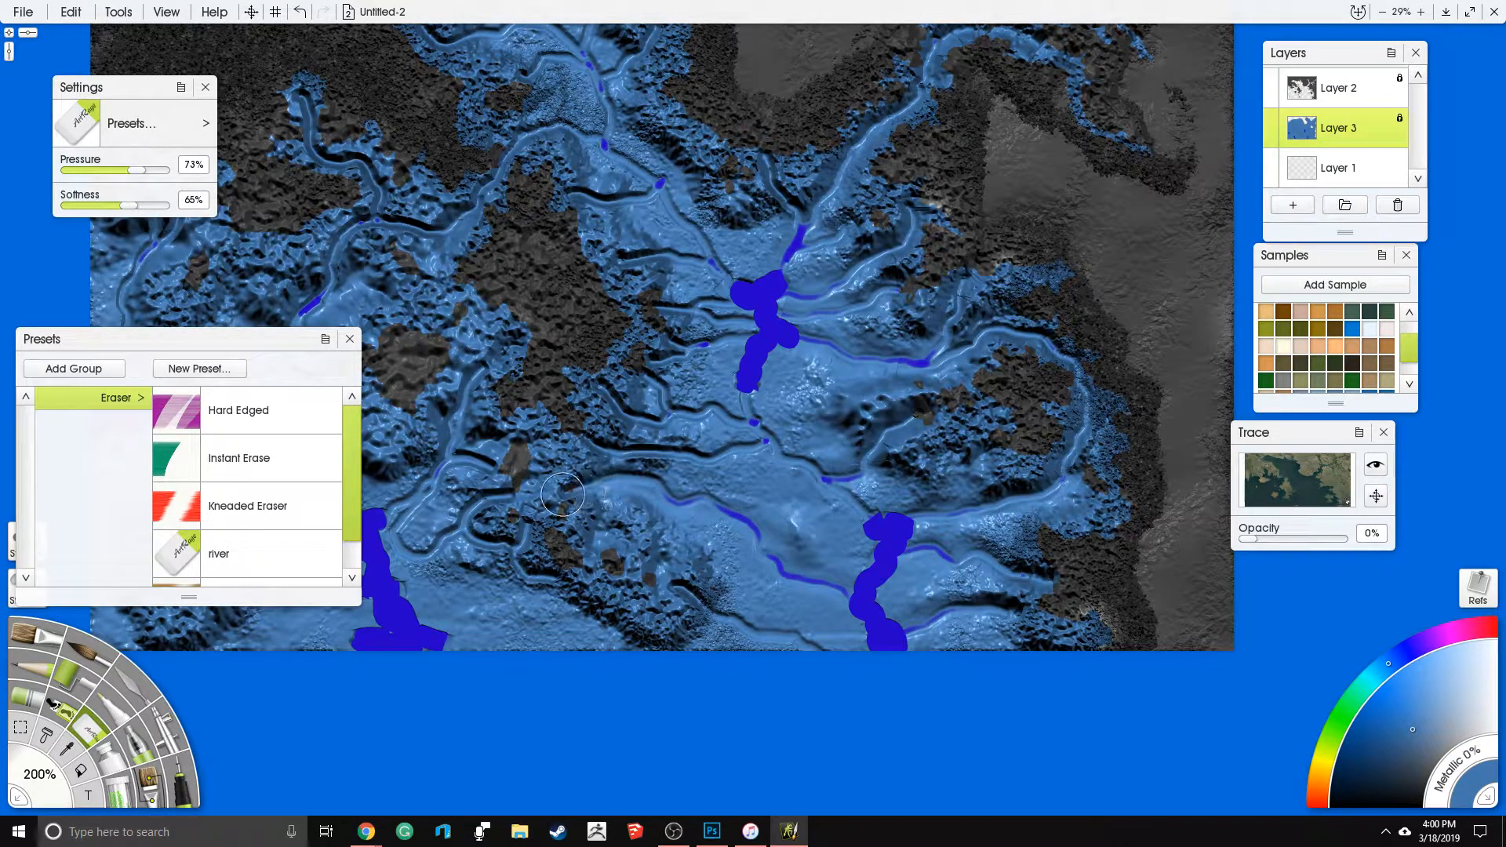
{"action": "mouse_move", "coordinate": [771, 440]}
{"action": "left_mouse_down"}
{"action": "mouse_move", "coordinate": [690, 455]}
{"action": "mouse_move", "coordinate": [578, 443]}
{"action": "left_mouse_up"}
{"action": "left_click_drag", "start_coordinate": [752, 423], "coordinate": [665, 409]}
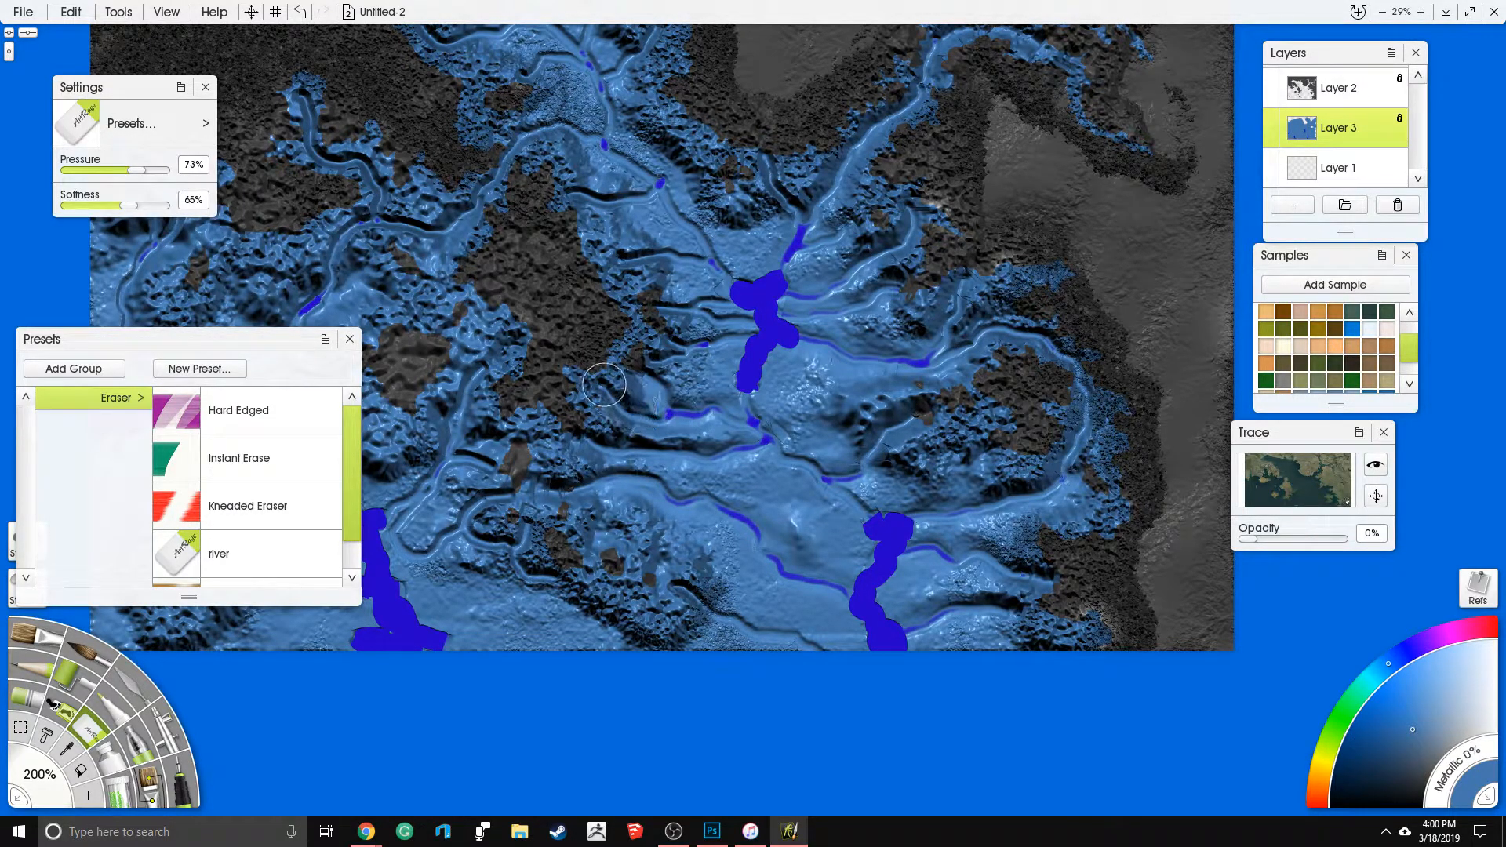
{"action": "left_click_drag", "start_coordinate": [747, 339], "coordinate": [664, 355]}
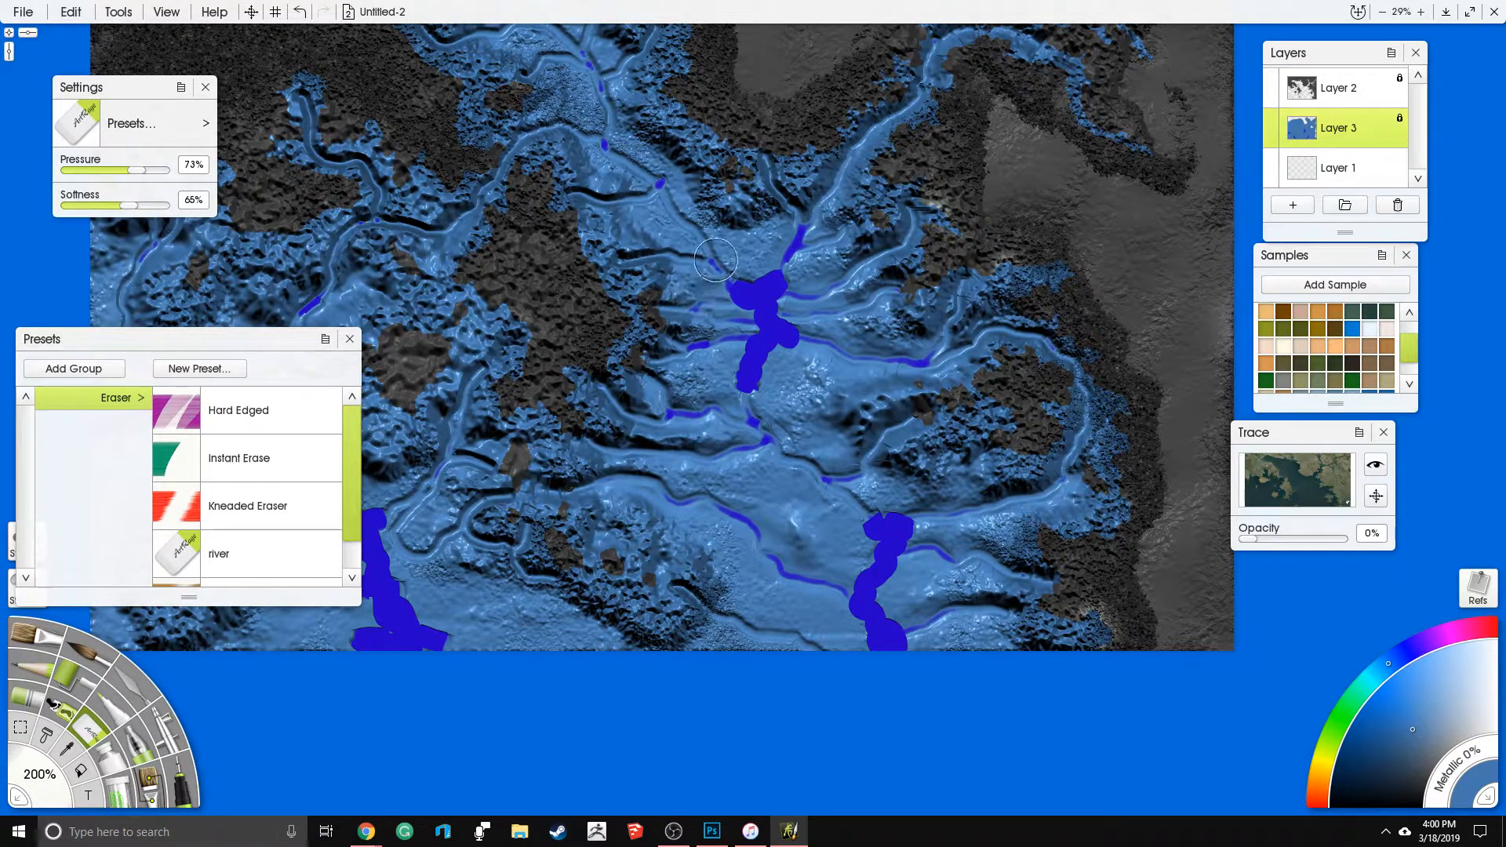
{"action": "left_click_drag", "start_coordinate": [730, 272], "coordinate": [659, 185]}
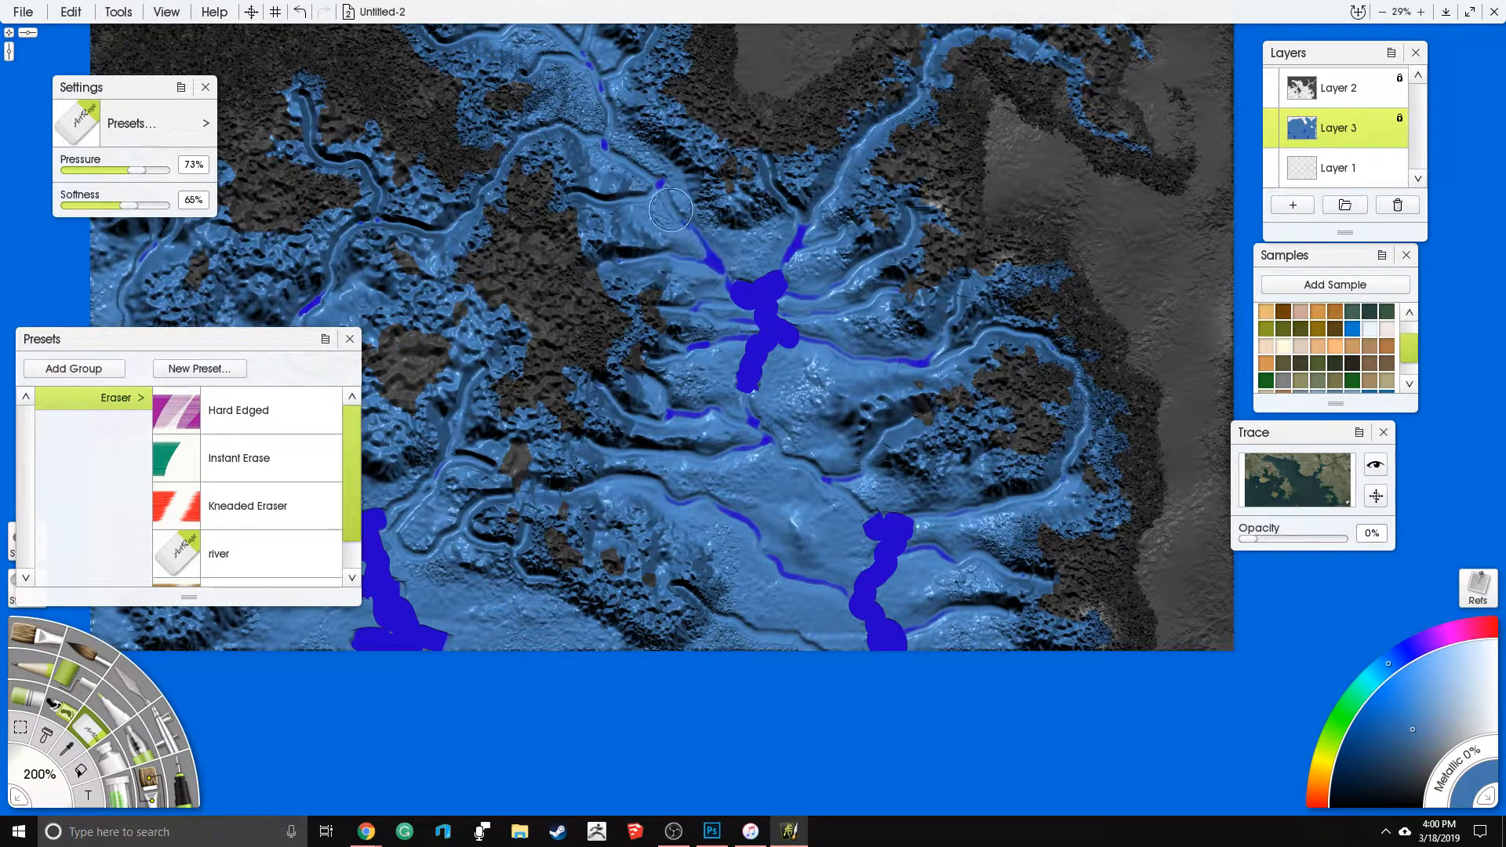
- Deepen the main northern river and soften the channels leading through the northwestern bays
{"action": "left_click_drag", "start_coordinate": [608, 264], "coordinate": [759, 352]}
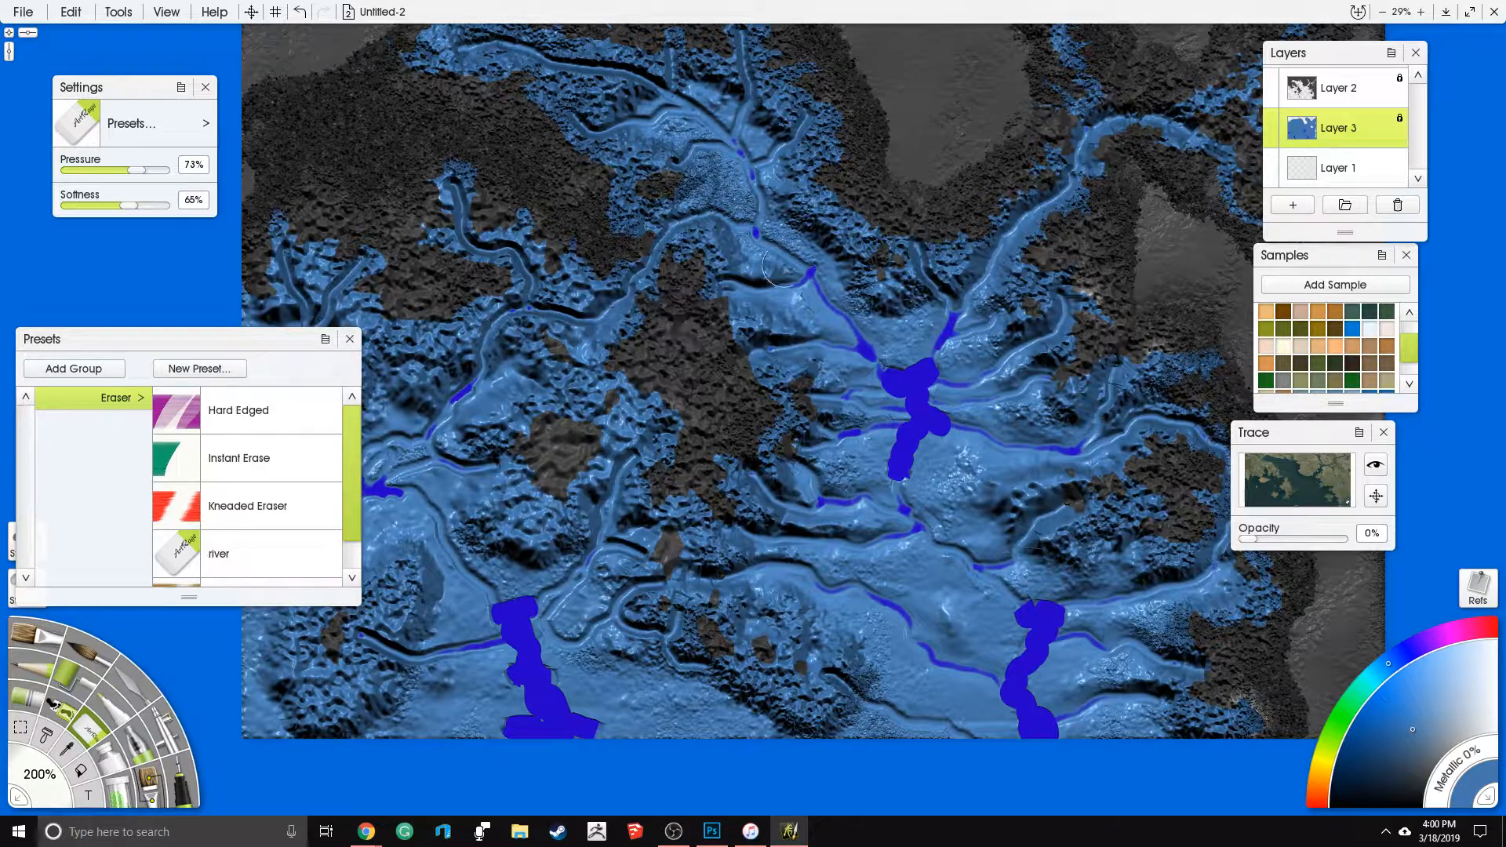
{"action": "mouse_move", "coordinate": [803, 263]}
{"action": "left_mouse_down"}
{"action": "mouse_move", "coordinate": [749, 215]}
{"action": "mouse_move", "coordinate": [764, 156]}
{"action": "mouse_move", "coordinate": [808, 122]}
{"action": "left_mouse_up"}
{"action": "left_click_drag", "start_coordinate": [878, 298], "coordinate": [627, 362]}
{"action": "left_click_drag", "start_coordinate": [535, 487], "coordinate": [585, 433]}
{"action": "mouse_move", "coordinate": [557, 204]}
{"action": "left_mouse_down"}
{"action": "mouse_move", "coordinate": [648, 273]}
{"action": "mouse_move", "coordinate": [558, 320]}
{"action": "mouse_move", "coordinate": [499, 387]}
{"action": "mouse_move", "coordinate": [417, 398]}
{"action": "mouse_move", "coordinate": [410, 347]}
{"action": "mouse_move", "coordinate": [336, 260]}
{"action": "left_mouse_up"}
{"action": "mouse_move", "coordinate": [592, 265]}
{"action": "left_mouse_down"}
{"action": "mouse_move", "coordinate": [673, 408]}
{"action": "mouse_move", "coordinate": [749, 361]}
{"action": "mouse_move", "coordinate": [716, 375]}
{"action": "mouse_move", "coordinate": [704, 284]}
{"action": "mouse_move", "coordinate": [681, 339]}
{"action": "mouse_move", "coordinate": [624, 289]}
{"action": "mouse_move", "coordinate": [411, 267]}
{"action": "mouse_move", "coordinate": [654, 312]}
{"action": "mouse_move", "coordinate": [590, 348]}
{"action": "mouse_move", "coordinate": [525, 353]}
{"action": "left_mouse_up"}
- Deepen the channels feeding the southwestern river mouth and the branches south of the central island
{"action": "left_click_drag", "start_coordinate": [891, 651], "coordinate": [942, 419]}
{"action": "left_click_drag", "start_coordinate": [699, 530], "coordinate": [833, 466]}
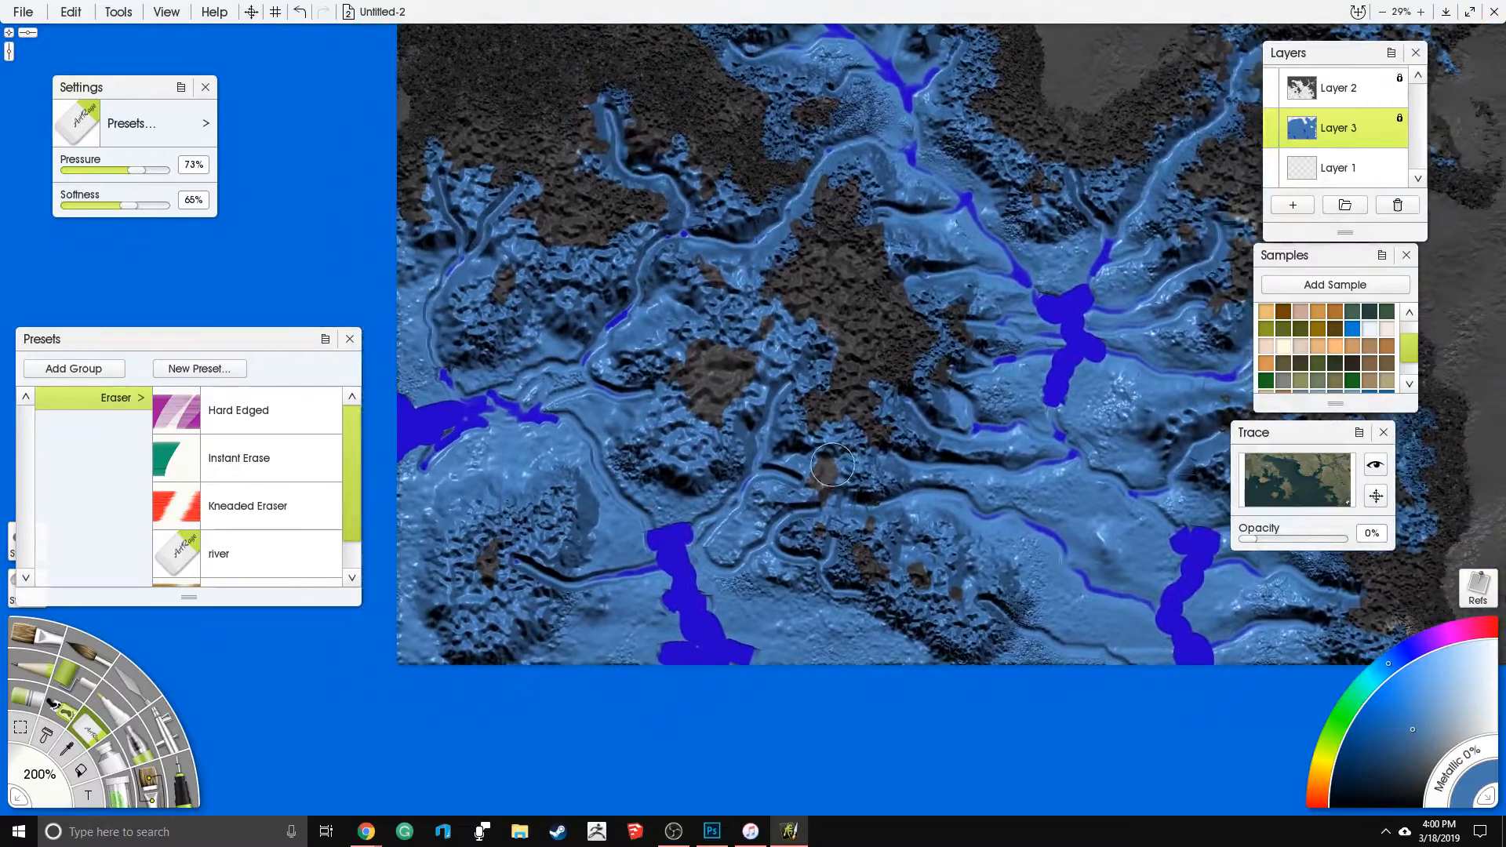
{"action": "left_click_drag", "start_coordinate": [671, 536], "coordinate": [749, 473]}
{"action": "mouse_move", "coordinate": [740, 421]}
{"action": "left_mouse_down"}
{"action": "mouse_move", "coordinate": [769, 403]}
{"action": "mouse_move", "coordinate": [793, 338]}
{"action": "mouse_move", "coordinate": [809, 339]}
{"action": "mouse_move", "coordinate": [758, 468]}
{"action": "mouse_move", "coordinate": [802, 471]}
{"action": "mouse_move", "coordinate": [775, 464]}
{"action": "mouse_move", "coordinate": [704, 551]}
{"action": "mouse_move", "coordinate": [737, 559]}
{"action": "mouse_move", "coordinate": [802, 501]}
{"action": "mouse_move", "coordinate": [771, 549]}
{"action": "mouse_move", "coordinate": [815, 557]}
{"action": "mouse_move", "coordinate": [839, 536]}
{"action": "mouse_move", "coordinate": [820, 559]}
{"action": "mouse_move", "coordinate": [863, 592]}
{"action": "mouse_move", "coordinate": [989, 546]}
{"action": "mouse_move", "coordinate": [1032, 619]}
{"action": "mouse_move", "coordinate": [974, 588]}
{"action": "mouse_move", "coordinate": [1089, 653]}
{"action": "mouse_move", "coordinate": [965, 635]}
{"action": "mouse_move", "coordinate": [963, 683]}
{"action": "mouse_move", "coordinate": [976, 619]}
{"action": "mouse_move", "coordinate": [1002, 666]}
{"action": "mouse_move", "coordinate": [968, 559]}
{"action": "mouse_move", "coordinate": [1013, 526]}
{"action": "mouse_move", "coordinate": [984, 587]}
{"action": "mouse_move", "coordinate": [1035, 568]}
{"action": "mouse_move", "coordinate": [950, 503]}
{"action": "mouse_move", "coordinate": [908, 508]}
{"action": "mouse_move", "coordinate": [919, 554]}
{"action": "mouse_move", "coordinate": [953, 483]}
{"action": "left_mouse_up"}
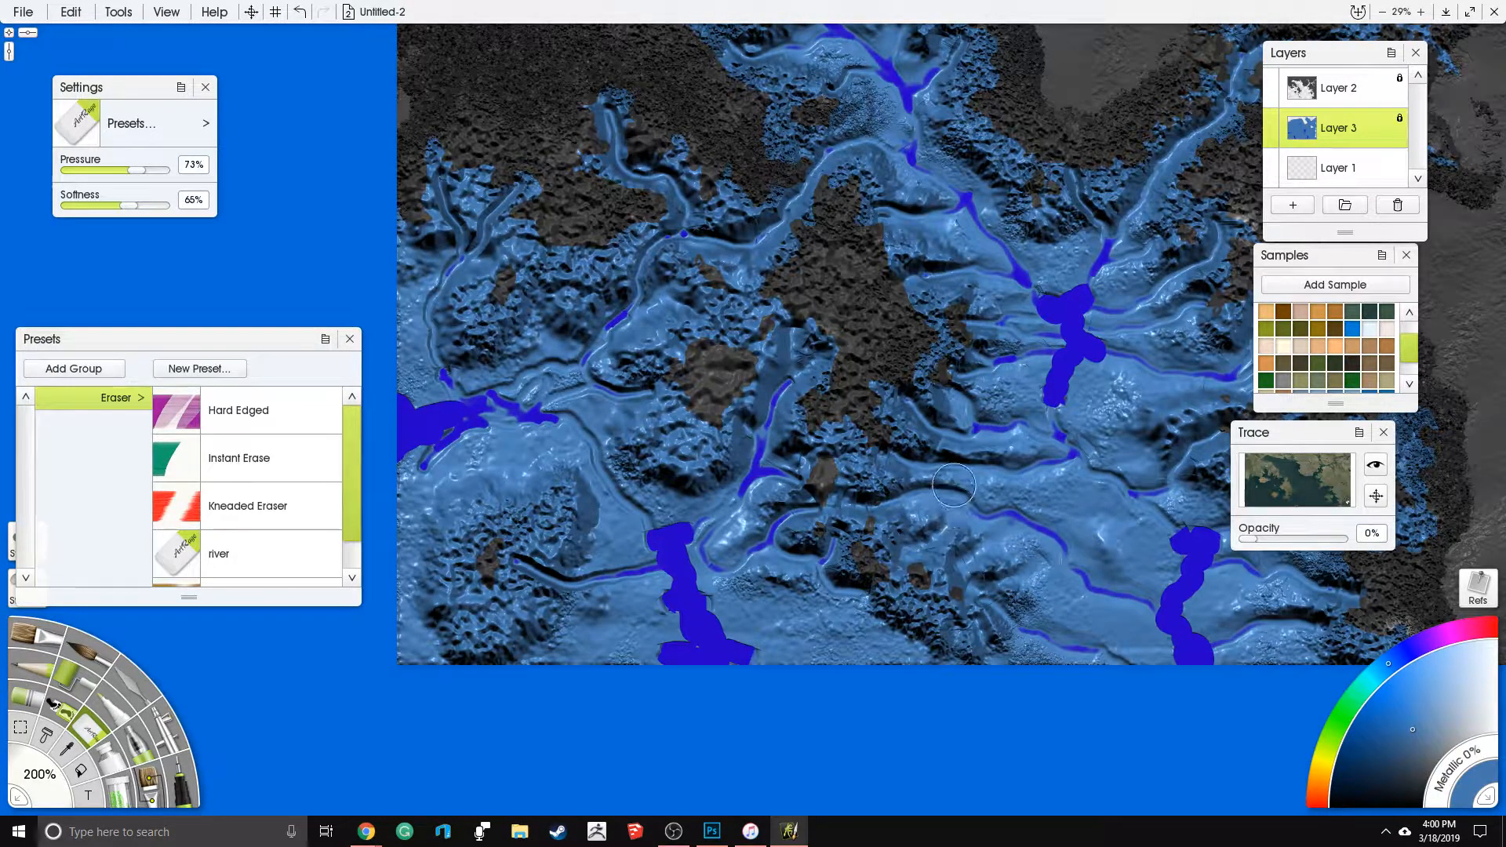
- Erase soft gullies into the rugged southwestern area, and undo the last three changes
{"action": "left_click_drag", "start_coordinate": [494, 599], "coordinate": [544, 668]}
{"action": "mouse_move", "coordinate": [472, 611]}
{"action": "left_mouse_down"}
{"action": "mouse_move", "coordinate": [426, 669]}
{"action": "mouse_move", "coordinate": [462, 549]}
{"action": "mouse_move", "coordinate": [399, 511]}
{"action": "mouse_move", "coordinate": [498, 512]}
{"action": "mouse_move", "coordinate": [522, 496]}
{"action": "mouse_move", "coordinate": [404, 557]}
{"action": "mouse_move", "coordinate": [513, 495]}
{"action": "mouse_move", "coordinate": [504, 464]}
{"action": "mouse_move", "coordinate": [514, 483]}
{"action": "mouse_move", "coordinate": [477, 550]}
{"action": "mouse_move", "coordinate": [403, 499]}
{"action": "mouse_move", "coordinate": [511, 510]}
{"action": "mouse_move", "coordinate": [474, 438]}
{"action": "mouse_move", "coordinate": [553, 520]}
{"action": "mouse_move", "coordinate": [588, 449]}
{"action": "left_mouse_up"}
{"action": "key", "text": "ctrl+z"}
{"action": "key", "text": "ctrl+z"}
{"action": "key", "text": "ctrl+z"}
{"action": "key", "text": "ctrl+z"}
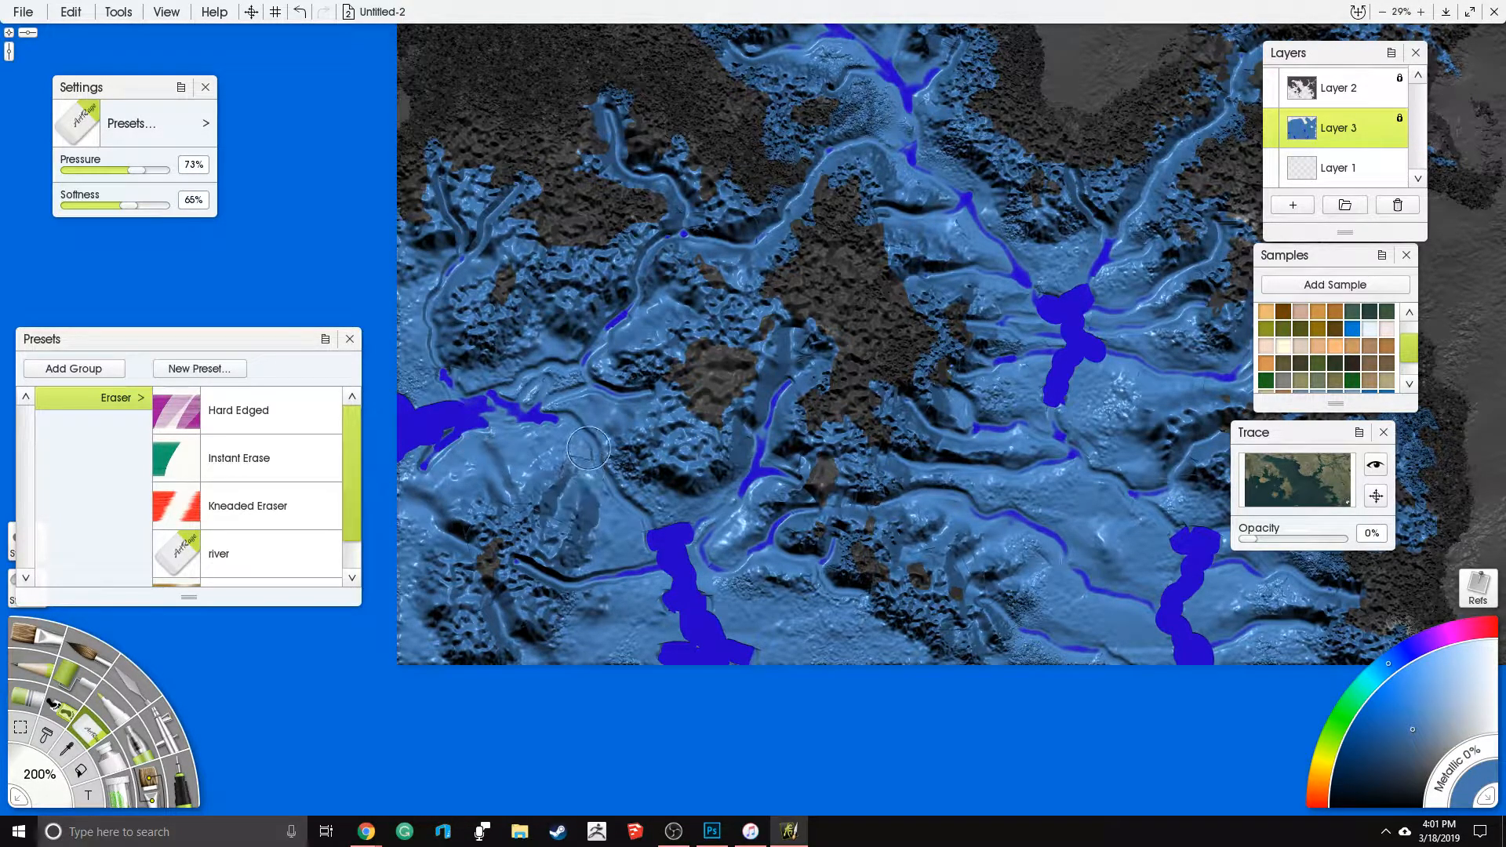
- Soften the rough relief southwest of the central island and north of the western bay with eraser strokes
{"action": "left_click_drag", "start_coordinate": [696, 428], "coordinate": [670, 518]}
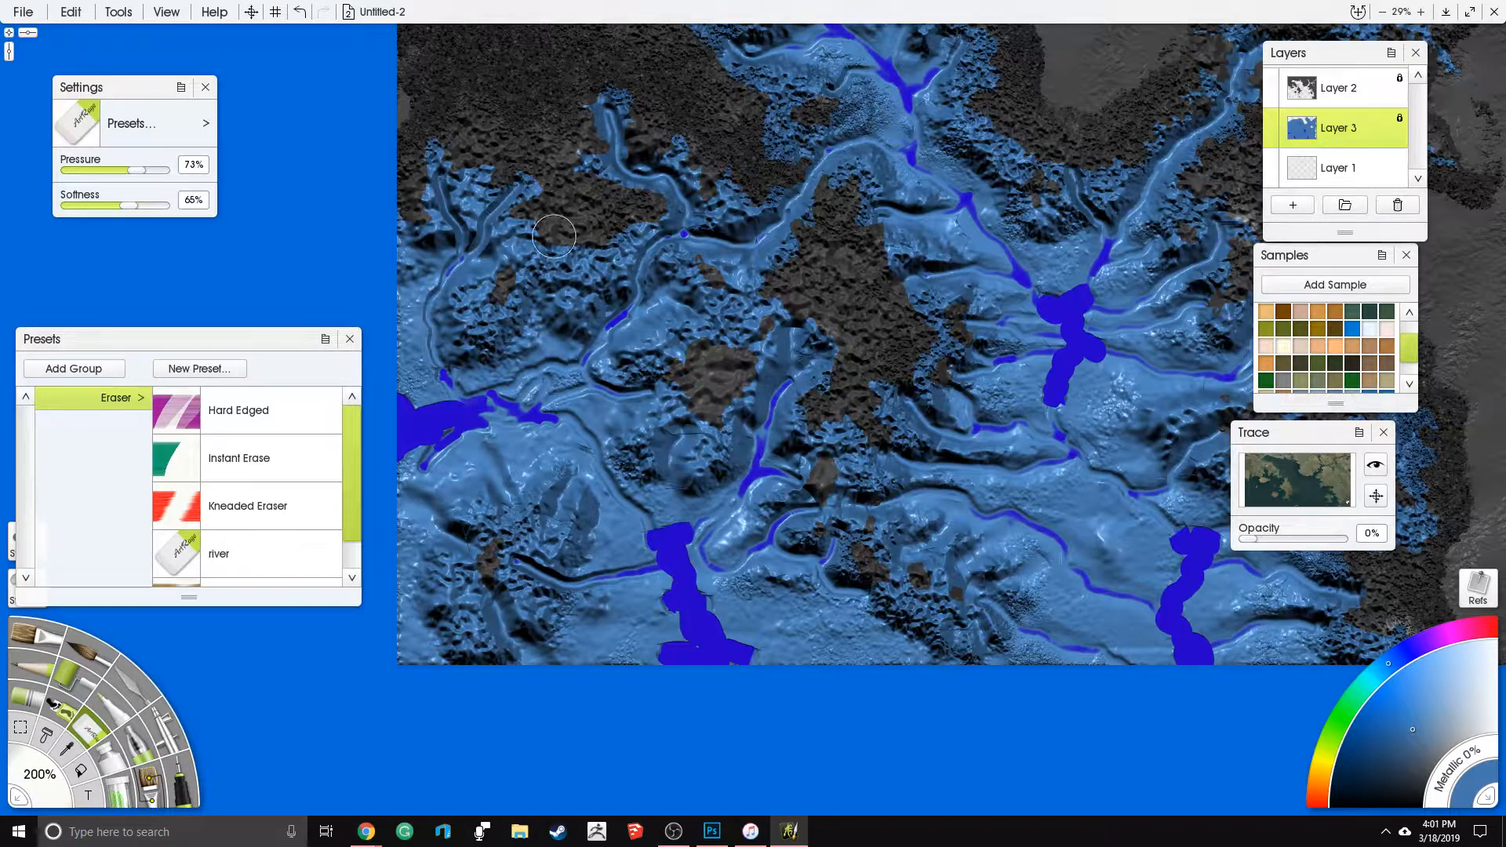
{"action": "left_click_drag", "start_coordinate": [547, 377], "coordinate": [586, 453]}
{"action": "left_click_drag", "start_coordinate": [601, 334], "coordinate": [598, 439]}
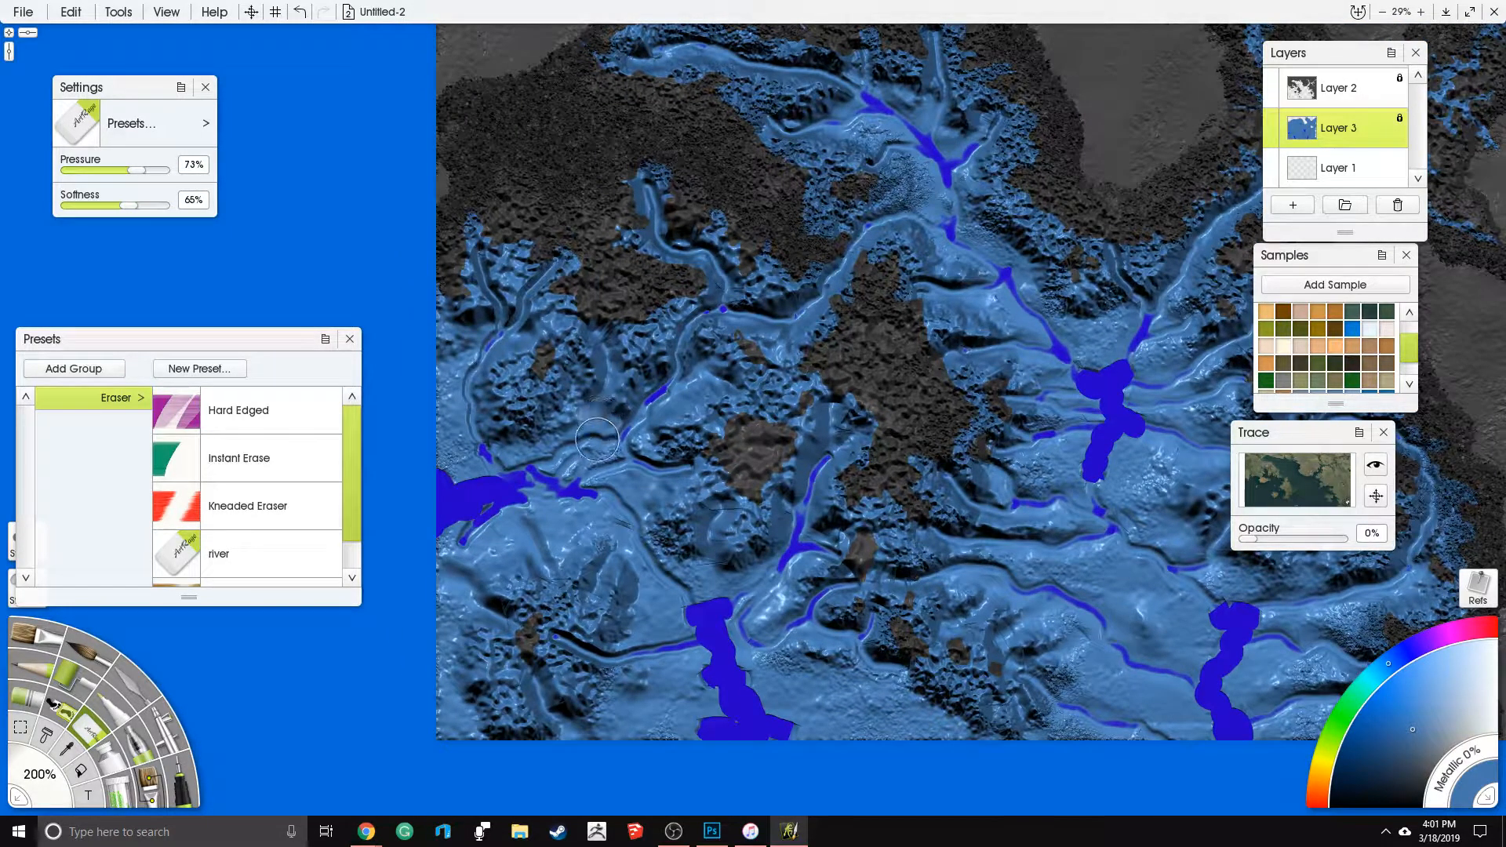
- Switch to Chrome and open the Google home page
{"action": "mouse_move", "coordinate": [379, 838]}
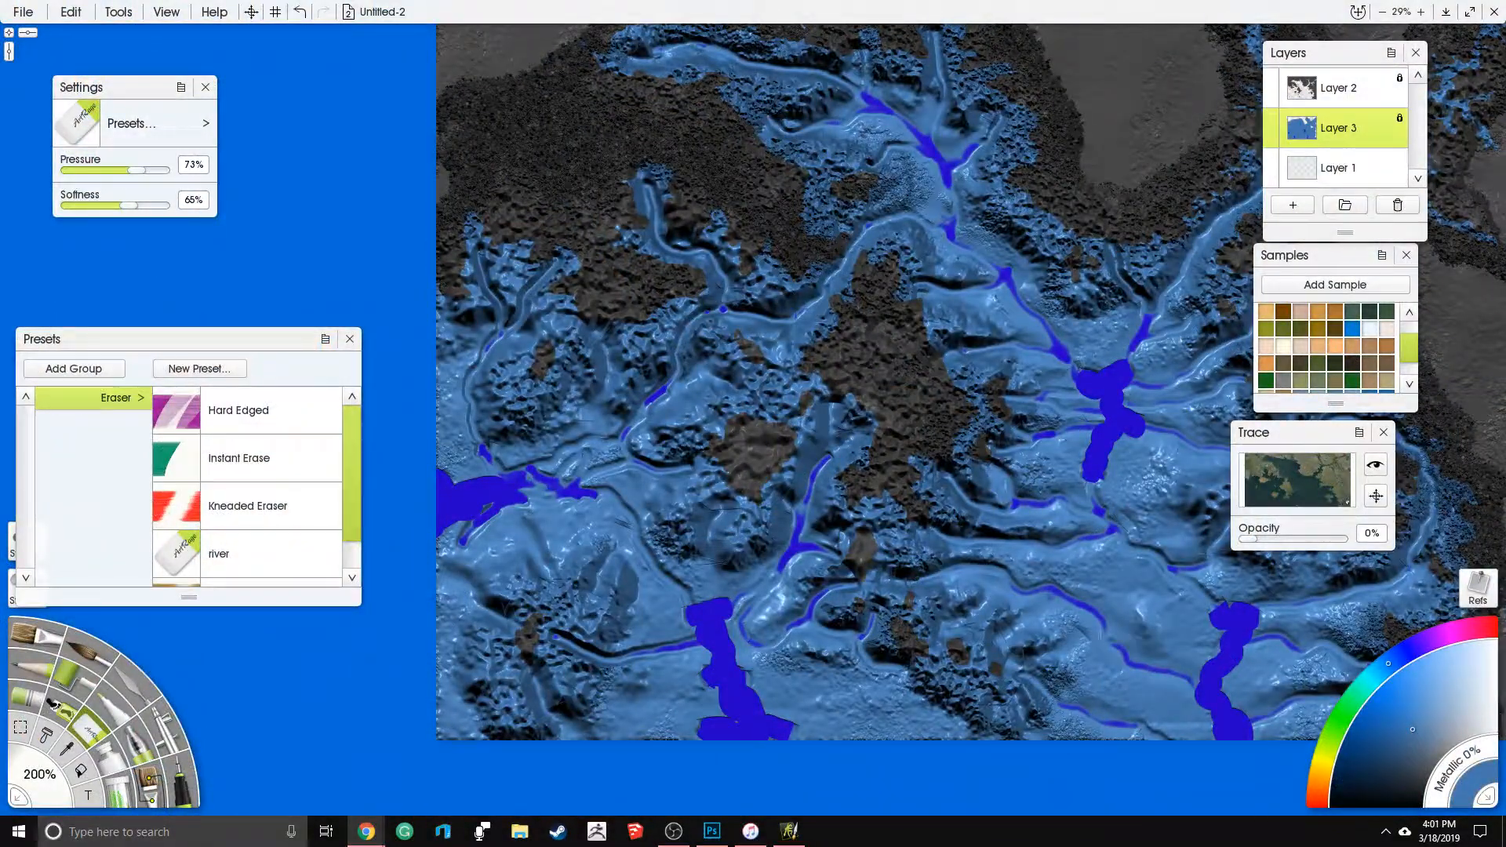
{"action": "left_click_drag", "start_coordinate": [1505, 79], "coordinate": [313, 33]}
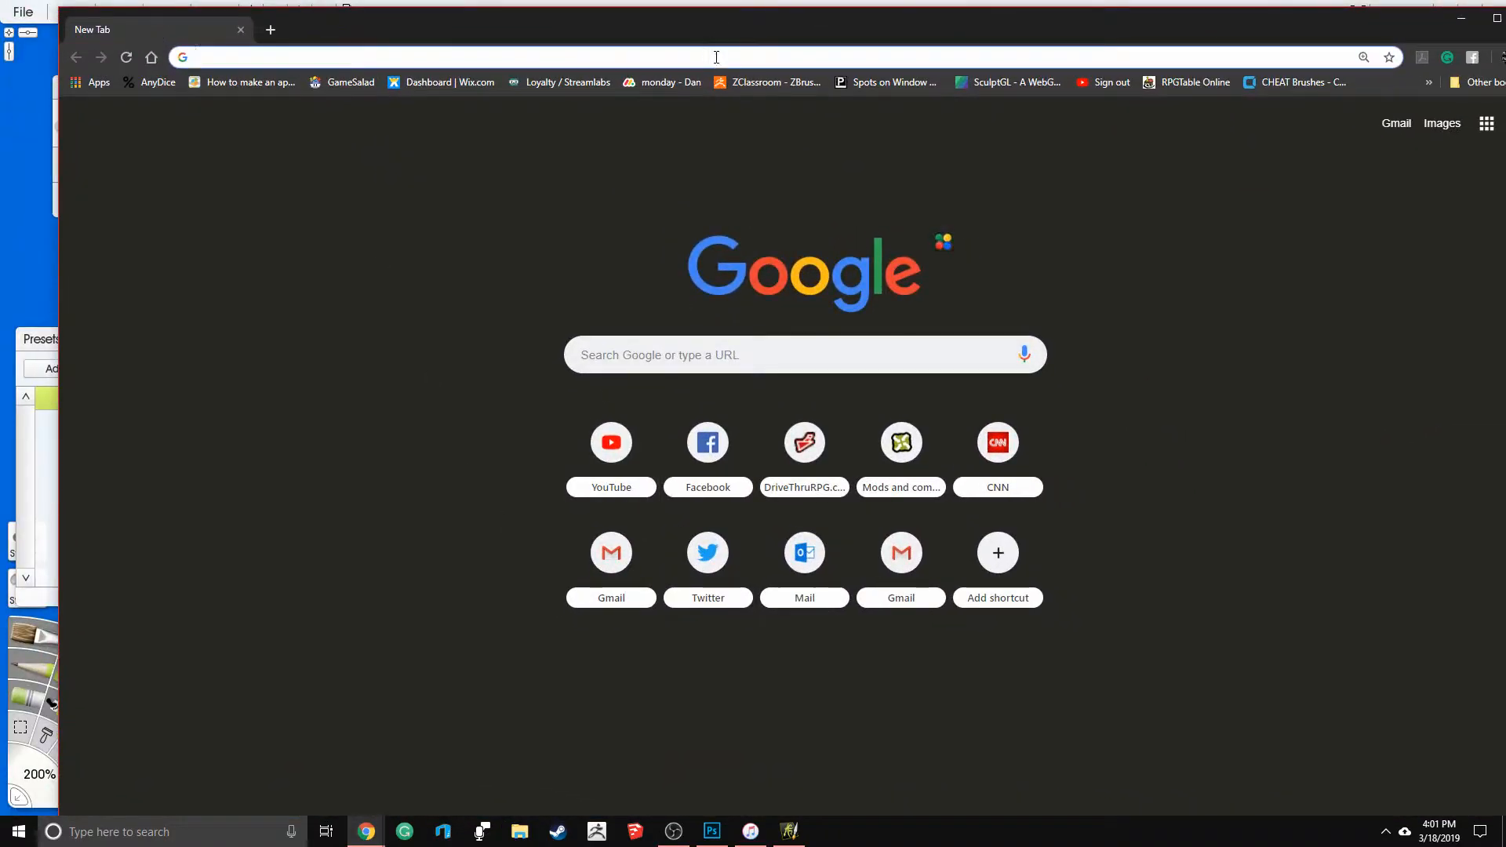
{"action": "type", "text": "g"}
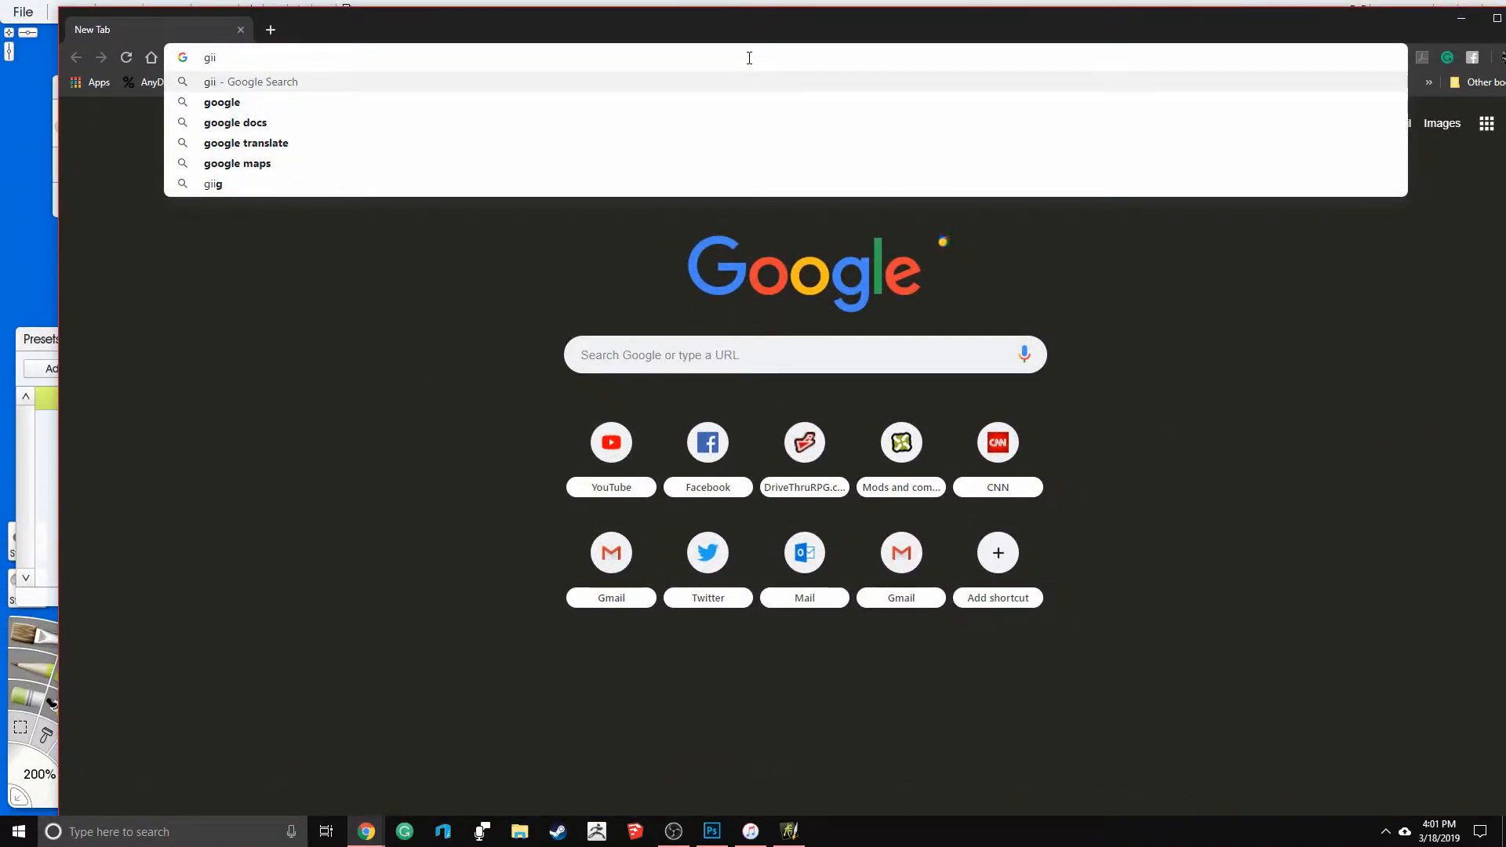
{"action": "type", "text": "i"}
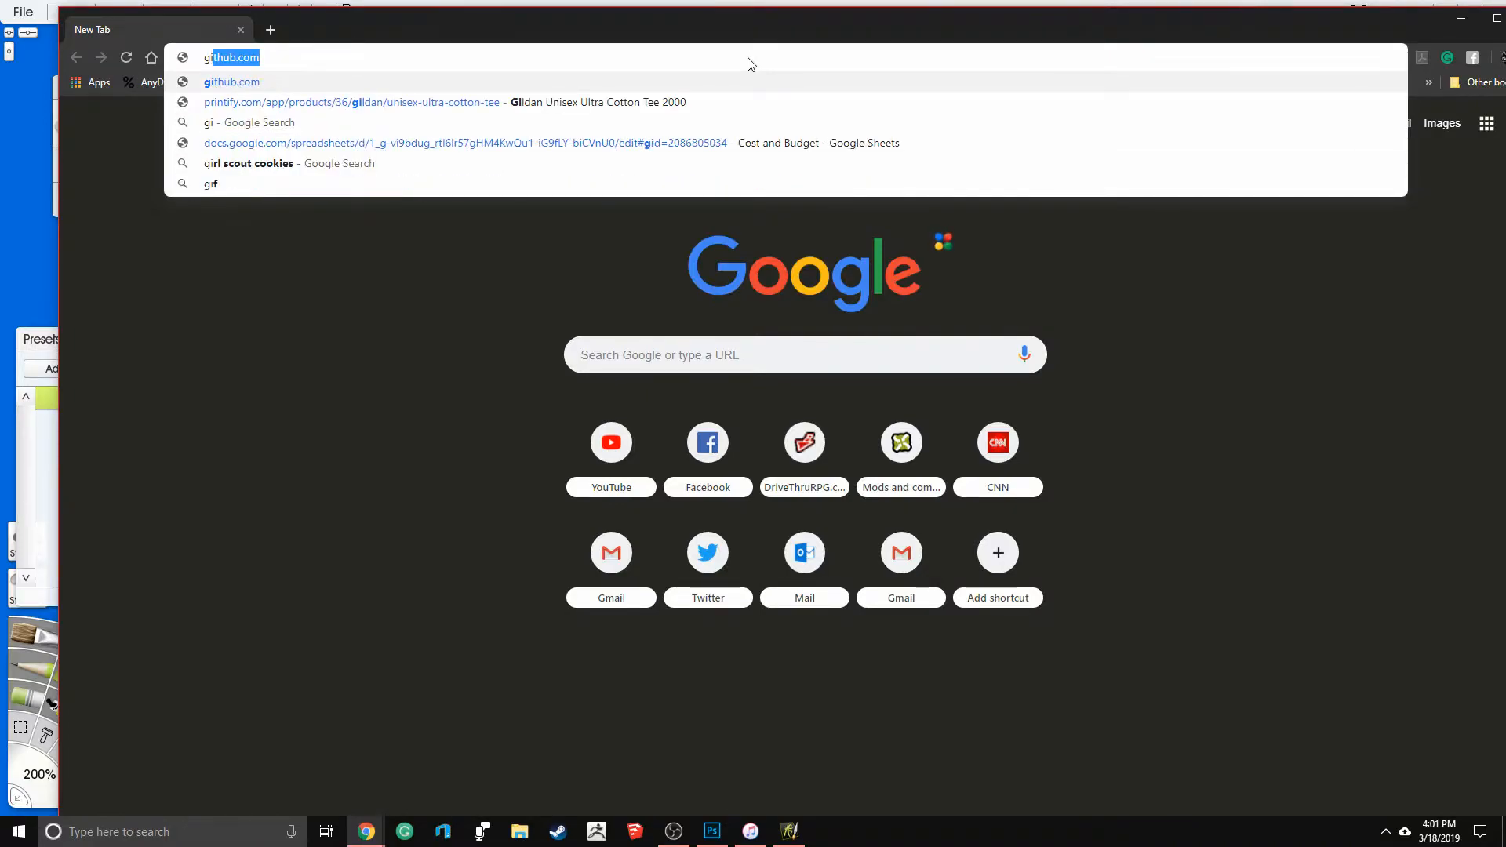
{"action": "key", "text": "BackSpace"}
{"action": "key", "text": "BackSpace"}
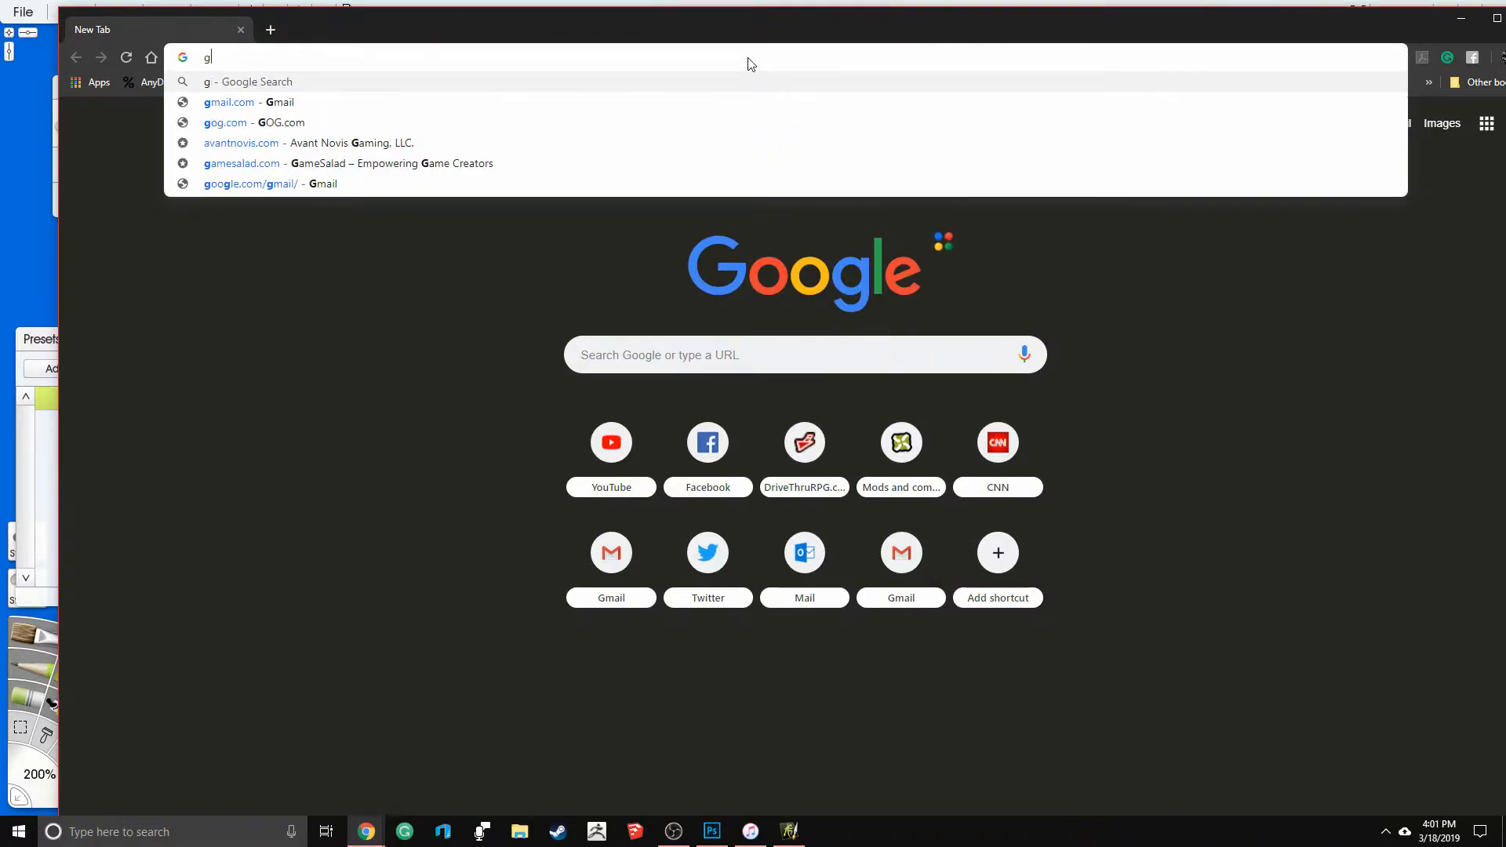
{"action": "type", "text": "o"}
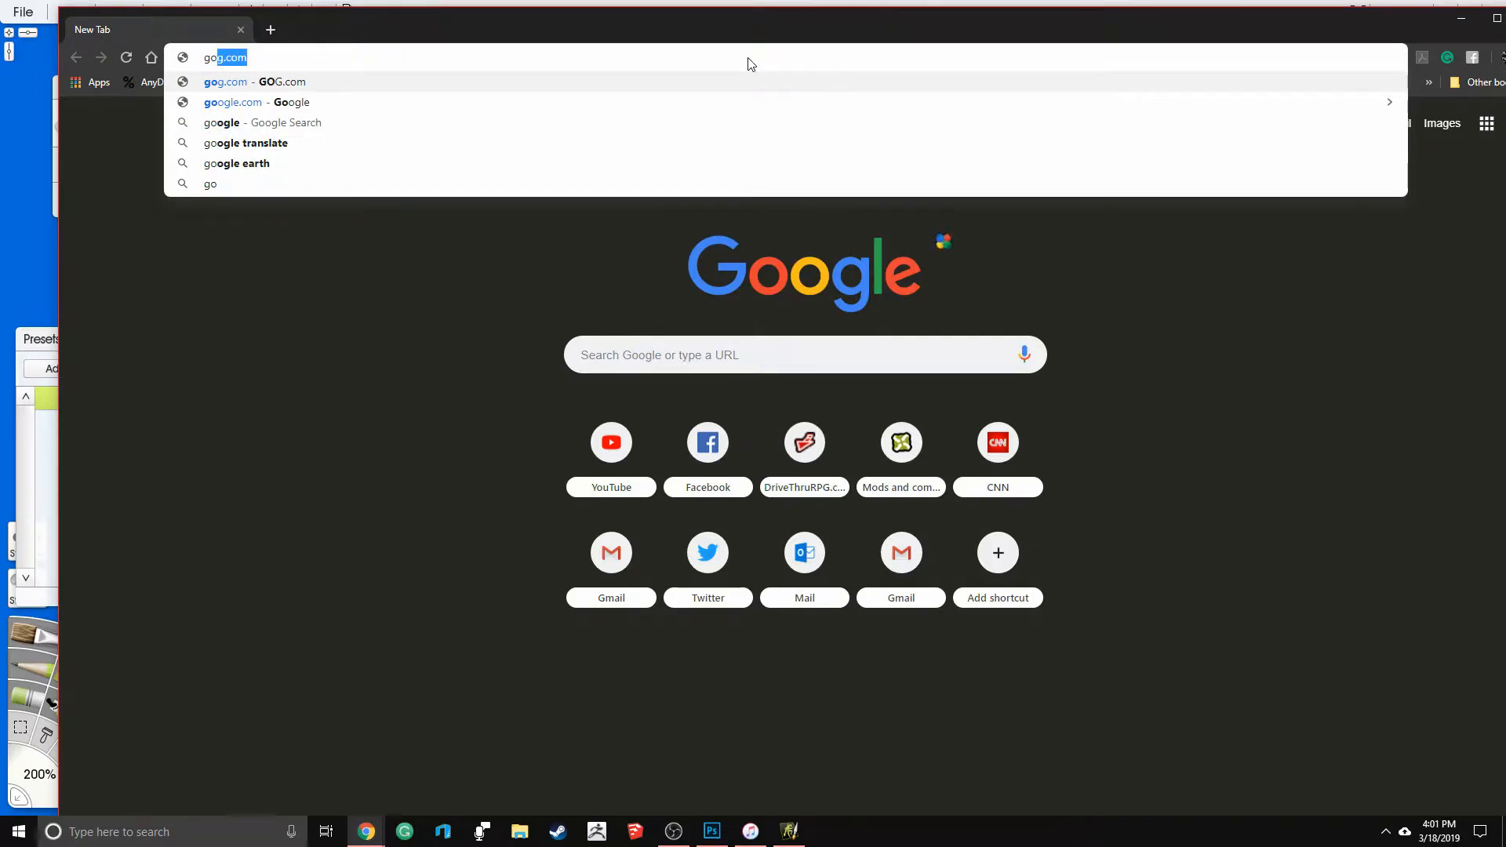
{"action": "type", "text": "ogle"}
{"action": "key", "text": "Return"}
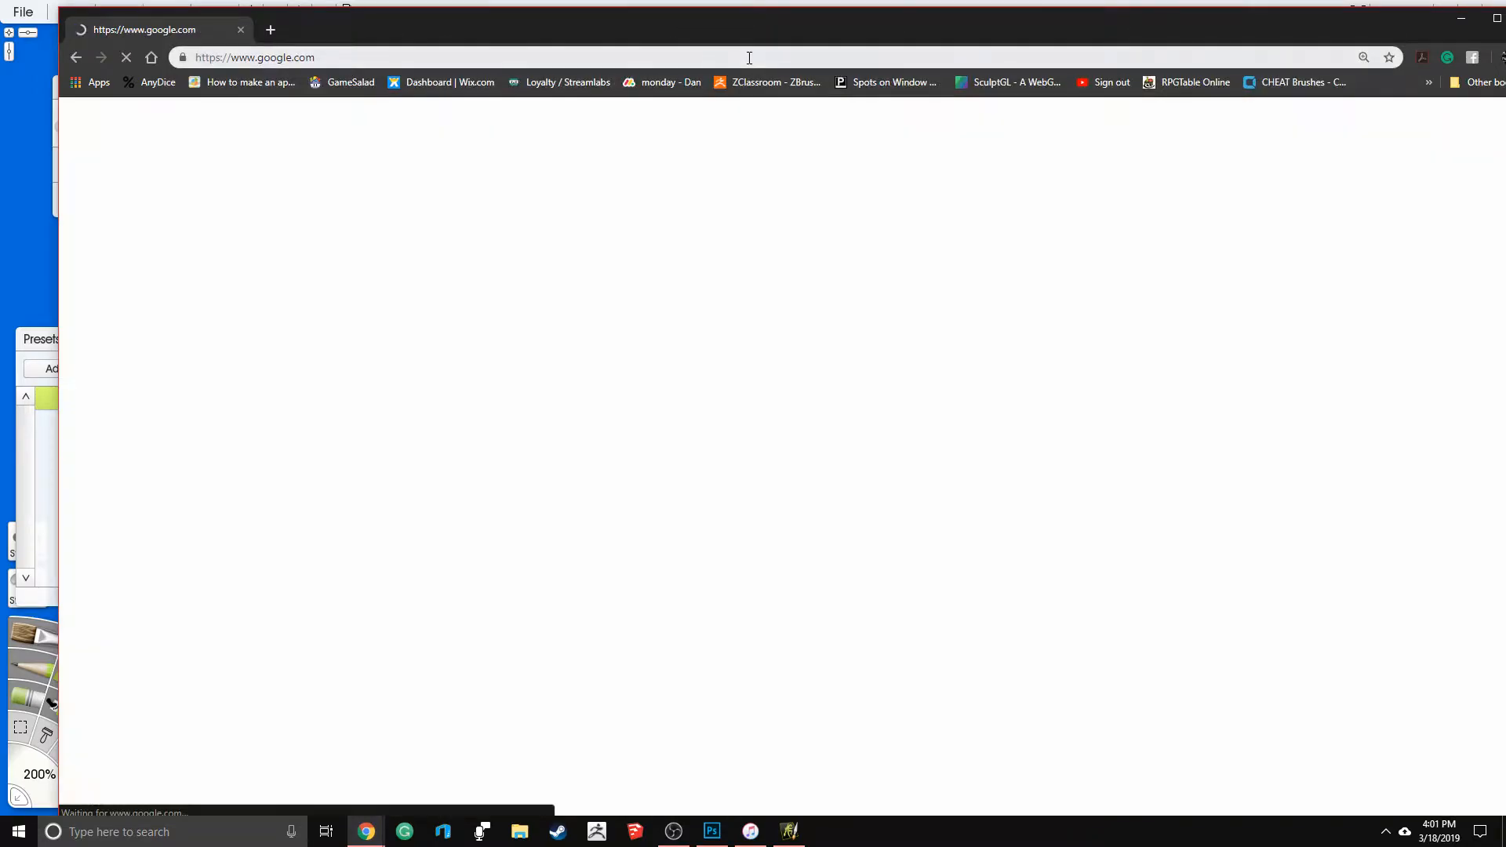
- Search the web for "google earth" and launch Google Earth in the browser
{"action": "left_click", "coordinate": [343, 59]}
{"action": "type", "text": "gi"}
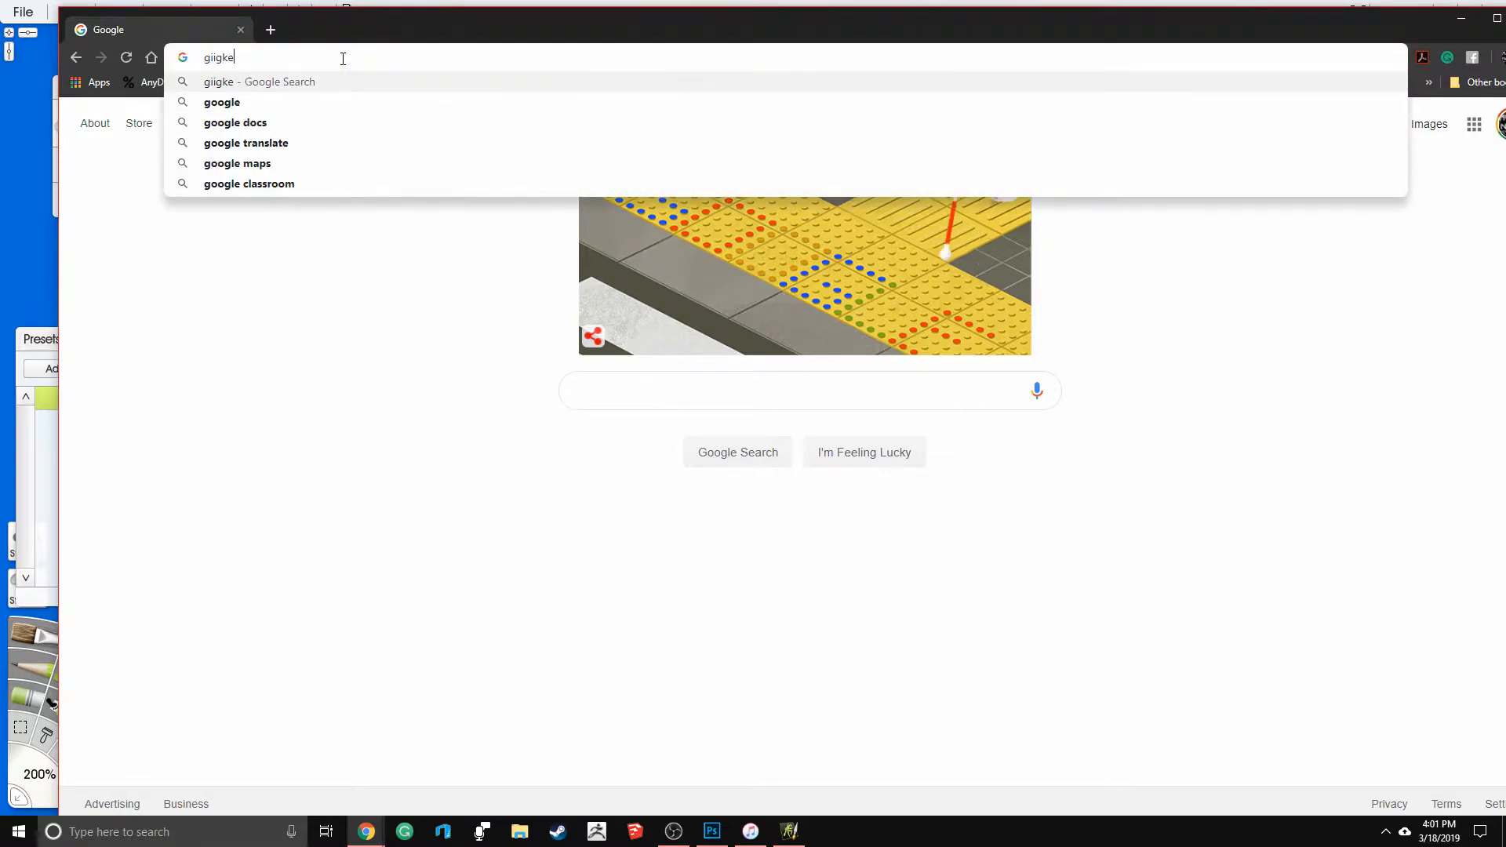
{"action": "key", "text": "BackSpace"}
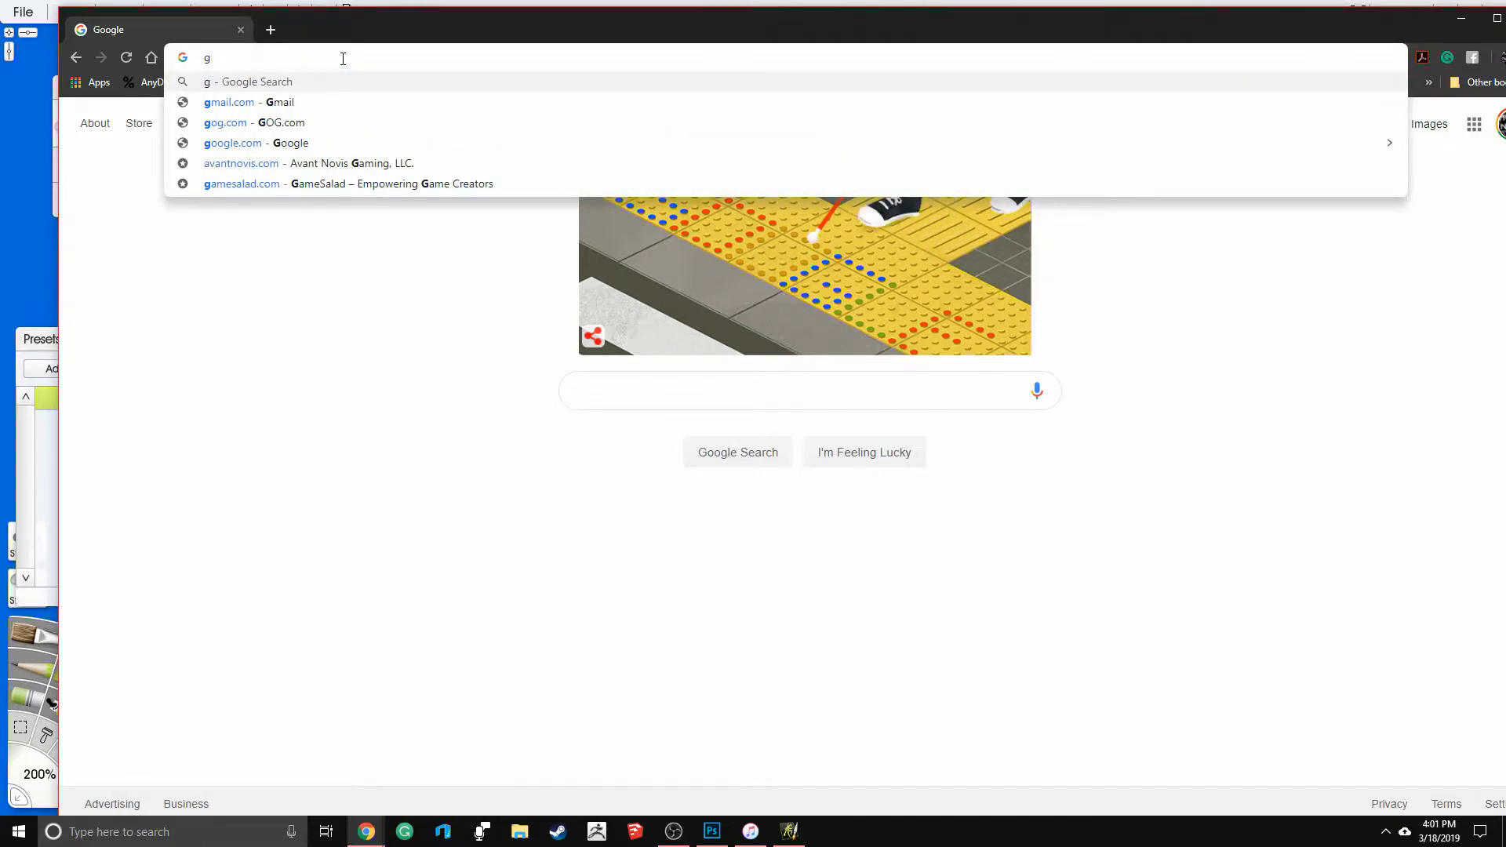
{"action": "type", "text": "oogle earth"}
{"action": "key", "text": "Return"}
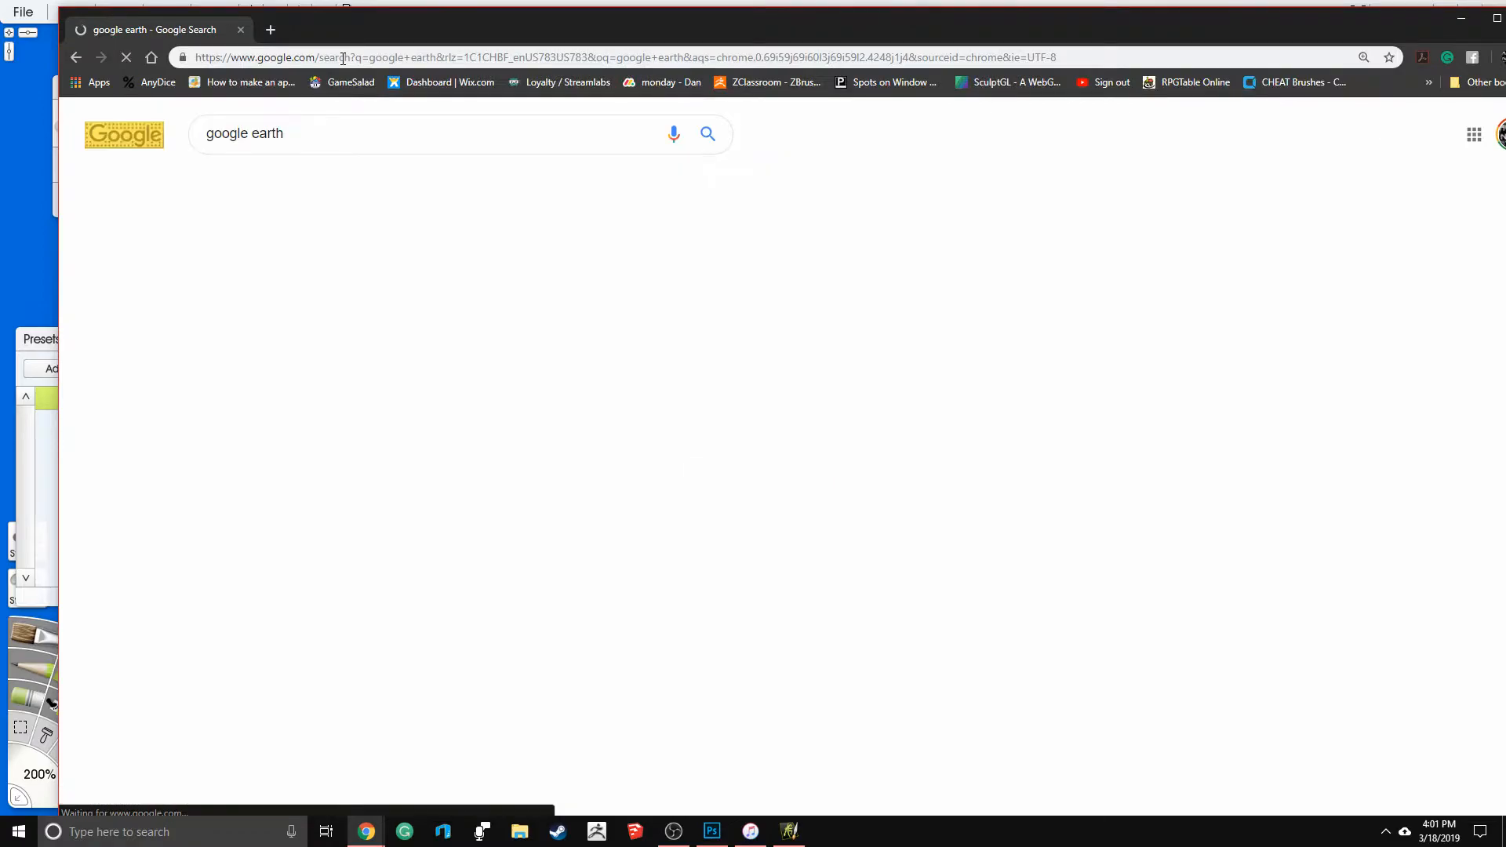
{"action": "left_click", "coordinate": [235, 273]}
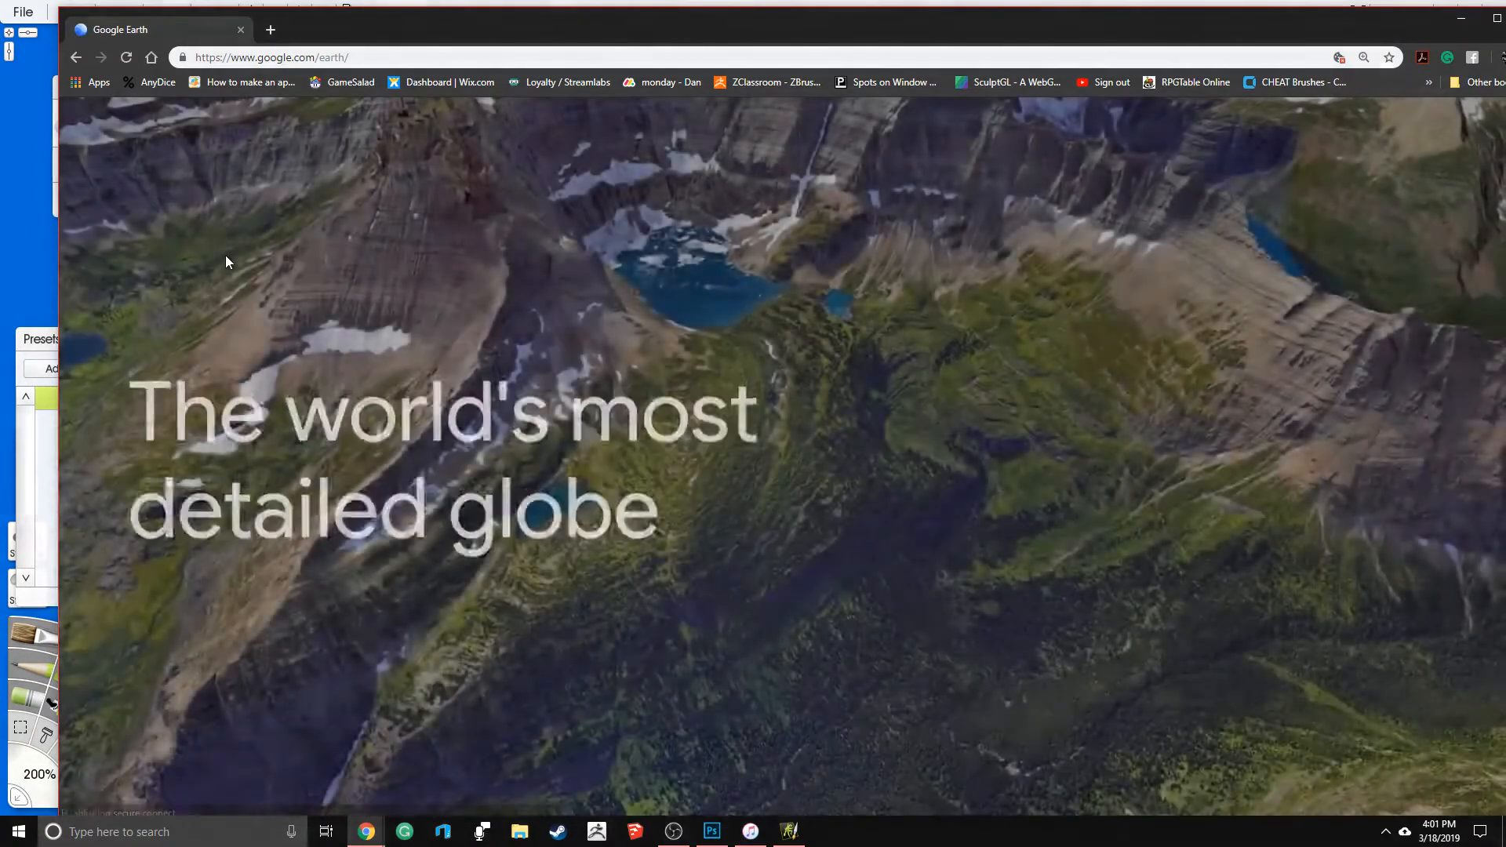
{"action": "left_click", "coordinate": [260, 672]}
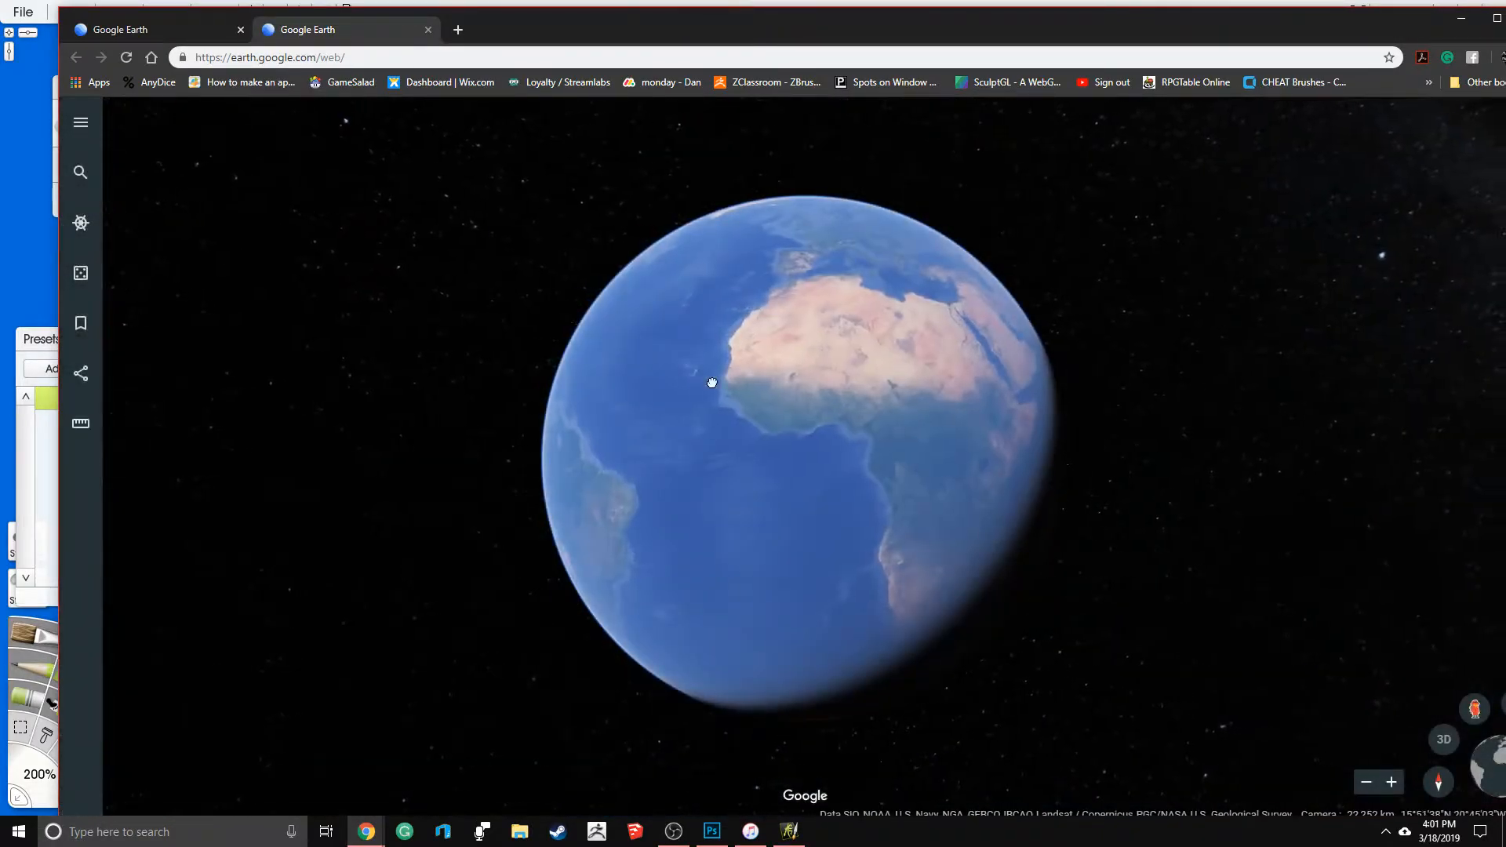
- Examine the islands off northwestern Africa and the relief of the surrounding seabed up close
{"action": "left_click_drag", "start_coordinate": [717, 380], "coordinate": [813, 422]}
{"action": "scroll", "coordinate": [818, 422], "scroll_direction": "up", "scroll_amount": 10}
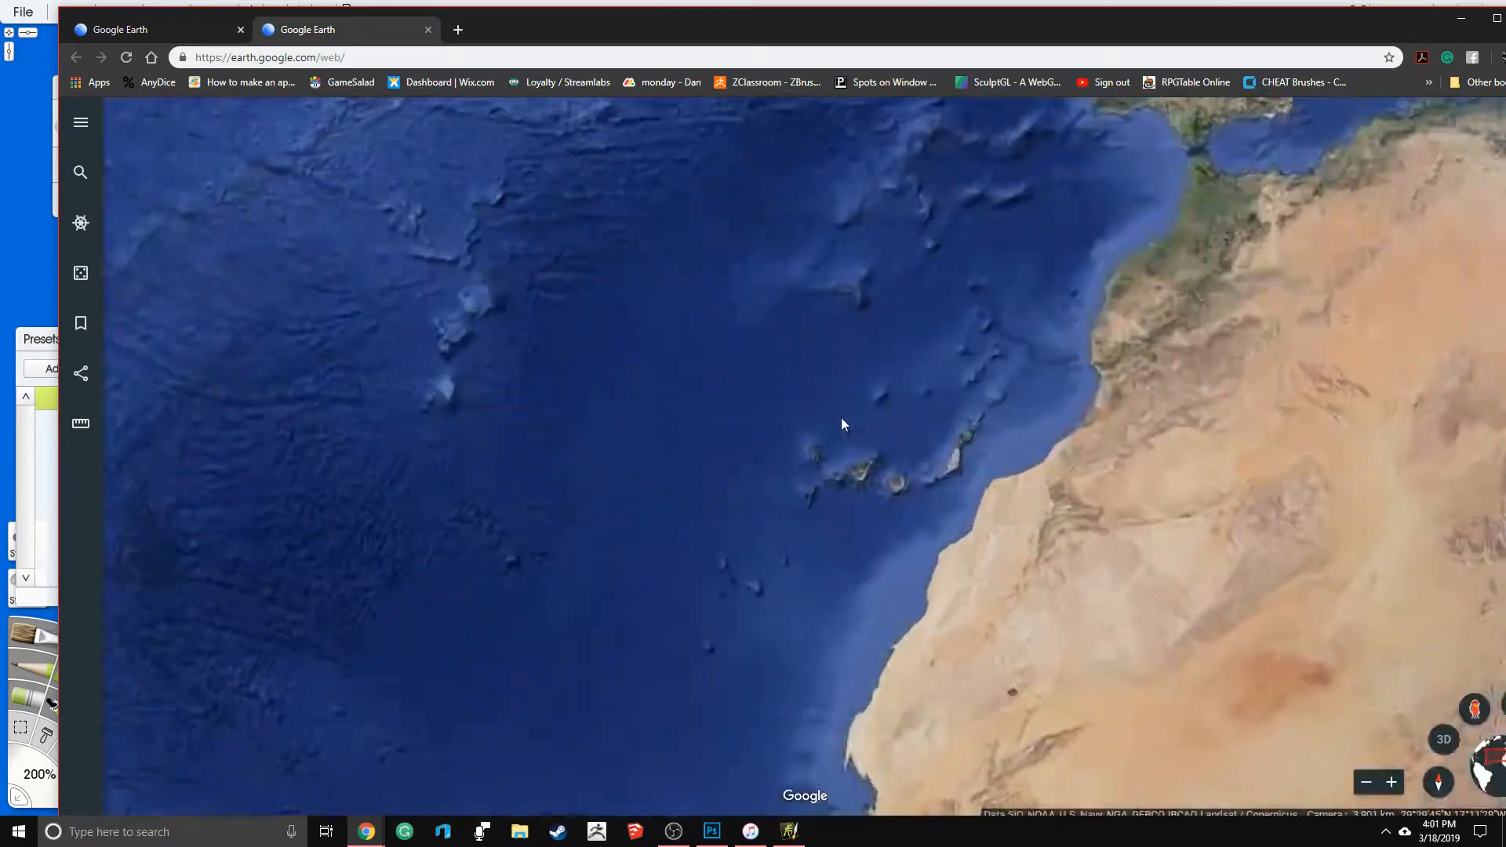
{"action": "left_click_drag", "start_coordinate": [880, 521], "coordinate": [793, 337]}
{"action": "scroll", "coordinate": [849, 350], "scroll_direction": "up", "scroll_amount": 5}
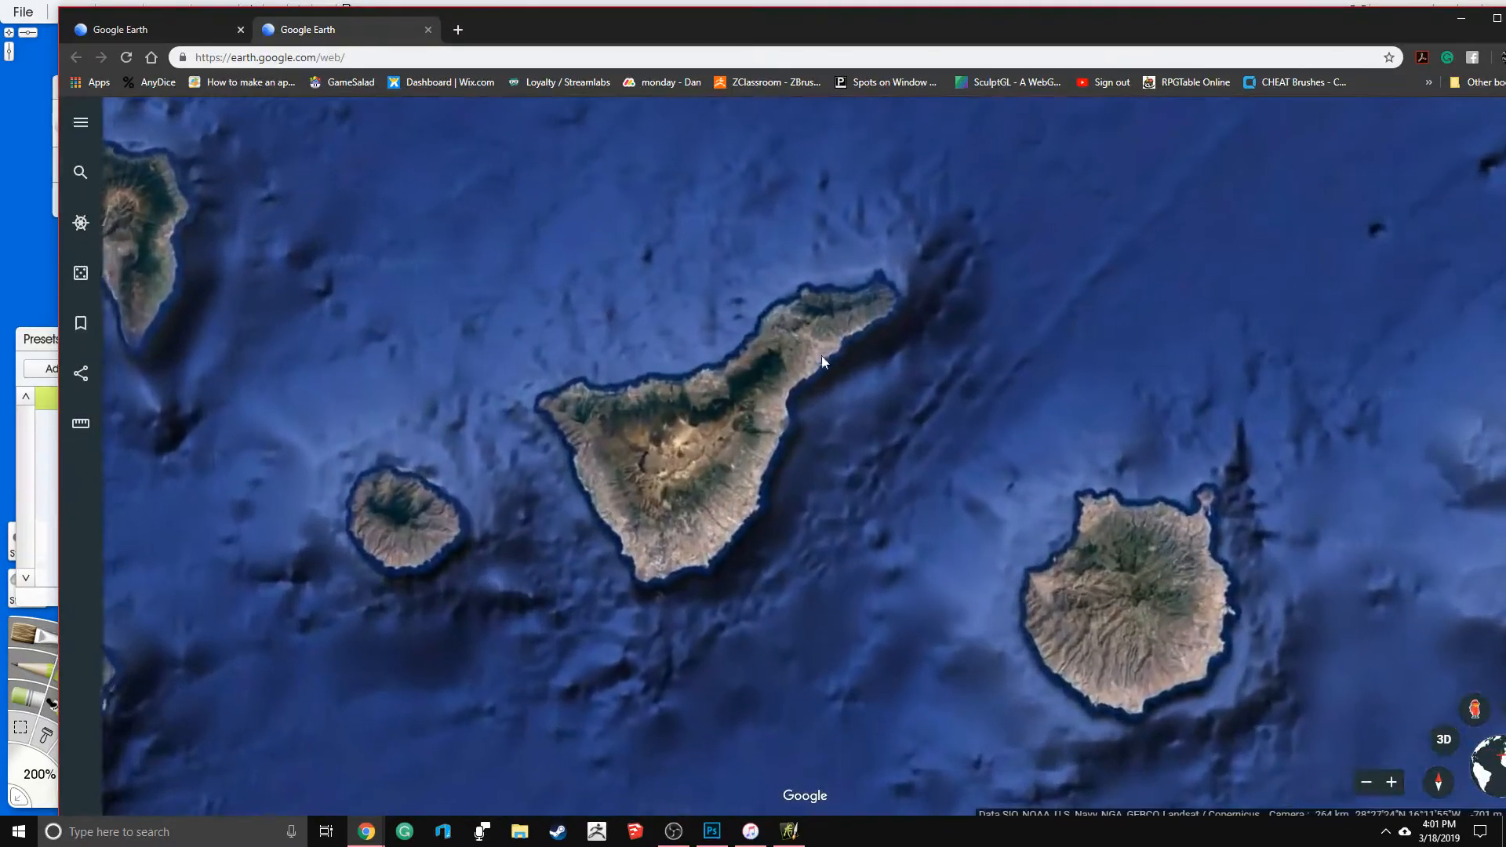
{"action": "left_click_drag", "start_coordinate": [504, 357], "coordinate": [743, 374]}
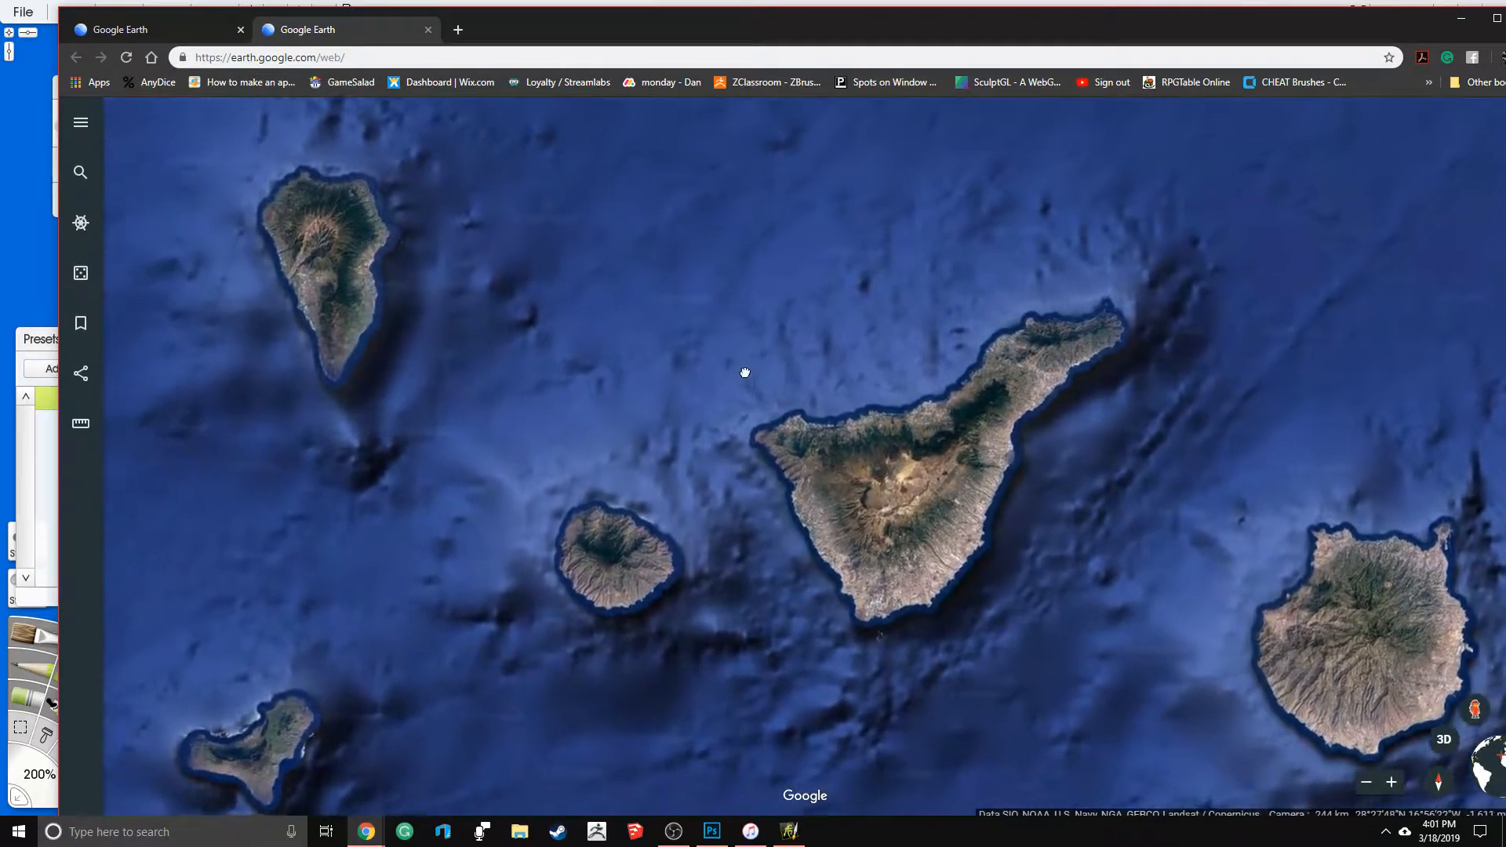
{"action": "left_click_drag", "start_coordinate": [440, 642], "coordinate": [518, 478]}
{"action": "left_click_drag", "start_coordinate": [1412, 499], "coordinate": [678, 466]}
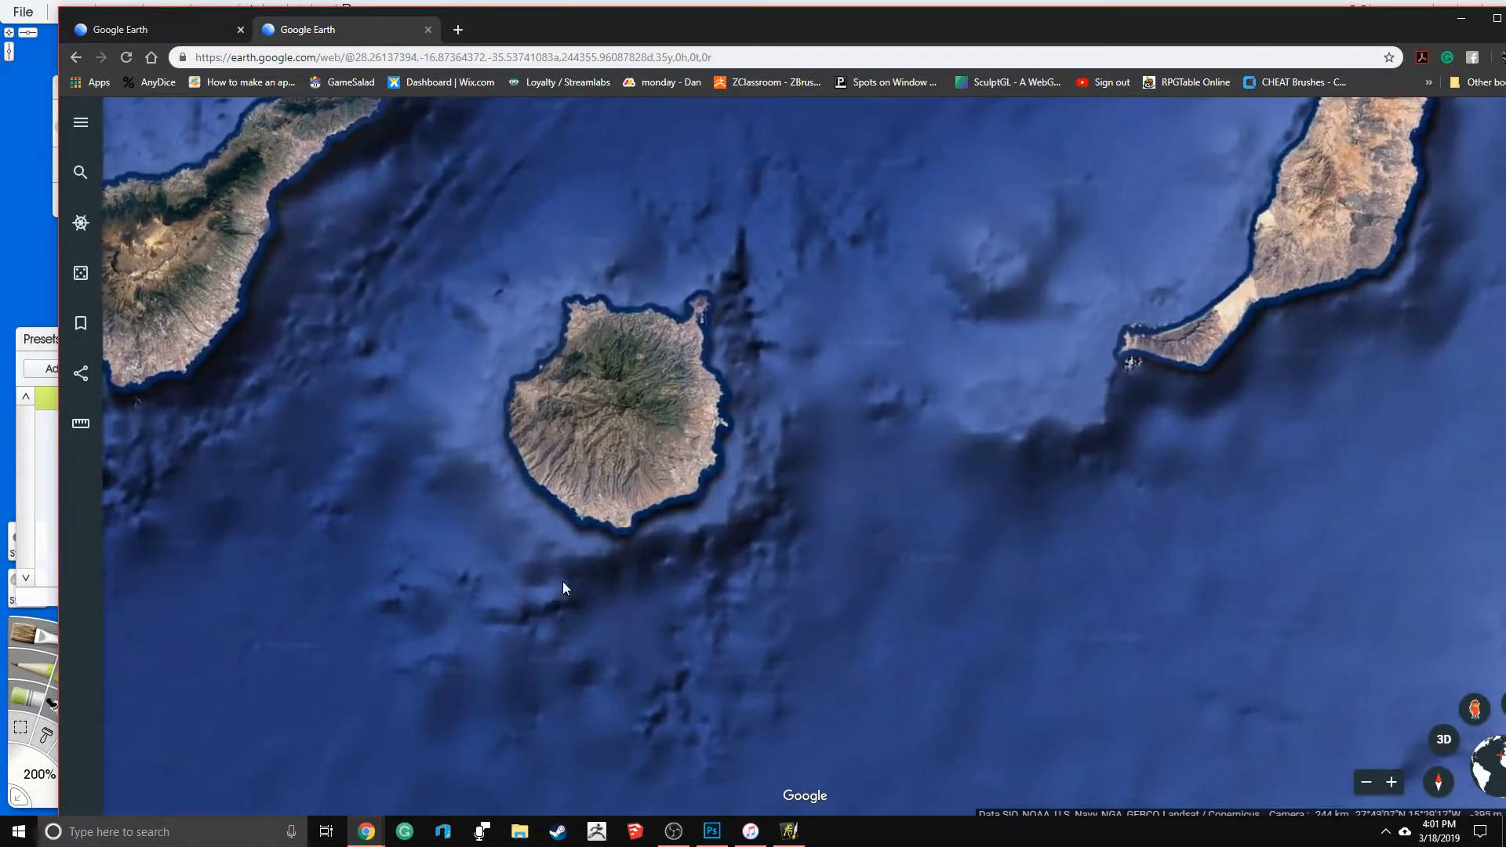
{"action": "left_click_drag", "start_coordinate": [1359, 482], "coordinate": [730, 546]}
- Survey the shallow coastal shelf and deep seabed from northwestern Africa up to the Strait of Gibraltar
{"action": "scroll", "coordinate": [915, 518], "scroll_direction": "down", "scroll_amount": 5}
{"action": "left_click_drag", "start_coordinate": [944, 428], "coordinate": [801, 542]}
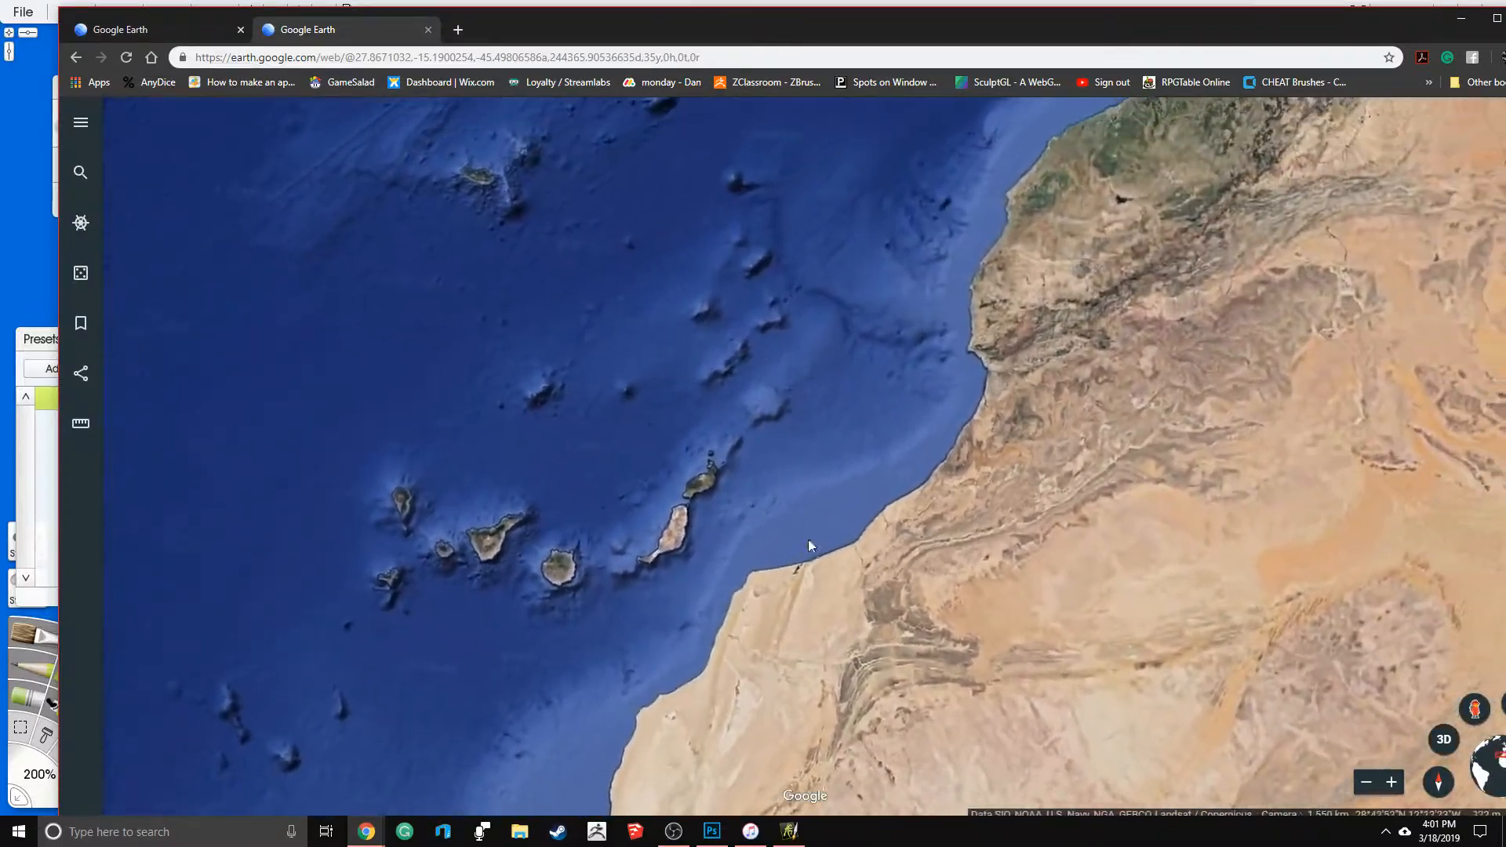
{"action": "left_click_drag", "start_coordinate": [887, 284], "coordinate": [667, 588]}
{"action": "left_click_drag", "start_coordinate": [906, 443], "coordinate": [1000, 326]}
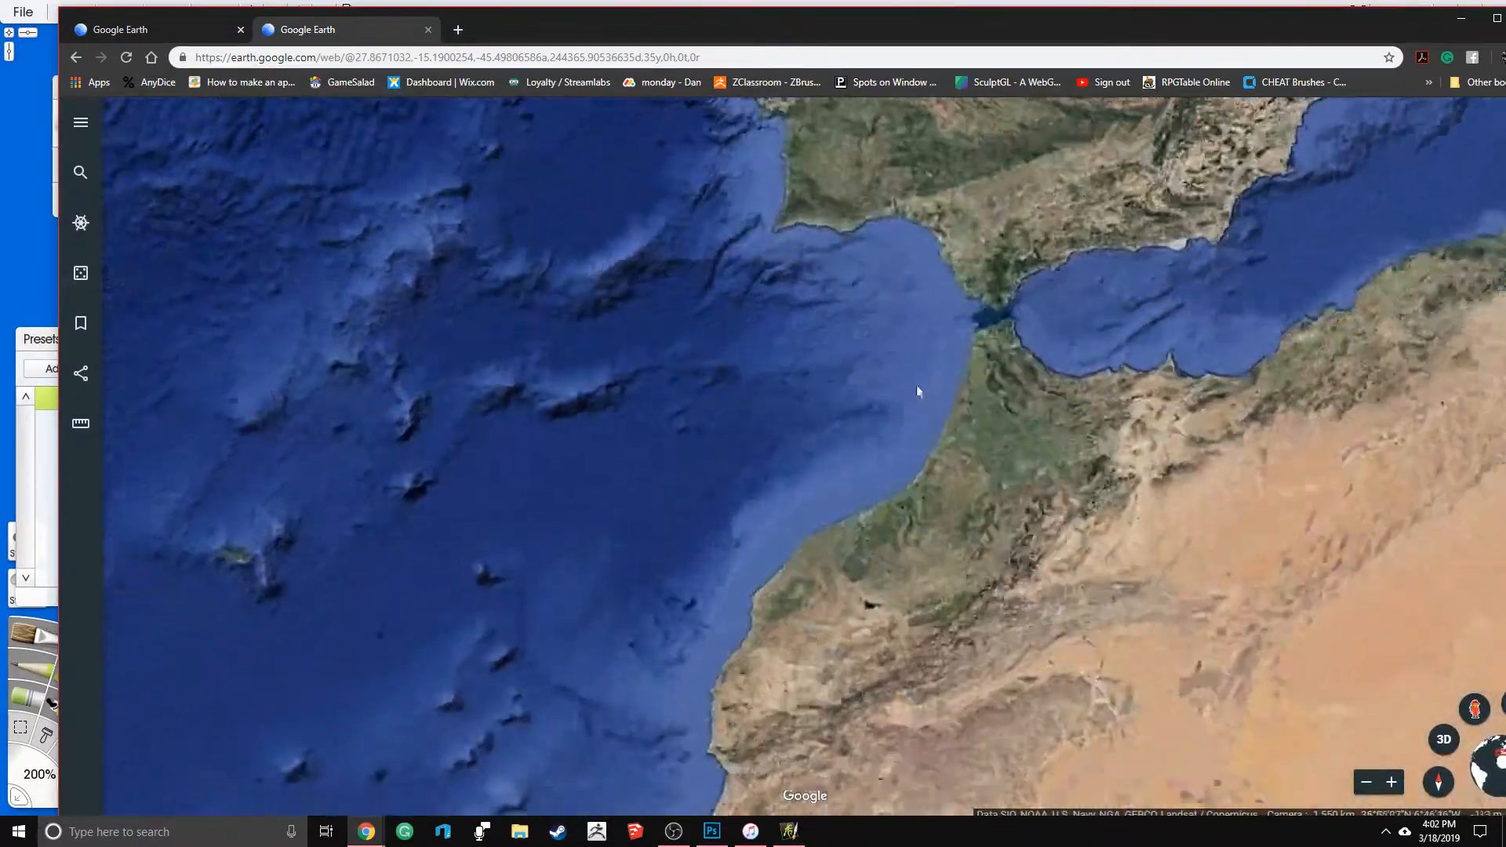
{"action": "left_click_drag", "start_coordinate": [694, 589], "coordinate": [814, 437]}
{"action": "left_click_drag", "start_coordinate": [628, 318], "coordinate": [730, 350]}
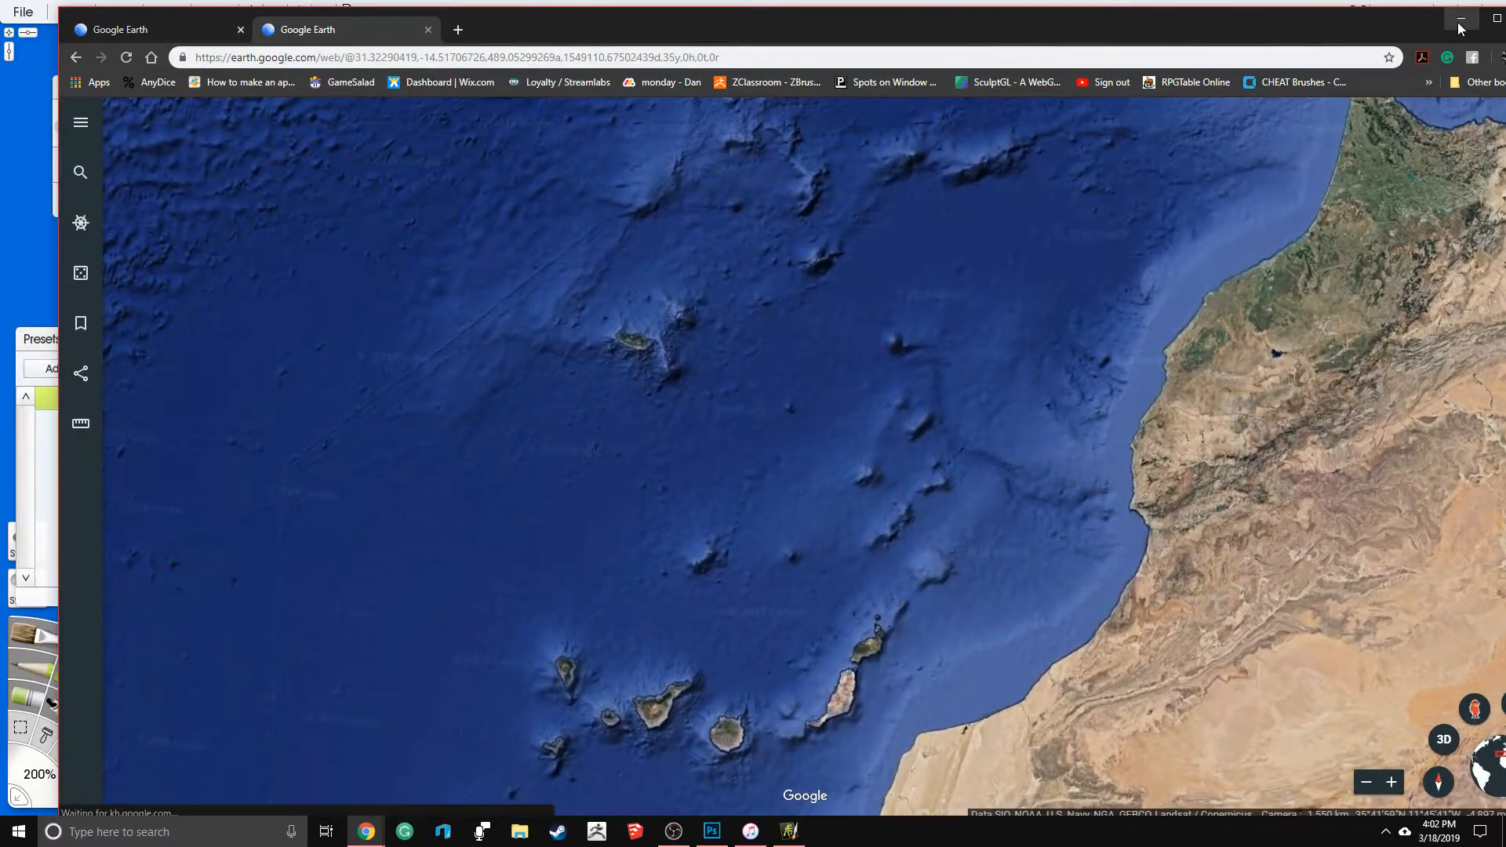
- Switch to ArtRage and airbrush a paler grey-blue over the southern part of the sea on Layer 3
{"action": "left_click", "coordinate": [1461, 17]}
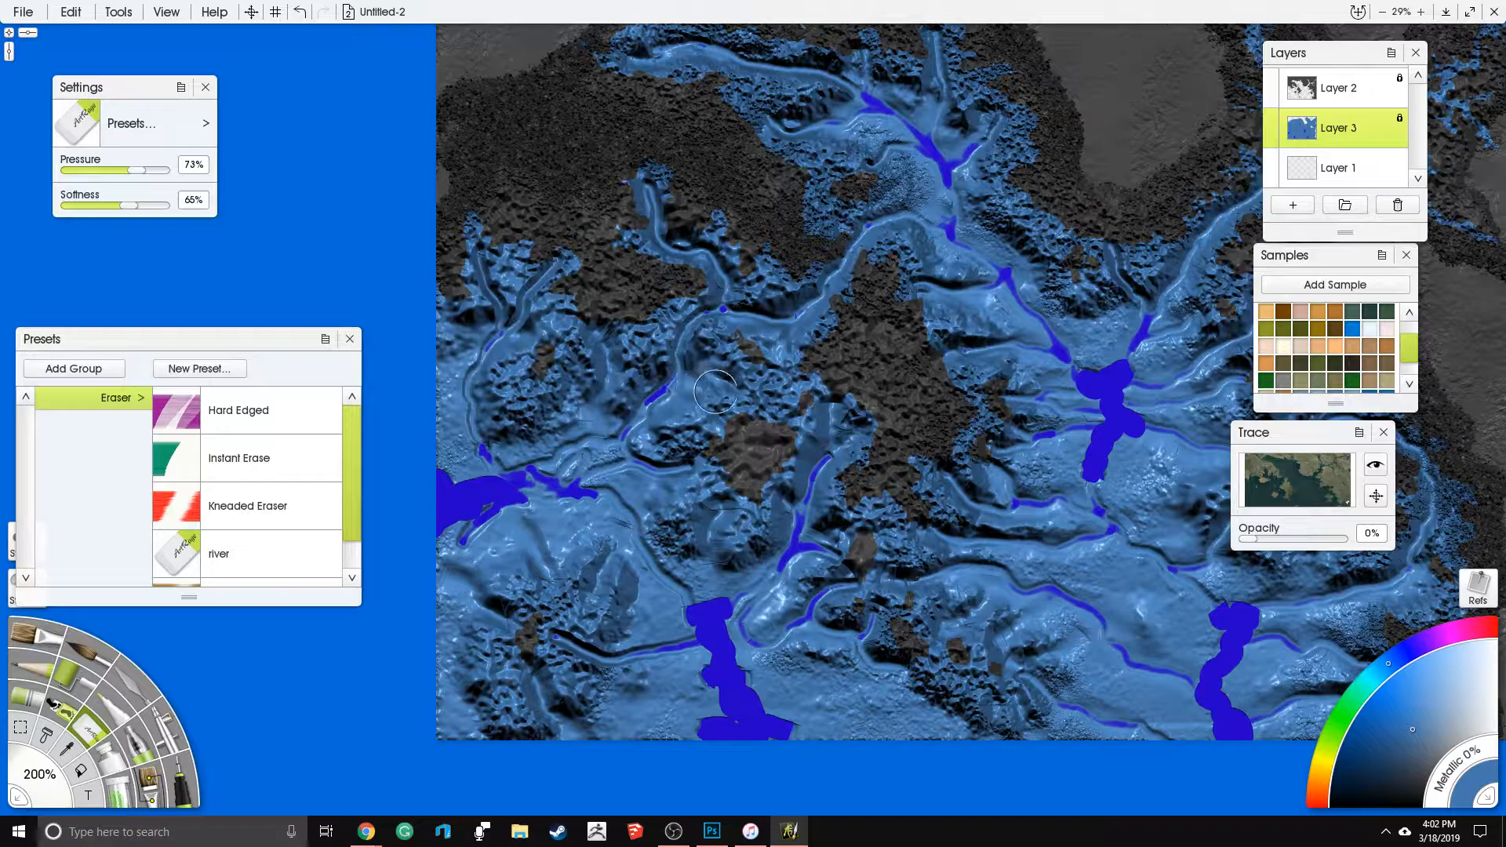
{"action": "left_click_drag", "start_coordinate": [804, 390], "coordinate": [788, 310]}
{"action": "scroll", "coordinate": [910, 459], "scroll_direction": "down", "scroll_amount": 4}
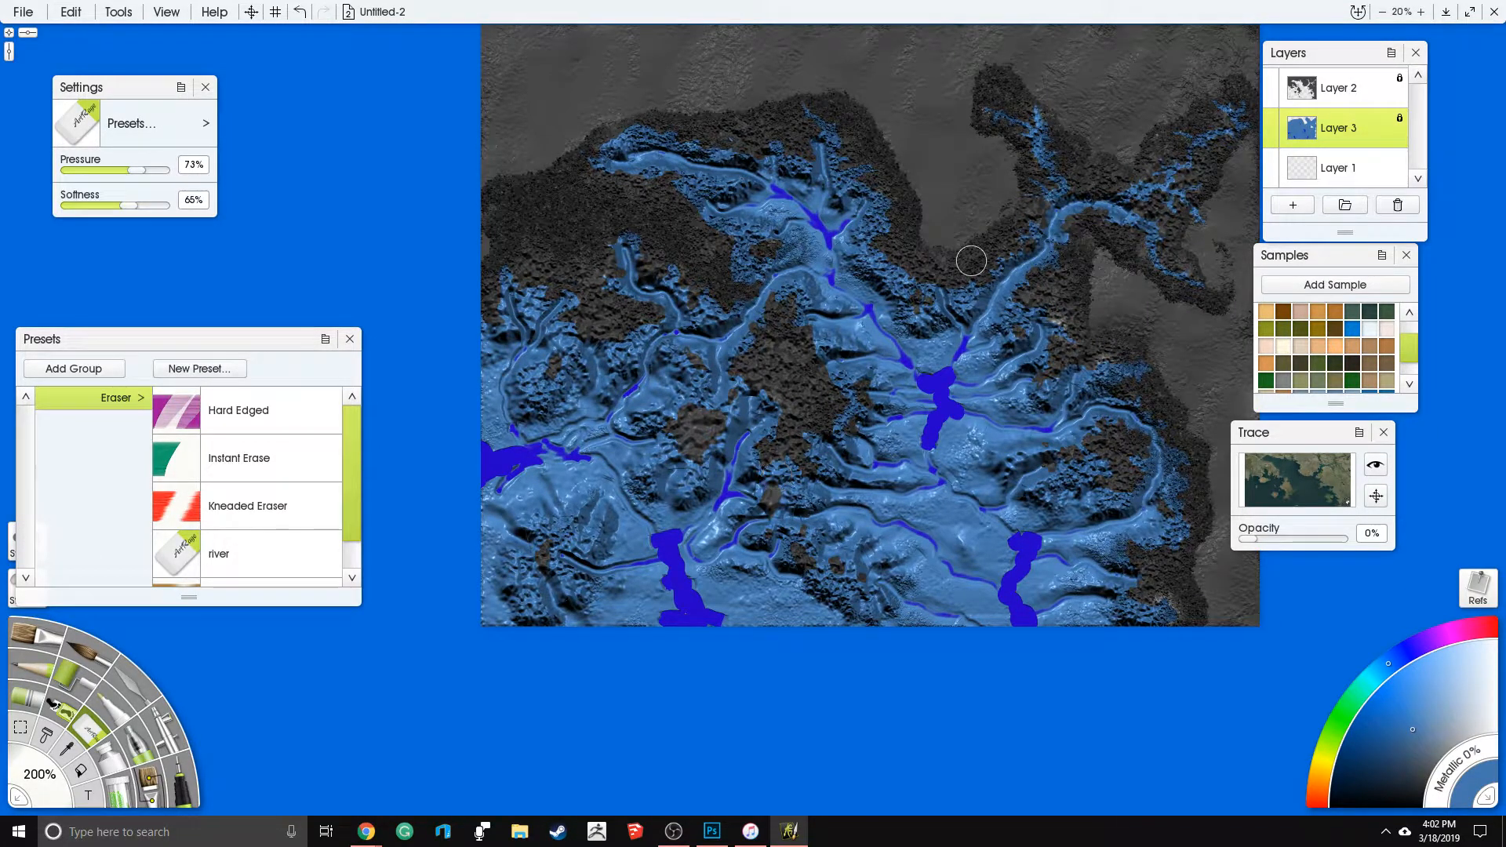
{"action": "left_click", "coordinate": [160, 750]}
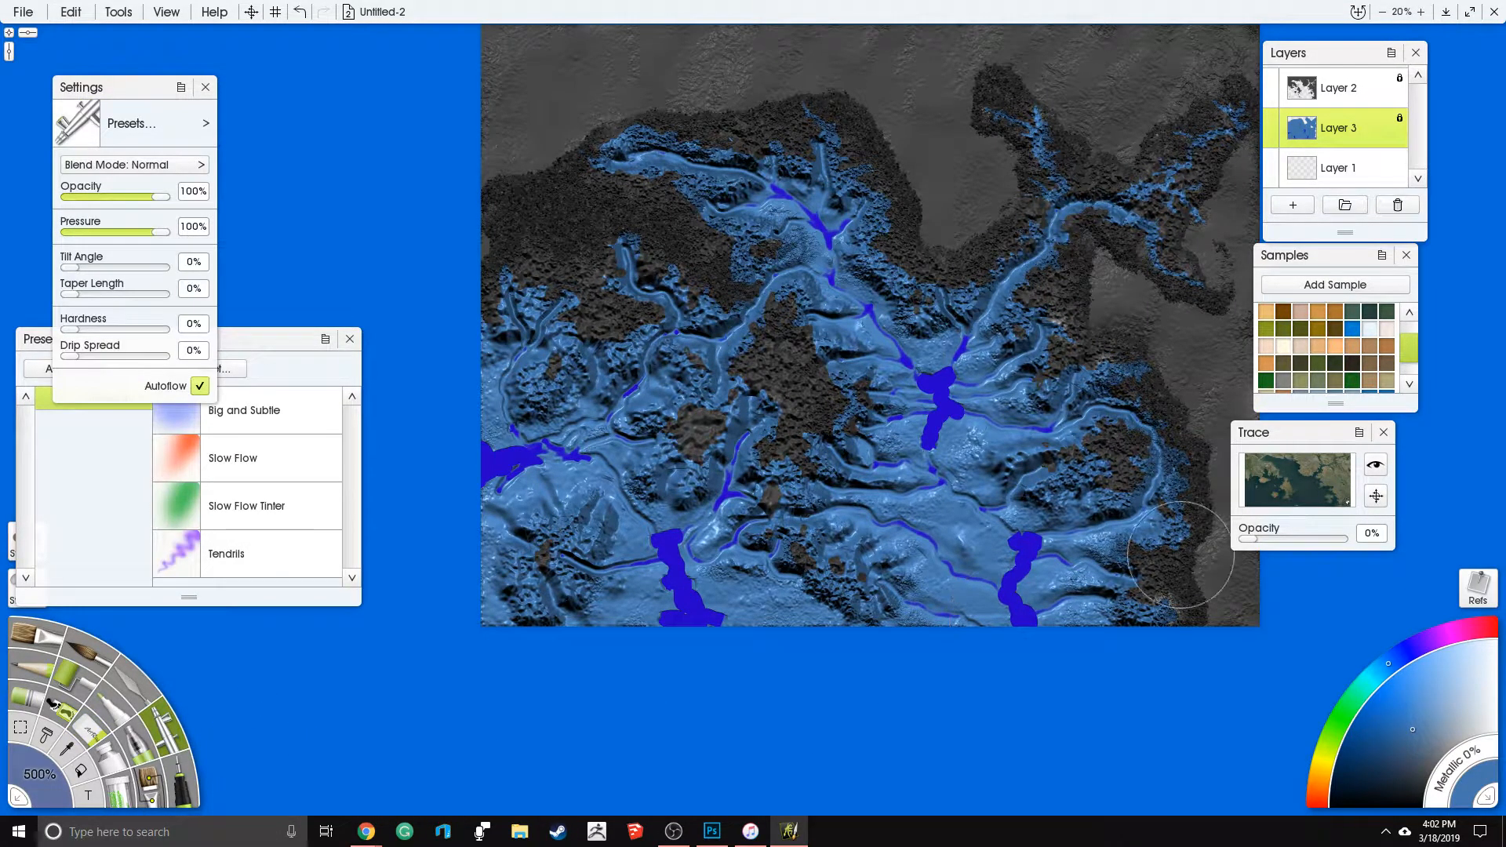
{"action": "left_click_drag", "start_coordinate": [1420, 725], "coordinate": [1437, 723]}
{"action": "left_click_drag", "start_coordinate": [610, 630], "coordinate": [636, 611]}
{"action": "mouse_move", "coordinate": [712, 563]}
{"action": "left_mouse_down"}
{"action": "mouse_move", "coordinate": [824, 561]}
{"action": "mouse_move", "coordinate": [871, 534]}
{"action": "mouse_move", "coordinate": [1099, 572]}
{"action": "mouse_move", "coordinate": [1177, 518]}
{"action": "mouse_move", "coordinate": [1145, 384]}
{"action": "mouse_move", "coordinate": [1036, 345]}
{"action": "mouse_move", "coordinate": [1008, 502]}
{"action": "left_mouse_up"}
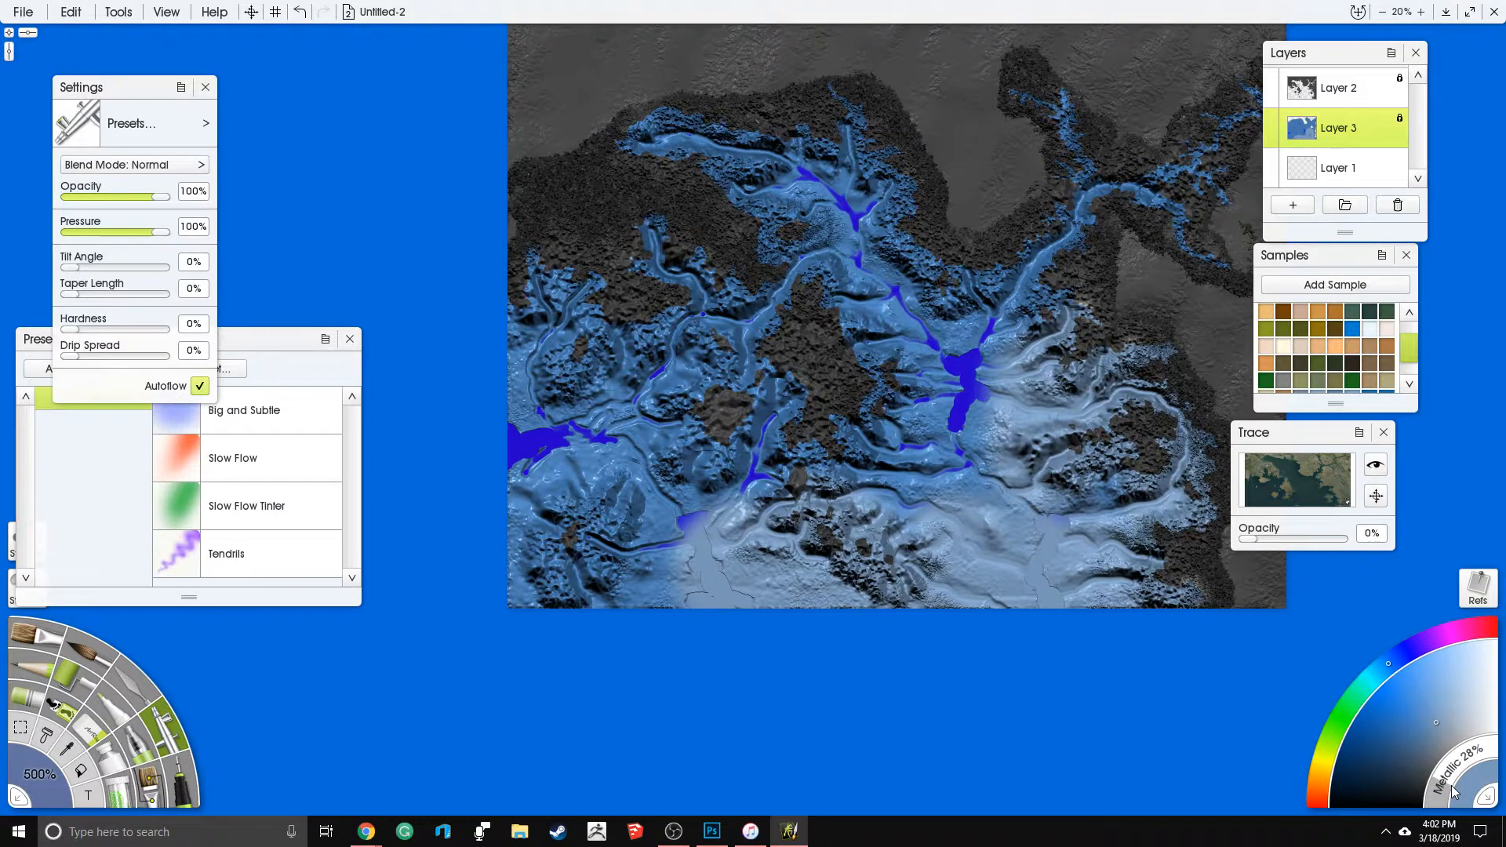
- Set the paint's metallic amount to 25% and airbrush the grey-blue over the remaining sea and river channels
{"action": "left_click_drag", "start_coordinate": [1452, 784], "coordinate": [1447, 786]}
{"action": "mouse_move", "coordinate": [717, 524]}
{"action": "left_mouse_down"}
{"action": "mouse_move", "coordinate": [708, 541]}
{"action": "mouse_move", "coordinate": [816, 589]}
{"action": "mouse_move", "coordinate": [767, 516]}
{"action": "mouse_move", "coordinate": [851, 451]}
{"action": "mouse_move", "coordinate": [937, 424]}
{"action": "mouse_move", "coordinate": [1120, 523]}
{"action": "mouse_move", "coordinate": [1108, 580]}
{"action": "mouse_move", "coordinate": [1043, 584]}
{"action": "mouse_move", "coordinate": [1020, 334]}
{"action": "mouse_move", "coordinate": [1009, 620]}
{"action": "mouse_move", "coordinate": [914, 568]}
{"action": "left_mouse_up"}
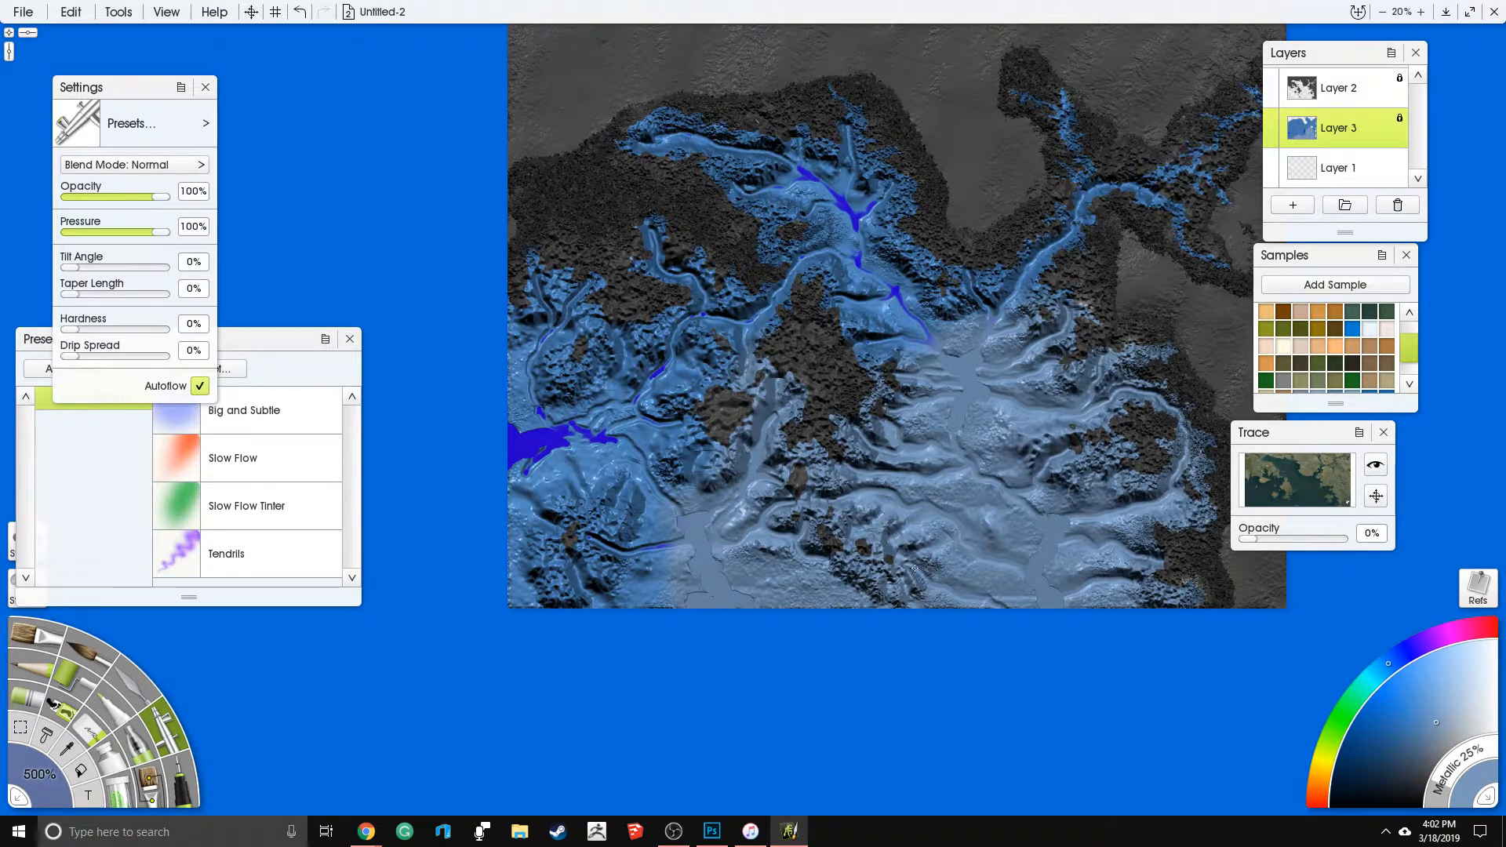
{"action": "mouse_move", "coordinate": [715, 499]}
{"action": "left_mouse_down"}
{"action": "mouse_move", "coordinate": [559, 549]}
{"action": "mouse_move", "coordinate": [522, 443]}
{"action": "mouse_move", "coordinate": [542, 271]}
{"action": "mouse_move", "coordinate": [662, 458]}
{"action": "mouse_move", "coordinate": [816, 223]}
{"action": "mouse_move", "coordinate": [926, 353]}
{"action": "mouse_move", "coordinate": [808, 157]}
{"action": "mouse_move", "coordinate": [718, 212]}
{"action": "mouse_move", "coordinate": [631, 138]}
{"action": "left_mouse_up"}
{"action": "mouse_move", "coordinate": [1028, 290]}
{"action": "left_mouse_down"}
{"action": "mouse_move", "coordinate": [1137, 196]}
{"action": "mouse_move", "coordinate": [1215, 219]}
{"action": "left_mouse_up"}
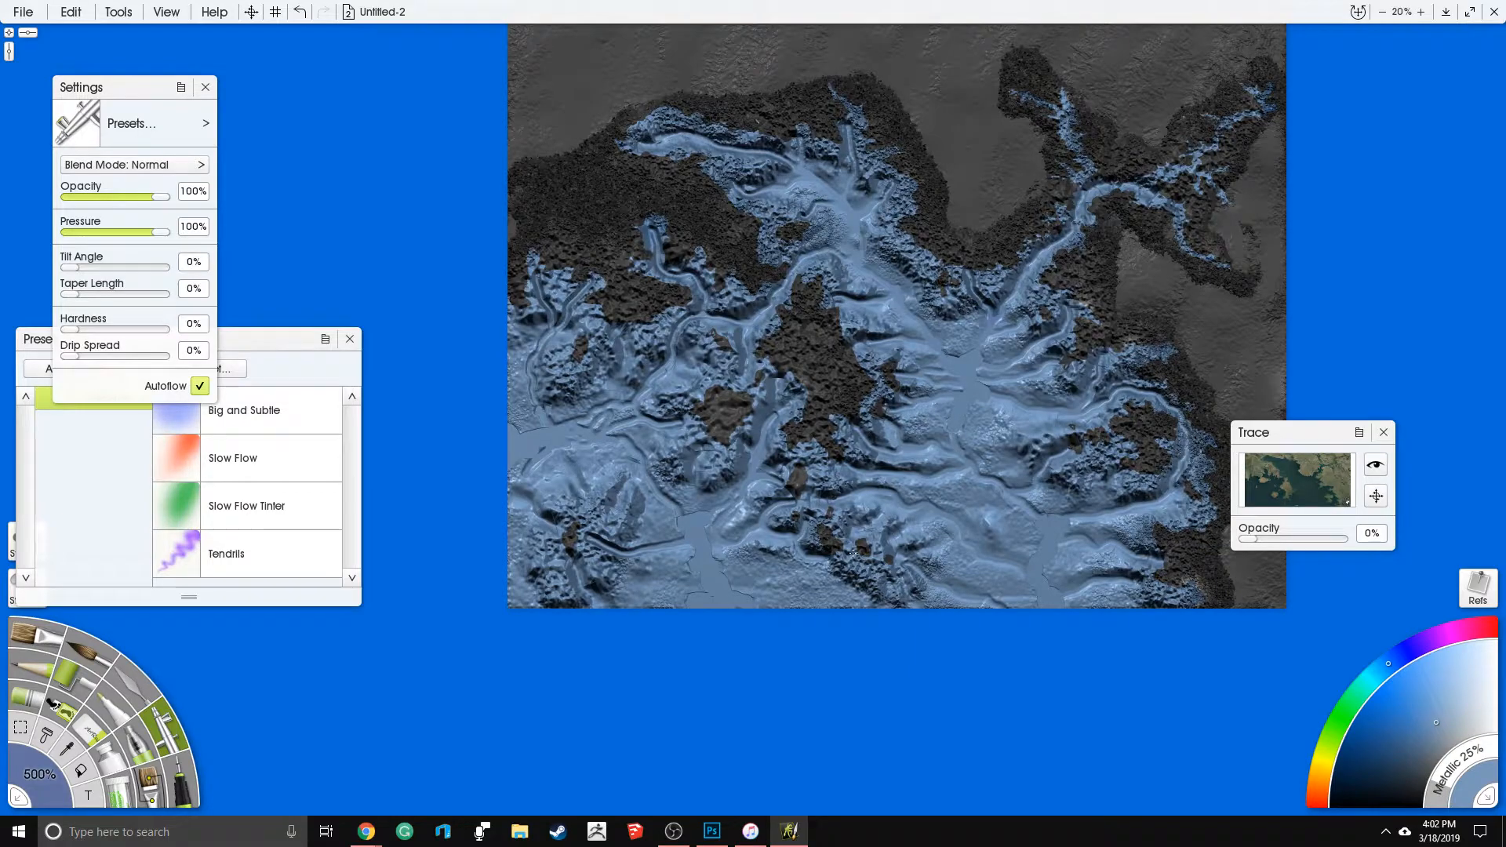
{"action": "left_click_drag", "start_coordinate": [854, 554], "coordinate": [862, 553]}
{"action": "left_click_drag", "start_coordinate": [346, 302], "coordinate": [331, 323]}
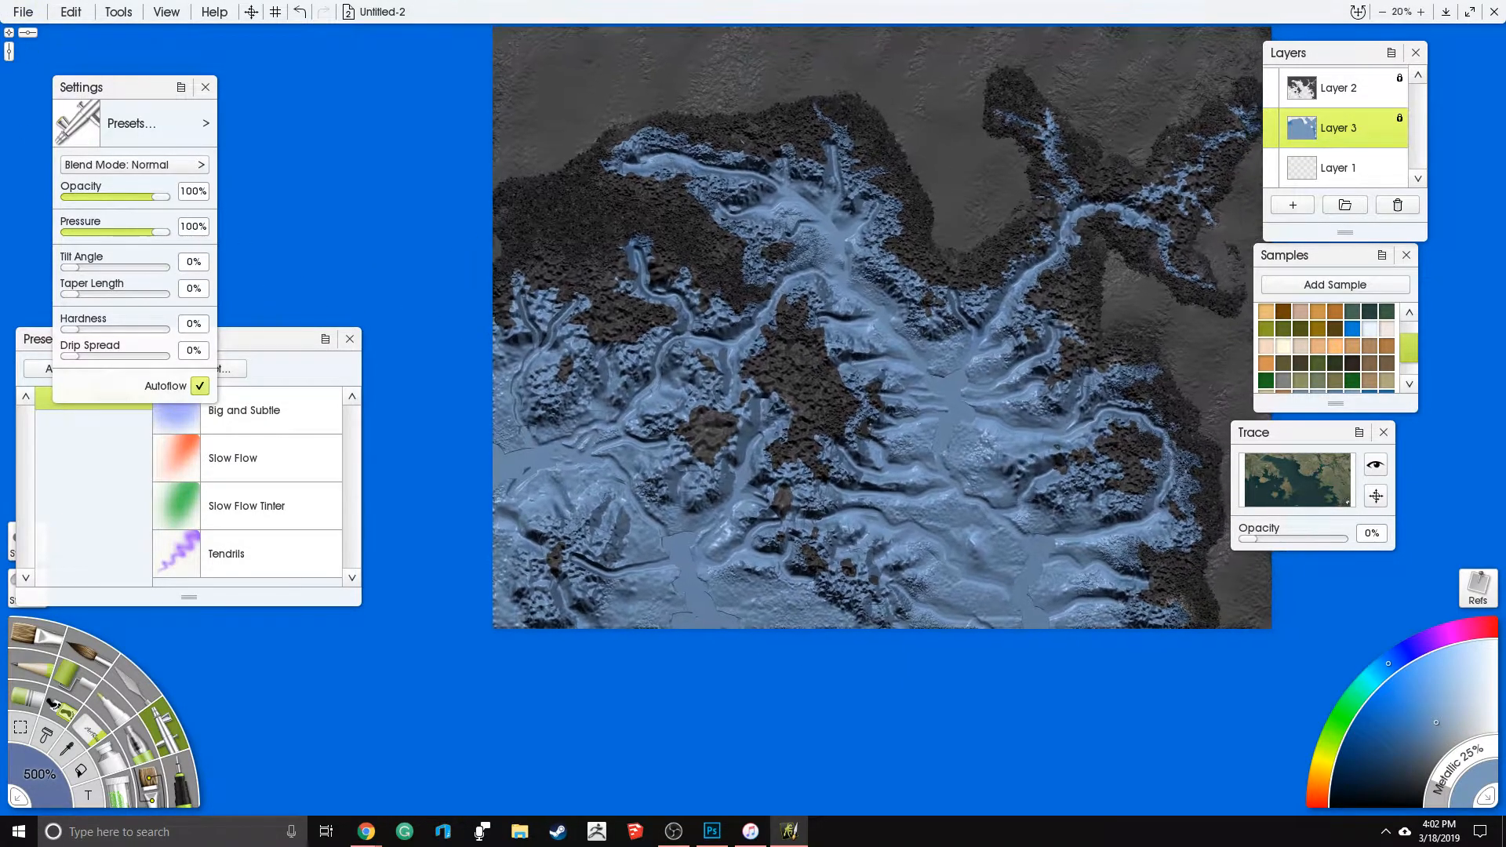
- Activate Layer 2, hide Layer 3 and select the empty sea area with the magic wand
{"action": "left_click", "coordinate": [1351, 90]}
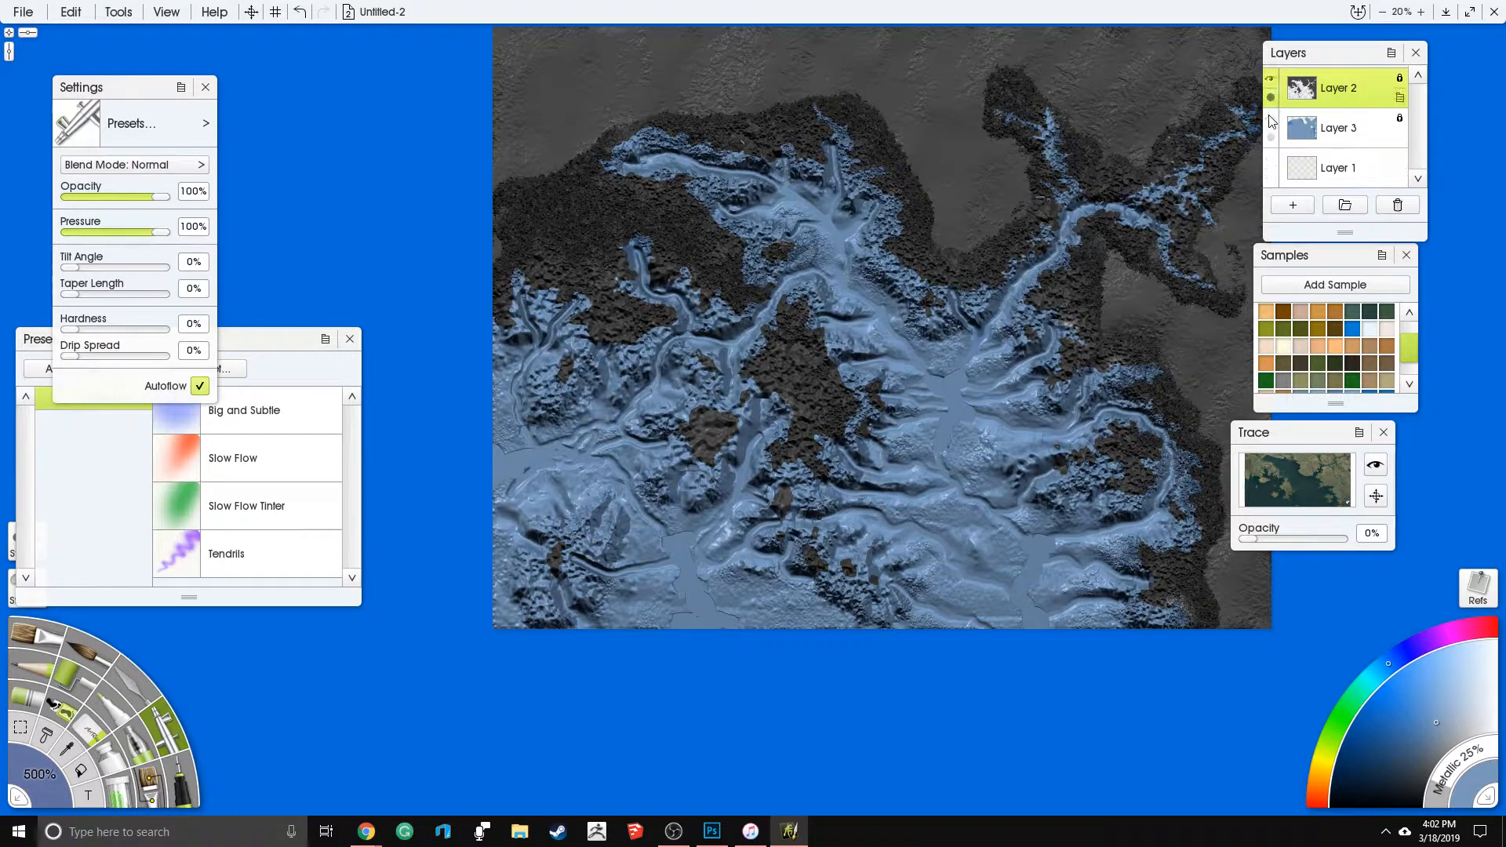
{"action": "left_click", "coordinate": [1271, 119]}
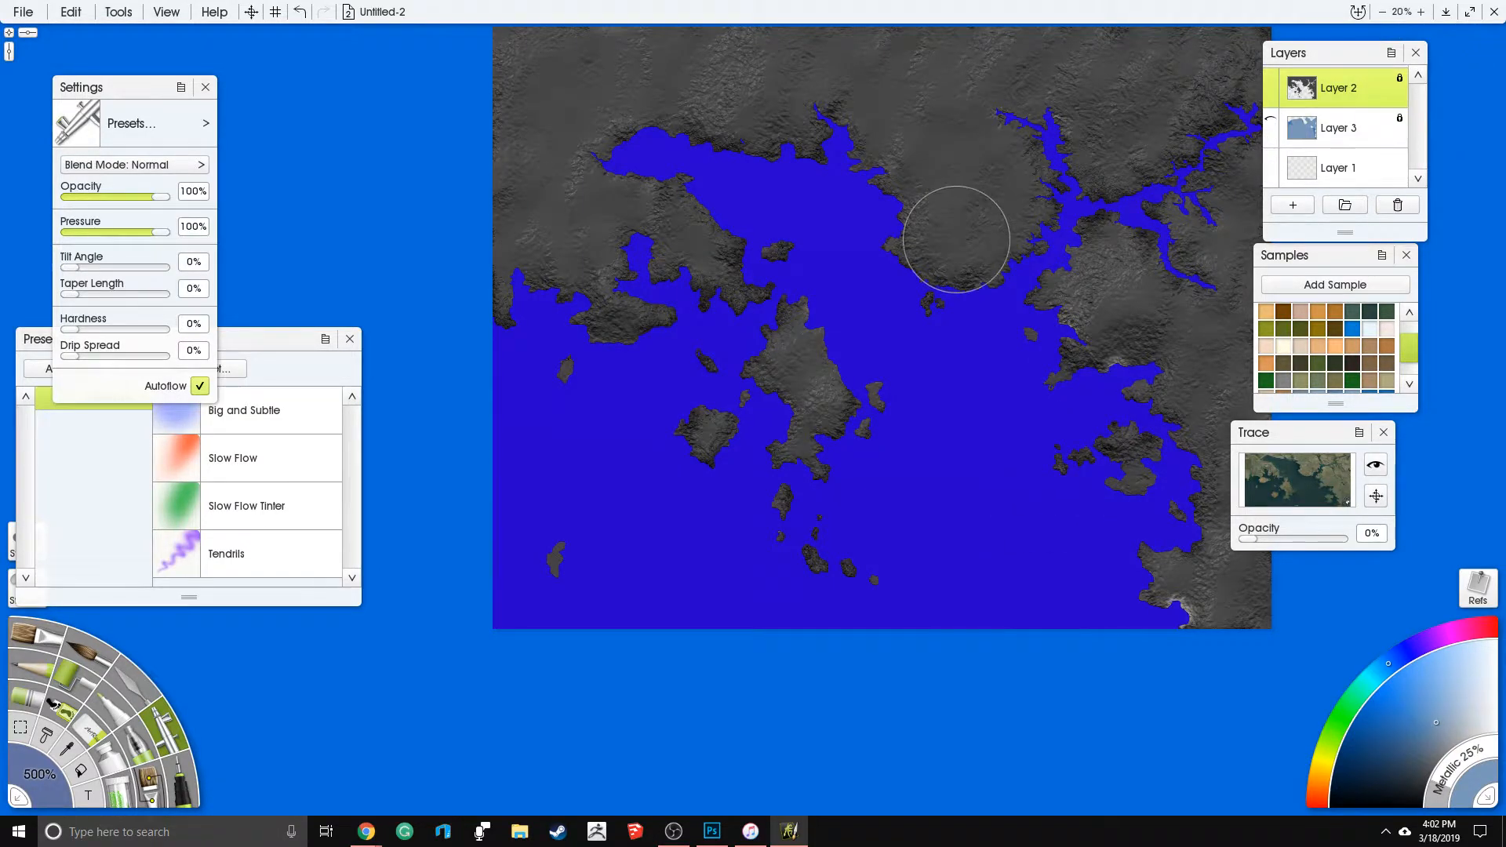
{"action": "left_click_drag", "start_coordinate": [989, 241], "coordinate": [952, 368]}
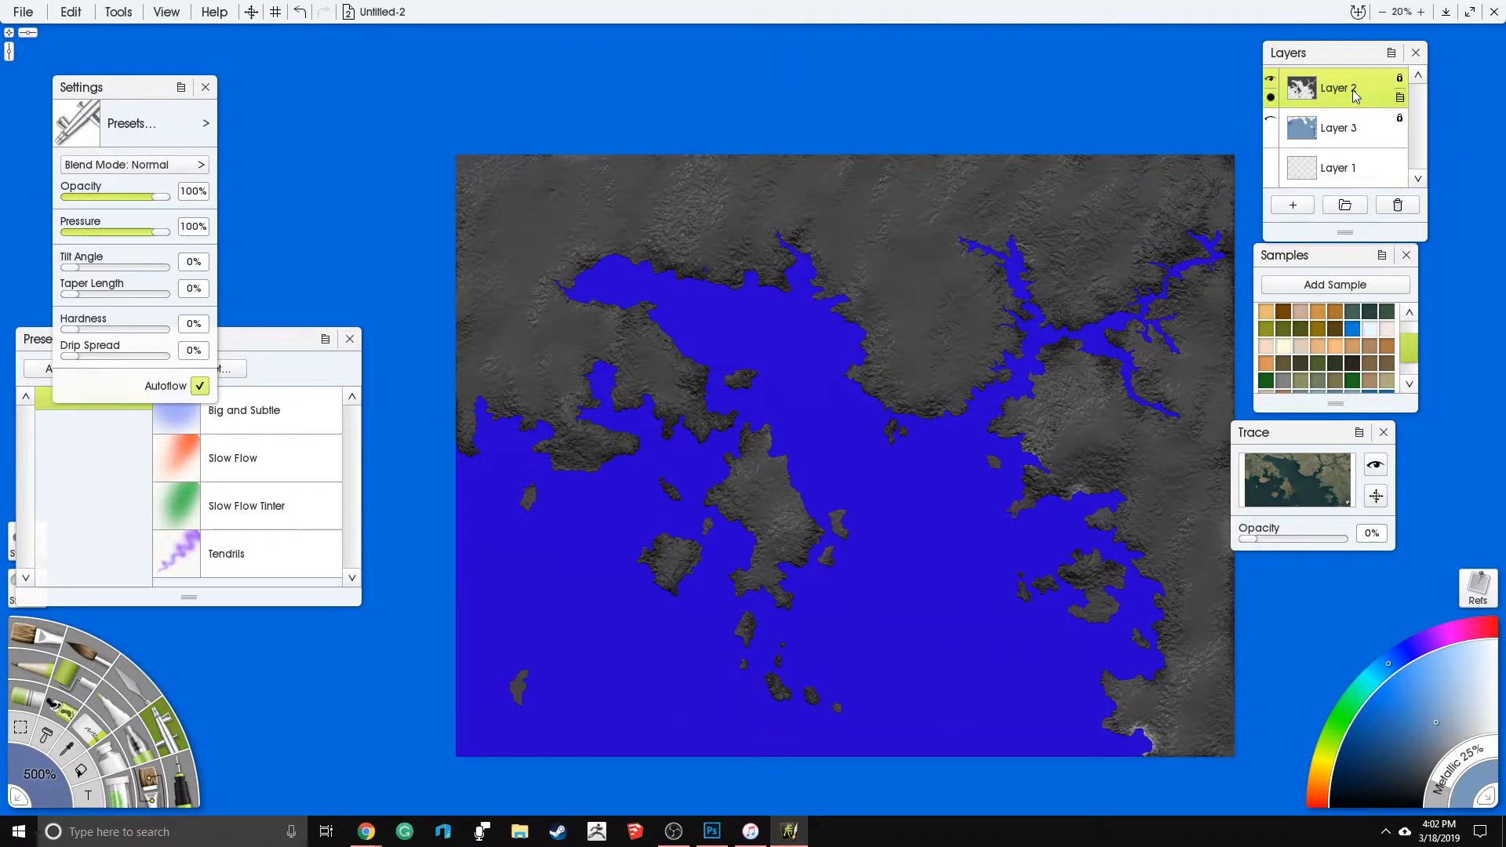
{"action": "left_click", "coordinate": [21, 729]}
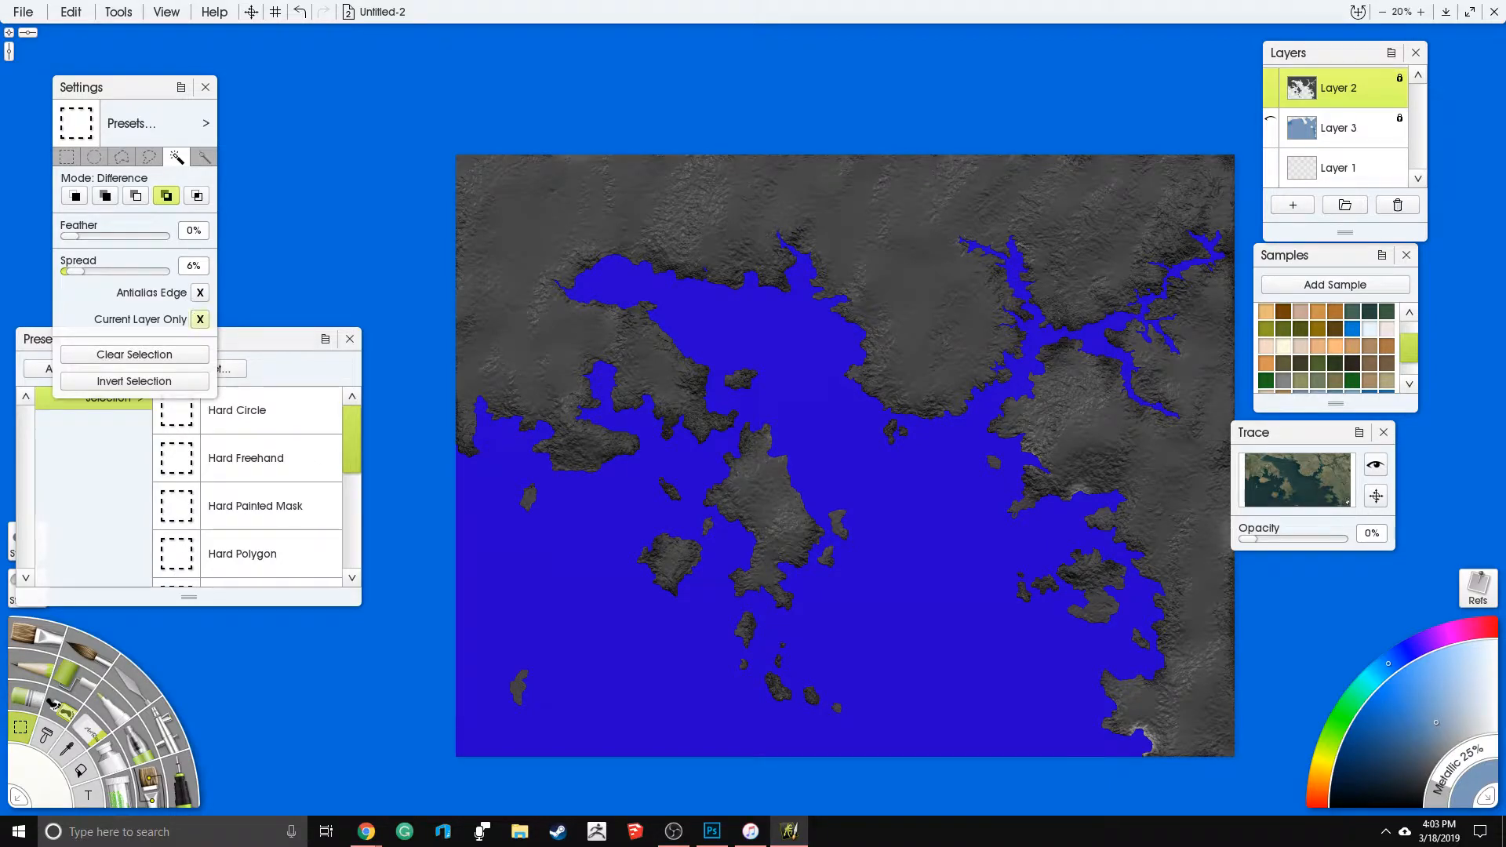
{"action": "left_click", "coordinate": [705, 321]}
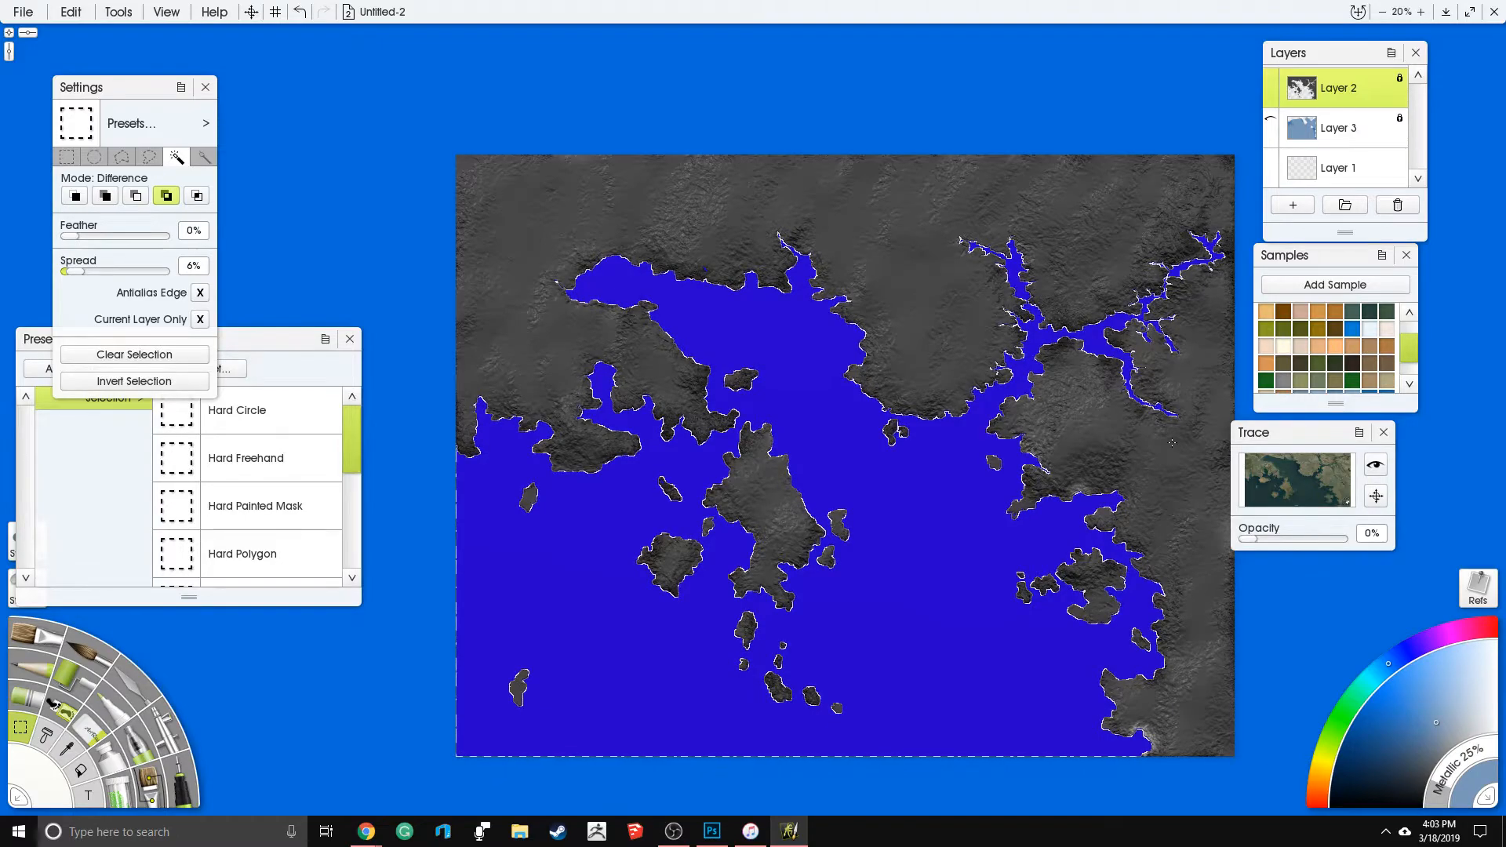
{"action": "key", "text": "ctrl+o"}
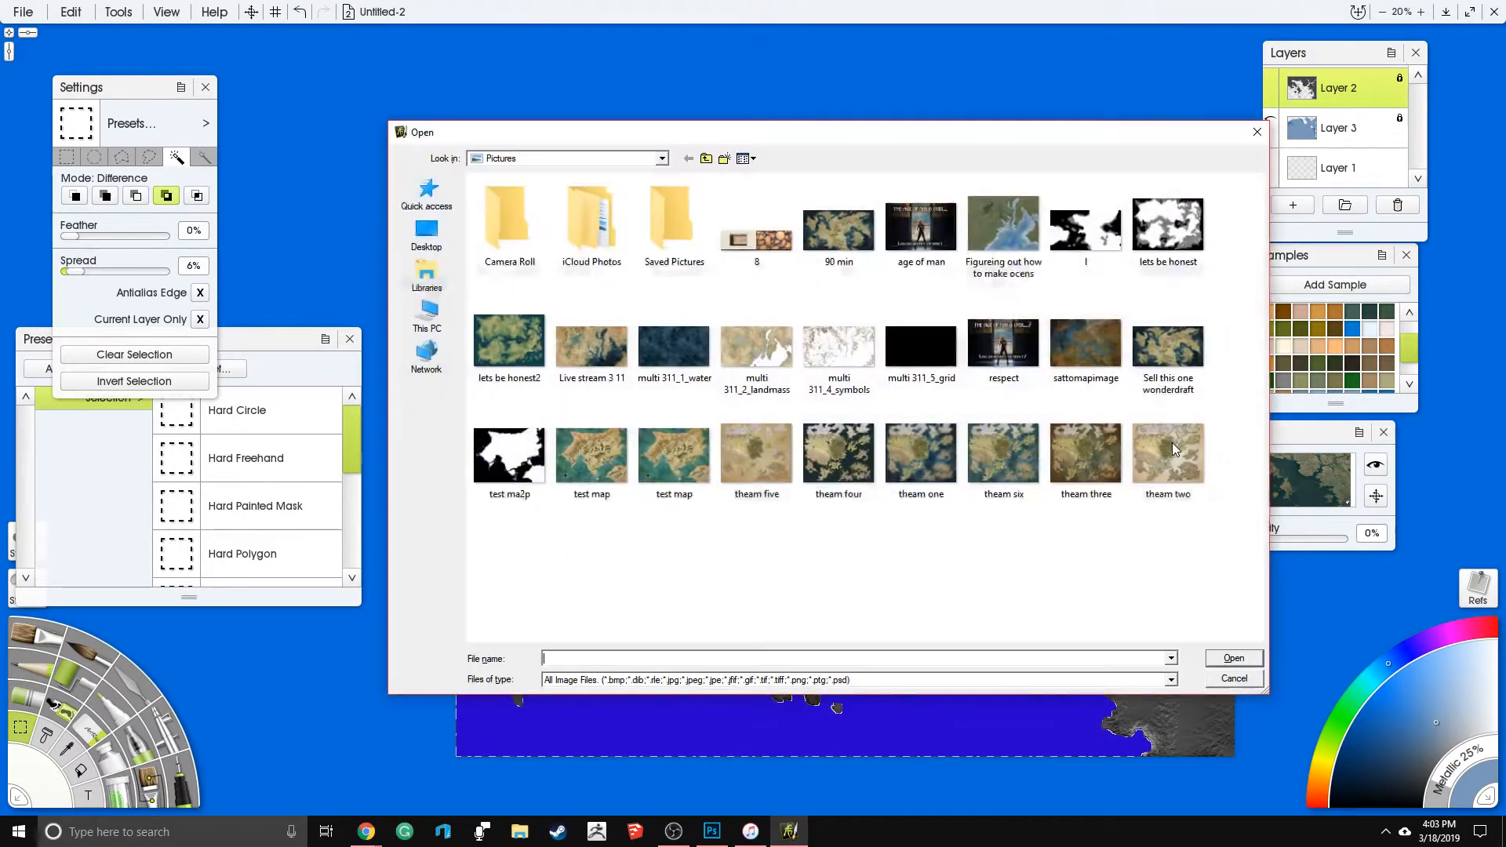
{"action": "left_click", "coordinate": [1236, 680]}
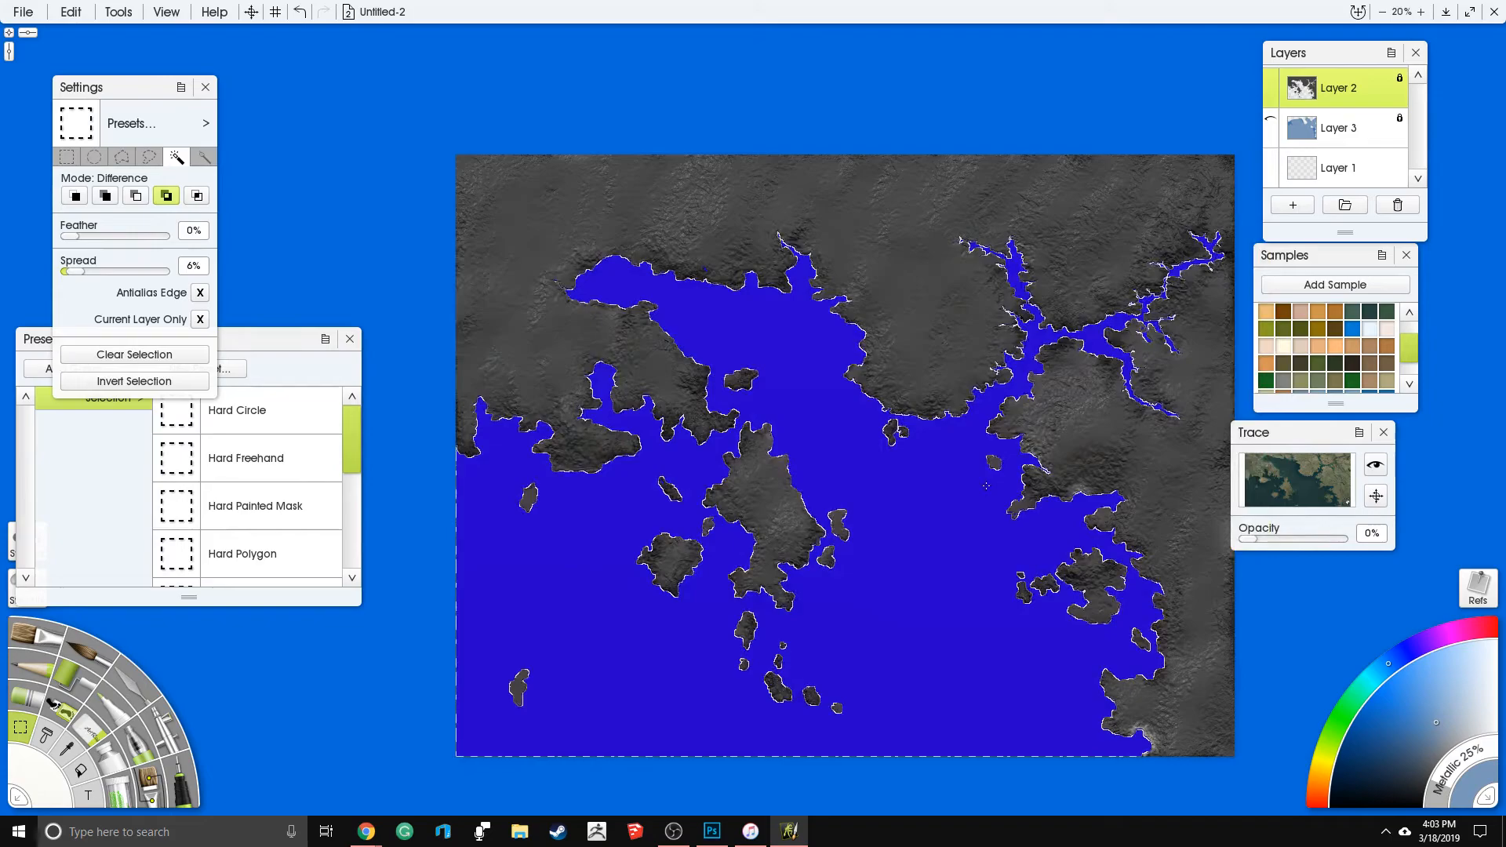
{"action": "key", "text": "ctrl+o"}
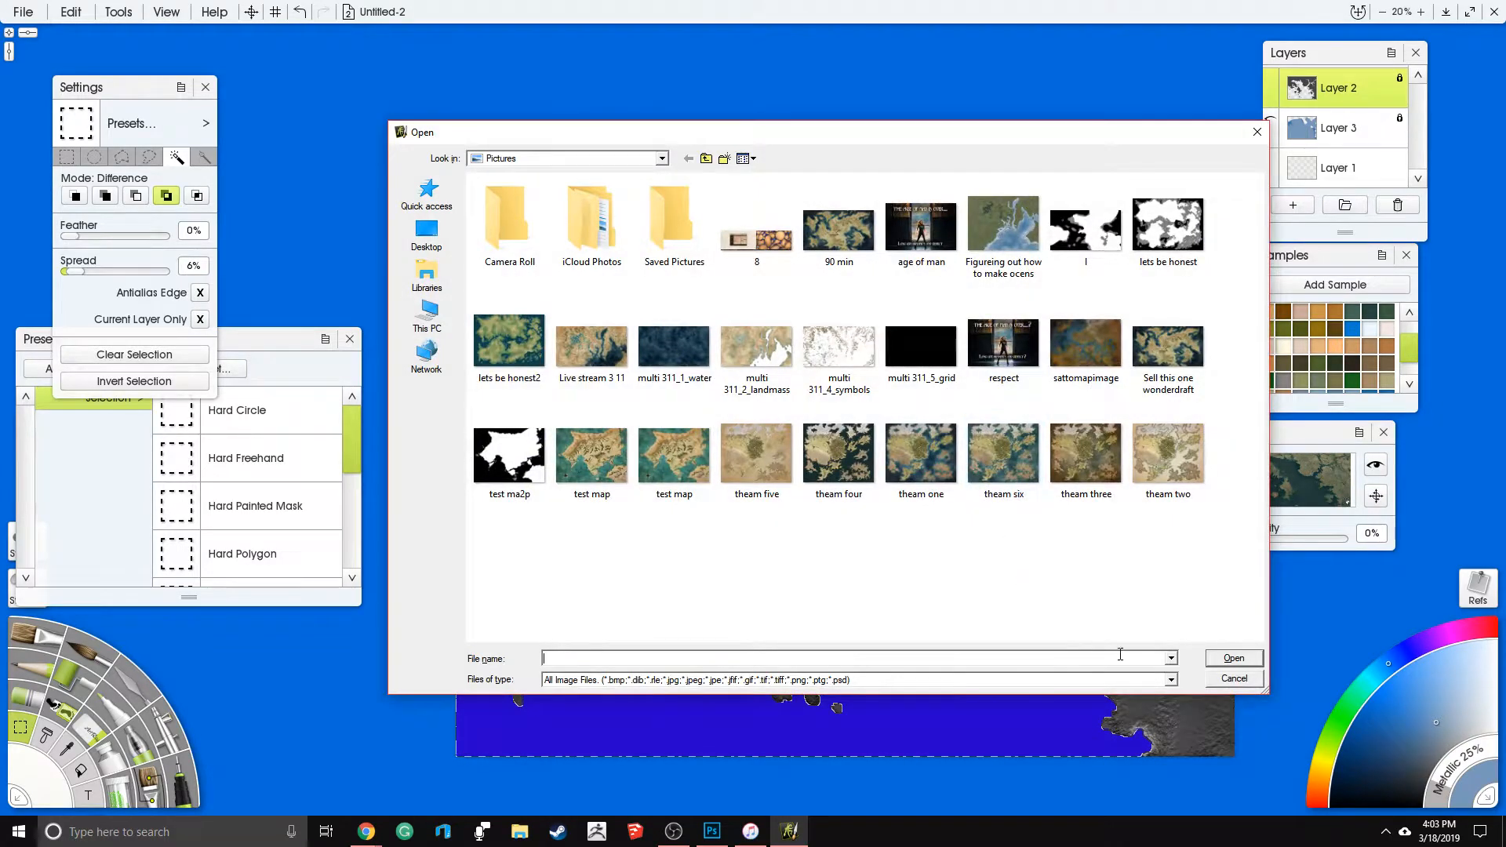
{"action": "left_click", "coordinate": [1233, 679]}
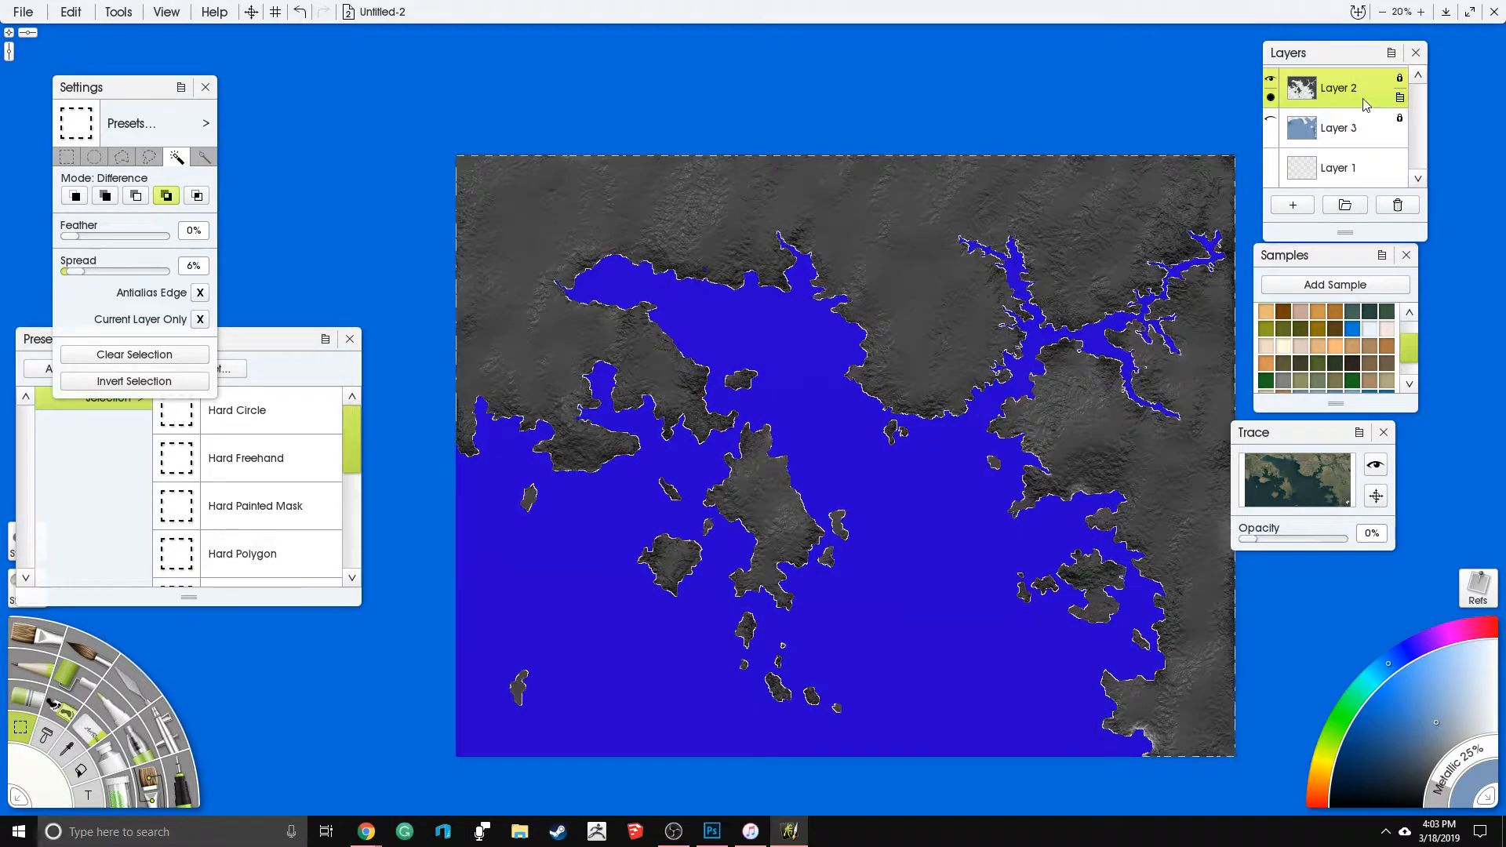
- With the selection inverted to the land, make Layer 3 visible and active and switch to the Knife tool
{"action": "left_click", "coordinate": [1369, 135]}
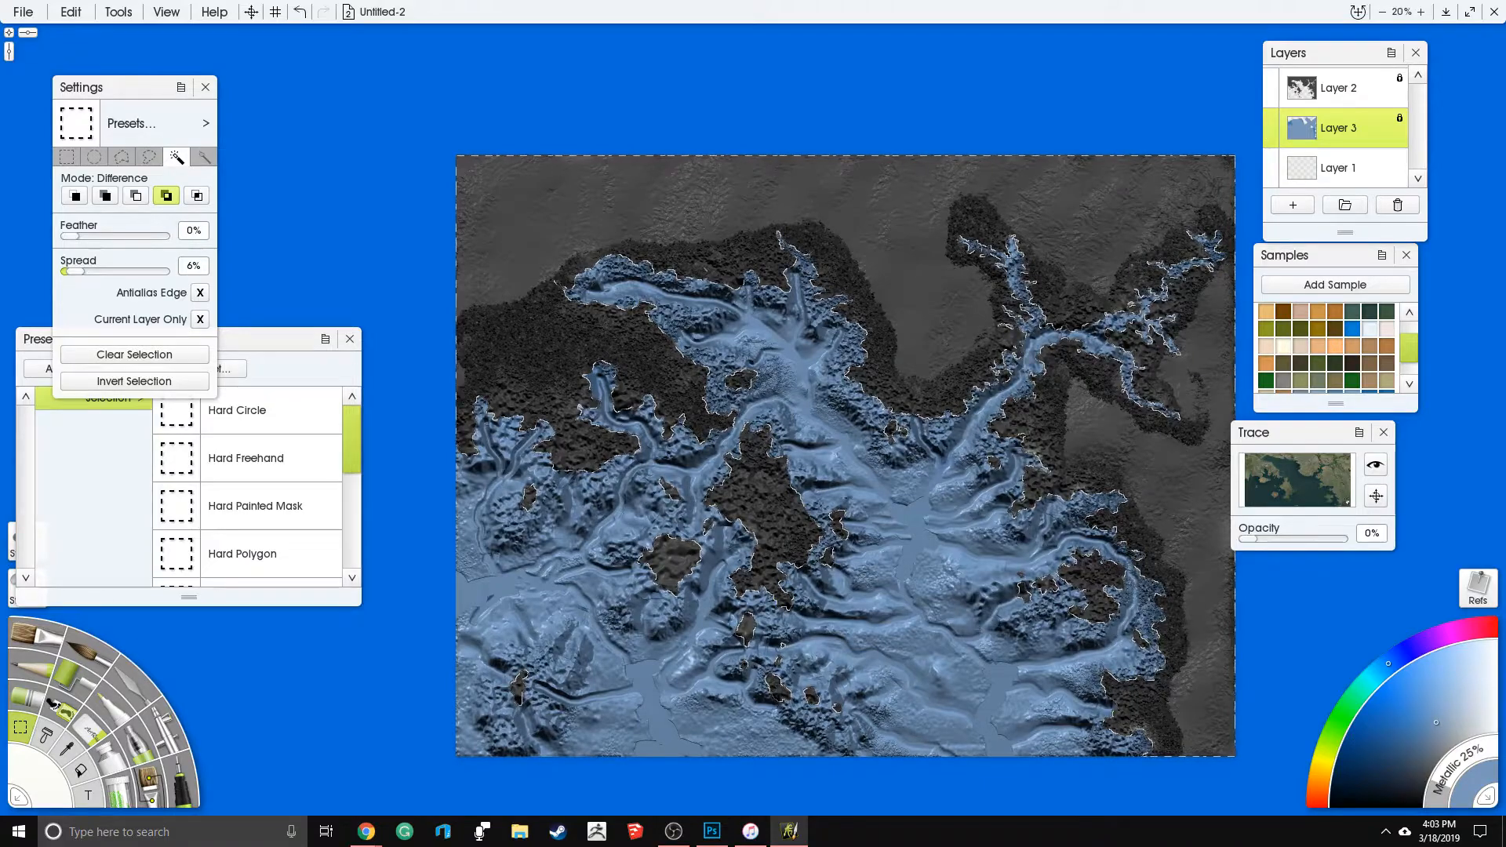
{"action": "left_click", "coordinate": [123, 710]}
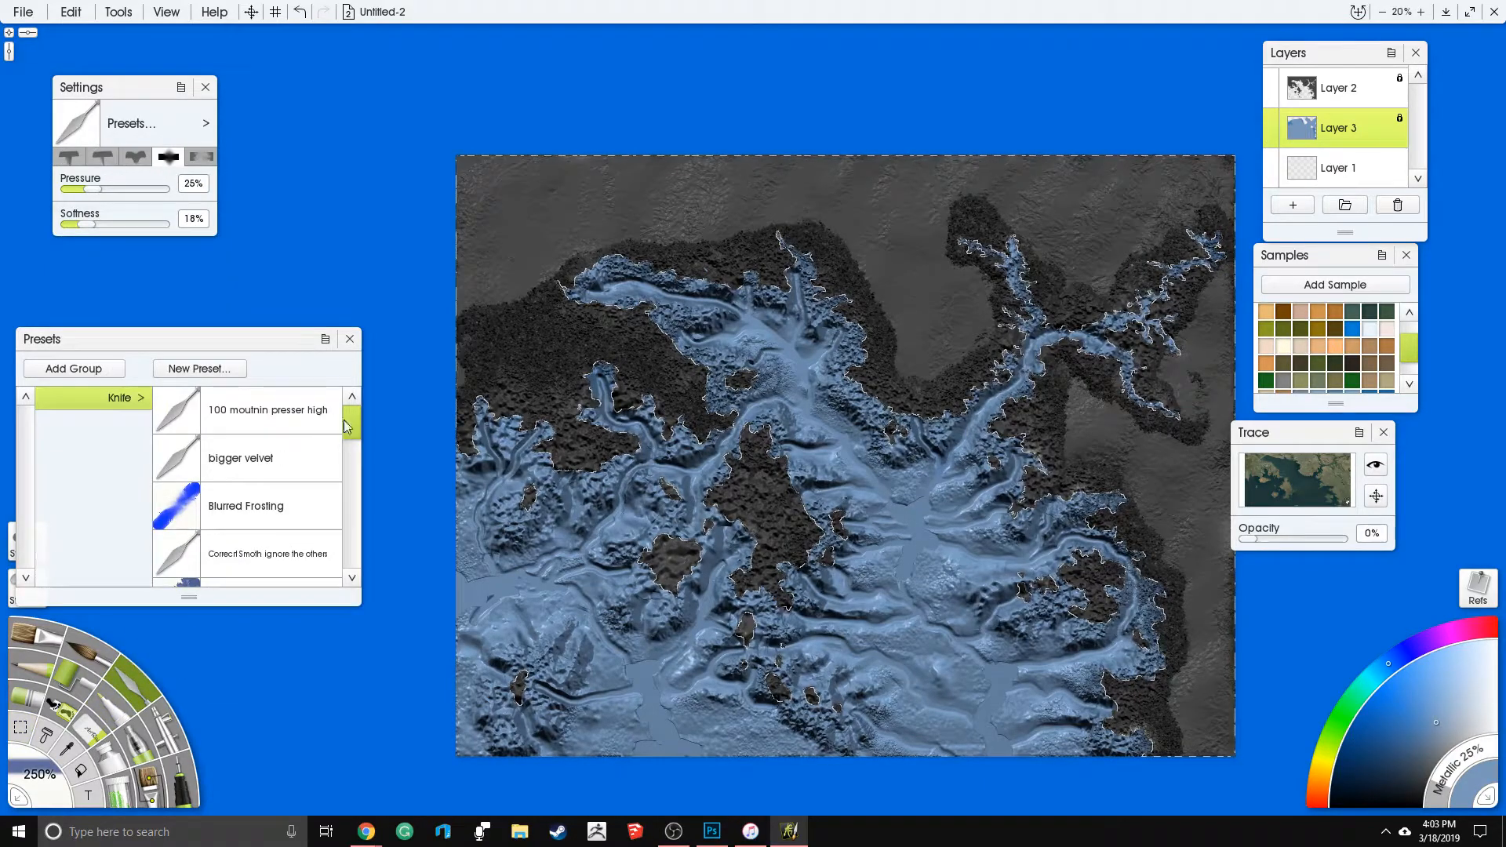
{"action": "mouse_move", "coordinate": [351, 424]}
{"action": "left_mouse_down"}
{"action": "mouse_move", "coordinate": [355, 486]}
{"action": "mouse_move", "coordinate": [343, 469]}
{"action": "left_mouse_up"}
{"action": "left_click", "coordinate": [293, 449]}
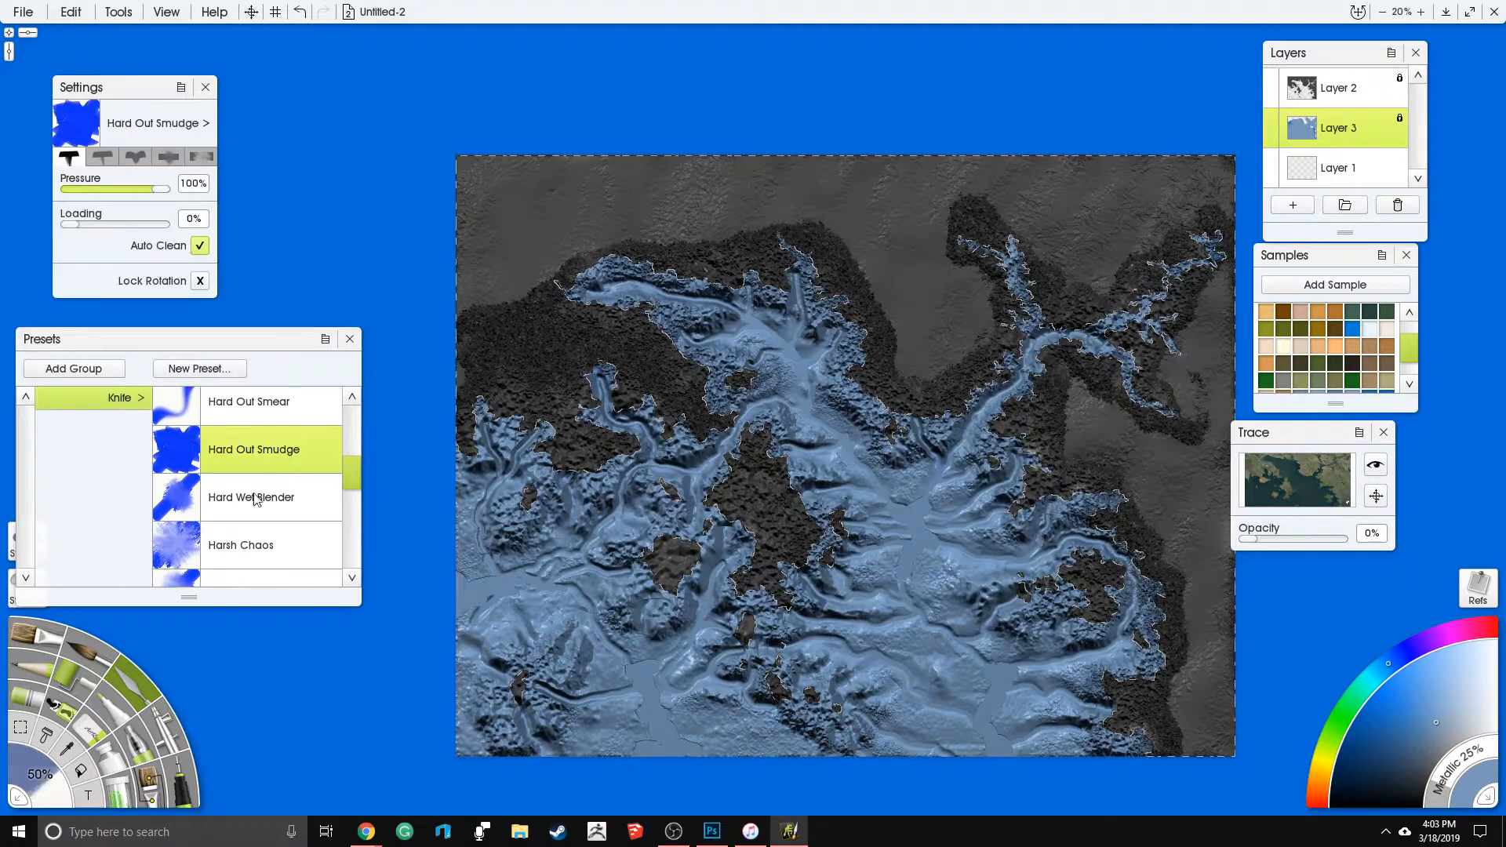
{"action": "left_click", "coordinate": [40, 777]}
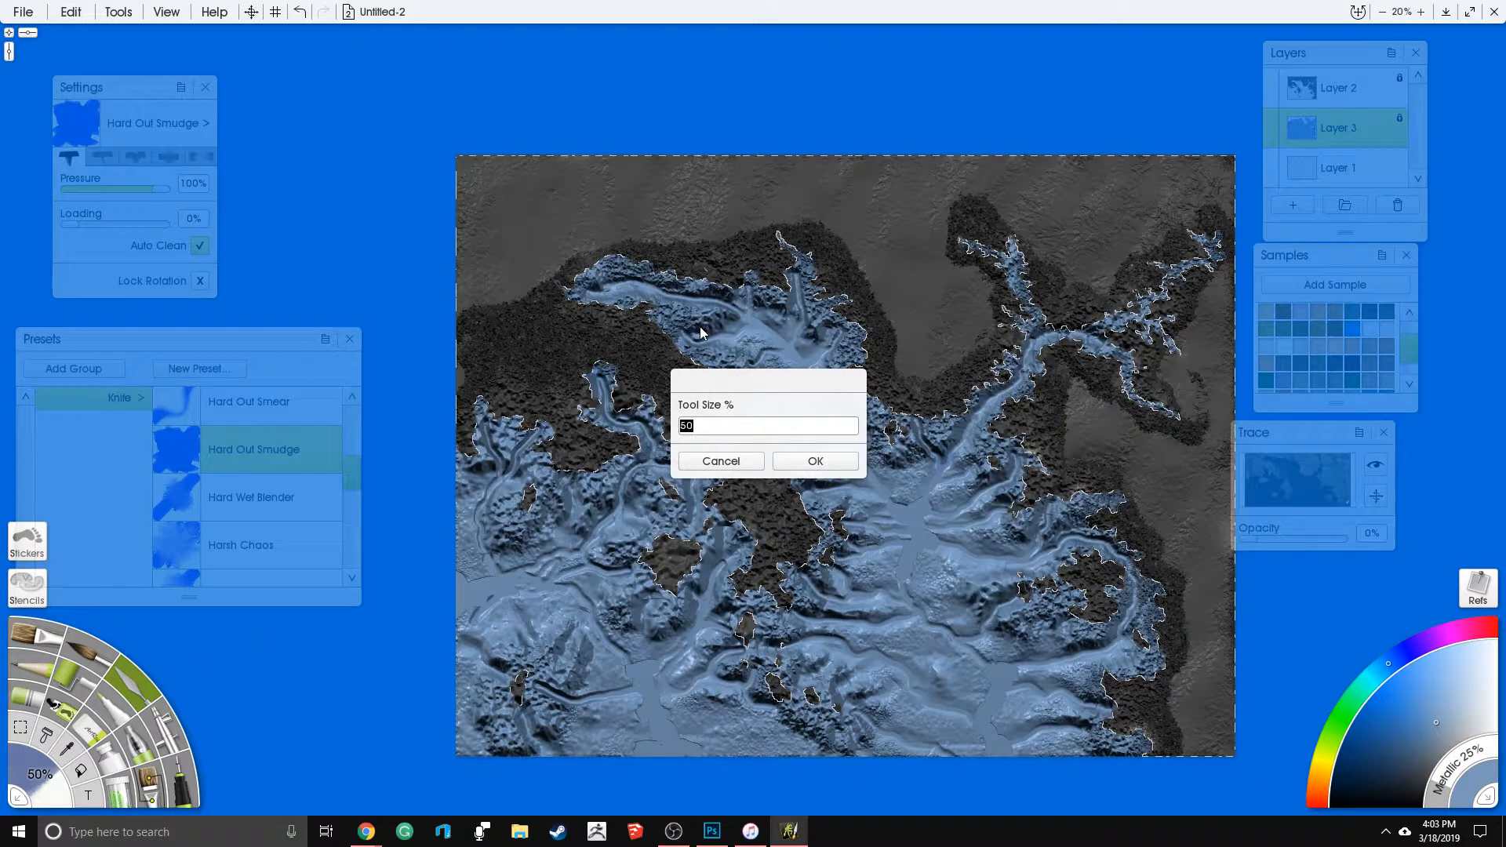
{"action": "type", "text": "500"}
{"action": "key", "text": "Return"}
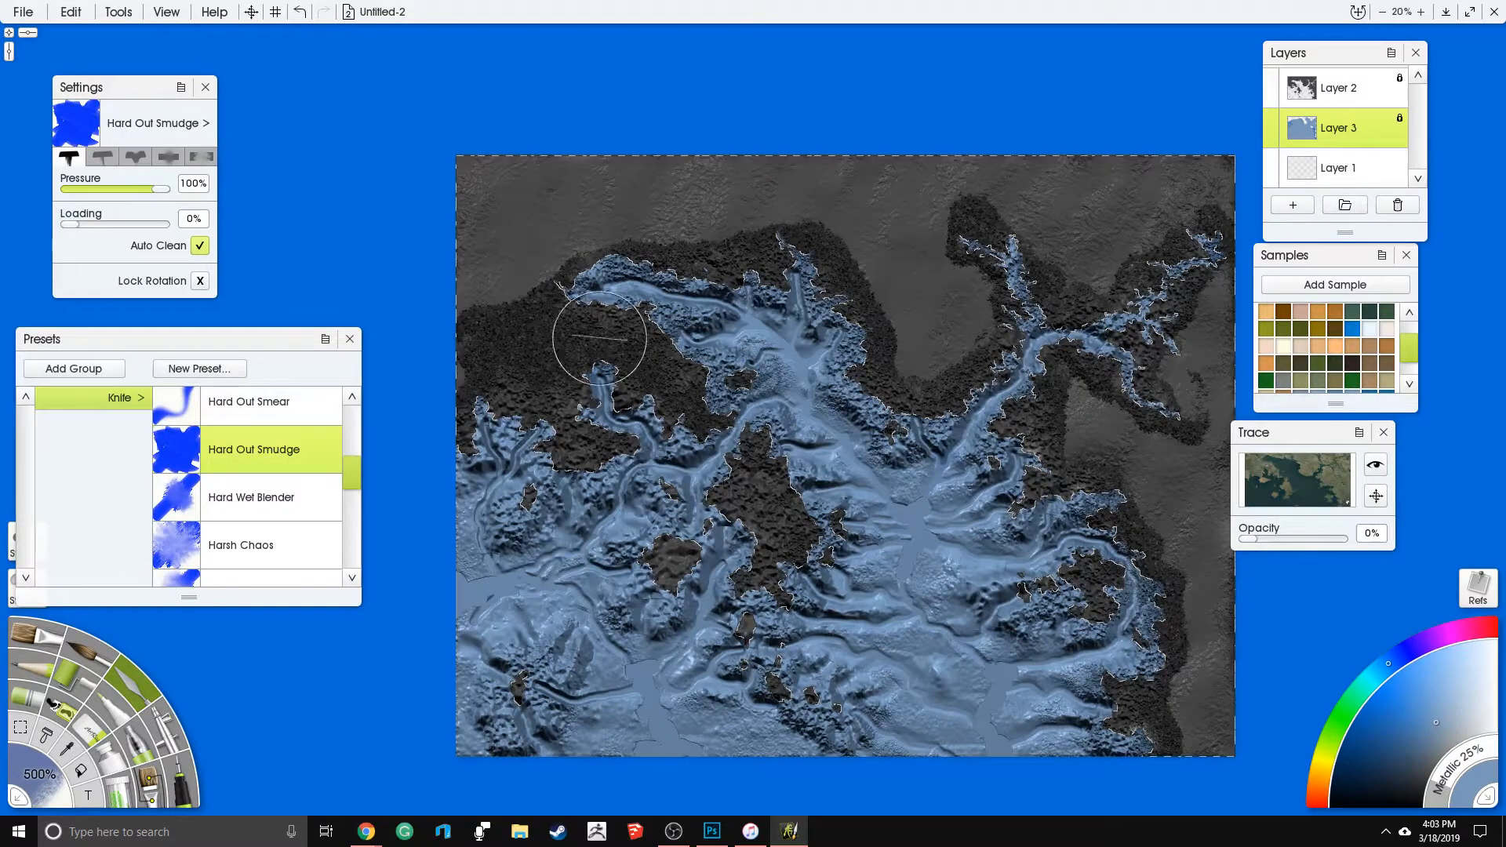
- Smooth the rough texture on the central island and nearby islets using the Hard Wet Blender at 500% size
{"action": "left_click", "coordinate": [294, 509]}
{"action": "left_click", "coordinate": [40, 774]}
{"action": "type", "text": "500"}
{"action": "key", "text": "Return"}
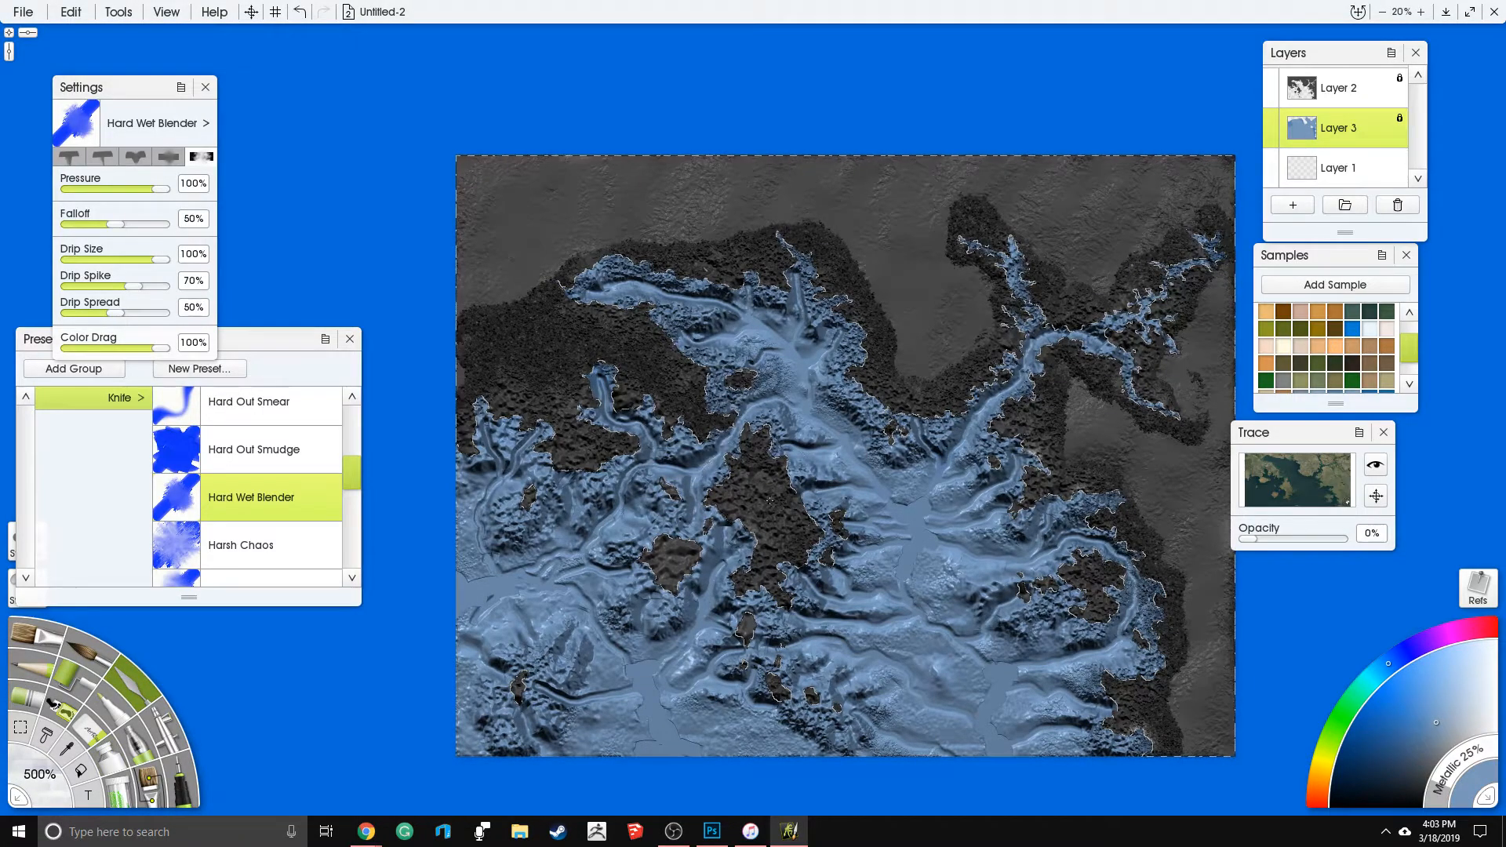
{"action": "mouse_move", "coordinate": [786, 536]}
{"action": "left_mouse_down"}
{"action": "mouse_move", "coordinate": [813, 565]}
{"action": "mouse_move", "coordinate": [836, 521]}
{"action": "mouse_move", "coordinate": [773, 510]}
{"action": "mouse_move", "coordinate": [749, 445]}
{"action": "mouse_move", "coordinate": [692, 385]}
{"action": "mouse_move", "coordinate": [643, 416]}
{"action": "mouse_move", "coordinate": [690, 427]}
{"action": "left_mouse_up"}
{"action": "mouse_move", "coordinate": [681, 551]}
{"action": "left_mouse_down"}
{"action": "mouse_move", "coordinate": [667, 572]}
{"action": "mouse_move", "coordinate": [676, 549]}
{"action": "left_mouse_up"}
{"action": "left_click_drag", "start_coordinate": [742, 630], "coordinate": [759, 644]}
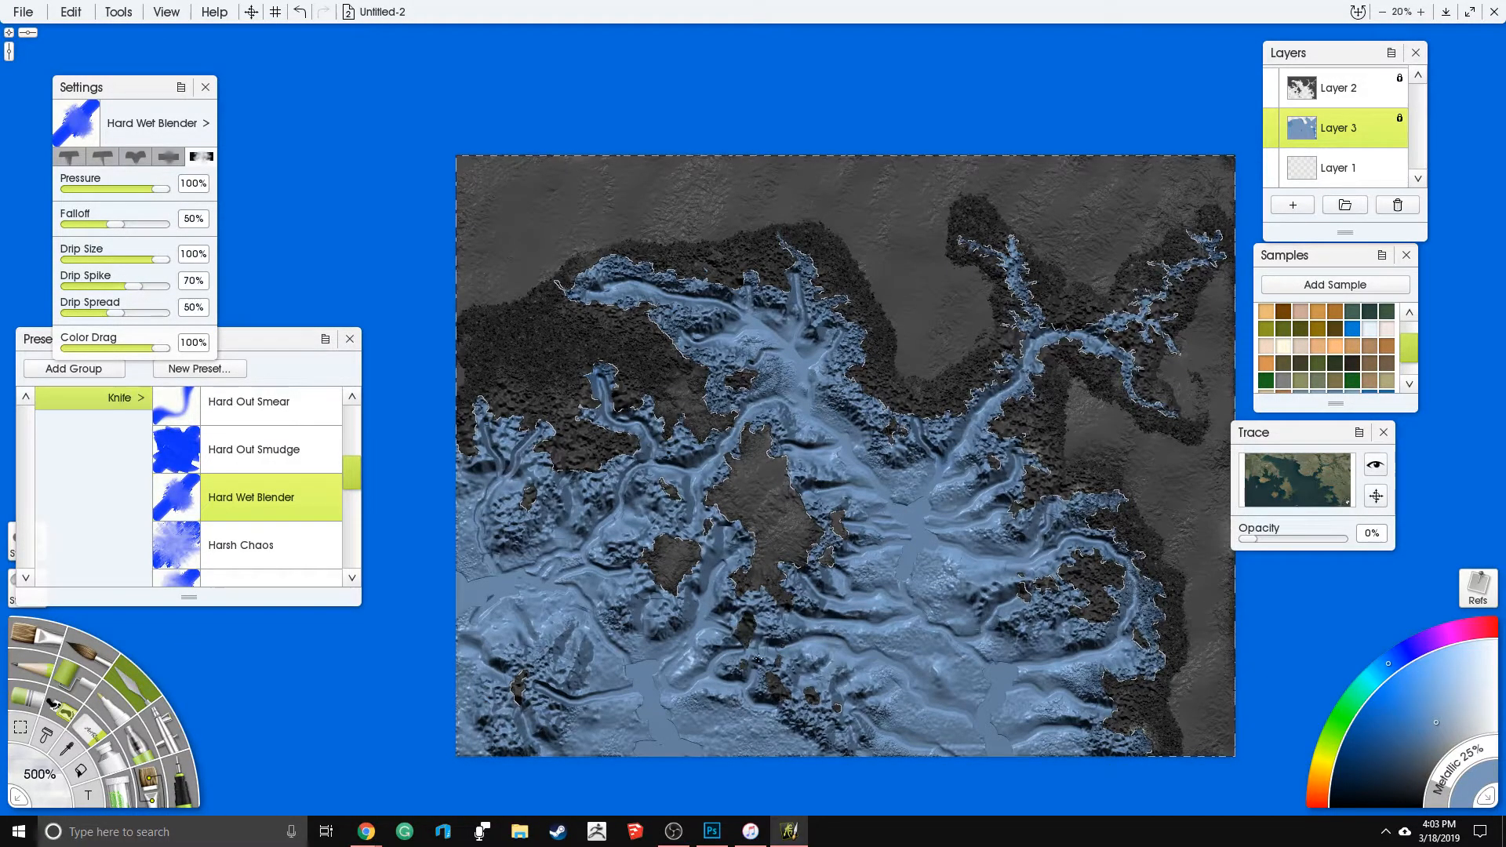
- Blend away the grainy band on the land along the northern and eastern coasts and around the northeastern river branches
{"action": "mouse_move", "coordinate": [589, 350]}
{"action": "left_mouse_down"}
{"action": "mouse_move", "coordinate": [565, 423]}
{"action": "mouse_move", "coordinate": [550, 377]}
{"action": "mouse_move", "coordinate": [483, 345]}
{"action": "mouse_move", "coordinate": [480, 376]}
{"action": "mouse_move", "coordinate": [557, 303]}
{"action": "mouse_move", "coordinate": [651, 361]}
{"action": "mouse_move", "coordinate": [674, 351]}
{"action": "mouse_move", "coordinate": [596, 321]}
{"action": "mouse_move", "coordinate": [549, 267]}
{"action": "mouse_move", "coordinate": [753, 251]}
{"action": "left_mouse_up"}
{"action": "mouse_move", "coordinate": [812, 239]}
{"action": "left_mouse_down"}
{"action": "mouse_move", "coordinate": [893, 383]}
{"action": "mouse_move", "coordinate": [972, 380]}
{"action": "mouse_move", "coordinate": [1002, 294]}
{"action": "mouse_move", "coordinate": [958, 212]}
{"action": "mouse_move", "coordinate": [1067, 303]}
{"action": "mouse_move", "coordinate": [1073, 377]}
{"action": "mouse_move", "coordinate": [1032, 427]}
{"action": "mouse_move", "coordinate": [1136, 498]}
{"action": "mouse_move", "coordinate": [1177, 643]}
{"action": "mouse_move", "coordinate": [1157, 718]}
{"action": "mouse_move", "coordinate": [1185, 754]}
{"action": "mouse_move", "coordinate": [1146, 729]}
{"action": "mouse_move", "coordinate": [1091, 588]}
{"action": "mouse_move", "coordinate": [1024, 592]}
{"action": "left_mouse_up"}
{"action": "mouse_move", "coordinate": [1131, 484]}
{"action": "left_mouse_down"}
{"action": "mouse_move", "coordinate": [1122, 361]}
{"action": "mouse_move", "coordinate": [1203, 434]}
{"action": "left_mouse_up"}
{"action": "mouse_move", "coordinate": [1181, 306]}
{"action": "left_mouse_down"}
{"action": "mouse_move", "coordinate": [1130, 338]}
{"action": "mouse_move", "coordinate": [1052, 290]}
{"action": "left_mouse_up"}
{"action": "left_click_drag", "start_coordinate": [1081, 354], "coordinate": [1048, 324]}
{"action": "left_click_drag", "start_coordinate": [1138, 267], "coordinate": [1205, 303]}
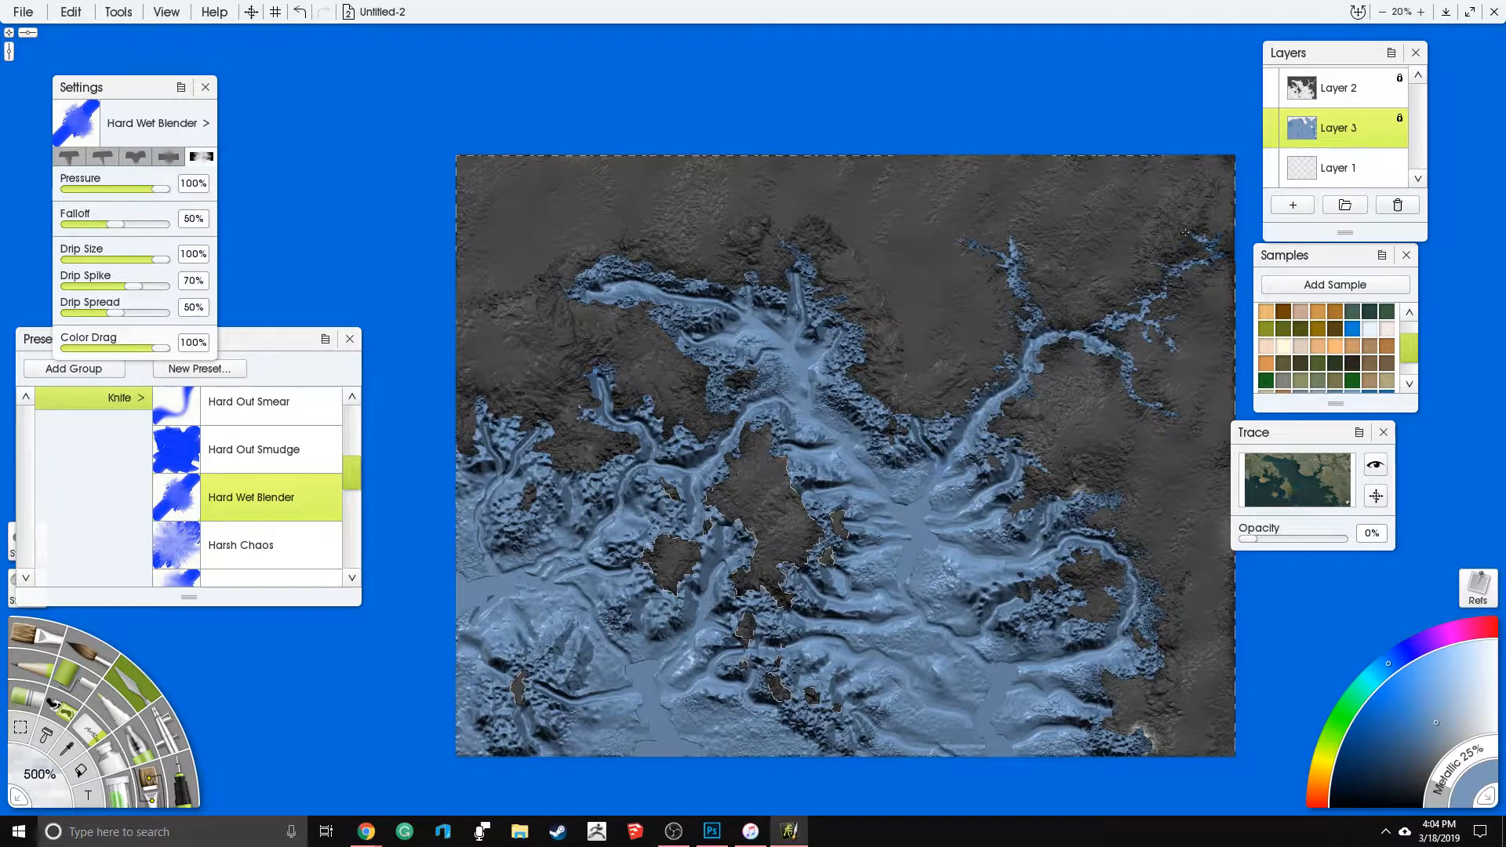
- Smooth the leftover rough patches on the northern coast, the western land and the small southern islands
{"action": "left_click_drag", "start_coordinate": [827, 216], "coordinate": [805, 228]}
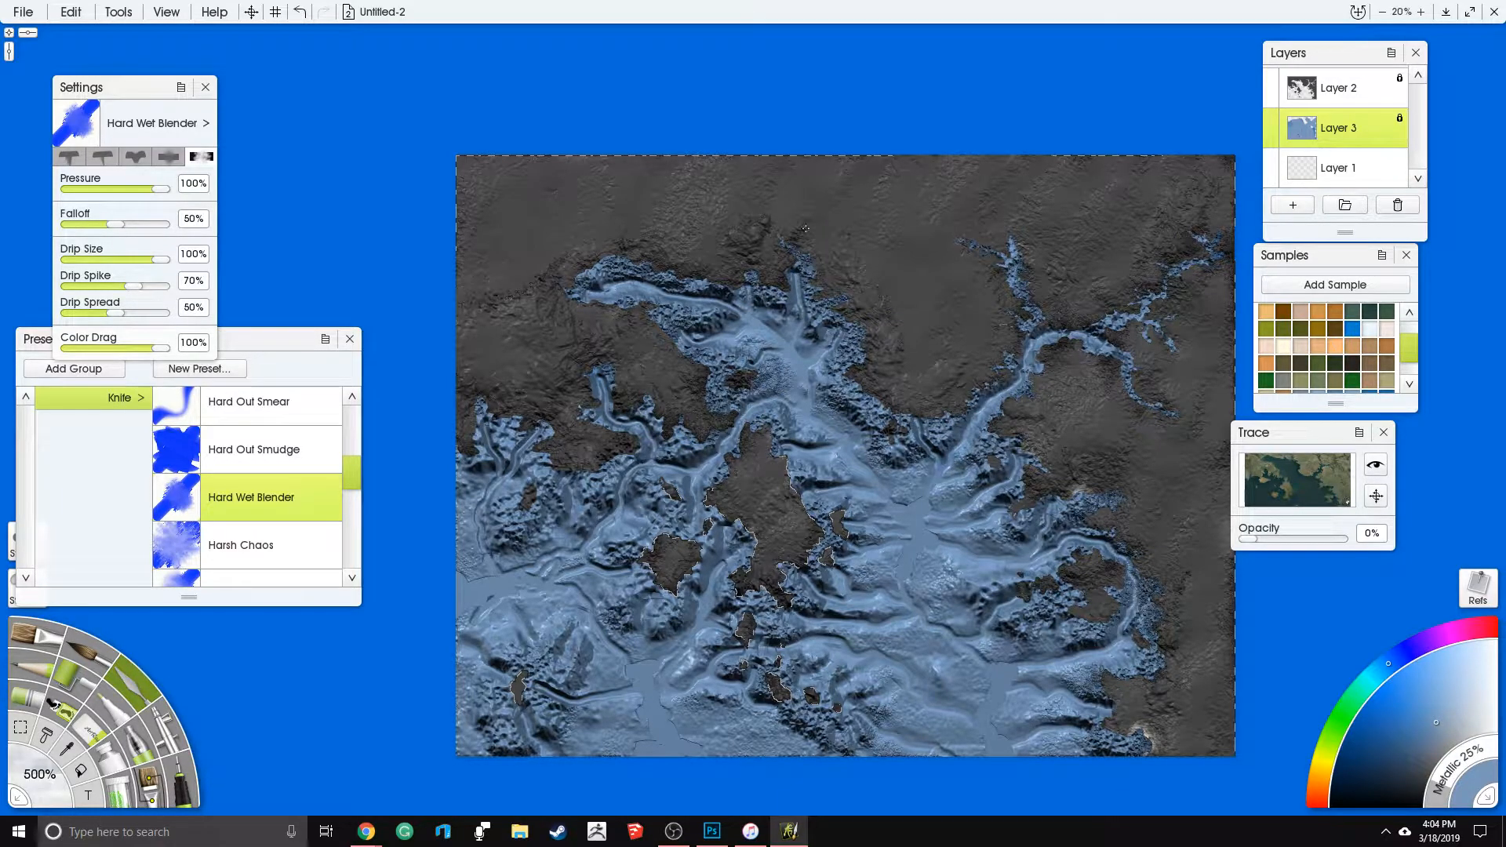
{"action": "mouse_move", "coordinate": [545, 312]}
{"action": "left_mouse_down"}
{"action": "mouse_move", "coordinate": [541, 334]}
{"action": "mouse_move", "coordinate": [604, 353]}
{"action": "mouse_move", "coordinate": [565, 447]}
{"action": "mouse_move", "coordinate": [581, 455]}
{"action": "left_mouse_up"}
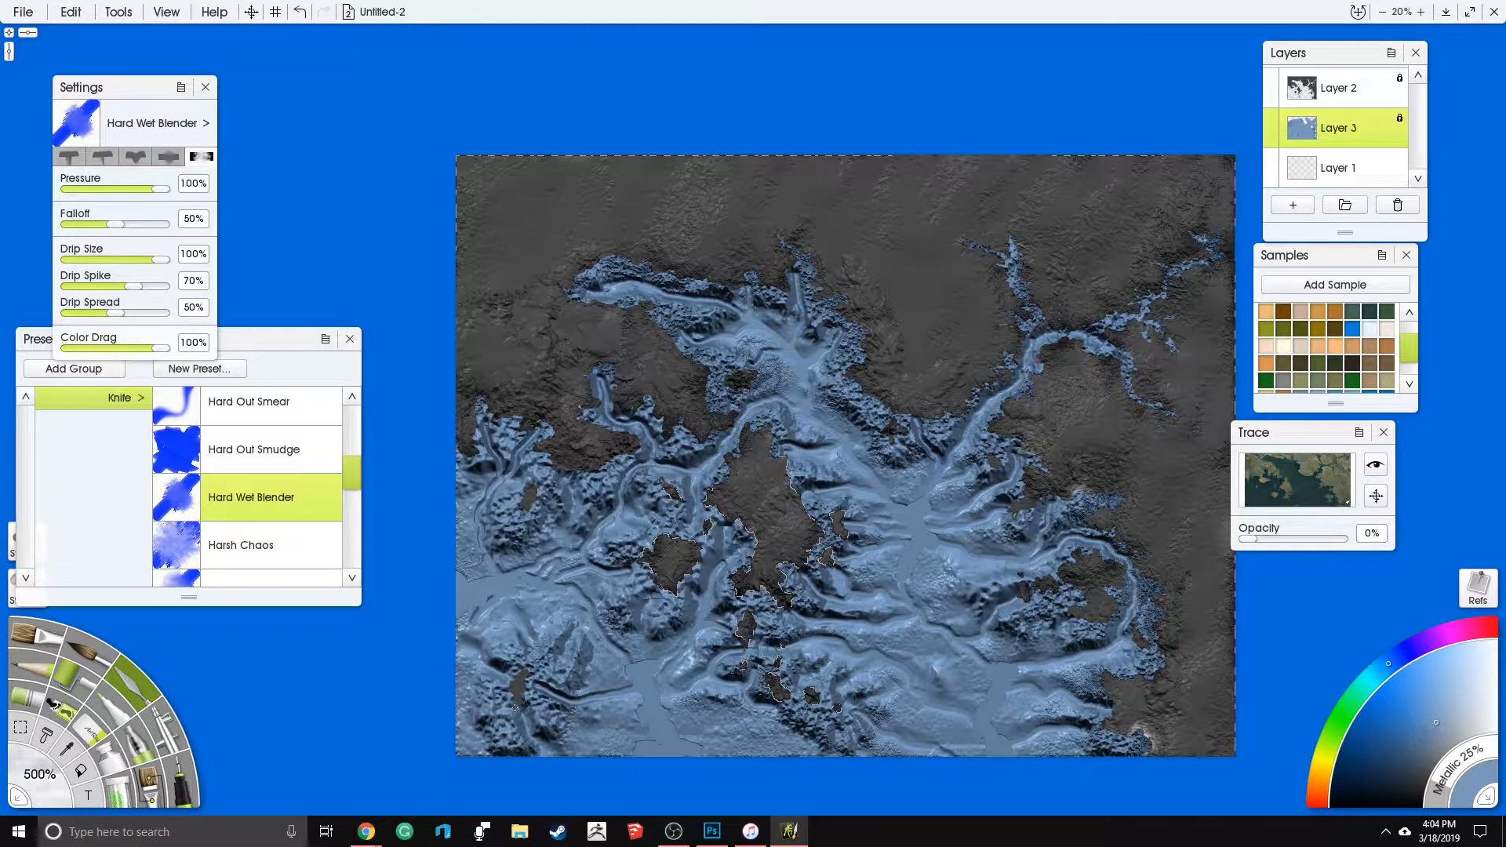
{"action": "left_click_drag", "start_coordinate": [788, 579], "coordinate": [798, 709]}
{"action": "left_click_drag", "start_coordinate": [761, 639], "coordinate": [757, 596]}
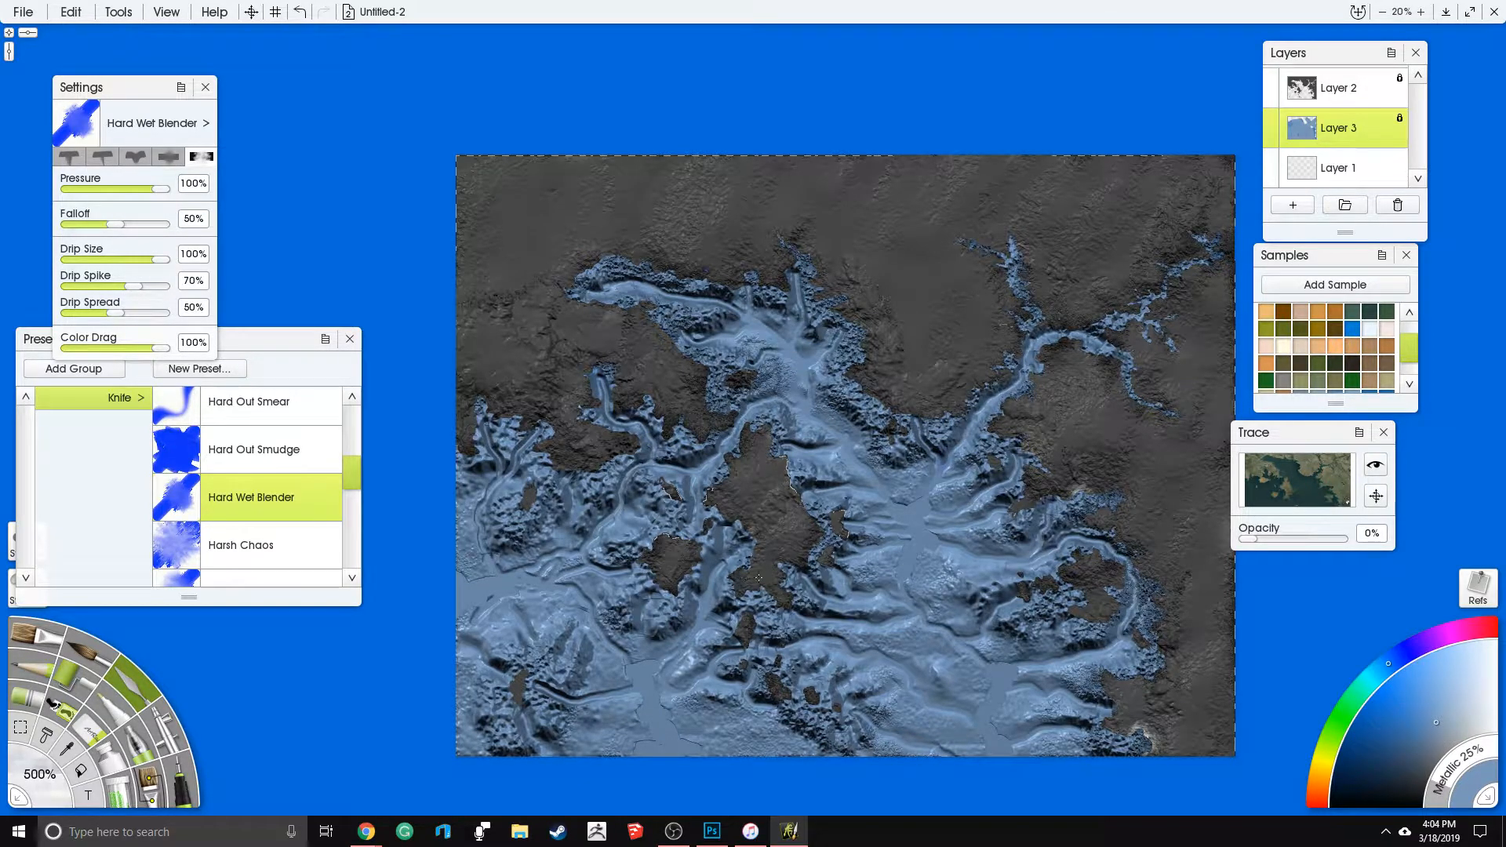
{"action": "left_click_drag", "start_coordinate": [580, 408], "coordinate": [580, 417]}
{"action": "left_click_drag", "start_coordinate": [523, 326], "coordinate": [547, 380]}
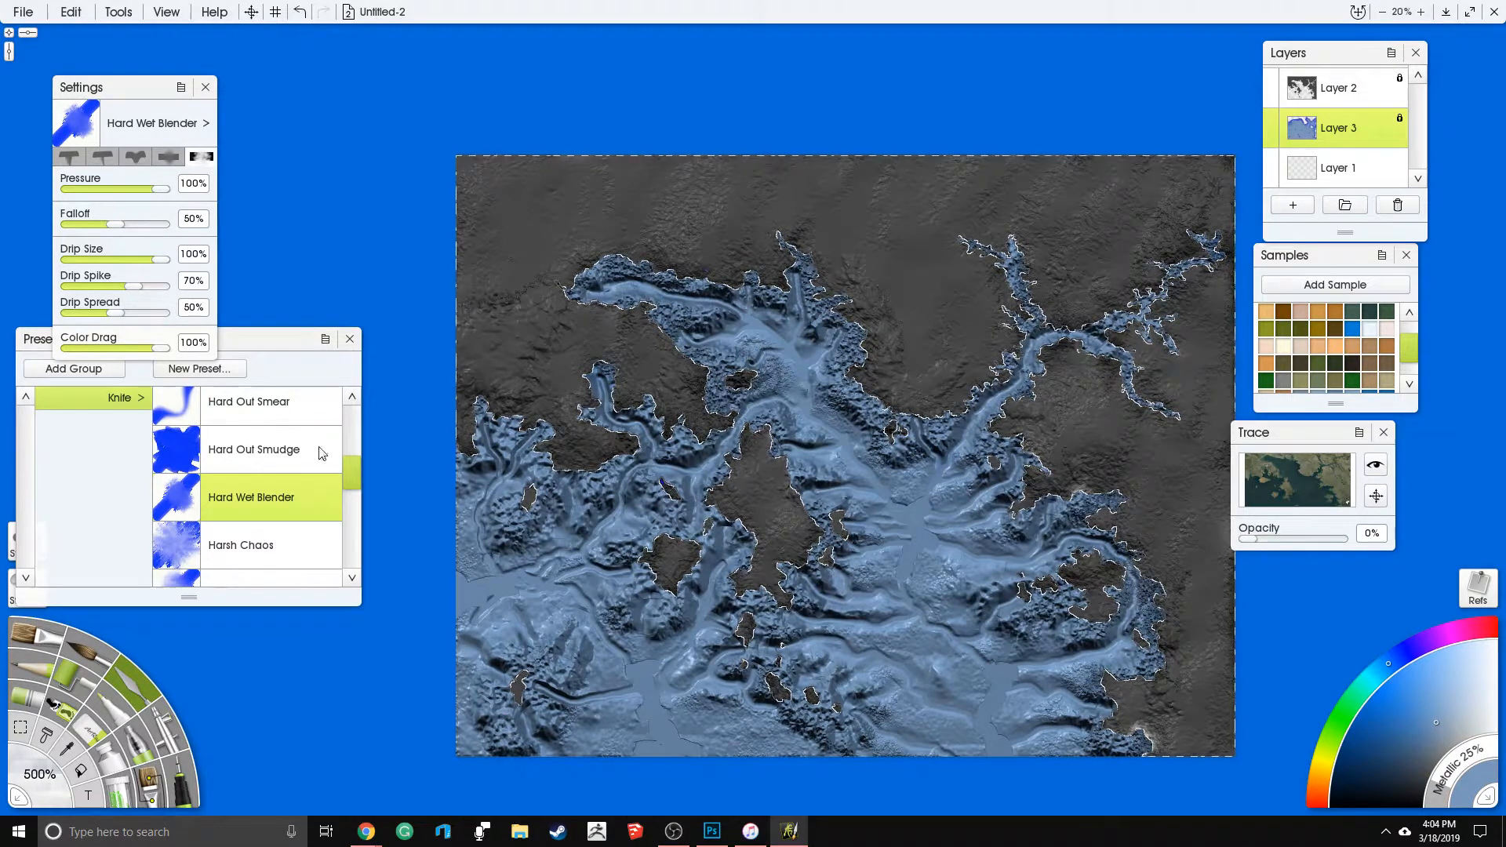
- Choose the Instant Blur knife preset and set its tool size to 250%
{"action": "left_click", "coordinate": [359, 505]}
{"action": "left_click_drag", "start_coordinate": [359, 506], "coordinate": [360, 525]}
{"action": "left_click", "coordinate": [283, 441]}
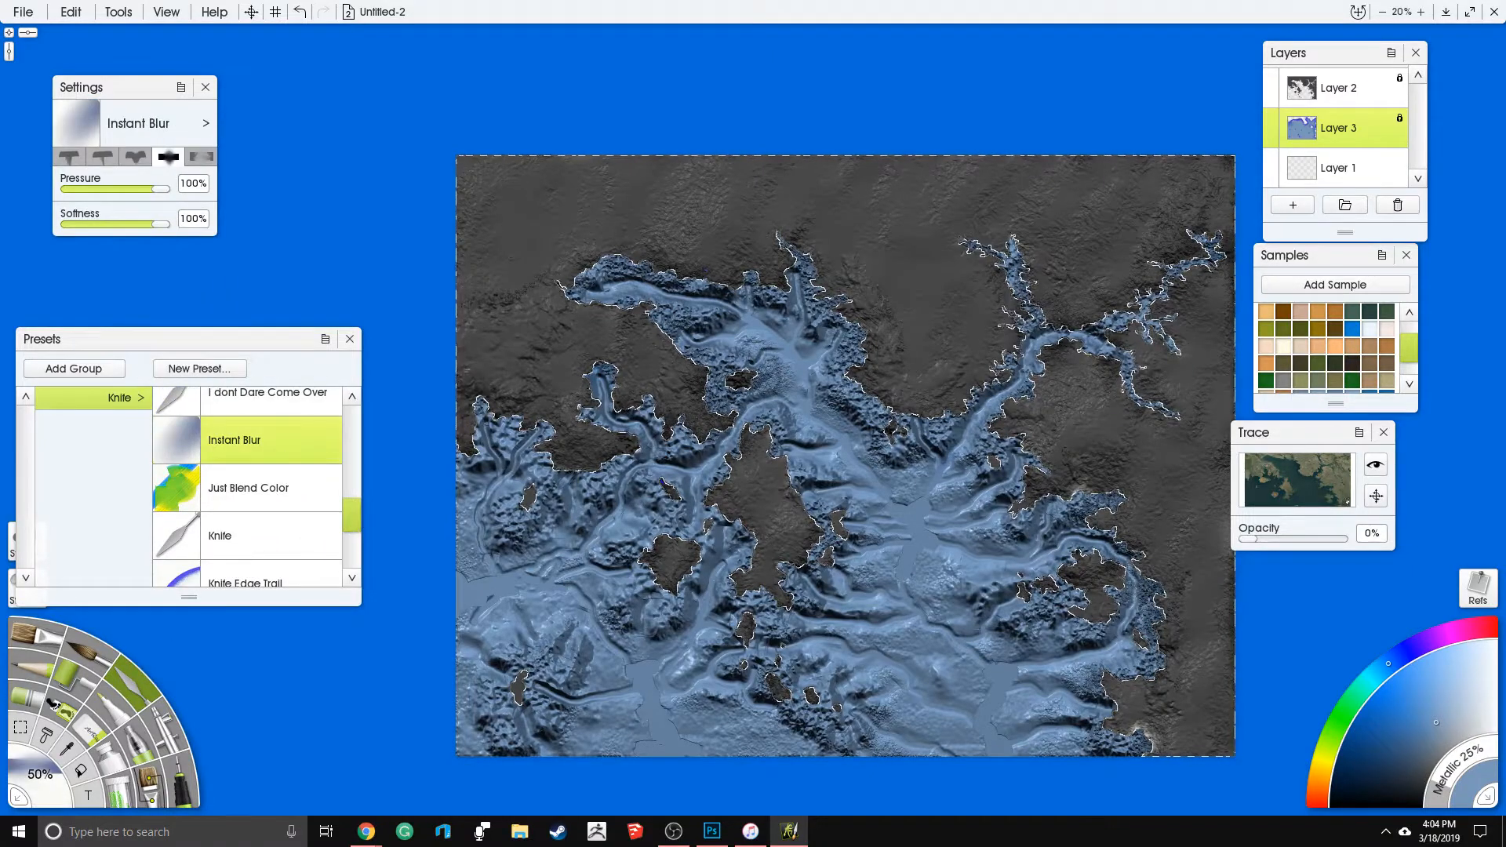
{"action": "left_click", "coordinate": [35, 776]}
{"action": "type", "text": "25"}
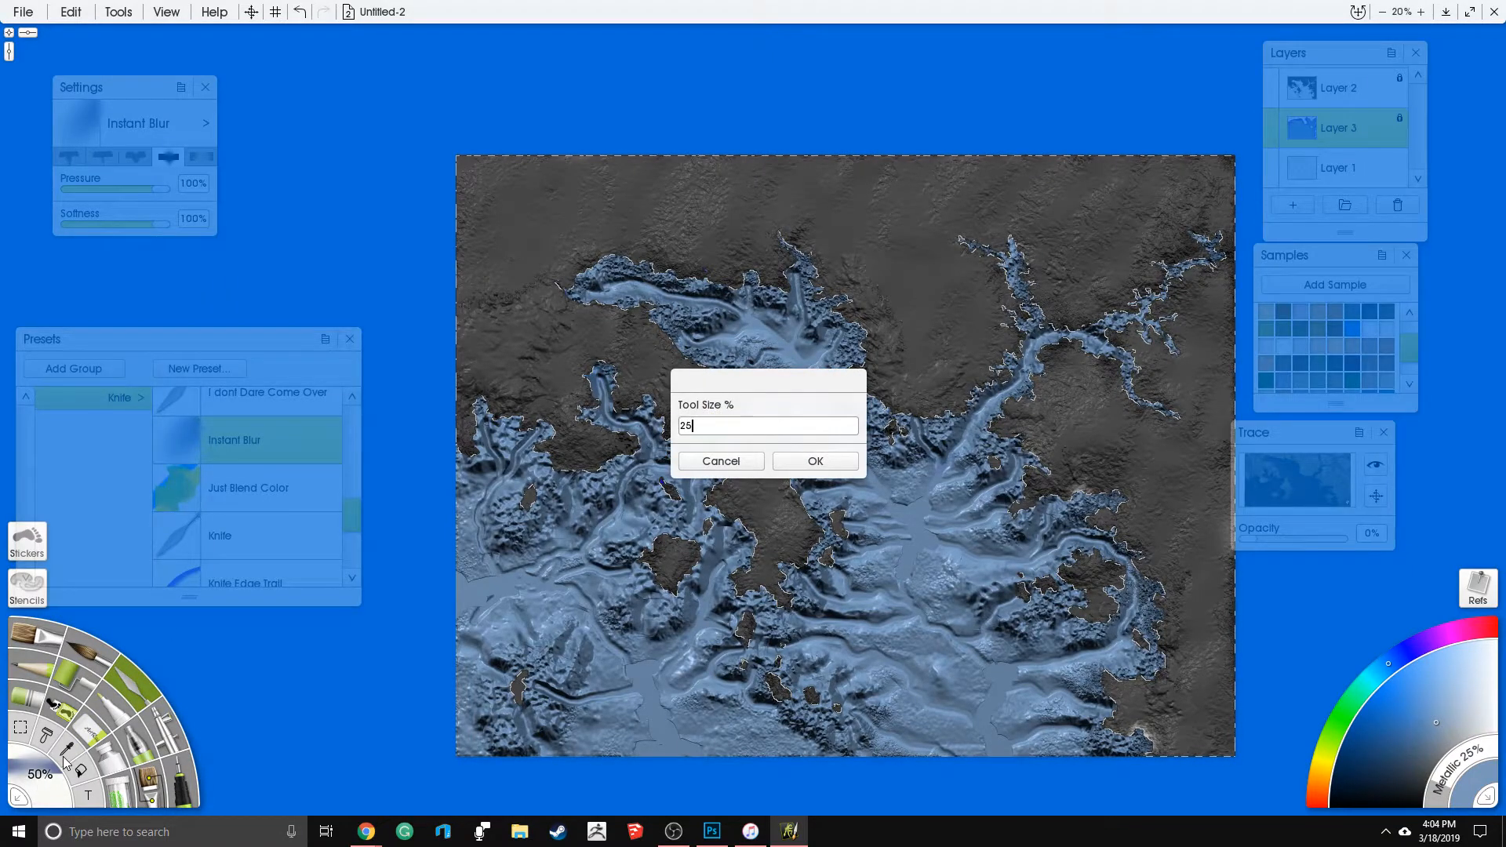
{"action": "type", "text": "0"}
{"action": "key", "text": "Return"}
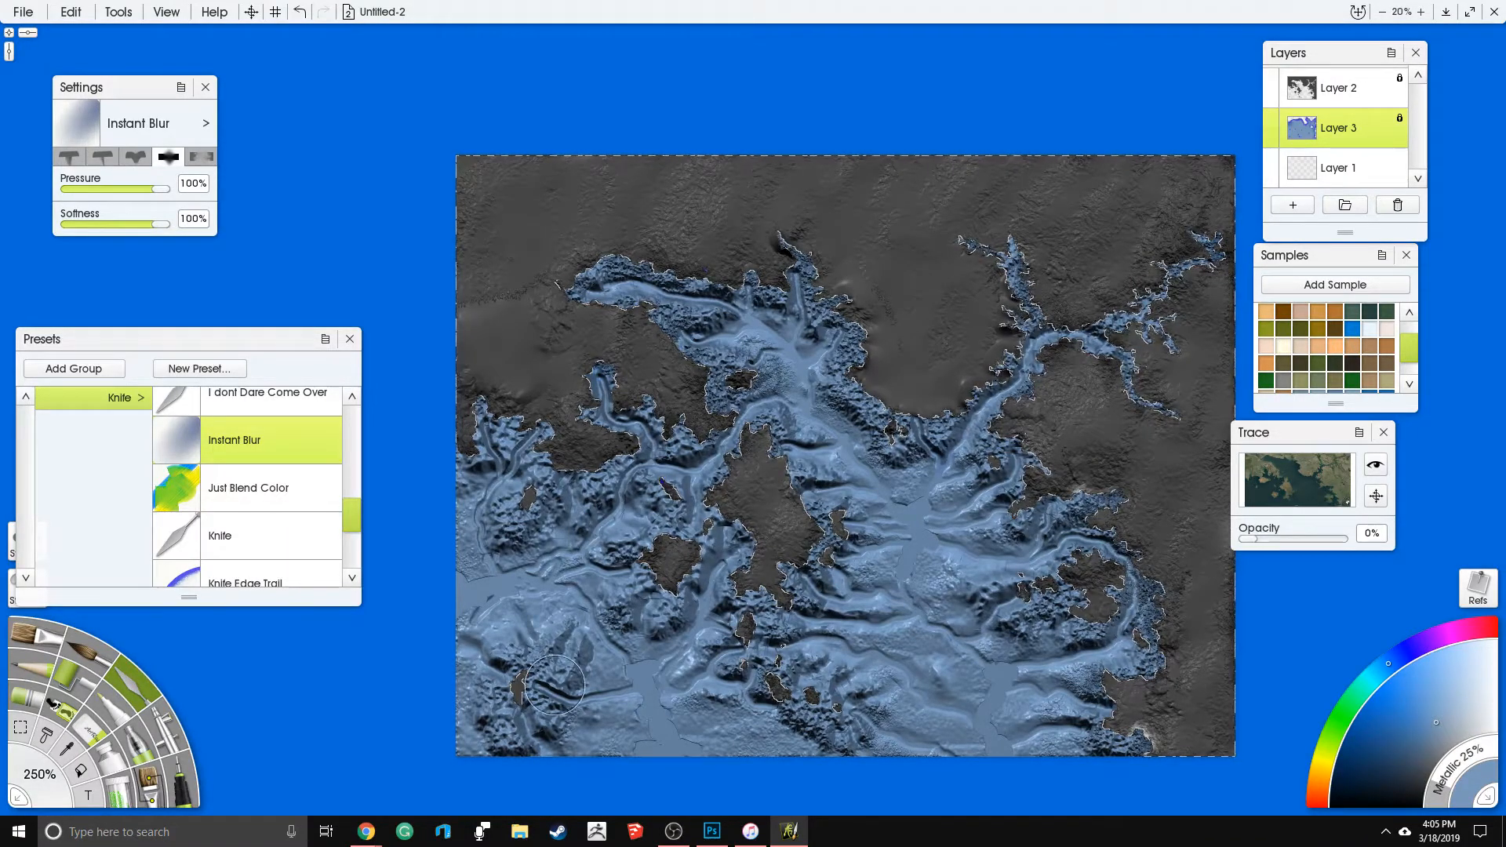
- Switch to Google Earth in Chrome and examine the seabed relief and coastal shelf off northwestern Africa
{"action": "mouse_move", "coordinate": [366, 830]}
{"action": "left_click", "coordinate": [525, 771]}
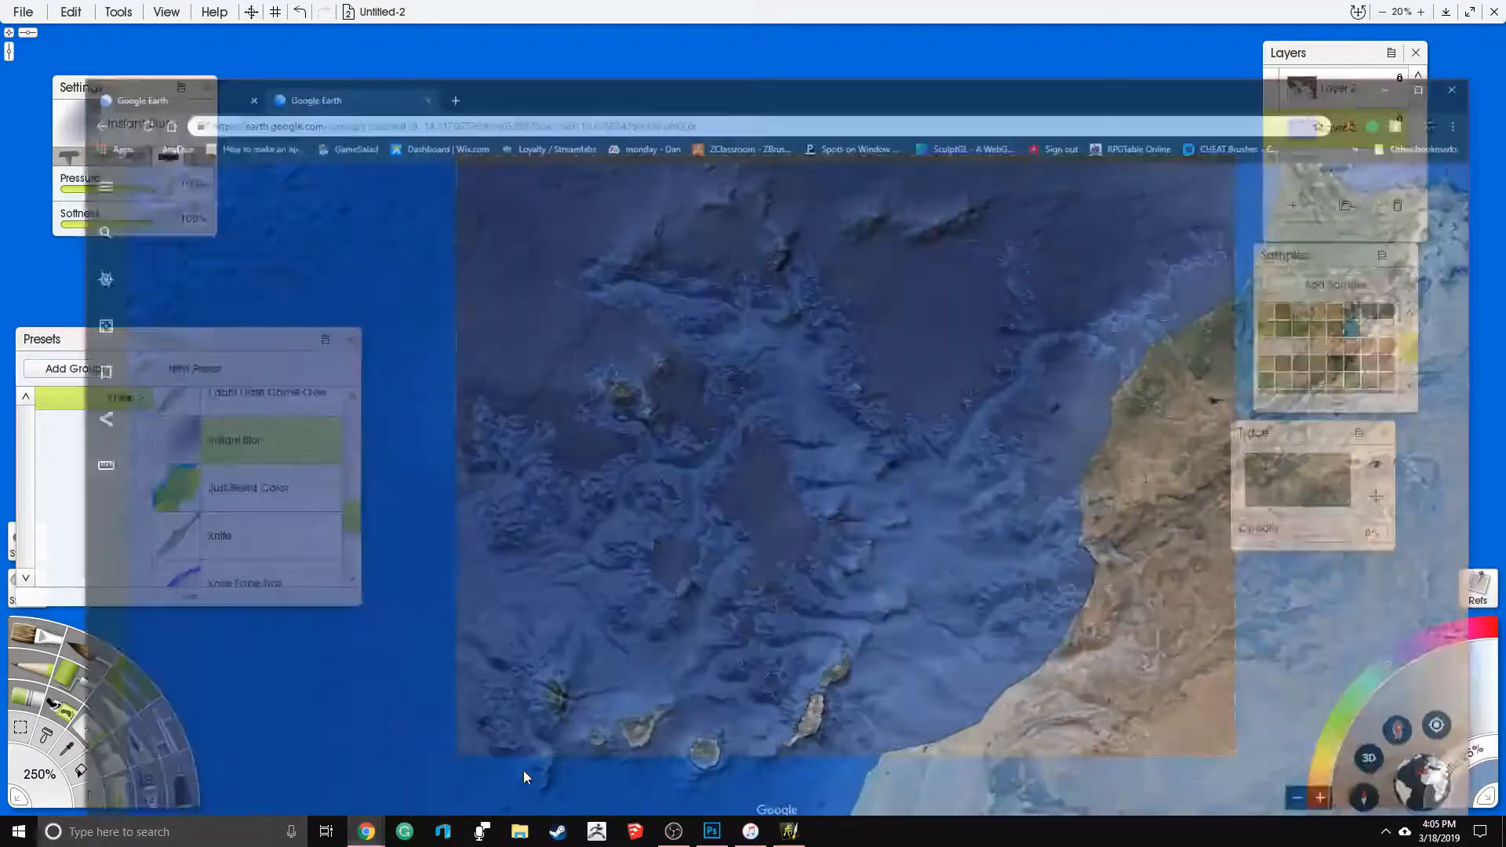
{"action": "left_click_drag", "start_coordinate": [755, 511], "coordinate": [758, 556]}
{"action": "scroll", "coordinate": [803, 511], "scroll_direction": "down", "scroll_amount": 2}
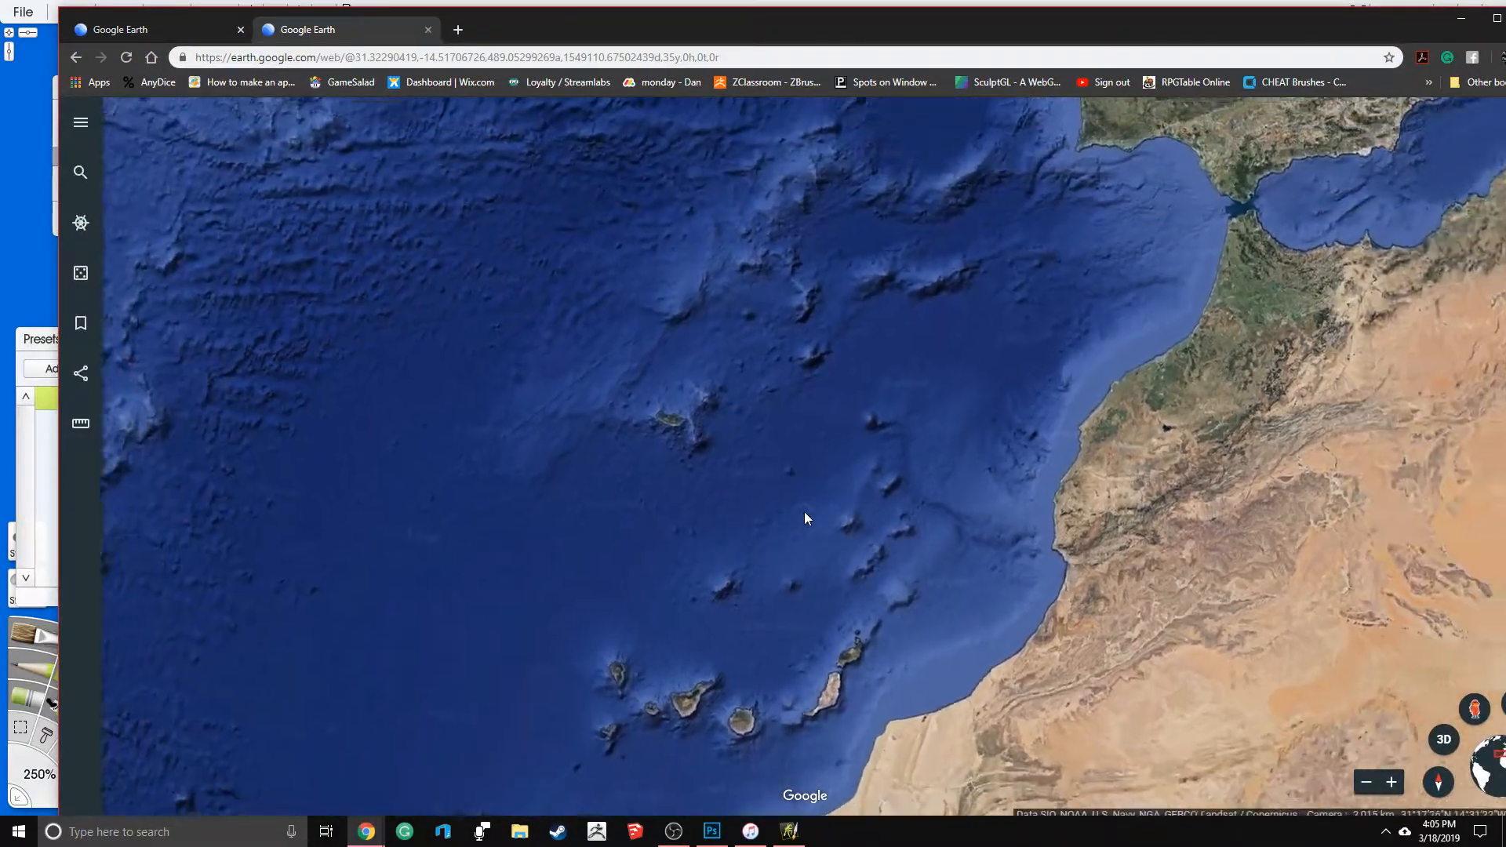
{"action": "scroll", "coordinate": [978, 367], "scroll_direction": "up", "scroll_amount": 2}
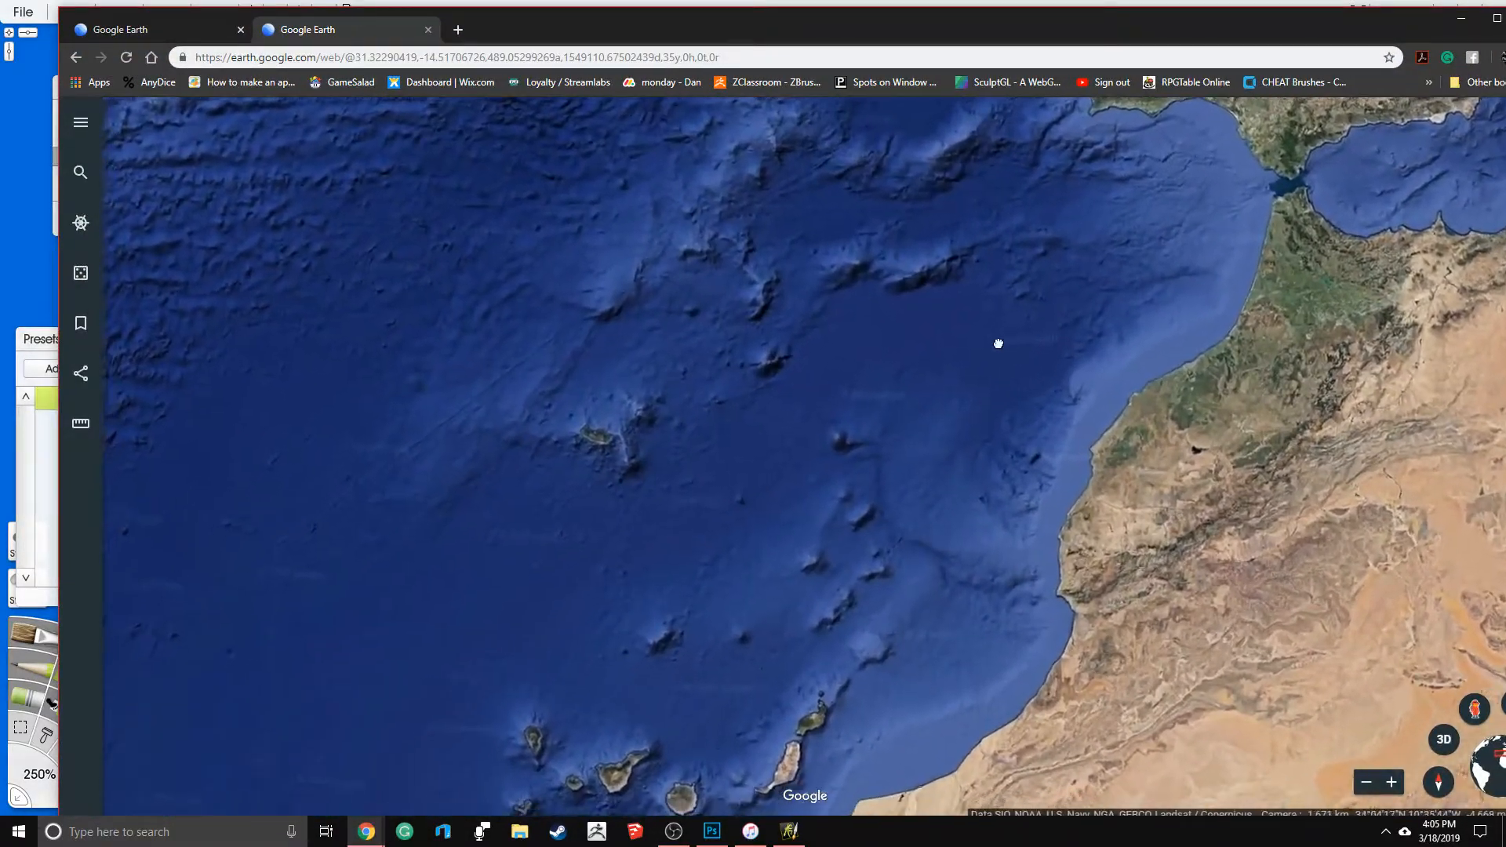
{"action": "left_click_drag", "start_coordinate": [998, 344], "coordinate": [995, 326]}
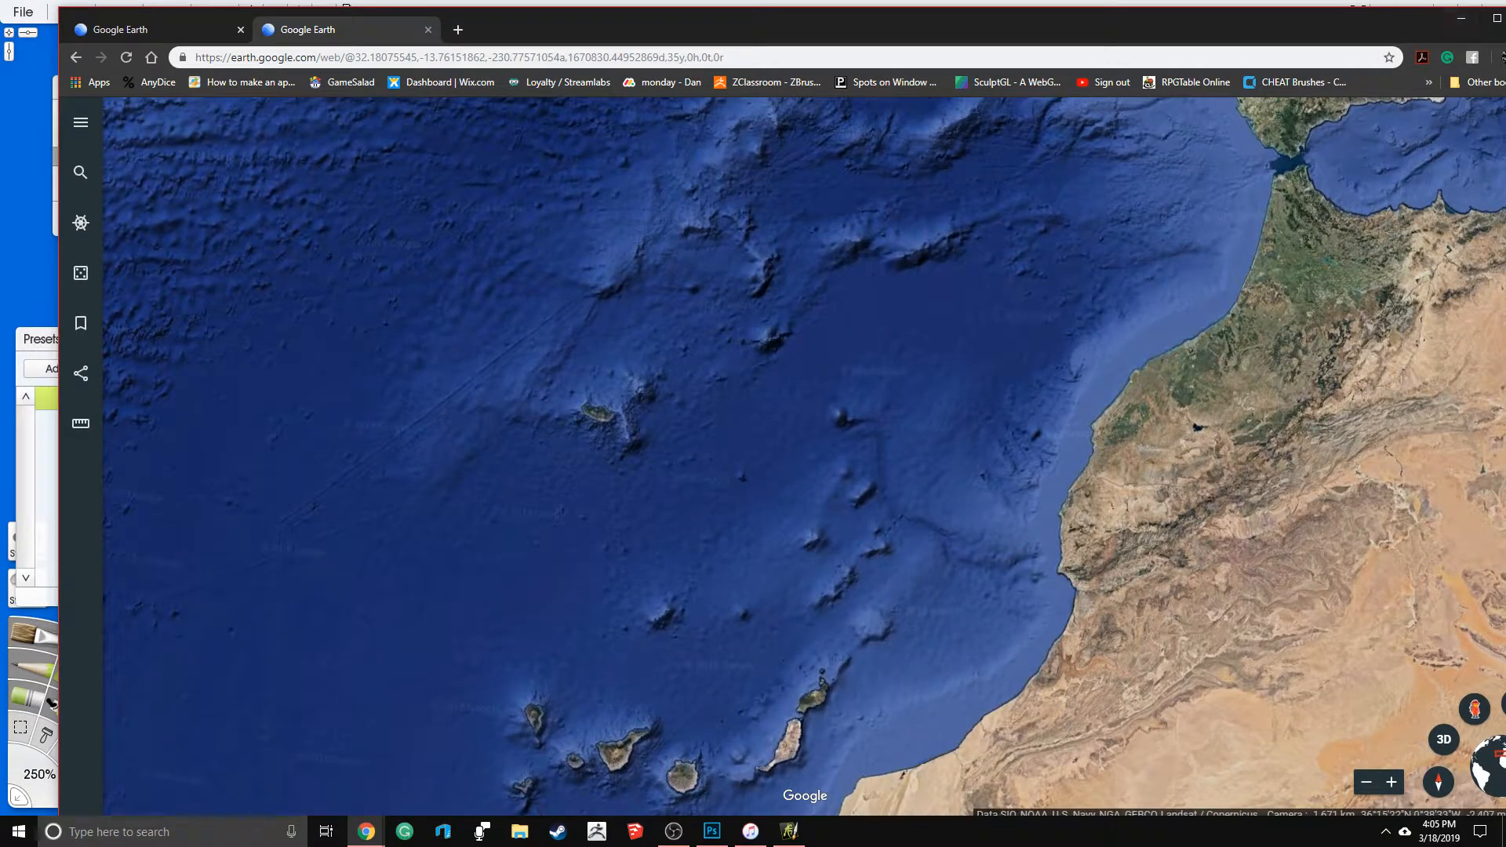
- Switch back to the map painting in ArtRage and clear the selection around the sea
{"action": "left_click", "coordinate": [1179, 4]}
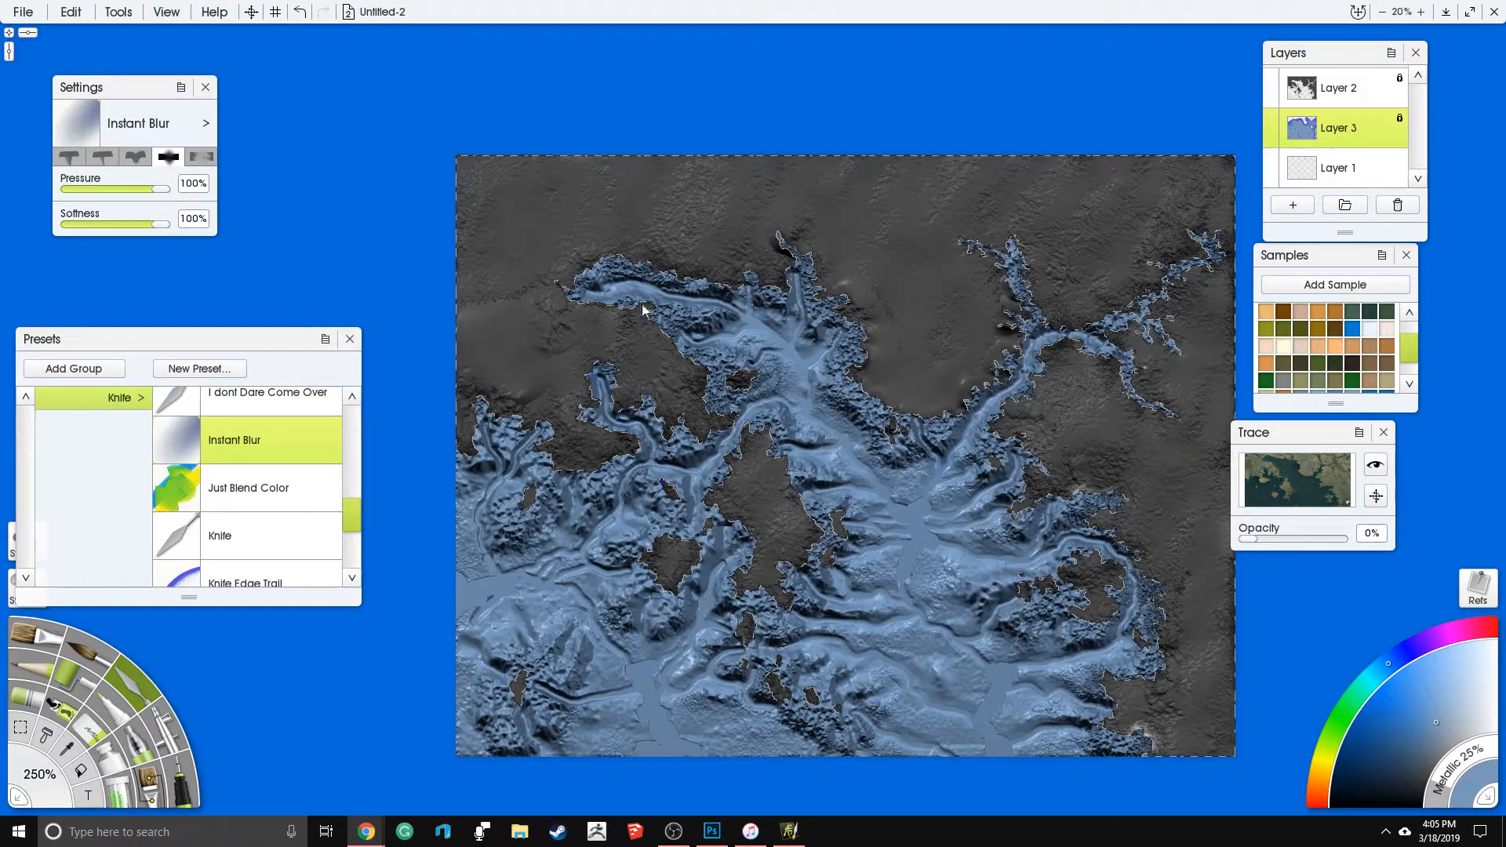
{"action": "left_click", "coordinate": [1103, 418]}
{"action": "left_click_drag", "start_coordinate": [1030, 391], "coordinate": [1024, 446]}
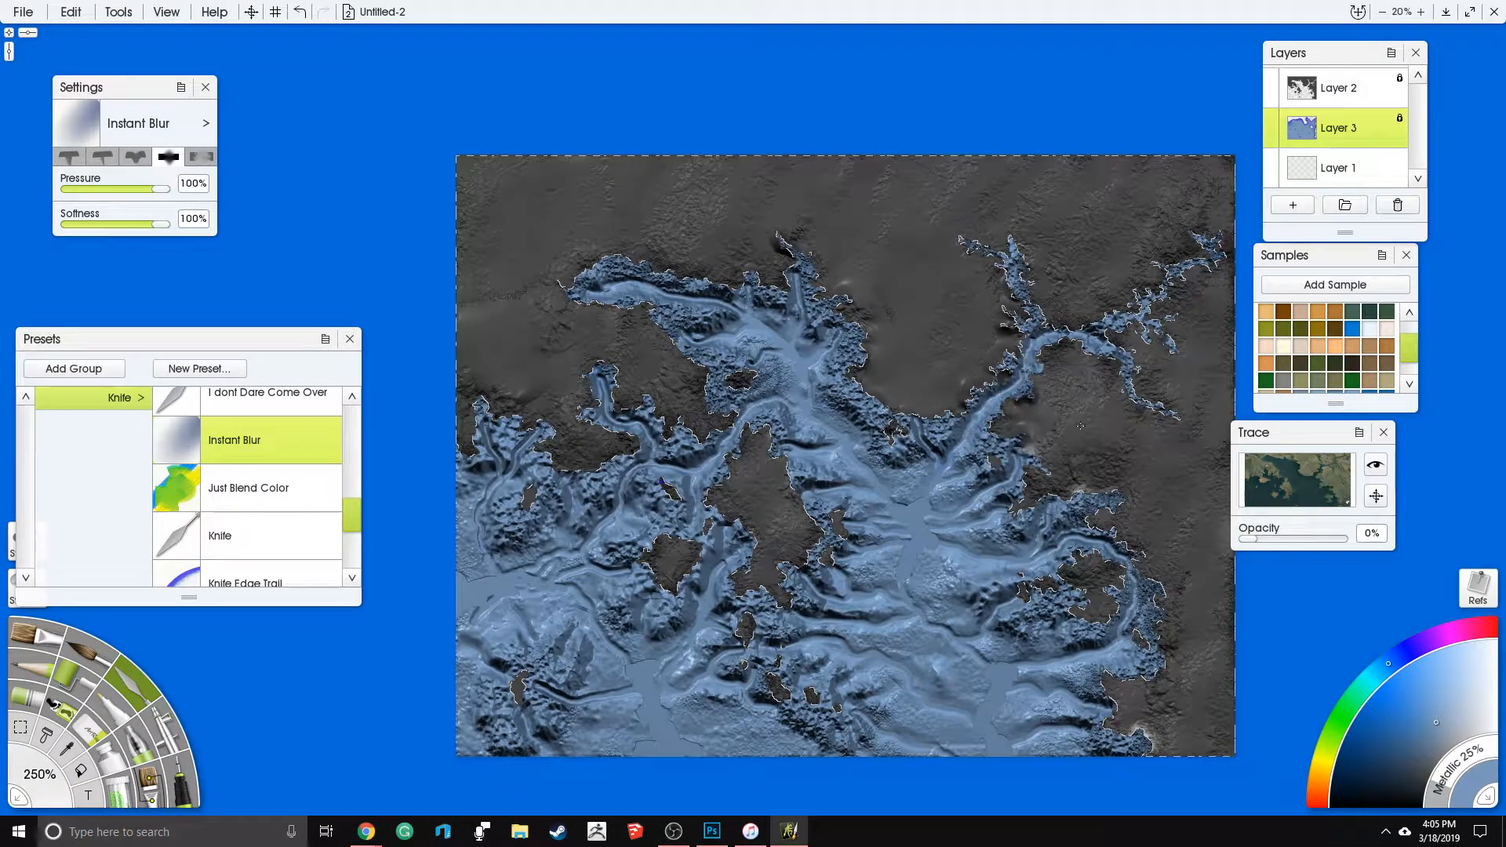
{"action": "mouse_move", "coordinate": [1124, 453]}
{"action": "left_mouse_down"}
{"action": "mouse_move", "coordinate": [1147, 450]}
{"action": "mouse_move", "coordinate": [1106, 466]}
{"action": "left_mouse_up"}
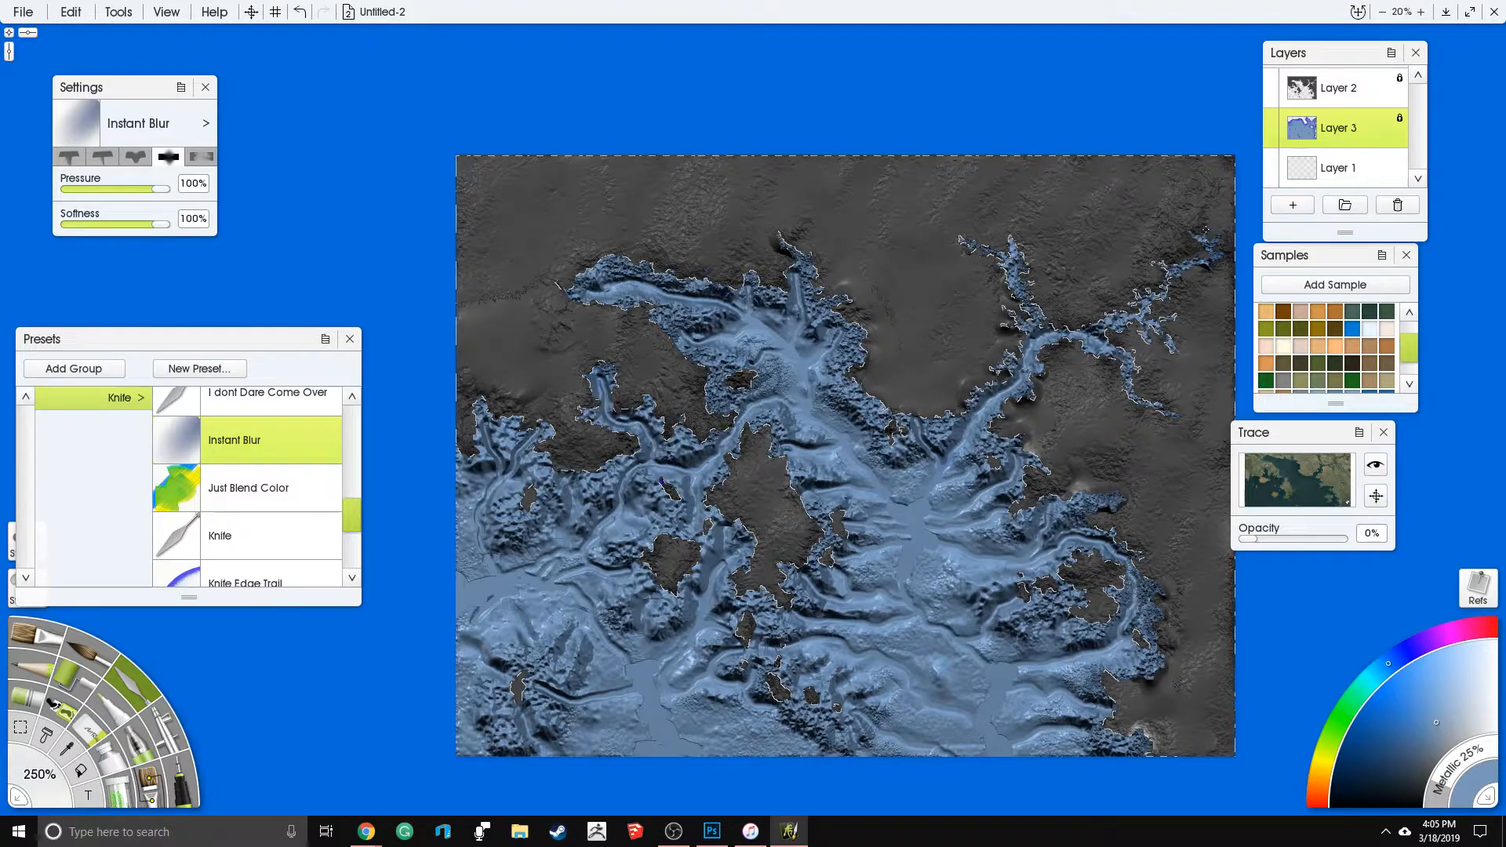
{"action": "left_click_drag", "start_coordinate": [1047, 314], "coordinate": [1001, 262]}
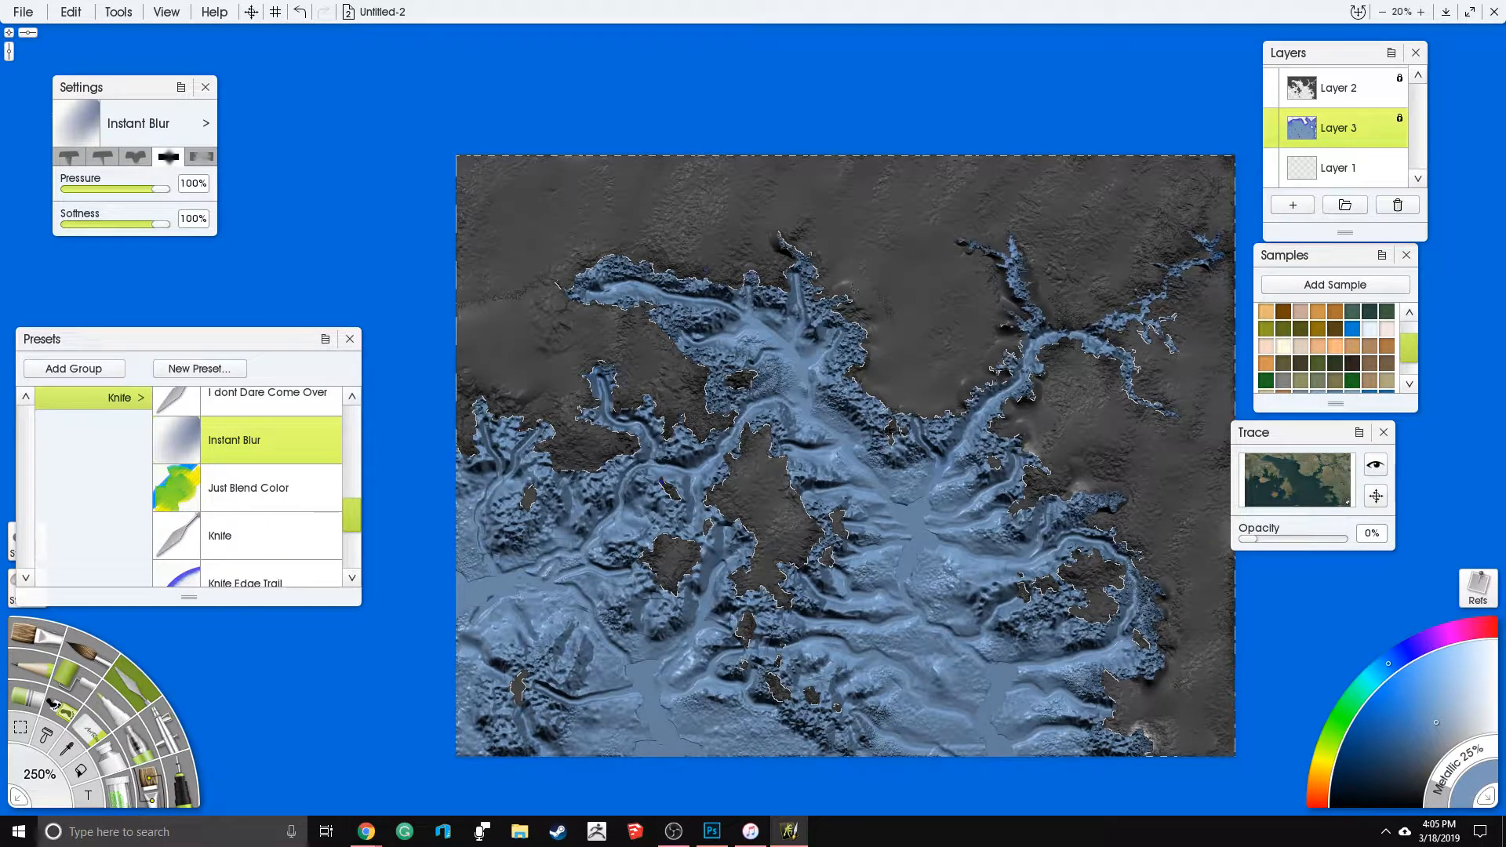
{"action": "left_click_drag", "start_coordinate": [752, 216], "coordinate": [726, 243]}
{"action": "mouse_move", "coordinate": [661, 352]}
{"action": "left_mouse_down"}
{"action": "mouse_move", "coordinate": [658, 408]}
{"action": "mouse_move", "coordinate": [577, 444]}
{"action": "mouse_move", "coordinate": [569, 431]}
{"action": "left_mouse_up"}
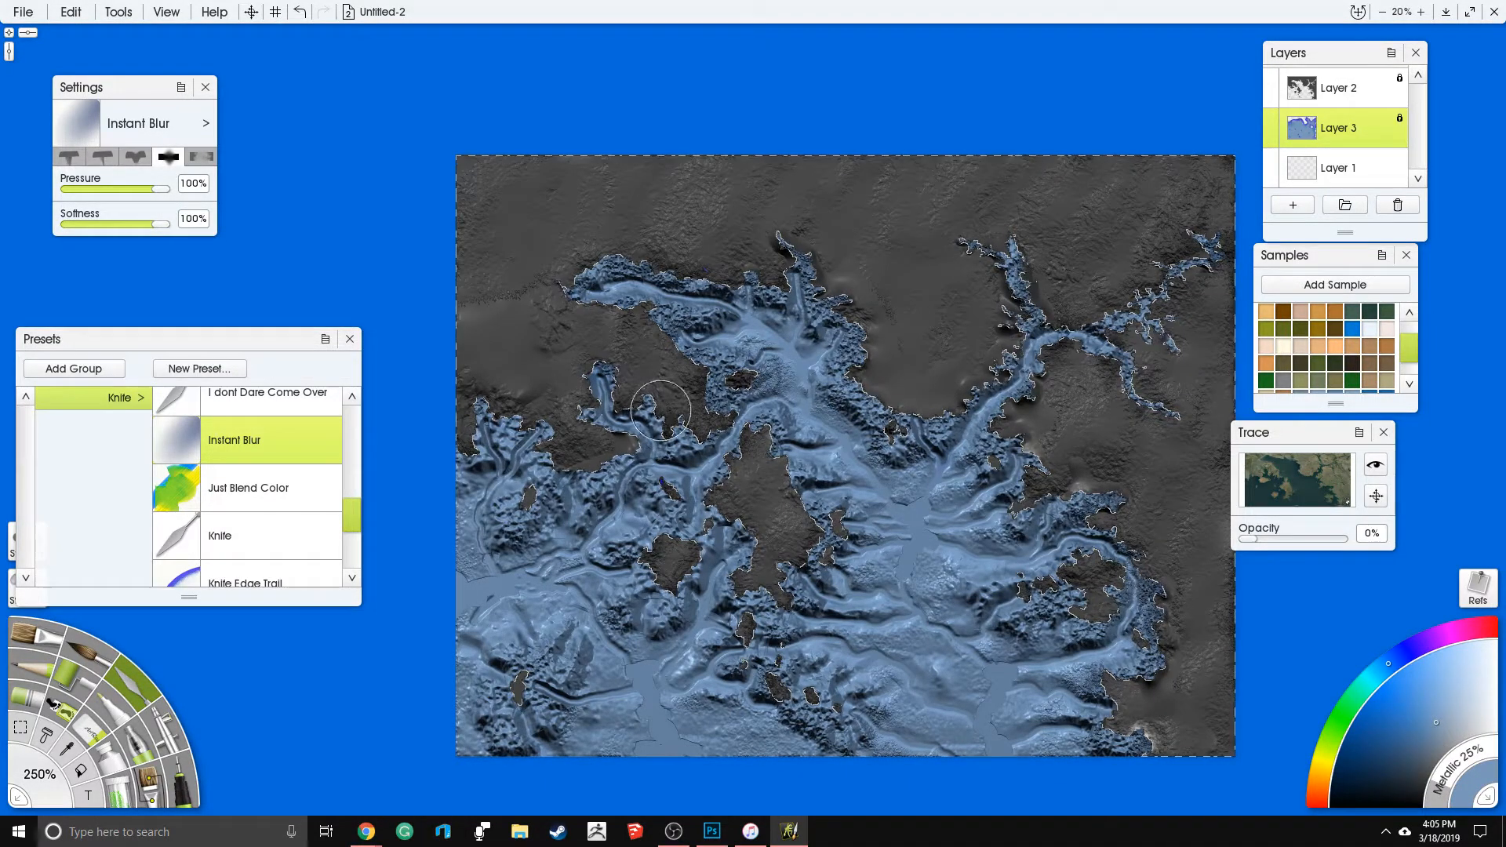
{"action": "left_click_drag", "start_coordinate": [915, 568], "coordinate": [991, 628]}
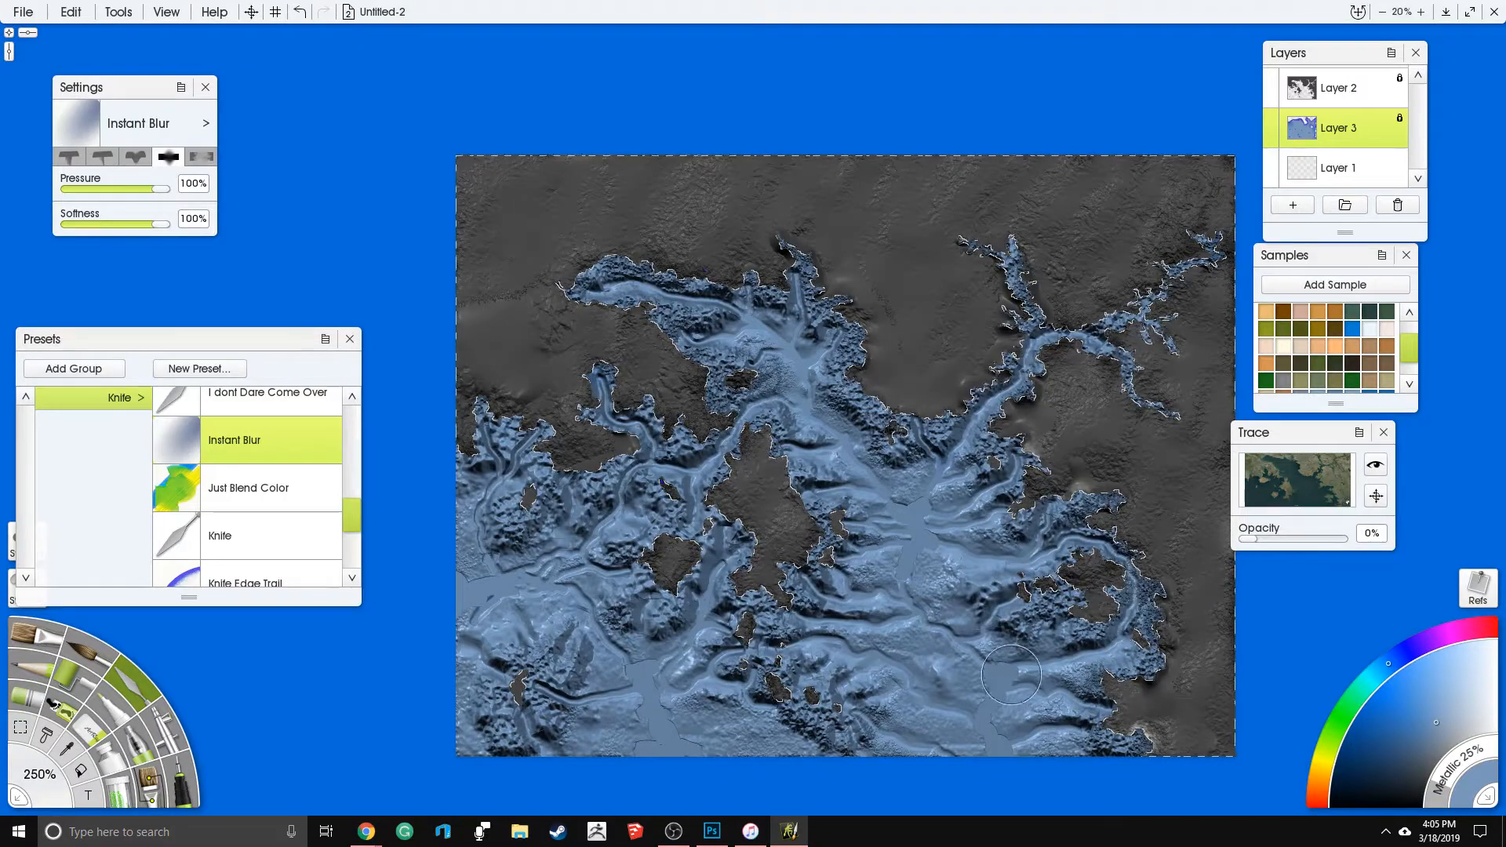
{"action": "left_click_drag", "start_coordinate": [755, 593], "coordinate": [761, 625]}
{"action": "left_click_drag", "start_coordinate": [998, 378], "coordinate": [1052, 427]}
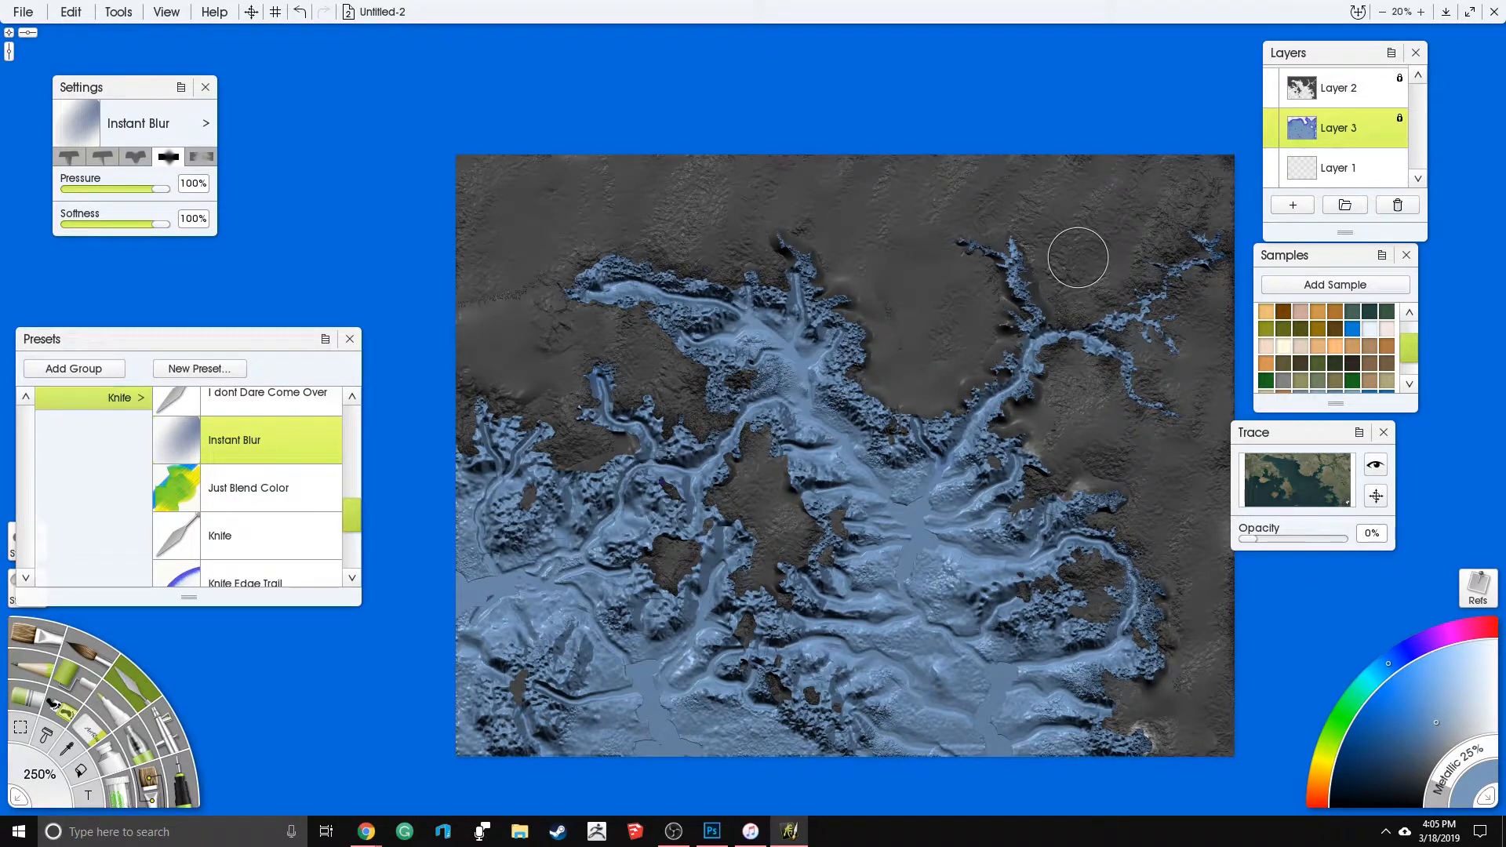
- Unlock Layer 3 and lower the knife's pressure to 22% and its softness to 21%
{"action": "scroll", "coordinate": [797, 157], "scroll_direction": "up", "scroll_amount": 4}
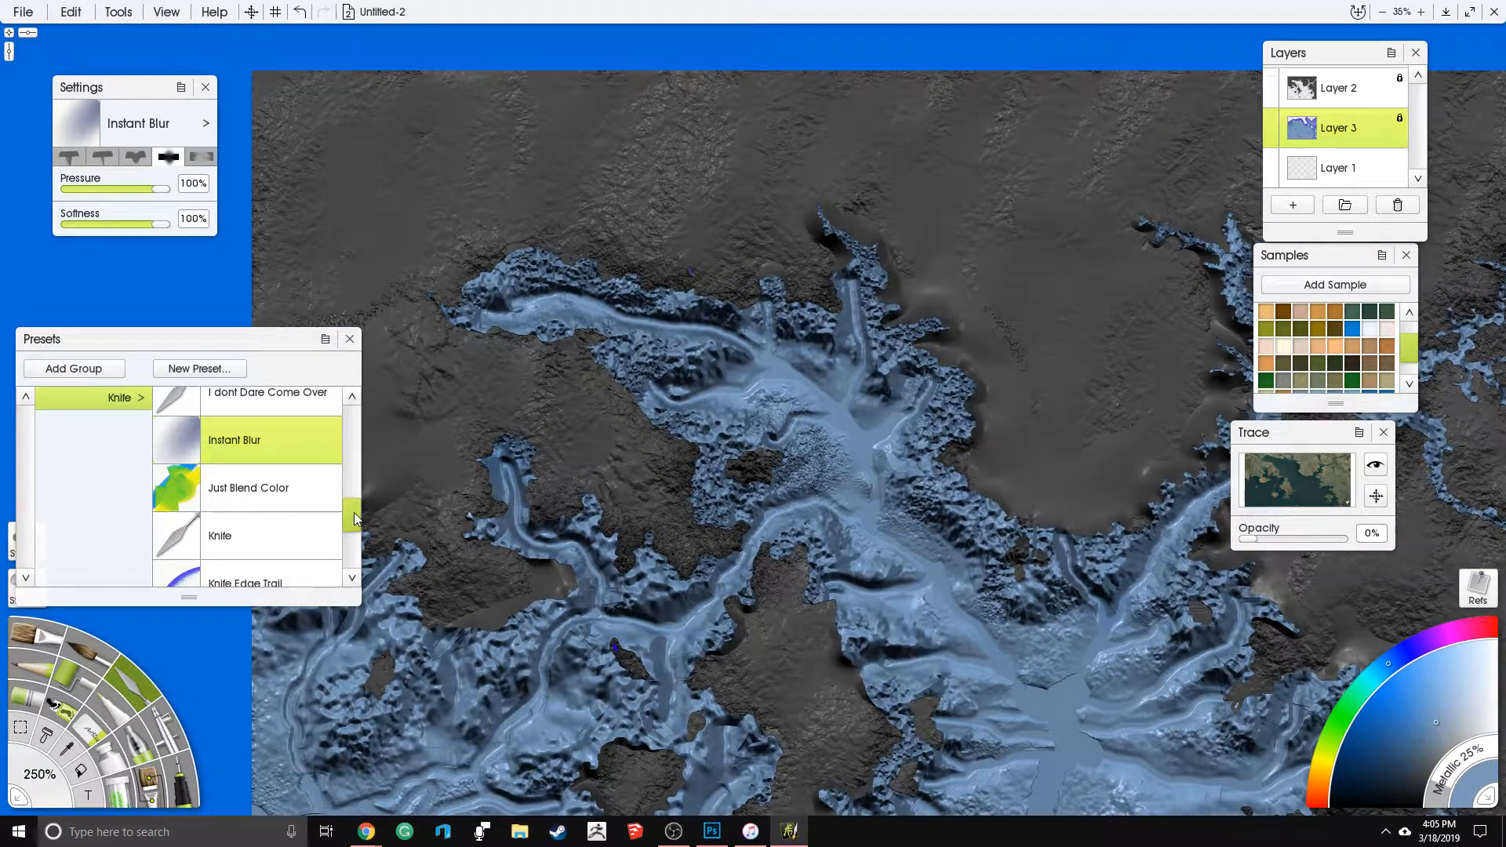
{"action": "left_click_drag", "start_coordinate": [355, 511], "coordinate": [355, 491]}
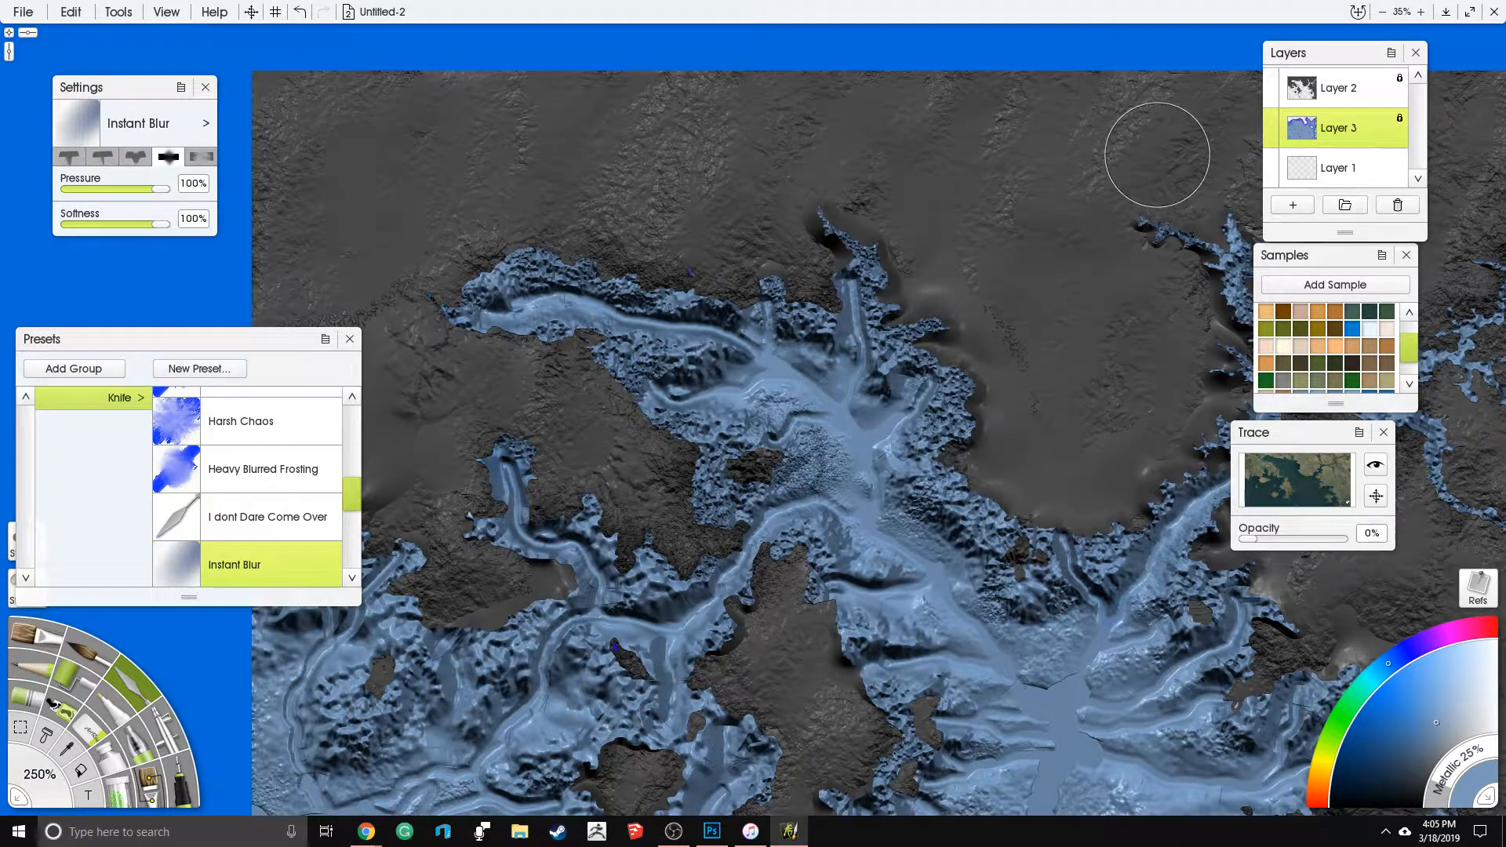
{"action": "left_click", "coordinate": [1399, 119]}
{"action": "left_click", "coordinate": [1414, 145]}
{"action": "scroll", "coordinate": [347, 518], "scroll_direction": "down", "scroll_amount": 2}
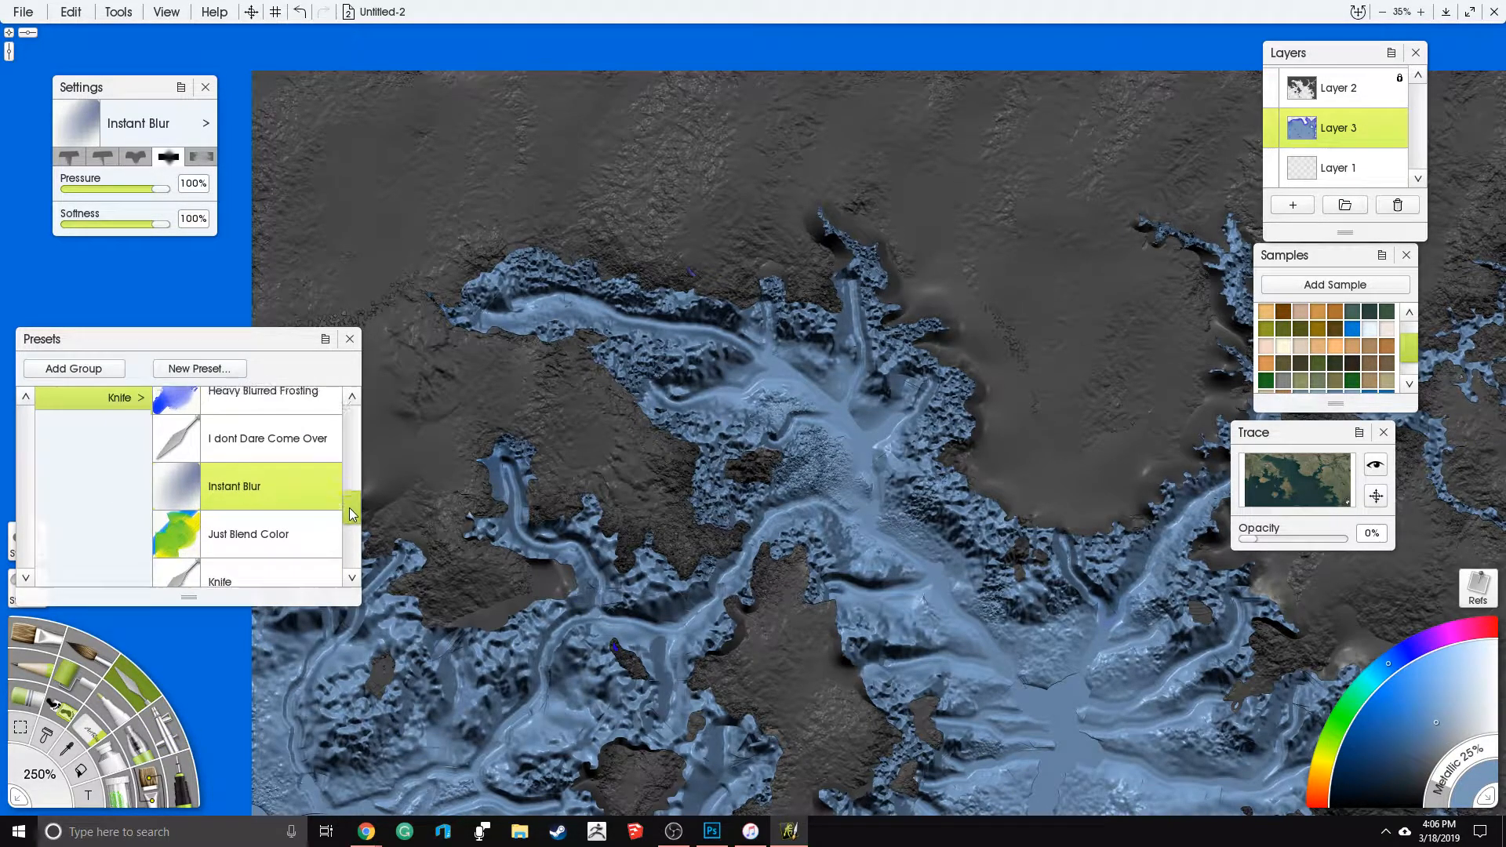
{"action": "left_click", "coordinate": [88, 189]}
{"action": "left_click", "coordinate": [88, 225]}
- Smooth the grainy sea edges along the northwestern inlet, the northern branches and the small island in the bay
{"action": "mouse_move", "coordinate": [567, 322]}
{"action": "left_mouse_down"}
{"action": "mouse_move", "coordinate": [521, 256]}
{"action": "mouse_move", "coordinate": [508, 280]}
{"action": "mouse_move", "coordinate": [527, 256]}
{"action": "mouse_move", "coordinate": [481, 278]}
{"action": "mouse_move", "coordinate": [556, 323]}
{"action": "left_mouse_up"}
{"action": "left_click_drag", "start_coordinate": [633, 371], "coordinate": [651, 352]}
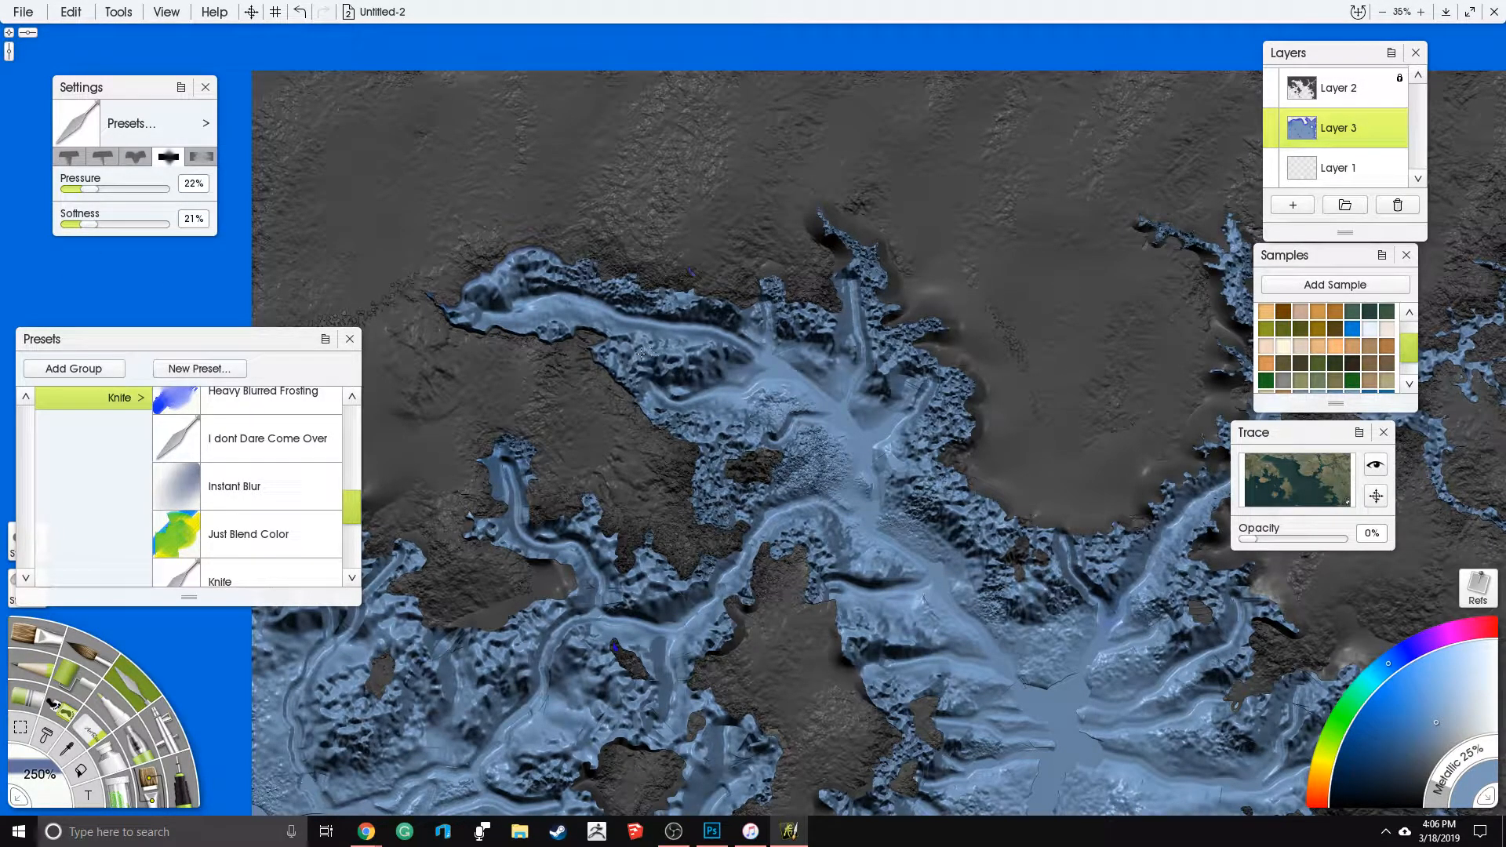
{"action": "mouse_move", "coordinate": [775, 277]}
{"action": "left_mouse_down"}
{"action": "mouse_move", "coordinate": [869, 281]}
{"action": "mouse_move", "coordinate": [824, 223]}
{"action": "left_mouse_up"}
{"action": "left_click_drag", "start_coordinate": [895, 326], "coordinate": [934, 373]}
{"action": "left_click_drag", "start_coordinate": [692, 451], "coordinate": [761, 483]}
{"action": "mouse_move", "coordinate": [778, 399]}
{"action": "left_mouse_down"}
{"action": "mouse_move", "coordinate": [788, 541]}
{"action": "mouse_move", "coordinate": [626, 581]}
{"action": "mouse_move", "coordinate": [533, 478]}
{"action": "mouse_move", "coordinate": [598, 707]}
{"action": "mouse_move", "coordinate": [463, 640]}
{"action": "mouse_move", "coordinate": [365, 663]}
{"action": "left_mouse_up"}
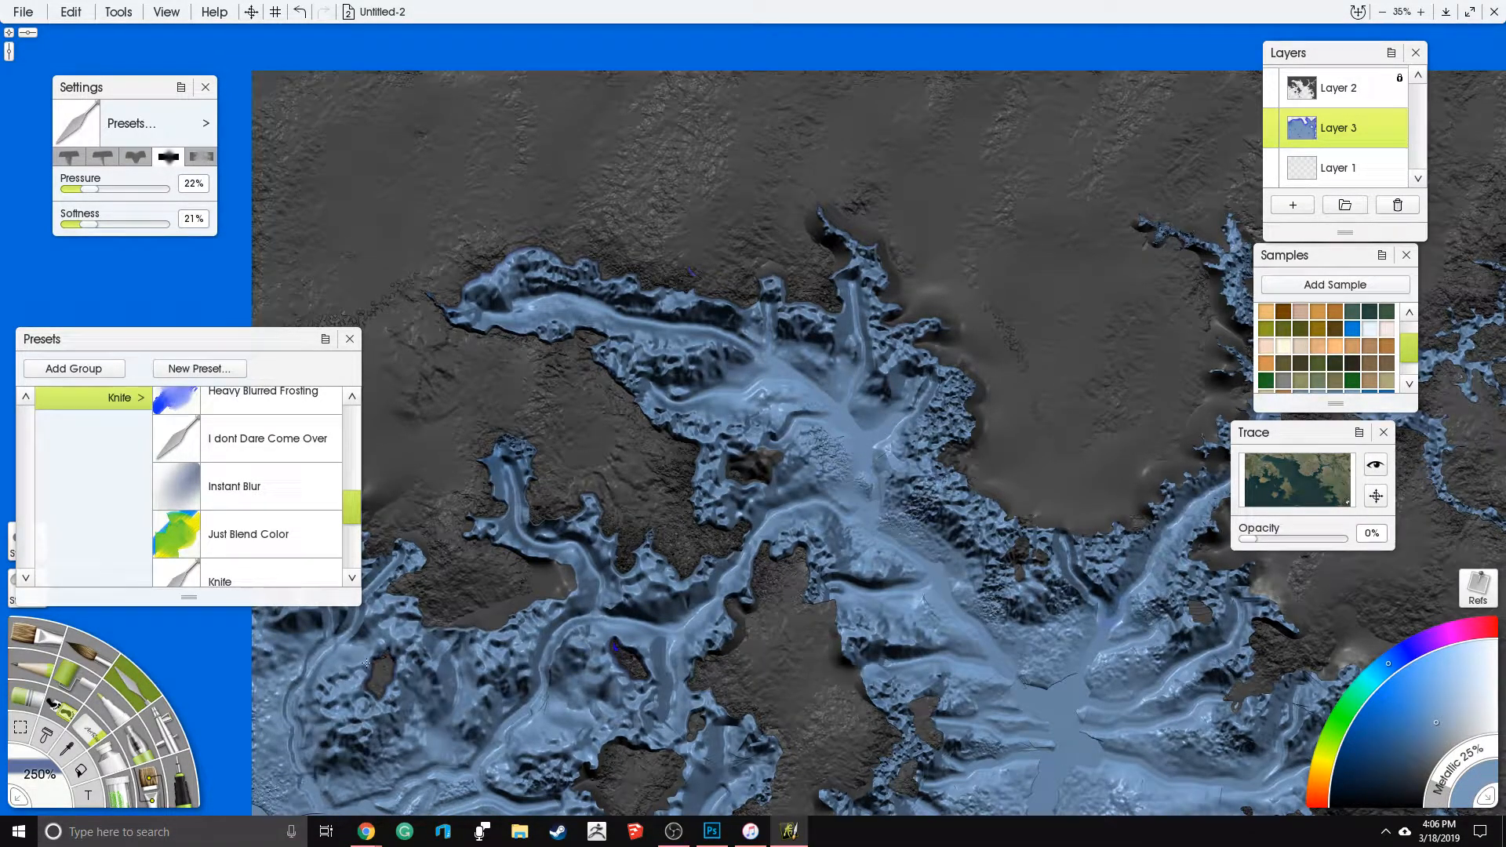
- Smooth the rough seabed and coast edges around the western channels and the large central landmass
{"action": "mouse_move", "coordinate": [468, 802]}
{"action": "left_mouse_down"}
{"action": "mouse_move", "coordinate": [667, 754]}
{"action": "mouse_move", "coordinate": [706, 651]}
{"action": "mouse_move", "coordinate": [659, 597]}
{"action": "left_mouse_up"}
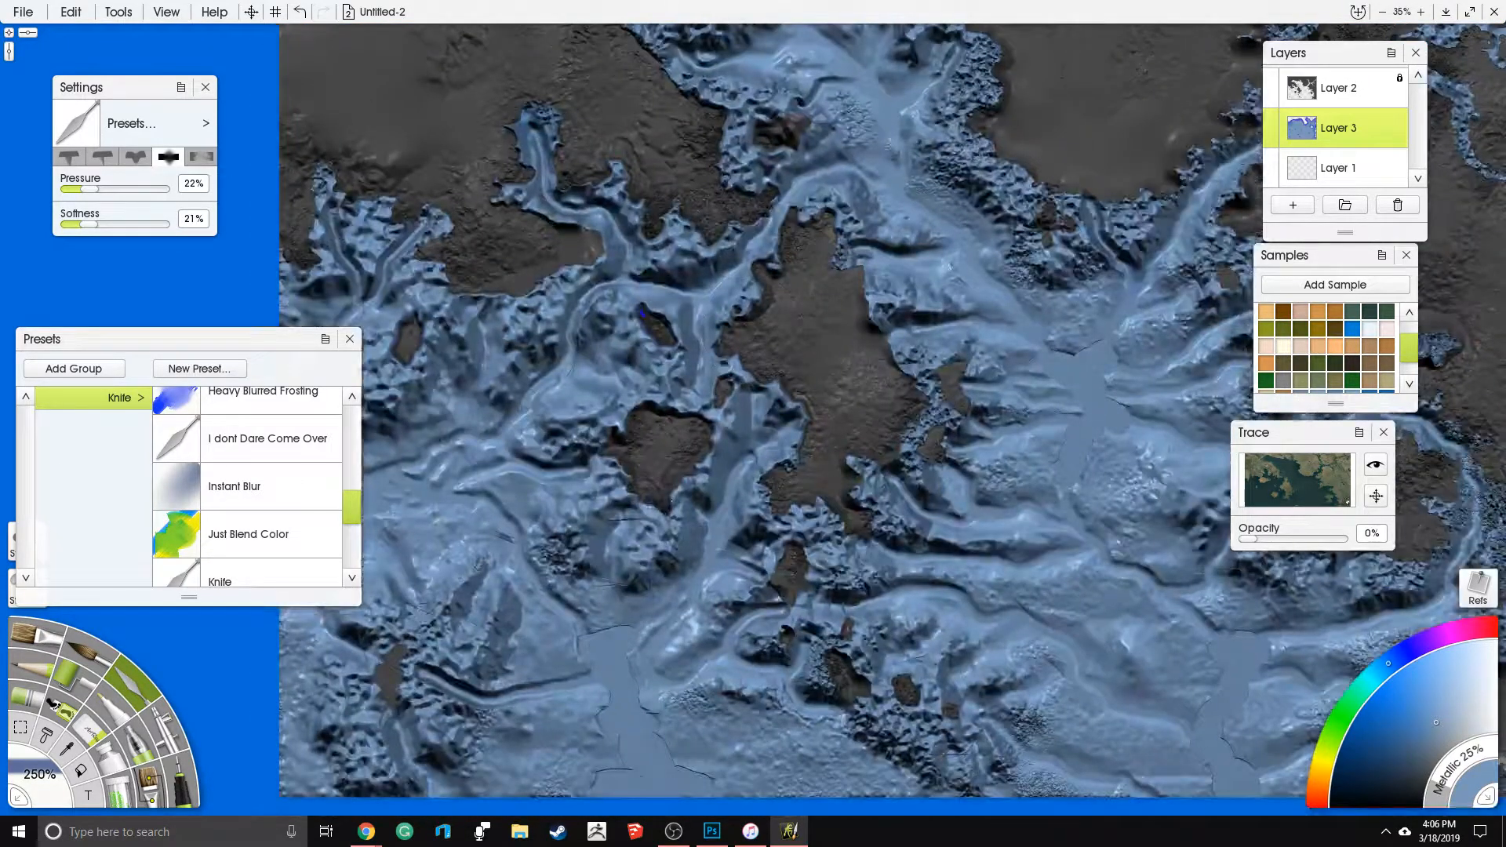
{"action": "mouse_move", "coordinate": [673, 500]}
{"action": "left_mouse_down"}
{"action": "mouse_move", "coordinate": [420, 631]}
{"action": "mouse_move", "coordinate": [345, 767]}
{"action": "mouse_move", "coordinate": [796, 654]}
{"action": "mouse_move", "coordinate": [965, 745]}
{"action": "mouse_move", "coordinate": [1114, 611]}
{"action": "left_mouse_up"}
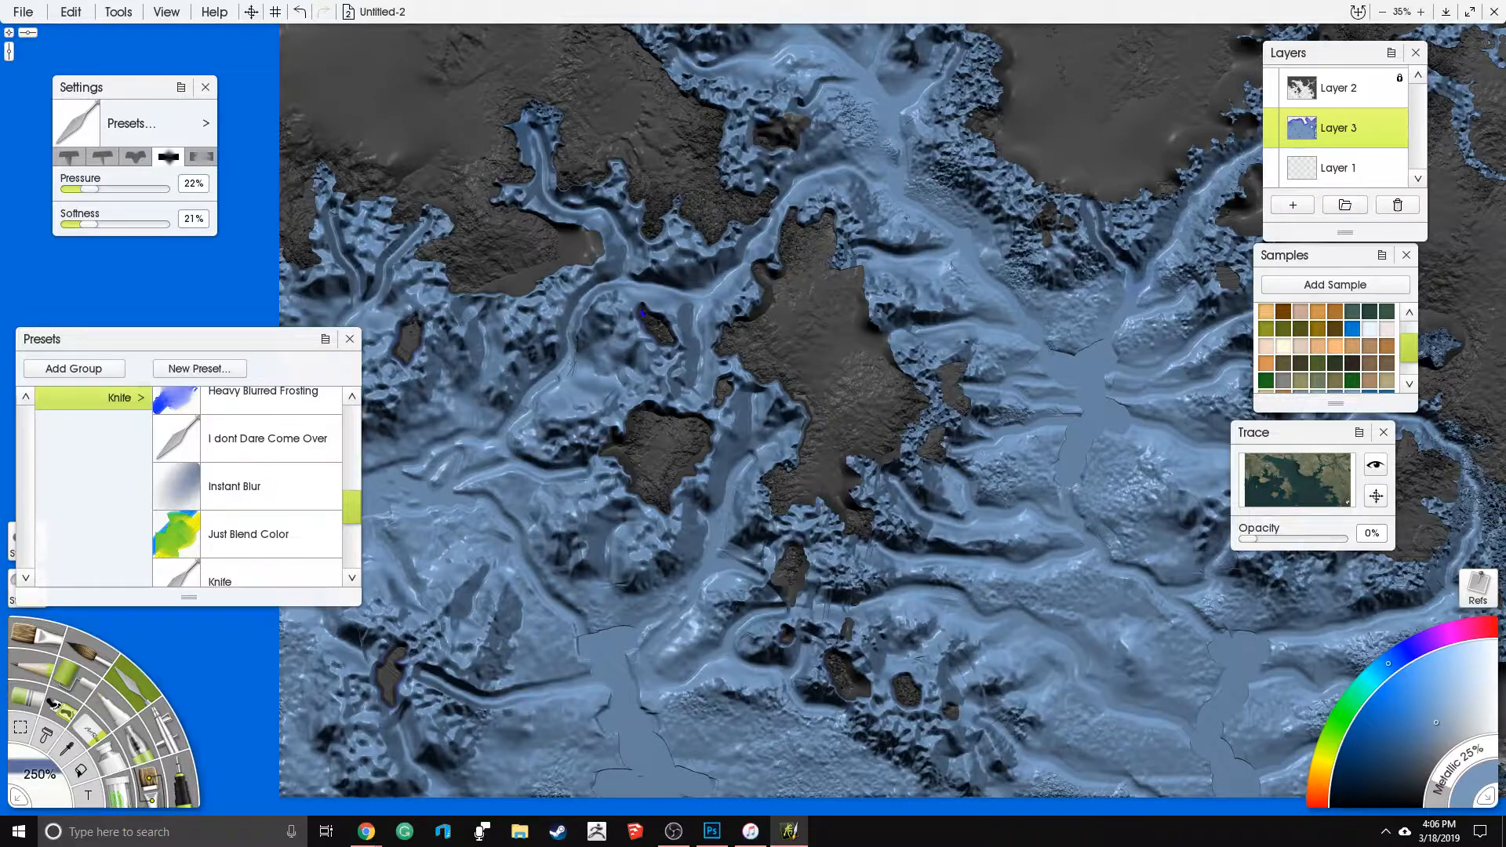
{"action": "mouse_move", "coordinate": [883, 558]}
{"action": "left_mouse_down"}
{"action": "mouse_move", "coordinate": [785, 522]}
{"action": "mouse_move", "coordinate": [938, 423]}
{"action": "mouse_move", "coordinate": [918, 377]}
{"action": "left_mouse_up"}
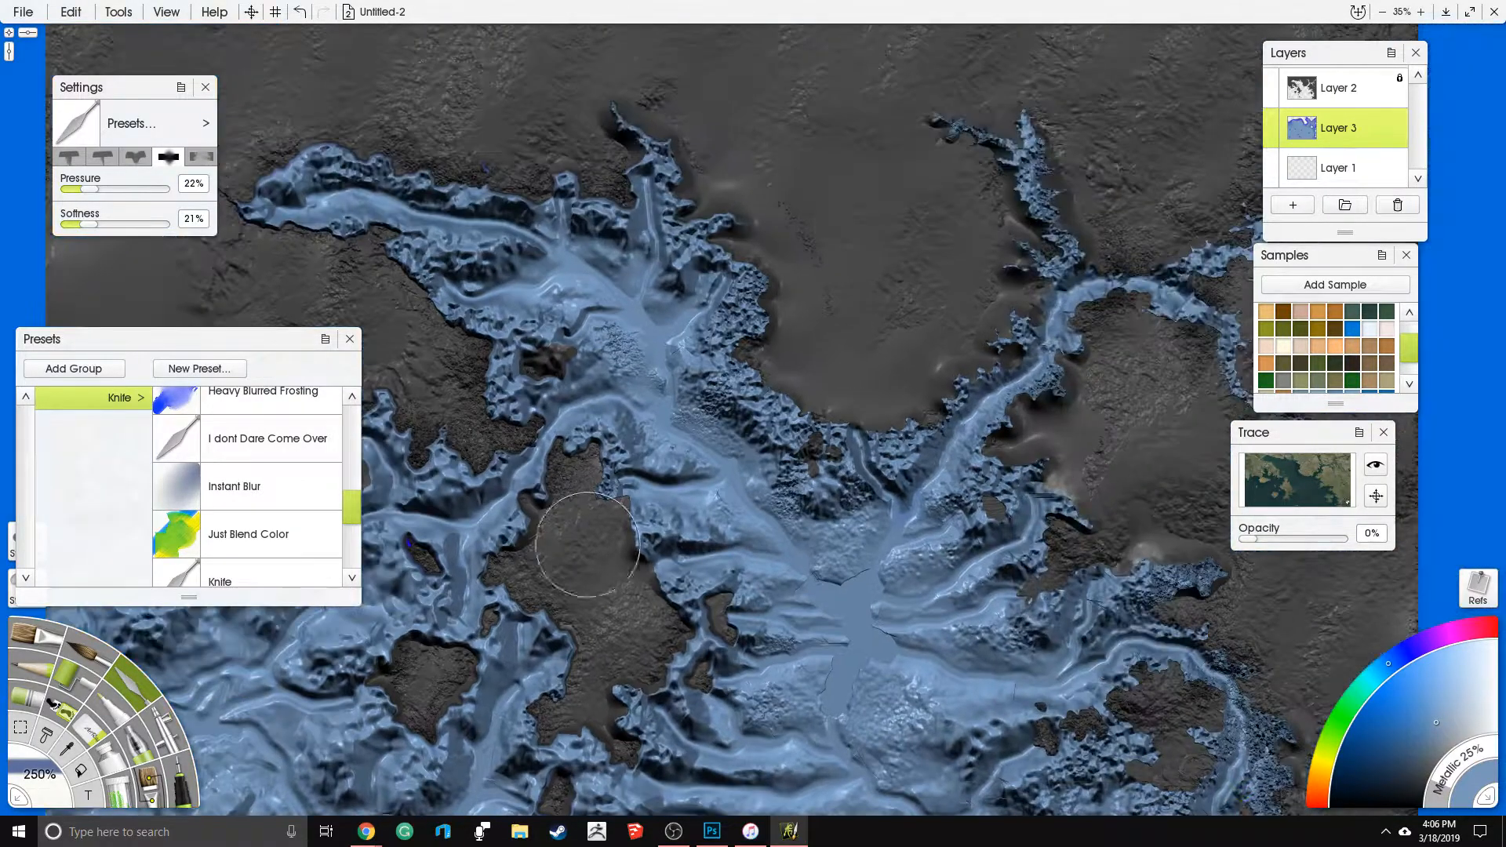
{"action": "mouse_move", "coordinate": [587, 544]}
{"action": "left_mouse_down"}
{"action": "mouse_move", "coordinate": [777, 439]}
{"action": "mouse_move", "coordinate": [934, 428]}
{"action": "mouse_move", "coordinate": [1043, 534]}
{"action": "mouse_move", "coordinate": [1196, 578]}
{"action": "mouse_move", "coordinate": [1248, 754]}
{"action": "left_mouse_up"}
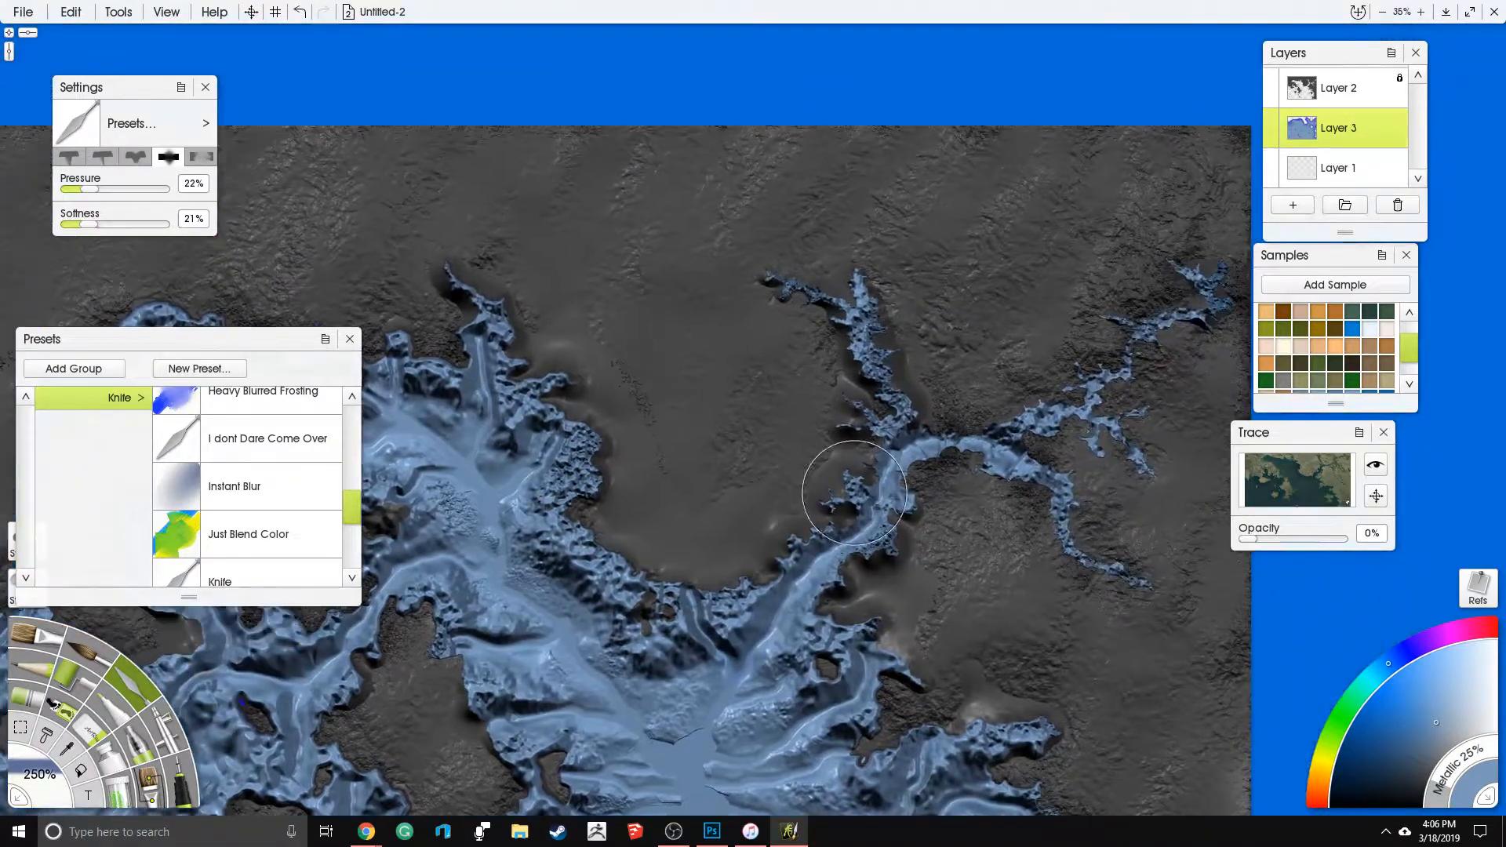
{"action": "mouse_move", "coordinate": [840, 487]}
{"action": "left_mouse_down"}
{"action": "mouse_move", "coordinate": [881, 392]}
{"action": "mouse_move", "coordinate": [1027, 469]}
{"action": "mouse_move", "coordinate": [1079, 549]}
{"action": "mouse_move", "coordinate": [976, 640]}
{"action": "left_mouse_up"}
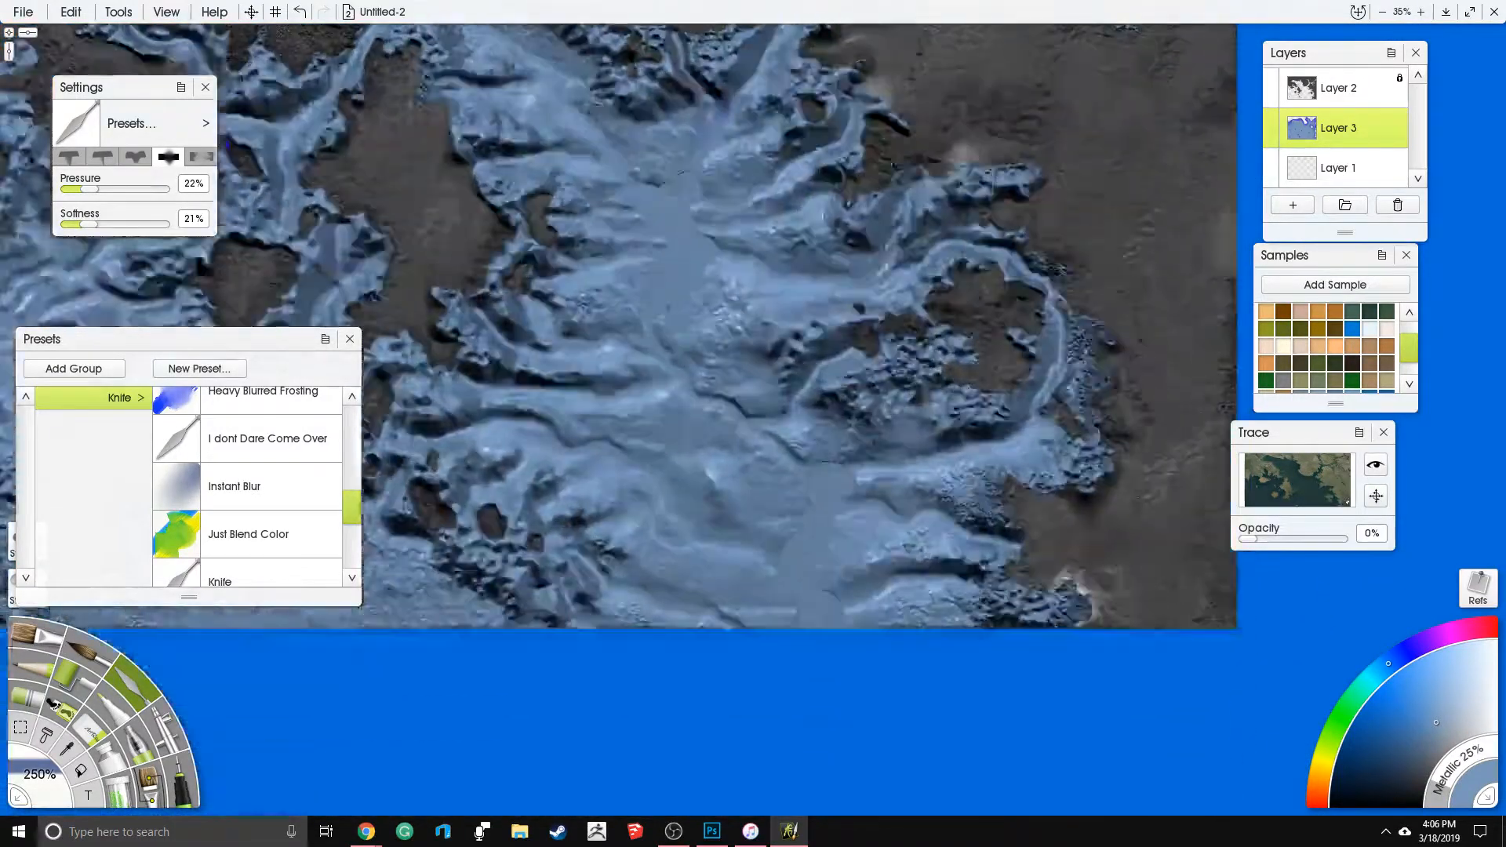
{"action": "left_click_drag", "start_coordinate": [851, 79], "coordinate": [895, 314]}
{"action": "mouse_move", "coordinate": [973, 494]}
{"action": "left_mouse_down"}
{"action": "mouse_move", "coordinate": [1098, 609]}
{"action": "mouse_move", "coordinate": [1004, 614]}
{"action": "mouse_move", "coordinate": [1071, 437]}
{"action": "mouse_move", "coordinate": [1093, 440]}
{"action": "mouse_move", "coordinate": [1064, 343]}
{"action": "mouse_move", "coordinate": [999, 249]}
{"action": "left_mouse_up"}
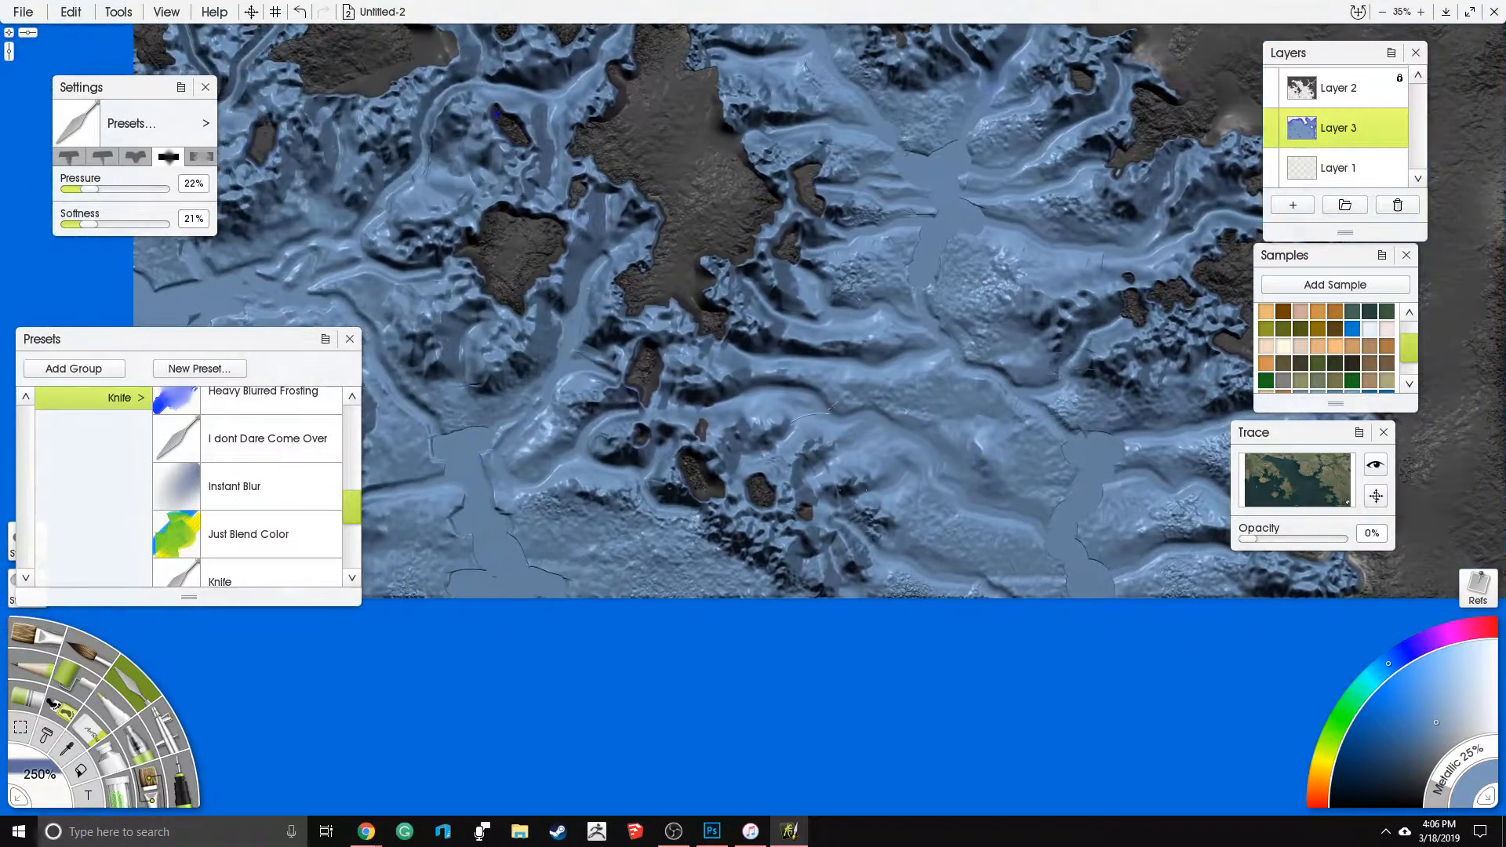
- Soften the rough seabed around the small southern islands and across the southwestern sea
{"action": "mouse_move", "coordinate": [777, 566]}
{"action": "left_mouse_down"}
{"action": "mouse_move", "coordinate": [735, 540]}
{"action": "mouse_move", "coordinate": [581, 524]}
{"action": "left_mouse_up"}
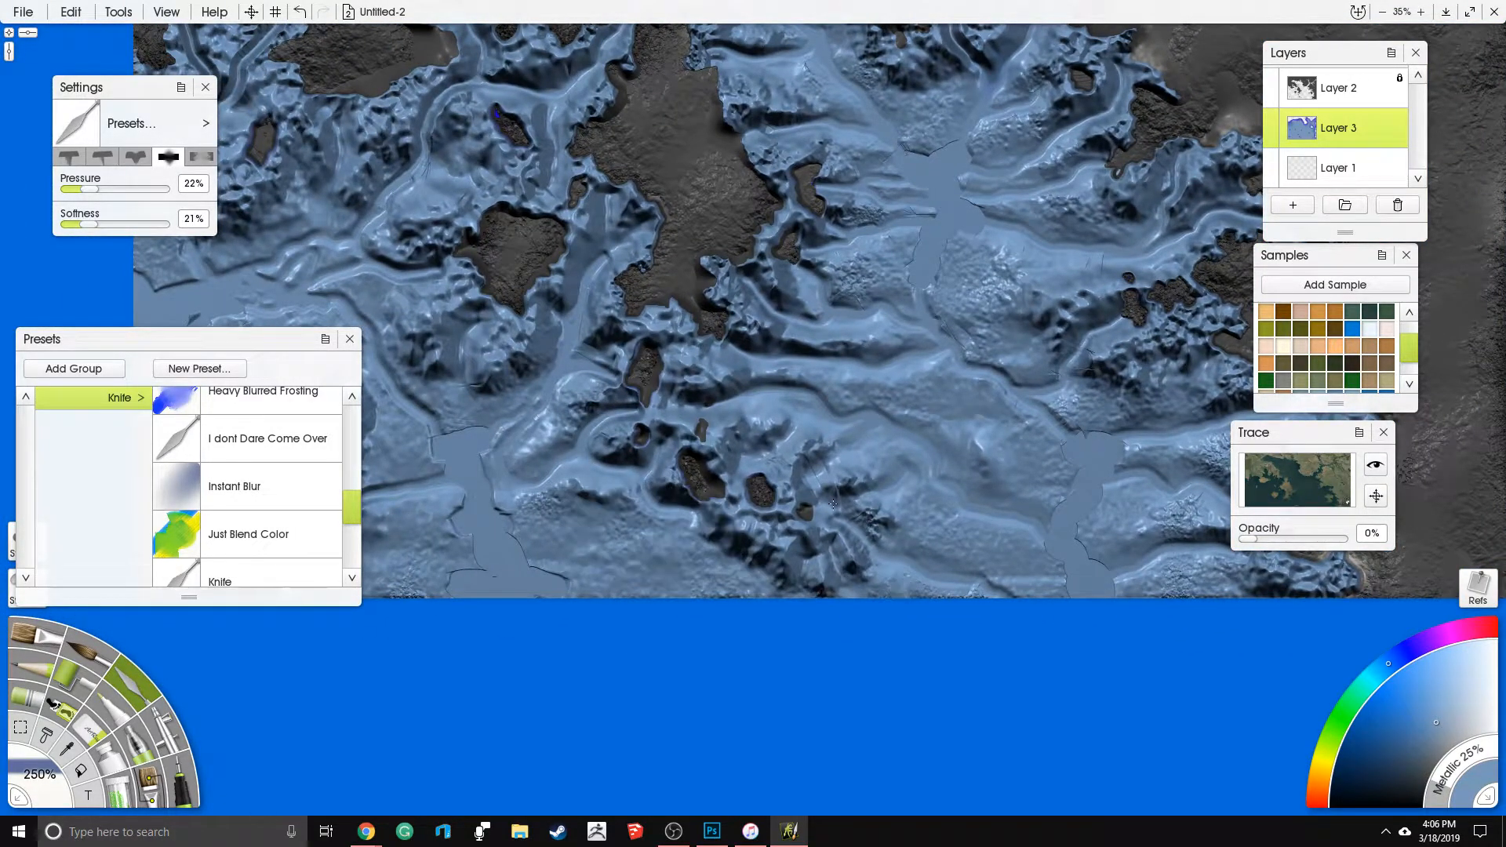
{"action": "mouse_move", "coordinate": [1025, 582]}
{"action": "left_mouse_down"}
{"action": "mouse_move", "coordinate": [977, 314]}
{"action": "mouse_move", "coordinate": [742, 349]}
{"action": "left_mouse_up"}
{"action": "left_click_drag", "start_coordinate": [743, 349], "coordinate": [872, 359]}
{"action": "left_click_drag", "start_coordinate": [914, 471], "coordinate": [841, 534]}
{"action": "mouse_move", "coordinate": [647, 500]}
{"action": "left_mouse_down"}
{"action": "mouse_move", "coordinate": [605, 512]}
{"action": "mouse_move", "coordinate": [795, 549]}
{"action": "left_mouse_up"}
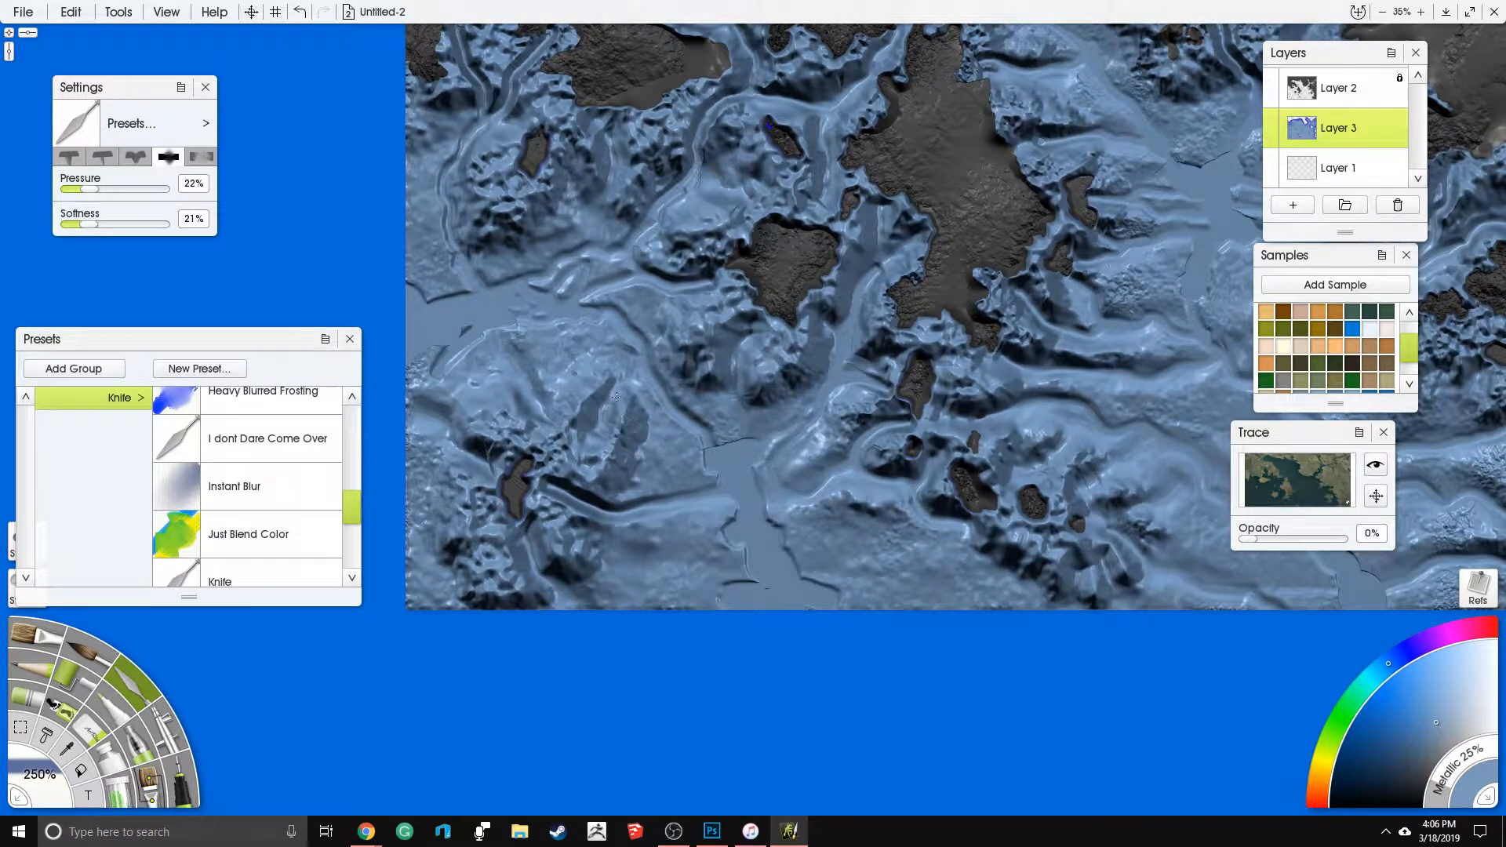
{"action": "left_click_drag", "start_coordinate": [667, 220], "coordinate": [709, 549]}
{"action": "mouse_move", "coordinate": [650, 401]}
{"action": "left_mouse_down"}
{"action": "mouse_move", "coordinate": [807, 352]}
{"action": "mouse_move", "coordinate": [855, 314]}
{"action": "mouse_move", "coordinate": [721, 538]}
{"action": "left_mouse_up"}
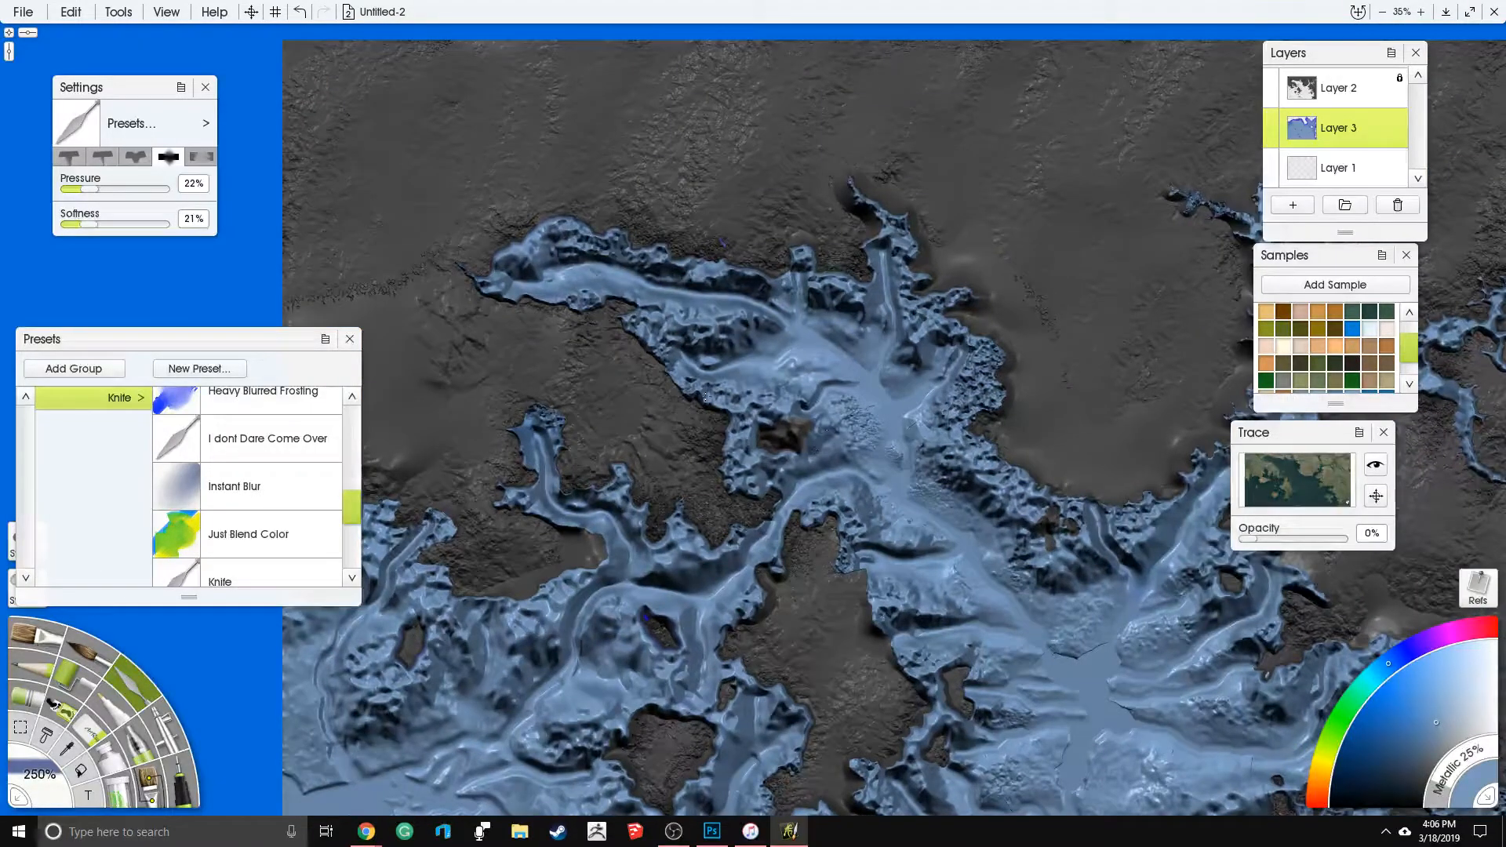
- Smooth the leftover grain in the middle of the northern bay and along its eastern coast
{"action": "left_click_drag", "start_coordinate": [975, 355], "coordinate": [973, 447]}
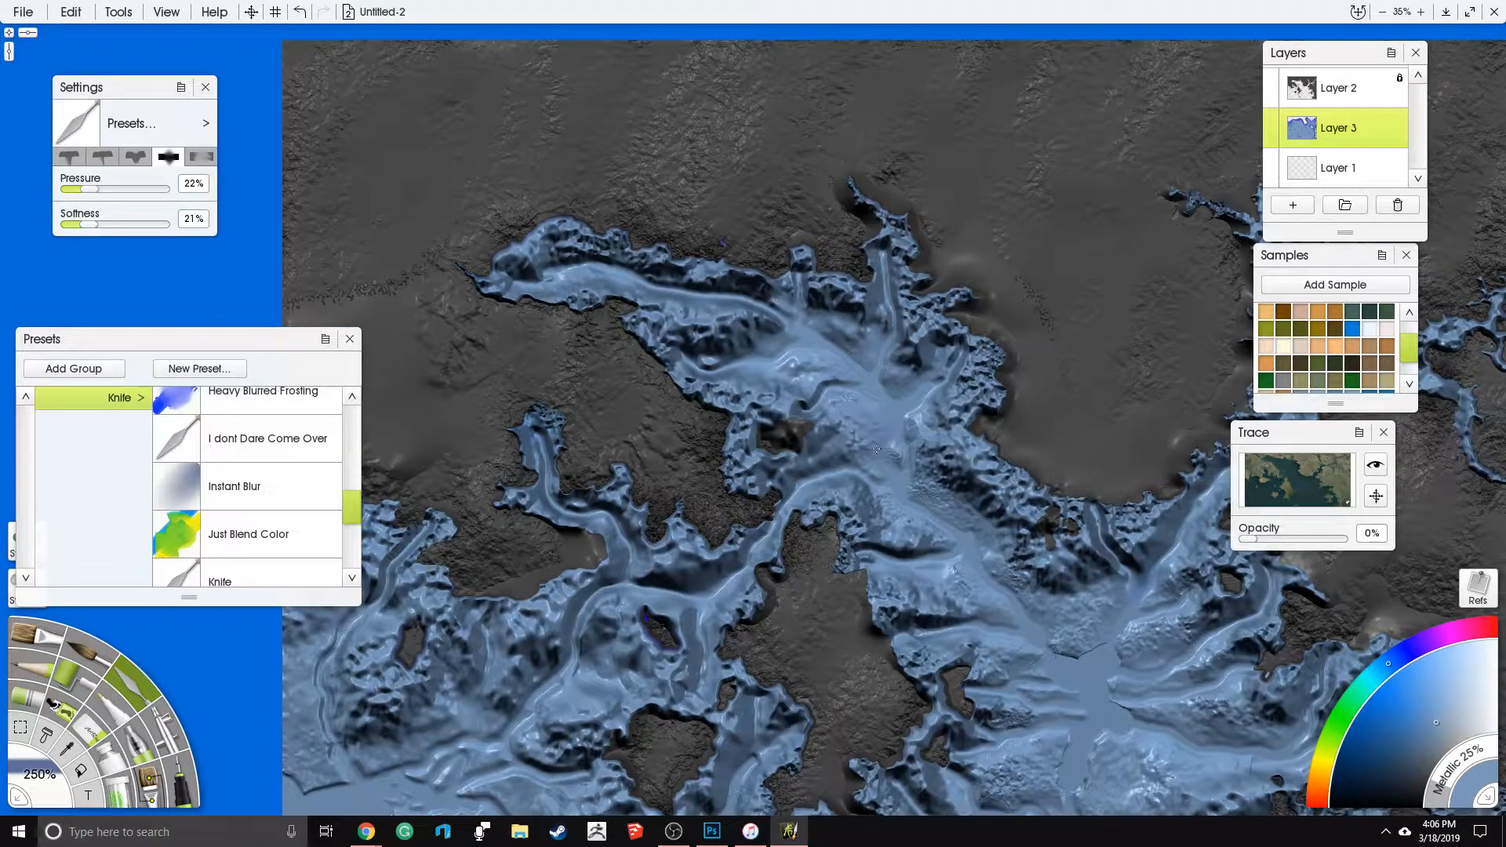
{"action": "scroll", "coordinate": [876, 449], "scroll_direction": "down", "scroll_amount": 4}
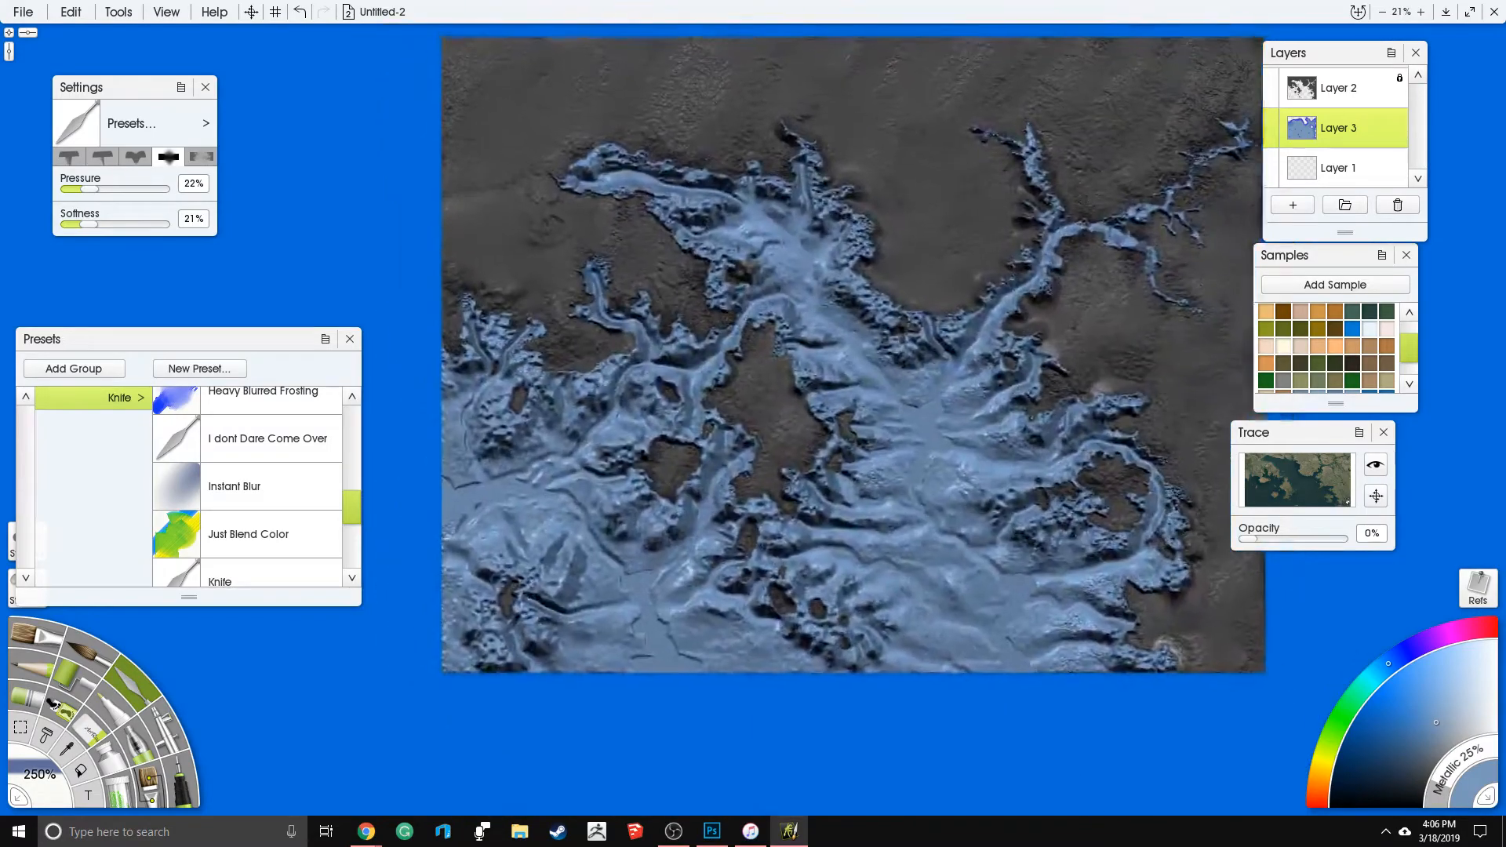
{"action": "scroll", "coordinate": [792, 400], "scroll_direction": "up", "scroll_amount": 3}
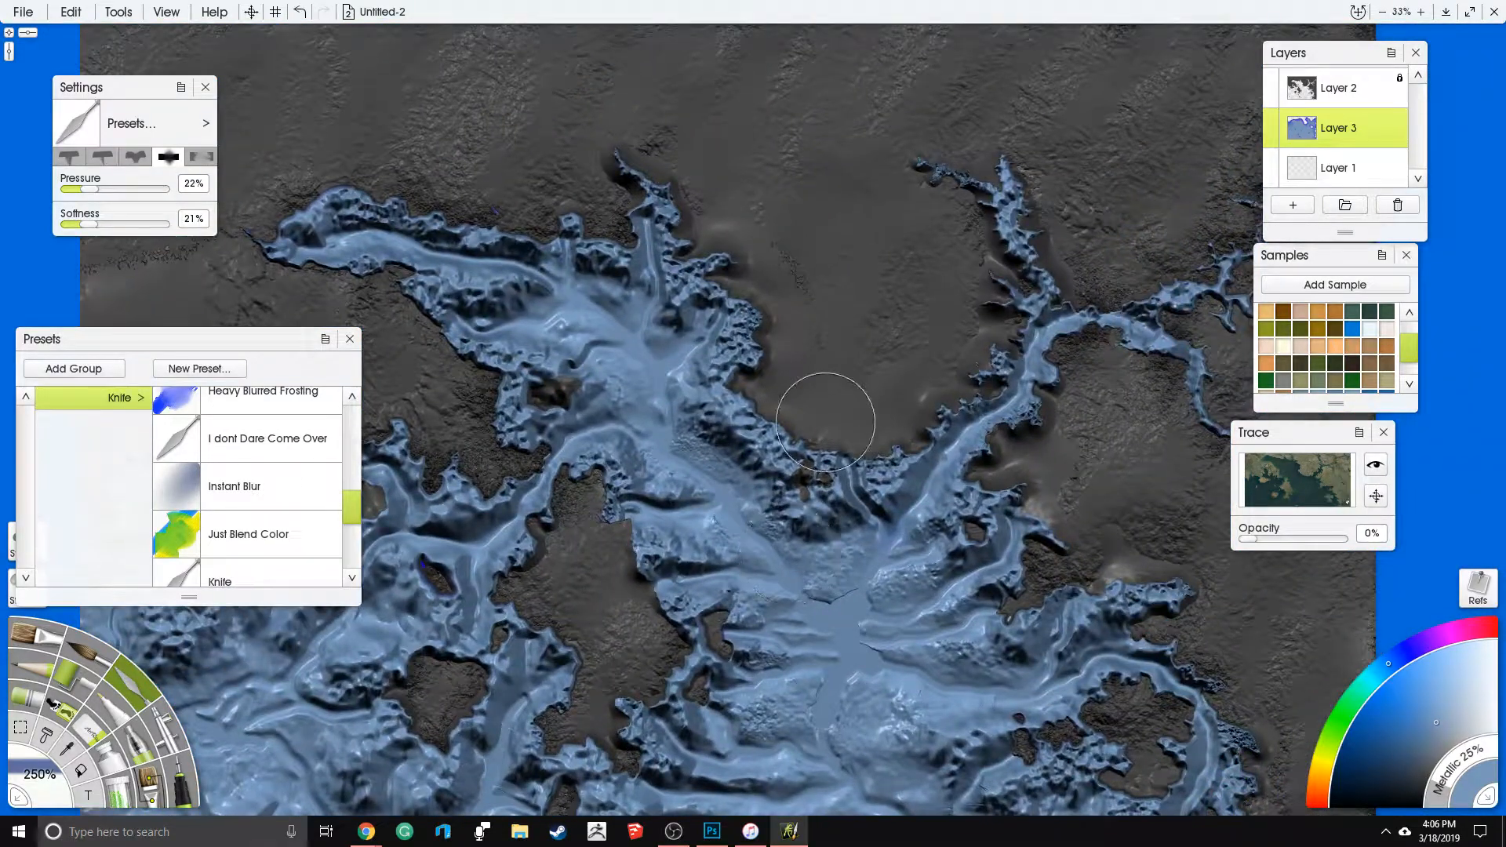
{"action": "mouse_move", "coordinate": [808, 465]}
{"action": "left_mouse_down"}
{"action": "mouse_move", "coordinate": [832, 478]}
{"action": "mouse_move", "coordinate": [748, 438]}
{"action": "mouse_move", "coordinate": [752, 416]}
{"action": "left_mouse_up"}
{"action": "left_click_drag", "start_coordinate": [732, 328], "coordinate": [752, 350]}
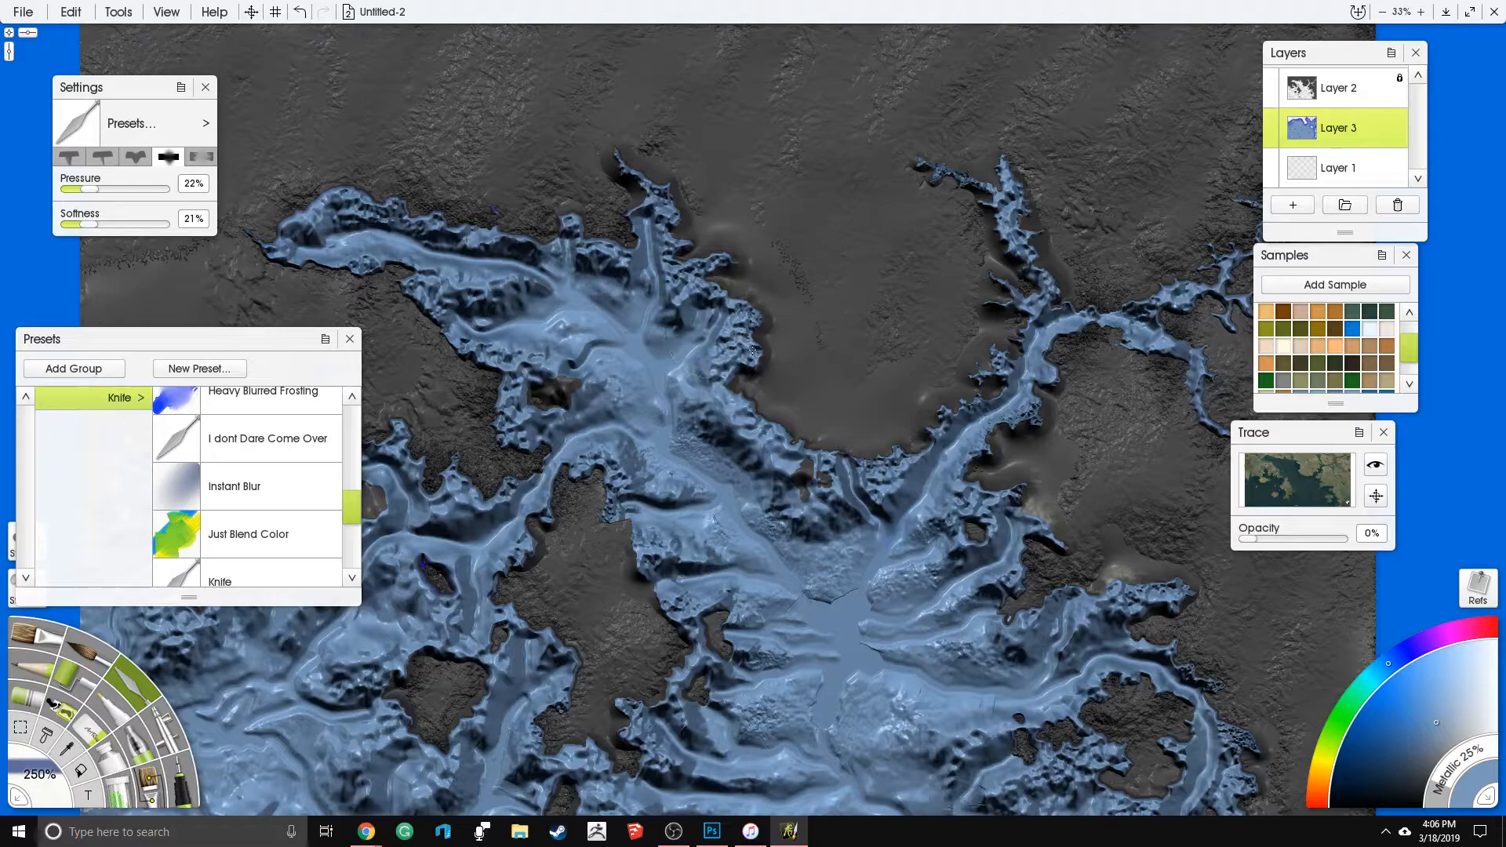
- Choose the Harsh Chaos knife preset and set its tool size to 150%
{"action": "left_click_drag", "start_coordinate": [348, 505], "coordinate": [333, 482]}
{"action": "left_click", "coordinate": [304, 459]}
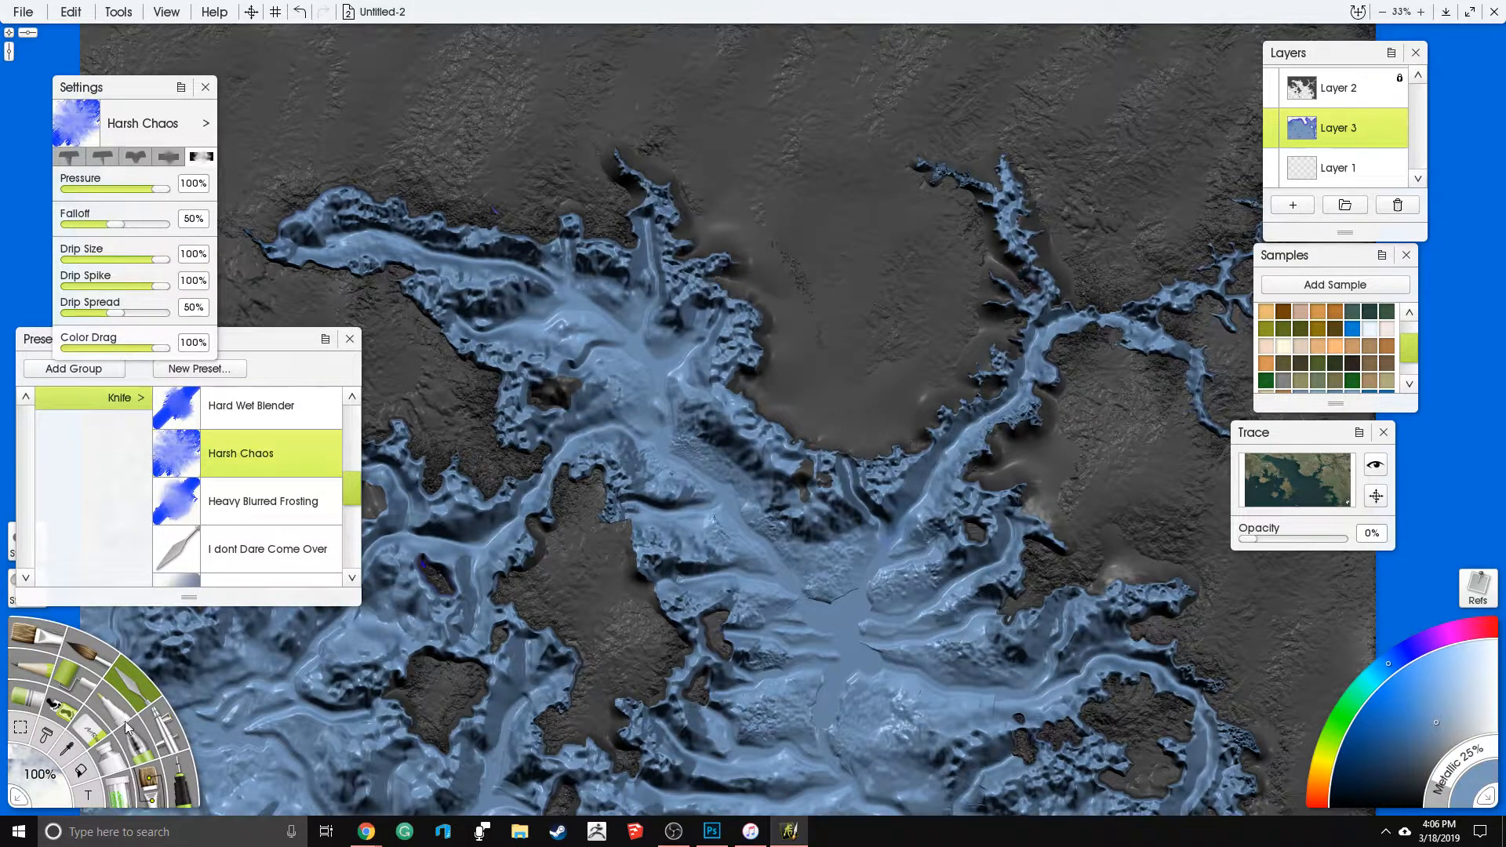
{"action": "left_click", "coordinate": [41, 777]}
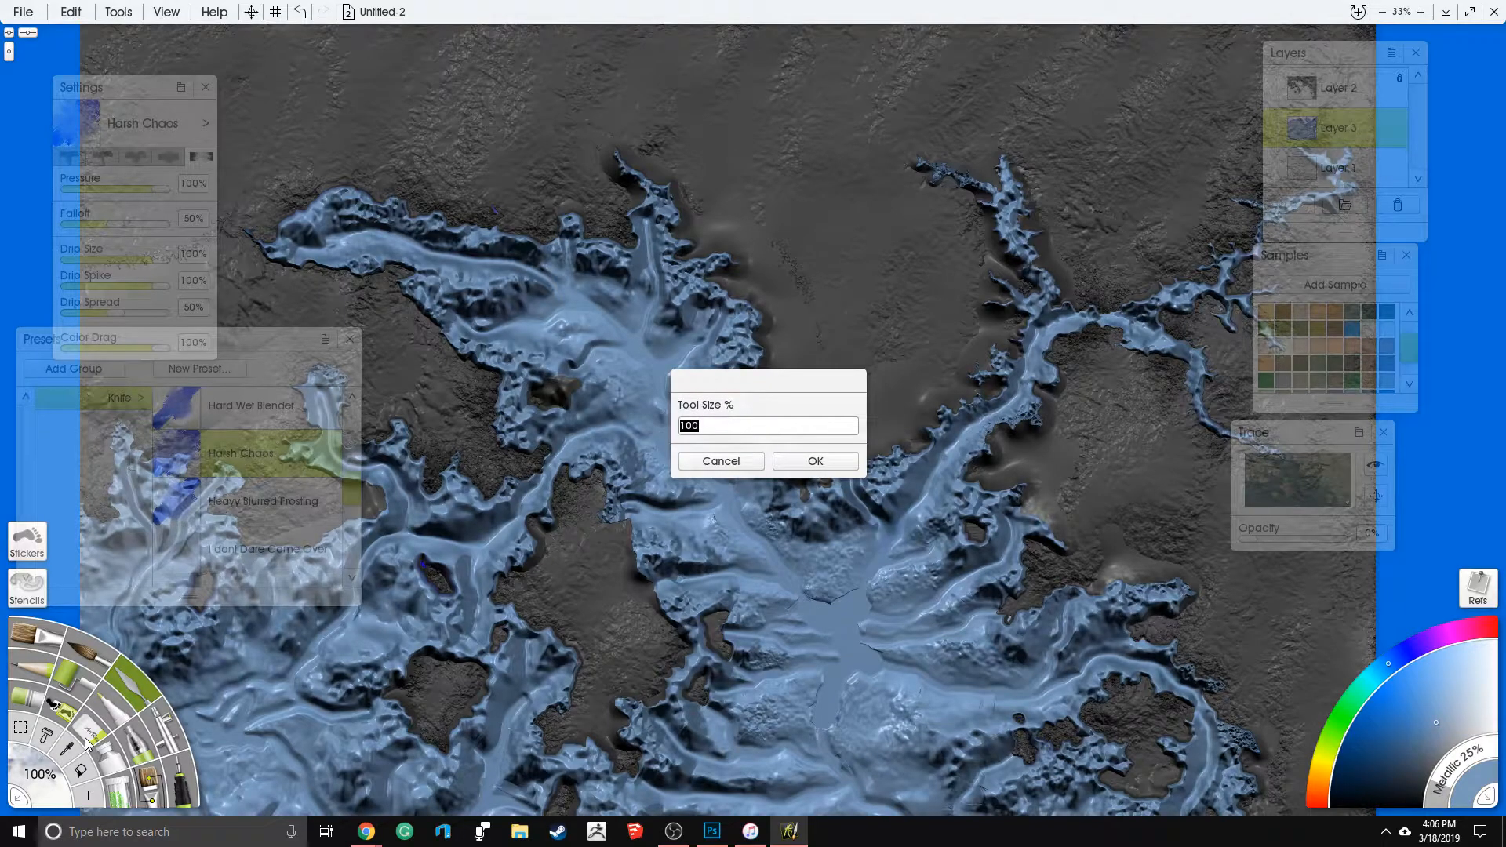
{"action": "key", "text": "Return"}
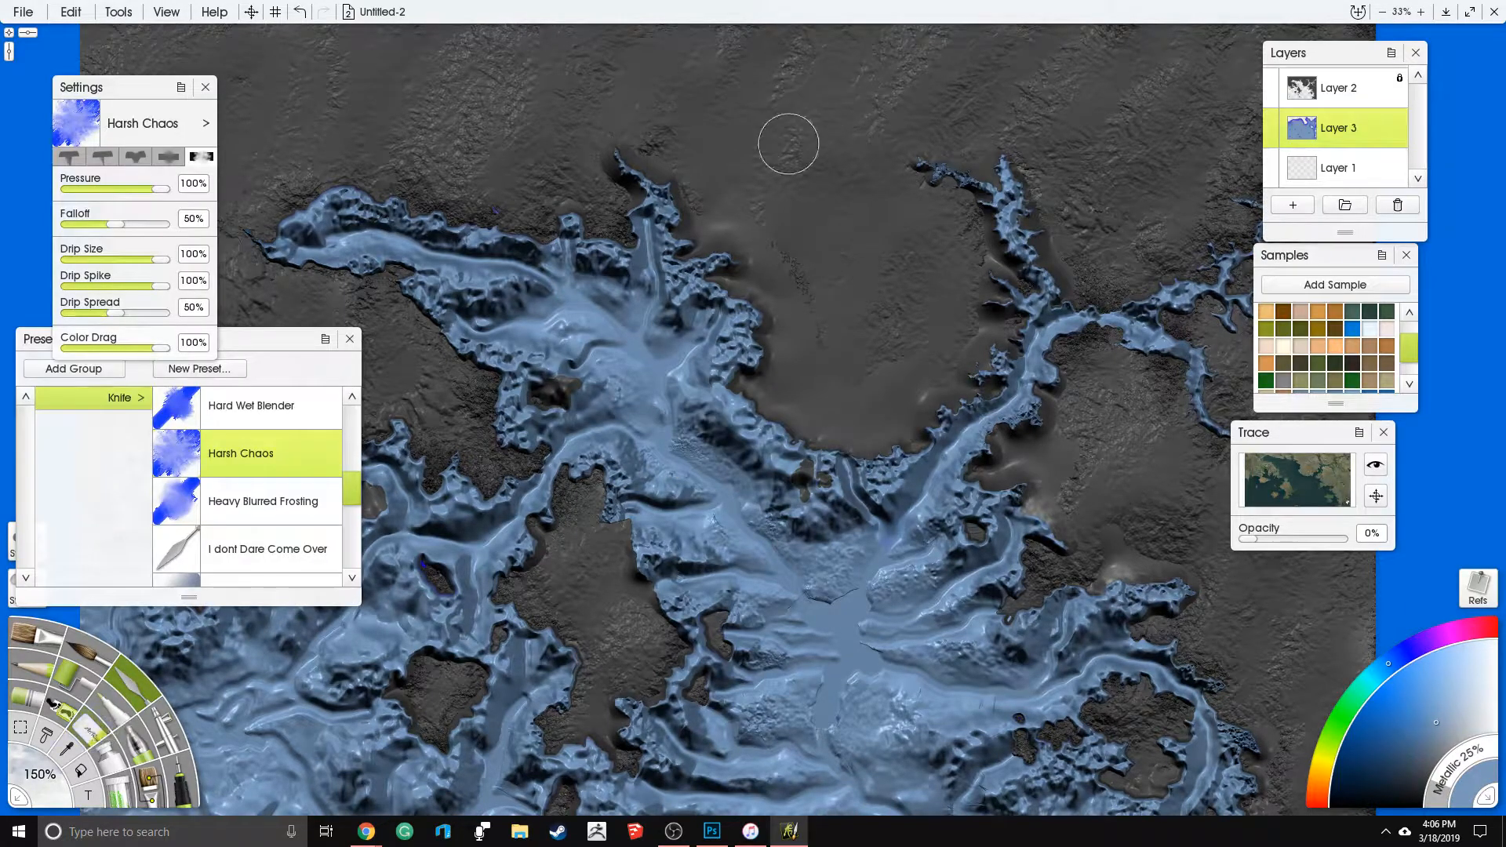
- Roughen the sea edge with Harsh Chaos strokes along the northwestern inlet, the northern branches and the bay's eastern coast
{"action": "scroll", "coordinate": [871, 194], "scroll_direction": "up", "scroll_amount": 2}
{"action": "left_click_drag", "start_coordinate": [876, 201], "coordinate": [887, 387]}
{"action": "mouse_move", "coordinate": [814, 452]}
{"action": "left_mouse_down"}
{"action": "mouse_move", "coordinate": [757, 490]}
{"action": "mouse_move", "coordinate": [741, 463]}
{"action": "mouse_move", "coordinate": [710, 525]}
{"action": "mouse_move", "coordinate": [753, 470]}
{"action": "mouse_move", "coordinate": [713, 558]}
{"action": "mouse_move", "coordinate": [785, 631]}
{"action": "mouse_move", "coordinate": [746, 612]}
{"action": "mouse_move", "coordinate": [728, 559]}
{"action": "mouse_move", "coordinate": [753, 627]}
{"action": "mouse_move", "coordinate": [710, 627]}
{"action": "mouse_move", "coordinate": [698, 522]}
{"action": "mouse_move", "coordinate": [773, 496]}
{"action": "mouse_move", "coordinate": [784, 651]}
{"action": "mouse_move", "coordinate": [710, 471]}
{"action": "mouse_move", "coordinate": [689, 341]}
{"action": "mouse_move", "coordinate": [651, 377]}
{"action": "mouse_move", "coordinate": [596, 298]}
{"action": "mouse_move", "coordinate": [651, 274]}
{"action": "mouse_move", "coordinate": [730, 314]}
{"action": "mouse_move", "coordinate": [628, 236]}
{"action": "mouse_move", "coordinate": [510, 87]}
{"action": "mouse_move", "coordinate": [521, 127]}
{"action": "mouse_move", "coordinate": [537, 86]}
{"action": "mouse_move", "coordinate": [550, 188]}
{"action": "mouse_move", "coordinate": [534, 274]}
{"action": "mouse_move", "coordinate": [405, 237]}
{"action": "mouse_move", "coordinate": [492, 297]}
{"action": "mouse_move", "coordinate": [495, 318]}
{"action": "left_mouse_up"}
{"action": "left_click_drag", "start_coordinate": [496, 318], "coordinate": [538, 333]}
{"action": "left_click_drag", "start_coordinate": [643, 436], "coordinate": [932, 548]}
{"action": "mouse_move", "coordinate": [741, 361]}
{"action": "left_mouse_down"}
{"action": "mouse_move", "coordinate": [745, 392]}
{"action": "mouse_move", "coordinate": [644, 410]}
{"action": "left_mouse_up"}
{"action": "mouse_move", "coordinate": [680, 407]}
{"action": "left_mouse_down"}
{"action": "mouse_move", "coordinate": [565, 367]}
{"action": "mouse_move", "coordinate": [689, 359]}
{"action": "left_mouse_up"}
{"action": "mouse_move", "coordinate": [624, 318]}
{"action": "left_mouse_down"}
{"action": "mouse_move", "coordinate": [434, 308]}
{"action": "mouse_move", "coordinate": [346, 397]}
{"action": "left_mouse_up"}
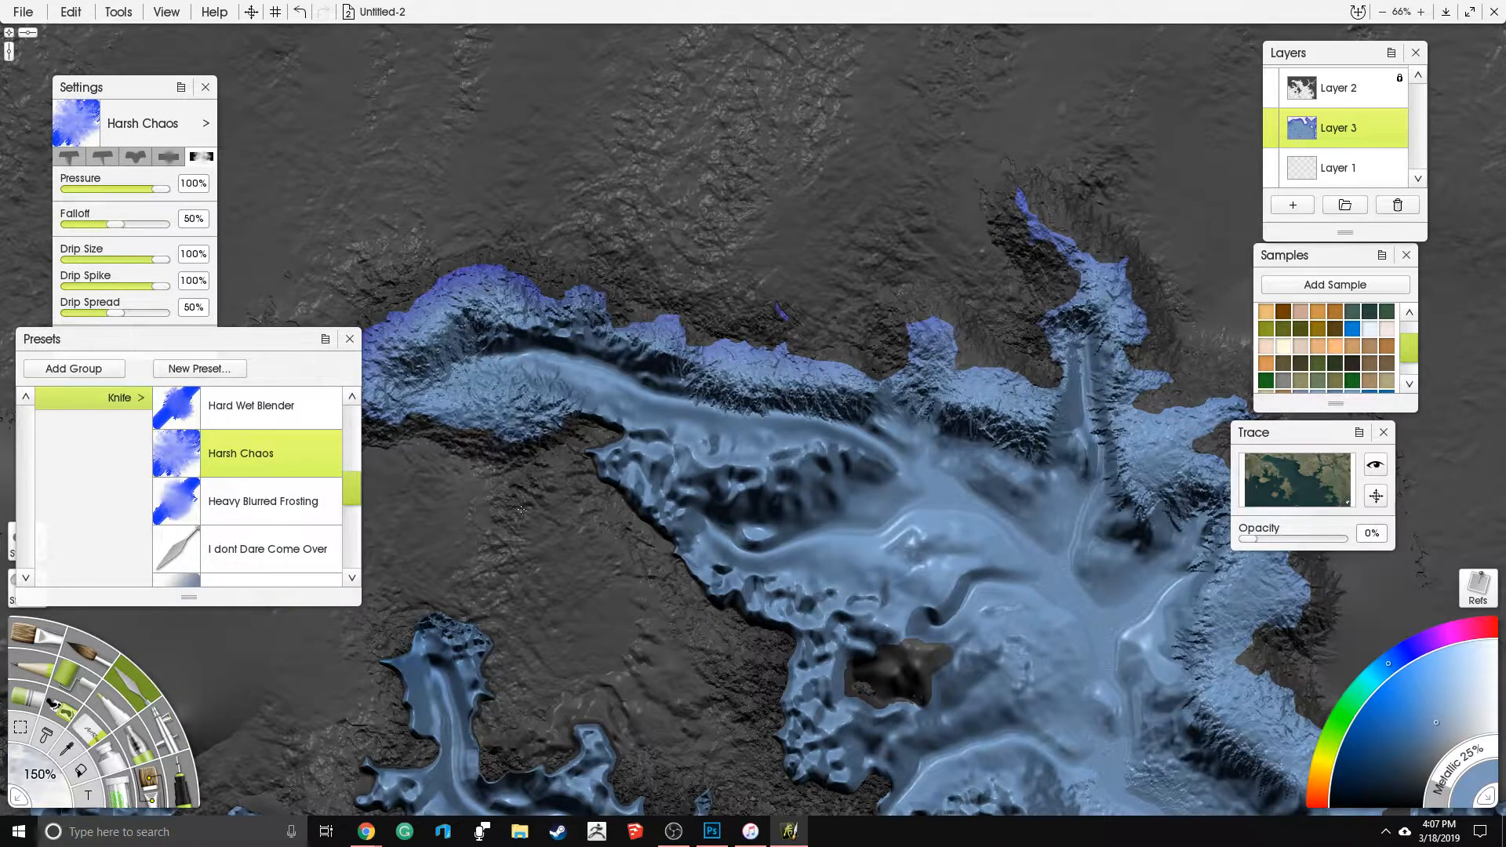
- Texture the inlet's southern bank, the small bay island's surroundings and the northern tip of the central landmass
{"action": "mouse_move", "coordinate": [404, 420]}
{"action": "left_mouse_down"}
{"action": "mouse_move", "coordinate": [360, 377]}
{"action": "mouse_move", "coordinate": [773, 471]}
{"action": "mouse_move", "coordinate": [681, 479]}
{"action": "mouse_move", "coordinate": [638, 463]}
{"action": "mouse_move", "coordinate": [630, 490]}
{"action": "mouse_move", "coordinate": [663, 550]}
{"action": "mouse_move", "coordinate": [758, 596]}
{"action": "mouse_move", "coordinate": [794, 716]}
{"action": "mouse_move", "coordinate": [753, 584]}
{"action": "mouse_move", "coordinate": [667, 510]}
{"action": "mouse_move", "coordinate": [777, 439]}
{"action": "mouse_move", "coordinate": [804, 459]}
{"action": "mouse_move", "coordinate": [707, 487]}
{"action": "mouse_move", "coordinate": [651, 467]}
{"action": "mouse_move", "coordinate": [685, 558]}
{"action": "left_mouse_up"}
{"action": "key", "text": "p"}
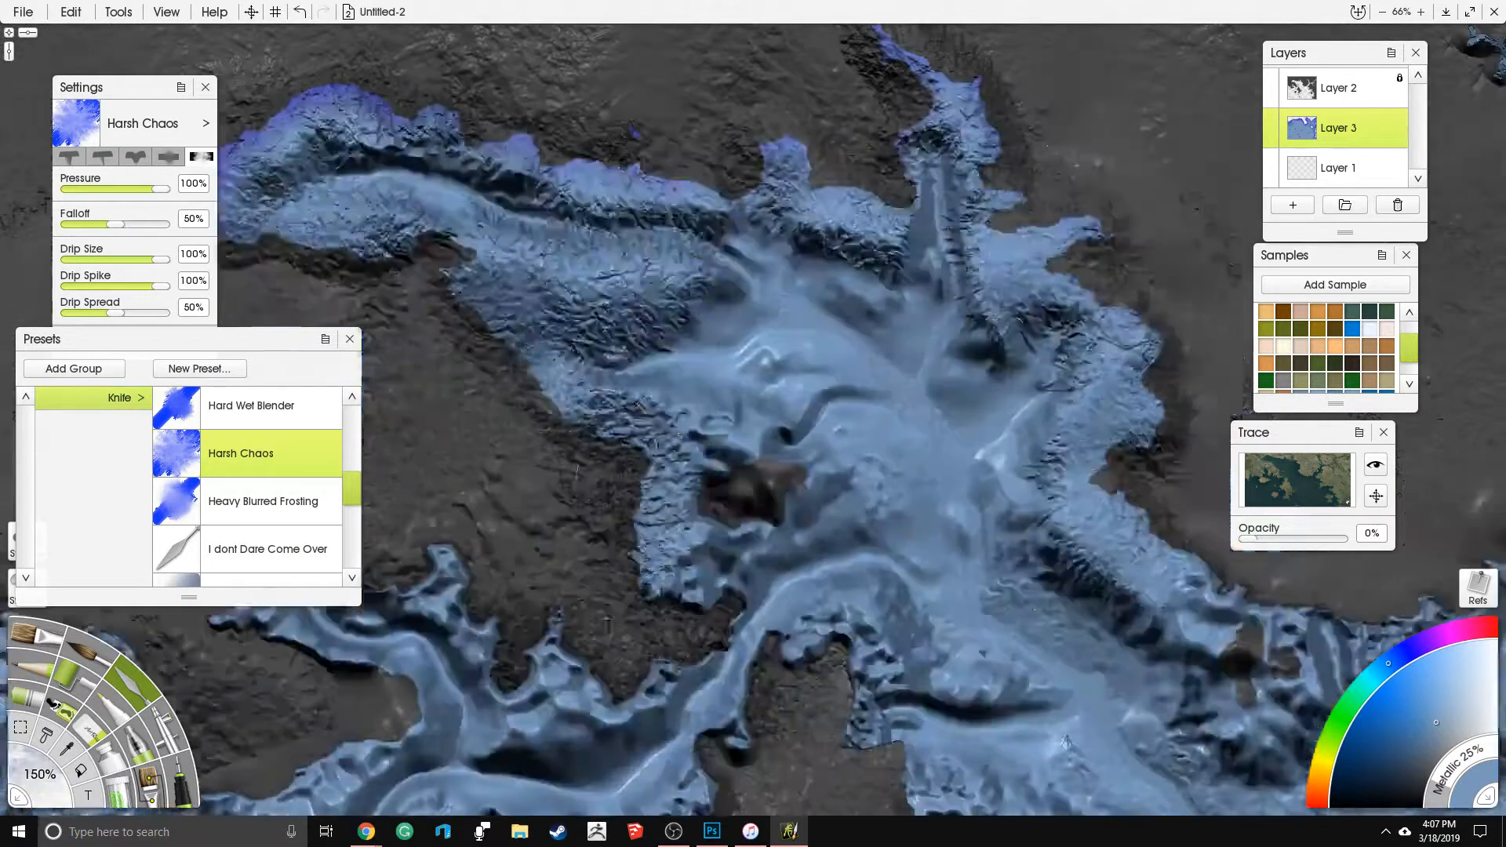
{"action": "mouse_move", "coordinate": [628, 424]}
{"action": "left_mouse_down"}
{"action": "mouse_move", "coordinate": [667, 550]}
{"action": "mouse_move", "coordinate": [700, 557]}
{"action": "left_mouse_up"}
{"action": "mouse_move", "coordinate": [826, 512]}
{"action": "left_mouse_down"}
{"action": "mouse_move", "coordinate": [784, 431]}
{"action": "mouse_move", "coordinate": [701, 402]}
{"action": "mouse_move", "coordinate": [696, 431]}
{"action": "mouse_move", "coordinate": [741, 477]}
{"action": "mouse_move", "coordinate": [694, 422]}
{"action": "mouse_move", "coordinate": [724, 453]}
{"action": "mouse_move", "coordinate": [702, 463]}
{"action": "mouse_move", "coordinate": [648, 446]}
{"action": "left_mouse_up"}
{"action": "mouse_move", "coordinate": [731, 599]}
{"action": "left_mouse_down"}
{"action": "mouse_move", "coordinate": [850, 657]}
{"action": "mouse_move", "coordinate": [802, 663]}
{"action": "mouse_move", "coordinate": [860, 636]}
{"action": "mouse_move", "coordinate": [878, 680]}
{"action": "mouse_move", "coordinate": [846, 633]}
{"action": "mouse_move", "coordinate": [778, 664]}
{"action": "left_mouse_up"}
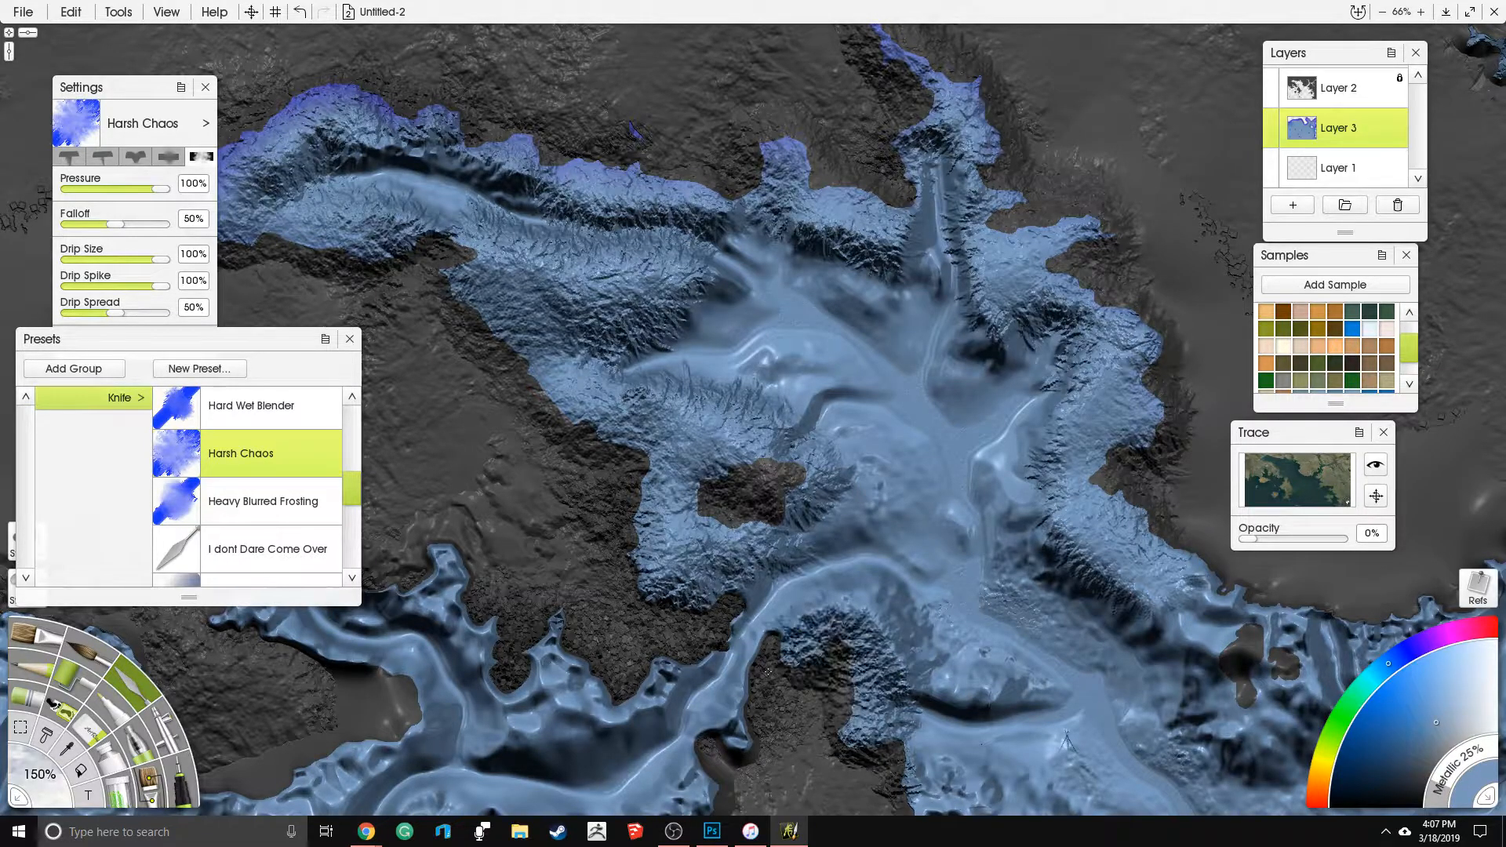
- Add ridged texture along the banks of the branching western river
{"action": "left_click_drag", "start_coordinate": [719, 761], "coordinate": [736, 731]}
{"action": "mouse_move", "coordinate": [809, 671]}
{"action": "left_mouse_down"}
{"action": "mouse_move", "coordinate": [883, 775]}
{"action": "mouse_move", "coordinate": [761, 551]}
{"action": "left_mouse_up"}
{"action": "mouse_move", "coordinate": [763, 547]}
{"action": "left_mouse_down"}
{"action": "mouse_move", "coordinate": [767, 598]}
{"action": "mouse_move", "coordinate": [816, 659]}
{"action": "mouse_move", "coordinate": [918, 565]}
{"action": "mouse_move", "coordinate": [863, 730]}
{"action": "mouse_move", "coordinate": [937, 679]}
{"action": "mouse_move", "coordinate": [988, 773]}
{"action": "mouse_move", "coordinate": [1008, 778]}
{"action": "mouse_move", "coordinate": [937, 735]}
{"action": "mouse_move", "coordinate": [910, 754]}
{"action": "mouse_move", "coordinate": [895, 730]}
{"action": "mouse_move", "coordinate": [902, 706]}
{"action": "mouse_move", "coordinate": [963, 683]}
{"action": "mouse_move", "coordinate": [996, 722]}
{"action": "left_mouse_up"}
{"action": "mouse_move", "coordinate": [866, 672]}
{"action": "left_mouse_down"}
{"action": "mouse_move", "coordinate": [821, 616]}
{"action": "mouse_move", "coordinate": [826, 588]}
{"action": "mouse_move", "coordinate": [853, 632]}
{"action": "mouse_move", "coordinate": [887, 585]}
{"action": "mouse_move", "coordinate": [871, 643]}
{"action": "mouse_move", "coordinate": [879, 549]}
{"action": "mouse_move", "coordinate": [942, 541]}
{"action": "mouse_move", "coordinate": [745, 486]}
{"action": "mouse_move", "coordinate": [776, 418]}
{"action": "mouse_move", "coordinate": [691, 440]}
{"action": "mouse_move", "coordinate": [628, 369]}
{"action": "mouse_move", "coordinate": [667, 471]}
{"action": "mouse_move", "coordinate": [759, 447]}
{"action": "mouse_move", "coordinate": [565, 369]}
{"action": "mouse_move", "coordinate": [541, 471]}
{"action": "mouse_move", "coordinate": [589, 345]}
{"action": "mouse_move", "coordinate": [582, 397]}
{"action": "mouse_move", "coordinate": [620, 439]}
{"action": "mouse_move", "coordinate": [753, 376]}
{"action": "mouse_move", "coordinate": [549, 358]}
{"action": "mouse_move", "coordinate": [561, 331]}
{"action": "left_mouse_up"}
{"action": "left_click_drag", "start_coordinate": [532, 409], "coordinate": [706, 362]}
- Texture the shallows around the small western island and the inlets along the western coast
{"action": "mouse_move", "coordinate": [584, 375]}
{"action": "left_mouse_down"}
{"action": "mouse_move", "coordinate": [582, 424]}
{"action": "mouse_move", "coordinate": [697, 423]}
{"action": "mouse_move", "coordinate": [500, 317]}
{"action": "mouse_move", "coordinate": [479, 282]}
{"action": "mouse_move", "coordinate": [510, 369]}
{"action": "mouse_move", "coordinate": [619, 407]}
{"action": "mouse_move", "coordinate": [746, 494]}
{"action": "left_mouse_up"}
{"action": "mouse_move", "coordinate": [502, 291]}
{"action": "left_mouse_down"}
{"action": "mouse_move", "coordinate": [514, 353]}
{"action": "mouse_move", "coordinate": [558, 249]}
{"action": "mouse_move", "coordinate": [580, 429]}
{"action": "mouse_move", "coordinate": [530, 236]}
{"action": "mouse_move", "coordinate": [523, 520]}
{"action": "mouse_move", "coordinate": [597, 463]}
{"action": "mouse_move", "coordinate": [652, 565]}
{"action": "mouse_move", "coordinate": [675, 510]}
{"action": "mouse_move", "coordinate": [557, 622]}
{"action": "mouse_move", "coordinate": [487, 730]}
{"action": "mouse_move", "coordinate": [550, 596]}
{"action": "mouse_move", "coordinate": [667, 534]}
{"action": "mouse_move", "coordinate": [517, 492]}
{"action": "mouse_move", "coordinate": [790, 384]}
{"action": "left_mouse_up"}
{"action": "mouse_move", "coordinate": [612, 393]}
{"action": "left_mouse_down"}
{"action": "mouse_move", "coordinate": [582, 604]}
{"action": "mouse_move", "coordinate": [561, 581]}
{"action": "mouse_move", "coordinate": [506, 698]}
{"action": "mouse_move", "coordinate": [581, 596]}
{"action": "mouse_move", "coordinate": [667, 534]}
{"action": "mouse_move", "coordinate": [550, 471]}
{"action": "mouse_move", "coordinate": [563, 624]}
{"action": "mouse_move", "coordinate": [488, 616]}
{"action": "mouse_move", "coordinate": [514, 721]}
{"action": "mouse_move", "coordinate": [614, 604]}
{"action": "left_mouse_up"}
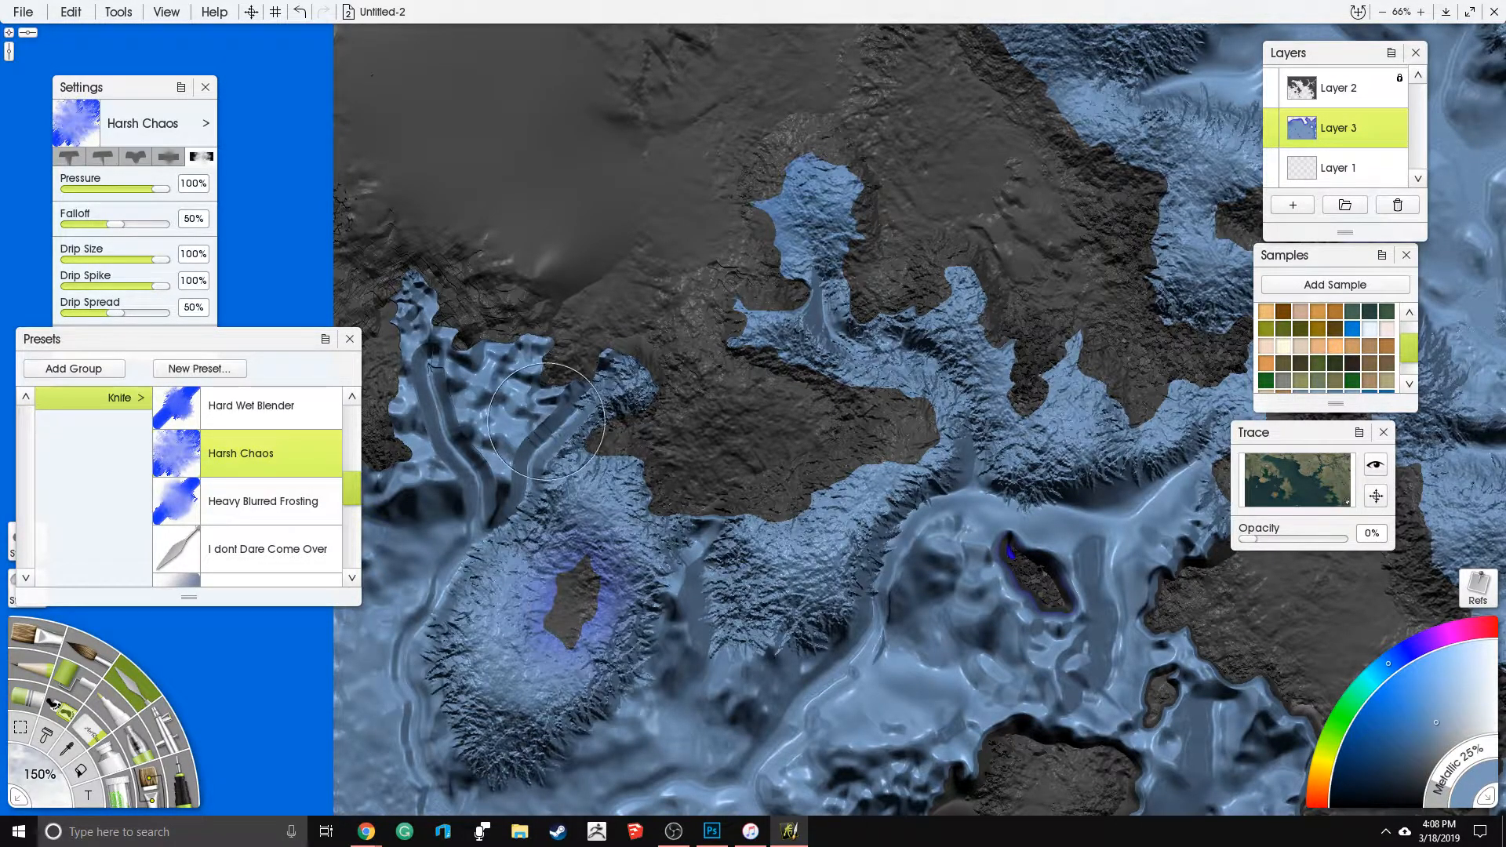
{"action": "left_click_drag", "start_coordinate": [548, 384], "coordinate": [635, 443]}
{"action": "left_click_drag", "start_coordinate": [634, 328], "coordinate": [590, 336]}
{"action": "mouse_move", "coordinate": [599, 406]}
{"action": "left_mouse_down"}
{"action": "mouse_move", "coordinate": [625, 463]}
{"action": "mouse_move", "coordinate": [637, 413]}
{"action": "mouse_move", "coordinate": [554, 474]}
{"action": "mouse_move", "coordinate": [513, 541]}
{"action": "mouse_move", "coordinate": [543, 424]}
{"action": "mouse_move", "coordinate": [677, 490]}
{"action": "mouse_move", "coordinate": [765, 462]}
{"action": "mouse_move", "coordinate": [657, 398]}
{"action": "left_mouse_up"}
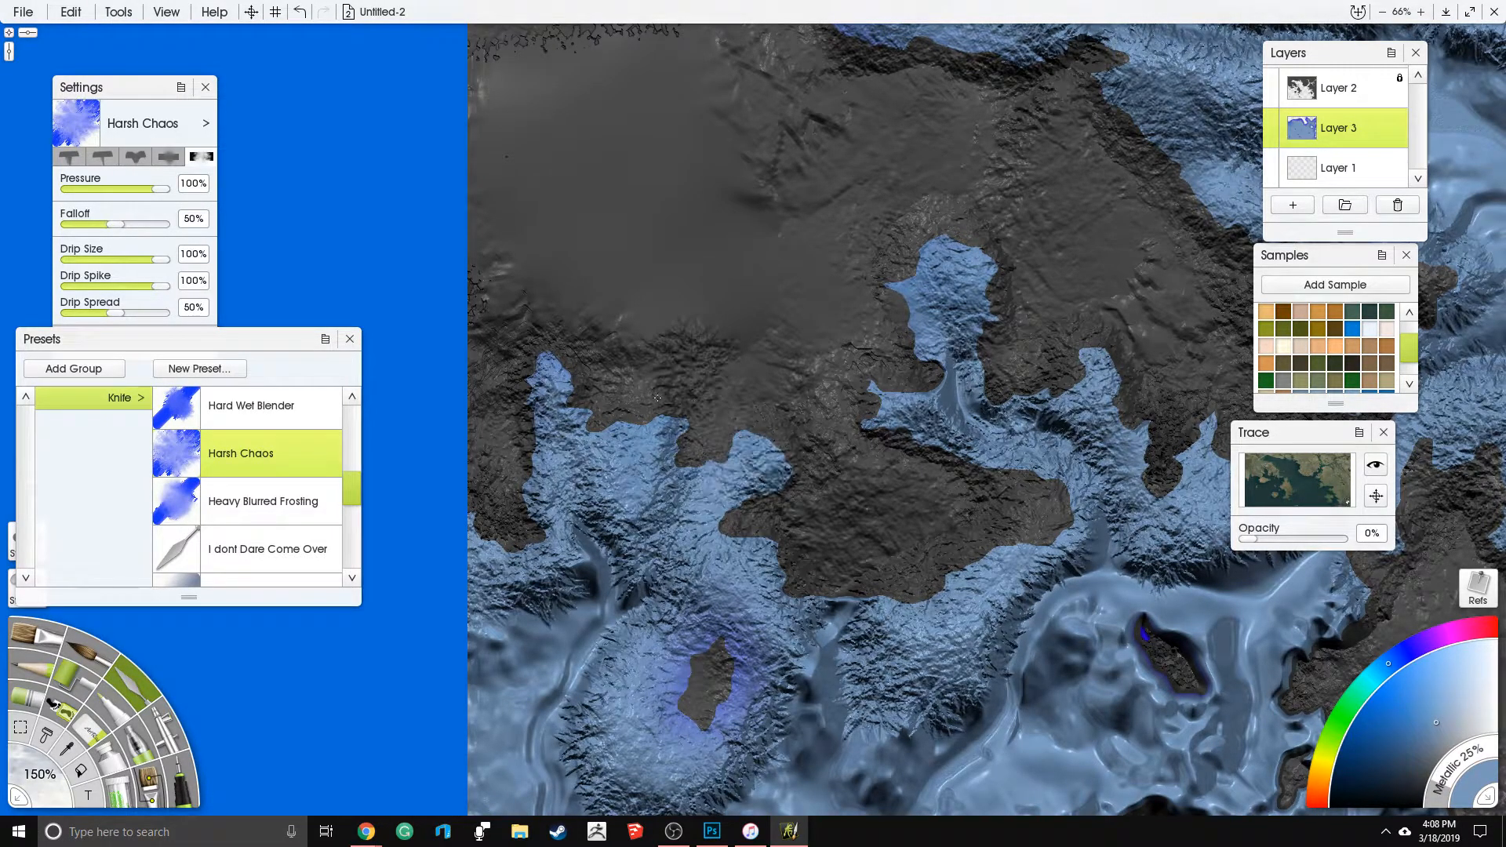
- Texture the coastal shallows around the heart-shaped island, the southern central landmass and the chain of small southern islands
{"action": "left_click_drag", "start_coordinate": [785, 500], "coordinate": [618, 416]}
{"action": "left_click_drag", "start_coordinate": [790, 629], "coordinate": [749, 381]}
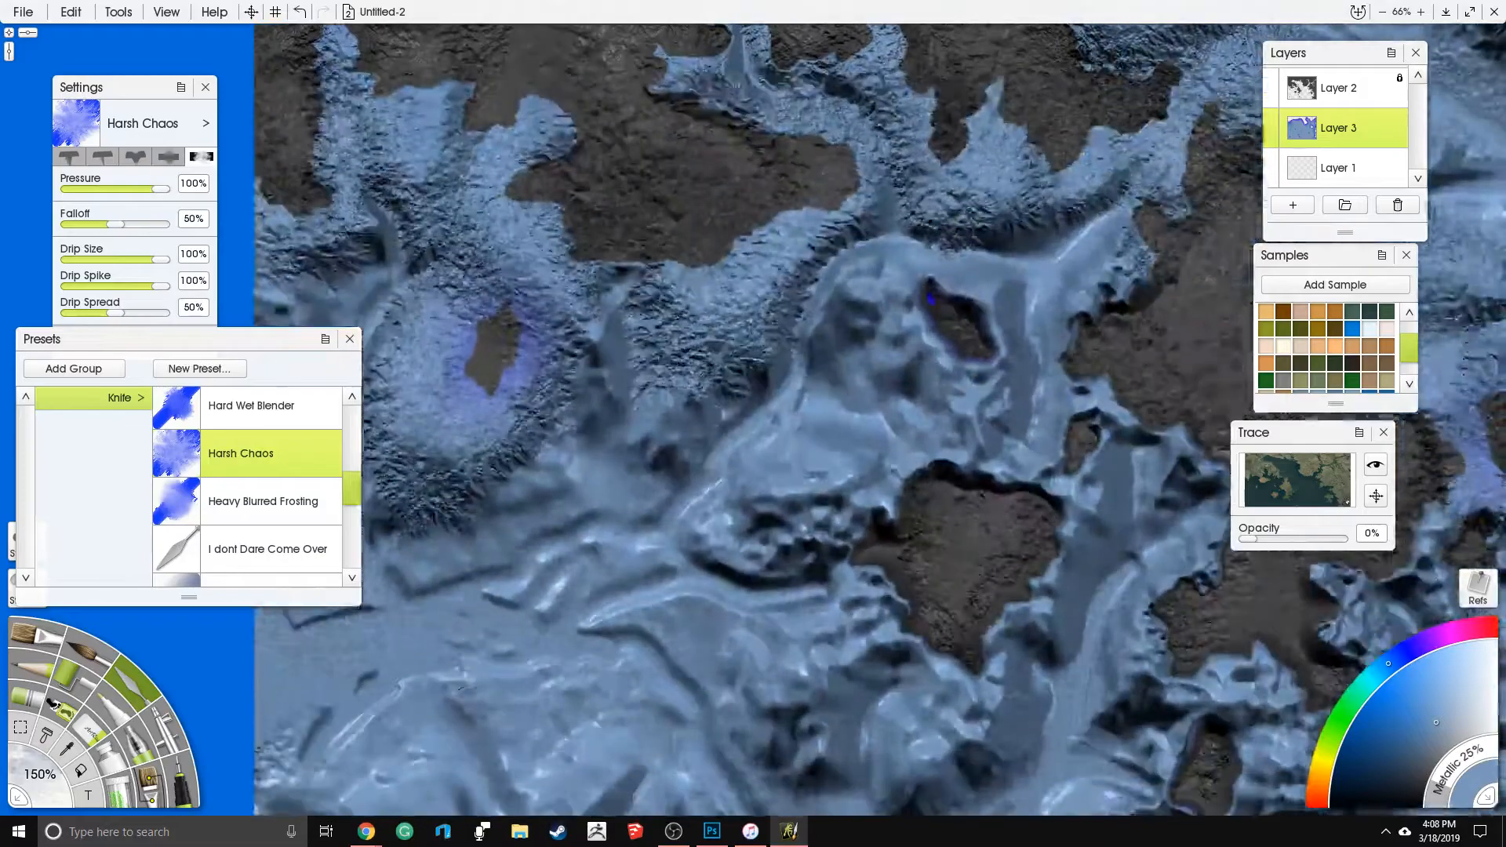
{"action": "left_click_drag", "start_coordinate": [863, 638], "coordinate": [841, 477]}
{"action": "mouse_move", "coordinate": [871, 333]}
{"action": "left_mouse_down"}
{"action": "mouse_move", "coordinate": [856, 443]}
{"action": "mouse_move", "coordinate": [914, 503]}
{"action": "mouse_move", "coordinate": [992, 470]}
{"action": "mouse_move", "coordinate": [1020, 295]}
{"action": "mouse_move", "coordinate": [985, 262]}
{"action": "mouse_move", "coordinate": [901, 302]}
{"action": "mouse_move", "coordinate": [855, 384]}
{"action": "mouse_move", "coordinate": [808, 337]}
{"action": "mouse_move", "coordinate": [780, 333]}
{"action": "mouse_move", "coordinate": [844, 349]}
{"action": "left_mouse_up"}
{"action": "mouse_move", "coordinate": [908, 161]}
{"action": "left_mouse_down"}
{"action": "mouse_move", "coordinate": [1012, 176]}
{"action": "mouse_move", "coordinate": [926, 86]}
{"action": "mouse_move", "coordinate": [847, 157]}
{"action": "mouse_move", "coordinate": [903, 259]}
{"action": "left_mouse_up"}
{"action": "mouse_move", "coordinate": [973, 302]}
{"action": "left_mouse_down"}
{"action": "mouse_move", "coordinate": [965, 284]}
{"action": "mouse_move", "coordinate": [1047, 267]}
{"action": "mouse_move", "coordinate": [1059, 322]}
{"action": "mouse_move", "coordinate": [719, 428]}
{"action": "left_mouse_up"}
{"action": "mouse_move", "coordinate": [859, 377]}
{"action": "left_mouse_down"}
{"action": "mouse_move", "coordinate": [926, 549]}
{"action": "mouse_move", "coordinate": [914, 572]}
{"action": "mouse_move", "coordinate": [1020, 597]}
{"action": "mouse_move", "coordinate": [1083, 565]}
{"action": "mouse_move", "coordinate": [1114, 502]}
{"action": "mouse_move", "coordinate": [1141, 486]}
{"action": "mouse_move", "coordinate": [1153, 502]}
{"action": "mouse_move", "coordinate": [1099, 580]}
{"action": "mouse_move", "coordinate": [878, 628]}
{"action": "mouse_move", "coordinate": [888, 433]}
{"action": "left_mouse_up"}
{"action": "mouse_move", "coordinate": [899, 490]}
{"action": "left_mouse_down"}
{"action": "mouse_move", "coordinate": [934, 577]}
{"action": "mouse_move", "coordinate": [883, 565]}
{"action": "mouse_move", "coordinate": [965, 439]}
{"action": "mouse_move", "coordinate": [926, 424]}
{"action": "mouse_move", "coordinate": [855, 471]}
{"action": "mouse_move", "coordinate": [910, 549]}
{"action": "mouse_move", "coordinate": [930, 462]}
{"action": "mouse_move", "coordinate": [883, 486]}
{"action": "mouse_move", "coordinate": [988, 486]}
{"action": "mouse_move", "coordinate": [1020, 572]}
{"action": "mouse_move", "coordinate": [925, 584]}
{"action": "mouse_move", "coordinate": [903, 706]}
{"action": "mouse_move", "coordinate": [895, 628]}
{"action": "mouse_move", "coordinate": [985, 752]}
{"action": "mouse_move", "coordinate": [1020, 706]}
{"action": "mouse_move", "coordinate": [989, 651]}
{"action": "mouse_move", "coordinate": [925, 722]}
{"action": "mouse_move", "coordinate": [961, 750]}
{"action": "mouse_move", "coordinate": [1035, 690]}
{"action": "mouse_move", "coordinate": [973, 628]}
{"action": "mouse_move", "coordinate": [1028, 745]}
{"action": "mouse_move", "coordinate": [902, 611]}
{"action": "mouse_move", "coordinate": [893, 675]}
{"action": "mouse_move", "coordinate": [880, 556]}
{"action": "left_mouse_up"}
{"action": "mouse_move", "coordinate": [1099, 803]}
{"action": "left_mouse_down"}
{"action": "mouse_move", "coordinate": [843, 622]}
{"action": "mouse_move", "coordinate": [855, 596]}
{"action": "mouse_move", "coordinate": [890, 620]}
{"action": "mouse_move", "coordinate": [938, 620]}
{"action": "mouse_move", "coordinate": [784, 596]}
{"action": "mouse_move", "coordinate": [817, 486]}
{"action": "mouse_move", "coordinate": [781, 463]}
{"action": "mouse_move", "coordinate": [678, 410]}
{"action": "mouse_move", "coordinate": [549, 510]}
{"action": "mouse_move", "coordinate": [738, 438]}
{"action": "left_mouse_up"}
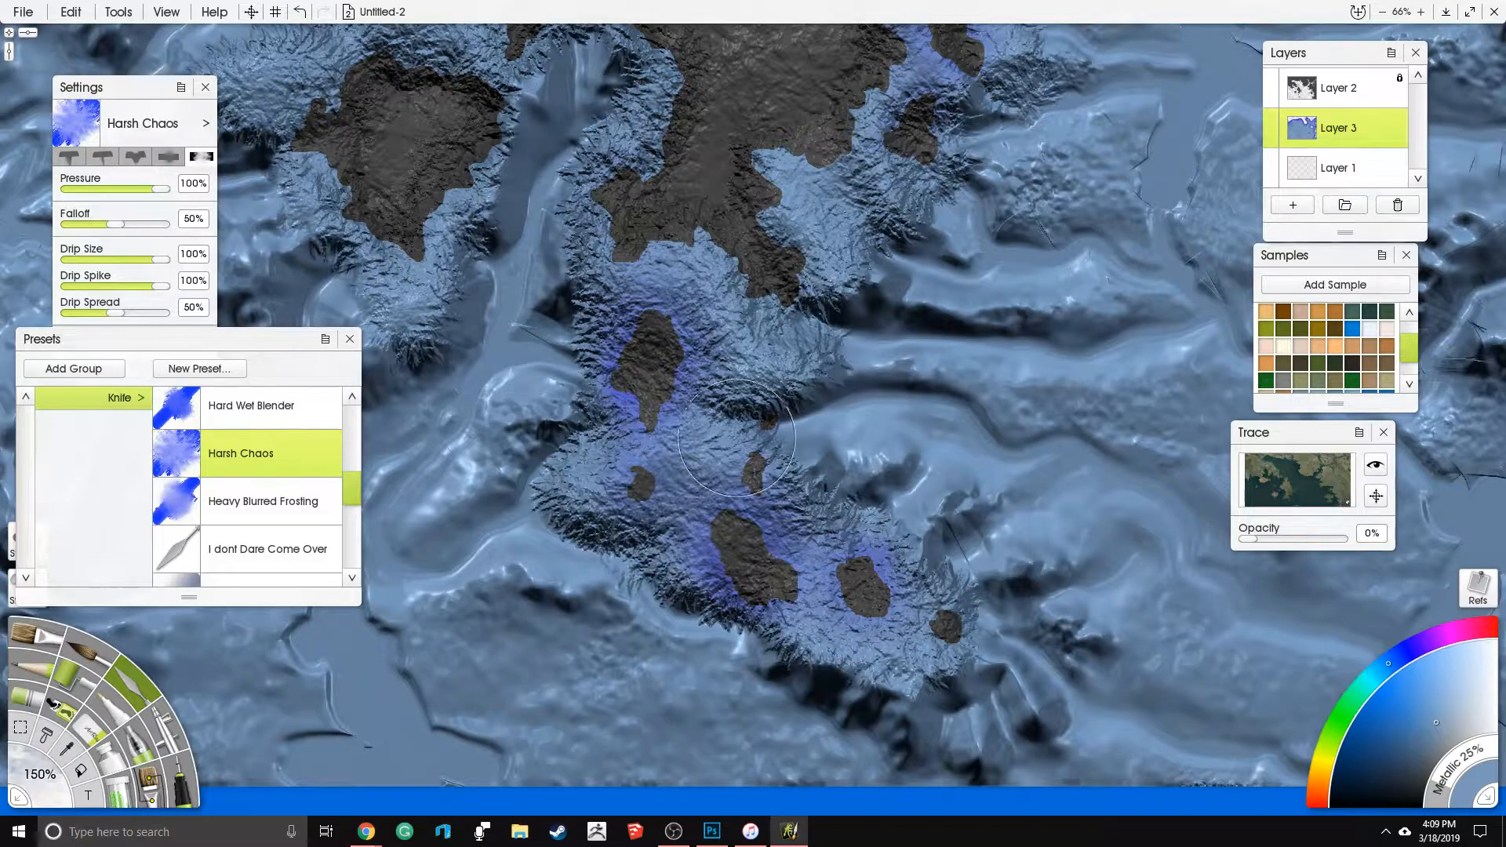
- Roughen the narrow northeastern river branches with Harsh Chaos strokes
{"action": "scroll", "coordinate": [742, 480], "scroll_direction": "down", "scroll_amount": 5}
{"action": "left_click_drag", "start_coordinate": [888, 356], "coordinate": [766, 649]}
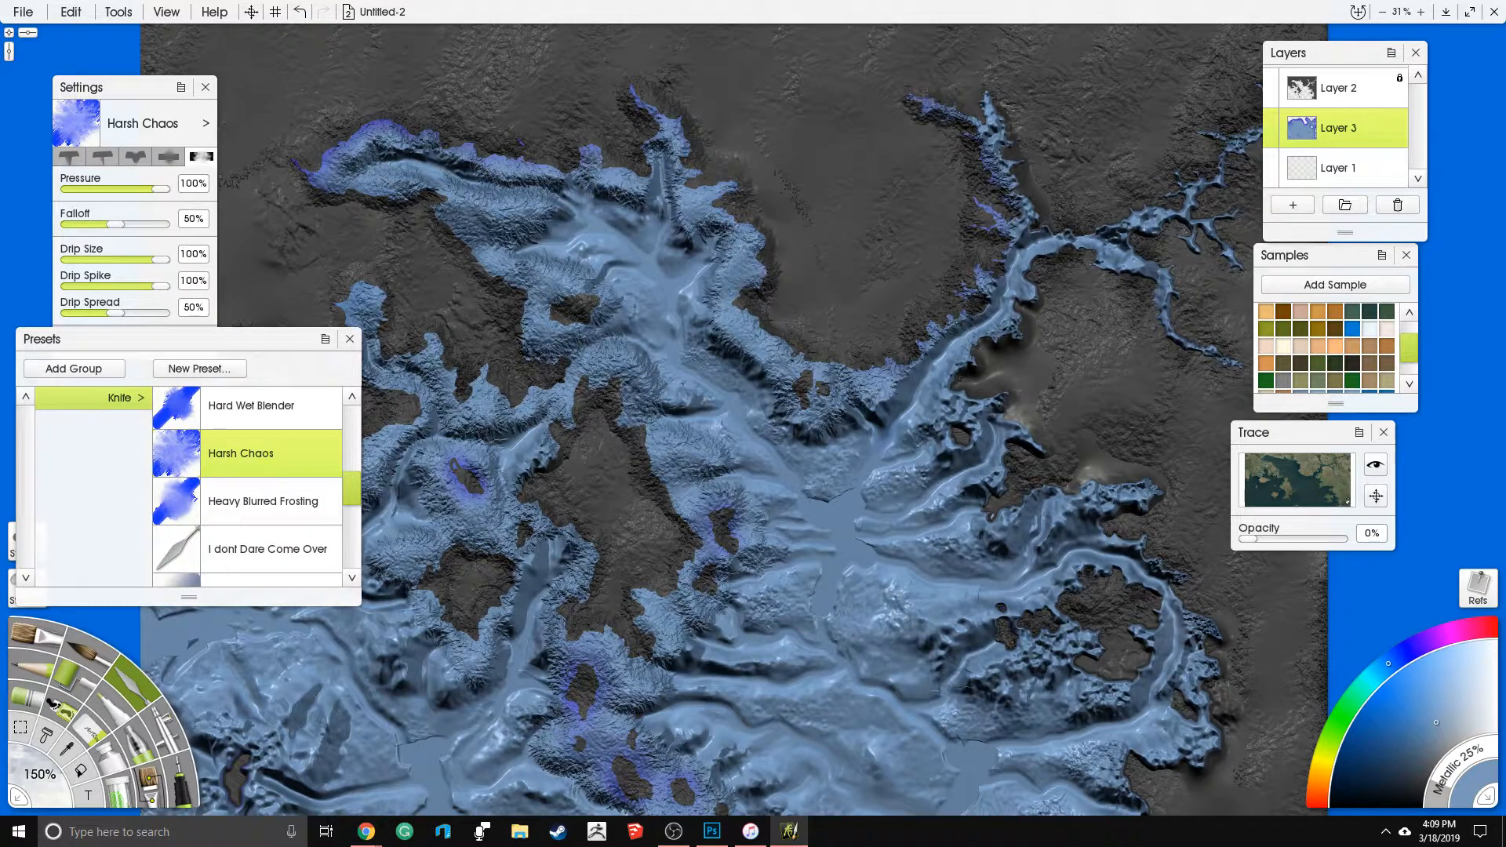
{"action": "left_click_drag", "start_coordinate": [1099, 122], "coordinate": [935, 203]}
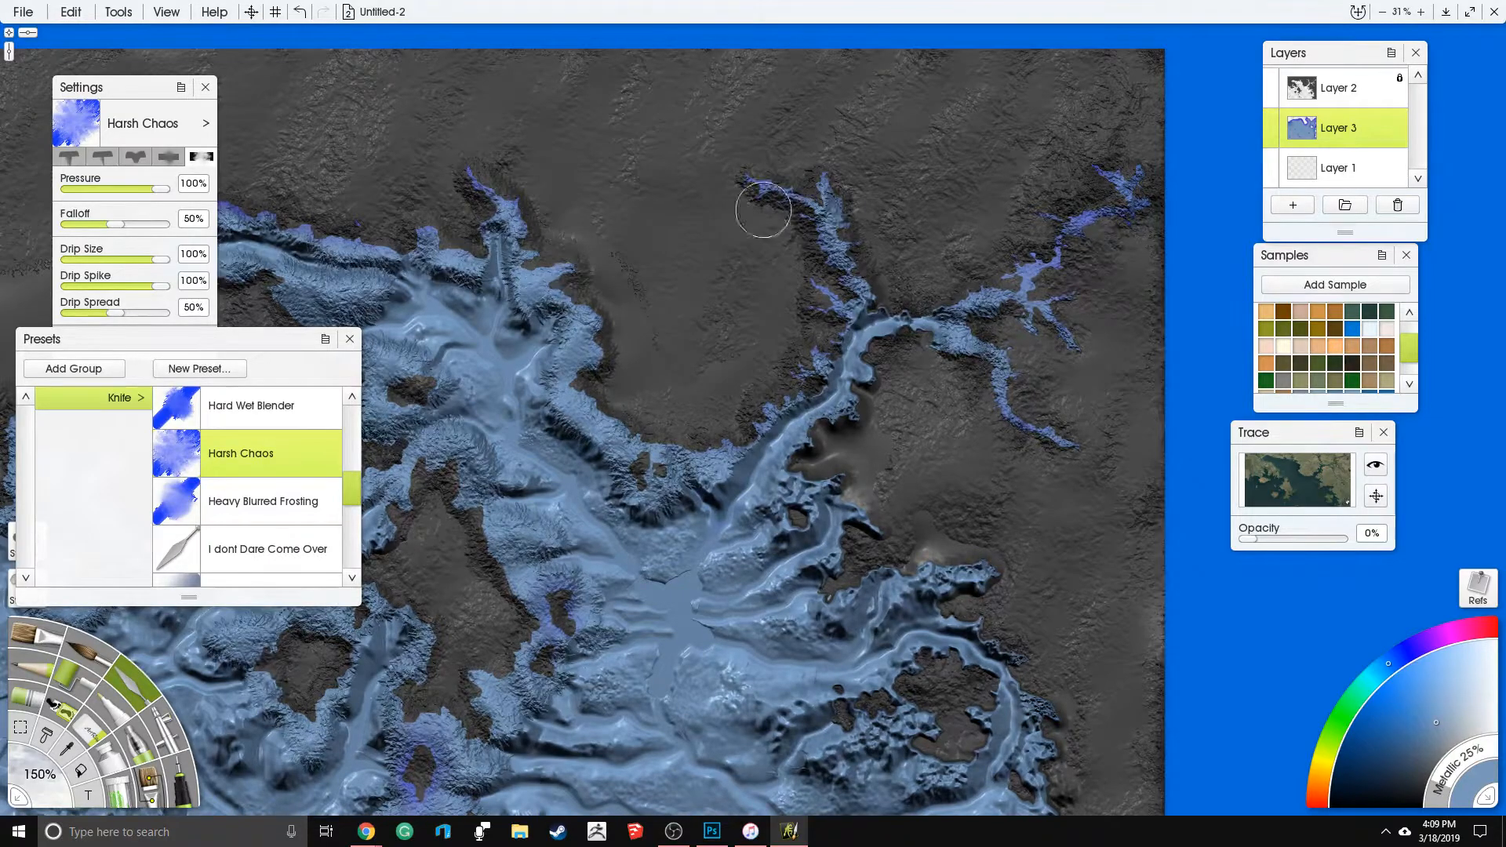
- Texture the southern bank of the northeastern river and the peninsulas along the eastern coast
{"action": "scroll", "coordinate": [764, 210], "scroll_direction": "up", "scroll_amount": 2}
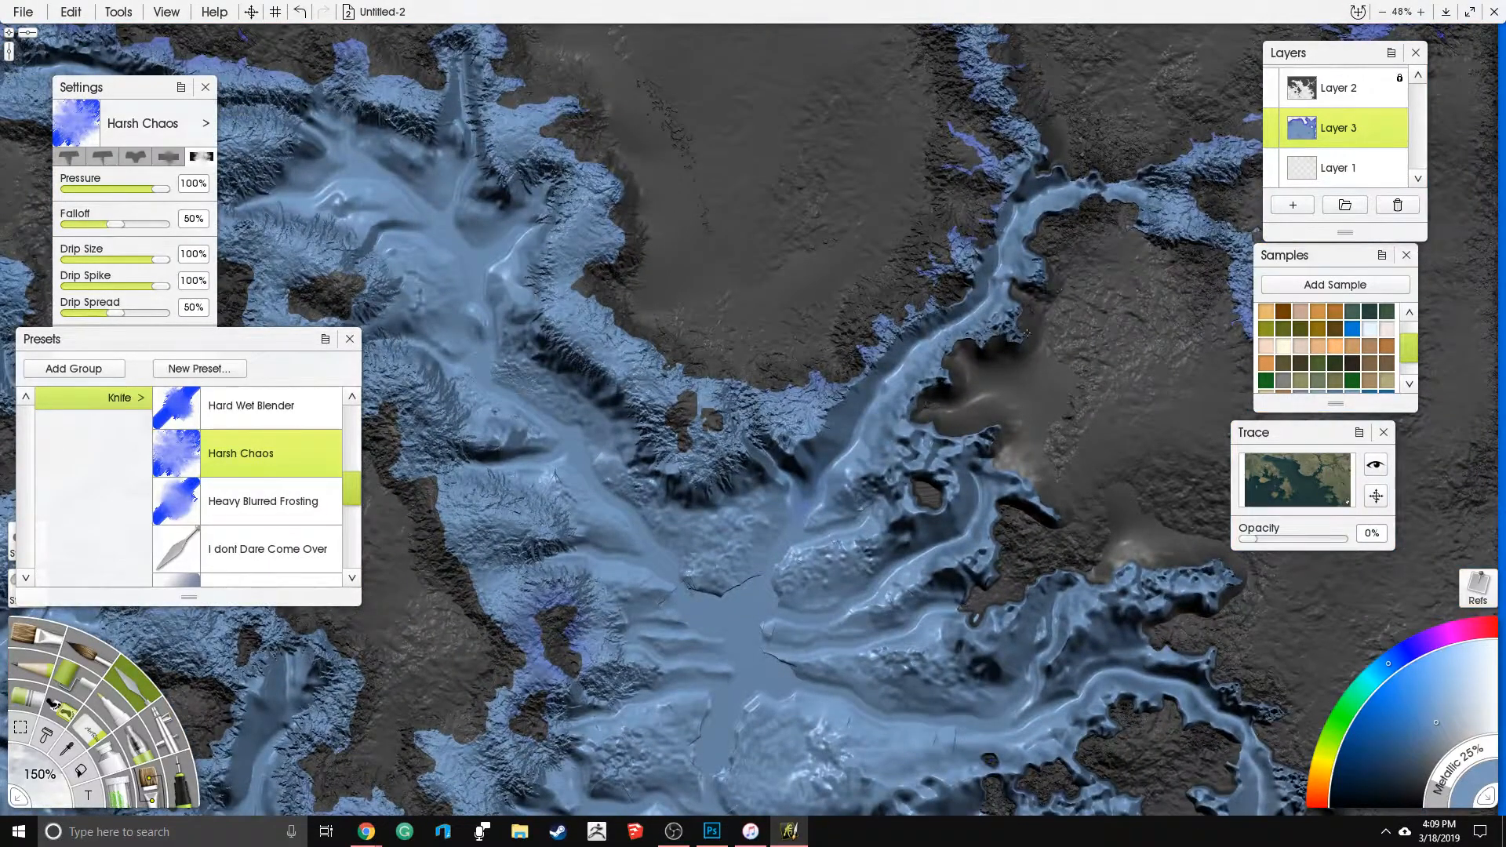
{"action": "mouse_move", "coordinate": [955, 383]}
{"action": "left_mouse_down"}
{"action": "mouse_move", "coordinate": [910, 478]}
{"action": "mouse_move", "coordinate": [965, 471]}
{"action": "mouse_move", "coordinate": [960, 613]}
{"action": "left_mouse_up"}
{"action": "left_click_drag", "start_coordinate": [962, 545], "coordinate": [1043, 478]}
{"action": "mouse_move", "coordinate": [1057, 587]}
{"action": "left_mouse_down"}
{"action": "mouse_move", "coordinate": [1097, 604]}
{"action": "mouse_move", "coordinate": [1120, 561]}
{"action": "mouse_move", "coordinate": [1193, 549]}
{"action": "left_mouse_up"}
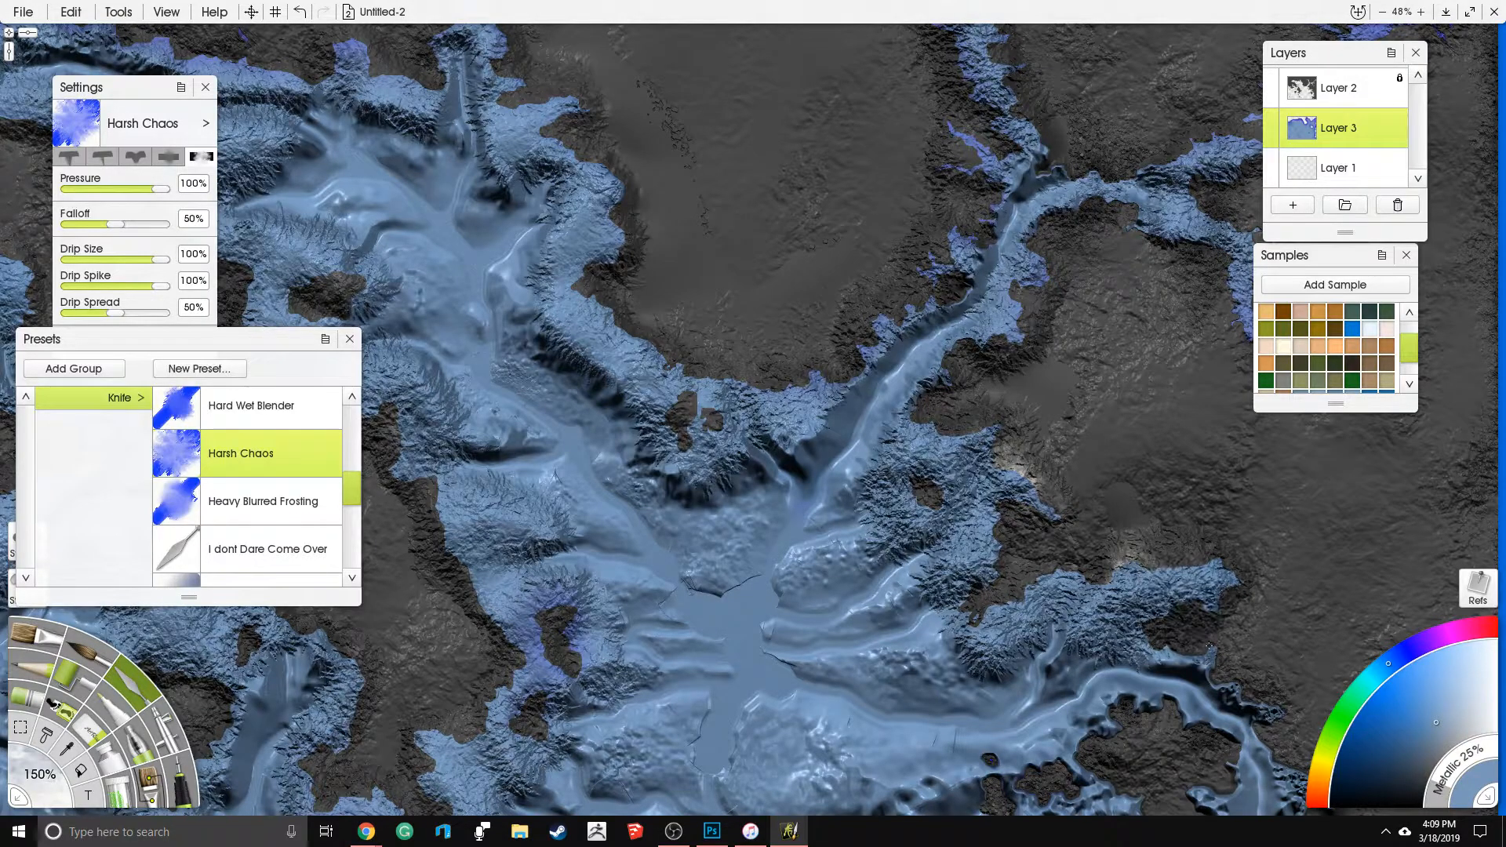
- Roughen the banks of the curved channel along the eastern coast with Harsh Chaos strokes
{"action": "mouse_move", "coordinate": [1186, 611]}
{"action": "left_mouse_down"}
{"action": "mouse_move", "coordinate": [1055, 517]}
{"action": "mouse_move", "coordinate": [977, 425]}
{"action": "left_mouse_up"}
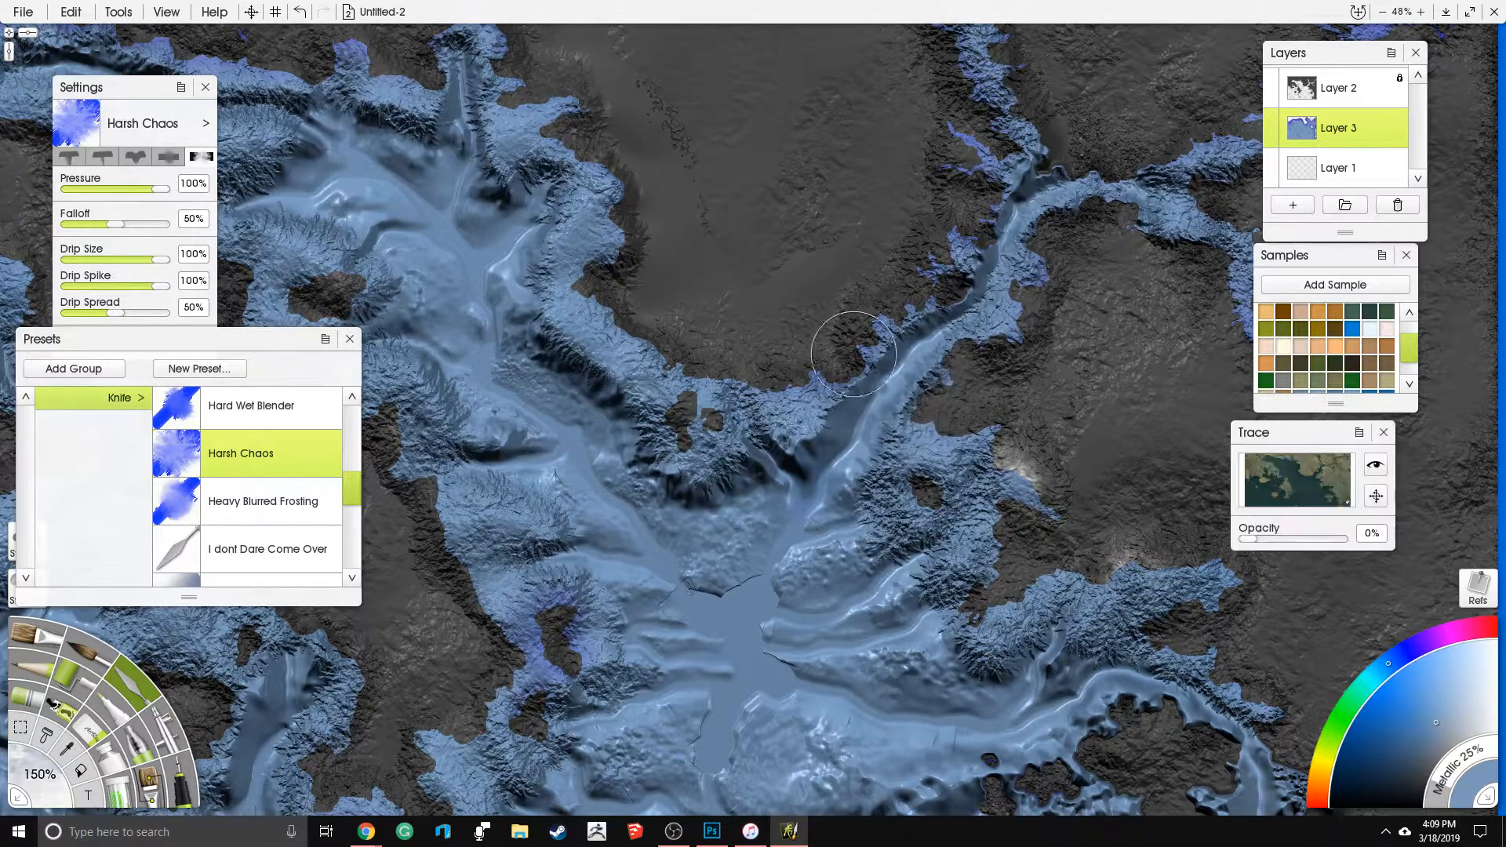
{"action": "left_click_drag", "start_coordinate": [1091, 669], "coordinate": [946, 529]}
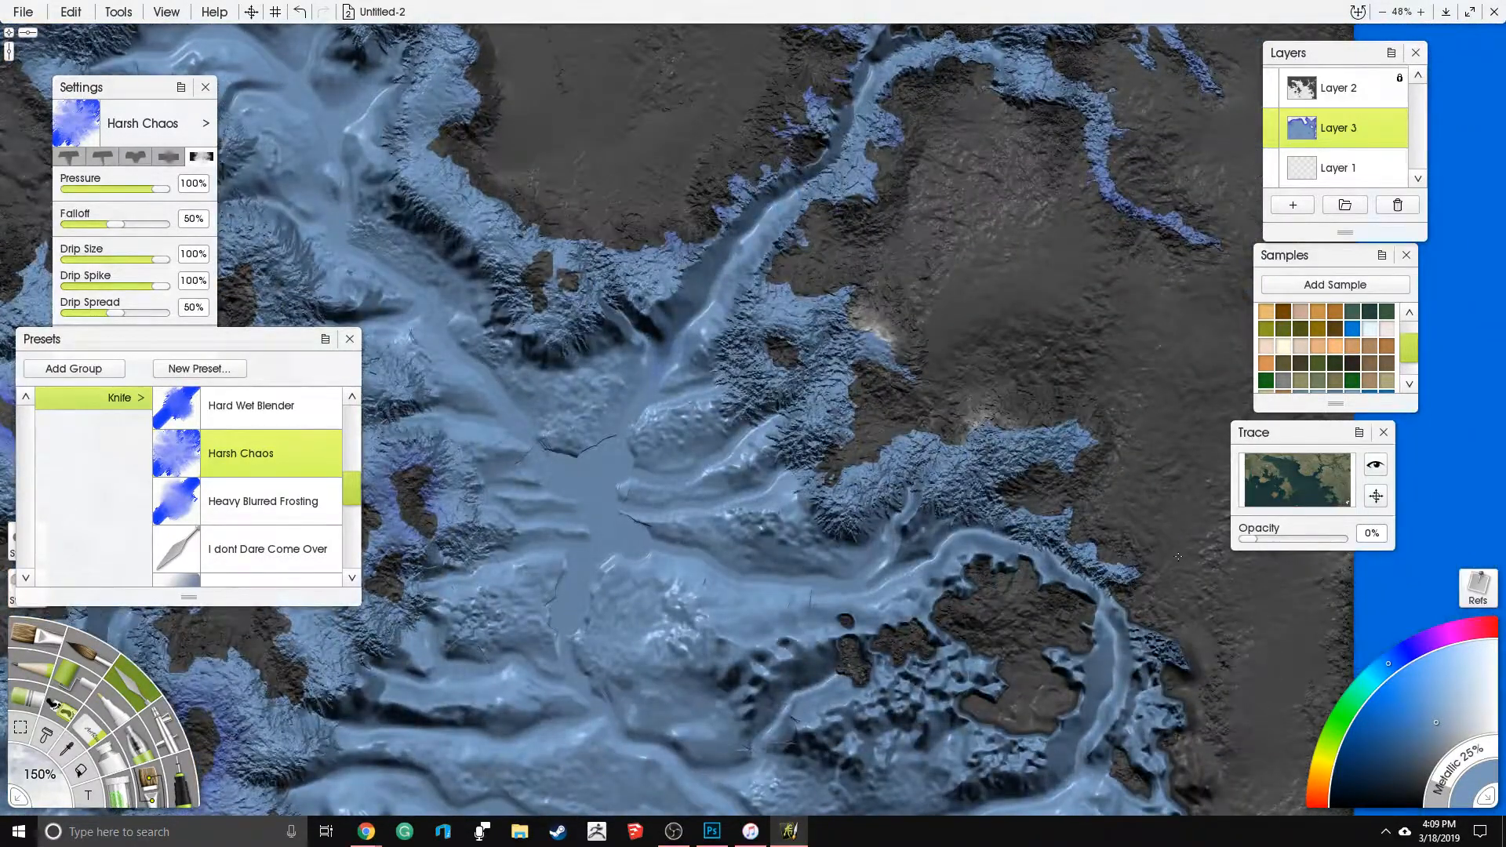
{"action": "left_click_drag", "start_coordinate": [1166, 594], "coordinate": [1169, 773]}
{"action": "mouse_move", "coordinate": [1071, 577]}
{"action": "left_mouse_down"}
{"action": "mouse_move", "coordinate": [1036, 400]}
{"action": "mouse_move", "coordinate": [1045, 301]}
{"action": "left_mouse_up"}
{"action": "mouse_move", "coordinate": [987, 415]}
{"action": "left_mouse_down"}
{"action": "mouse_move", "coordinate": [998, 437]}
{"action": "mouse_move", "coordinate": [1010, 382]}
{"action": "left_mouse_up"}
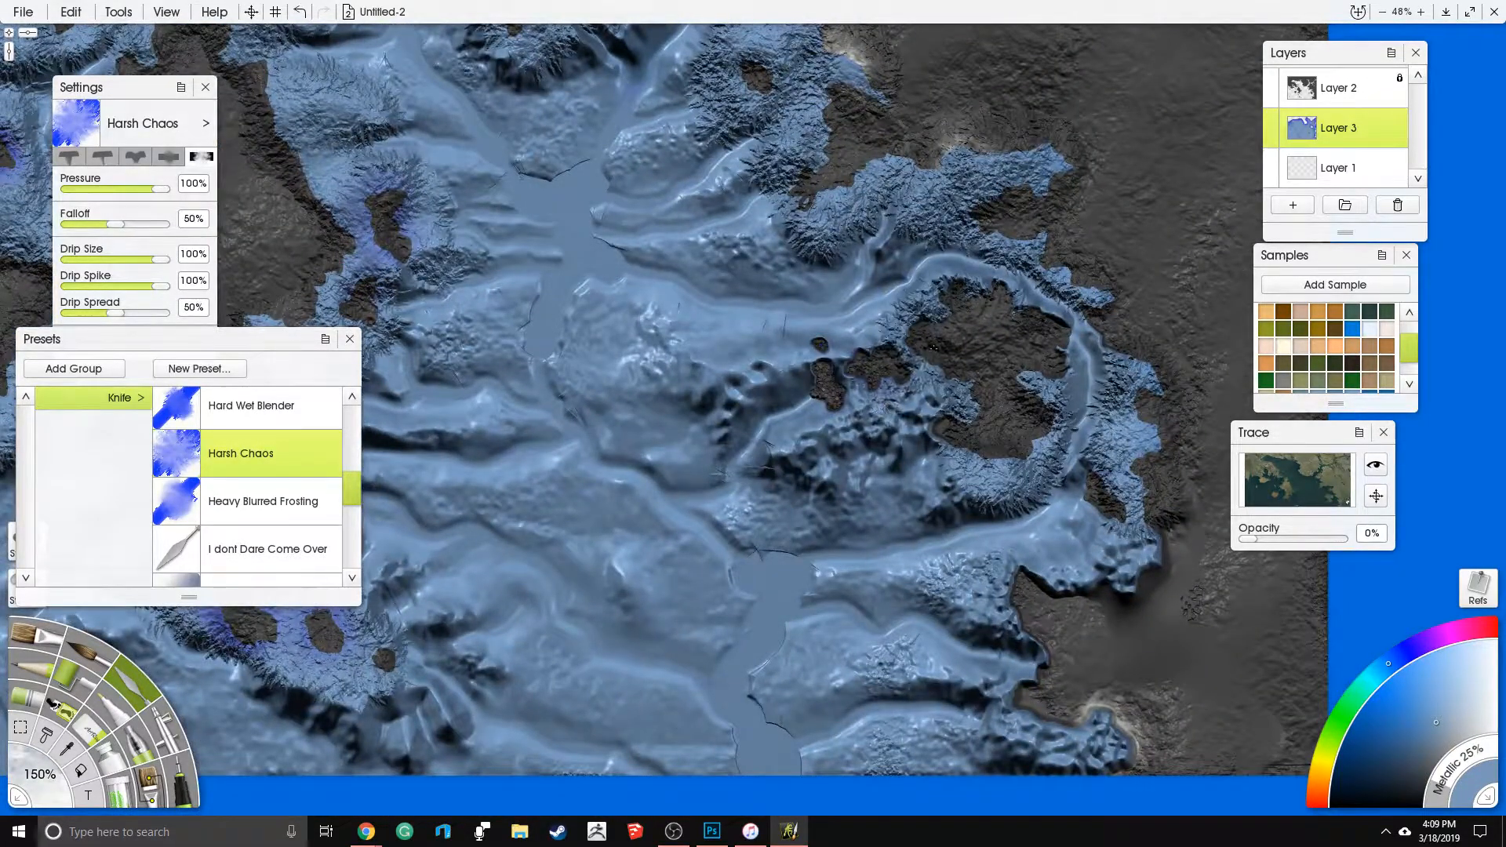
- Texture the shallows around the small eastern islets and the larger island enclosed by the curved channel
{"action": "left_click_drag", "start_coordinate": [885, 332], "coordinate": [921, 376]}
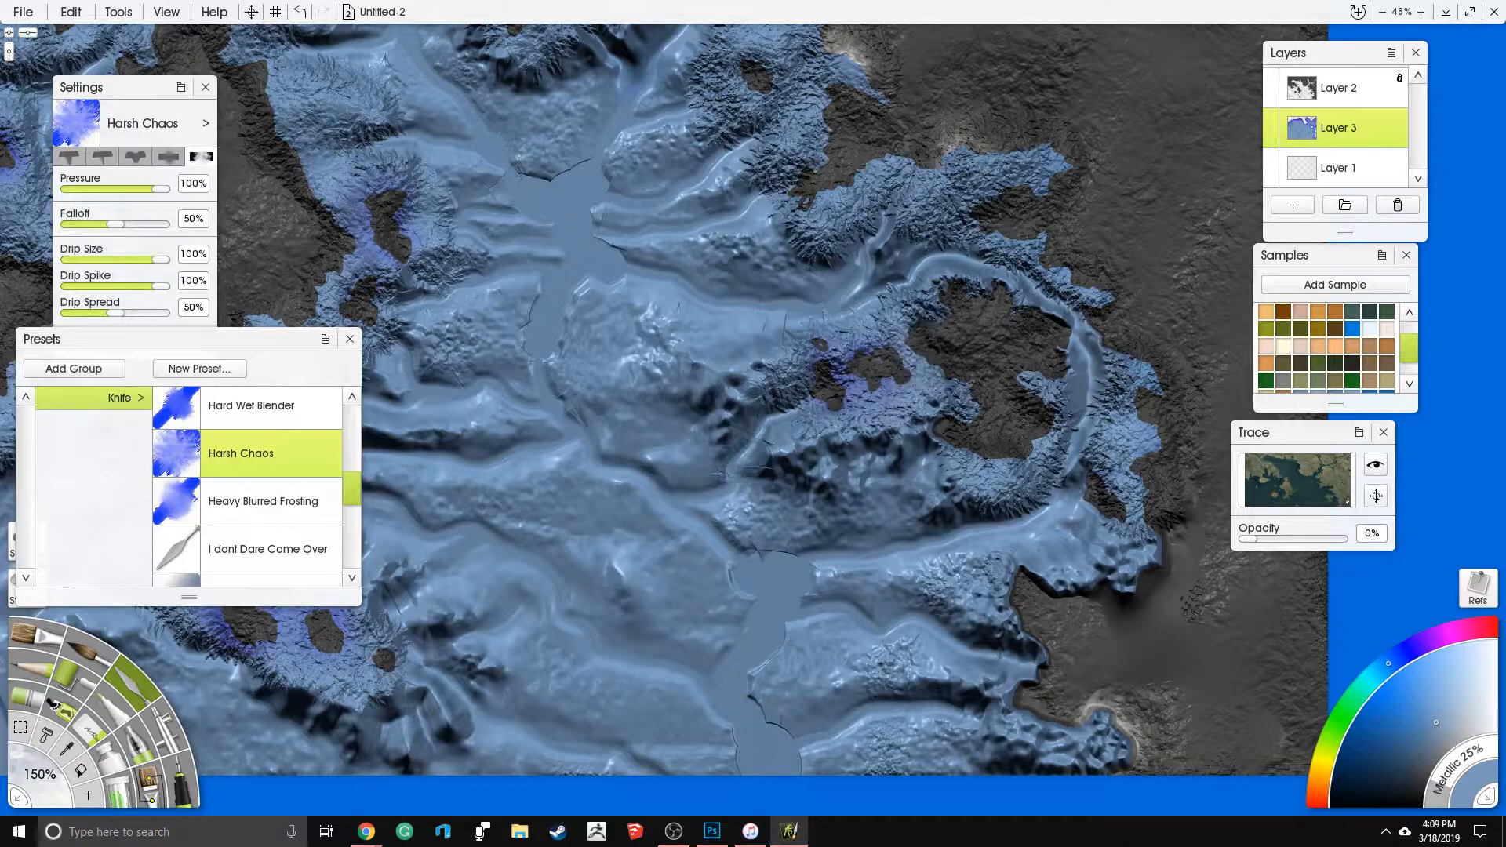
{"action": "left_click_drag", "start_coordinate": [960, 452], "coordinate": [927, 372]}
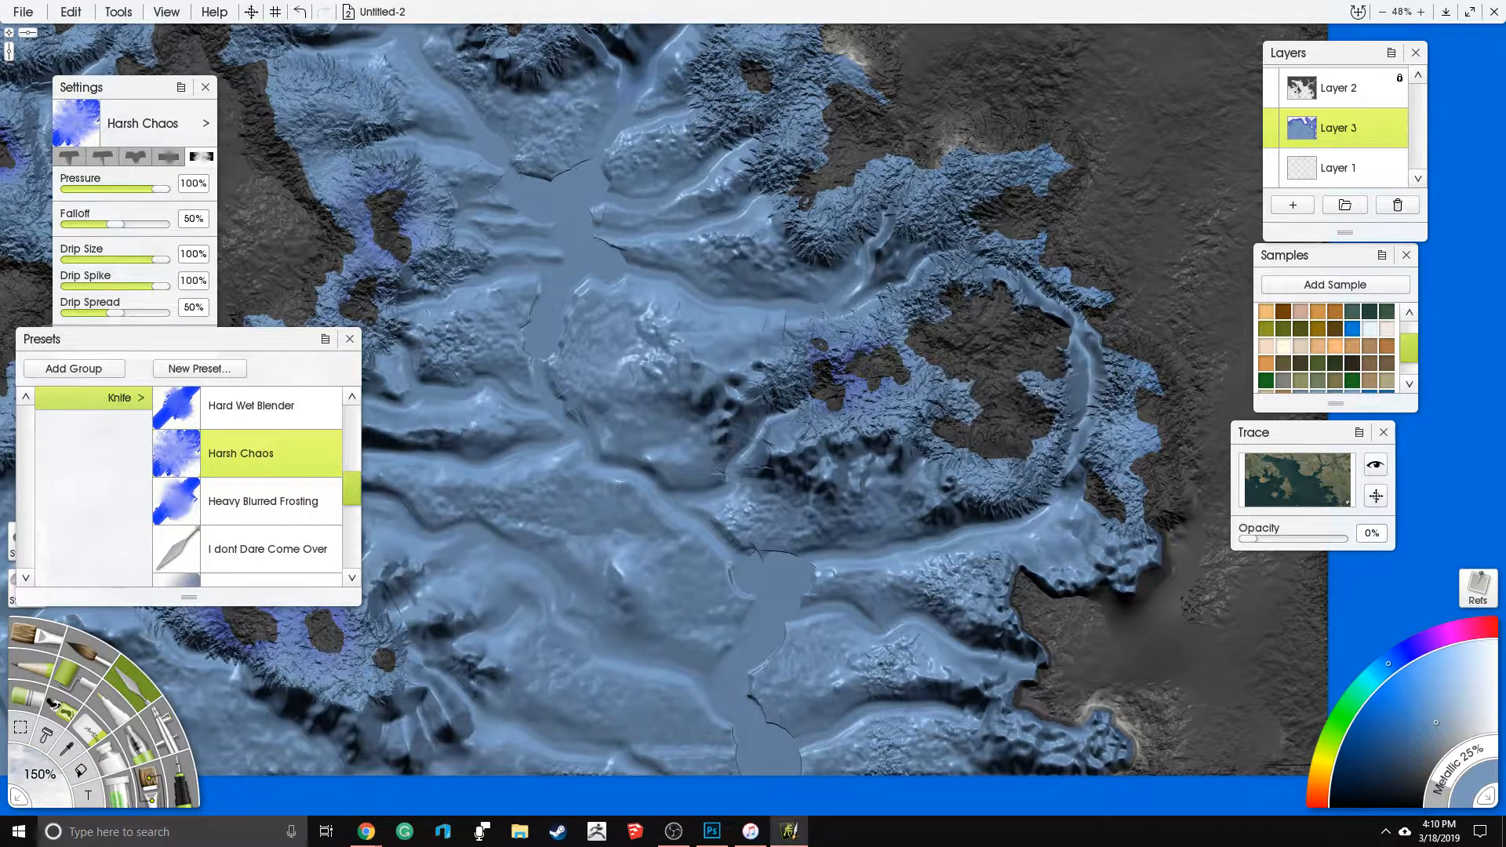
{"action": "left_click_drag", "start_coordinate": [1003, 504], "coordinate": [954, 366]}
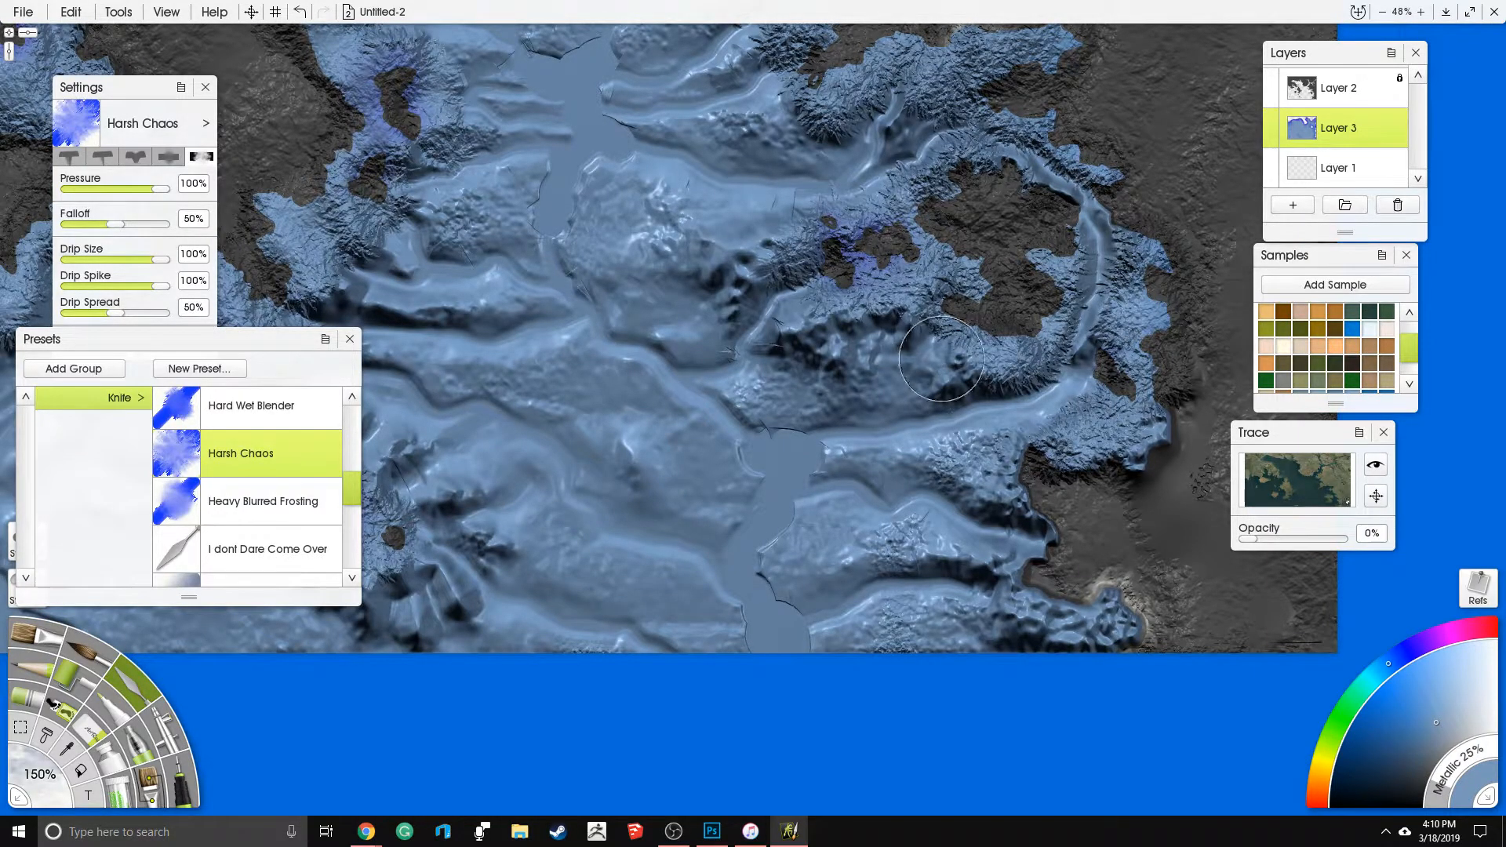
{"action": "left_click_drag", "start_coordinate": [986, 409], "coordinate": [1014, 461]}
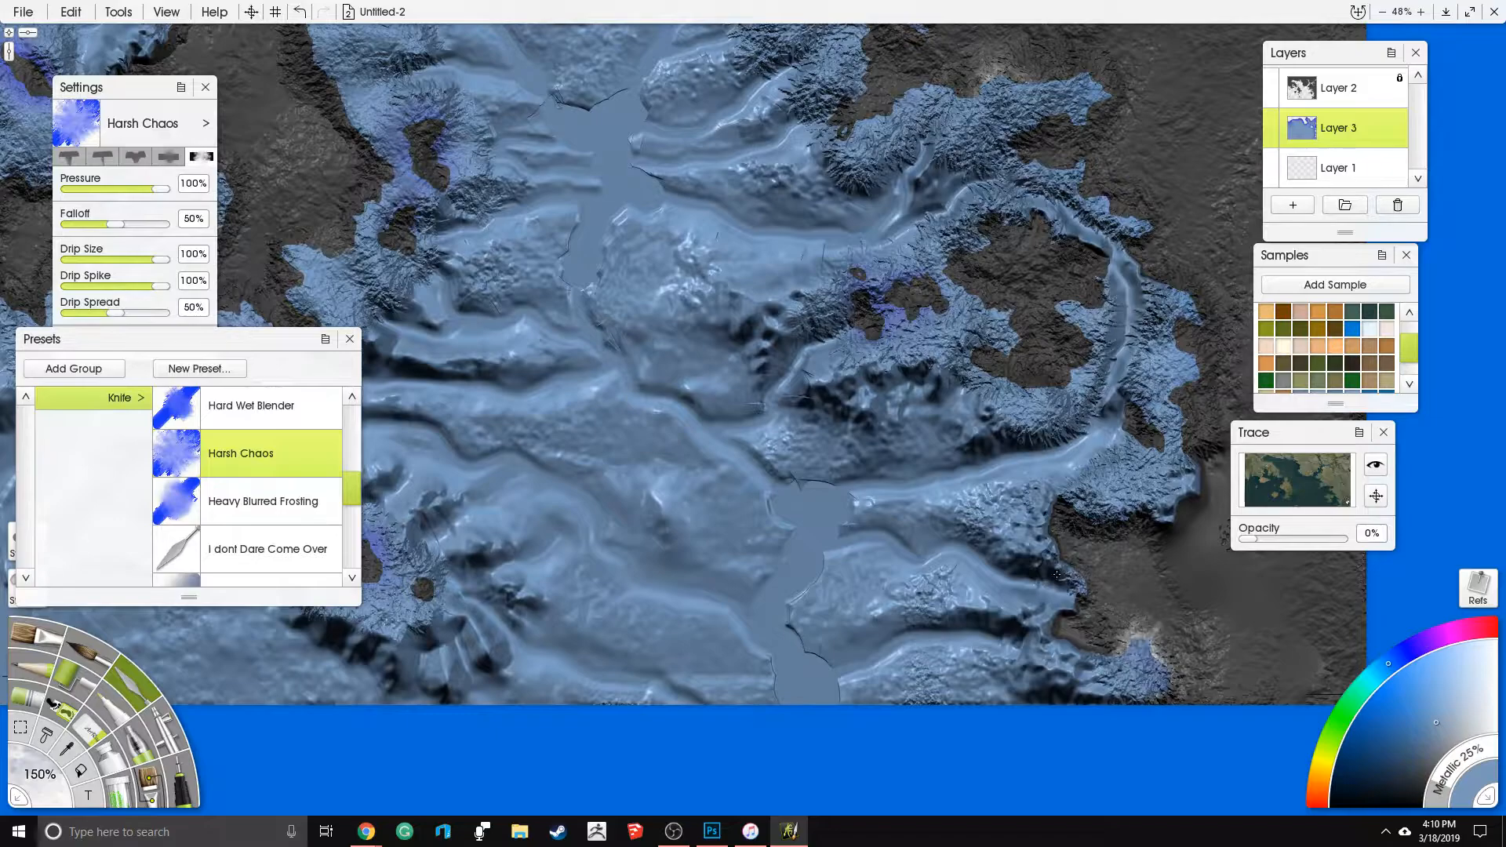
- Roughen the shelf edge along the southeastern coast down to the map's lower border
{"action": "left_click_drag", "start_coordinate": [1057, 575], "coordinate": [1013, 609]}
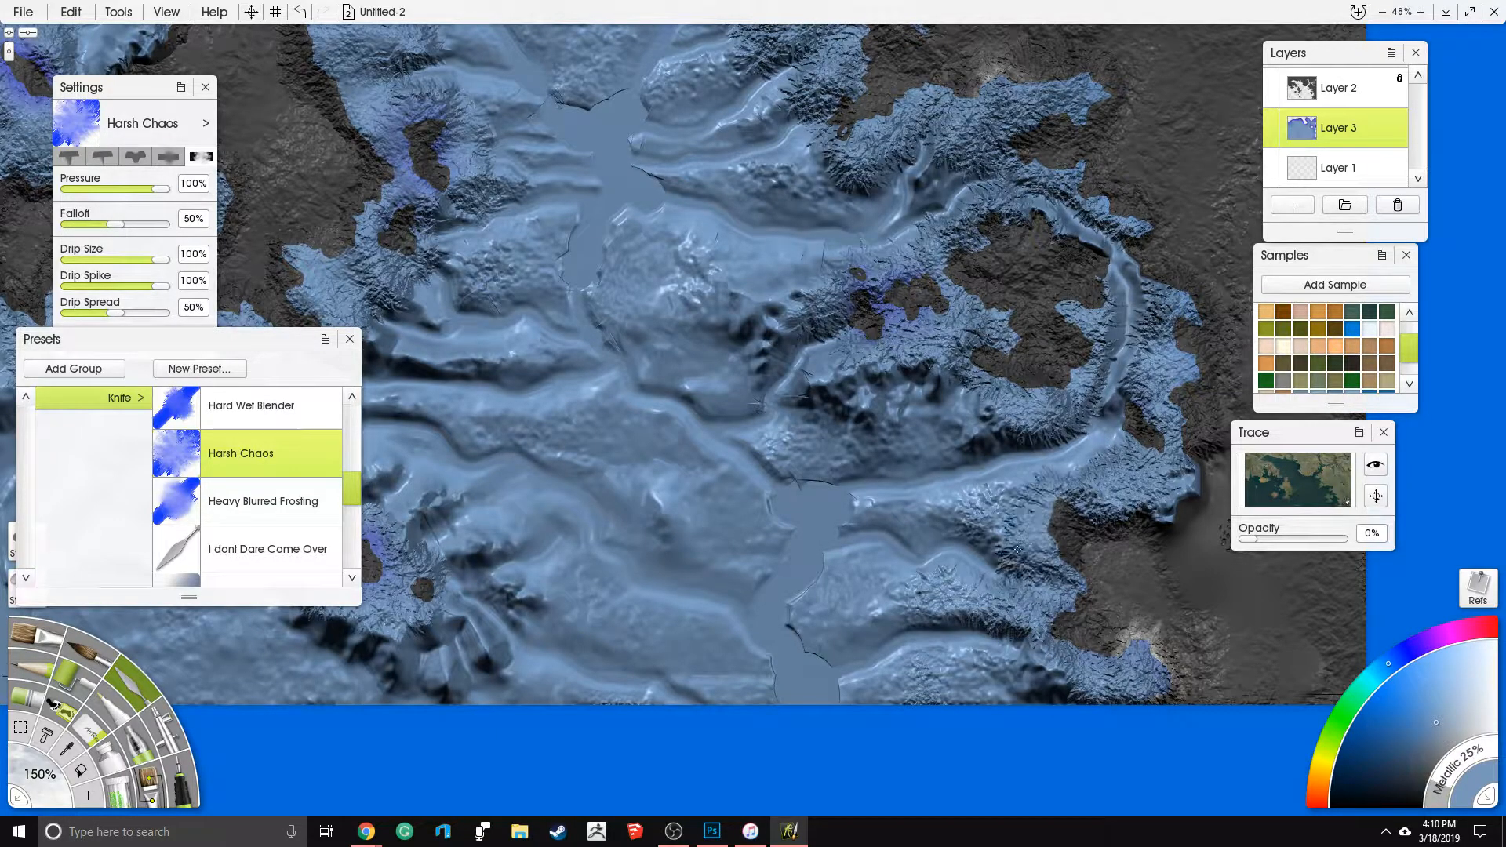
{"action": "mouse_move", "coordinate": [1016, 551]}
{"action": "left_mouse_down"}
{"action": "mouse_move", "coordinate": [1106, 546]}
{"action": "mouse_move", "coordinate": [1195, 463]}
{"action": "left_mouse_up"}
{"action": "left_click_drag", "start_coordinate": [1159, 620], "coordinate": [1109, 662]}
{"action": "left_click_drag", "start_coordinate": [1142, 508], "coordinate": [1055, 552]}
{"action": "left_click_drag", "start_coordinate": [1192, 518], "coordinate": [1130, 553]}
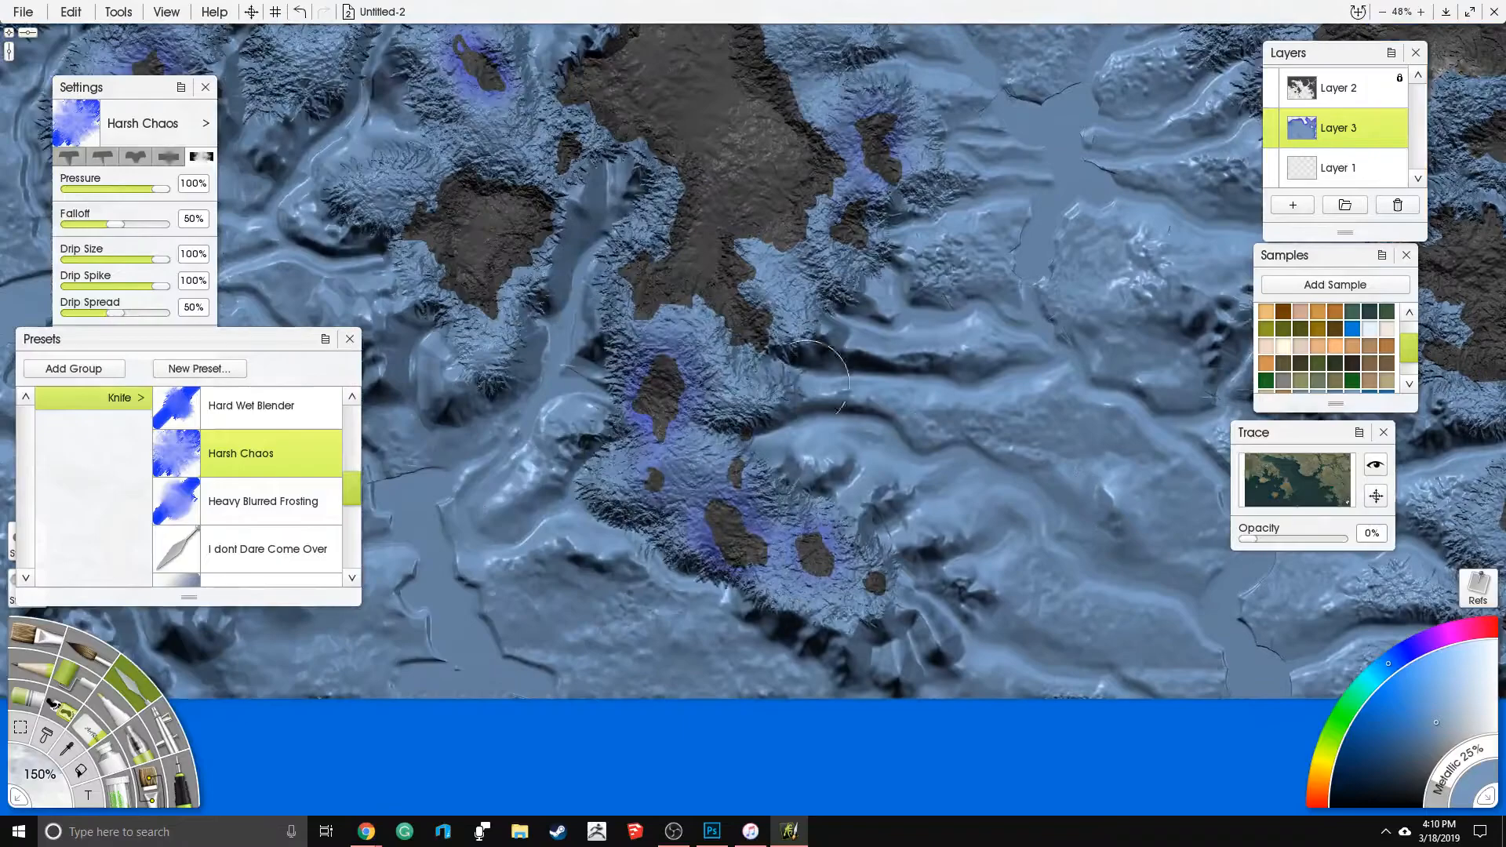
- Check the textured shelves from the southern islands to the western coast and touch up the northwestern inlet's northern bank
{"action": "left_click_drag", "start_coordinate": [622, 292], "coordinate": [739, 468]}
{"action": "mouse_move", "coordinate": [779, 295]}
{"action": "left_mouse_down"}
{"action": "mouse_move", "coordinate": [784, 405]}
{"action": "mouse_move", "coordinate": [840, 493]}
{"action": "left_mouse_up"}
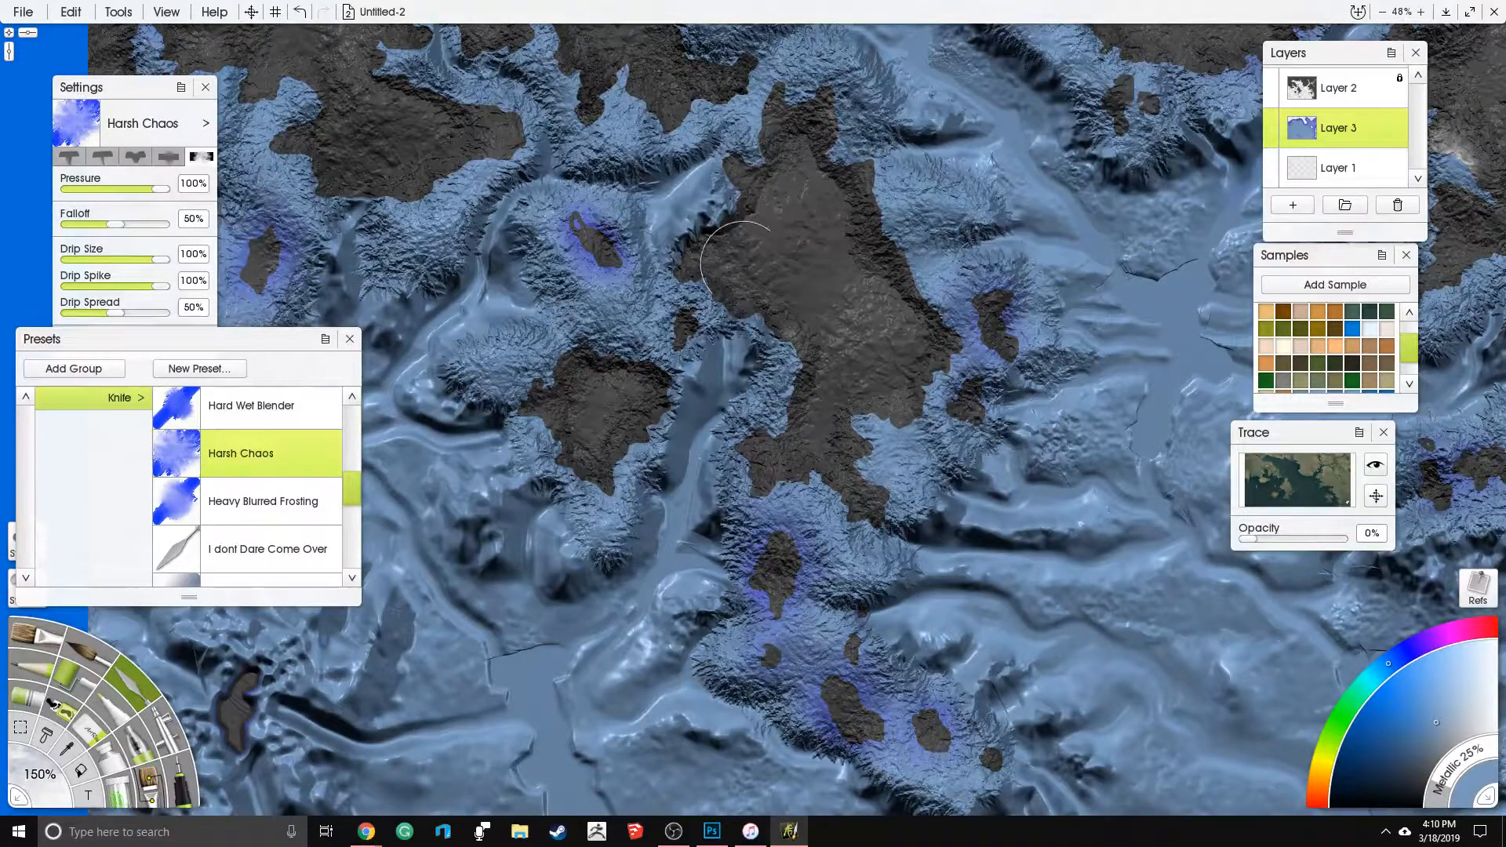
{"action": "left_click_drag", "start_coordinate": [737, 262], "coordinate": [802, 459]}
{"action": "left_click_drag", "start_coordinate": [831, 372], "coordinate": [835, 303]}
{"action": "left_click_drag", "start_coordinate": [902, 340], "coordinate": [953, 453]}
{"action": "mouse_move", "coordinate": [627, 373]}
{"action": "left_mouse_down"}
{"action": "mouse_move", "coordinate": [881, 372]}
{"action": "mouse_move", "coordinate": [953, 340]}
{"action": "left_mouse_up"}
{"action": "mouse_move", "coordinate": [703, 434]}
{"action": "left_mouse_down"}
{"action": "mouse_move", "coordinate": [664, 314]}
{"action": "mouse_move", "coordinate": [614, 314]}
{"action": "mouse_move", "coordinate": [545, 259]}
{"action": "left_mouse_up"}
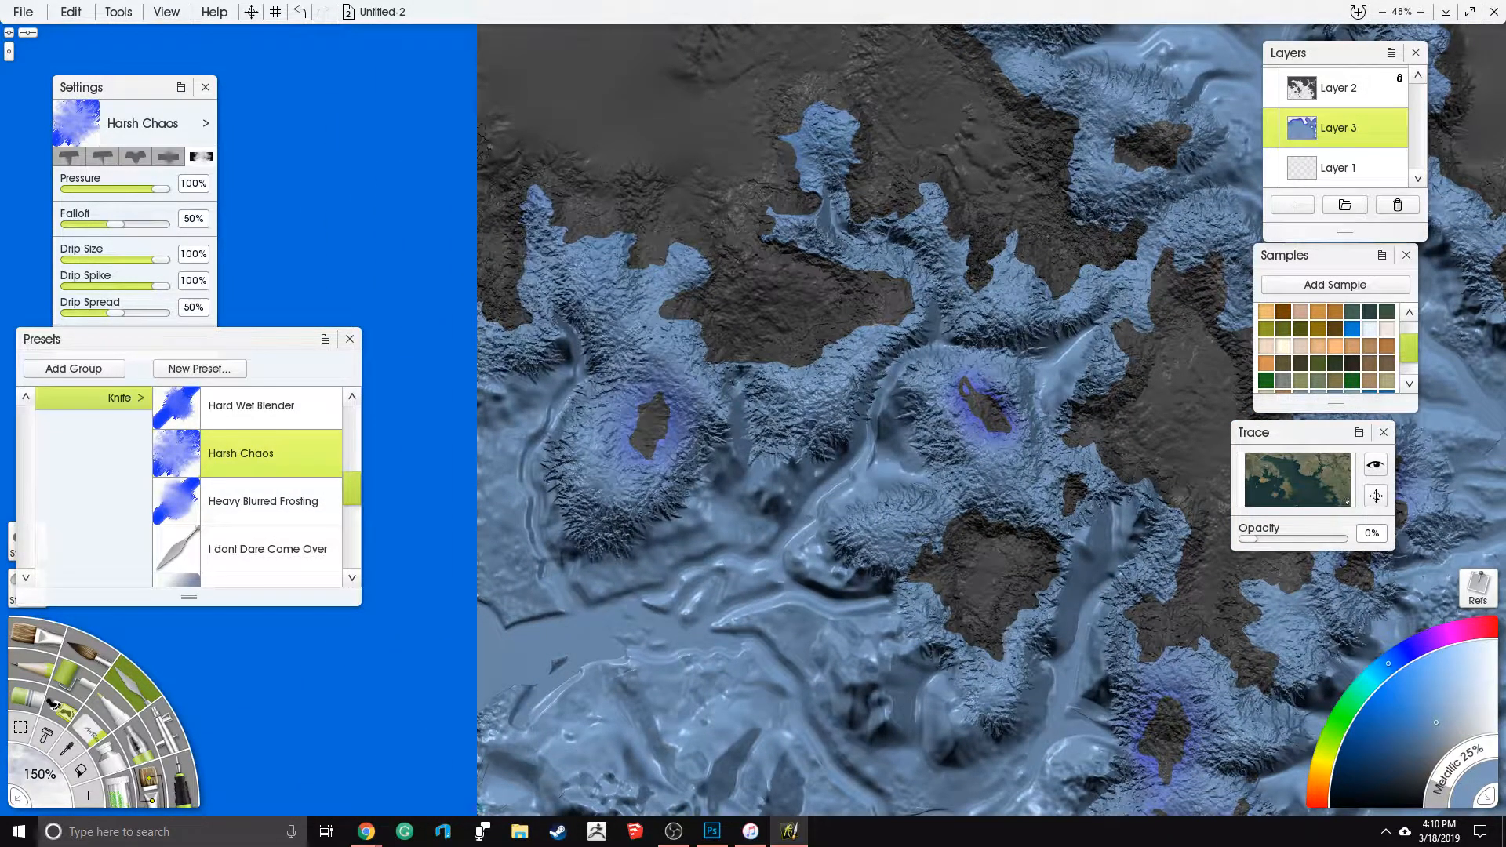
{"action": "left_click_drag", "start_coordinate": [634, 176], "coordinate": [446, 659]}
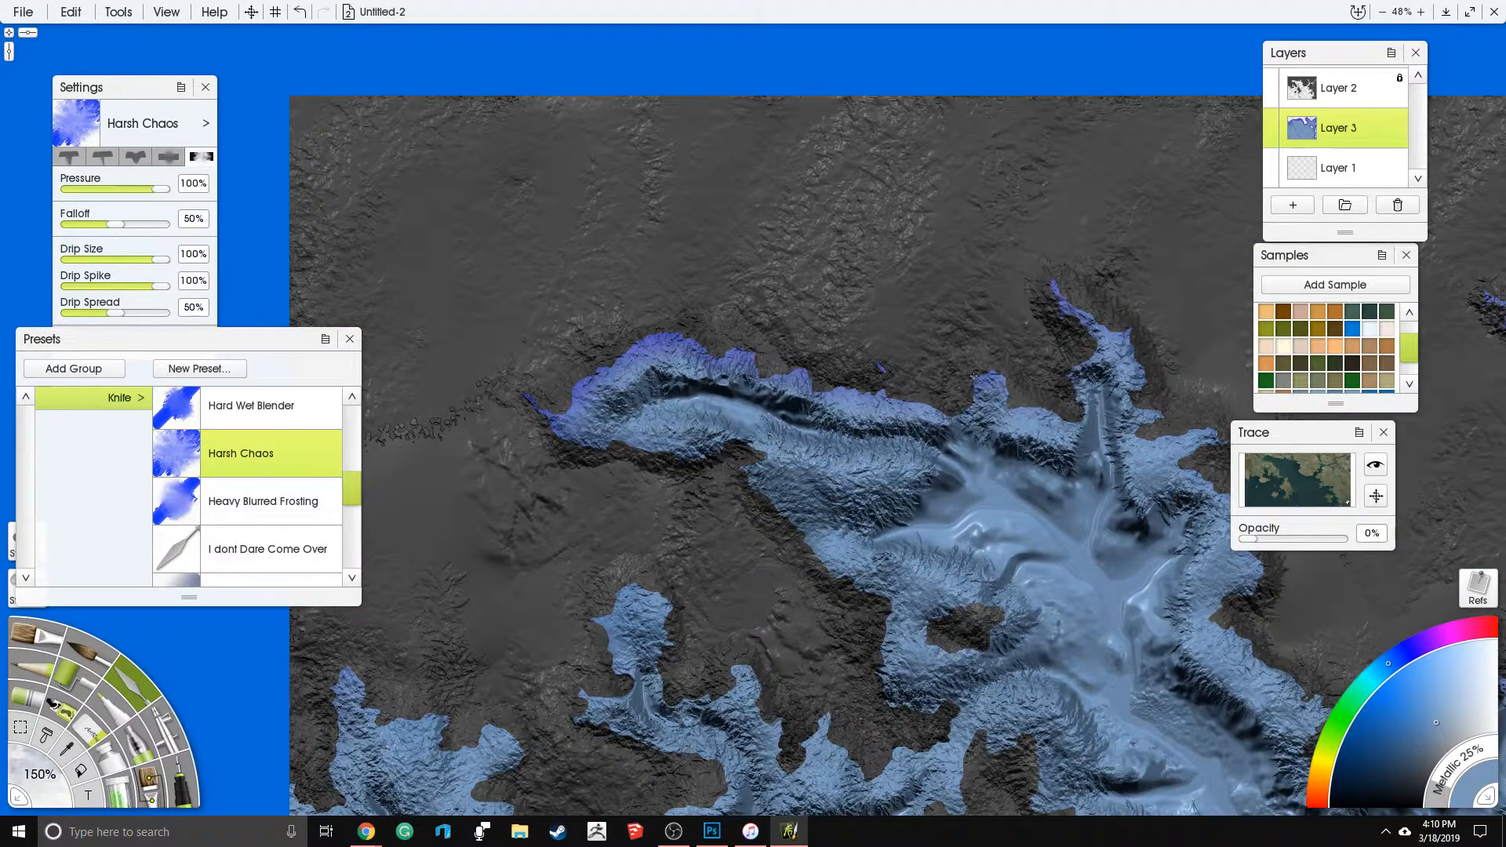
{"action": "mouse_move", "coordinate": [904, 412]}
{"action": "left_mouse_down"}
{"action": "mouse_move", "coordinate": [789, 485]}
{"action": "mouse_move", "coordinate": [841, 554]}
{"action": "left_mouse_up"}
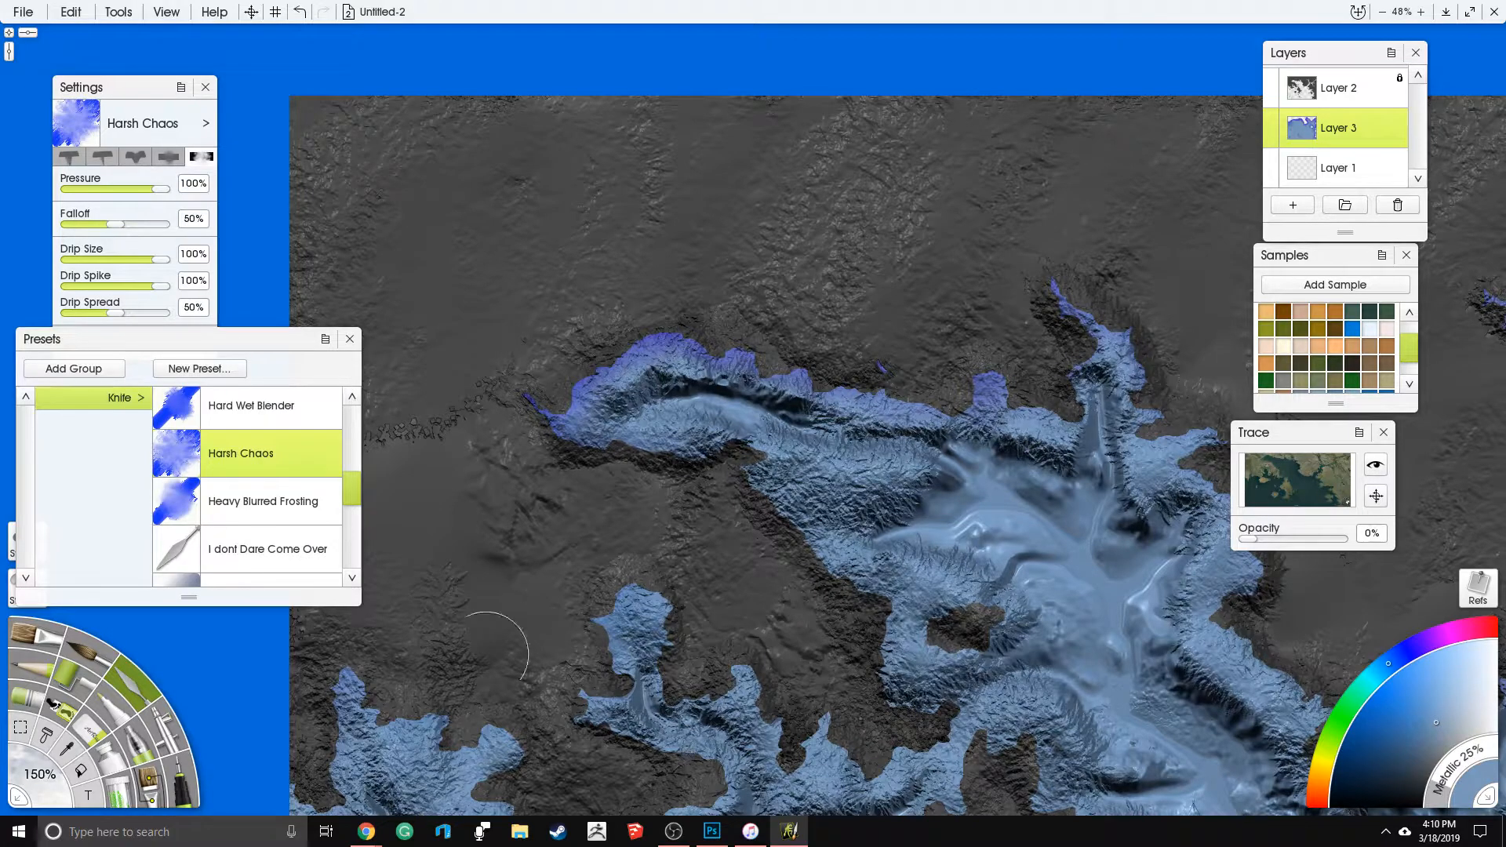
- Switch to the Instant Blur knife preset with 23% pressure, 14% softness and a tool size of 500%
{"action": "scroll", "coordinate": [350, 492], "scroll_direction": "down", "scroll_amount": 2}
{"action": "left_click", "coordinate": [294, 468]}
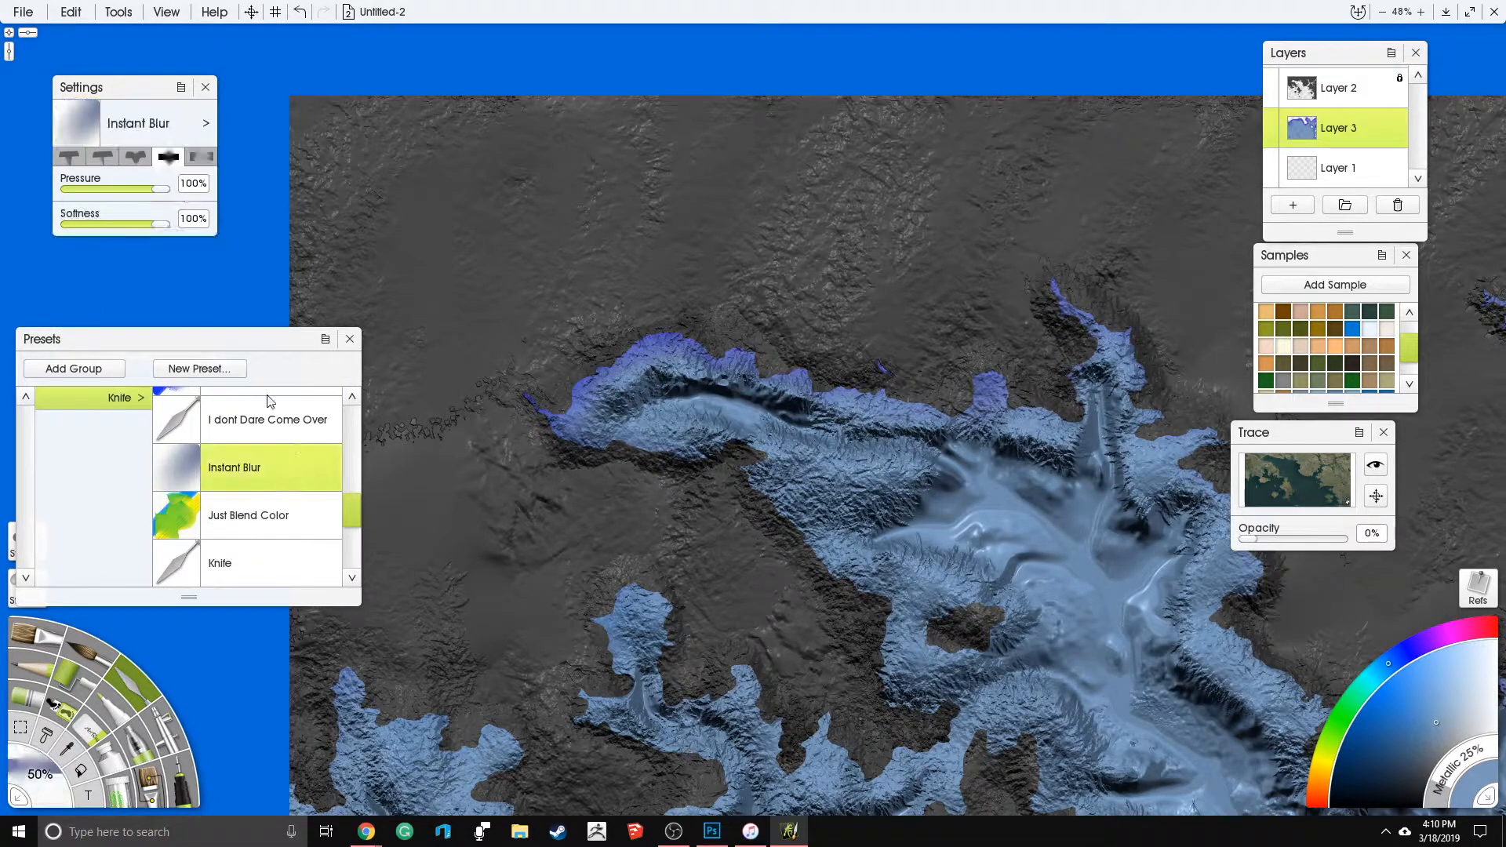
{"action": "left_click", "coordinate": [135, 189]}
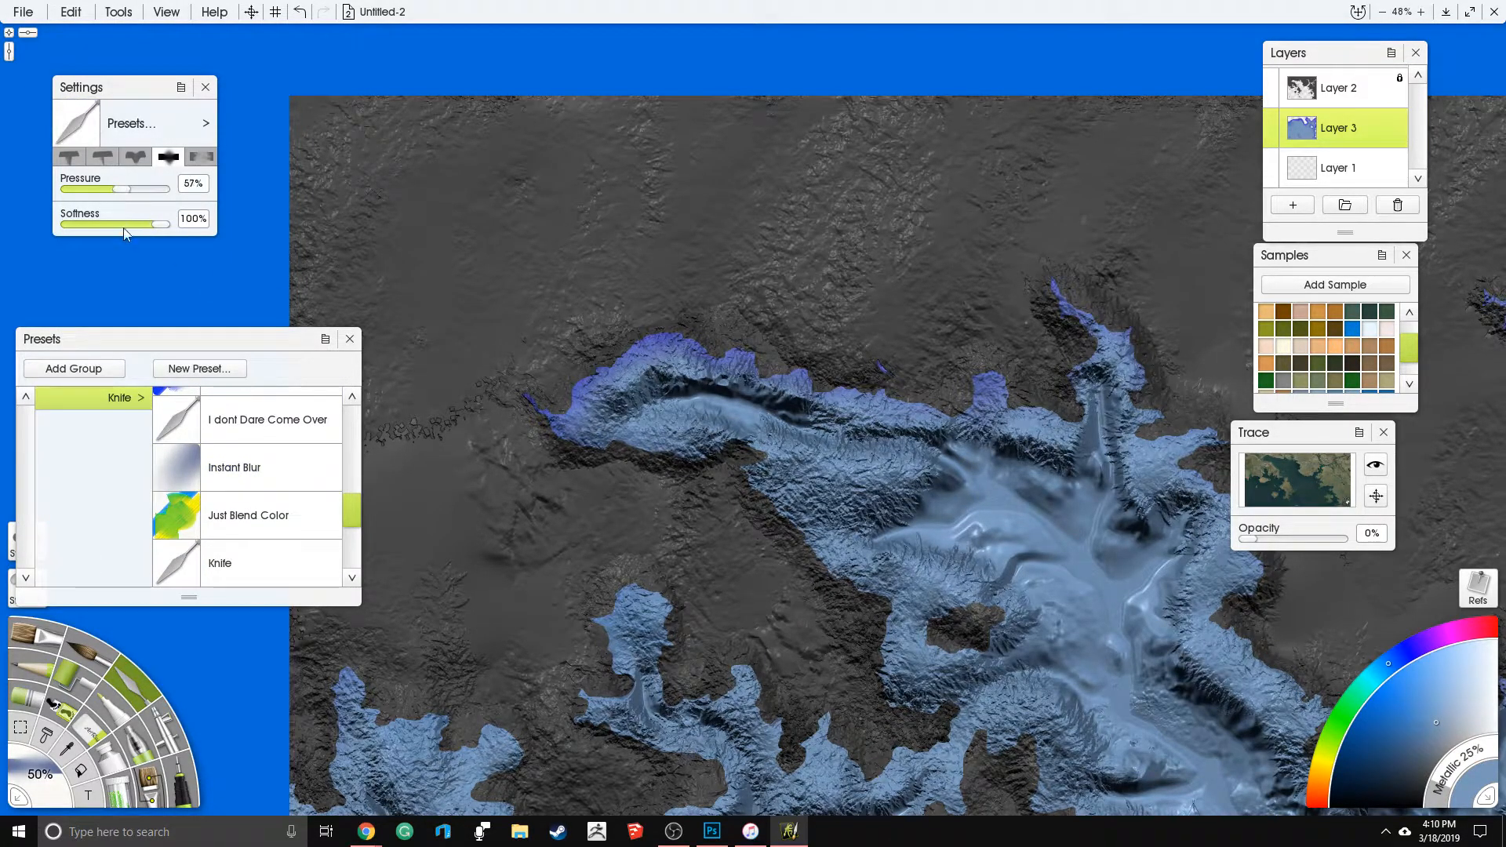
{"action": "left_click", "coordinate": [41, 777]}
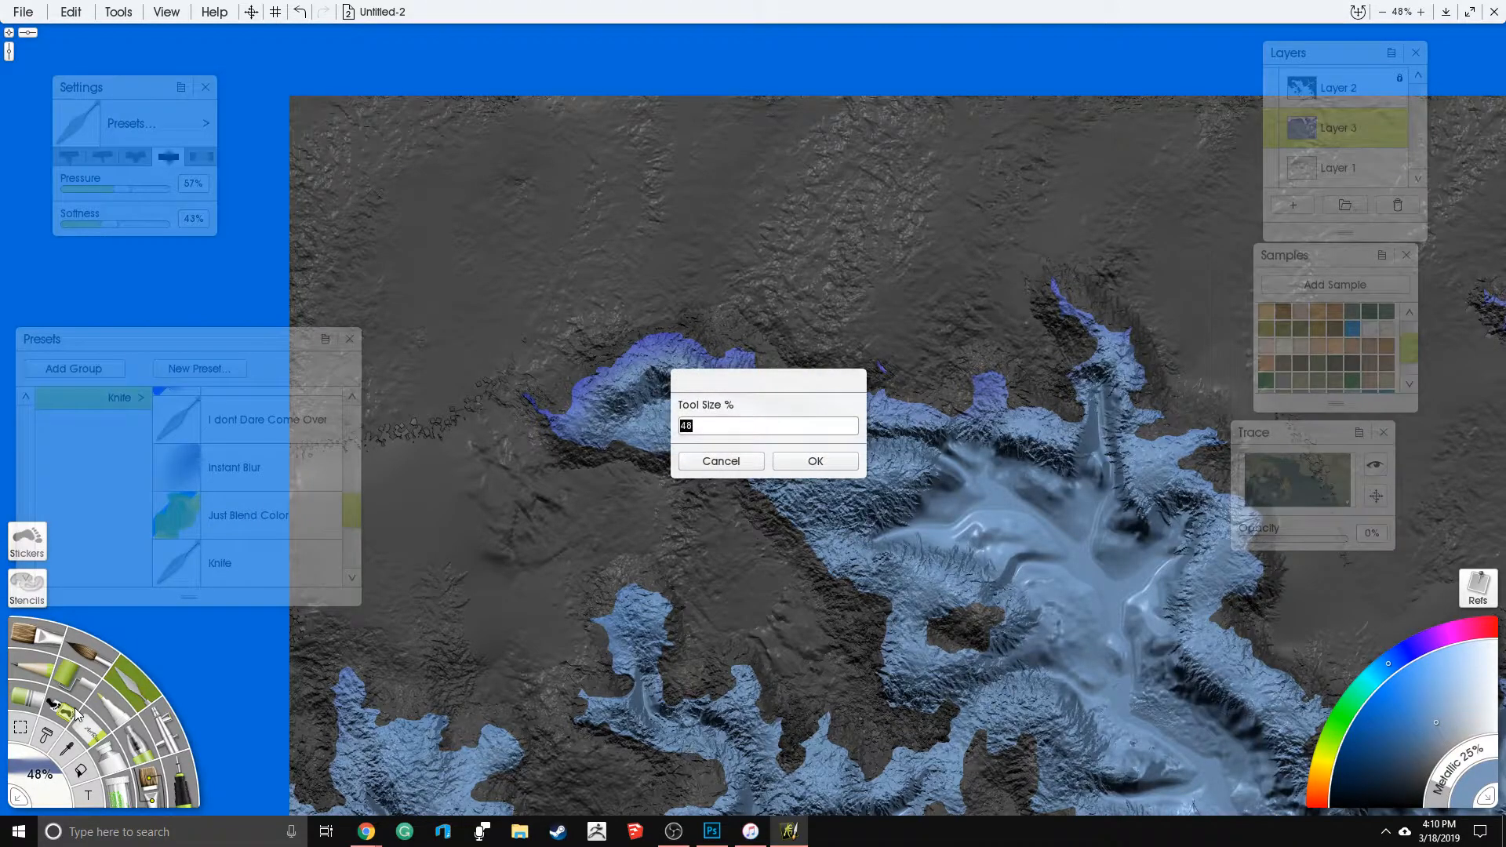
{"action": "key", "text": "BackSpace"}
{"action": "key", "text": "BackSpace"}
{"action": "key", "text": "BackSpace"}
{"action": "type", "text": "00"}
{"action": "key", "text": "Return"}
{"action": "left_click_drag", "start_coordinate": [117, 189], "coordinate": [92, 190]}
- Soften the texture along the northwestern inlet and its southern shelf with large blur strokes
{"action": "left_click_drag", "start_coordinate": [702, 322], "coordinate": [711, 312]}
{"action": "left_click_drag", "start_coordinate": [894, 337], "coordinate": [759, 352]}
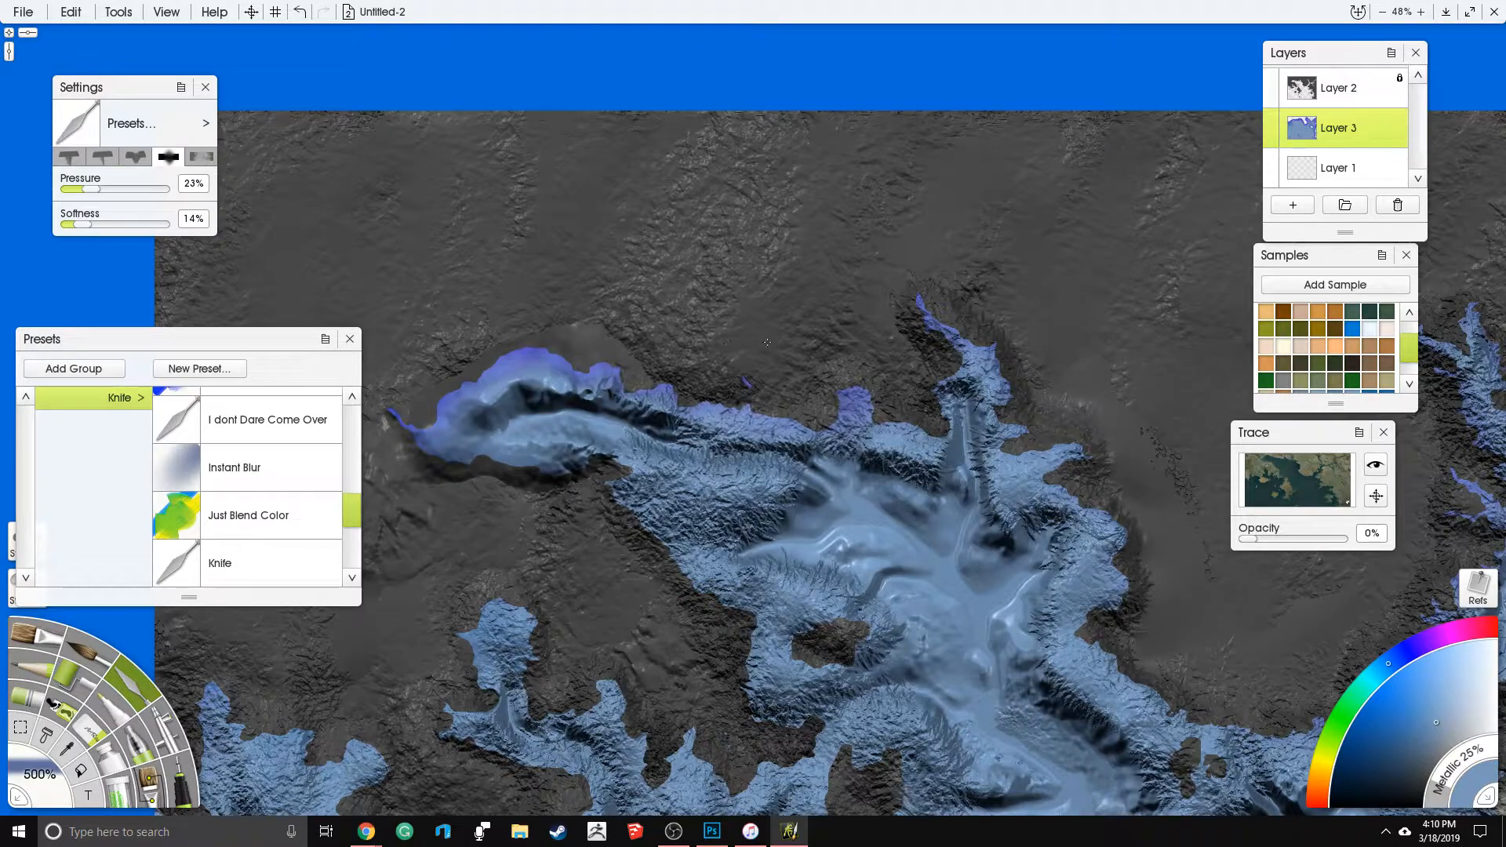
{"action": "left_click_drag", "start_coordinate": [712, 479], "coordinate": [717, 374]}
{"action": "left_click_drag", "start_coordinate": [670, 607], "coordinate": [702, 460]}
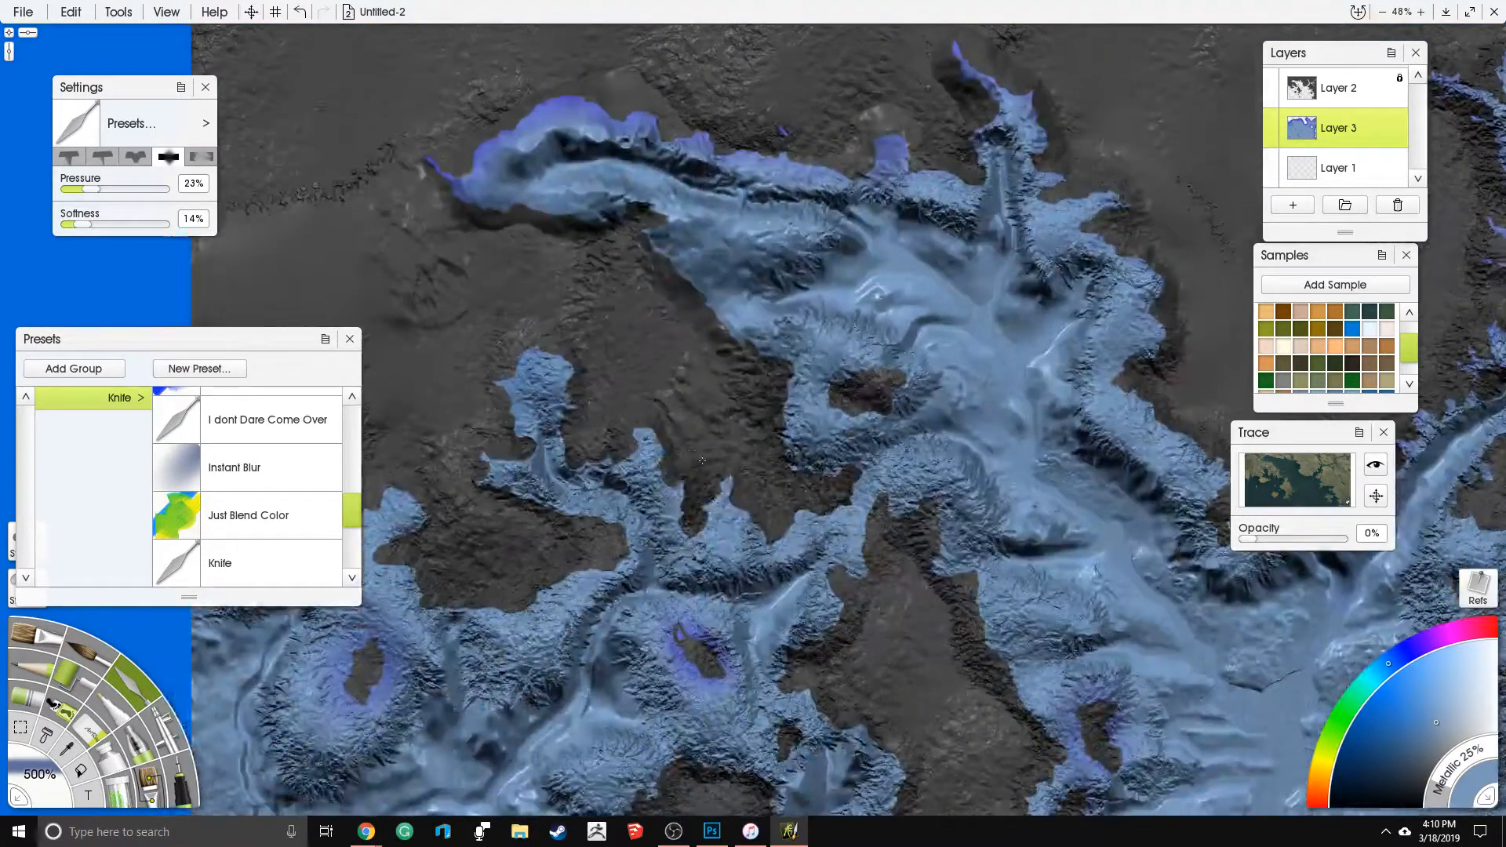
- Blur the western inlets and the shallows around the western islands and the southern central landmass
{"action": "left_click_drag", "start_coordinate": [502, 369], "coordinate": [667, 250]}
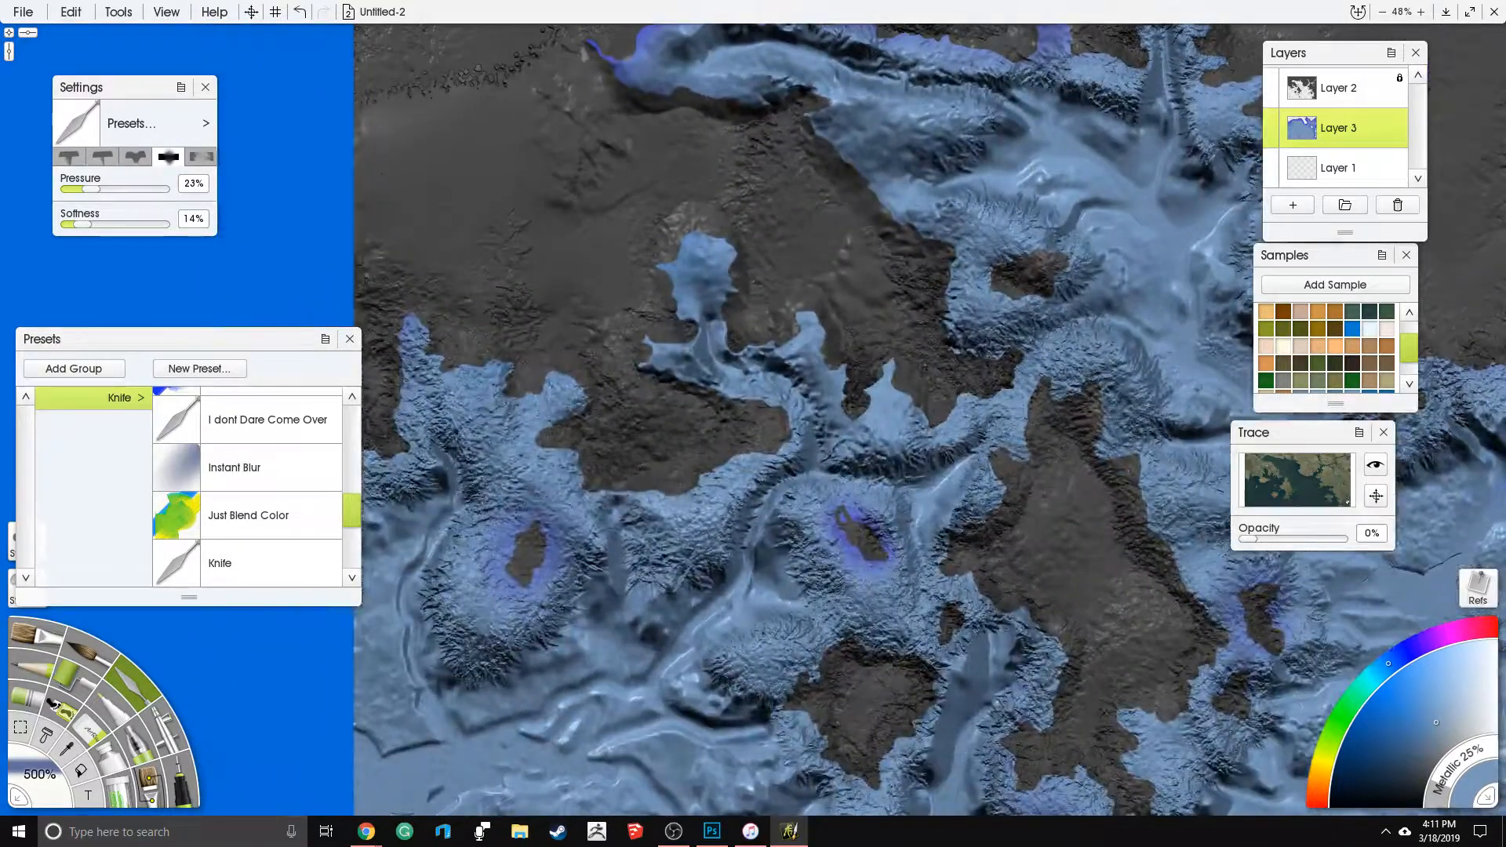
{"action": "mouse_move", "coordinate": [543, 432]}
{"action": "left_mouse_down"}
{"action": "mouse_move", "coordinate": [463, 436]}
{"action": "mouse_move", "coordinate": [487, 514]}
{"action": "left_mouse_up"}
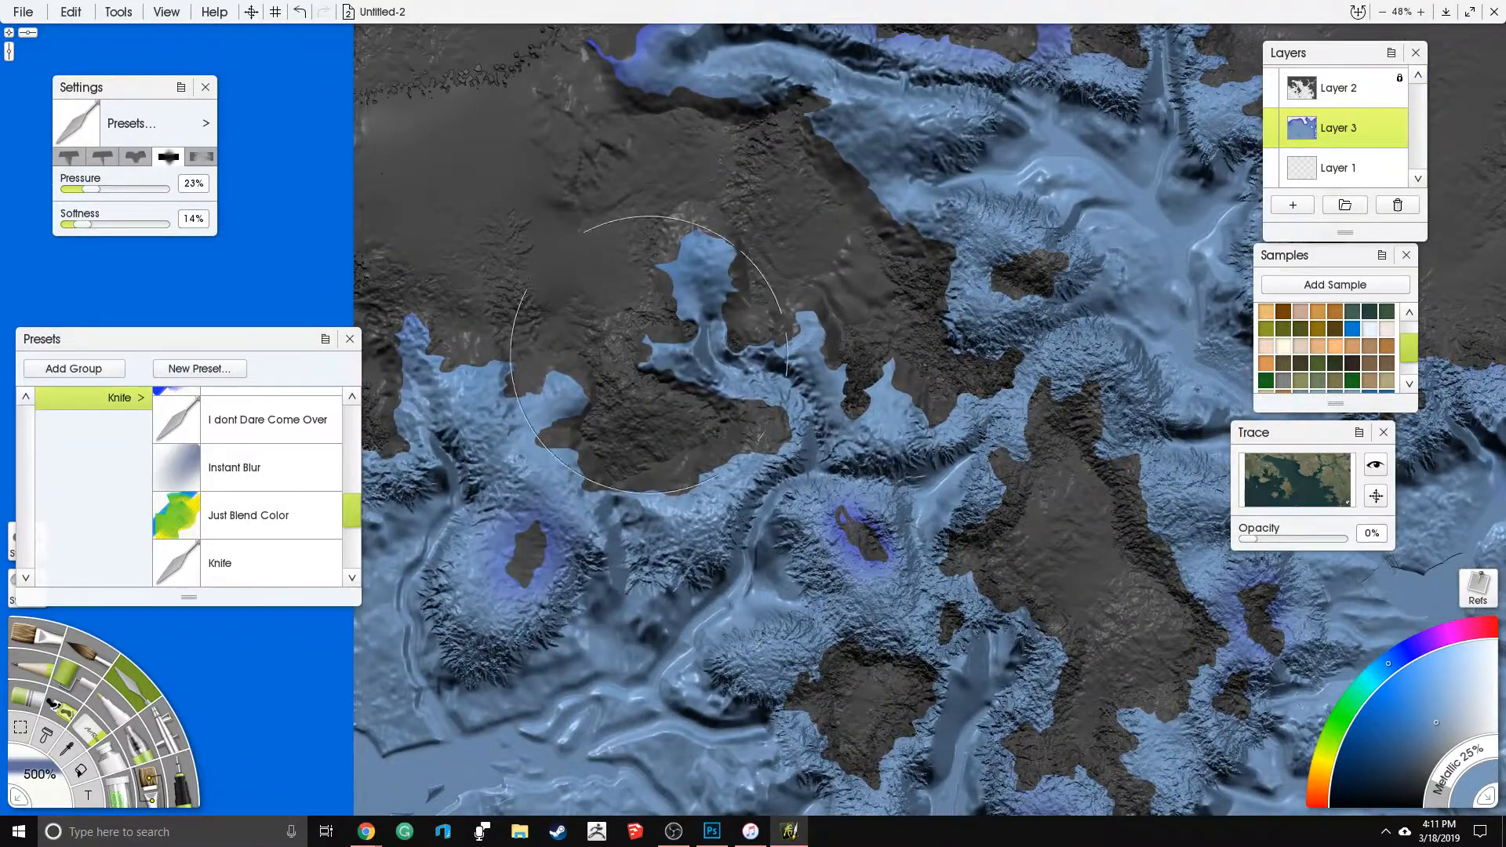
{"action": "mouse_move", "coordinate": [908, 639]}
{"action": "left_mouse_down"}
{"action": "mouse_move", "coordinate": [653, 514]}
{"action": "mouse_move", "coordinate": [808, 463]}
{"action": "mouse_move", "coordinate": [840, 627]}
{"action": "mouse_move", "coordinate": [863, 249]}
{"action": "left_mouse_up"}
{"action": "left_click_drag", "start_coordinate": [793, 322], "coordinate": [941, 463]}
{"action": "left_click_drag", "start_coordinate": [873, 259], "coordinate": [777, 488]}
{"action": "left_click_drag", "start_coordinate": [850, 379], "coordinate": [812, 181]}
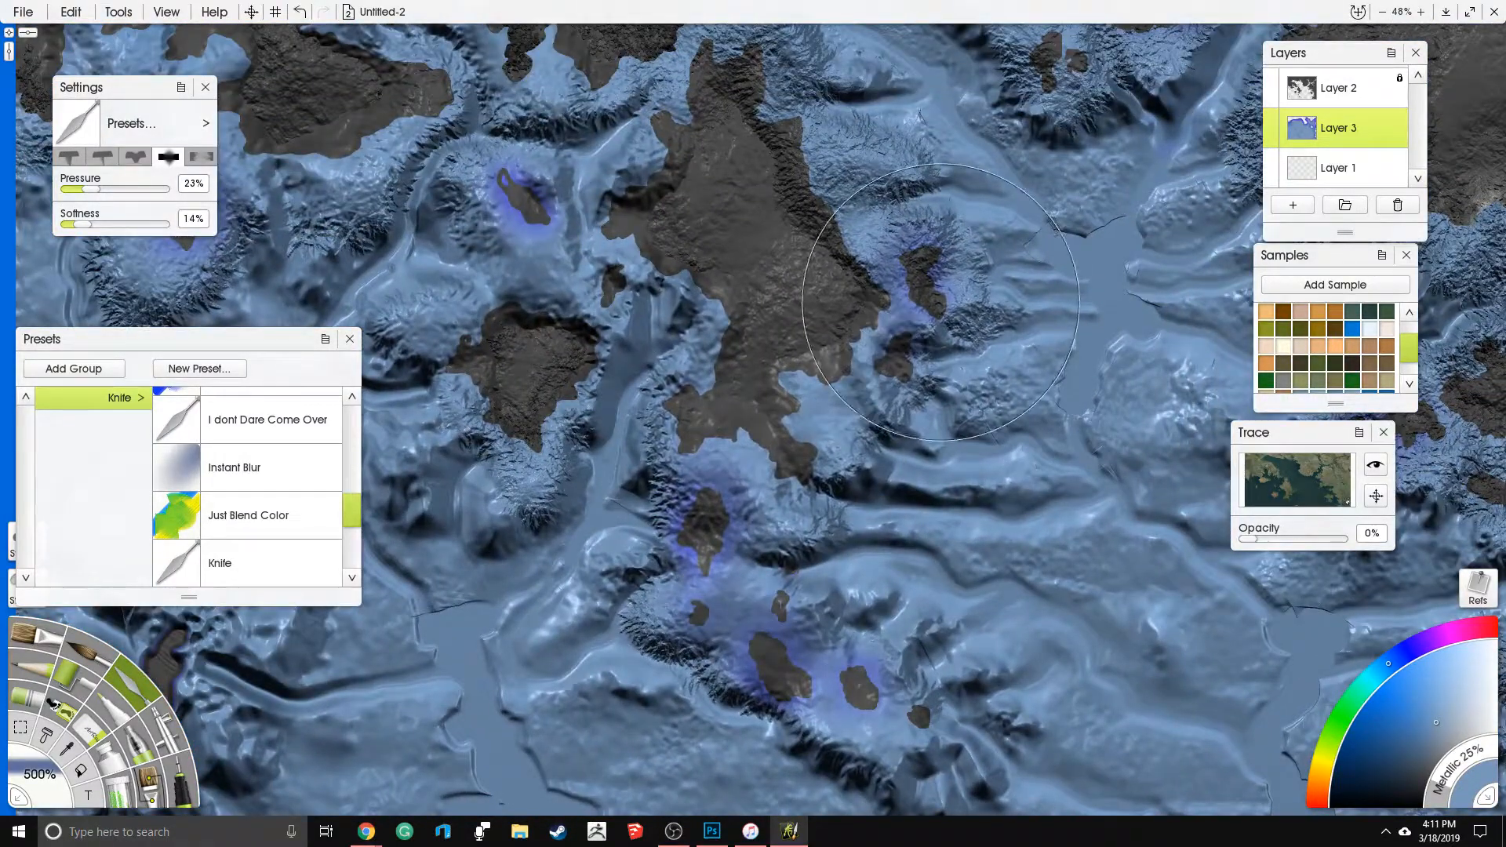
- Soften the shelf east of the central landmass and the coast of the northern bay
{"action": "left_click_drag", "start_coordinate": [903, 297], "coordinate": [673, 527]}
{"action": "left_click_drag", "start_coordinate": [568, 397], "coordinate": [556, 428]}
{"action": "left_click_drag", "start_coordinate": [831, 180], "coordinate": [762, 404]}
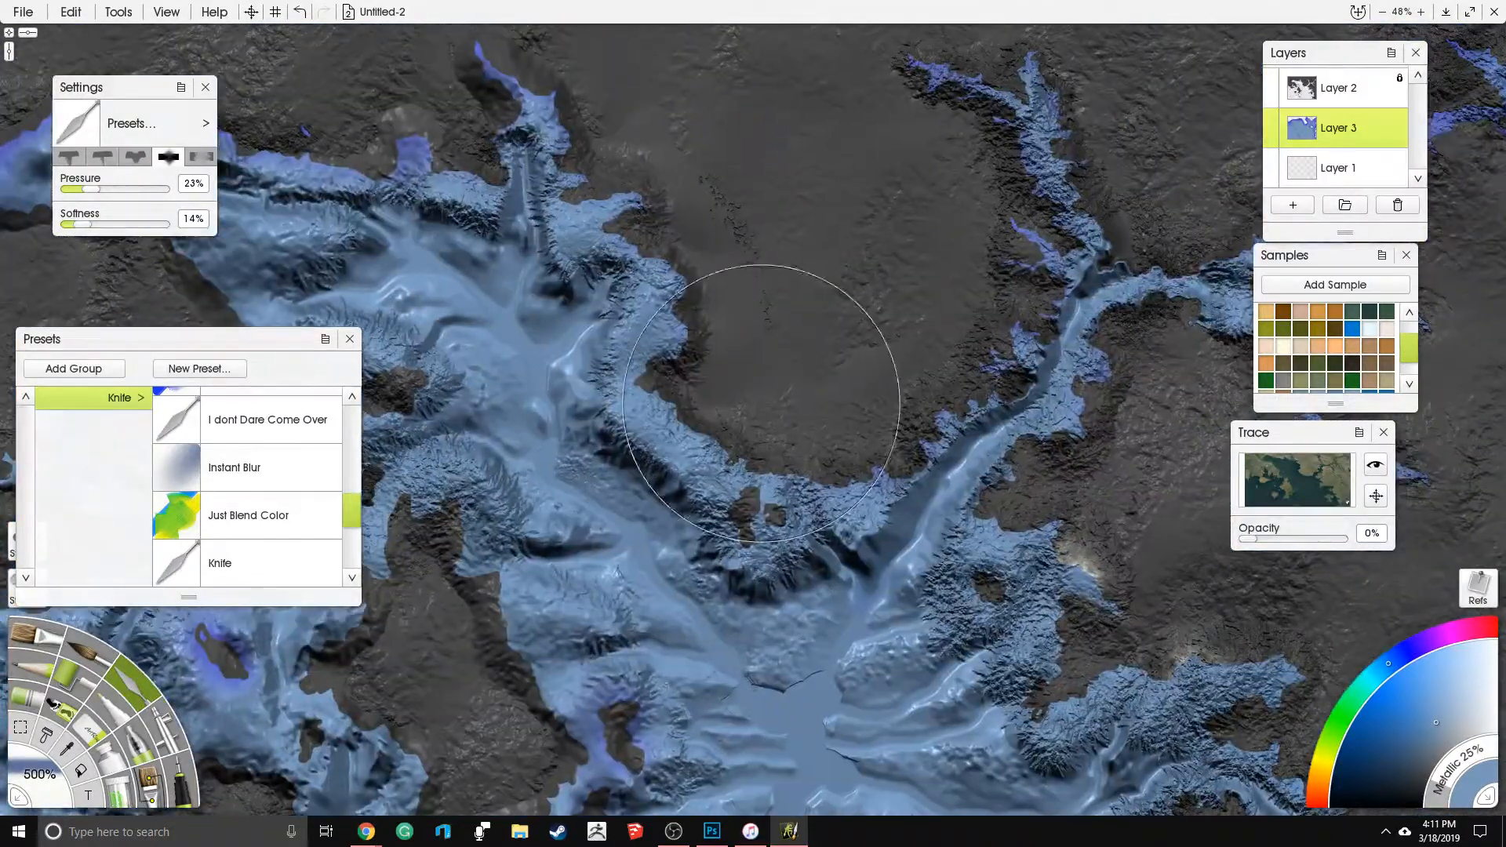
{"action": "mouse_move", "coordinate": [964, 357]}
{"action": "left_mouse_down"}
{"action": "mouse_move", "coordinate": [961, 251]}
{"action": "mouse_move", "coordinate": [918, 160]}
{"action": "left_mouse_up"}
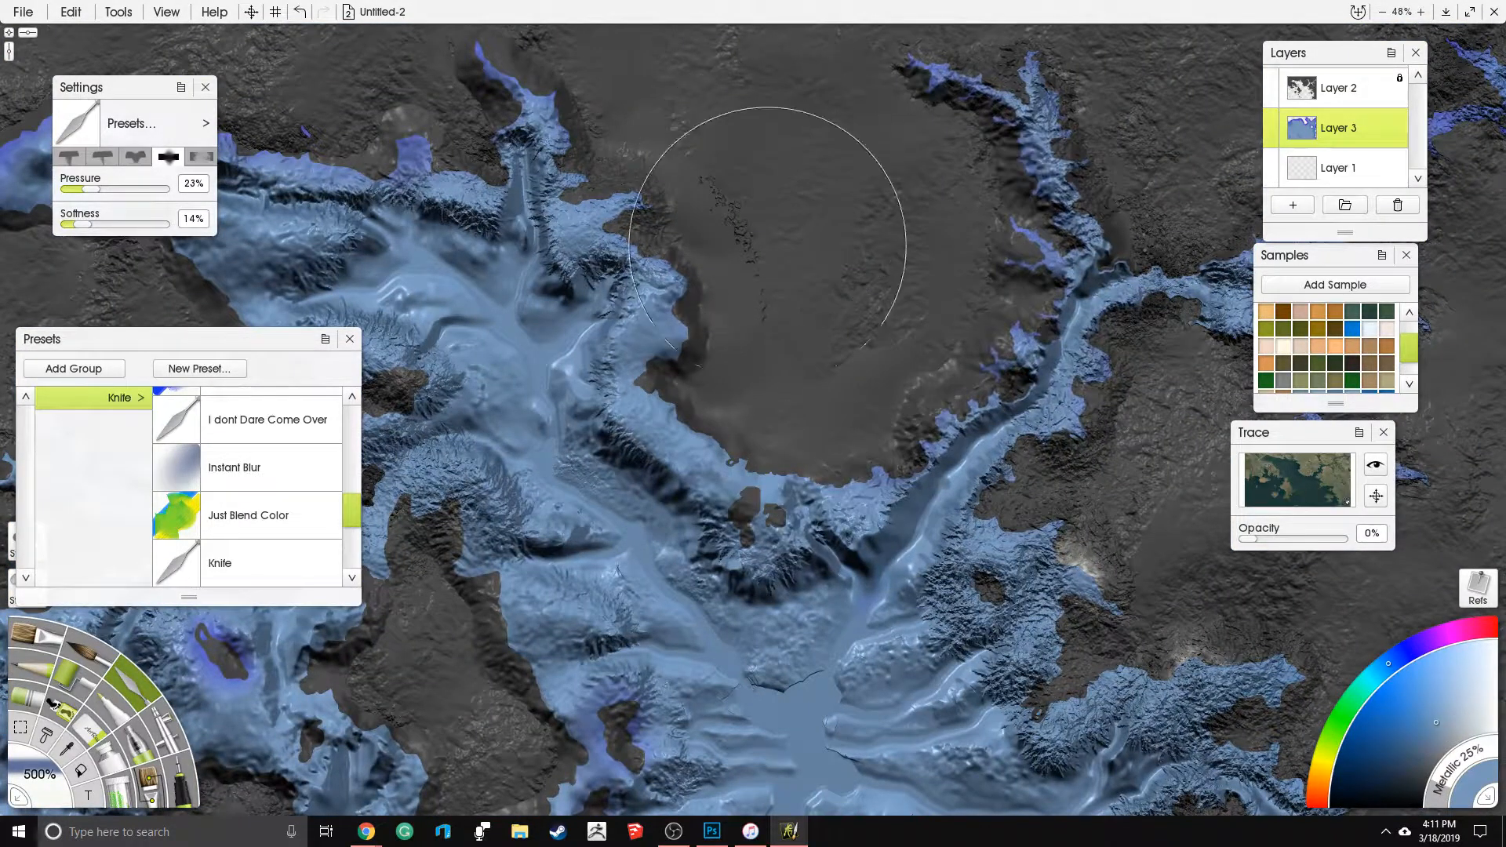
{"action": "left_click_drag", "start_coordinate": [691, 275], "coordinate": [849, 314]}
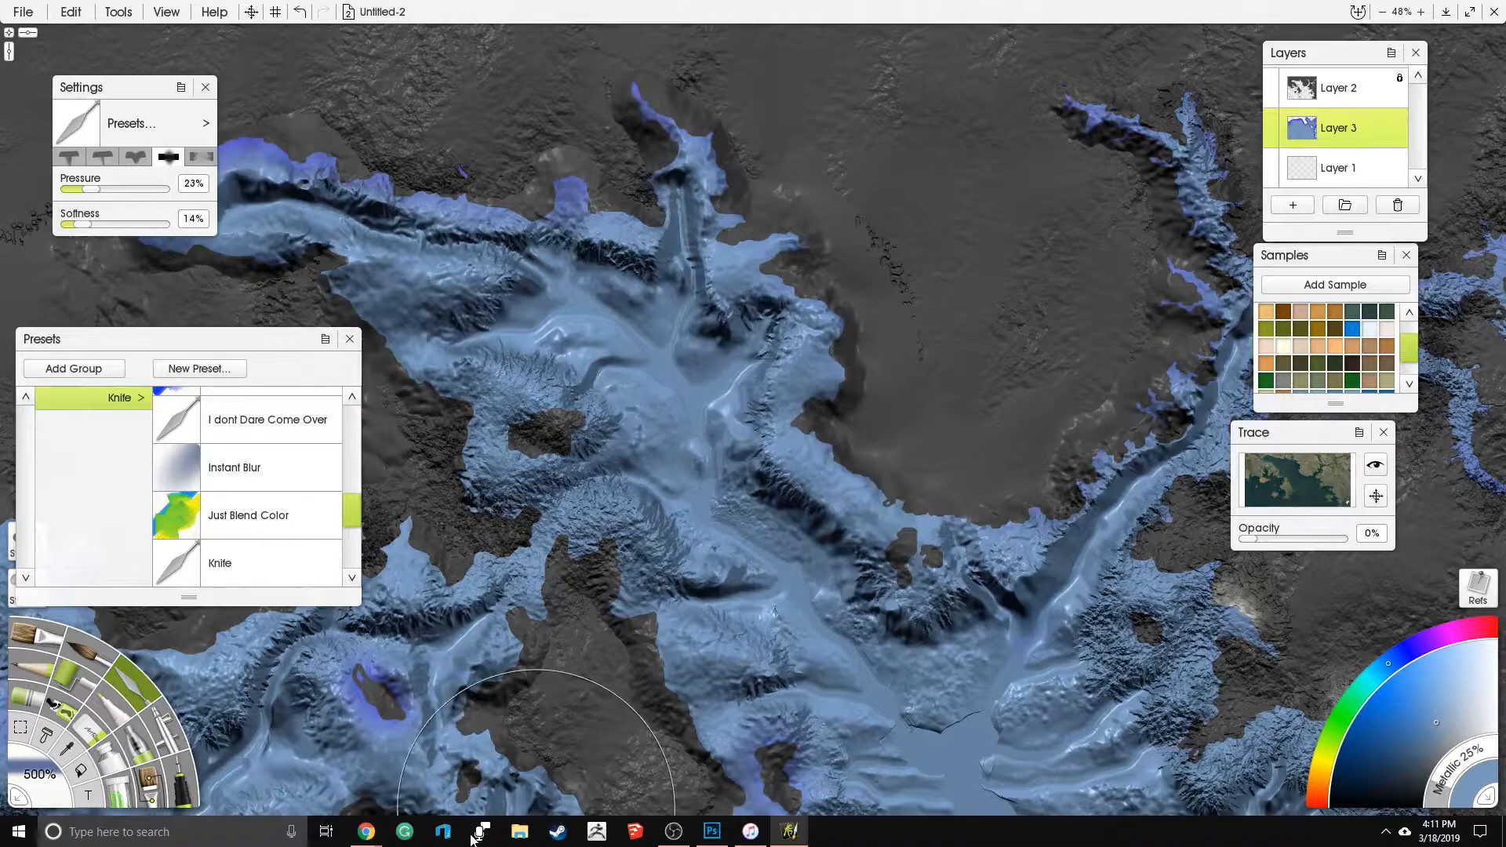
{"action": "left_click_drag", "start_coordinate": [910, 619], "coordinate": [646, 618]}
{"action": "left_click_drag", "start_coordinate": [937, 442], "coordinate": [672, 410]}
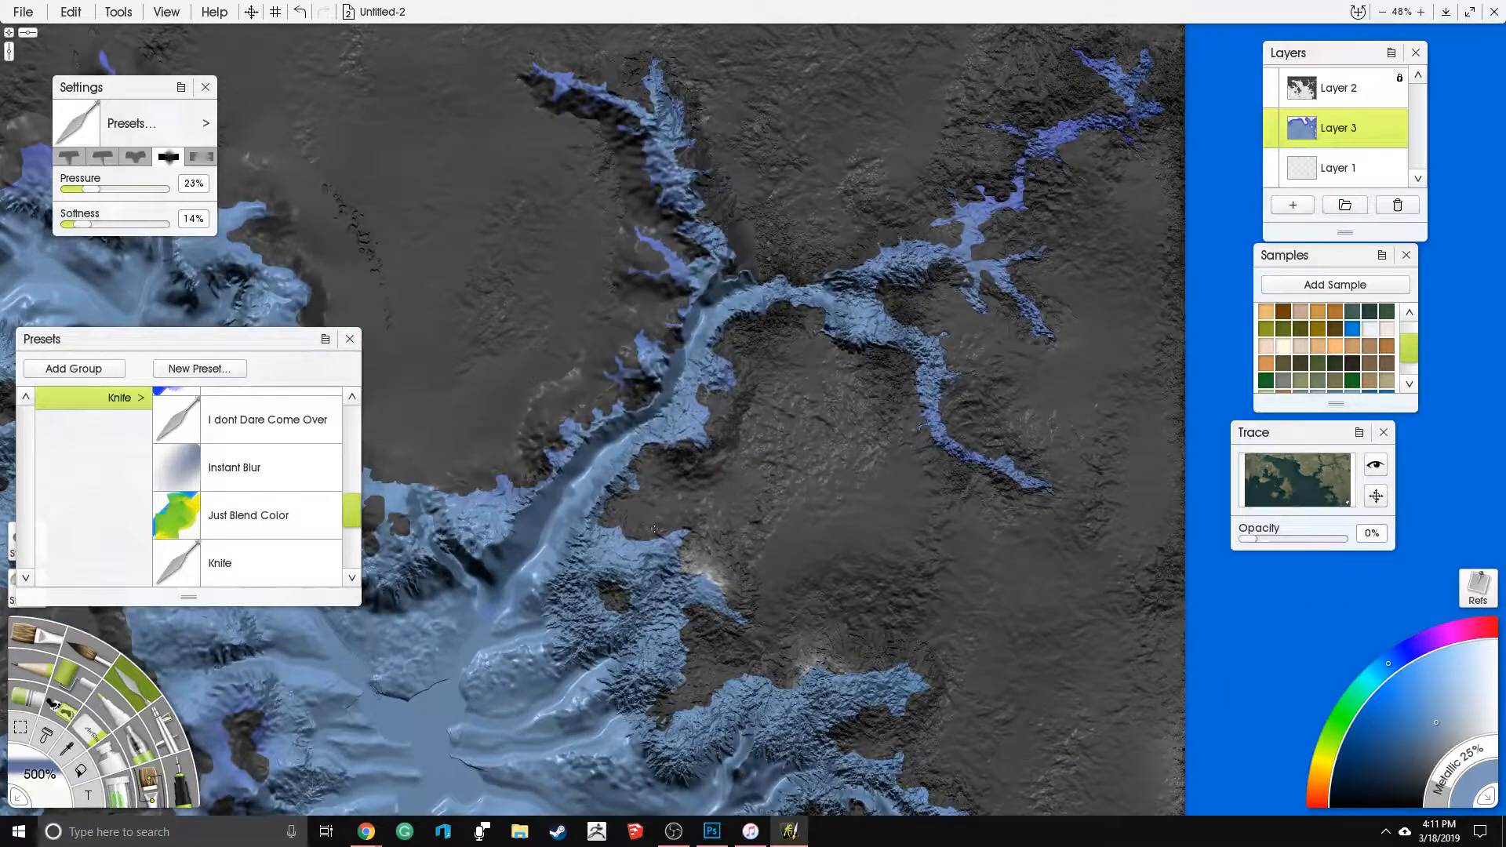
- Blur the rough texture along the eastern peninsulas, the curved channel and the southeastern coast
{"action": "left_click_drag", "start_coordinate": [774, 615], "coordinate": [690, 353]}
{"action": "mouse_move", "coordinate": [699, 452]}
{"action": "left_mouse_down"}
{"action": "mouse_move", "coordinate": [730, 494]}
{"action": "mouse_move", "coordinate": [832, 533]}
{"action": "mouse_move", "coordinate": [729, 608]}
{"action": "left_mouse_up"}
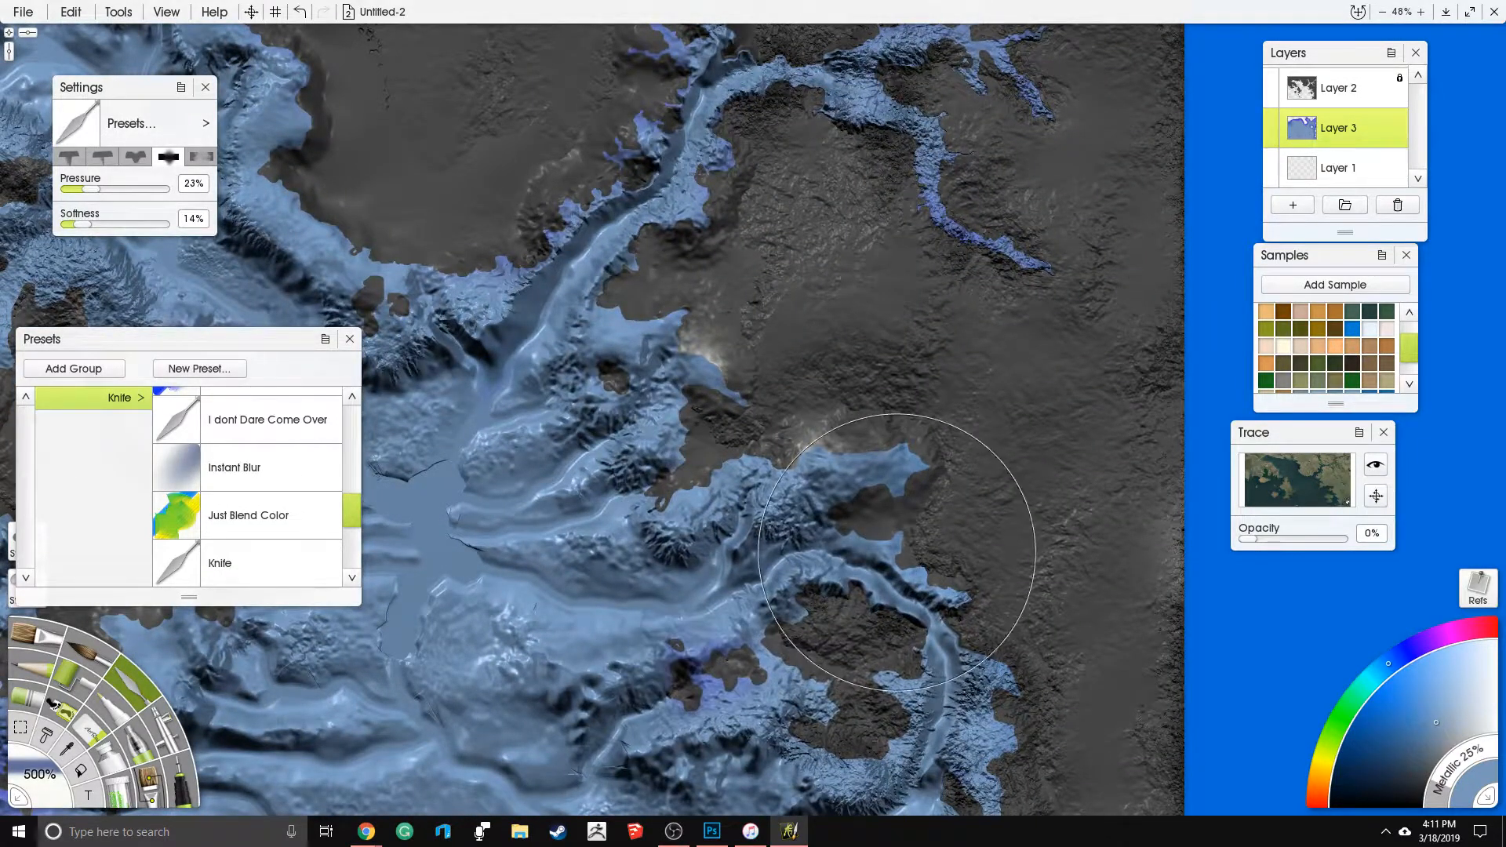
{"action": "left_click_drag", "start_coordinate": [891, 553], "coordinate": [833, 318]}
{"action": "mouse_move", "coordinate": [930, 538]}
{"action": "left_mouse_down"}
{"action": "mouse_move", "coordinate": [769, 691]}
{"action": "mouse_move", "coordinate": [831, 682]}
{"action": "left_mouse_up"}
{"action": "mouse_move", "coordinate": [852, 745]}
{"action": "left_mouse_down"}
{"action": "mouse_move", "coordinate": [832, 534]}
{"action": "mouse_move", "coordinate": [887, 577]}
{"action": "mouse_move", "coordinate": [785, 549]}
{"action": "left_mouse_up"}
{"action": "left_click_drag", "start_coordinate": [871, 517], "coordinate": [873, 537]}
{"action": "mouse_move", "coordinate": [944, 356]}
{"action": "left_mouse_down"}
{"action": "mouse_move", "coordinate": [965, 461]}
{"action": "mouse_move", "coordinate": [993, 376]}
{"action": "left_mouse_up"}
{"action": "left_click_drag", "start_coordinate": [842, 201], "coordinate": [901, 633]}
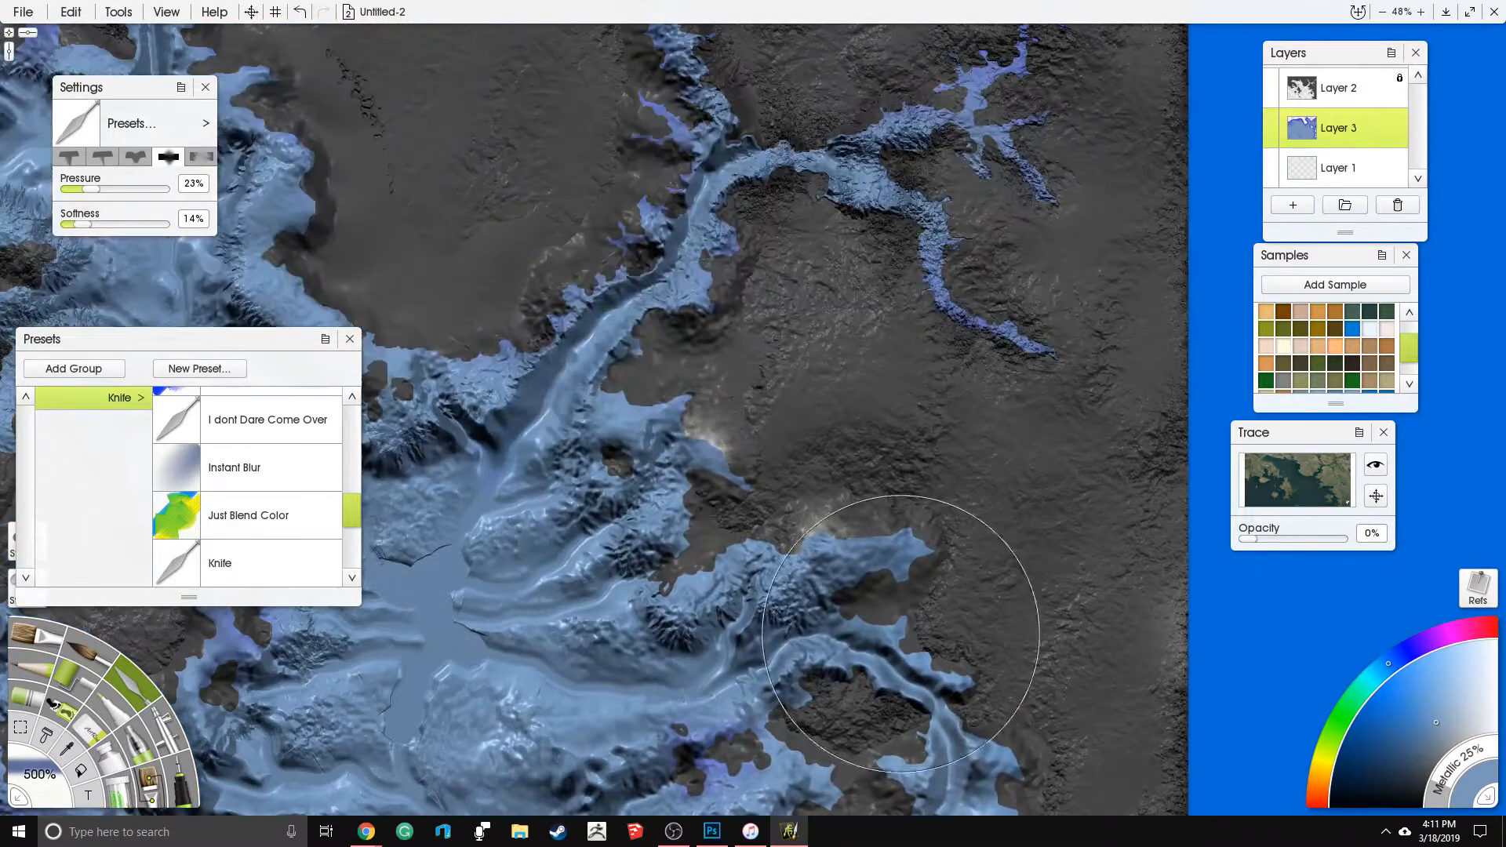
- Soften the narrow northeastern river branches and their surrounding banks
{"action": "left_click_drag", "start_coordinate": [760, 223], "coordinate": [928, 265]}
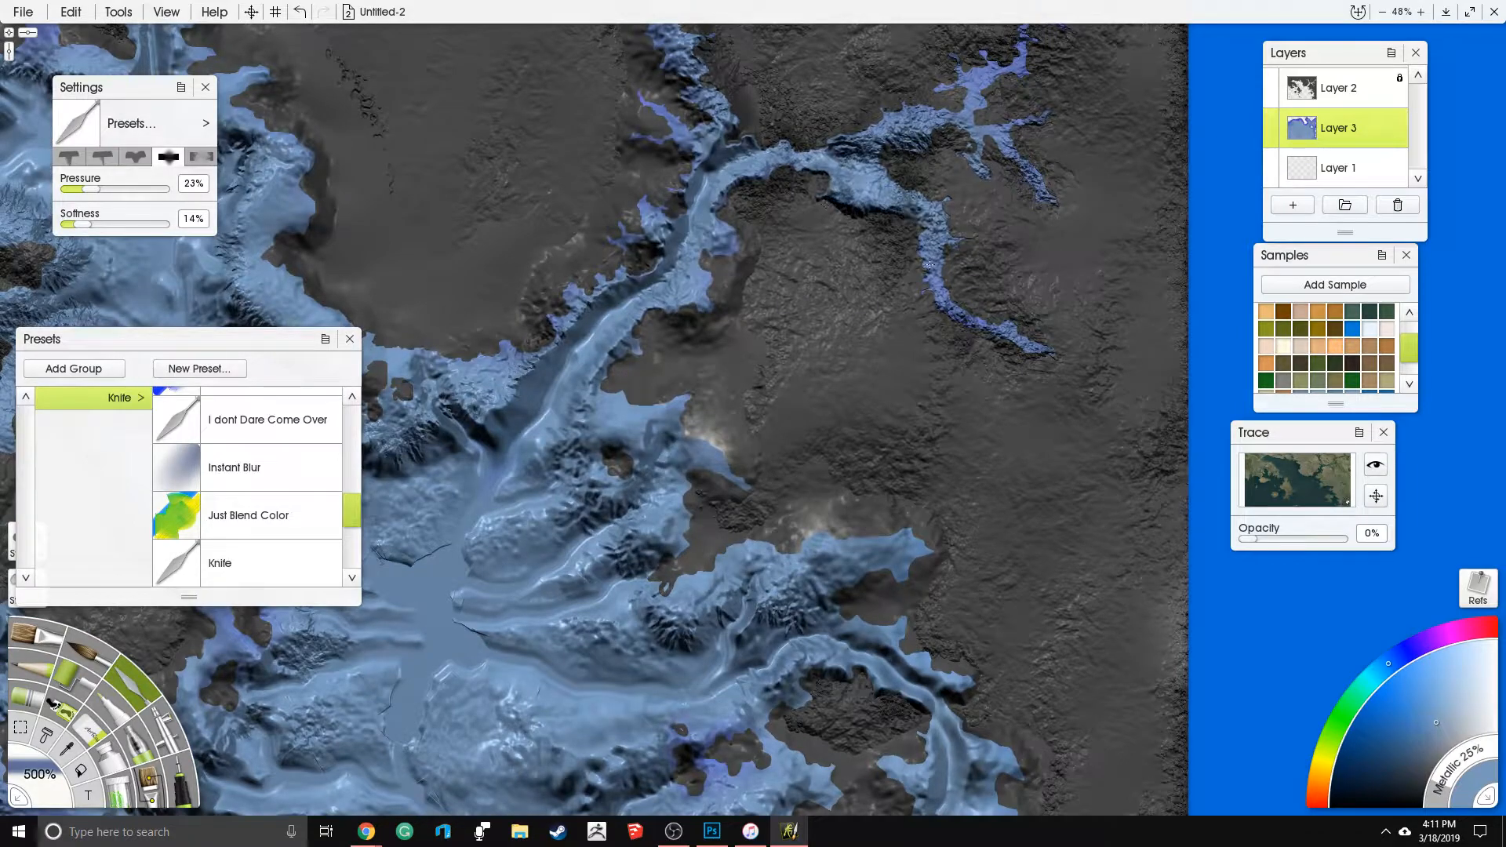
{"action": "left_click_drag", "start_coordinate": [890, 140], "coordinate": [1040, 188]}
{"action": "left_click_drag", "start_coordinate": [896, 59], "coordinate": [903, 322]}
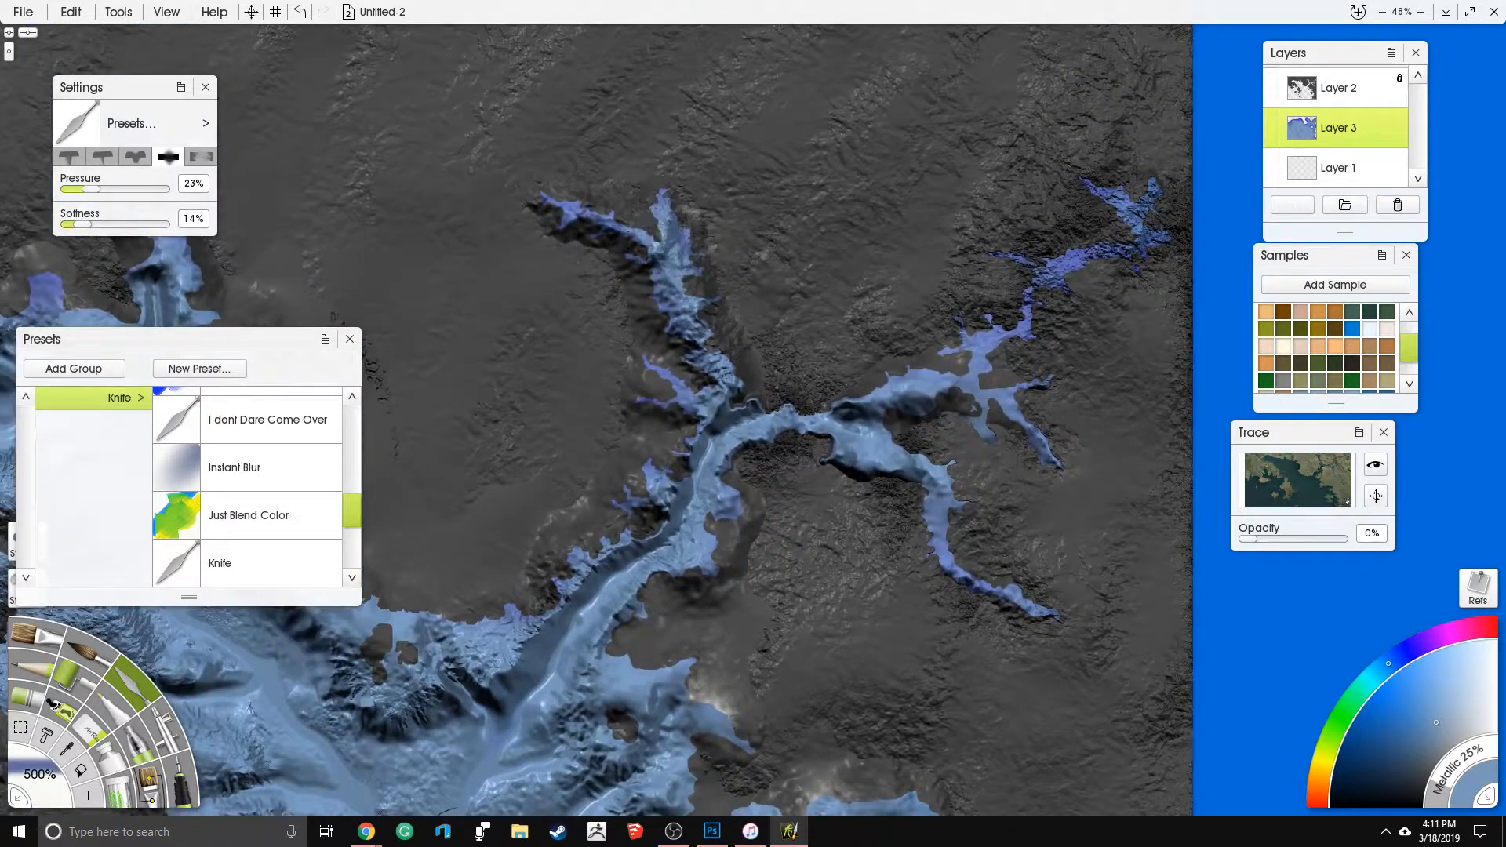
{"action": "left_click_drag", "start_coordinate": [613, 468], "coordinate": [880, 334]}
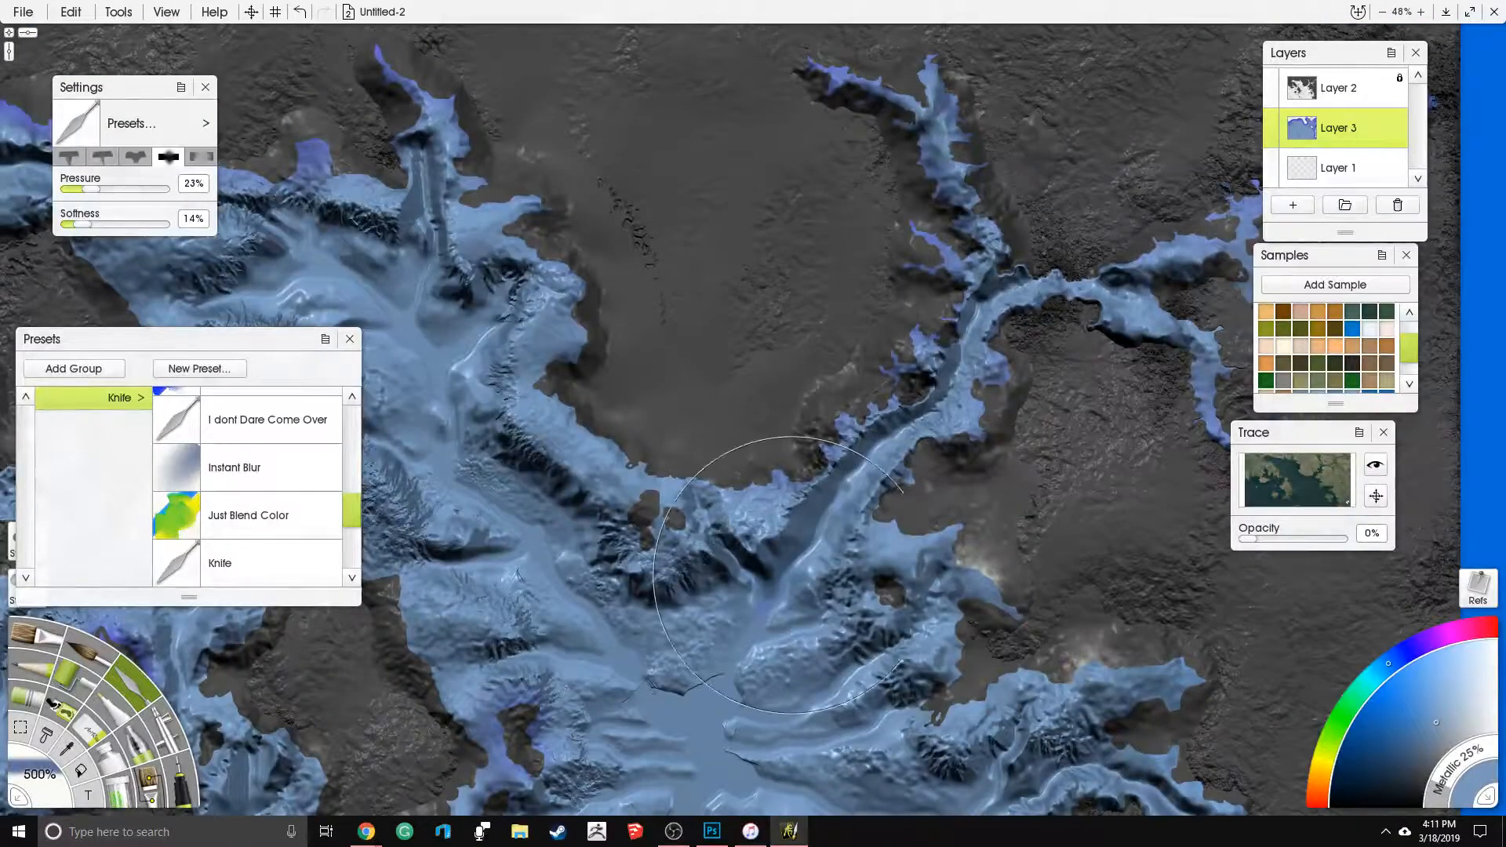
- Blend the remaining harsh texture around the central landmass, the southern islands and the western coast
{"action": "mouse_move", "coordinate": [589, 691]}
{"action": "left_mouse_down"}
{"action": "mouse_move", "coordinate": [731, 569]}
{"action": "mouse_move", "coordinate": [860, 505]}
{"action": "left_mouse_up"}
{"action": "left_click_drag", "start_coordinate": [558, 291], "coordinate": [616, 263]}
{"action": "left_click_drag", "start_coordinate": [604, 636], "coordinate": [738, 351]}
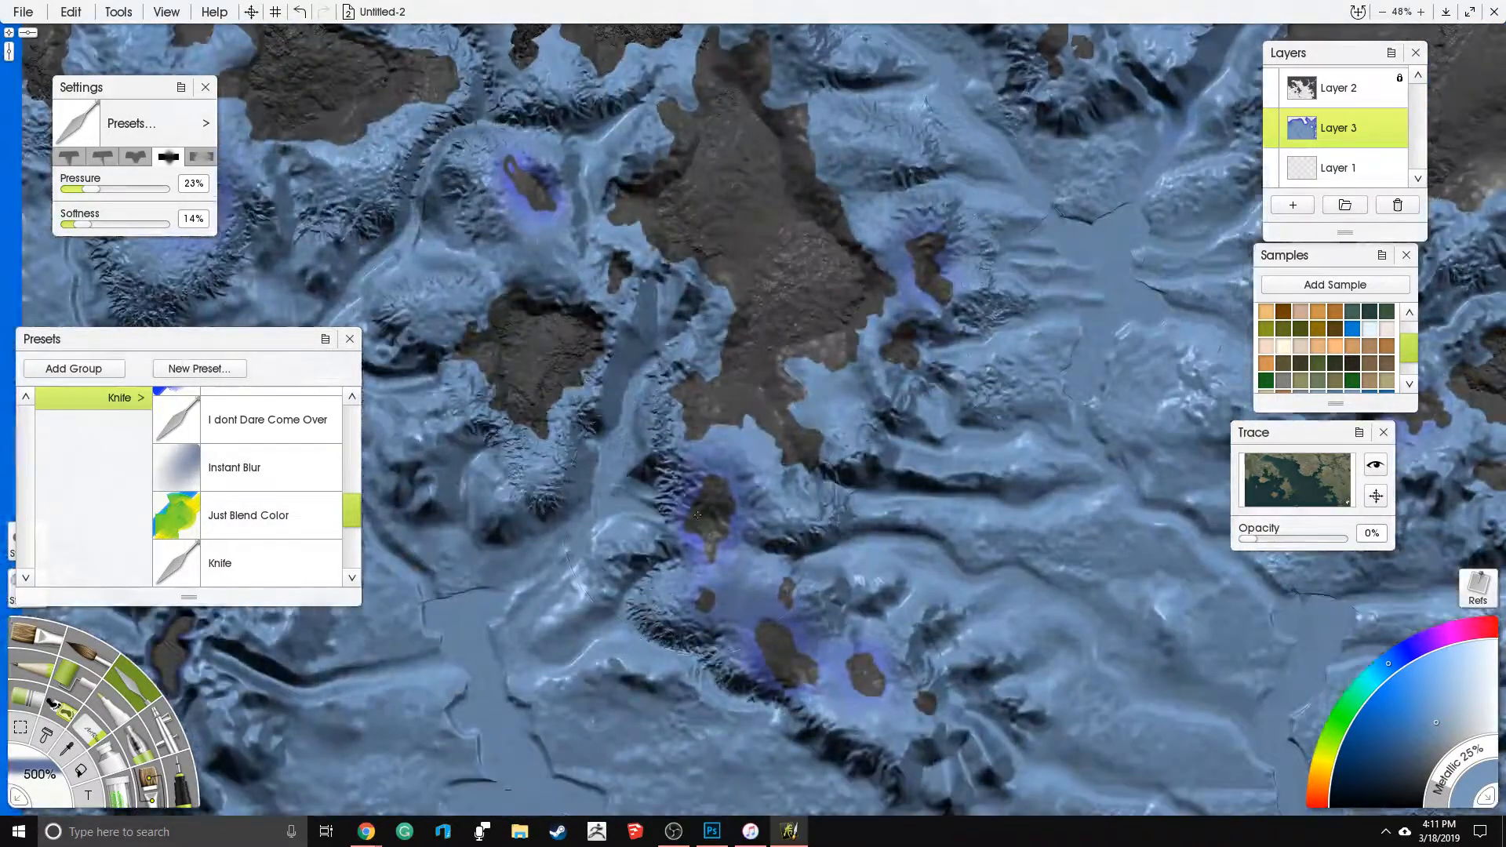
{"action": "left_click_drag", "start_coordinate": [545, 267], "coordinate": [765, 380]}
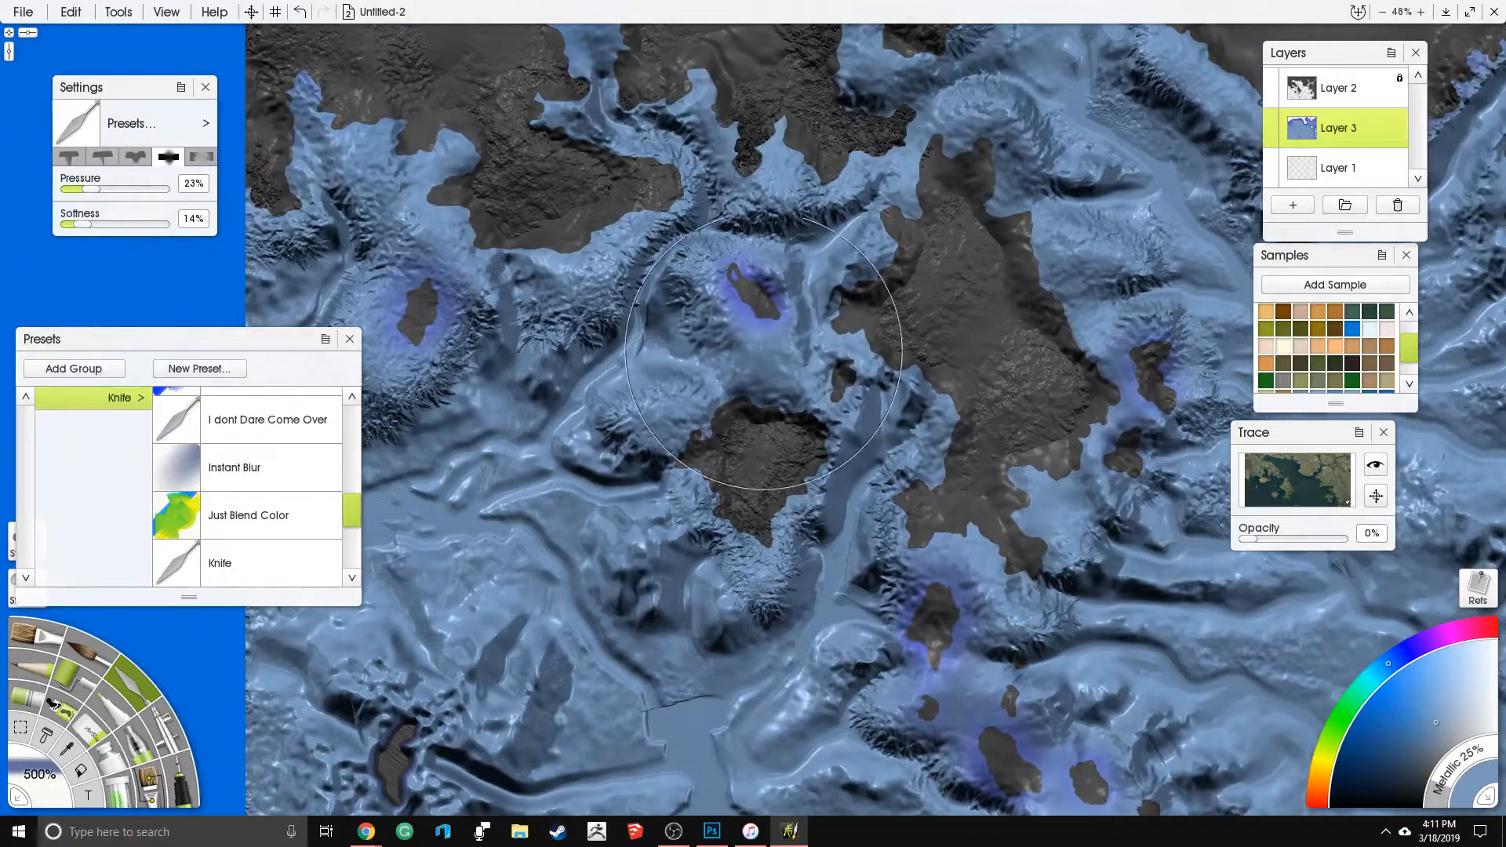
{"action": "left_click_drag", "start_coordinate": [704, 447], "coordinate": [922, 777]}
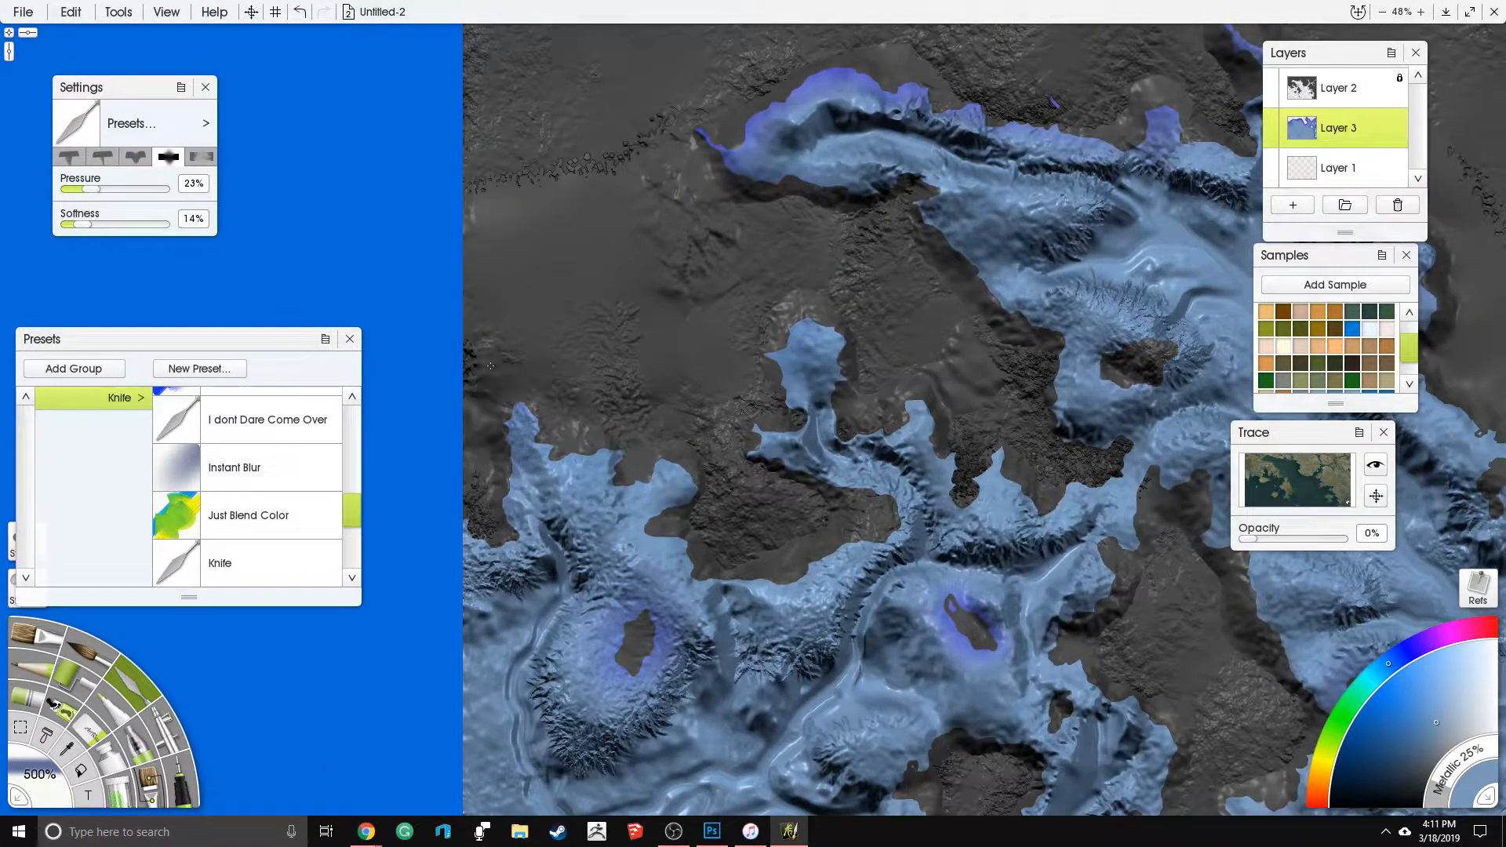
{"action": "left_click_drag", "start_coordinate": [905, 300], "coordinate": [666, 325]}
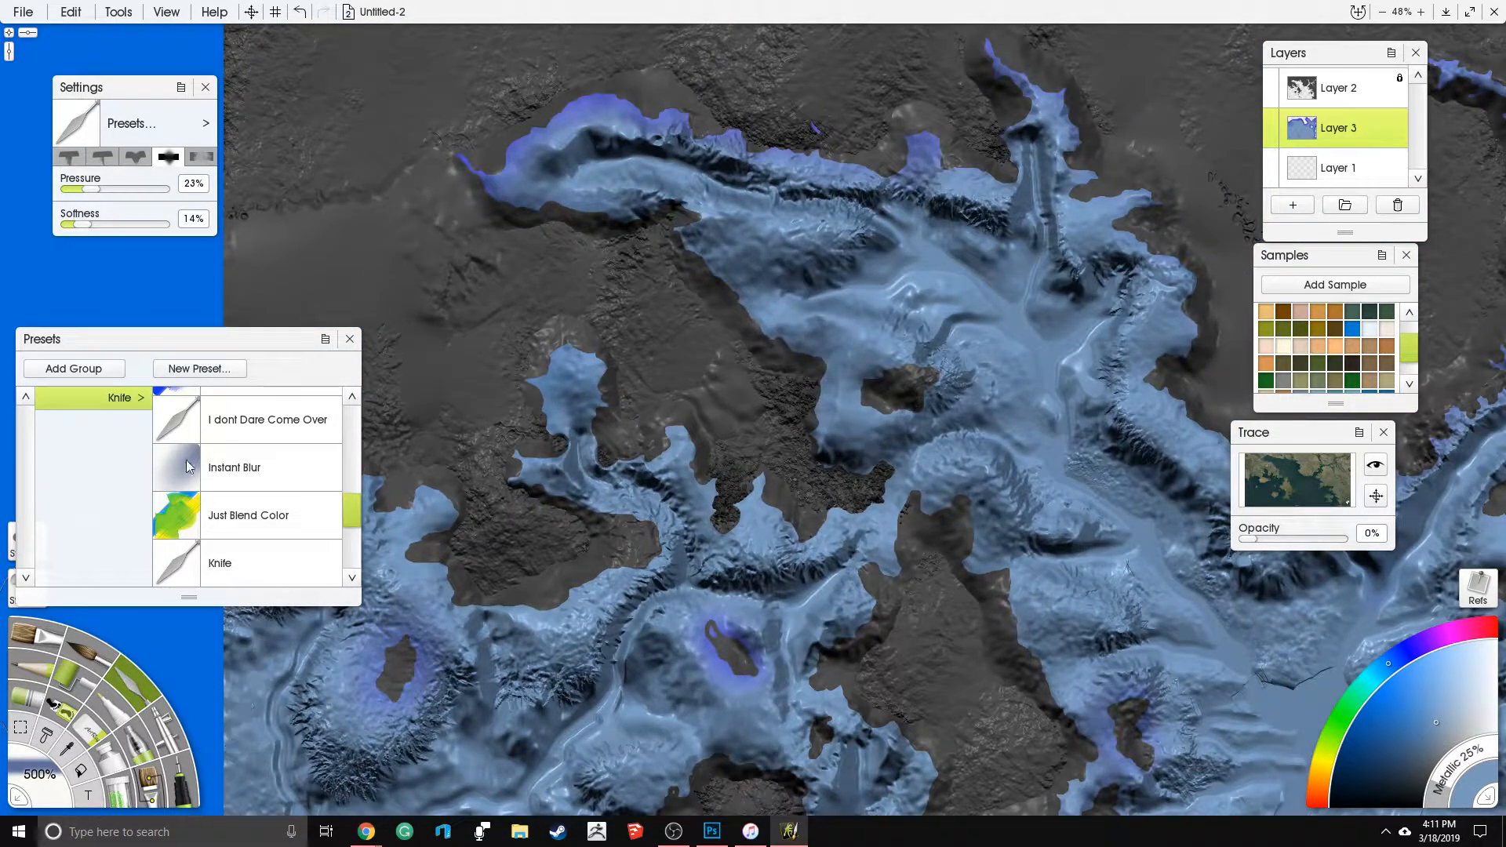
- Switch to the Harsh Chaos knife preset at 400% size and lower its pressure to 56%
{"action": "scroll", "coordinate": [352, 519], "scroll_direction": "up", "scroll_amount": 4}
{"action": "left_click", "coordinate": [290, 537]}
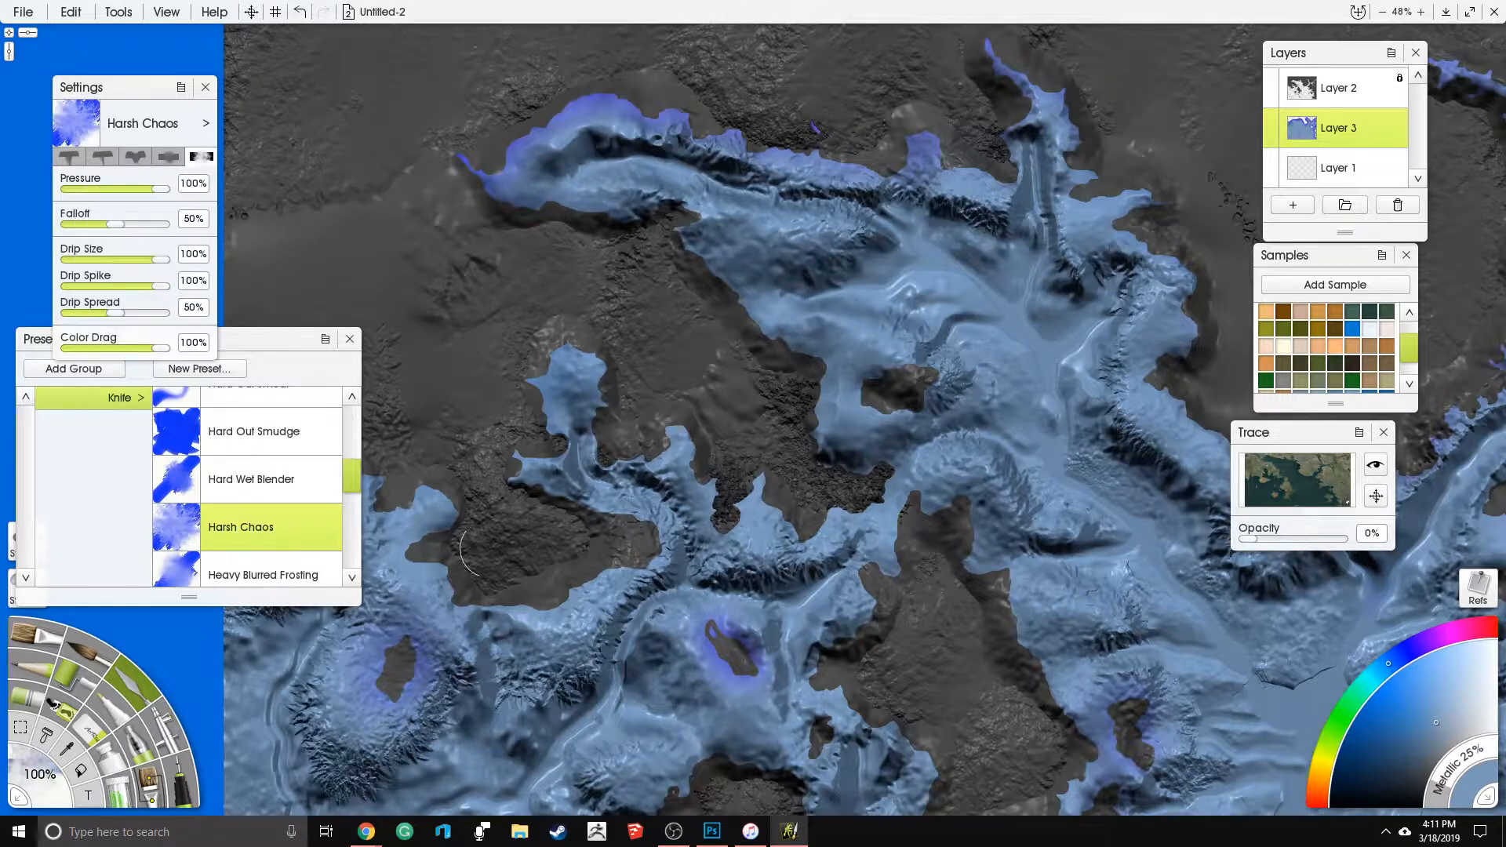
{"action": "left_click", "coordinate": [47, 777]}
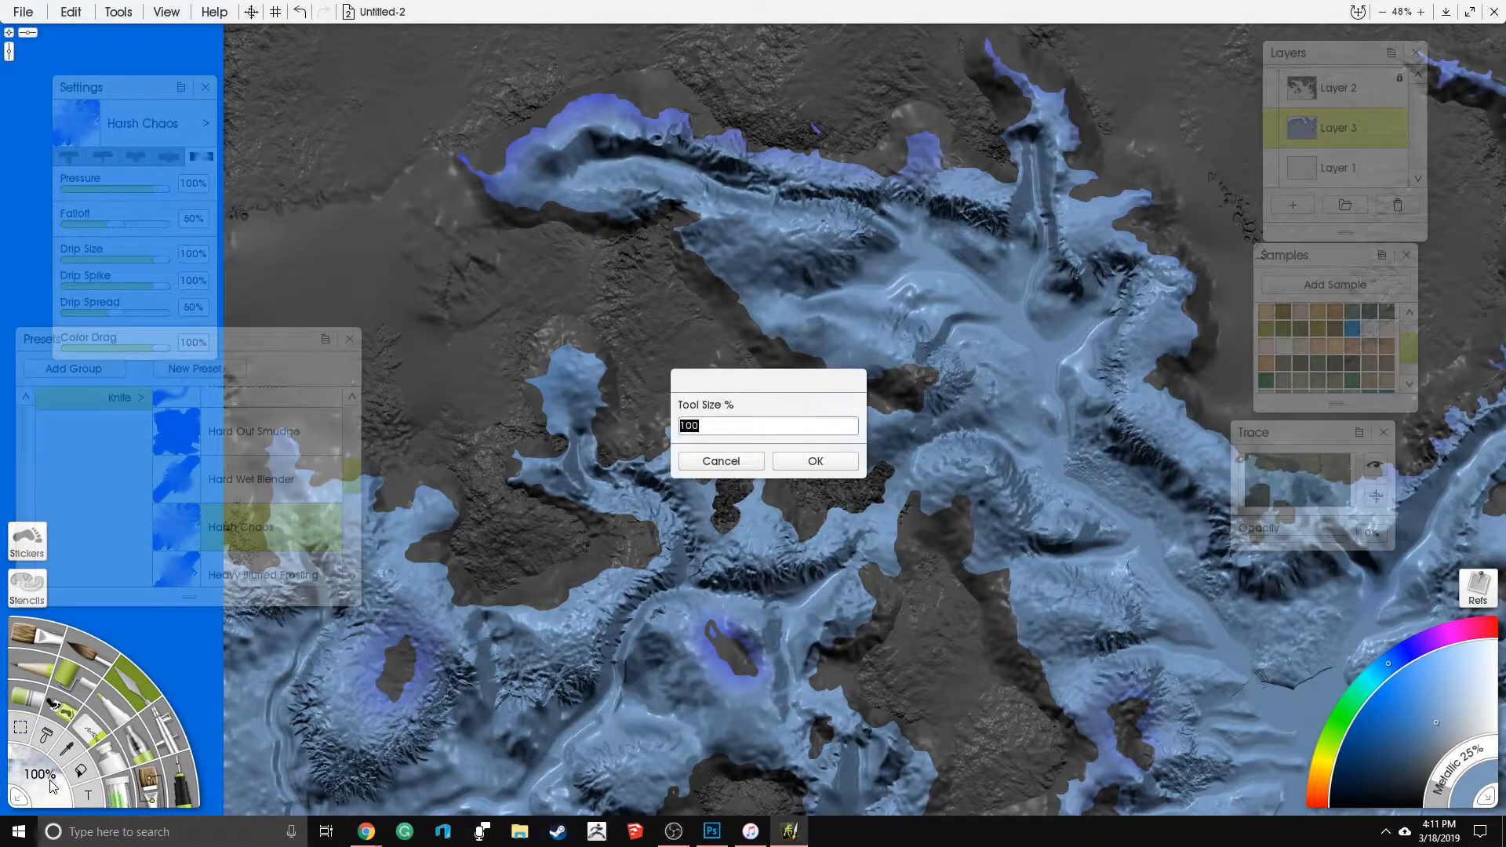
{"action": "type", "text": "400"}
{"action": "key", "text": "Return"}
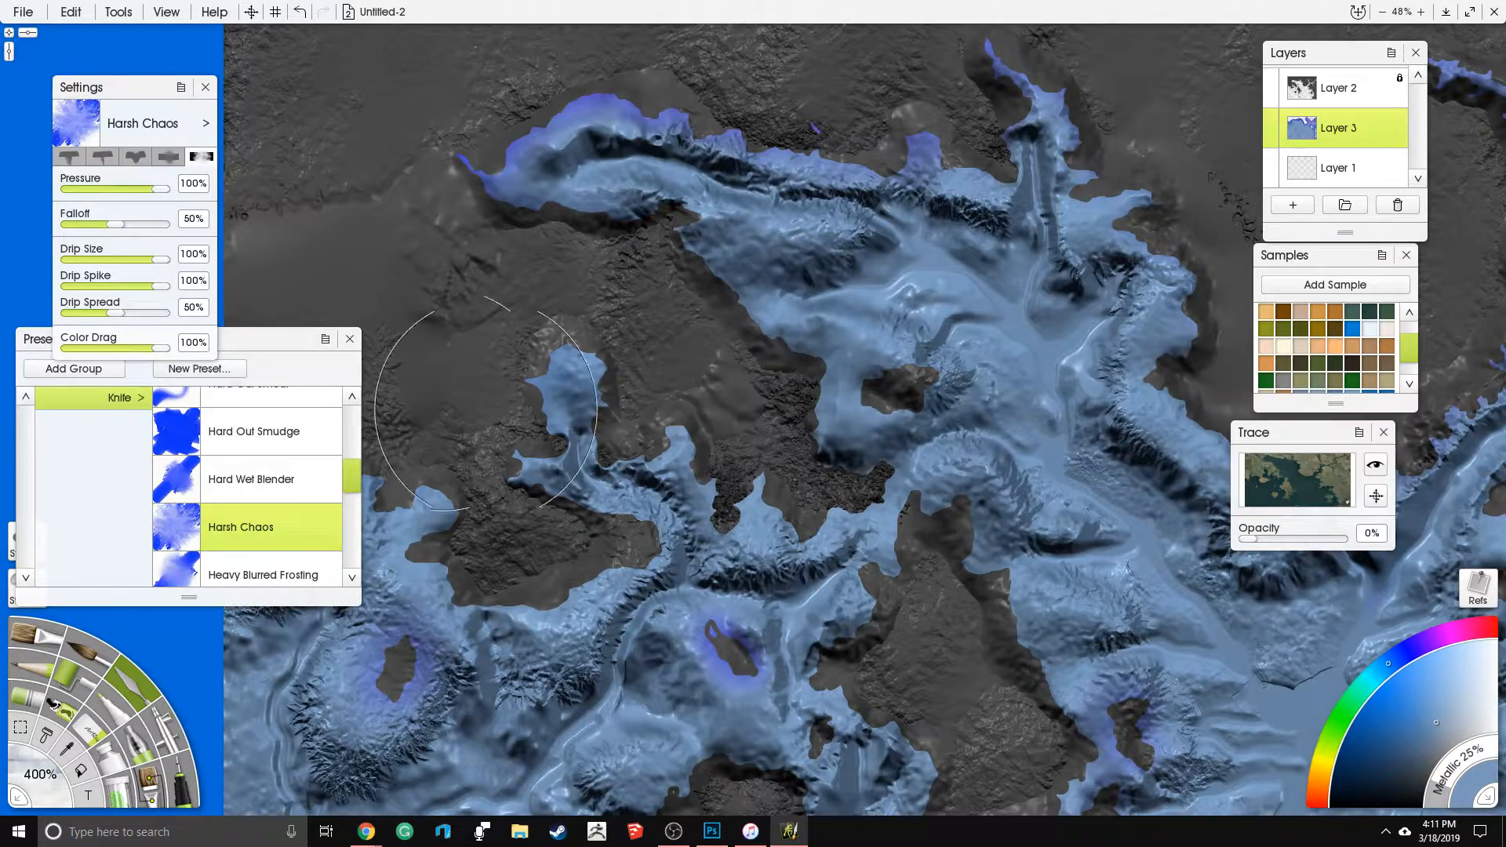
{"action": "left_click", "coordinate": [124, 192]}
- Roughen the coastal shelf around the northern bay, from its western tip to the eastern shore
{"action": "mouse_move", "coordinate": [759, 308]}
{"action": "left_mouse_down"}
{"action": "mouse_move", "coordinate": [729, 226]}
{"action": "mouse_move", "coordinate": [551, 211]}
{"action": "mouse_move", "coordinate": [494, 169]}
{"action": "left_mouse_up"}
{"action": "left_click_drag", "start_coordinate": [563, 96], "coordinate": [690, 85]}
{"action": "mouse_move", "coordinate": [902, 113]}
{"action": "left_mouse_down"}
{"action": "mouse_move", "coordinate": [998, 61]}
{"action": "mouse_move", "coordinate": [1088, 157]}
{"action": "mouse_move", "coordinate": [1084, 223]}
{"action": "mouse_move", "coordinate": [1120, 247]}
{"action": "mouse_move", "coordinate": [1173, 275]}
{"action": "left_mouse_up"}
{"action": "mouse_move", "coordinate": [1173, 274]}
{"action": "left_mouse_down"}
{"action": "mouse_move", "coordinate": [1063, 248]}
{"action": "mouse_move", "coordinate": [807, 247]}
{"action": "mouse_move", "coordinate": [821, 410]}
{"action": "mouse_move", "coordinate": [857, 468]}
{"action": "mouse_move", "coordinate": [984, 476]}
{"action": "mouse_move", "coordinate": [1111, 368]}
{"action": "left_mouse_up"}
- Roughen the shelves between the northern bay and the central landmass and along the northeastern river mouth
{"action": "left_click_drag", "start_coordinate": [967, 340], "coordinate": [731, 535]}
{"action": "mouse_move", "coordinate": [856, 514]}
{"action": "left_mouse_down"}
{"action": "mouse_move", "coordinate": [910, 514]}
{"action": "mouse_move", "coordinate": [883, 274]}
{"action": "mouse_move", "coordinate": [1010, 288]}
{"action": "mouse_move", "coordinate": [973, 251]}
{"action": "mouse_move", "coordinate": [910, 275]}
{"action": "left_mouse_up"}
{"action": "left_click_drag", "start_coordinate": [1059, 447], "coordinate": [766, 323]}
{"action": "mouse_move", "coordinate": [883, 373]}
{"action": "left_mouse_down"}
{"action": "mouse_move", "coordinate": [768, 380]}
{"action": "mouse_move", "coordinate": [608, 585]}
{"action": "mouse_move", "coordinate": [699, 612]}
{"action": "mouse_move", "coordinate": [734, 643]}
{"action": "left_mouse_up"}
{"action": "left_click_drag", "start_coordinate": [914, 456], "coordinate": [946, 225]}
{"action": "mouse_move", "coordinate": [749, 430]}
{"action": "left_mouse_down"}
{"action": "mouse_move", "coordinate": [690, 467]}
{"action": "mouse_move", "coordinate": [627, 345]}
{"action": "mouse_move", "coordinate": [685, 384]}
{"action": "mouse_move", "coordinate": [679, 510]}
{"action": "mouse_move", "coordinate": [831, 522]}
{"action": "mouse_move", "coordinate": [941, 486]}
{"action": "mouse_move", "coordinate": [852, 502]}
{"action": "left_mouse_up"}
{"action": "left_click_drag", "start_coordinate": [968, 369], "coordinate": [836, 267]}
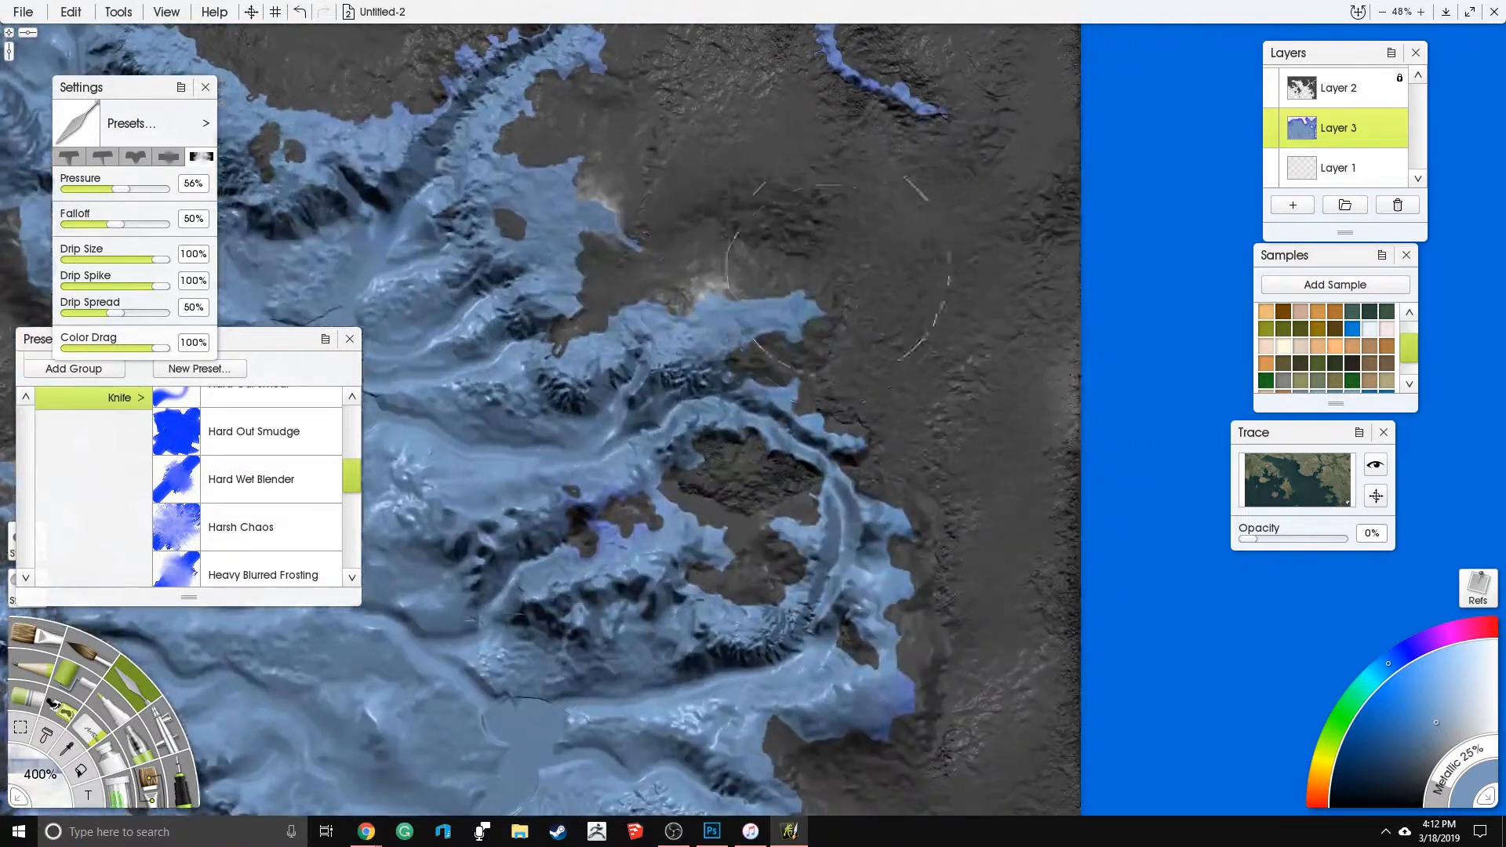
- Roughen the shelf along the ring-shaped eastern peninsula and down to the southeastern coast
{"action": "mouse_move", "coordinate": [861, 414]}
{"action": "left_mouse_down"}
{"action": "mouse_move", "coordinate": [745, 495]}
{"action": "mouse_move", "coordinate": [736, 456]}
{"action": "mouse_move", "coordinate": [877, 514]}
{"action": "mouse_move", "coordinate": [851, 616]}
{"action": "mouse_move", "coordinate": [861, 775]}
{"action": "mouse_move", "coordinate": [816, 739]}
{"action": "mouse_move", "coordinate": [874, 621]}
{"action": "left_mouse_up"}
{"action": "left_click_drag", "start_coordinate": [906, 717], "coordinate": [926, 402]}
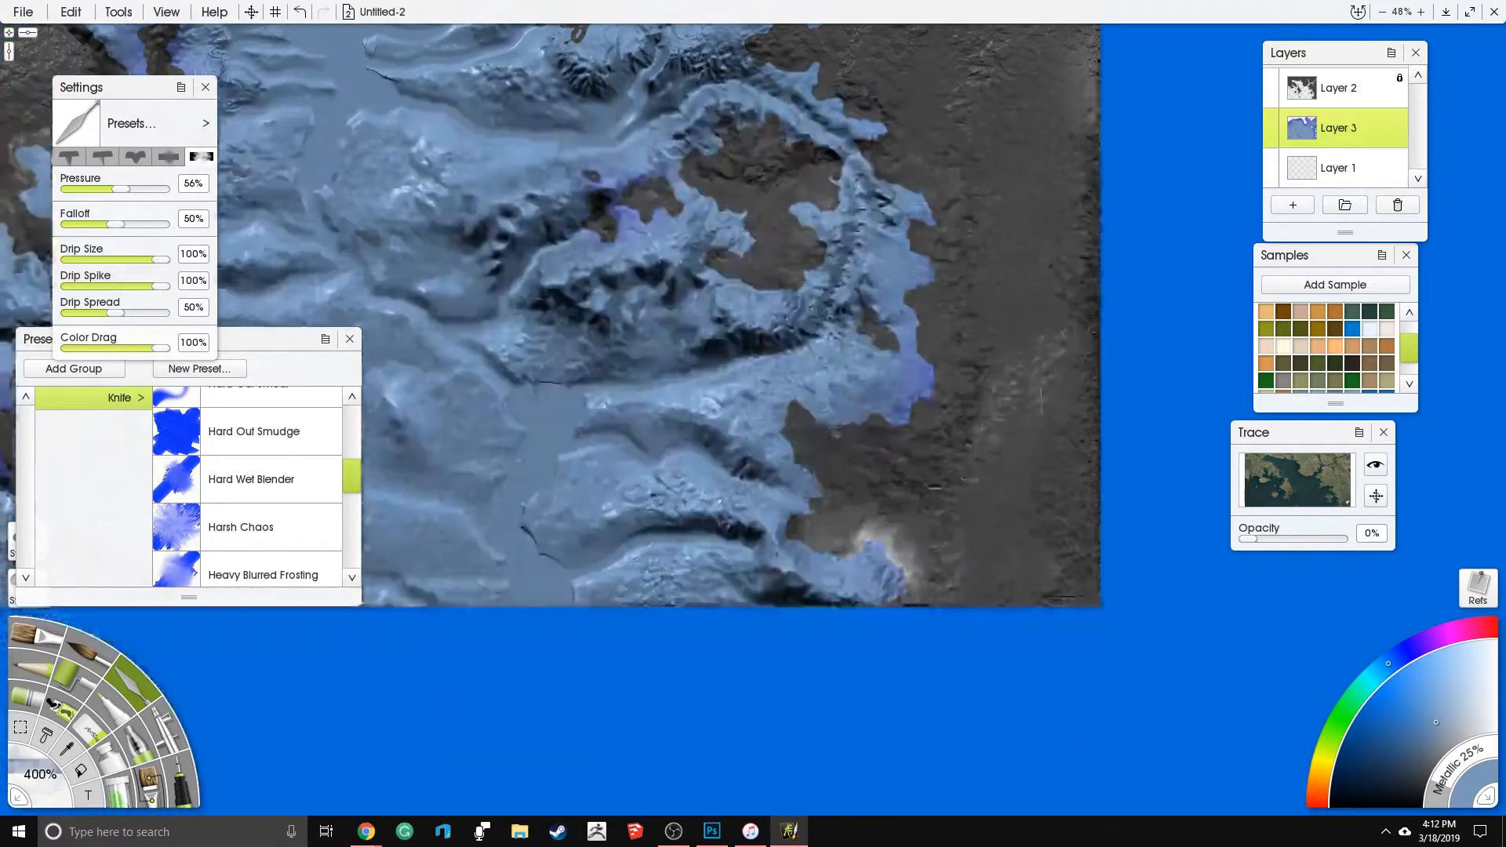
{"action": "mouse_move", "coordinate": [699, 465]}
{"action": "left_mouse_down"}
{"action": "mouse_move", "coordinate": [639, 524]}
{"action": "mouse_move", "coordinate": [899, 583]}
{"action": "mouse_move", "coordinate": [745, 589]}
{"action": "mouse_move", "coordinate": [835, 597]}
{"action": "left_mouse_up"}
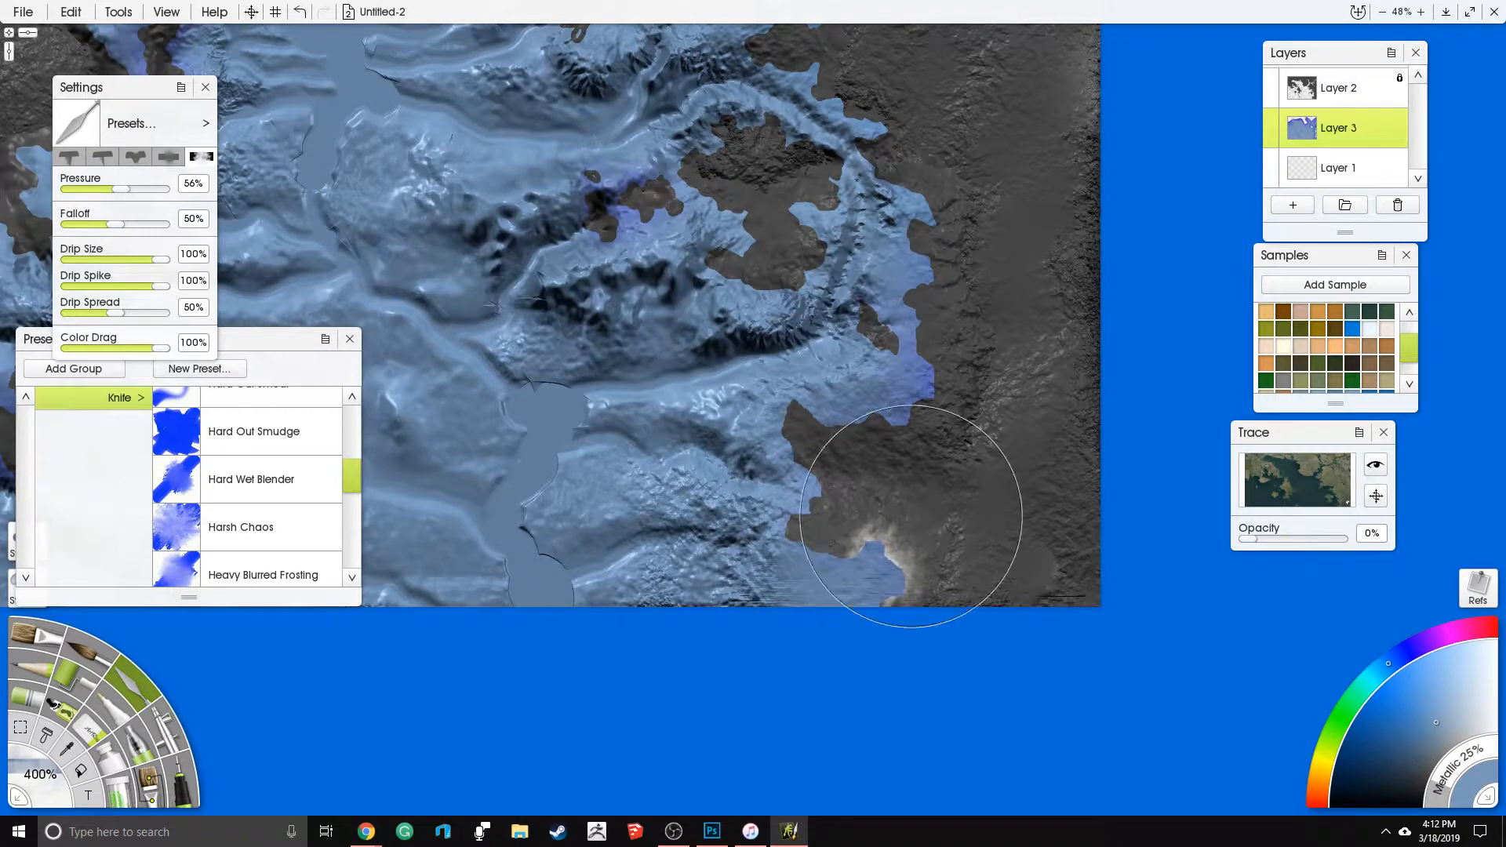
{"action": "left_click_drag", "start_coordinate": [948, 455], "coordinate": [1201, 476]}
- Roughen the seabed around the southern island chain, the central landmass's western side and the western islands
{"action": "mouse_move", "coordinate": [376, 455]}
{"action": "left_mouse_down"}
{"action": "mouse_move", "coordinate": [674, 434]}
{"action": "mouse_move", "coordinate": [835, 488]}
{"action": "mouse_move", "coordinate": [817, 485]}
{"action": "mouse_move", "coordinate": [894, 568]}
{"action": "mouse_move", "coordinate": [785, 510]}
{"action": "left_mouse_up"}
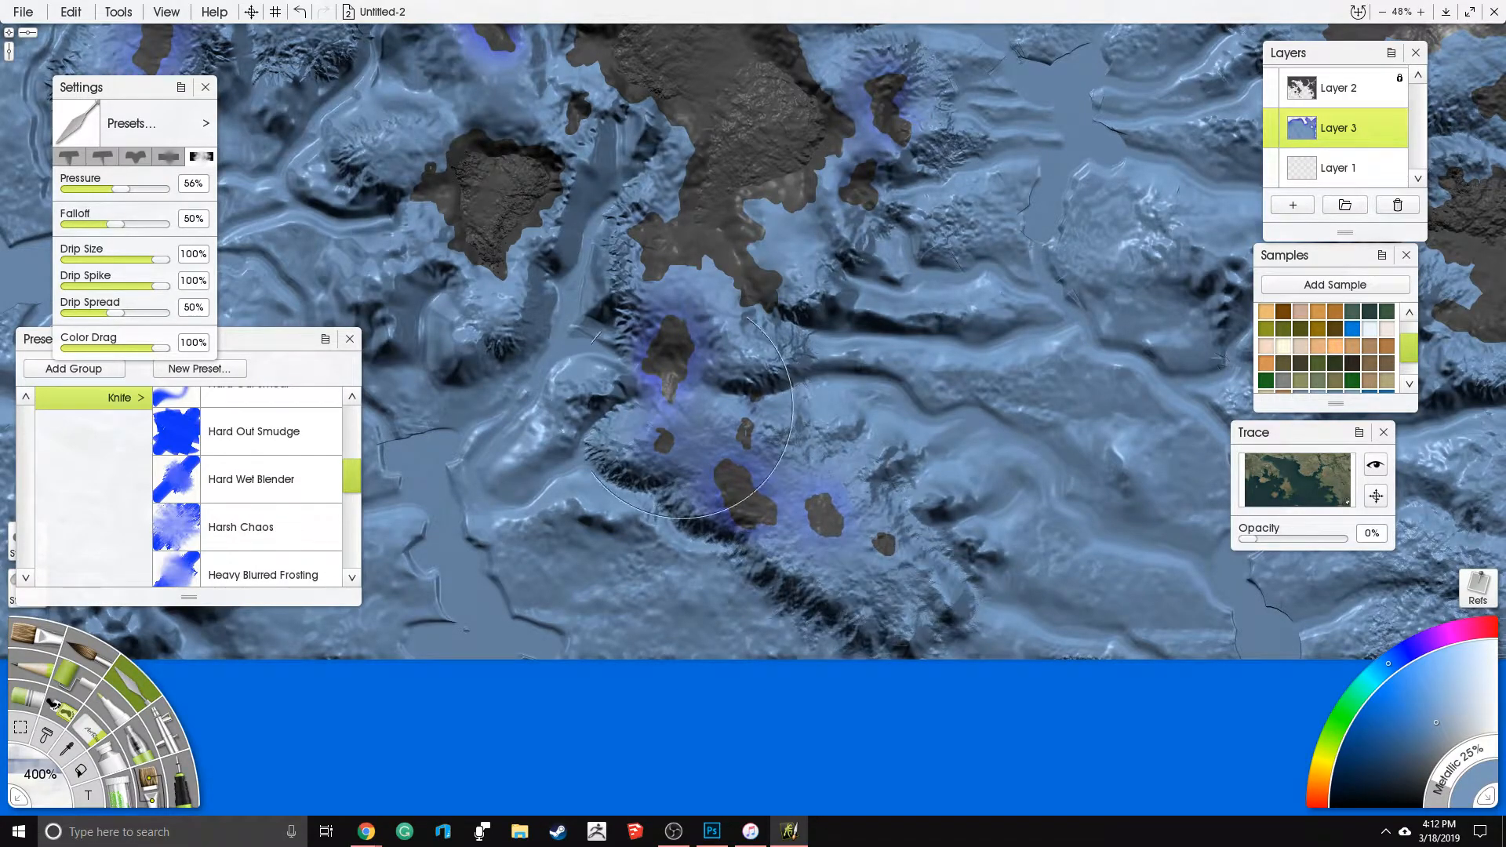
{"action": "left_click_drag", "start_coordinate": [701, 396], "coordinate": [775, 601]}
{"action": "mouse_move", "coordinate": [741, 506]}
{"action": "left_mouse_down"}
{"action": "mouse_move", "coordinate": [773, 516]}
{"action": "mouse_move", "coordinate": [785, 564]}
{"action": "mouse_move", "coordinate": [831, 526]}
{"action": "mouse_move", "coordinate": [706, 561]}
{"action": "mouse_move", "coordinate": [725, 612]}
{"action": "mouse_move", "coordinate": [836, 742]}
{"action": "mouse_move", "coordinate": [812, 412]}
{"action": "mouse_move", "coordinate": [710, 330]}
{"action": "mouse_move", "coordinate": [666, 180]}
{"action": "mouse_move", "coordinate": [775, 156]}
{"action": "mouse_move", "coordinate": [856, 235]}
{"action": "mouse_move", "coordinate": [910, 346]}
{"action": "mouse_move", "coordinate": [950, 369]}
{"action": "mouse_move", "coordinate": [898, 359]}
{"action": "mouse_move", "coordinate": [871, 376]}
{"action": "mouse_move", "coordinate": [691, 329]}
{"action": "mouse_move", "coordinate": [628, 243]}
{"action": "mouse_move", "coordinate": [557, 221]}
{"action": "mouse_move", "coordinate": [651, 338]}
{"action": "mouse_move", "coordinate": [774, 391]}
{"action": "mouse_move", "coordinate": [698, 440]}
{"action": "mouse_move", "coordinate": [619, 329]}
{"action": "mouse_move", "coordinate": [678, 282]}
{"action": "mouse_move", "coordinate": [777, 549]}
{"action": "mouse_move", "coordinate": [797, 432]}
{"action": "mouse_move", "coordinate": [694, 302]}
{"action": "mouse_move", "coordinate": [675, 243]}
{"action": "left_mouse_up"}
{"action": "left_click_drag", "start_coordinate": [675, 243], "coordinate": [793, 599]}
{"action": "mouse_move", "coordinate": [663, 306]}
{"action": "left_mouse_down"}
{"action": "mouse_move", "coordinate": [653, 330]}
{"action": "mouse_move", "coordinate": [691, 439]}
{"action": "mouse_move", "coordinate": [565, 569]}
{"action": "mouse_move", "coordinate": [553, 628]}
{"action": "mouse_move", "coordinate": [451, 686]}
{"action": "mouse_move", "coordinate": [557, 675]}
{"action": "left_mouse_up"}
{"action": "left_click_drag", "start_coordinate": [647, 490], "coordinate": [631, 533]}
{"action": "mouse_move", "coordinate": [698, 268]}
{"action": "left_mouse_down"}
{"action": "mouse_move", "coordinate": [730, 369]}
{"action": "mouse_move", "coordinate": [832, 471]}
{"action": "mouse_move", "coordinate": [981, 376]}
{"action": "mouse_move", "coordinate": [907, 320]}
{"action": "mouse_move", "coordinate": [792, 185]}
{"action": "mouse_move", "coordinate": [628, 196]}
{"action": "left_mouse_up"}
{"action": "mouse_move", "coordinate": [981, 270]}
{"action": "left_mouse_down"}
{"action": "mouse_move", "coordinate": [1012, 361]}
{"action": "mouse_move", "coordinate": [1033, 345]}
{"action": "mouse_move", "coordinate": [945, 353]}
{"action": "mouse_move", "coordinate": [902, 487]}
{"action": "left_mouse_up"}
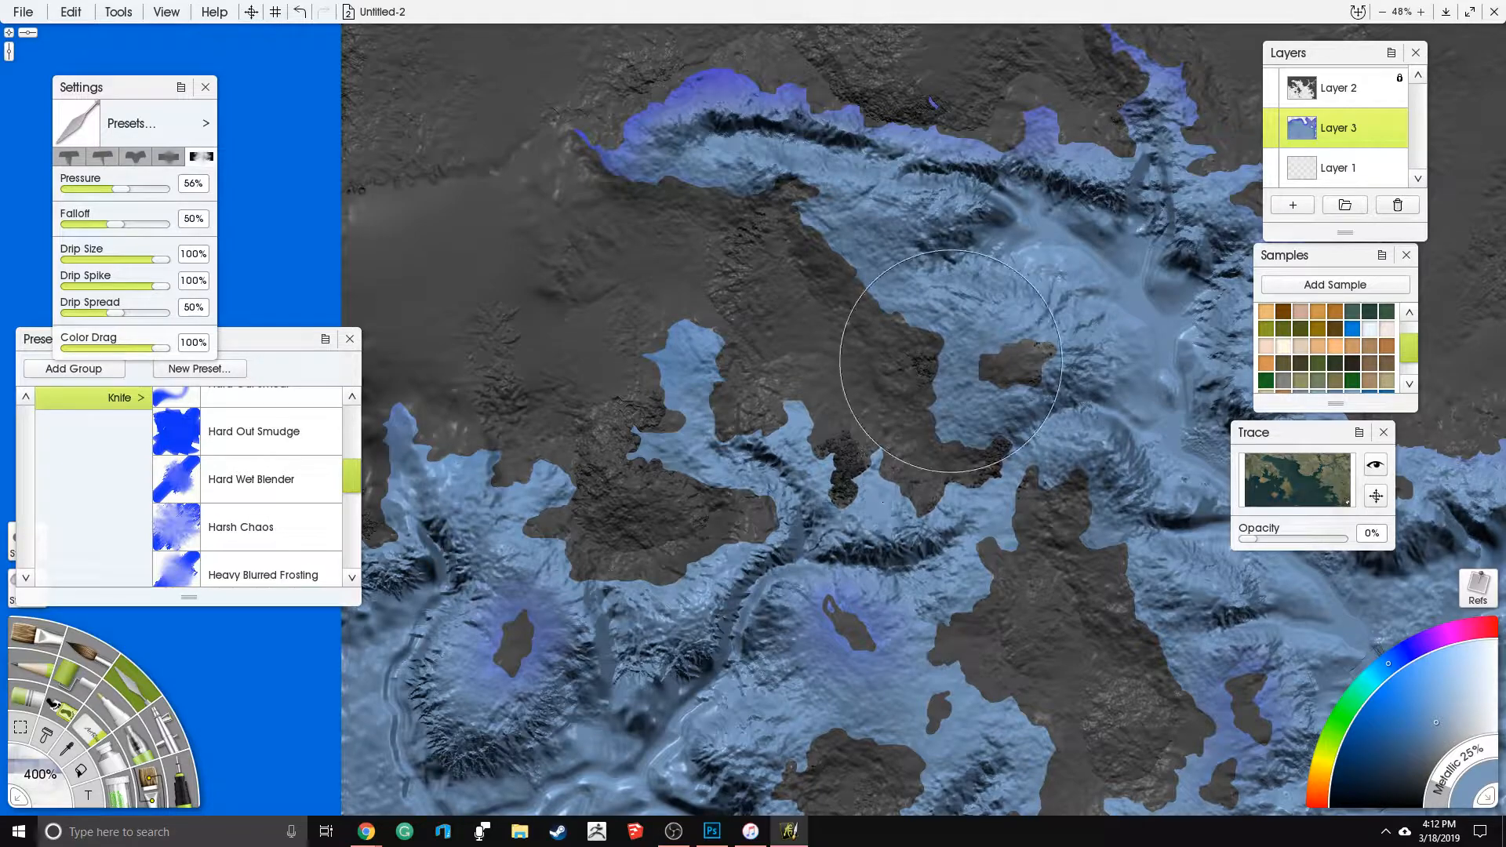
- Switch to the Instant Blur knife preset at 250% size with 64% pressure and 56% softness
{"action": "scroll", "coordinate": [937, 362], "scroll_direction": "down", "scroll_amount": 5}
{"action": "scroll", "coordinate": [782, 364], "scroll_direction": "up", "scroll_amount": 3}
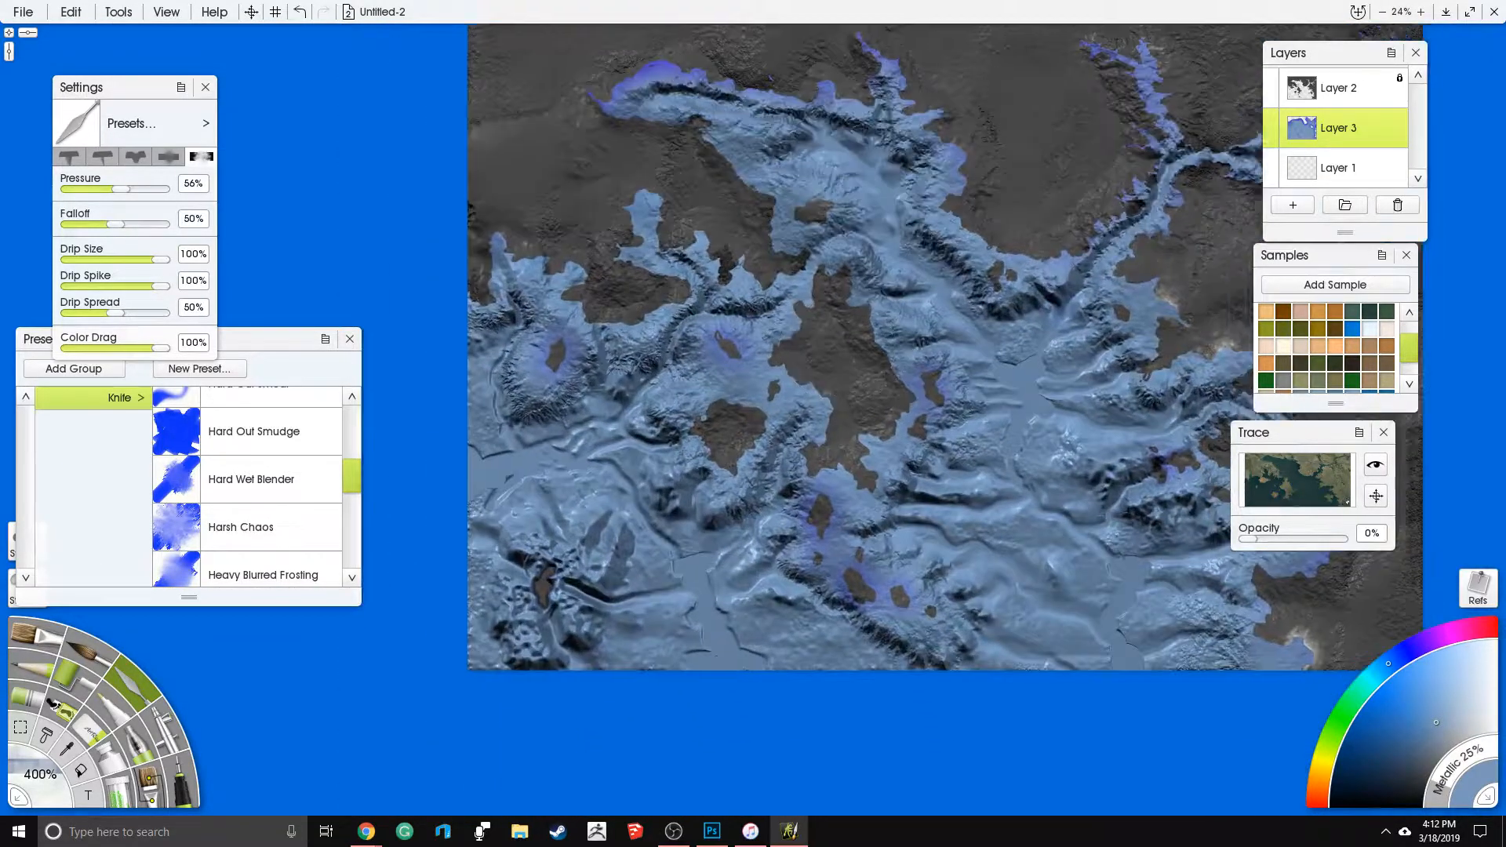
{"action": "scroll", "coordinate": [779, 380], "scroll_direction": "up", "scroll_amount": 1}
{"action": "mouse_move", "coordinate": [769, 389]}
{"action": "left_mouse_down"}
{"action": "mouse_move", "coordinate": [842, 452]}
{"action": "mouse_move", "coordinate": [838, 560]}
{"action": "left_mouse_up"}
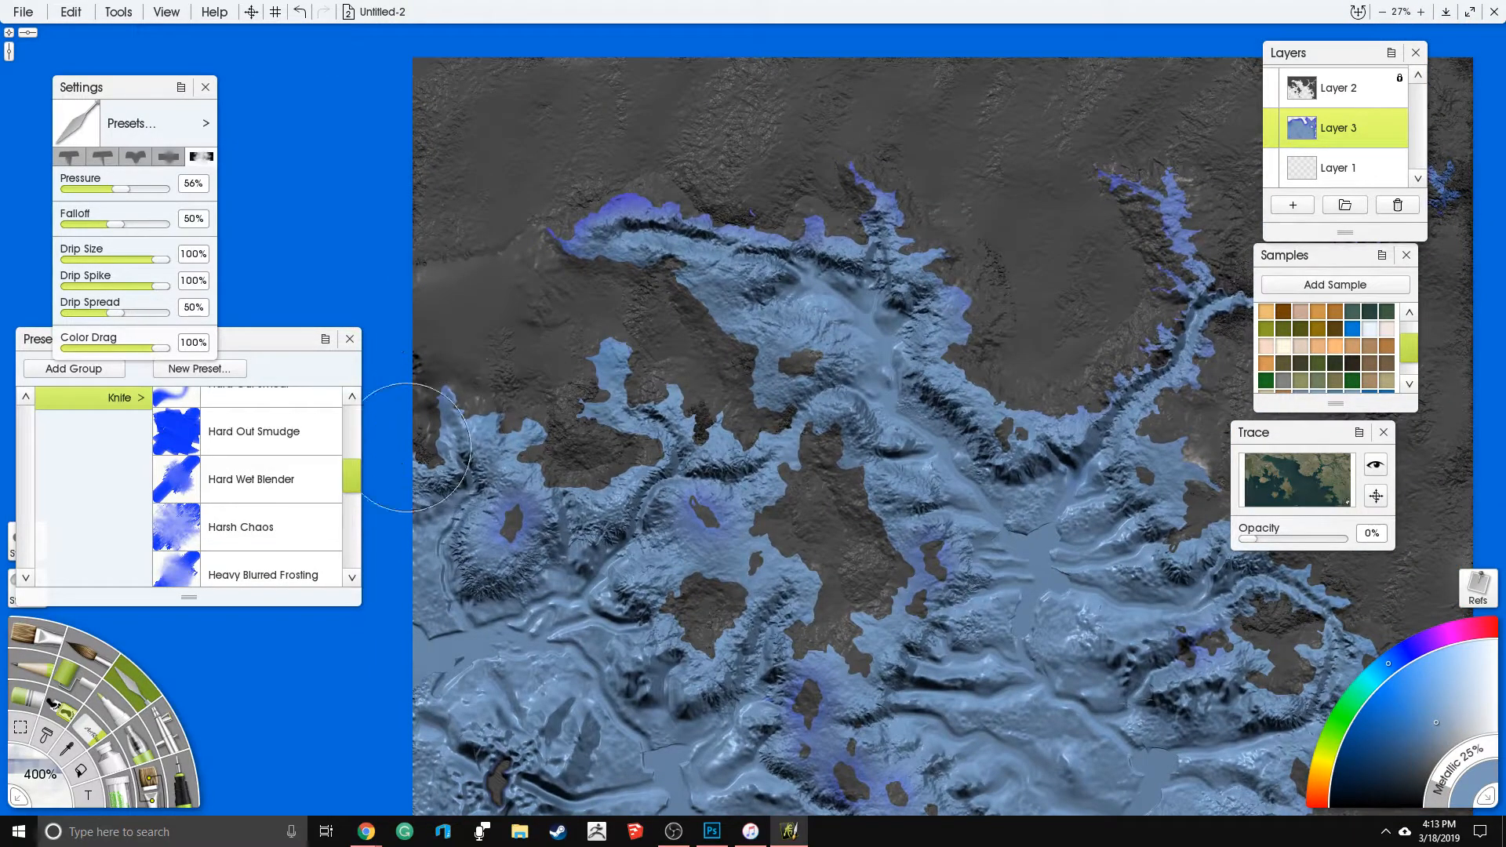
{"action": "mouse_move", "coordinate": [357, 469]}
{"action": "left_mouse_down"}
{"action": "mouse_move", "coordinate": [355, 438]}
{"action": "mouse_move", "coordinate": [354, 497]}
{"action": "left_mouse_up"}
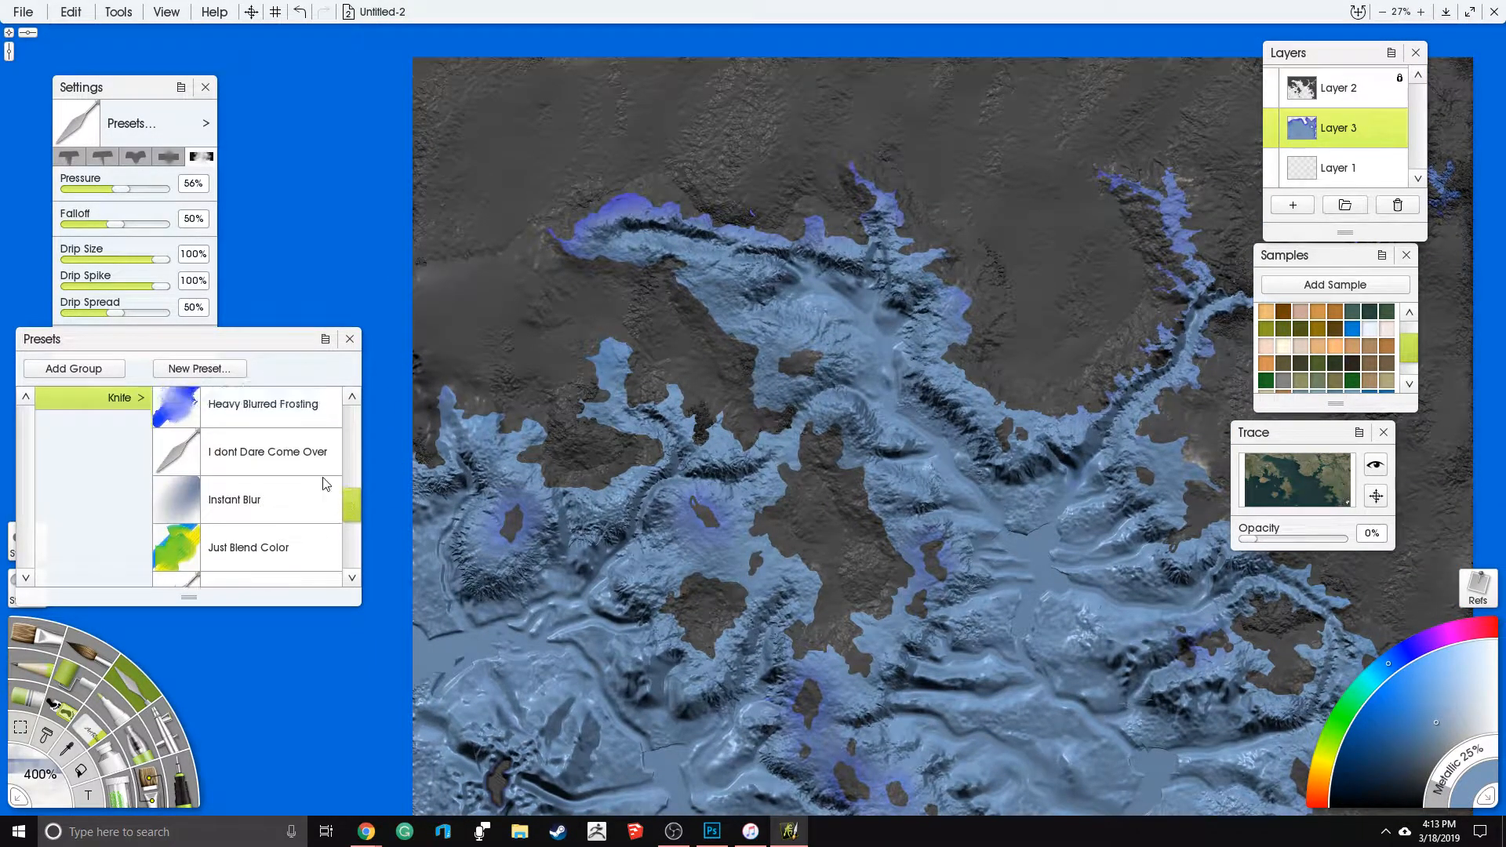
{"action": "left_click", "coordinate": [307, 498]}
{"action": "left_click", "coordinate": [64, 773]}
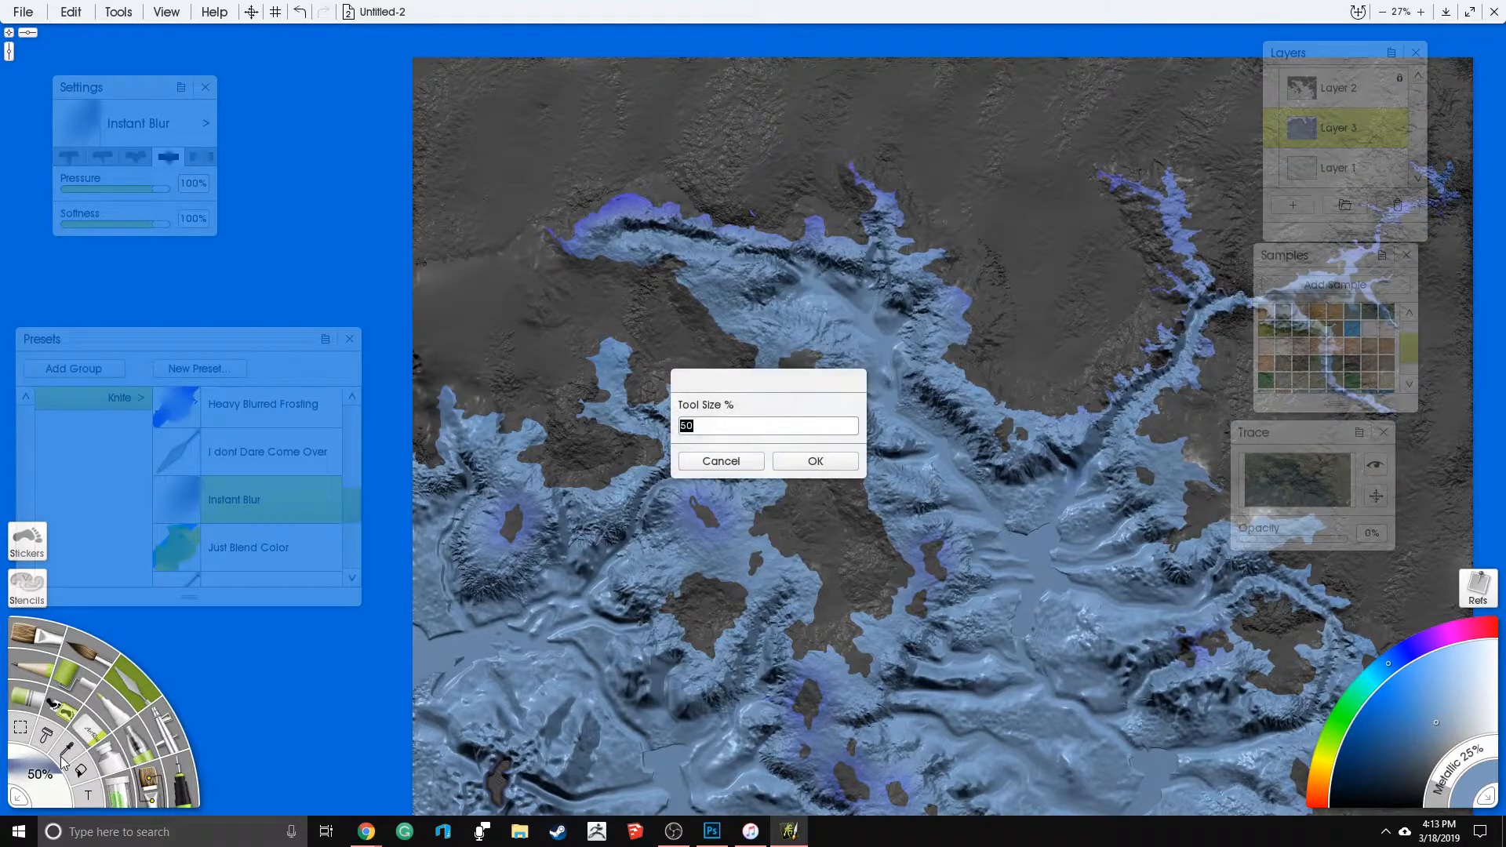
{"action": "type", "text": "250"}
{"action": "key", "text": "Return"}
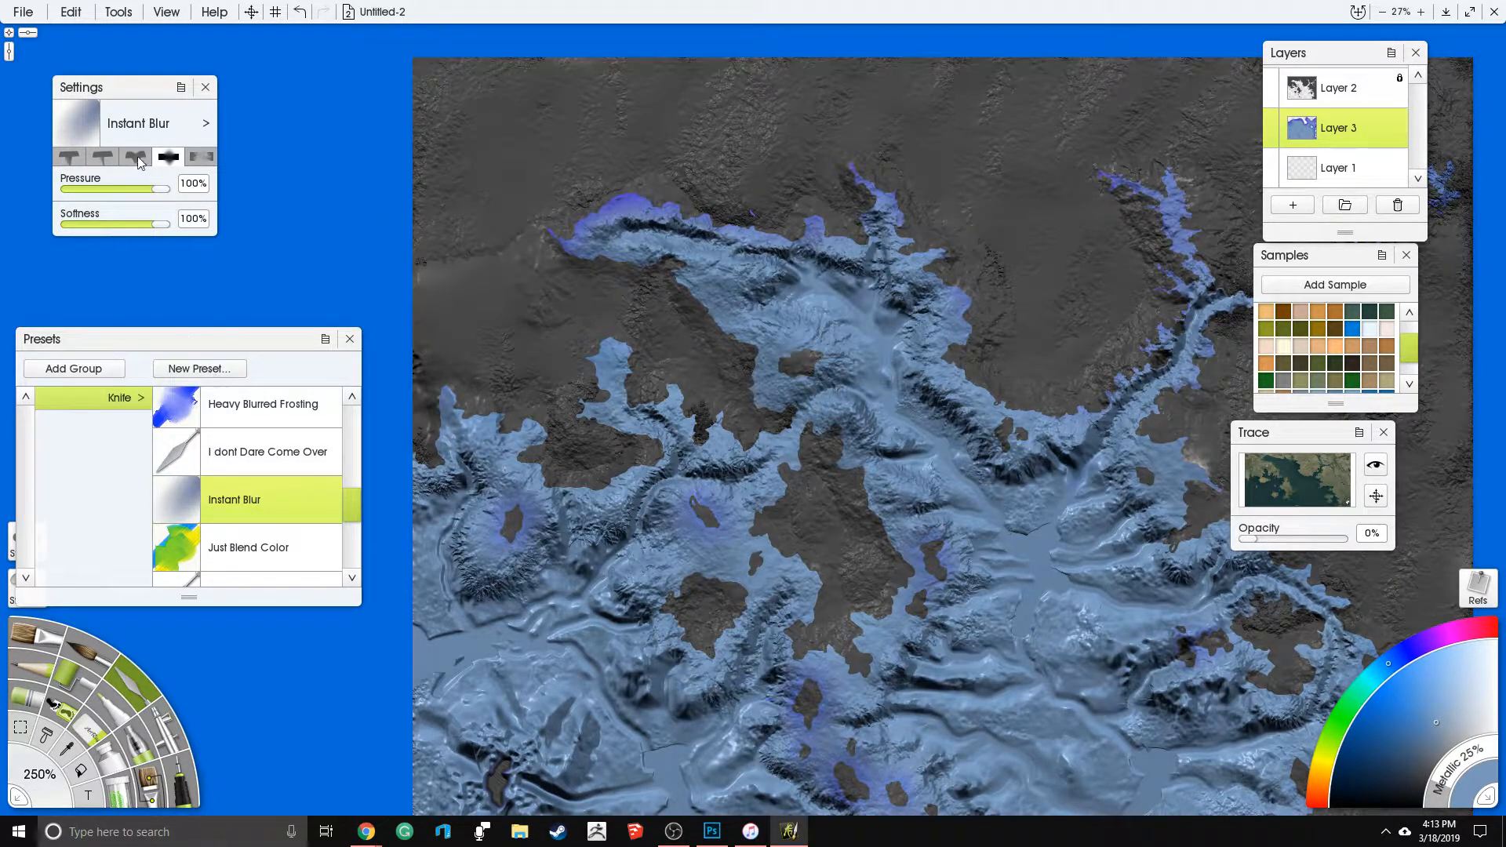
{"action": "left_click_drag", "start_coordinate": [163, 190], "coordinate": [131, 194]}
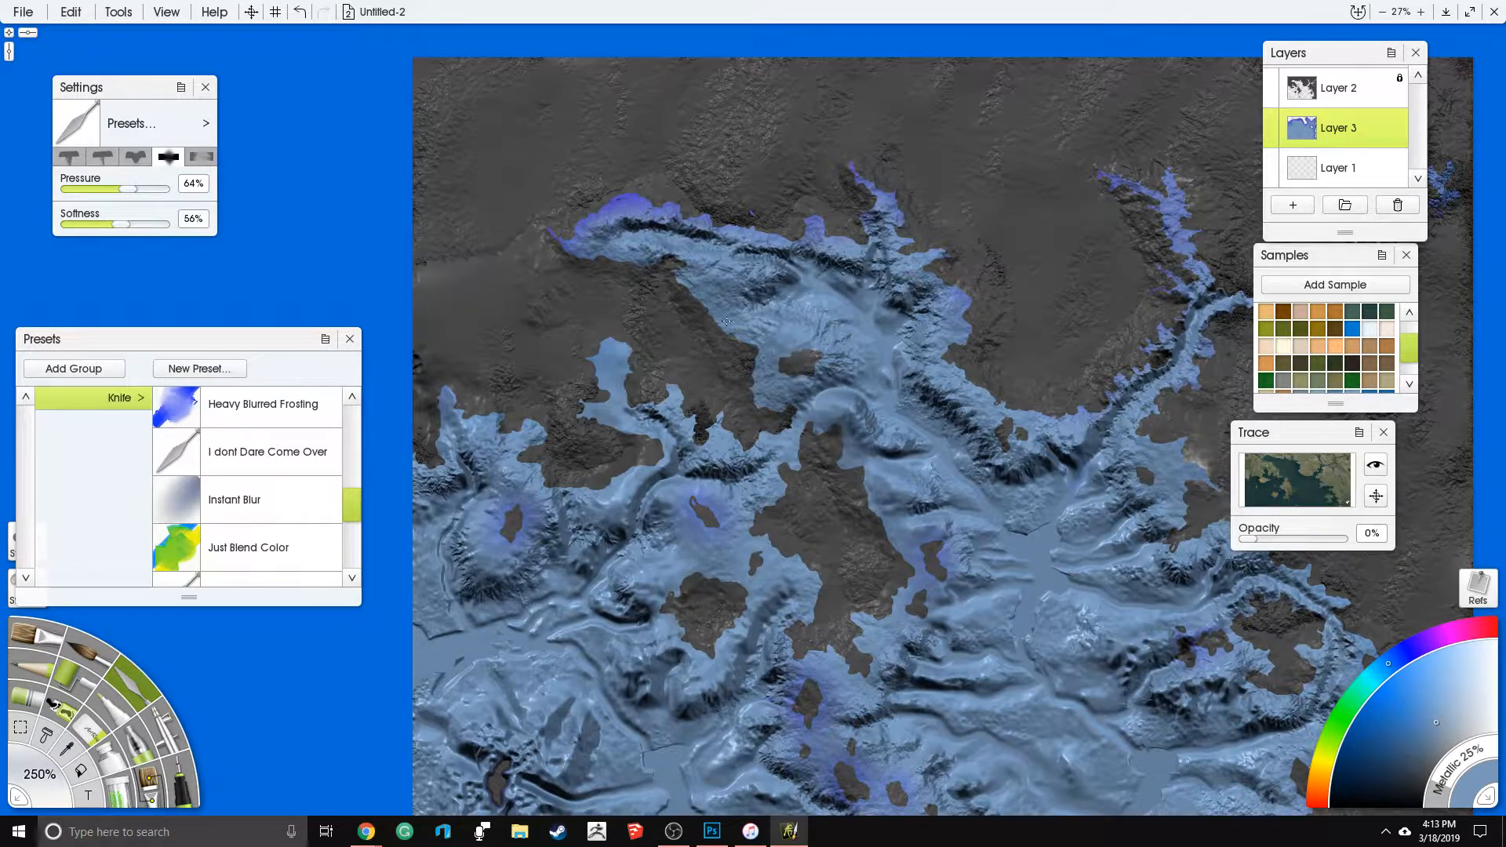
- Examine the seabed texture along the coasts, channels and islands across the whole map
{"action": "left_click_drag", "start_coordinate": [1068, 405], "coordinate": [774, 343]}
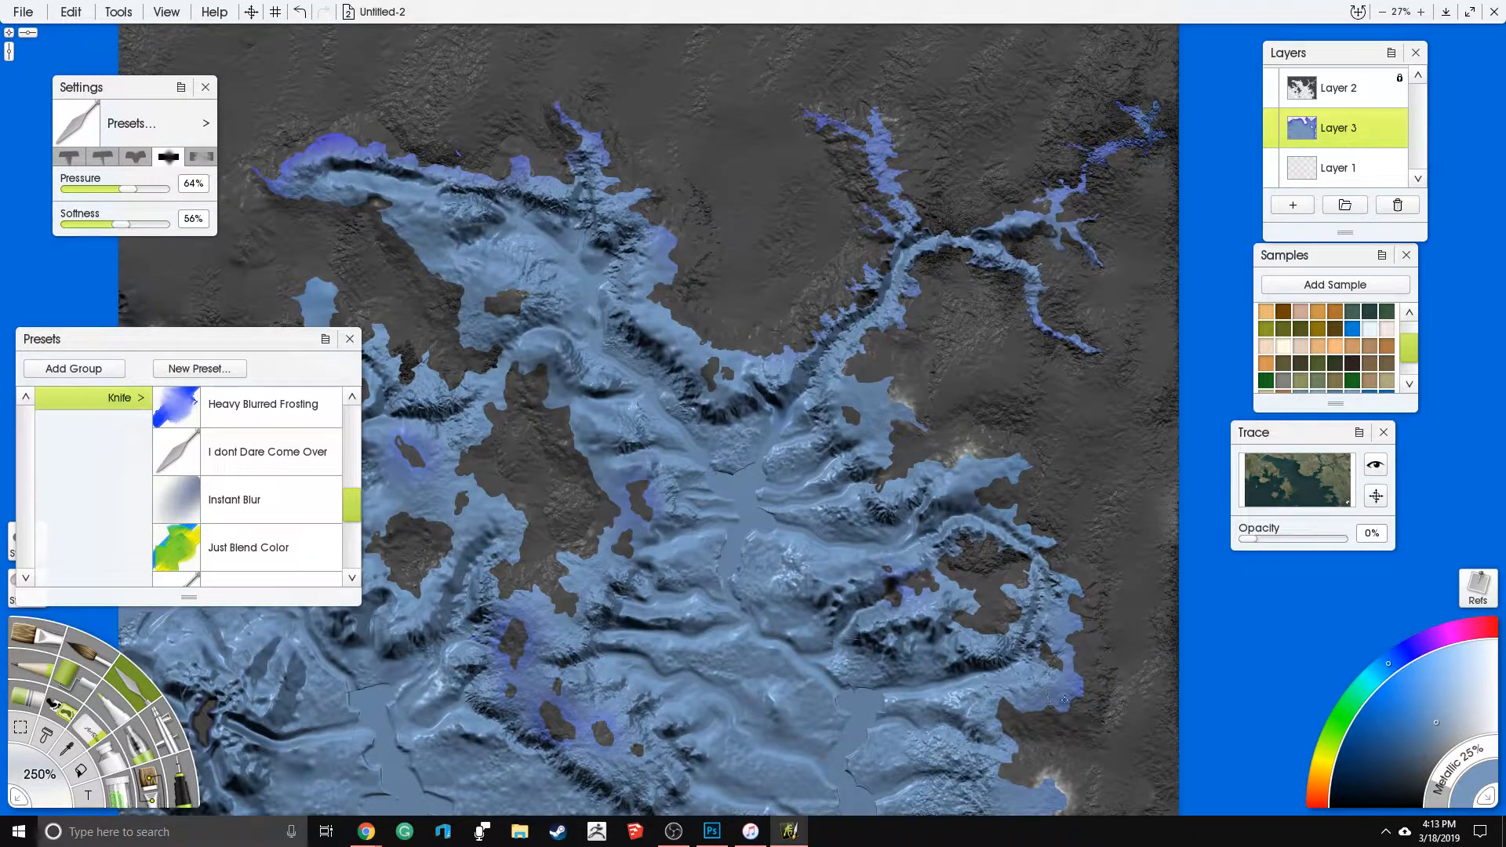
{"action": "left_click_drag", "start_coordinate": [1055, 382], "coordinate": [951, 234]}
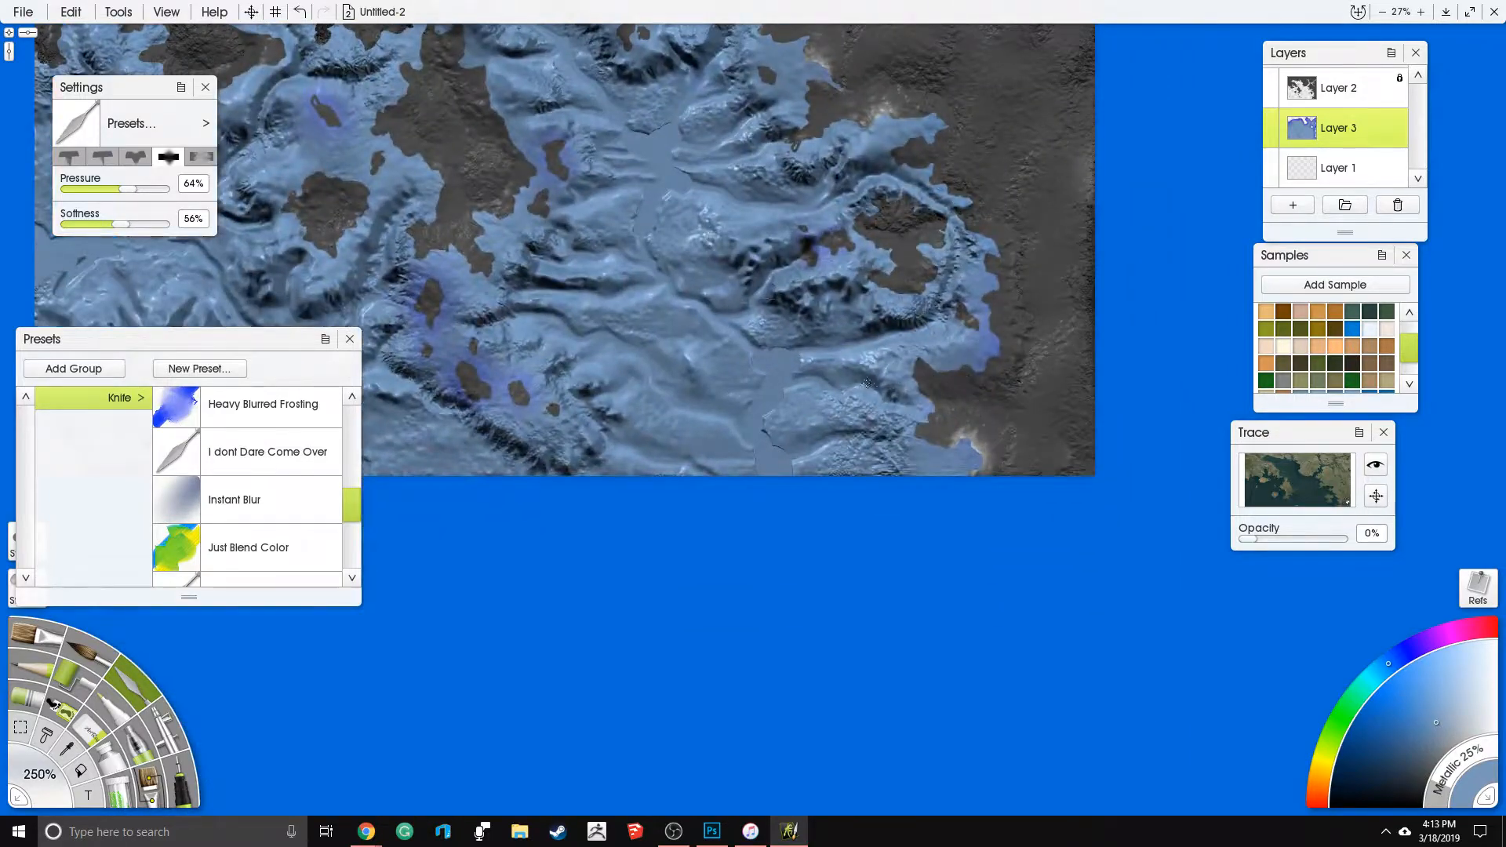
{"action": "left_click_drag", "start_coordinate": [563, 483], "coordinate": [793, 537]}
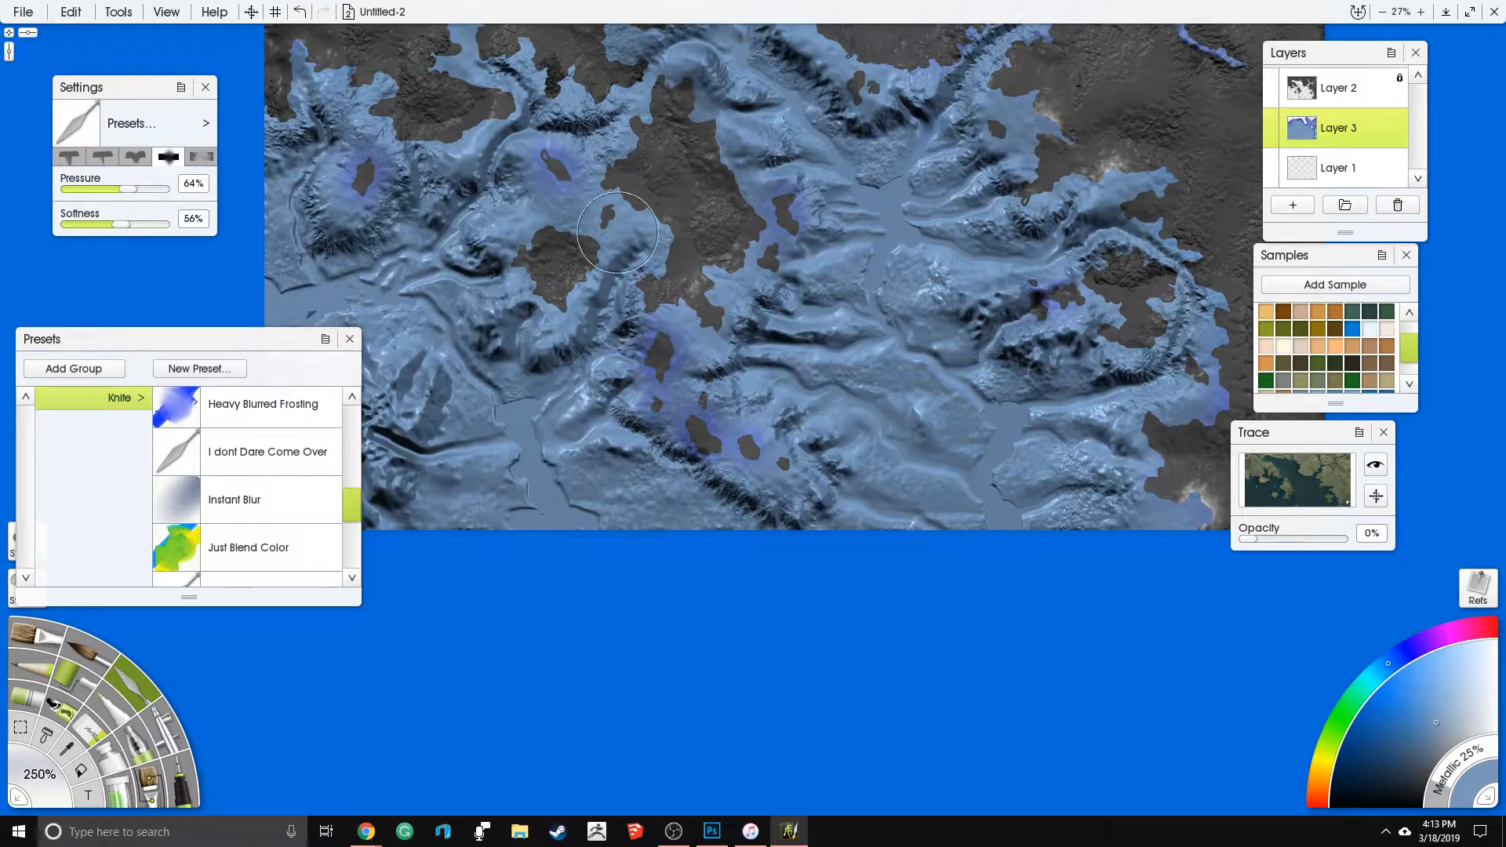
{"action": "left_click_drag", "start_coordinate": [617, 232], "coordinate": [825, 345]}
{"action": "left_click_drag", "start_coordinate": [667, 182], "coordinate": [707, 324]}
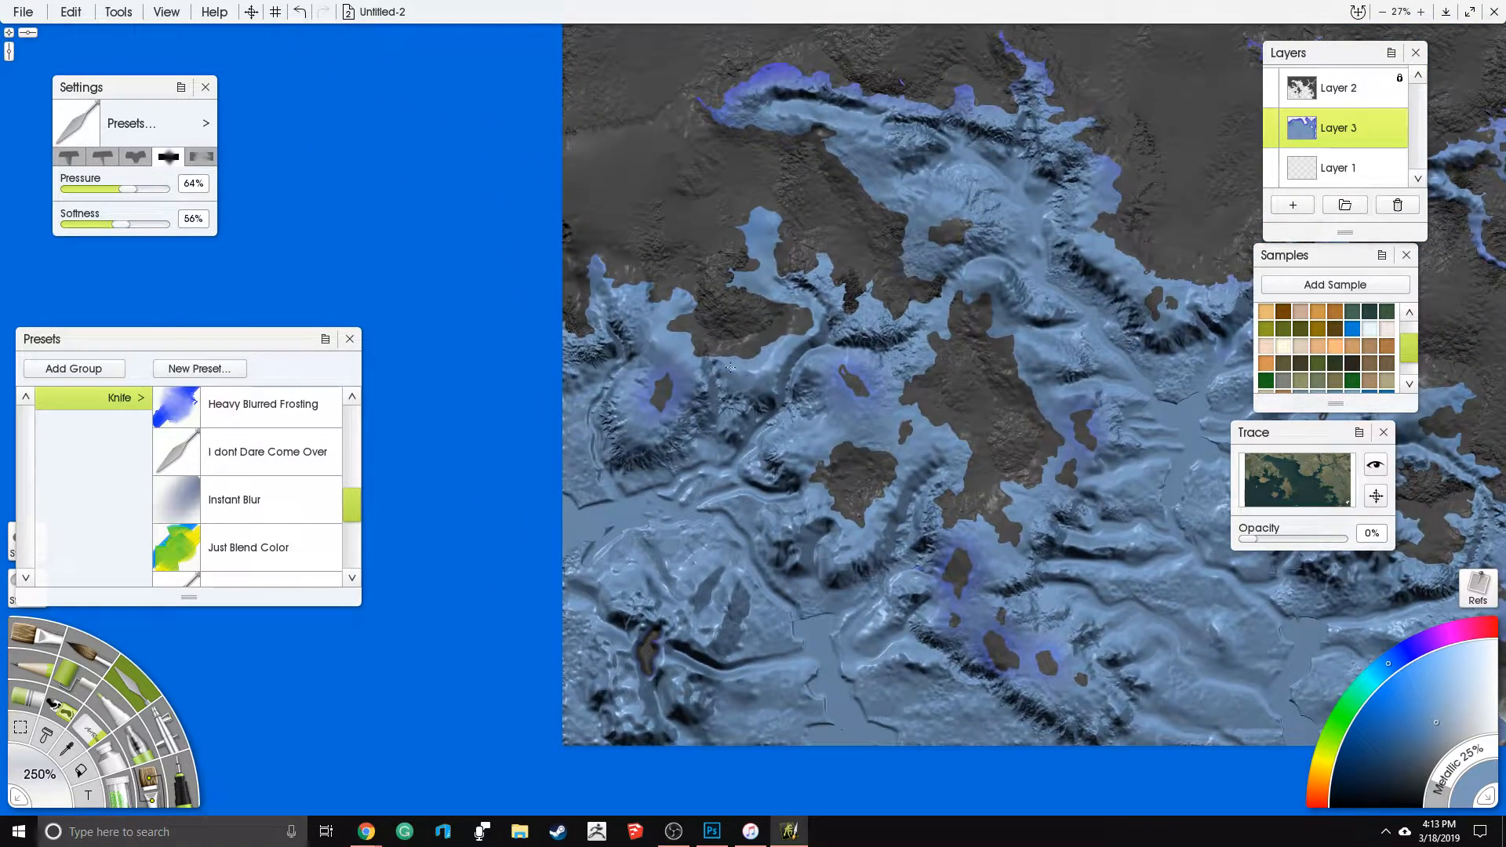
{"action": "scroll", "coordinate": [1047, 305], "scroll_direction": "down", "scroll_amount": 3}
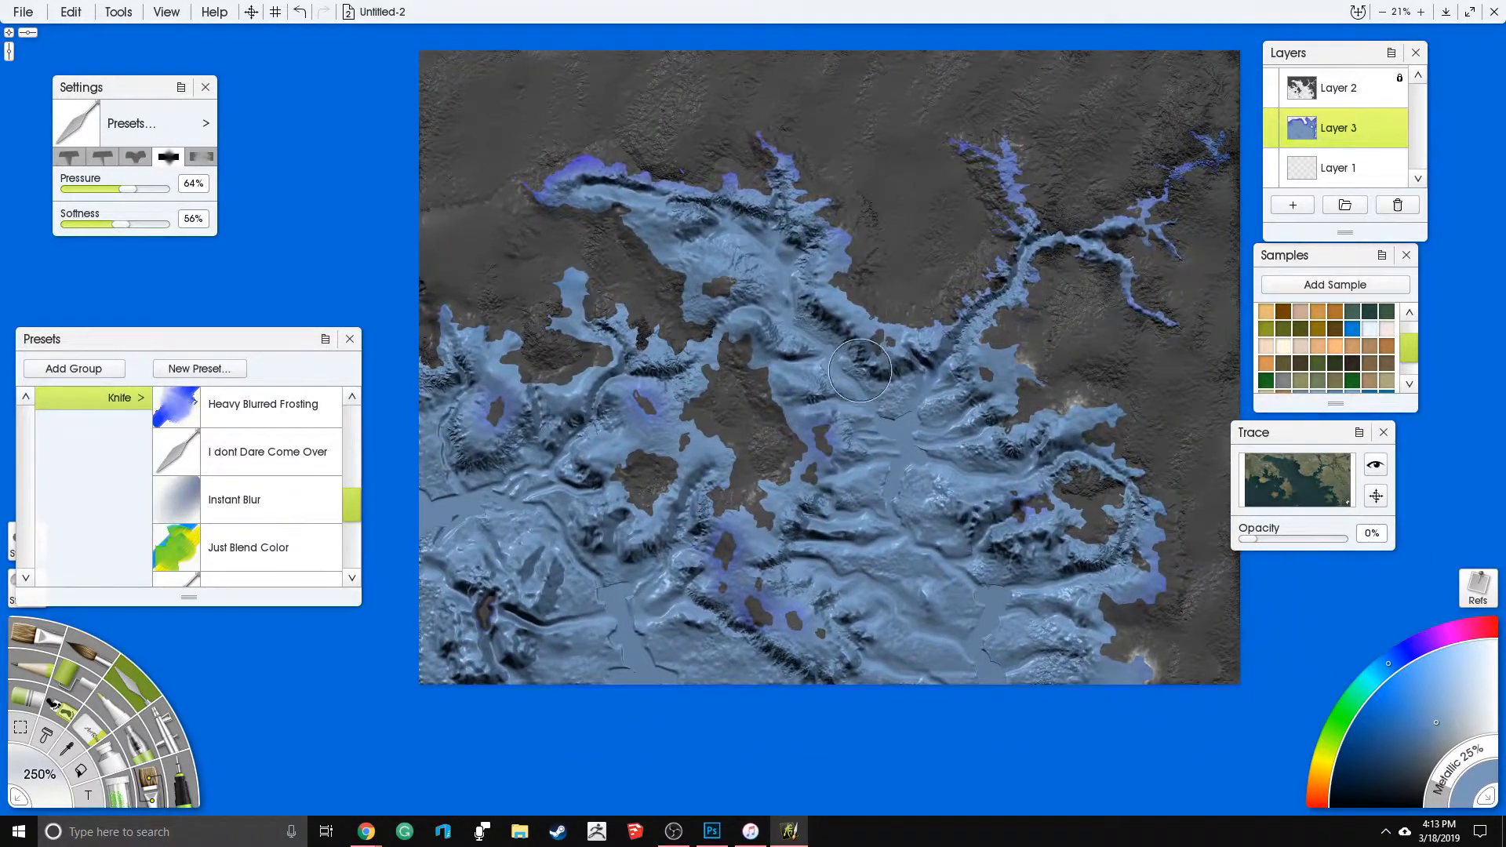
{"action": "scroll", "coordinate": [840, 383], "scroll_direction": "up", "scroll_amount": 3}
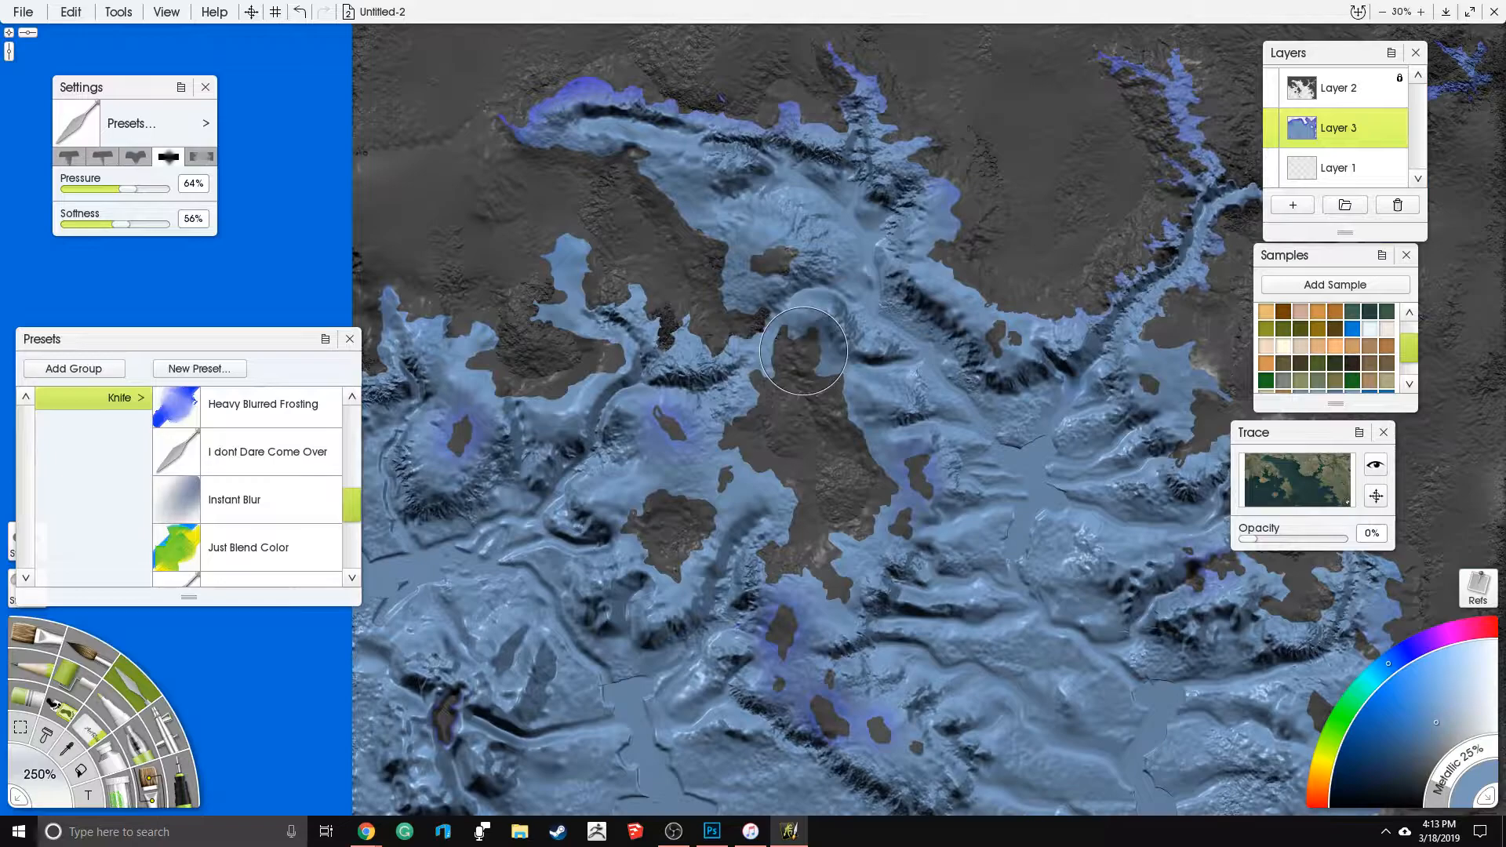
{"action": "left_click_drag", "start_coordinate": [623, 464], "coordinate": [523, 370]}
{"action": "left_click_drag", "start_coordinate": [724, 322], "coordinate": [802, 492]}
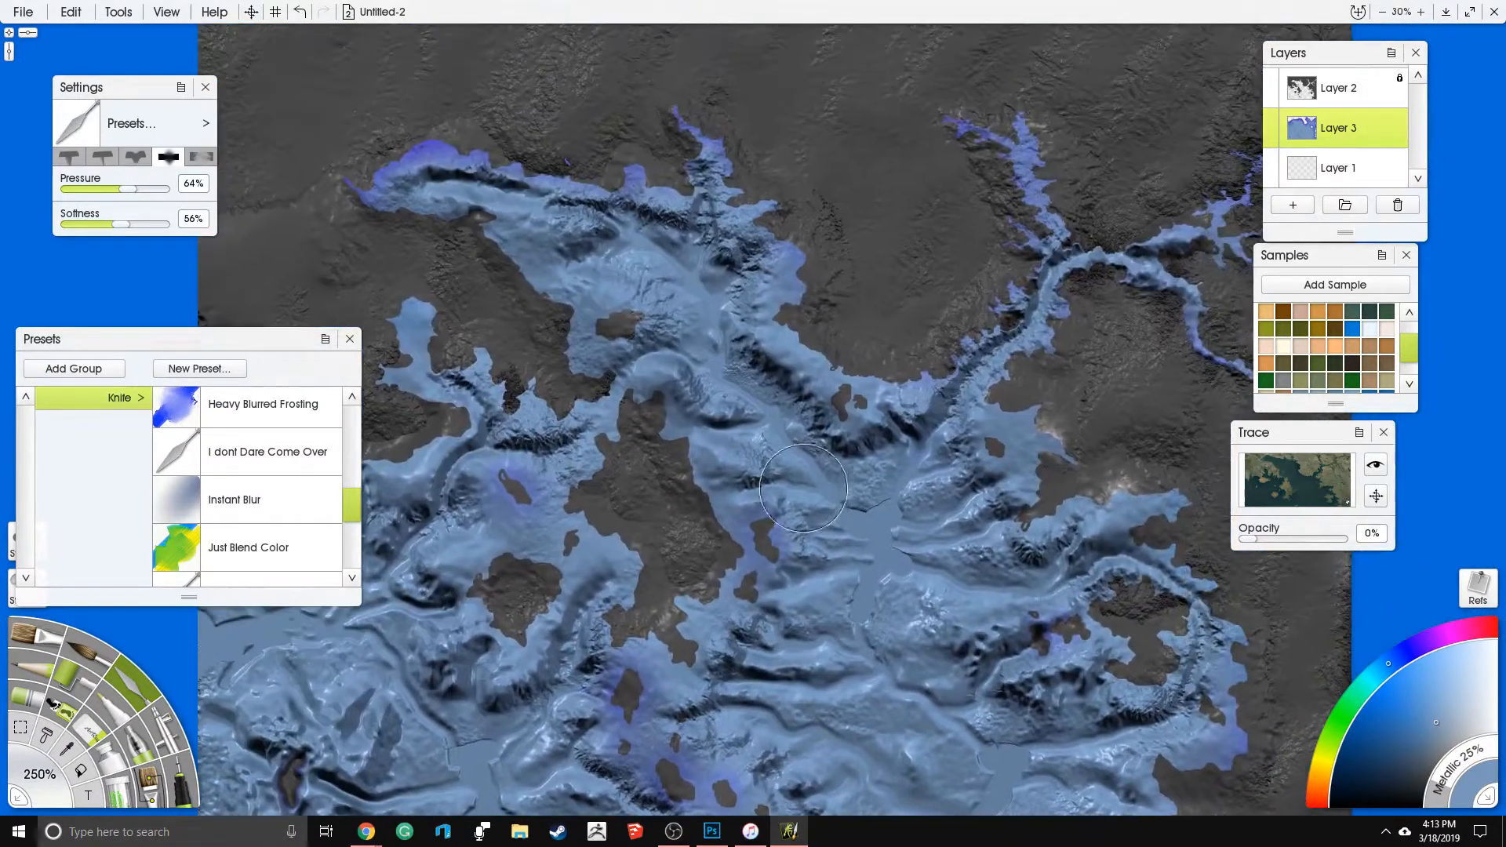
{"action": "left_click_drag", "start_coordinate": [859, 275], "coordinate": [886, 289]}
{"action": "left_click_drag", "start_coordinate": [458, 383], "coordinate": [564, 311]}
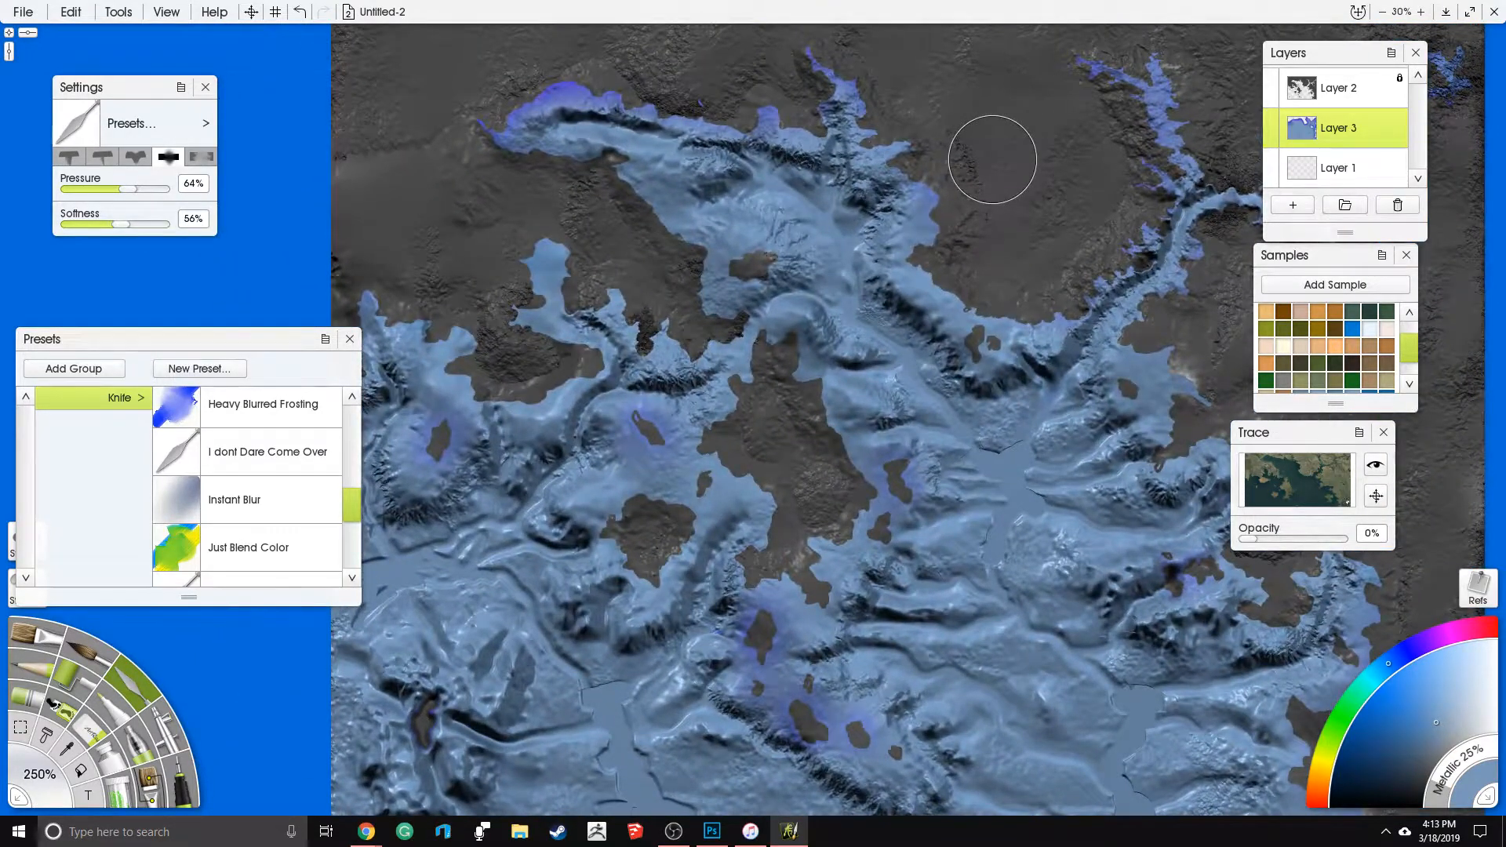
- Switch to the Harsh Chaos knife preset at 250% size, keeping full pressure
{"action": "scroll", "coordinate": [317, 497], "scroll_direction": "up", "scroll_amount": 3}
{"action": "left_click", "coordinate": [246, 504]}
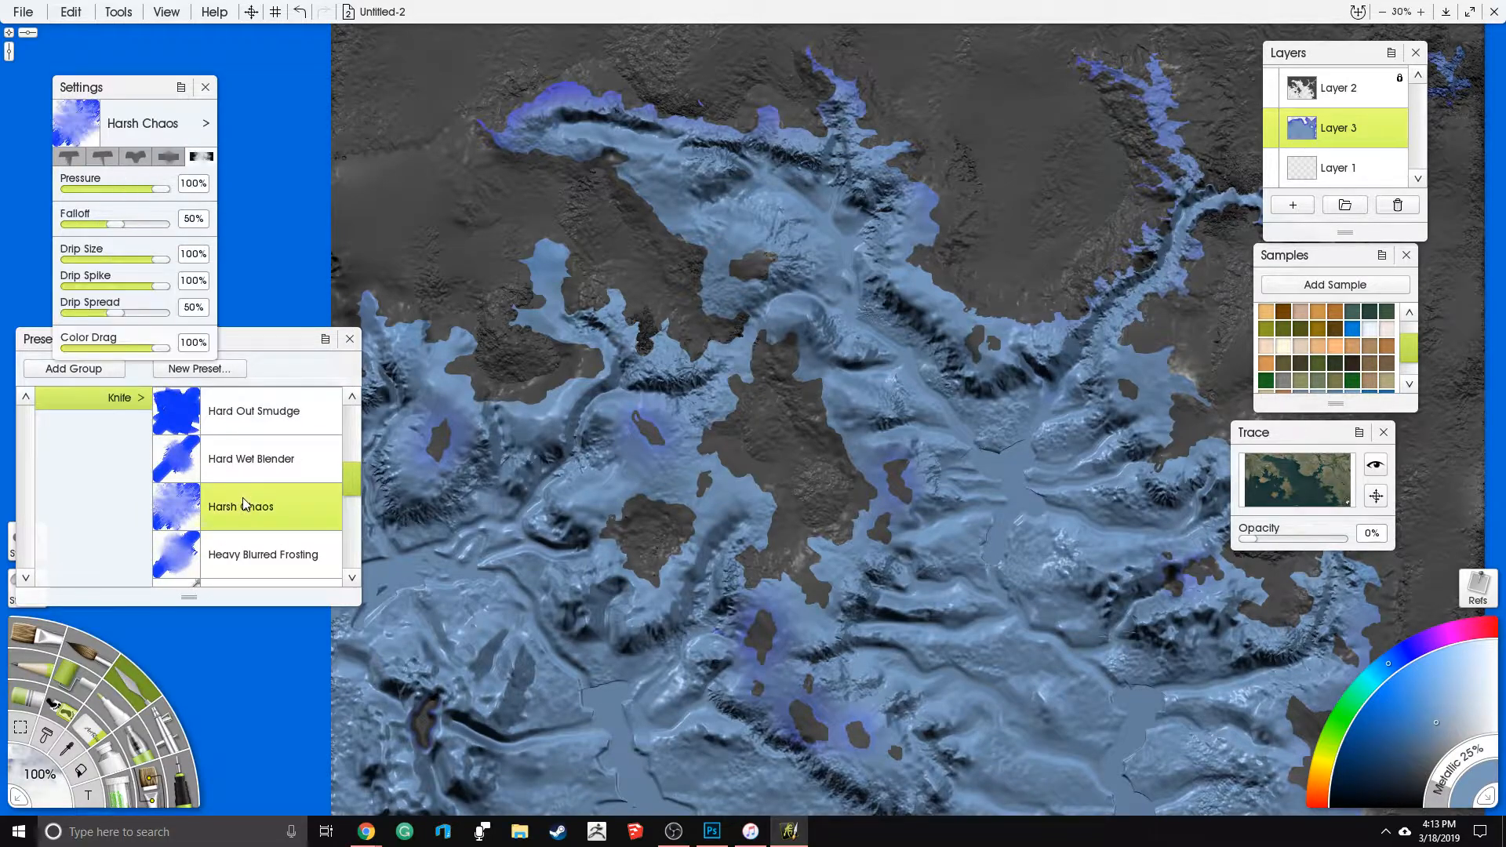
{"action": "left_click", "coordinate": [40, 775]}
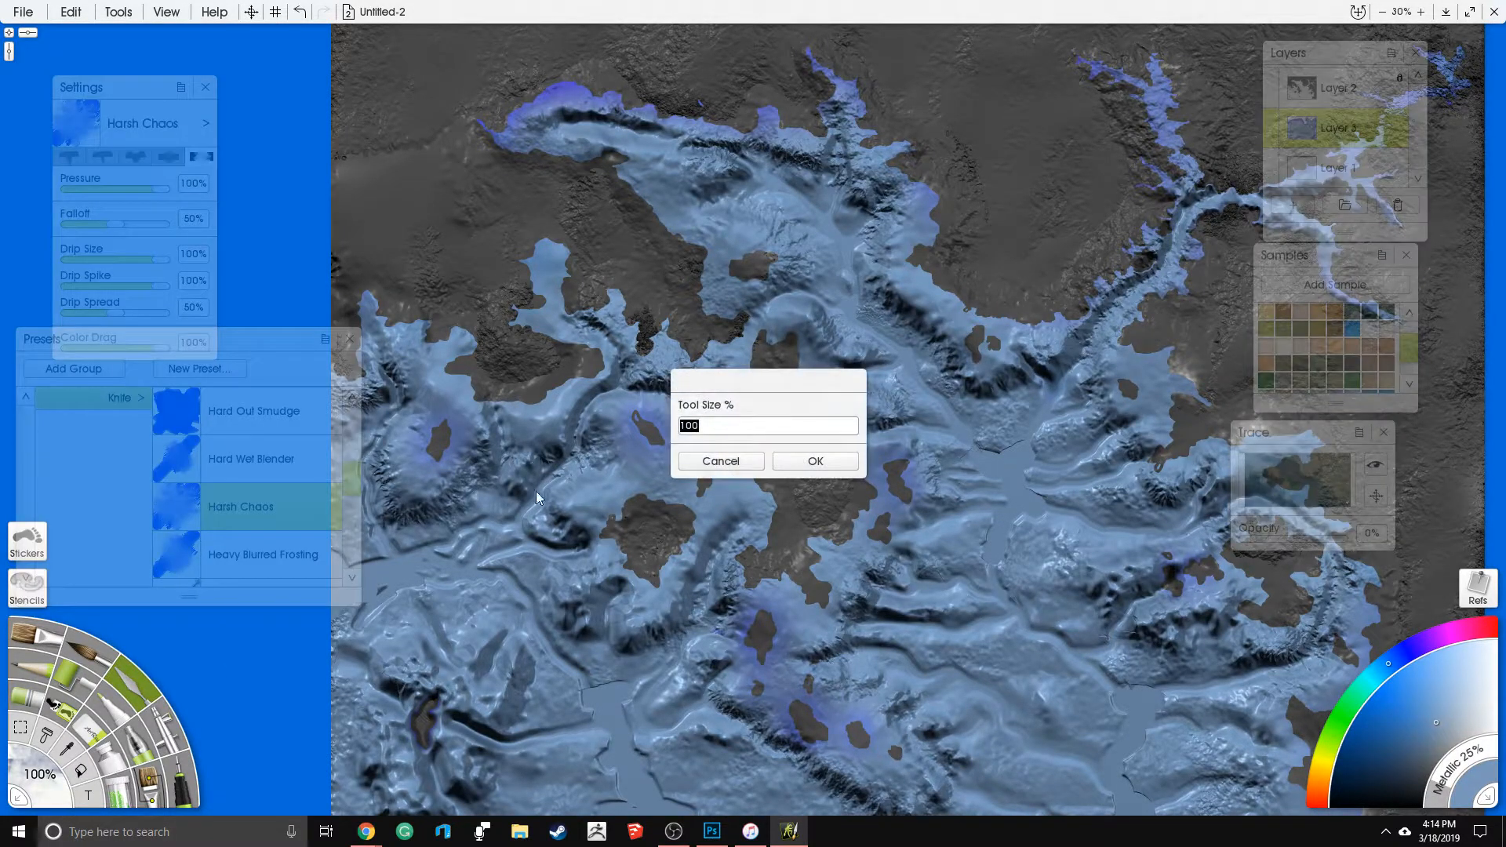
{"action": "left_click", "coordinate": [795, 469]}
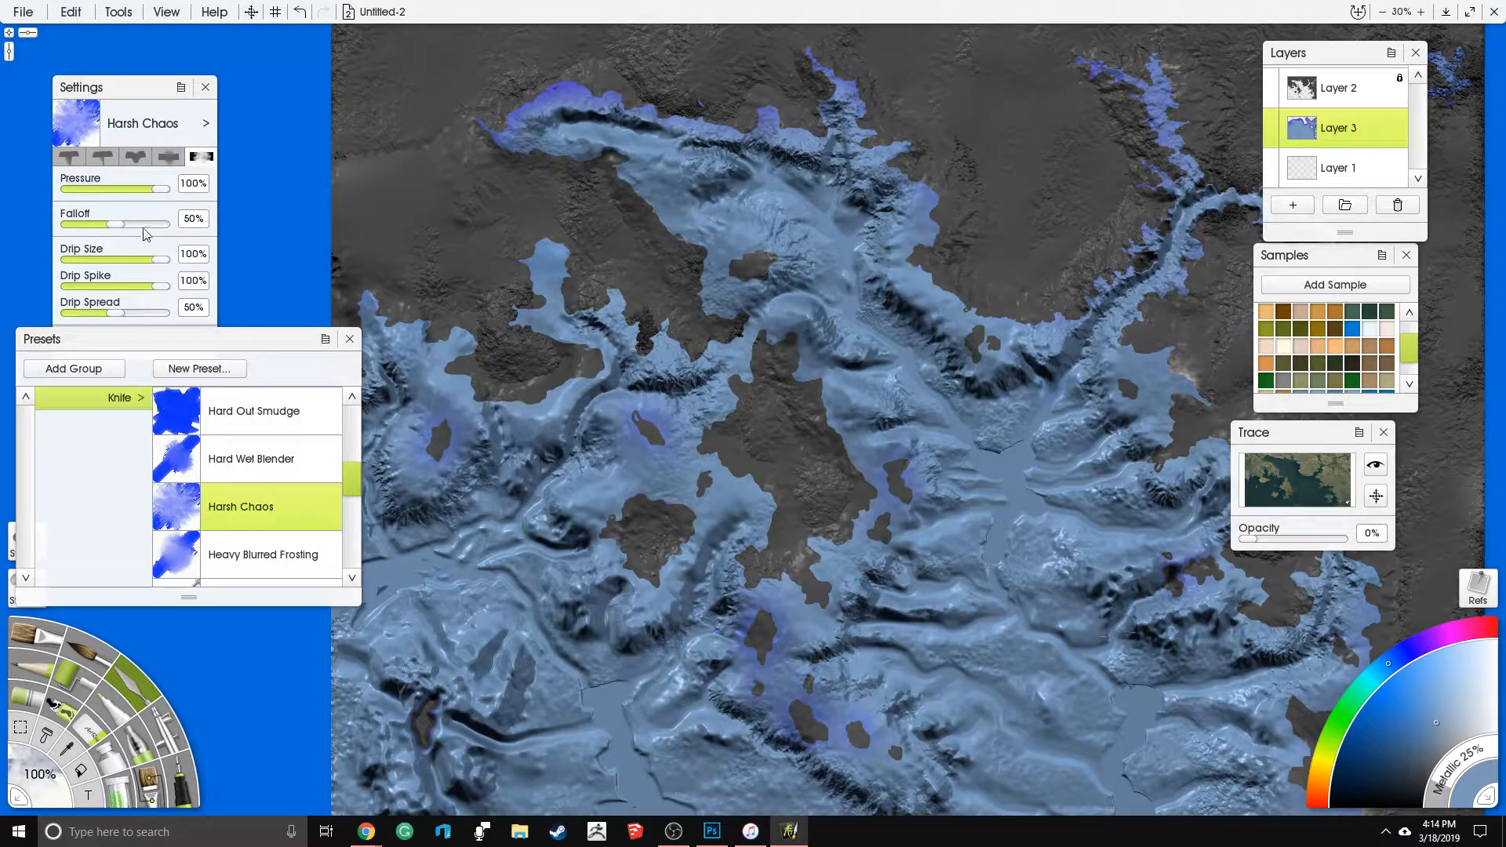
{"action": "scroll", "coordinate": [745, 229], "scroll_direction": "up", "scroll_amount": 2}
{"action": "left_click_drag", "start_coordinate": [783, 217], "coordinate": [707, 374]}
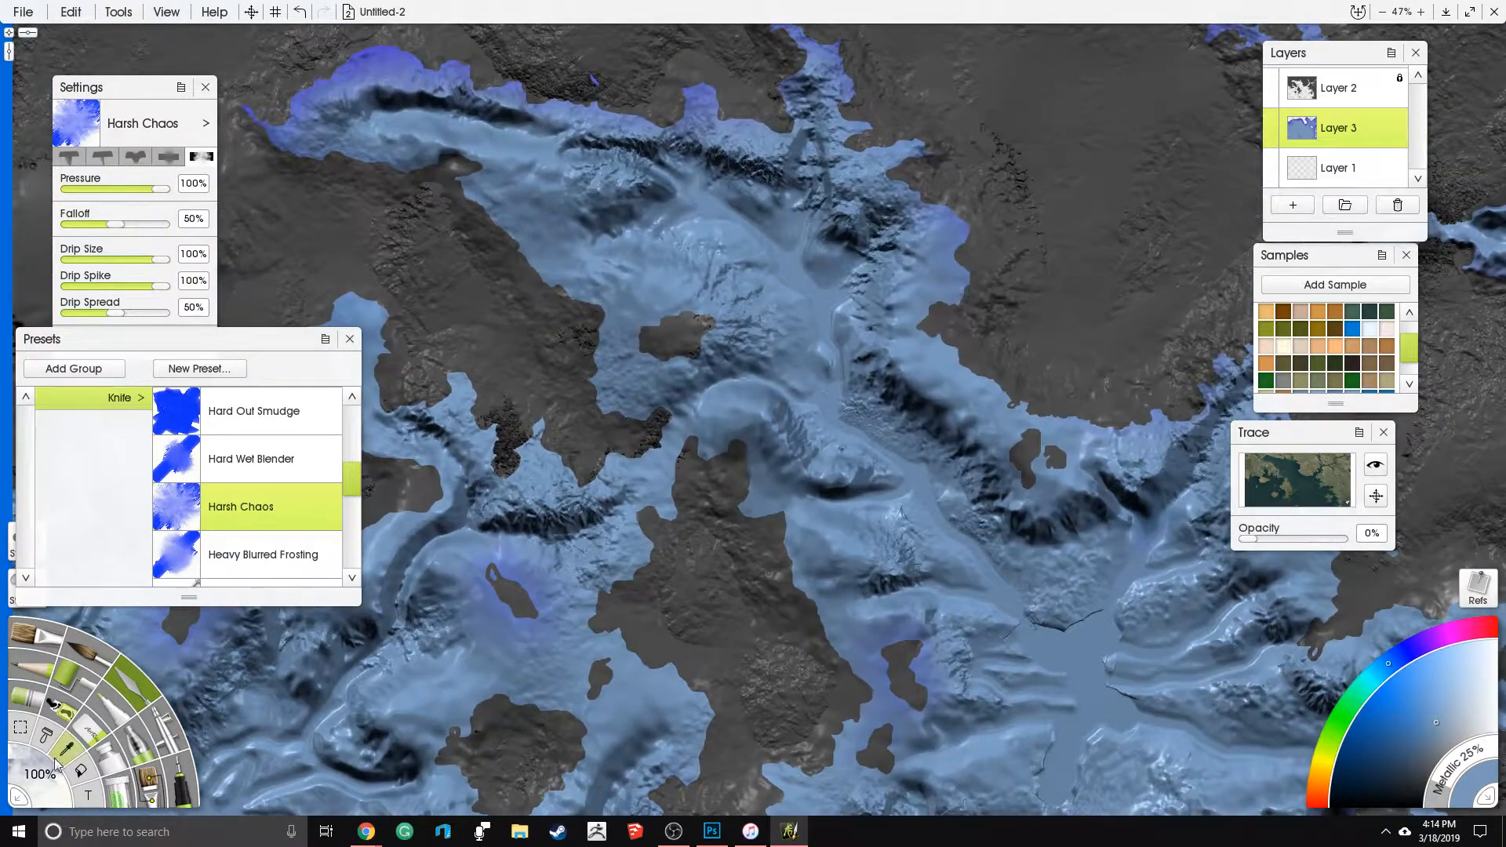
{"action": "left_click", "coordinate": [47, 772]}
{"action": "type", "text": "250"}
{"action": "key", "text": "Return"}
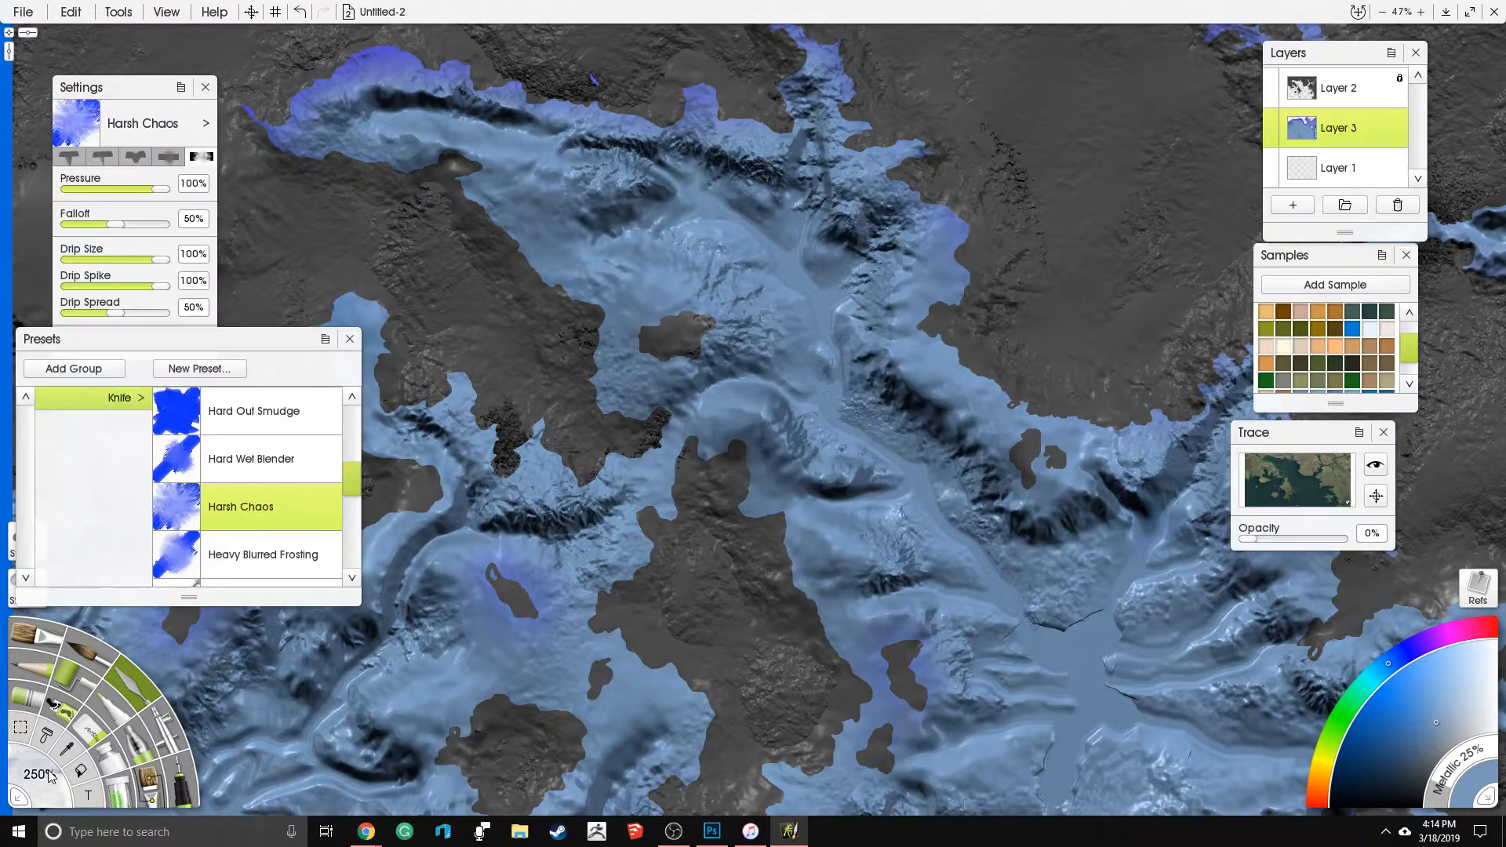
- Roughen the smooth deep basin east of the central landmass, below the northeastern river mouth
{"action": "left_click_drag", "start_coordinate": [1029, 608], "coordinate": [896, 540]}
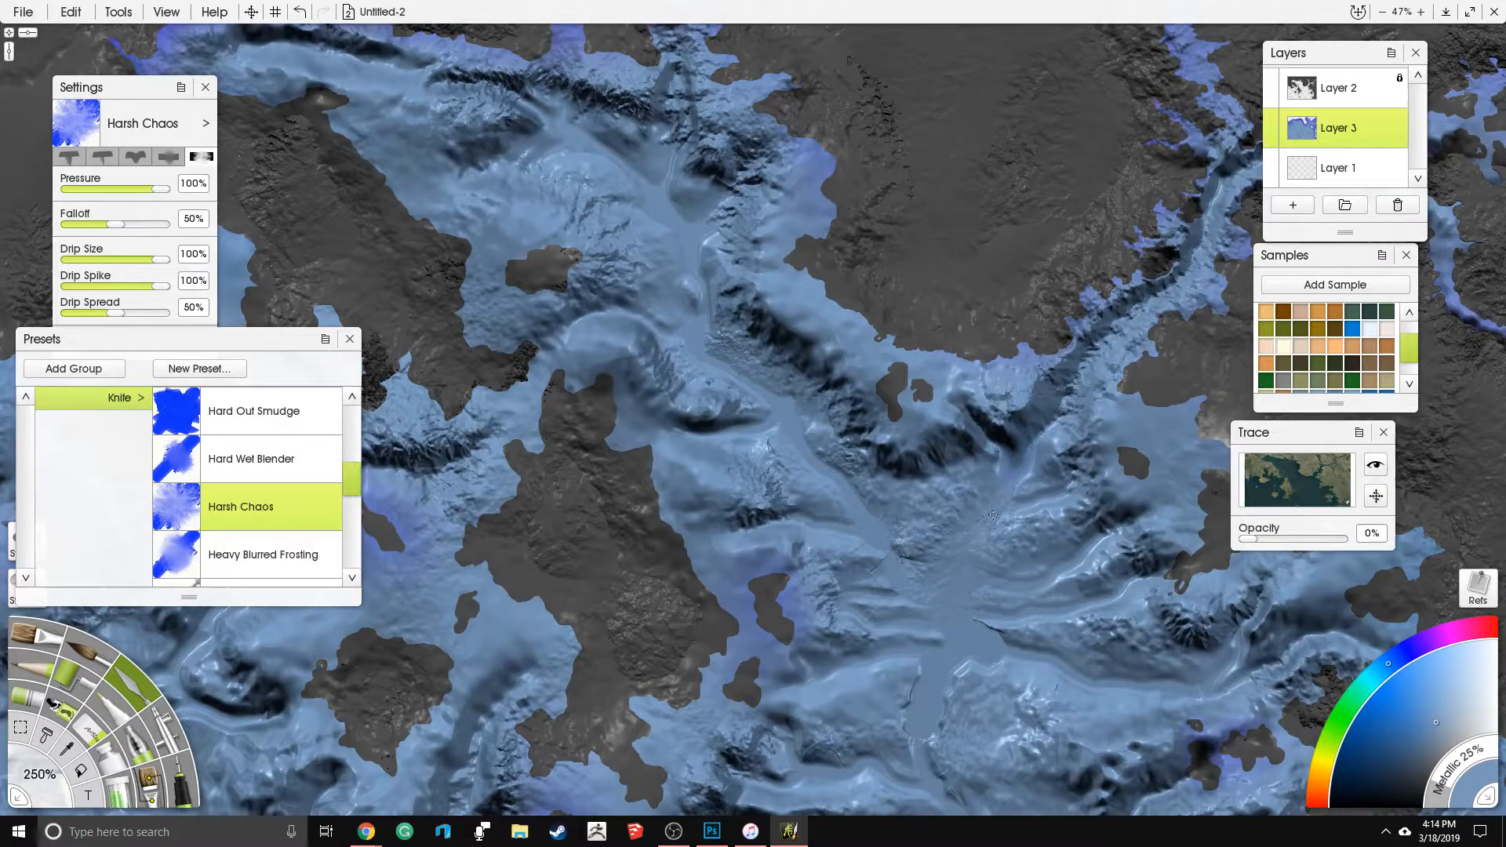
{"action": "mouse_move", "coordinate": [1005, 485]}
{"action": "left_mouse_down"}
{"action": "mouse_move", "coordinate": [1060, 391]}
{"action": "mouse_move", "coordinate": [1019, 491]}
{"action": "mouse_move", "coordinate": [1047, 473]}
{"action": "mouse_move", "coordinate": [973, 551]}
{"action": "mouse_move", "coordinate": [1015, 570]}
{"action": "mouse_move", "coordinate": [1128, 514]}
{"action": "mouse_move", "coordinate": [1095, 503]}
{"action": "mouse_move", "coordinate": [1073, 456]}
{"action": "mouse_move", "coordinate": [1034, 489]}
{"action": "left_mouse_up"}
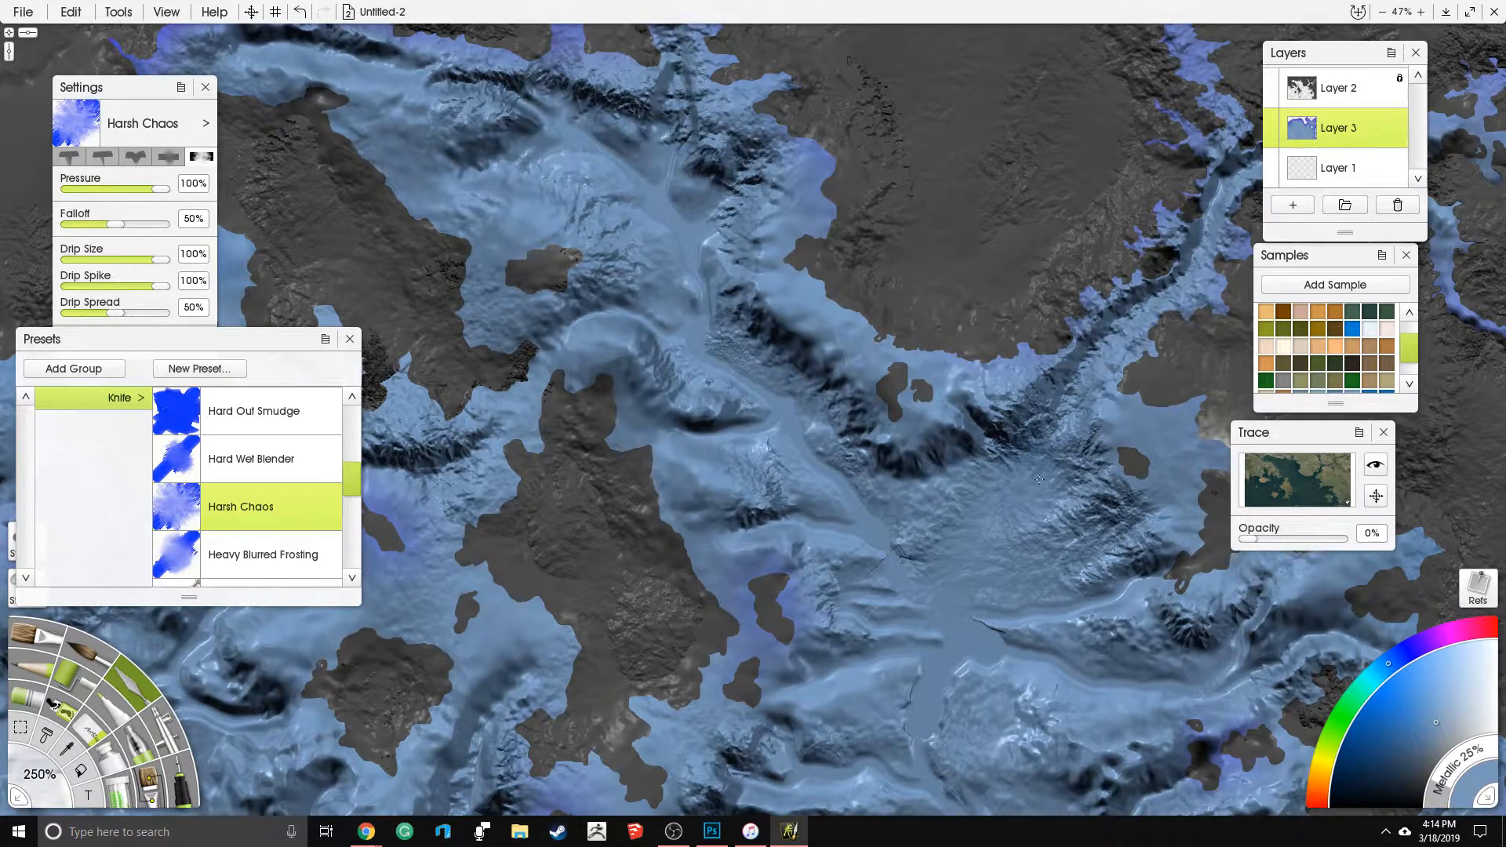
{"action": "left_click_drag", "start_coordinate": [990, 626], "coordinate": [934, 454]}
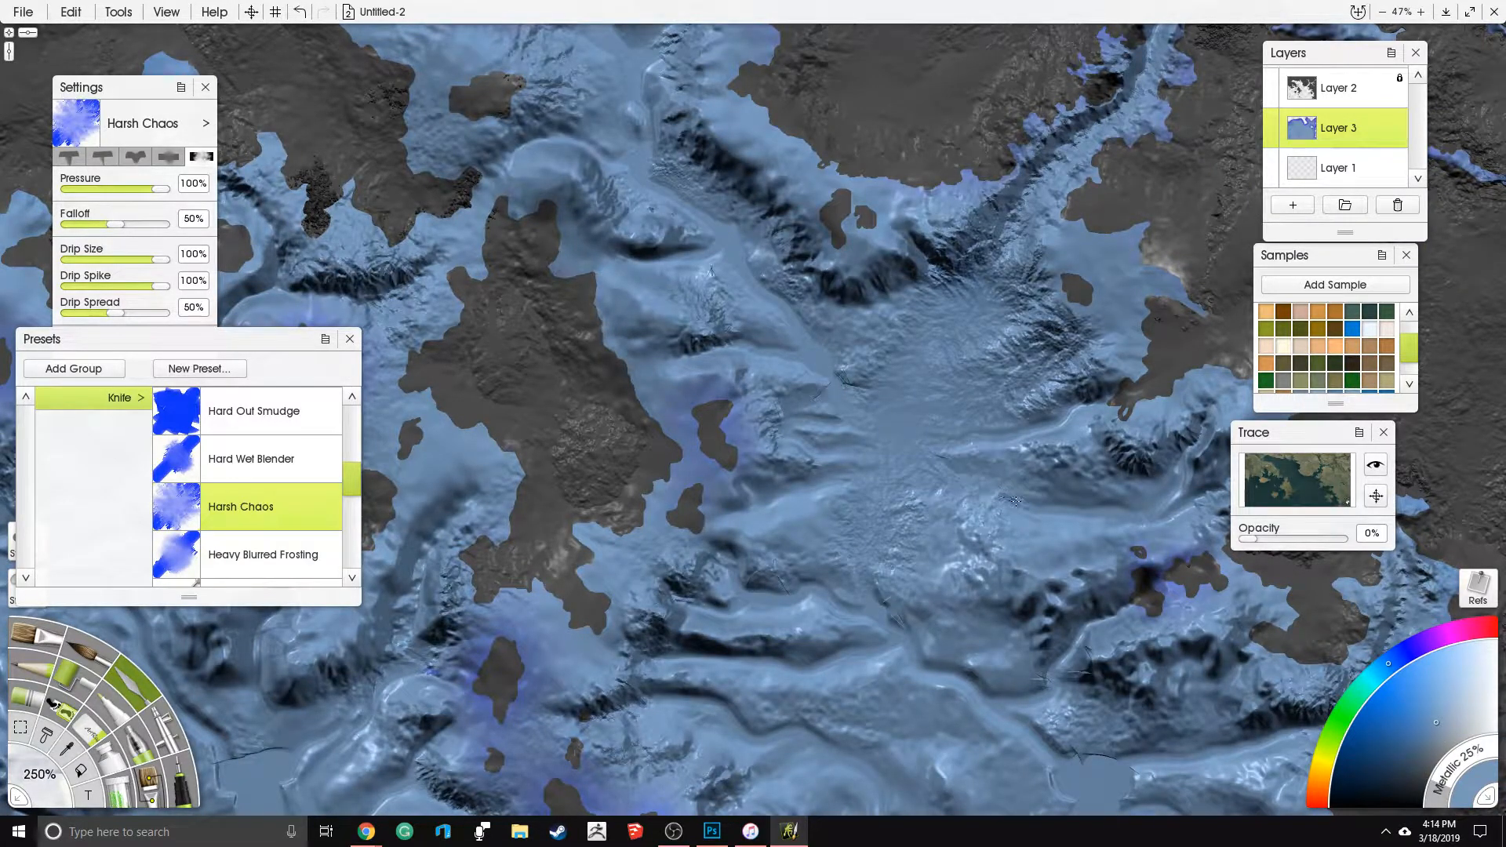
{"action": "left_click_drag", "start_coordinate": [1076, 506], "coordinate": [1107, 499]}
{"action": "mouse_move", "coordinate": [948, 451]}
{"action": "left_mouse_down"}
{"action": "mouse_move", "coordinate": [1050, 431]}
{"action": "mouse_move", "coordinate": [1075, 408]}
{"action": "mouse_move", "coordinate": [1018, 266]}
{"action": "left_mouse_up"}
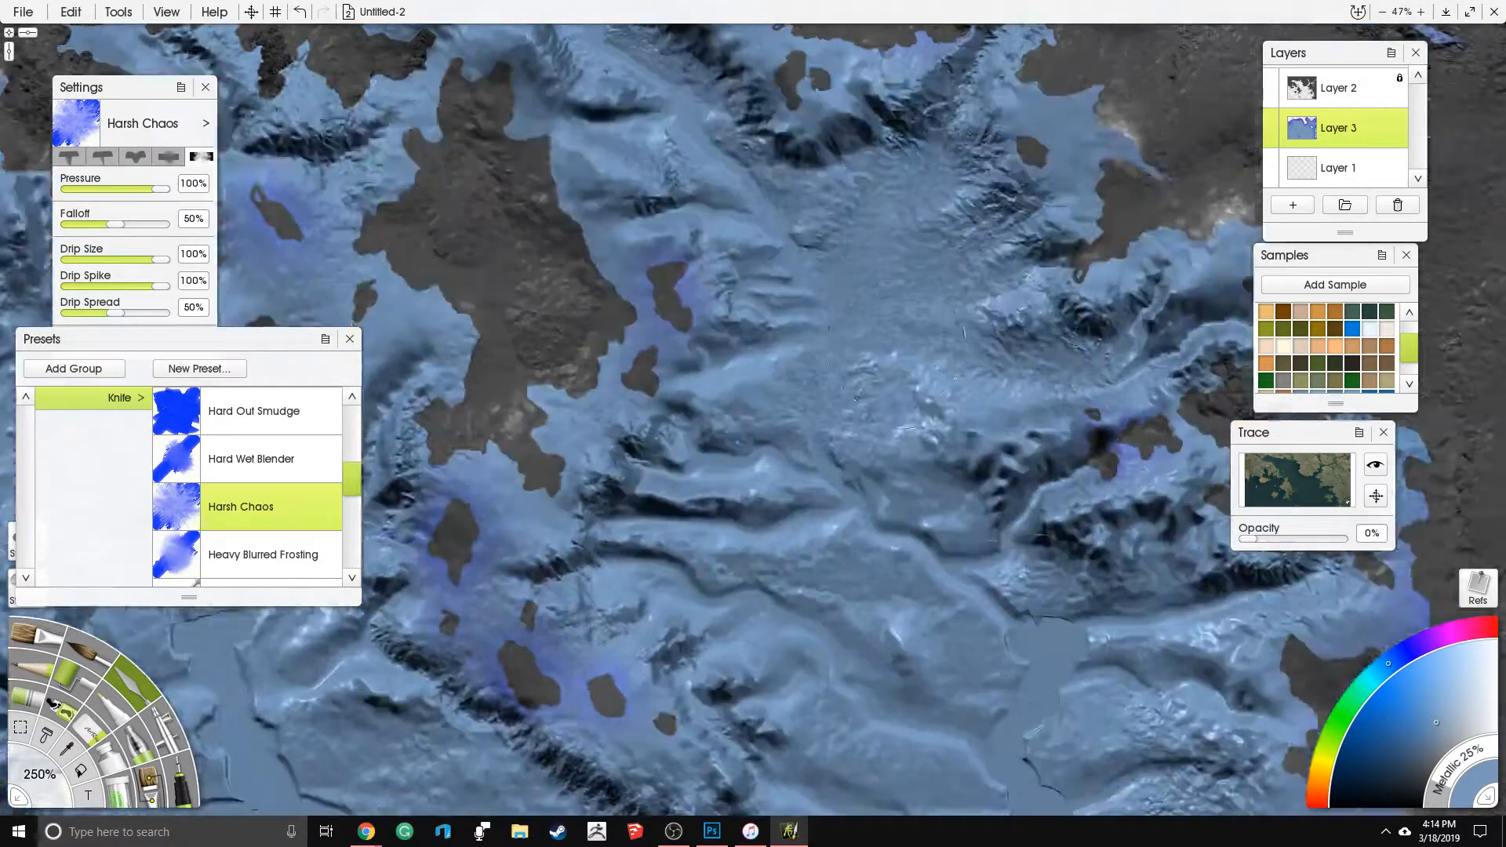
- Spread the rough texture over the ridges along the central landmass's eastern shelf
{"action": "mouse_move", "coordinate": [825, 472]}
{"action": "left_mouse_down"}
{"action": "mouse_move", "coordinate": [775, 444]}
{"action": "mouse_move", "coordinate": [674, 449]}
{"action": "left_mouse_up"}
{"action": "mouse_move", "coordinate": [776, 352]}
{"action": "left_mouse_down"}
{"action": "mouse_move", "coordinate": [720, 363]}
{"action": "mouse_move", "coordinate": [695, 338]}
{"action": "left_mouse_up"}
{"action": "left_click_drag", "start_coordinate": [767, 279], "coordinate": [735, 276]}
{"action": "left_click_drag", "start_coordinate": [745, 222], "coordinate": [660, 223]}
{"action": "left_click_drag", "start_coordinate": [789, 345], "coordinate": [861, 583]}
- Roughen the smooth channel leading northwest from the basin and the seabed inside the northern bay
{"action": "left_click_drag", "start_coordinate": [856, 408], "coordinate": [691, 330]}
{"action": "left_click_drag", "start_coordinate": [808, 364], "coordinate": [847, 435]}
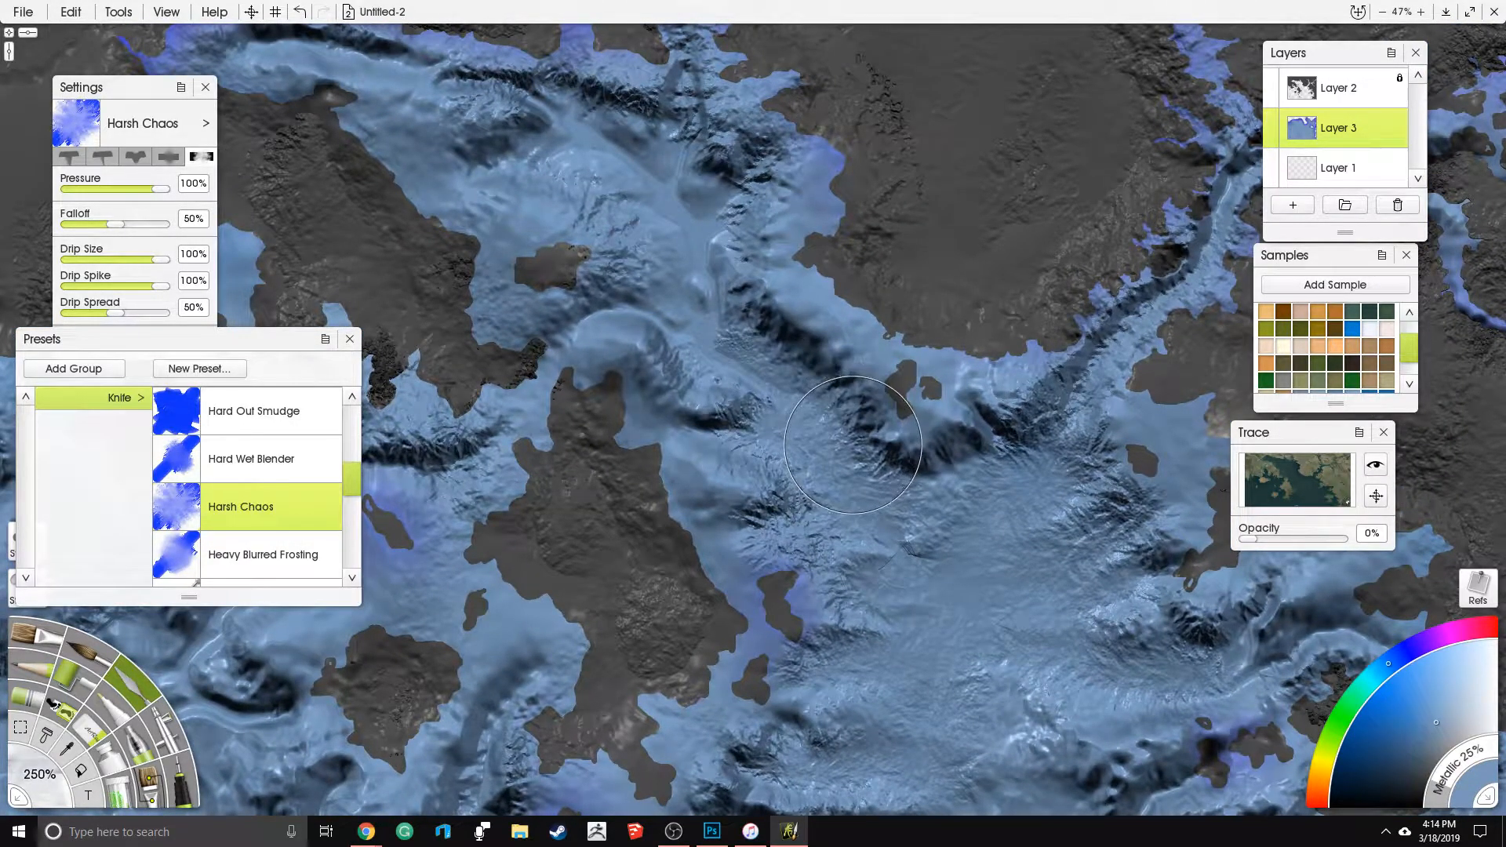
{"action": "mouse_move", "coordinate": [860, 453]}
{"action": "left_mouse_down"}
{"action": "mouse_move", "coordinate": [879, 478]}
{"action": "mouse_move", "coordinate": [893, 398]}
{"action": "mouse_move", "coordinate": [908, 490]}
{"action": "mouse_move", "coordinate": [848, 490]}
{"action": "mouse_move", "coordinate": [771, 437]}
{"action": "mouse_move", "coordinate": [698, 419]}
{"action": "mouse_move", "coordinate": [637, 470]}
{"action": "mouse_move", "coordinate": [745, 440]}
{"action": "left_mouse_up"}
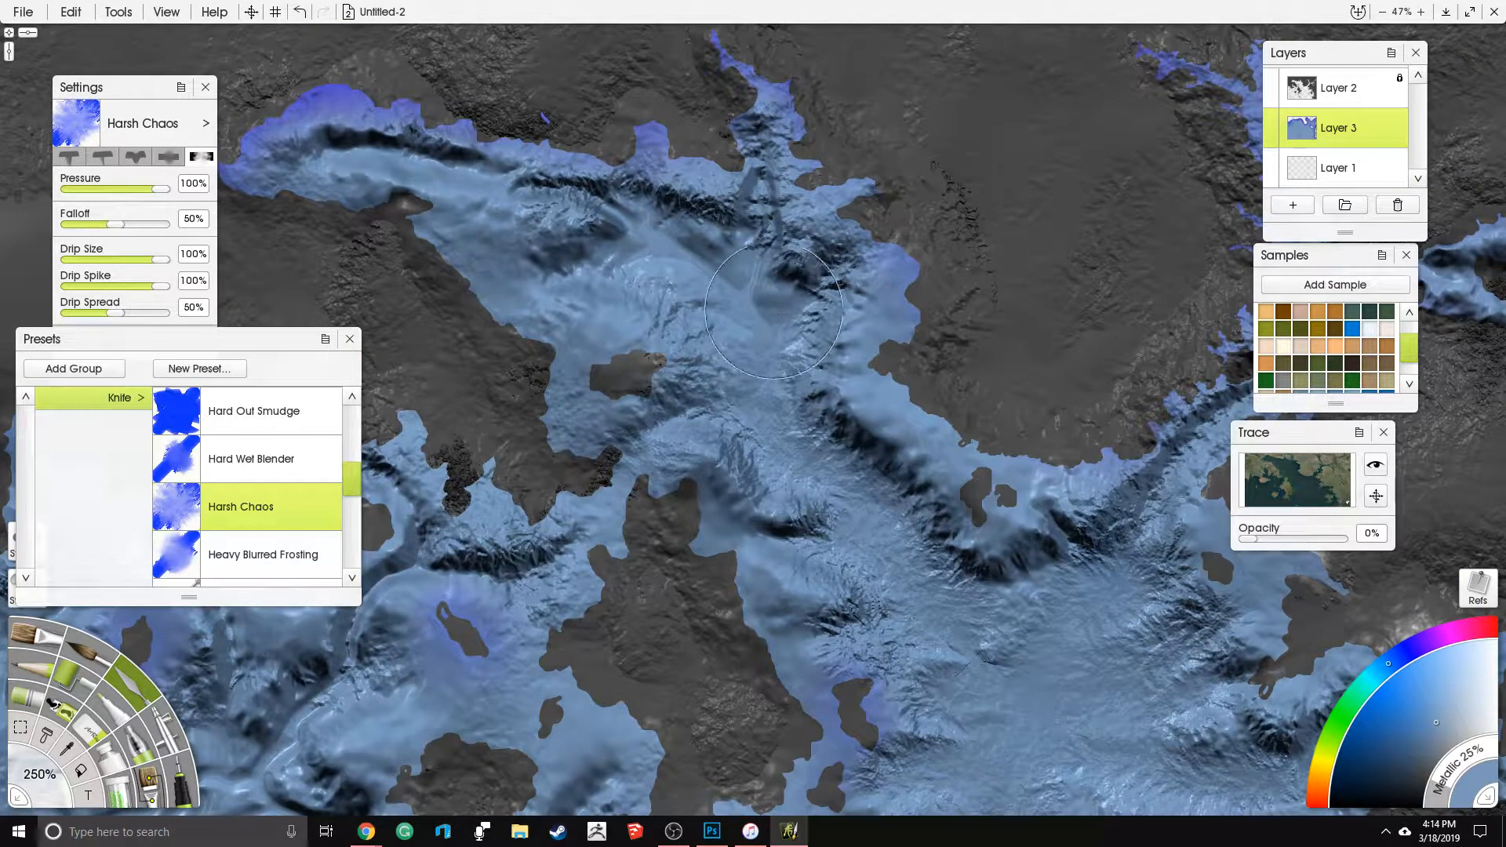
{"action": "mouse_move", "coordinate": [755, 319]}
{"action": "left_mouse_down"}
{"action": "mouse_move", "coordinate": [669, 255]}
{"action": "mouse_move", "coordinate": [607, 270]}
{"action": "mouse_move", "coordinate": [647, 228]}
{"action": "mouse_move", "coordinate": [604, 261]}
{"action": "mouse_move", "coordinate": [530, 277]}
{"action": "mouse_move", "coordinate": [485, 202]}
{"action": "mouse_move", "coordinate": [513, 196]}
{"action": "mouse_move", "coordinate": [424, 169]}
{"action": "left_mouse_up"}
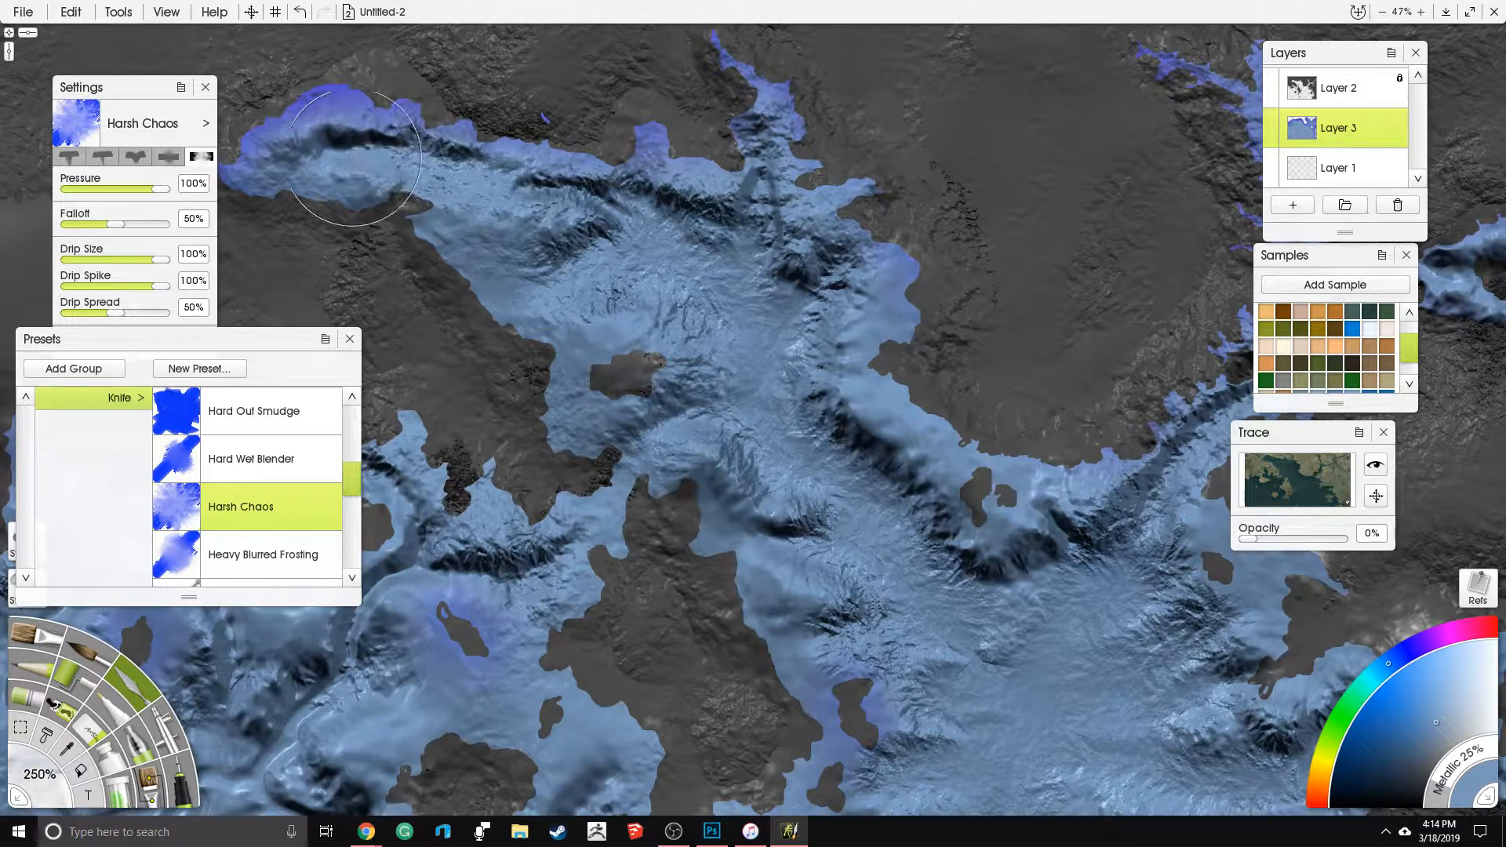
- Roughen the smooth ridges and channels of the southern basin down to the map's edge, and the channel mouth near the eastern islands
{"action": "mouse_move", "coordinate": [1106, 740]}
{"action": "left_mouse_down"}
{"action": "mouse_move", "coordinate": [910, 581]}
{"action": "mouse_move", "coordinate": [816, 433]}
{"action": "left_mouse_up"}
{"action": "mouse_move", "coordinate": [817, 515]}
{"action": "left_mouse_down"}
{"action": "mouse_move", "coordinate": [766, 328]}
{"action": "mouse_move", "coordinate": [762, 360]}
{"action": "mouse_move", "coordinate": [804, 448]}
{"action": "mouse_move", "coordinate": [892, 492]}
{"action": "mouse_move", "coordinate": [933, 539]}
{"action": "left_mouse_up"}
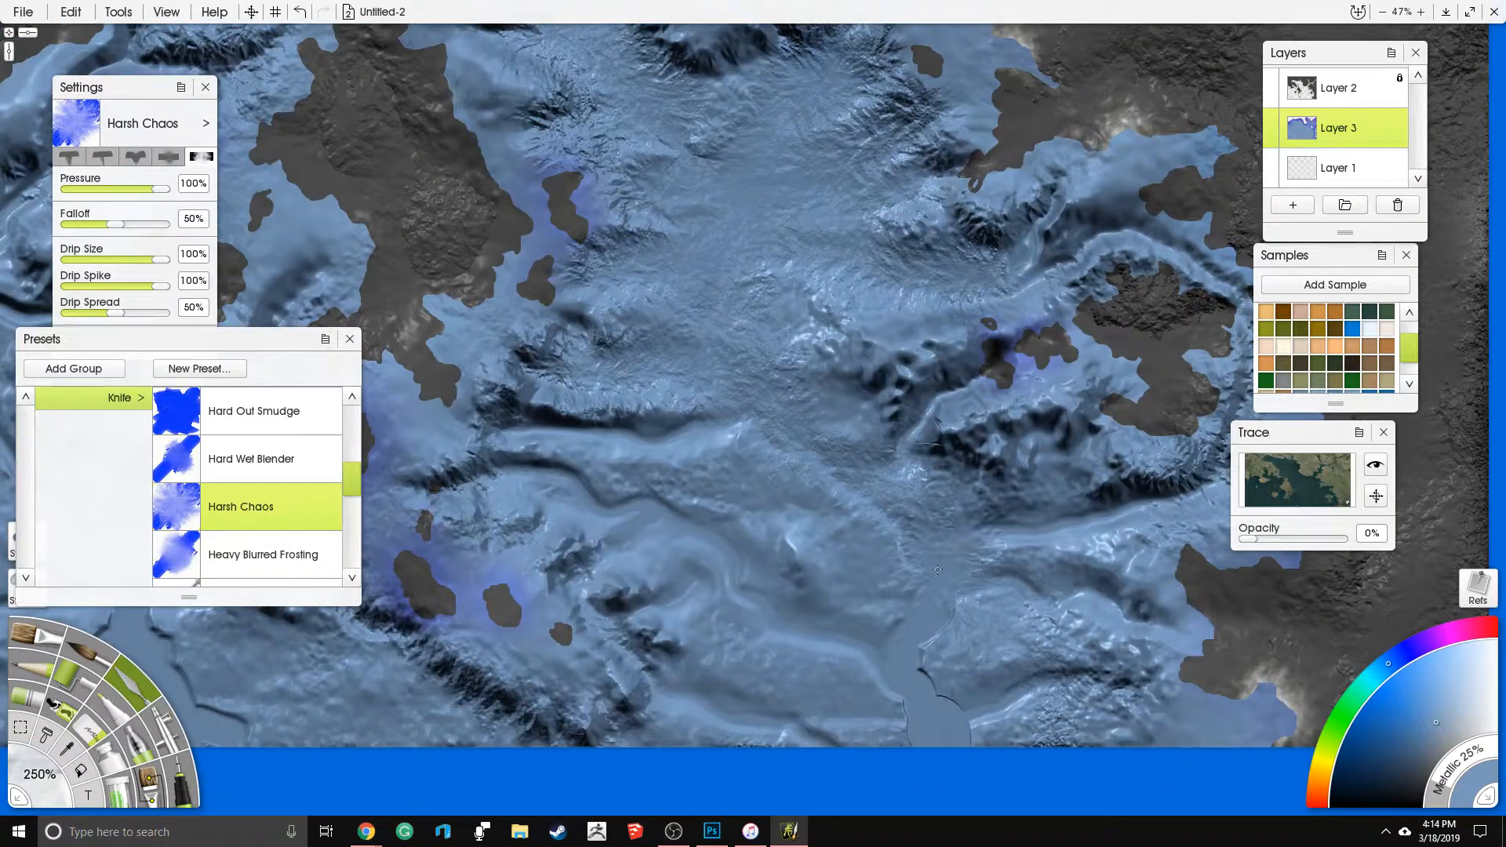
{"action": "mouse_move", "coordinate": [947, 547]}
{"action": "left_mouse_down"}
{"action": "mouse_move", "coordinate": [1013, 525]}
{"action": "mouse_move", "coordinate": [1074, 564]}
{"action": "mouse_move", "coordinate": [926, 563]}
{"action": "left_mouse_up"}
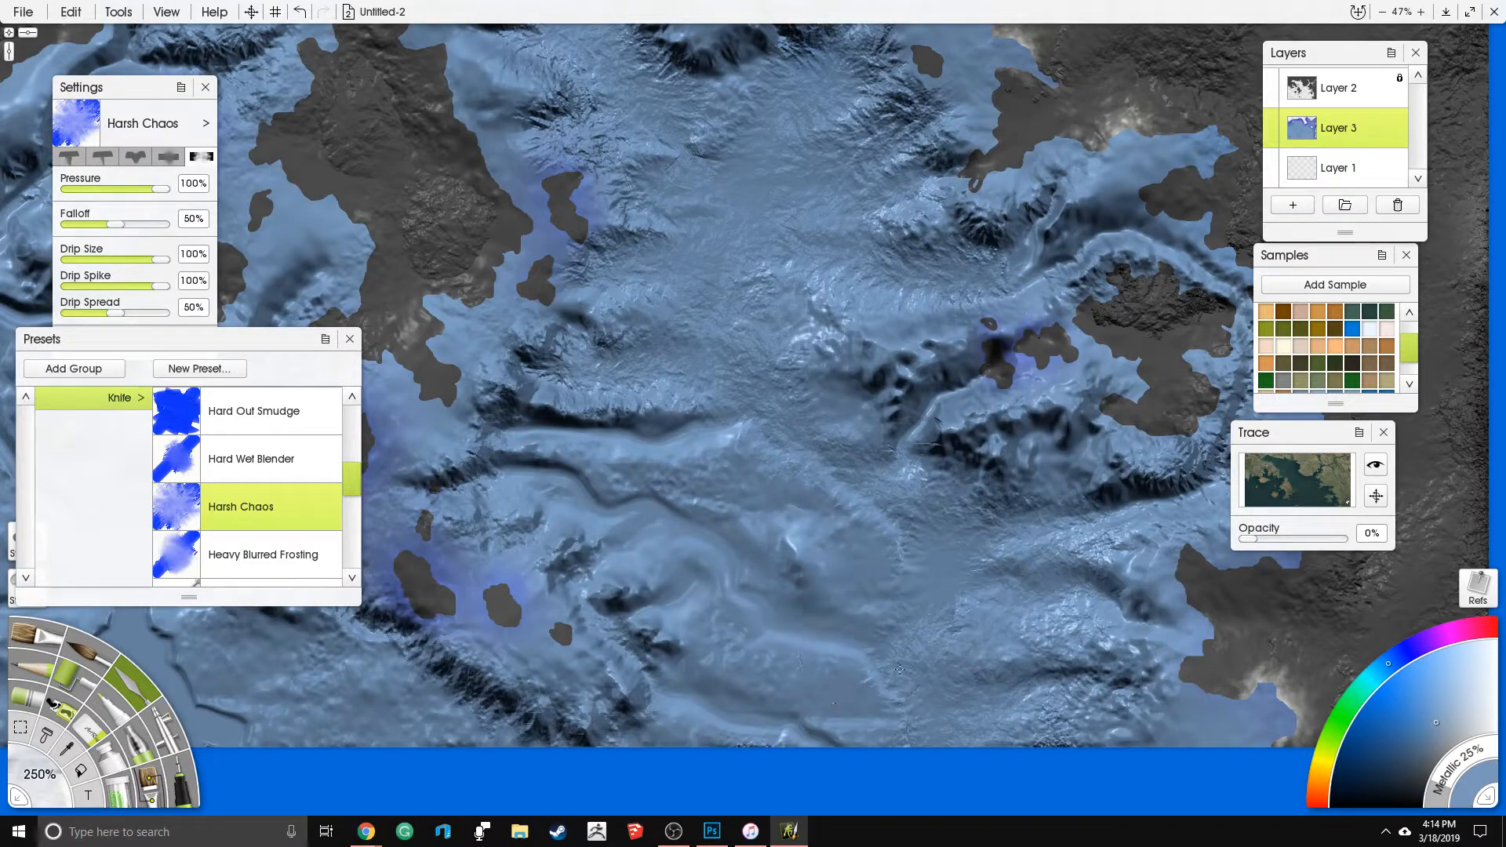
{"action": "mouse_move", "coordinate": [651, 510]}
{"action": "left_mouse_down"}
{"action": "mouse_move", "coordinate": [547, 469]}
{"action": "mouse_move", "coordinate": [522, 440]}
{"action": "mouse_move", "coordinate": [750, 419]}
{"action": "left_mouse_up"}
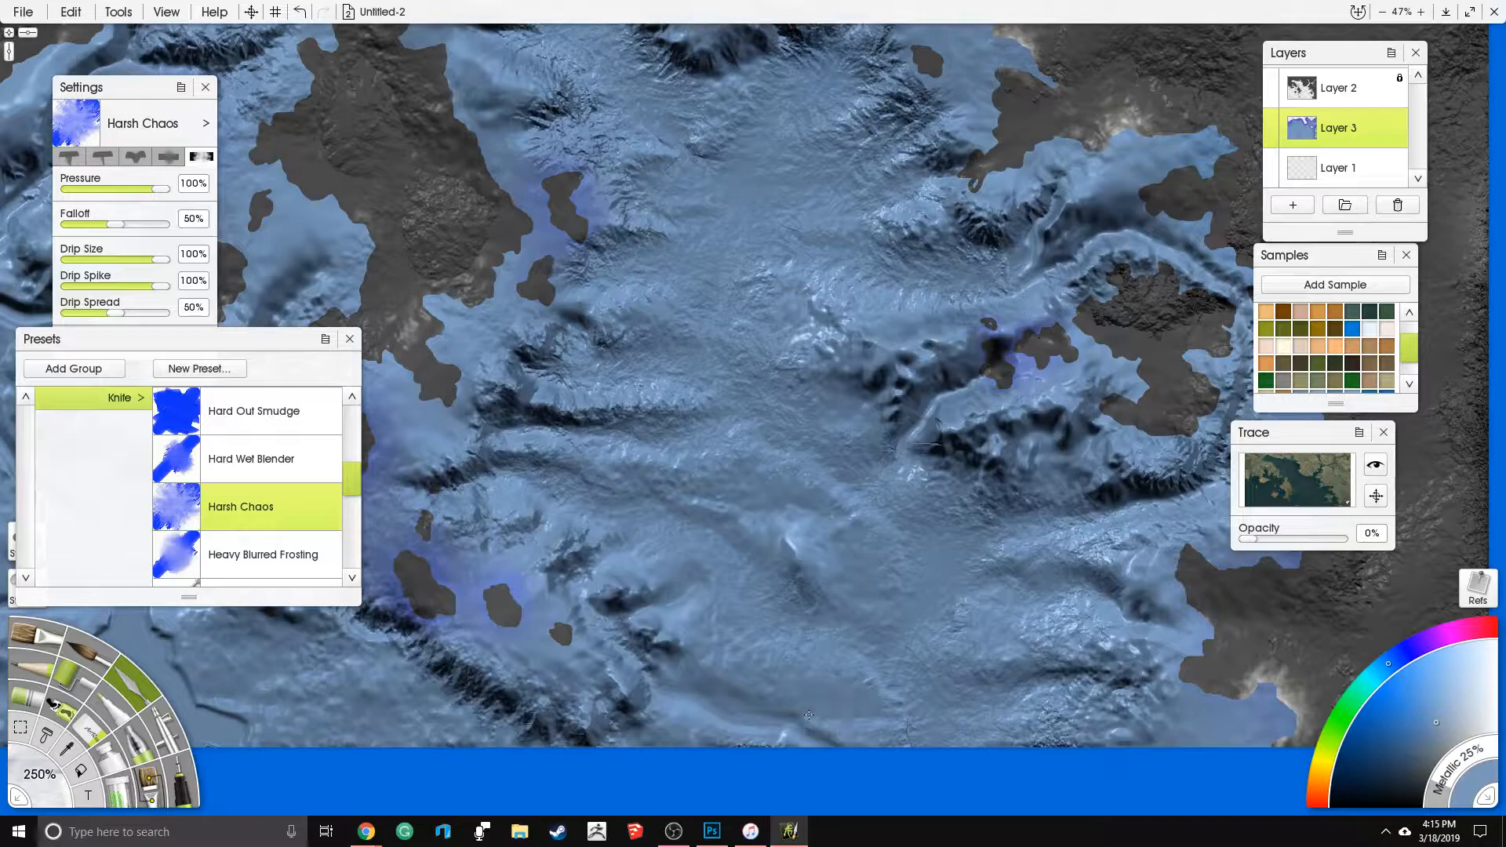
{"action": "left_click_drag", "start_coordinate": [679, 676], "coordinate": [620, 598]}
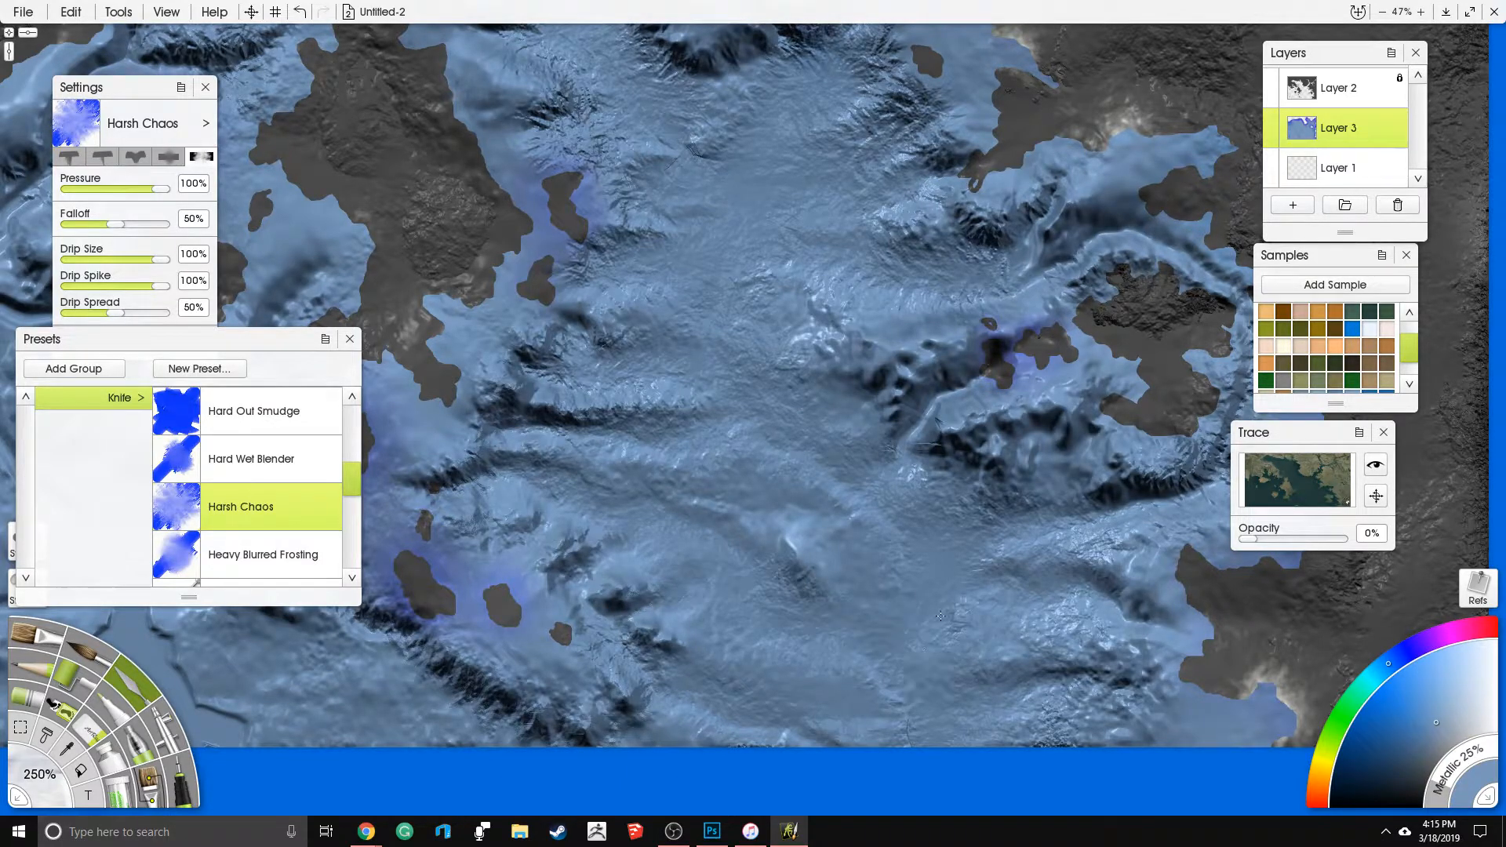
{"action": "mouse_move", "coordinate": [885, 485]}
{"action": "left_mouse_down"}
{"action": "mouse_move", "coordinate": [901, 436]}
{"action": "mouse_move", "coordinate": [946, 388]}
{"action": "mouse_move", "coordinate": [898, 423]}
{"action": "left_mouse_up"}
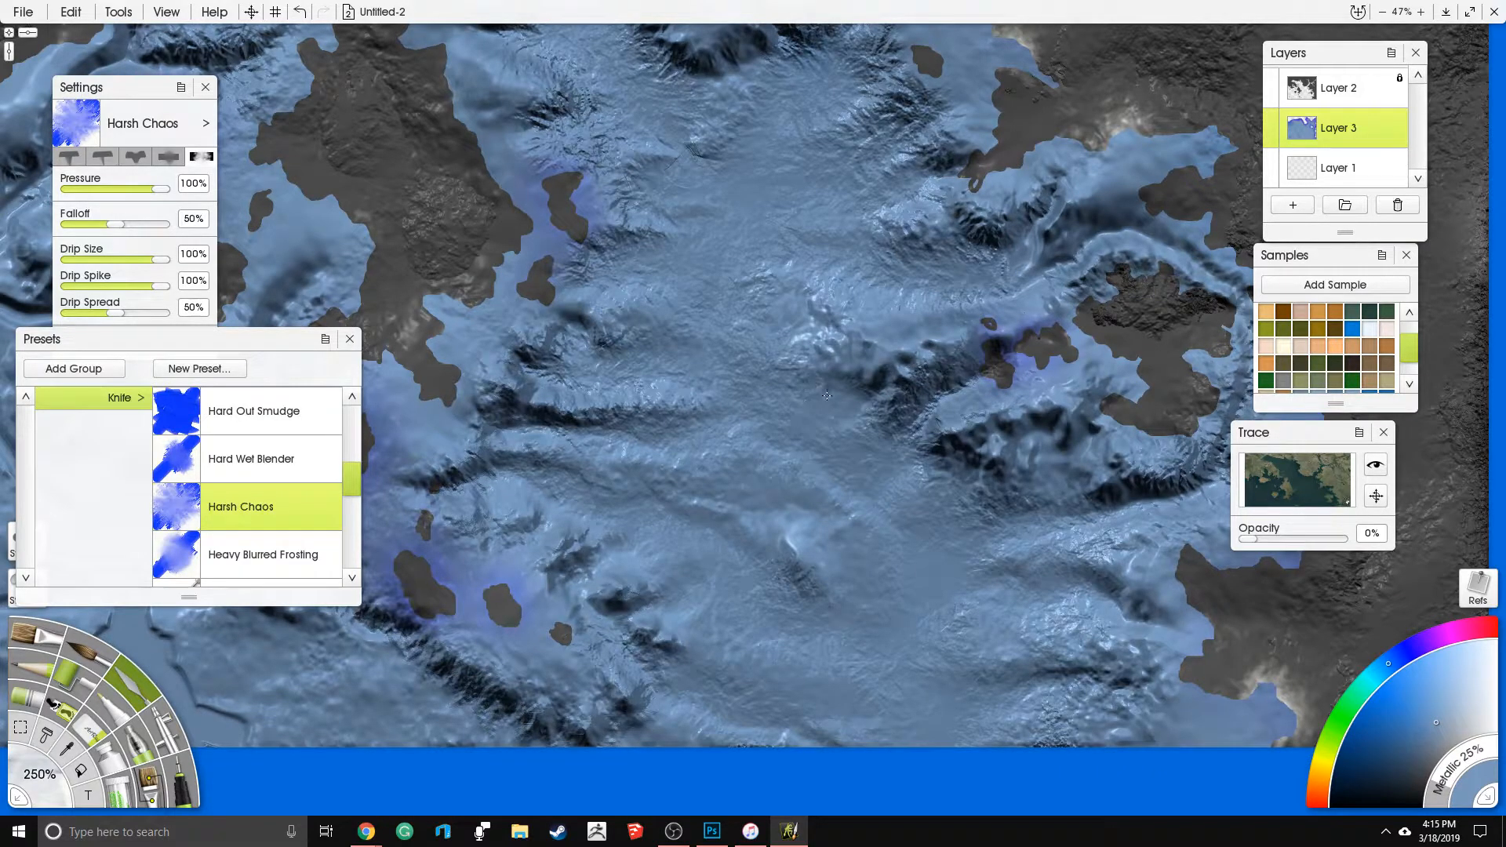
{"action": "mouse_move", "coordinate": [1027, 256]}
{"action": "left_mouse_down"}
{"action": "mouse_move", "coordinate": [1045, 221]}
{"action": "mouse_move", "coordinate": [1009, 285]}
{"action": "mouse_move", "coordinate": [1143, 242]}
{"action": "left_mouse_up"}
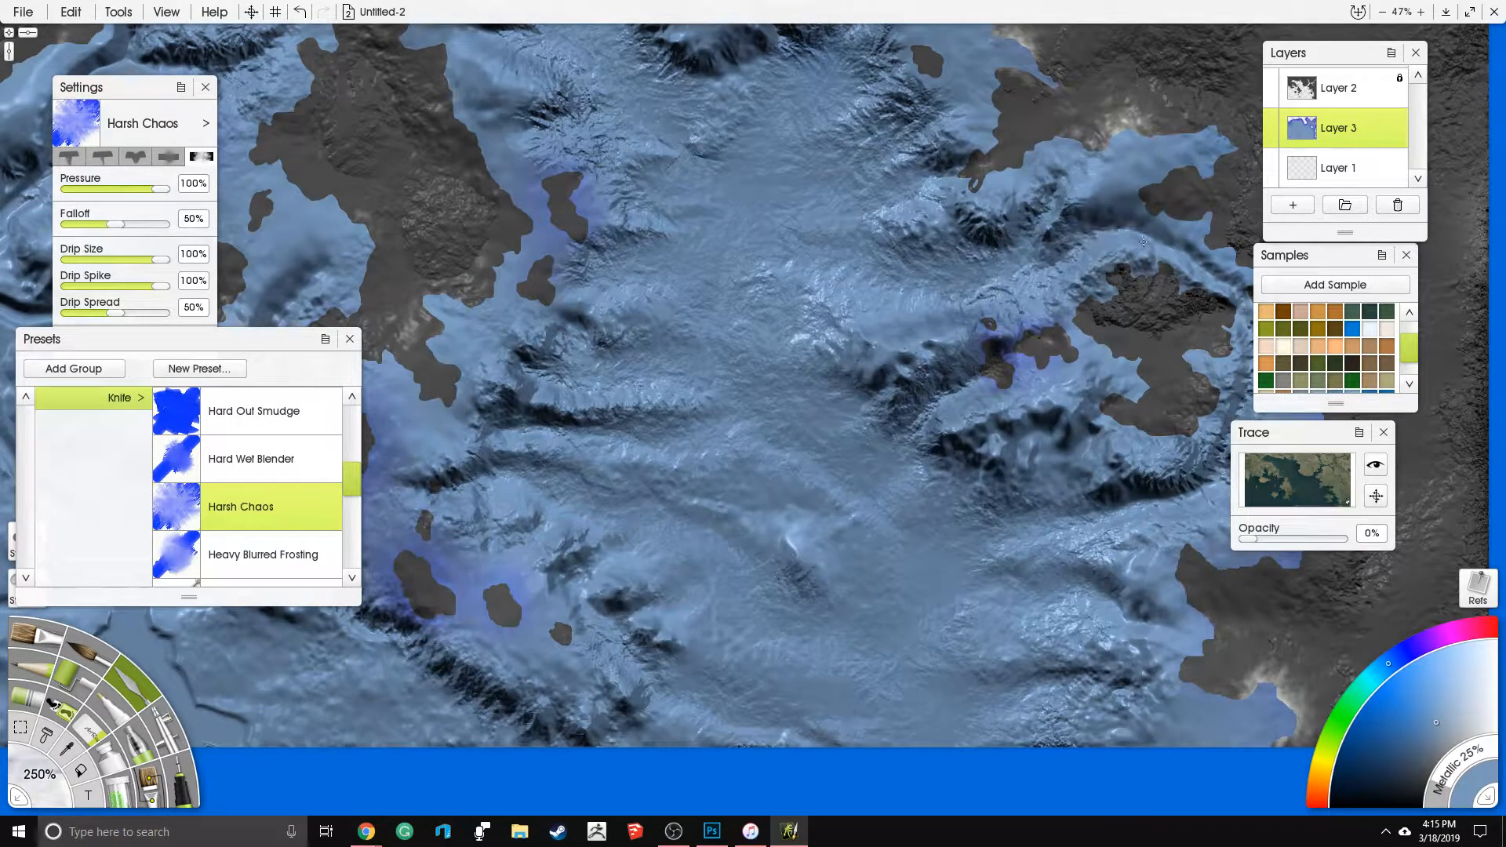
- Spread the rough texture west past the southern island chain and over the southwestern seabed
{"action": "mouse_move", "coordinate": [534, 424]}
{"action": "left_mouse_down"}
{"action": "mouse_move", "coordinate": [796, 386]}
{"action": "mouse_move", "coordinate": [987, 299]}
{"action": "left_mouse_up"}
{"action": "left_click_drag", "start_coordinate": [602, 585], "coordinate": [639, 601]}
{"action": "mouse_move", "coordinate": [569, 566]}
{"action": "left_mouse_down"}
{"action": "mouse_move", "coordinate": [571, 483]}
{"action": "mouse_move", "coordinate": [675, 449]}
{"action": "mouse_move", "coordinate": [741, 459]}
{"action": "mouse_move", "coordinate": [713, 460]}
{"action": "mouse_move", "coordinate": [701, 398]}
{"action": "mouse_move", "coordinate": [686, 438]}
{"action": "mouse_move", "coordinate": [596, 437]}
{"action": "mouse_move", "coordinate": [498, 489]}
{"action": "mouse_move", "coordinate": [416, 494]}
{"action": "left_mouse_up"}
{"action": "mouse_move", "coordinate": [458, 528]}
{"action": "left_mouse_down"}
{"action": "mouse_move", "coordinate": [665, 499]}
{"action": "mouse_move", "coordinate": [672, 522]}
{"action": "mouse_move", "coordinate": [582, 469]}
{"action": "mouse_move", "coordinate": [731, 511]}
{"action": "mouse_move", "coordinate": [790, 437]}
{"action": "mouse_move", "coordinate": [655, 283]}
{"action": "mouse_move", "coordinate": [550, 263]}
{"action": "mouse_move", "coordinate": [570, 362]}
{"action": "mouse_move", "coordinate": [682, 271]}
{"action": "mouse_move", "coordinate": [640, 424]}
{"action": "mouse_move", "coordinate": [665, 344]}
{"action": "mouse_move", "coordinate": [734, 372]}
{"action": "mouse_move", "coordinate": [797, 286]}
{"action": "mouse_move", "coordinate": [799, 319]}
{"action": "mouse_move", "coordinate": [870, 381]}
{"action": "mouse_move", "coordinate": [929, 343]}
{"action": "mouse_move", "coordinate": [1006, 175]}
{"action": "left_mouse_up"}
{"action": "mouse_move", "coordinate": [605, 263]}
{"action": "left_mouse_down"}
{"action": "mouse_move", "coordinate": [794, 451]}
{"action": "mouse_move", "coordinate": [605, 486]}
{"action": "mouse_move", "coordinate": [597, 549]}
{"action": "mouse_move", "coordinate": [620, 605]}
{"action": "mouse_move", "coordinate": [652, 197]}
{"action": "left_mouse_up"}
{"action": "mouse_move", "coordinate": [745, 392]}
{"action": "left_mouse_down"}
{"action": "mouse_move", "coordinate": [860, 349]}
{"action": "mouse_move", "coordinate": [836, 416]}
{"action": "mouse_move", "coordinate": [930, 405]}
{"action": "mouse_move", "coordinate": [926, 377]}
{"action": "mouse_move", "coordinate": [953, 393]}
{"action": "mouse_move", "coordinate": [871, 396]}
{"action": "left_mouse_up"}
{"action": "mouse_move", "coordinate": [935, 263]}
{"action": "left_mouse_down"}
{"action": "mouse_move", "coordinate": [1043, 117]}
{"action": "mouse_move", "coordinate": [1148, 148]}
{"action": "left_mouse_up"}
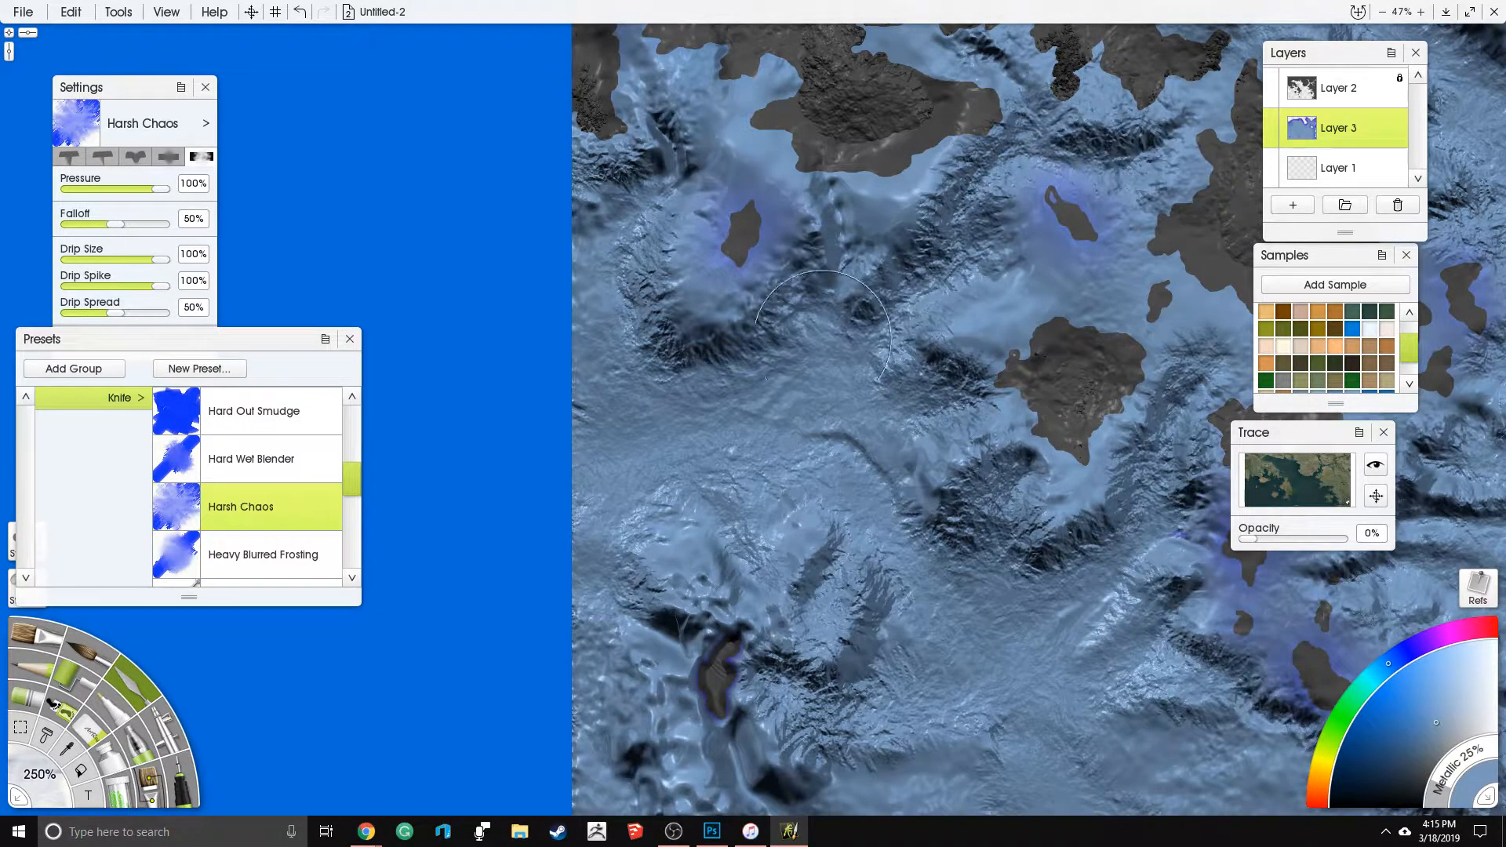
- Roughen the smooth strait at the northern tip of the central landmass
{"action": "left_click_drag", "start_coordinate": [826, 300], "coordinate": [847, 537]}
{"action": "mouse_move", "coordinate": [944, 469]}
{"action": "left_mouse_down"}
{"action": "mouse_move", "coordinate": [539, 455]}
{"action": "mouse_move", "coordinate": [451, 482]}
{"action": "left_mouse_up"}
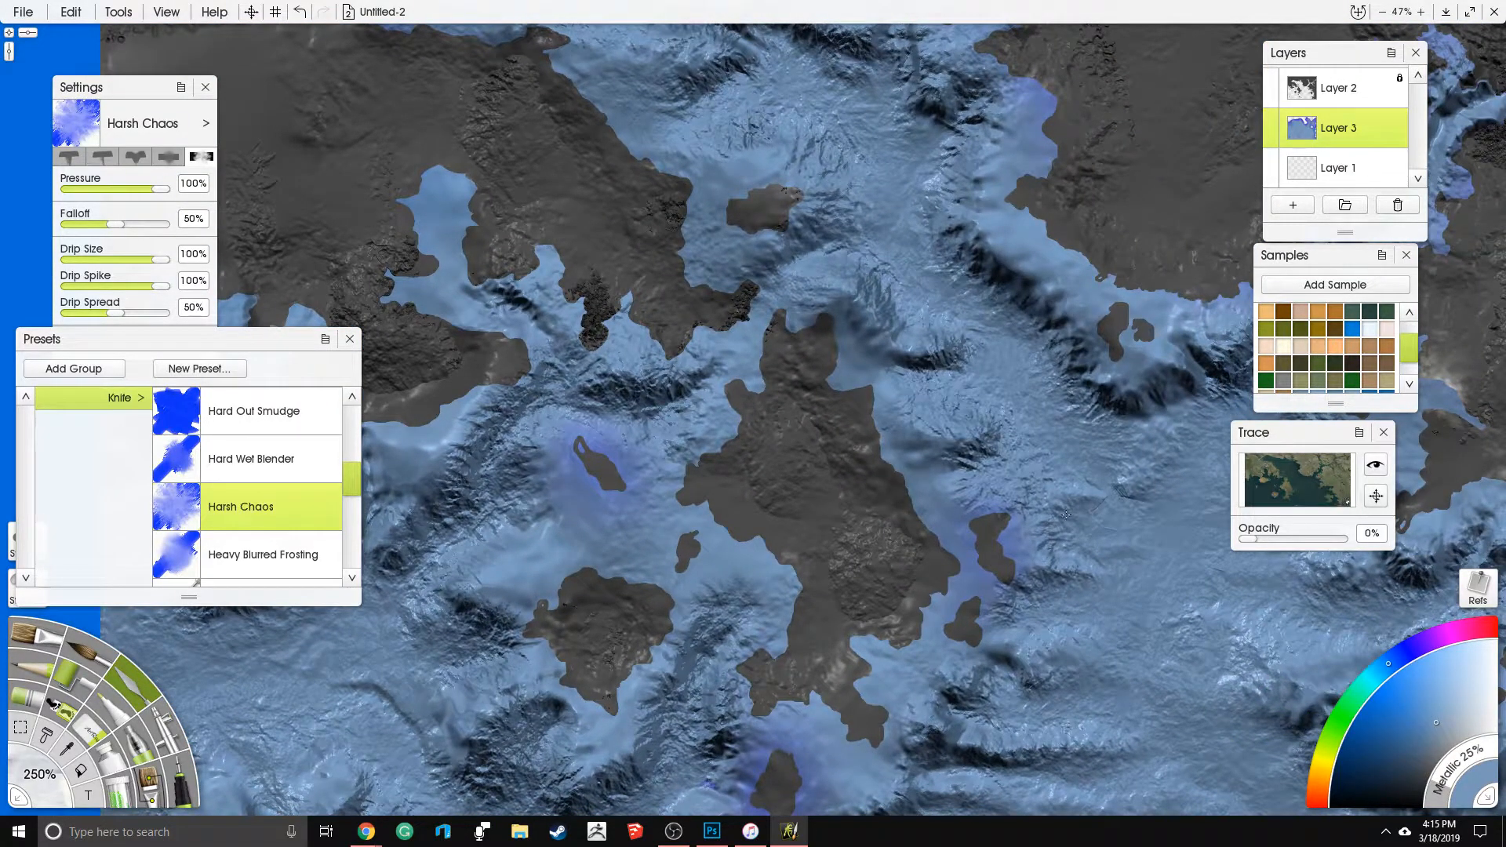
{"action": "left_click_drag", "start_coordinate": [785, 132], "coordinate": [856, 326]}
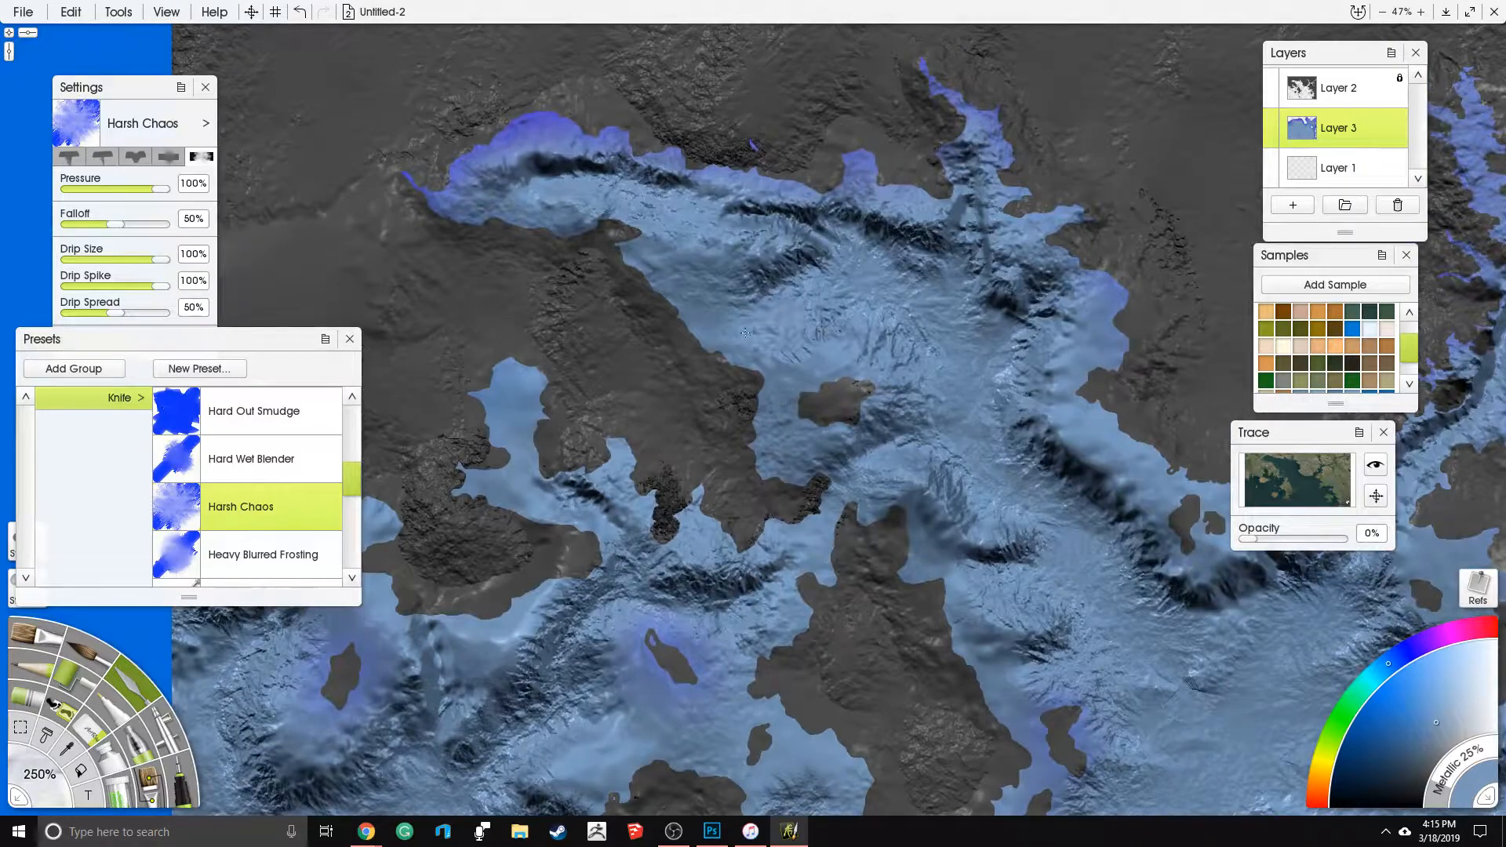
{"action": "left_click_drag", "start_coordinate": [957, 405], "coordinate": [909, 438]}
{"action": "left_click_drag", "start_coordinate": [895, 522], "coordinate": [908, 468]}
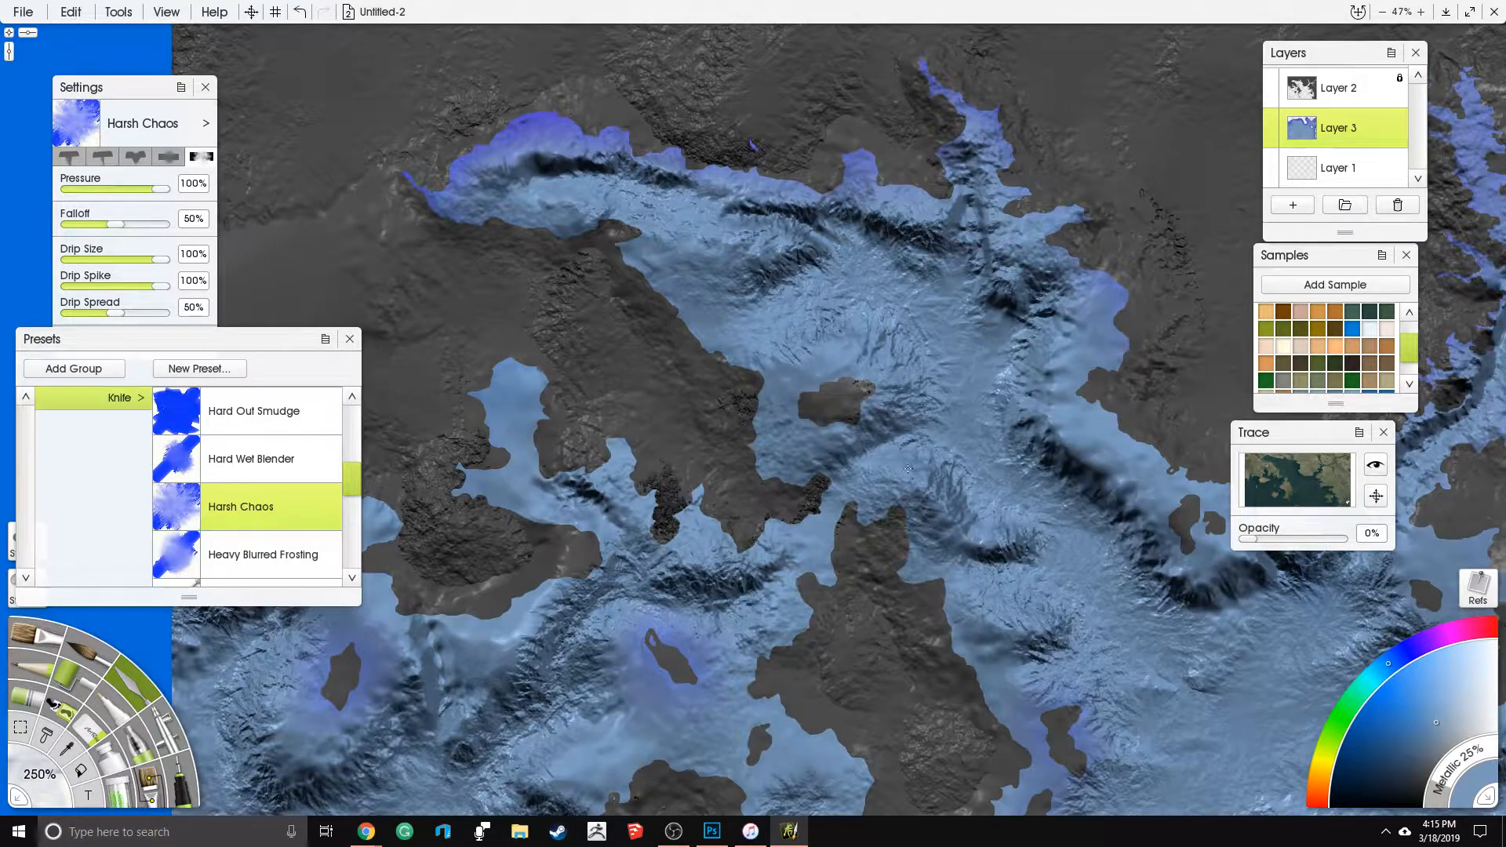
- Set the Harsh Chaos knife size to 500%
{"action": "left_click_drag", "start_coordinate": [1046, 507], "coordinate": [754, 391]}
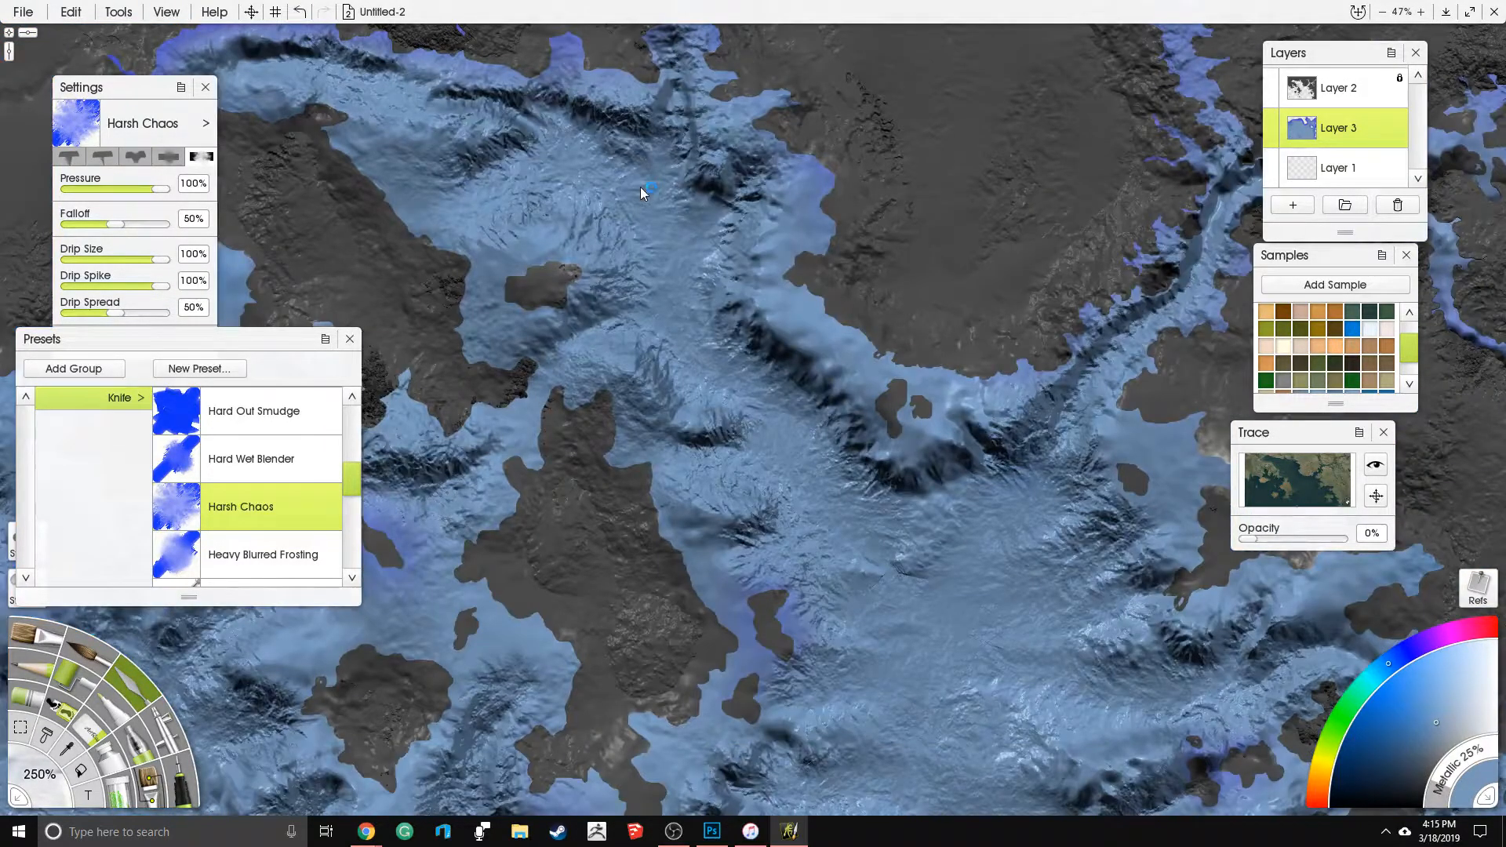
{"action": "scroll", "coordinate": [643, 186], "scroll_direction": "down", "scroll_amount": 3}
{"action": "left_click_drag", "start_coordinate": [772, 181], "coordinate": [841, 47]}
{"action": "scroll", "coordinate": [920, 274], "scroll_direction": "up", "scroll_amount": 1}
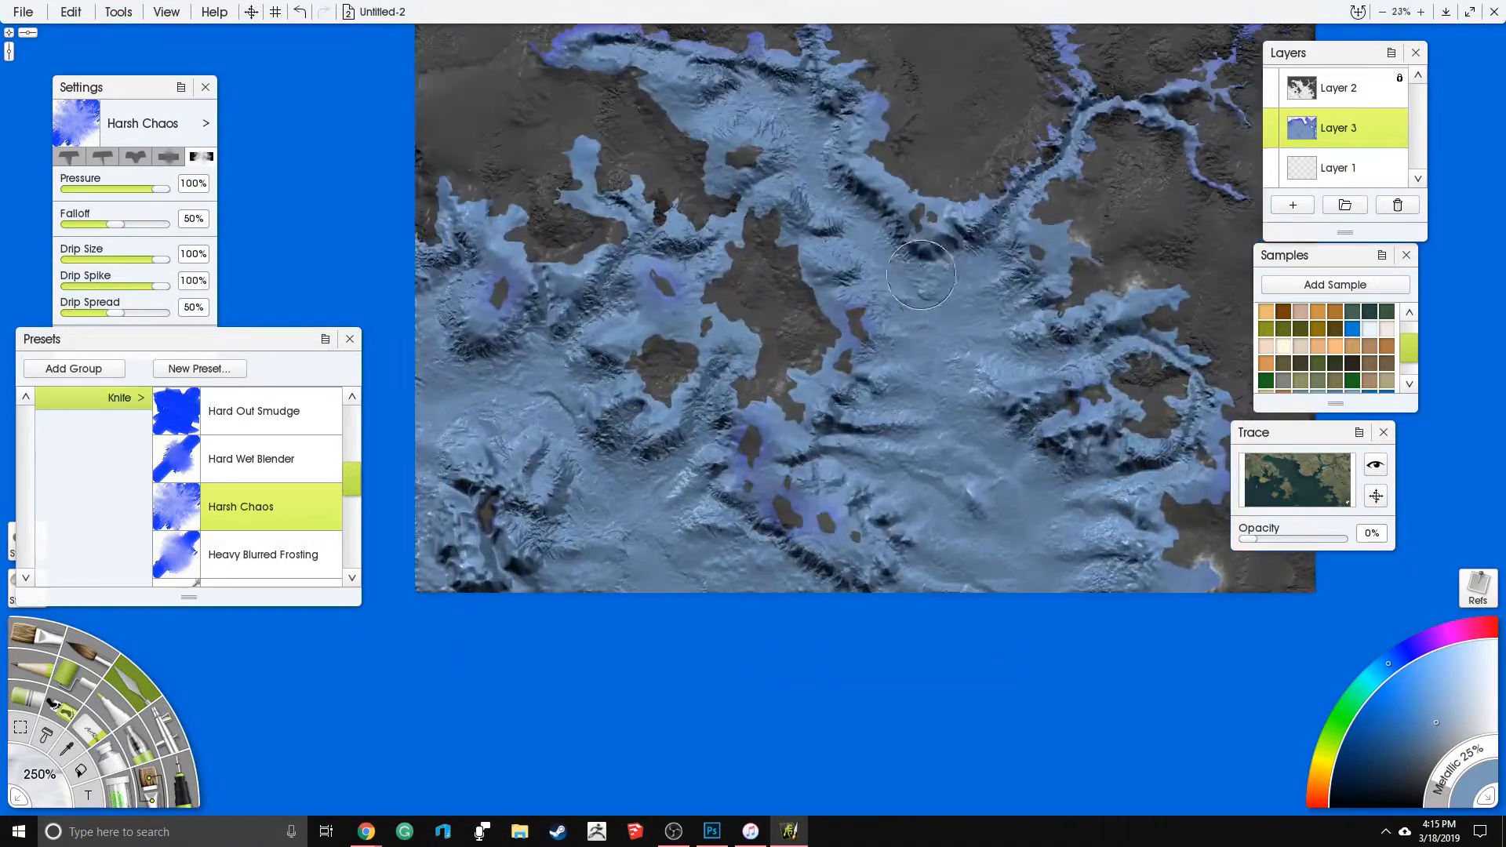
{"action": "left_click_drag", "start_coordinate": [921, 275], "coordinate": [772, 261]}
{"action": "left_click_drag", "start_coordinate": [918, 340], "coordinate": [816, 421]}
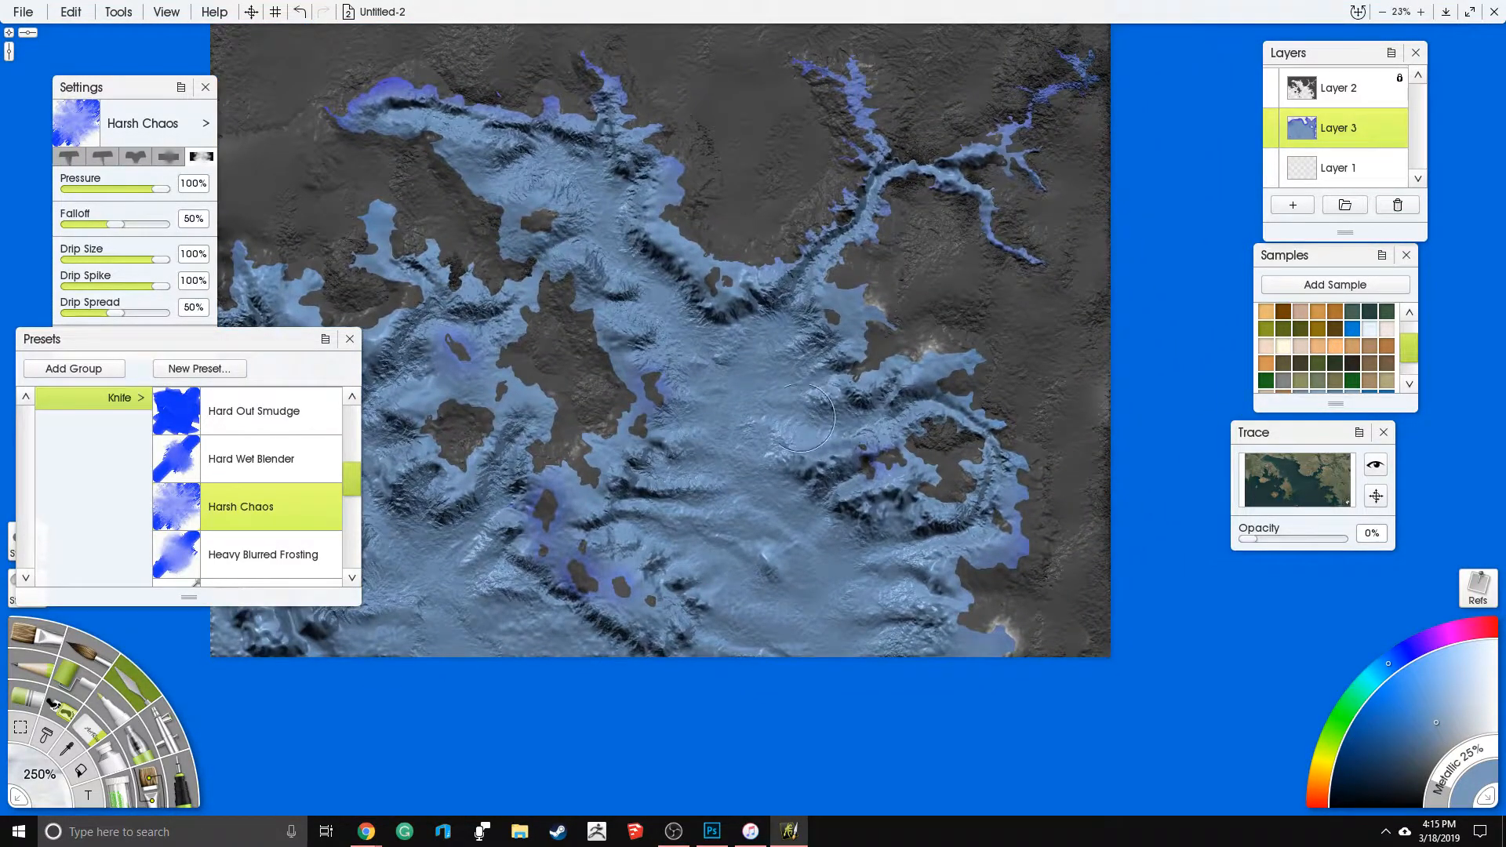
{"action": "left_click", "coordinate": [38, 787]}
{"action": "type", "text": "500"}
{"action": "key", "text": "Return"}
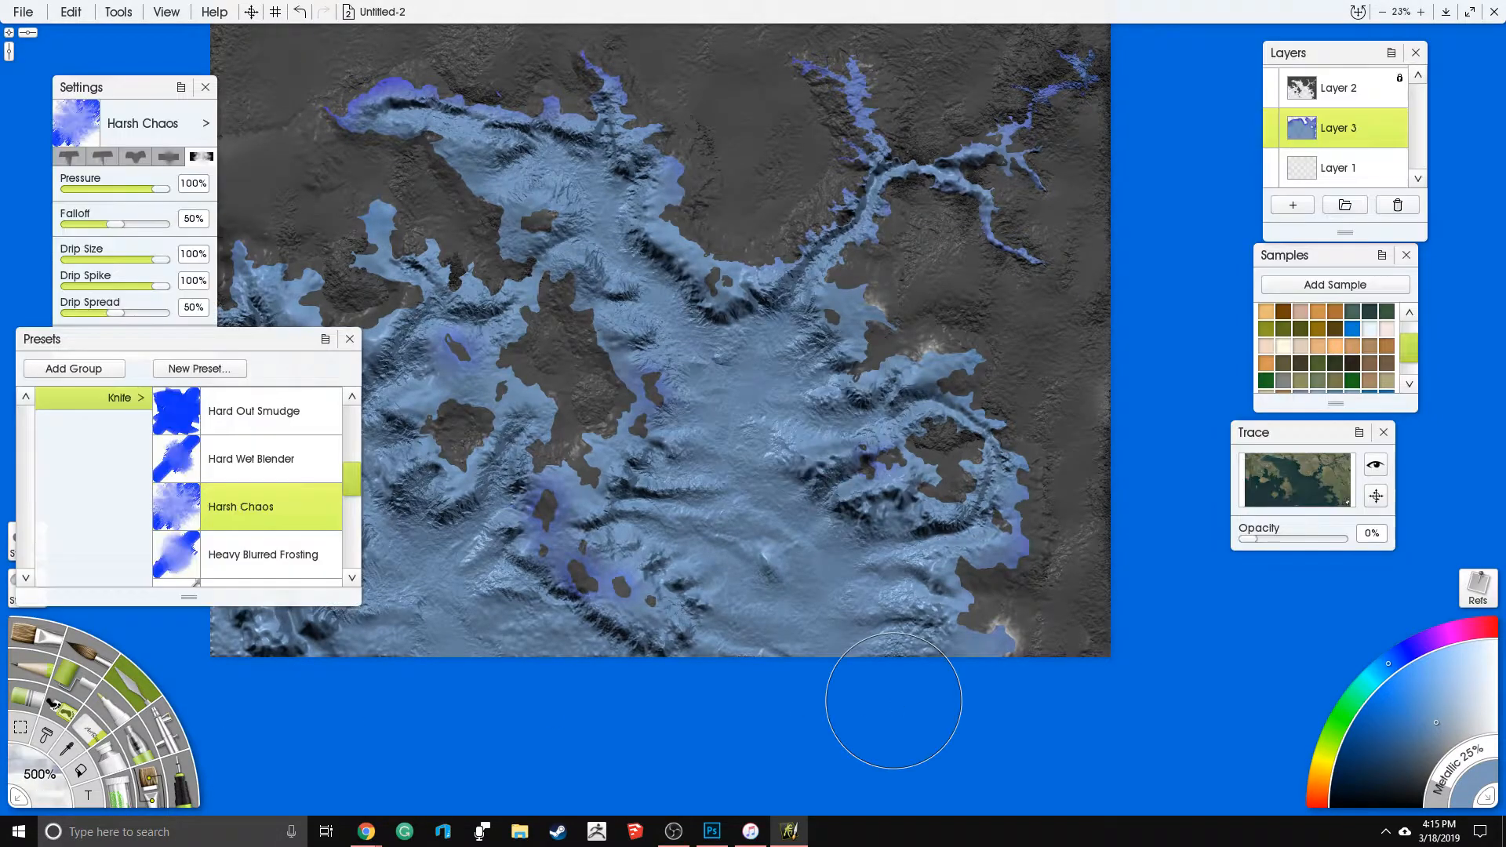
- Spread broad rough texture over the eastern basin and the southwestern seabed, undoing one stroke
{"action": "scroll", "coordinate": [750, 372], "scroll_direction": "up", "scroll_amount": 2}
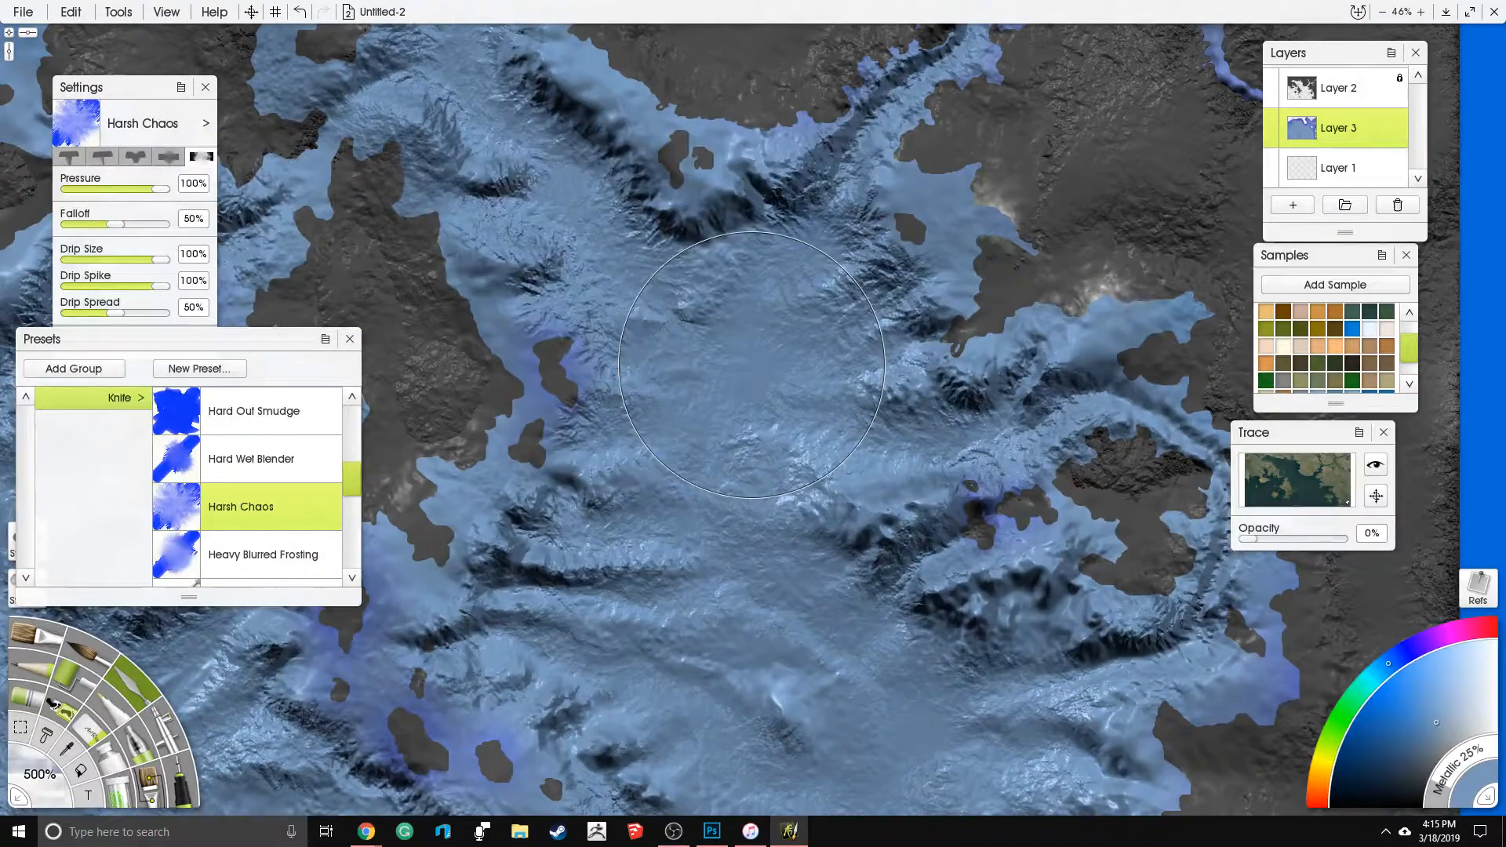
{"action": "mouse_move", "coordinate": [753, 365]}
{"action": "left_mouse_down"}
{"action": "mouse_move", "coordinate": [813, 276]}
{"action": "mouse_move", "coordinate": [696, 368]}
{"action": "mouse_move", "coordinate": [694, 387]}
{"action": "mouse_move", "coordinate": [765, 423]}
{"action": "mouse_move", "coordinate": [746, 479]}
{"action": "mouse_move", "coordinate": [876, 718]}
{"action": "mouse_move", "coordinate": [871, 773]}
{"action": "mouse_move", "coordinate": [938, 753]}
{"action": "left_mouse_up"}
{"action": "mouse_move", "coordinate": [895, 796]}
{"action": "left_mouse_down"}
{"action": "mouse_move", "coordinate": [969, 650]}
{"action": "mouse_move", "coordinate": [979, 706]}
{"action": "mouse_move", "coordinate": [794, 620]}
{"action": "mouse_move", "coordinate": [786, 581]}
{"action": "mouse_move", "coordinate": [1020, 470]}
{"action": "mouse_move", "coordinate": [1004, 377]}
{"action": "mouse_move", "coordinate": [882, 256]}
{"action": "mouse_move", "coordinate": [850, 255]}
{"action": "mouse_move", "coordinate": [874, 290]}
{"action": "left_mouse_up"}
{"action": "key", "text": "ctrl+z"}
{"action": "mouse_move", "coordinate": [875, 290]}
{"action": "left_mouse_down"}
{"action": "mouse_move", "coordinate": [1047, 317]}
{"action": "mouse_move", "coordinate": [1407, 189]}
{"action": "left_mouse_up"}
{"action": "left_click_drag", "start_coordinate": [845, 578], "coordinate": [871, 567]}
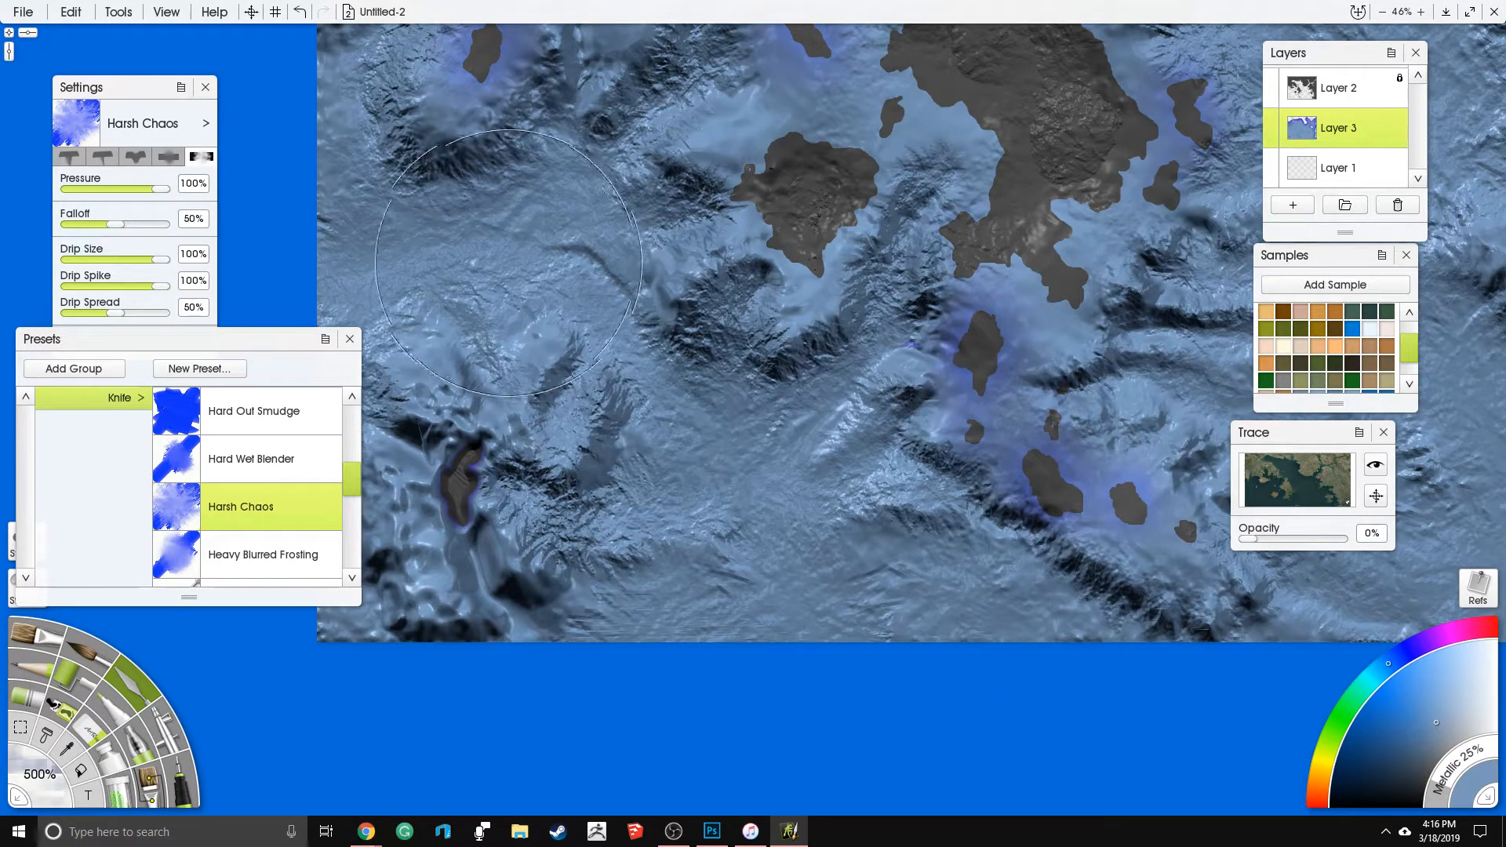
{"action": "left_click_drag", "start_coordinate": [602, 255], "coordinate": [730, 523]}
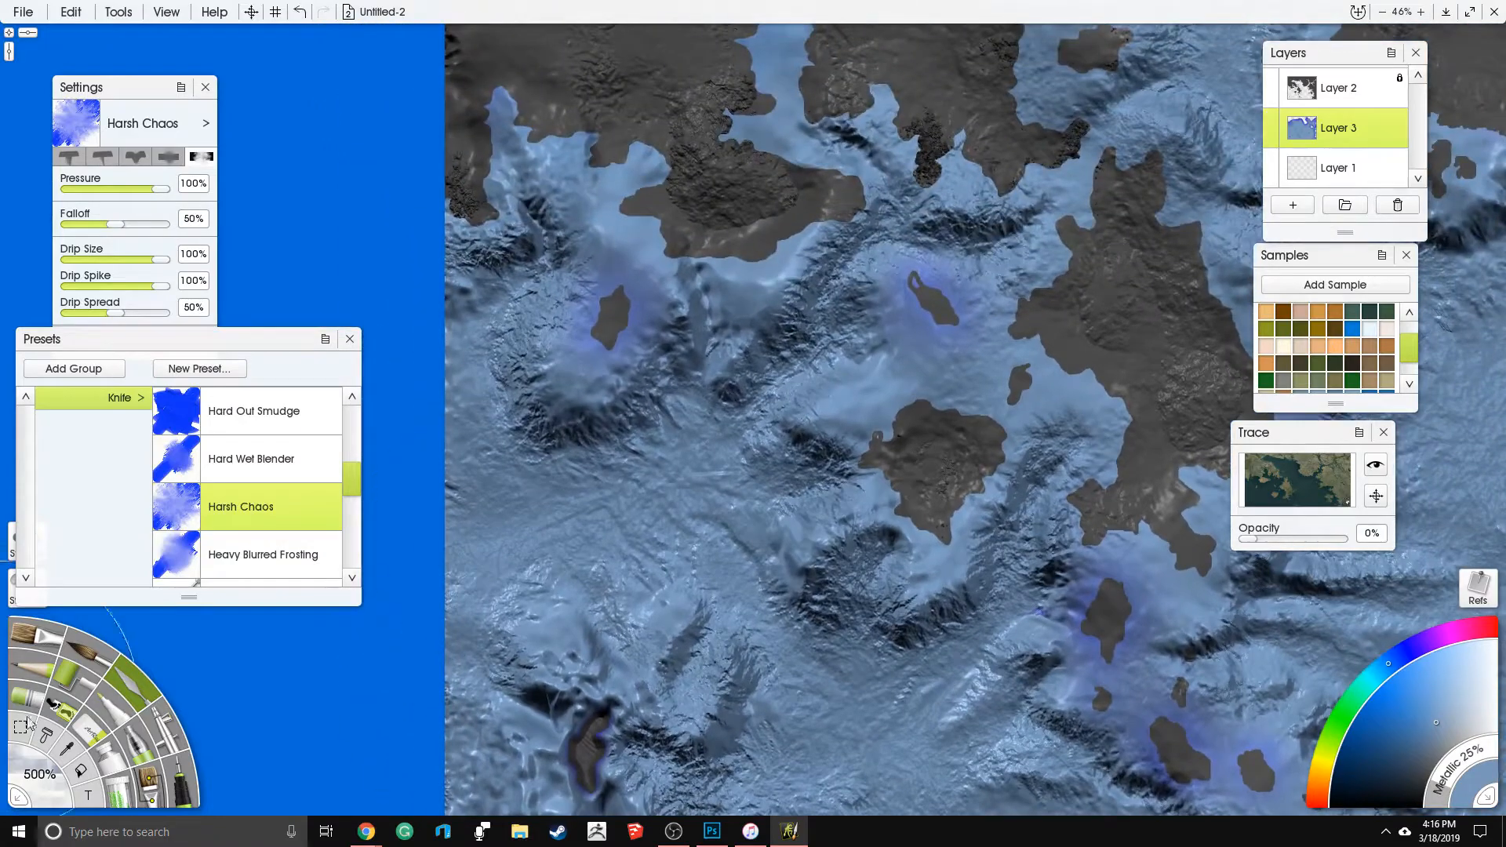
- Reduce the knife size to 100% and roughen the ridges between the small western island and the central landmass
{"action": "left_click", "coordinate": [37, 784]}
{"action": "type", "text": "100"}
{"action": "key", "text": "Return"}
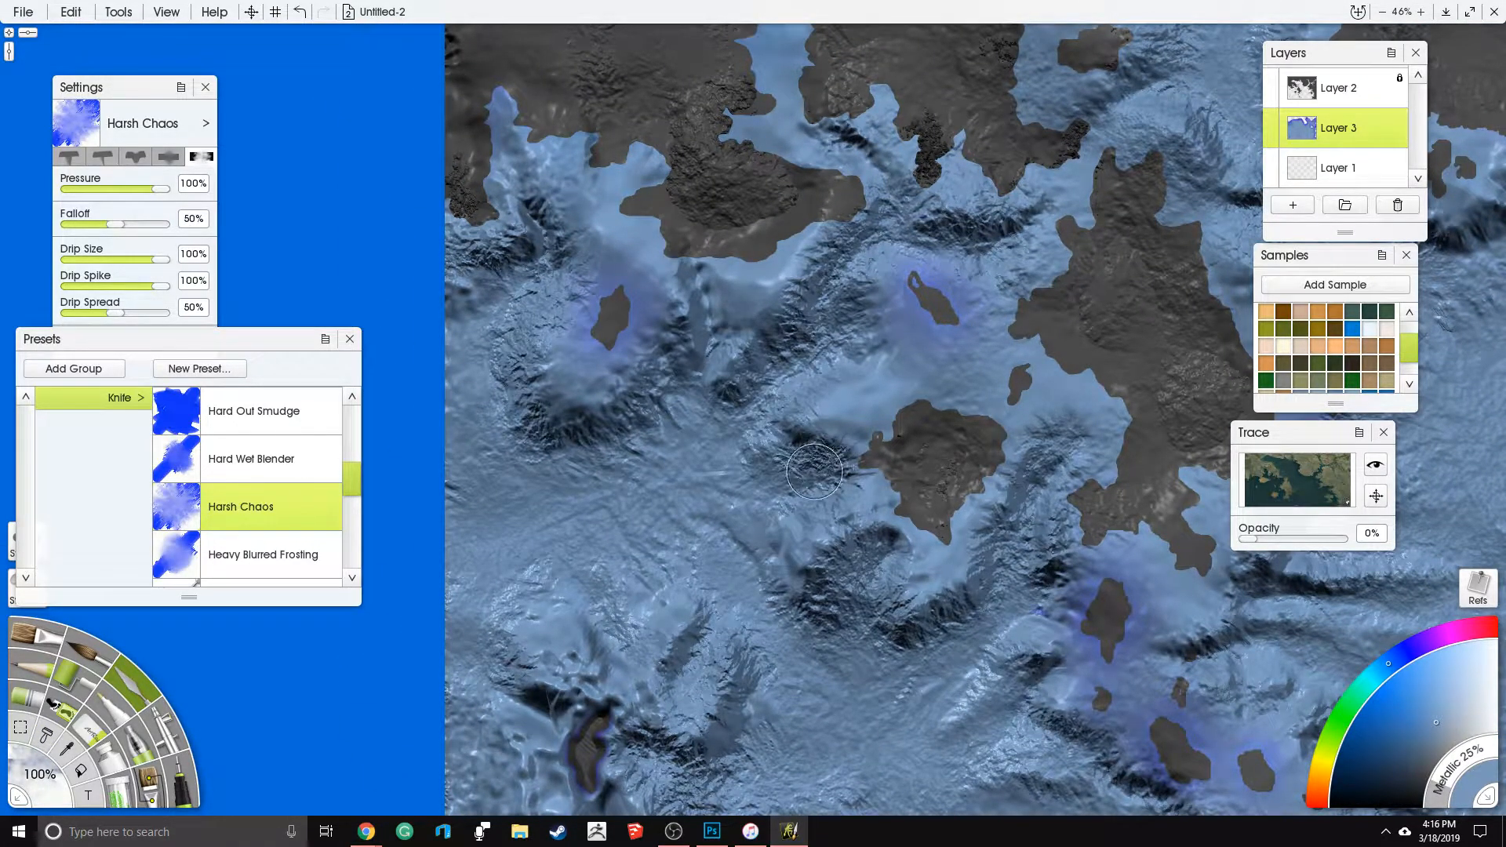
{"action": "mouse_move", "coordinate": [1024, 524]}
{"action": "left_mouse_down"}
{"action": "mouse_move", "coordinate": [1053, 473]}
{"action": "mouse_move", "coordinate": [1028, 502]}
{"action": "left_mouse_up"}
{"action": "left_click_drag", "start_coordinate": [994, 528], "coordinate": [942, 523]}
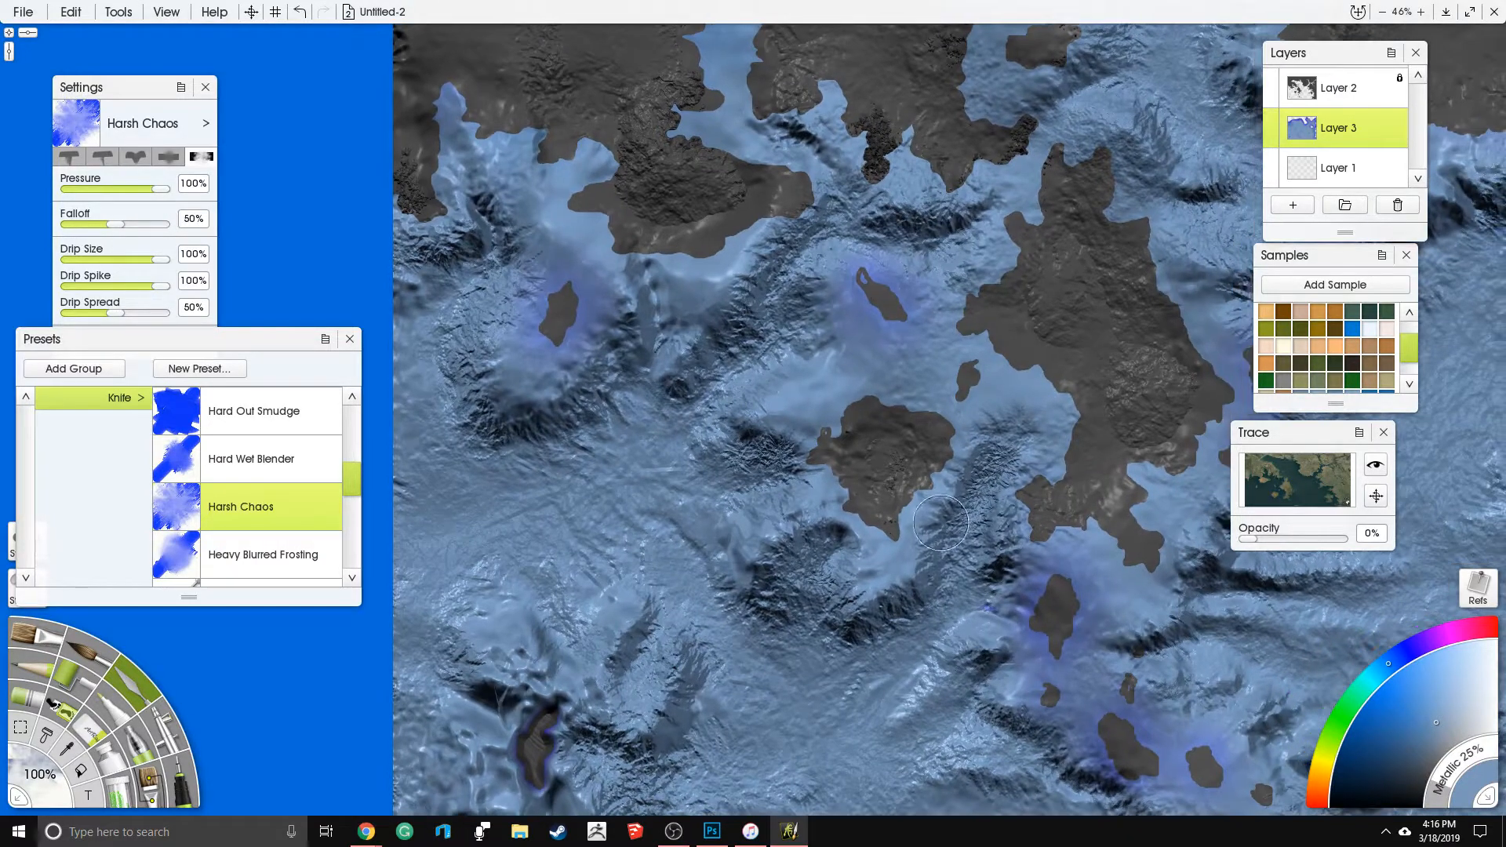
{"action": "left_click_drag", "start_coordinate": [971, 679], "coordinate": [926, 701]}
- Add finer roughness to the trench below the northeastern river mouth and to the ridges of the eastern shelf
{"action": "left_click_drag", "start_coordinate": [1065, 592], "coordinate": [676, 722]}
{"action": "left_click_drag", "start_coordinate": [971, 419], "coordinate": [914, 490]}
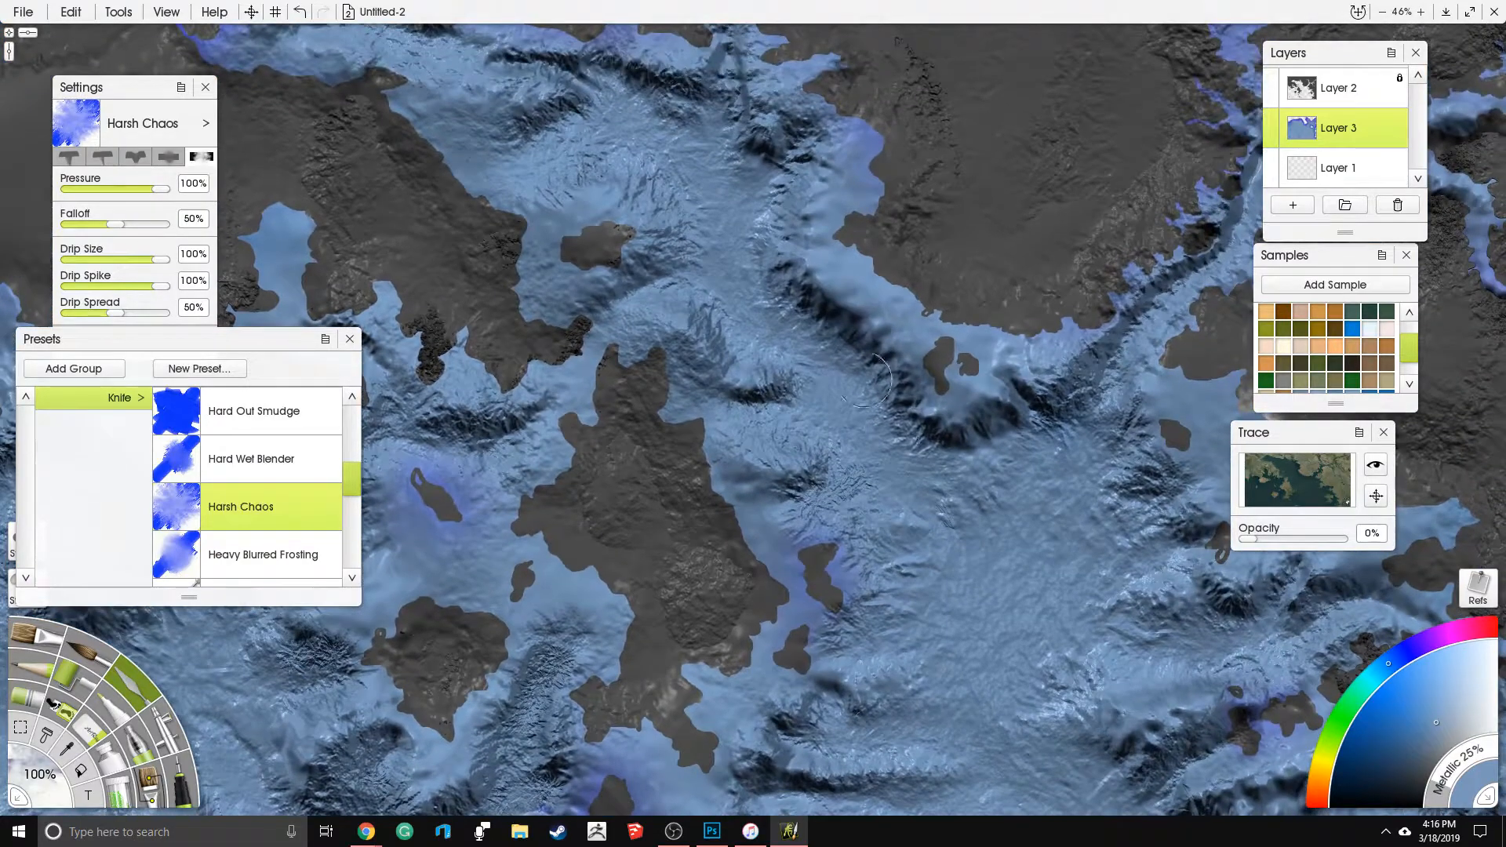
{"action": "left_click_drag", "start_coordinate": [1056, 442], "coordinate": [1118, 367]}
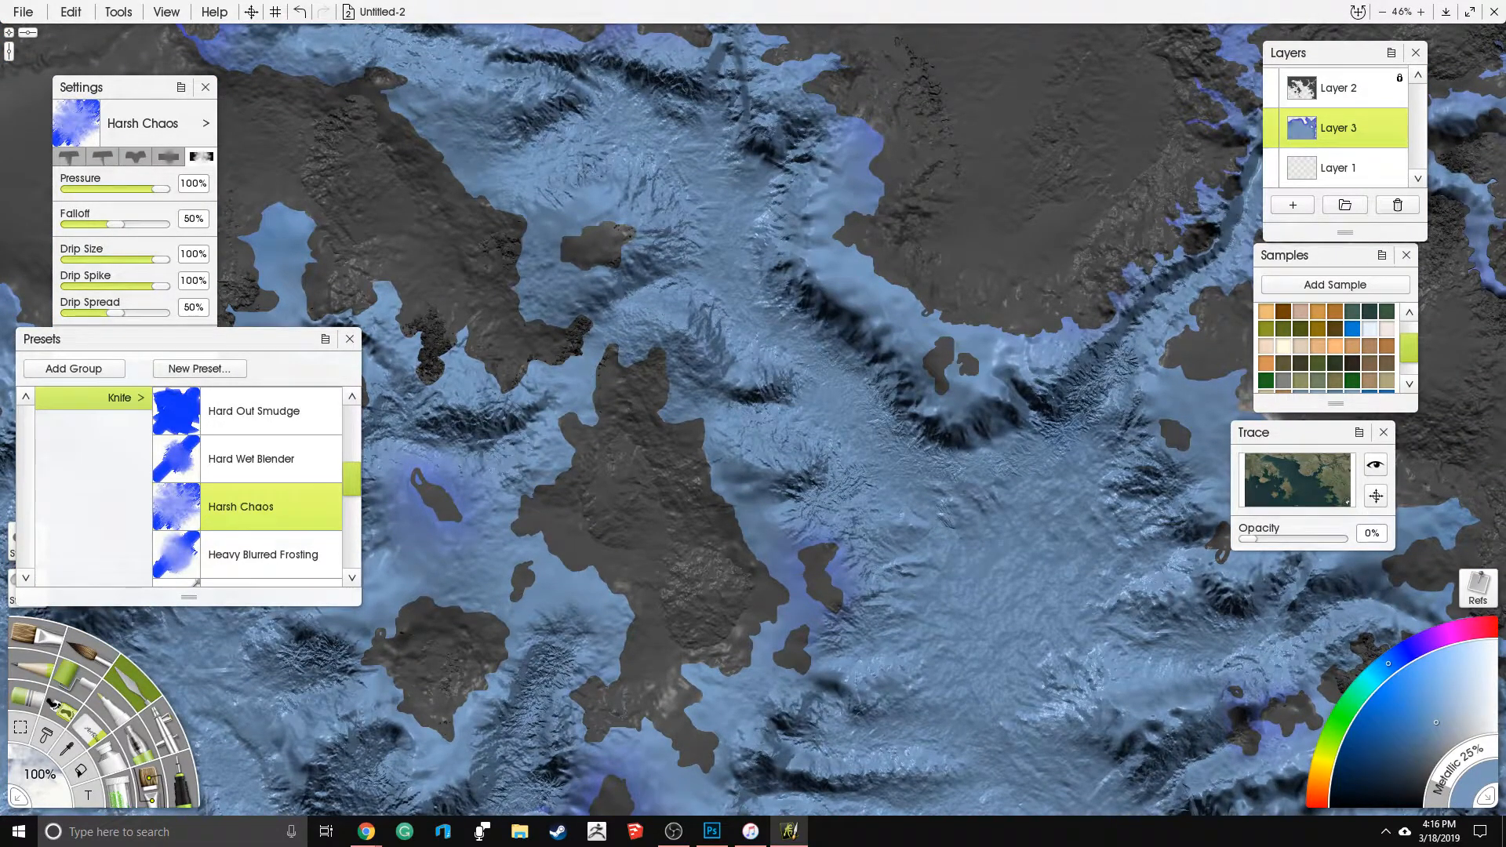
{"action": "left_click_drag", "start_coordinate": [986, 556], "coordinate": [872, 540]}
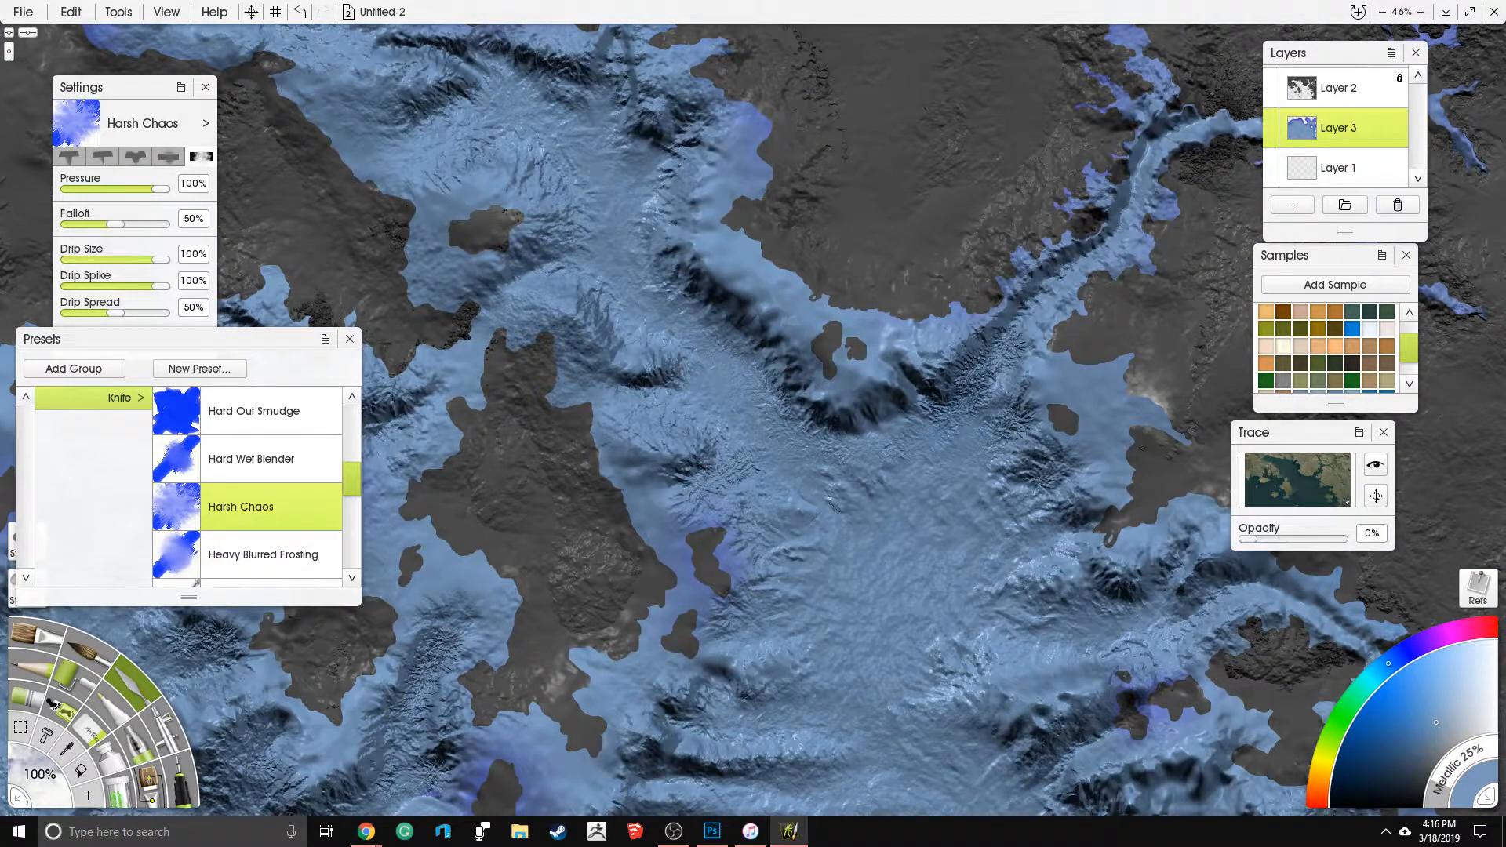
{"action": "mouse_move", "coordinate": [1084, 524]}
{"action": "left_mouse_down"}
{"action": "mouse_move", "coordinate": [1010, 534]}
{"action": "mouse_move", "coordinate": [1033, 547]}
{"action": "mouse_move", "coordinate": [1049, 594]}
{"action": "left_mouse_up"}
{"action": "left_click_drag", "start_coordinate": [1185, 567], "coordinate": [1147, 595]}
{"action": "left_click_drag", "start_coordinate": [1248, 587], "coordinate": [1201, 612]}
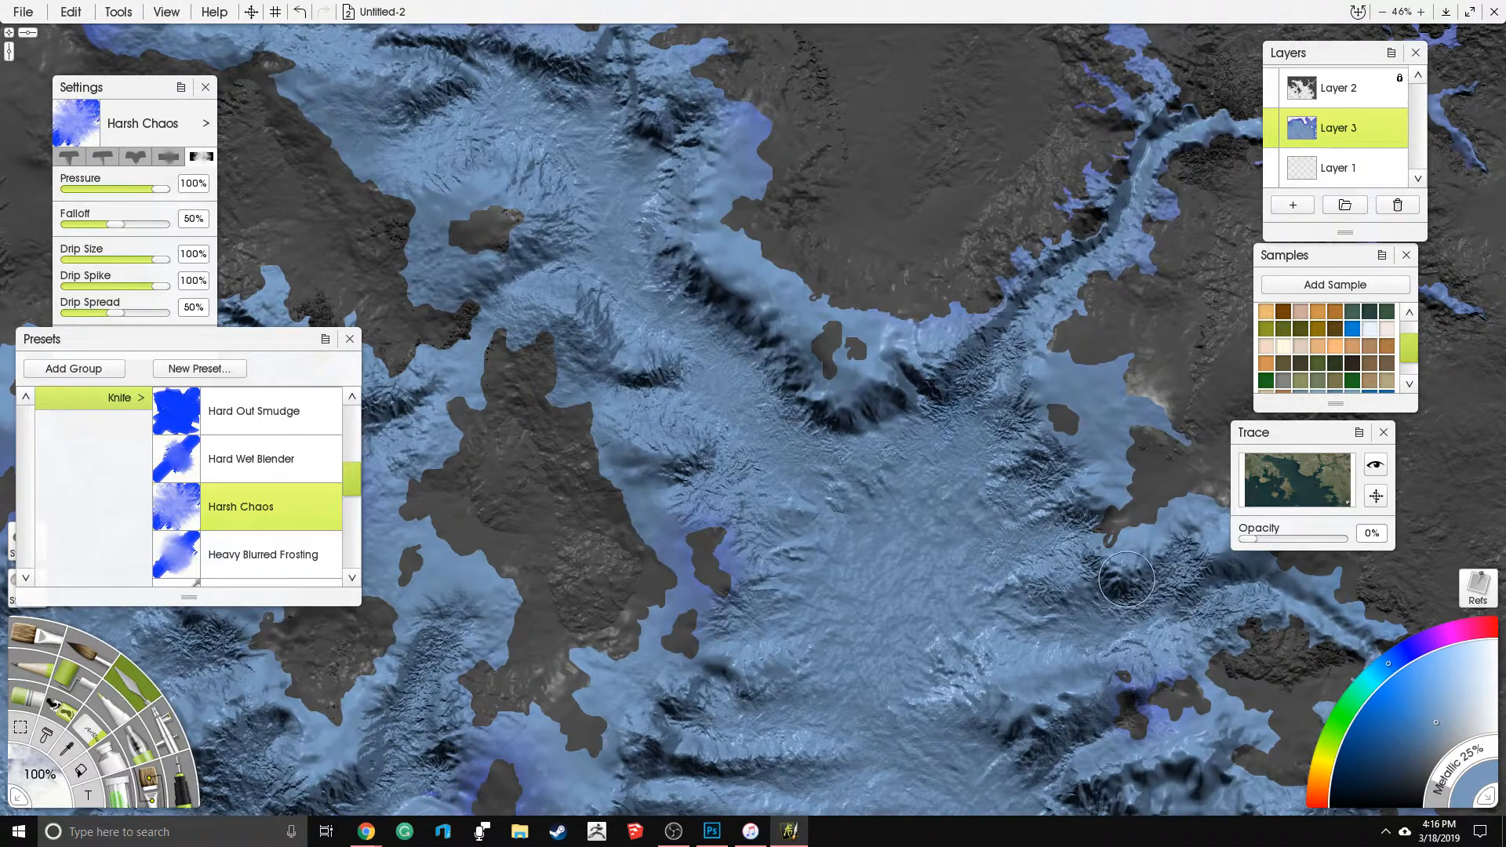
- Roughen the curved channel around the eastern islands and the ridges just south of them
{"action": "scroll", "coordinate": [1115, 566], "scroll_direction": "down", "scroll_amount": 5}
{"action": "left_click_drag", "start_coordinate": [1083, 586], "coordinate": [1117, 537]}
{"action": "scroll", "coordinate": [988, 429], "scroll_direction": "up", "scroll_amount": 4}
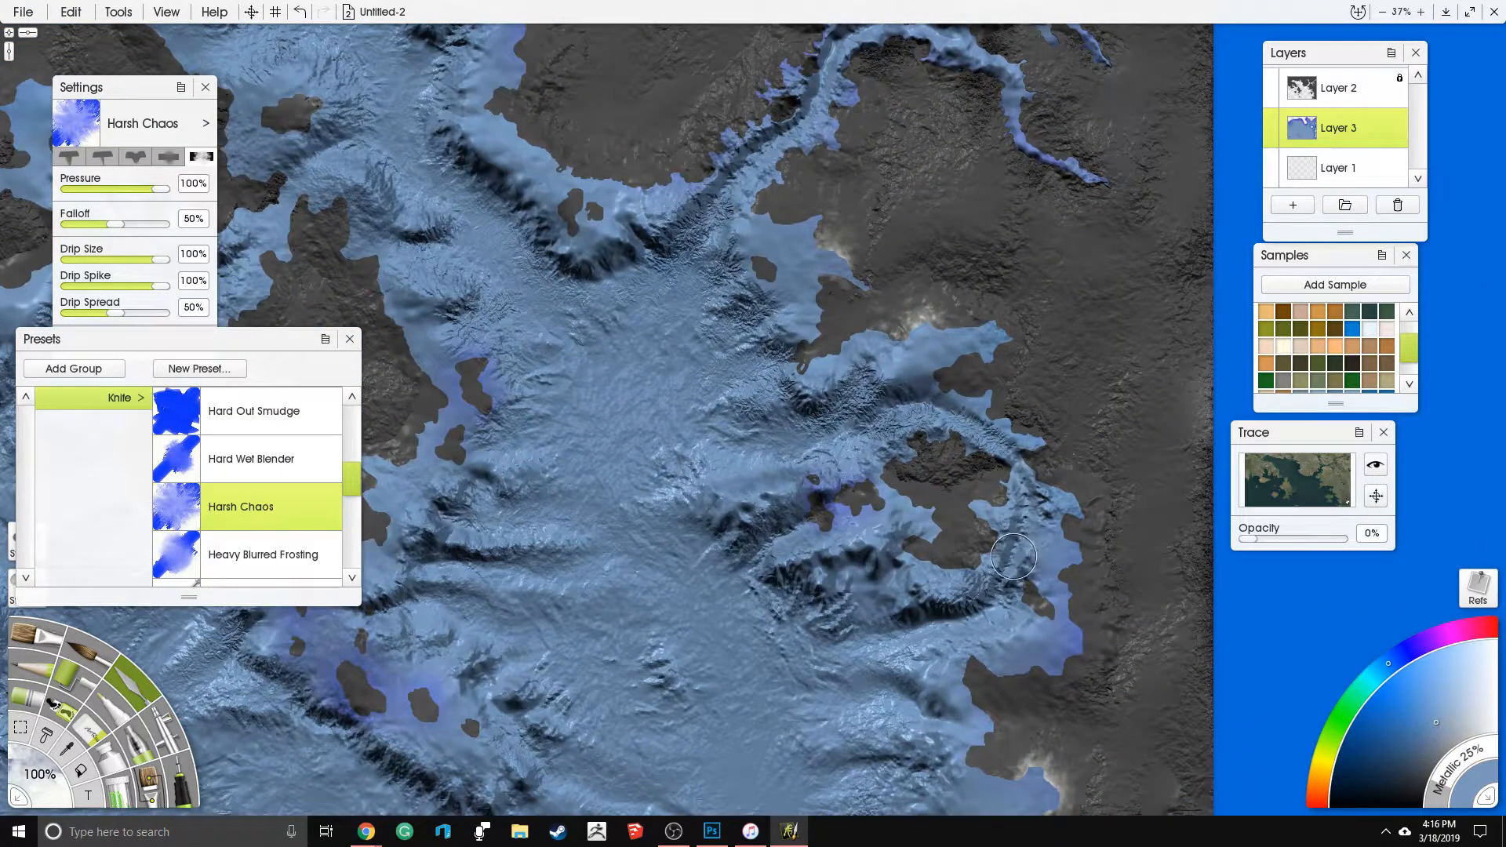
{"action": "mouse_move", "coordinate": [996, 615]}
{"action": "left_mouse_down"}
{"action": "mouse_move", "coordinate": [885, 599]}
{"action": "mouse_move", "coordinate": [997, 530]}
{"action": "left_mouse_up"}
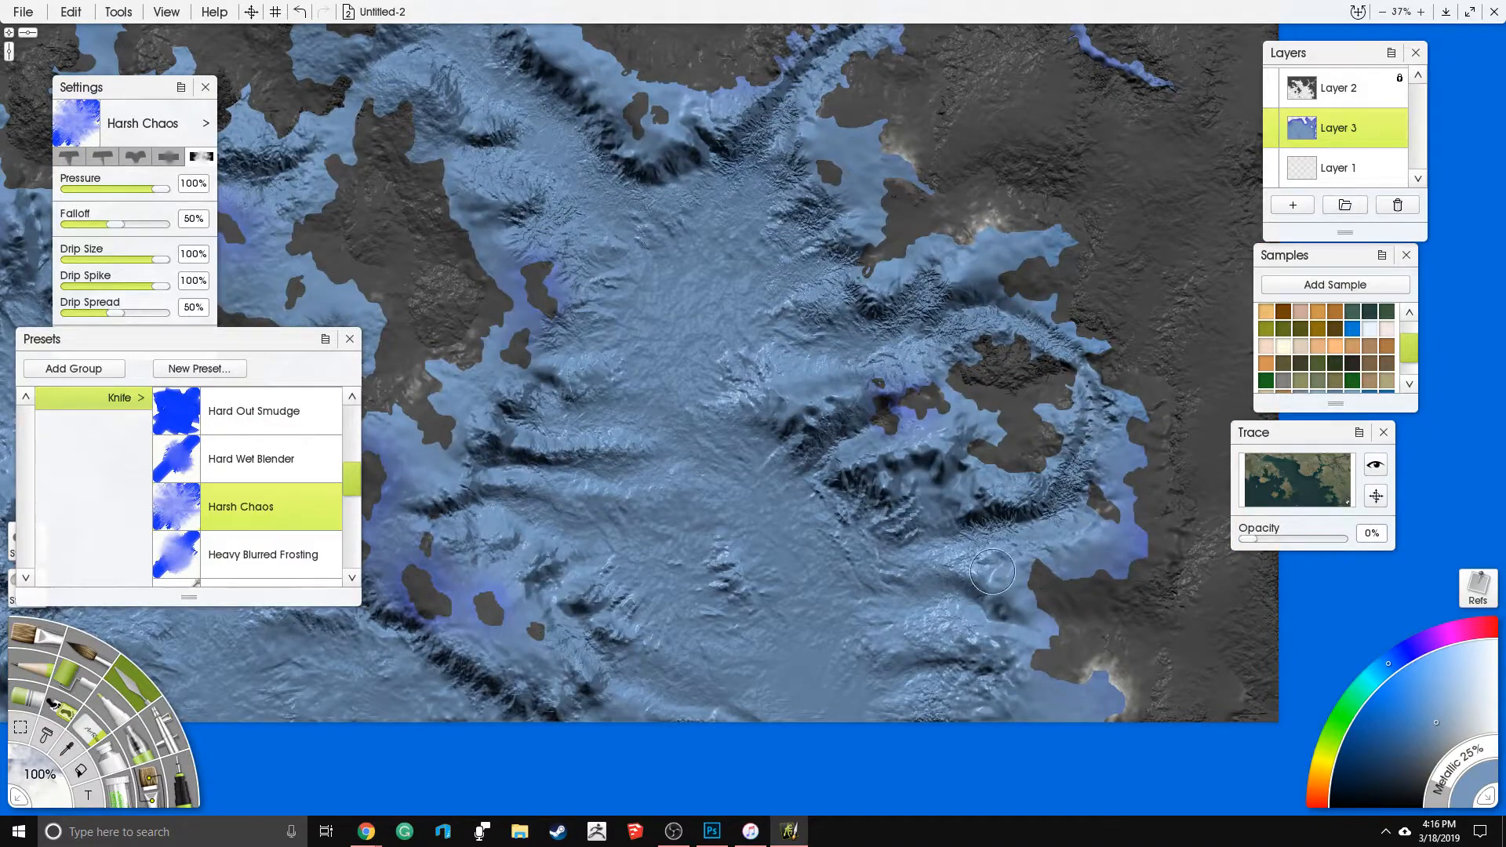
{"action": "scroll", "coordinate": [993, 572], "scroll_direction": "up", "scroll_amount": 3}
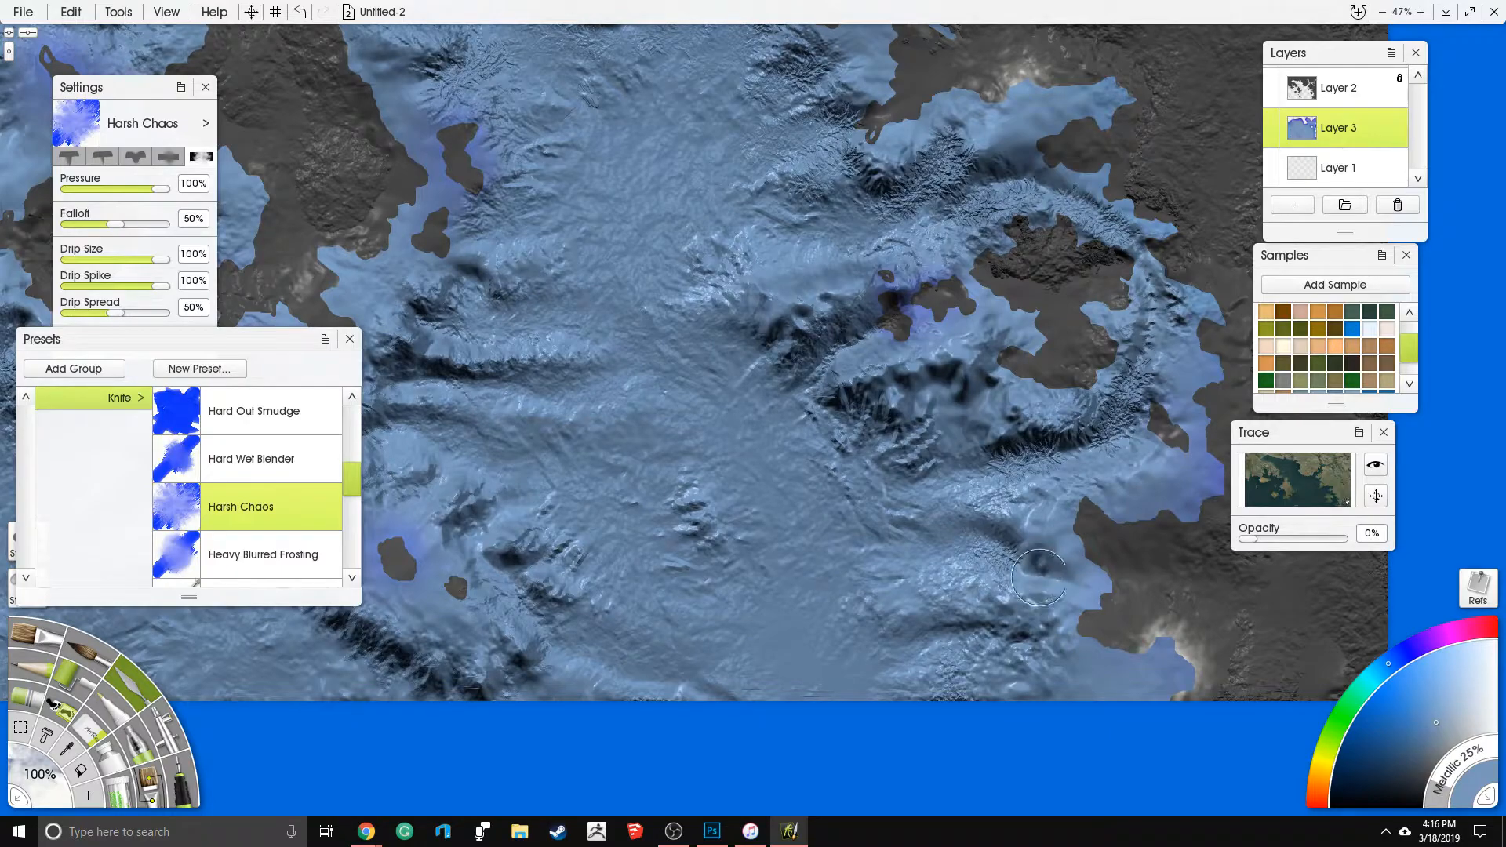
- Roughen the smooth lower course of the northeastern river up to its fork
{"action": "left_click_drag", "start_coordinate": [665, 200], "coordinate": [1031, 591]}
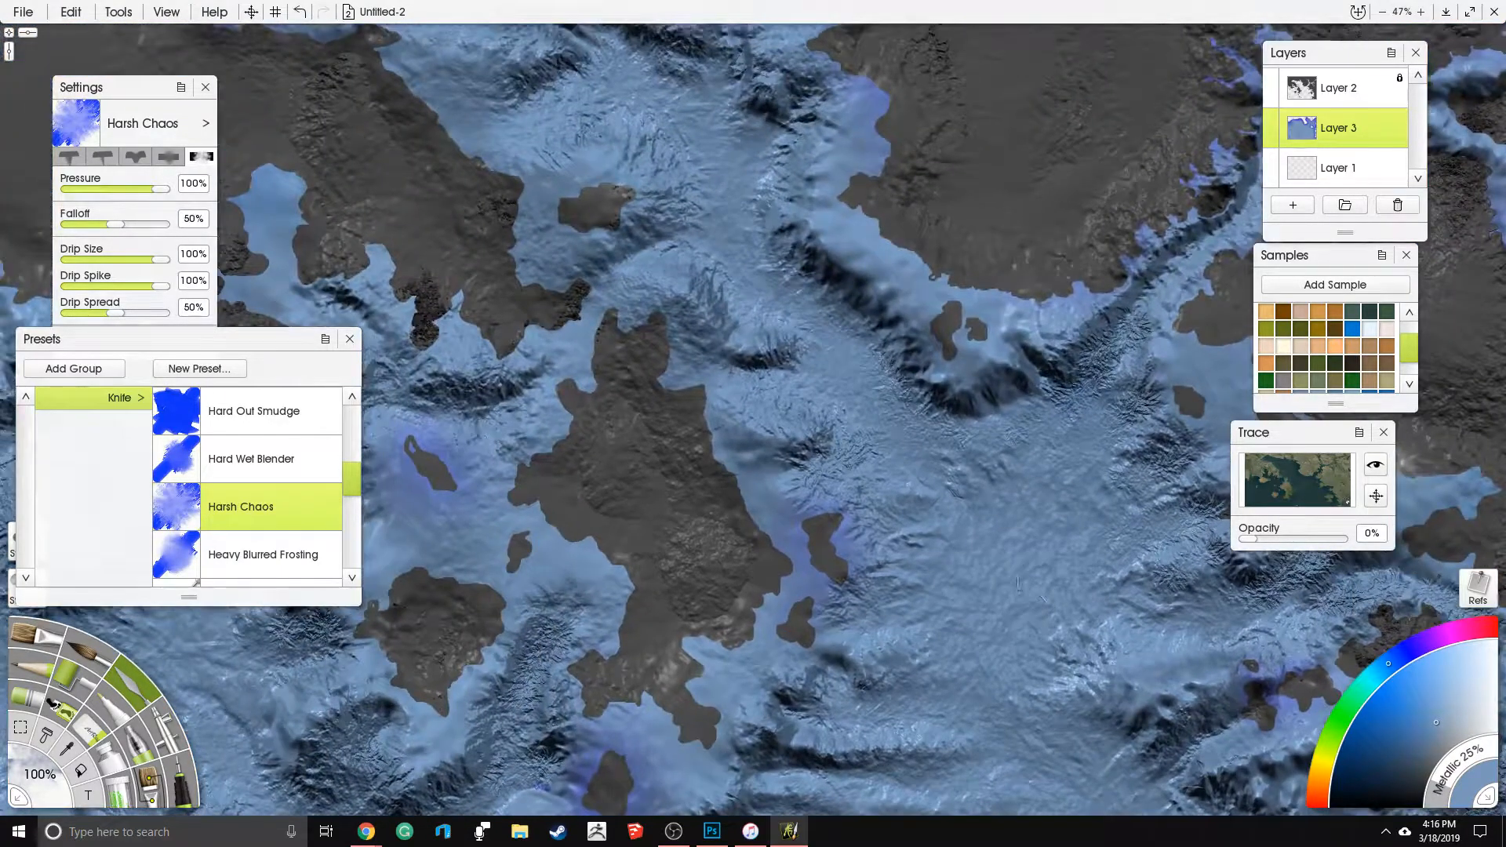
{"action": "scroll", "coordinate": [735, 347], "scroll_direction": "down", "scroll_amount": 5}
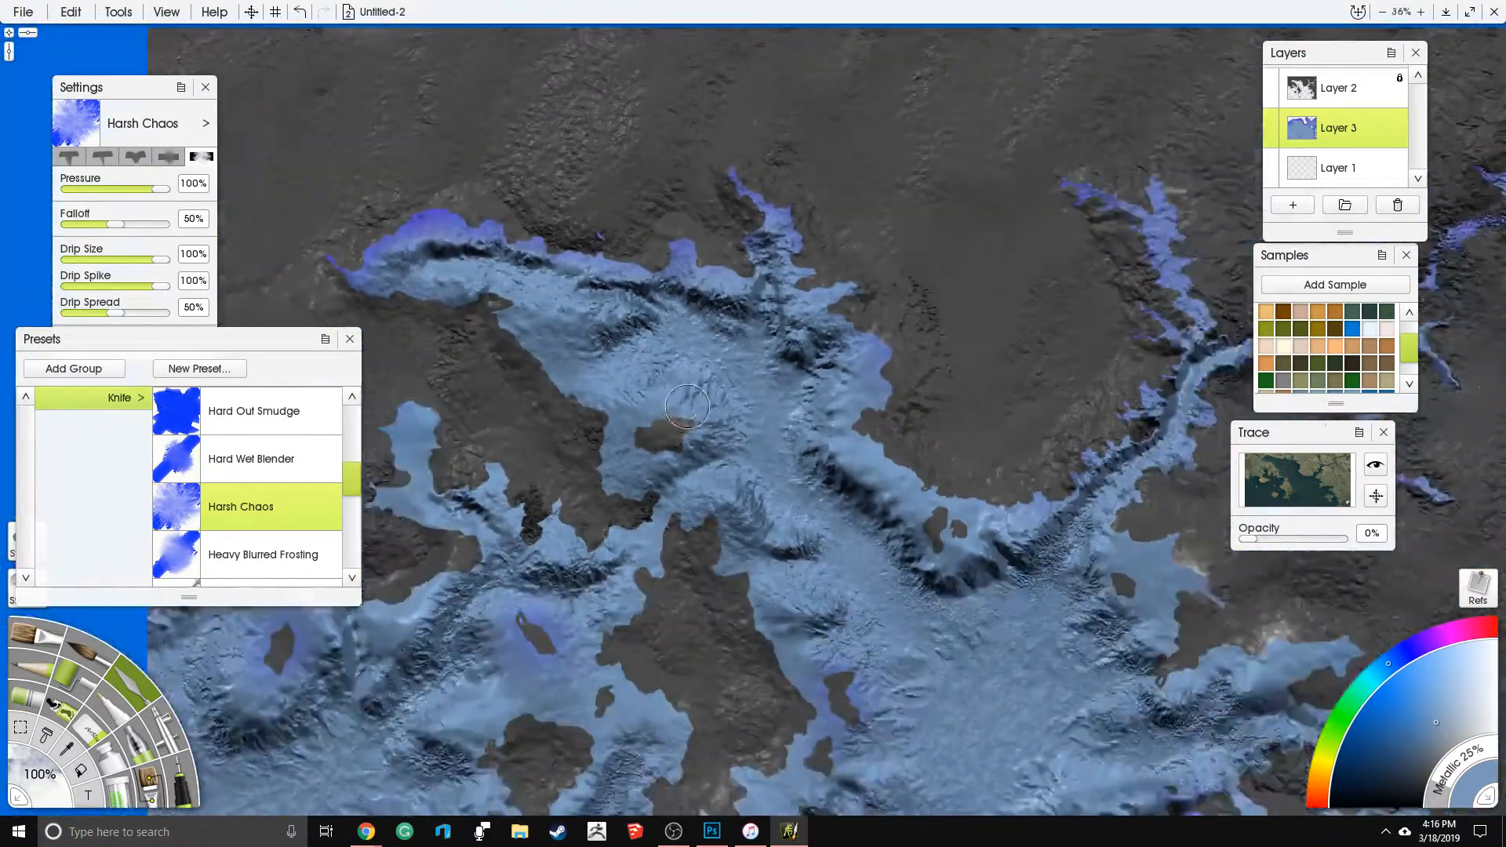
{"action": "scroll", "coordinate": [845, 389], "scroll_direction": "up", "scroll_amount": 4}
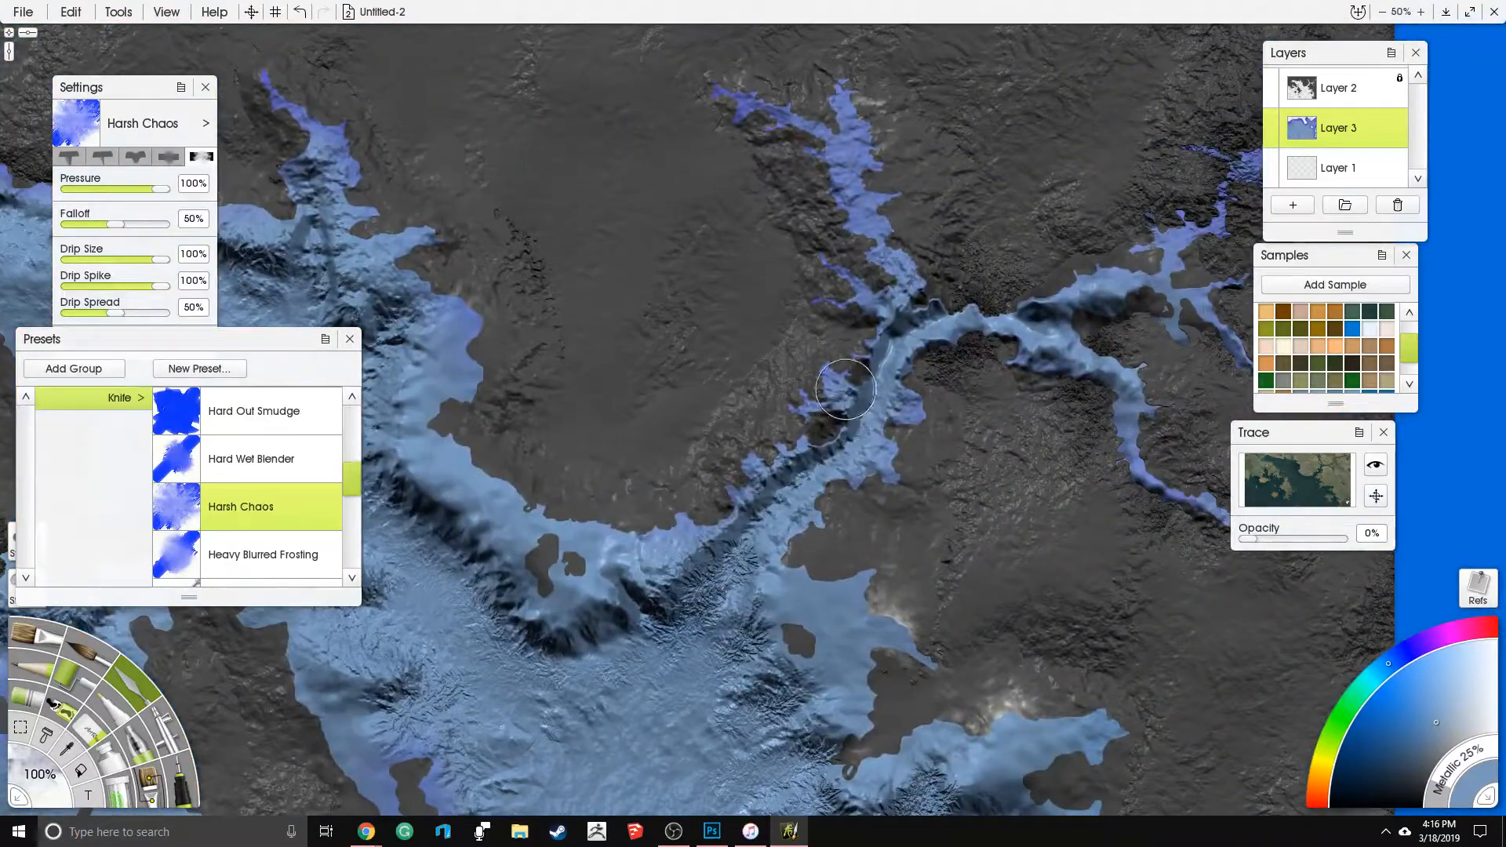
{"action": "mouse_move", "coordinate": [884, 383]}
{"action": "left_mouse_down"}
{"action": "mouse_move", "coordinate": [847, 448]}
{"action": "mouse_move", "coordinate": [901, 350]}
{"action": "left_mouse_up"}
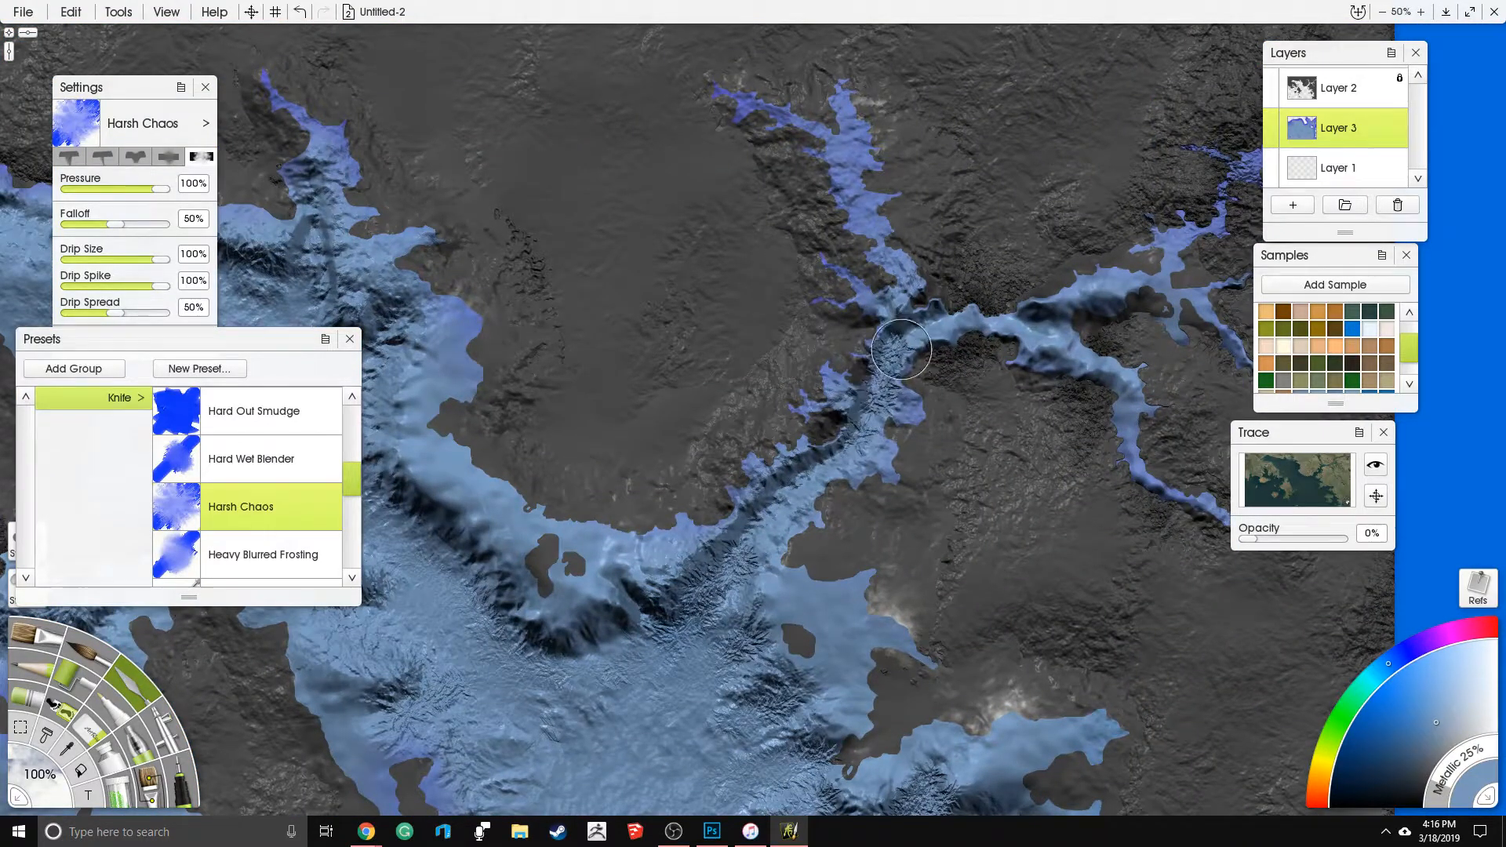
{"action": "scroll", "coordinate": [1020, 314], "scroll_direction": "down", "scroll_amount": 5}
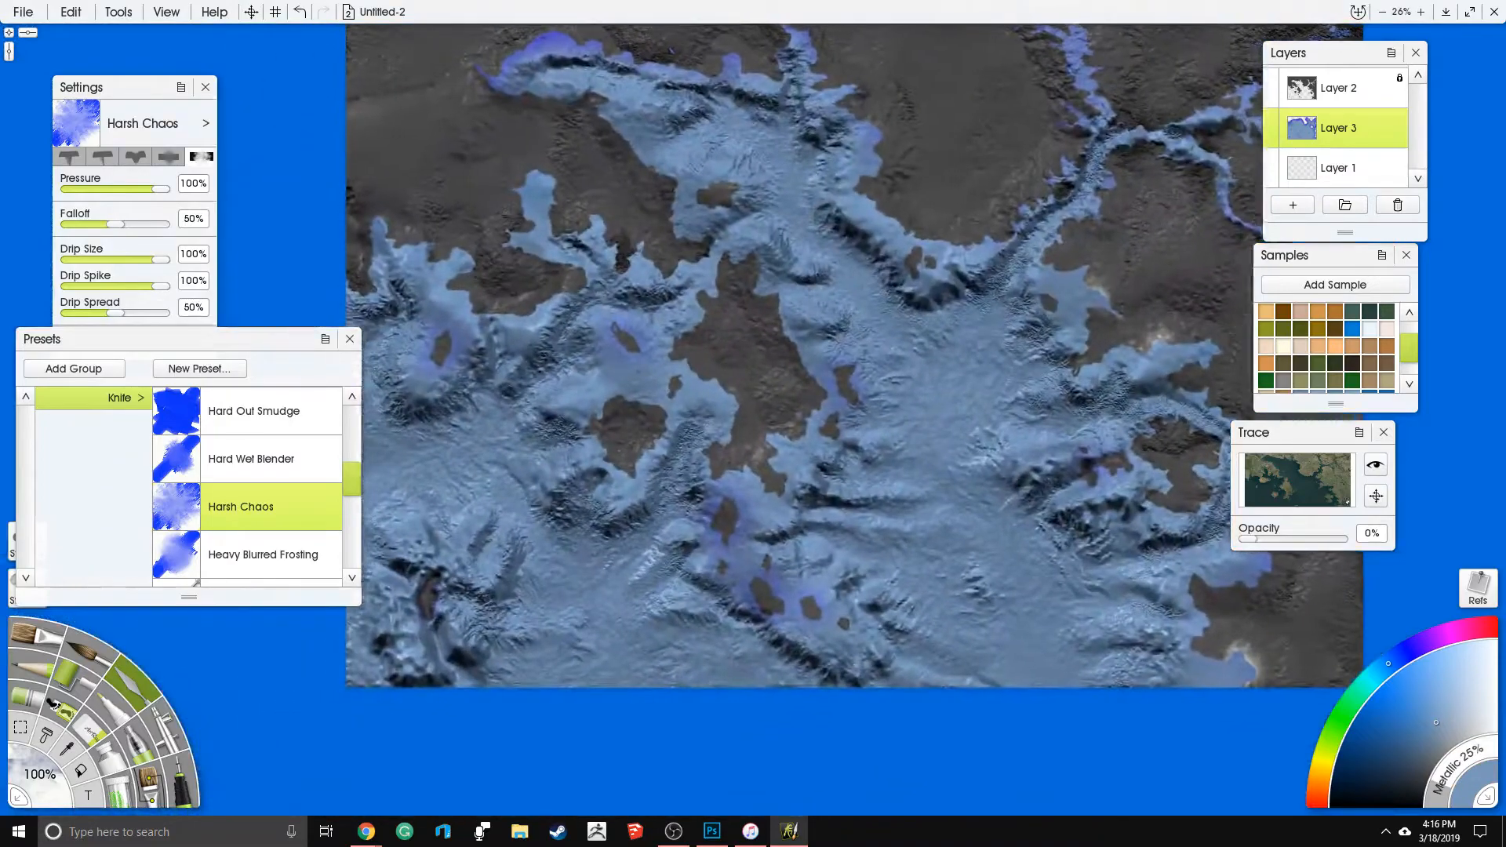
{"action": "left_click_drag", "start_coordinate": [863, 376], "coordinate": [846, 417]}
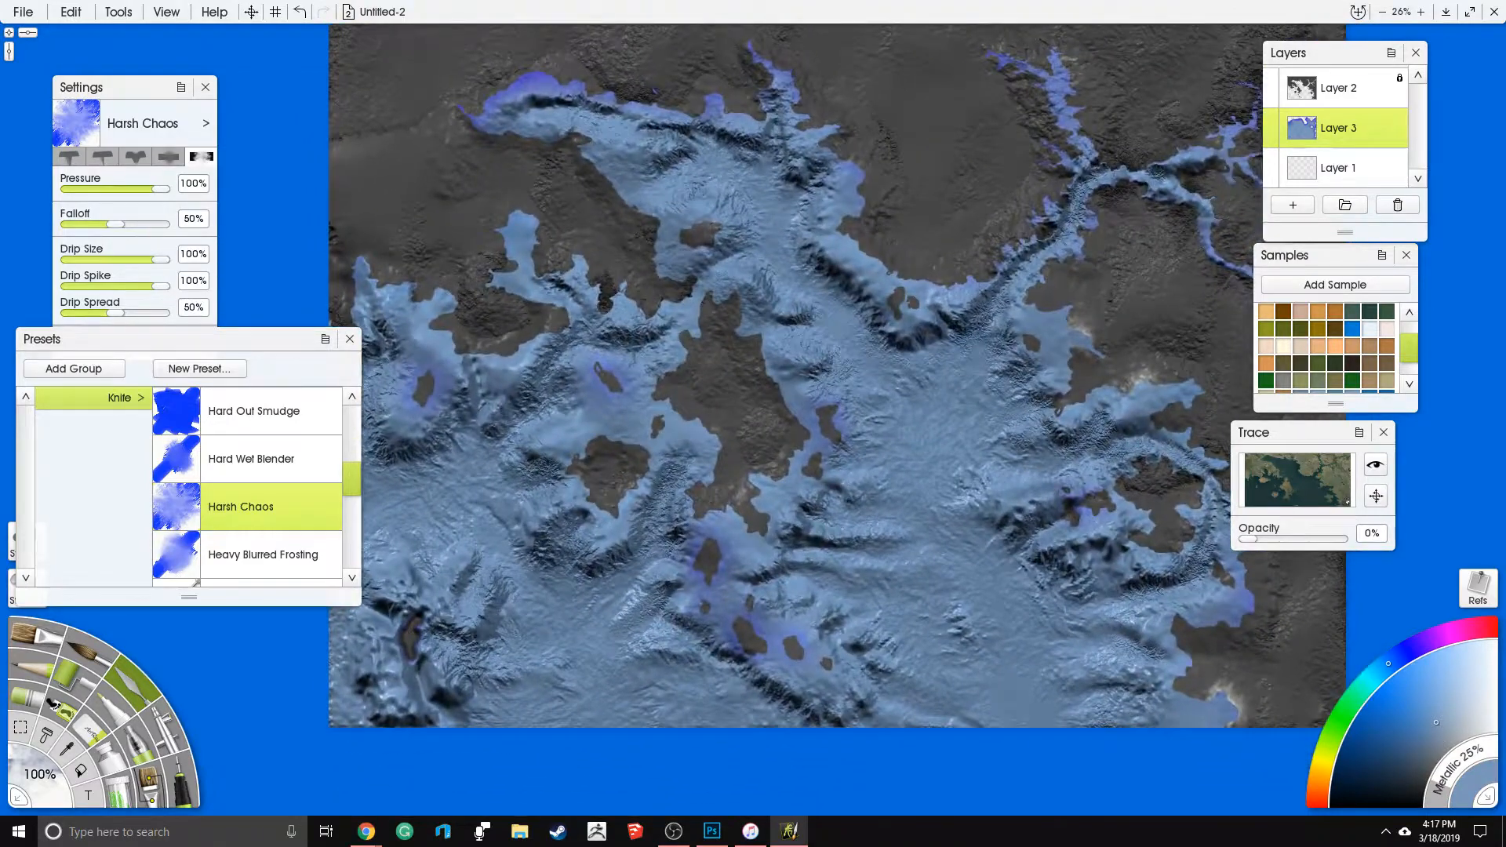
- Hide Layer 3 and select the flat blue sea on Layer 2 with the magic wand
{"action": "left_click", "coordinate": [1381, 98]}
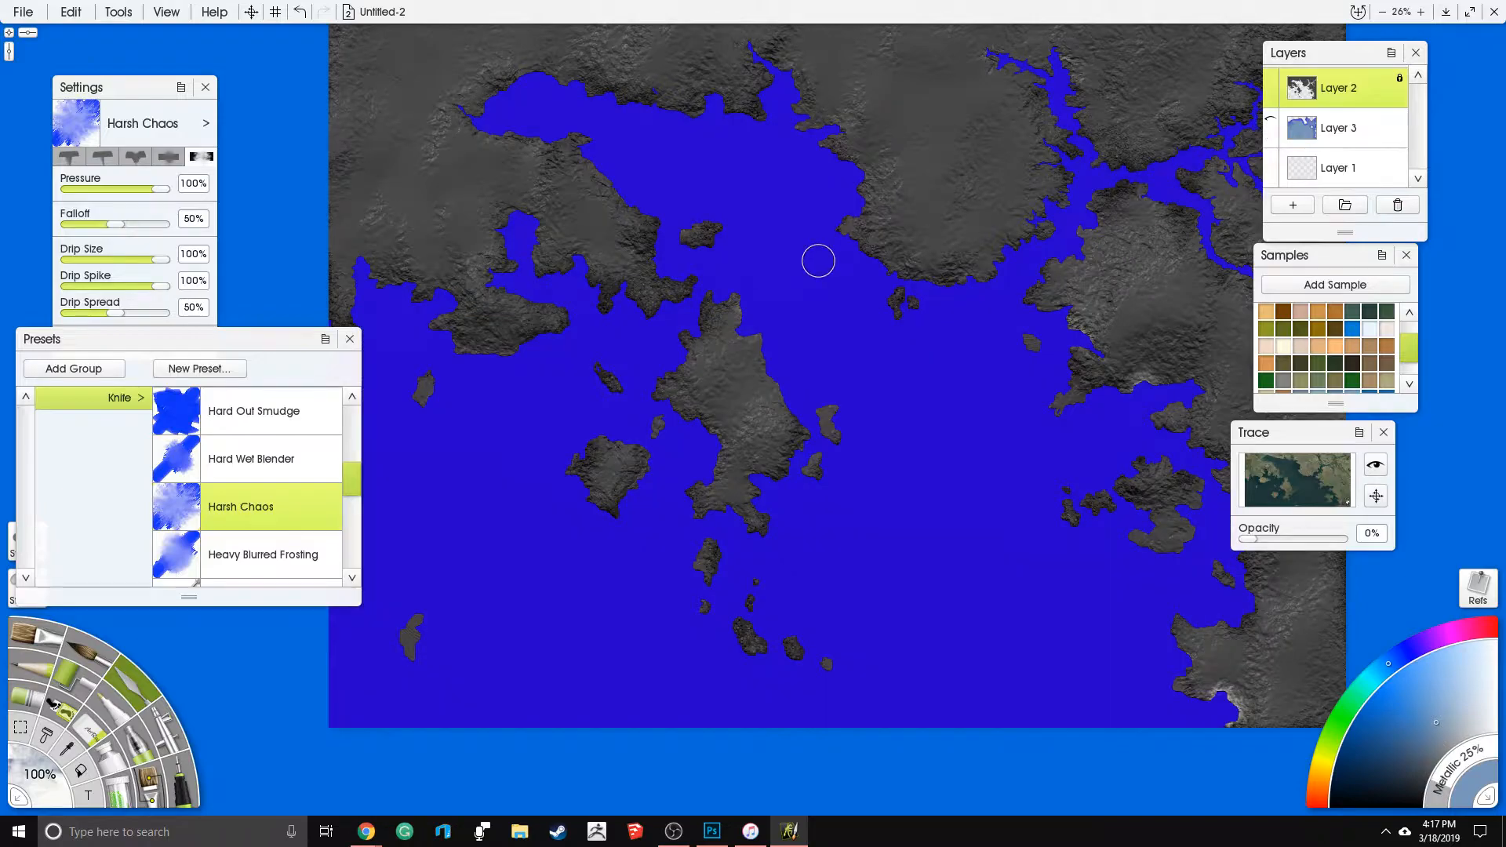
{"action": "left_click_drag", "start_coordinate": [928, 313], "coordinate": [918, 358]}
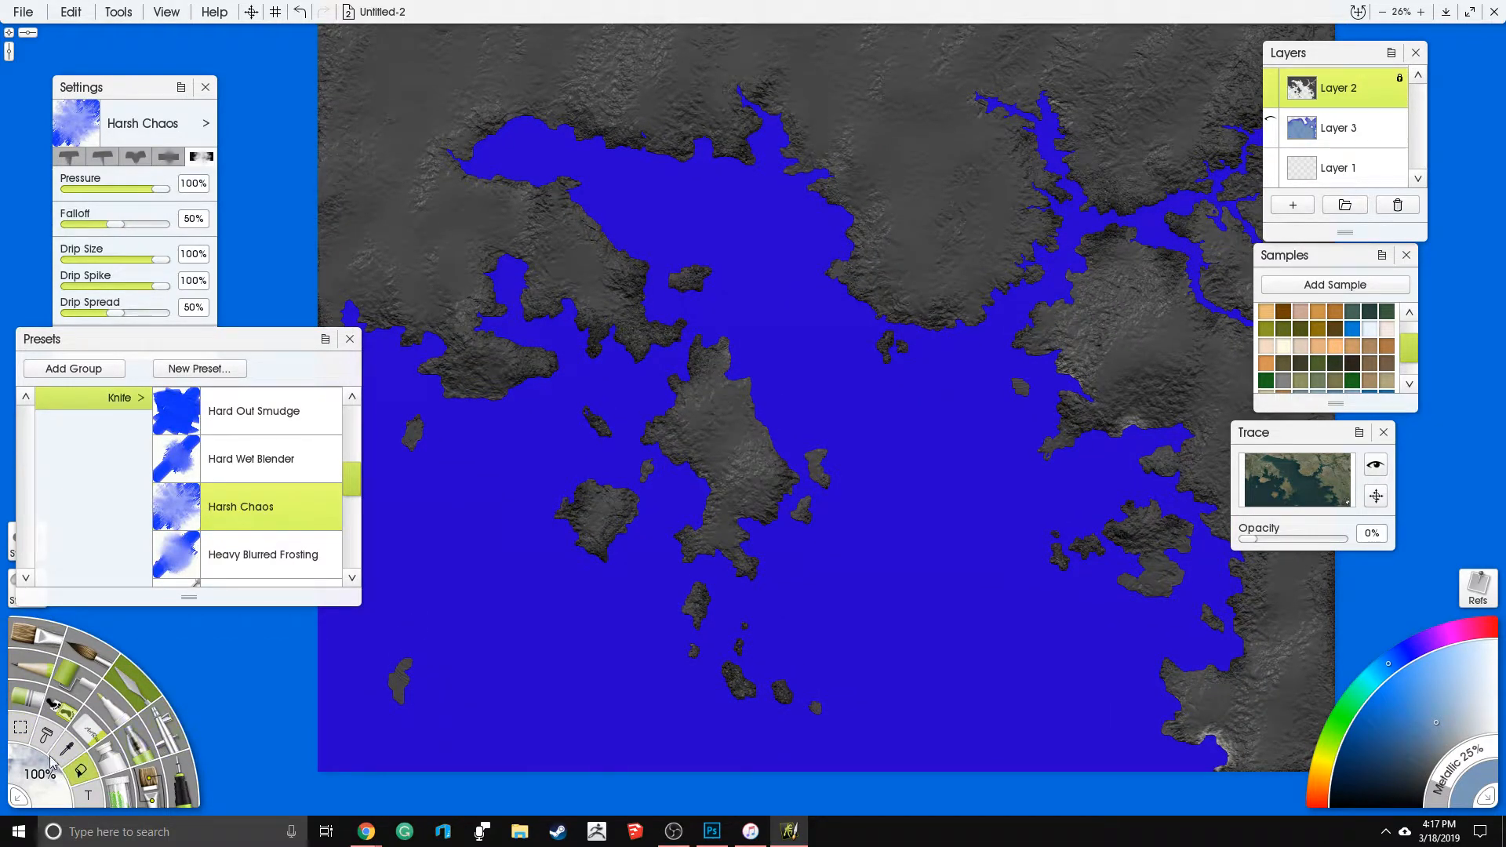
{"action": "left_click", "coordinate": [27, 731]}
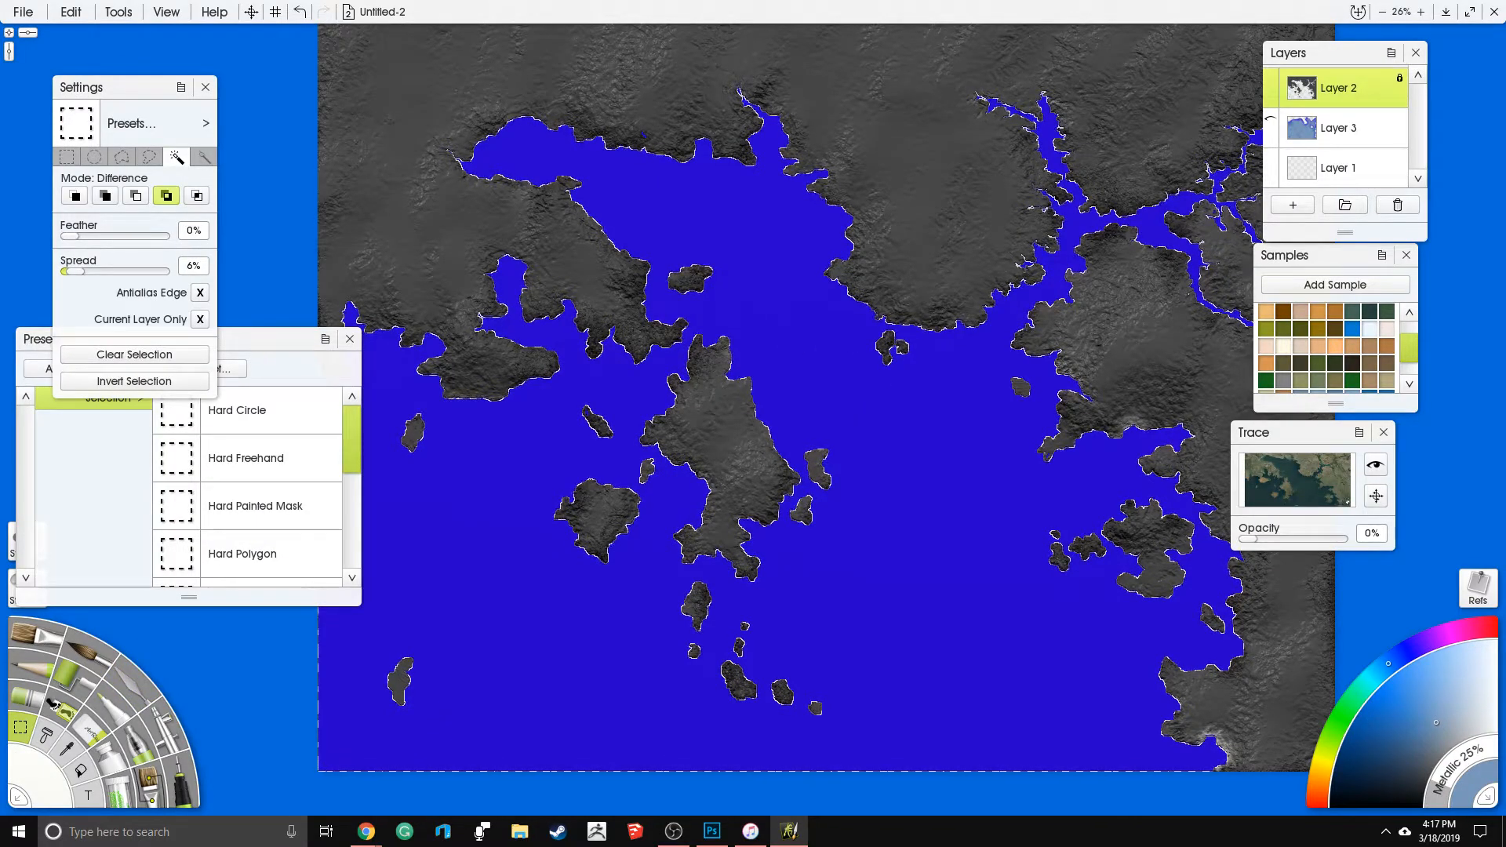
- Show and activate Layer 3 again, turn on its lock, and clear the selection
{"action": "left_click", "coordinate": [1348, 130]}
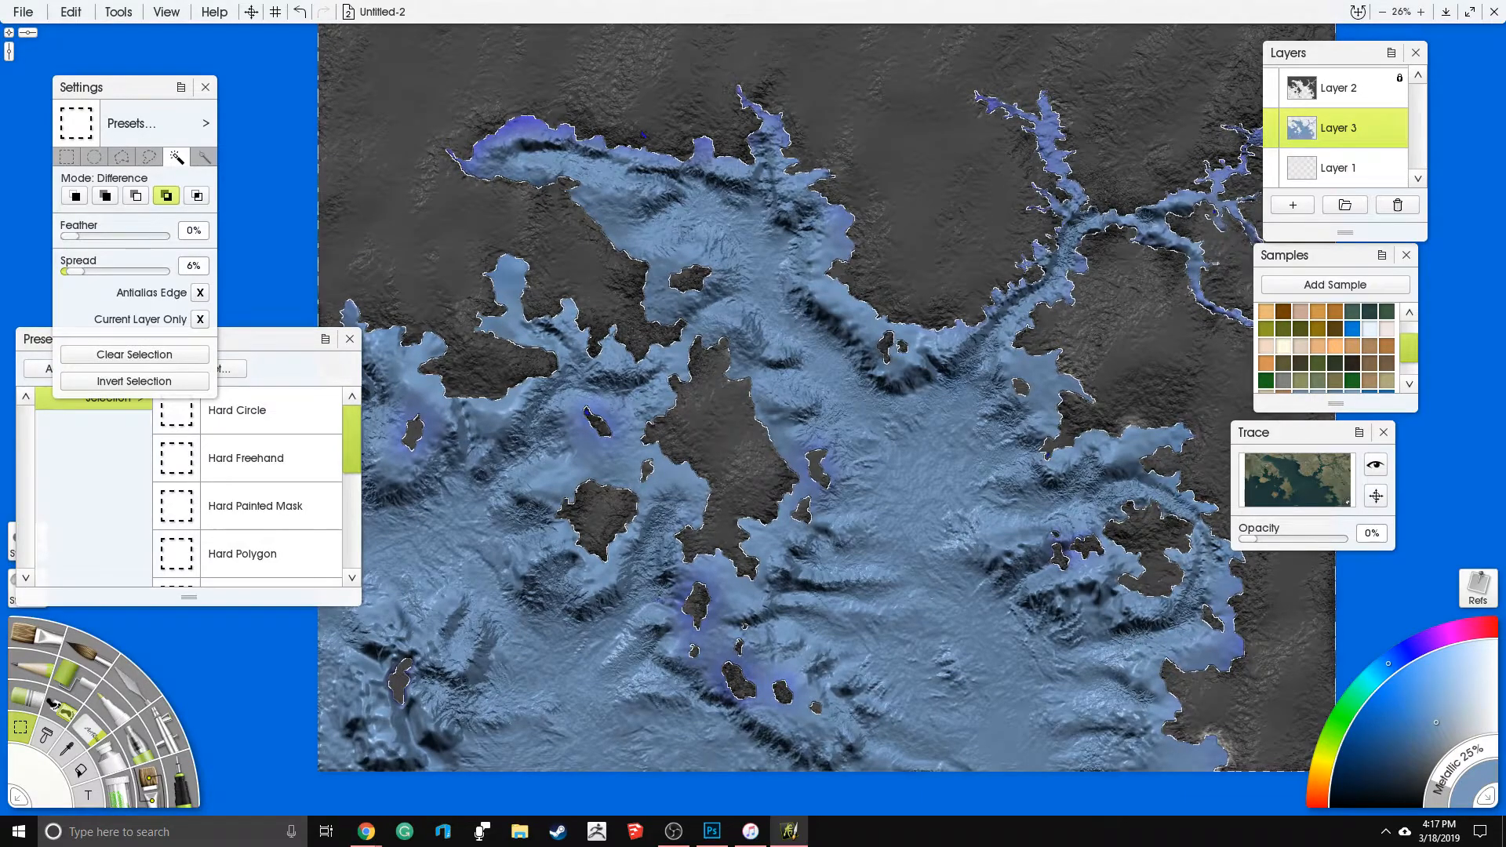
{"action": "left_click_drag", "start_coordinate": [863, 424], "coordinate": [896, 482]}
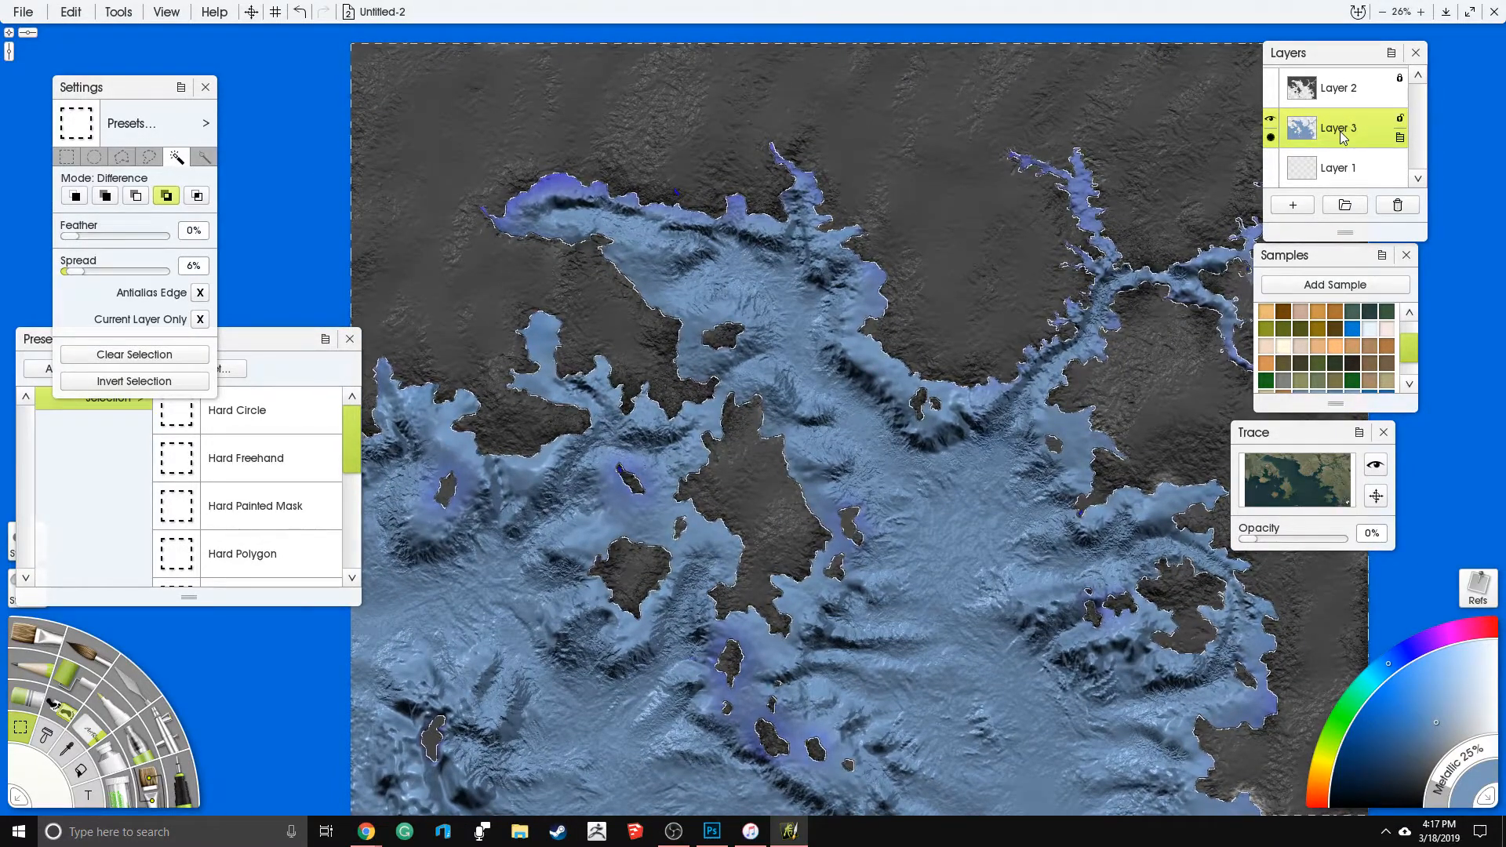
{"action": "left_click_drag", "start_coordinate": [1001, 547], "coordinate": [971, 562]}
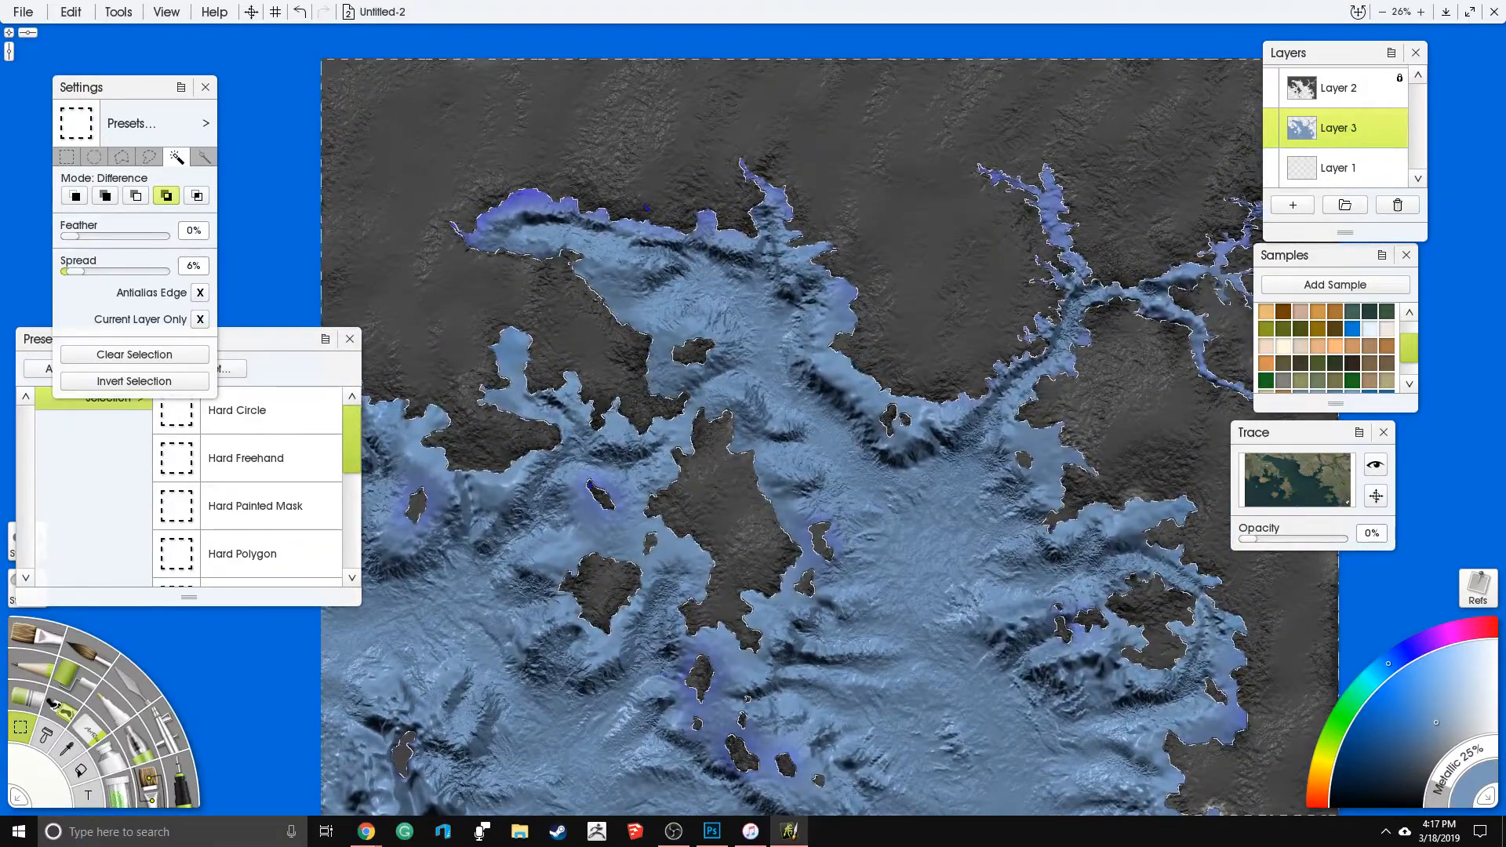
{"action": "right_click", "coordinate": [1405, 126]}
{"action": "left_click", "coordinate": [1412, 141]}
{"action": "key", "text": "ctrl+d"}
{"action": "scroll", "coordinate": [801, 450], "scroll_direction": "down", "scroll_amount": 1}
{"action": "scroll", "coordinate": [775, 424], "scroll_direction": "up", "scroll_amount": 7}
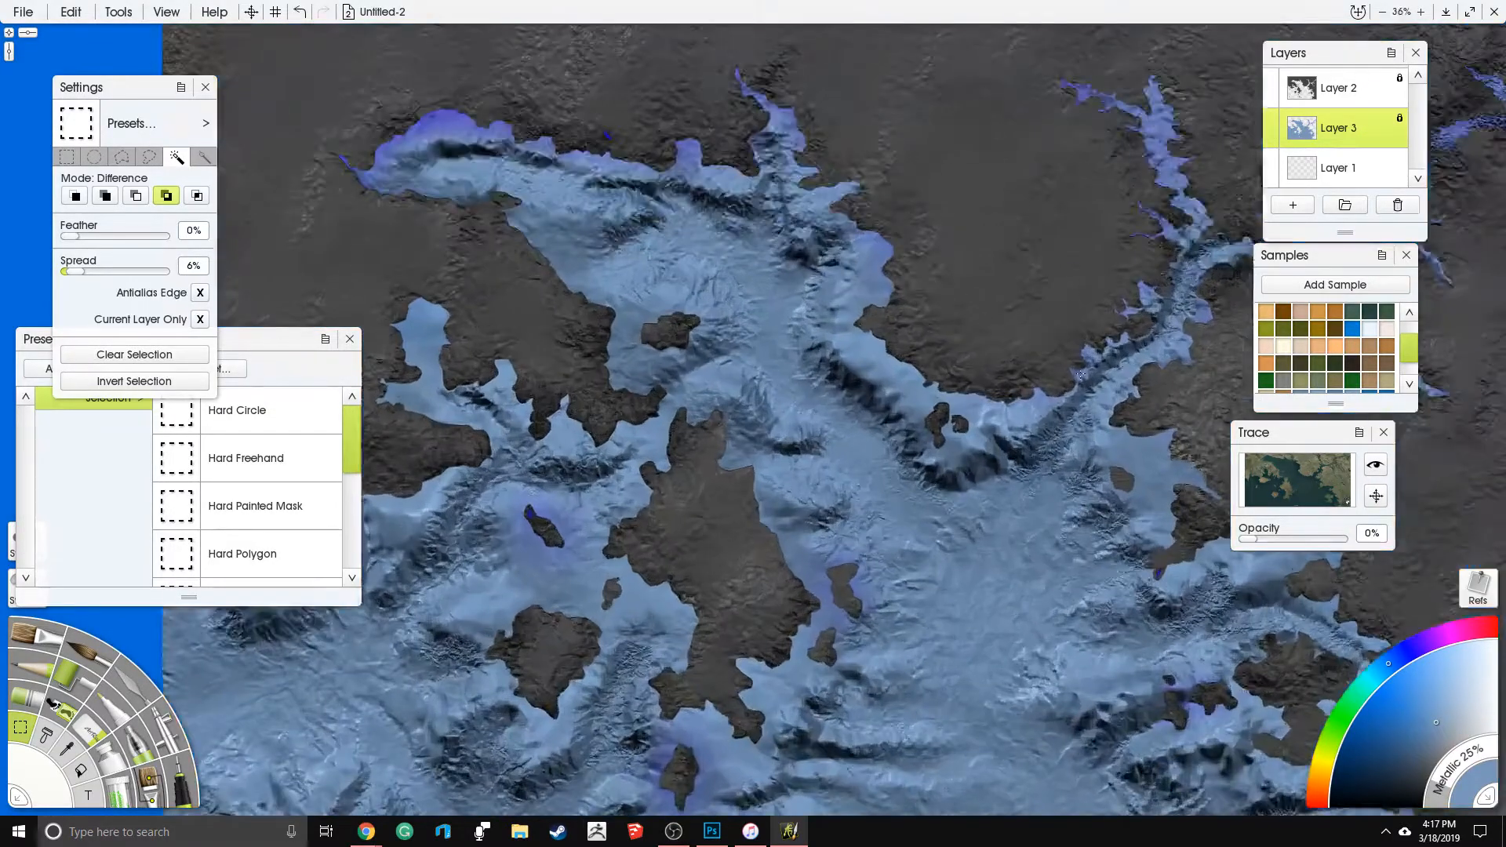
- Carve smooth channels along the branches of the northeastern river with the Eraser at 200% size
{"action": "left_click_drag", "start_coordinate": [1020, 353], "coordinate": [456, 533]}
{"action": "left_click_drag", "start_coordinate": [680, 531], "coordinate": [636, 503]}
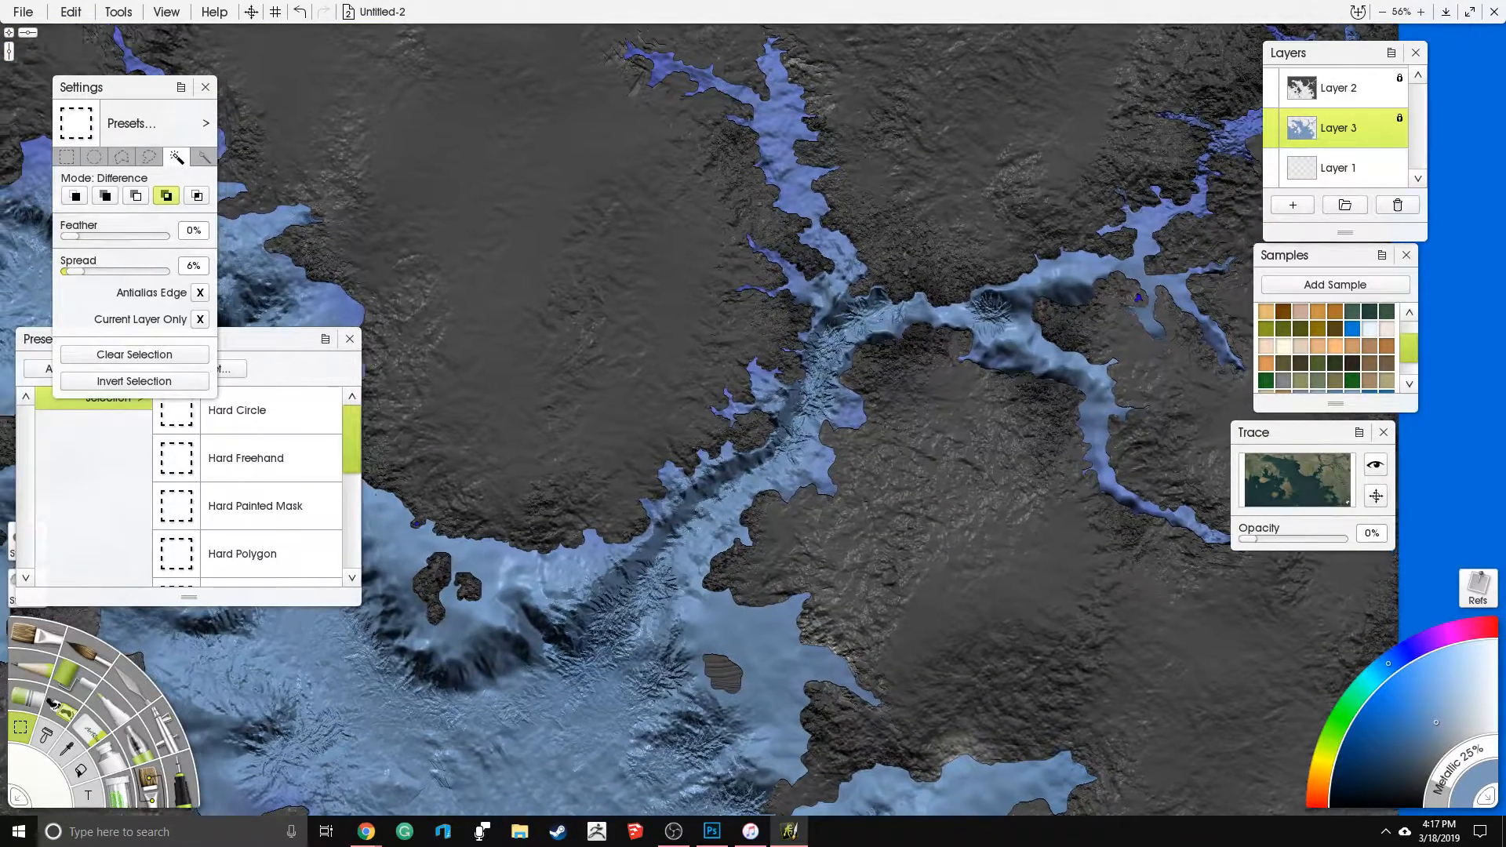
{"action": "left_click", "coordinate": [88, 723]}
{"action": "mouse_move", "coordinate": [793, 400]}
{"action": "left_mouse_down"}
{"action": "mouse_move", "coordinate": [874, 382]}
{"action": "mouse_move", "coordinate": [864, 324]}
{"action": "mouse_move", "coordinate": [999, 325]}
{"action": "mouse_move", "coordinate": [1035, 342]}
{"action": "mouse_move", "coordinate": [1180, 514]}
{"action": "mouse_move", "coordinate": [1078, 444]}
{"action": "mouse_move", "coordinate": [1005, 292]}
{"action": "mouse_move", "coordinate": [1088, 265]}
{"action": "mouse_move", "coordinate": [1160, 313]}
{"action": "mouse_move", "coordinate": [1144, 206]}
{"action": "mouse_move", "coordinate": [1206, 147]}
{"action": "mouse_move", "coordinate": [1190, 239]}
{"action": "mouse_move", "coordinate": [1144, 280]}
{"action": "mouse_move", "coordinate": [901, 306]}
{"action": "mouse_move", "coordinate": [814, 294]}
{"action": "mouse_move", "coordinate": [828, 231]}
{"action": "mouse_move", "coordinate": [787, 168]}
{"action": "mouse_move", "coordinate": [864, 168]}
{"action": "left_mouse_up"}
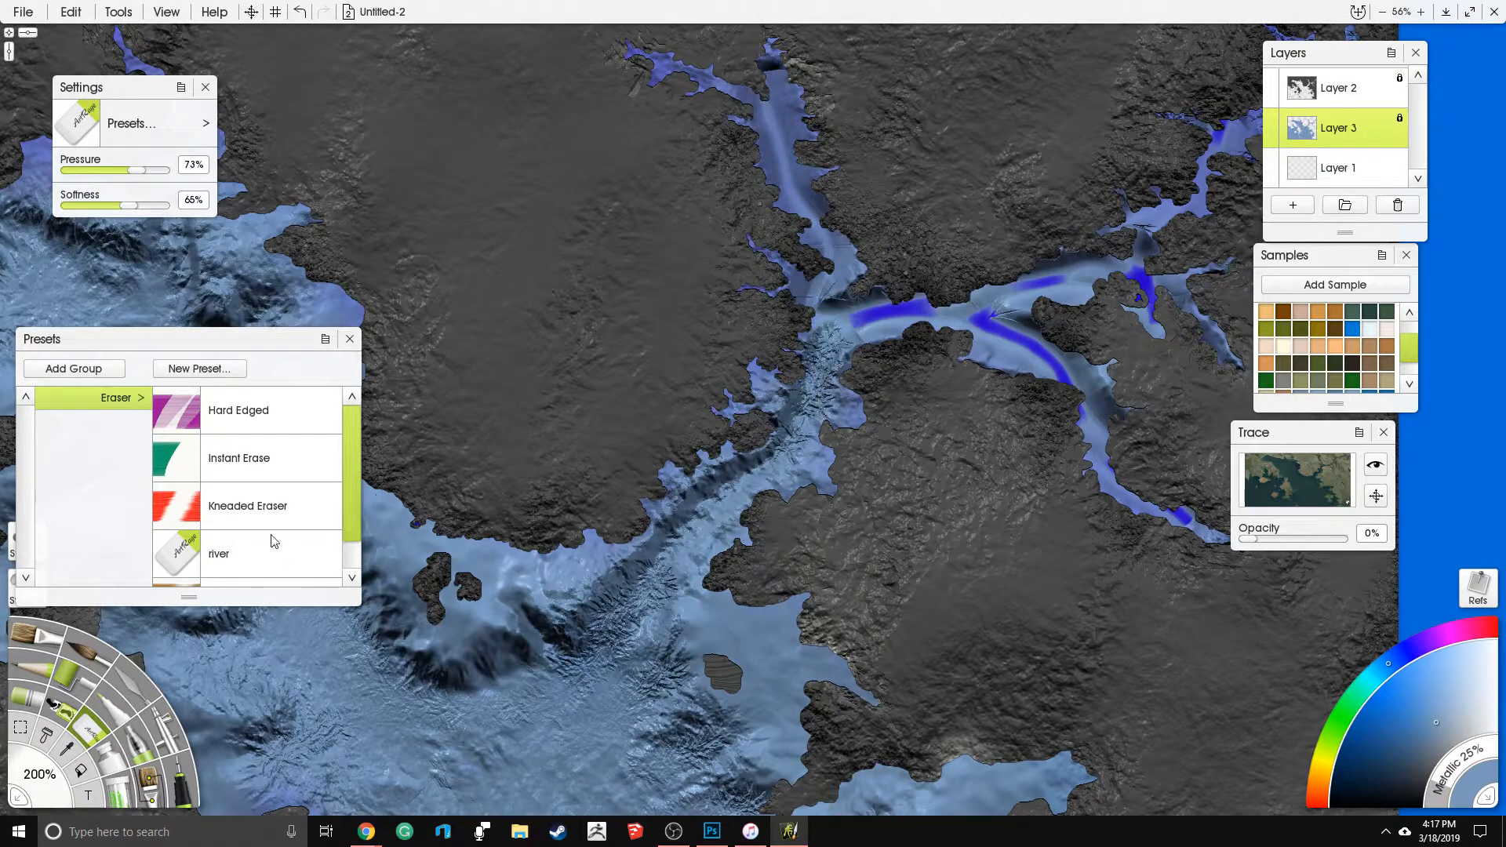
- Roughen the carved northeastern river branches and the adjoining coastal water with the Harsh Chaos knife preset
{"action": "left_click", "coordinate": [139, 686]}
{"action": "left_click_drag", "start_coordinate": [355, 433], "coordinate": [358, 483]}
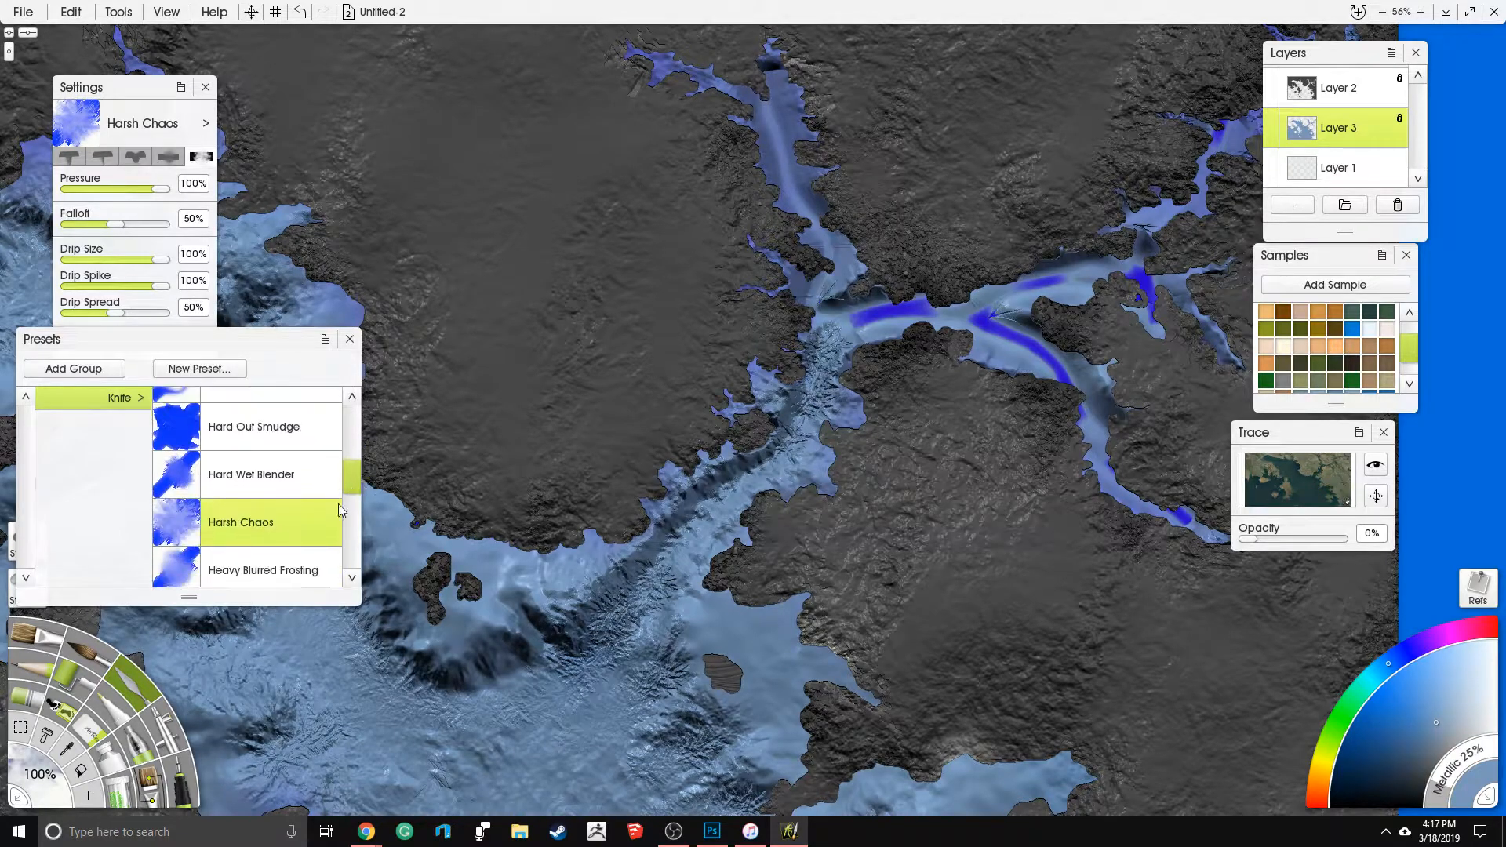
{"action": "mouse_move", "coordinate": [726, 471]}
{"action": "left_mouse_down"}
{"action": "mouse_move", "coordinate": [808, 404]}
{"action": "mouse_move", "coordinate": [857, 318]}
{"action": "mouse_move", "coordinate": [884, 306]}
{"action": "mouse_move", "coordinate": [953, 318]}
{"action": "mouse_move", "coordinate": [1024, 357]}
{"action": "mouse_move", "coordinate": [1165, 514]}
{"action": "left_mouse_up"}
{"action": "mouse_move", "coordinate": [871, 313]}
{"action": "left_mouse_down"}
{"action": "mouse_move", "coordinate": [981, 306]}
{"action": "mouse_move", "coordinate": [1083, 267]}
{"action": "mouse_move", "coordinate": [1153, 314]}
{"action": "mouse_move", "coordinate": [1164, 212]}
{"action": "mouse_move", "coordinate": [1255, 124]}
{"action": "left_mouse_up"}
{"action": "left_click_drag", "start_coordinate": [663, 215], "coordinate": [722, 330]}
{"action": "mouse_move", "coordinate": [826, 424]}
{"action": "left_mouse_down"}
{"action": "mouse_move", "coordinate": [892, 390]}
{"action": "mouse_move", "coordinate": [833, 280]}
{"action": "mouse_move", "coordinate": [819, 189]}
{"action": "mouse_move", "coordinate": [813, 234]}
{"action": "mouse_move", "coordinate": [724, 189]}
{"action": "left_mouse_up"}
{"action": "left_click_drag", "start_coordinate": [969, 279], "coordinate": [610, 320]}
{"action": "left_click_drag", "start_coordinate": [504, 627], "coordinate": [861, 157]}
{"action": "mouse_move", "coordinate": [659, 275]}
{"action": "left_mouse_down"}
{"action": "mouse_move", "coordinate": [796, 267]}
{"action": "mouse_move", "coordinate": [863, 377]}
{"action": "left_mouse_up"}
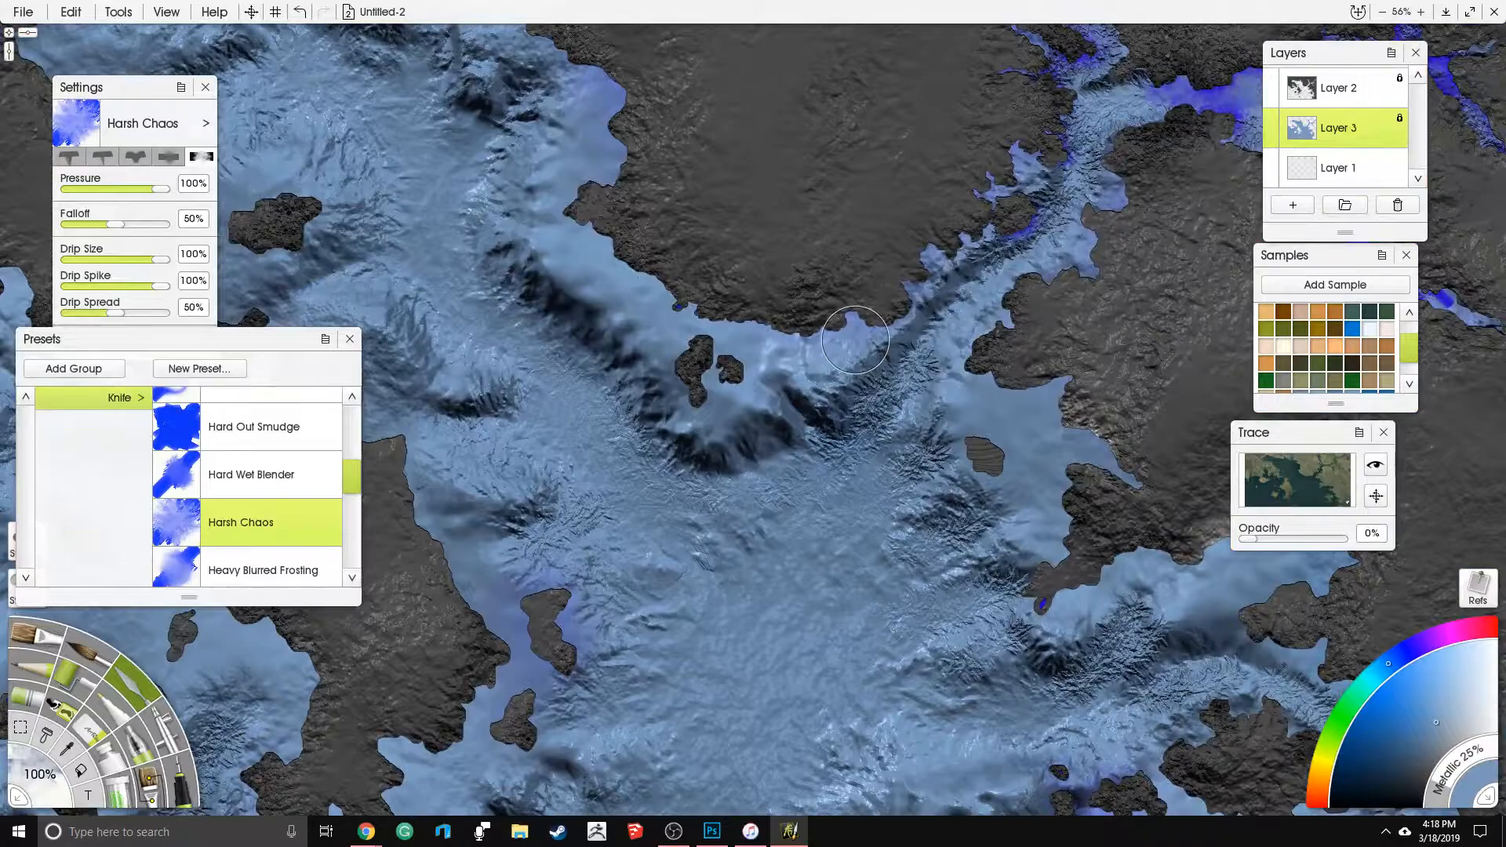
- Roughen the shallow water beside the southeastern coast with the Harsh Chaos knife
{"action": "scroll", "coordinate": [886, 353], "scroll_direction": "down", "scroll_amount": 1}
{"action": "mouse_move", "coordinate": [896, 345]}
{"action": "left_mouse_down"}
{"action": "mouse_move", "coordinate": [952, 268]}
{"action": "mouse_move", "coordinate": [931, 234]}
{"action": "mouse_move", "coordinate": [959, 318]}
{"action": "left_mouse_up"}
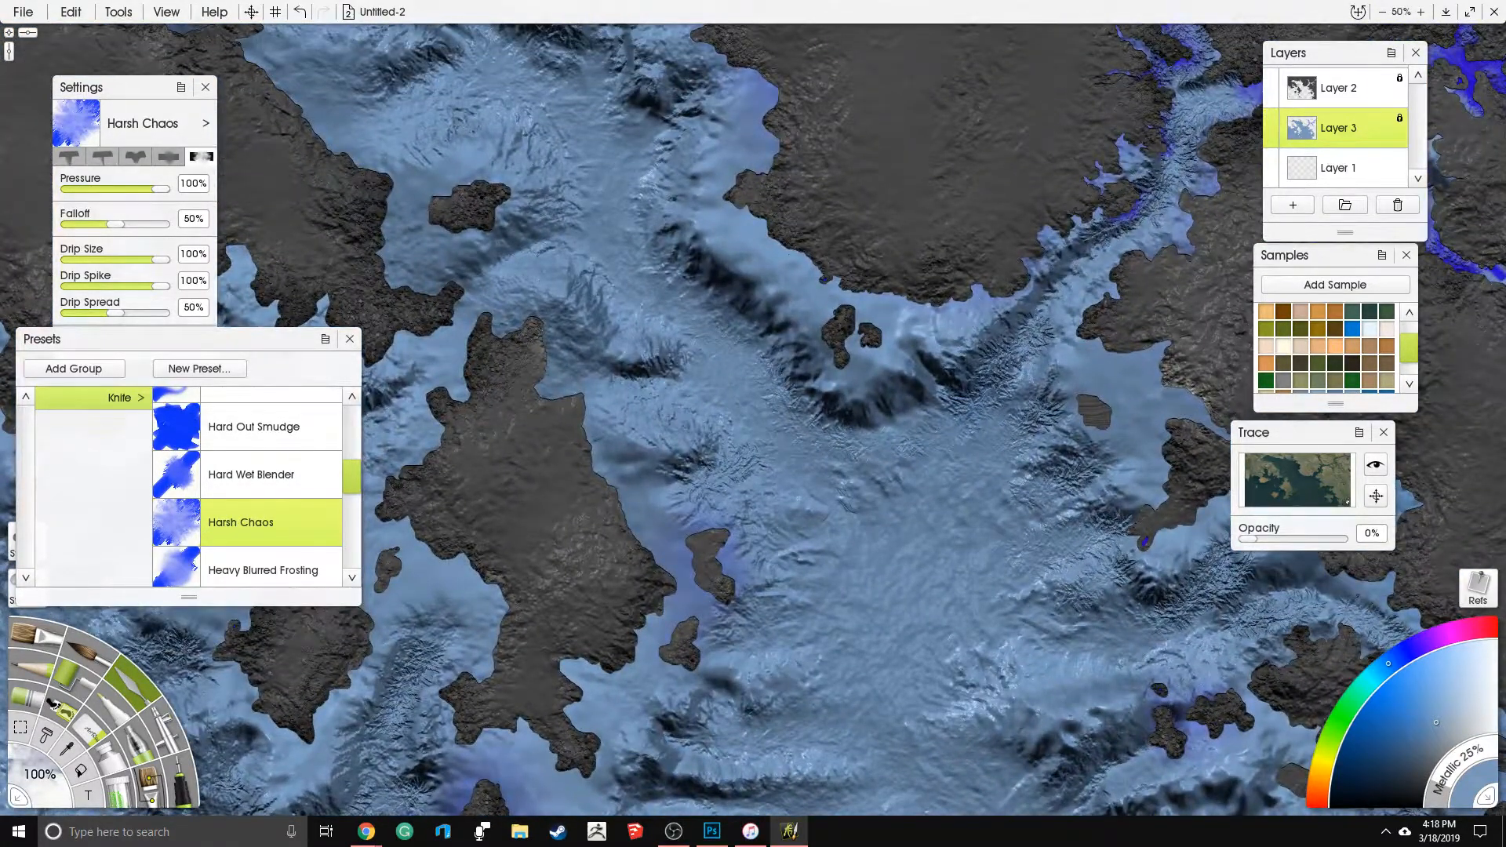
{"action": "scroll", "coordinate": [769, 440], "scroll_direction": "down", "scroll_amount": 6}
{"action": "left_click_drag", "start_coordinate": [679, 520], "coordinate": [983, 456]}
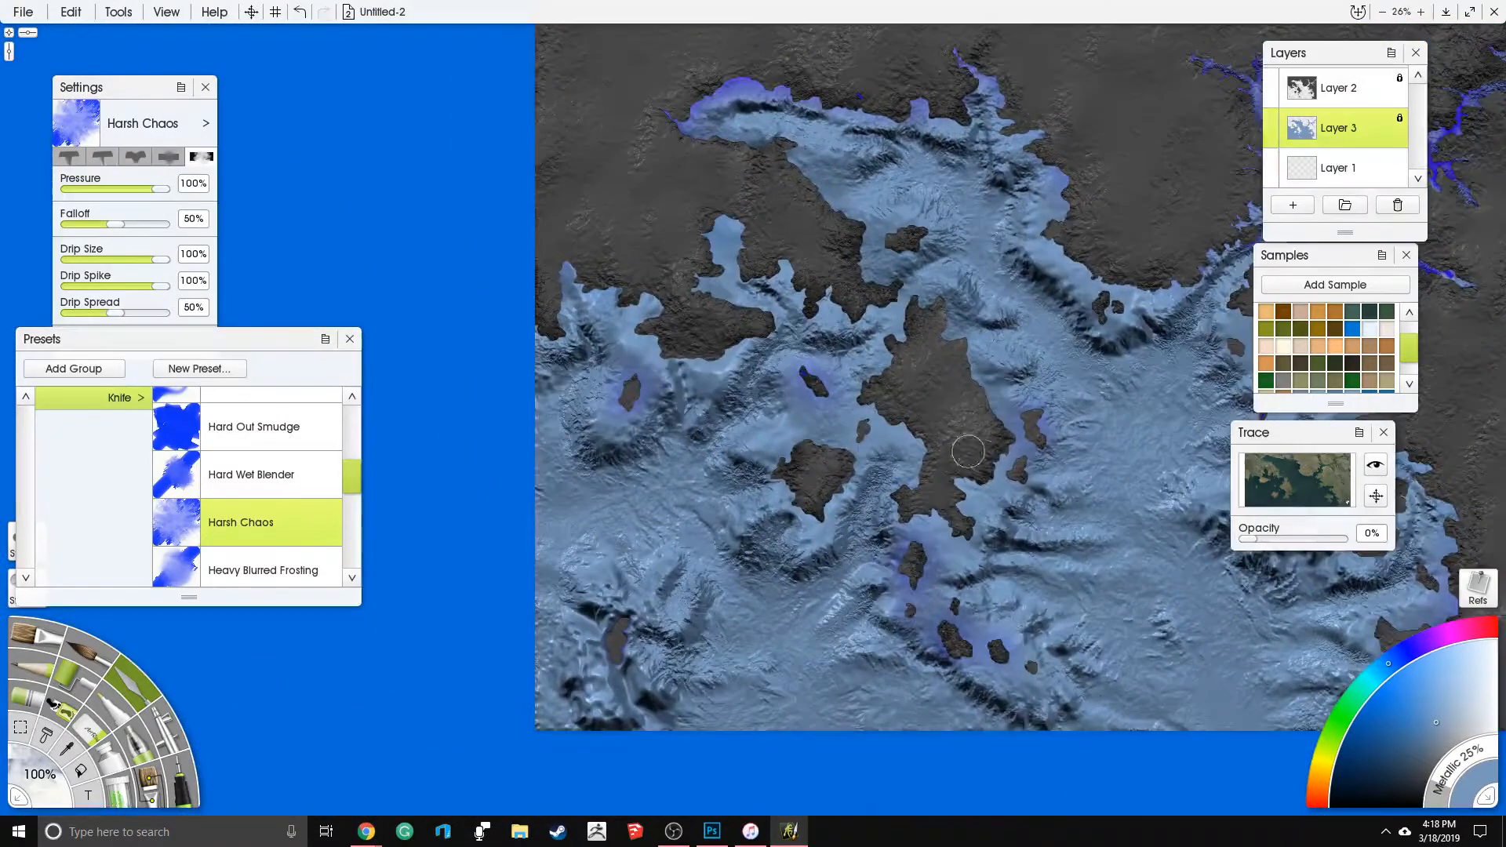
{"action": "scroll", "coordinate": [983, 456], "scroll_direction": "up", "scroll_amount": 4}
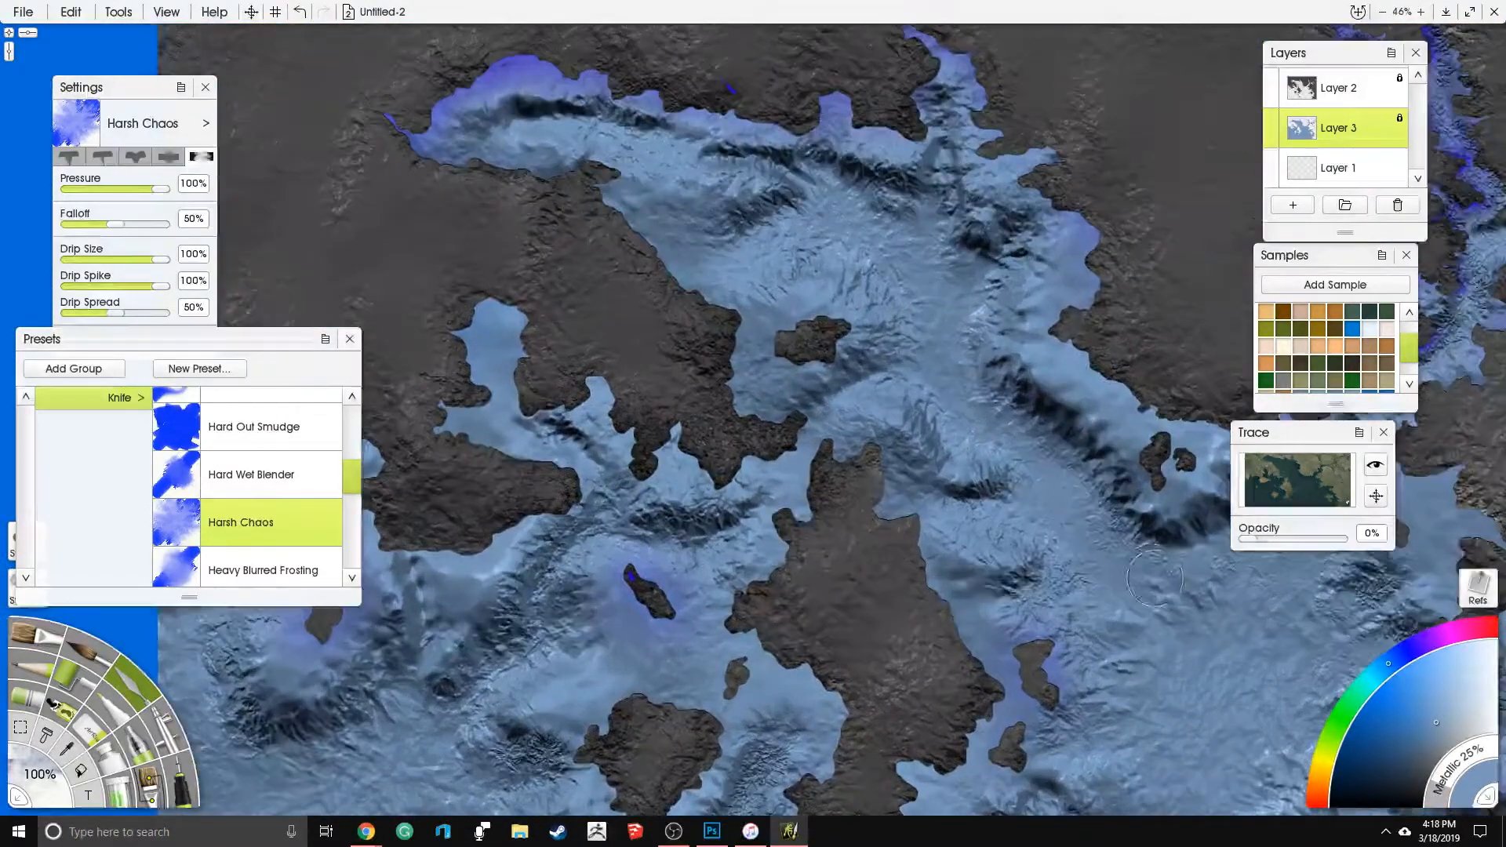
{"action": "left_click_drag", "start_coordinate": [1298, 695], "coordinate": [819, 365]}
{"action": "scroll", "coordinate": [819, 366], "scroll_direction": "down", "scroll_amount": 1}
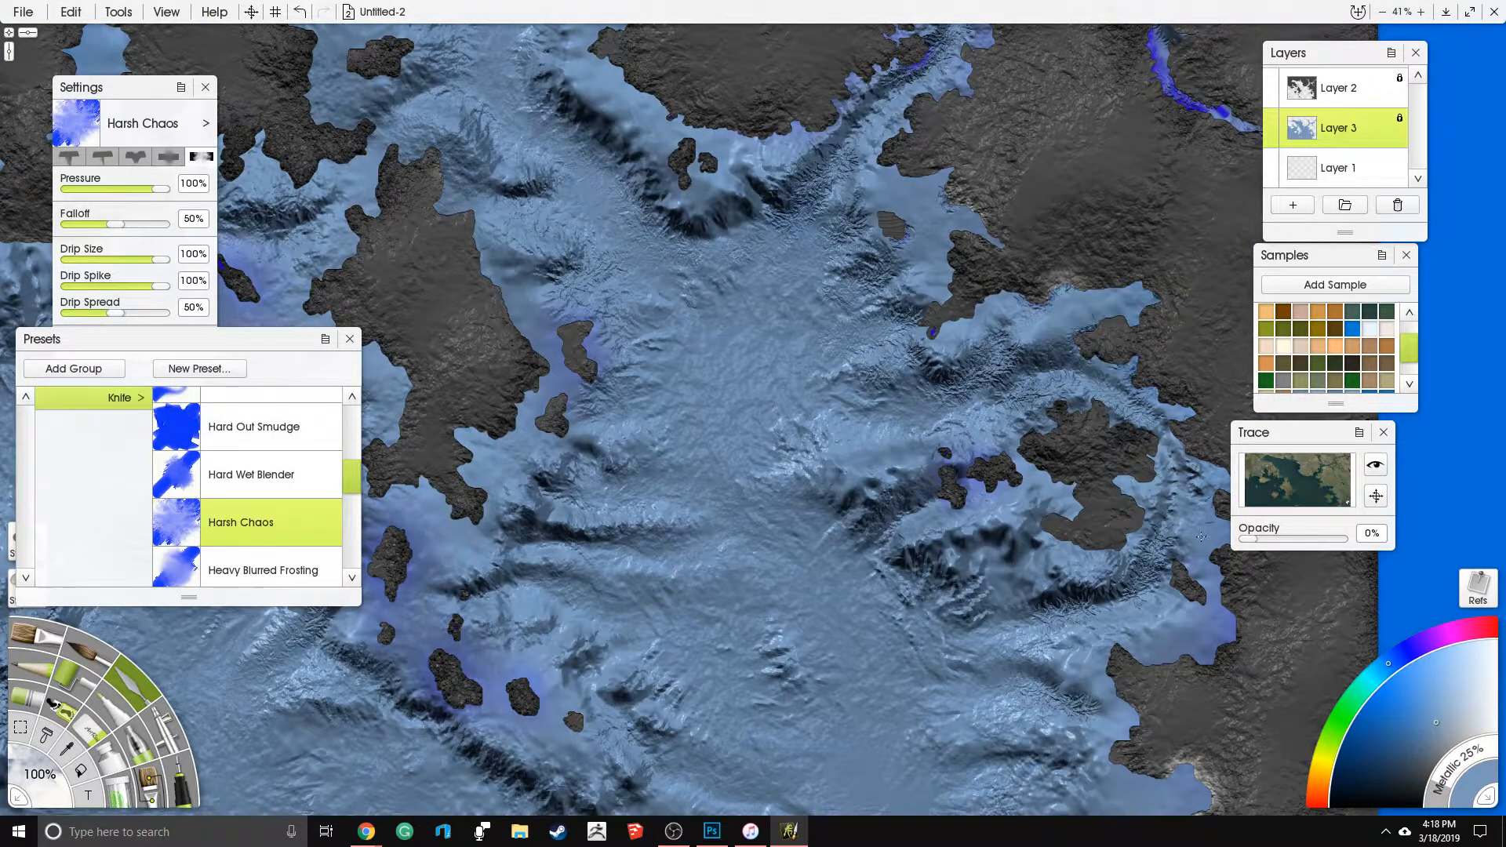
{"action": "left_click_drag", "start_coordinate": [1165, 644], "coordinate": [1152, 671]}
{"action": "left_click_drag", "start_coordinate": [845, 592], "coordinate": [897, 432]}
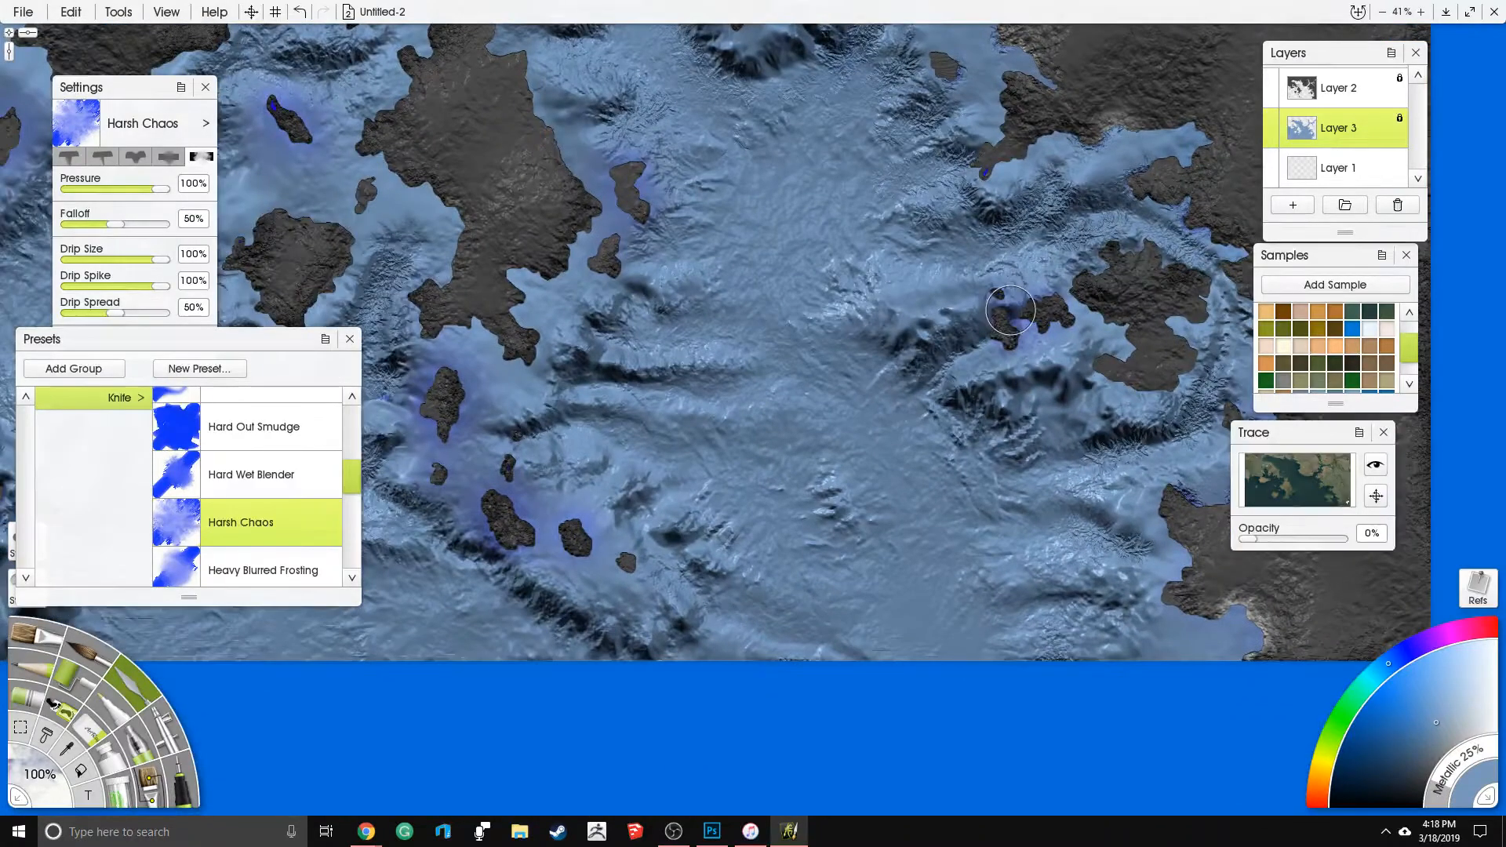
- Set the Eraser size to 100% and carve short grooves into the seabed southwest and southeast of the southern island chain
{"action": "scroll", "coordinate": [1220, 401], "scroll_direction": "down", "scroll_amount": 5}
{"action": "left_click_drag", "start_coordinate": [773, 400], "coordinate": [829, 436]}
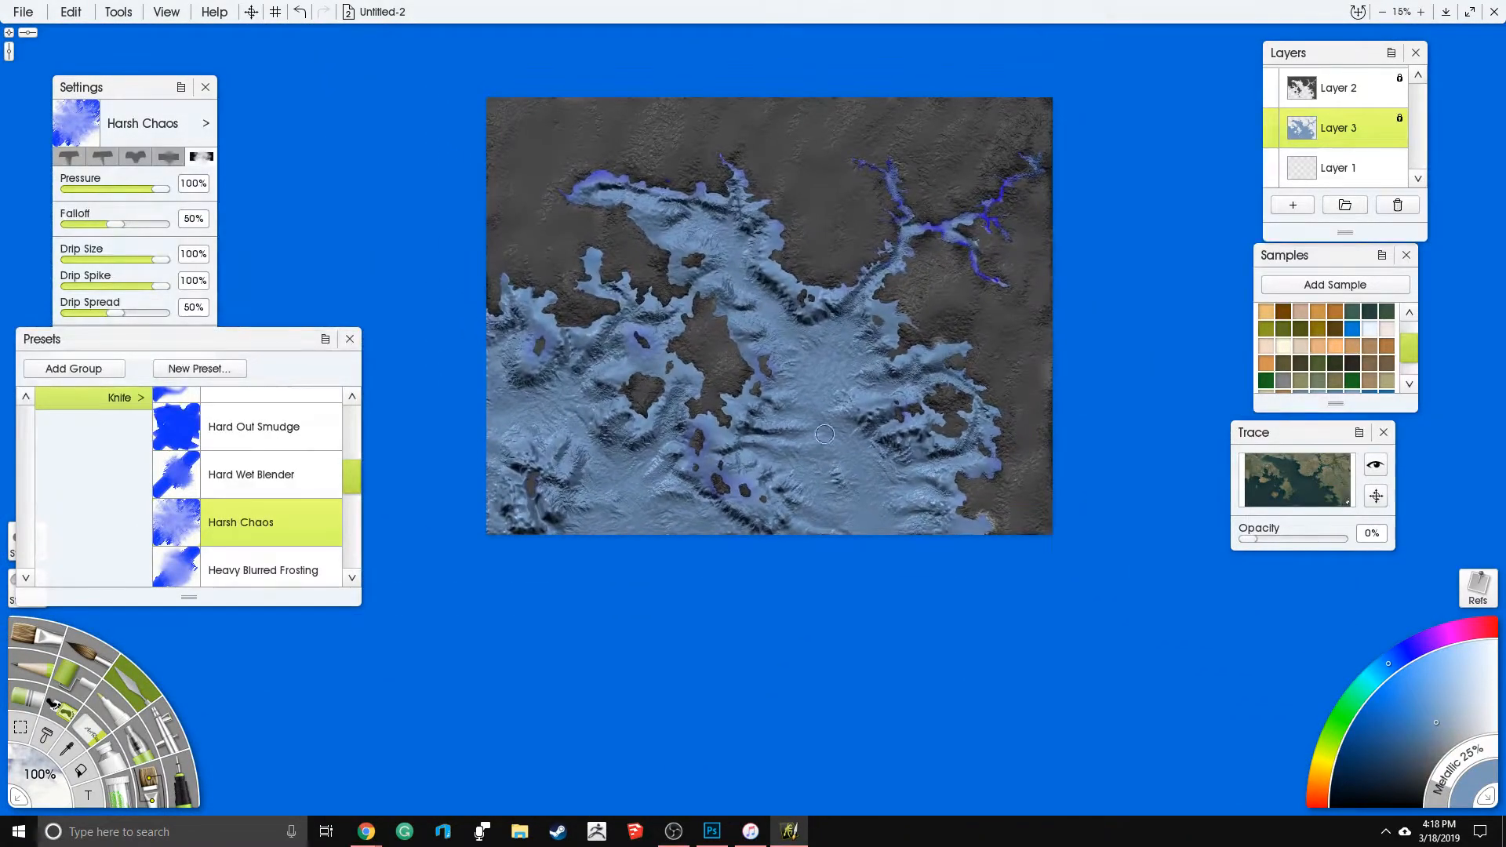
{"action": "scroll", "coordinate": [869, 384], "scroll_direction": "up", "scroll_amount": 1}
{"action": "scroll", "coordinate": [869, 385], "scroll_direction": "up", "scroll_amount": 3}
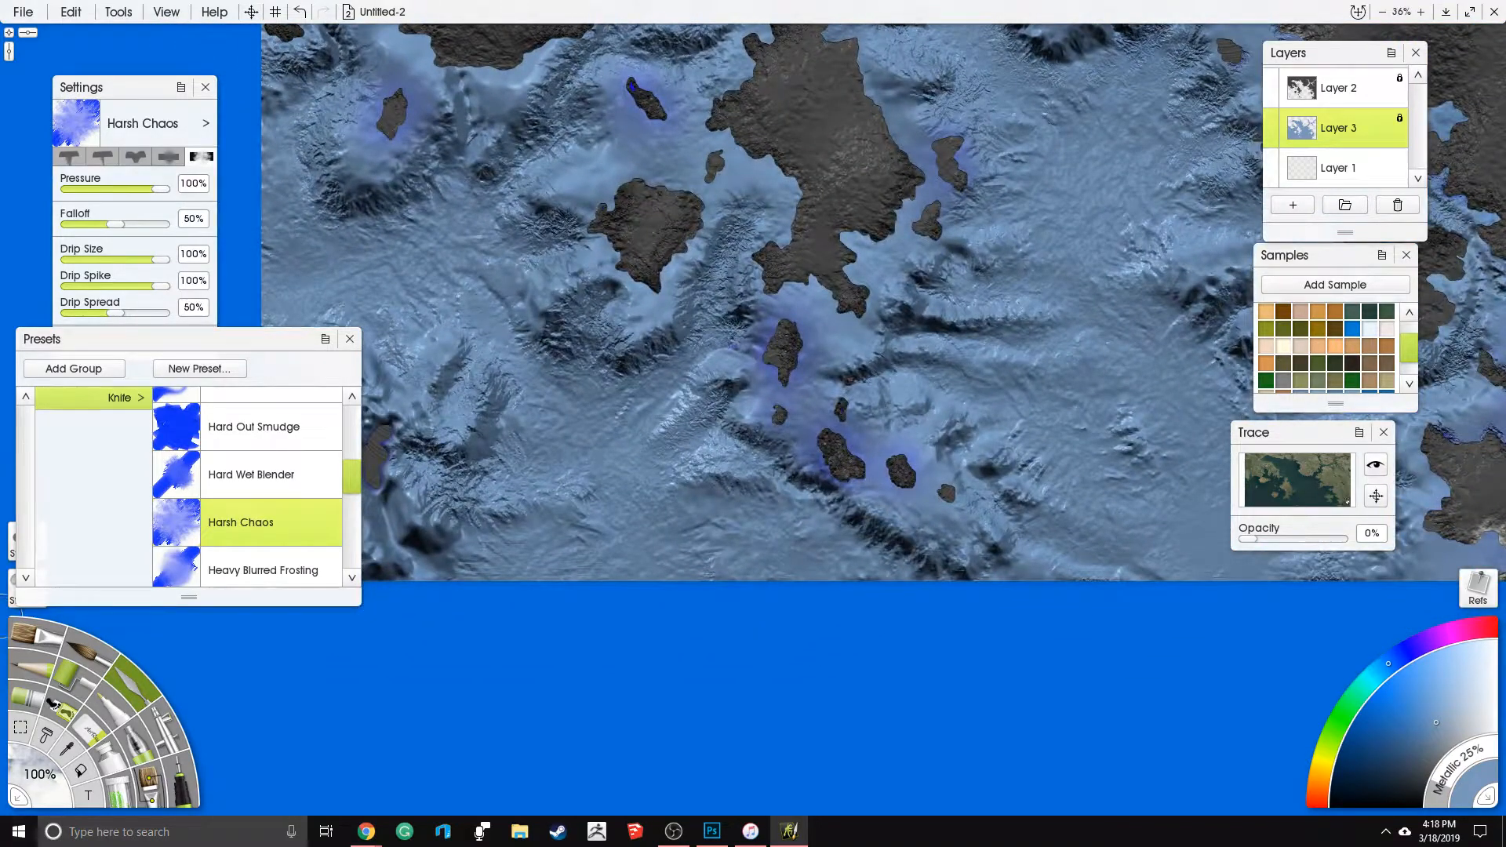
{"action": "left_click", "coordinate": [92, 742]}
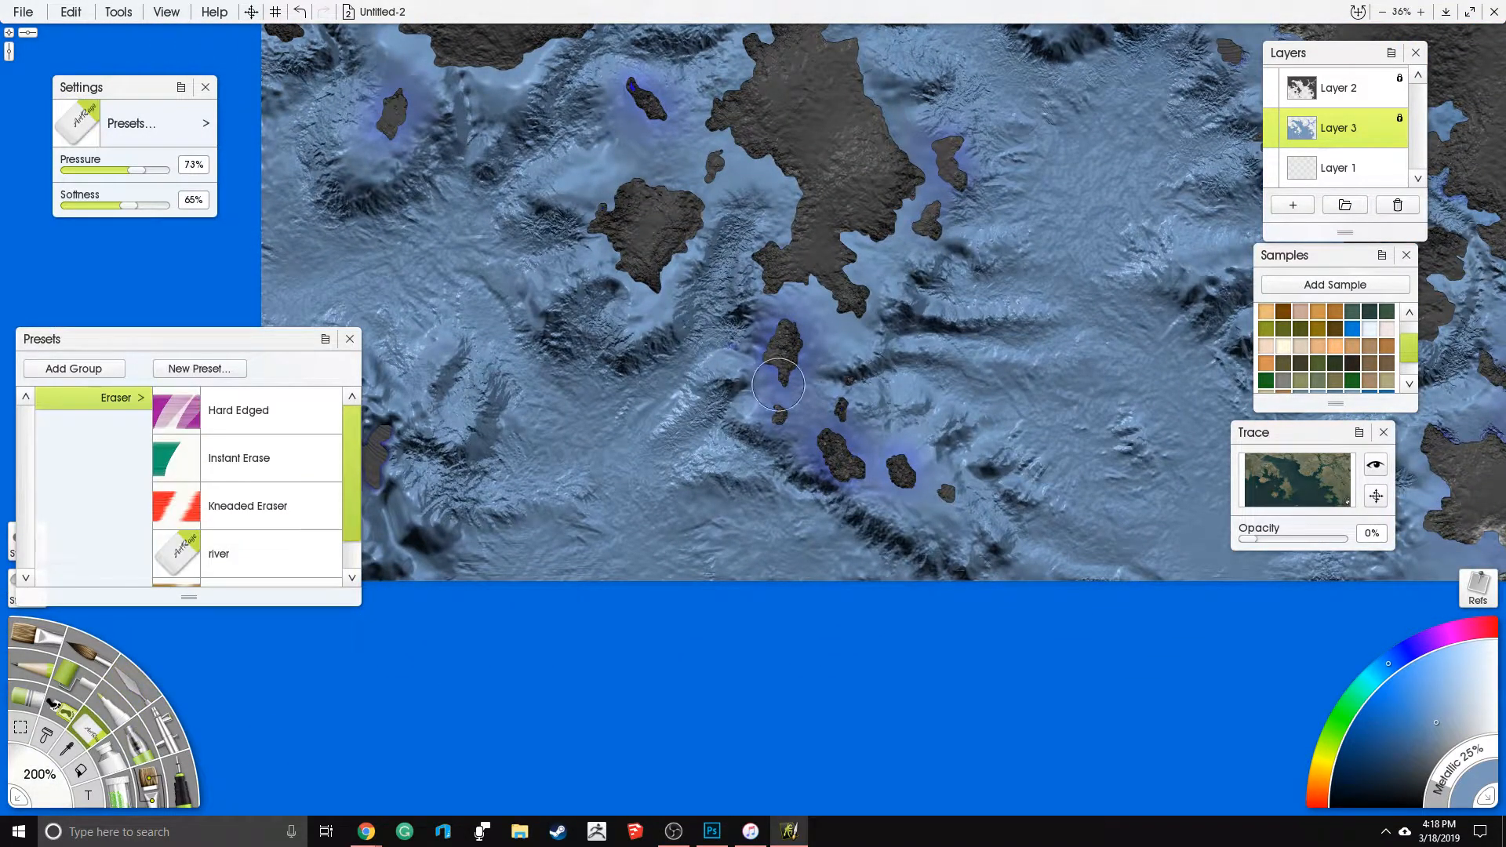
{"action": "left_click_drag", "start_coordinate": [48, 794], "coordinate": [47, 791]}
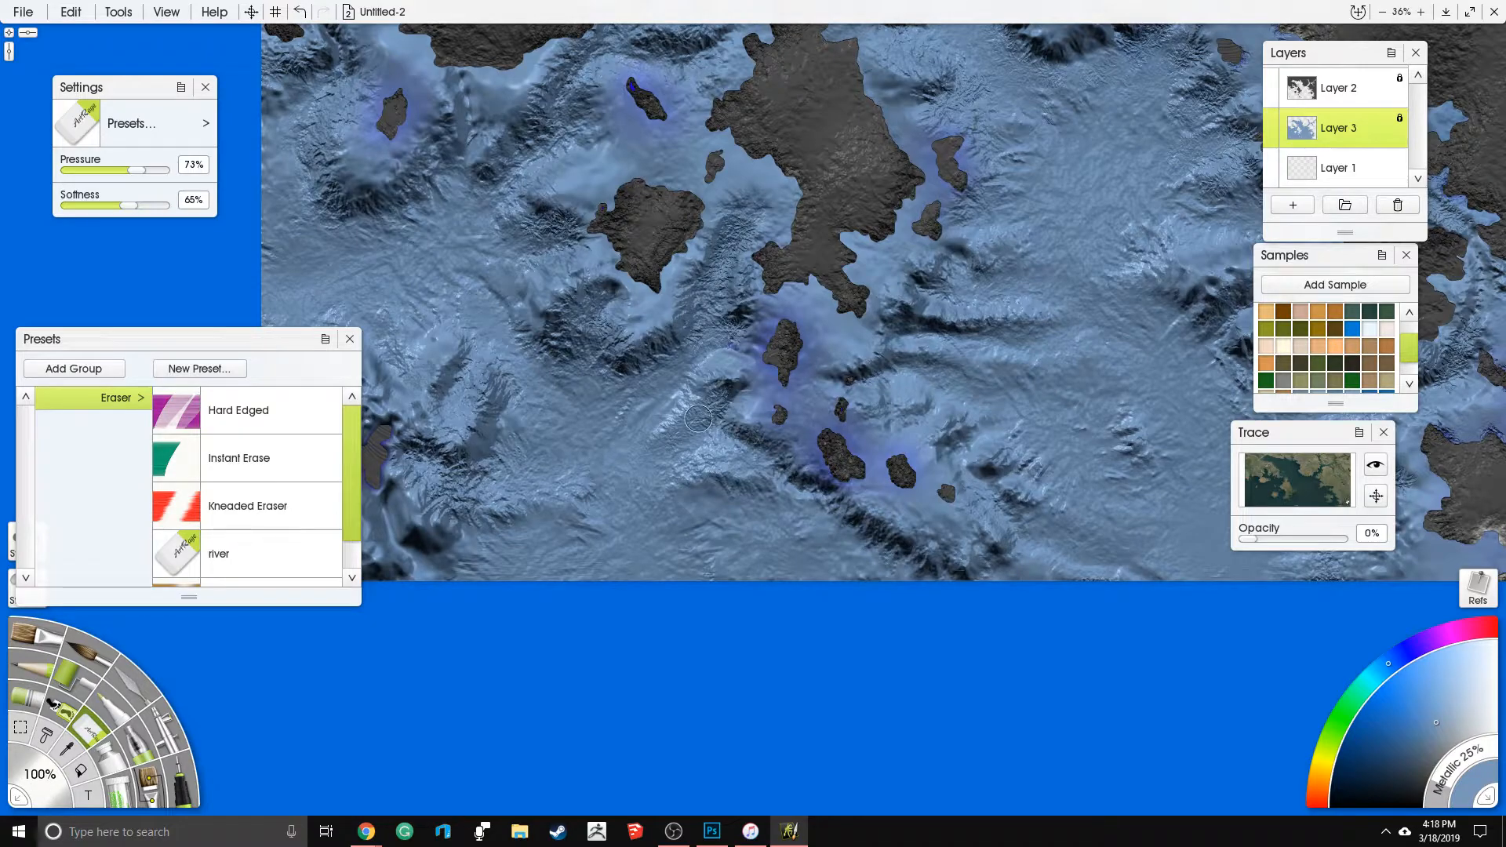
{"action": "left_click_drag", "start_coordinate": [819, 504], "coordinate": [776, 569]}
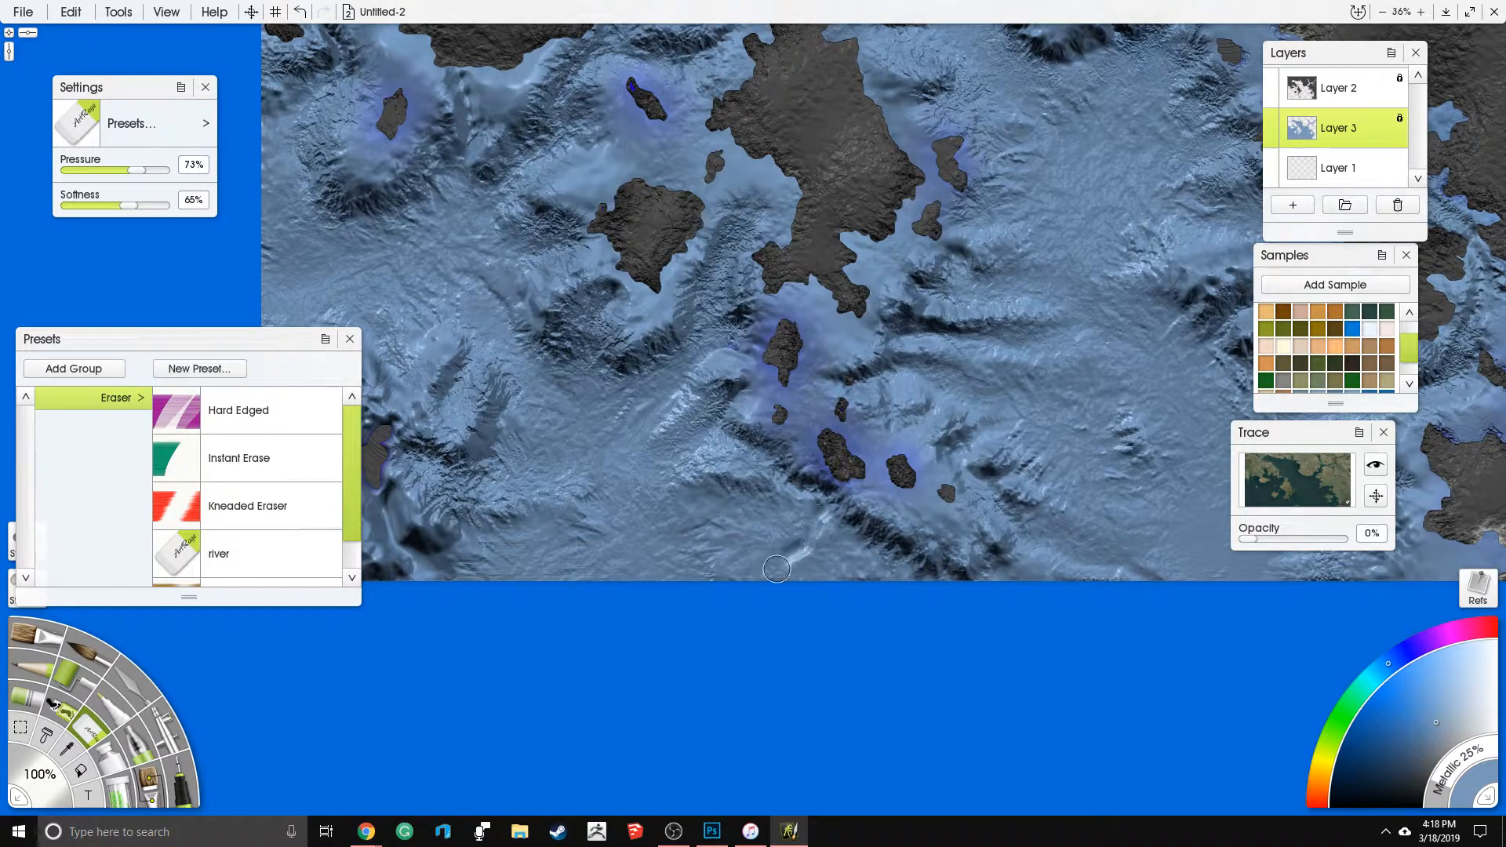
{"action": "mouse_move", "coordinate": [907, 445]}
{"action": "left_mouse_down"}
{"action": "mouse_move", "coordinate": [874, 446]}
{"action": "mouse_move", "coordinate": [924, 426]}
{"action": "mouse_move", "coordinate": [957, 382]}
{"action": "mouse_move", "coordinate": [969, 451]}
{"action": "mouse_move", "coordinate": [896, 561]}
{"action": "mouse_move", "coordinate": [908, 600]}
{"action": "mouse_move", "coordinate": [955, 540]}
{"action": "mouse_move", "coordinate": [951, 587]}
{"action": "mouse_move", "coordinate": [974, 542]}
{"action": "mouse_move", "coordinate": [1002, 576]}
{"action": "left_mouse_up"}
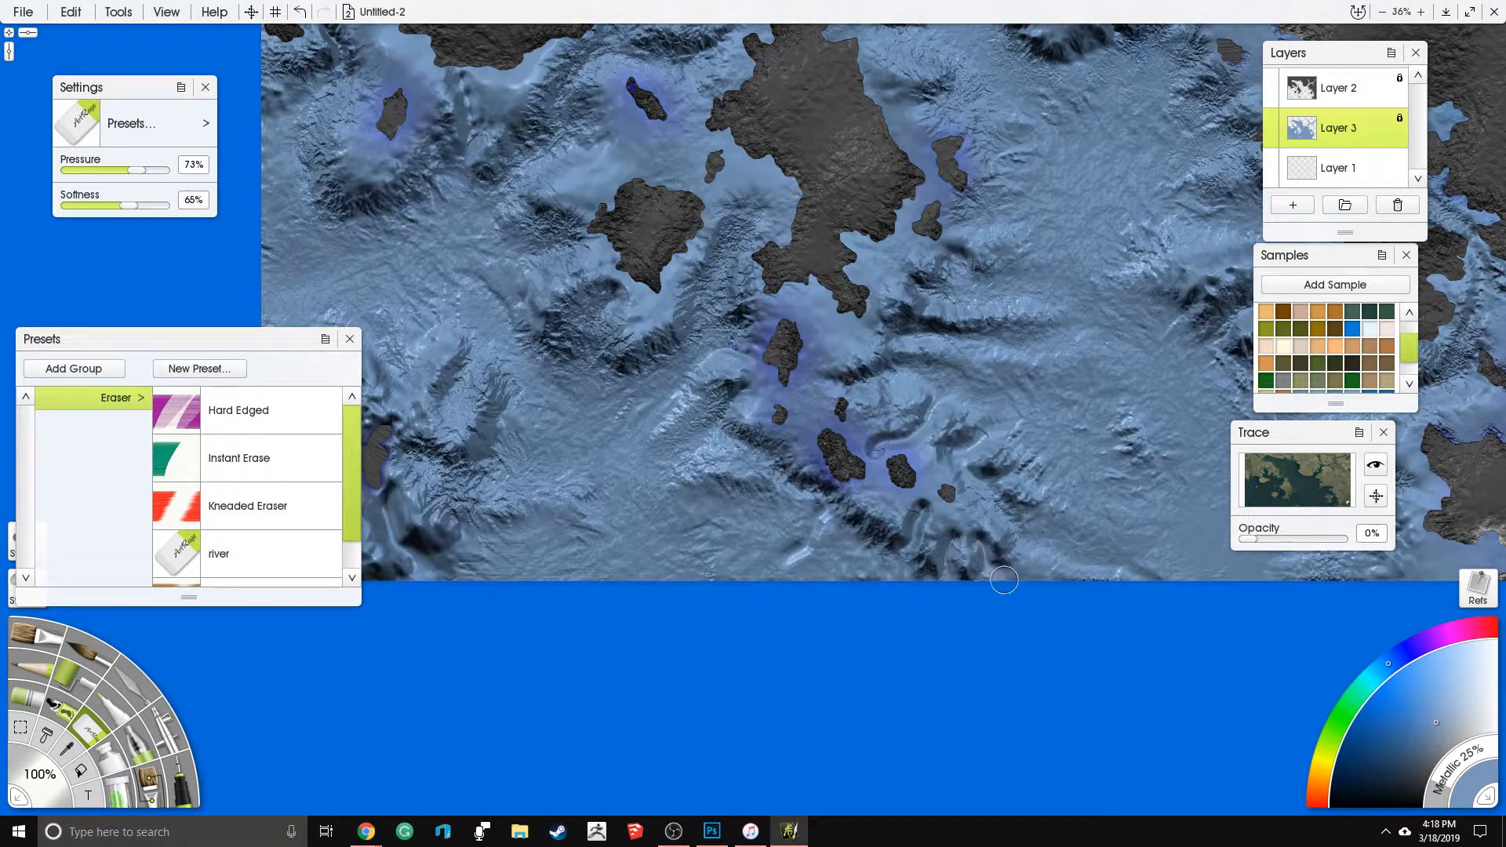
{"action": "left_click_drag", "start_coordinate": [799, 443], "coordinate": [755, 497]}
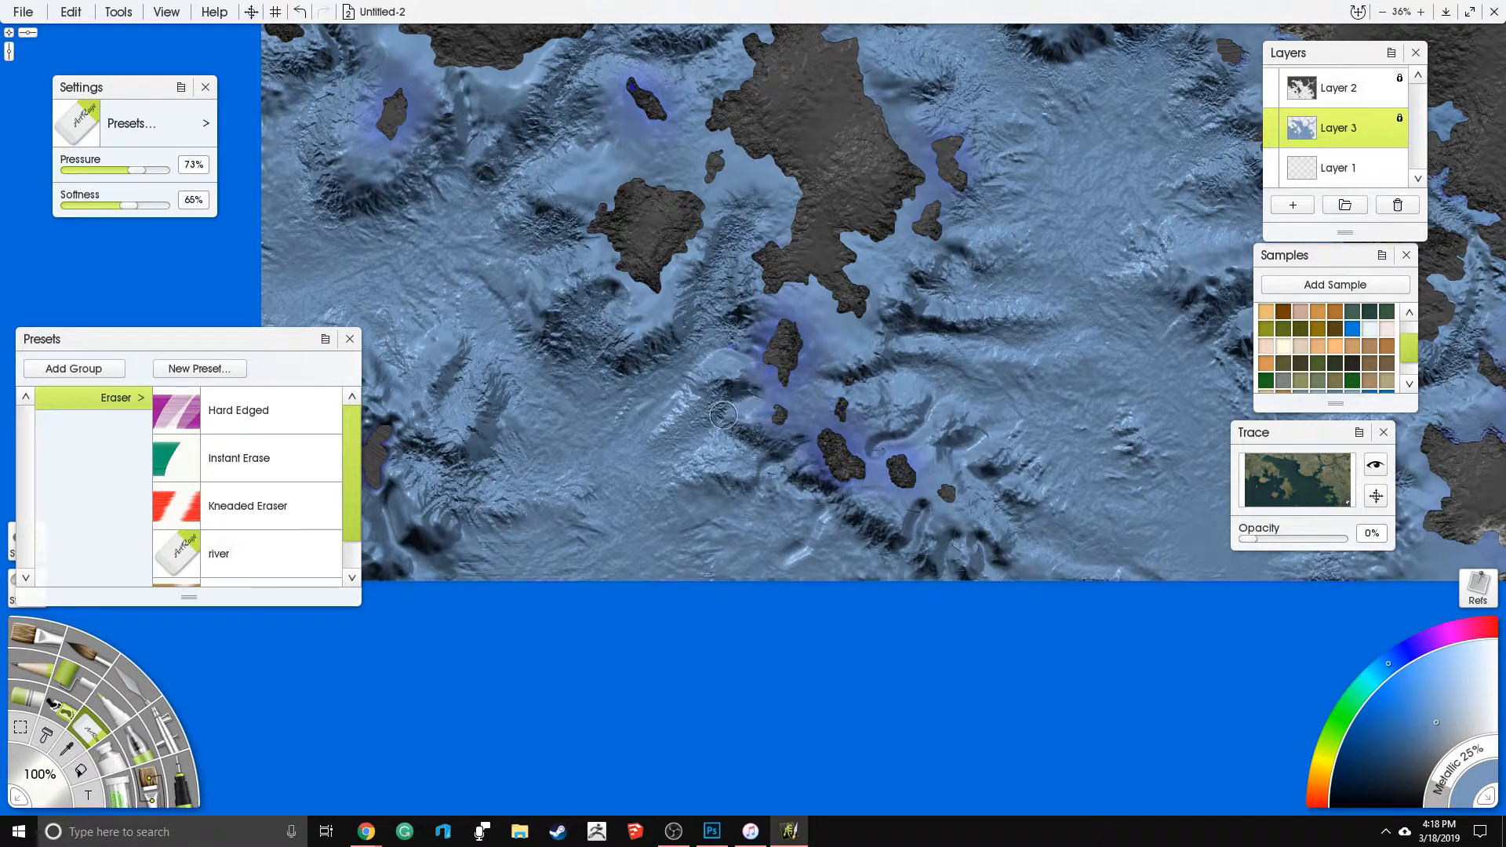
- Erase grooves into the seabed south of the small western islands and around the southwestern island
{"action": "left_click_drag", "start_coordinate": [736, 187], "coordinate": [714, 284]}
{"action": "mouse_move", "coordinate": [625, 156]}
{"action": "left_mouse_down"}
{"action": "mouse_move", "coordinate": [661, 157]}
{"action": "mouse_move", "coordinate": [538, 158]}
{"action": "mouse_move", "coordinate": [500, 225]}
{"action": "mouse_move", "coordinate": [553, 229]}
{"action": "mouse_move", "coordinate": [579, 189]}
{"action": "mouse_move", "coordinate": [524, 249]}
{"action": "left_mouse_up"}
{"action": "left_click_drag", "start_coordinate": [521, 402], "coordinate": [756, 448]}
{"action": "left_click_drag", "start_coordinate": [625, 423], "coordinate": [608, 482]}
{"action": "mouse_move", "coordinate": [578, 556]}
{"action": "left_mouse_down"}
{"action": "mouse_move", "coordinate": [547, 588]}
{"action": "mouse_move", "coordinate": [561, 534]}
{"action": "mouse_move", "coordinate": [524, 518]}
{"action": "mouse_move", "coordinate": [527, 480]}
{"action": "mouse_move", "coordinate": [577, 412]}
{"action": "mouse_move", "coordinate": [549, 337]}
{"action": "left_mouse_up"}
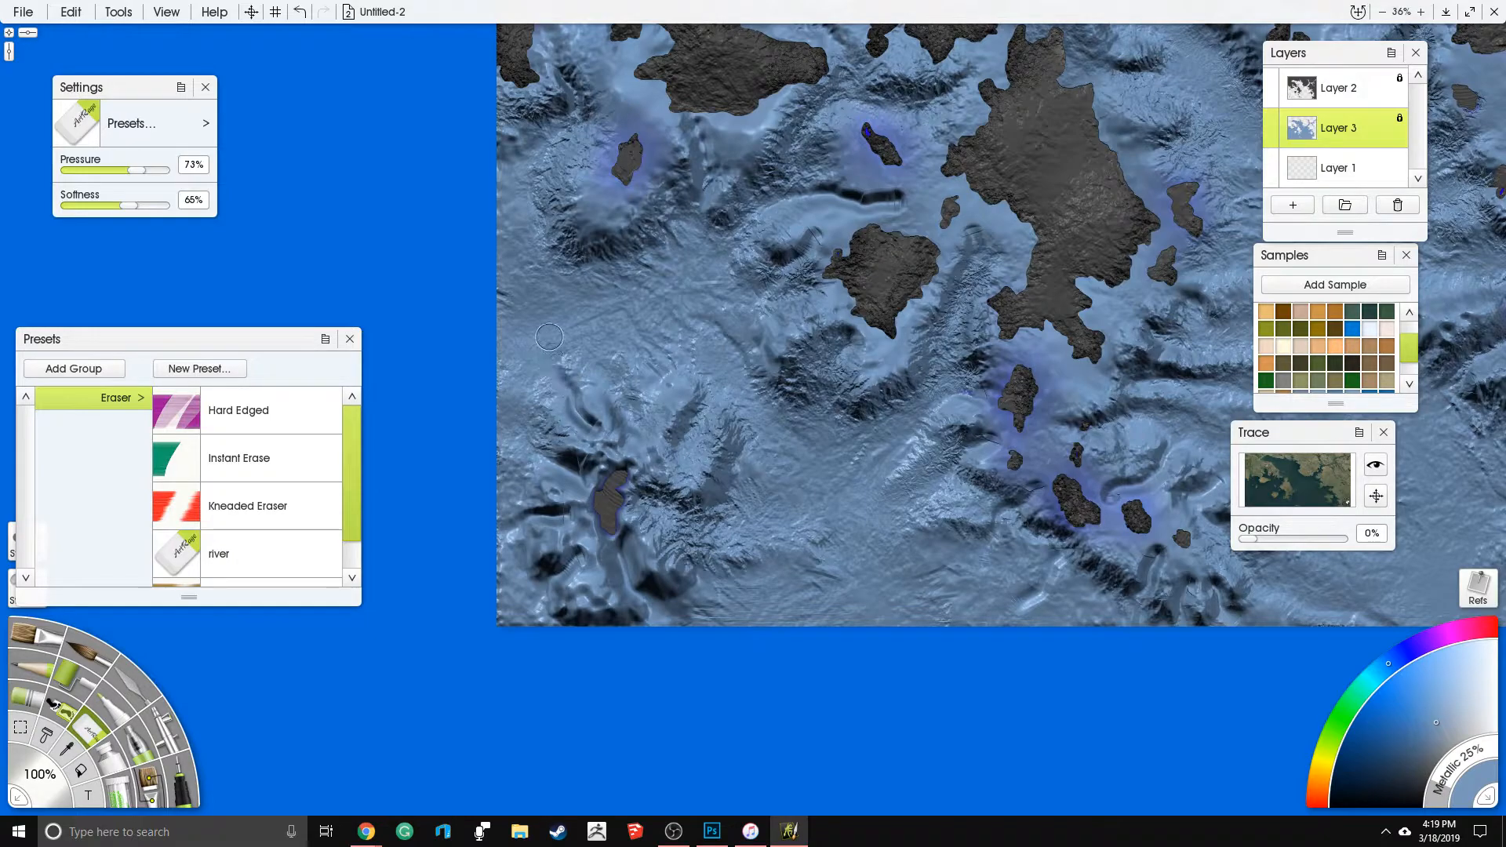
- Switch to the knife and set its pressure to 47% and its size to 150%
{"action": "left_click", "coordinate": [143, 669]}
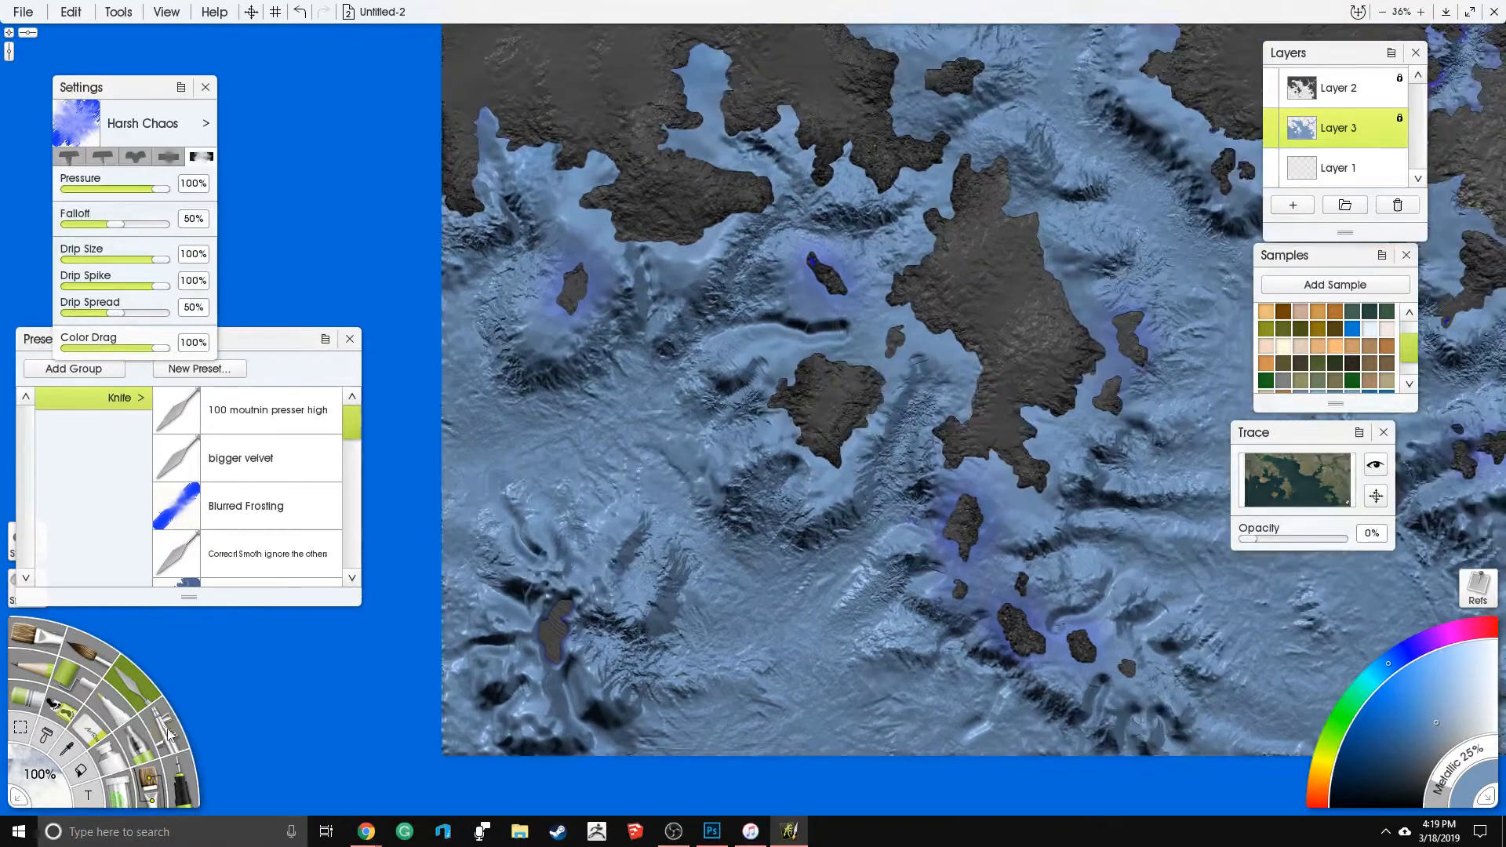
{"action": "left_click", "coordinate": [112, 189]}
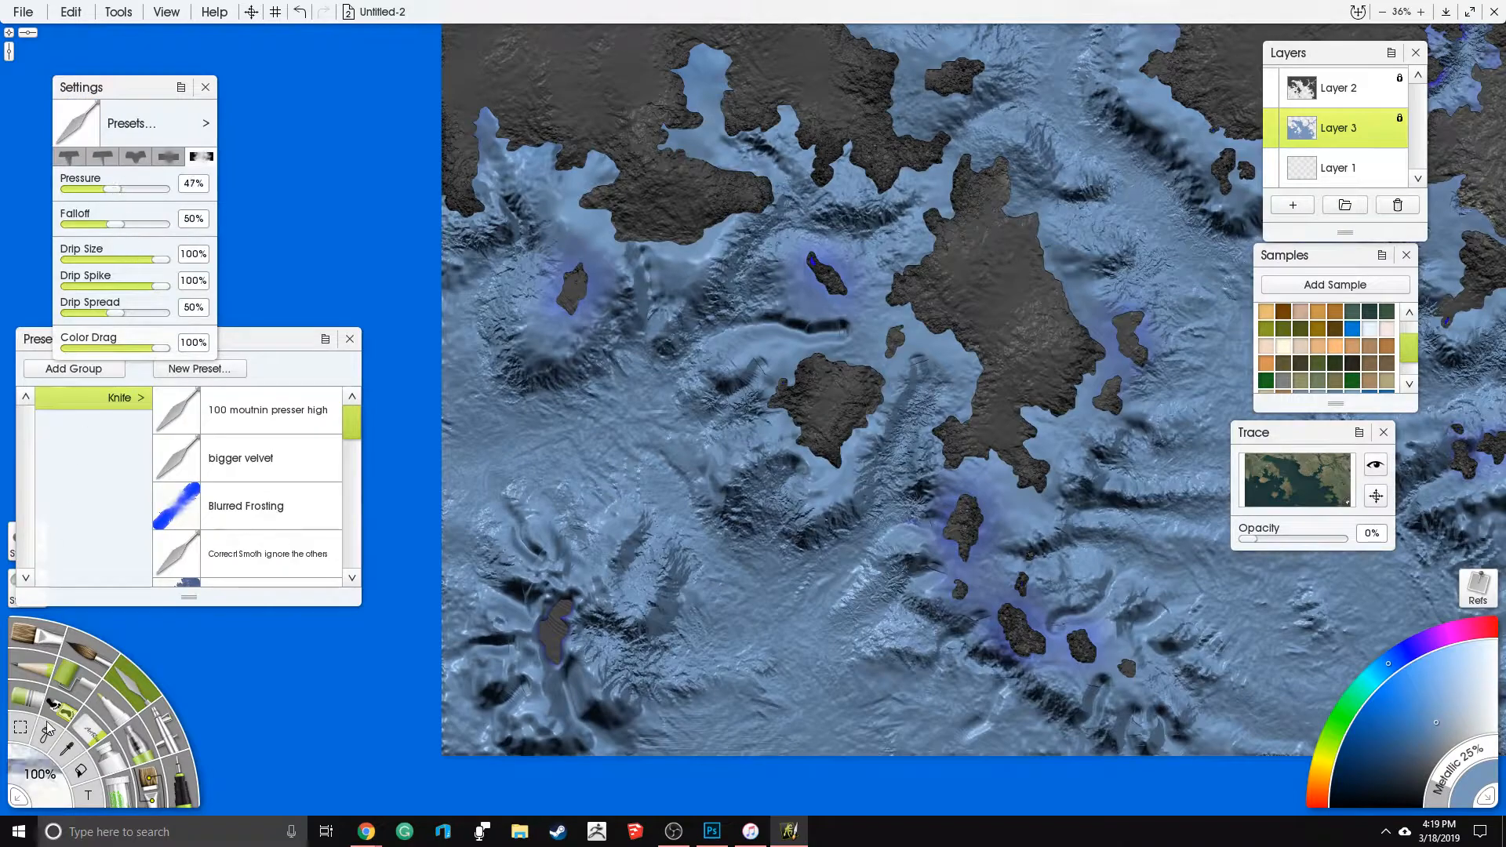
{"action": "left_click", "coordinate": [41, 775]}
{"action": "type", "text": "250"}
{"action": "key", "text": "Return"}
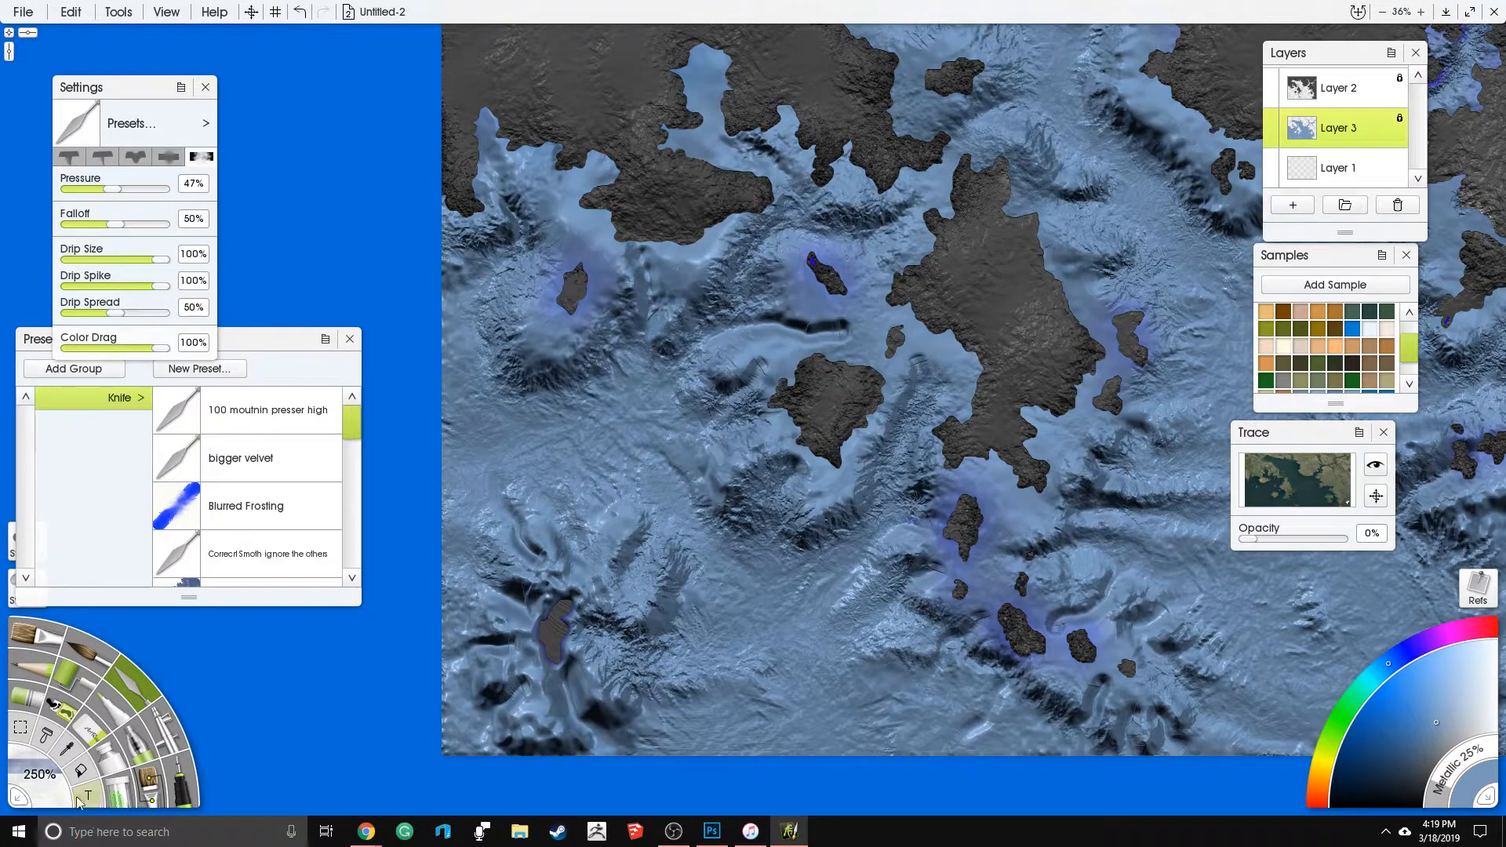
{"action": "left_click", "coordinate": [41, 781]}
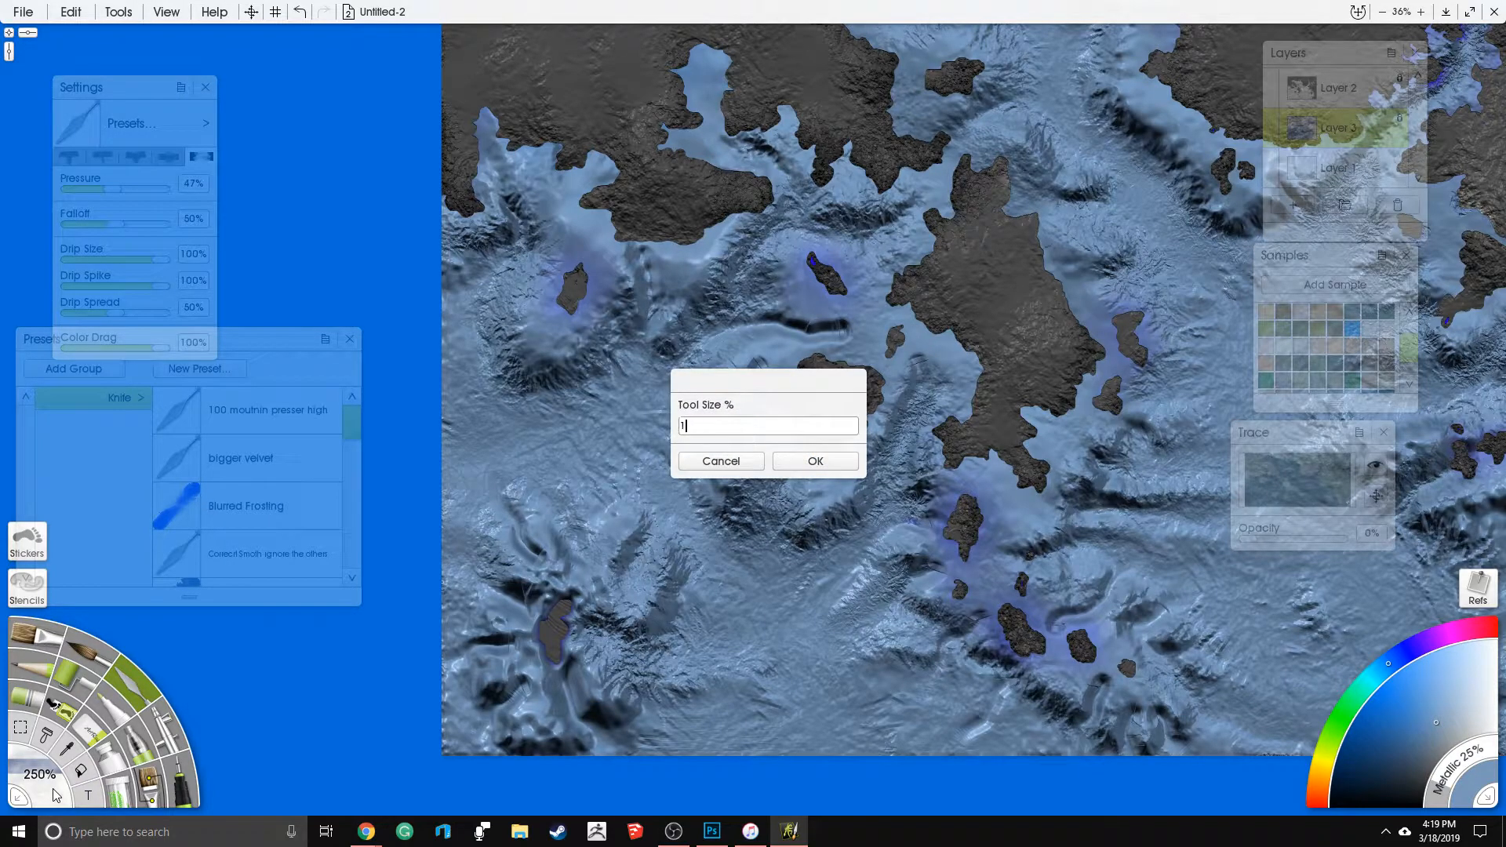
{"action": "key", "text": "Return"}
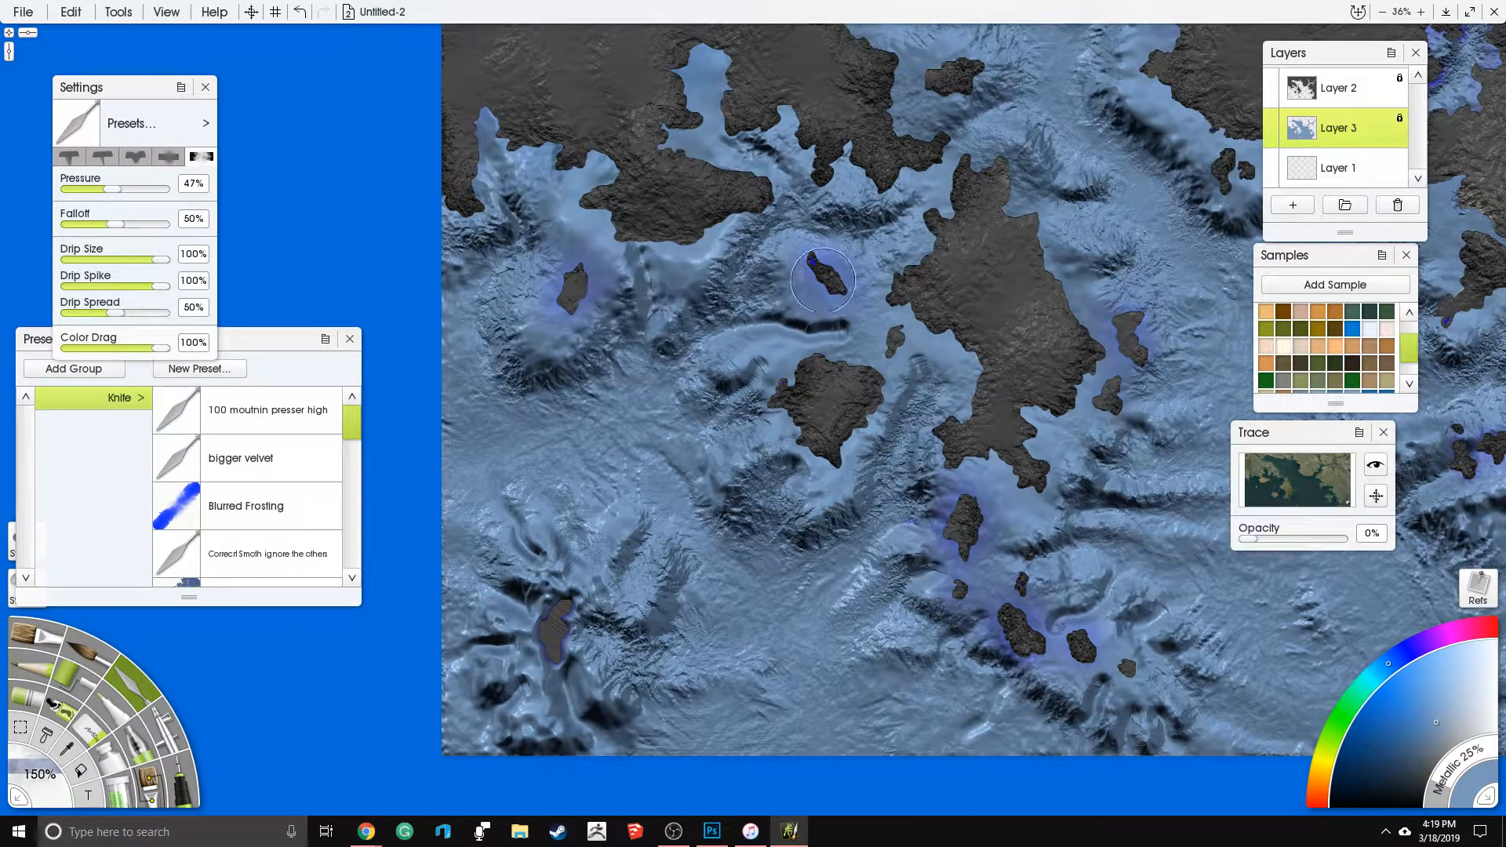
- Blend the erased grooves south of the small western islands and southeast of the southern island chain into the seabed
{"action": "mouse_move", "coordinate": [807, 331]}
{"action": "left_mouse_down"}
{"action": "mouse_move", "coordinate": [762, 317]}
{"action": "mouse_move", "coordinate": [730, 321]}
{"action": "left_mouse_up"}
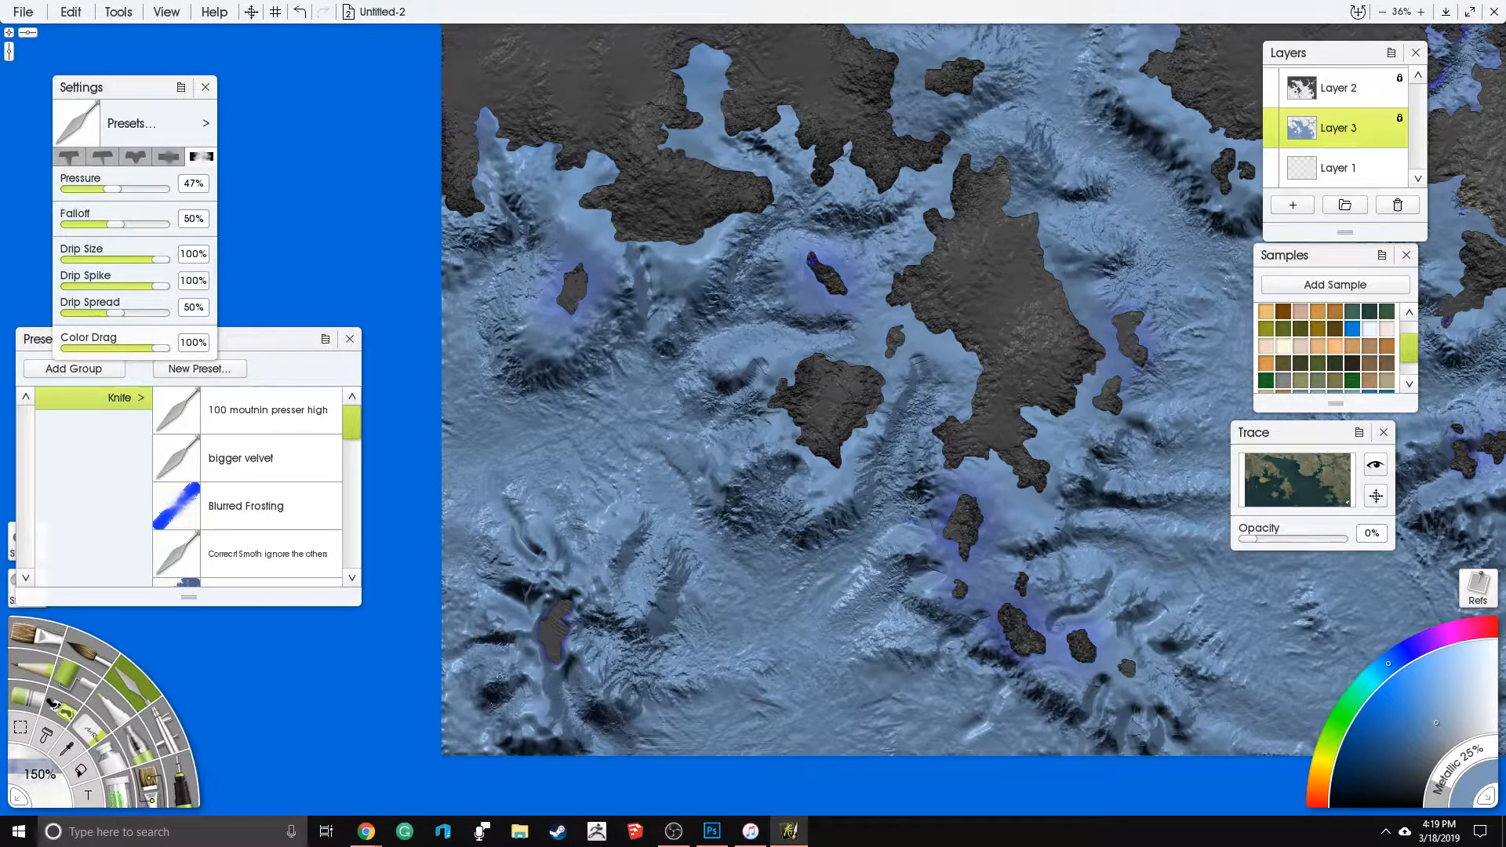
{"action": "left_click_drag", "start_coordinate": [884, 567], "coordinate": [770, 510]}
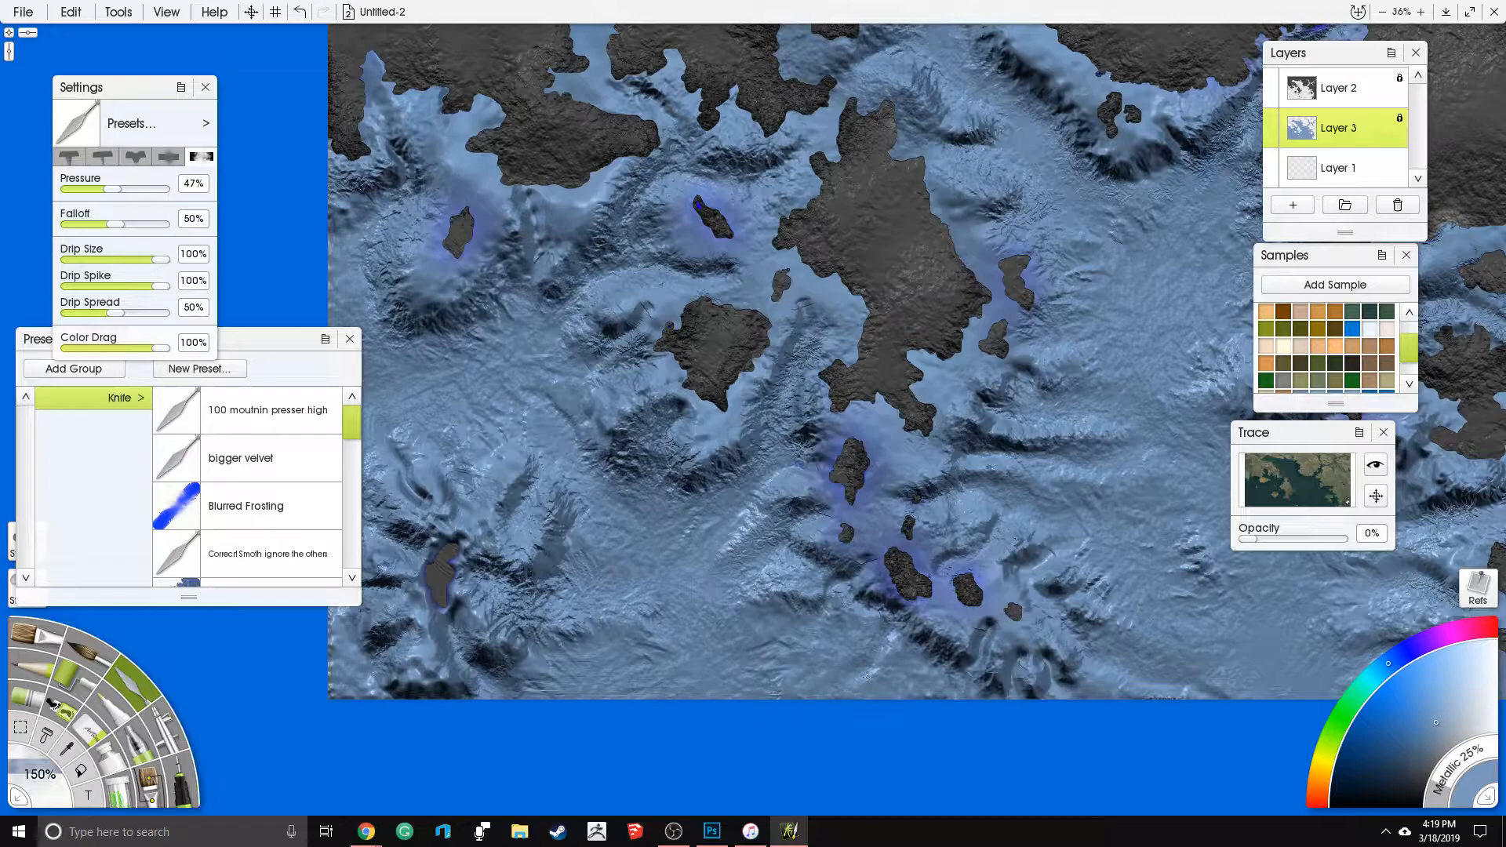
{"action": "mouse_move", "coordinate": [1004, 647]}
{"action": "left_mouse_down"}
{"action": "mouse_move", "coordinate": [1018, 695]}
{"action": "mouse_move", "coordinate": [1058, 684]}
{"action": "left_mouse_up"}
{"action": "mouse_move", "coordinate": [950, 470]}
{"action": "left_mouse_down"}
{"action": "mouse_move", "coordinate": [591, 480]}
{"action": "mouse_move", "coordinate": [614, 496]}
{"action": "mouse_move", "coordinate": [667, 472]}
{"action": "left_mouse_up"}
{"action": "mouse_move", "coordinate": [1000, 437]}
{"action": "left_mouse_down"}
{"action": "mouse_move", "coordinate": [1032, 468]}
{"action": "mouse_move", "coordinate": [1084, 440]}
{"action": "mouse_move", "coordinate": [1050, 501]}
{"action": "mouse_move", "coordinate": [1186, 533]}
{"action": "mouse_move", "coordinate": [1201, 554]}
{"action": "mouse_move", "coordinate": [1128, 569]}
{"action": "mouse_move", "coordinate": [1117, 623]}
{"action": "mouse_move", "coordinate": [1143, 641]}
{"action": "mouse_move", "coordinate": [1119, 693]}
{"action": "left_mouse_up"}
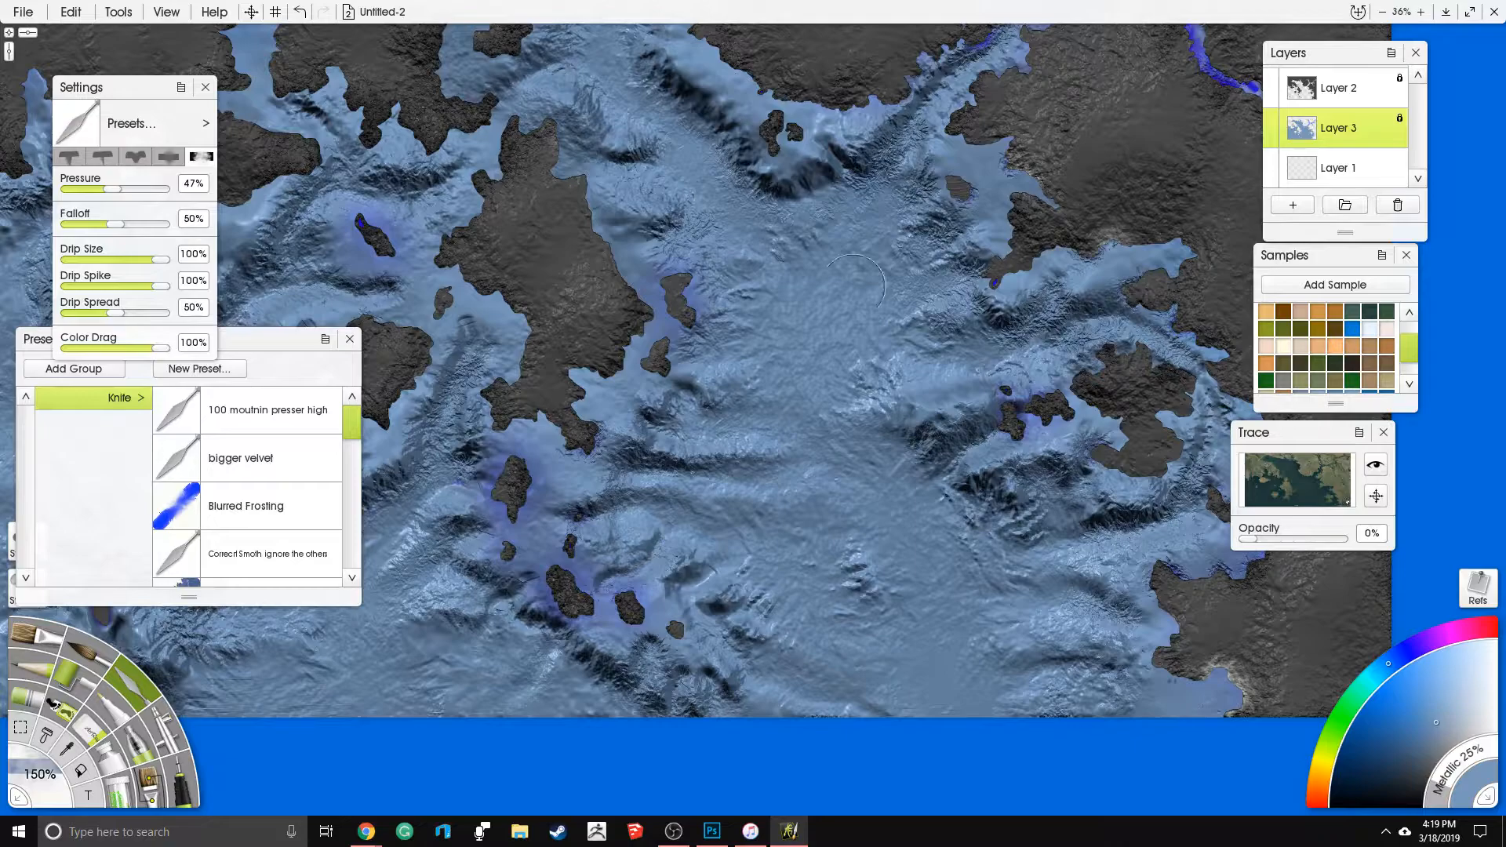
- Work the knife texture over the open seabed between the large central island and the eastern islands
{"action": "left_click_drag", "start_coordinate": [856, 284], "coordinate": [805, 459]}
{"action": "left_click_drag", "start_coordinate": [919, 281], "coordinate": [882, 349]}
{"action": "left_click_drag", "start_coordinate": [688, 548], "coordinate": [879, 318]}
{"action": "scroll", "coordinate": [1116, 184], "scroll_direction": "down", "scroll_amount": 5}
{"action": "scroll", "coordinate": [663, 326], "scroll_direction": "down", "scroll_amount": 2}
{"action": "scroll", "coordinate": [672, 330], "scroll_direction": "up", "scroll_amount": 3}
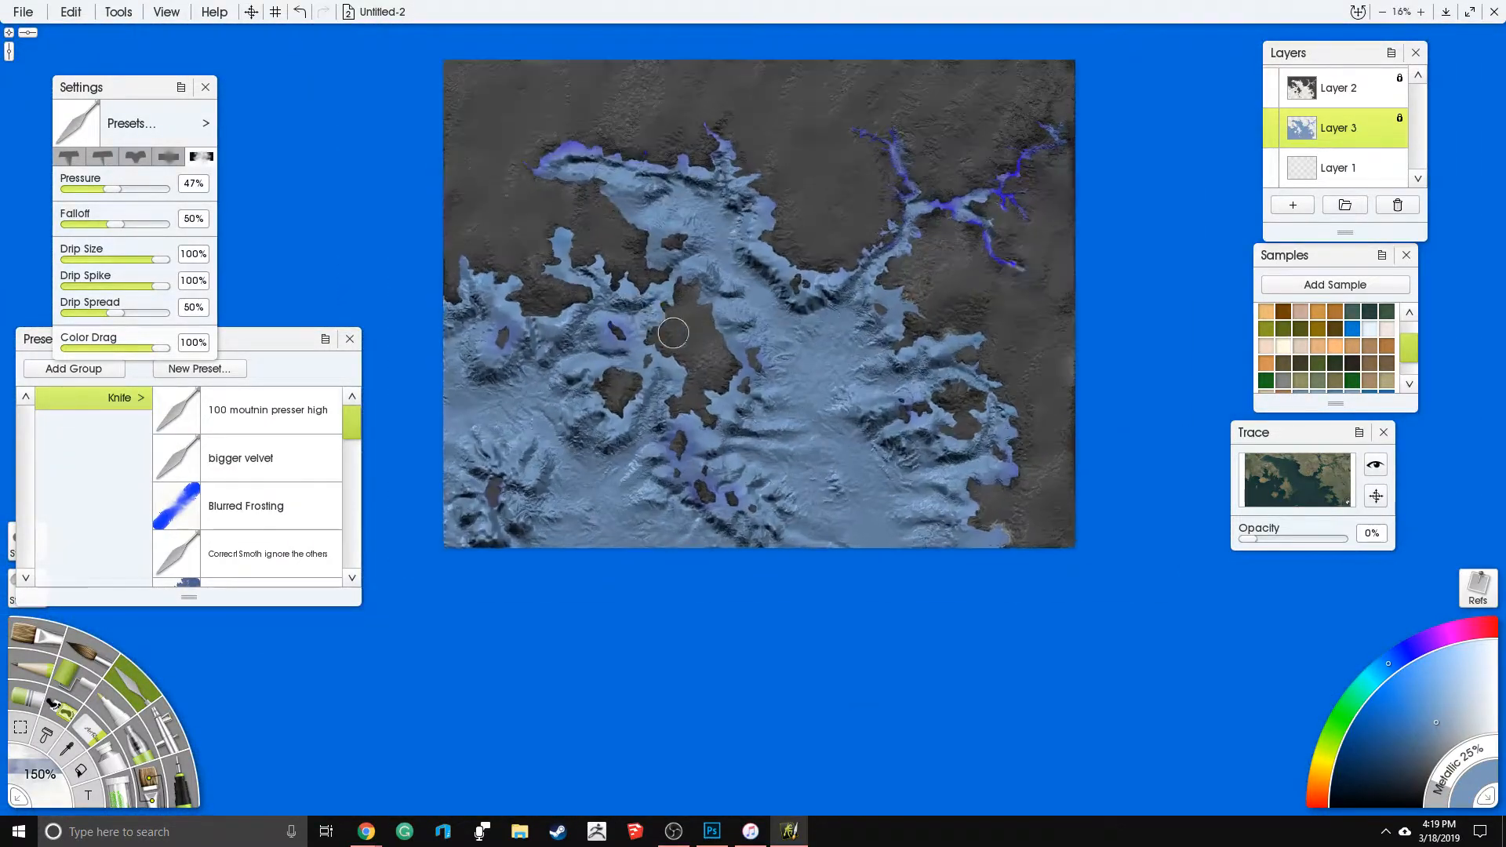
- Set the Eraser size to 70% and carve narrow grooves between the small western islands and around the rounded island below them
{"action": "left_click_drag", "start_coordinate": [614, 339], "coordinate": [786, 369]}
{"action": "scroll", "coordinate": [635, 372], "scroll_direction": "up", "scroll_amount": 2}
{"action": "left_click_drag", "start_coordinate": [636, 372], "coordinate": [768, 407]}
{"action": "scroll", "coordinate": [757, 398], "scroll_direction": "up", "scroll_amount": 2}
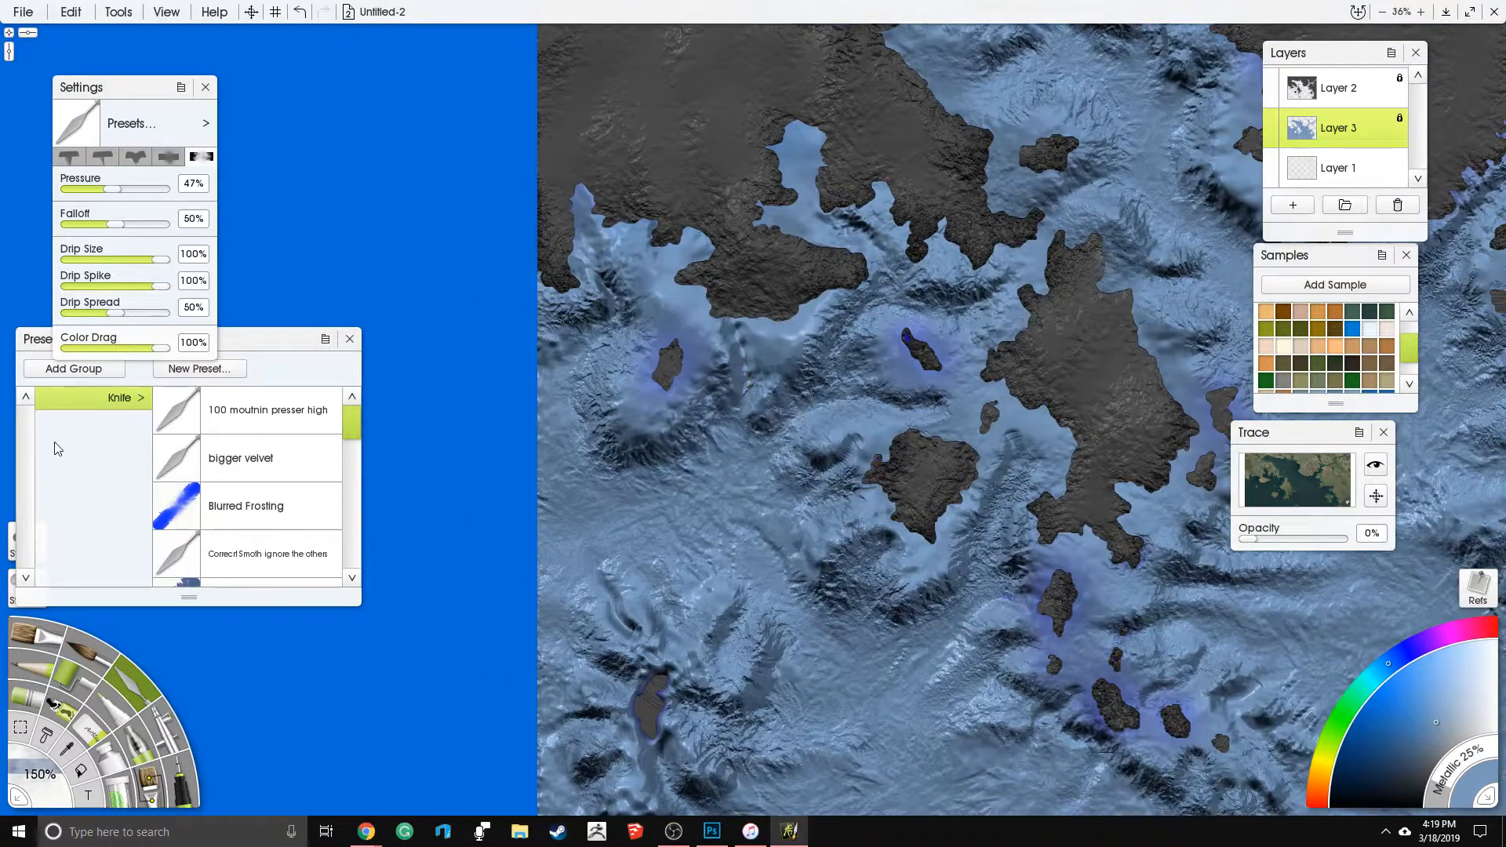
{"action": "left_click", "coordinate": [91, 735]}
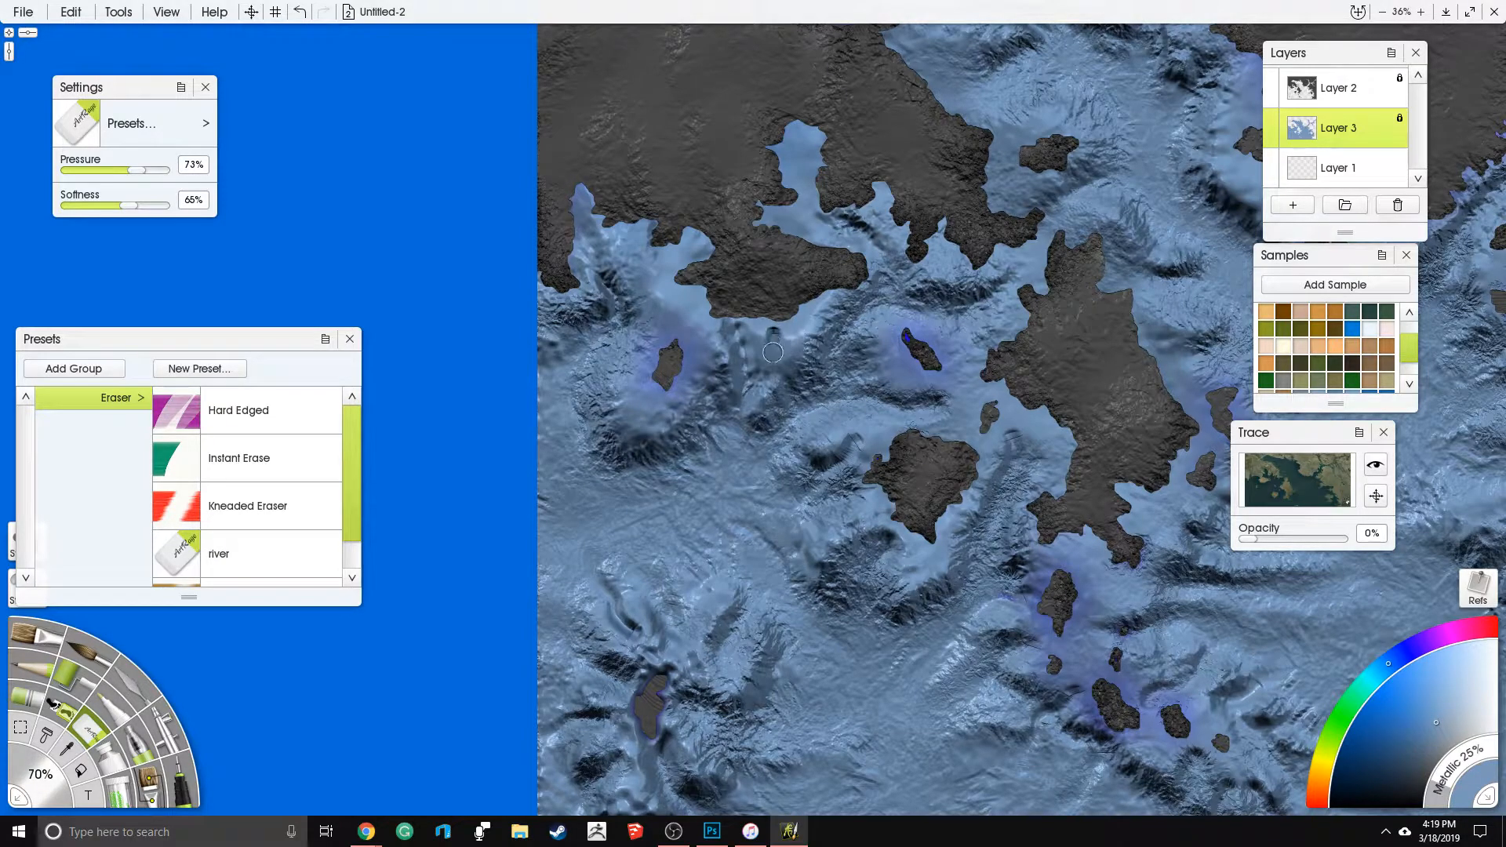
{"action": "mouse_move", "coordinate": [772, 387]}
{"action": "left_mouse_down"}
{"action": "mouse_move", "coordinate": [749, 430]}
{"action": "mouse_move", "coordinate": [824, 449]}
{"action": "mouse_move", "coordinate": [844, 438]}
{"action": "mouse_move", "coordinate": [753, 458]}
{"action": "left_mouse_up"}
{"action": "mouse_move", "coordinate": [880, 429]}
{"action": "left_mouse_down"}
{"action": "mouse_move", "coordinate": [822, 402]}
{"action": "mouse_move", "coordinate": [899, 358]}
{"action": "mouse_move", "coordinate": [847, 370]}
{"action": "left_mouse_up"}
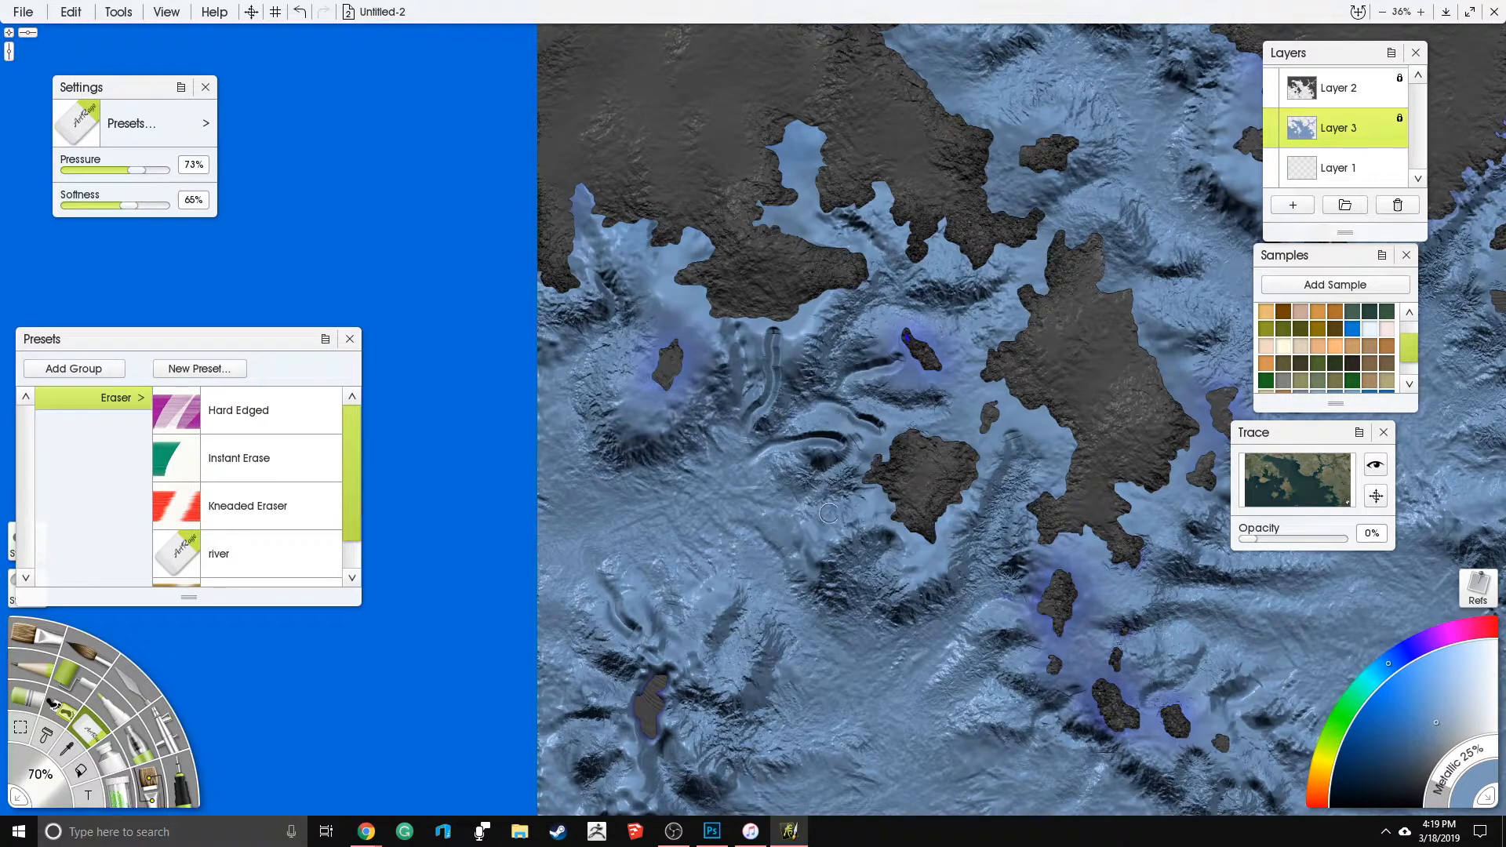
{"action": "left_click_drag", "start_coordinate": [829, 513], "coordinate": [797, 543]}
{"action": "left_click_drag", "start_coordinate": [1032, 457], "coordinate": [1008, 496]}
- Blend the narrow grooves around the western islands into the rough seabed with the knife at 150% size
{"action": "left_click", "coordinate": [145, 694]}
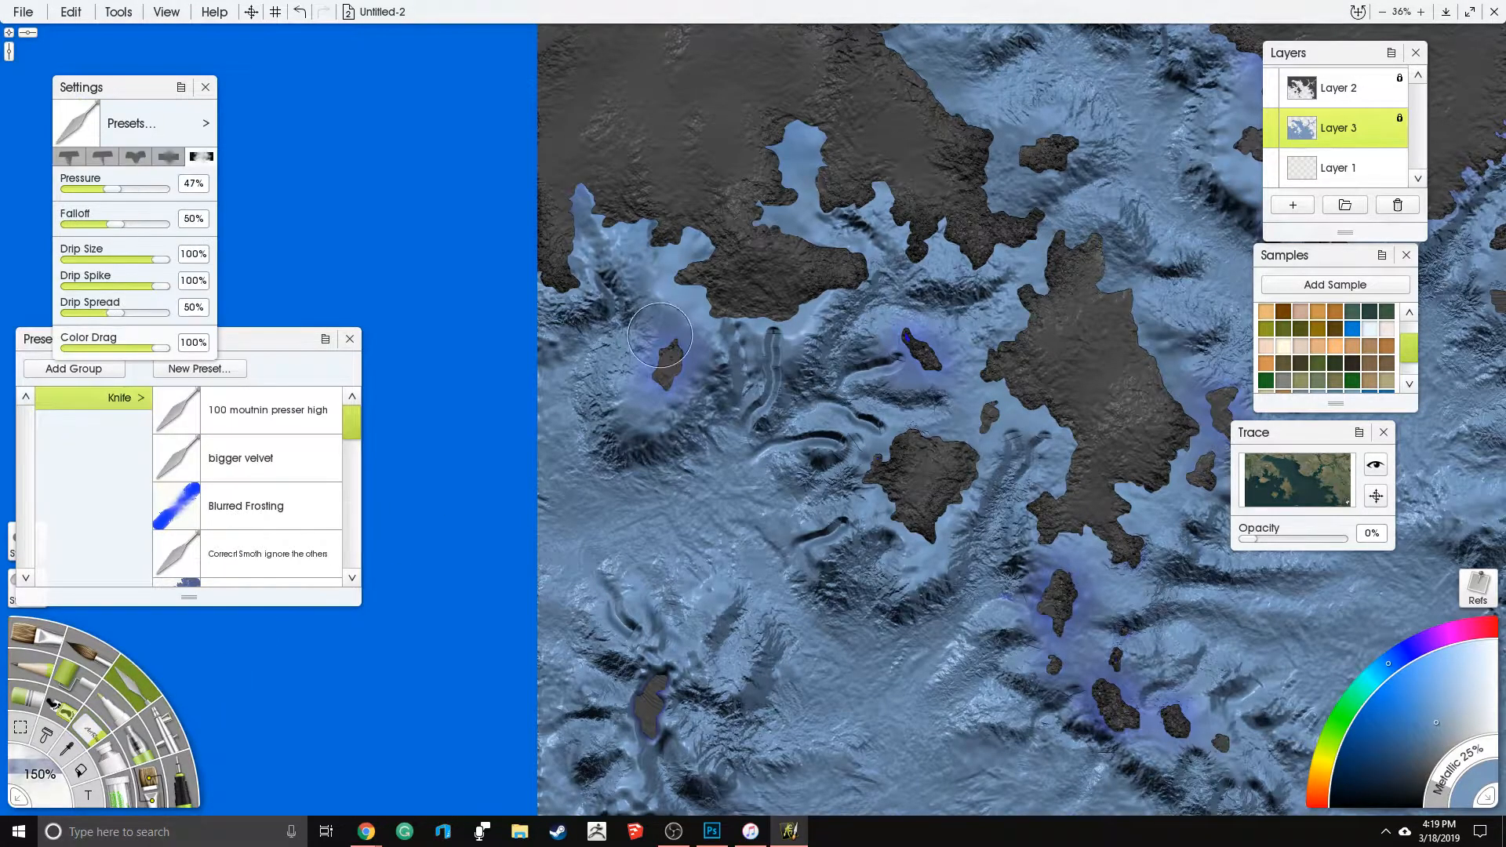
{"action": "mouse_move", "coordinate": [754, 413]}
{"action": "left_mouse_down"}
{"action": "mouse_move", "coordinate": [741, 437]}
{"action": "mouse_move", "coordinate": [773, 353]}
{"action": "mouse_move", "coordinate": [765, 400]}
{"action": "mouse_move", "coordinate": [875, 435]}
{"action": "mouse_move", "coordinate": [800, 400]}
{"action": "mouse_move", "coordinate": [889, 361]}
{"action": "mouse_move", "coordinate": [838, 375]}
{"action": "mouse_move", "coordinate": [732, 471]}
{"action": "left_mouse_up"}
{"action": "mouse_move", "coordinate": [779, 559]}
{"action": "left_mouse_down"}
{"action": "mouse_move", "coordinate": [840, 524]}
{"action": "mouse_move", "coordinate": [787, 587]}
{"action": "left_mouse_up"}
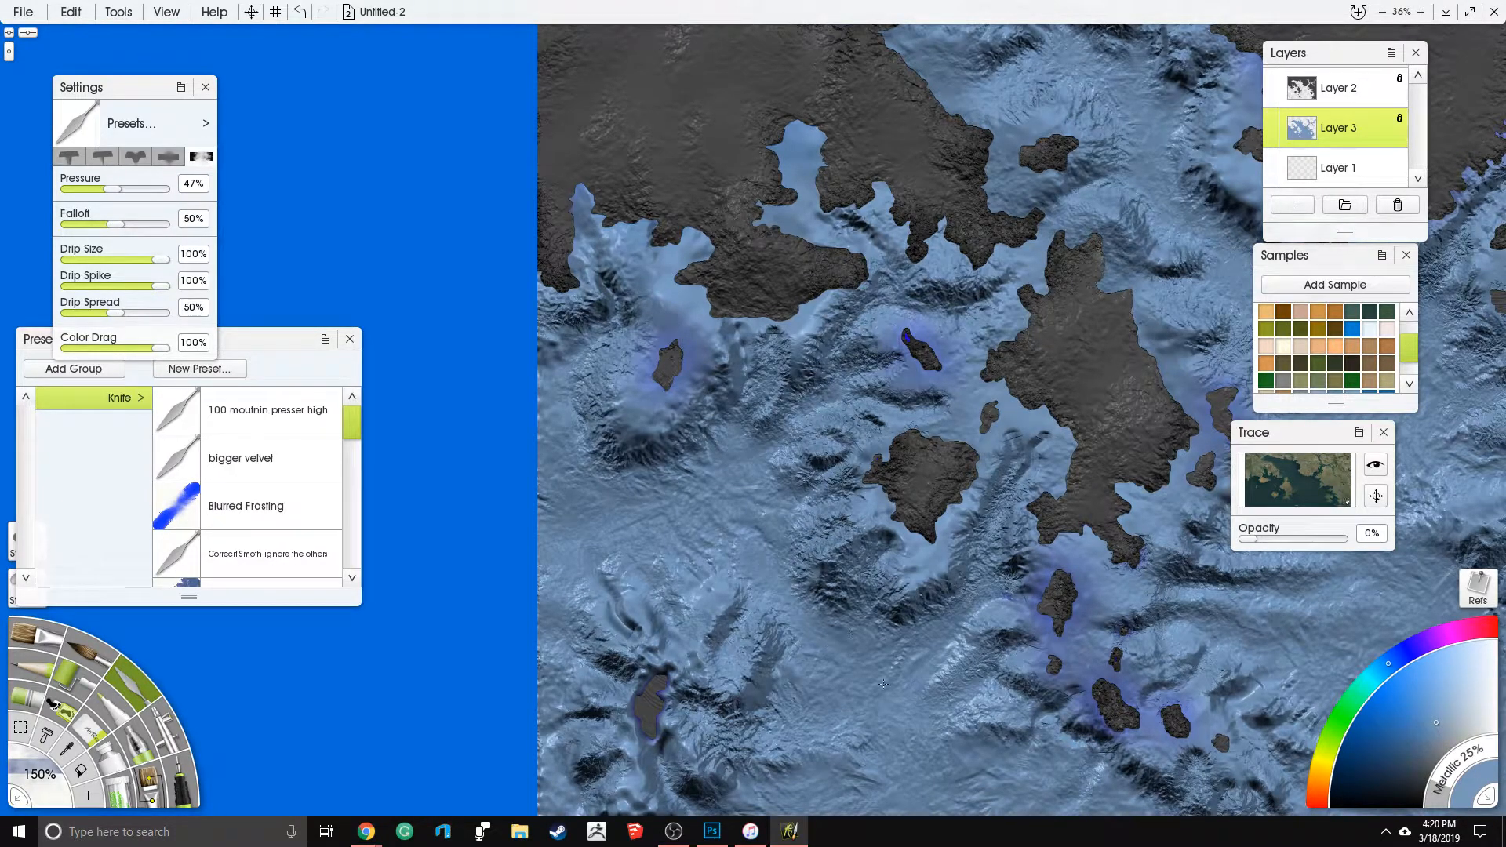
{"action": "mouse_move", "coordinate": [839, 345]}
{"action": "left_mouse_down"}
{"action": "mouse_move", "coordinate": [812, 373]}
{"action": "mouse_move", "coordinate": [890, 428]}
{"action": "left_mouse_up"}
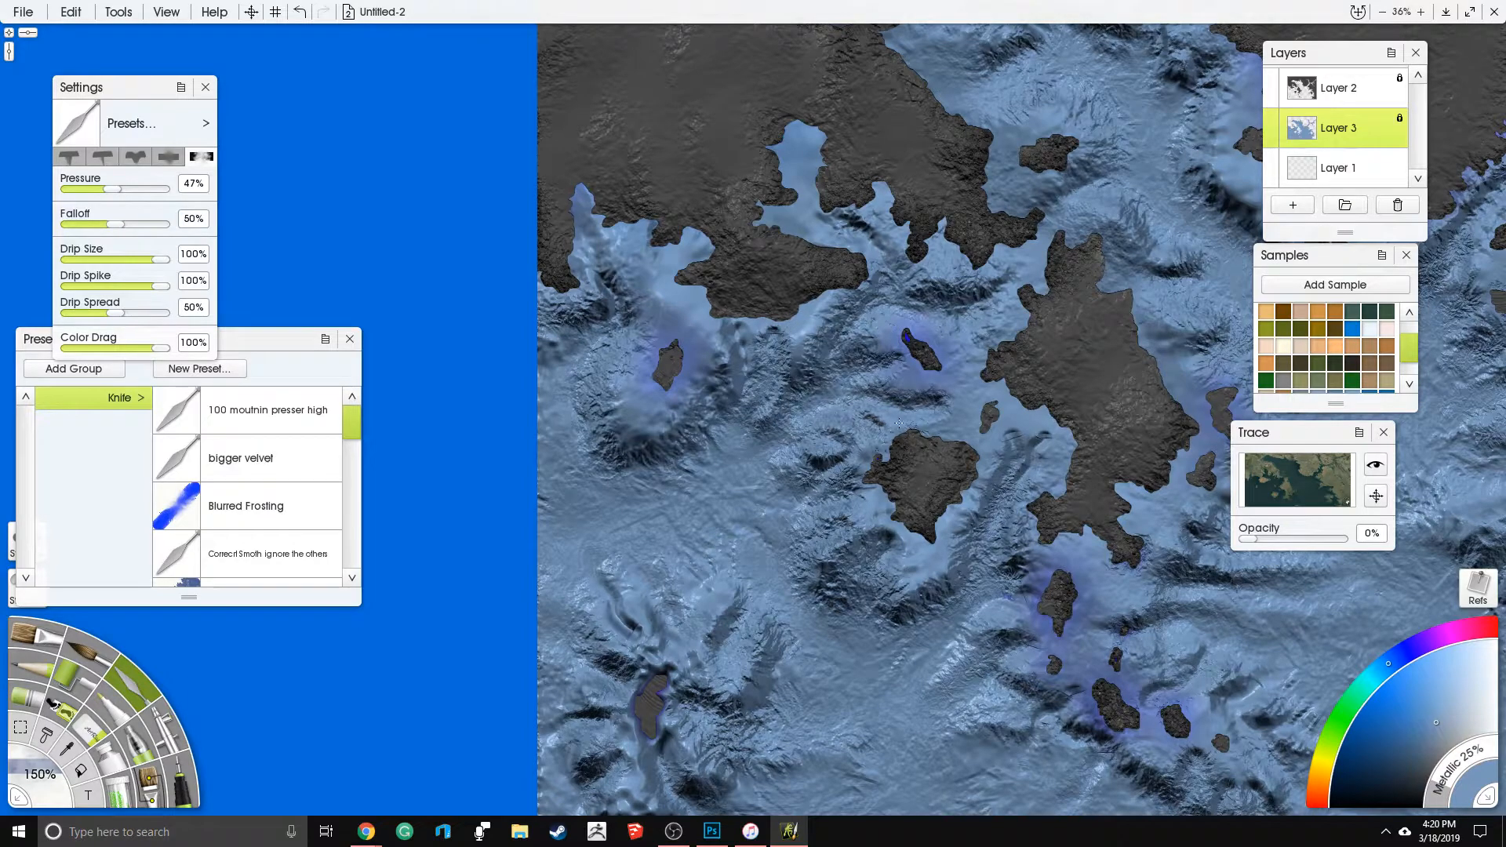
{"action": "mouse_move", "coordinate": [745, 383]}
{"action": "left_mouse_down"}
{"action": "mouse_move", "coordinate": [735, 350]}
{"action": "mouse_move", "coordinate": [736, 393]}
{"action": "left_mouse_up"}
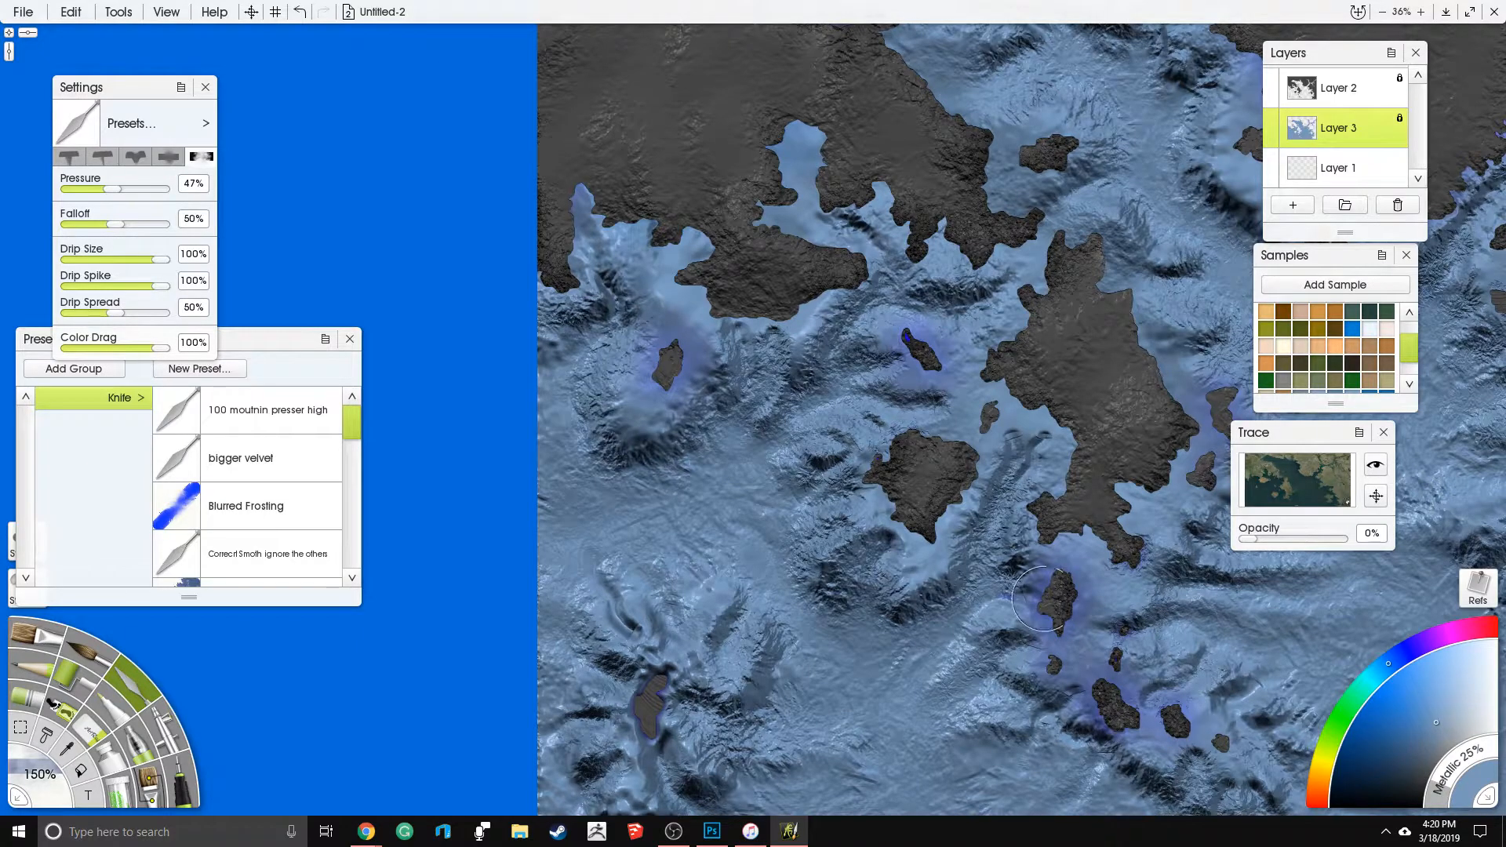
{"action": "left_click_drag", "start_coordinate": [747, 451], "coordinate": [427, 408]}
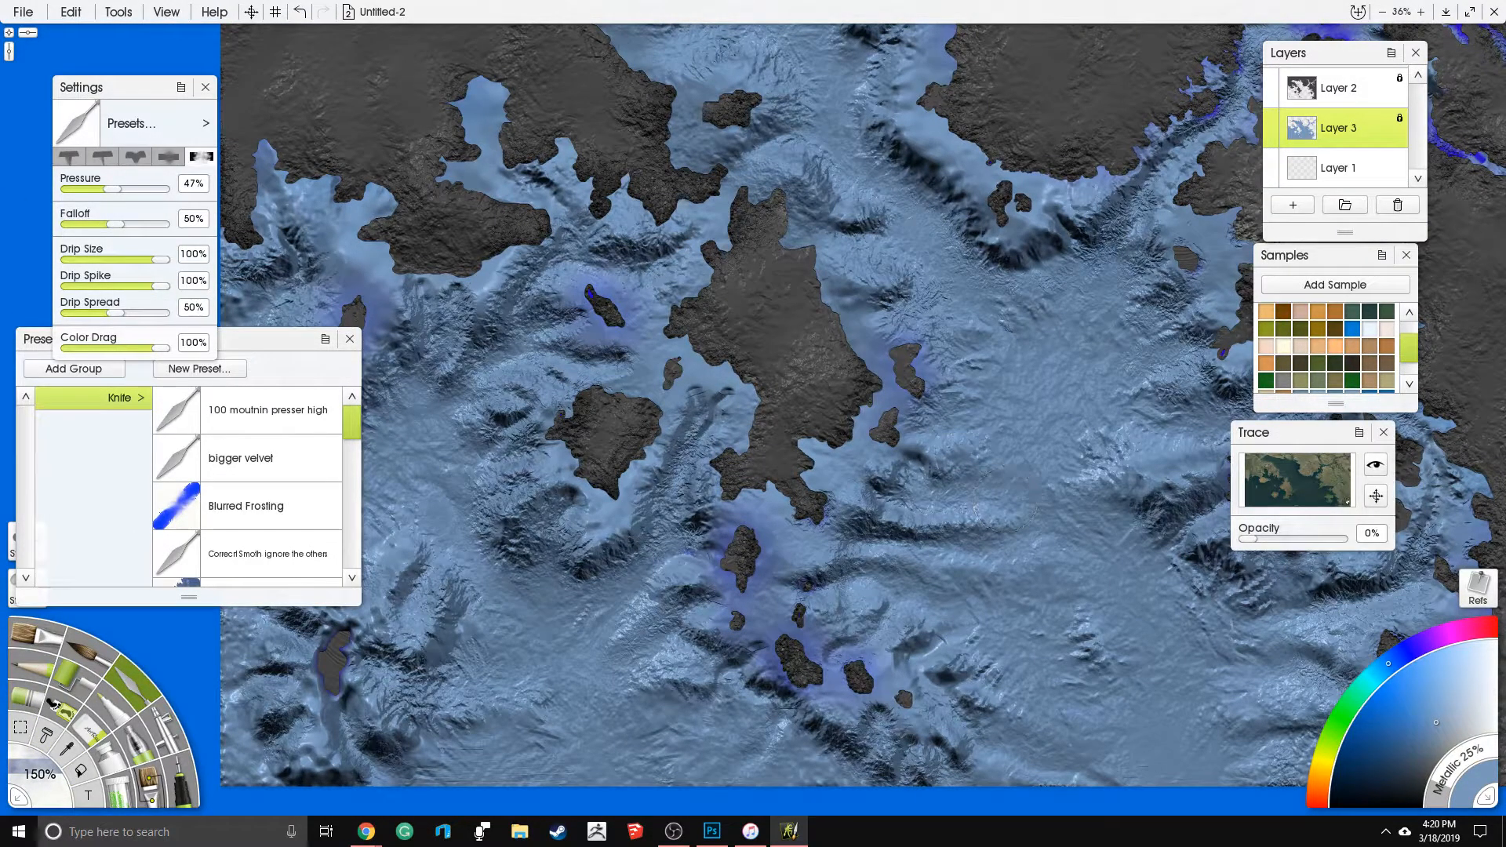
- Open a blank Notepad document
{"action": "key", "text": "super"}
{"action": "left_click", "coordinate": [358, 564]}
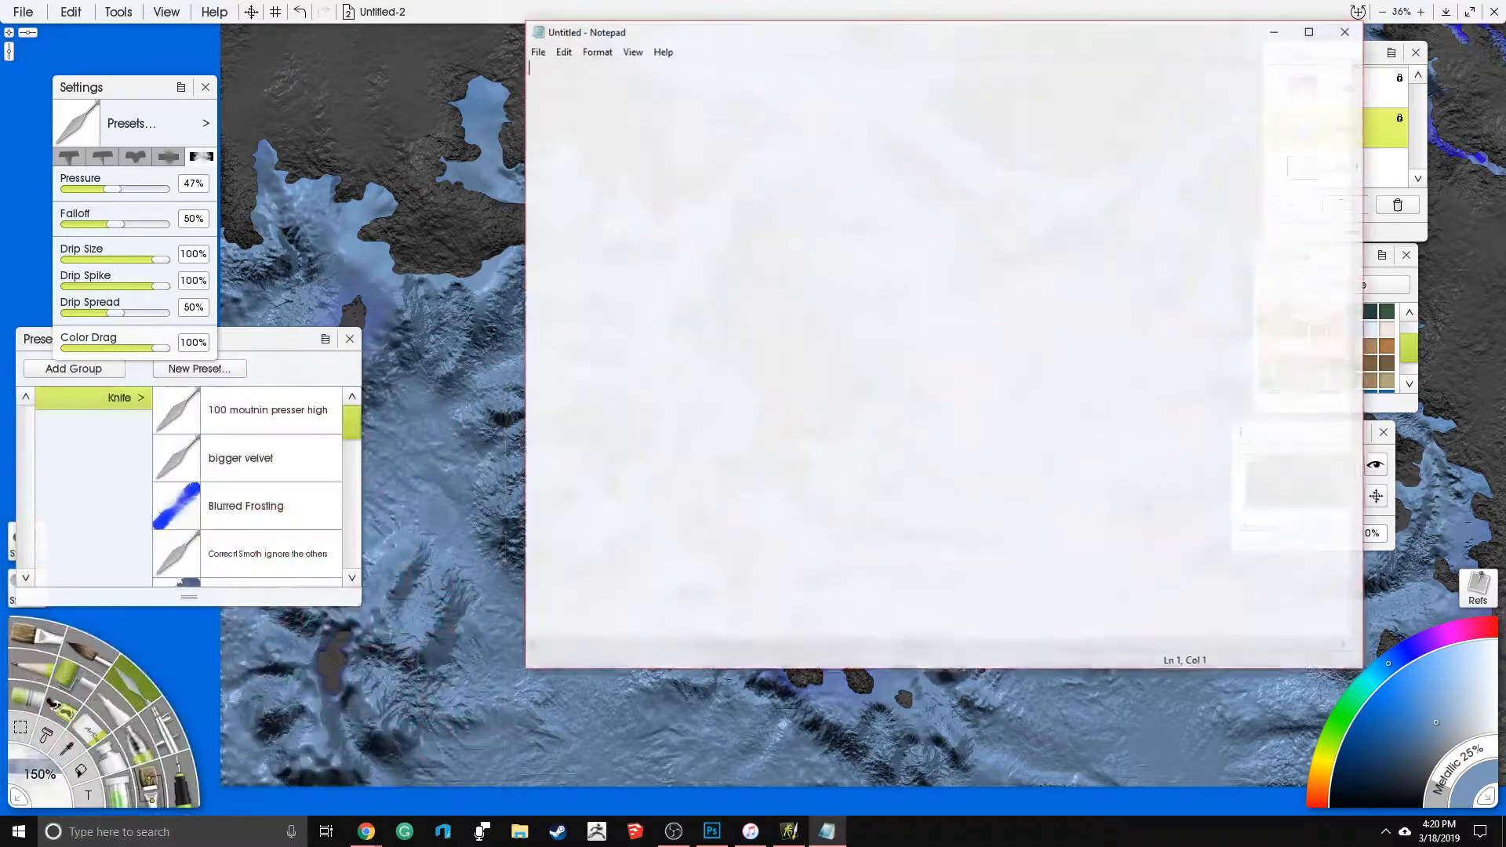
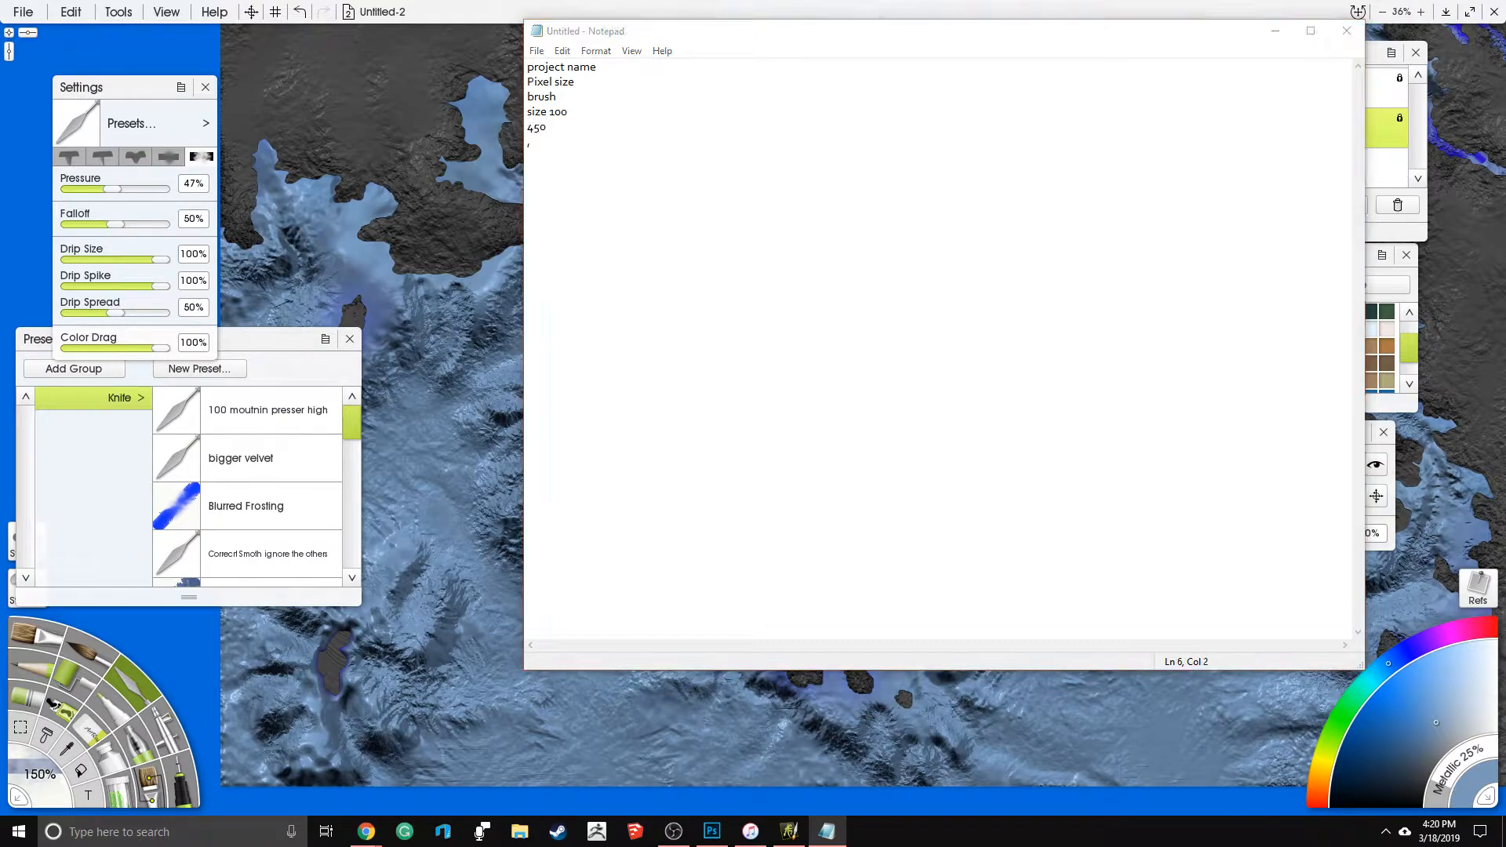
- Add the values 200 and 900 on separate lines below the size notes in Notepad, and return to the ArtRage map
{"action": "type", "text": ","}
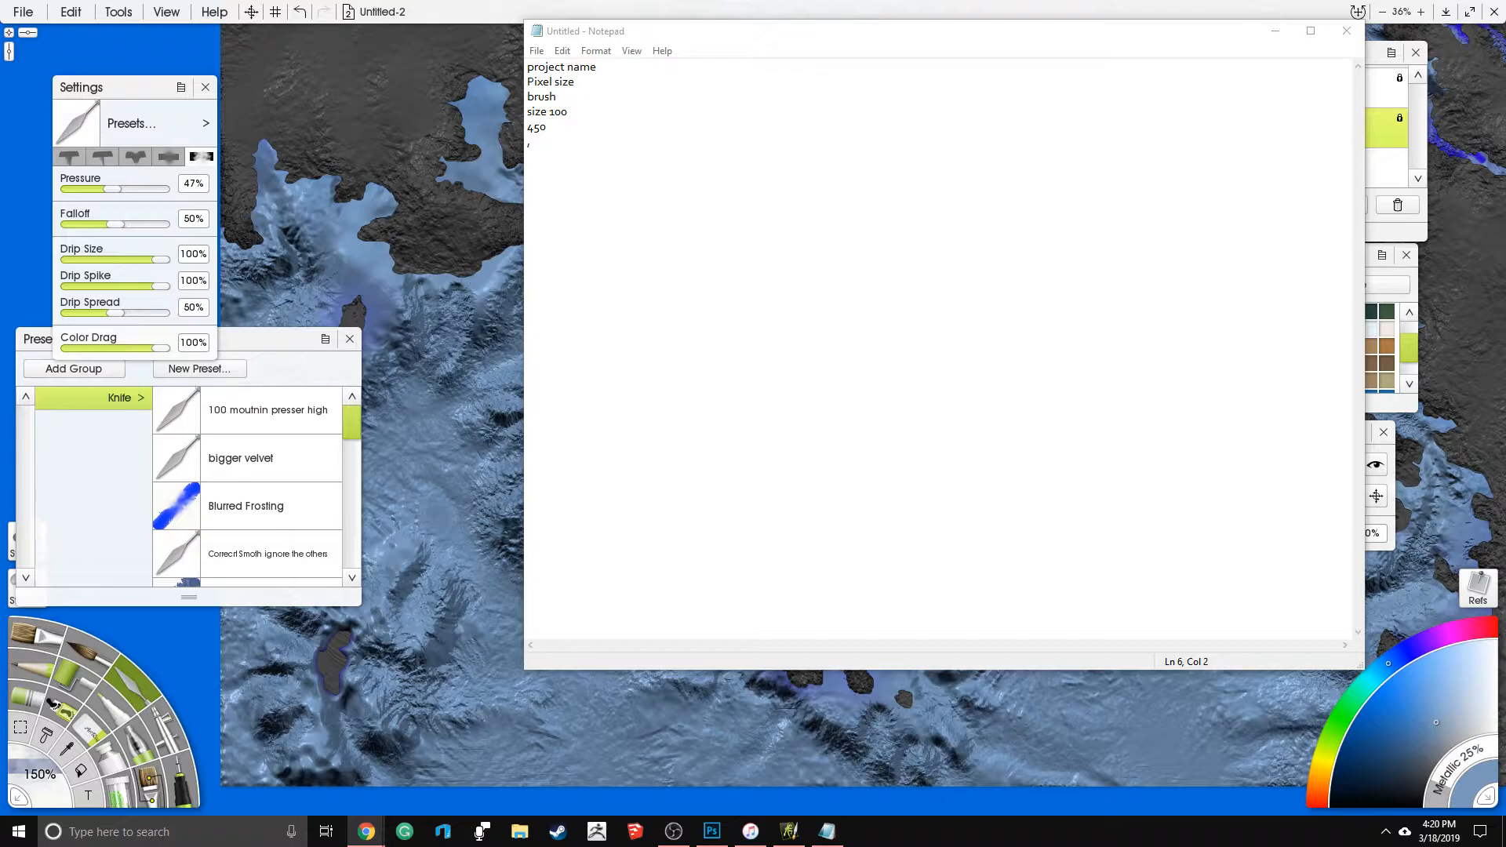
{"action": "left_click", "coordinate": [798, 156]}
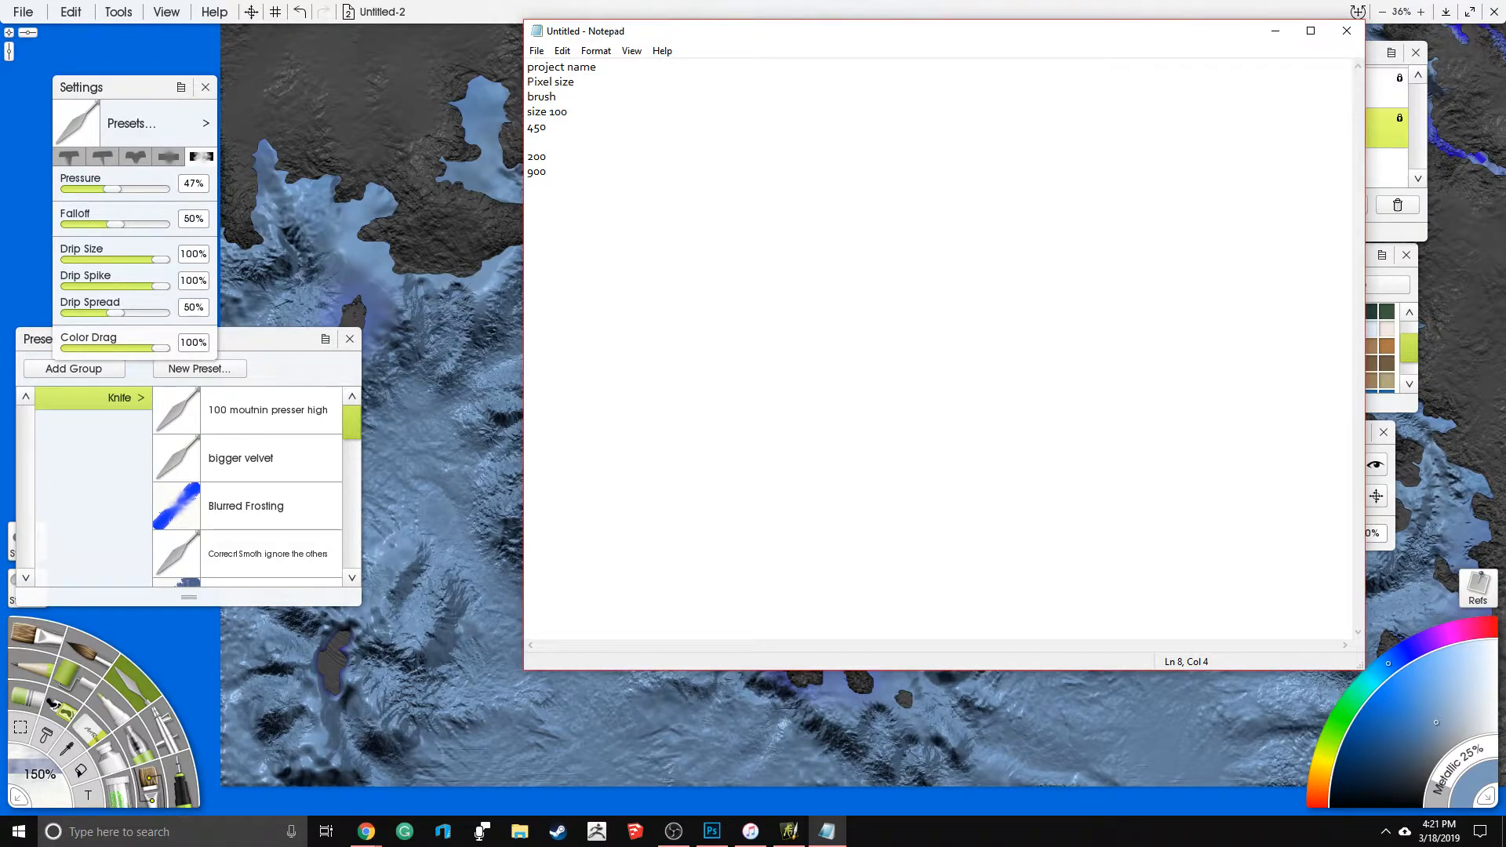
{"action": "key", "text": "alt+Tab"}
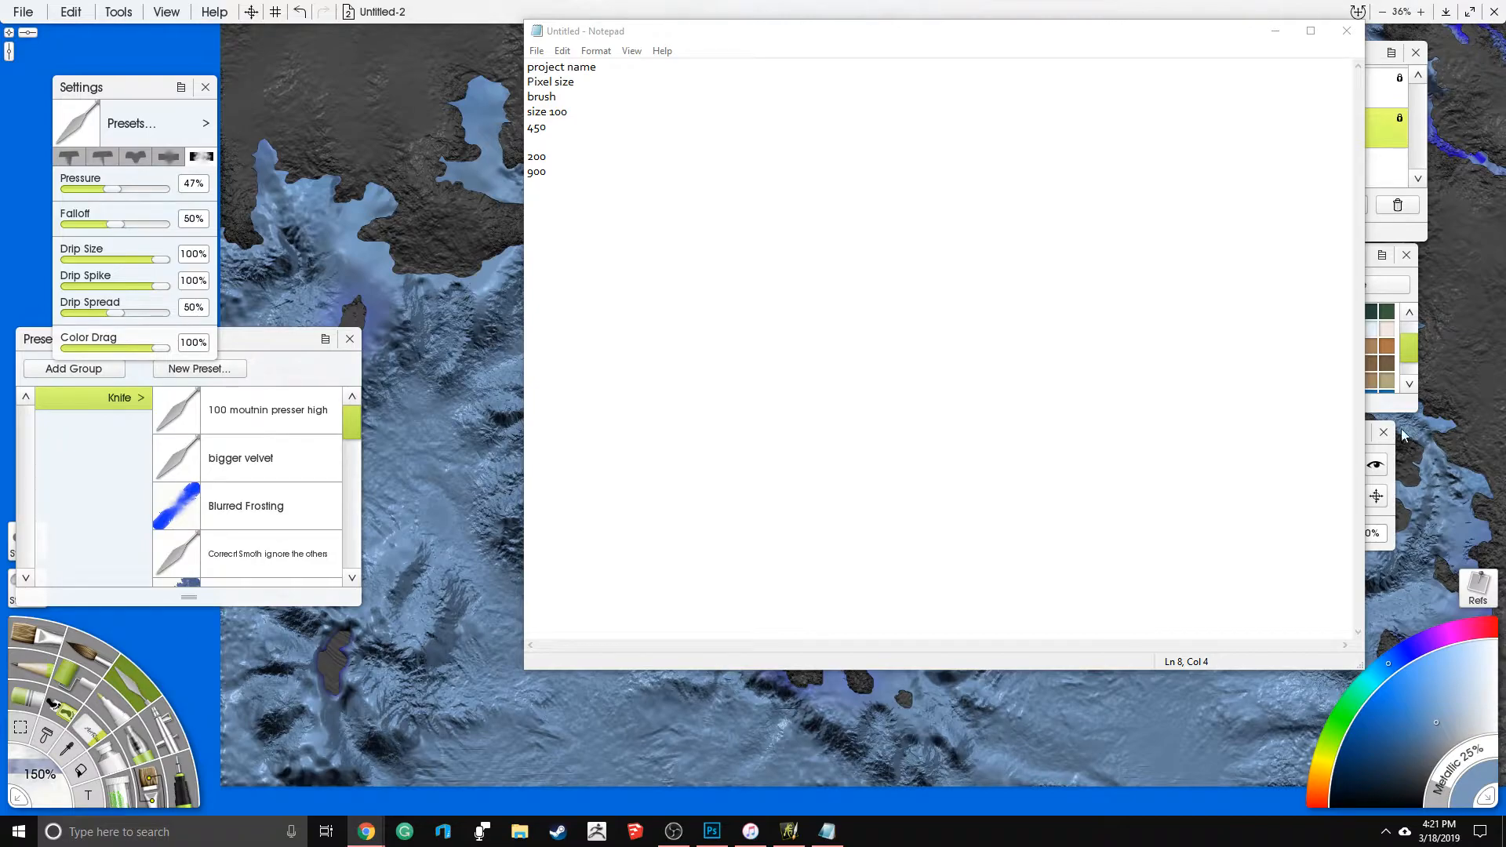
{"action": "left_click", "coordinate": [788, 11]}
- Cover the purple patches around the southern and western islands and along the northern coast with grey-blue using the Airbrush at 500% size
{"action": "scroll", "coordinate": [699, 454], "scroll_direction": "down", "scroll_amount": 6}
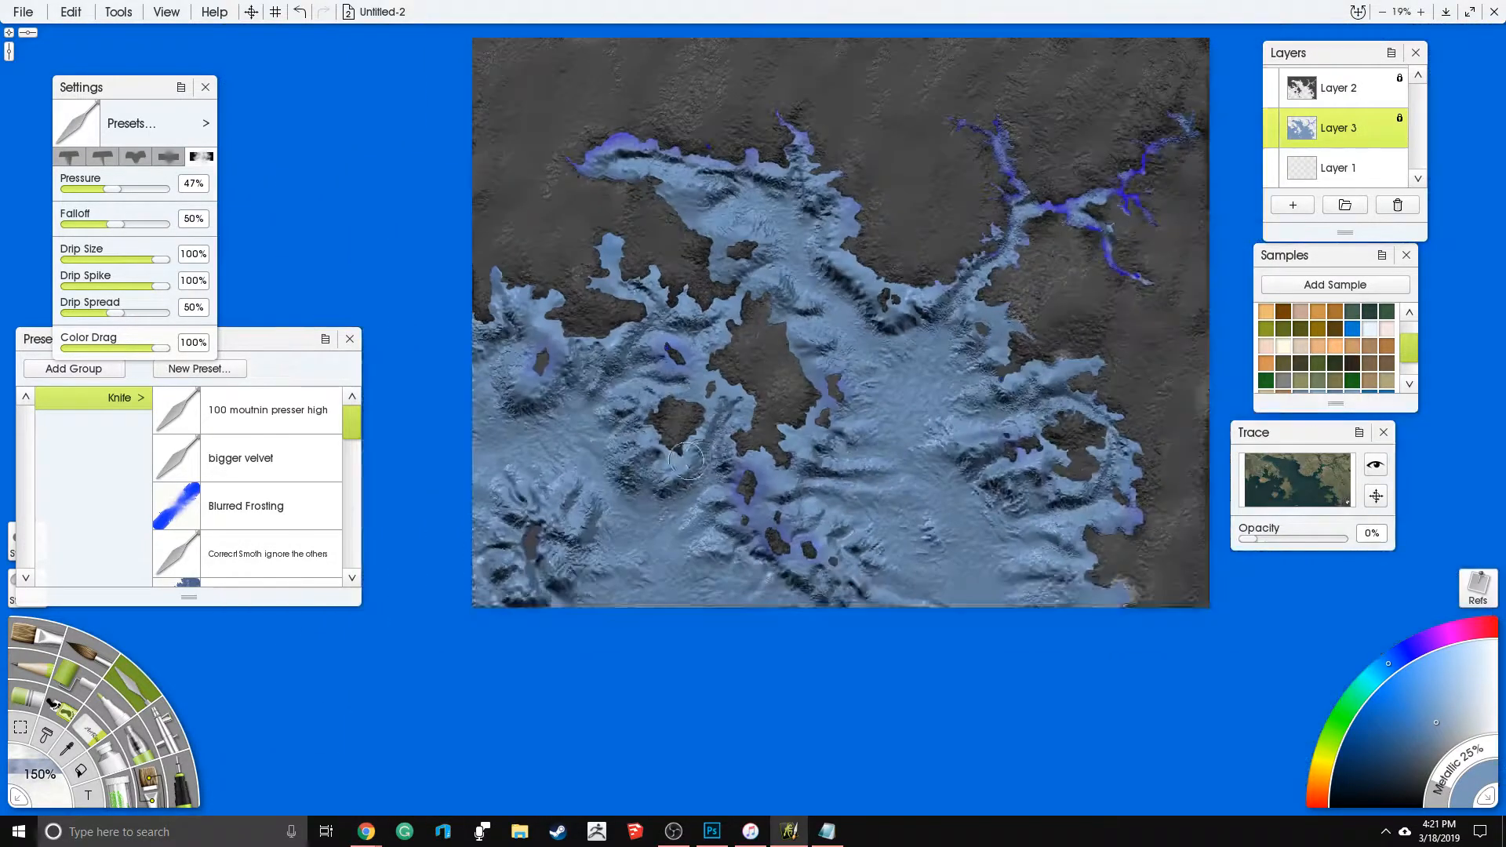
{"action": "scroll", "coordinate": [736, 418], "scroll_direction": "up", "scroll_amount": 3}
{"action": "scroll", "coordinate": [838, 347], "scroll_direction": "up", "scroll_amount": 1}
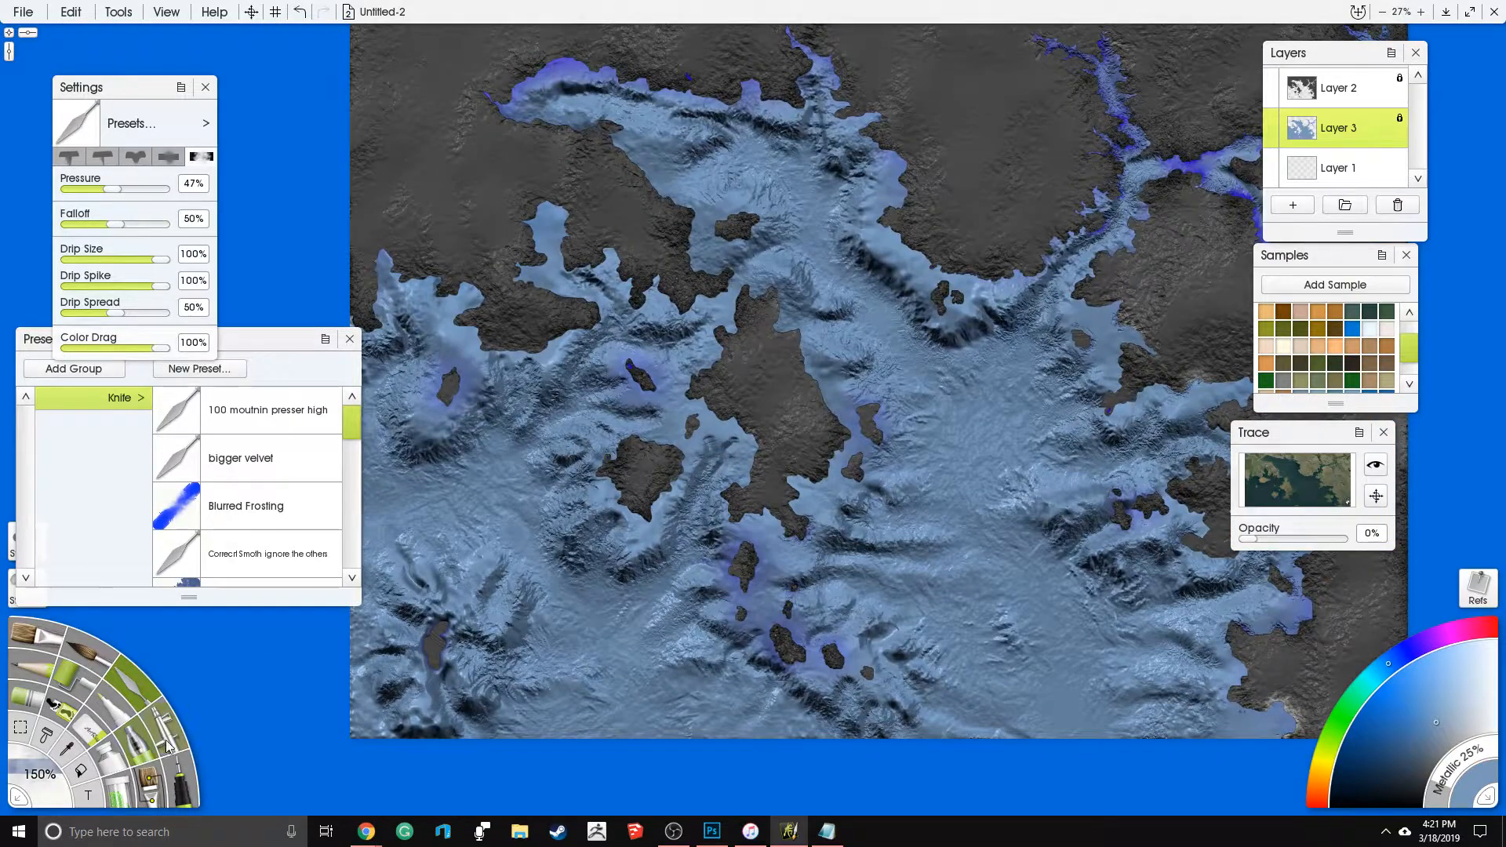
{"action": "left_click", "coordinate": [166, 744]}
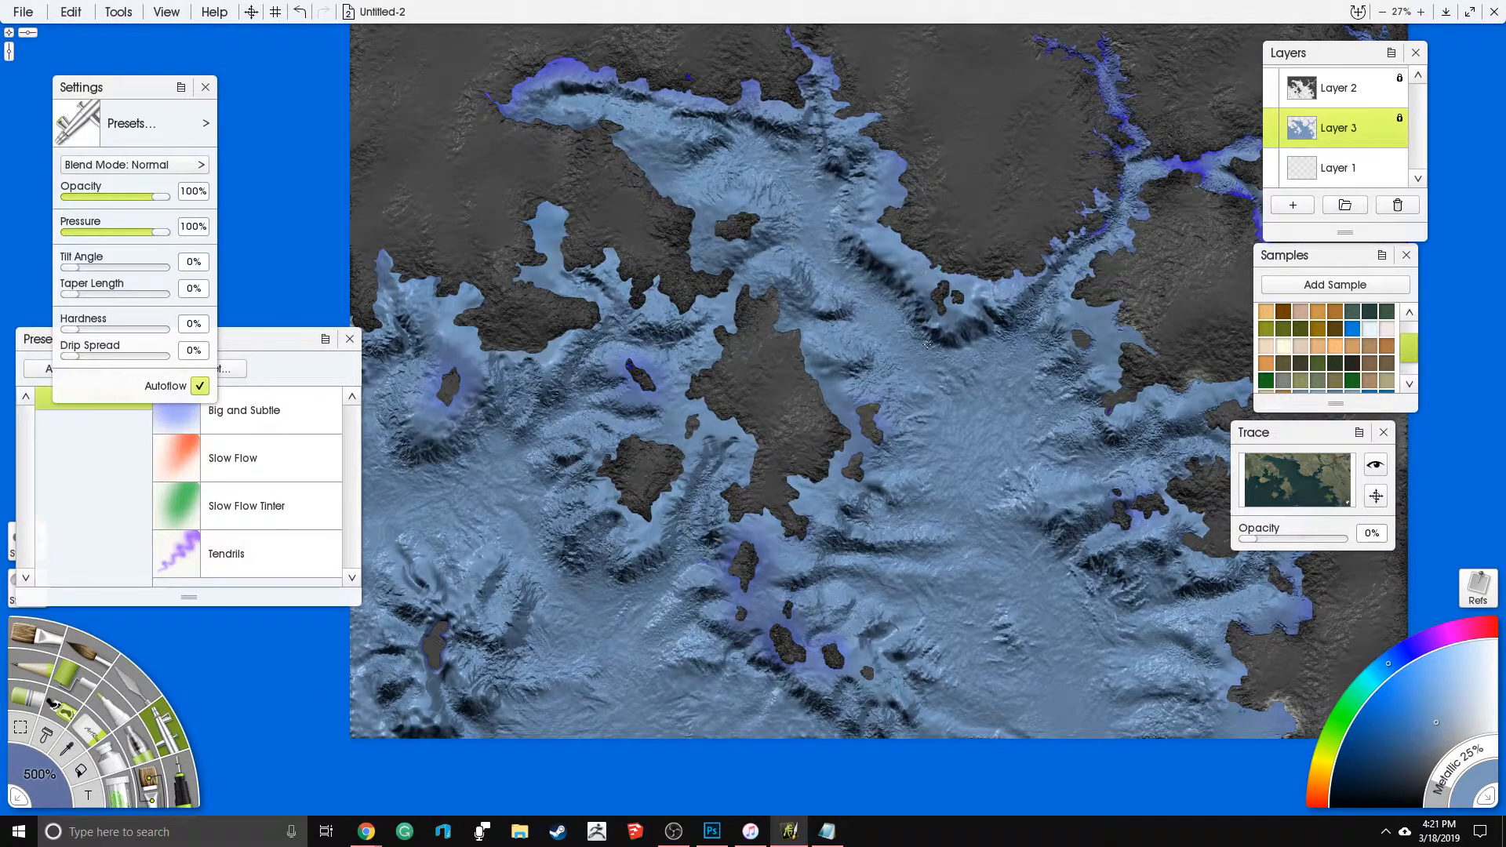
{"action": "mouse_move", "coordinate": [749, 537]}
{"action": "left_mouse_down"}
{"action": "mouse_move", "coordinate": [771, 630]}
{"action": "mouse_move", "coordinate": [837, 650]}
{"action": "left_mouse_up"}
{"action": "left_click_drag", "start_coordinate": [459, 370], "coordinate": [447, 401]}
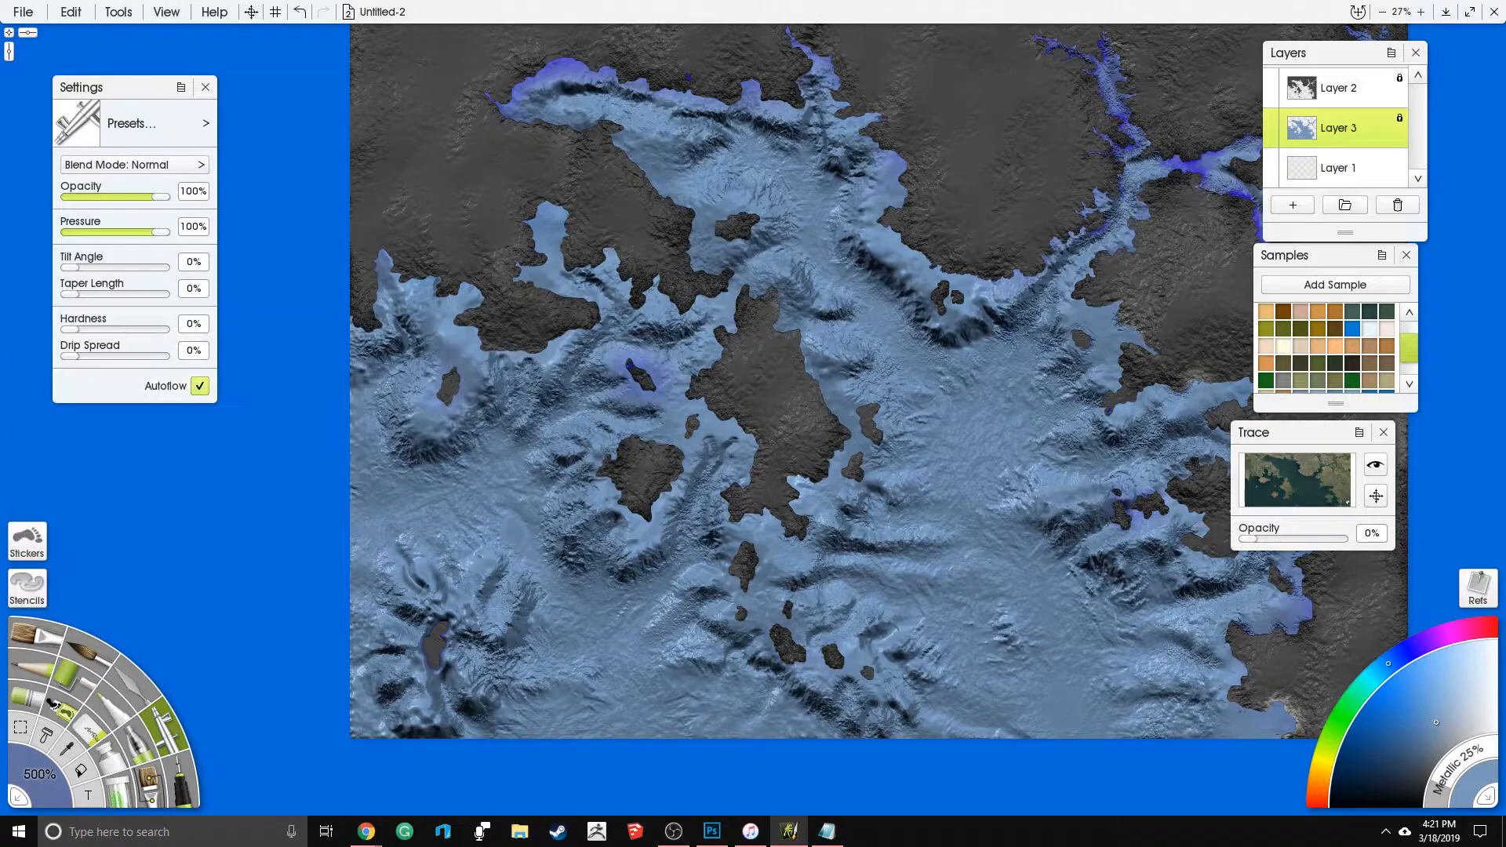
{"action": "mouse_move", "coordinate": [573, 71]}
{"action": "left_mouse_down"}
{"action": "mouse_move", "coordinate": [769, 94]}
{"action": "mouse_move", "coordinate": [1122, 189]}
{"action": "mouse_move", "coordinate": [1291, 168]}
{"action": "mouse_move", "coordinate": [1371, 67]}
{"action": "mouse_move", "coordinate": [1220, 153]}
{"action": "mouse_move", "coordinate": [1176, 52]}
{"action": "left_mouse_up"}
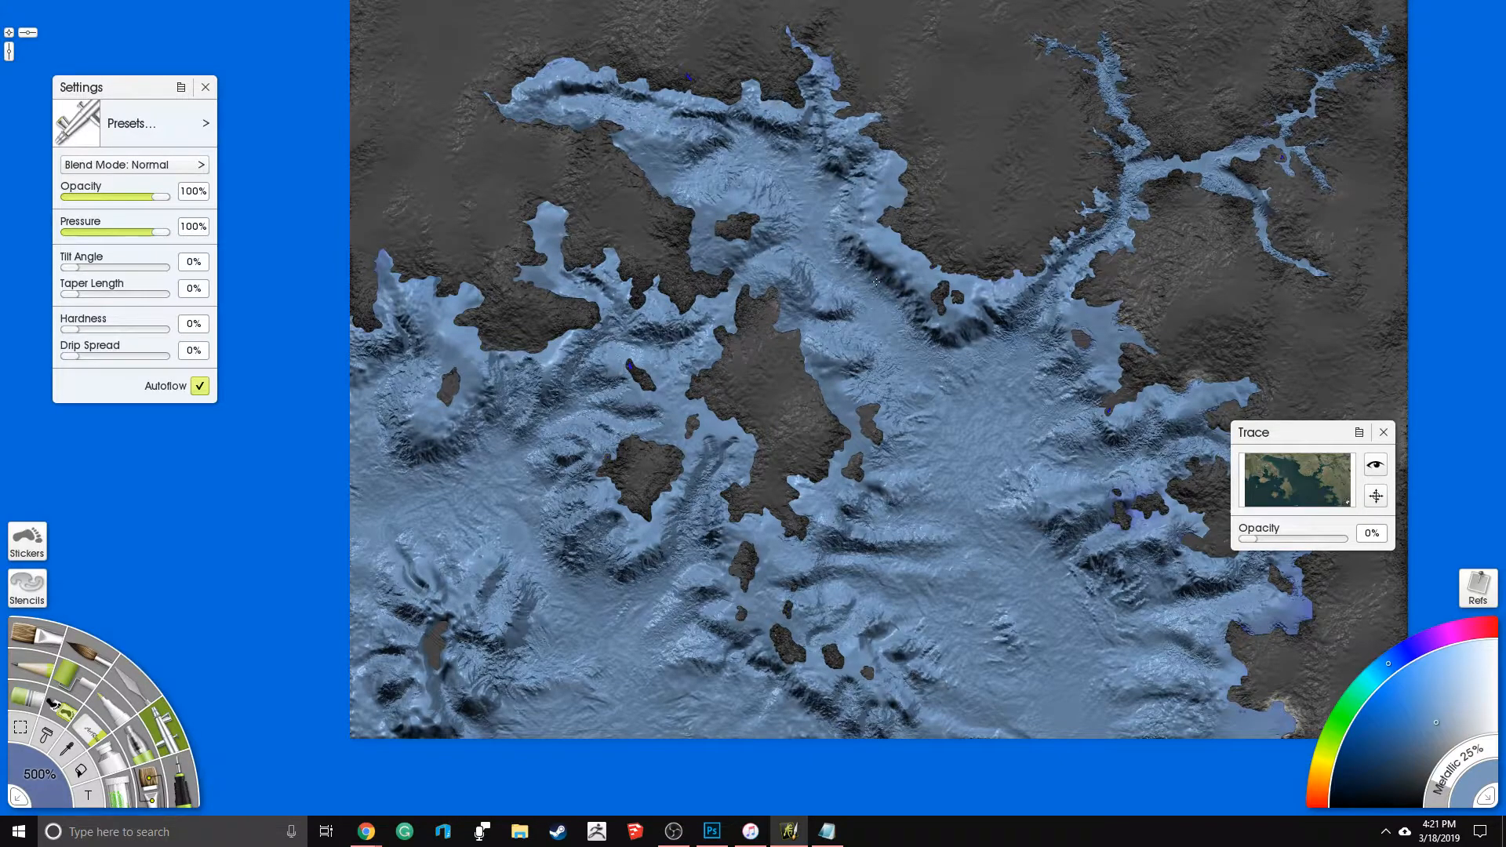
- Airbrush grey-blue over the remaining purple traces in the northeastern river branches and the nearby shore
{"action": "left_click", "coordinate": [134, 682]}
{"action": "left_click_drag", "start_coordinate": [938, 146], "coordinate": [714, 367]}
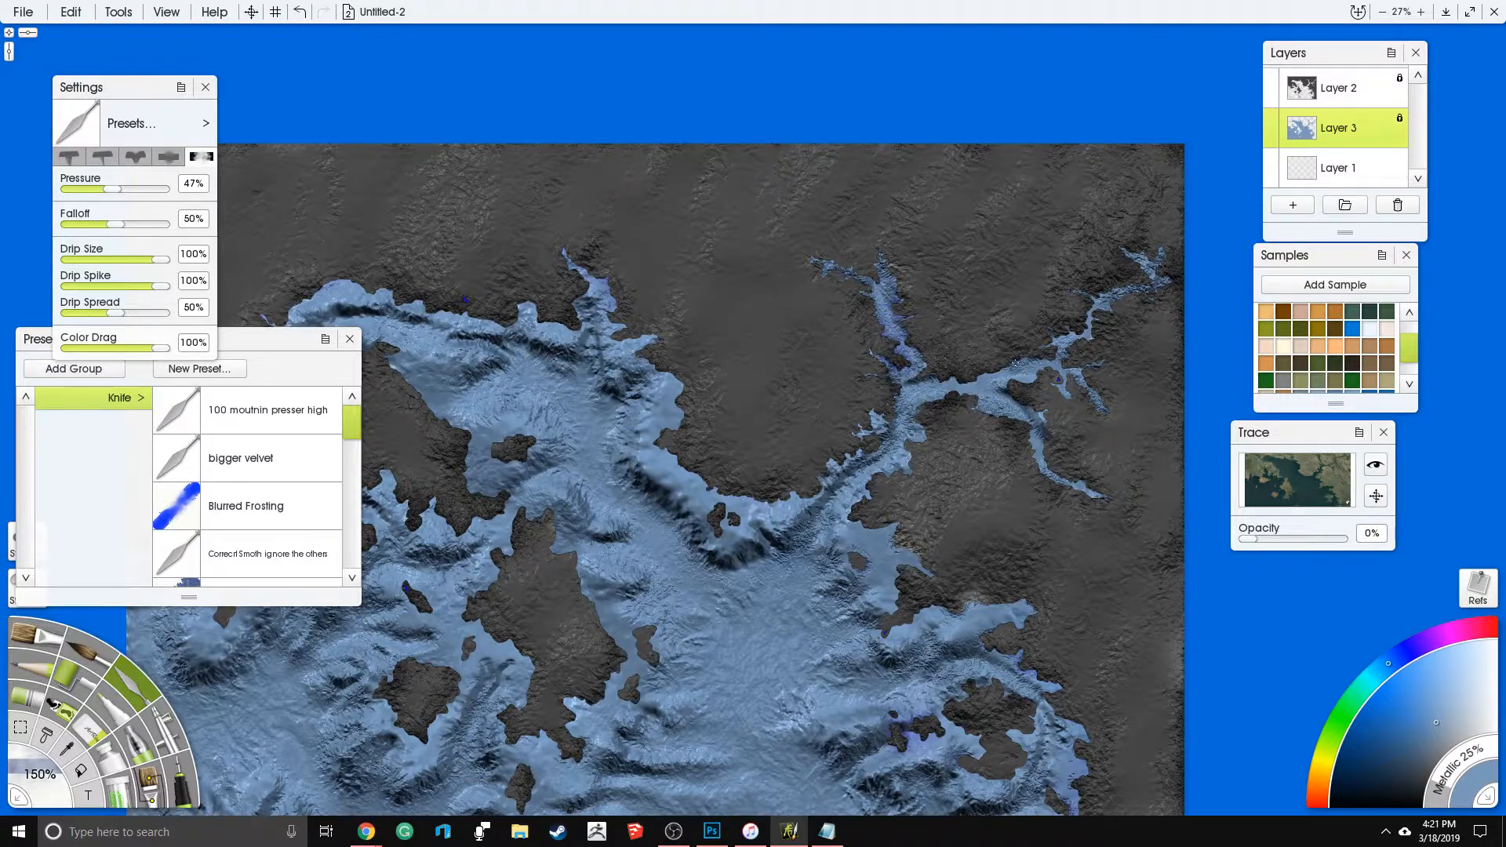
{"action": "left_click", "coordinate": [174, 727]}
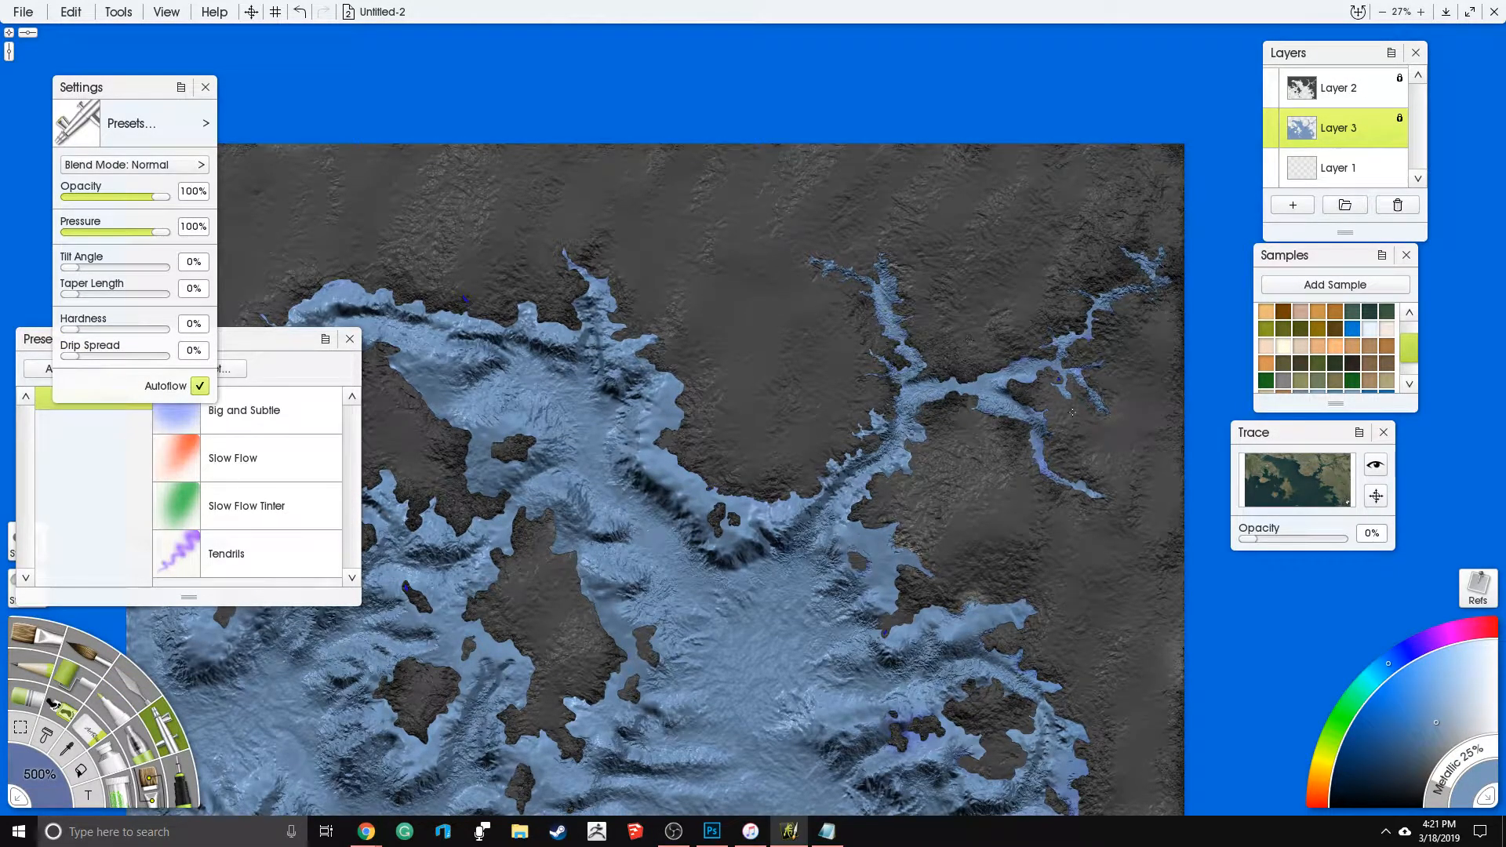
{"action": "left_click_drag", "start_coordinate": [577, 588], "coordinate": [650, 372]}
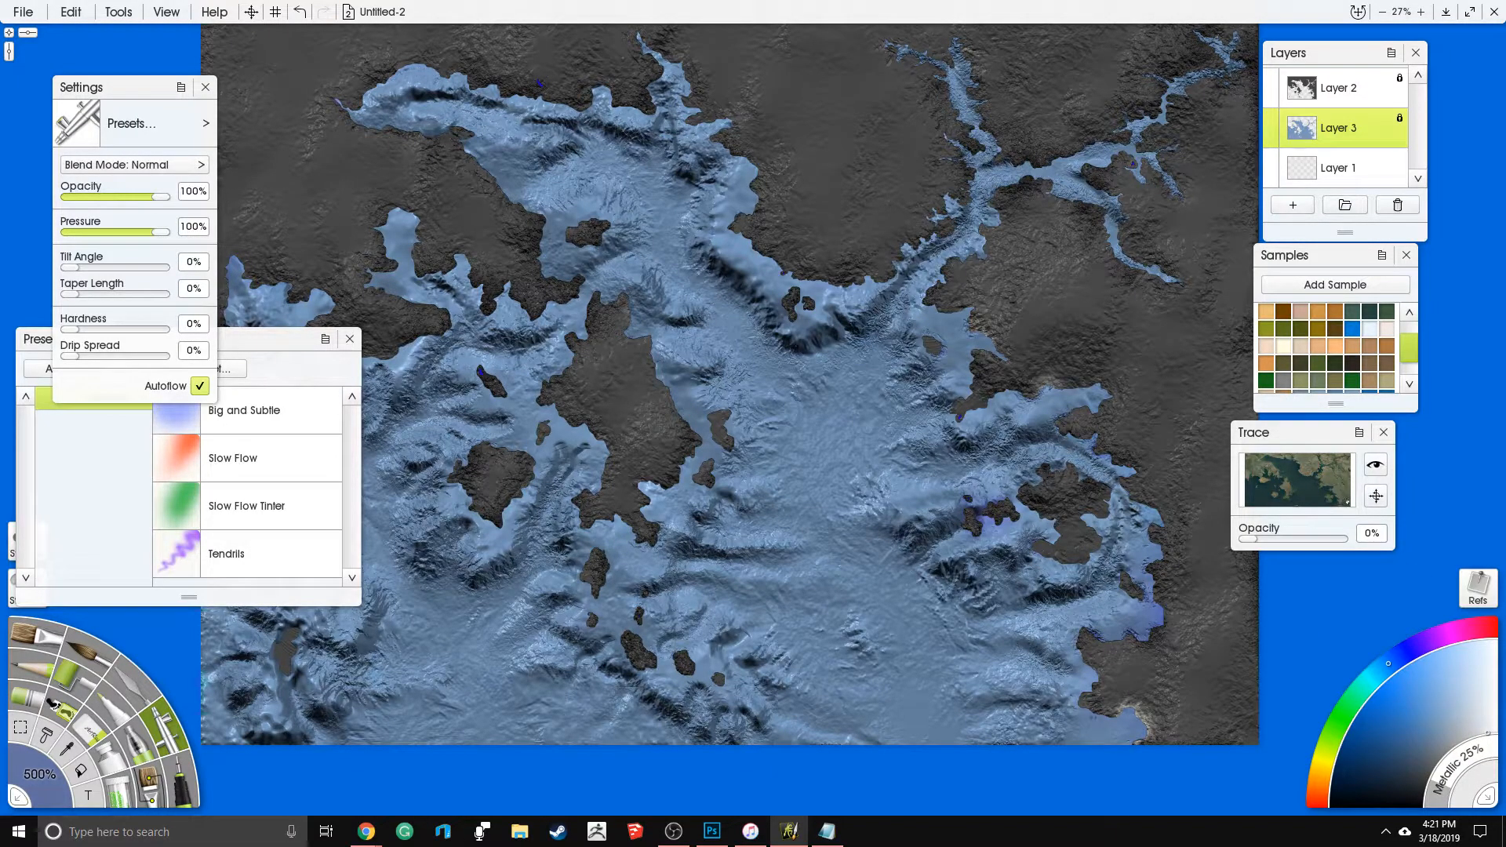
{"action": "scroll", "coordinate": [908, 259], "scroll_direction": "up", "scroll_amount": 3}
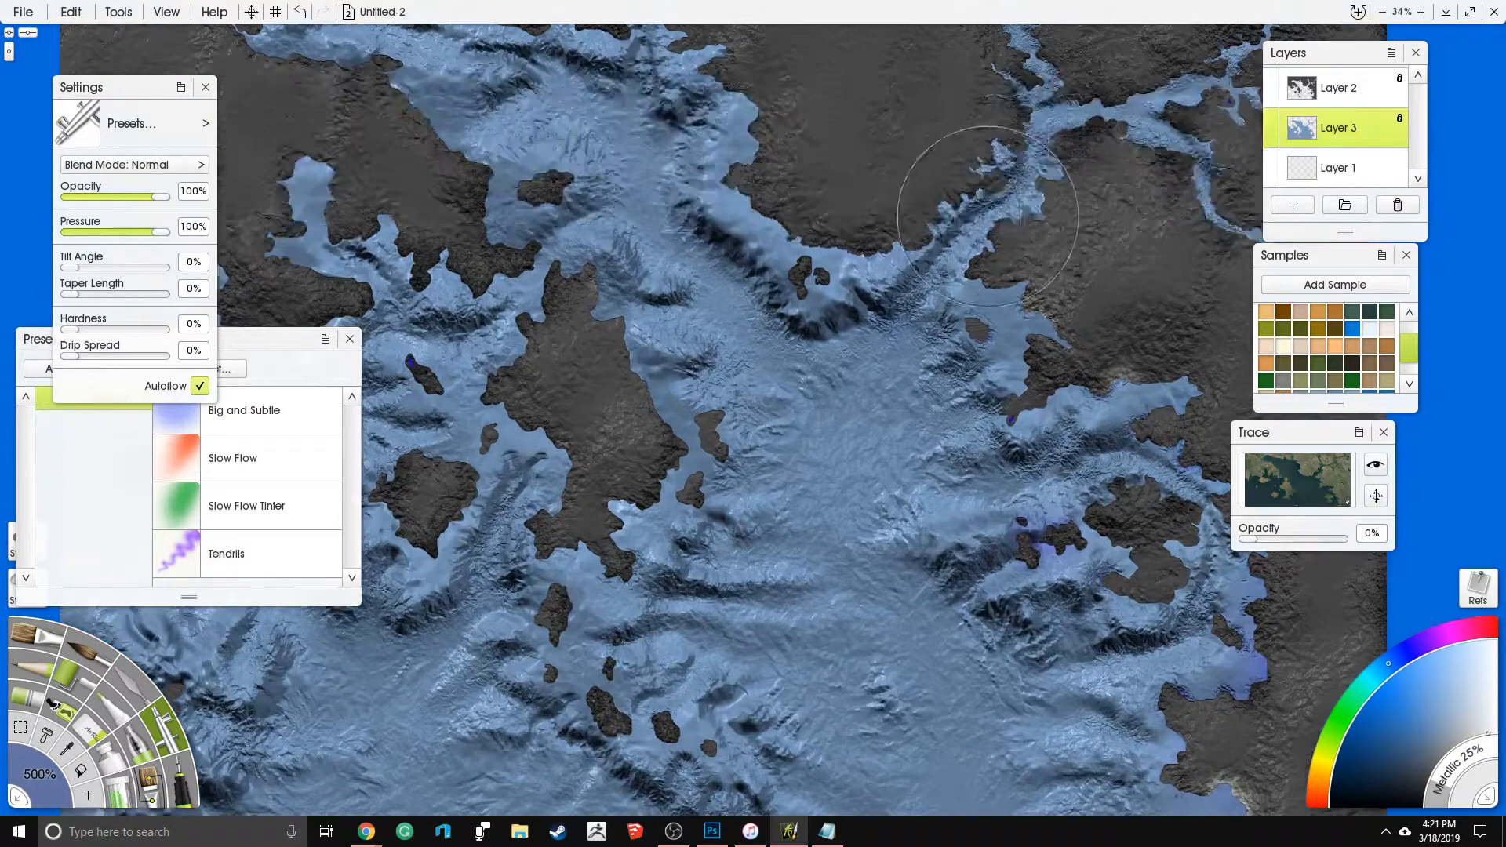
{"action": "scroll", "coordinate": [901, 309], "scroll_direction": "down", "scroll_amount": 3}
{"action": "scroll", "coordinate": [929, 319], "scroll_direction": "up", "scroll_amount": 3}
{"action": "mouse_move", "coordinate": [938, 327]}
{"action": "left_mouse_down"}
{"action": "mouse_move", "coordinate": [980, 271]}
{"action": "mouse_move", "coordinate": [1074, 287]}
{"action": "mouse_move", "coordinate": [1028, 328]}
{"action": "left_mouse_up"}
{"action": "scroll", "coordinate": [1037, 286], "scroll_direction": "up", "scroll_amount": 1}
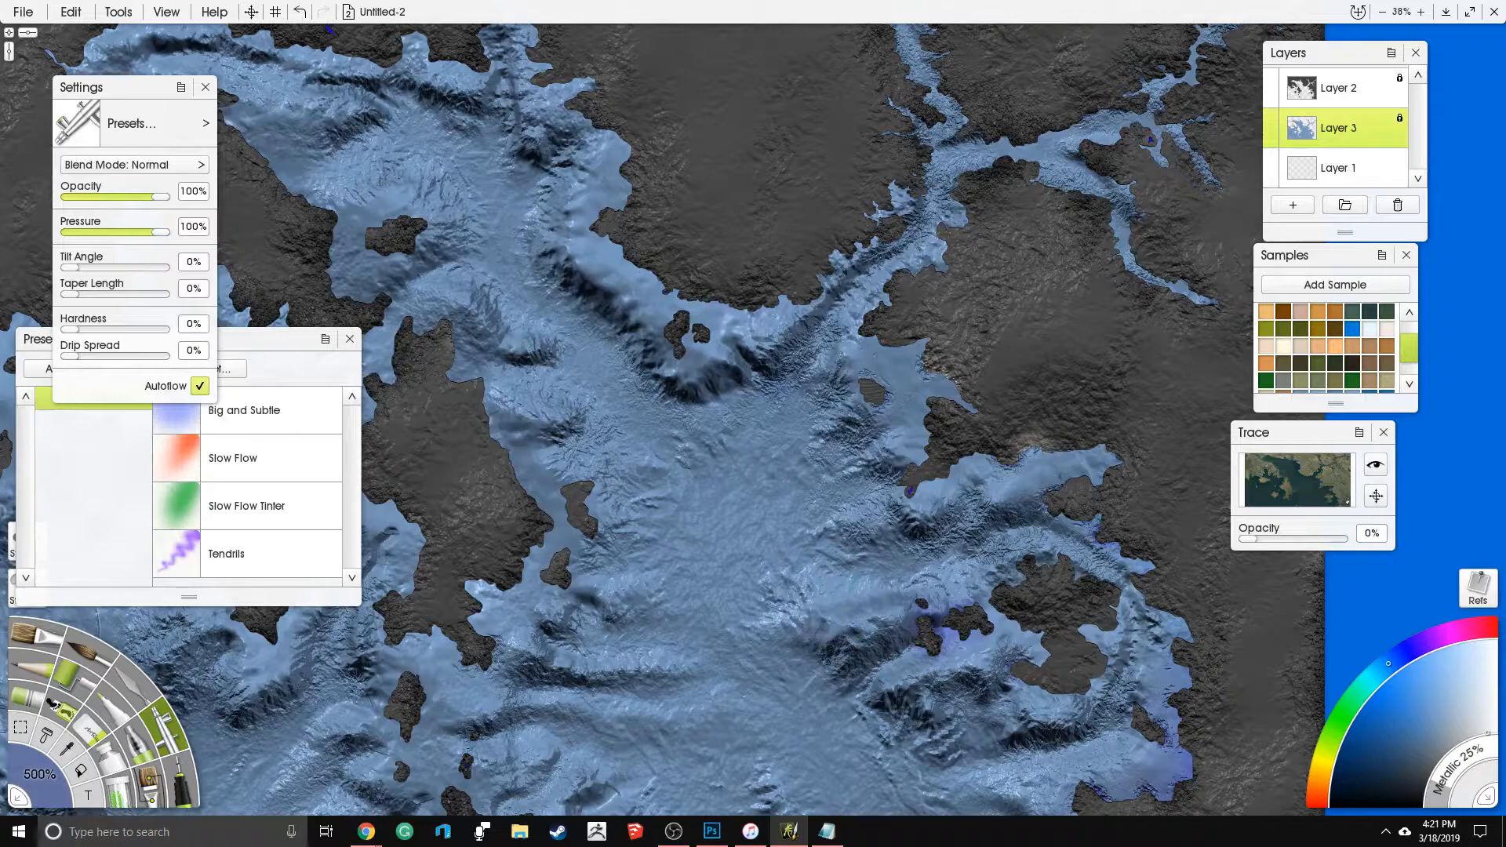
- Undo the test stroke along the eastern shore and set the Airbrush size to 250%
{"action": "left_click_drag", "start_coordinate": [38, 779], "coordinate": [55, 789]}
{"action": "mouse_move", "coordinate": [922, 339]}
{"action": "left_mouse_down"}
{"action": "mouse_move", "coordinate": [914, 380]}
{"action": "mouse_move", "coordinate": [946, 396]}
{"action": "mouse_move", "coordinate": [917, 460]}
{"action": "left_mouse_up"}
{"action": "key", "text": "ctrl+z"}
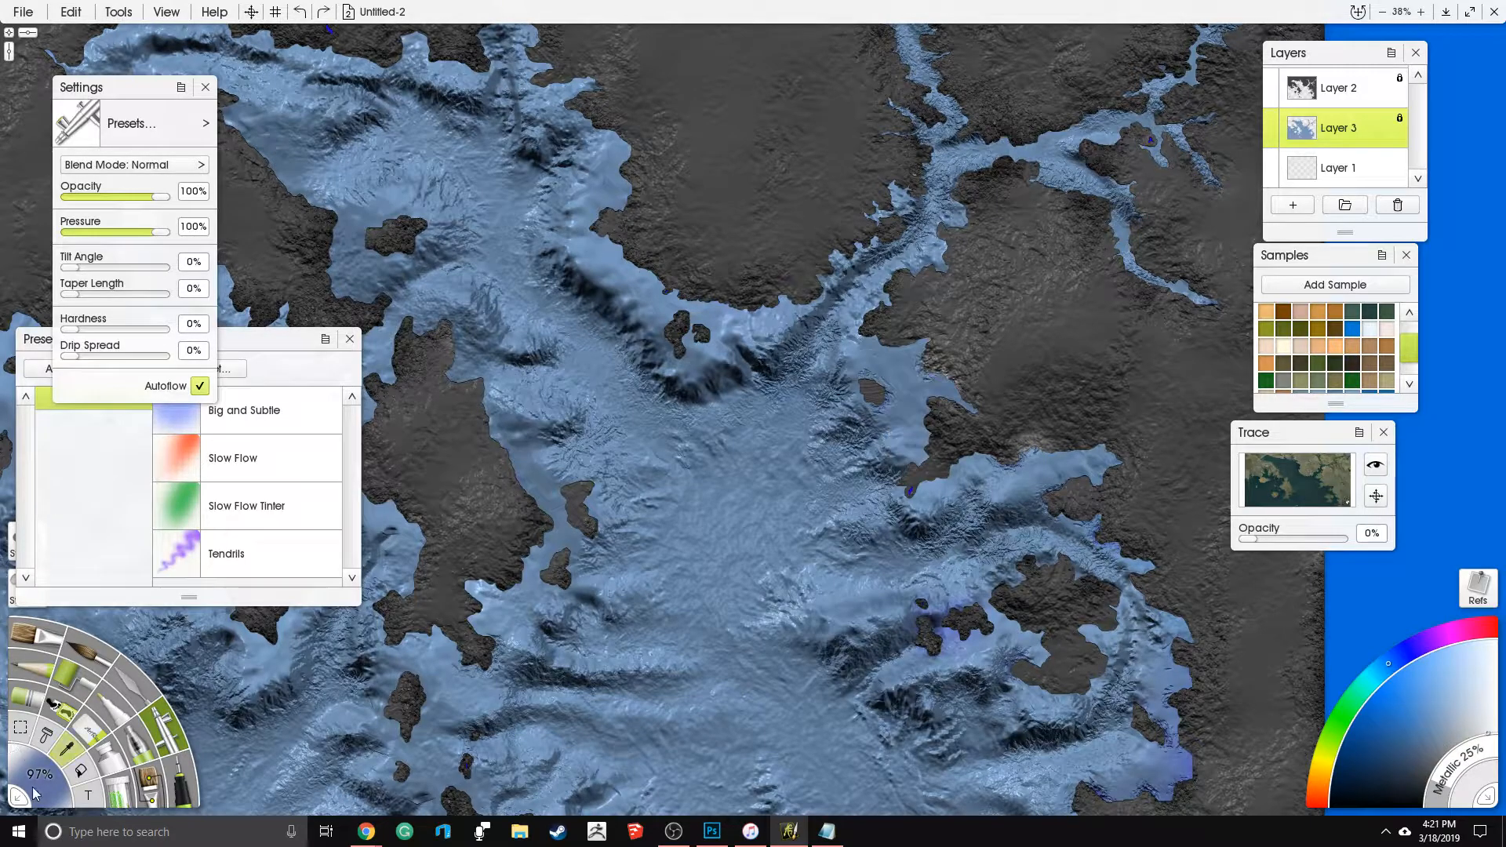
{"action": "left_click", "coordinate": [31, 789]}
{"action": "key", "text": "Return"}
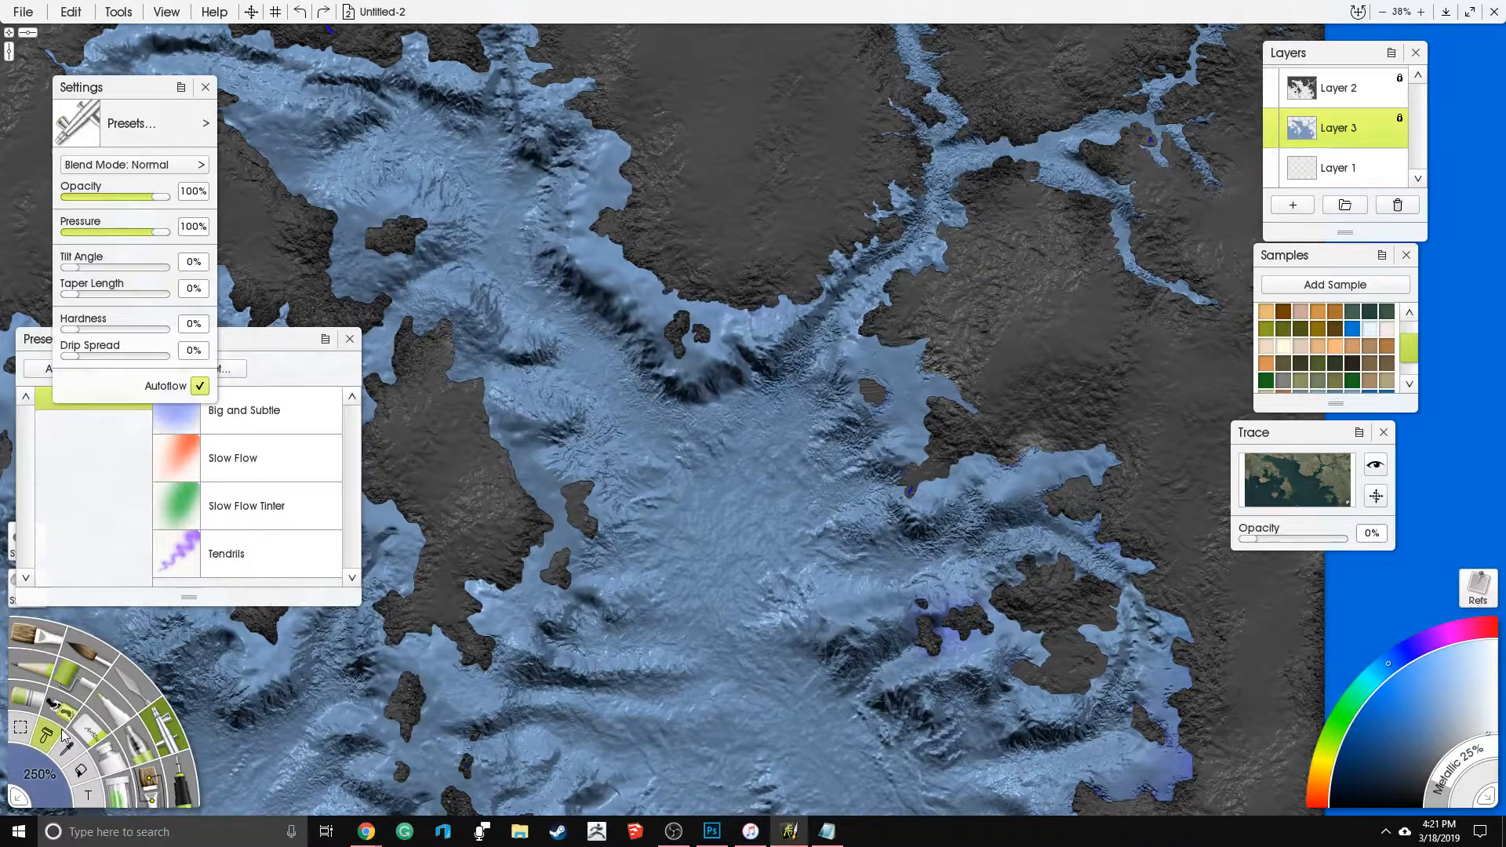
- Try to airbrush near-white shallows along the northern coastline, the inlets and the river branches, and undo the strokes
{"action": "scroll", "coordinate": [772, 430], "scroll_direction": "down", "scroll_amount": 4}
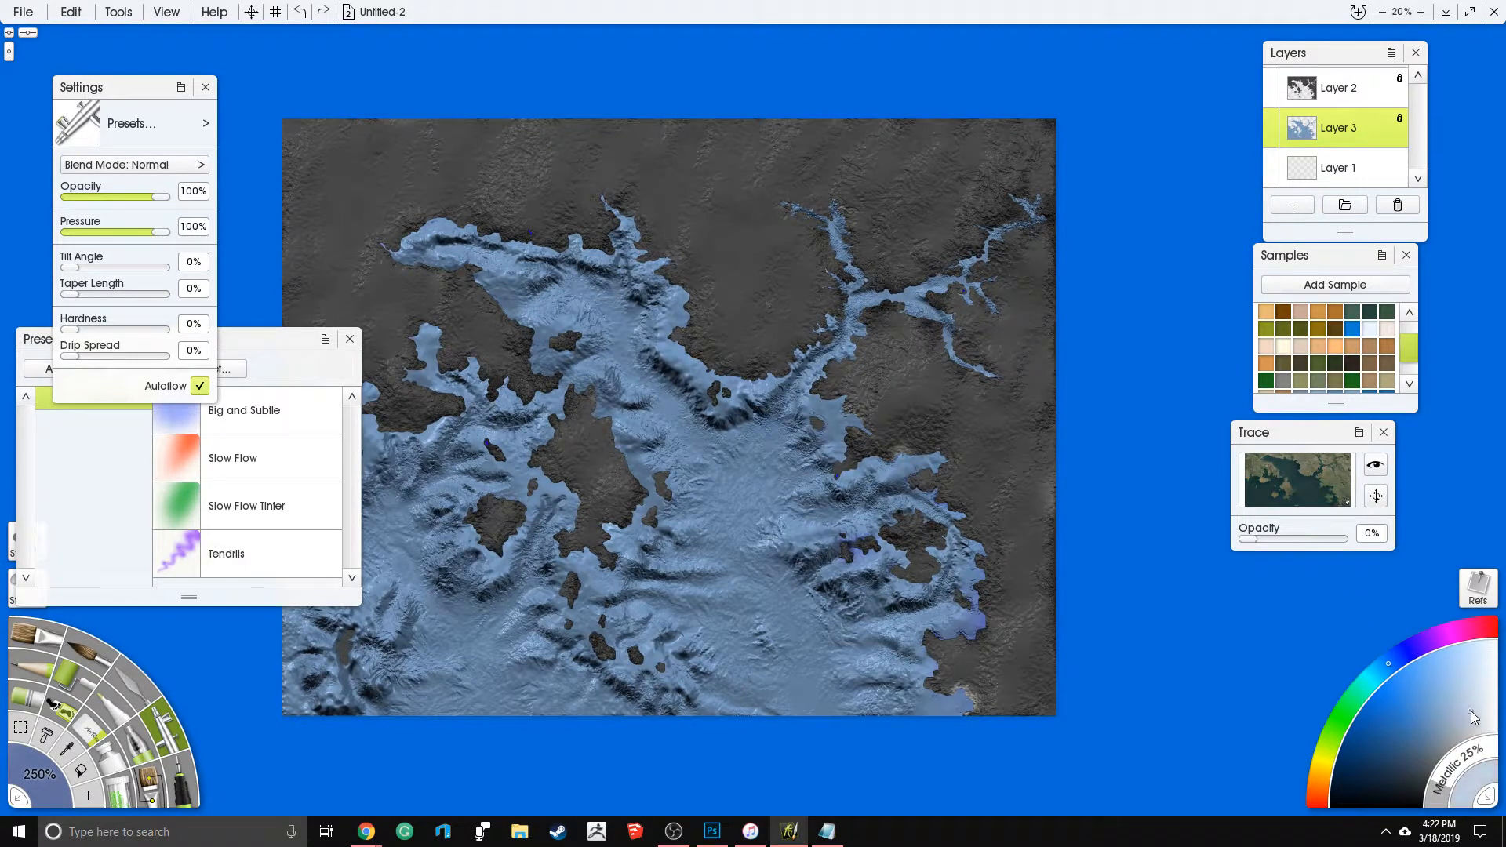
{"action": "mouse_move", "coordinate": [851, 420]}
{"action": "left_mouse_down"}
{"action": "mouse_move", "coordinate": [860, 405]}
{"action": "mouse_move", "coordinate": [821, 412]}
{"action": "mouse_move", "coordinate": [839, 376]}
{"action": "left_mouse_up"}
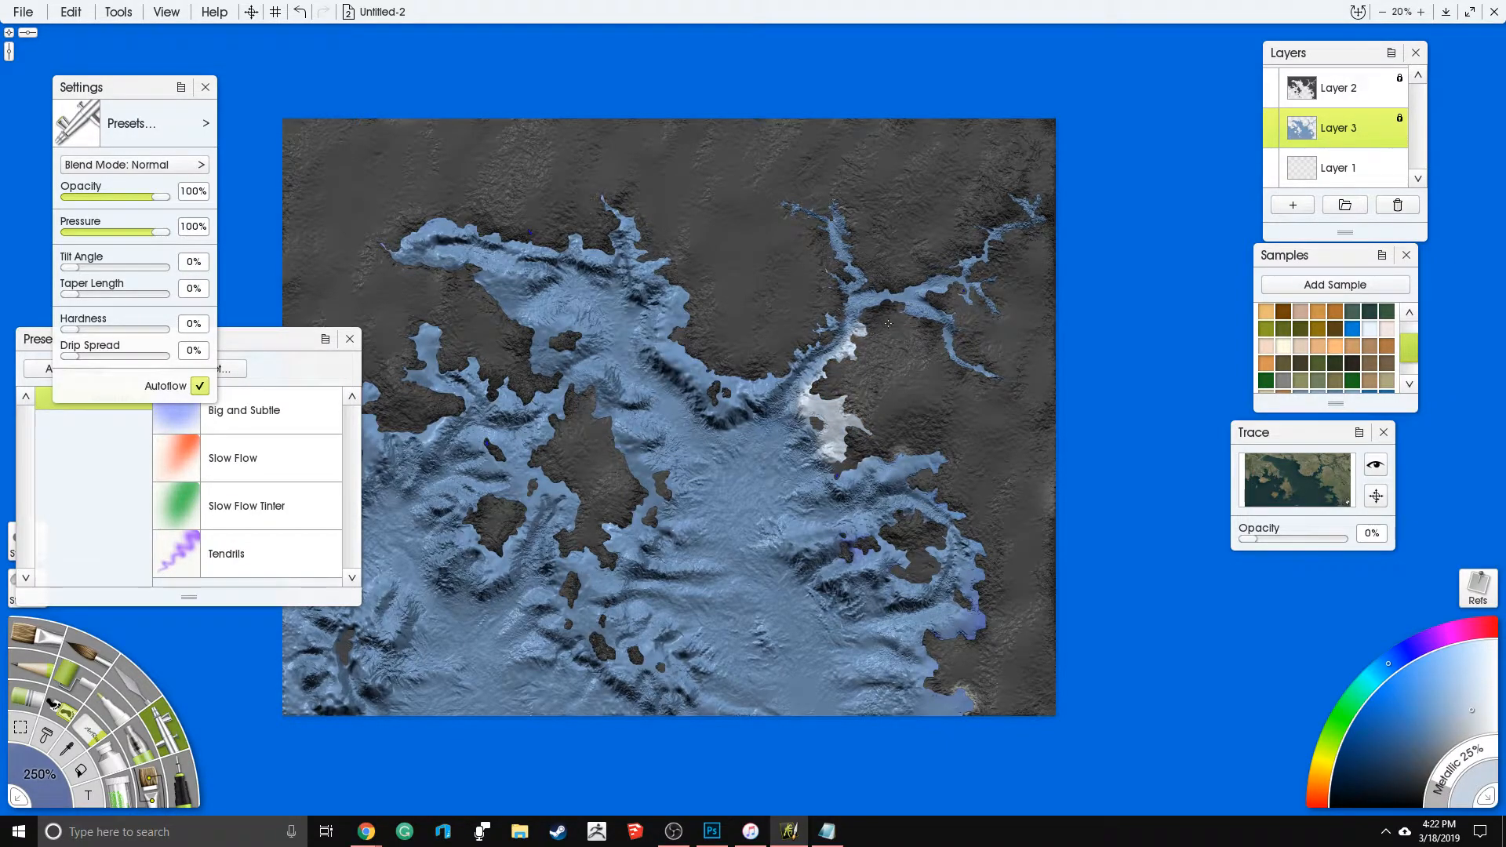
{"action": "mouse_move", "coordinate": [993, 375]}
{"action": "left_mouse_down"}
{"action": "mouse_move", "coordinate": [962, 308]}
{"action": "mouse_move", "coordinate": [991, 280]}
{"action": "mouse_move", "coordinate": [972, 239]}
{"action": "left_mouse_up"}
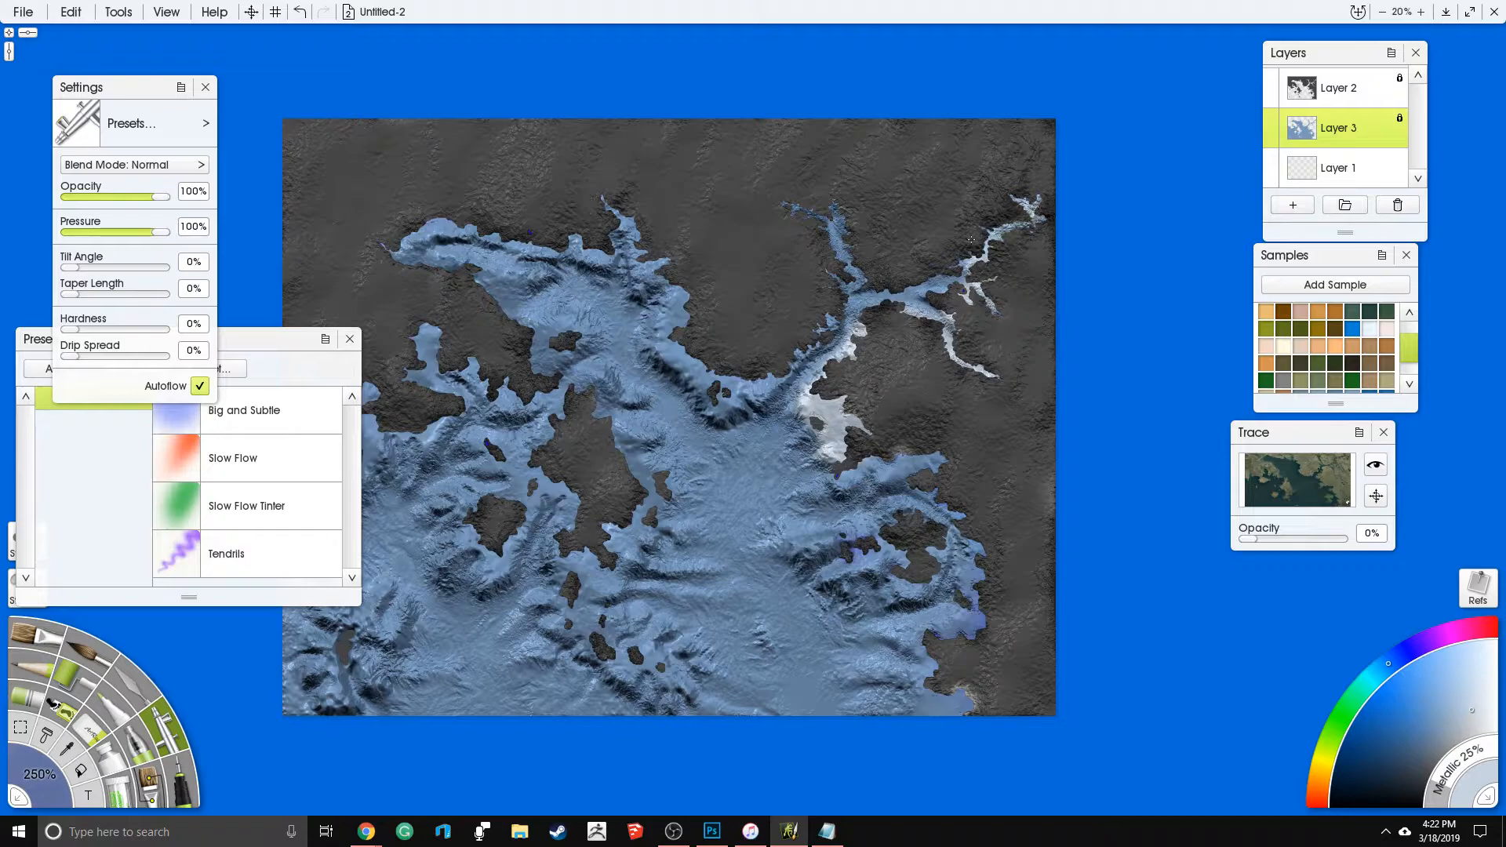
{"action": "left_click_drag", "start_coordinate": [863, 263], "coordinate": [785, 205]}
{"action": "mouse_move", "coordinate": [803, 334]}
{"action": "left_mouse_down"}
{"action": "mouse_move", "coordinate": [727, 389]}
{"action": "mouse_move", "coordinate": [685, 338]}
{"action": "mouse_move", "coordinate": [700, 253]}
{"action": "mouse_move", "coordinate": [659, 262]}
{"action": "mouse_move", "coordinate": [622, 214]}
{"action": "mouse_move", "coordinate": [577, 244]}
{"action": "mouse_move", "coordinate": [420, 217]}
{"action": "mouse_move", "coordinate": [392, 247]}
{"action": "mouse_move", "coordinate": [442, 284]}
{"action": "mouse_move", "coordinate": [522, 276]}
{"action": "mouse_move", "coordinate": [473, 290]}
{"action": "mouse_move", "coordinate": [557, 348]}
{"action": "mouse_move", "coordinate": [535, 346]}
{"action": "mouse_move", "coordinate": [563, 340]}
{"action": "mouse_move", "coordinate": [508, 393]}
{"action": "mouse_move", "coordinate": [463, 348]}
{"action": "mouse_move", "coordinate": [416, 339]}
{"action": "mouse_move", "coordinate": [430, 404]}
{"action": "mouse_move", "coordinate": [401, 423]}
{"action": "mouse_move", "coordinate": [370, 419]}
{"action": "mouse_move", "coordinate": [350, 386]}
{"action": "mouse_move", "coordinate": [311, 376]}
{"action": "left_mouse_up"}
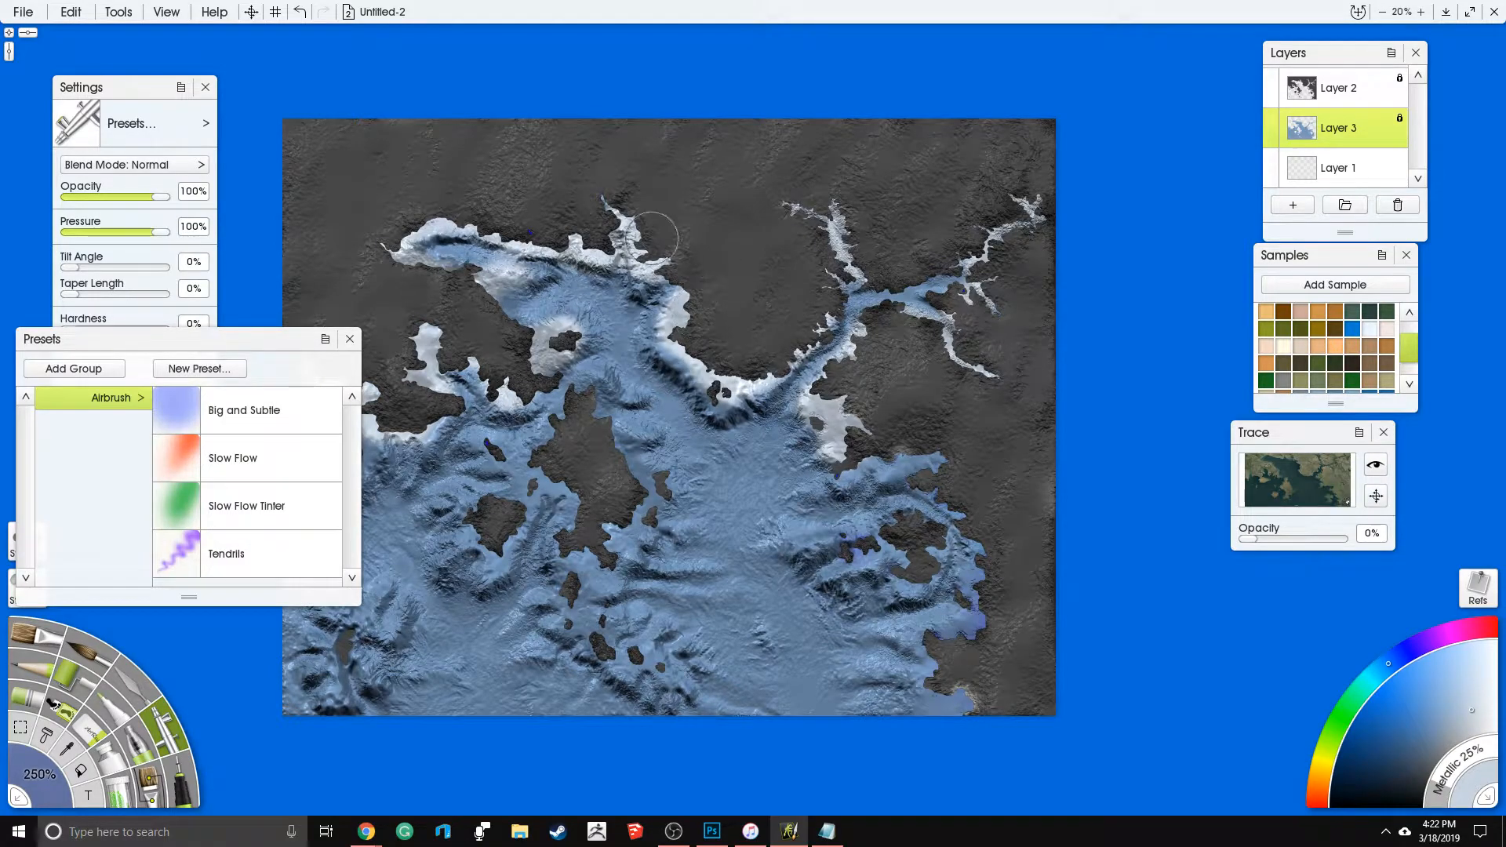
{"action": "left_click_drag", "start_coordinate": [561, 259], "coordinate": [675, 184]}
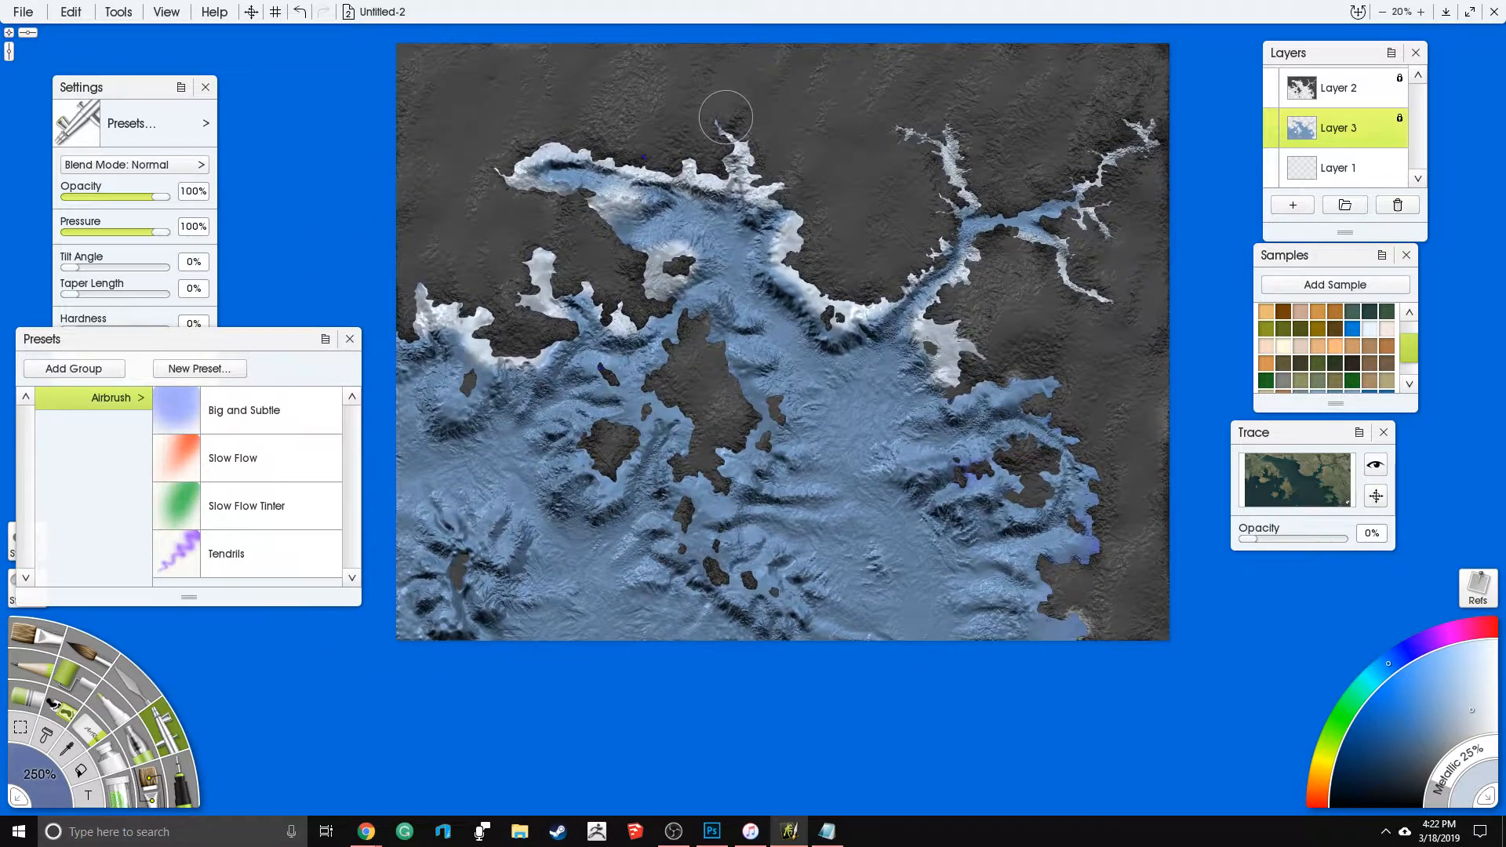
{"action": "key", "text": "ctrl+z"}
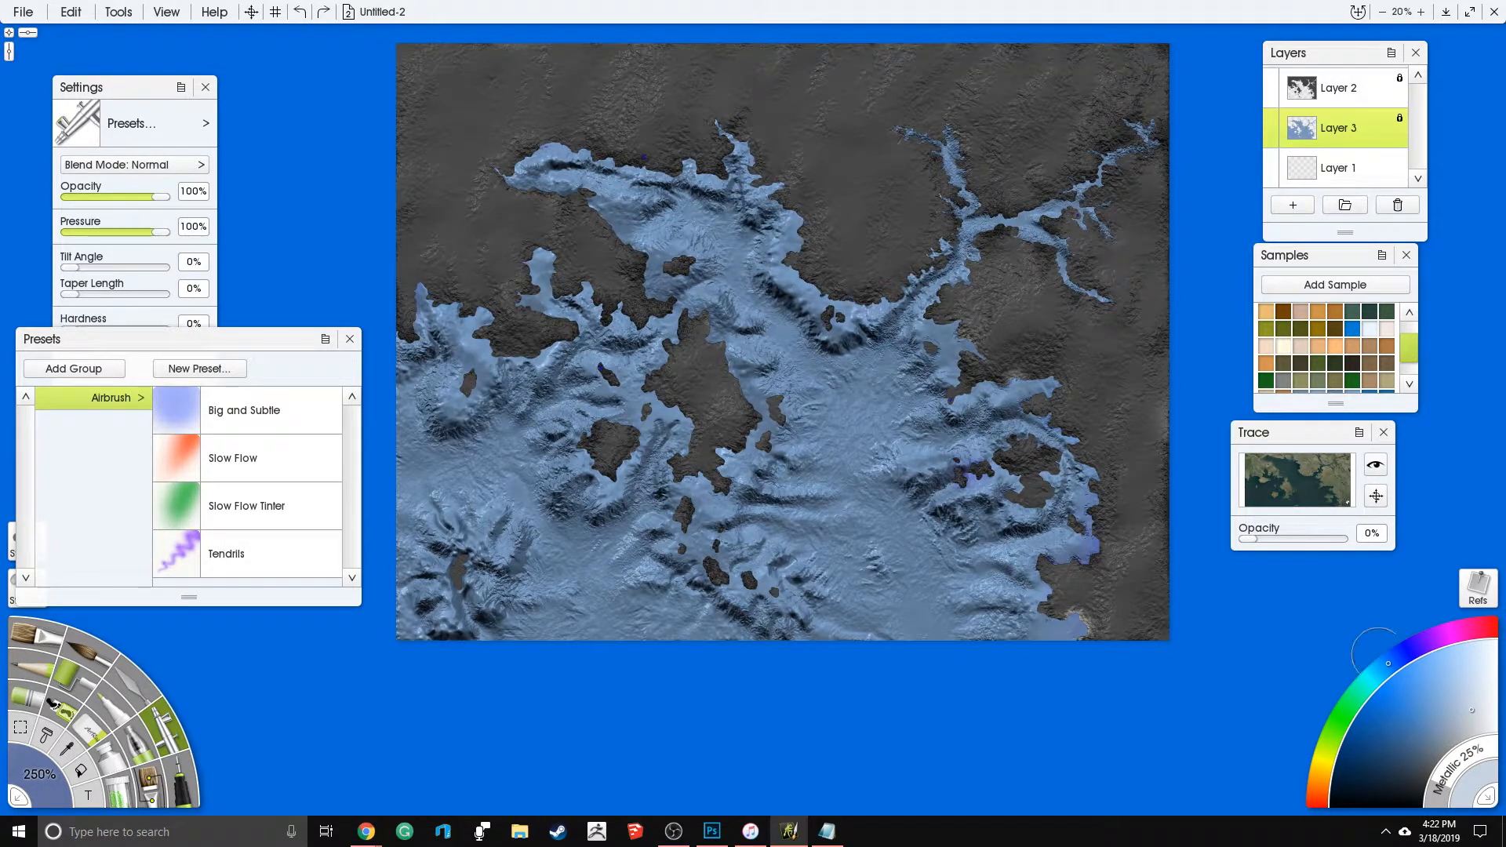
- Airbrush dark blue deep-water channels west of the eastern islands and across the southwestern seabed
{"action": "left_click", "coordinate": [1432, 716]}
{"action": "left_click_drag", "start_coordinate": [712, 216], "coordinate": [746, 333]}
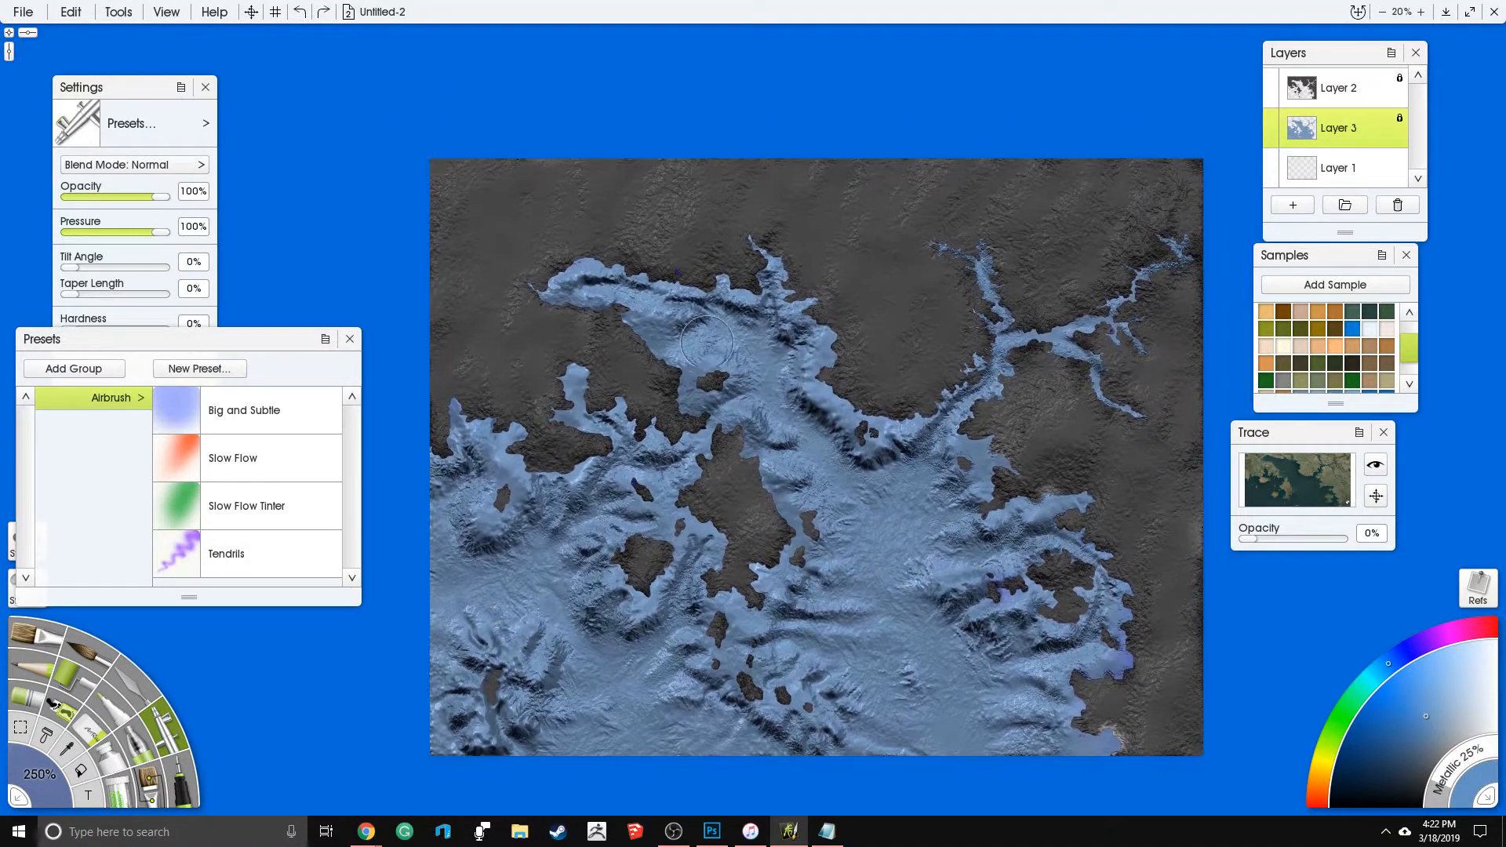
{"action": "left_click", "coordinate": [1387, 752]}
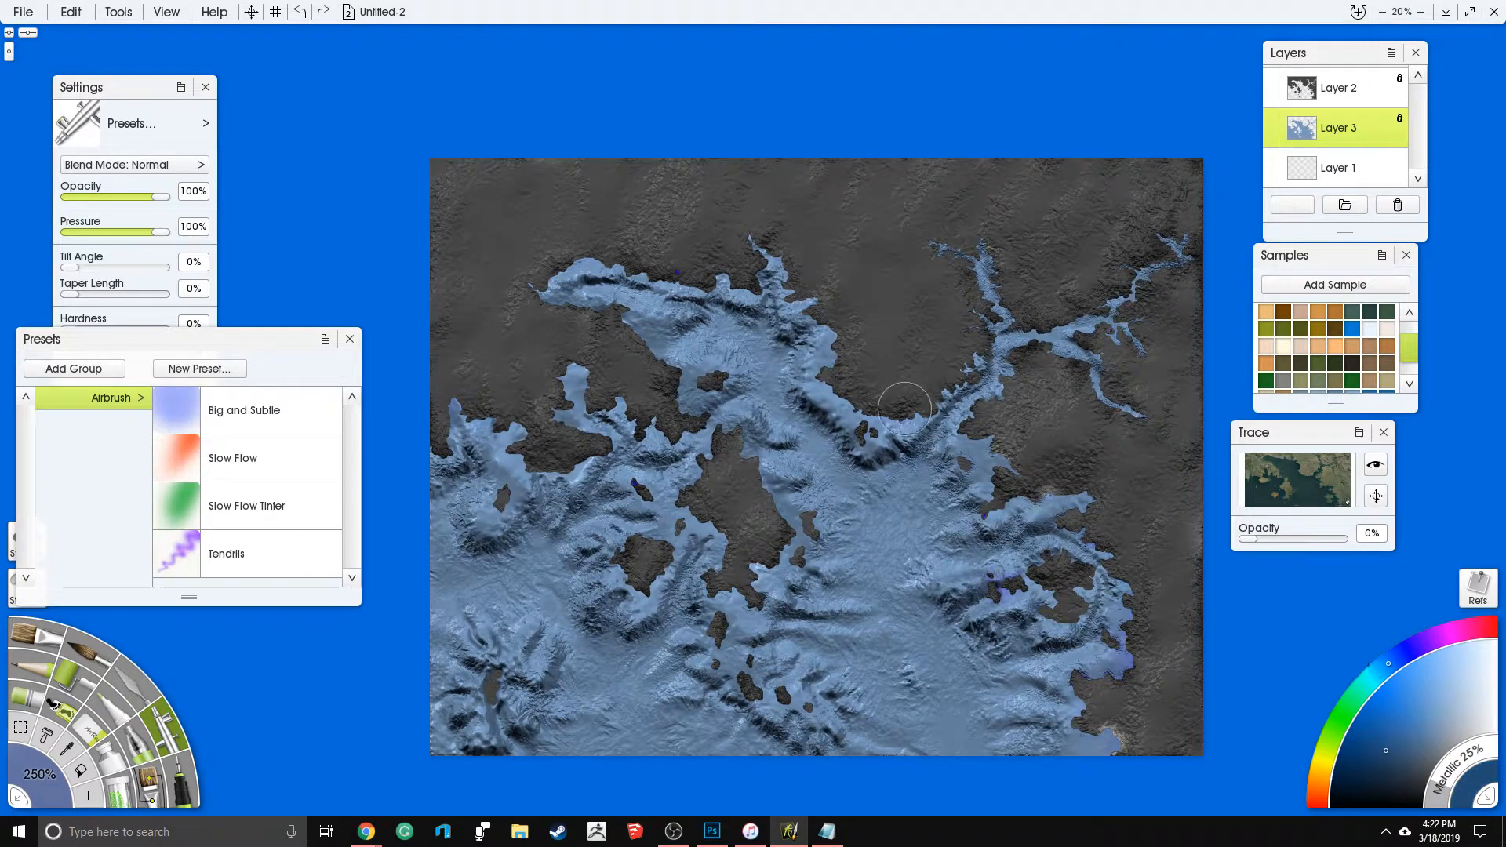
{"action": "mouse_move", "coordinate": [903, 534]}
{"action": "left_mouse_down"}
{"action": "mouse_move", "coordinate": [922, 486]}
{"action": "mouse_move", "coordinate": [887, 570]}
{"action": "mouse_move", "coordinate": [898, 611]}
{"action": "mouse_move", "coordinate": [932, 638]}
{"action": "mouse_move", "coordinate": [969, 742]}
{"action": "left_mouse_up"}
{"action": "mouse_move", "coordinate": [879, 640]}
{"action": "left_mouse_down"}
{"action": "mouse_move", "coordinate": [859, 679]}
{"action": "mouse_move", "coordinate": [910, 631]}
{"action": "left_mouse_up"}
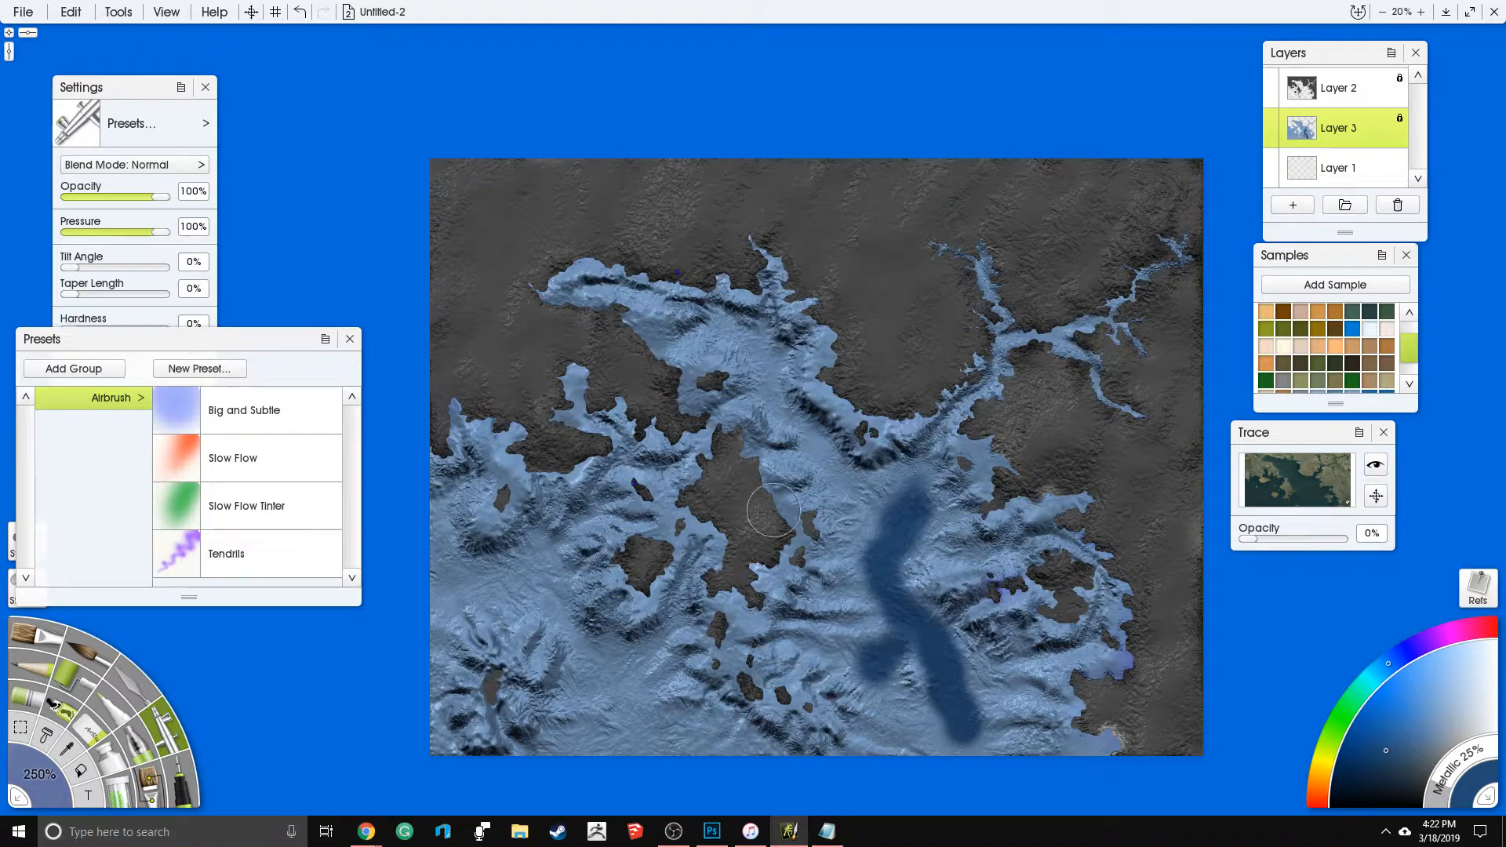
{"action": "mouse_move", "coordinate": [536, 613]}
{"action": "left_mouse_down"}
{"action": "mouse_move", "coordinate": [472, 583]}
{"action": "mouse_move", "coordinate": [457, 601]}
{"action": "mouse_move", "coordinate": [532, 598]}
{"action": "mouse_move", "coordinate": [614, 669]}
{"action": "mouse_move", "coordinate": [634, 722]}
{"action": "mouse_move", "coordinate": [619, 751]}
{"action": "mouse_move", "coordinate": [563, 752]}
{"action": "mouse_move", "coordinate": [663, 738]}
{"action": "left_mouse_up"}
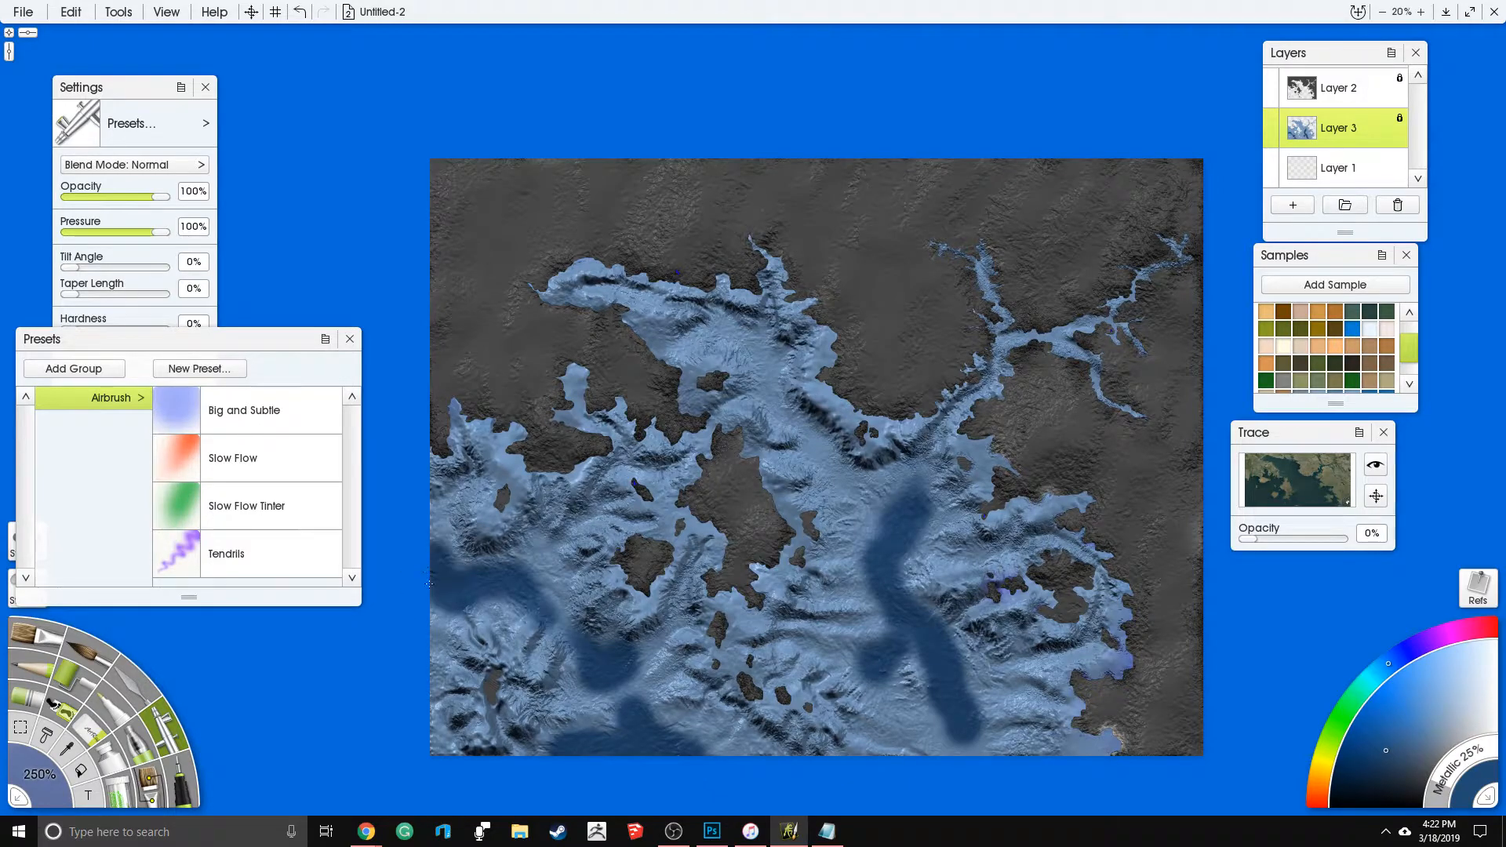
{"action": "mouse_move", "coordinate": [681, 474]}
{"action": "left_mouse_down"}
{"action": "mouse_move", "coordinate": [627, 446]}
{"action": "mouse_move", "coordinate": [630, 515]}
{"action": "left_mouse_up"}
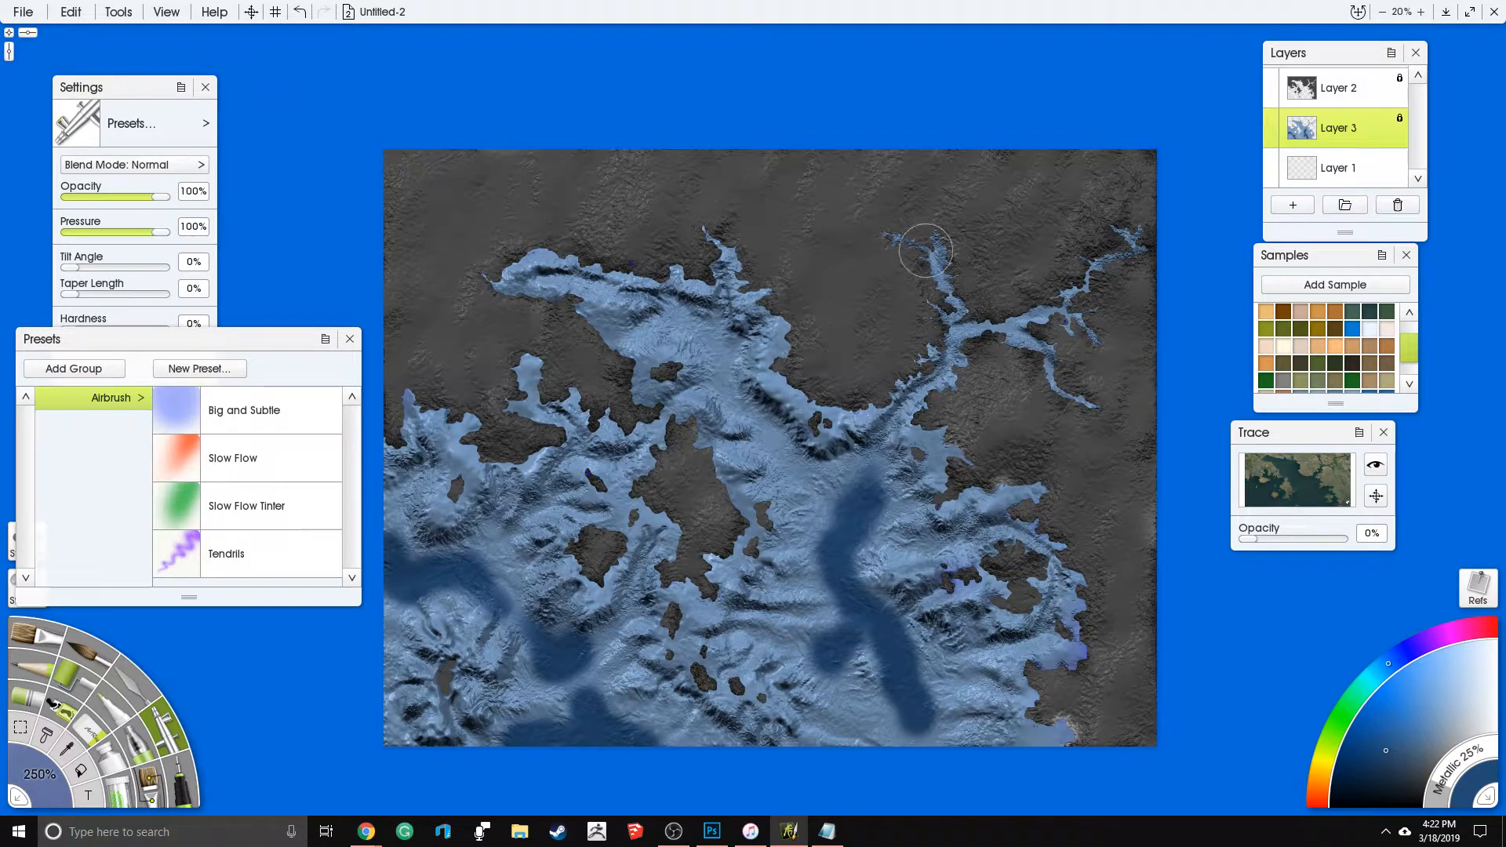
- Set the paint's Metallic to 100% and airbrush brighter blue on Layer 3 over the northern bay and the sea east of the central island
{"action": "mouse_move", "coordinate": [1450, 764]}
{"action": "left_mouse_down"}
{"action": "mouse_move", "coordinate": [1415, 774]}
{"action": "mouse_move", "coordinate": [1442, 785]}
{"action": "mouse_move", "coordinate": [1451, 768]}
{"action": "left_mouse_up"}
{"action": "scroll", "coordinate": [1020, 526], "scroll_direction": "up", "scroll_amount": 2}
{"action": "left_click_drag", "start_coordinate": [1012, 526], "coordinate": [1012, 368]}
{"action": "mouse_move", "coordinate": [1455, 778]}
{"action": "left_mouse_down"}
{"action": "mouse_move", "coordinate": [1440, 807]}
{"action": "mouse_move", "coordinate": [1461, 765]}
{"action": "mouse_move", "coordinate": [1499, 746]}
{"action": "mouse_move", "coordinate": [1442, 803]}
{"action": "mouse_move", "coordinate": [1468, 755]}
{"action": "mouse_move", "coordinate": [1446, 801]}
{"action": "mouse_move", "coordinate": [1467, 754]}
{"action": "mouse_move", "coordinate": [1494, 749]}
{"action": "mouse_move", "coordinate": [1448, 796]}
{"action": "mouse_move", "coordinate": [1500, 750]}
{"action": "mouse_move", "coordinate": [1416, 679]}
{"action": "left_mouse_up"}
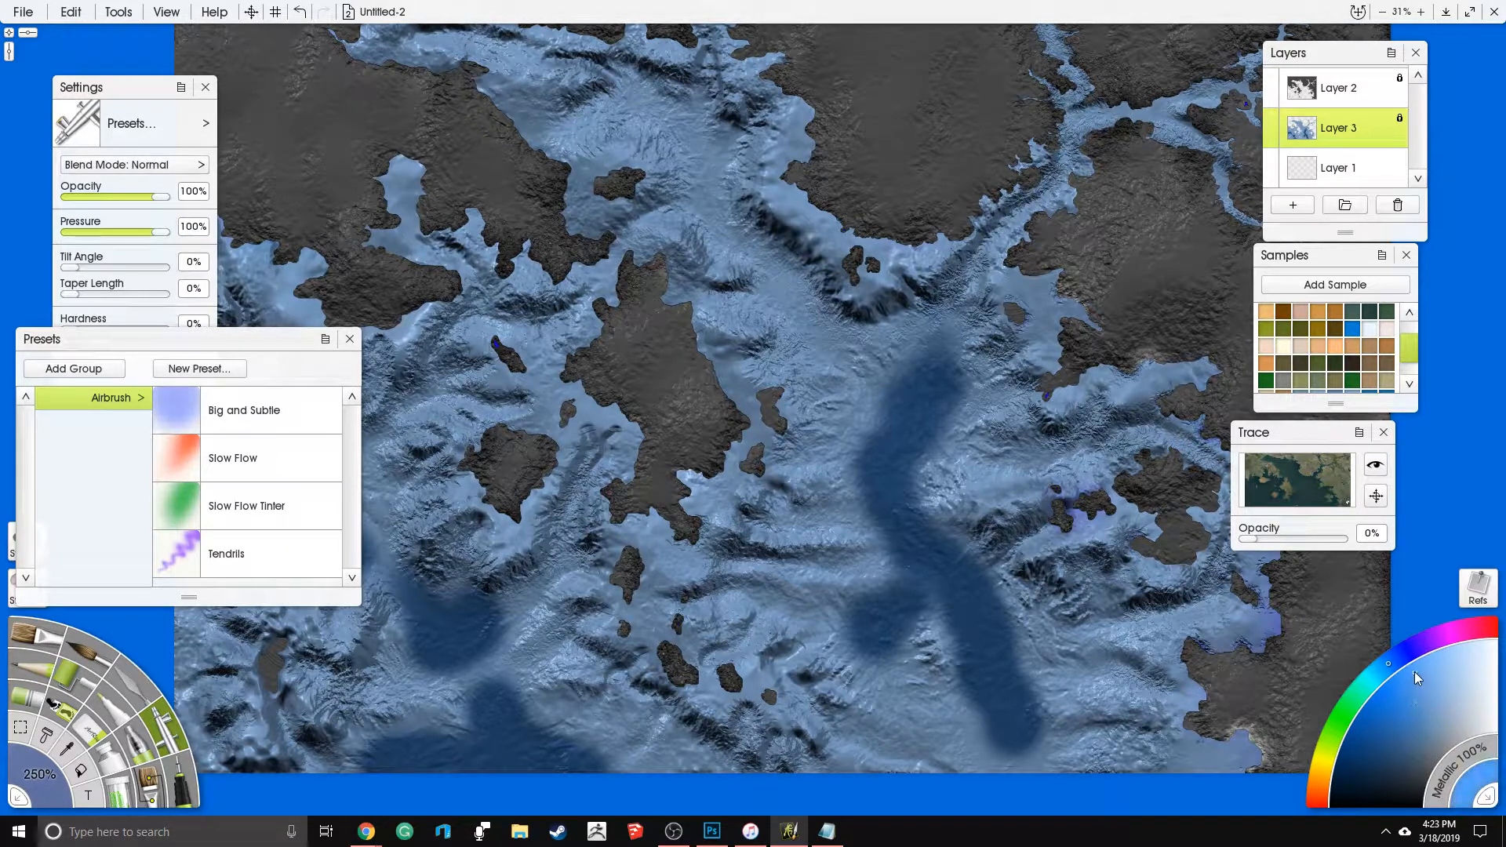
{"action": "left_click_drag", "start_coordinate": [792, 427], "coordinate": [950, 623]}
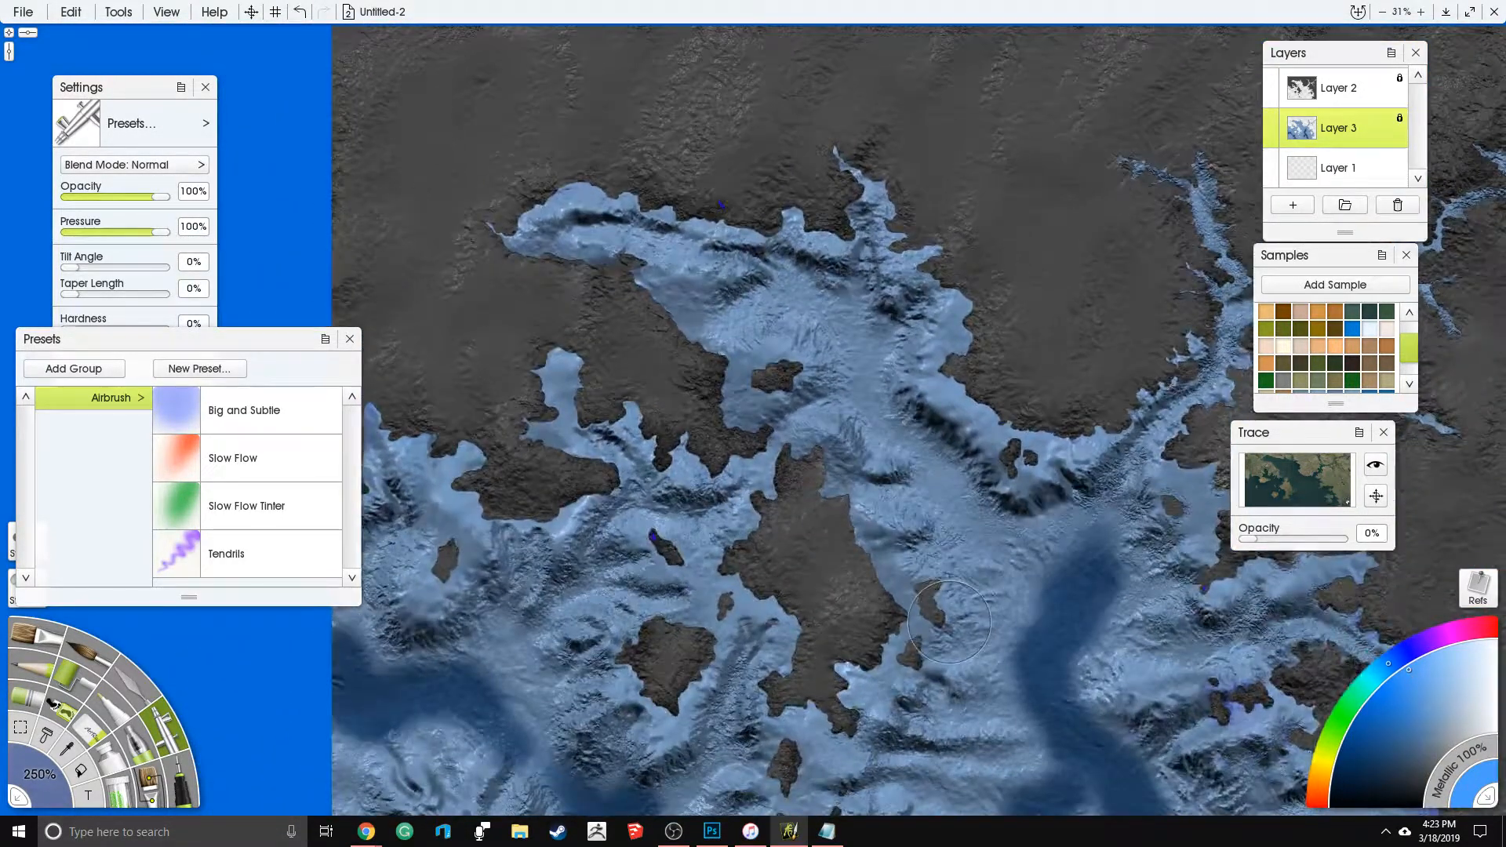
{"action": "left_click", "coordinate": [1339, 88]}
{"action": "left_click_drag", "start_coordinate": [800, 217], "coordinate": [807, 165]}
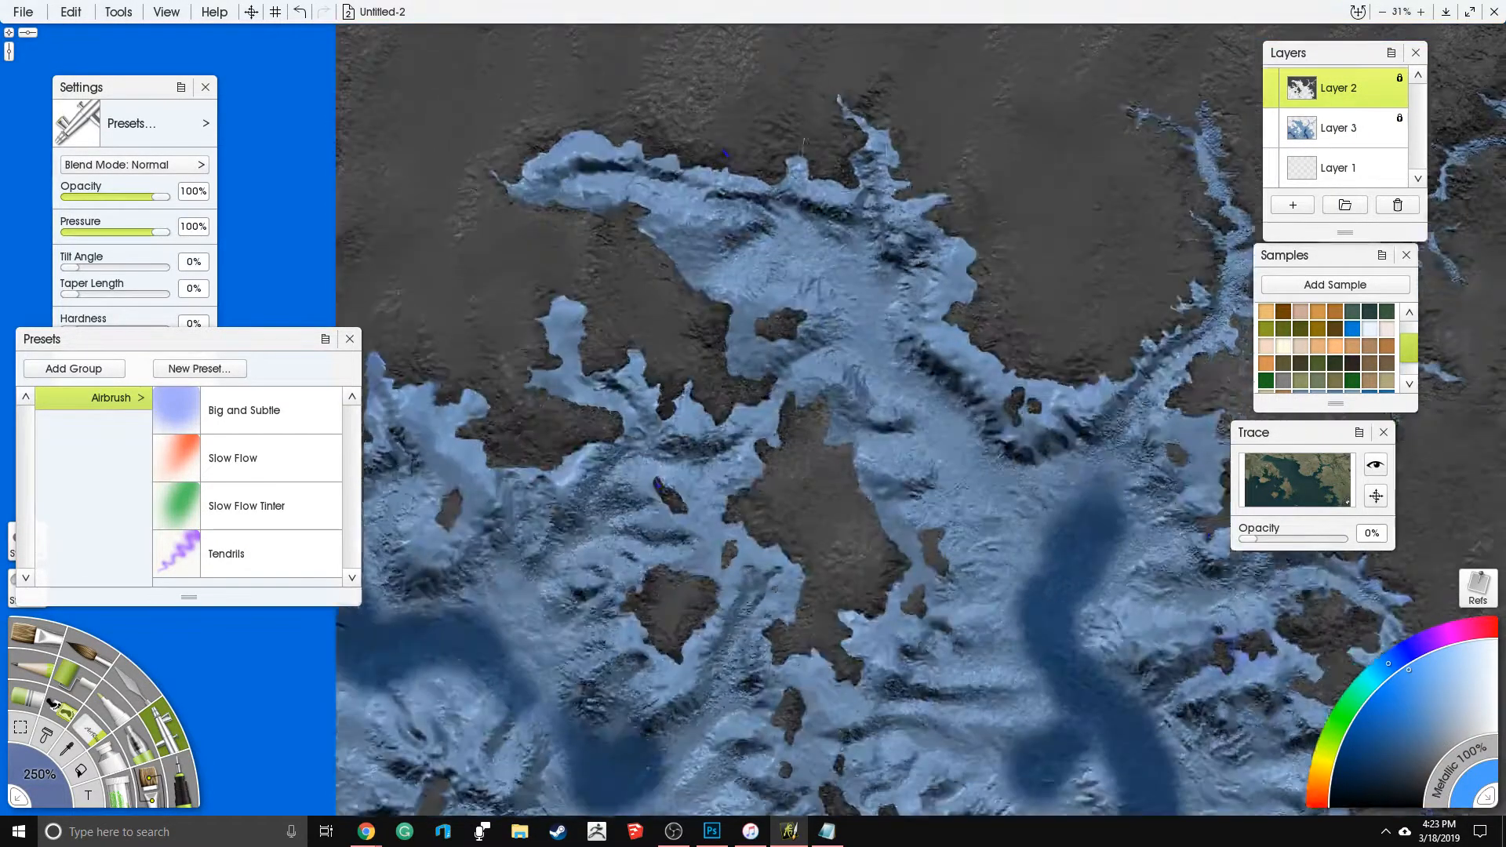
{"action": "left_click", "coordinate": [1338, 128]}
{"action": "mouse_move", "coordinate": [914, 486]}
{"action": "left_mouse_down"}
{"action": "mouse_move", "coordinate": [953, 514]}
{"action": "mouse_move", "coordinate": [1025, 490]}
{"action": "mouse_move", "coordinate": [996, 579]}
{"action": "mouse_move", "coordinate": [1052, 518]}
{"action": "mouse_move", "coordinate": [1047, 596]}
{"action": "mouse_move", "coordinate": [1076, 639]}
{"action": "mouse_move", "coordinate": [1118, 655]}
{"action": "mouse_move", "coordinate": [1173, 624]}
{"action": "mouse_move", "coordinate": [1145, 534]}
{"action": "mouse_move", "coordinate": [1071, 421]}
{"action": "mouse_move", "coordinate": [1043, 424]}
{"action": "mouse_move", "coordinate": [980, 385]}
{"action": "mouse_move", "coordinate": [902, 376]}
{"action": "mouse_move", "coordinate": [855, 335]}
{"action": "mouse_move", "coordinate": [797, 223]}
{"action": "mouse_move", "coordinate": [761, 353]}
{"action": "mouse_move", "coordinate": [973, 290]}
{"action": "left_mouse_up"}
{"action": "mouse_move", "coordinate": [1087, 673]}
{"action": "left_mouse_down"}
{"action": "mouse_move", "coordinate": [1048, 770]}
{"action": "mouse_move", "coordinate": [1287, 589]}
{"action": "mouse_move", "coordinate": [1153, 714]}
{"action": "mouse_move", "coordinate": [1342, 541]}
{"action": "left_mouse_up"}
{"action": "mouse_move", "coordinate": [1242, 544]}
{"action": "left_mouse_down"}
{"action": "mouse_move", "coordinate": [1158, 385]}
{"action": "mouse_move", "coordinate": [1157, 353]}
{"action": "left_mouse_up"}
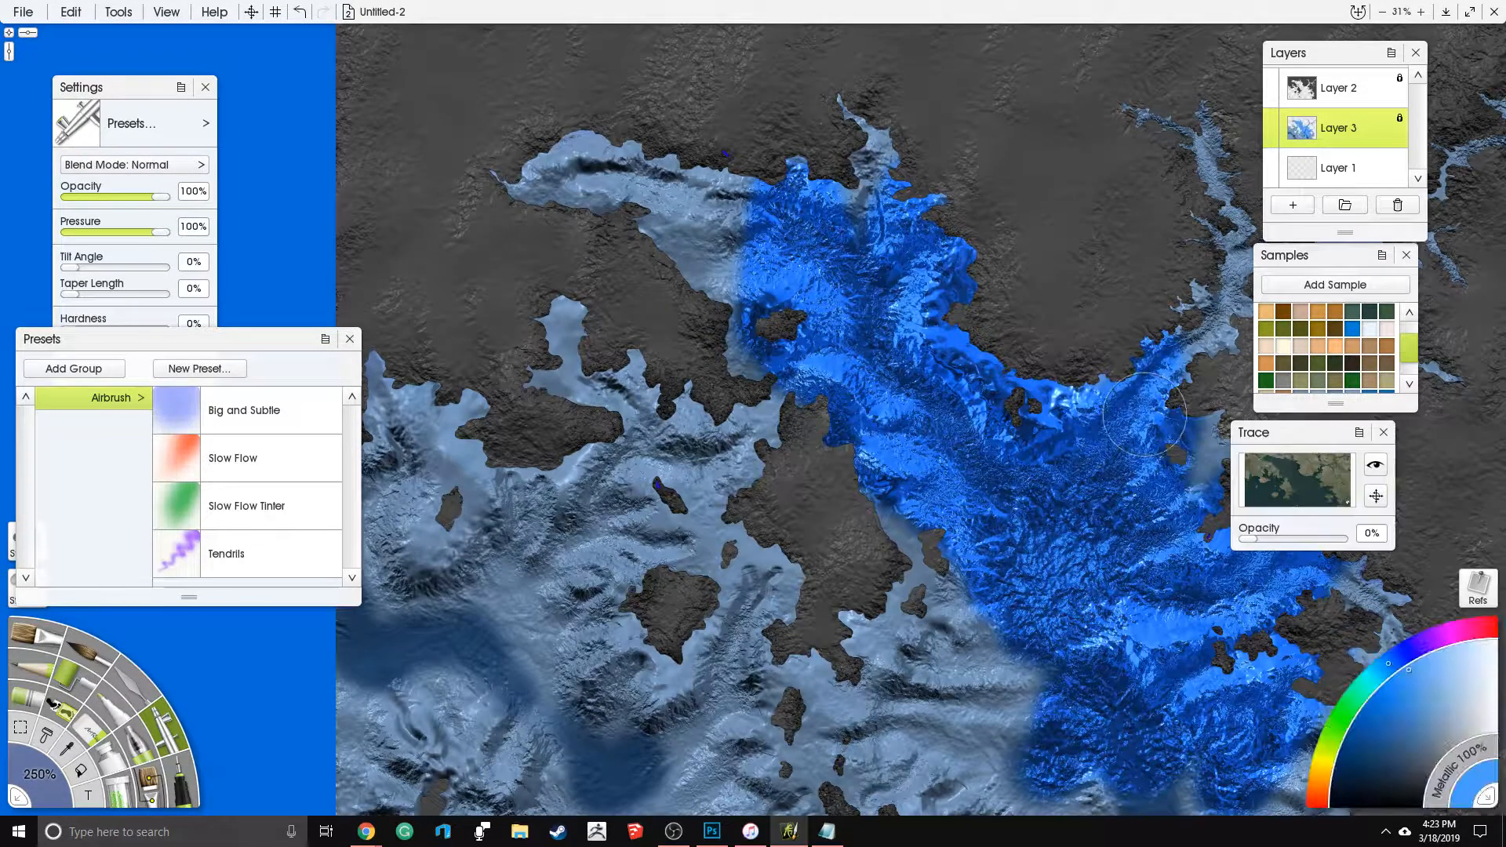
- Set Metallic to 0% and airbrush the bright blue over the northern bay, the eastern inlets and the sea down to the southern edge
{"action": "left_click_drag", "start_coordinate": [1480, 759], "coordinate": [1455, 829]}
{"action": "mouse_move", "coordinate": [973, 572]}
{"action": "left_mouse_down"}
{"action": "mouse_move", "coordinate": [1083, 518]}
{"action": "mouse_move", "coordinate": [1262, 659]}
{"action": "left_mouse_up"}
{"action": "mouse_move", "coordinate": [1334, 581]}
{"action": "left_mouse_down"}
{"action": "mouse_move", "coordinate": [1224, 533]}
{"action": "mouse_move", "coordinate": [1169, 439]}
{"action": "mouse_move", "coordinate": [1075, 392]}
{"action": "mouse_move", "coordinate": [989, 604]}
{"action": "left_mouse_up"}
{"action": "mouse_move", "coordinate": [989, 549]}
{"action": "left_mouse_down"}
{"action": "mouse_move", "coordinate": [903, 393]}
{"action": "mouse_move", "coordinate": [890, 329]}
{"action": "mouse_move", "coordinate": [820, 290]}
{"action": "left_mouse_up"}
{"action": "mouse_move", "coordinate": [830, 177]}
{"action": "left_mouse_down"}
{"action": "mouse_move", "coordinate": [769, 337]}
{"action": "mouse_move", "coordinate": [878, 149]}
{"action": "mouse_move", "coordinate": [966, 314]}
{"action": "mouse_move", "coordinate": [1057, 743]}
{"action": "mouse_move", "coordinate": [1177, 706]}
{"action": "mouse_move", "coordinate": [1332, 702]}
{"action": "left_mouse_up"}
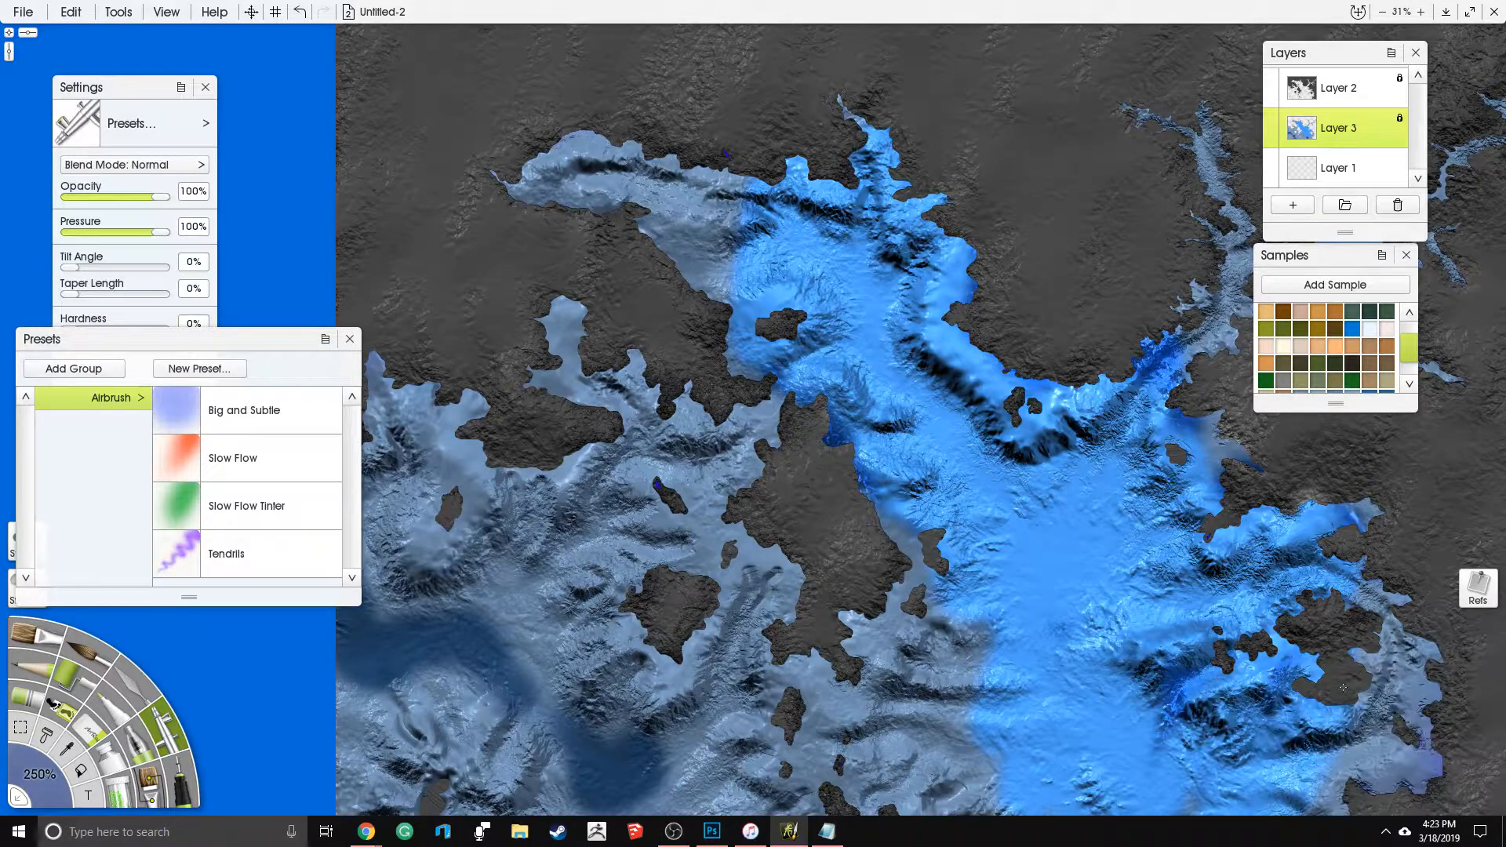
{"action": "mouse_move", "coordinate": [1177, 706]}
{"action": "left_mouse_down"}
{"action": "mouse_move", "coordinate": [1212, 478]}
{"action": "mouse_move", "coordinate": [1141, 361]}
{"action": "mouse_move", "coordinate": [934, 707]}
{"action": "mouse_move", "coordinate": [983, 678]}
{"action": "mouse_move", "coordinate": [986, 706]}
{"action": "left_mouse_up"}
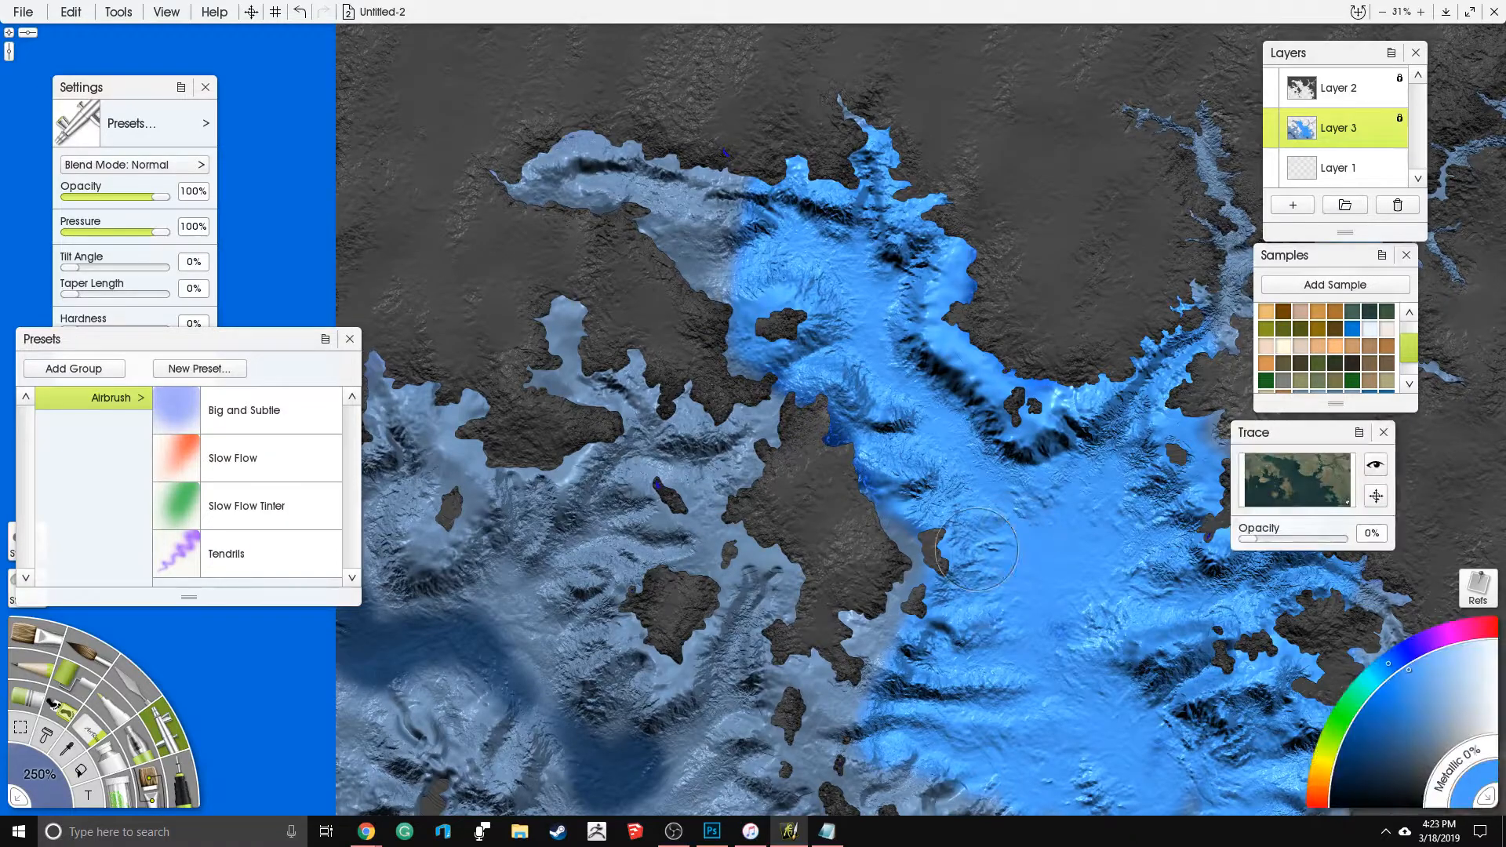
{"action": "left_click_drag", "start_coordinate": [980, 549], "coordinate": [788, 457]}
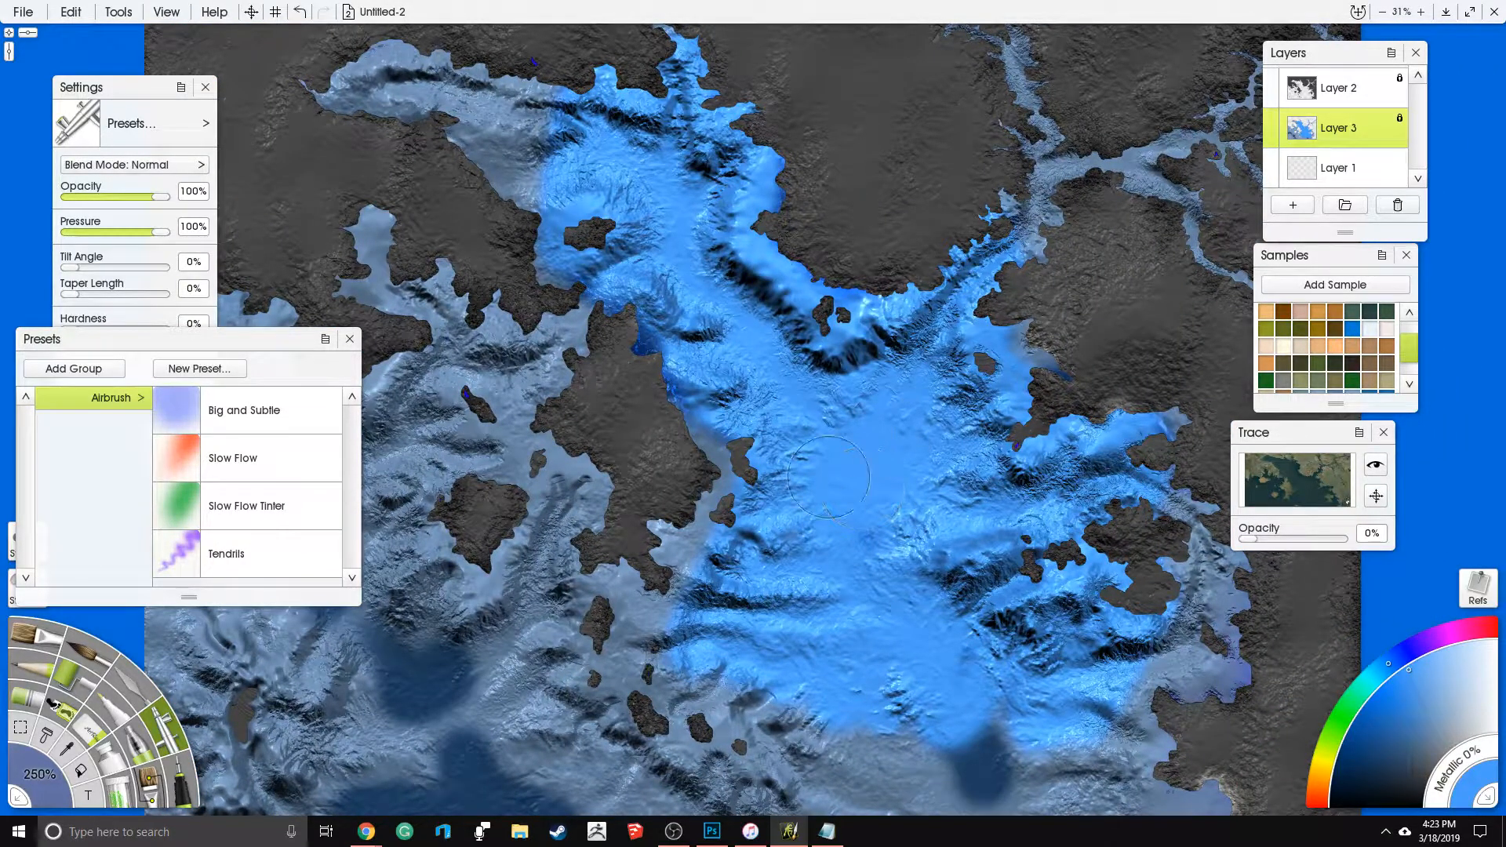
{"action": "mouse_move", "coordinate": [936, 525]}
{"action": "left_mouse_down"}
{"action": "mouse_move", "coordinate": [1146, 542]}
{"action": "mouse_move", "coordinate": [1201, 667]}
{"action": "mouse_move", "coordinate": [1043, 745]}
{"action": "mouse_move", "coordinate": [926, 728]}
{"action": "left_mouse_up"}
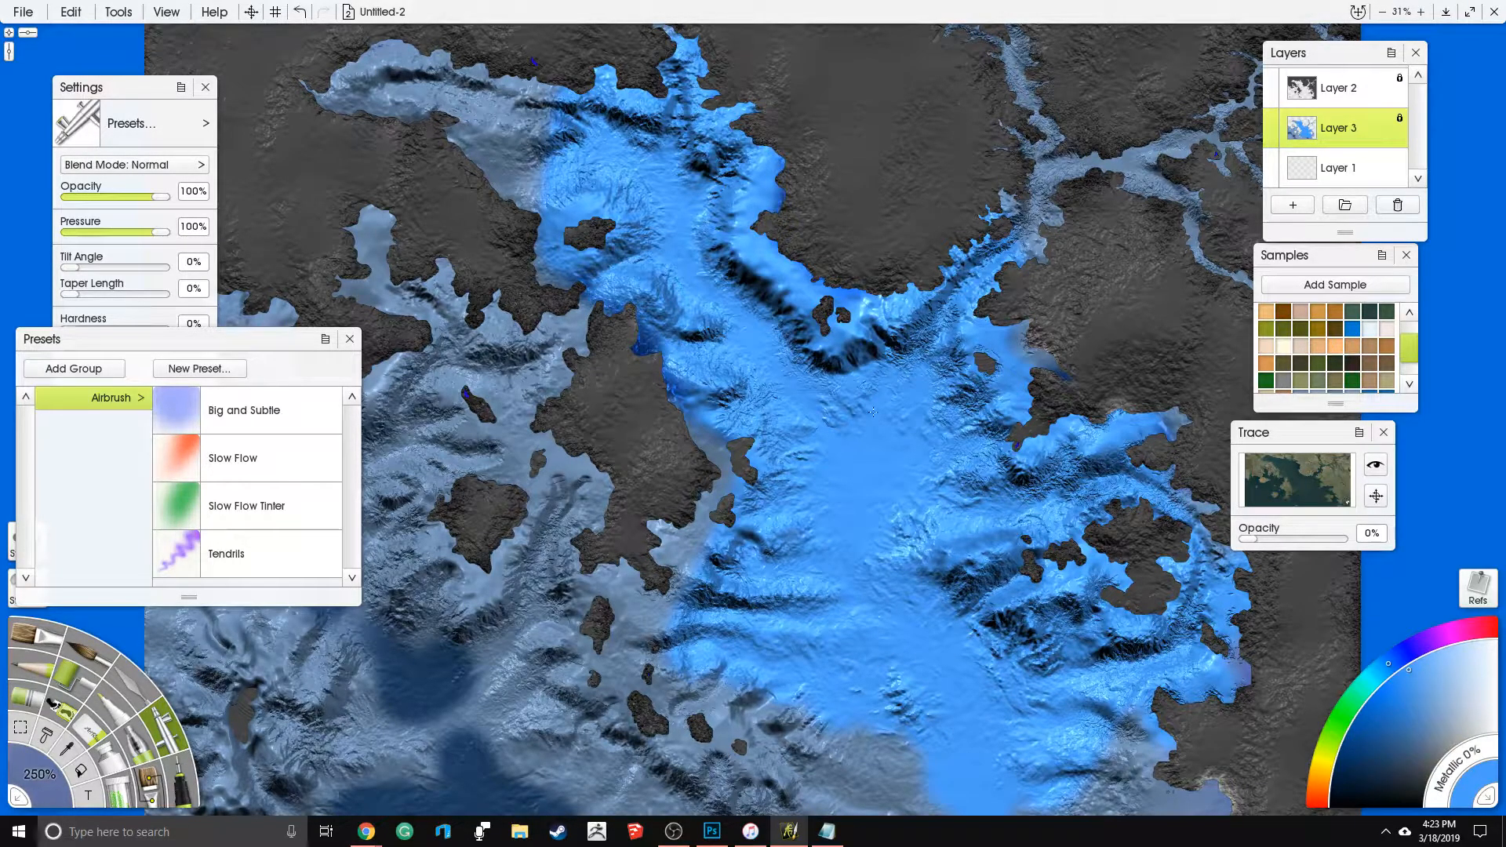
- Set the paint's Metallic to 18% and airbrush blue over the sea east of the central island
{"action": "left_click_drag", "start_coordinate": [1471, 751], "coordinate": [1446, 794]}
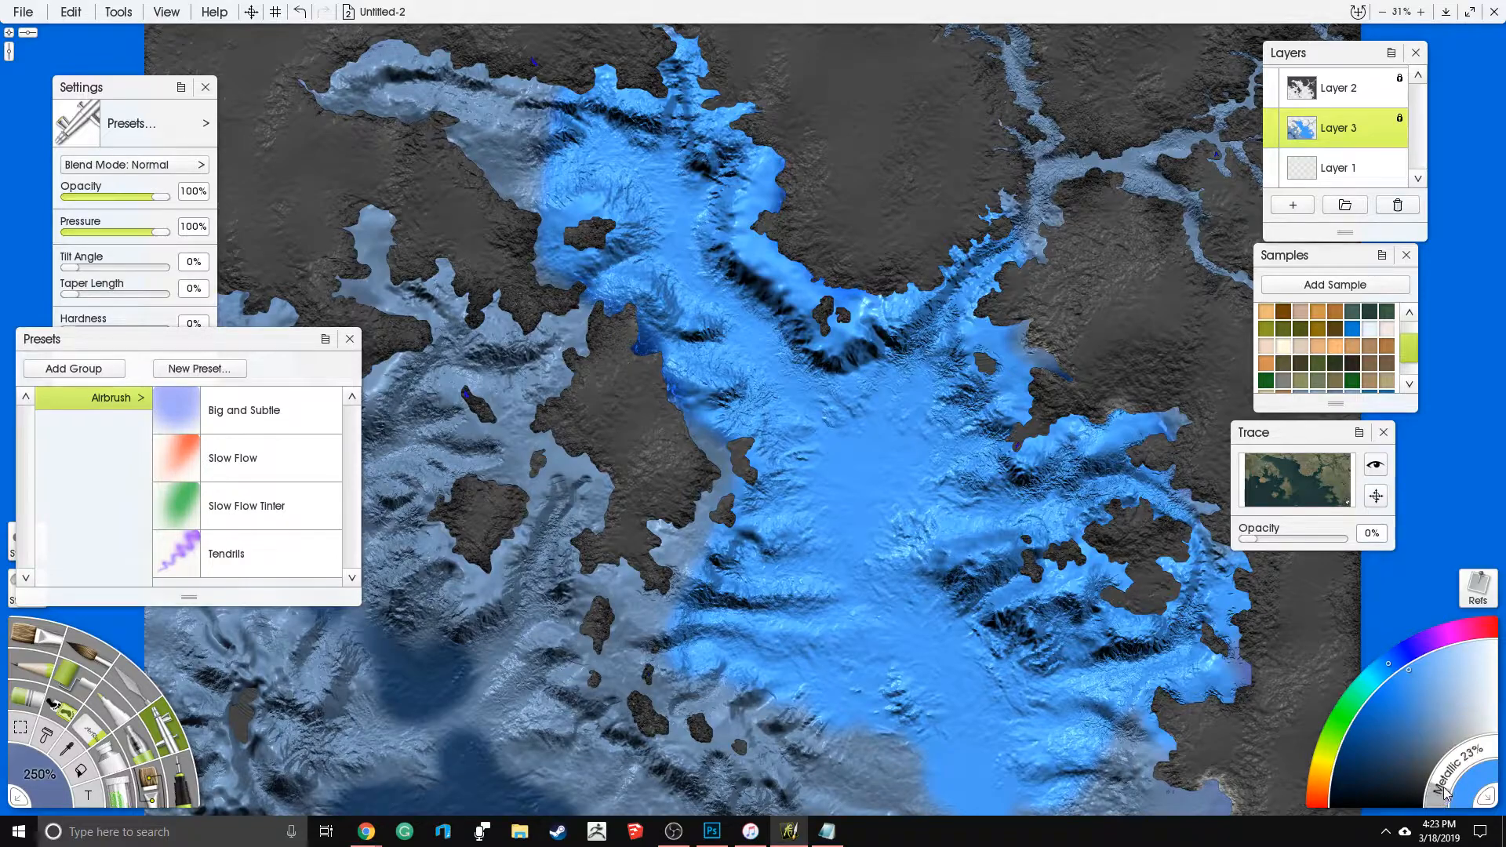
{"action": "mouse_move", "coordinate": [910, 535]}
{"action": "left_mouse_down"}
{"action": "mouse_move", "coordinate": [769, 627]}
{"action": "mouse_move", "coordinate": [984, 681]}
{"action": "mouse_move", "coordinate": [871, 443]}
{"action": "mouse_move", "coordinate": [730, 386]}
{"action": "mouse_move", "coordinate": [667, 165]}
{"action": "mouse_move", "coordinate": [996, 502]}
{"action": "mouse_move", "coordinate": [871, 416]}
{"action": "left_mouse_up"}
{"action": "left_click_drag", "start_coordinate": [825, 660], "coordinate": [814, 552]}
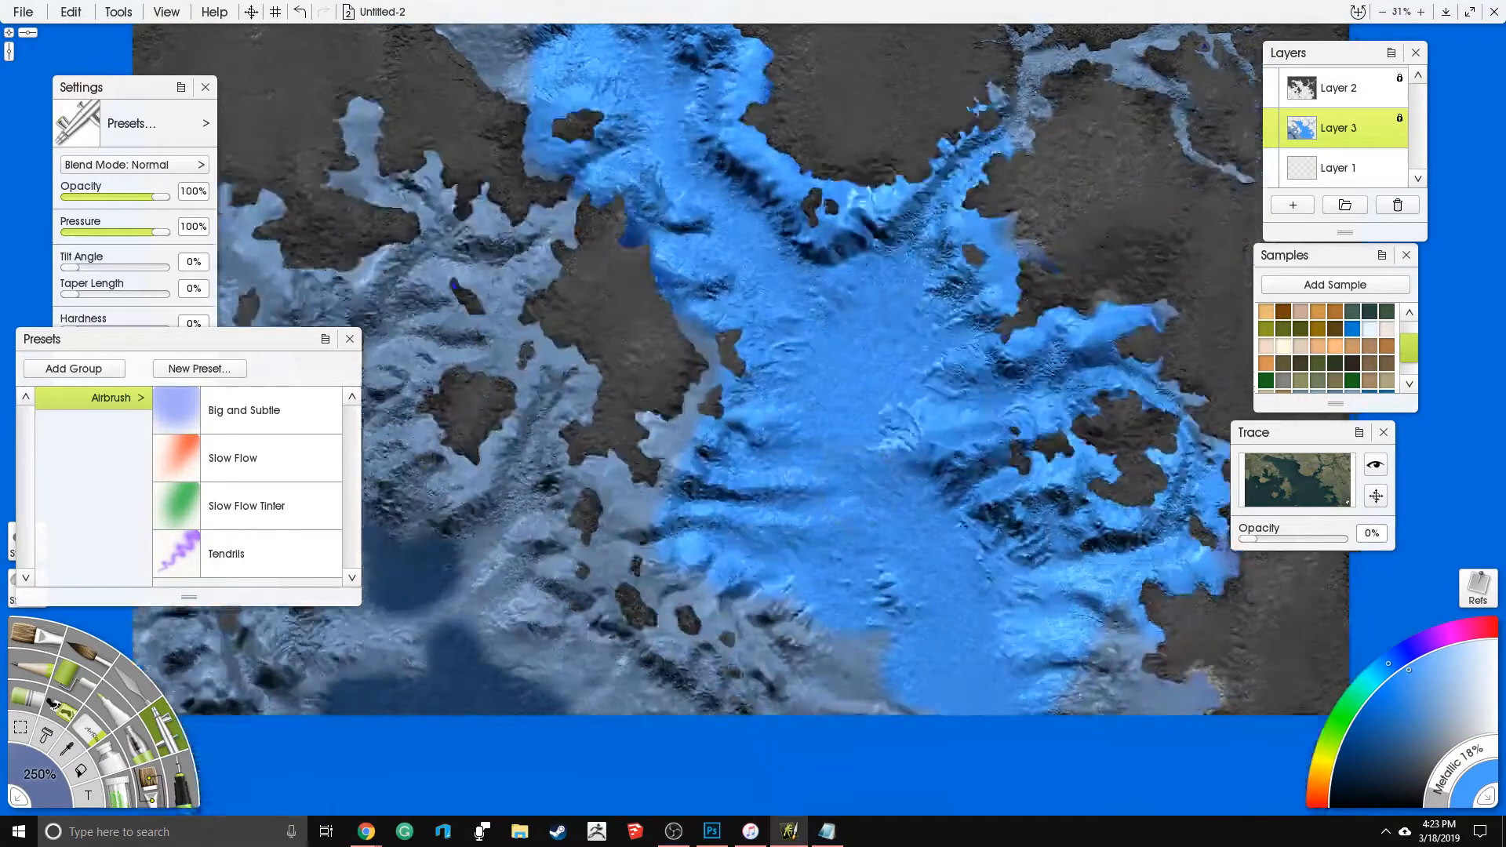
{"action": "left_click_drag", "start_coordinate": [603, 446], "coordinate": [725, 573]}
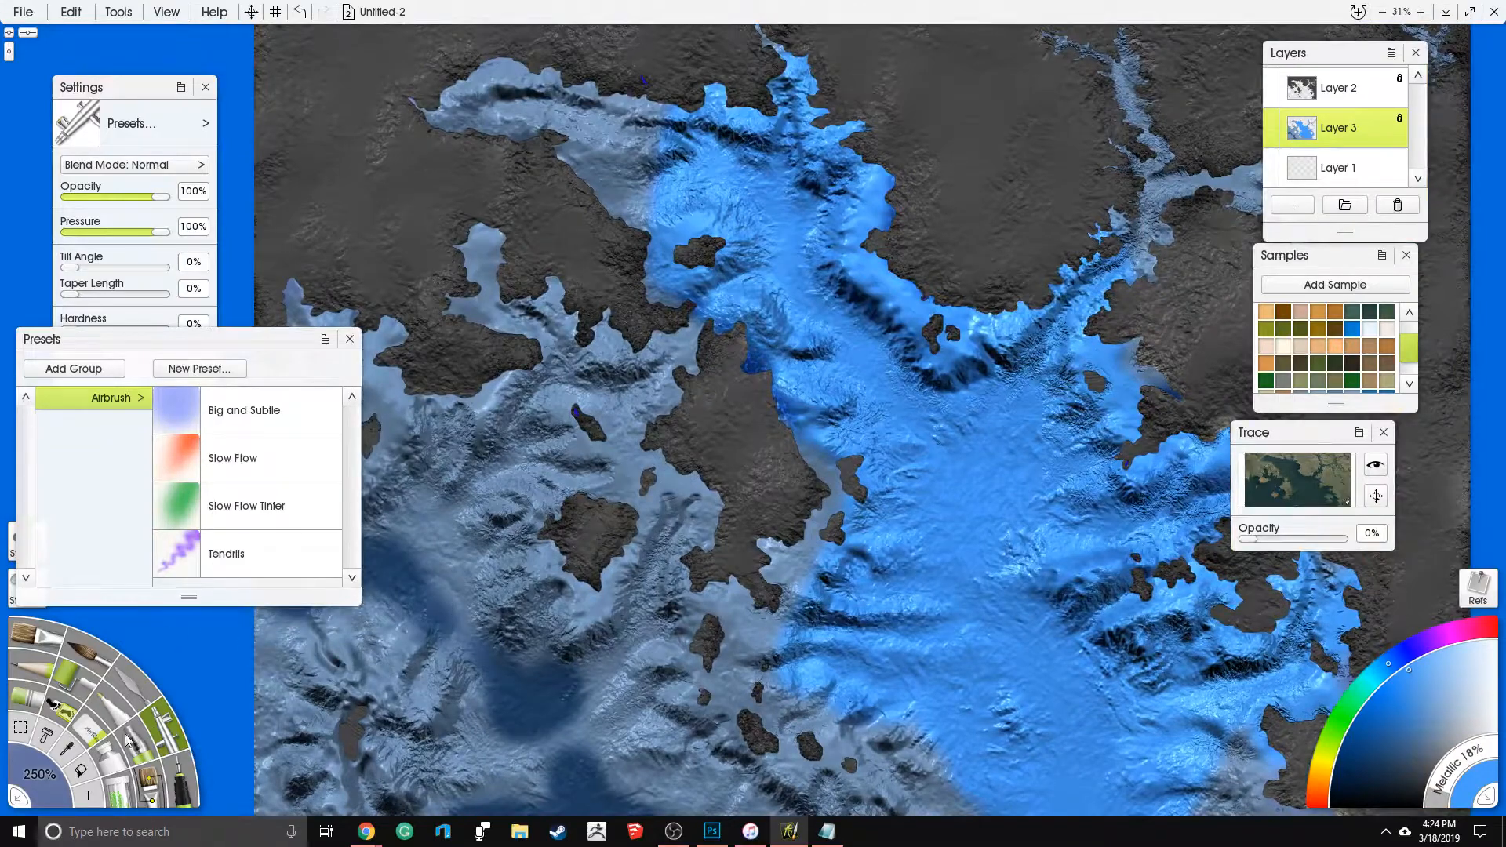
- Scatter fine glitter along the northeastern bay's shore, using Pressure 41% and Glitter Size 16%
{"action": "left_click", "coordinate": [121, 797]}
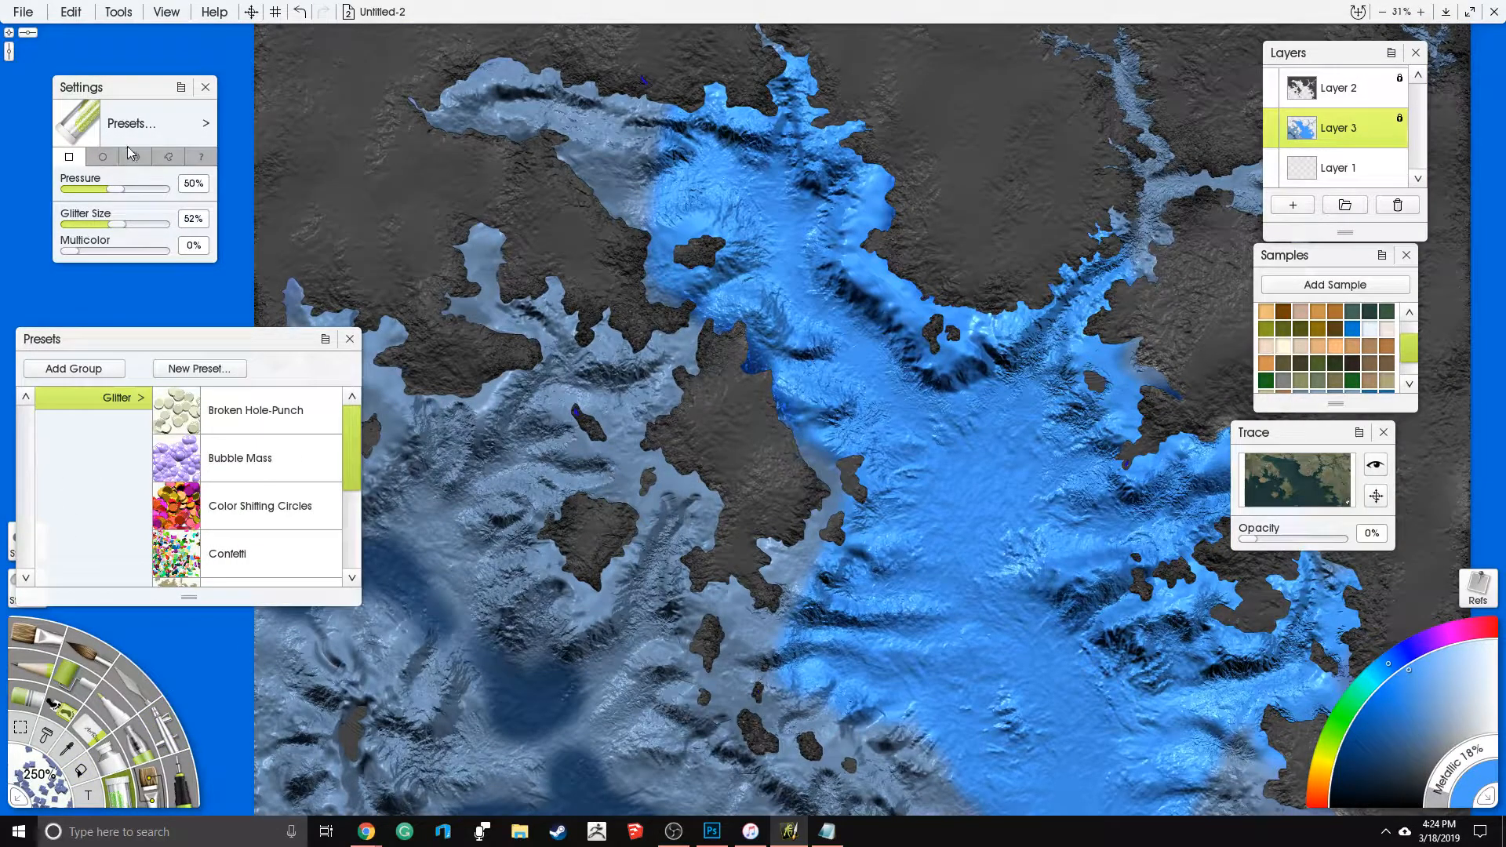
{"action": "left_click", "coordinate": [169, 157]}
{"action": "left_click_drag", "start_coordinate": [118, 197], "coordinate": [84, 228]}
{"action": "left_click_drag", "start_coordinate": [764, 138], "coordinate": [748, 223]}
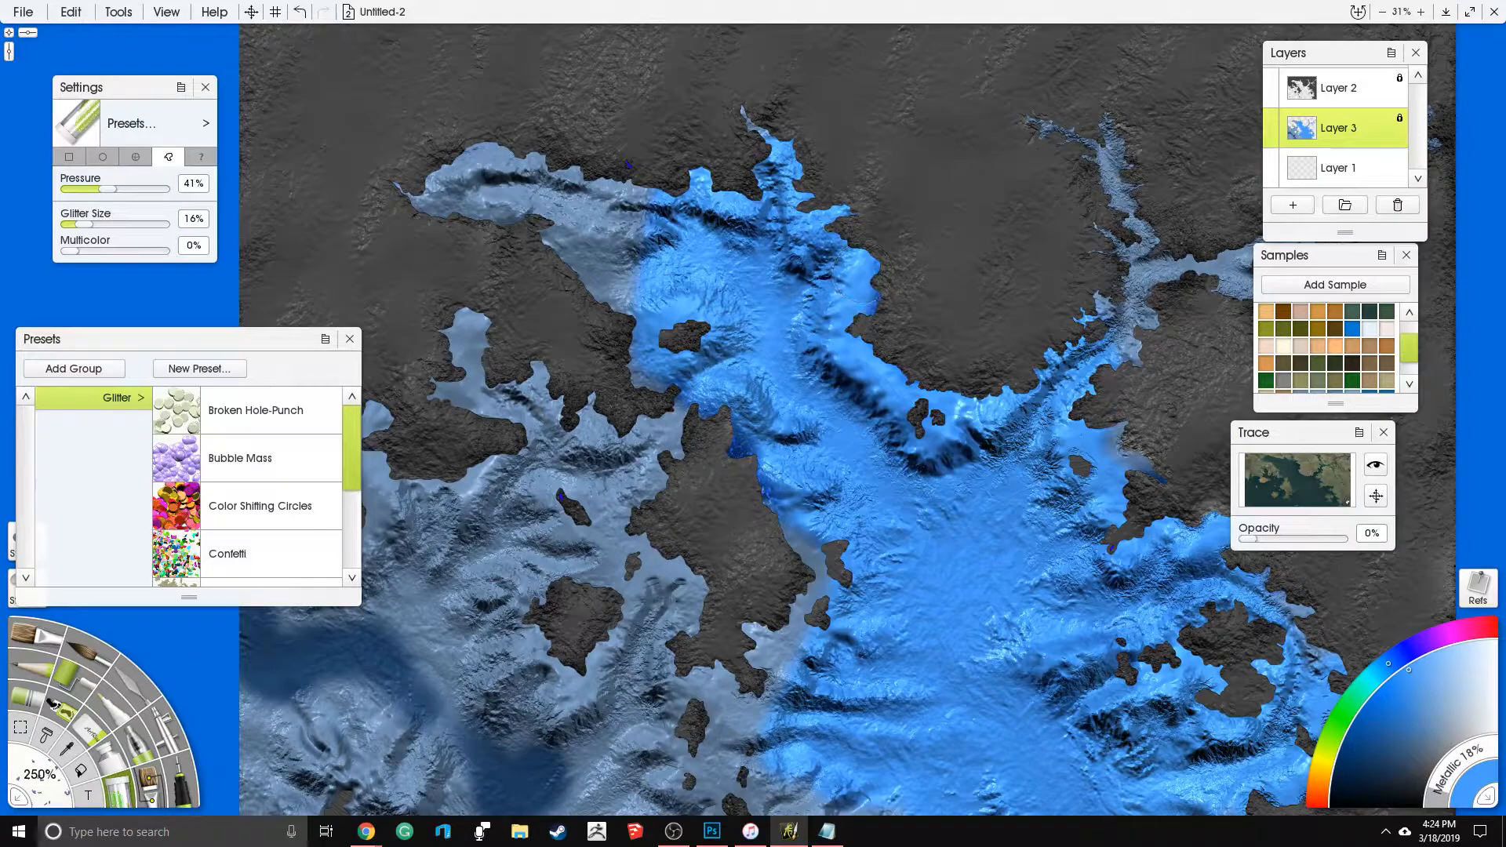
{"action": "scroll", "coordinate": [863, 275], "scroll_direction": "up", "scroll_amount": 5}
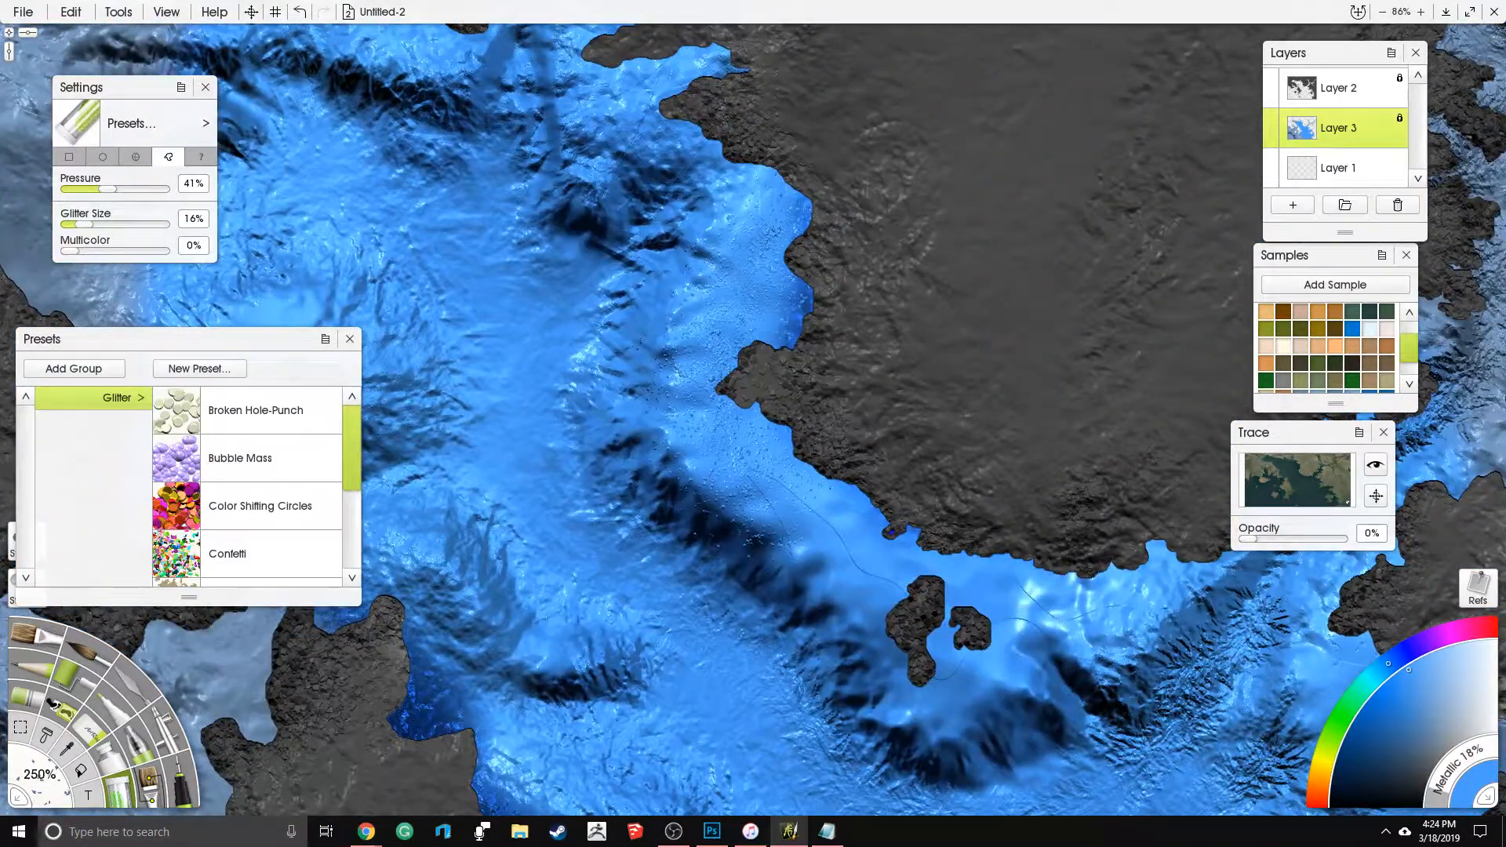
- Set the glitter's Pressure to 38% and Glitter Size to 32%, and scatter it along the northern coast and its inlets
{"action": "mouse_move", "coordinate": [99, 188]}
{"action": "left_mouse_down"}
{"action": "mouse_move", "coordinate": [97, 228]}
{"action": "mouse_move", "coordinate": [108, 191]}
{"action": "left_mouse_up"}
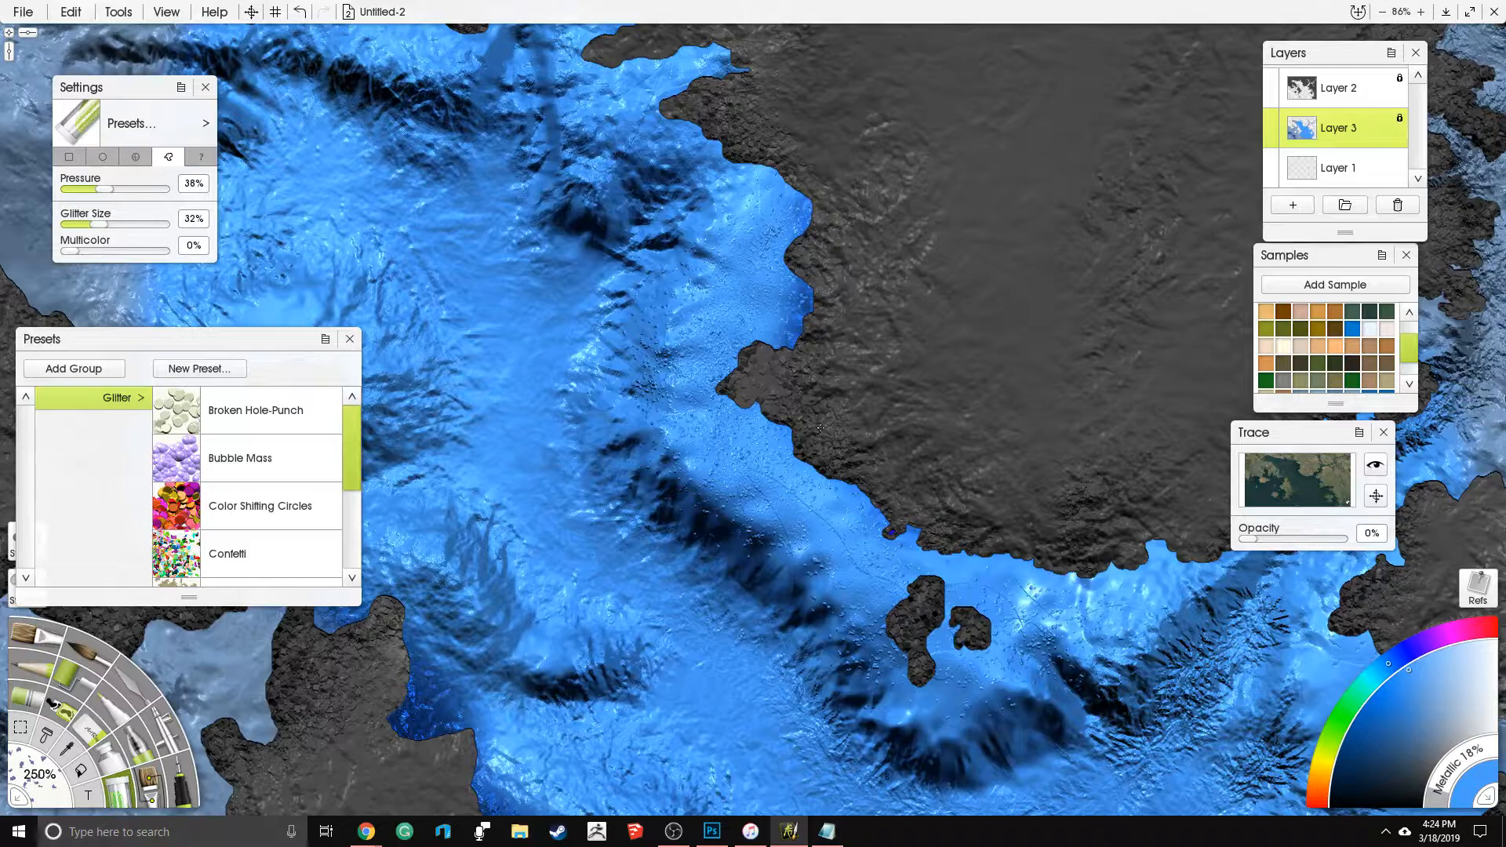
{"action": "left_click_drag", "start_coordinate": [676, 124], "coordinate": [774, 318]}
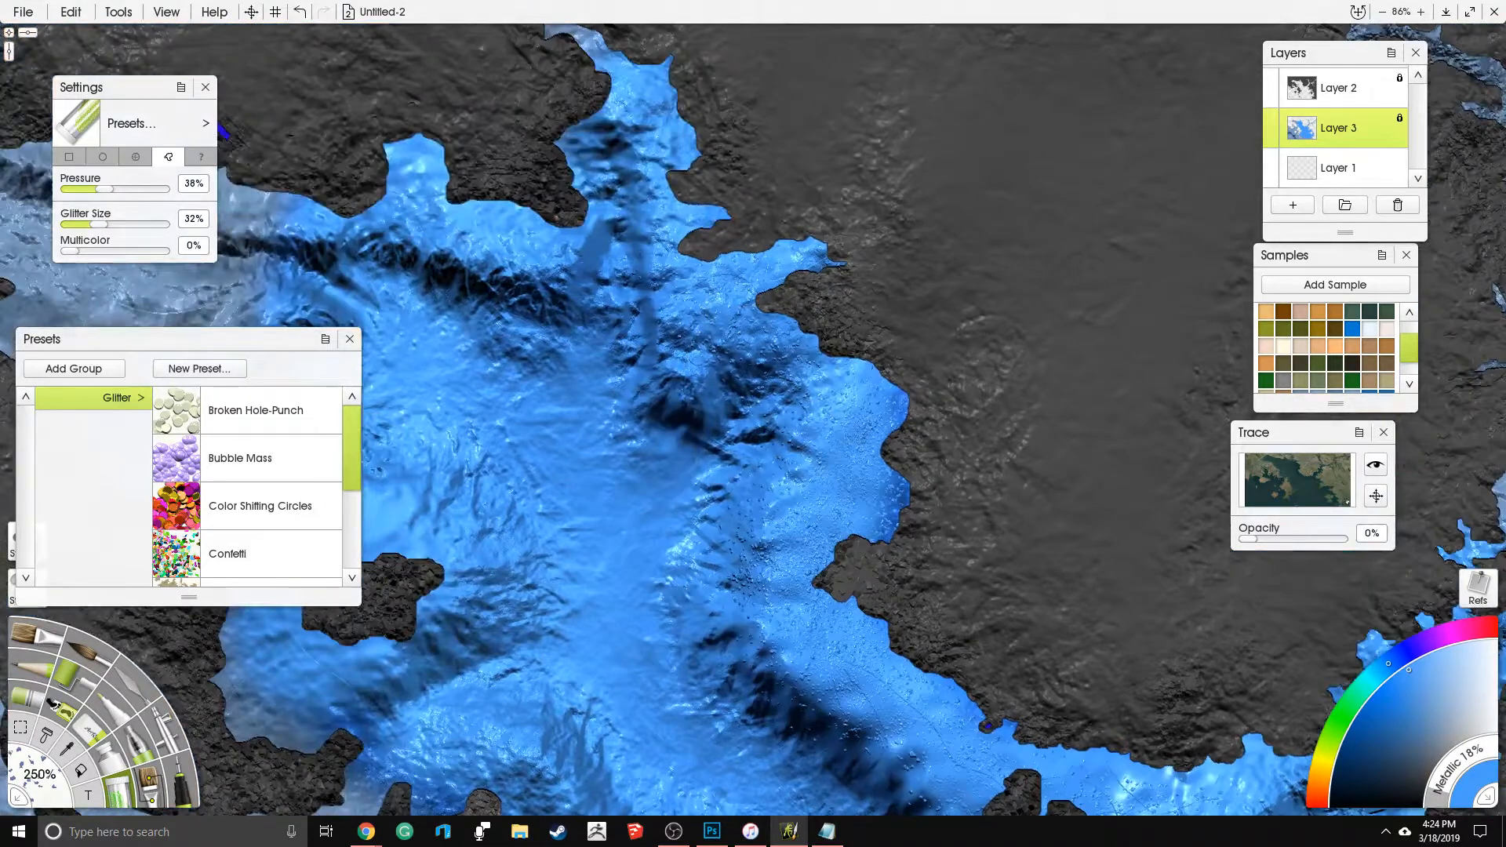
{"action": "left_click_drag", "start_coordinate": [275, 203], "coordinate": [208, 197]}
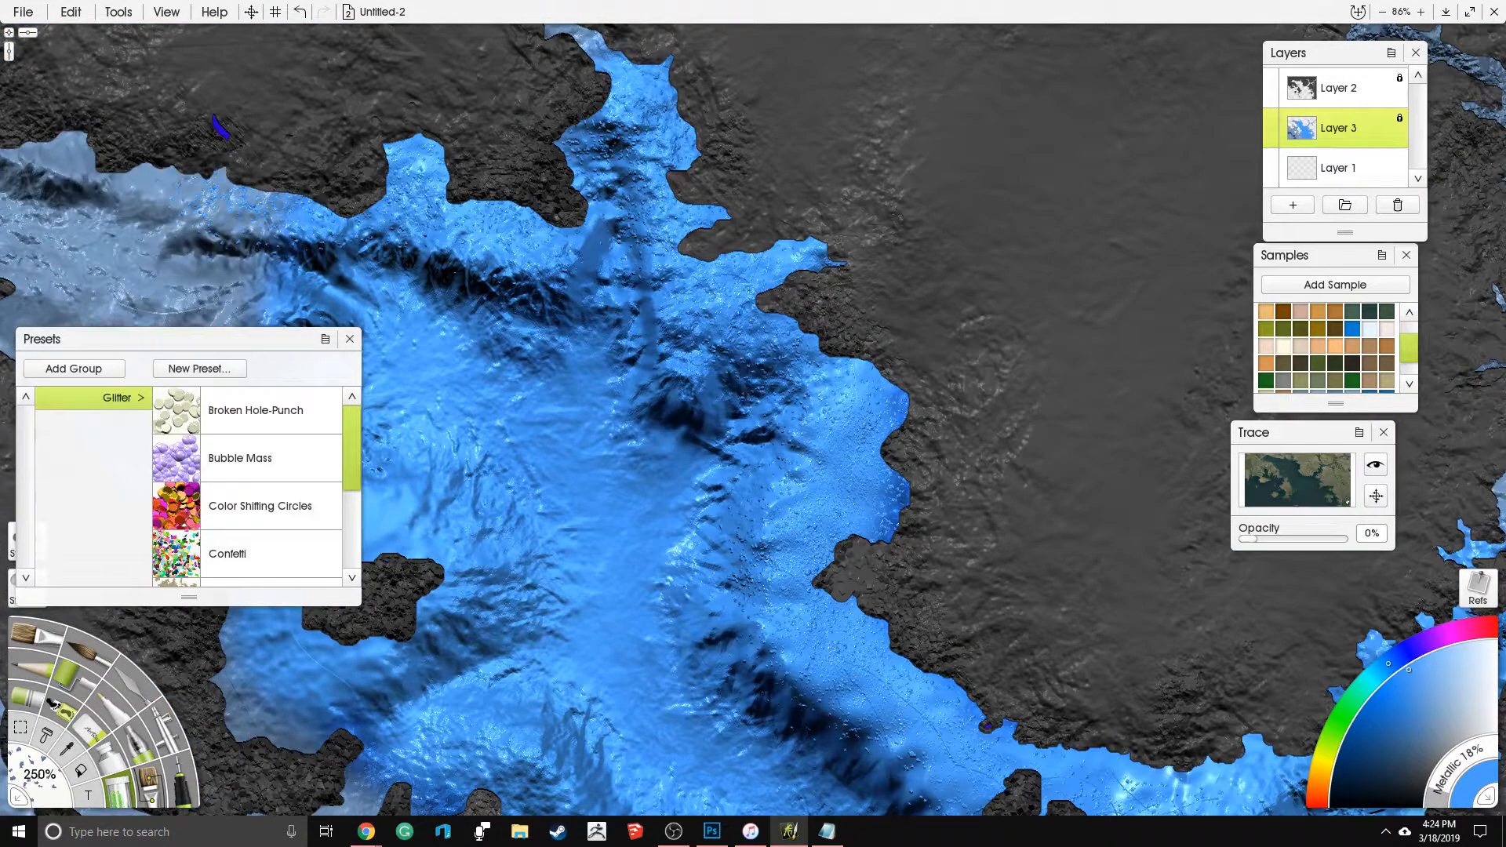
{"action": "left_click_drag", "start_coordinate": [841, 558], "coordinate": [859, 686]}
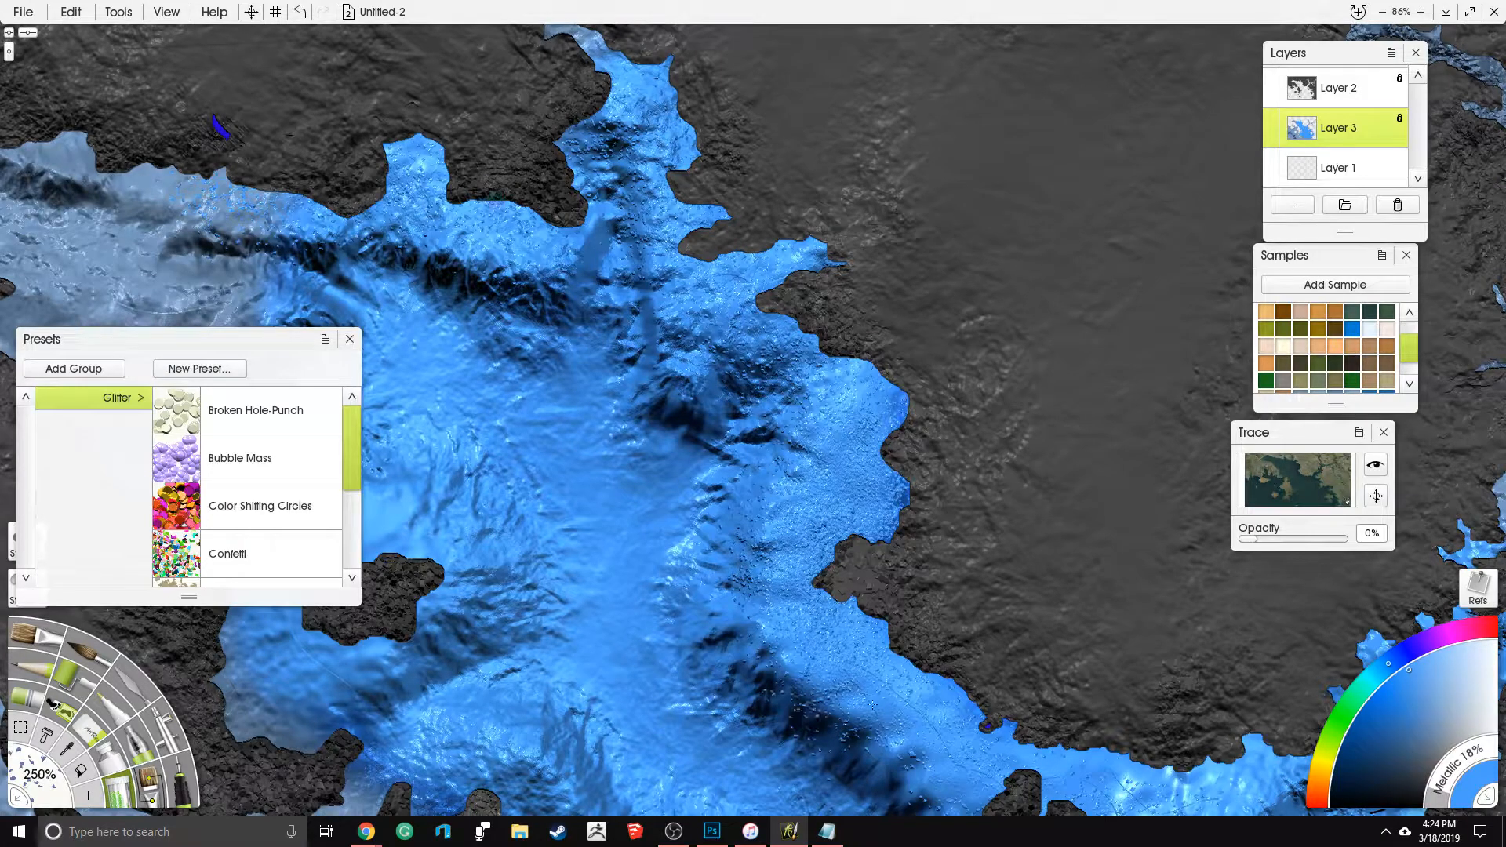
{"action": "left_click_drag", "start_coordinate": [1179, 747], "coordinate": [1208, 784]}
{"action": "left_click_drag", "start_coordinate": [1048, 475], "coordinate": [788, 334]}
{"action": "scroll", "coordinate": [559, 151], "scroll_direction": "down", "scroll_amount": 3}
{"action": "left_click_drag", "start_coordinate": [921, 258], "coordinate": [1070, 266]}
- Set Metallic to 0% and sample the muted grey-blue of the western water
{"action": "left_click_drag", "start_coordinate": [1463, 788], "coordinate": [1433, 808]}
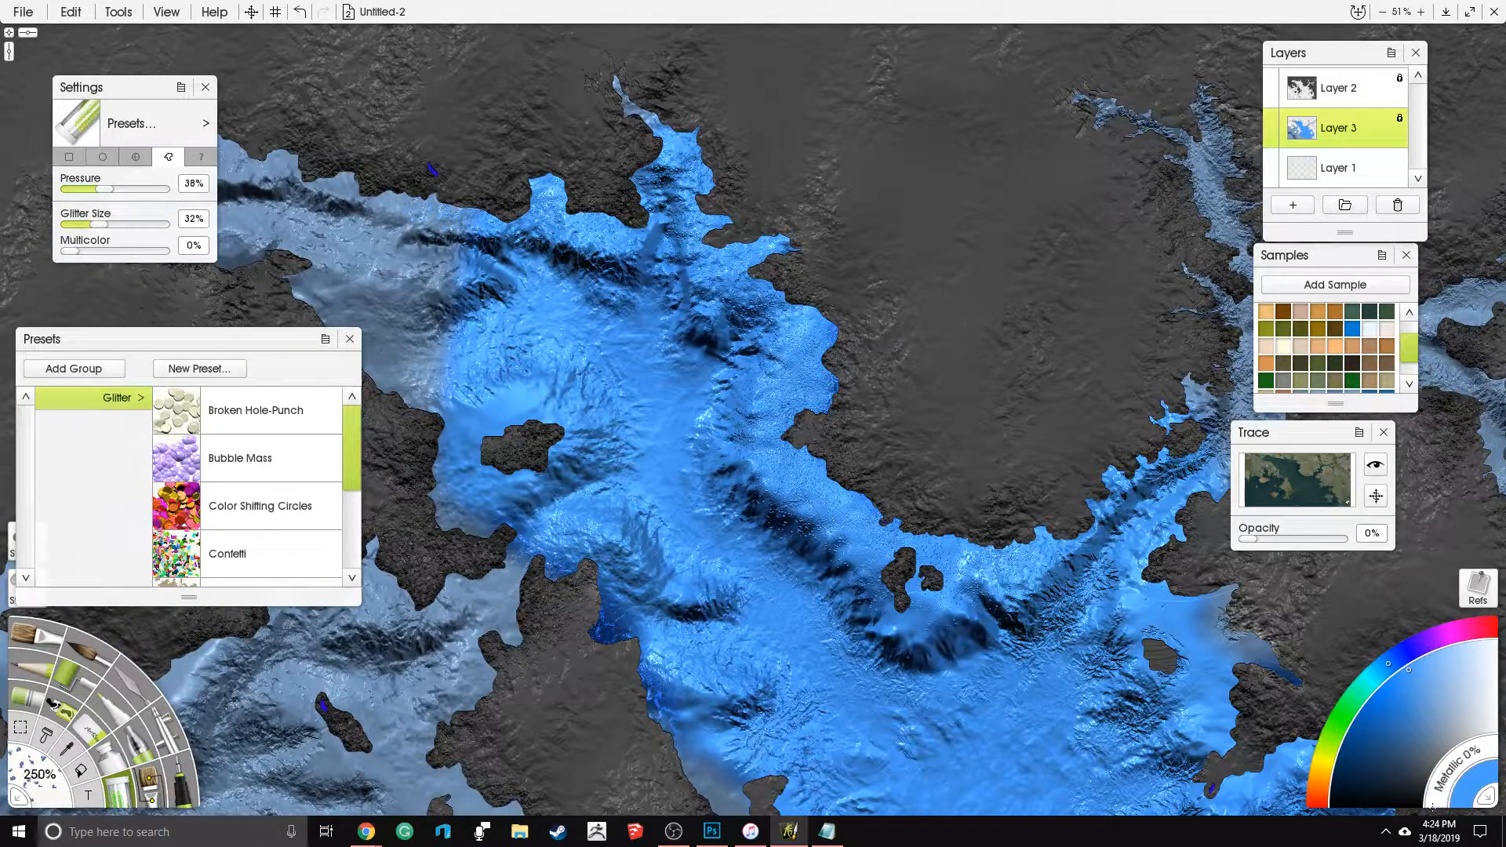
{"action": "left_click_drag", "start_coordinate": [761, 649], "coordinate": [1011, 368]}
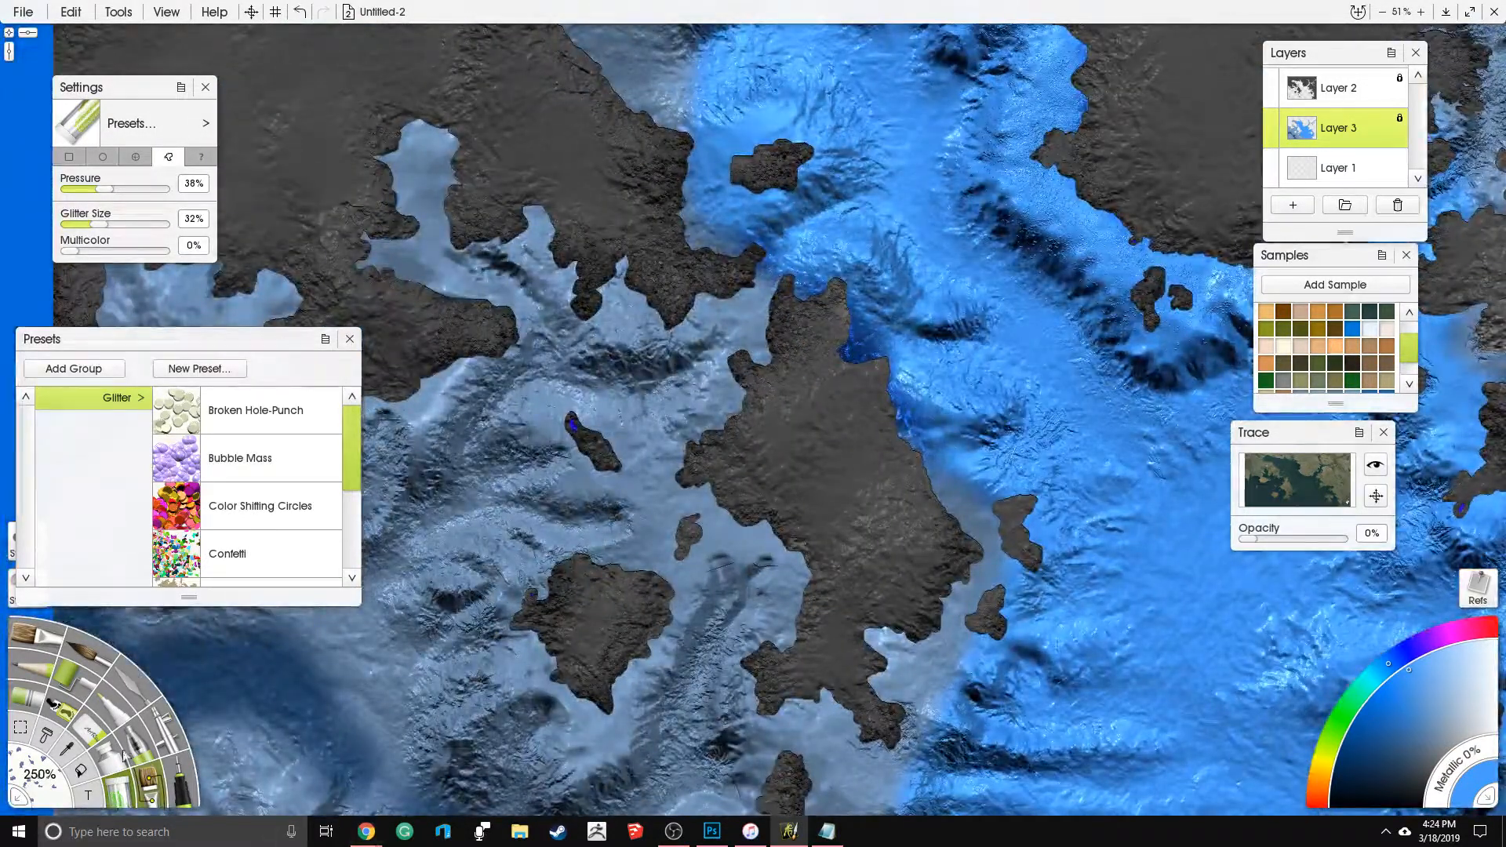
{"action": "left_click", "coordinate": [174, 740]}
{"action": "left_click", "coordinate": [68, 751]}
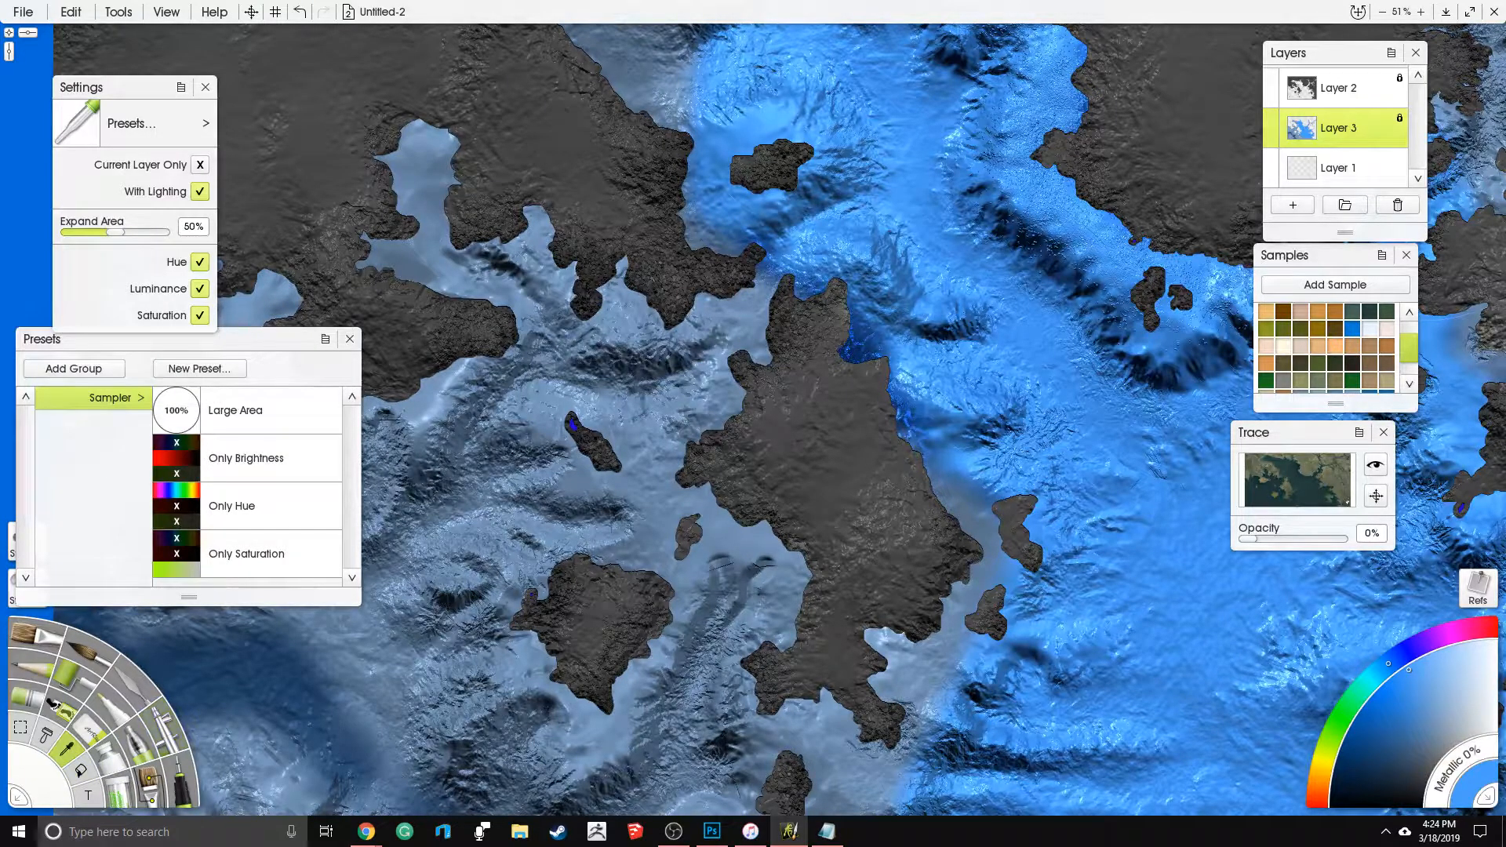
- Airbrush the sampled muted blue over the northern bay and the sea northeast of the central island
{"action": "left_click", "coordinate": [179, 755]}
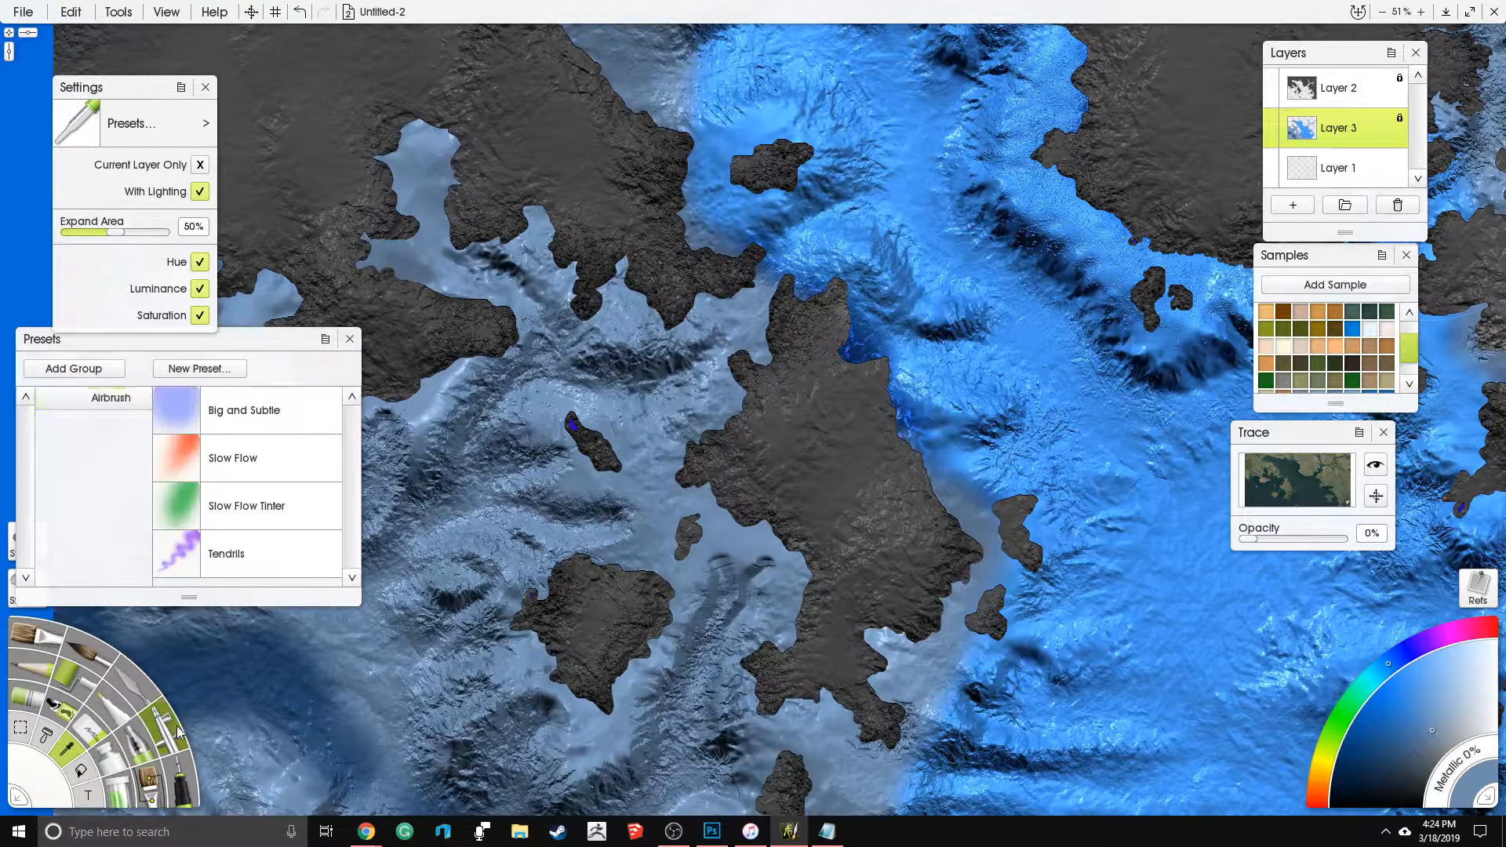
{"action": "scroll", "coordinate": [404, 162], "scroll_direction": "down", "scroll_amount": 4}
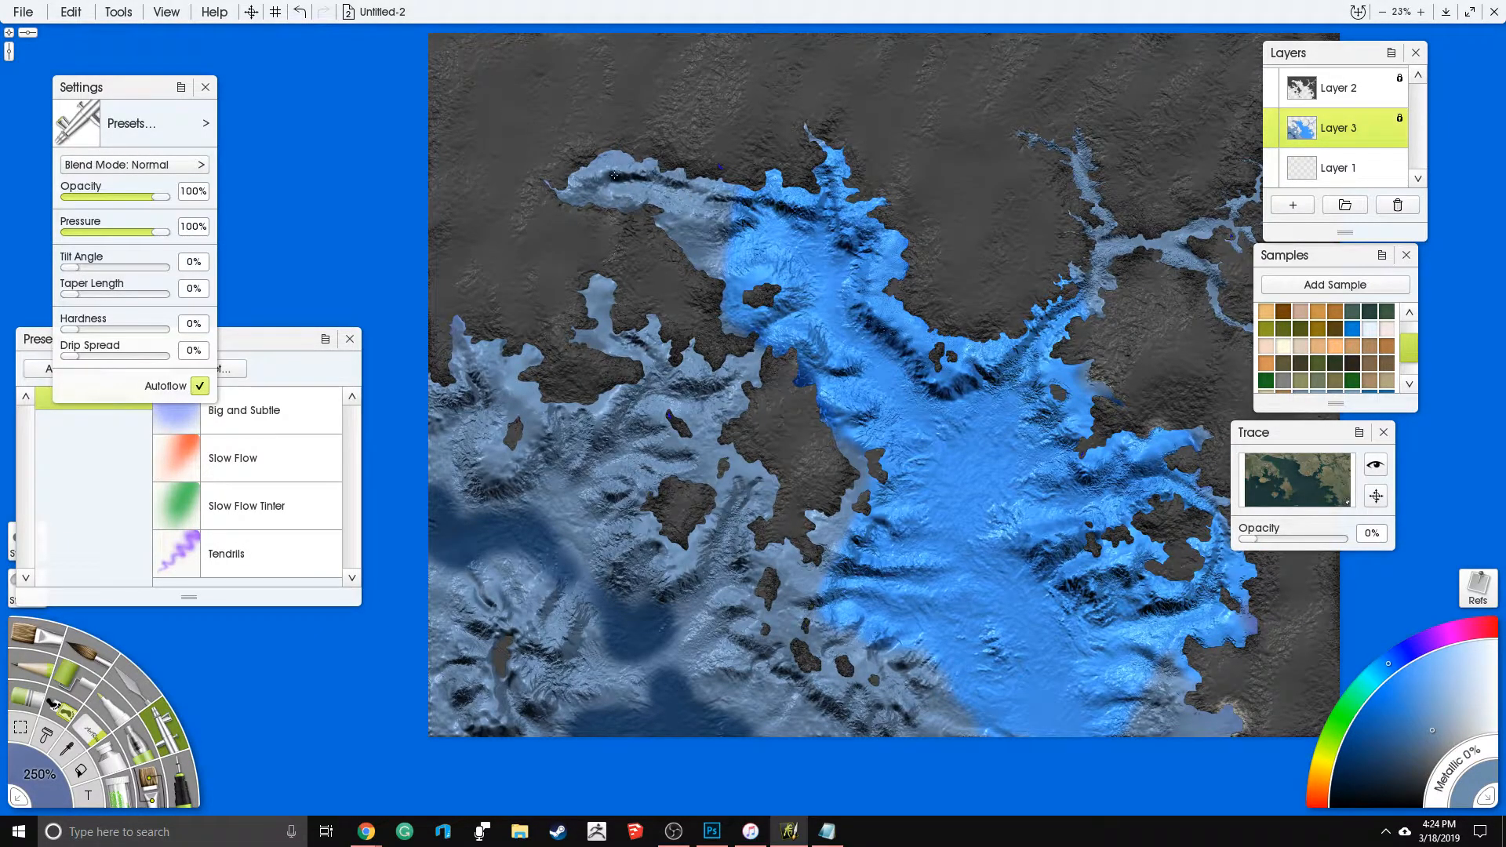
{"action": "mouse_move", "coordinate": [641, 208]}
{"action": "left_mouse_down"}
{"action": "mouse_move", "coordinate": [661, 250]}
{"action": "mouse_move", "coordinate": [773, 259]}
{"action": "left_mouse_up"}
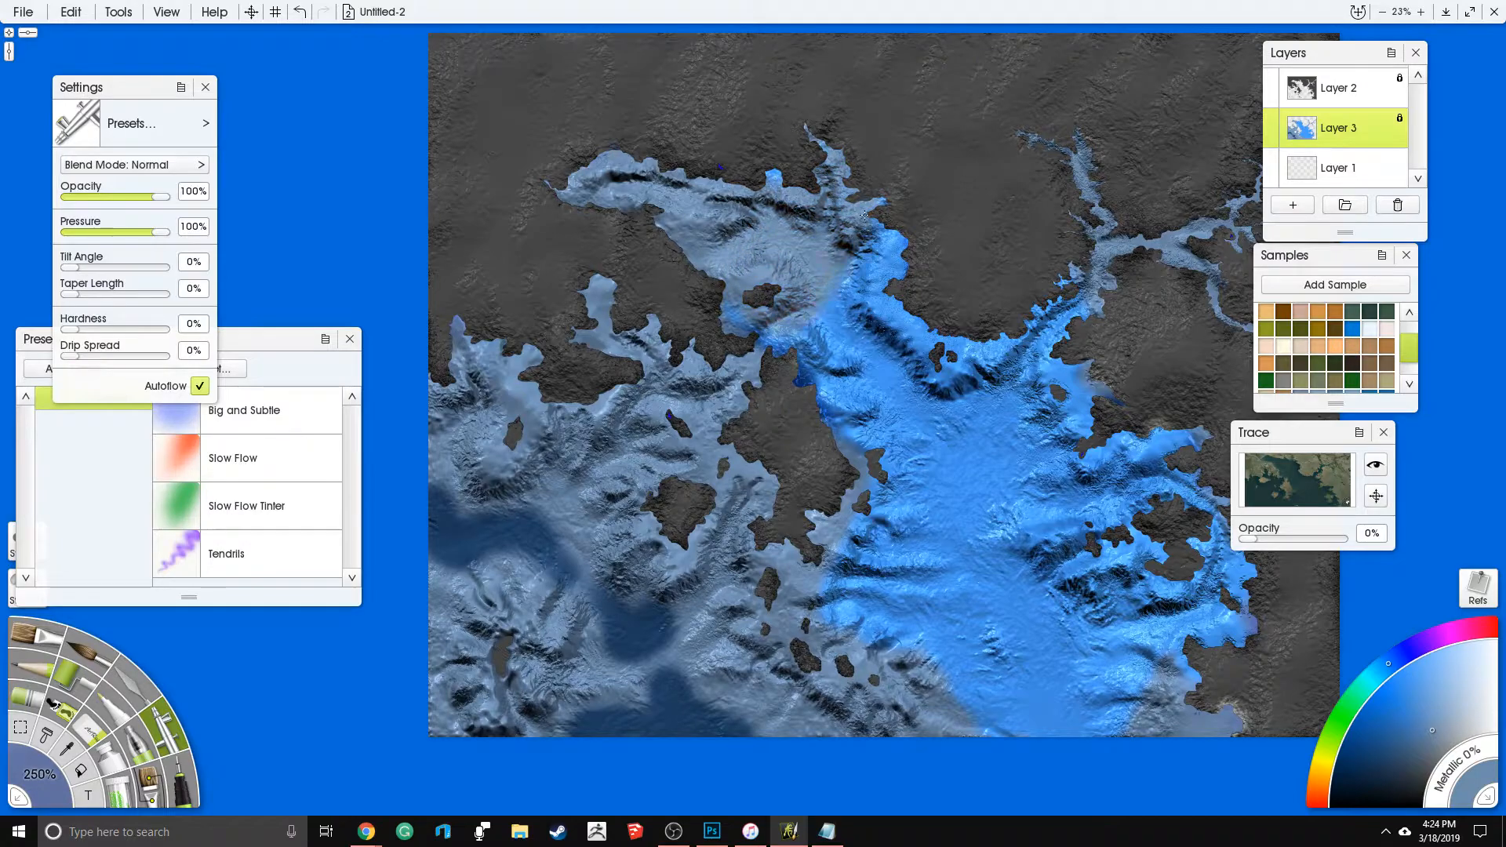
{"action": "mouse_move", "coordinate": [769, 367]}
{"action": "left_mouse_down"}
{"action": "mouse_move", "coordinate": [880, 355]}
{"action": "mouse_move", "coordinate": [944, 326]}
{"action": "mouse_move", "coordinate": [989, 366]}
{"action": "left_mouse_up"}
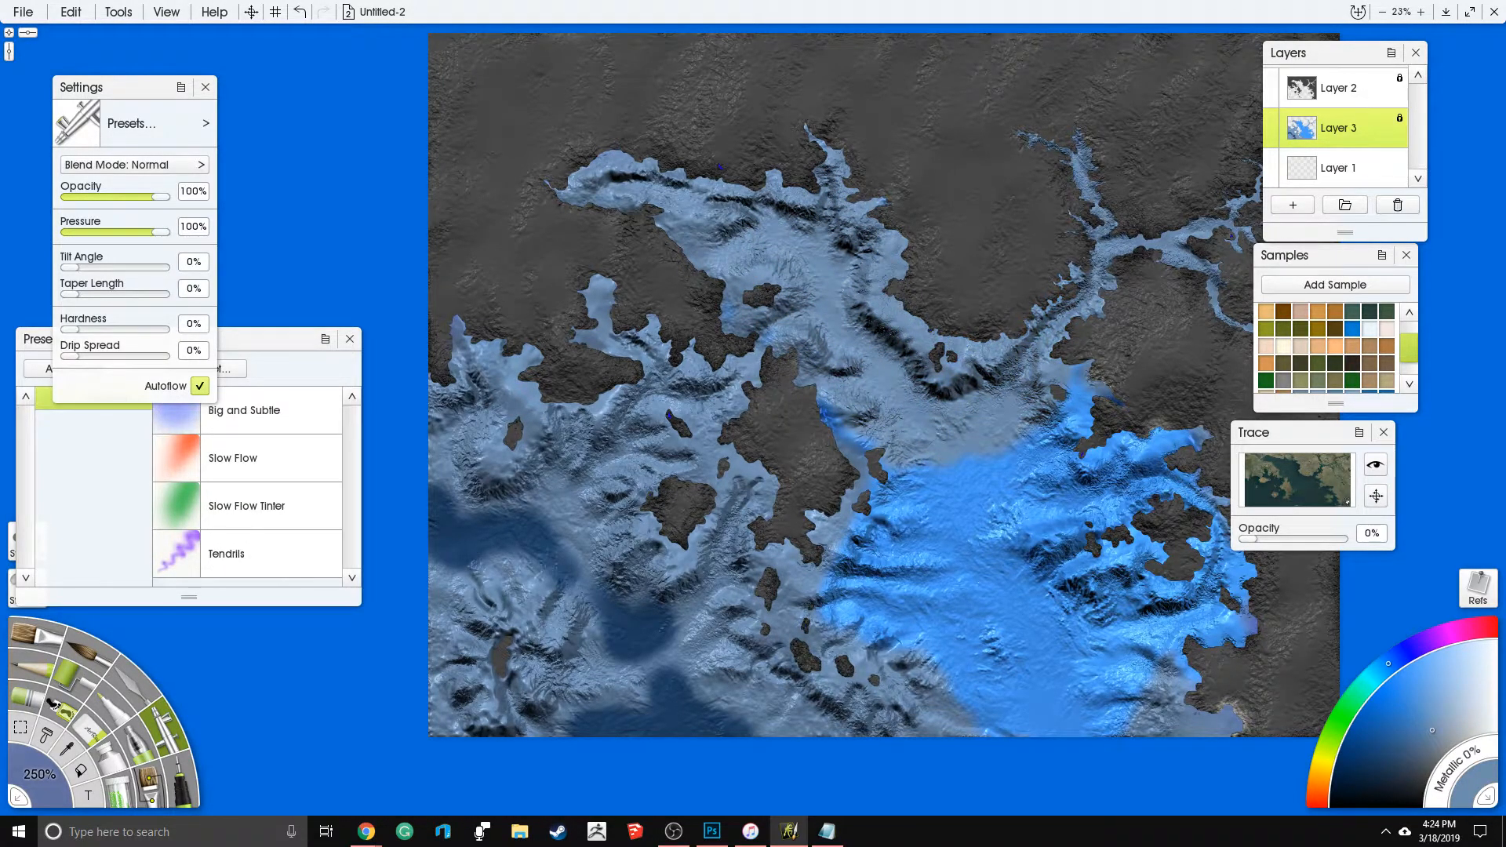
- Airbrush the muted blue over the southern sea, the eastern inlets and the dark southwestern channels
{"action": "mouse_move", "coordinate": [885, 530]}
{"action": "left_mouse_down"}
{"action": "mouse_move", "coordinate": [848, 441]}
{"action": "mouse_move", "coordinate": [893, 485]}
{"action": "left_mouse_up"}
{"action": "mouse_move", "coordinate": [908, 625]}
{"action": "left_mouse_down"}
{"action": "mouse_move", "coordinate": [1008, 596]}
{"action": "mouse_move", "coordinate": [1024, 665]}
{"action": "mouse_move", "coordinate": [1197, 718]}
{"action": "mouse_move", "coordinate": [1159, 642]}
{"action": "mouse_move", "coordinate": [1084, 617]}
{"action": "left_mouse_up"}
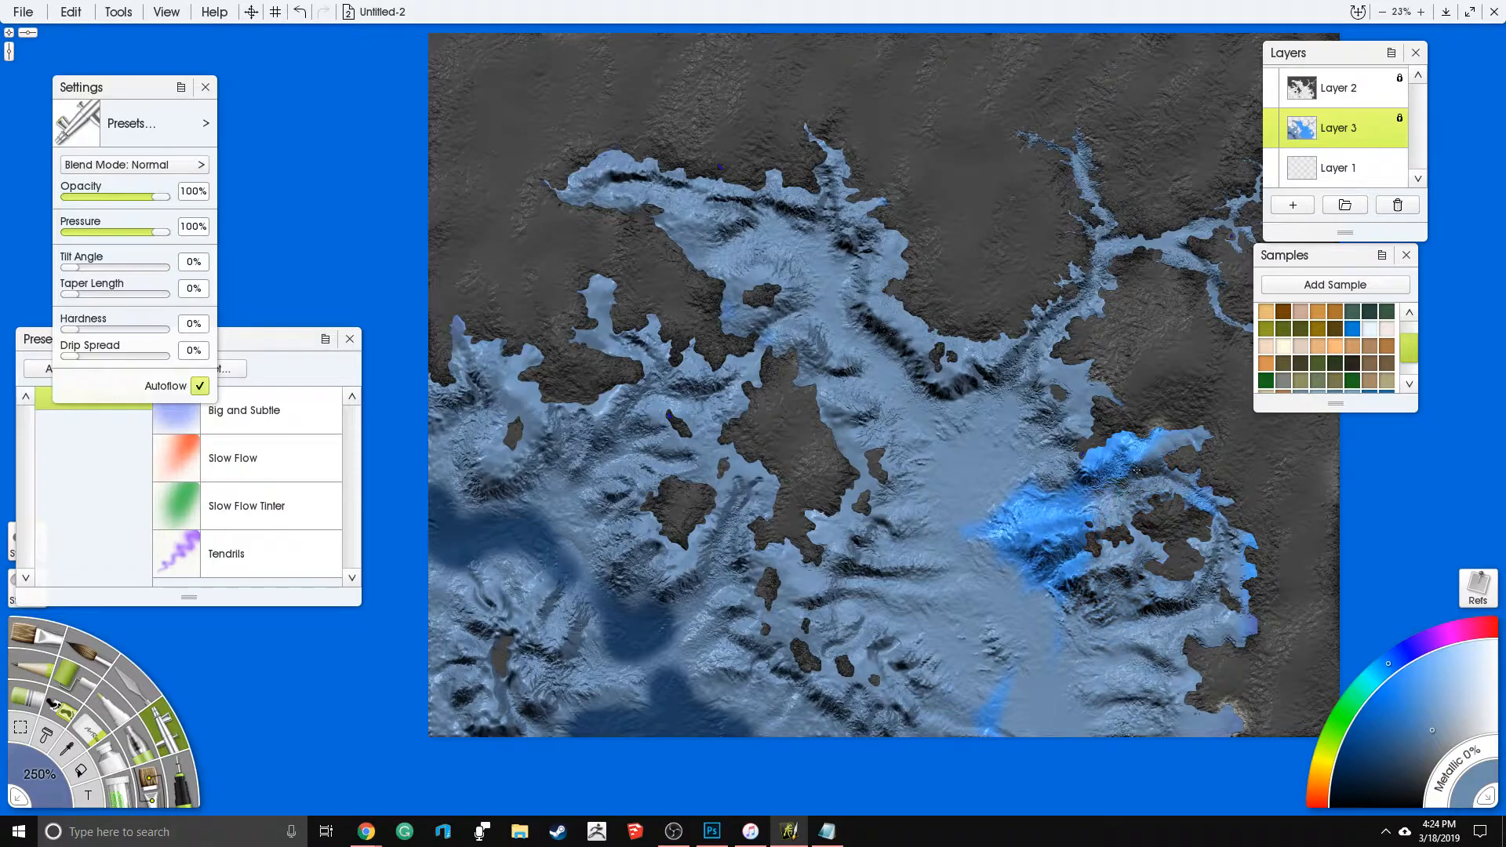
{"action": "mouse_move", "coordinate": [861, 678]}
{"action": "left_mouse_down"}
{"action": "mouse_move", "coordinate": [714, 707]}
{"action": "mouse_move", "coordinate": [522, 691]}
{"action": "mouse_move", "coordinate": [434, 641]}
{"action": "mouse_move", "coordinate": [471, 510]}
{"action": "mouse_move", "coordinate": [518, 424]}
{"action": "mouse_move", "coordinate": [565, 533]}
{"action": "mouse_move", "coordinate": [659, 570]}
{"action": "mouse_move", "coordinate": [710, 637]}
{"action": "left_mouse_up"}
{"action": "left_click_drag", "start_coordinate": [487, 603], "coordinate": [570, 695]}
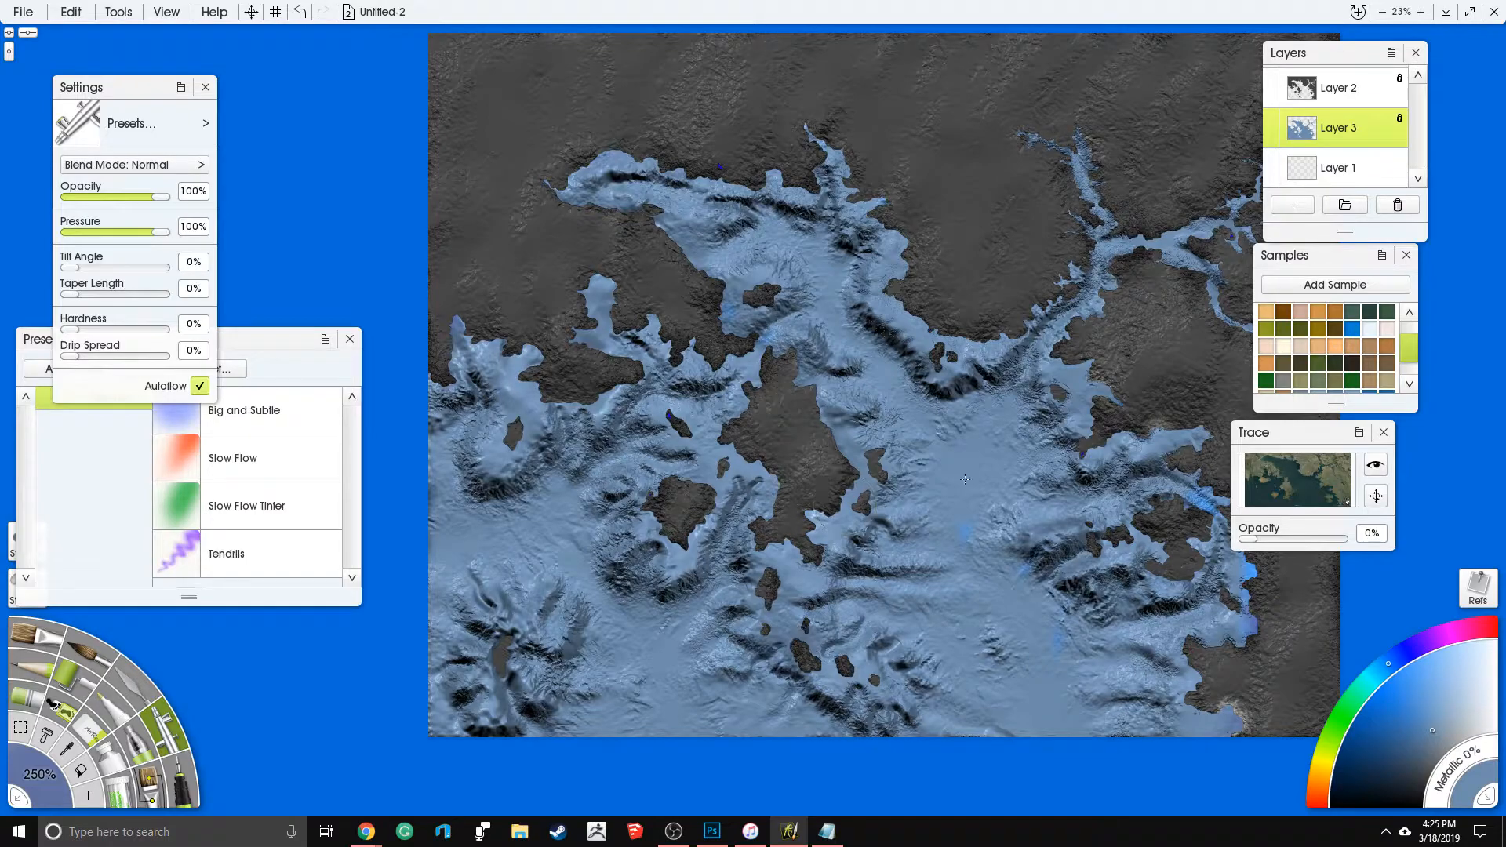
- Roughen the smooth ridge north of the small southwestern island with the Knife's Frosted Spots preset at 100% Pressure
{"action": "scroll", "coordinate": [1006, 461], "scroll_direction": "up", "scroll_amount": 10}
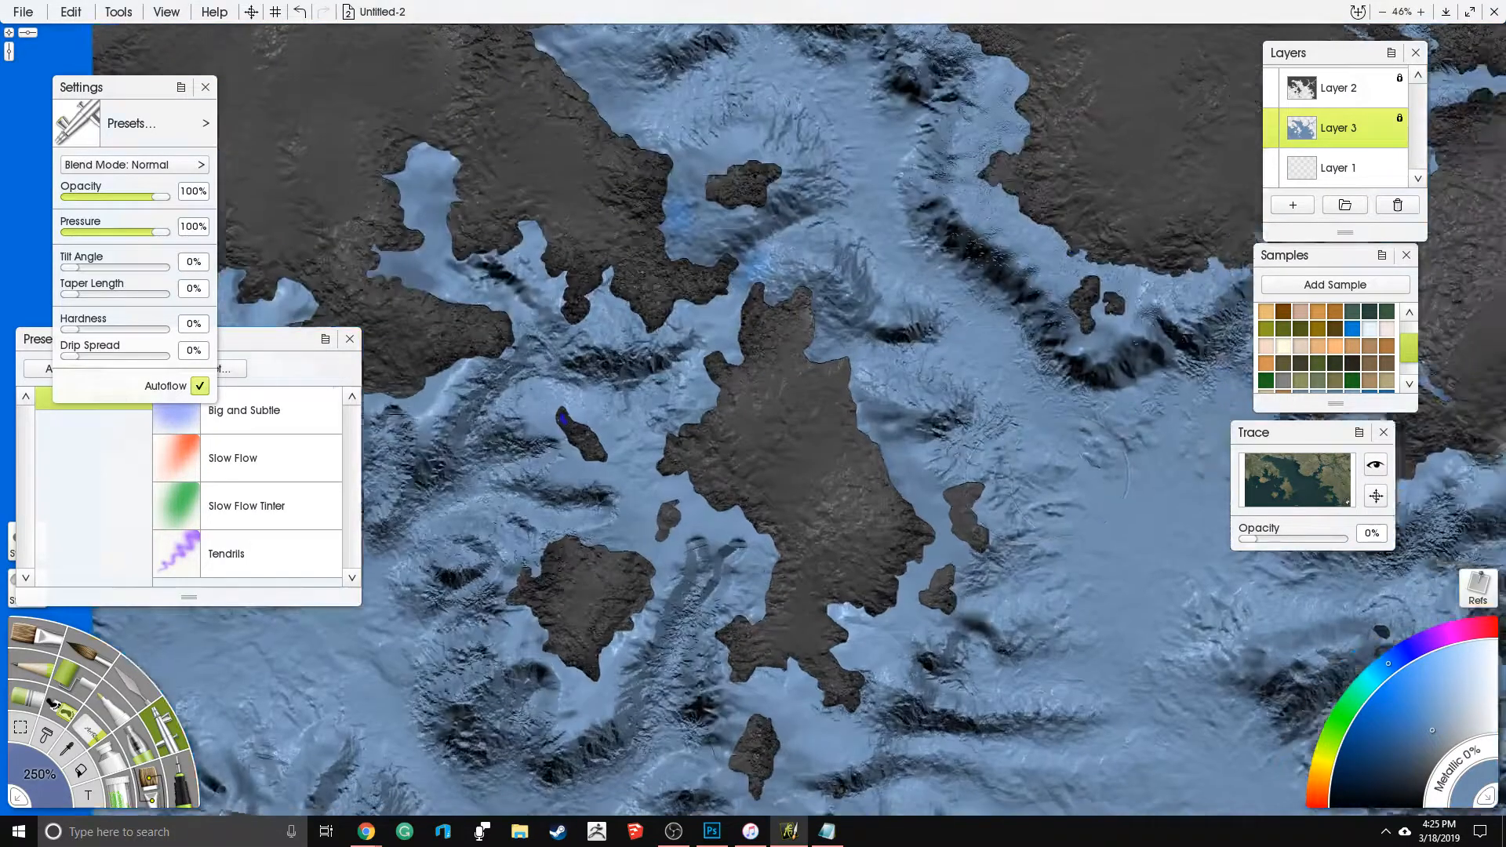
{"action": "scroll", "coordinate": [784, 373], "scroll_direction": "down", "scroll_amount": 10}
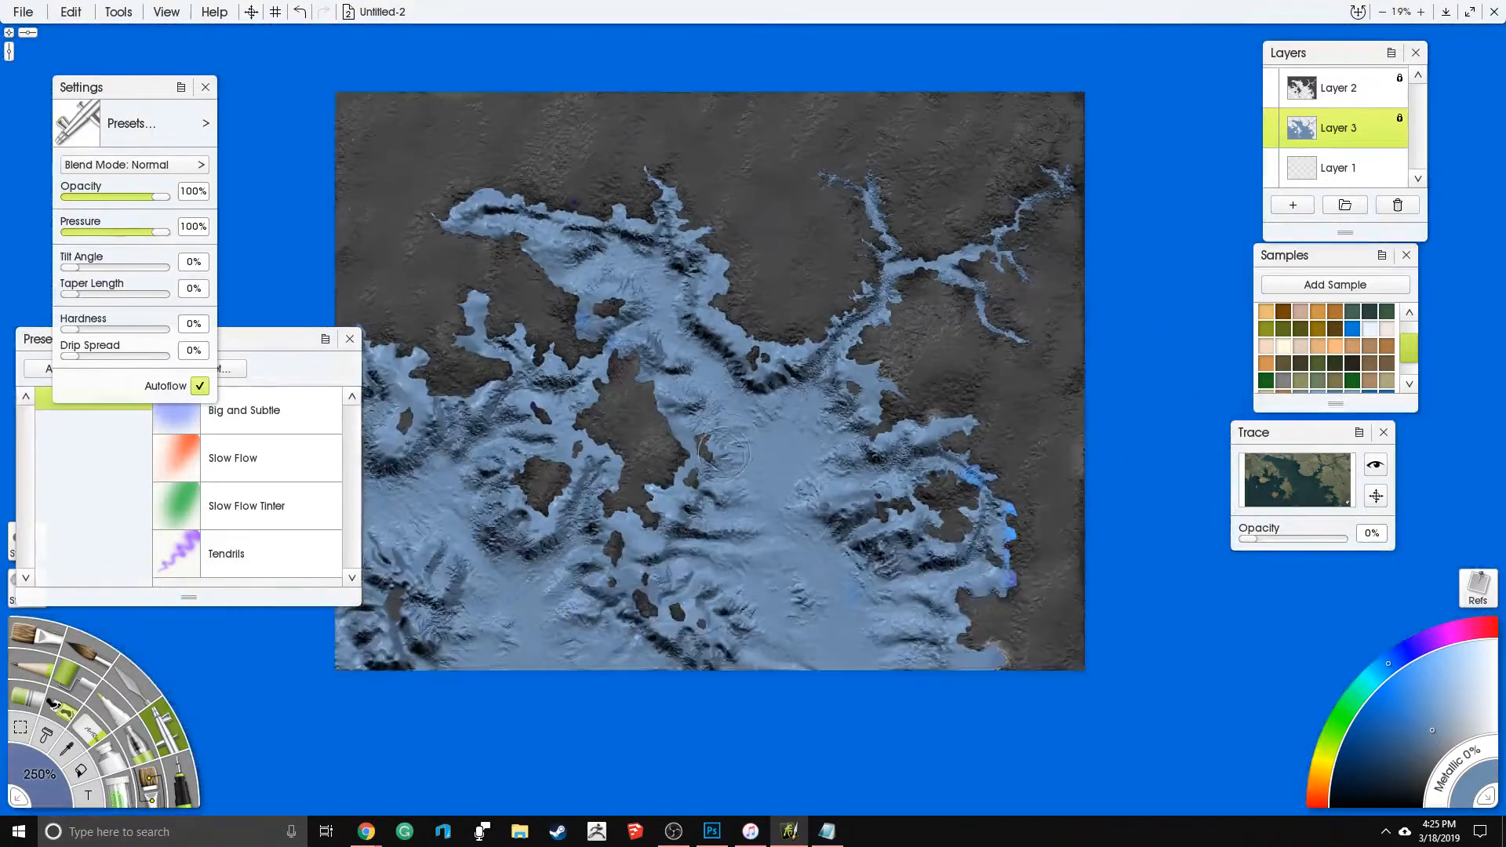
{"action": "left_click_drag", "start_coordinate": [420, 689], "coordinate": [793, 554]}
{"action": "scroll", "coordinate": [816, 487], "scroll_direction": "up", "scroll_amount": 10}
{"action": "left_click_drag", "start_coordinate": [830, 458], "coordinate": [799, 343]}
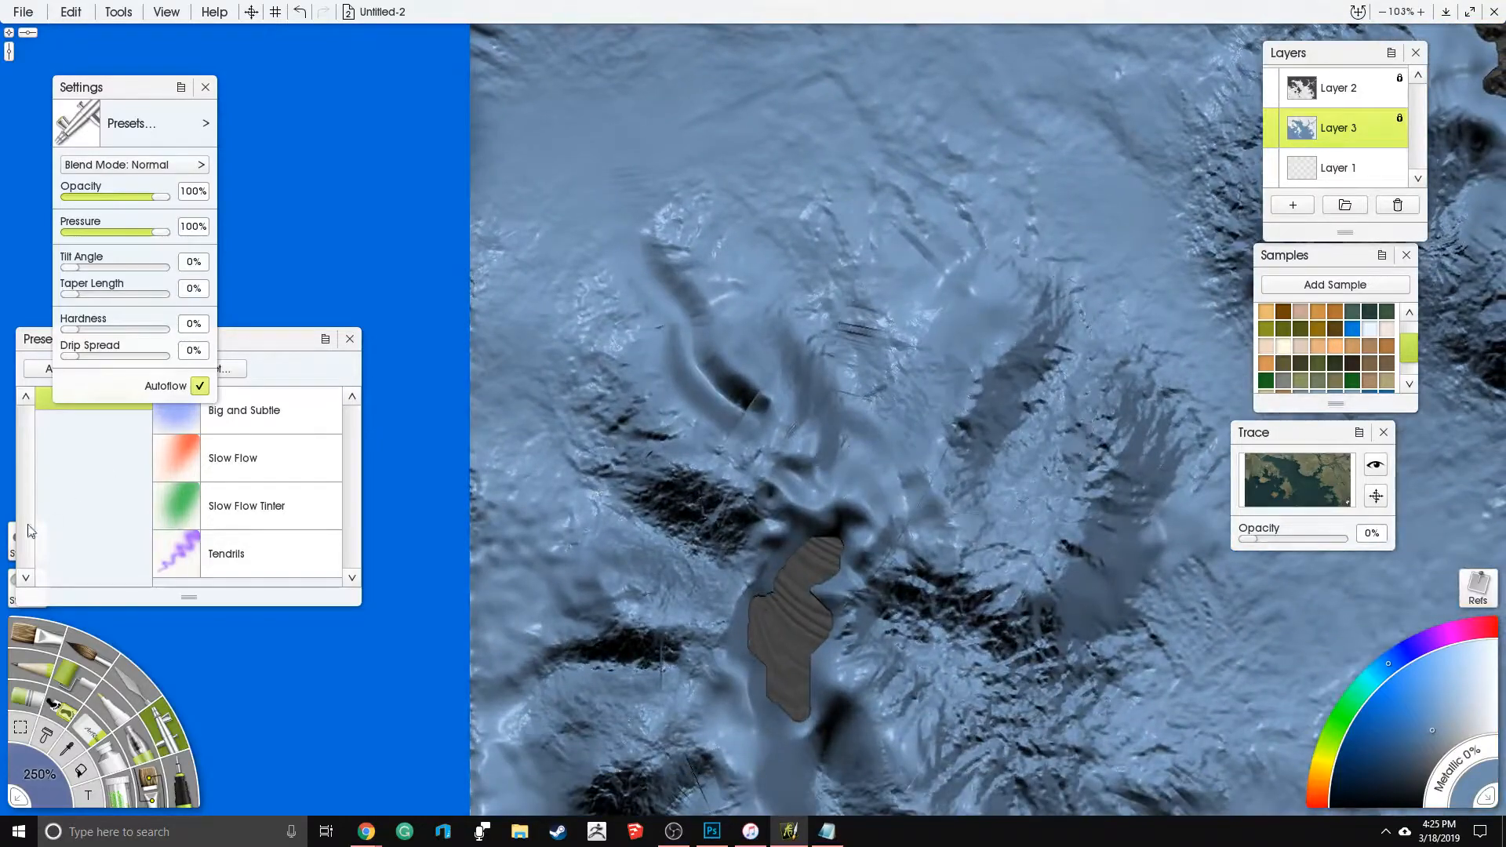
{"action": "left_click", "coordinate": [141, 688]}
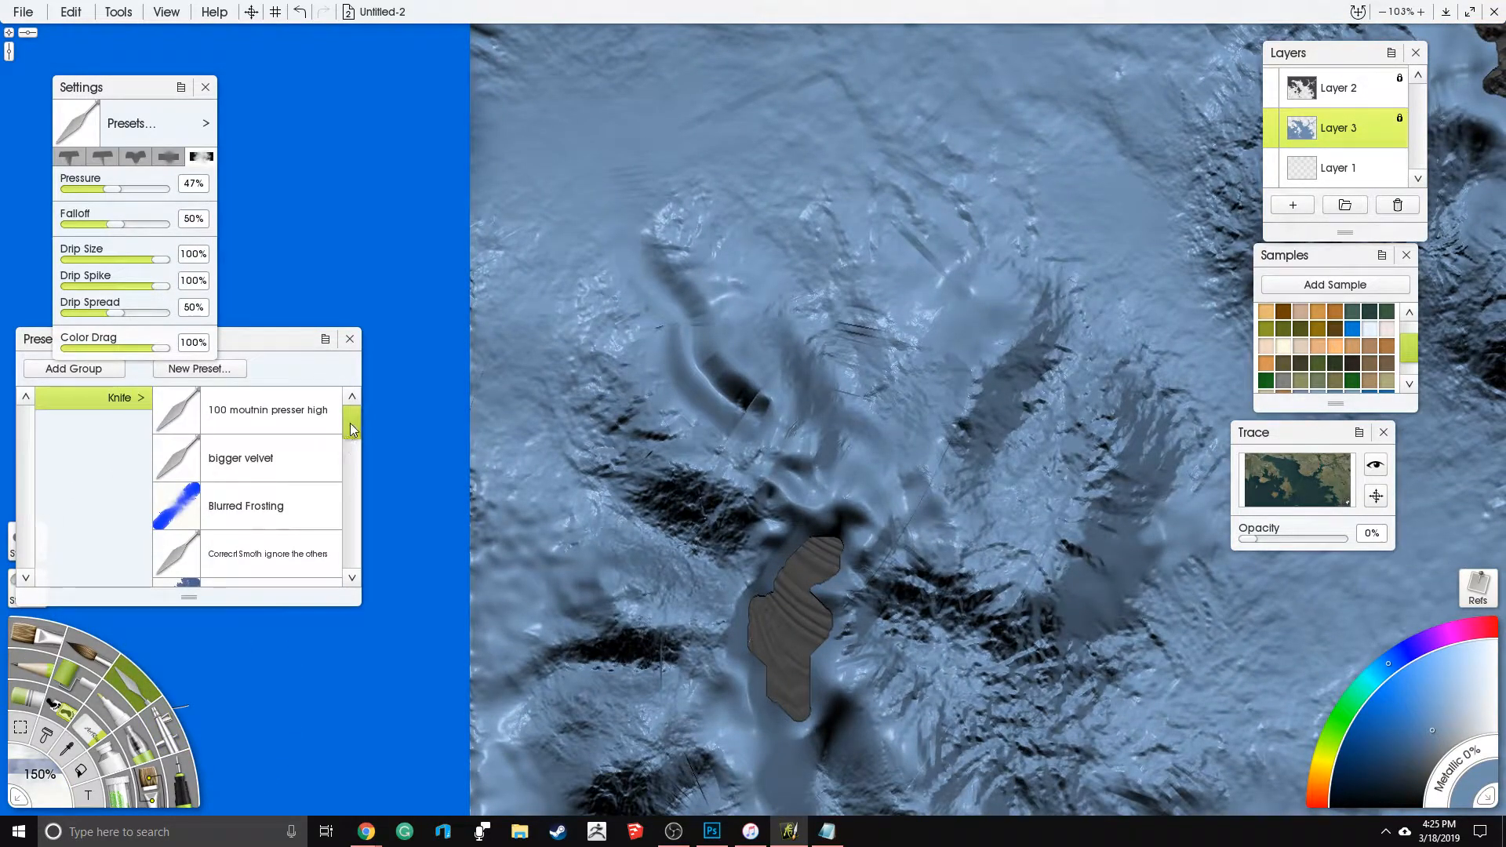
{"action": "scroll", "coordinate": [269, 480], "scroll_direction": "down", "scroll_amount": 3}
{"action": "left_click", "coordinate": [292, 514]}
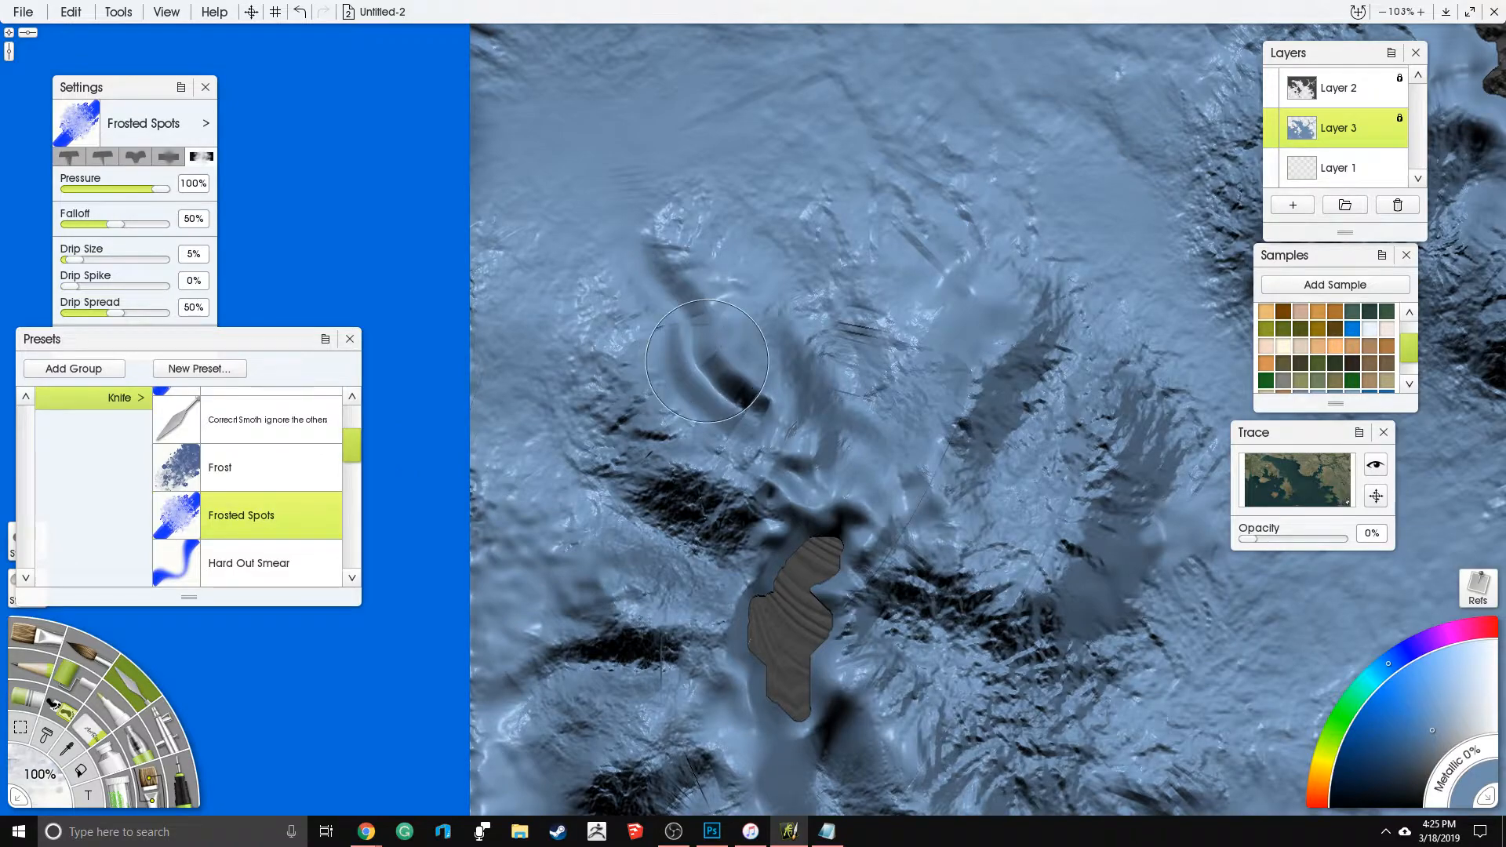
{"action": "left_click_drag", "start_coordinate": [718, 392], "coordinate": [671, 213]}
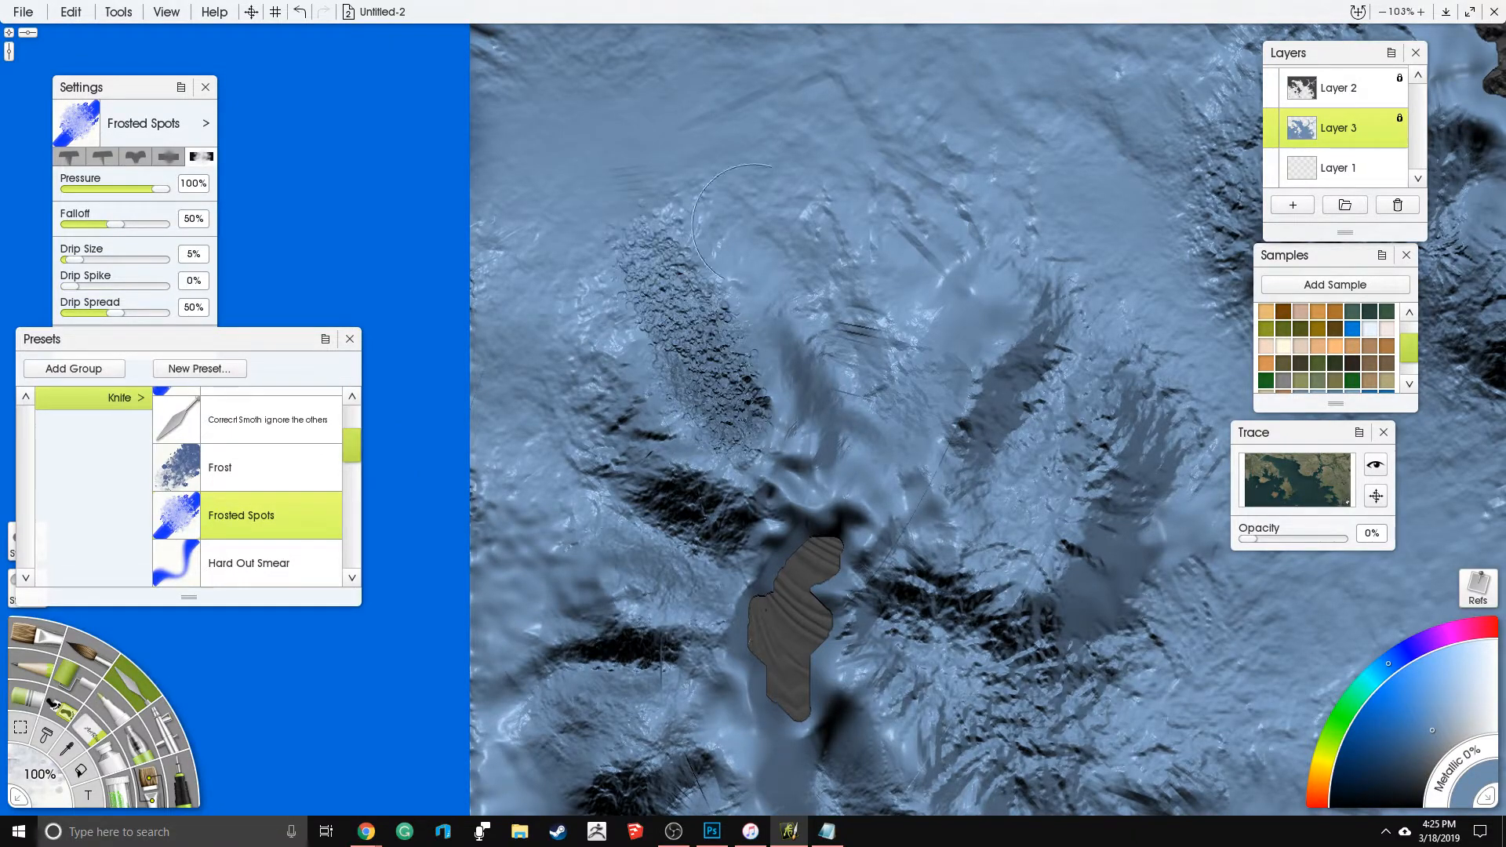
- Set the Knife's Pressure to 42% and roughen the seabed and ridges around the small southwestern island
{"action": "left_click_drag", "start_coordinate": [126, 190], "coordinate": [116, 190]}
{"action": "mouse_move", "coordinate": [836, 504]}
{"action": "left_mouse_down"}
{"action": "mouse_move", "coordinate": [752, 579]}
{"action": "mouse_move", "coordinate": [863, 565]}
{"action": "mouse_move", "coordinate": [771, 790]}
{"action": "mouse_move", "coordinate": [710, 691]}
{"action": "mouse_move", "coordinate": [557, 549]}
{"action": "mouse_move", "coordinate": [479, 675]}
{"action": "mouse_move", "coordinate": [559, 696]}
{"action": "mouse_move", "coordinate": [561, 721]}
{"action": "mouse_move", "coordinate": [576, 690]}
{"action": "mouse_move", "coordinate": [507, 547]}
{"action": "left_mouse_up"}
{"action": "left_click_drag", "start_coordinate": [825, 546], "coordinate": [696, 357]}
{"action": "mouse_move", "coordinate": [867, 172]}
{"action": "left_mouse_down"}
{"action": "mouse_move", "coordinate": [761, 287]}
{"action": "mouse_move", "coordinate": [945, 310]}
{"action": "mouse_move", "coordinate": [994, 368]}
{"action": "mouse_move", "coordinate": [1028, 353]}
{"action": "left_mouse_up"}
{"action": "mouse_move", "coordinate": [775, 589]}
{"action": "left_mouse_down"}
{"action": "mouse_move", "coordinate": [820, 667]}
{"action": "mouse_move", "coordinate": [934, 726]}
{"action": "left_mouse_up"}
{"action": "mouse_move", "coordinate": [600, 710]}
{"action": "left_mouse_down"}
{"action": "mouse_move", "coordinate": [669, 445]}
{"action": "mouse_move", "coordinate": [689, 463]}
{"action": "mouse_move", "coordinate": [754, 439]}
{"action": "mouse_move", "coordinate": [569, 466]}
{"action": "mouse_move", "coordinate": [543, 389]}
{"action": "mouse_move", "coordinate": [466, 377]}
{"action": "mouse_move", "coordinate": [576, 286]}
{"action": "mouse_move", "coordinate": [753, 408]}
{"action": "mouse_move", "coordinate": [745, 390]}
{"action": "left_mouse_up"}
{"action": "mouse_move", "coordinate": [868, 110]}
{"action": "left_mouse_down"}
{"action": "mouse_move", "coordinate": [726, 324]}
{"action": "mouse_move", "coordinate": [687, 435]}
{"action": "left_mouse_up"}
{"action": "left_click_drag", "start_coordinate": [676, 104], "coordinate": [647, 608]}
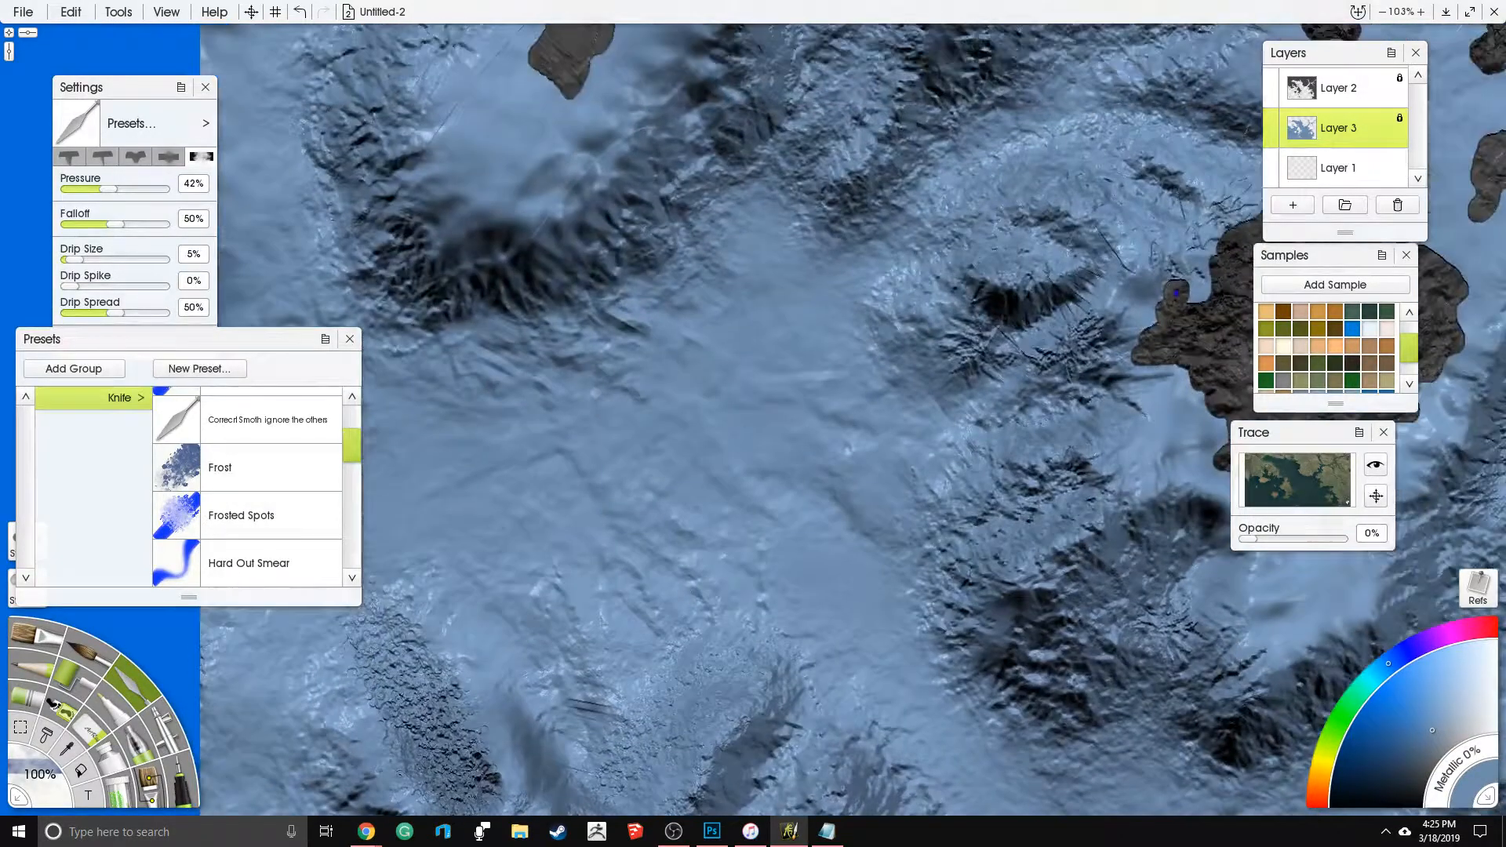
- Roughen the seabed around the small western island and undo the last stroke toward the coast
{"action": "left_click_drag", "start_coordinate": [568, 281], "coordinate": [673, 457]}
{"action": "mouse_move", "coordinate": [522, 313]}
{"action": "left_mouse_down"}
{"action": "mouse_move", "coordinate": [553, 424]}
{"action": "mouse_move", "coordinate": [706, 313]}
{"action": "mouse_move", "coordinate": [585, 190]}
{"action": "mouse_move", "coordinate": [730, 177]}
{"action": "mouse_move", "coordinate": [726, 220]}
{"action": "left_mouse_up"}
{"action": "mouse_move", "coordinate": [808, 98]}
{"action": "left_mouse_down"}
{"action": "mouse_move", "coordinate": [815, 78]}
{"action": "mouse_move", "coordinate": [804, 426]}
{"action": "left_mouse_up"}
{"action": "mouse_move", "coordinate": [744, 248]}
{"action": "left_mouse_down"}
{"action": "mouse_move", "coordinate": [729, 309]}
{"action": "mouse_move", "coordinate": [628, 318]}
{"action": "mouse_move", "coordinate": [555, 151]}
{"action": "left_mouse_up"}
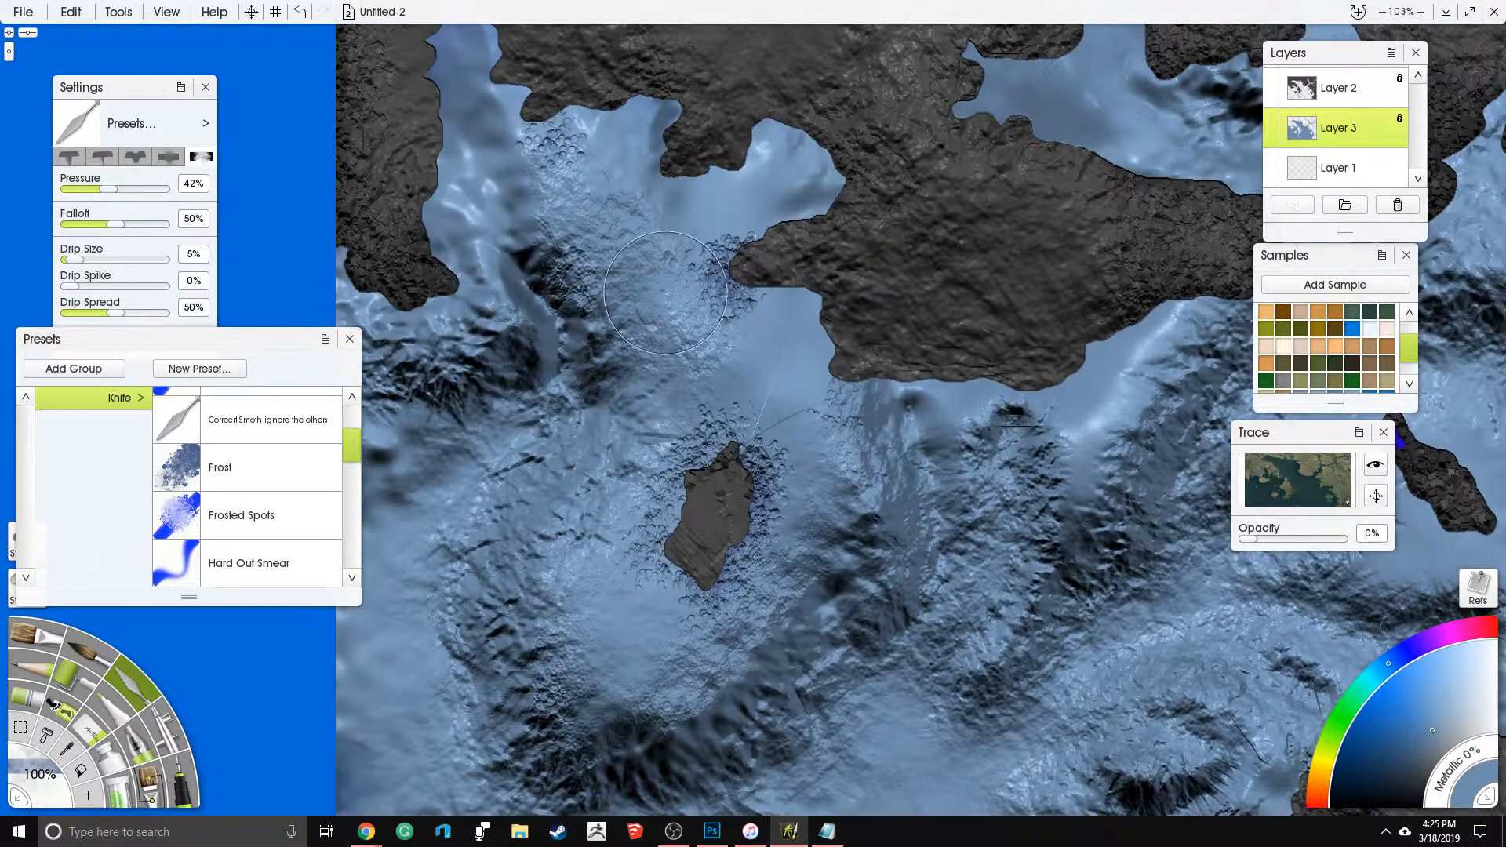
{"action": "key", "text": "ctrl+z"}
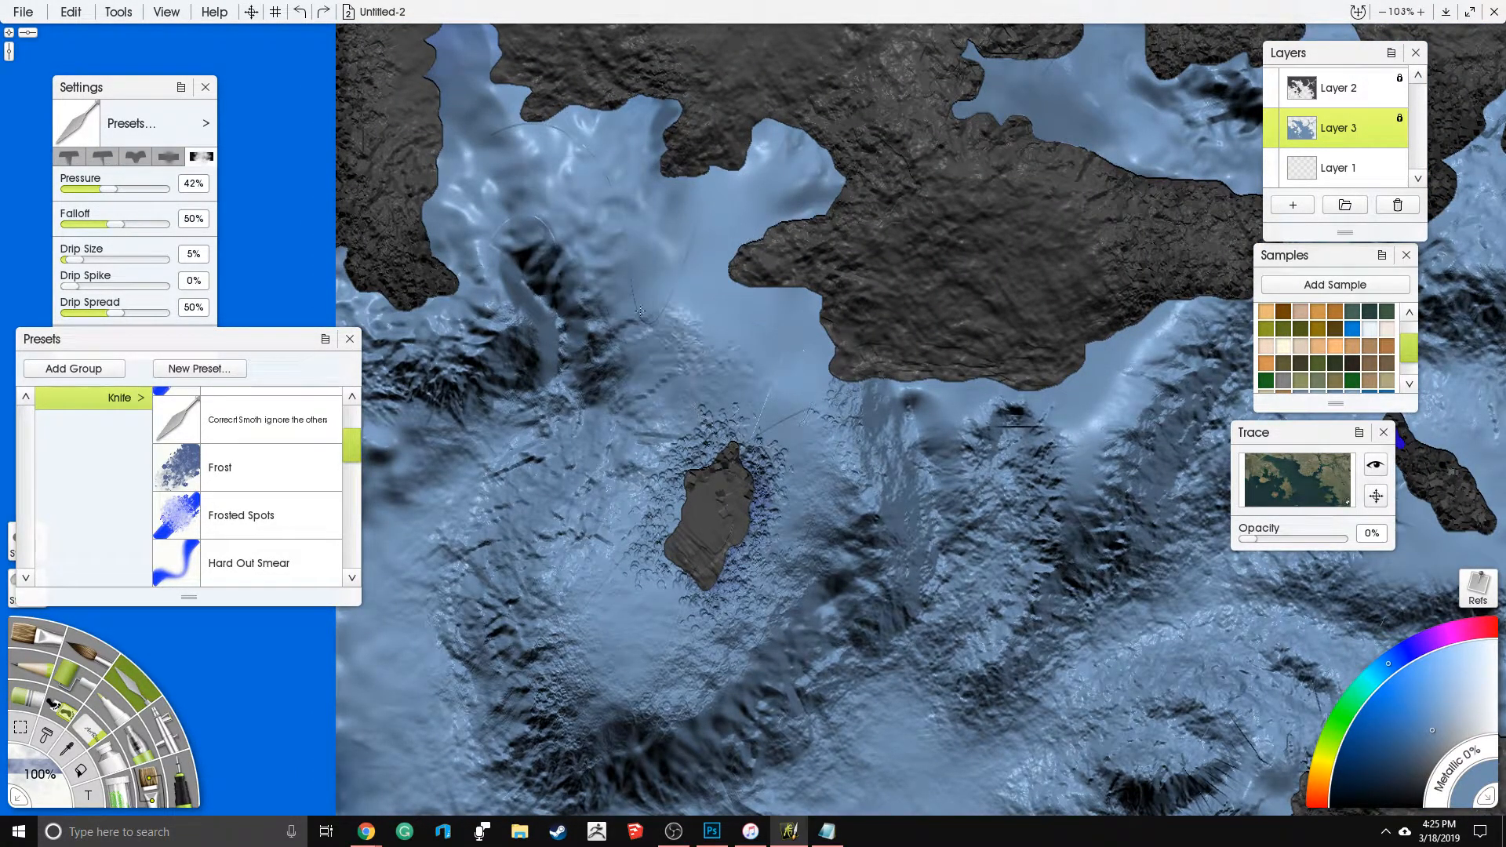
- Roughen the seabed inside the northwestern inlets with the Frosted Spots knife
{"action": "mouse_move", "coordinate": [633, 271]}
{"action": "left_mouse_down"}
{"action": "mouse_move", "coordinate": [729, 204]}
{"action": "mouse_move", "coordinate": [636, 290]}
{"action": "mouse_move", "coordinate": [680, 254]}
{"action": "mouse_move", "coordinate": [691, 316]}
{"action": "mouse_move", "coordinate": [665, 339]}
{"action": "left_mouse_up"}
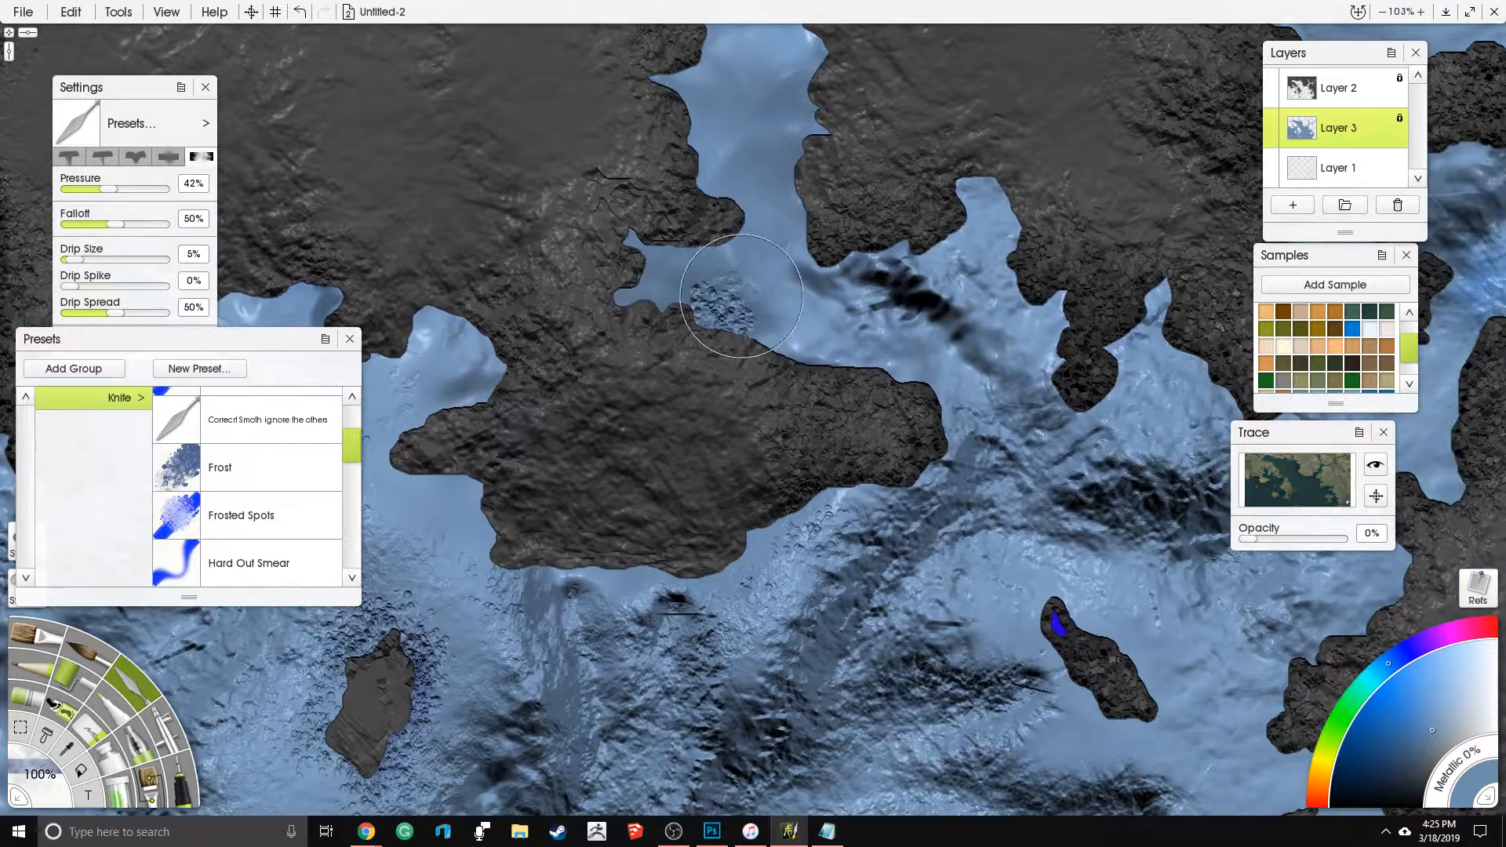
{"action": "mouse_move", "coordinate": [762, 256]}
{"action": "left_mouse_down"}
{"action": "mouse_move", "coordinate": [738, 110]}
{"action": "mouse_move", "coordinate": [831, 302]}
{"action": "mouse_move", "coordinate": [1019, 374]}
{"action": "mouse_move", "coordinate": [918, 545]}
{"action": "mouse_move", "coordinate": [788, 600]}
{"action": "left_mouse_up"}
{"action": "left_click_drag", "start_coordinate": [1106, 510], "coordinate": [783, 478]}
{"action": "mouse_move", "coordinate": [627, 400]}
{"action": "left_mouse_down"}
{"action": "mouse_move", "coordinate": [812, 443]}
{"action": "mouse_move", "coordinate": [891, 566]}
{"action": "mouse_move", "coordinate": [1086, 341]}
{"action": "mouse_move", "coordinate": [894, 575]}
{"action": "mouse_move", "coordinate": [896, 714]}
{"action": "mouse_move", "coordinate": [785, 699]}
{"action": "mouse_move", "coordinate": [855, 698]}
{"action": "mouse_move", "coordinate": [785, 470]}
{"action": "mouse_move", "coordinate": [666, 653]}
{"action": "left_mouse_up"}
{"action": "scroll", "coordinate": [934, 353], "scroll_direction": "down", "scroll_amount": 5}
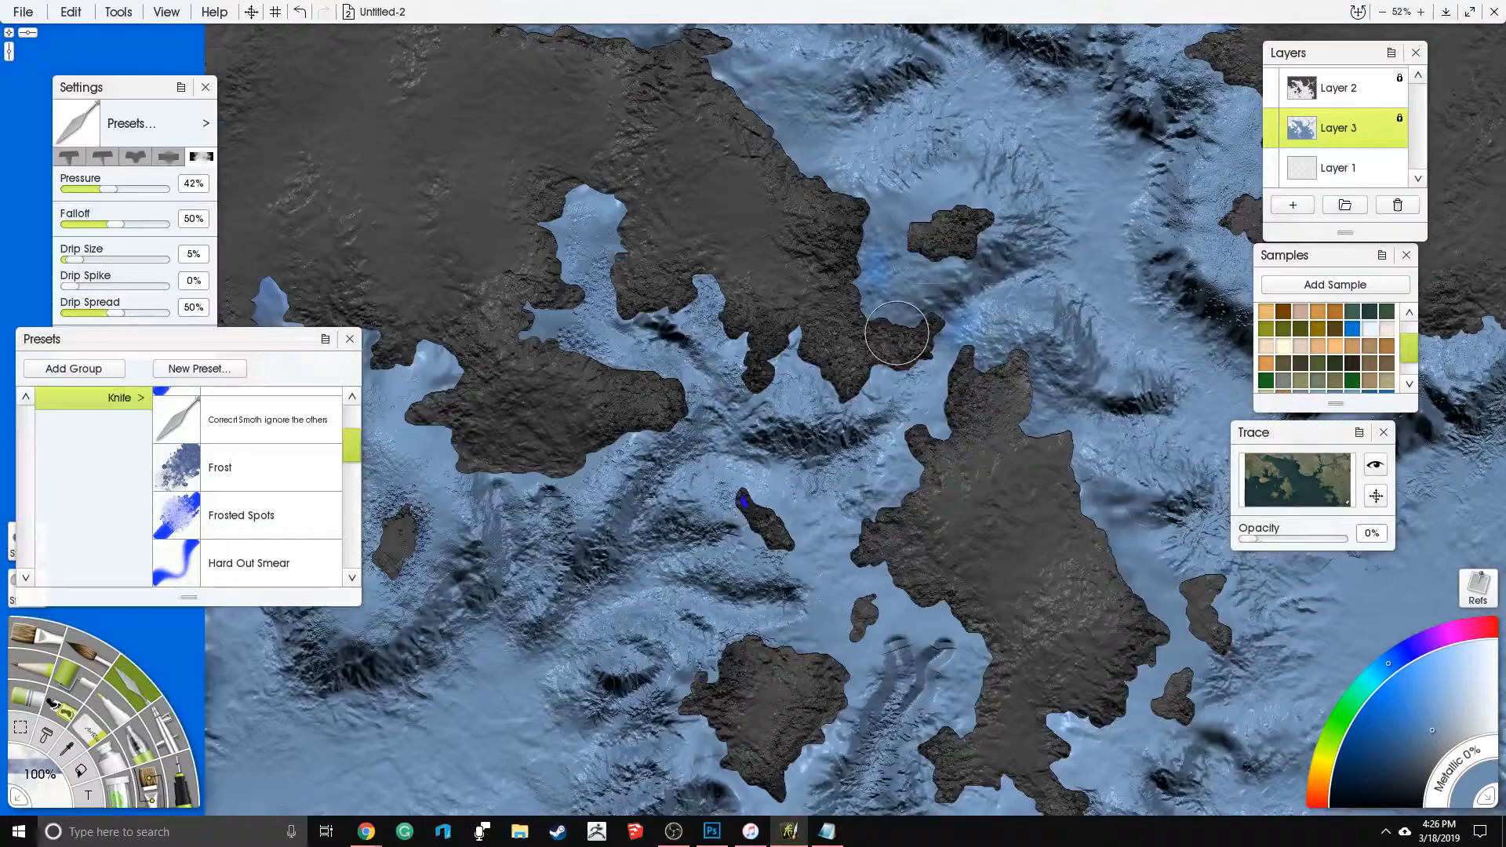
- Undo the last three Knife strokes on the seabed
{"action": "left_click_drag", "start_coordinate": [931, 314], "coordinate": [1021, 69]}
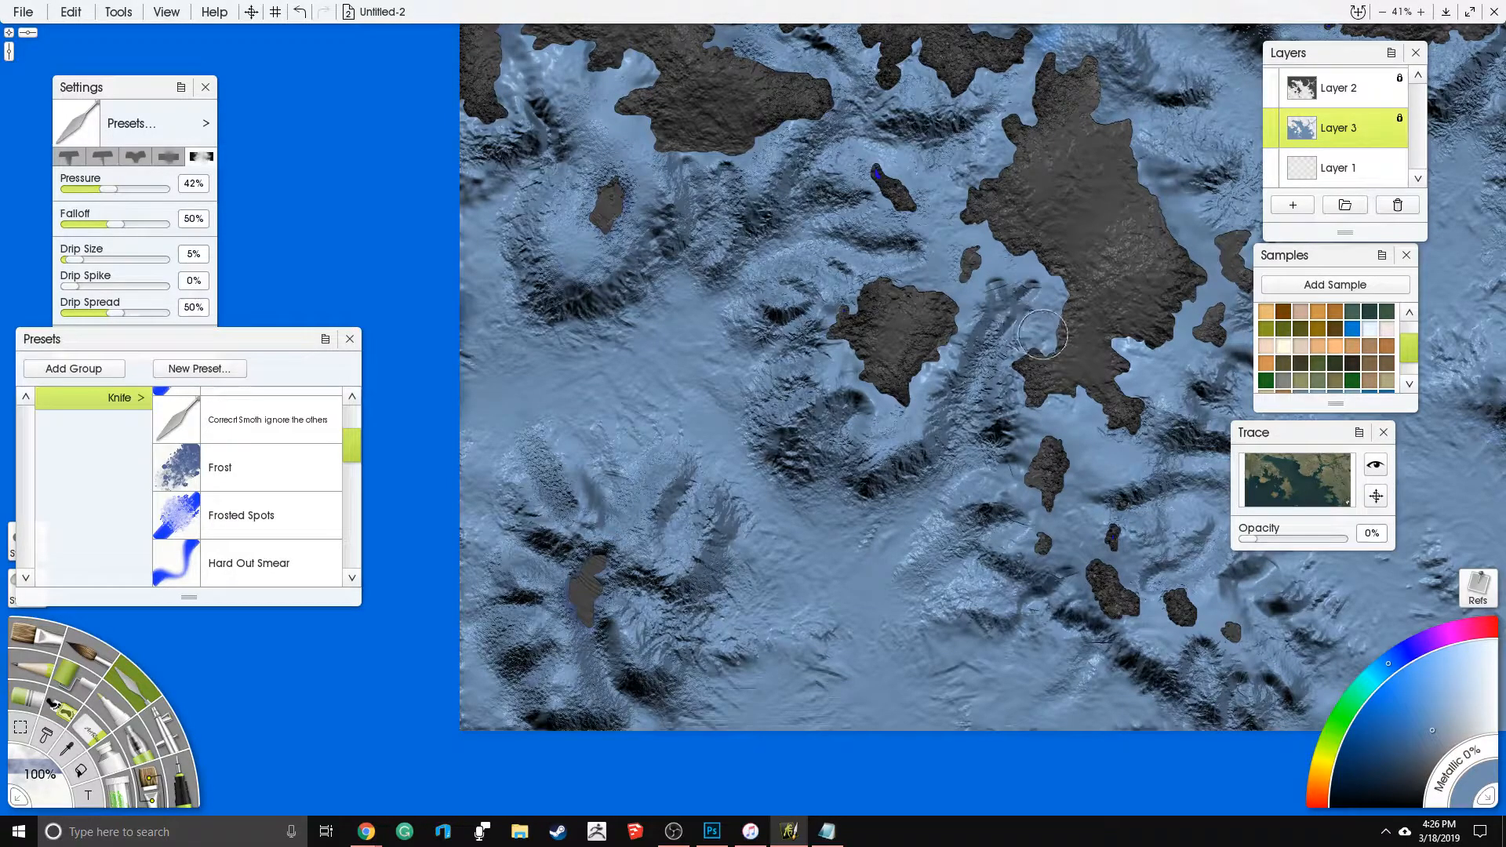
{"action": "left_click_drag", "start_coordinate": [946, 316], "coordinate": [614, 457]}
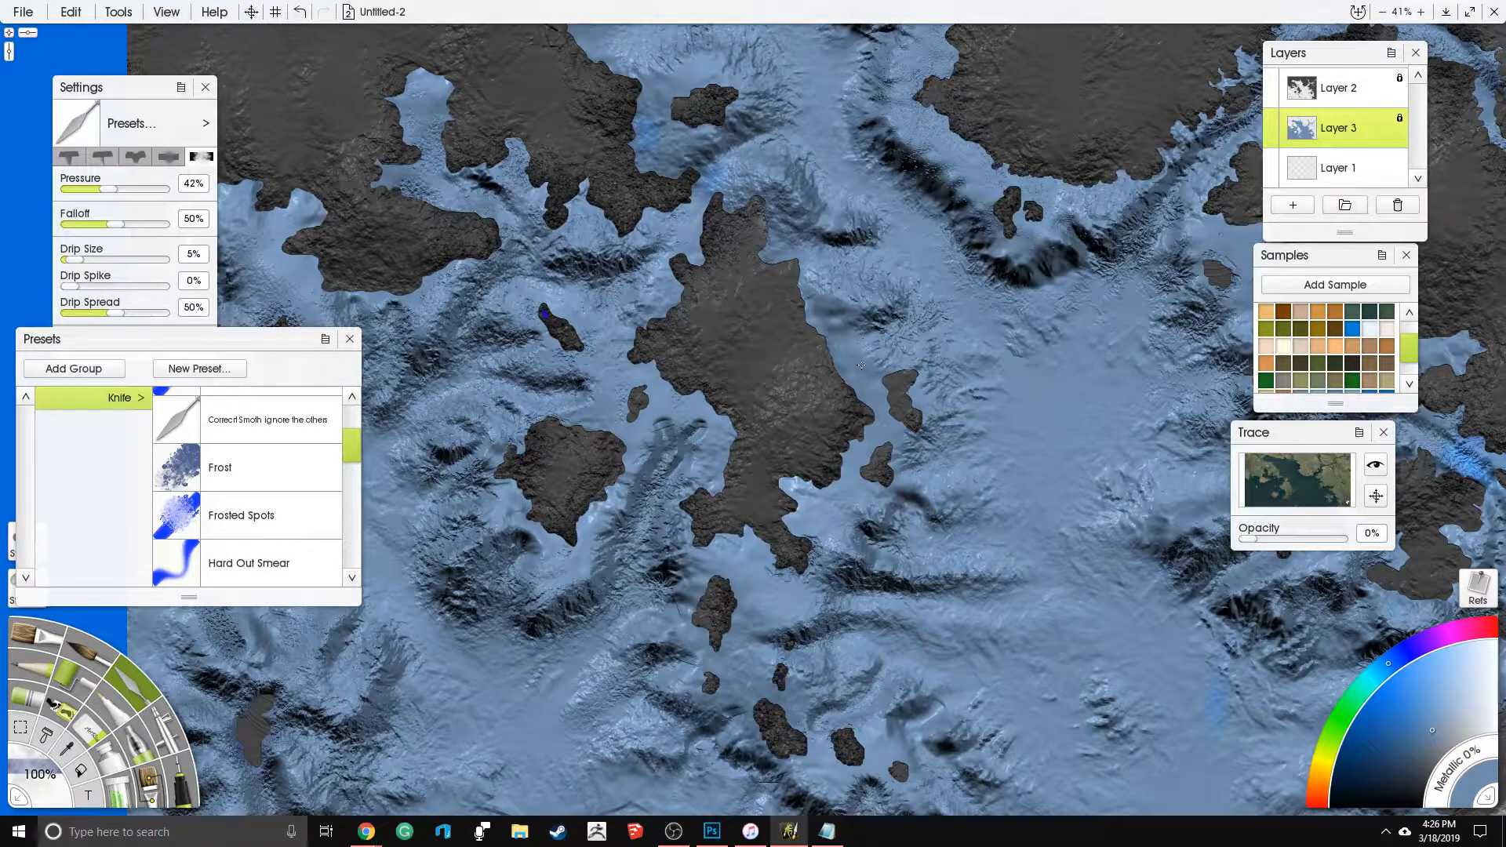
{"action": "key", "text": "ctrl+z"}
{"action": "key", "text": "ctrl+z"}
{"action": "key", "text": "ctrl+z"}
{"action": "key", "text": "ctrl+z"}
{"action": "key", "text": "ctrl+z"}
{"action": "key", "text": "ctrl+z"}
{"action": "left_click_drag", "start_coordinate": [910, 463], "coordinate": [709, 449]}
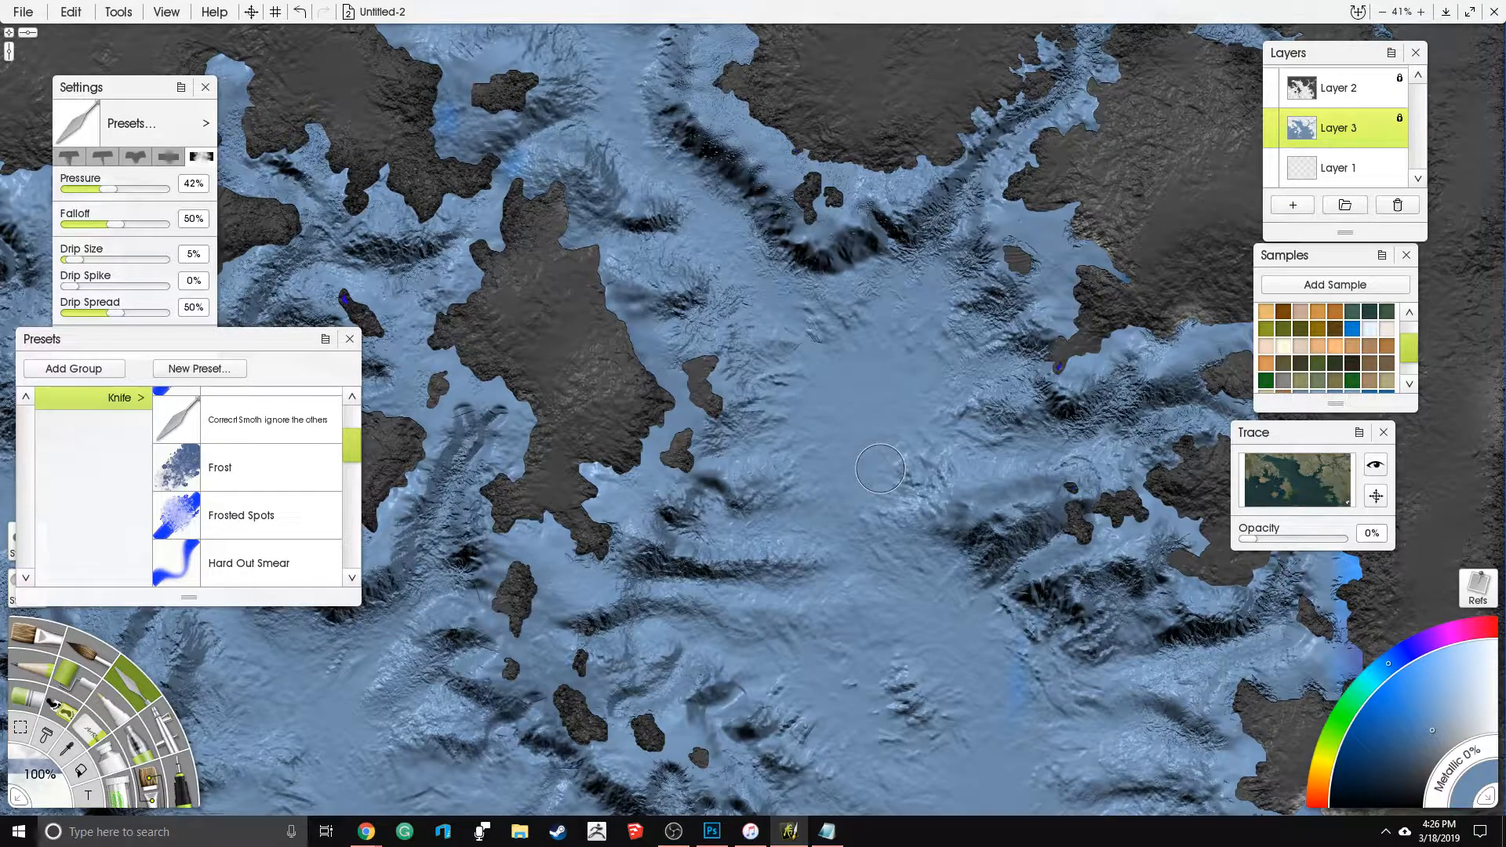
{"action": "mouse_move", "coordinate": [867, 373]}
{"action": "left_mouse_down"}
{"action": "mouse_move", "coordinate": [831, 424]}
{"action": "mouse_move", "coordinate": [882, 400]}
{"action": "mouse_move", "coordinate": [890, 376]}
{"action": "left_mouse_up"}
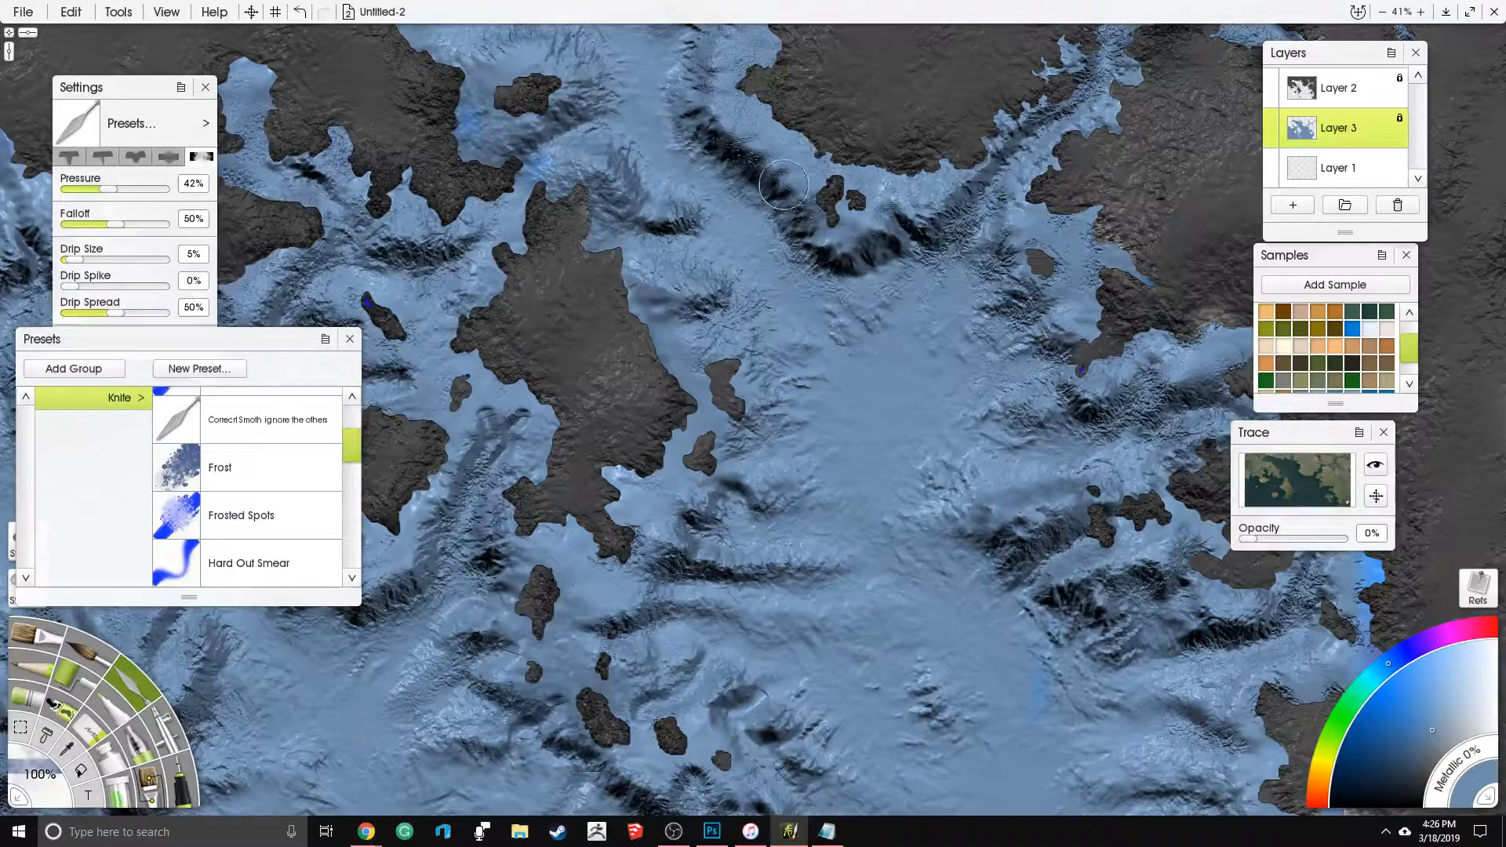
{"action": "left_click_drag", "start_coordinate": [782, 204], "coordinate": [818, 412]}
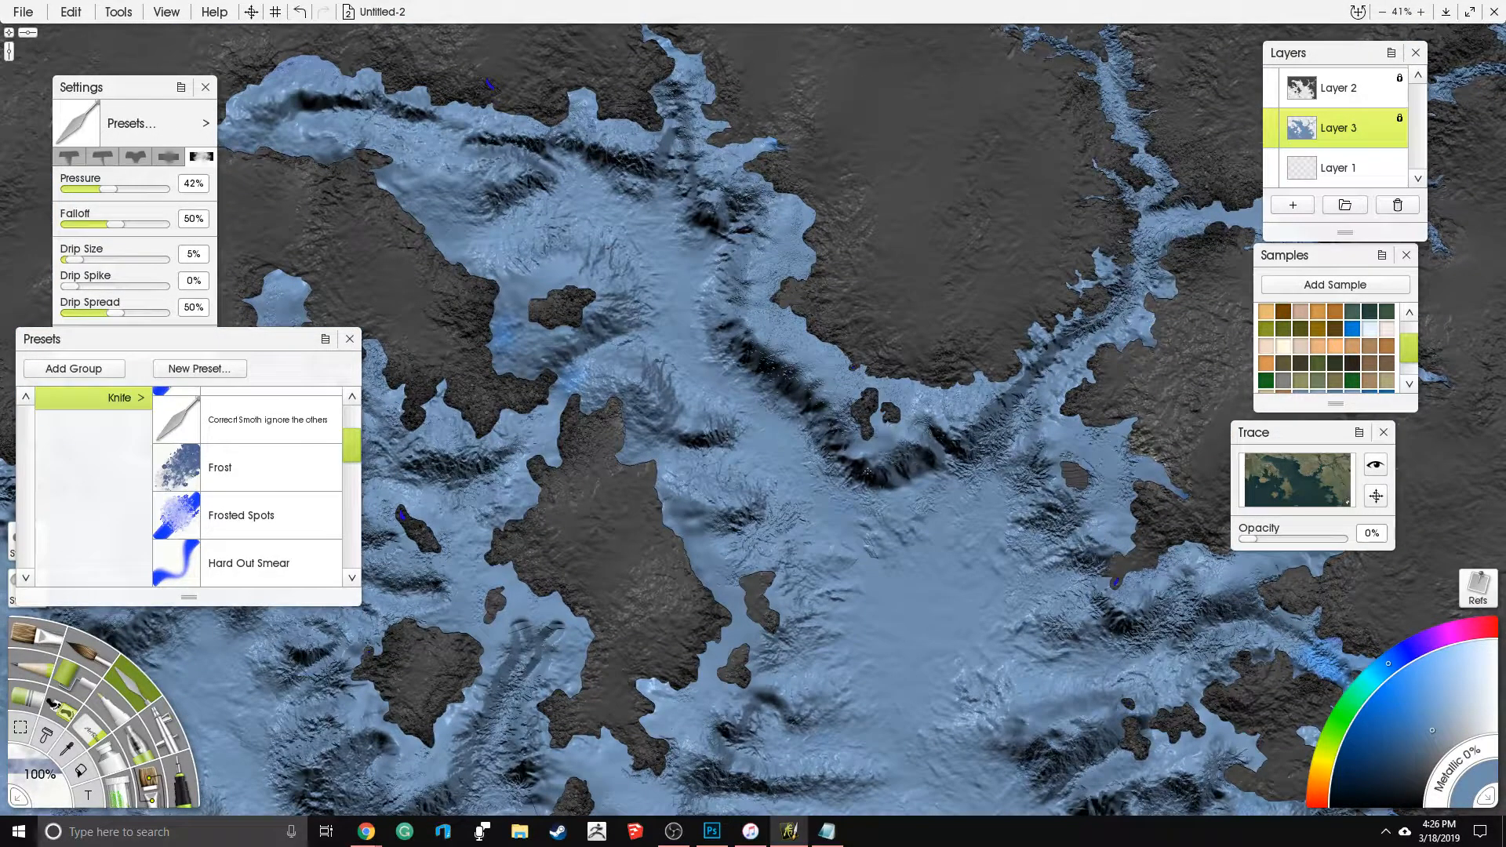
- Examine the carved seabed from the northwestern inlets across to the southeastern coast and the southern islands
{"action": "left_click_drag", "start_coordinate": [624, 318], "coordinate": [723, 409]}
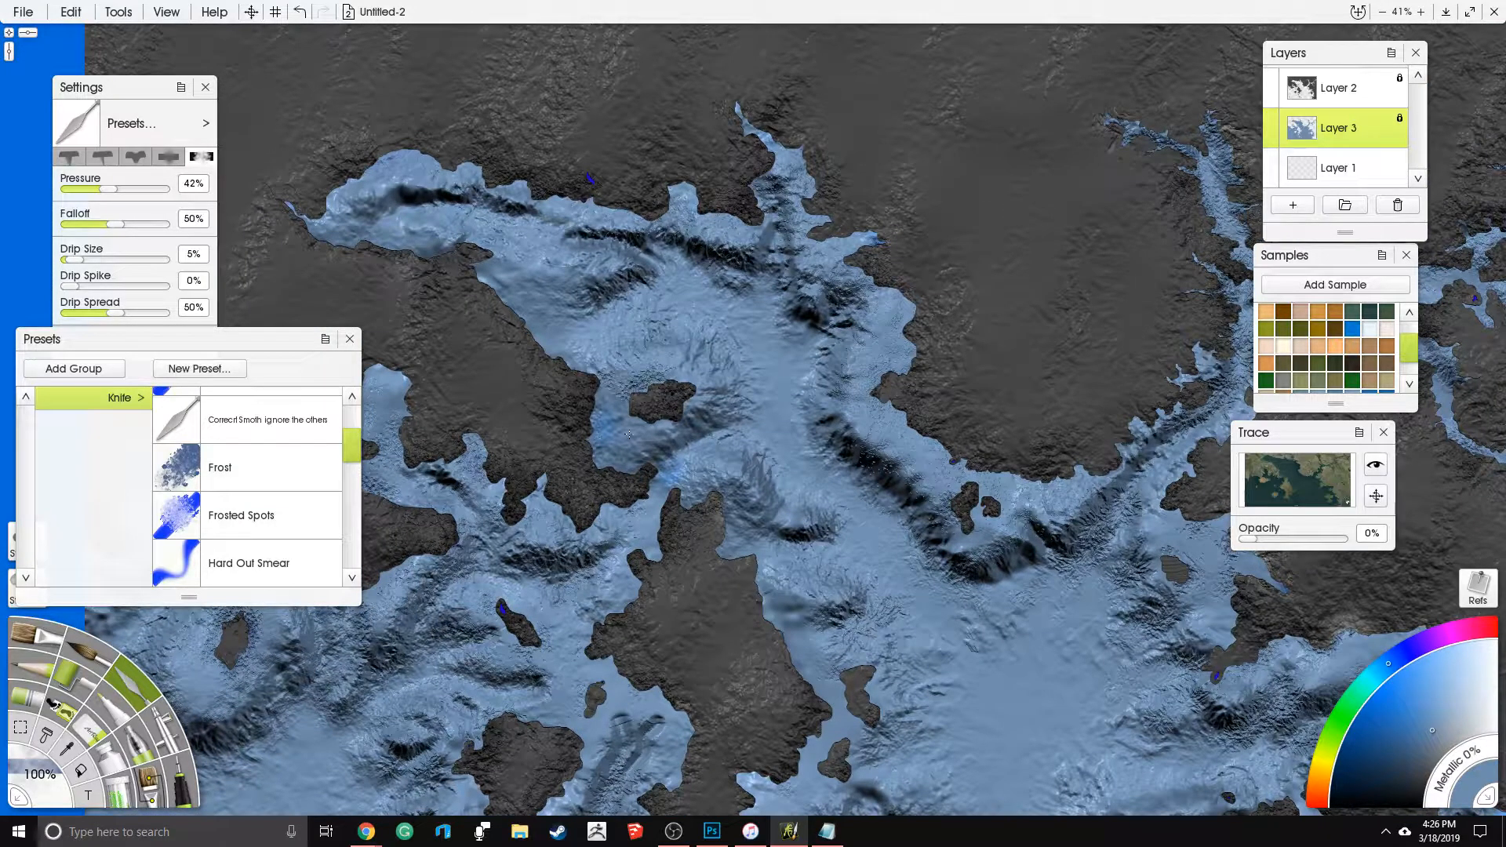
{"action": "left_click_drag", "start_coordinate": [845, 518], "coordinate": [895, 591]}
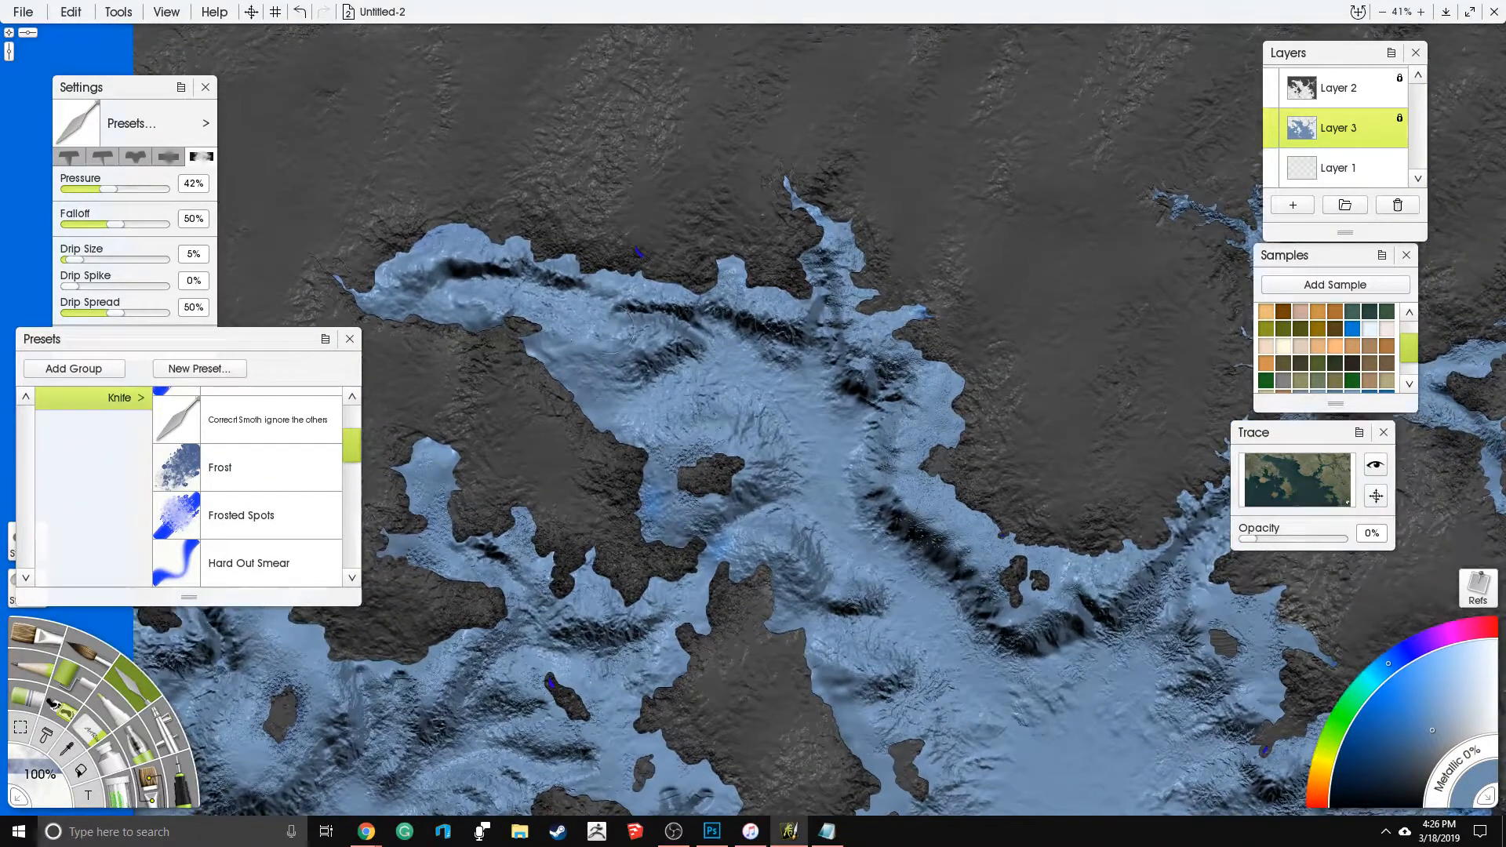
{"action": "left_click_drag", "start_coordinate": [1003, 356], "coordinate": [585, 273]}
{"action": "left_click_drag", "start_coordinate": [786, 803], "coordinate": [812, 568]}
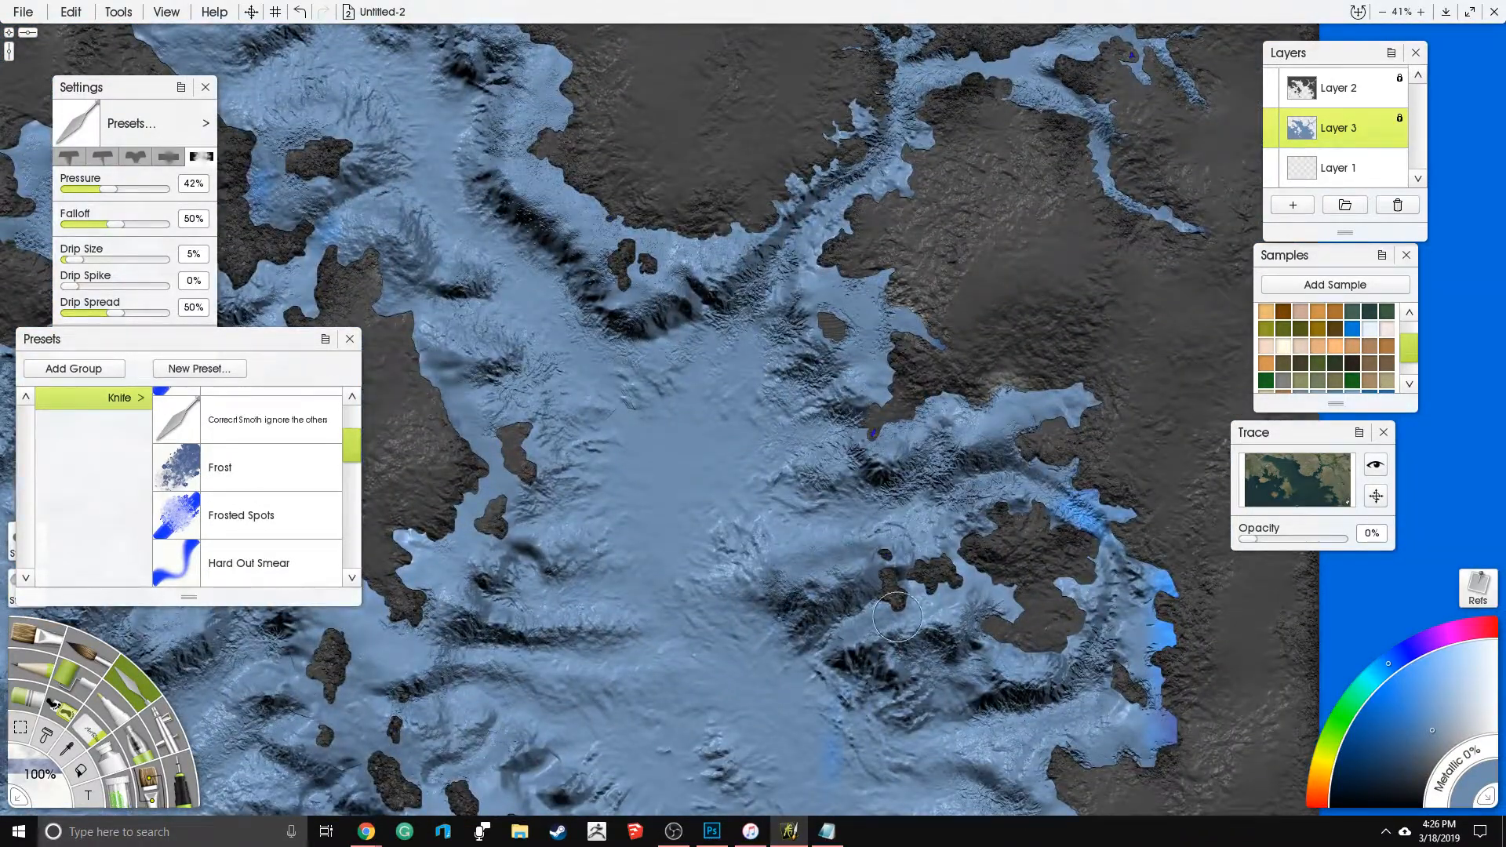
{"action": "left_click_drag", "start_coordinate": [980, 592], "coordinate": [989, 583]}
{"action": "left_click_drag", "start_coordinate": [647, 806], "coordinate": [701, 465]}
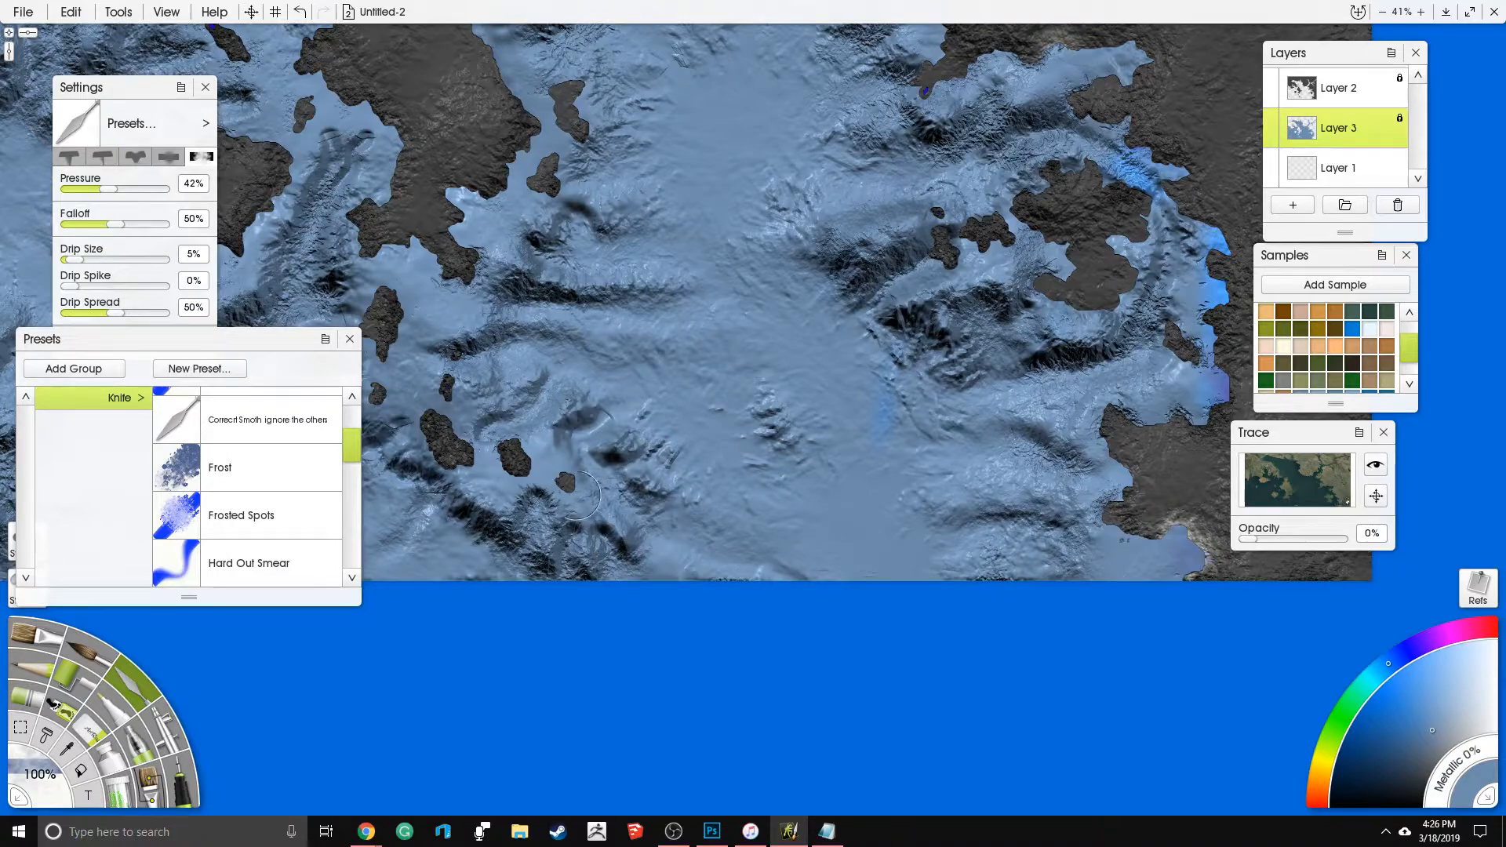
{"action": "mouse_move", "coordinate": [540, 476]}
{"action": "left_mouse_down"}
{"action": "mouse_move", "coordinate": [579, 452]}
{"action": "mouse_move", "coordinate": [545, 471]}
{"action": "left_mouse_up"}
{"action": "left_click_drag", "start_coordinate": [469, 243], "coordinate": [474, 216]}
{"action": "left_click_drag", "start_coordinate": [641, 126], "coordinate": [746, 420]}
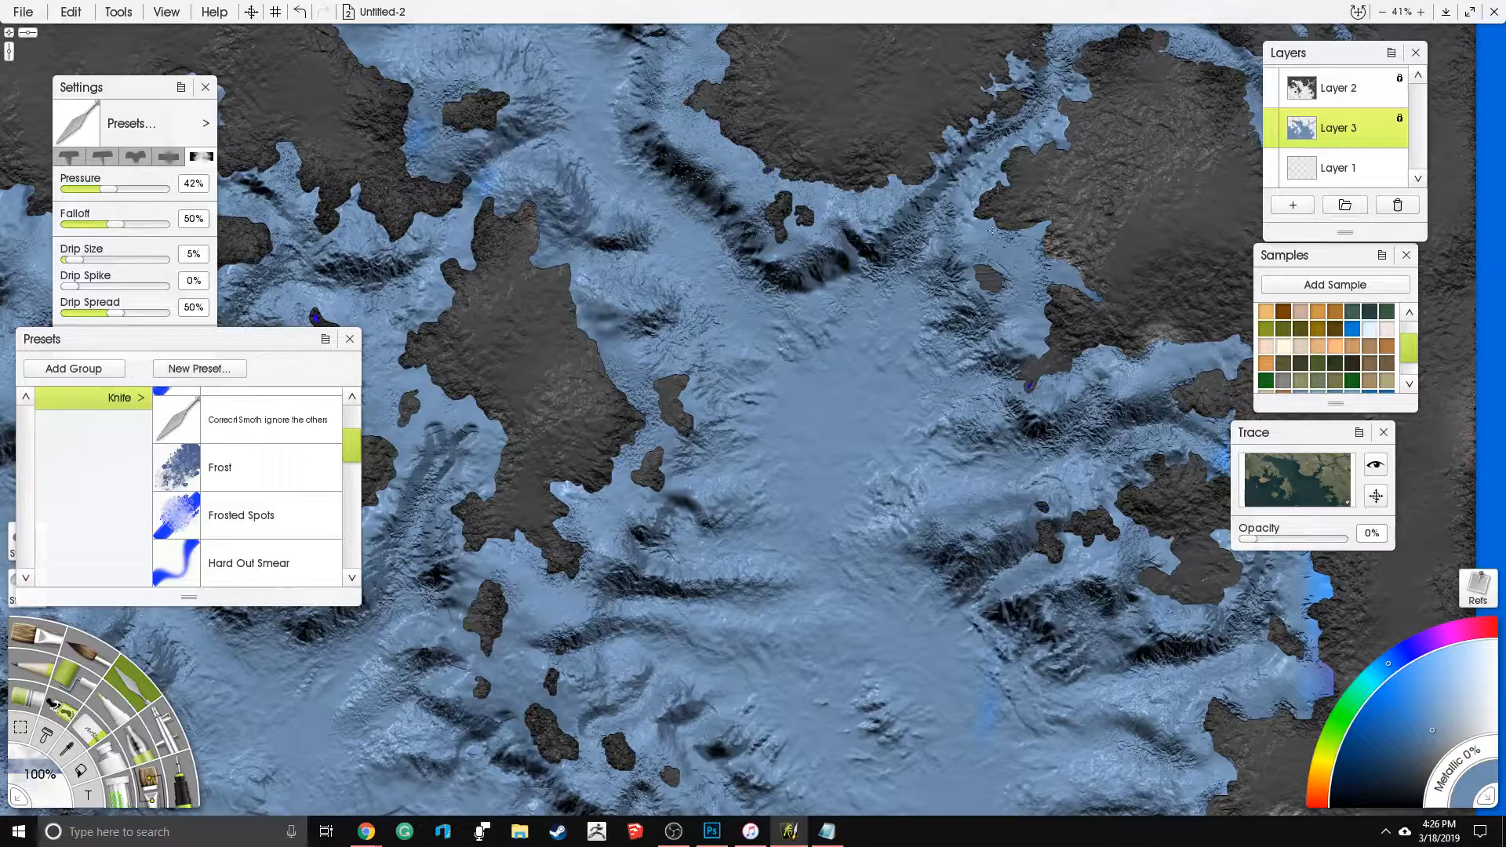
{"action": "left_click_drag", "start_coordinate": [535, 332], "coordinate": [759, 301]}
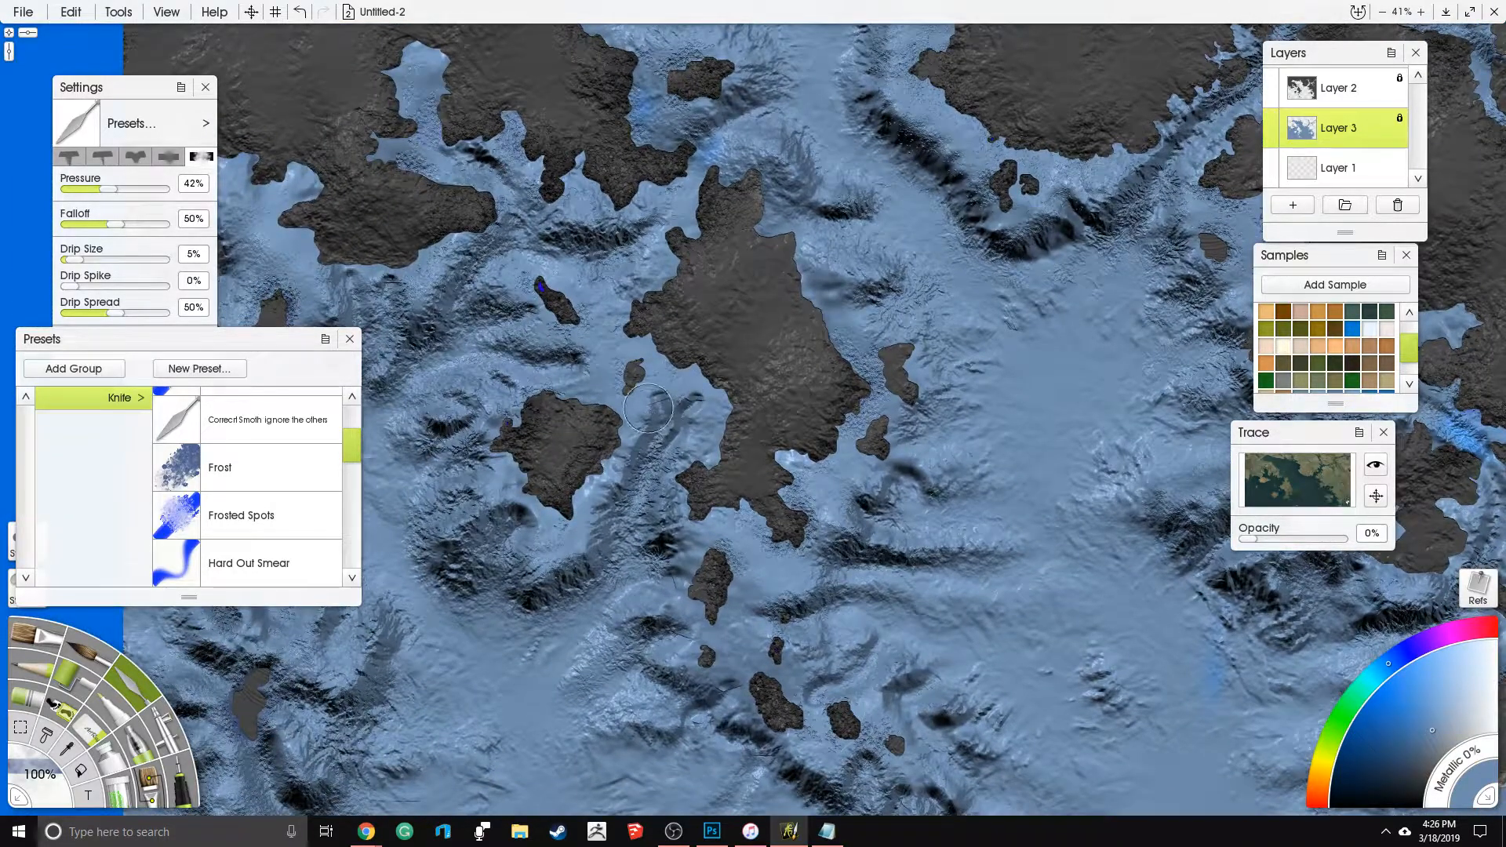
- Load the Harsh Chaos knife preset at 100% size and roughen the seabed ridges south and southwest of the central island
{"action": "left_click_drag", "start_coordinate": [351, 454], "coordinate": [352, 497]}
{"action": "left_click", "coordinate": [313, 430]}
{"action": "left_click", "coordinate": [35, 780]}
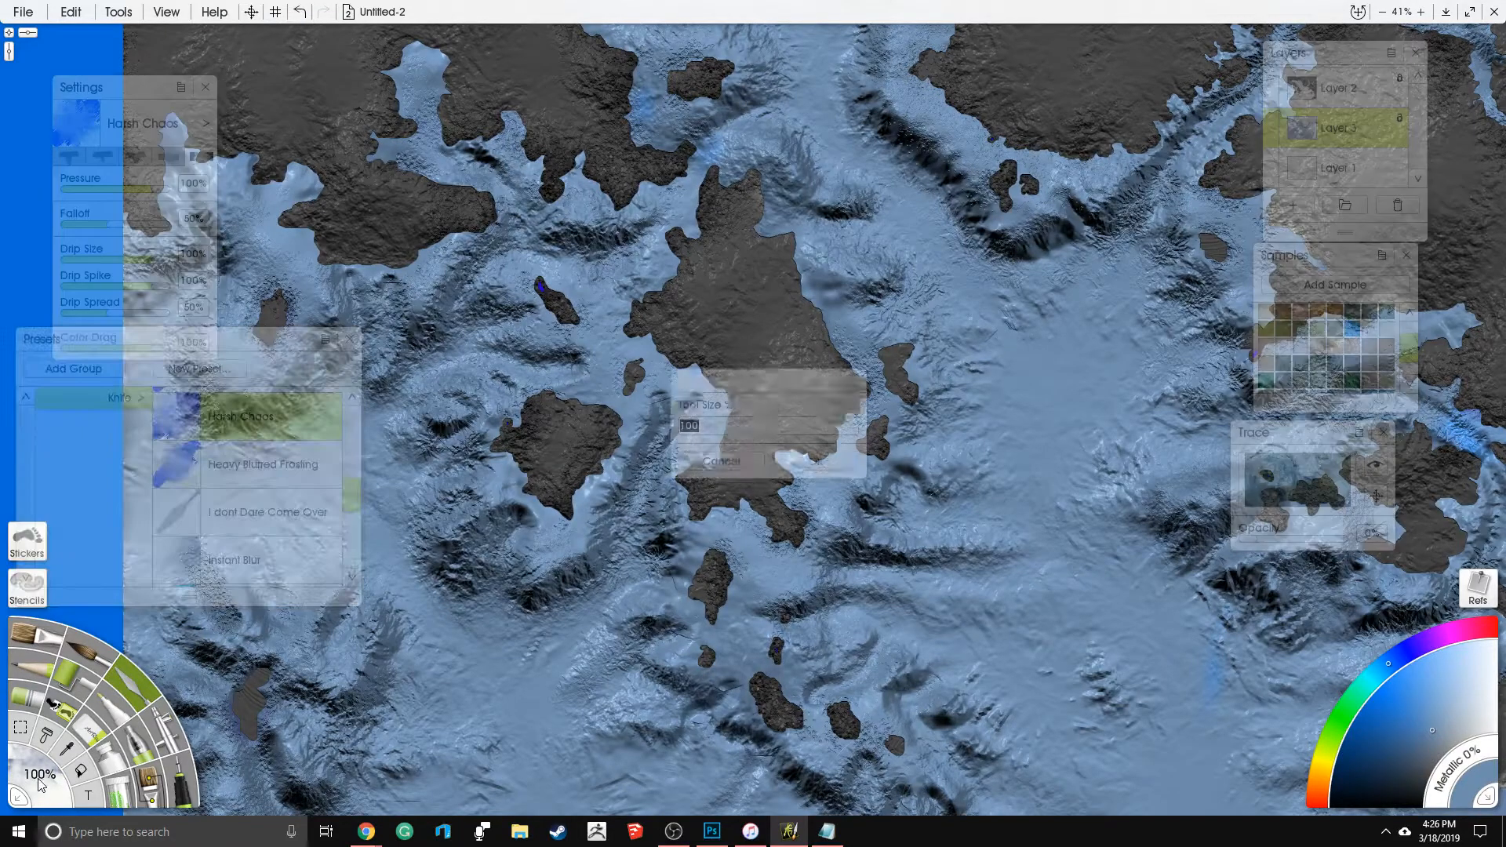
{"action": "key", "text": "Return"}
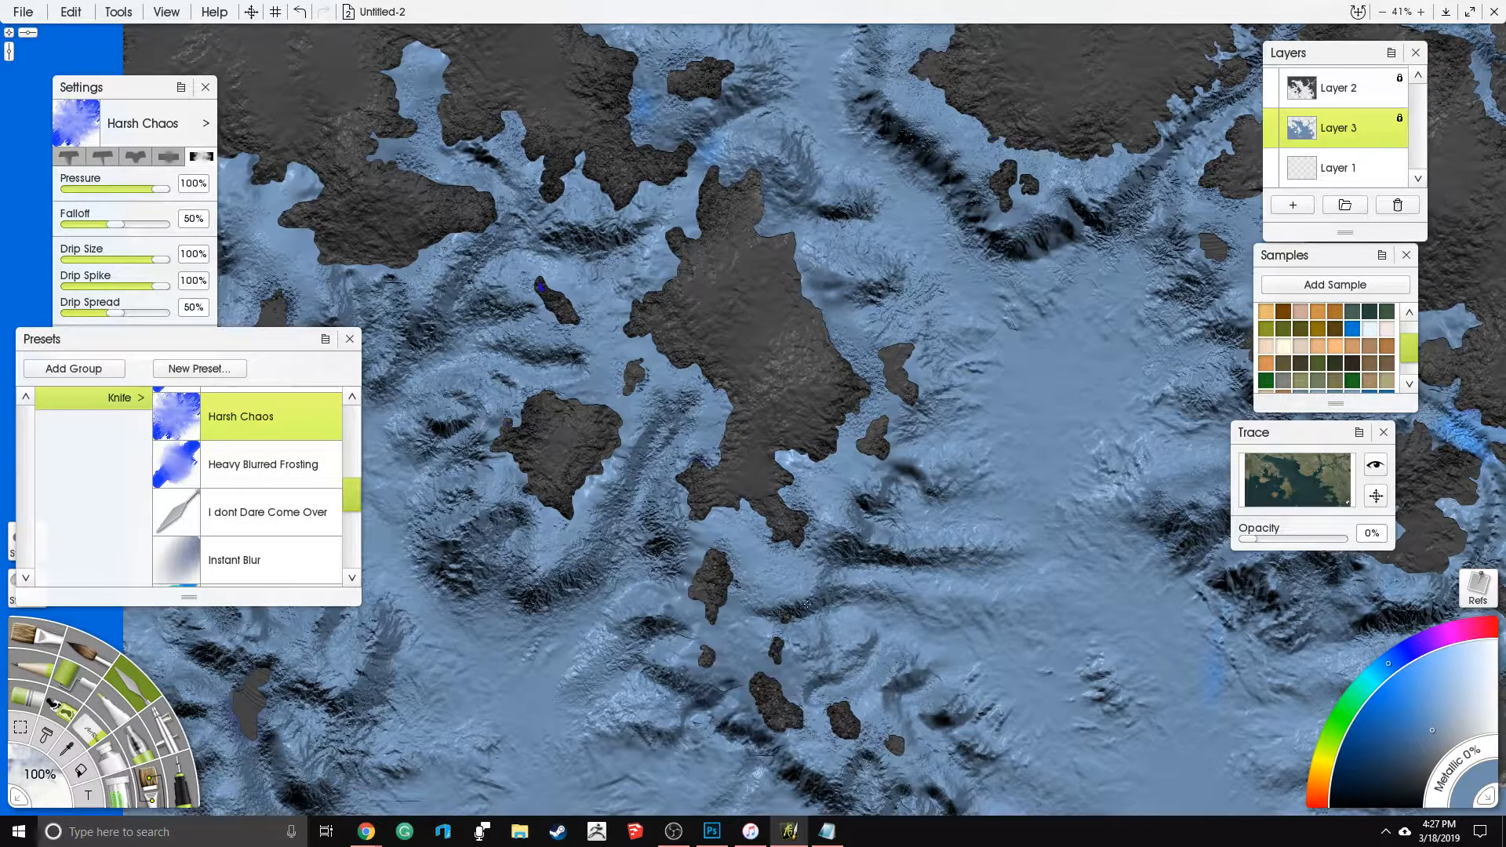
{"action": "left_click_drag", "start_coordinate": [868, 531], "coordinate": [888, 575]}
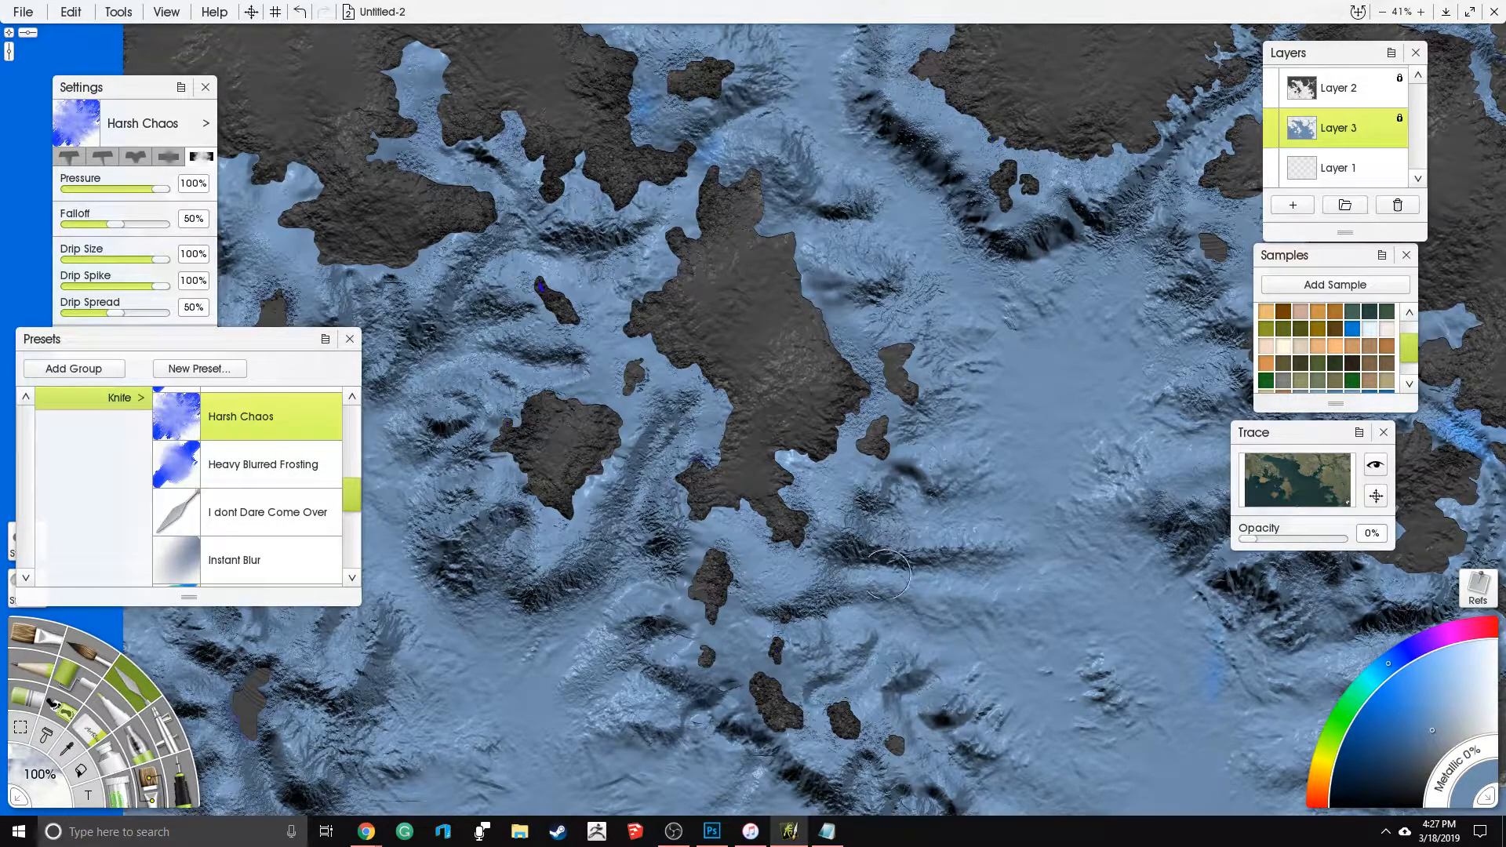
{"action": "left_click_drag", "start_coordinate": [801, 435], "coordinate": [836, 330]}
{"action": "left_click_drag", "start_coordinate": [459, 485], "coordinate": [595, 427]}
{"action": "mouse_move", "coordinate": [533, 515]}
{"action": "left_mouse_down"}
{"action": "mouse_move", "coordinate": [544, 509]}
{"action": "mouse_move", "coordinate": [477, 610]}
{"action": "mouse_move", "coordinate": [367, 674]}
{"action": "mouse_move", "coordinate": [308, 634]}
{"action": "mouse_move", "coordinate": [357, 549]}
{"action": "mouse_move", "coordinate": [386, 603]}
{"action": "mouse_move", "coordinate": [397, 447]}
{"action": "mouse_move", "coordinate": [424, 427]}
{"action": "mouse_move", "coordinate": [372, 337]}
{"action": "left_mouse_up"}
{"action": "mouse_move", "coordinate": [453, 431]}
{"action": "left_mouse_down"}
{"action": "mouse_move", "coordinate": [491, 439]}
{"action": "mouse_move", "coordinate": [488, 471]}
{"action": "mouse_move", "coordinate": [533, 487]}
{"action": "mouse_move", "coordinate": [584, 465]}
{"action": "left_mouse_up"}
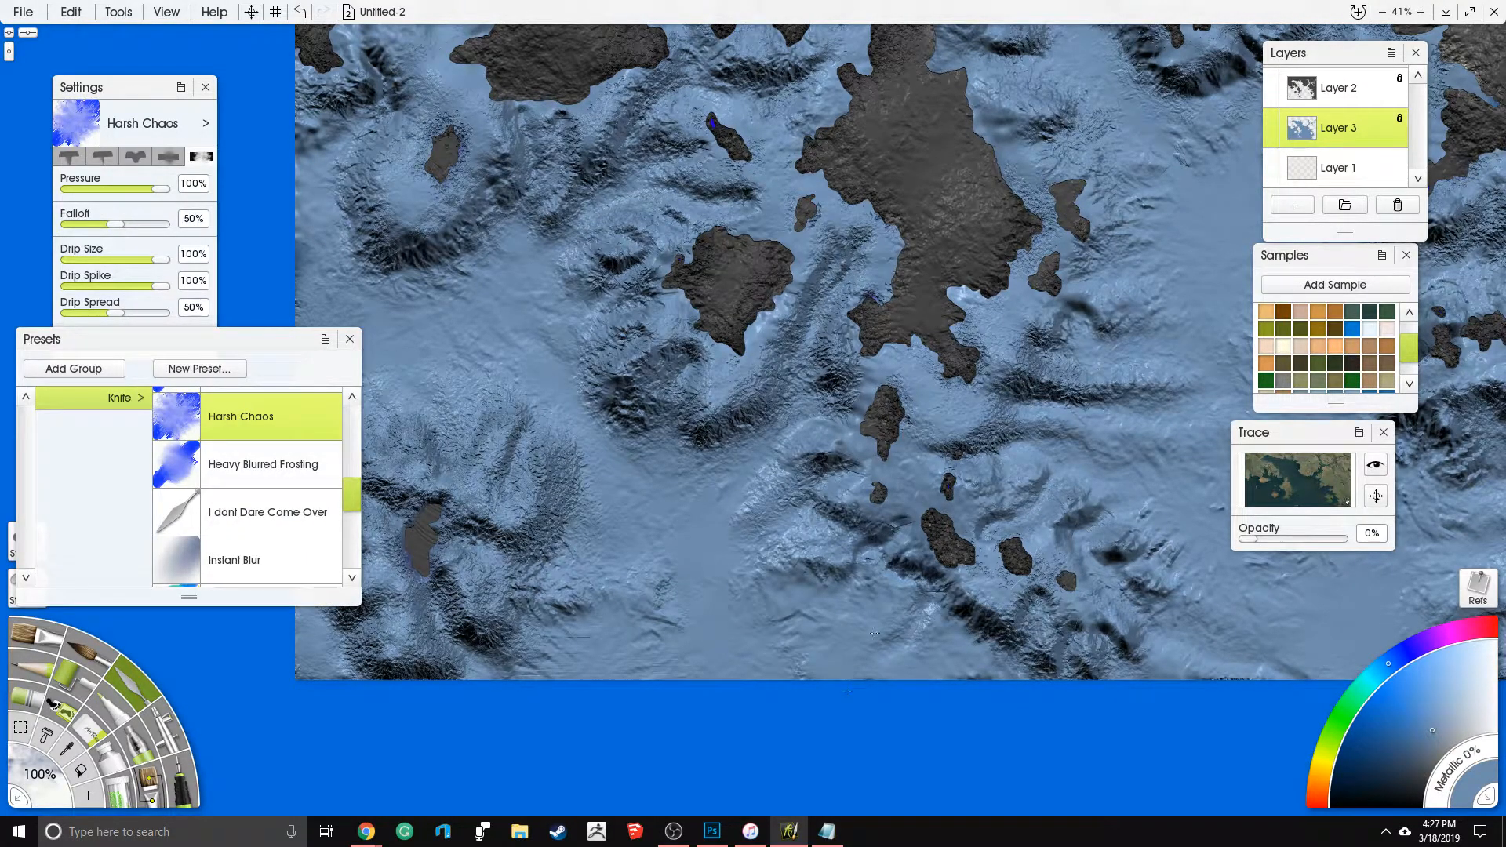
- Inspect the seabed texture over the whole map, both close up and zoomed out
{"action": "left_click_drag", "start_coordinate": [722, 290], "coordinate": [414, 502]}
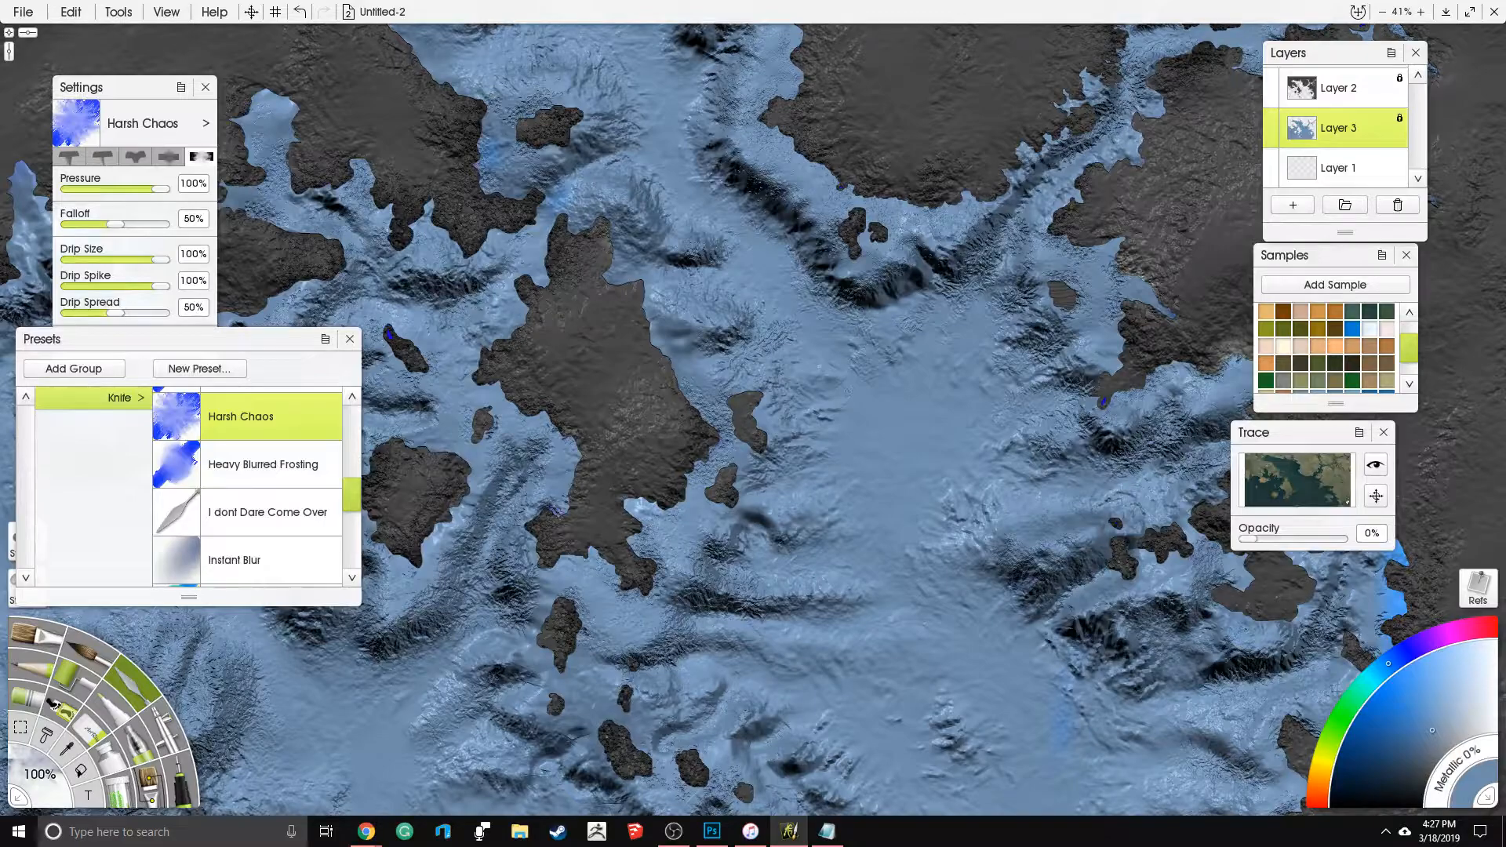
{"action": "left_click_drag", "start_coordinate": [853, 251], "coordinate": [576, 463]}
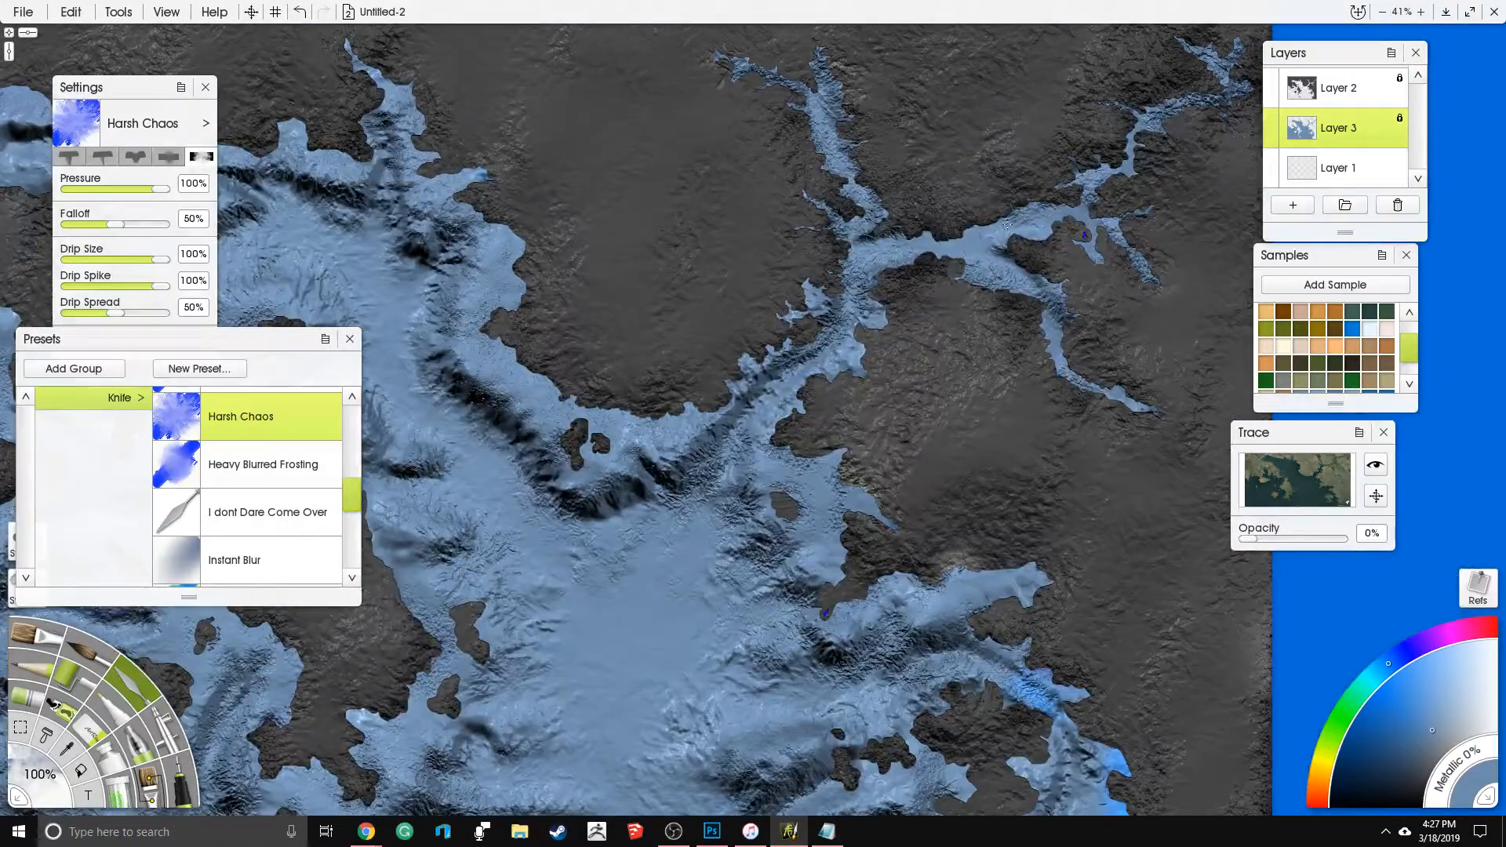
{"action": "left_click_drag", "start_coordinate": [825, 435], "coordinate": [878, 173]}
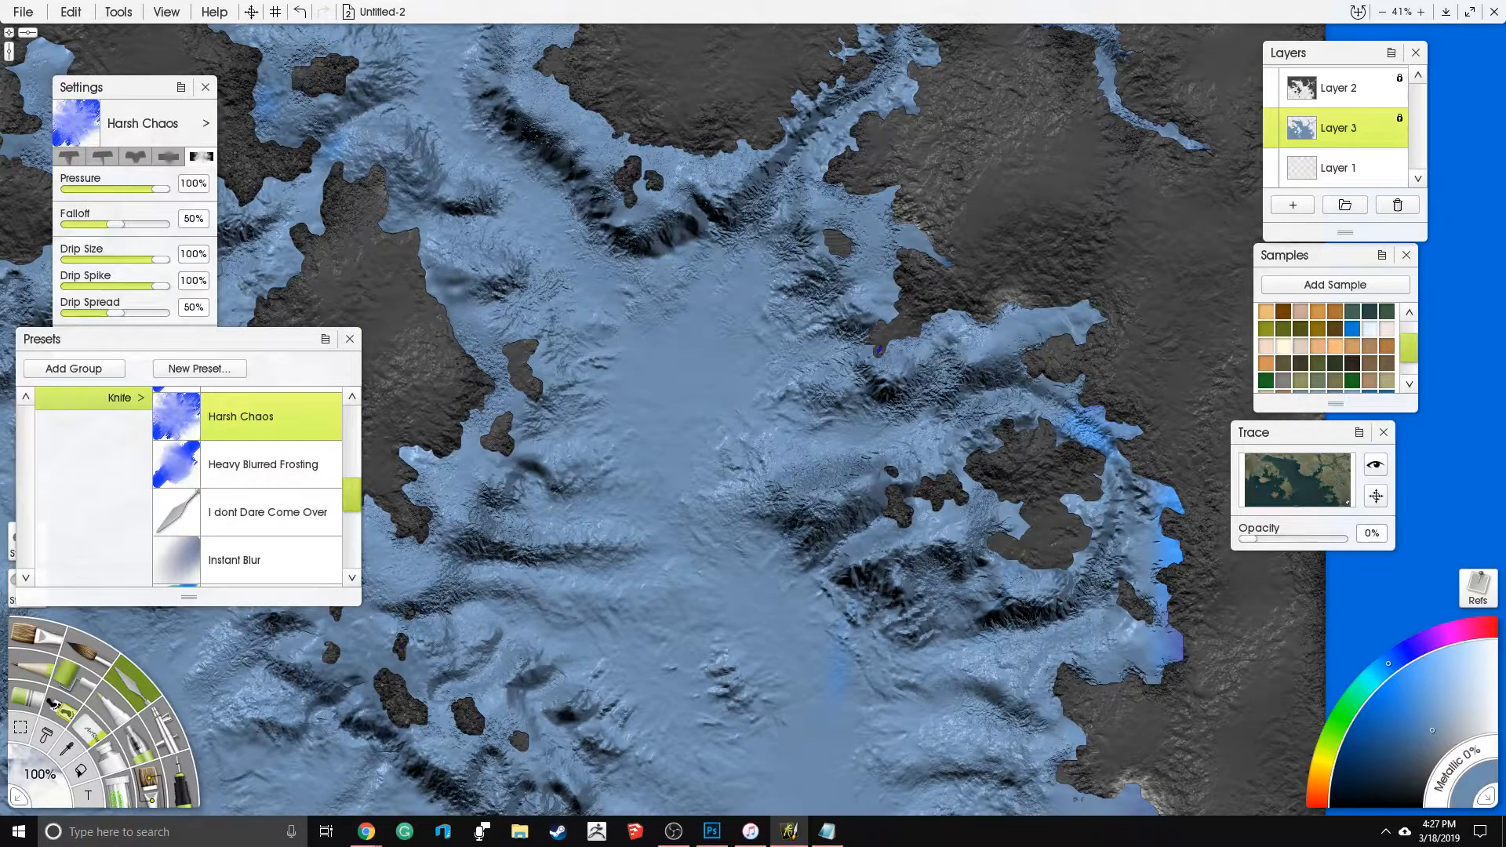
{"action": "left_click_drag", "start_coordinate": [455, 398], "coordinate": [756, 645]}
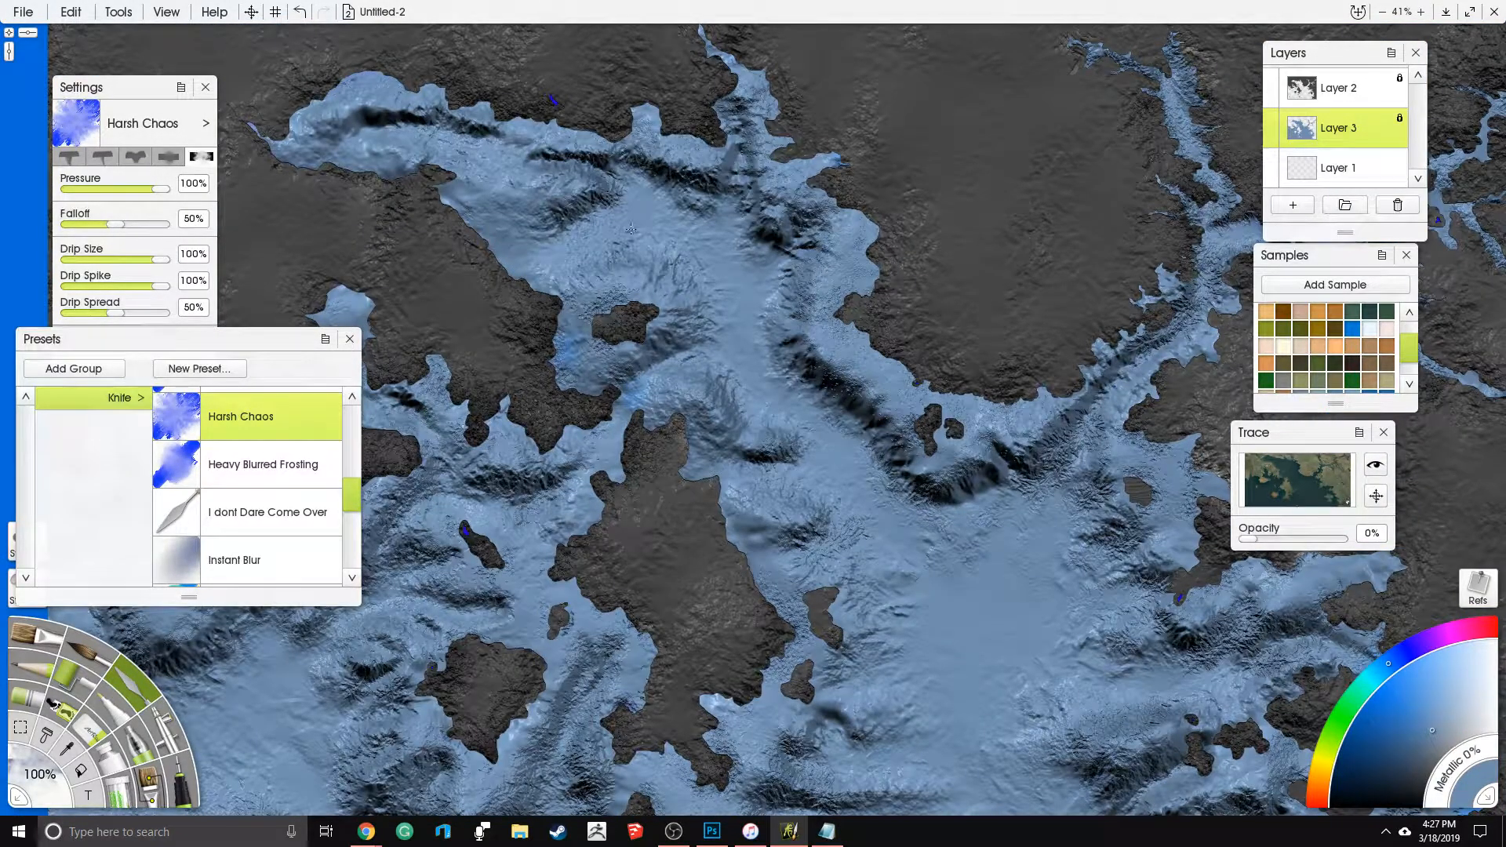
{"action": "scroll", "coordinate": [753, 420], "scroll_direction": "down", "scroll_amount": 3}
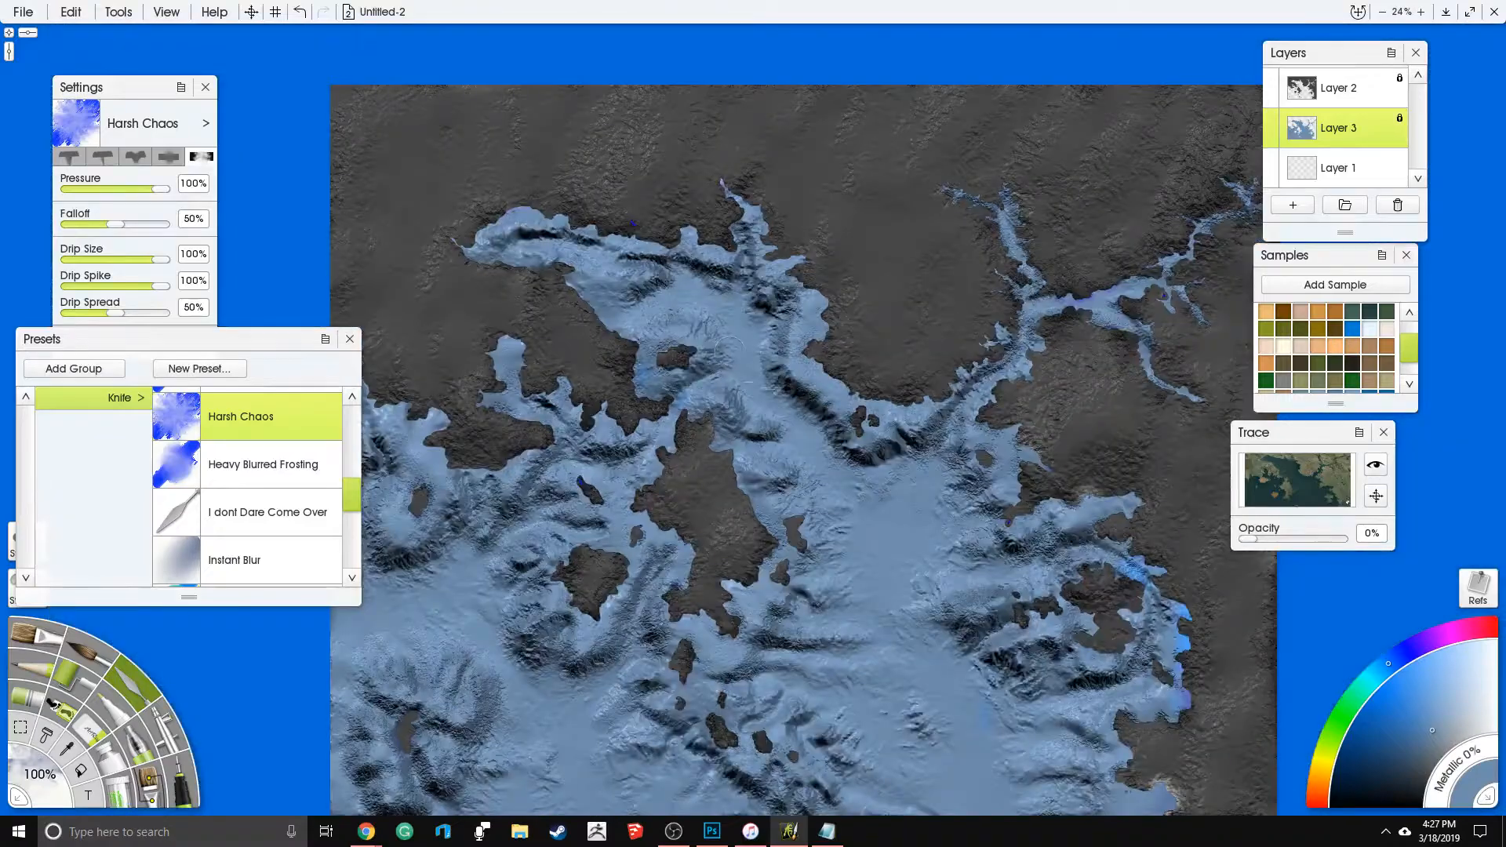
{"action": "left_click_drag", "start_coordinate": [793, 518], "coordinate": [825, 267]}
{"action": "left_click_drag", "start_coordinate": [780, 184], "coordinate": [728, 295]}
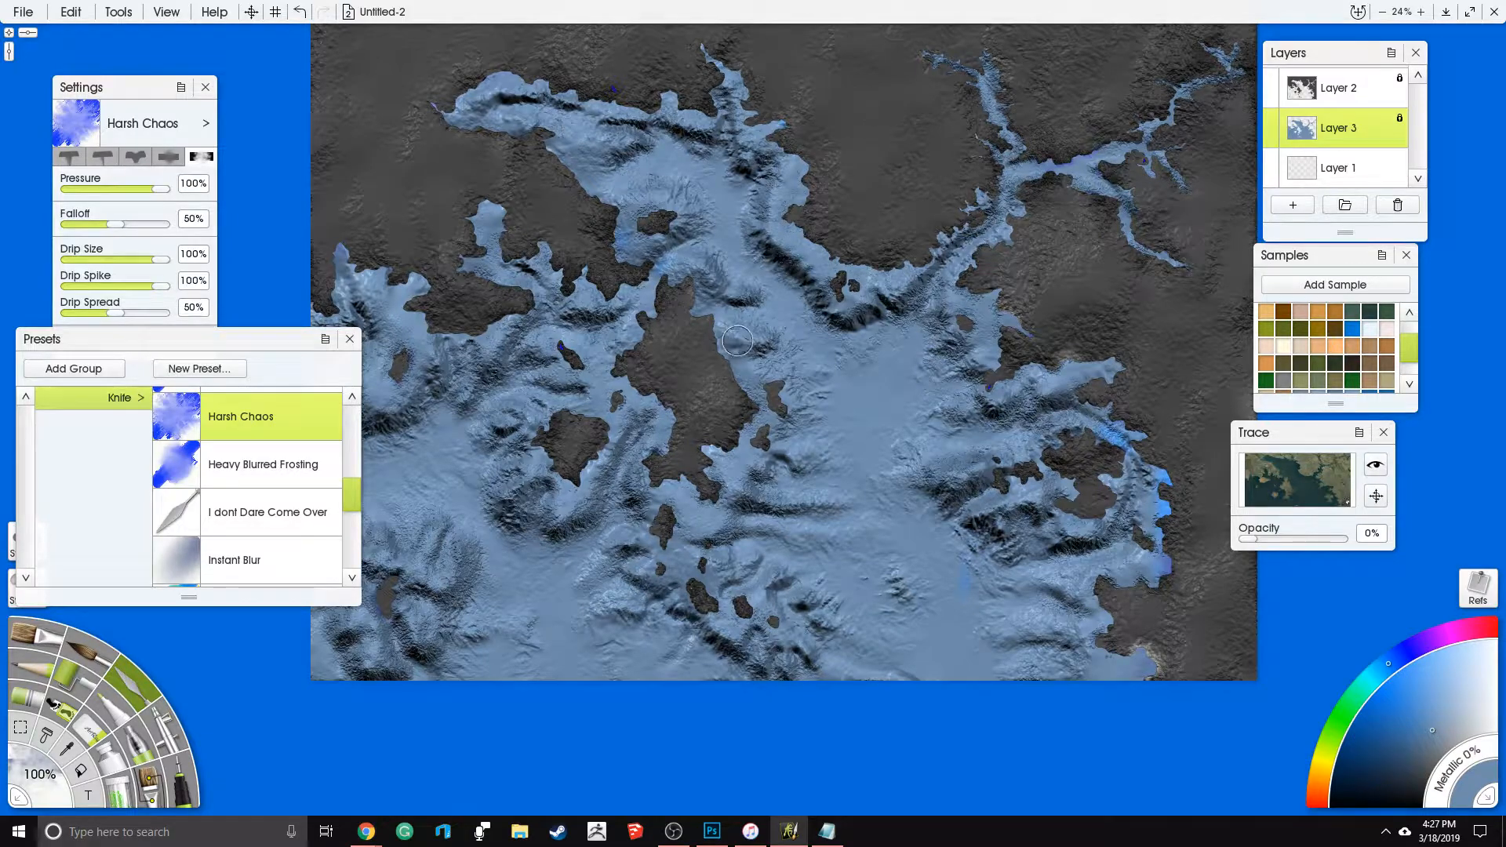
{"action": "scroll", "coordinate": [753, 345], "scroll_direction": "up", "scroll_amount": 1}
{"action": "scroll", "coordinate": [896, 353], "scroll_direction": "up", "scroll_amount": 1}
{"action": "mouse_move", "coordinate": [895, 353]}
{"action": "left_mouse_down"}
{"action": "mouse_move", "coordinate": [882, 362]}
{"action": "mouse_move", "coordinate": [897, 381]}
{"action": "mouse_move", "coordinate": [874, 373]}
{"action": "left_mouse_up"}
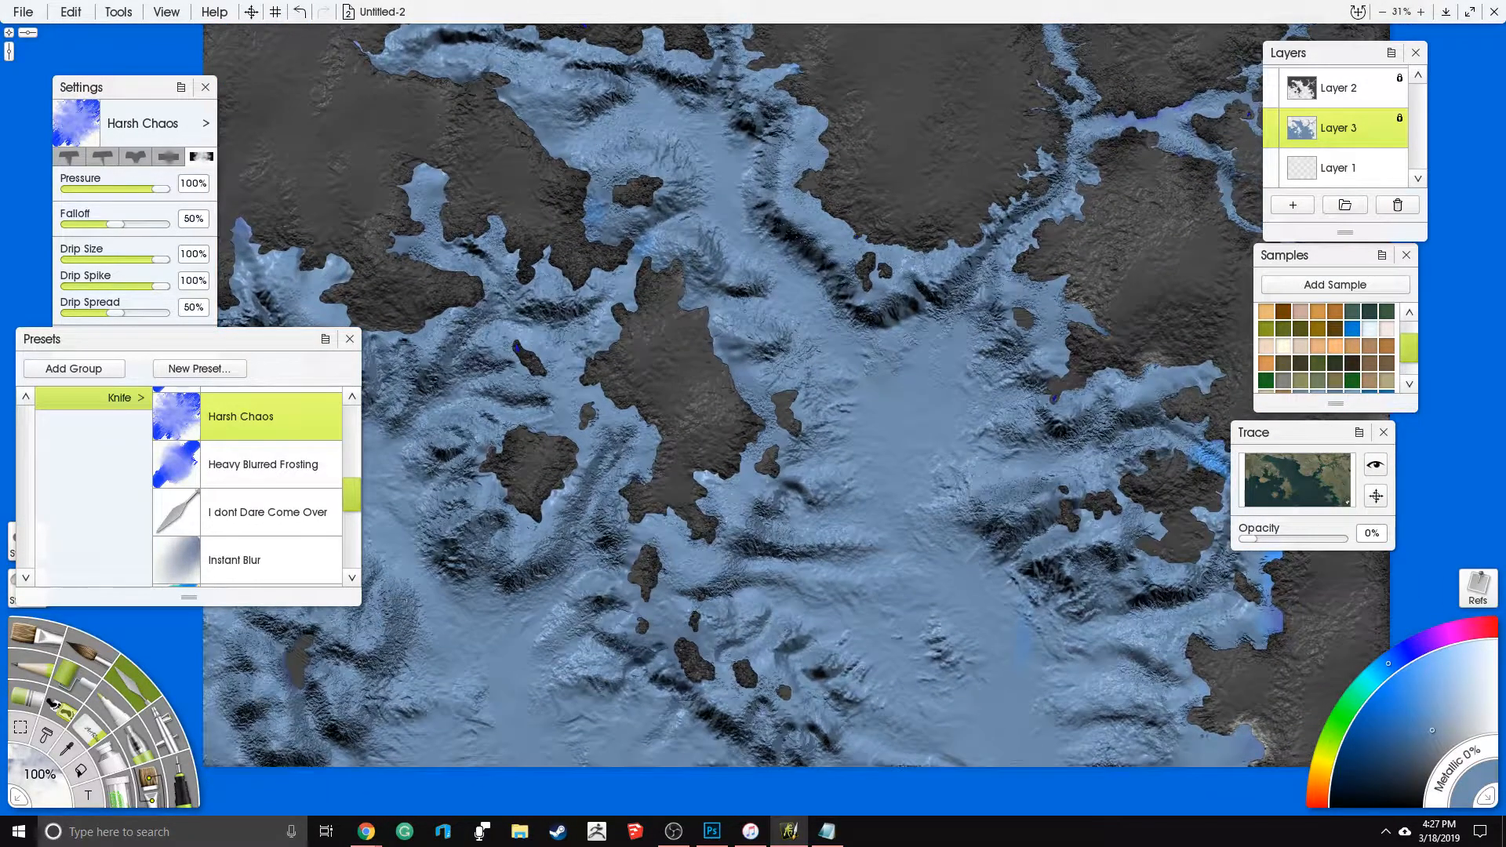
- Switch to the Airbrush for colouring the water
{"action": "left_click", "coordinate": [175, 780]}
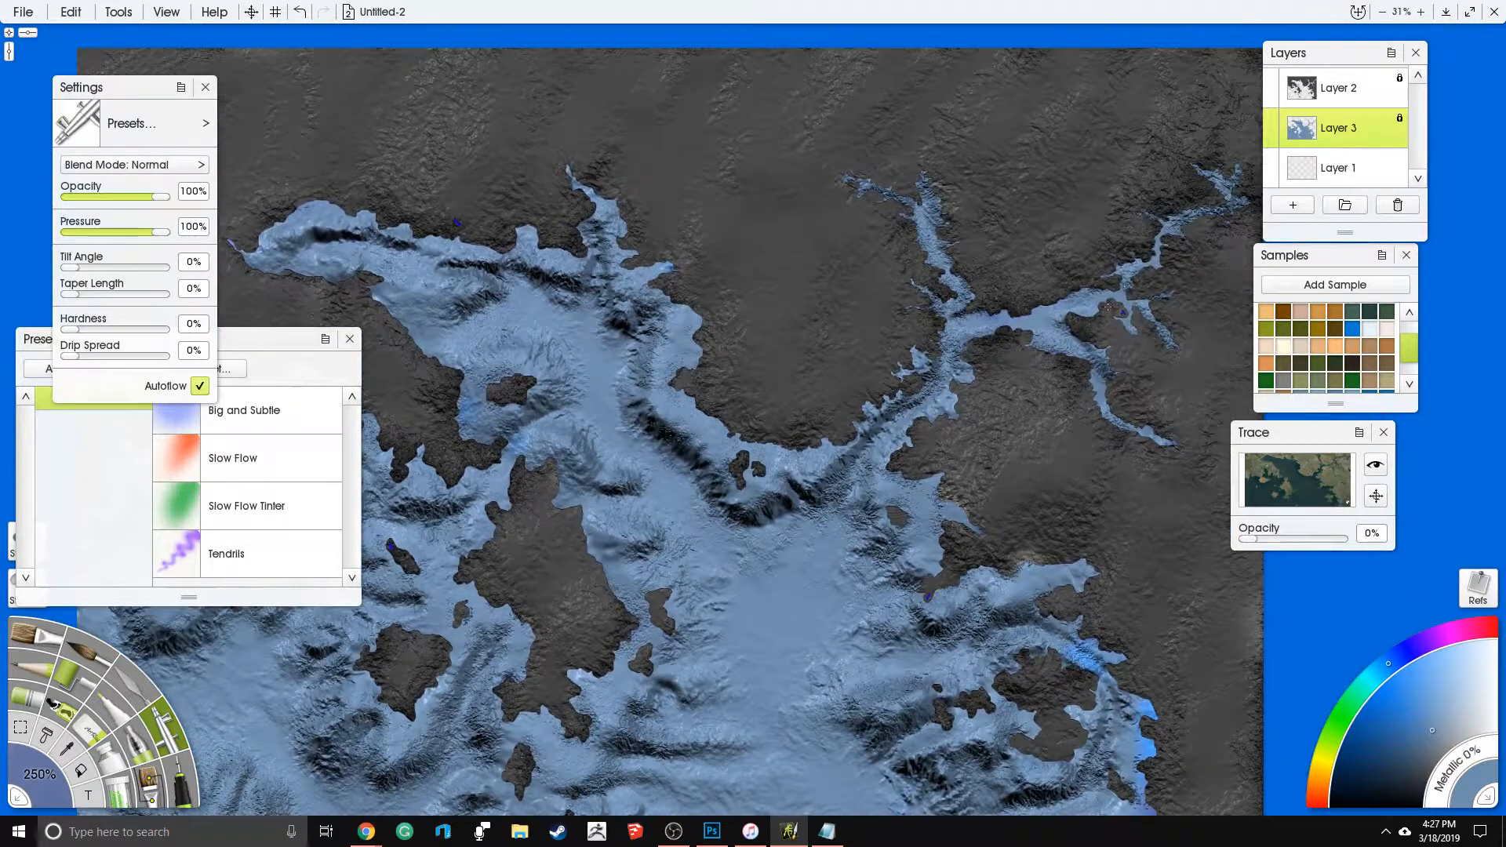
{"action": "left_click_drag", "start_coordinate": [532, 600], "coordinate": [822, 481]}
- Try airbrushing a saturated blue over the central basin and undo the strokes
{"action": "left_click", "coordinate": [1378, 717]}
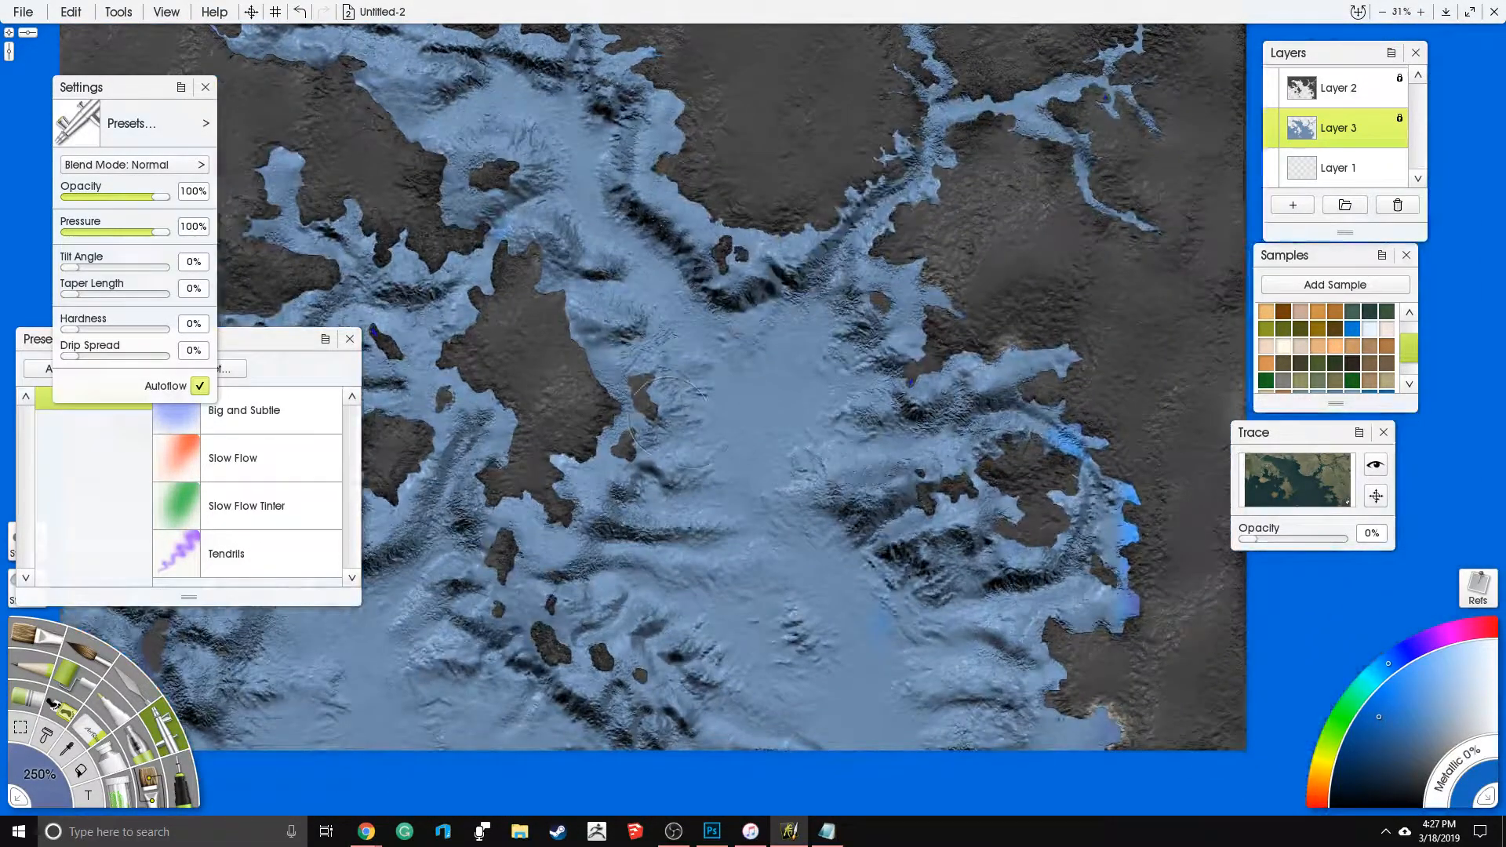
{"action": "mouse_move", "coordinate": [730, 419]}
{"action": "left_mouse_down"}
{"action": "mouse_move", "coordinate": [792, 392]}
{"action": "mouse_move", "coordinate": [799, 353]}
{"action": "left_mouse_up"}
{"action": "left_click", "coordinate": [1400, 727]}
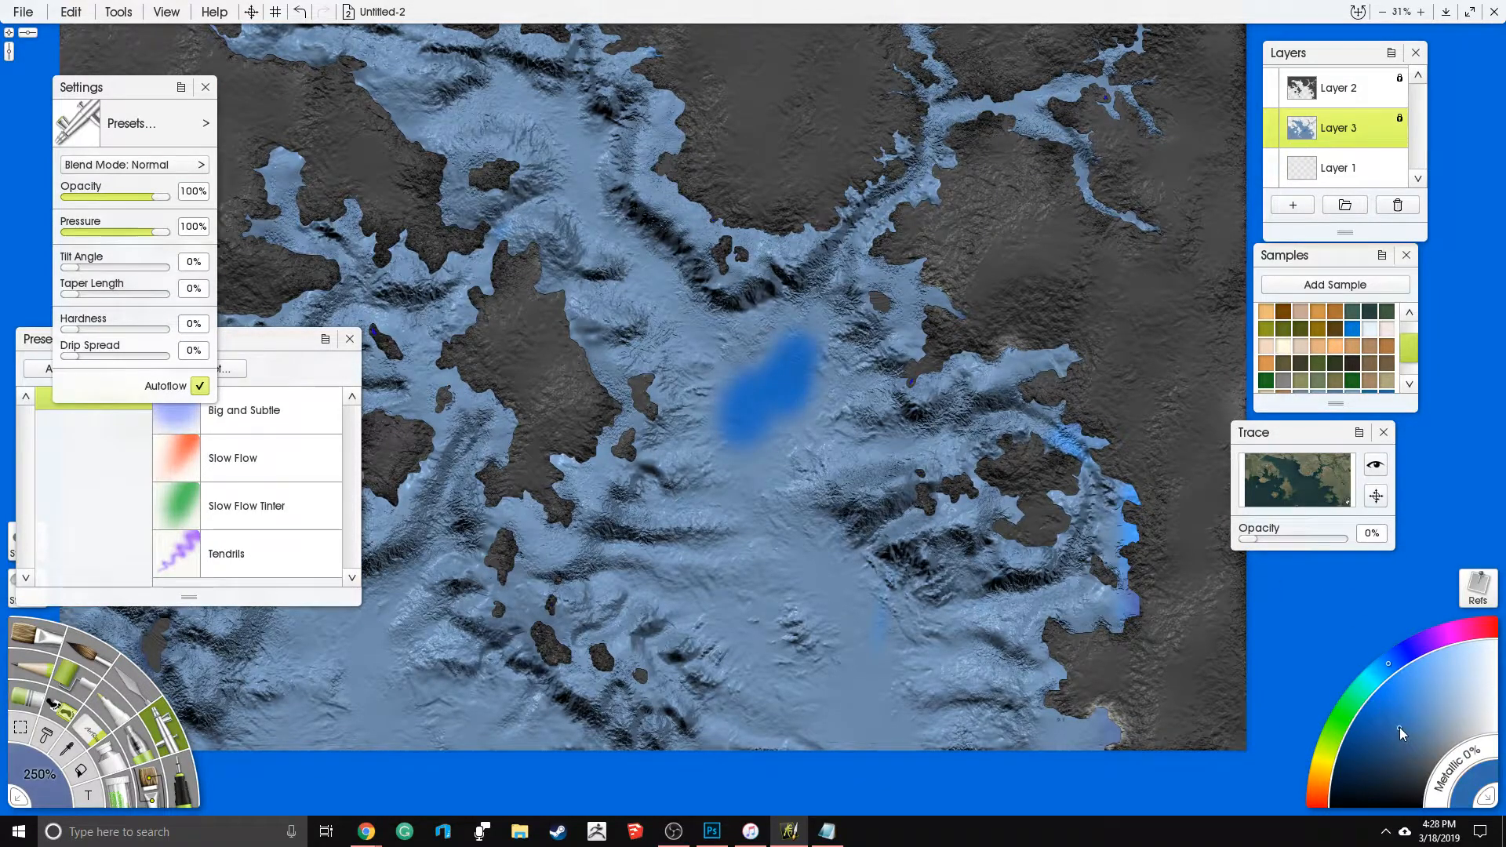
{"action": "key", "text": "ctrl+z"}
{"action": "key", "text": "ctrl+z"}
{"action": "key", "text": "ctrl+z"}
{"action": "key", "text": "ctrl+z"}
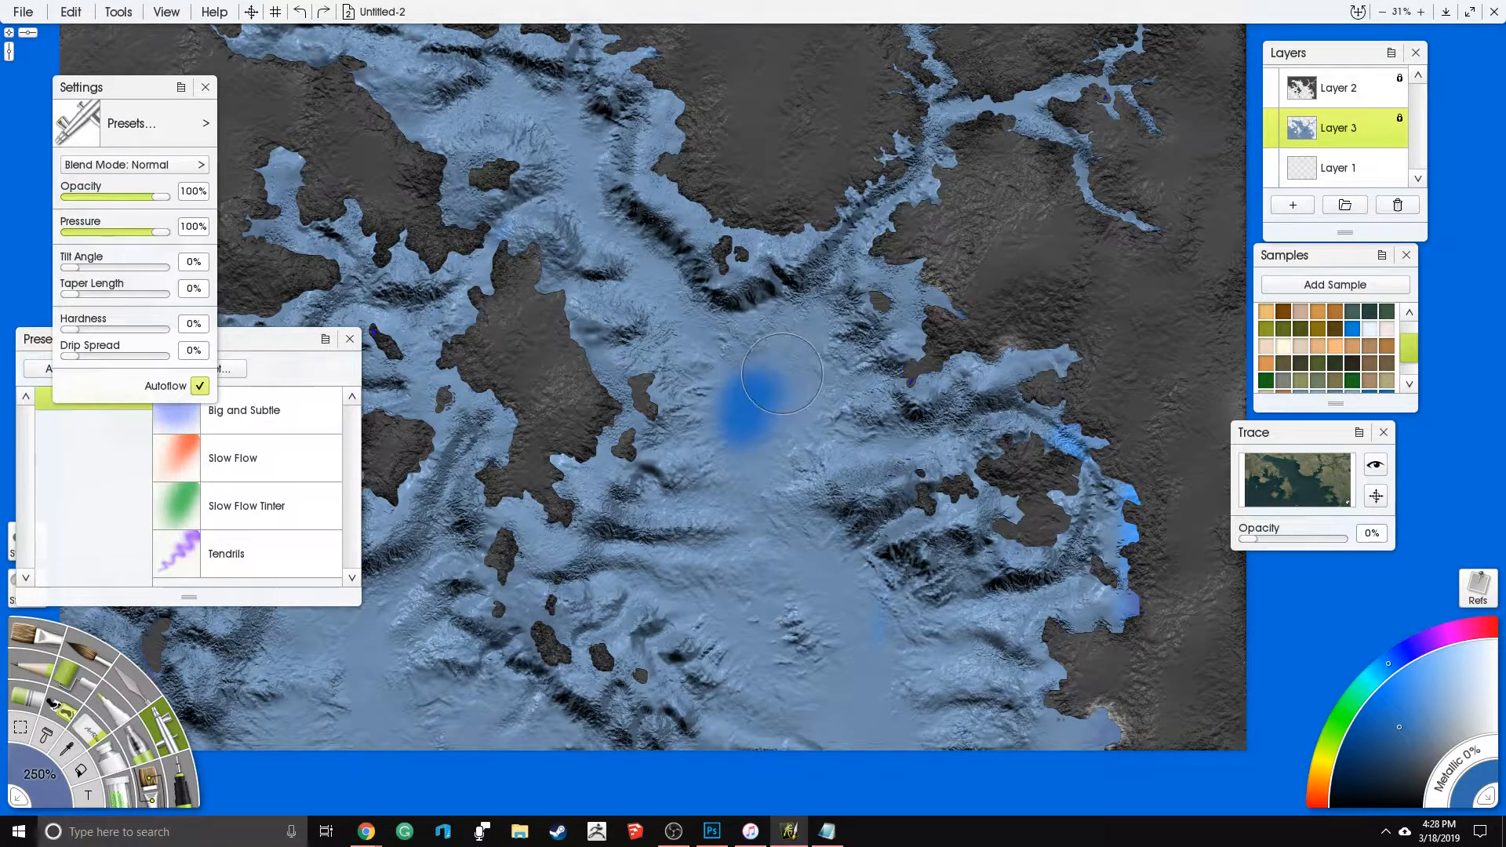
{"action": "mouse_move", "coordinate": [791, 357]}
{"action": "left_mouse_down"}
{"action": "mouse_move", "coordinate": [757, 438]}
{"action": "mouse_move", "coordinate": [736, 433]}
{"action": "mouse_move", "coordinate": [739, 400]}
{"action": "left_mouse_up"}
{"action": "key", "text": "ctrl+z"}
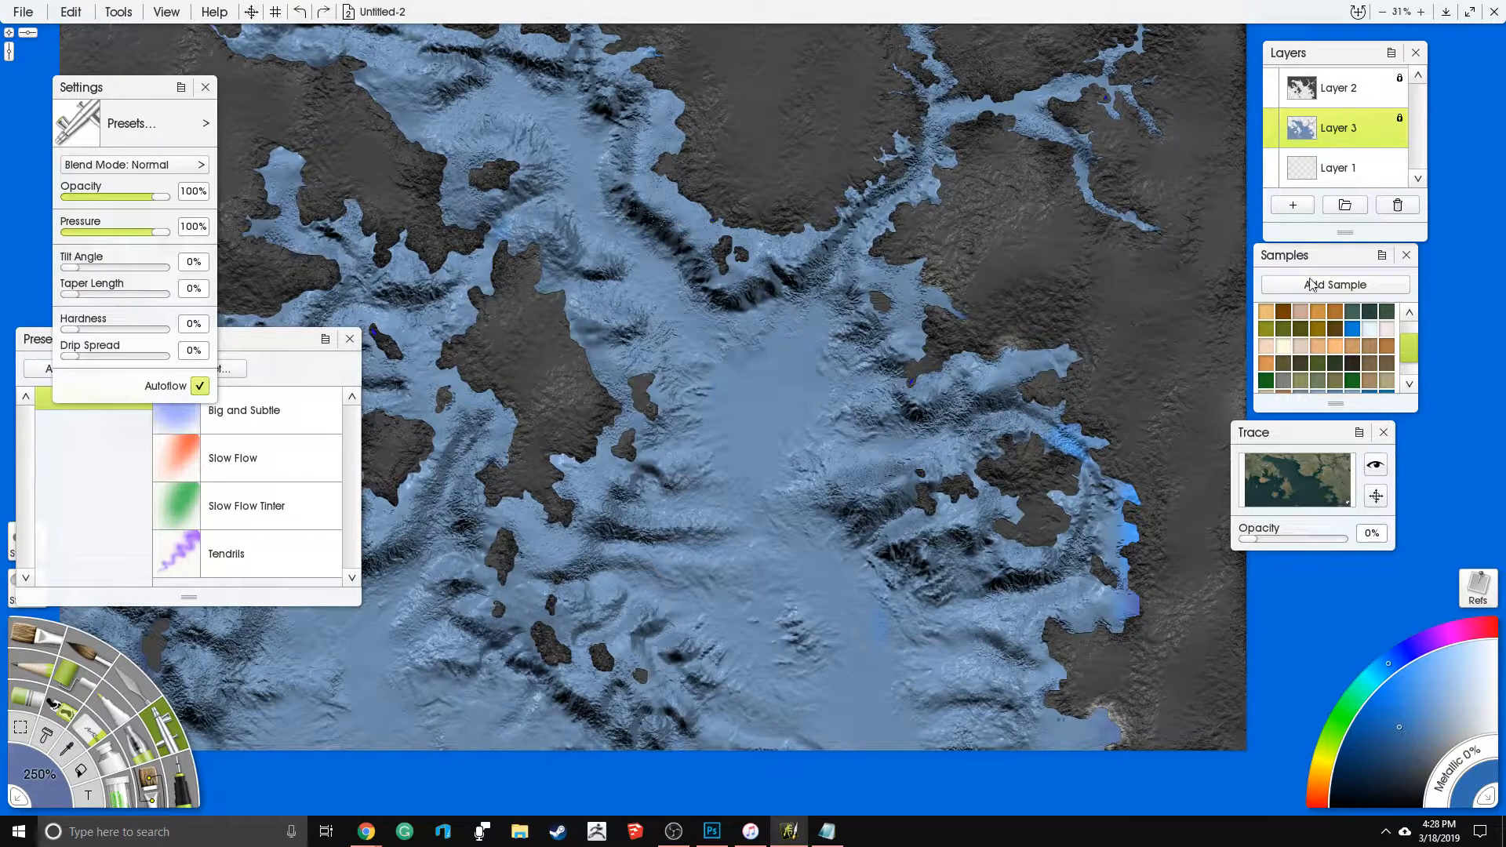
- Try a blue from the saved colour samples on the central basin and undo the test strokes
{"action": "left_click_drag", "start_coordinate": [1409, 349], "coordinate": [1395, 376]}
{"action": "left_click", "coordinate": [1370, 364]}
{"action": "left_click_drag", "start_coordinate": [779, 368], "coordinate": [741, 408]}
{"action": "key", "text": "ctrl+z"}
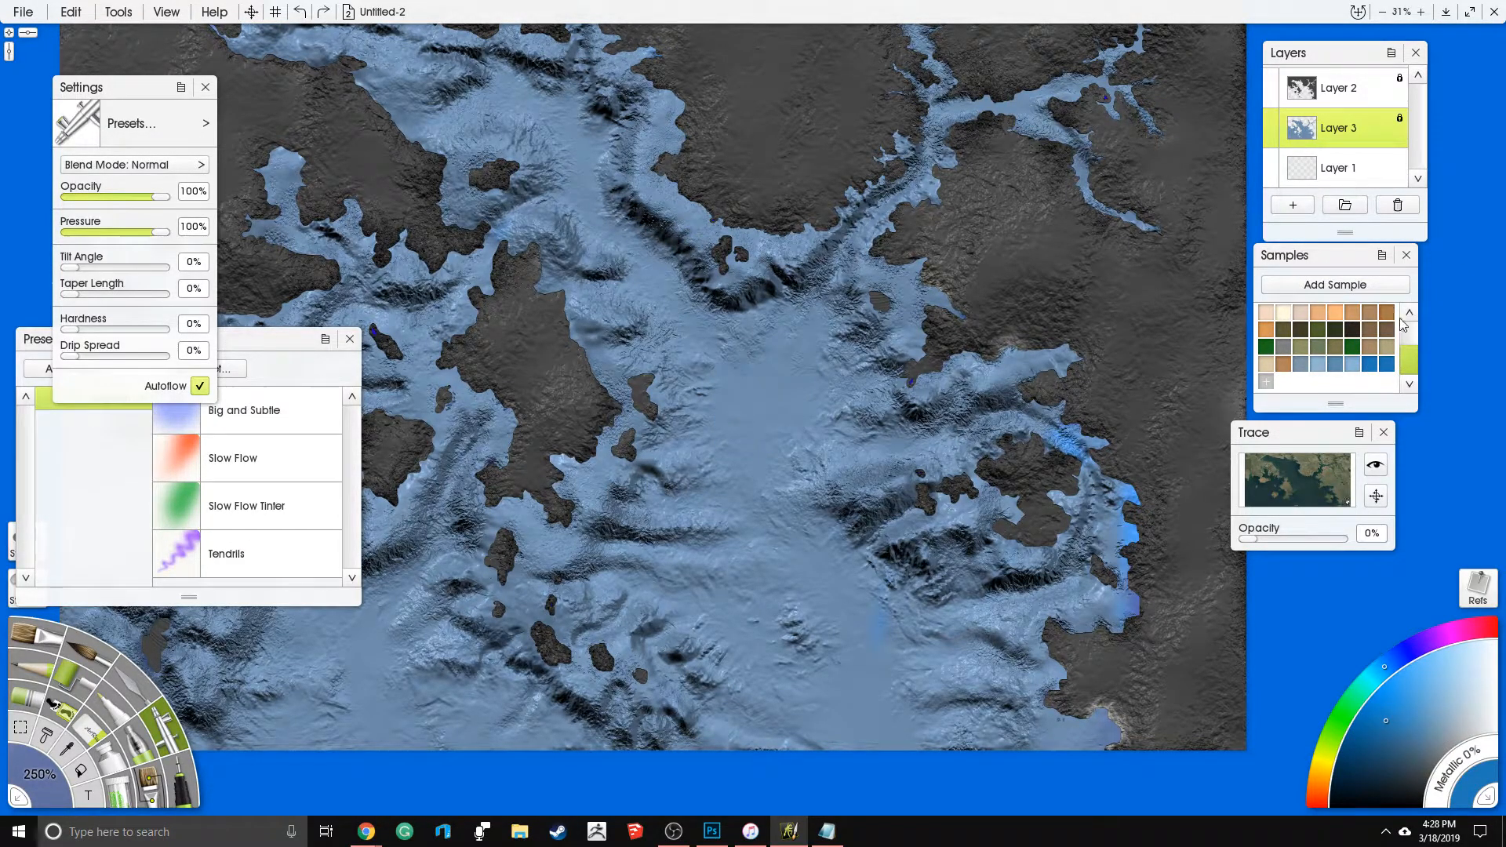
{"action": "left_click_drag", "start_coordinate": [734, 383], "coordinate": [753, 443]}
{"action": "key", "text": "ctrl+z"}
- Pick a dark muted blue and airbrush deep-water patches in the central basin and the channel running to the southern edge
{"action": "left_click", "coordinate": [1413, 739]}
{"action": "left_click", "coordinate": [1417, 753]}
{"action": "left_click", "coordinate": [1404, 750]}
{"action": "mouse_move", "coordinate": [754, 384]}
{"action": "left_mouse_down"}
{"action": "mouse_move", "coordinate": [757, 439]}
{"action": "mouse_move", "coordinate": [718, 404]}
{"action": "mouse_move", "coordinate": [786, 393]}
{"action": "left_mouse_up"}
{"action": "mouse_move", "coordinate": [773, 578]}
{"action": "left_mouse_down"}
{"action": "mouse_move", "coordinate": [801, 569]}
{"action": "mouse_move", "coordinate": [844, 602]}
{"action": "mouse_move", "coordinate": [869, 646]}
{"action": "mouse_move", "coordinate": [867, 710]}
{"action": "left_mouse_up"}
{"action": "left_click", "coordinate": [740, 634]}
- Airbrush more dark muted blue patches in the southwestern sea and along the northern strait
{"action": "mouse_move", "coordinate": [381, 639]}
{"action": "left_mouse_down"}
{"action": "mouse_move", "coordinate": [563, 512]}
{"action": "mouse_move", "coordinate": [570, 595]}
{"action": "mouse_move", "coordinate": [628, 612]}
{"action": "mouse_move", "coordinate": [439, 440]}
{"action": "mouse_move", "coordinate": [409, 320]}
{"action": "left_mouse_up"}
{"action": "left_click_drag", "start_coordinate": [410, 320], "coordinate": [703, 303]}
{"action": "mouse_move", "coordinate": [614, 318]}
{"action": "left_mouse_down"}
{"action": "mouse_move", "coordinate": [557, 365]}
{"action": "mouse_move", "coordinate": [630, 342]}
{"action": "left_mouse_up"}
{"action": "left_click_drag", "start_coordinate": [863, 443], "coordinate": [504, 556]}
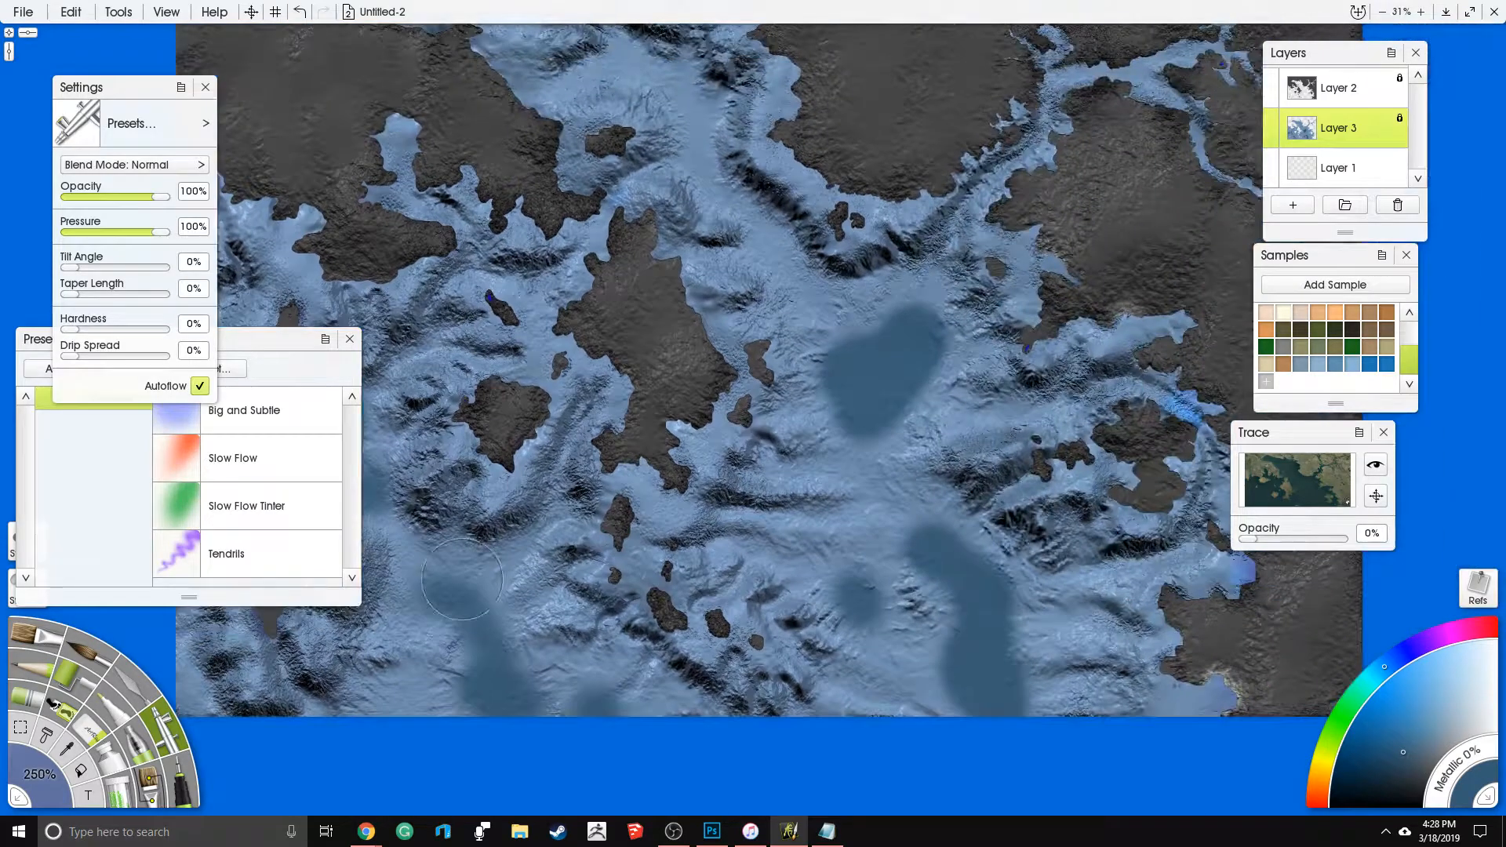
{"action": "left_click_drag", "start_coordinate": [696, 381], "coordinate": [687, 449]}
{"action": "mouse_move", "coordinate": [769, 314]}
{"action": "left_mouse_down"}
{"action": "mouse_move", "coordinate": [707, 149]}
{"action": "mouse_move", "coordinate": [674, 181]}
{"action": "mouse_move", "coordinate": [624, 181]}
{"action": "mouse_move", "coordinate": [684, 206]}
{"action": "left_mouse_up"}
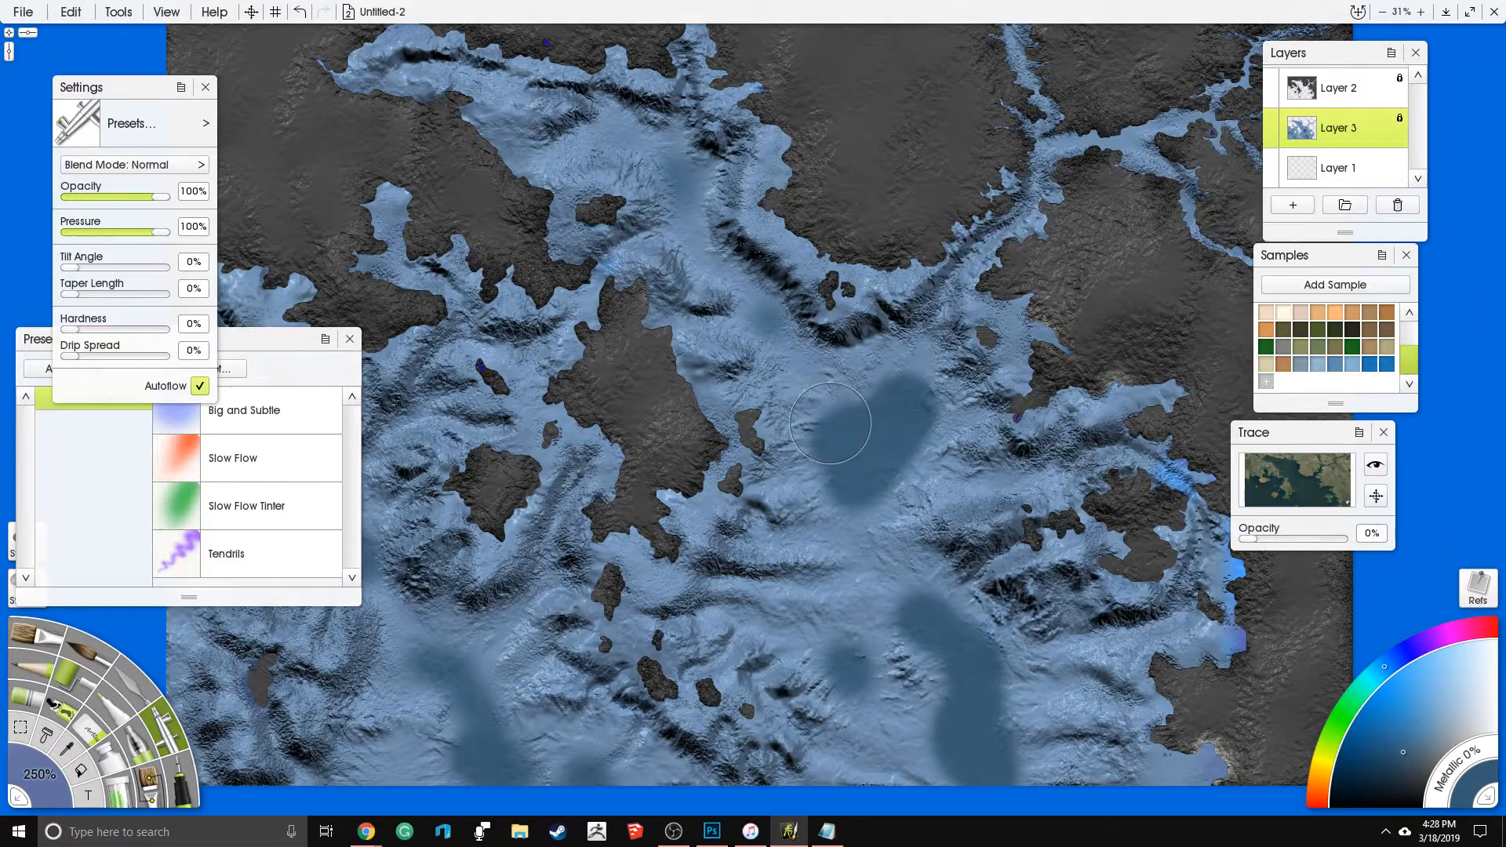
- Choose a slightly lighter muted blue and set the Airbrush to 44% opacity and 40% pressure
{"action": "left_click", "coordinate": [1414, 739]}
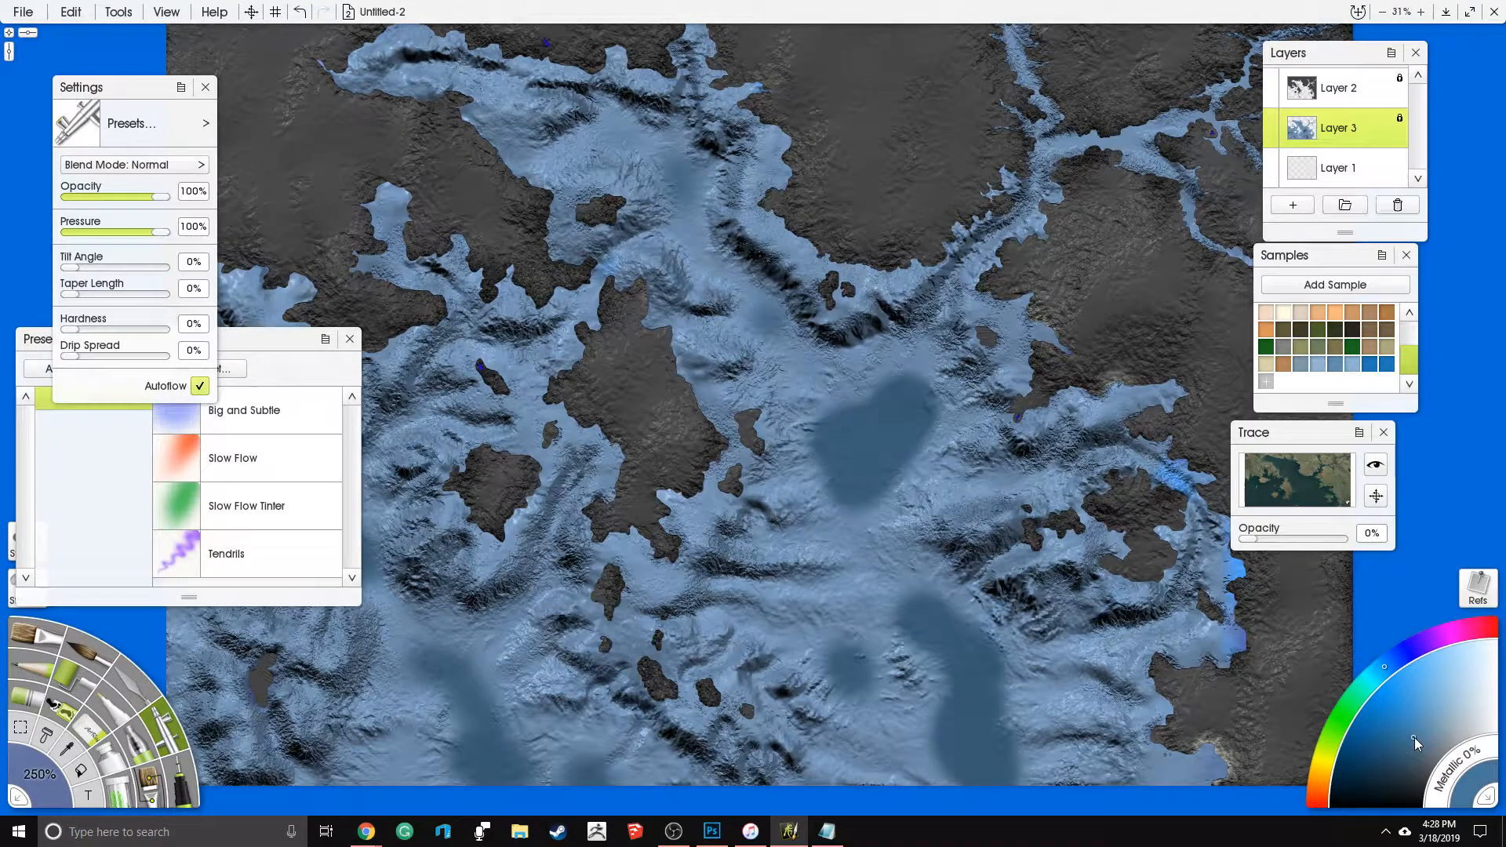
{"action": "left_click", "coordinate": [111, 196]}
{"action": "left_click", "coordinate": [115, 233]}
{"action": "scroll", "coordinate": [866, 262], "scroll_direction": "up", "scroll_amount": 5}
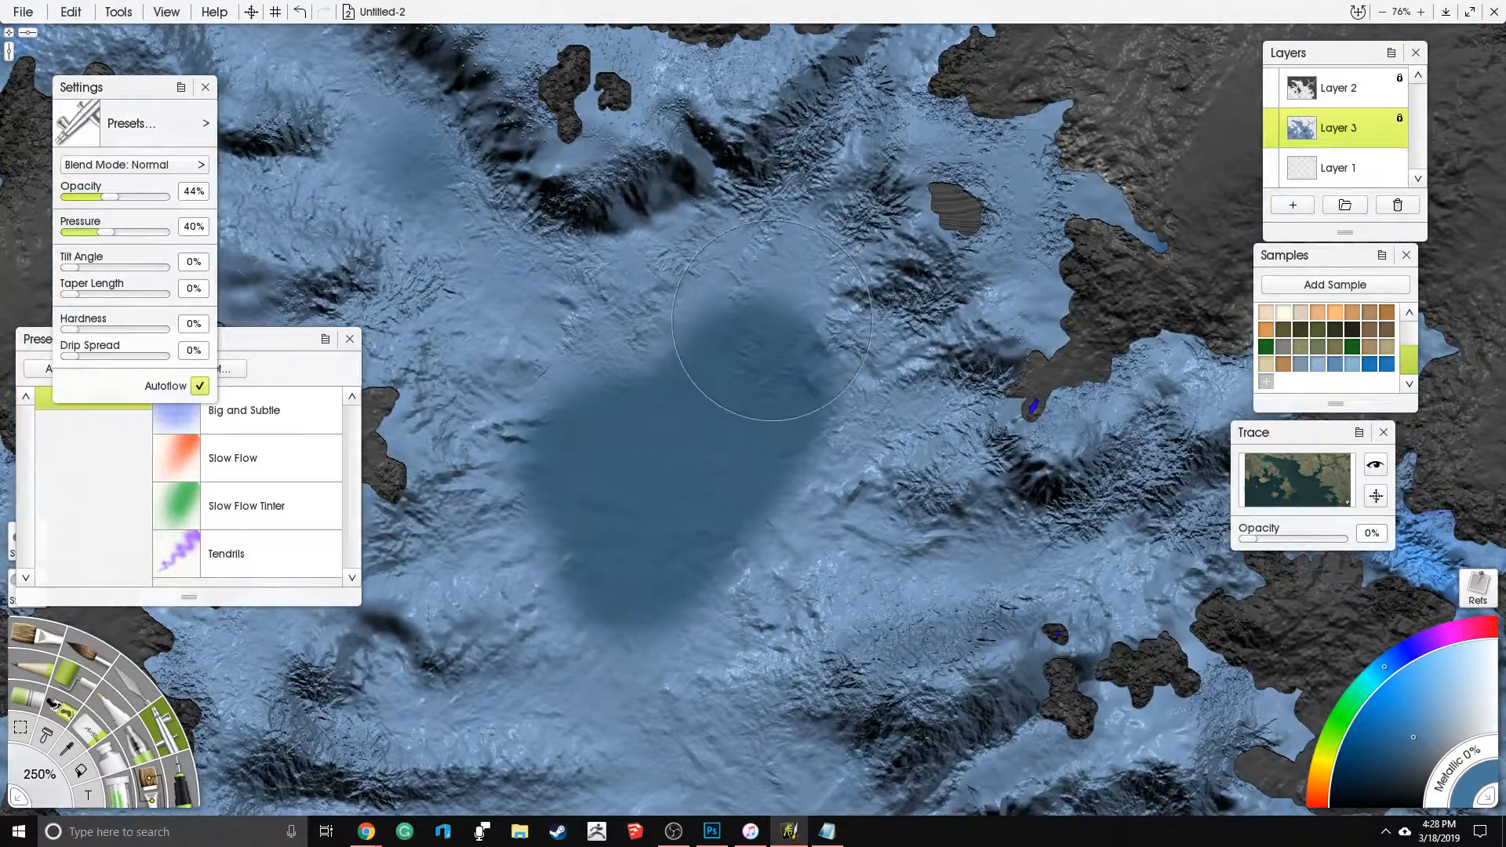
- Set the paint's Metallic to 15% and the Airbrush size to 150%
{"action": "left_click", "coordinate": [1439, 794]}
{"action": "left_click", "coordinate": [51, 787]}
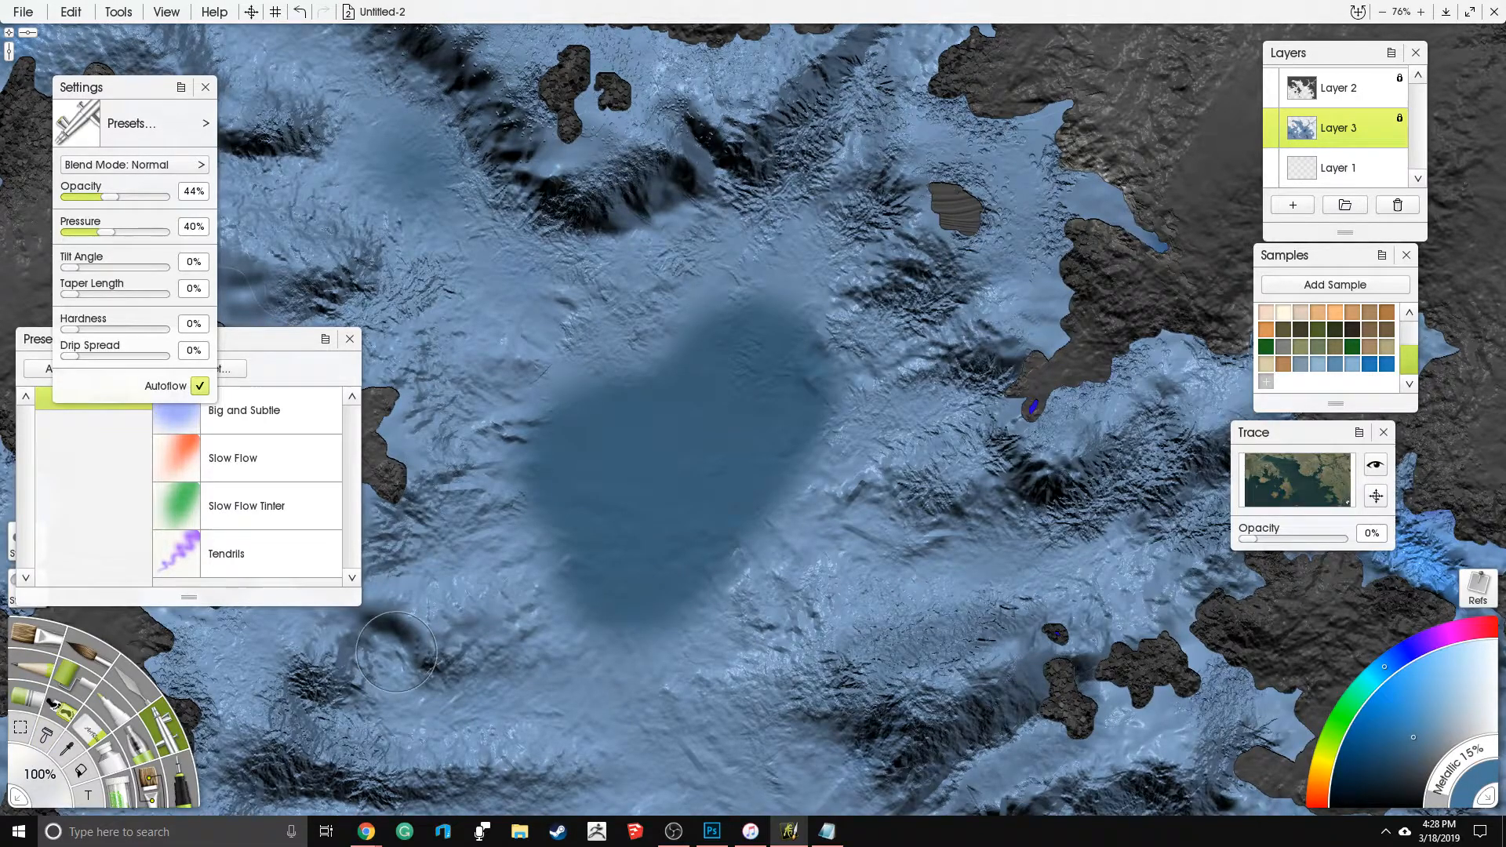
{"action": "left_click", "coordinate": [43, 775]}
{"action": "type", "text": "1"}
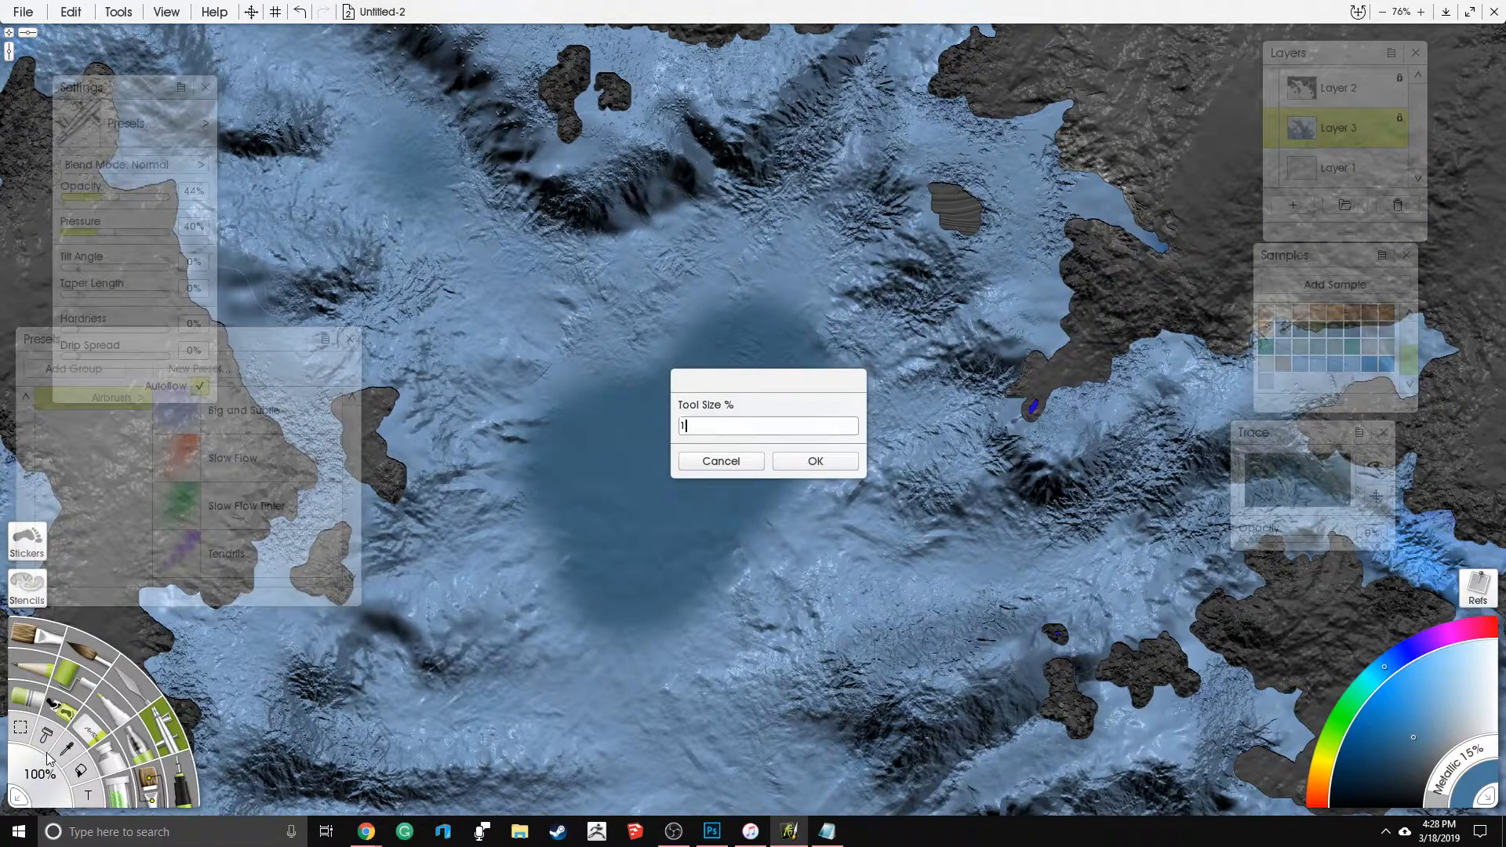
{"action": "type", "text": "50"}
{"action": "key", "text": "Return"}
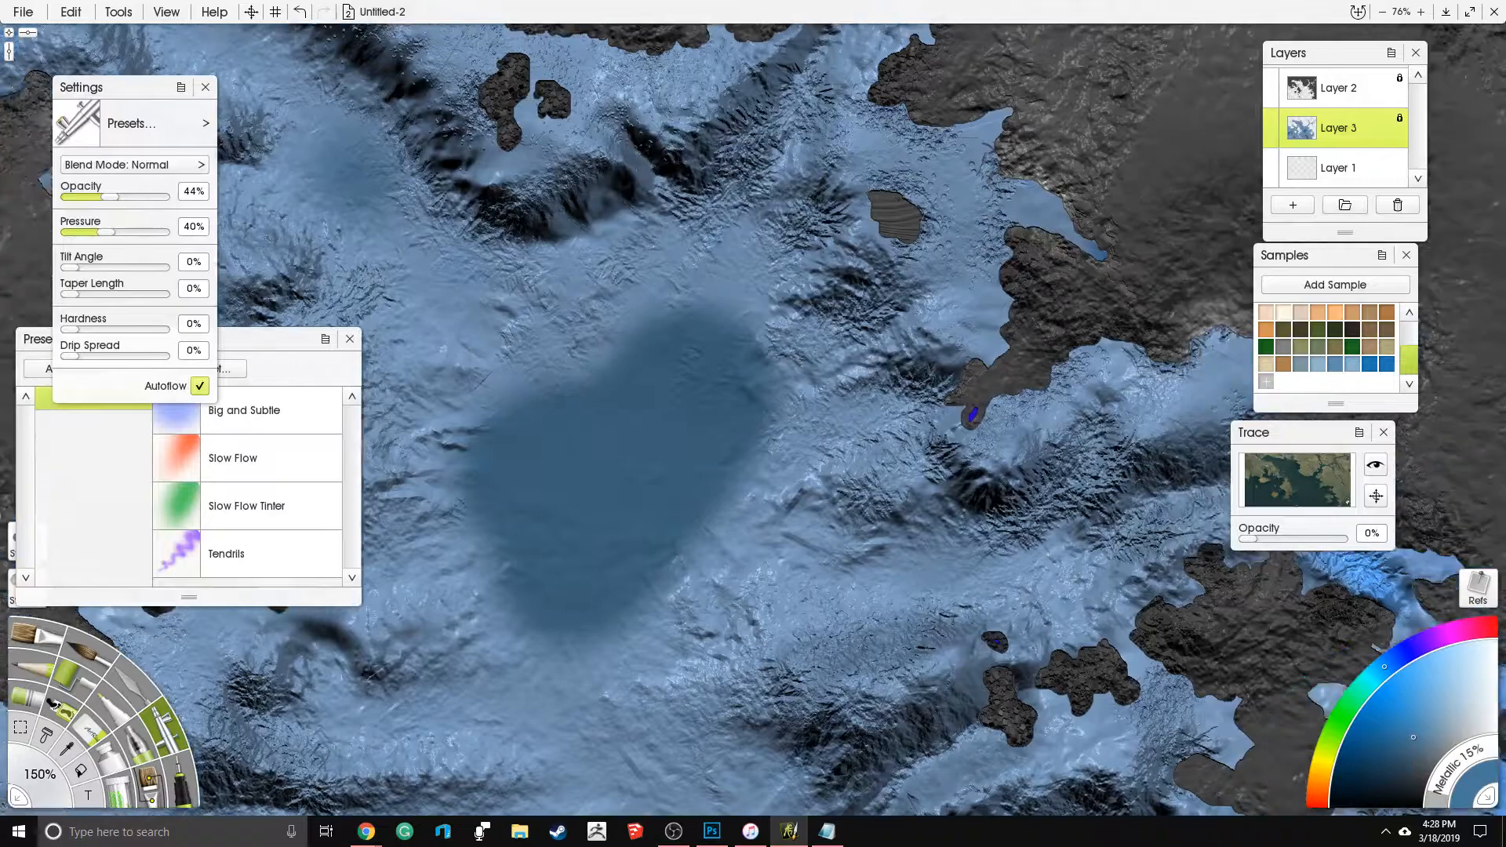
- Raise the Metallic to 21% and feather the central deep-water patch outward into the surrounding seabed with soft Airbrush strokes
{"action": "left_click_drag", "start_coordinate": [724, 357], "coordinate": [667, 380]}
{"action": "mouse_move", "coordinate": [615, 434]}
{"action": "left_mouse_down"}
{"action": "mouse_move", "coordinate": [677, 318]}
{"action": "mouse_move", "coordinate": [590, 340]}
{"action": "mouse_move", "coordinate": [471, 302]}
{"action": "left_mouse_up"}
{"action": "mouse_move", "coordinate": [747, 374]}
{"action": "left_mouse_down"}
{"action": "mouse_move", "coordinate": [746, 314]}
{"action": "mouse_move", "coordinate": [753, 345]}
{"action": "mouse_move", "coordinate": [863, 337]}
{"action": "mouse_move", "coordinate": [924, 243]}
{"action": "mouse_move", "coordinate": [781, 145]}
{"action": "left_mouse_up"}
{"action": "left_click_drag", "start_coordinate": [773, 308], "coordinate": [711, 177]}
{"action": "mouse_move", "coordinate": [593, 300]}
{"action": "left_mouse_down"}
{"action": "mouse_move", "coordinate": [510, 276]}
{"action": "mouse_move", "coordinate": [518, 375]}
{"action": "left_mouse_up"}
{"action": "left_click_drag", "start_coordinate": [723, 424], "coordinate": [759, 465]}
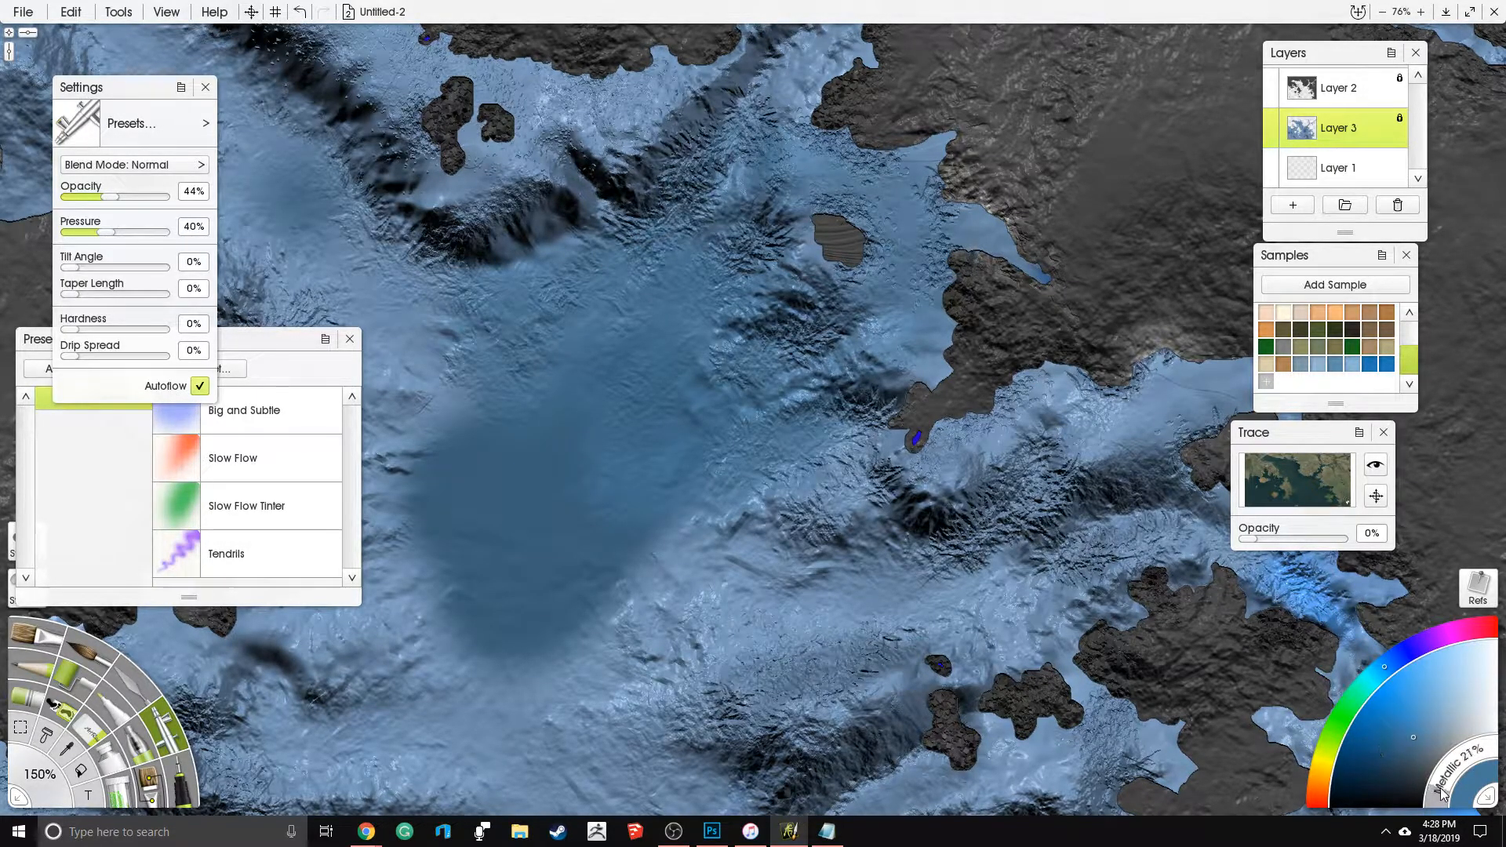
{"action": "mouse_move", "coordinate": [791, 455]}
{"action": "left_mouse_down"}
{"action": "mouse_move", "coordinate": [695, 561]}
{"action": "mouse_move", "coordinate": [806, 622]}
{"action": "mouse_move", "coordinate": [608, 647]}
{"action": "mouse_move", "coordinate": [469, 379]}
{"action": "mouse_move", "coordinate": [441, 417]}
{"action": "mouse_move", "coordinate": [504, 679]}
{"action": "mouse_move", "coordinate": [558, 639]}
{"action": "left_mouse_up"}
{"action": "left_click_drag", "start_coordinate": [551, 576], "coordinate": [783, 446]}
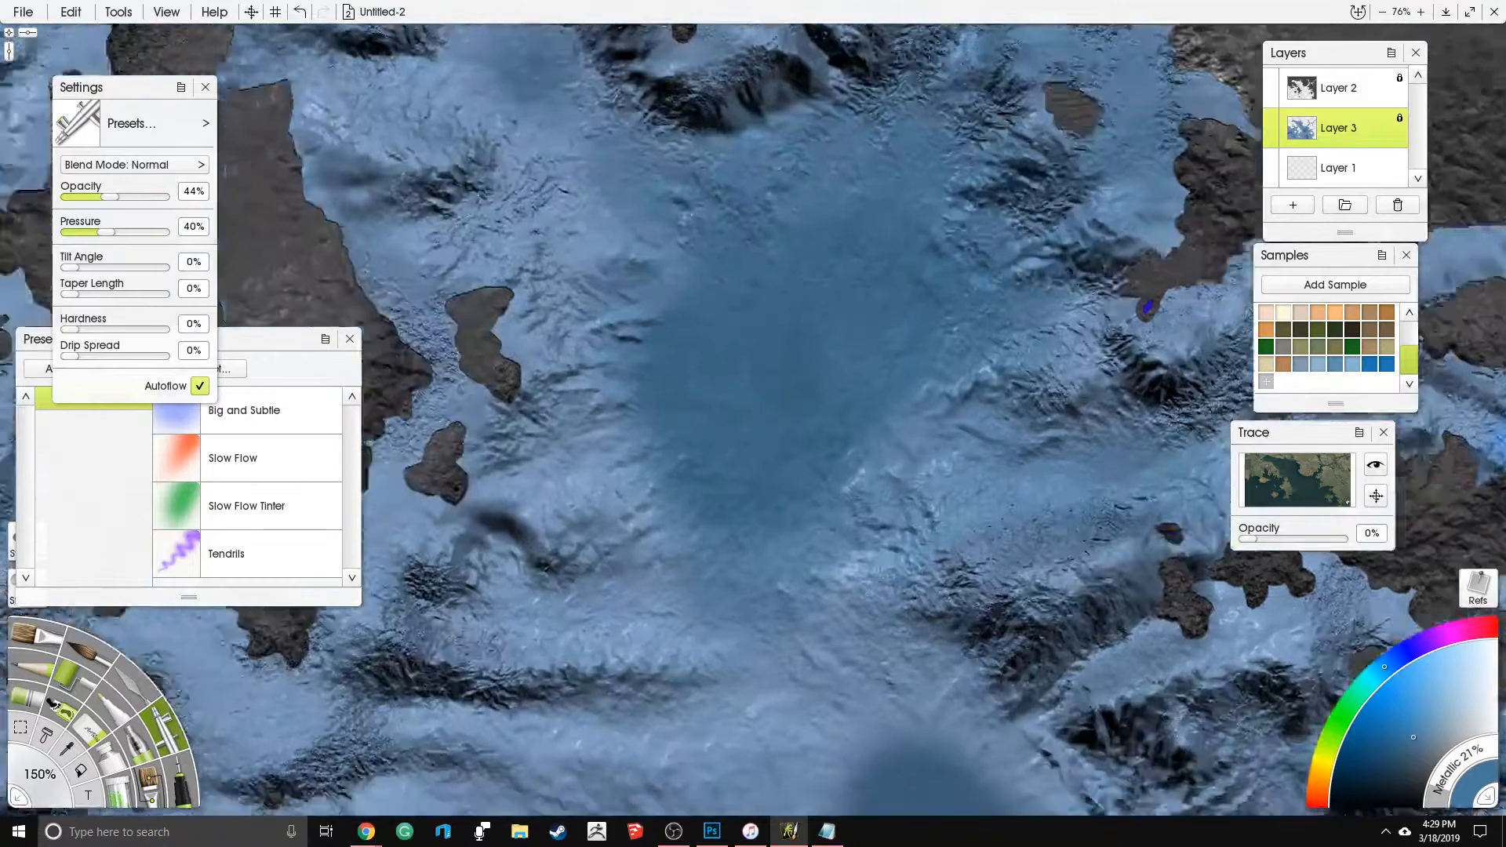
- Airbrush soft blue between the ridges west of the central basin and southward toward the next deep patch
{"action": "left_click_drag", "start_coordinate": [599, 439], "coordinate": [552, 487]}
{"action": "left_click_drag", "start_coordinate": [594, 310], "coordinate": [542, 349]}
{"action": "left_click_drag", "start_coordinate": [582, 187], "coordinate": [412, 259]}
{"action": "left_click_drag", "start_coordinate": [496, 440], "coordinate": [479, 449]}
{"action": "mouse_move", "coordinate": [519, 574]}
{"action": "left_mouse_down"}
{"action": "mouse_move", "coordinate": [645, 601]}
{"action": "mouse_move", "coordinate": [813, 728]}
{"action": "mouse_move", "coordinate": [779, 596]}
{"action": "mouse_move", "coordinate": [1002, 466]}
{"action": "mouse_move", "coordinate": [883, 577]}
{"action": "mouse_move", "coordinate": [987, 740]}
{"action": "left_mouse_up"}
{"action": "left_click_drag", "start_coordinate": [756, 607], "coordinate": [720, 551]}
- Blend the central basin into the southern channel and soften the deep patches' edges there with the Airbrush
{"action": "scroll", "coordinate": [929, 388], "scroll_direction": "down", "scroll_amount": 5}
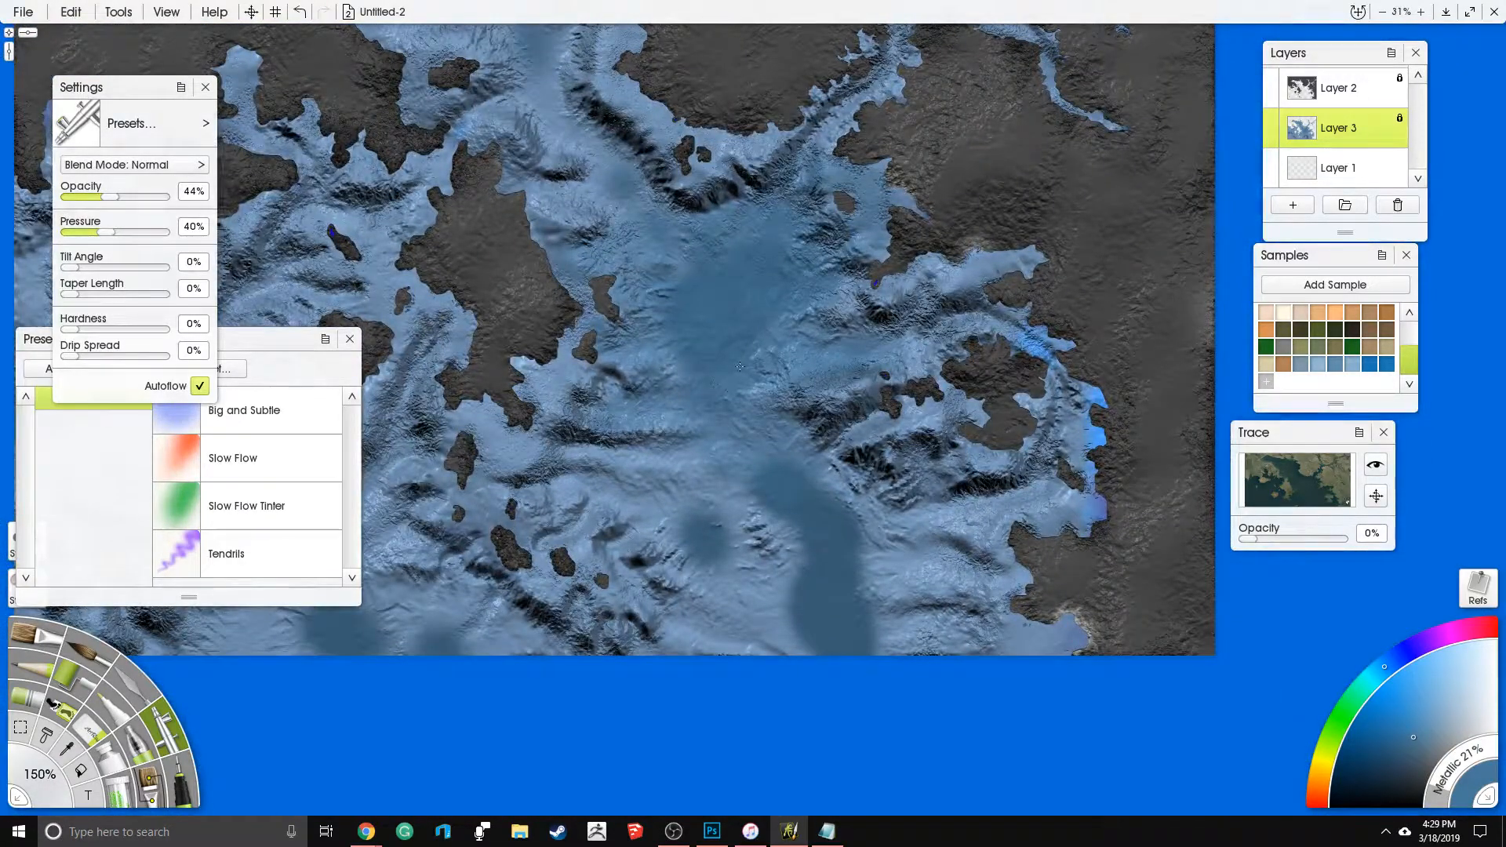
{"action": "mouse_move", "coordinate": [727, 386]}
{"action": "left_mouse_down"}
{"action": "mouse_move", "coordinate": [758, 468]}
{"action": "mouse_move", "coordinate": [725, 448]}
{"action": "mouse_move", "coordinate": [690, 456]}
{"action": "mouse_move", "coordinate": [684, 561]}
{"action": "mouse_move", "coordinate": [714, 556]}
{"action": "mouse_move", "coordinate": [660, 524]}
{"action": "mouse_move", "coordinate": [717, 551]}
{"action": "mouse_move", "coordinate": [749, 604]}
{"action": "mouse_move", "coordinate": [783, 597]}
{"action": "left_mouse_up"}
{"action": "left_click_drag", "start_coordinate": [863, 567], "coordinate": [933, 556]}
{"action": "left_click_drag", "start_coordinate": [853, 614], "coordinate": [786, 648]}
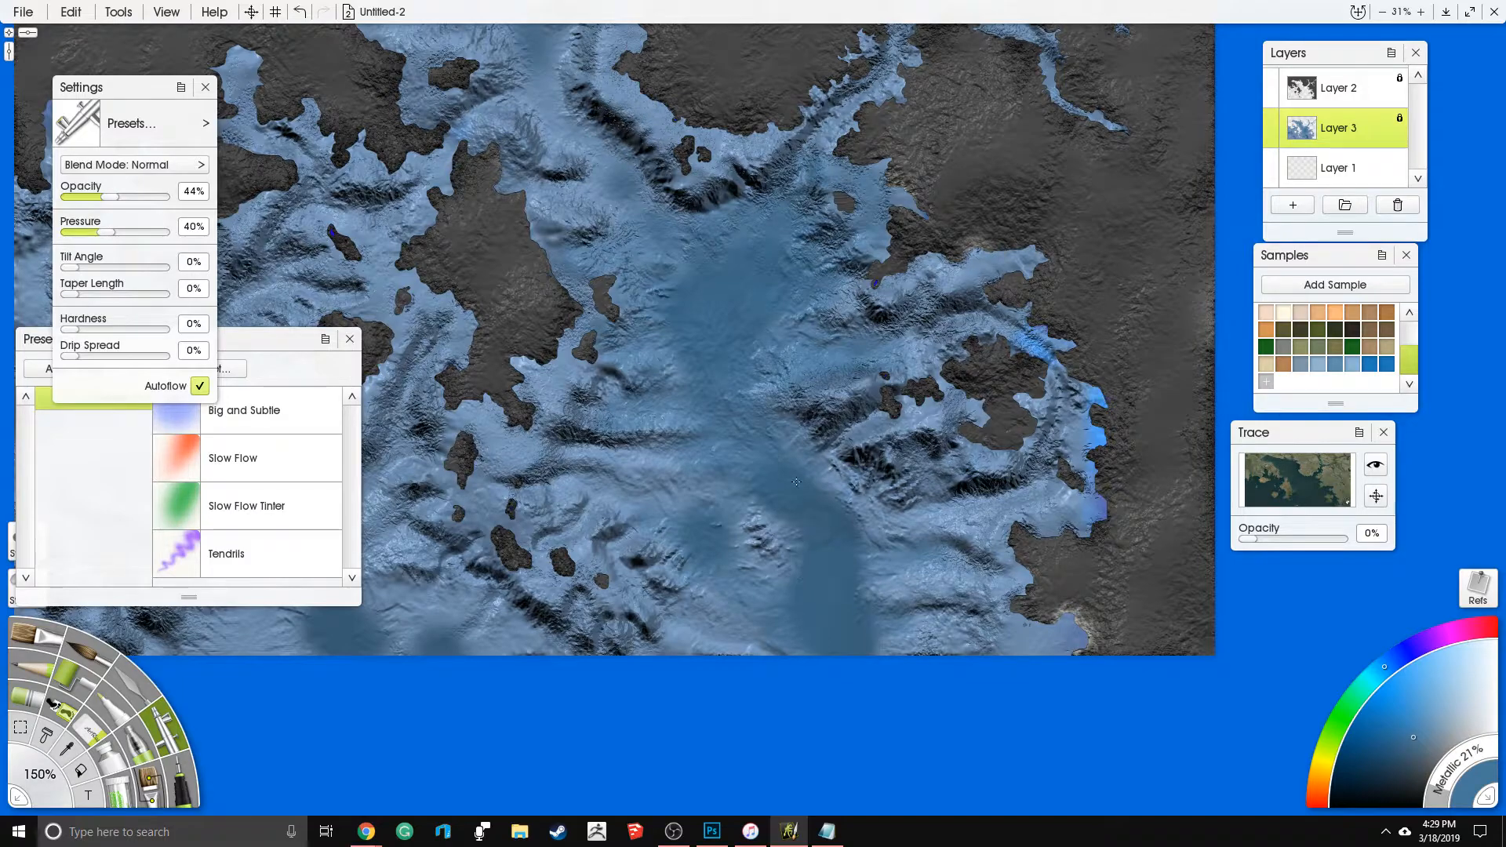
{"action": "mouse_move", "coordinate": [864, 503]}
{"action": "left_mouse_down"}
{"action": "mouse_move", "coordinate": [794, 433]}
{"action": "mouse_move", "coordinate": [572, 475]}
{"action": "left_mouse_up"}
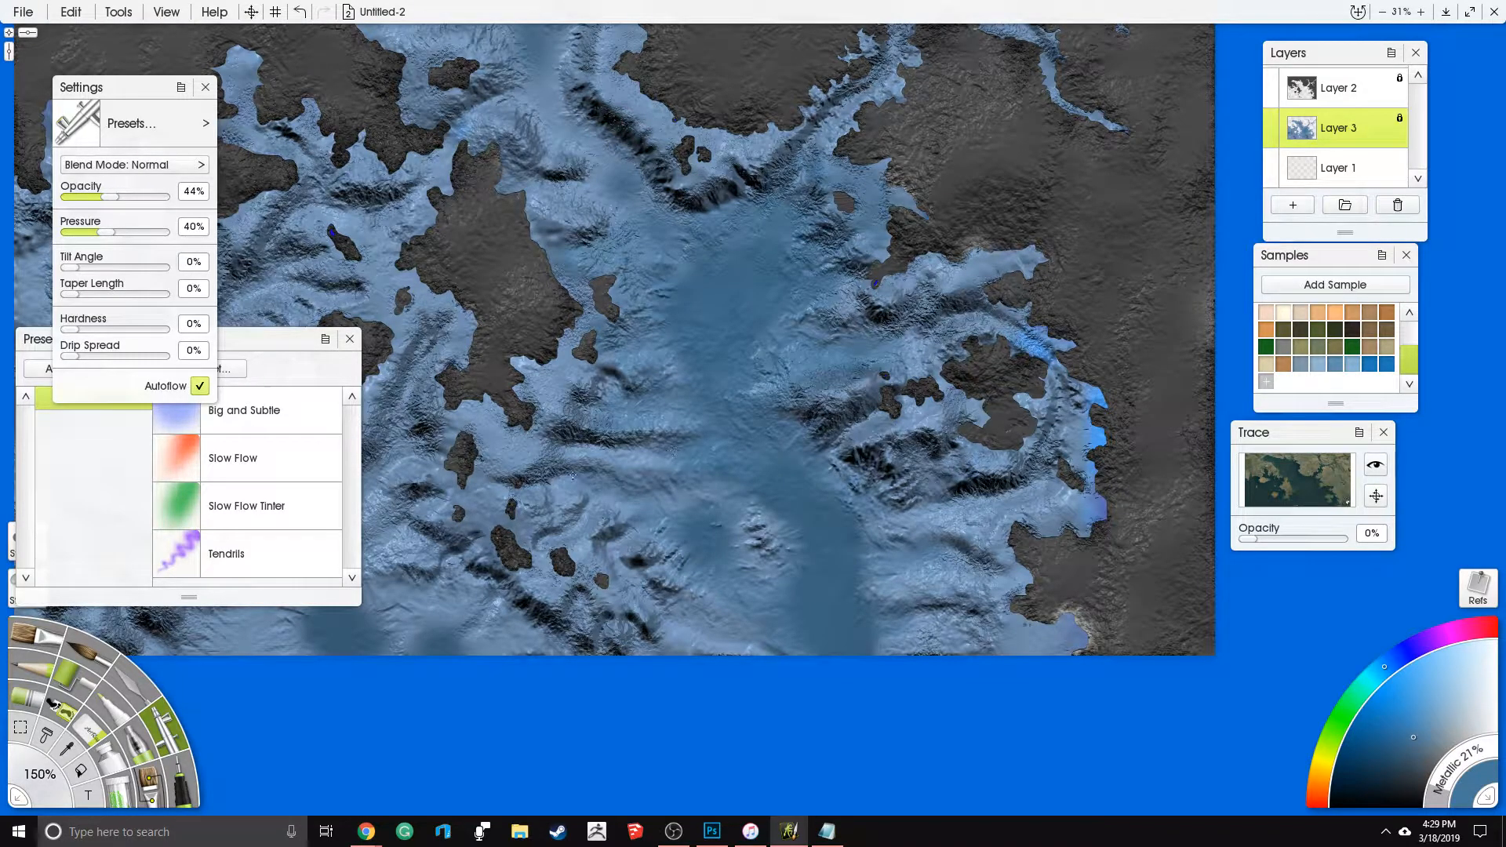
- Airbrush deep blue up the channel northwest of the central basin and soften the edges of the deep patches along the southwestern map edge
{"action": "left_click_drag", "start_coordinate": [689, 249], "coordinate": [538, 107]}
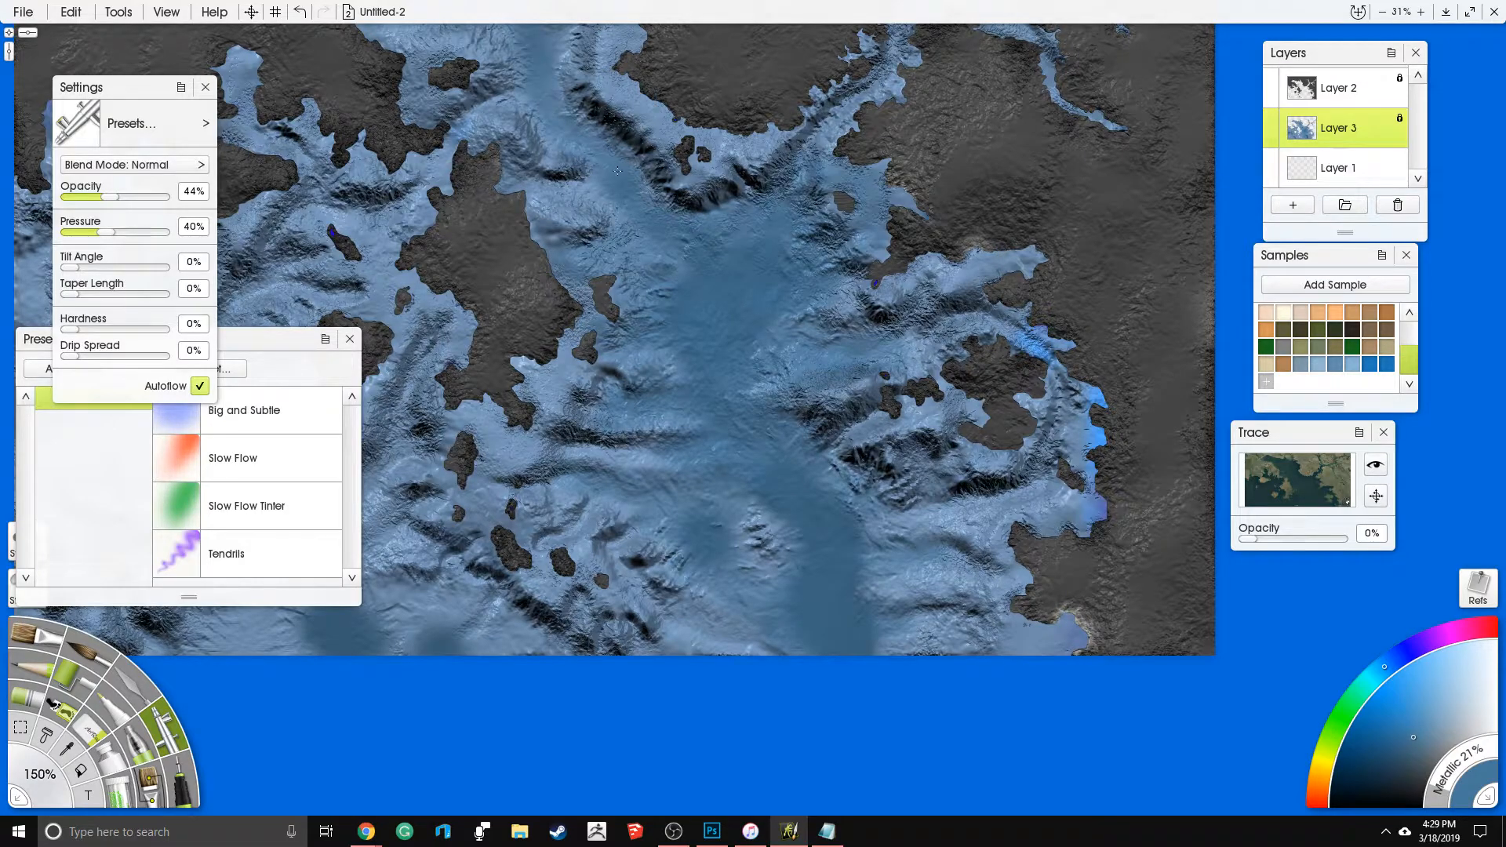
{"action": "left_click_drag", "start_coordinate": [591, 481], "coordinate": [933, 401]}
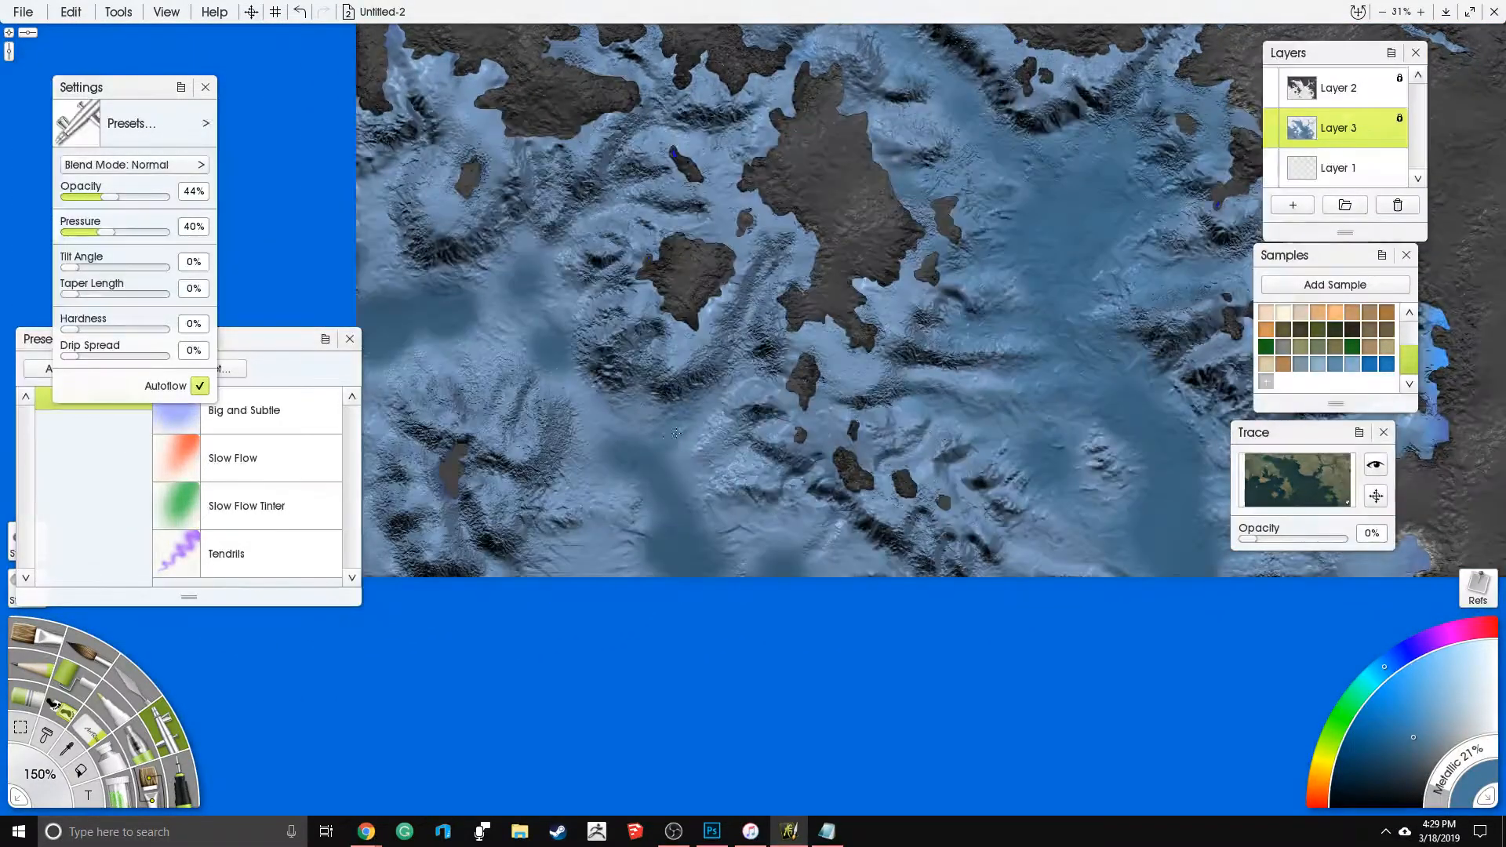
{"action": "left_click_drag", "start_coordinate": [672, 485], "coordinate": [718, 458]}
{"action": "left_click_drag", "start_coordinate": [723, 538], "coordinate": [822, 558]}
{"action": "mouse_move", "coordinate": [623, 548]}
{"action": "left_mouse_down"}
{"action": "mouse_move", "coordinate": [563, 561]}
{"action": "mouse_move", "coordinate": [687, 561]}
{"action": "left_mouse_up"}
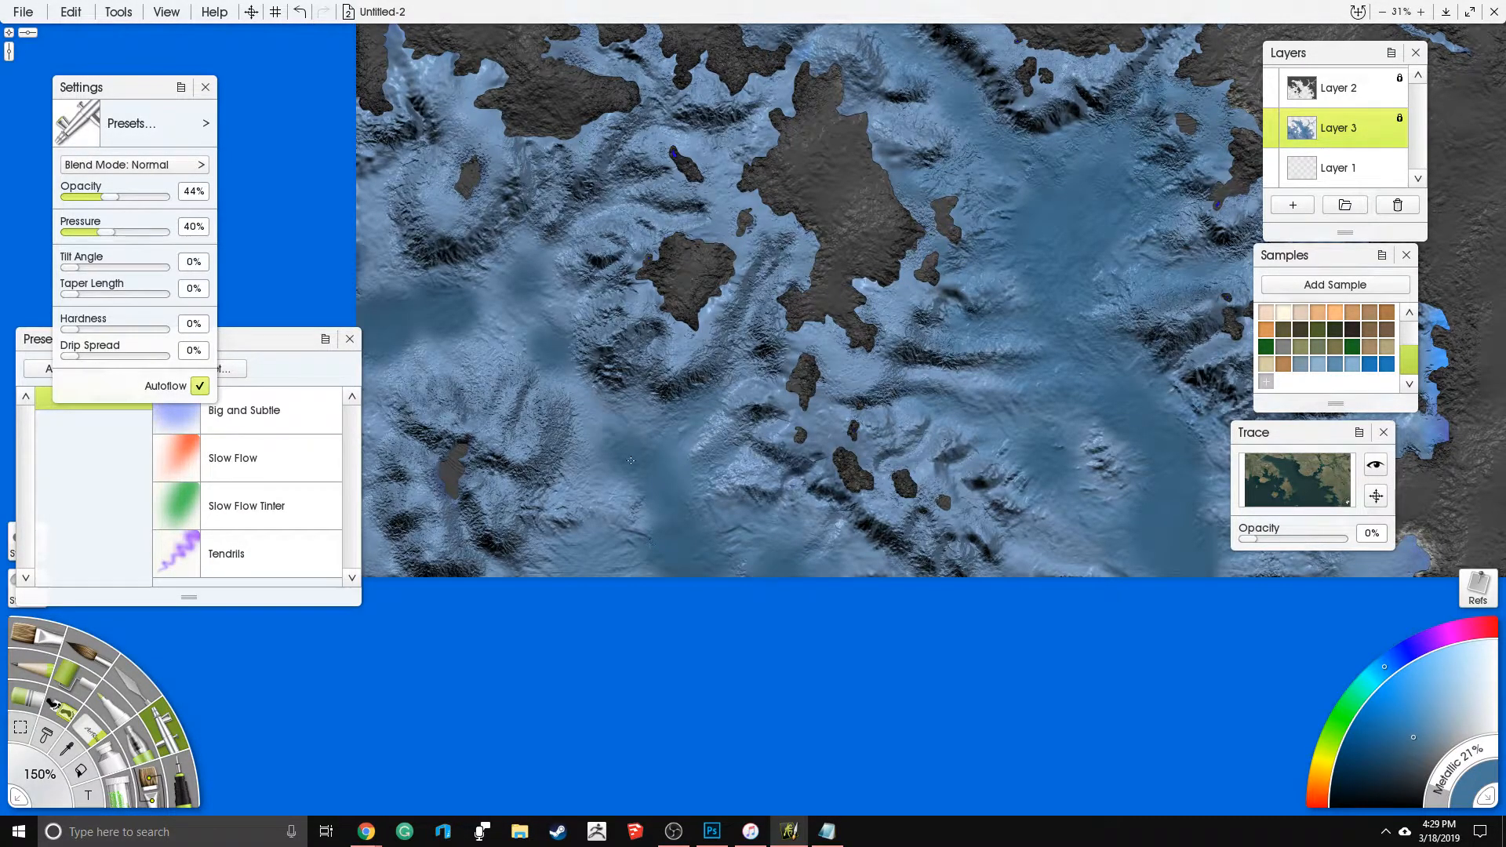
- Connect the western and southwestern deep patches with soft Airbrush strokes, extending the blue into the map's southwest corner
{"action": "left_click_drag", "start_coordinate": [631, 460], "coordinate": [608, 439]}
{"action": "left_click_drag", "start_coordinate": [485, 349], "coordinate": [584, 413]}
{"action": "mouse_move", "coordinate": [564, 360]}
{"action": "left_mouse_down"}
{"action": "mouse_move", "coordinate": [594, 394]}
{"action": "mouse_move", "coordinate": [550, 420]}
{"action": "mouse_move", "coordinate": [480, 318]}
{"action": "mouse_move", "coordinate": [474, 338]}
{"action": "left_mouse_up"}
{"action": "left_click_drag", "start_coordinate": [637, 330], "coordinate": [623, 368]}
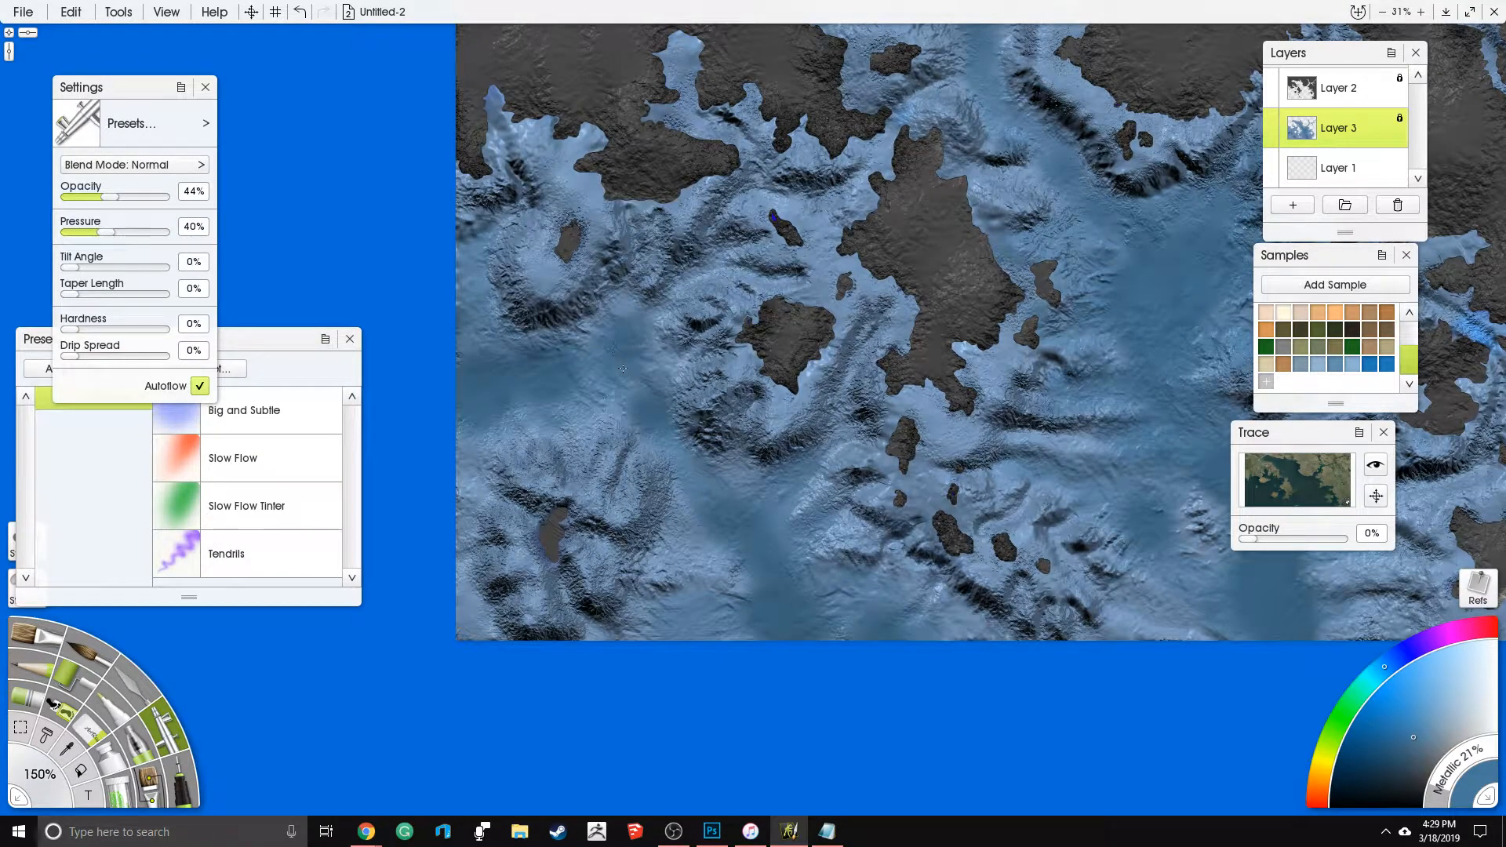
{"action": "mouse_move", "coordinate": [463, 434]}
{"action": "left_mouse_down"}
{"action": "mouse_move", "coordinate": [480, 492]}
{"action": "mouse_move", "coordinate": [474, 619]}
{"action": "left_mouse_up"}
{"action": "left_click_drag", "start_coordinate": [588, 623], "coordinate": [709, 611]}
{"action": "mouse_move", "coordinate": [700, 530]}
{"action": "left_mouse_down"}
{"action": "mouse_move", "coordinate": [663, 561]}
{"action": "mouse_move", "coordinate": [726, 521]}
{"action": "left_mouse_up"}
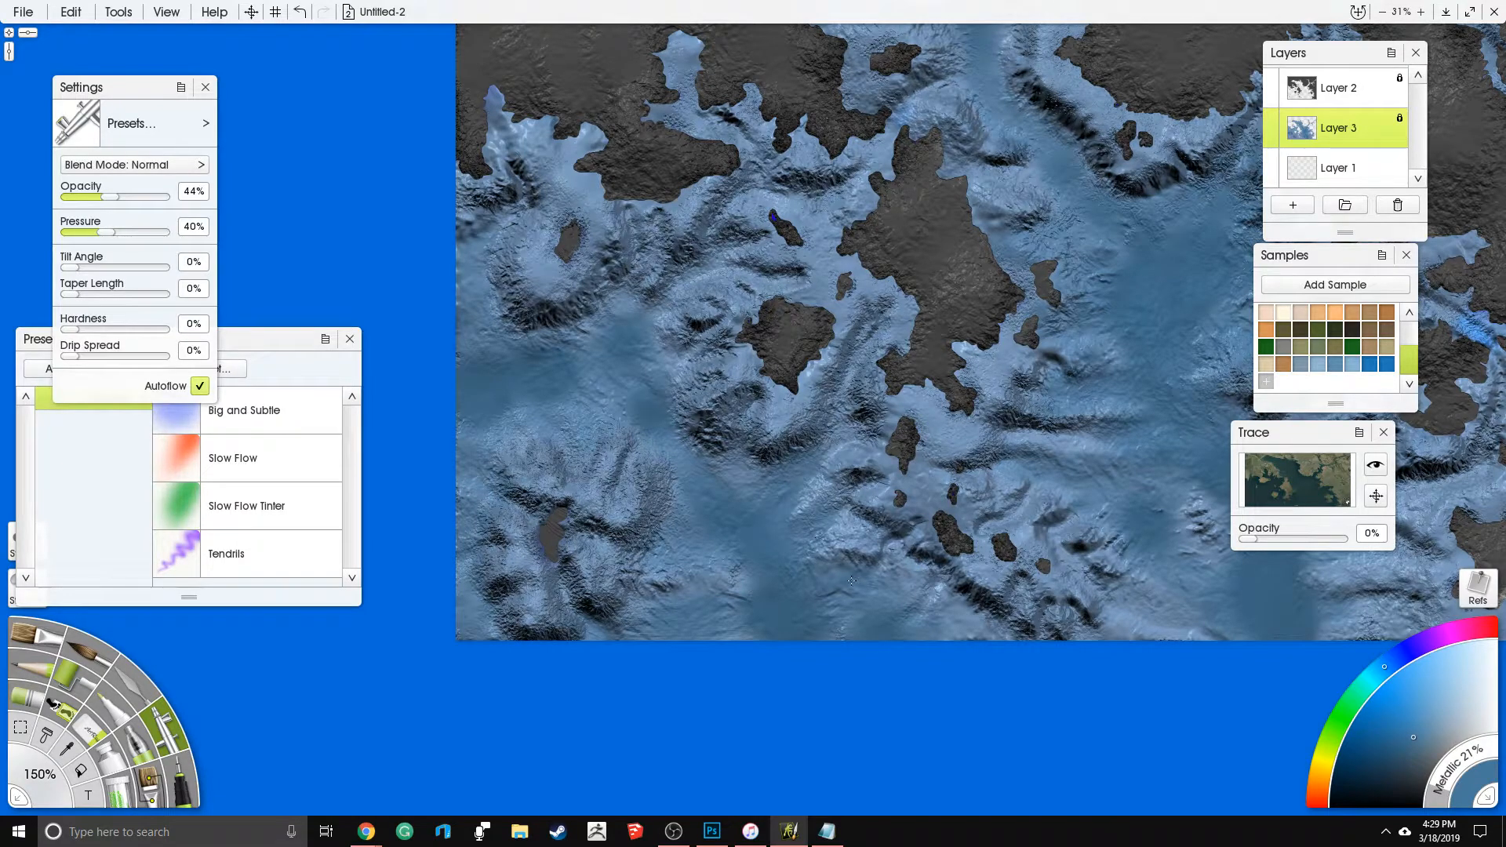
- Airbrush muted blue over the seabed southeast of the large central island and along the channel at its northern end
{"action": "left_click_drag", "start_coordinate": [1028, 503], "coordinate": [981, 529]}
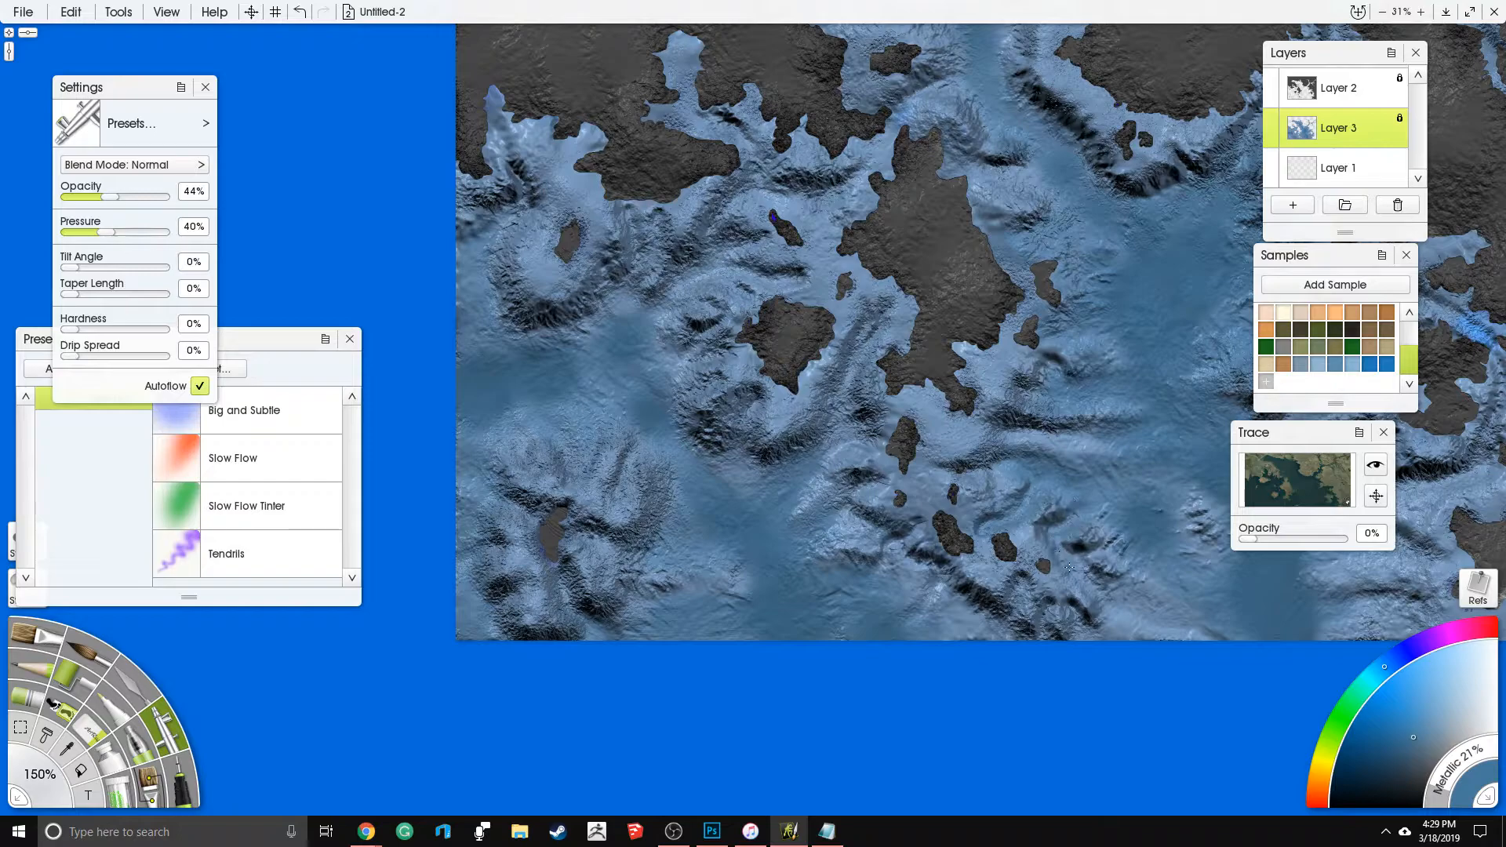
{"action": "left_click_drag", "start_coordinate": [1065, 469], "coordinate": [1068, 436]}
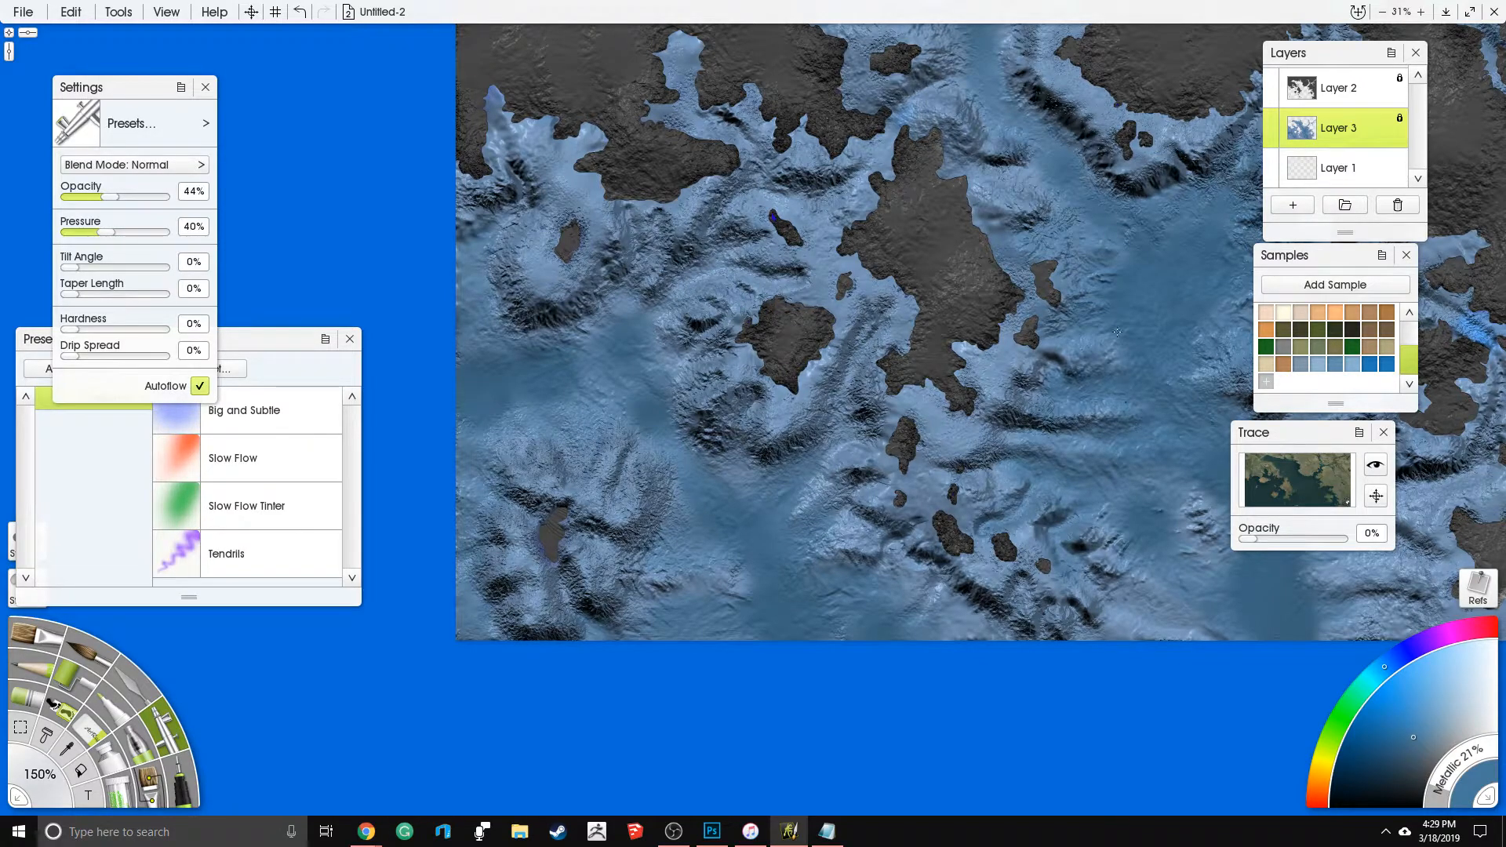
{"action": "mouse_move", "coordinate": [1047, 190]}
{"action": "left_mouse_down"}
{"action": "mouse_move", "coordinate": [969, 78]}
{"action": "mouse_move", "coordinate": [924, 102]}
{"action": "left_mouse_up"}
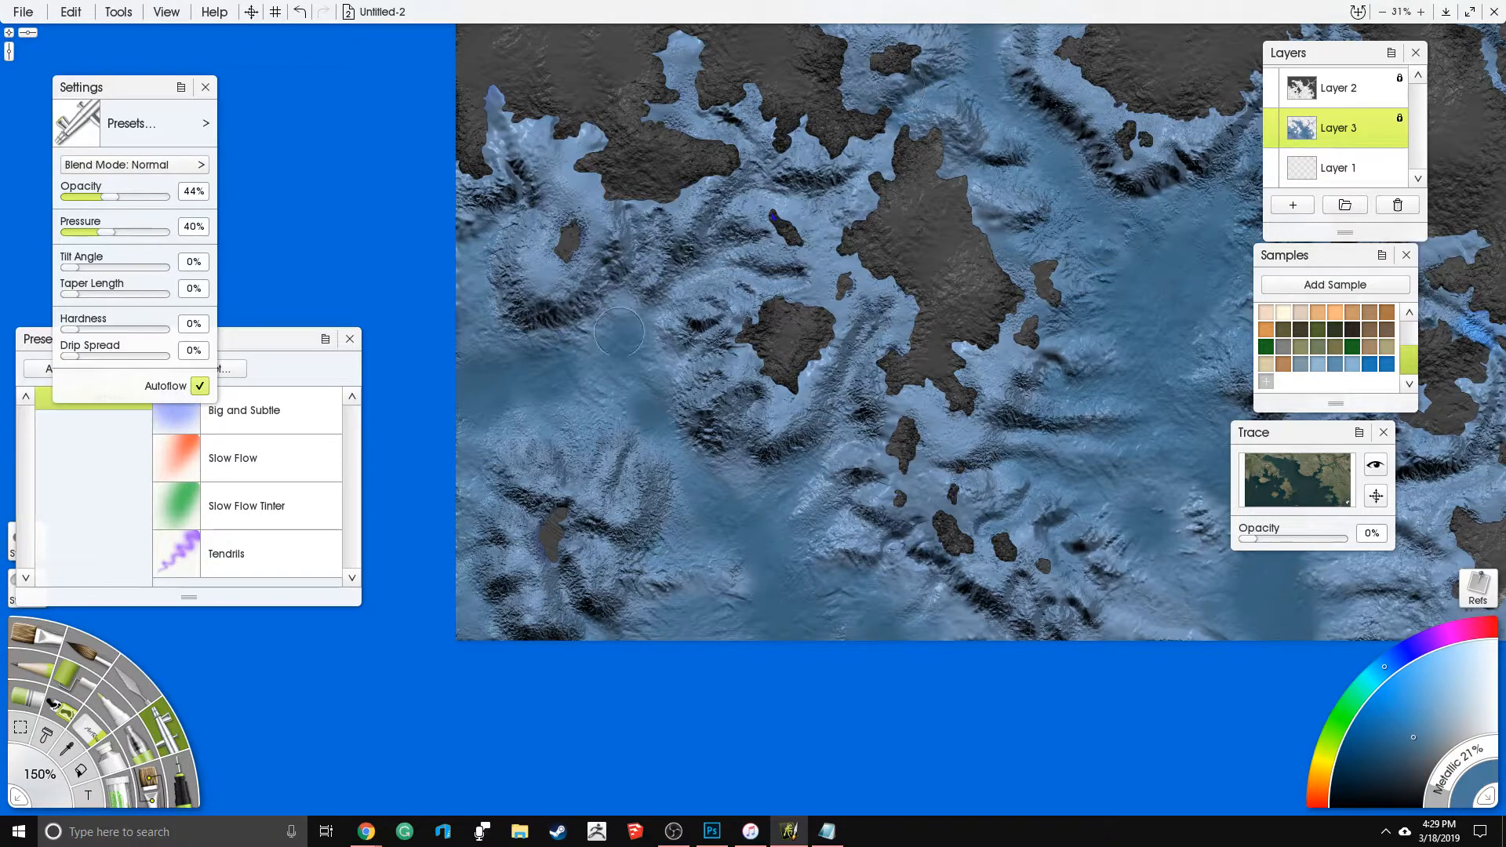
- Airbrush muted blue through the ridges around the western basin and around the small islands south of the large central island
{"action": "left_click_drag", "start_coordinate": [660, 282], "coordinate": [738, 273]}
{"action": "left_click_drag", "start_coordinate": [768, 192], "coordinate": [796, 201]}
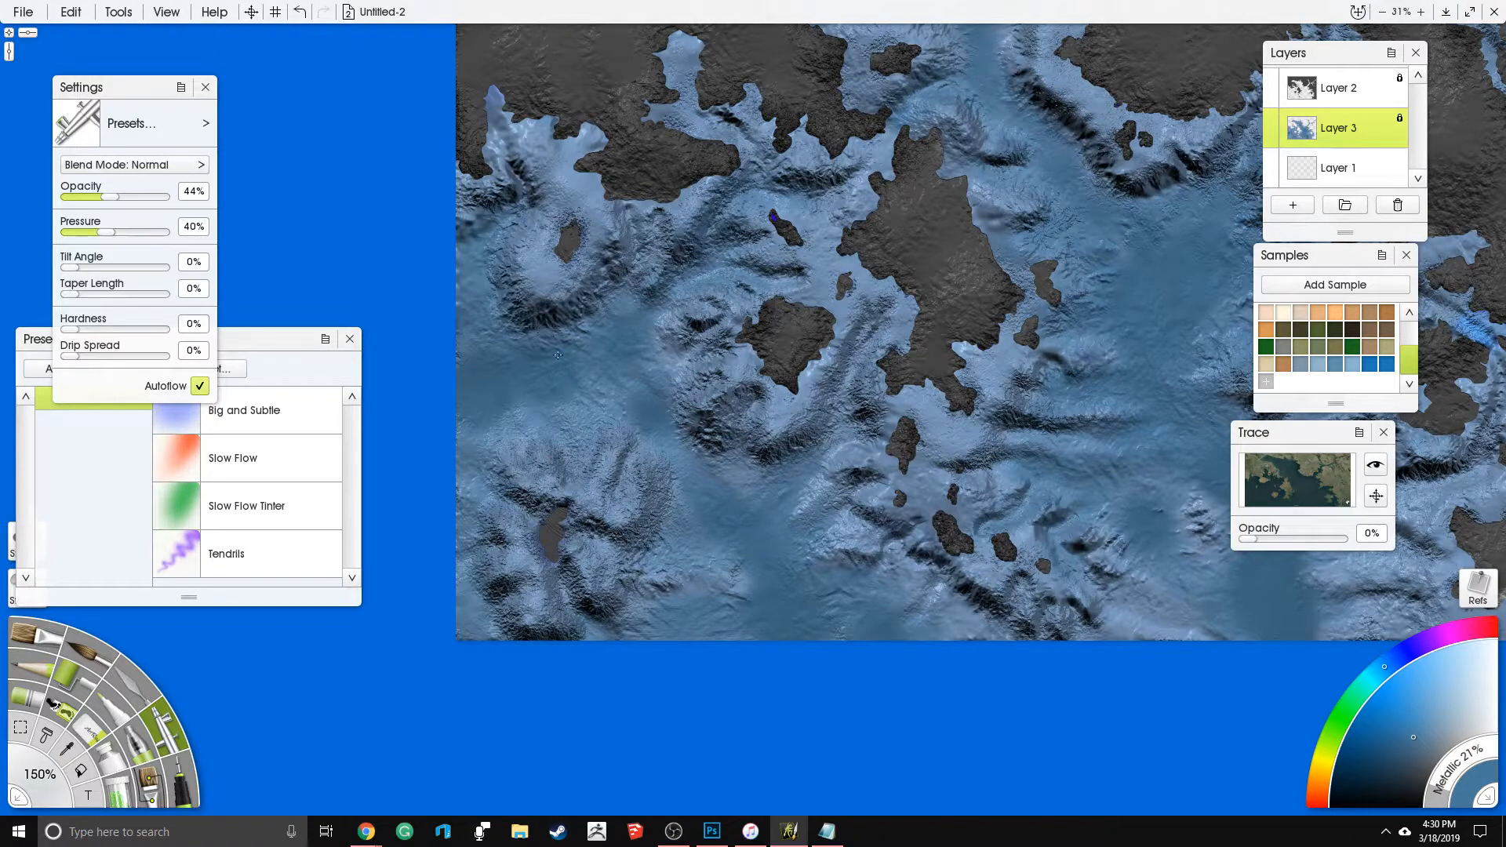
{"action": "left_click_drag", "start_coordinate": [570, 449], "coordinate": [642, 407]}
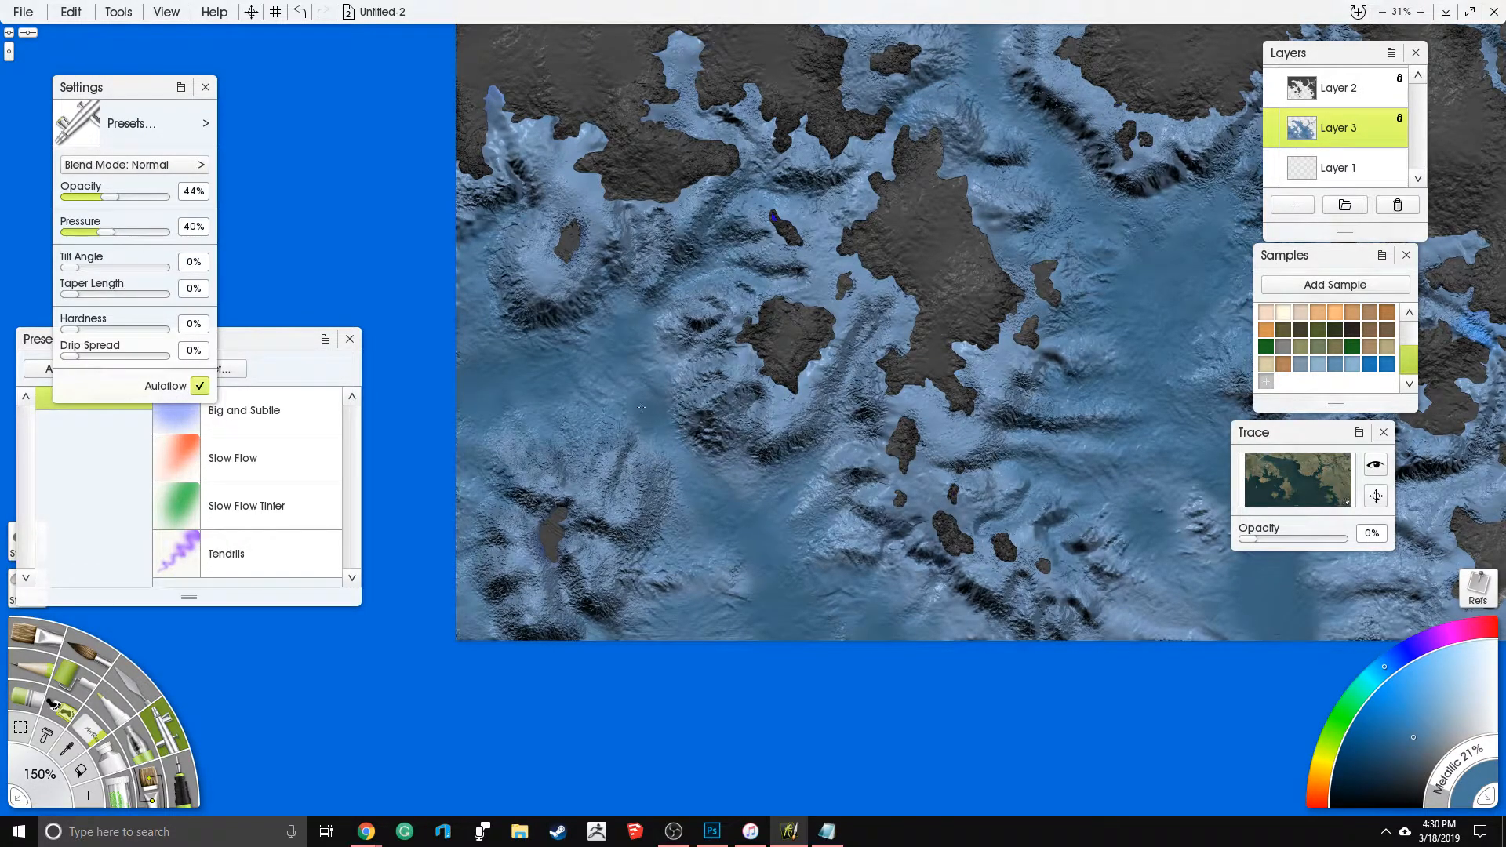
{"action": "left_click_drag", "start_coordinate": [747, 375], "coordinate": [712, 323]}
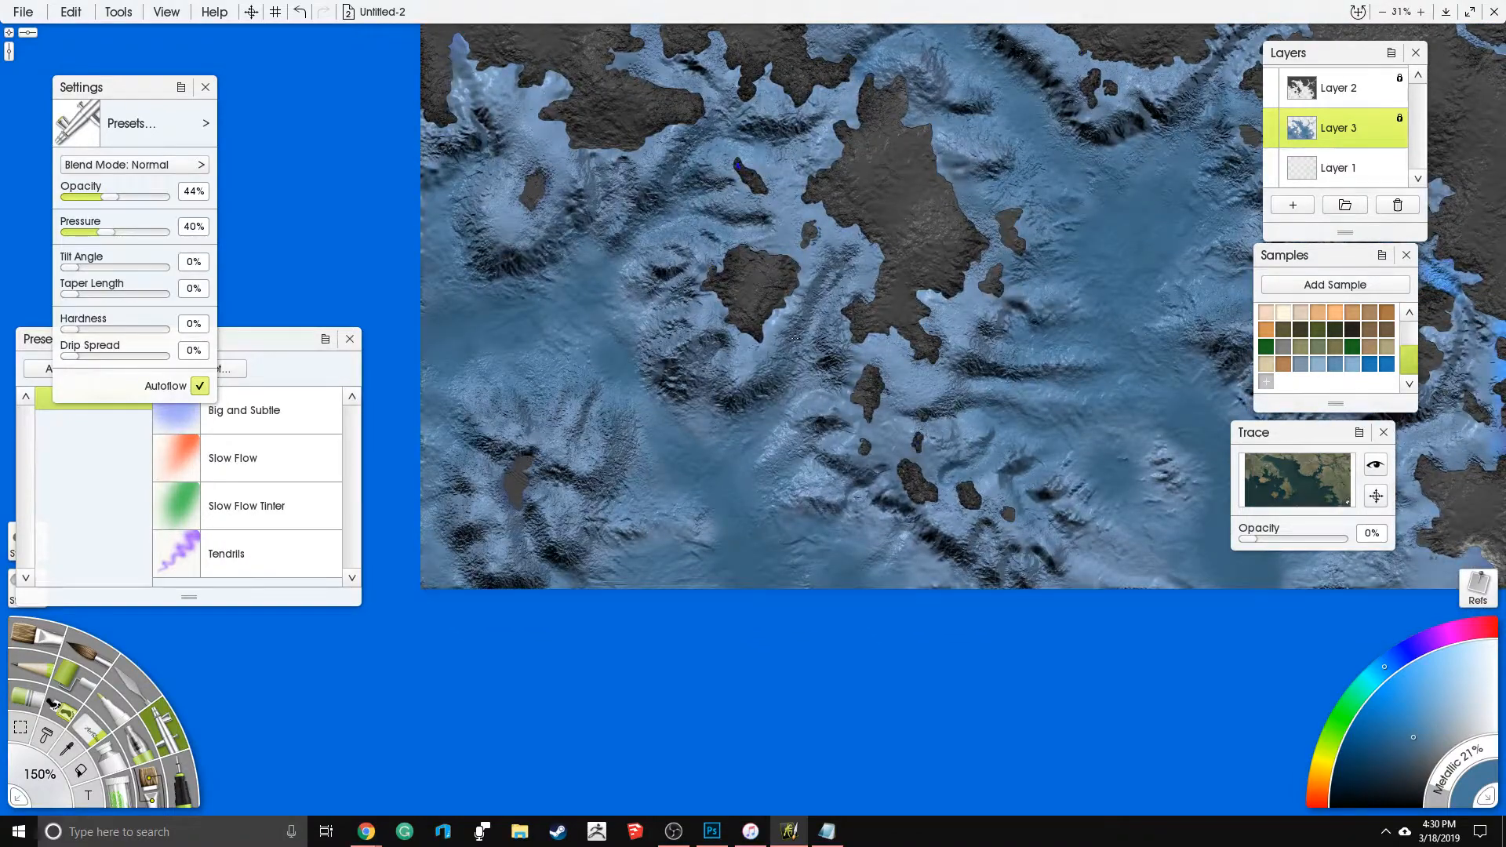
{"action": "mouse_move", "coordinate": [833, 378]}
{"action": "left_mouse_down"}
{"action": "mouse_move", "coordinate": [775, 461]}
{"action": "mouse_move", "coordinate": [929, 570]}
{"action": "left_mouse_up"}
{"action": "mouse_move", "coordinate": [1097, 572]}
{"action": "left_mouse_down"}
{"action": "mouse_move", "coordinate": [1004, 553]}
{"action": "mouse_move", "coordinate": [1152, 551]}
{"action": "mouse_move", "coordinate": [1092, 428]}
{"action": "mouse_move", "coordinate": [935, 416]}
{"action": "left_mouse_up"}
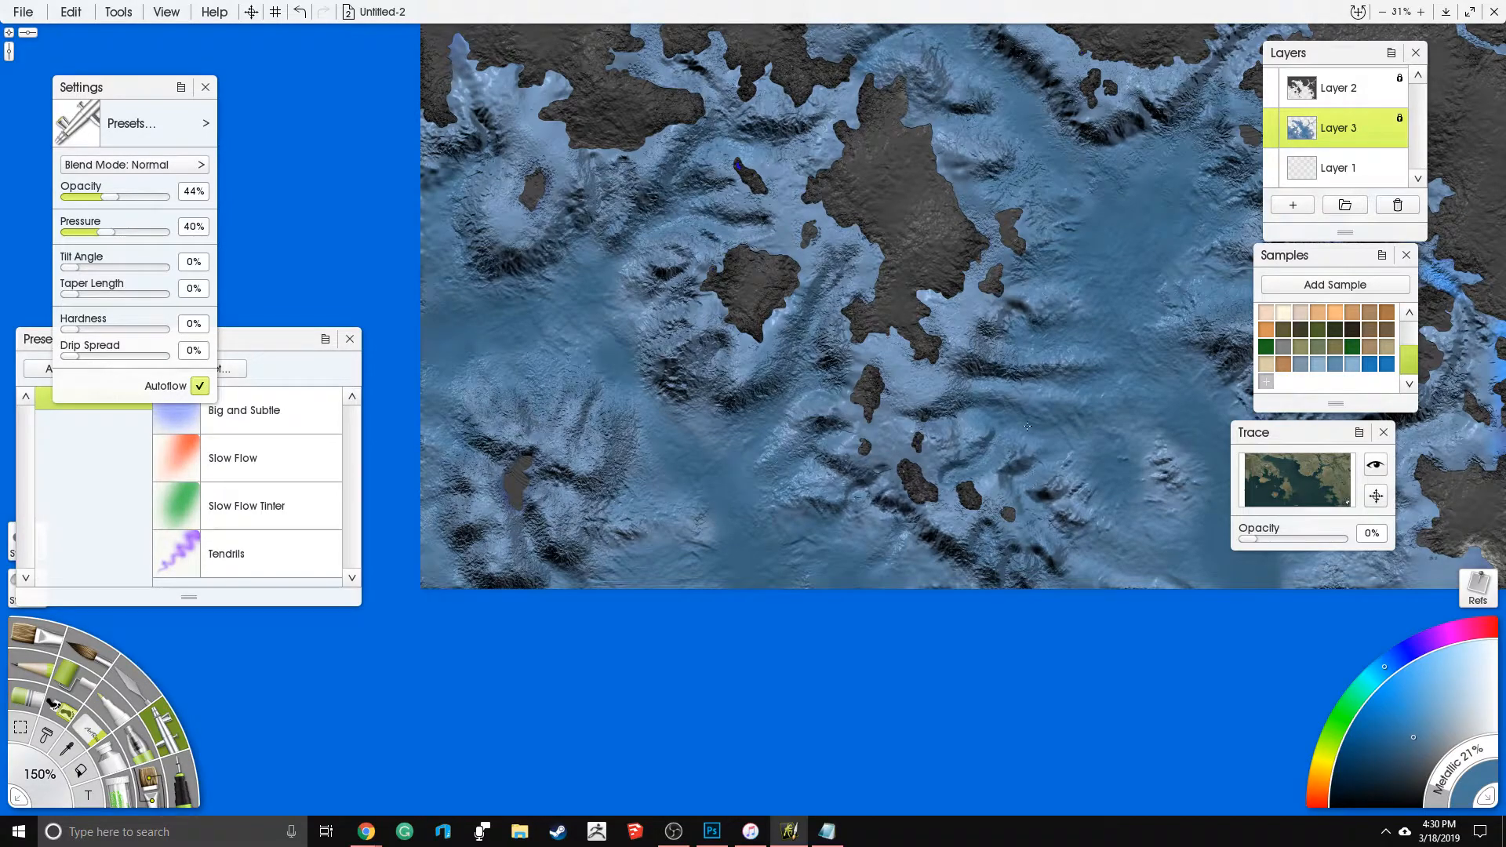
- Switch to the Harsh Chaos Palette Knife at 250% size and roughen the edges of the central basin and southern channel
{"action": "left_click", "coordinate": [127, 685]}
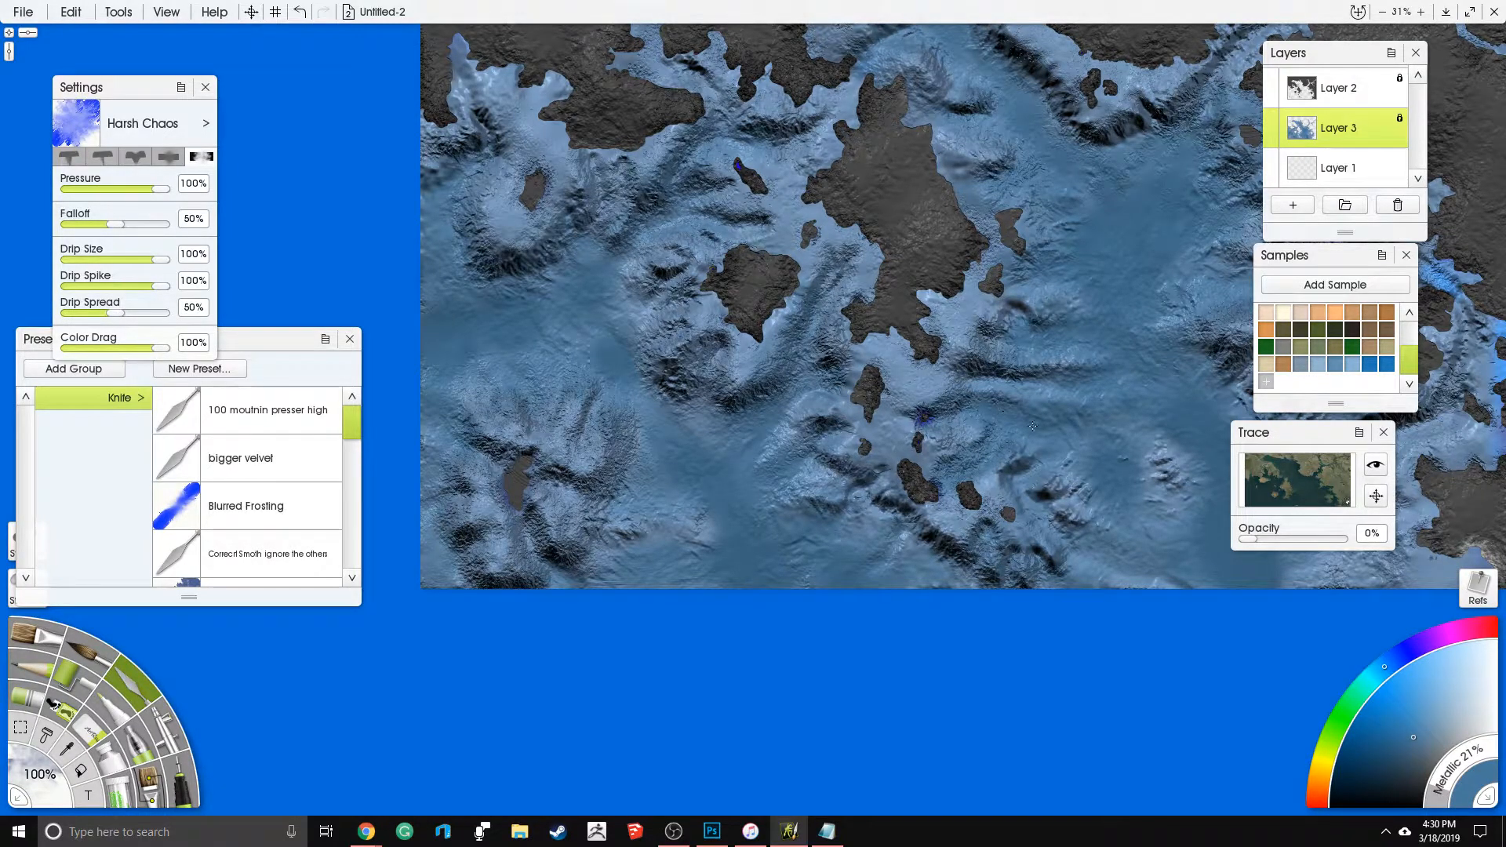
{"action": "left_click", "coordinate": [39, 772]}
{"action": "type", "text": "250"}
{"action": "key", "text": "Return"}
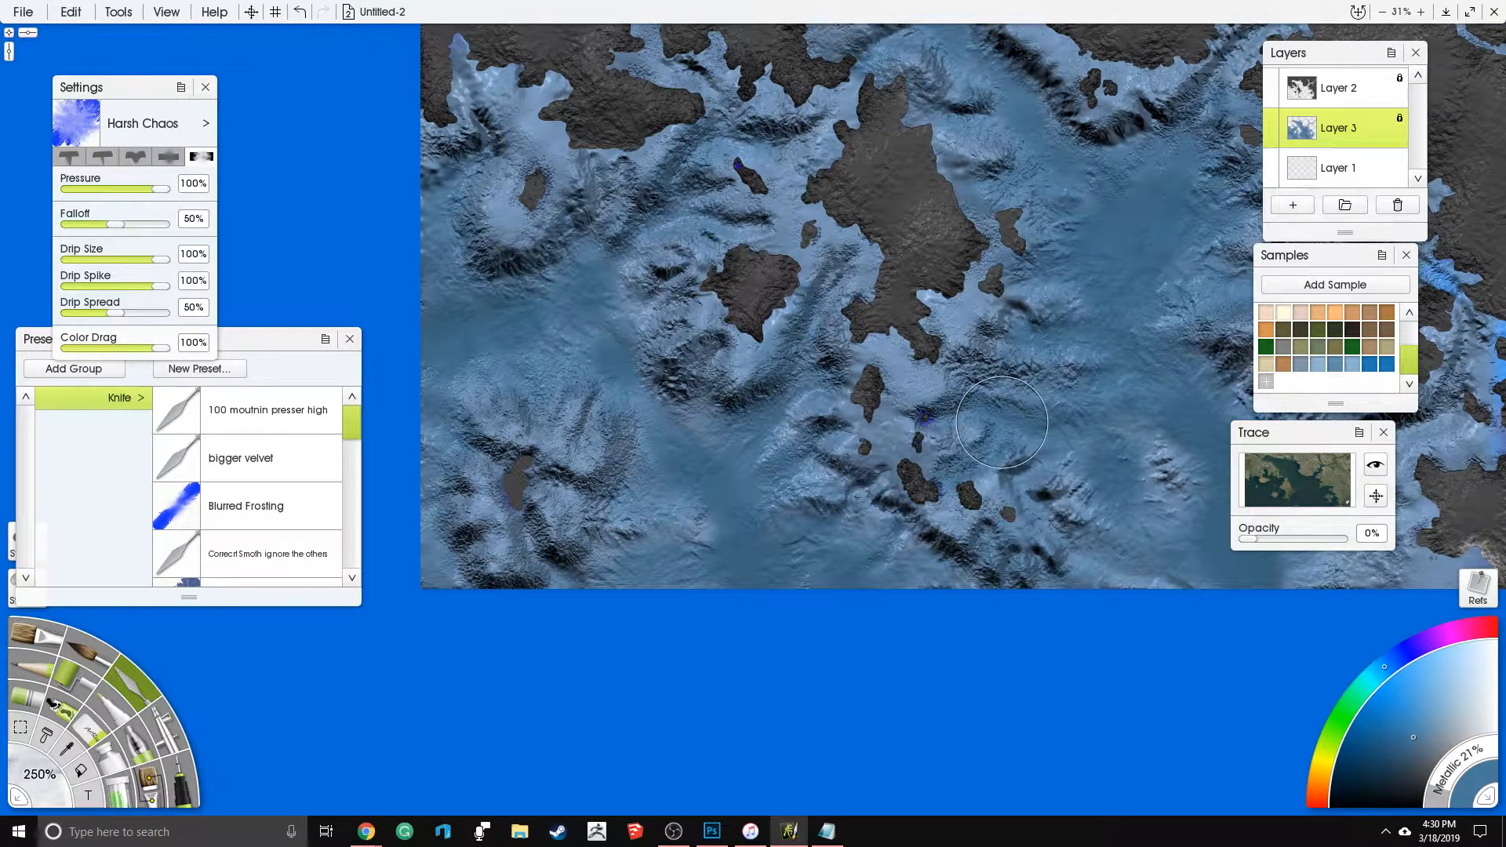
{"action": "mouse_move", "coordinate": [1030, 317]}
{"action": "left_mouse_down"}
{"action": "mouse_move", "coordinate": [1014, 311]}
{"action": "mouse_move", "coordinate": [1026, 322]}
{"action": "mouse_move", "coordinate": [1091, 278]}
{"action": "mouse_move", "coordinate": [967, 211]}
{"action": "left_mouse_up"}
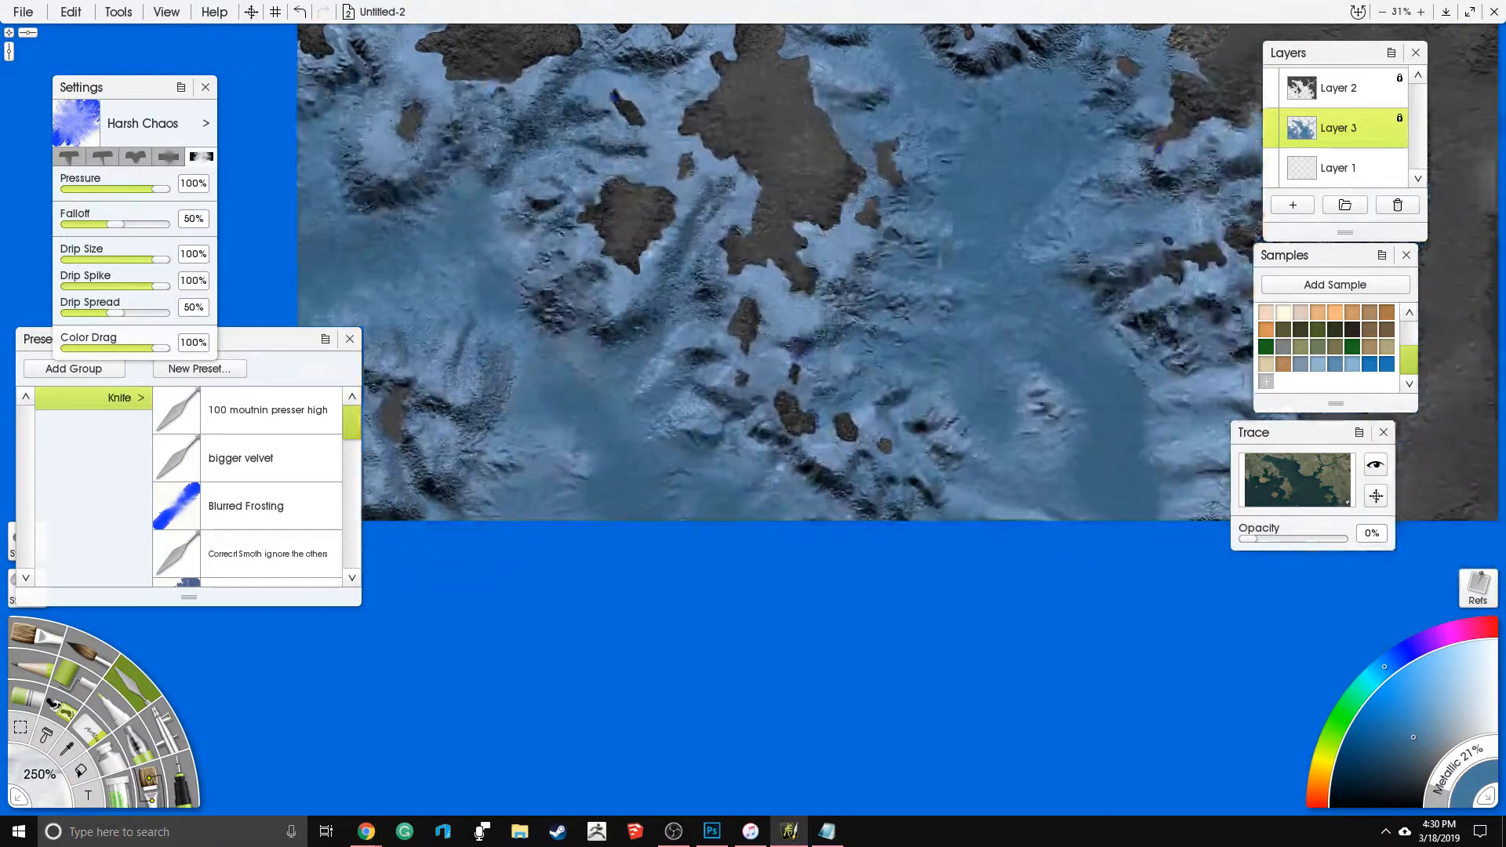
{"action": "mouse_move", "coordinate": [1087, 368]}
{"action": "left_mouse_down"}
{"action": "mouse_move", "coordinate": [978, 334]}
{"action": "mouse_move", "coordinate": [1169, 385]}
{"action": "mouse_move", "coordinate": [1110, 437]}
{"action": "left_mouse_up"}
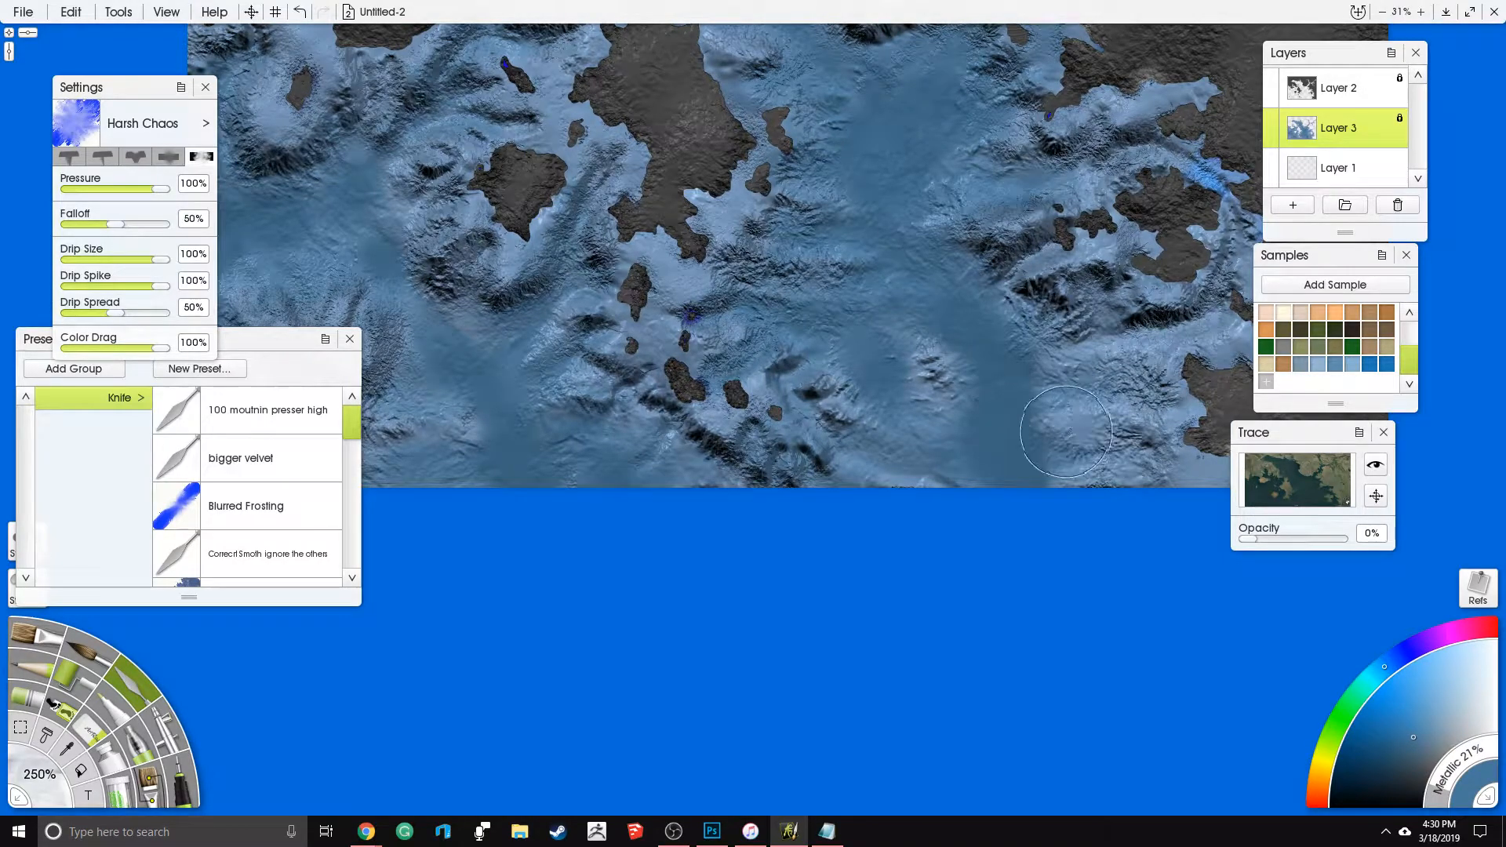
{"action": "left_click_drag", "start_coordinate": [995, 515], "coordinate": [893, 569]}
{"action": "left_click_drag", "start_coordinate": [1023, 420], "coordinate": [901, 489]}
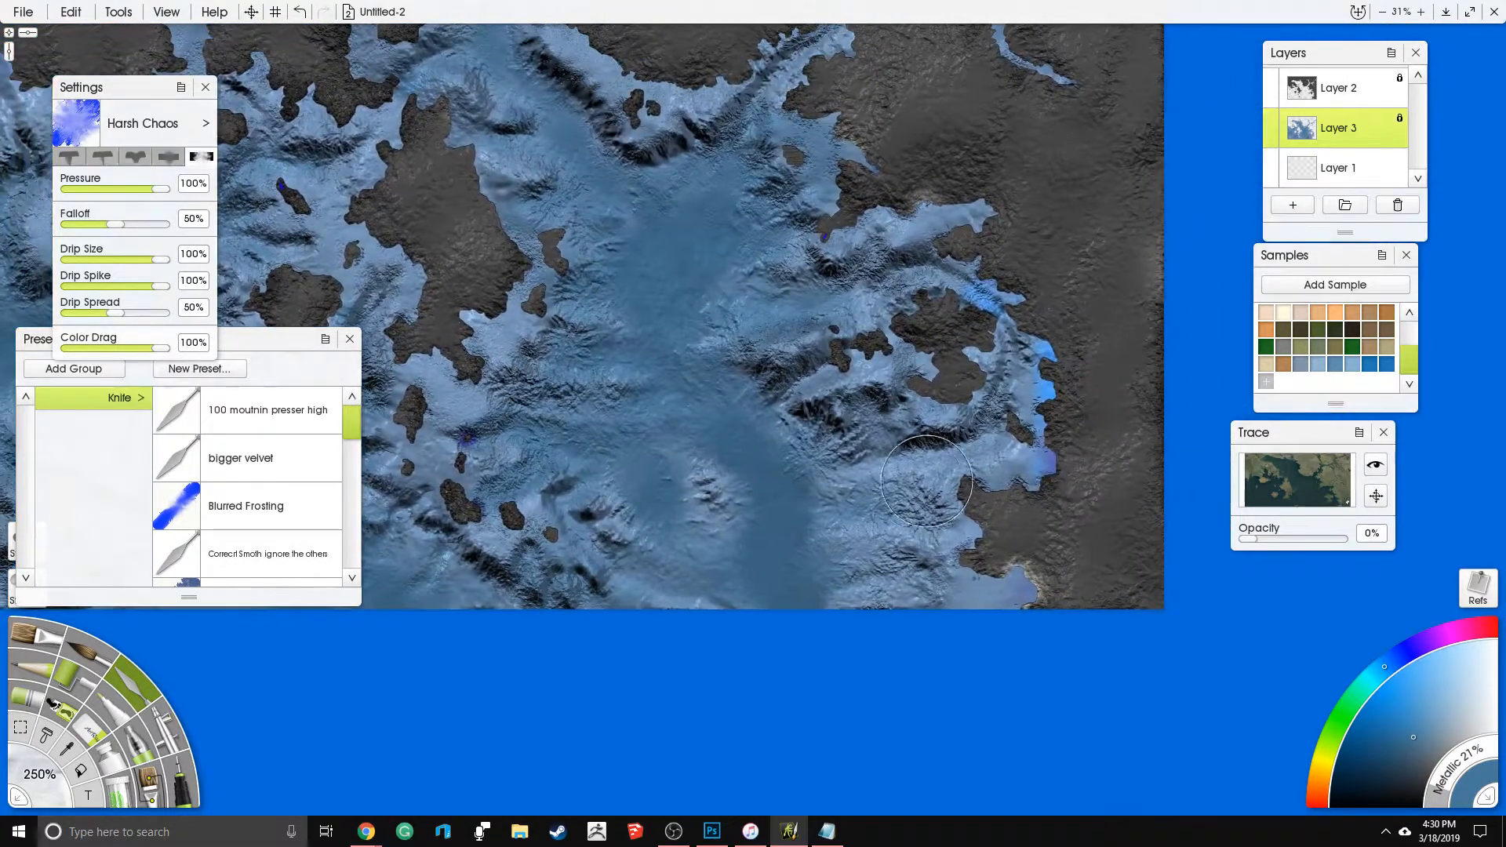
{"action": "left_click_drag", "start_coordinate": [759, 608], "coordinate": [883, 583]}
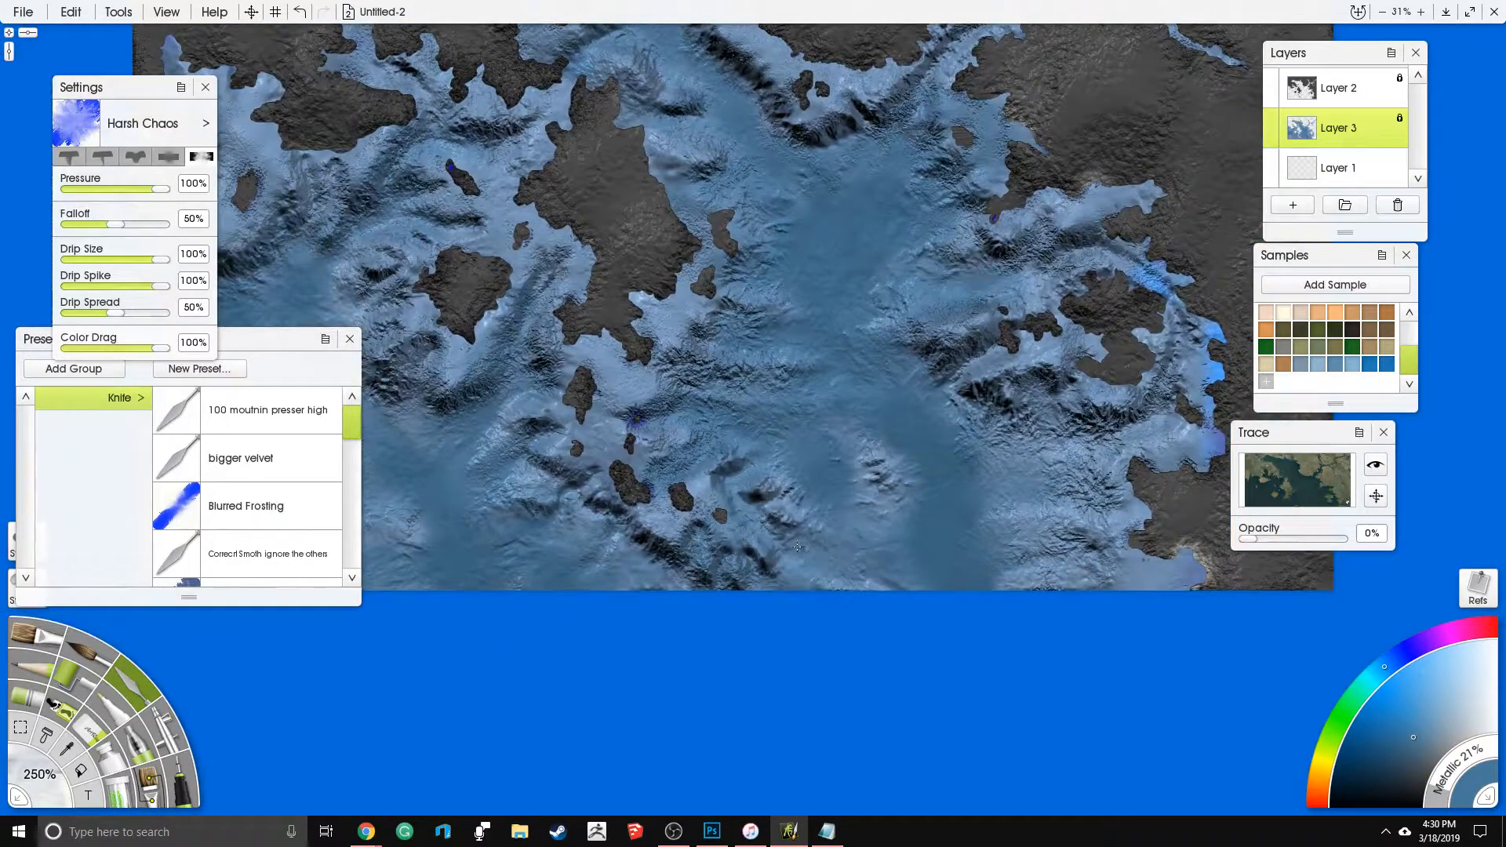
- Roughen the smooth blue seabed between the small southern islands and the southwestern basin with the Harsh Chaos knife
{"action": "left_click_drag", "start_coordinate": [728, 546], "coordinate": [972, 506]}
{"action": "mouse_move", "coordinate": [756, 487]}
{"action": "left_mouse_down"}
{"action": "mouse_move", "coordinate": [802, 445]}
{"action": "mouse_move", "coordinate": [748, 417]}
{"action": "left_mouse_up"}
{"action": "mouse_move", "coordinate": [766, 353]}
{"action": "left_mouse_down"}
{"action": "mouse_move", "coordinate": [778, 263]}
{"action": "mouse_move", "coordinate": [730, 384]}
{"action": "left_mouse_up"}
{"action": "left_click_drag", "start_coordinate": [709, 449], "coordinate": [703, 474]}
{"action": "mouse_move", "coordinate": [845, 503]}
{"action": "left_mouse_down"}
{"action": "mouse_move", "coordinate": [792, 510]}
{"action": "mouse_move", "coordinate": [824, 452]}
{"action": "mouse_move", "coordinate": [783, 439]}
{"action": "mouse_move", "coordinate": [747, 465]}
{"action": "left_mouse_up"}
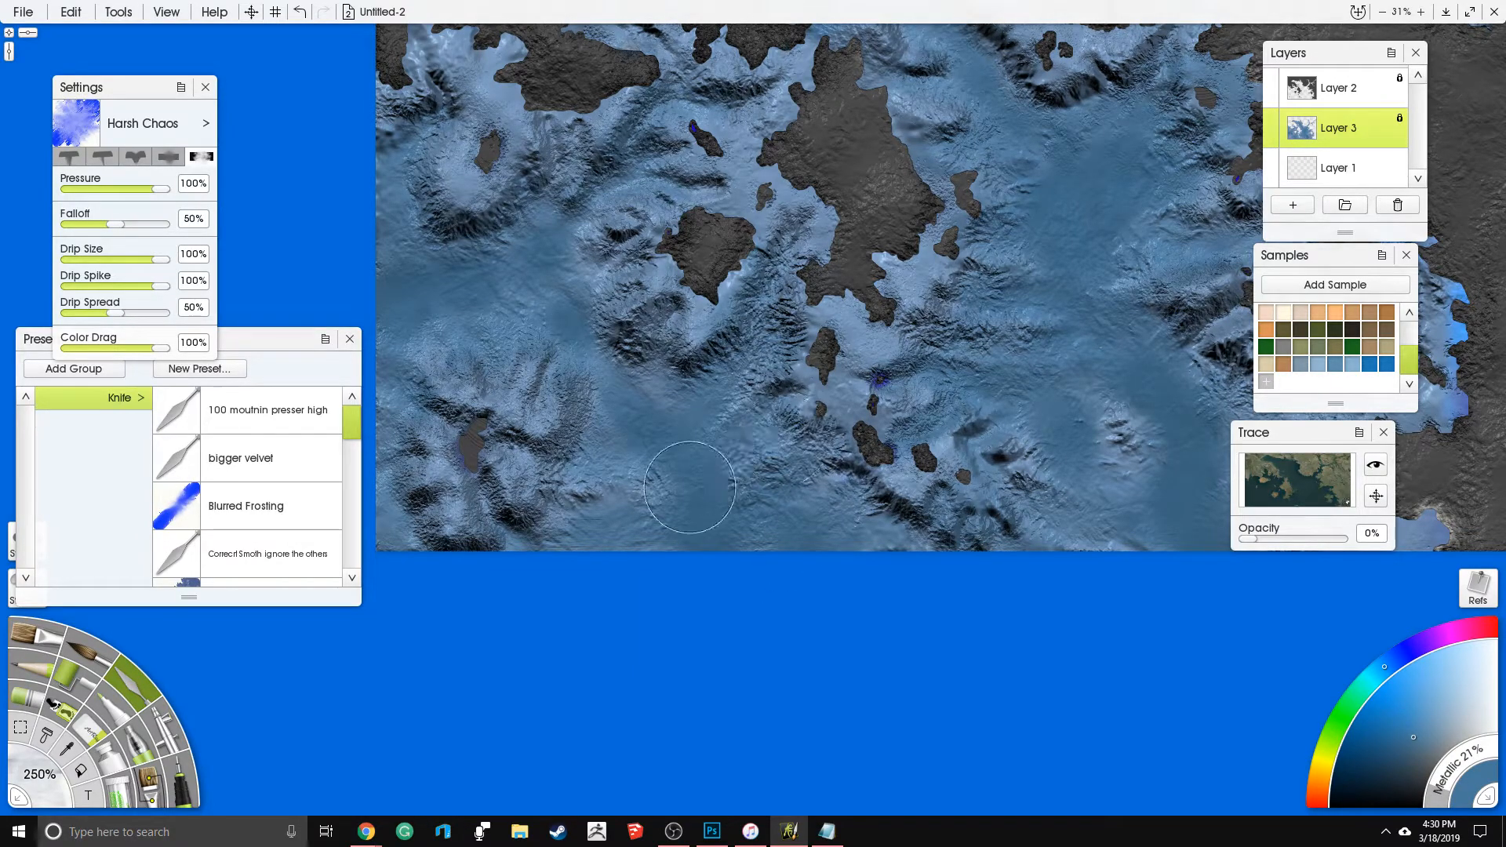
- Break up the smooth edges of the southwestern and western basins with Harsh Chaos knife strokes out to the western map edge
{"action": "mouse_move", "coordinate": [570, 521]}
{"action": "left_mouse_down"}
{"action": "mouse_move", "coordinate": [490, 530]}
{"action": "mouse_move", "coordinate": [476, 508]}
{"action": "mouse_move", "coordinate": [555, 568]}
{"action": "left_mouse_up"}
{"action": "left_click_drag", "start_coordinate": [675, 440], "coordinate": [786, 498]}
{"action": "mouse_move", "coordinate": [651, 351]}
{"action": "left_mouse_down"}
{"action": "mouse_move", "coordinate": [648, 413]}
{"action": "mouse_move", "coordinate": [708, 342]}
{"action": "mouse_move", "coordinate": [611, 441]}
{"action": "mouse_move", "coordinate": [653, 395]}
{"action": "left_mouse_up"}
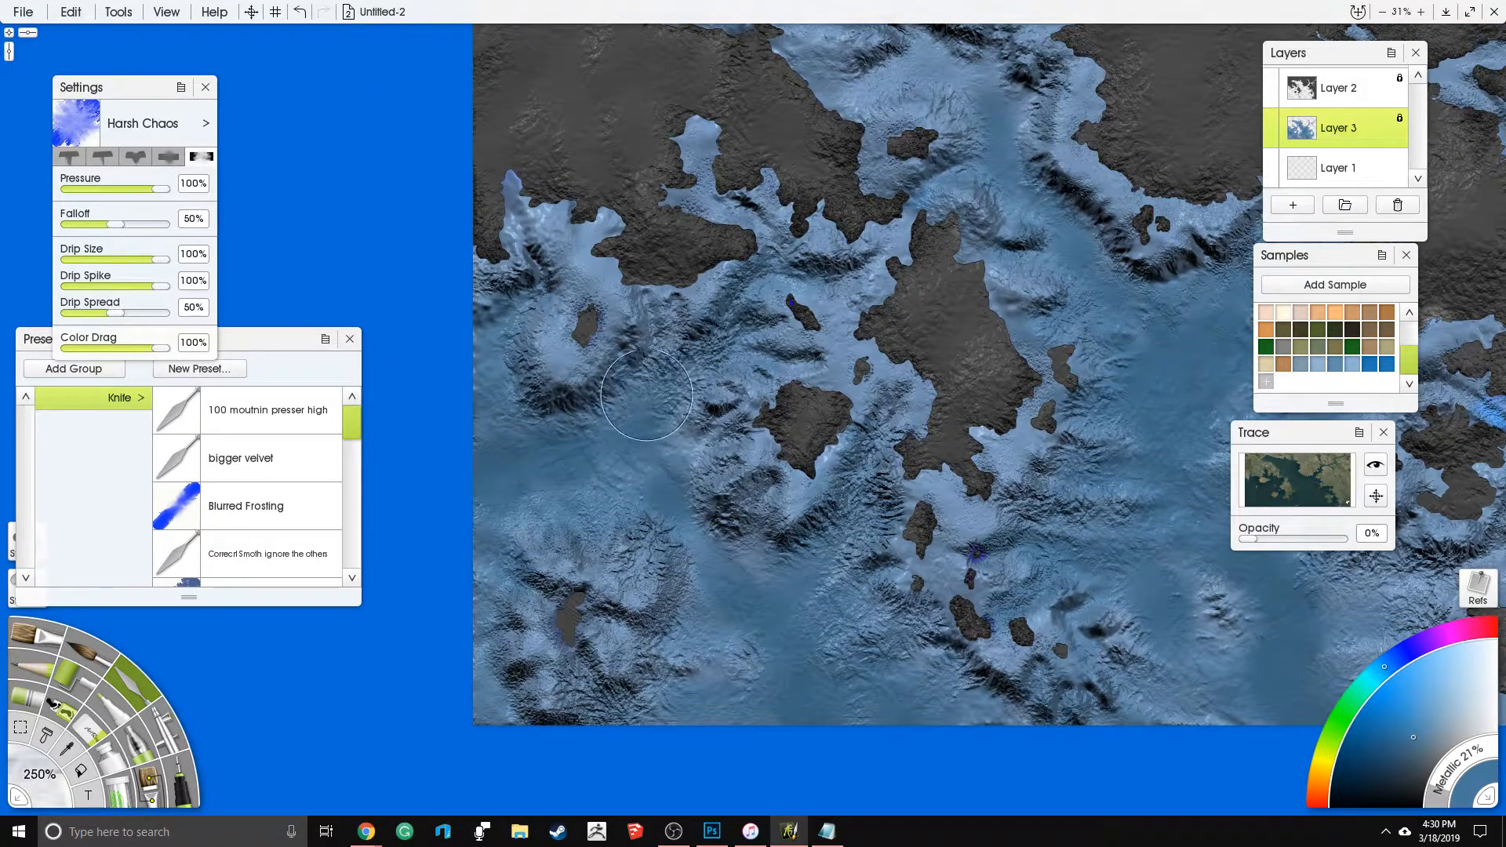
{"action": "mouse_move", "coordinate": [519, 411]}
{"action": "left_mouse_down"}
{"action": "mouse_move", "coordinate": [522, 320]}
{"action": "mouse_move", "coordinate": [479, 420]}
{"action": "left_mouse_up"}
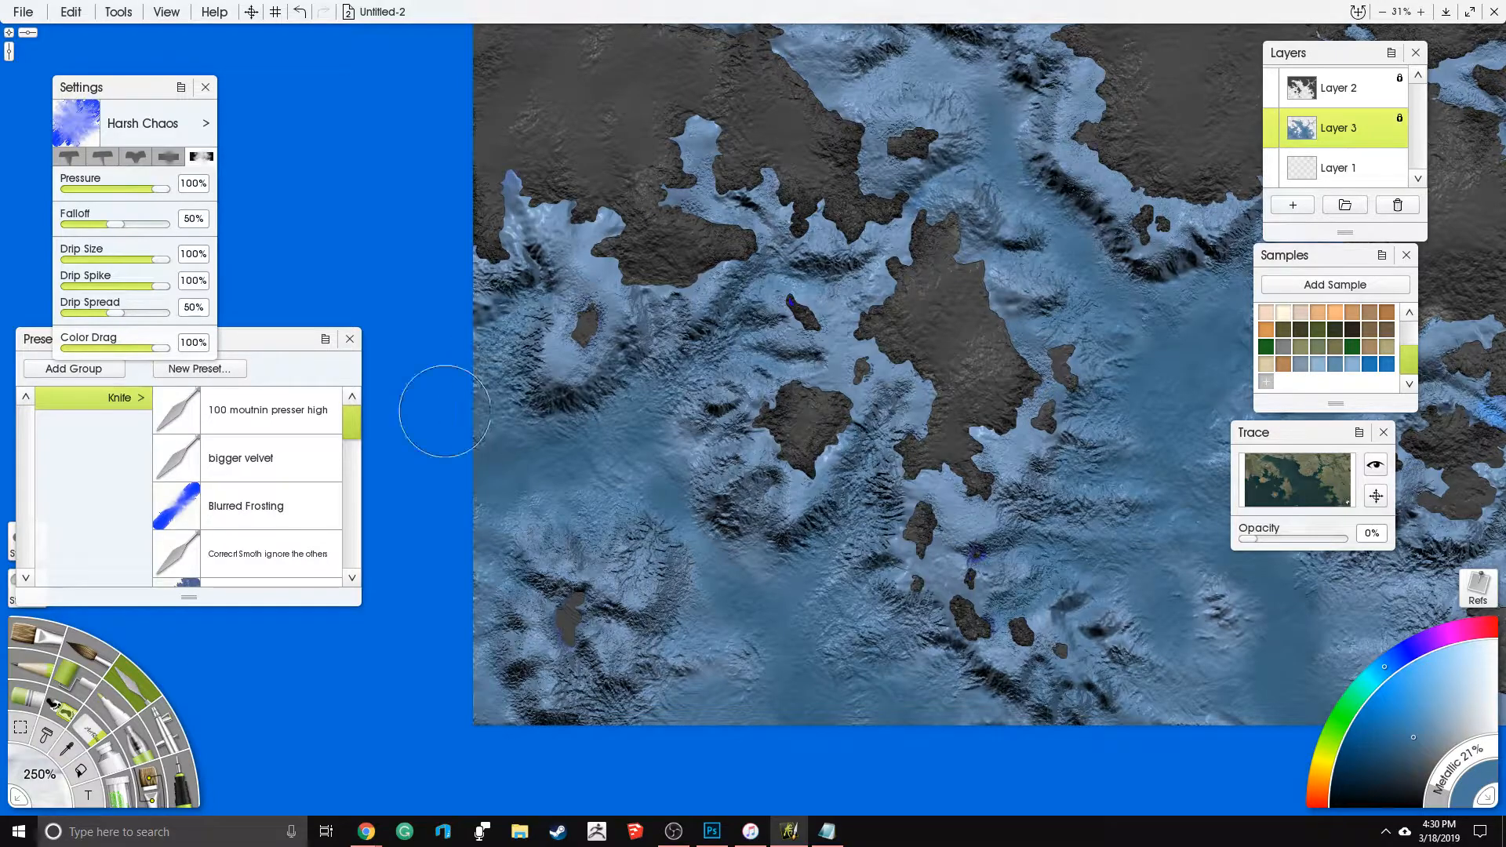
{"action": "left_click_drag", "start_coordinate": [503, 347], "coordinate": [527, 300]}
{"action": "left_click_drag", "start_coordinate": [802, 399], "coordinate": [578, 400]}
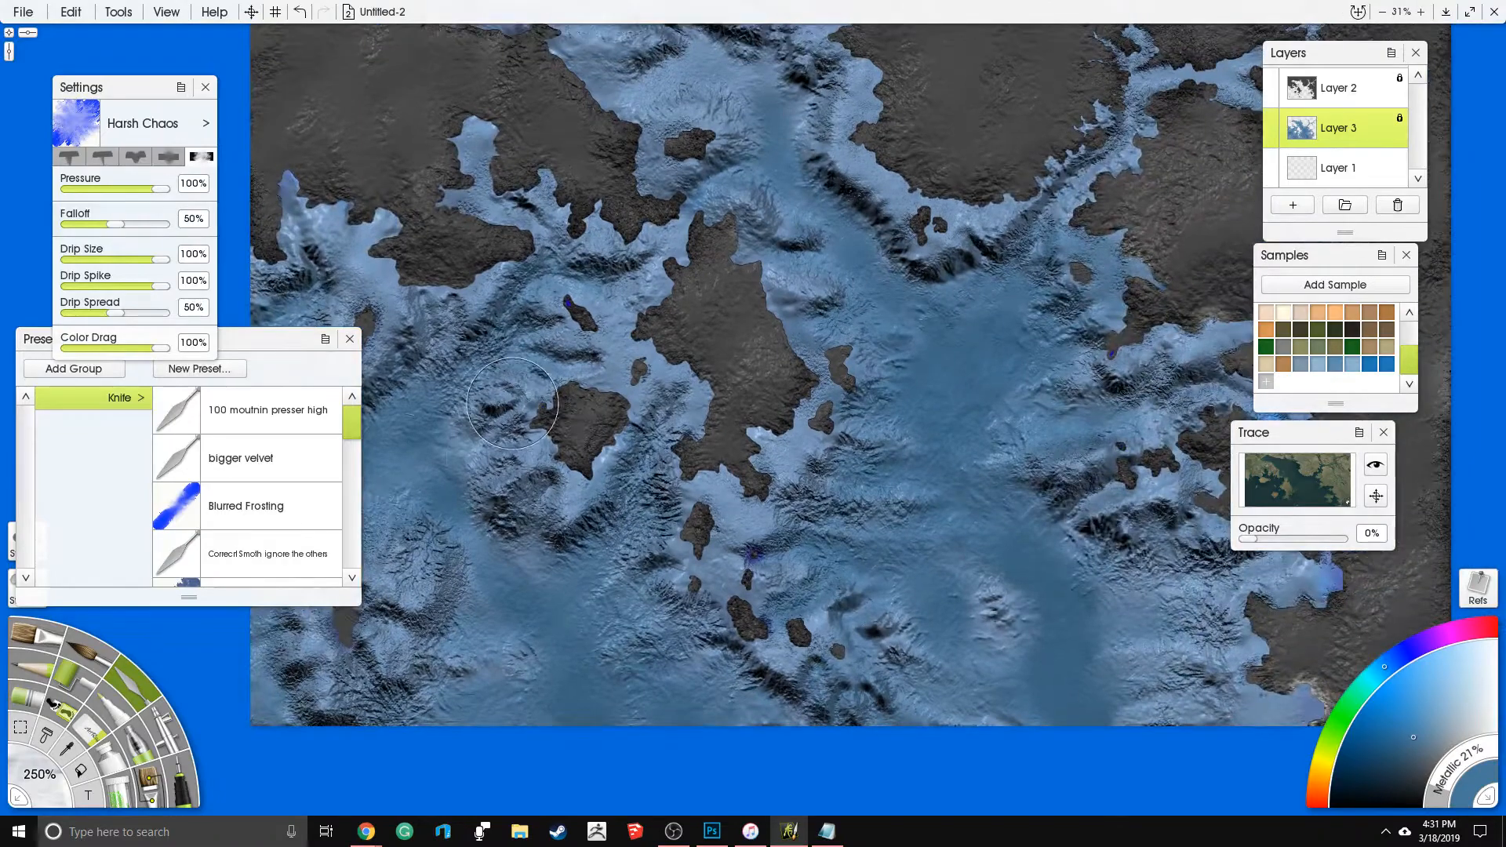
- Switch back to the Airbrush at 150% and tint the northern channel, its northwestern inlet and the narrow northeastern inlet muted blue
{"action": "left_click", "coordinate": [169, 739]}
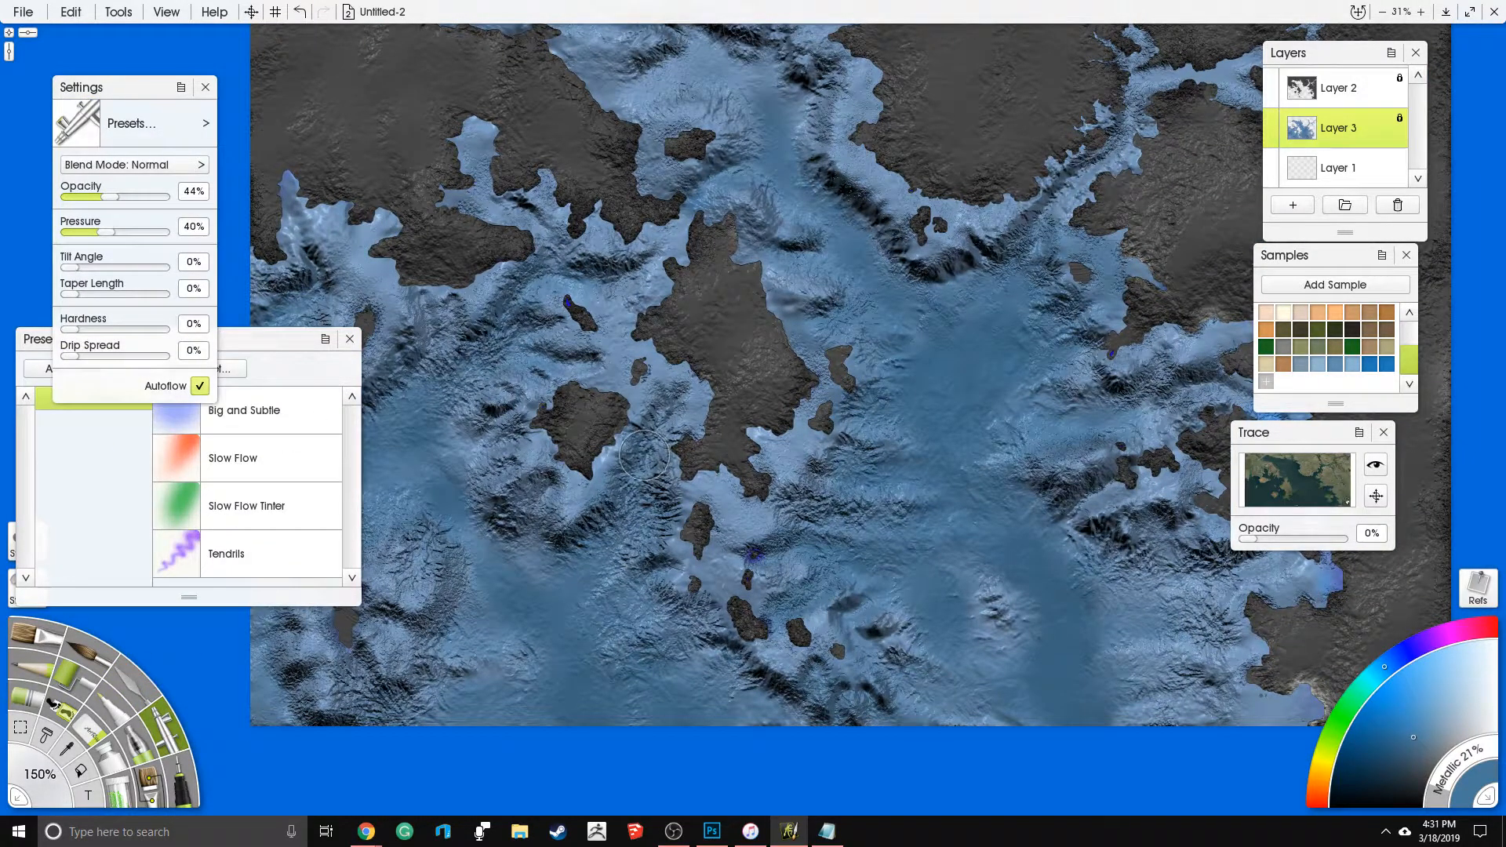
{"action": "left_click_drag", "start_coordinate": [805, 183], "coordinate": [821, 230]}
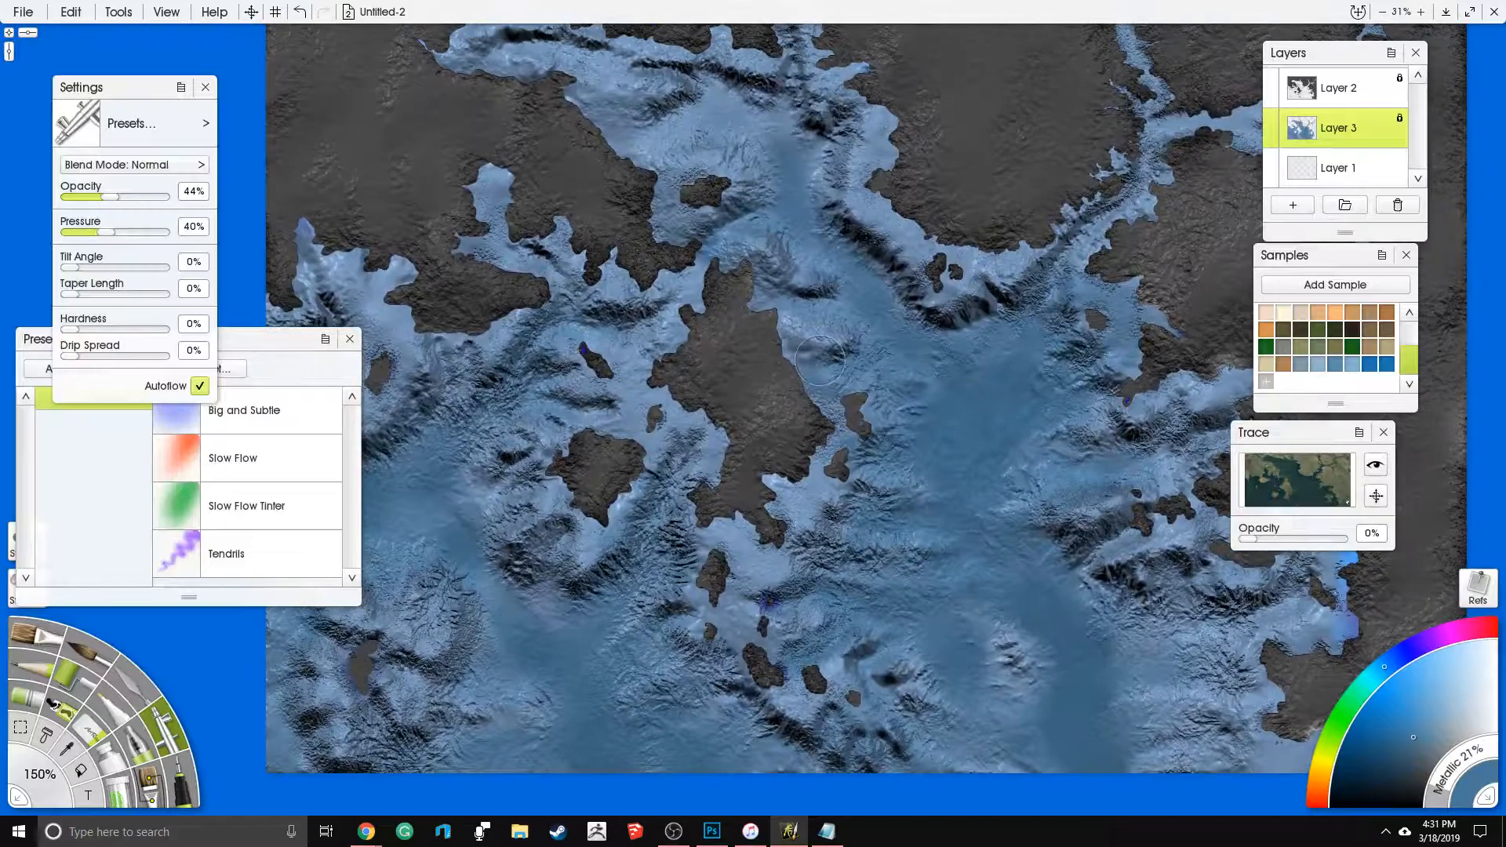
{"action": "mouse_move", "coordinate": [755, 136]}
{"action": "left_mouse_down"}
{"action": "mouse_move", "coordinate": [660, 126]}
{"action": "mouse_move", "coordinate": [706, 86]}
{"action": "mouse_move", "coordinate": [550, 57]}
{"action": "left_mouse_up"}
{"action": "mouse_move", "coordinate": [812, 294]}
{"action": "left_mouse_down"}
{"action": "mouse_move", "coordinate": [685, 353]}
{"action": "mouse_move", "coordinate": [704, 347]}
{"action": "mouse_move", "coordinate": [700, 392]}
{"action": "mouse_move", "coordinate": [738, 336]}
{"action": "mouse_move", "coordinate": [725, 278]}
{"action": "left_mouse_up"}
{"action": "mouse_move", "coordinate": [960, 287]}
{"action": "left_mouse_down"}
{"action": "mouse_move", "coordinate": [985, 306]}
{"action": "mouse_move", "coordinate": [1025, 206]}
{"action": "mouse_move", "coordinate": [1118, 133]}
{"action": "mouse_move", "coordinate": [1143, 143]}
{"action": "left_mouse_up"}
- Airbrush muted blue into the eastern bays and across the ridges along the southern part of the map
{"action": "left_click_drag", "start_coordinate": [1030, 190], "coordinate": [868, 102]}
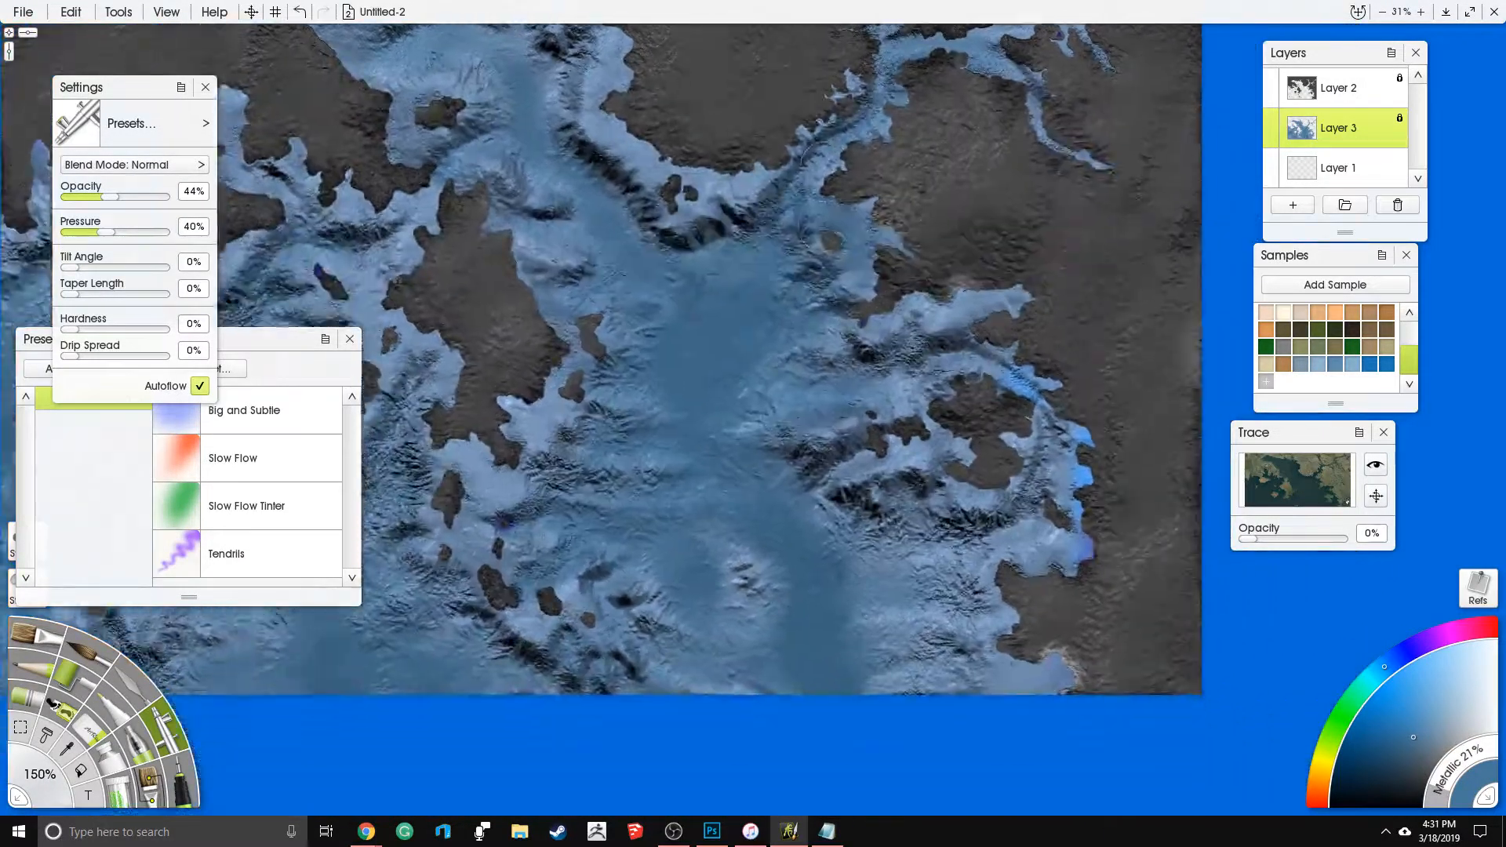
{"action": "left_click_drag", "start_coordinate": [954, 363], "coordinate": [1028, 386]}
{"action": "mouse_move", "coordinate": [1066, 472]}
{"action": "left_mouse_down"}
{"action": "mouse_move", "coordinate": [1065, 459]}
{"action": "mouse_move", "coordinate": [982, 538]}
{"action": "mouse_move", "coordinate": [888, 552]}
{"action": "mouse_move", "coordinate": [885, 620]}
{"action": "mouse_move", "coordinate": [930, 667]}
{"action": "mouse_move", "coordinate": [908, 547]}
{"action": "left_mouse_up"}
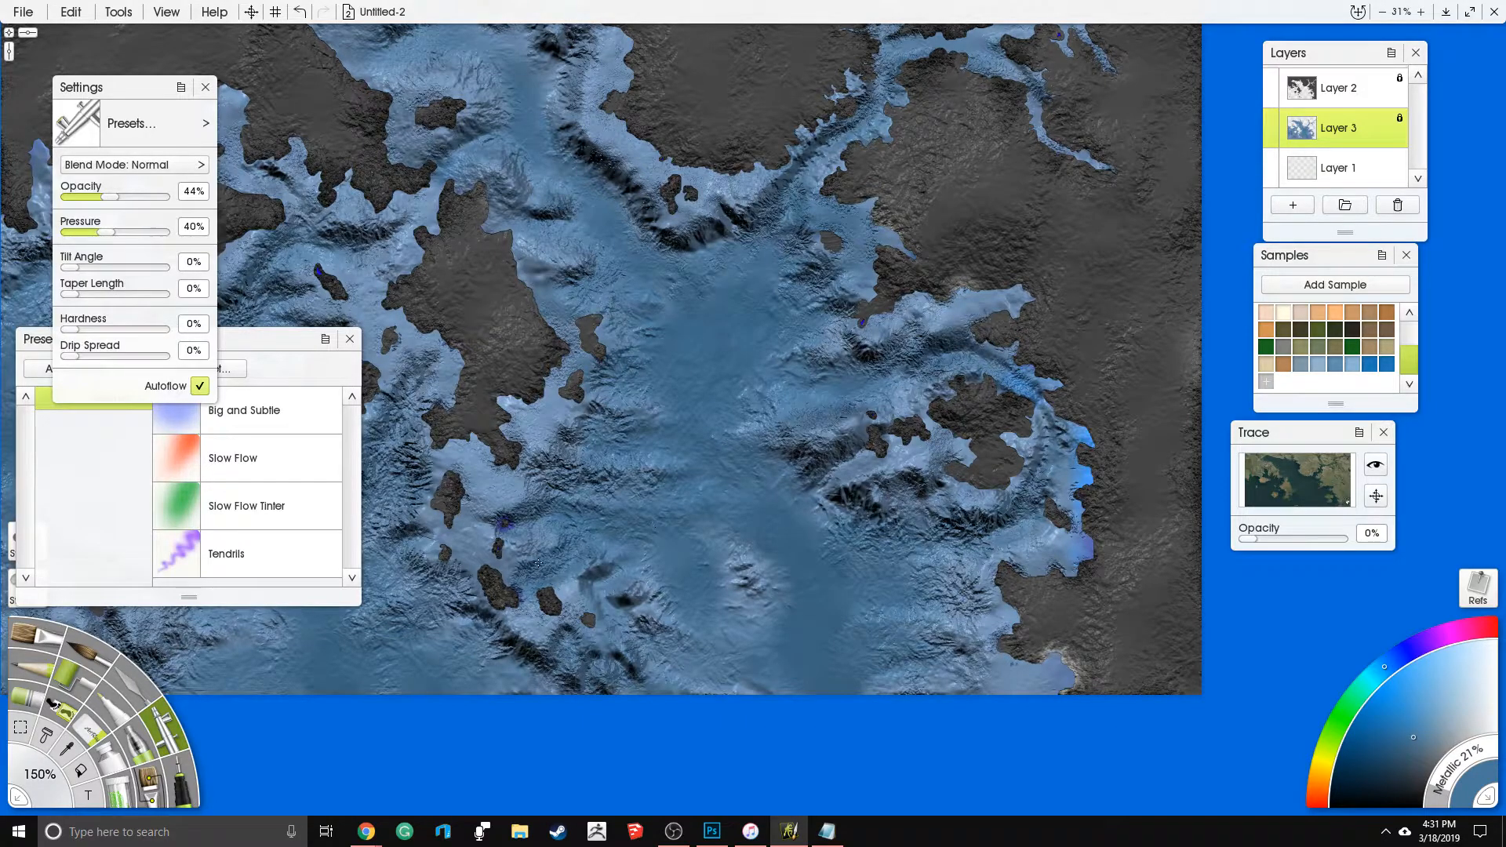
{"action": "left_click_drag", "start_coordinate": [690, 625], "coordinate": [648, 666]}
{"action": "mouse_move", "coordinate": [510, 626]}
{"action": "left_mouse_down"}
{"action": "mouse_move", "coordinate": [453, 670]}
{"action": "mouse_move", "coordinate": [497, 689]}
{"action": "left_mouse_up"}
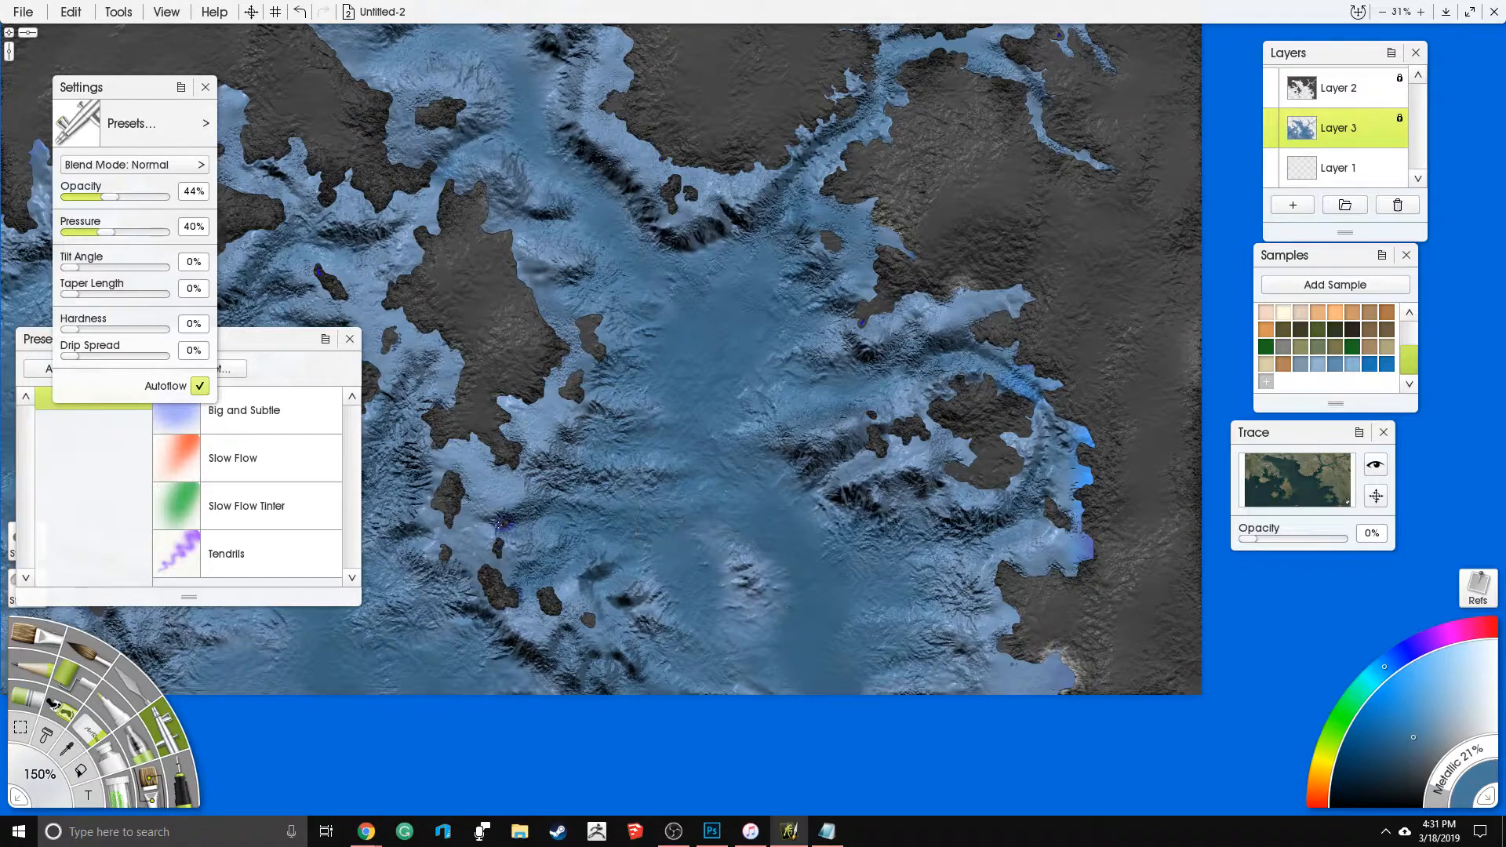
- Blend both sides of the central basin into the surrounding ridges with the Airbrush and check the whole map
{"action": "mouse_move", "coordinate": [601, 431]}
{"action": "left_mouse_down"}
{"action": "mouse_move", "coordinate": [549, 414]}
{"action": "mouse_move", "coordinate": [600, 382]}
{"action": "left_mouse_up"}
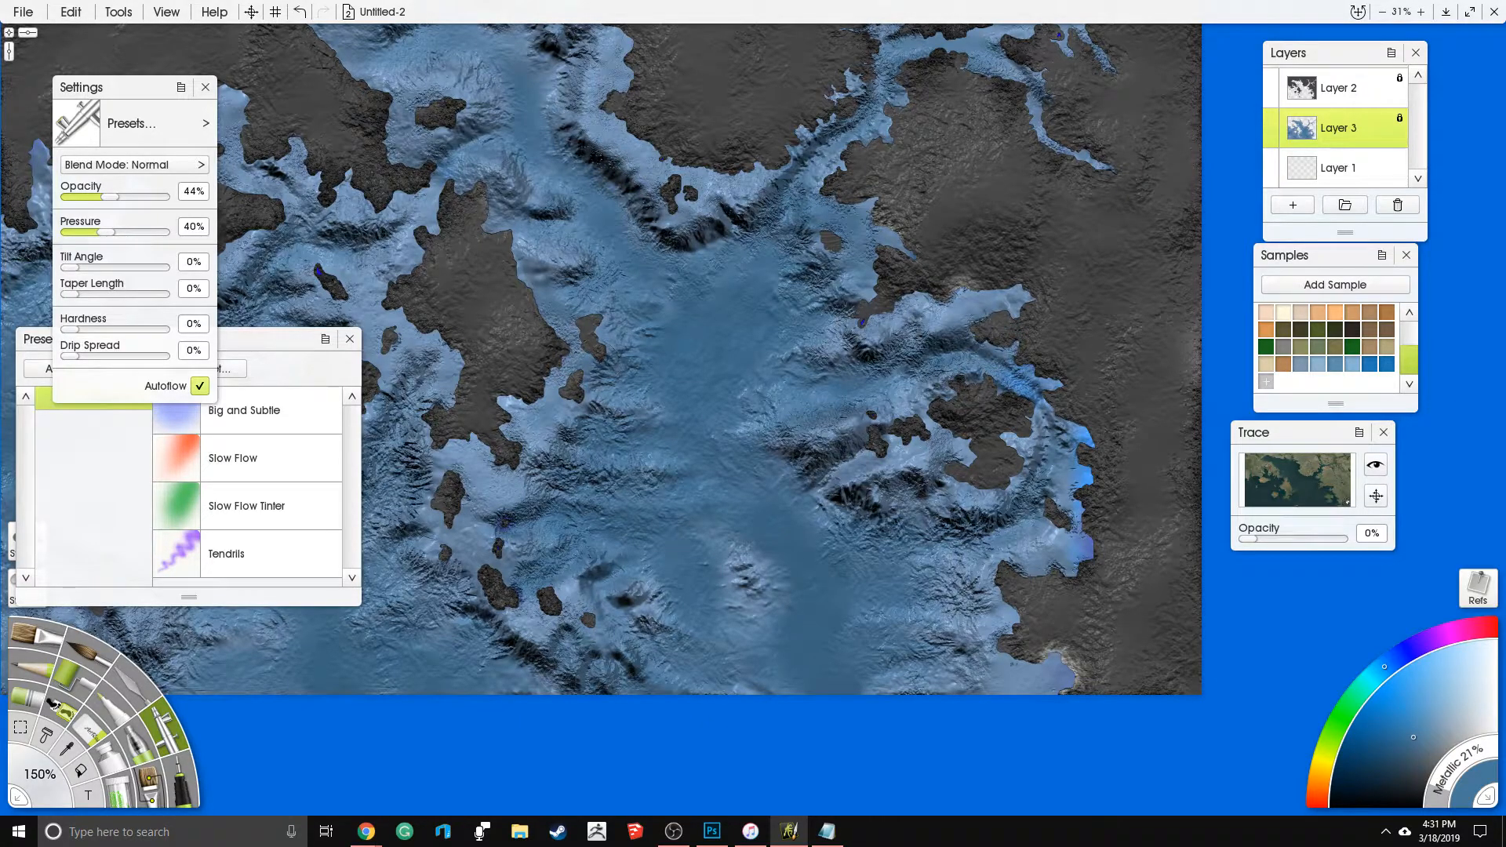
{"action": "left_click_drag", "start_coordinate": [785, 296], "coordinate": [974, 476]}
{"action": "mouse_move", "coordinate": [701, 221]}
{"action": "left_mouse_down"}
{"action": "mouse_move", "coordinate": [460, 142]}
{"action": "mouse_move", "coordinate": [635, 205]}
{"action": "mouse_move", "coordinate": [628, 238]}
{"action": "mouse_move", "coordinate": [656, 273]}
{"action": "left_mouse_up"}
{"action": "mouse_move", "coordinate": [770, 540]}
{"action": "left_mouse_down"}
{"action": "mouse_move", "coordinate": [899, 353]}
{"action": "mouse_move", "coordinate": [864, 414]}
{"action": "left_mouse_up"}
{"action": "scroll", "coordinate": [820, 352], "scroll_direction": "down", "scroll_amount": 4}
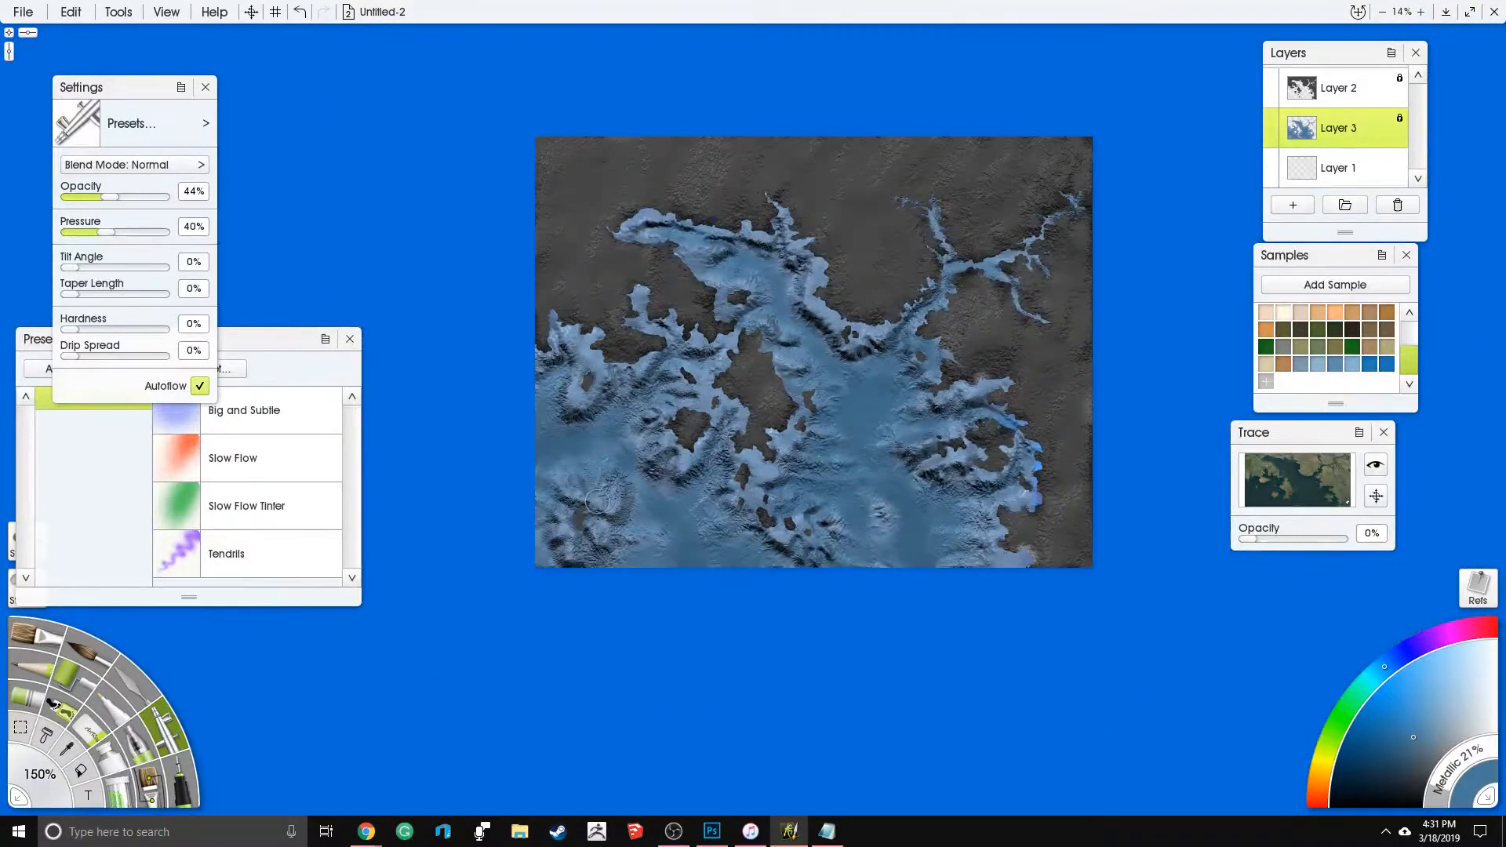
{"action": "scroll", "coordinate": [996, 453], "scroll_direction": "up", "scroll_amount": 4}
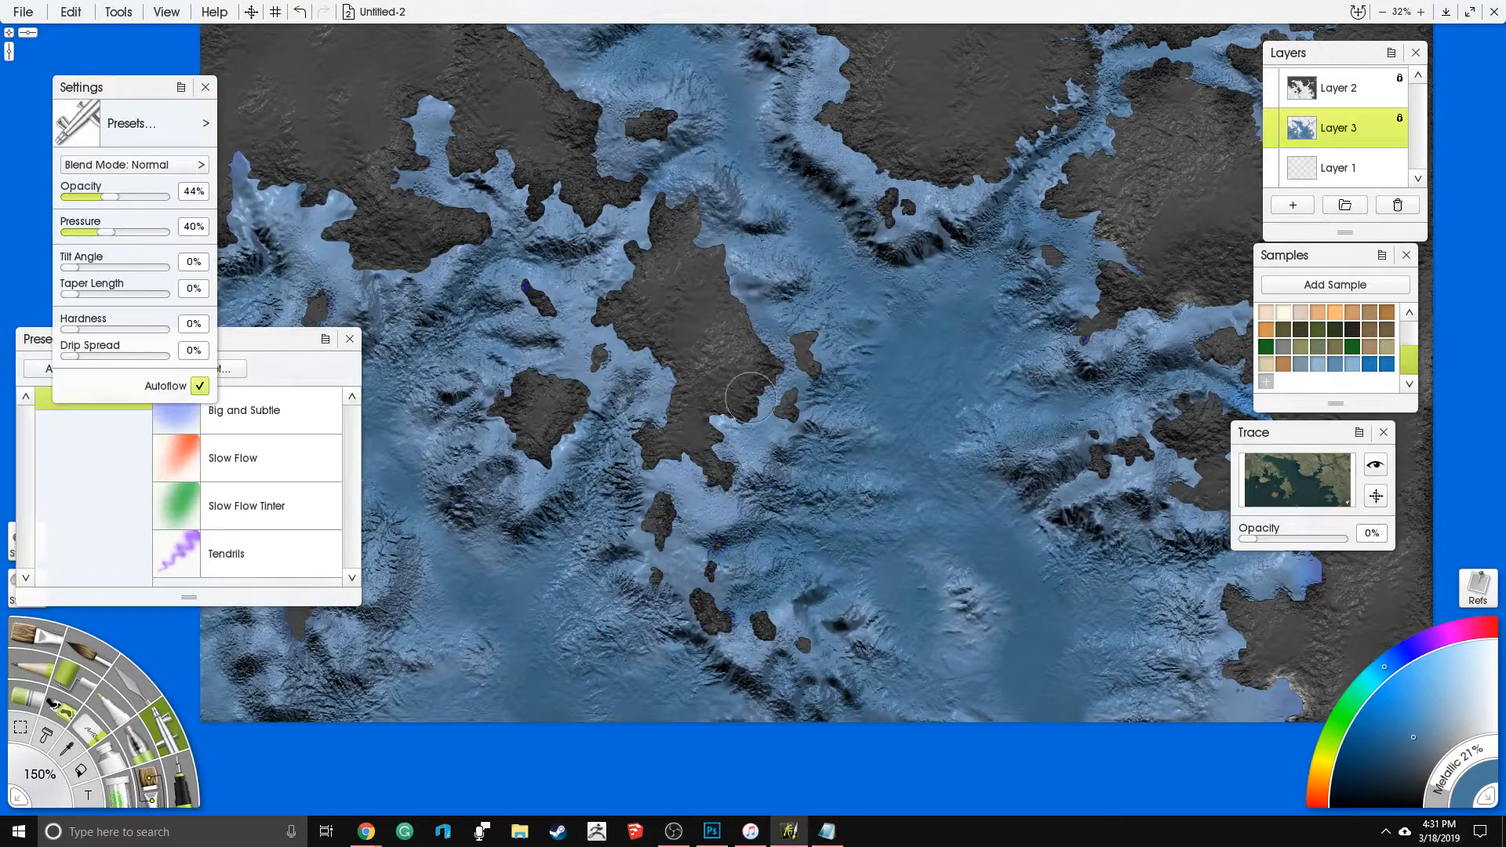
{"action": "left_click_drag", "start_coordinate": [751, 397], "coordinate": [718, 395]}
{"action": "mouse_move", "coordinate": [637, 357]}
{"action": "left_mouse_down"}
{"action": "mouse_move", "coordinate": [620, 361]}
{"action": "mouse_move", "coordinate": [637, 418]}
{"action": "mouse_move", "coordinate": [665, 363]}
{"action": "mouse_move", "coordinate": [661, 380]}
{"action": "mouse_move", "coordinate": [643, 343]}
{"action": "mouse_move", "coordinate": [653, 351]}
{"action": "left_mouse_up"}
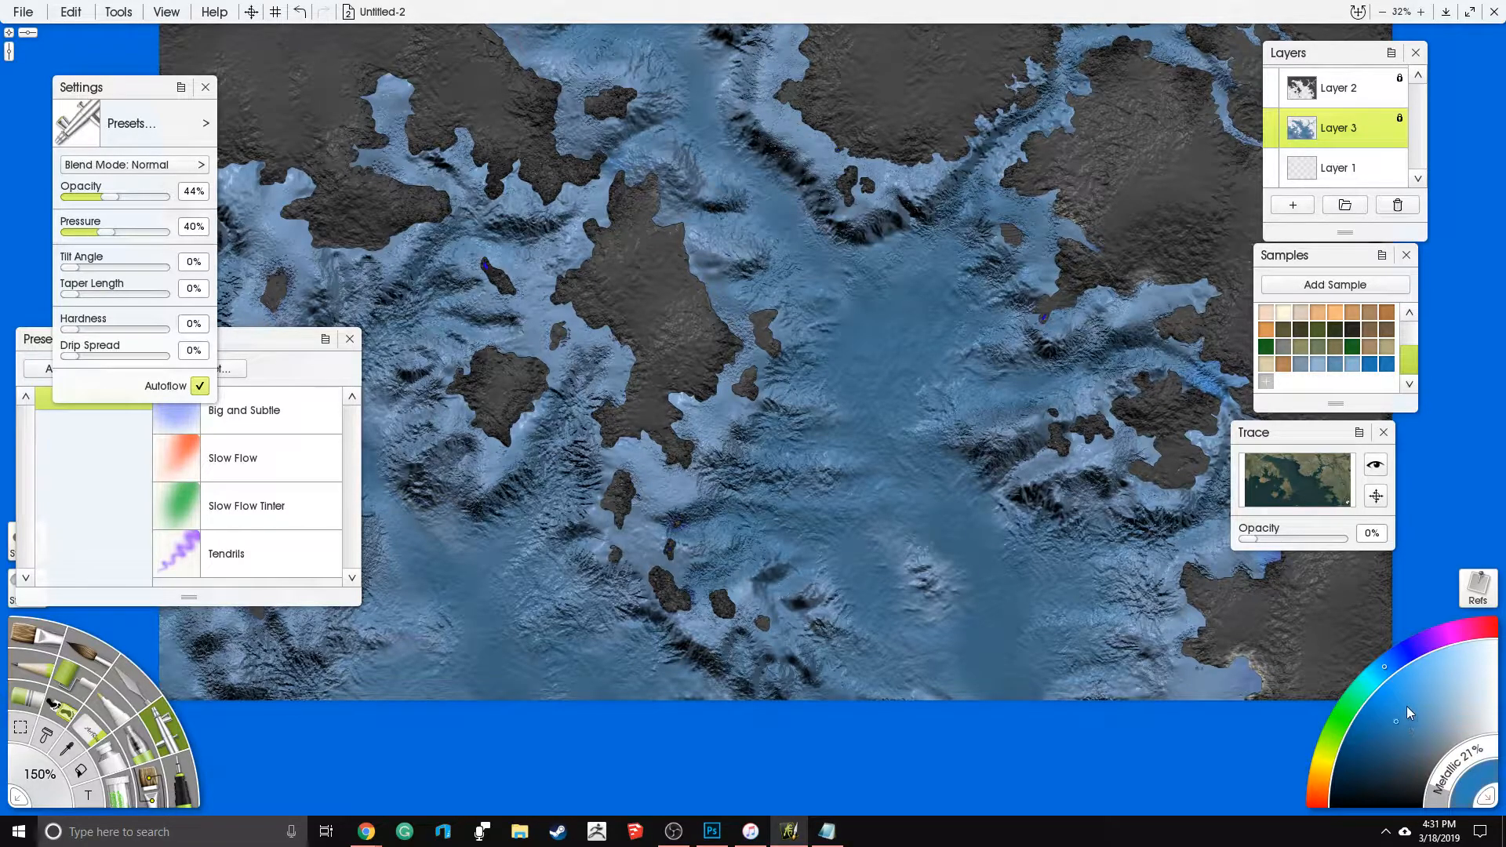
- Choose a paler blue and airbrush light highlights over the ridges southeast of the large central island
{"action": "left_click", "coordinate": [1413, 728]}
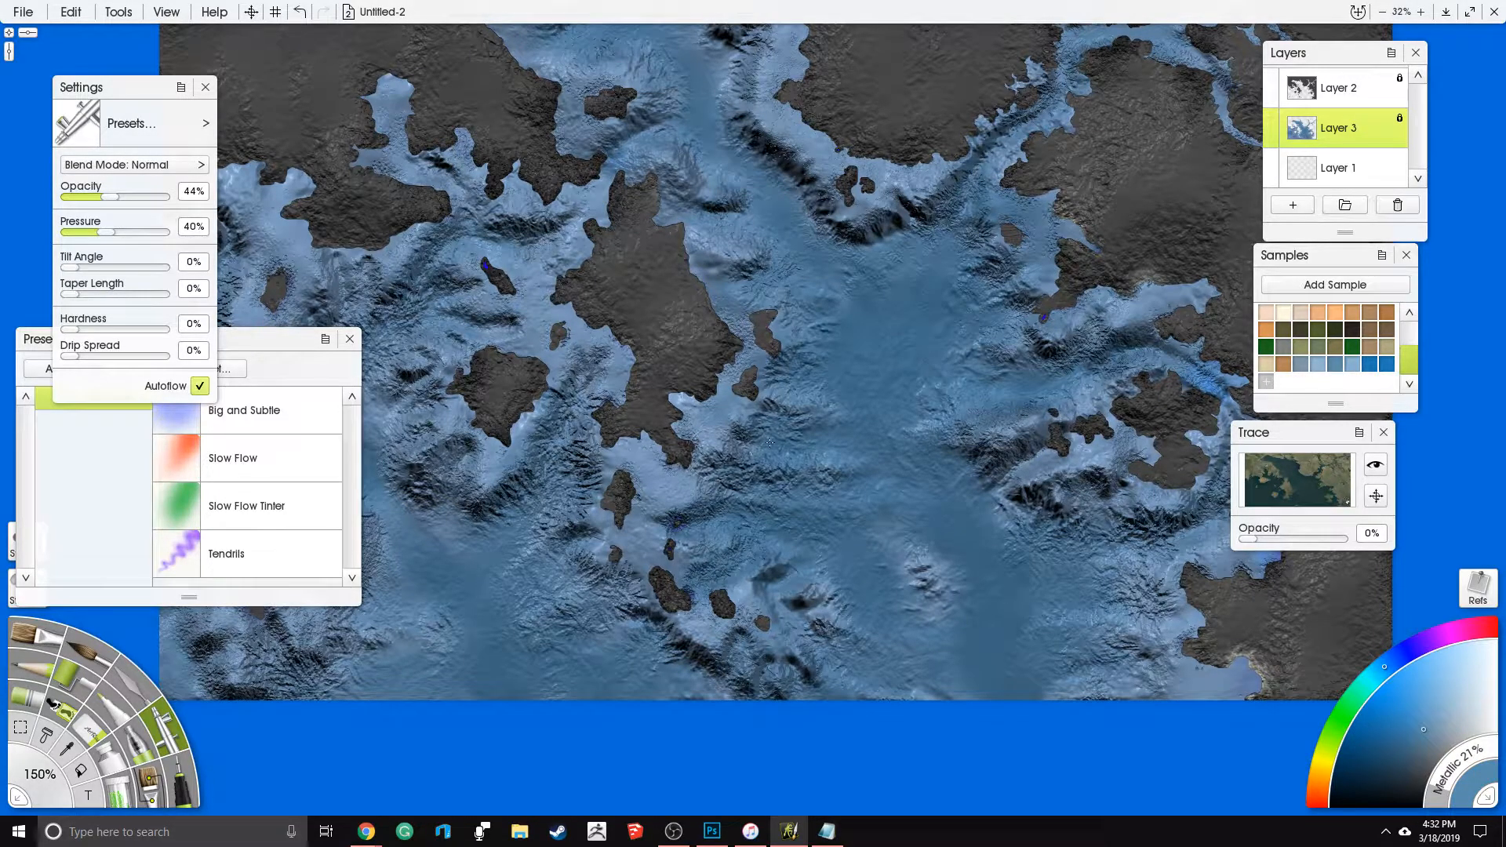
{"action": "left_click", "coordinate": [1434, 715]}
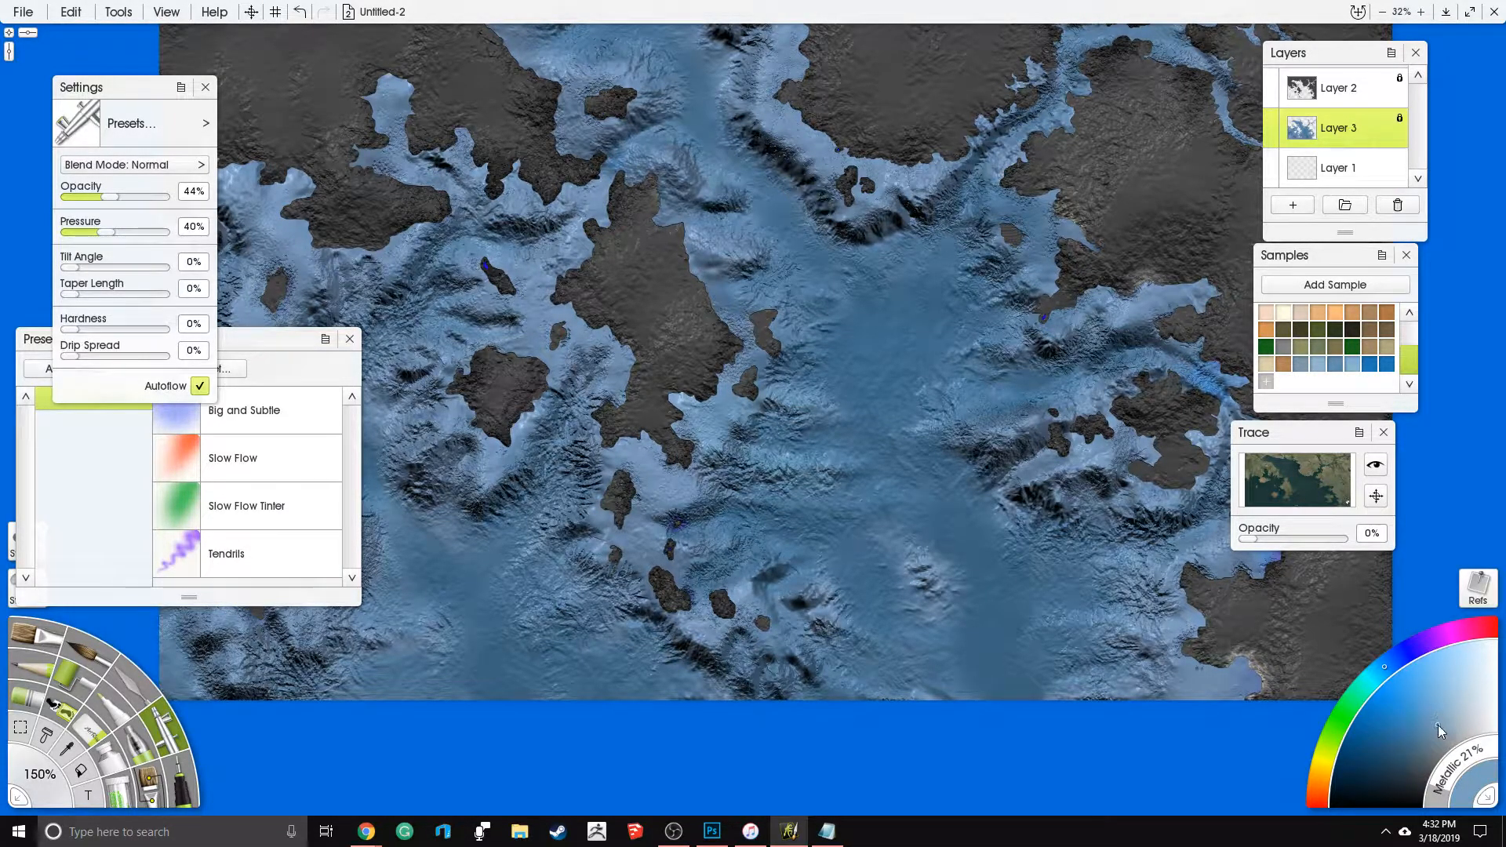
{"action": "left_click", "coordinate": [1455, 705]}
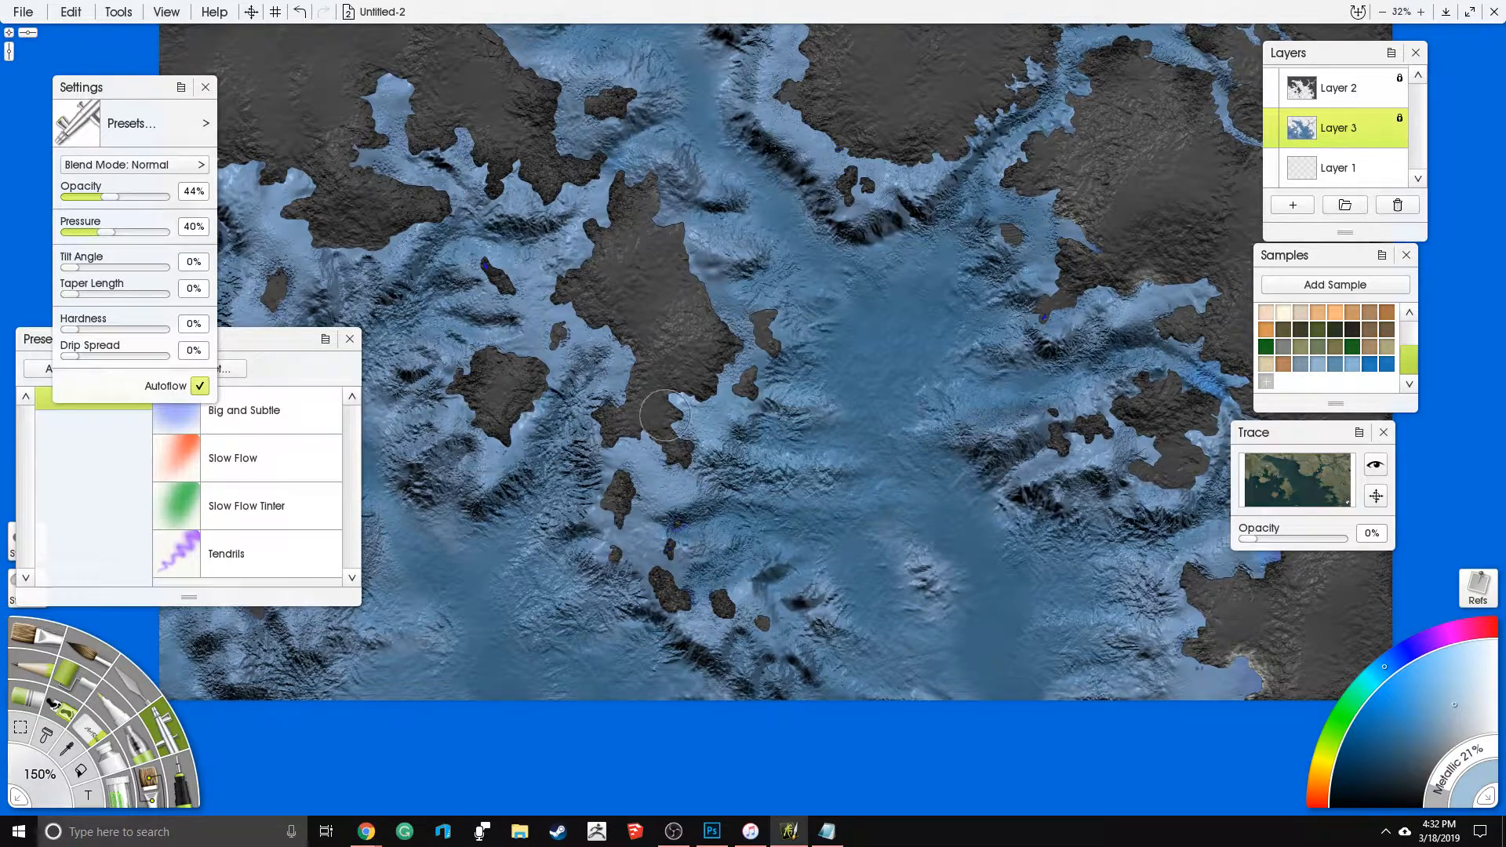
{"action": "left_click_drag", "start_coordinate": [709, 460], "coordinate": [828, 472]}
{"action": "left_click_drag", "start_coordinate": [745, 505], "coordinate": [856, 510]}
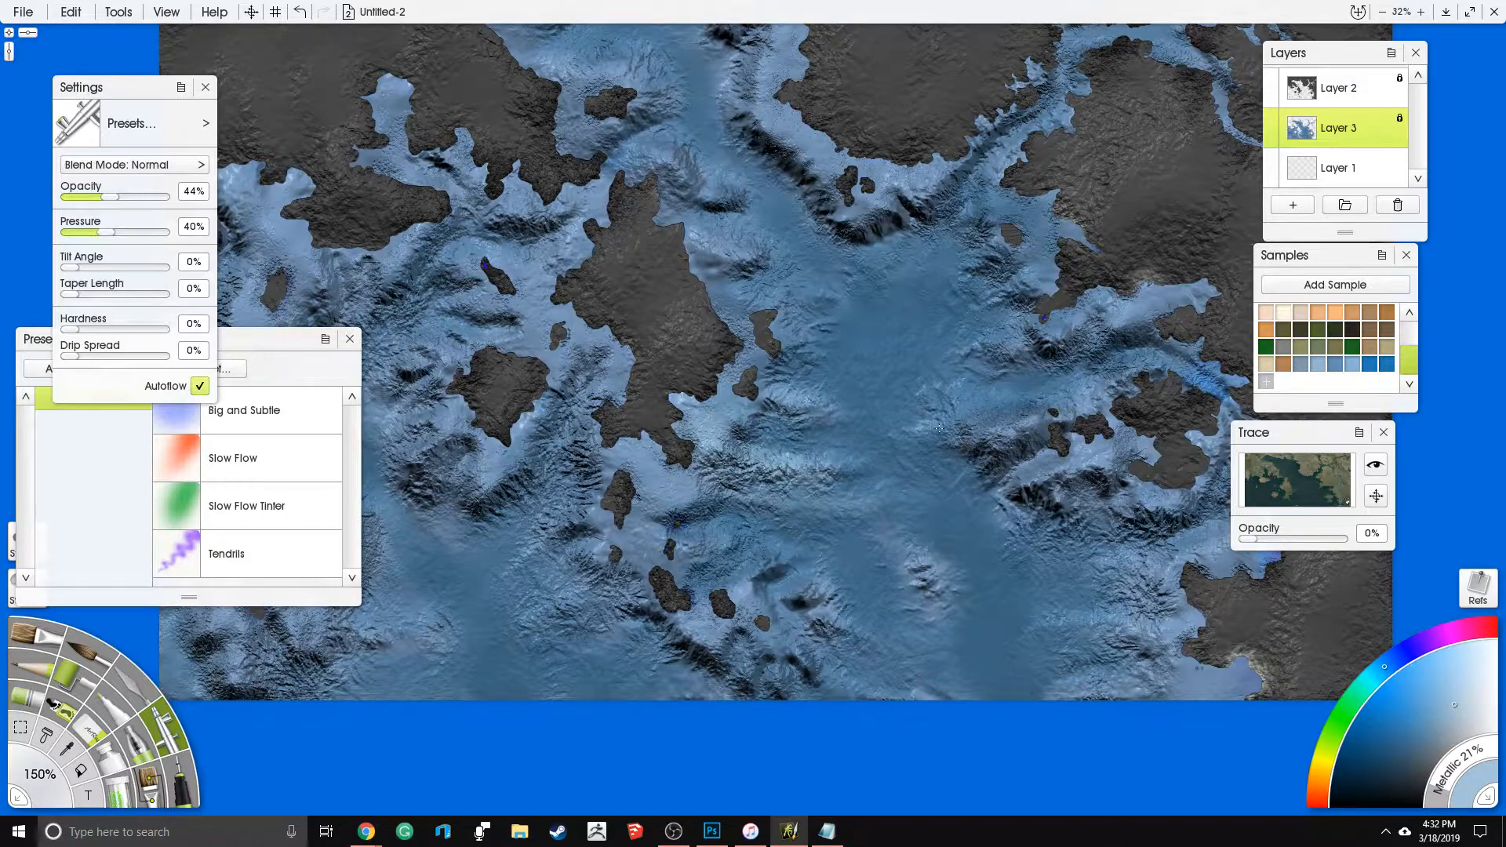
- Set the paint's Metallic to 24% and airbrush light highlights west of the central basin, on the eastern ridges and around the small eastern island
{"action": "mouse_move", "coordinate": [1436, 800]}
{"action": "left_mouse_down"}
{"action": "mouse_move", "coordinate": [1442, 781]}
{"action": "mouse_move", "coordinate": [1452, 799]}
{"action": "left_mouse_up"}
{"action": "mouse_move", "coordinate": [777, 549]}
{"action": "left_mouse_down"}
{"action": "mouse_move", "coordinate": [722, 610]}
{"action": "mouse_move", "coordinate": [716, 547]}
{"action": "mouse_move", "coordinate": [681, 514]}
{"action": "left_mouse_up"}
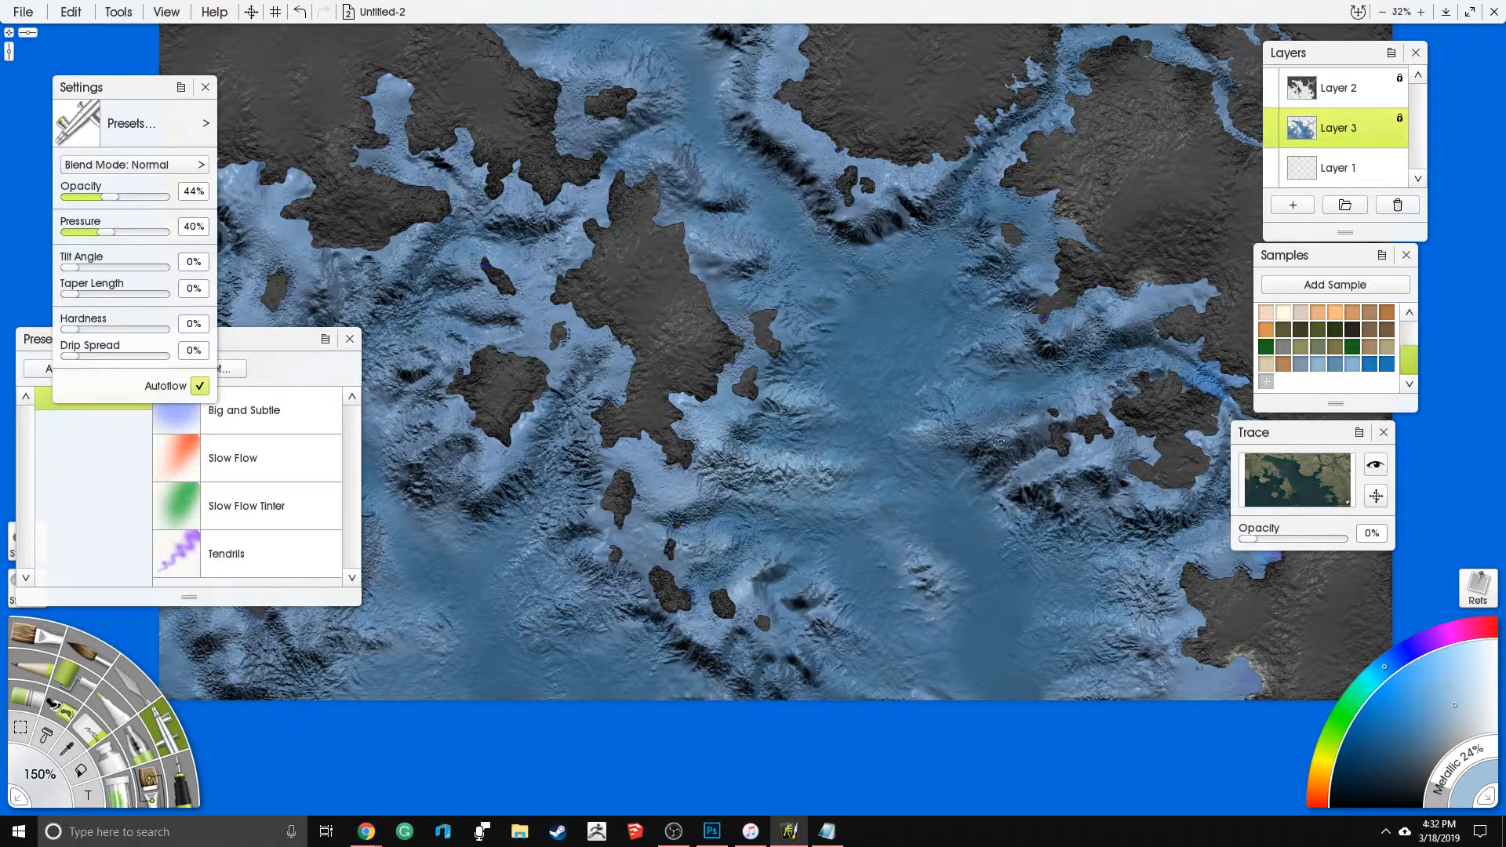
{"action": "left_click_drag", "start_coordinate": [974, 413], "coordinate": [1106, 401]}
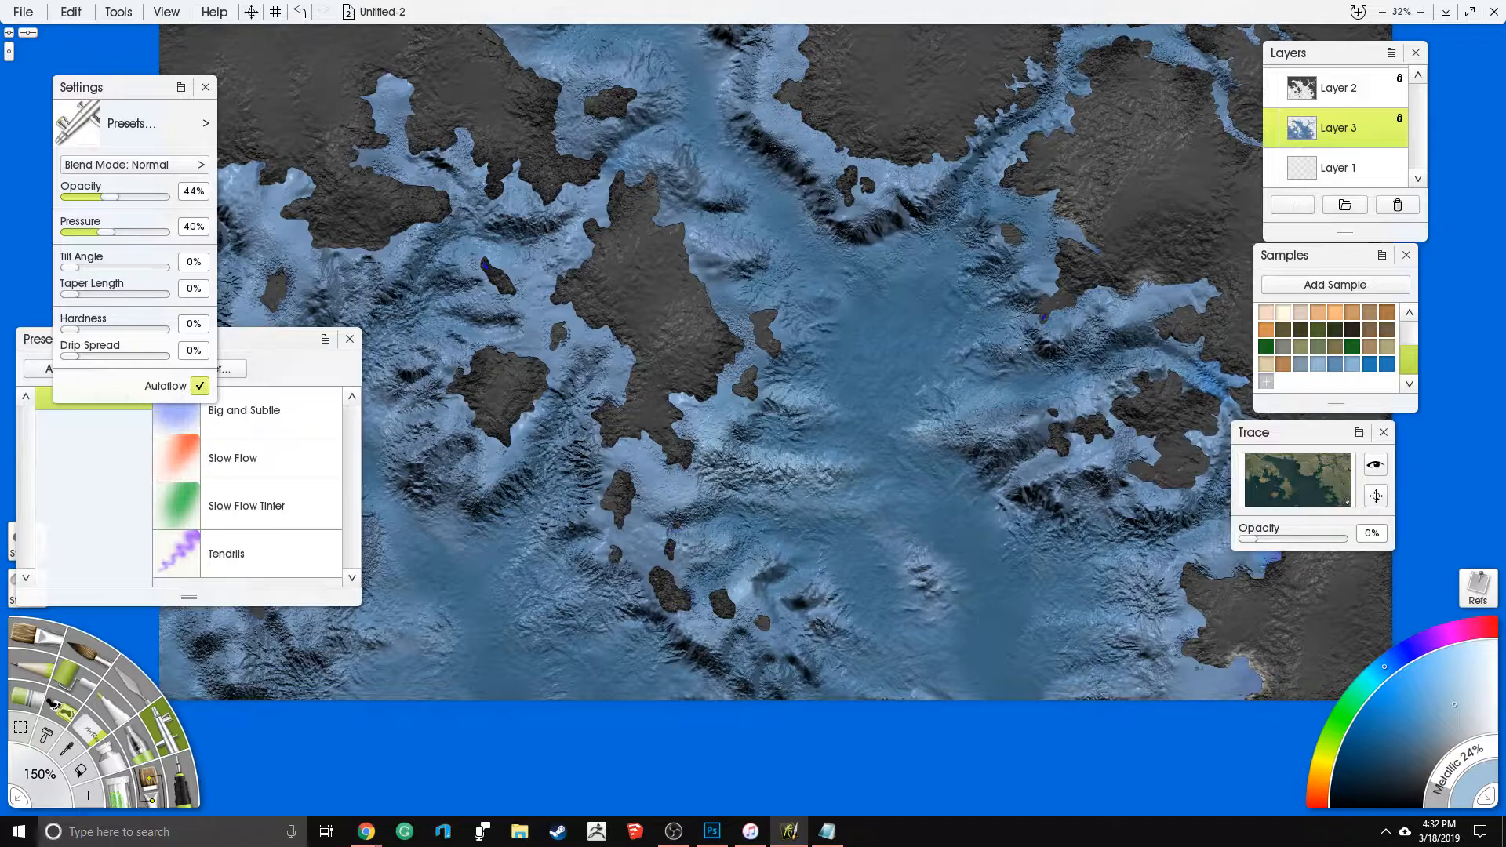
{"action": "mouse_move", "coordinate": [1032, 278]}
{"action": "left_mouse_down"}
{"action": "mouse_move", "coordinate": [1039, 183]}
{"action": "mouse_move", "coordinate": [994, 198]}
{"action": "mouse_move", "coordinate": [1032, 226]}
{"action": "mouse_move", "coordinate": [1029, 246]}
{"action": "mouse_move", "coordinate": [967, 271]}
{"action": "mouse_move", "coordinate": [982, 305]}
{"action": "left_mouse_up"}
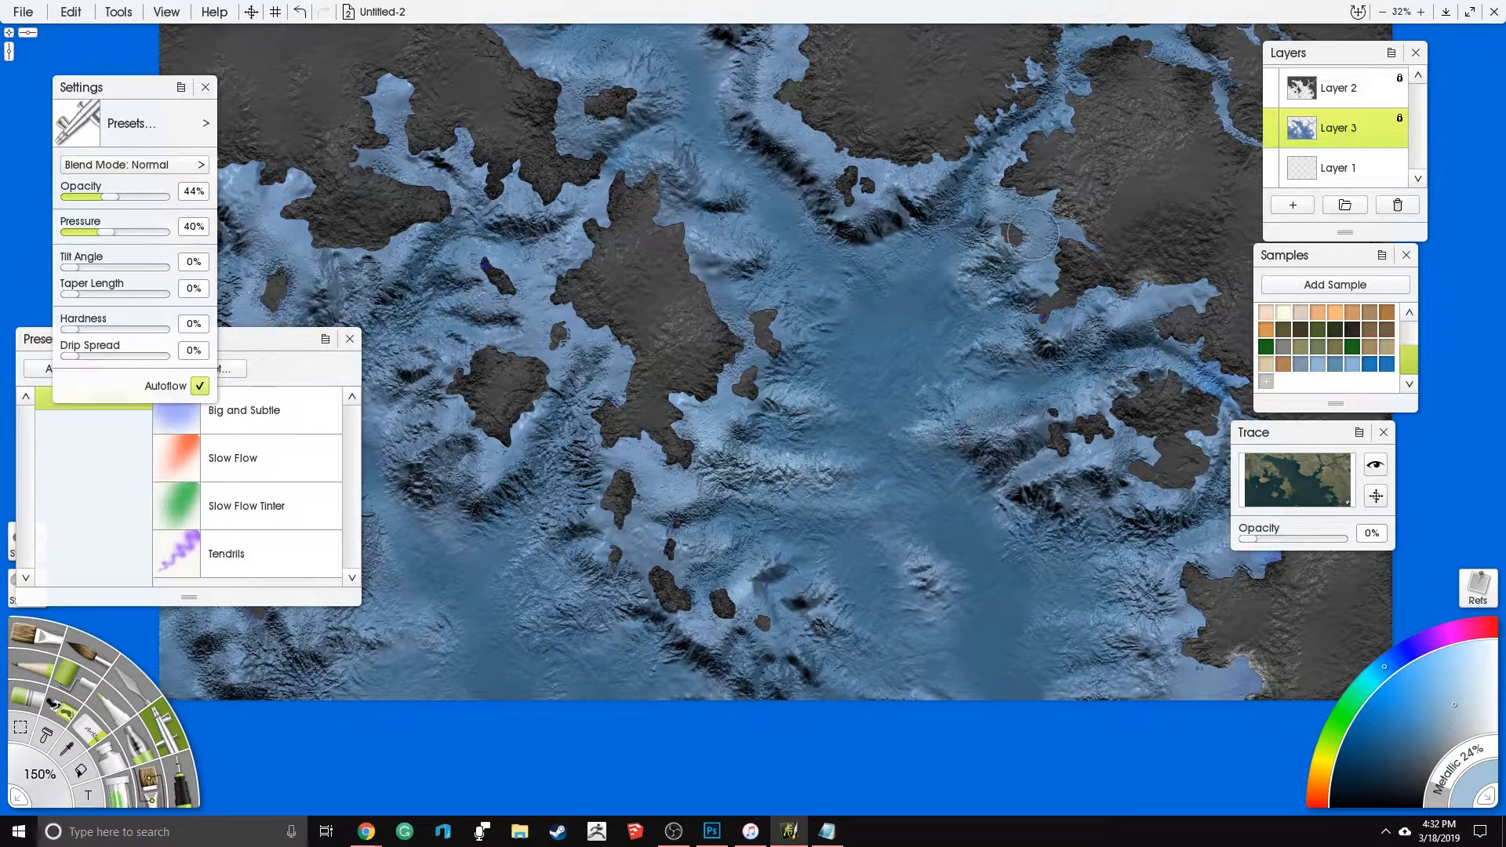
{"action": "left_click_drag", "start_coordinate": [984, 435], "coordinate": [789, 249]}
{"action": "mouse_move", "coordinate": [962, 412]}
{"action": "left_mouse_down"}
{"action": "mouse_move", "coordinate": [859, 430]}
{"action": "mouse_move", "coordinate": [890, 457]}
{"action": "left_mouse_up"}
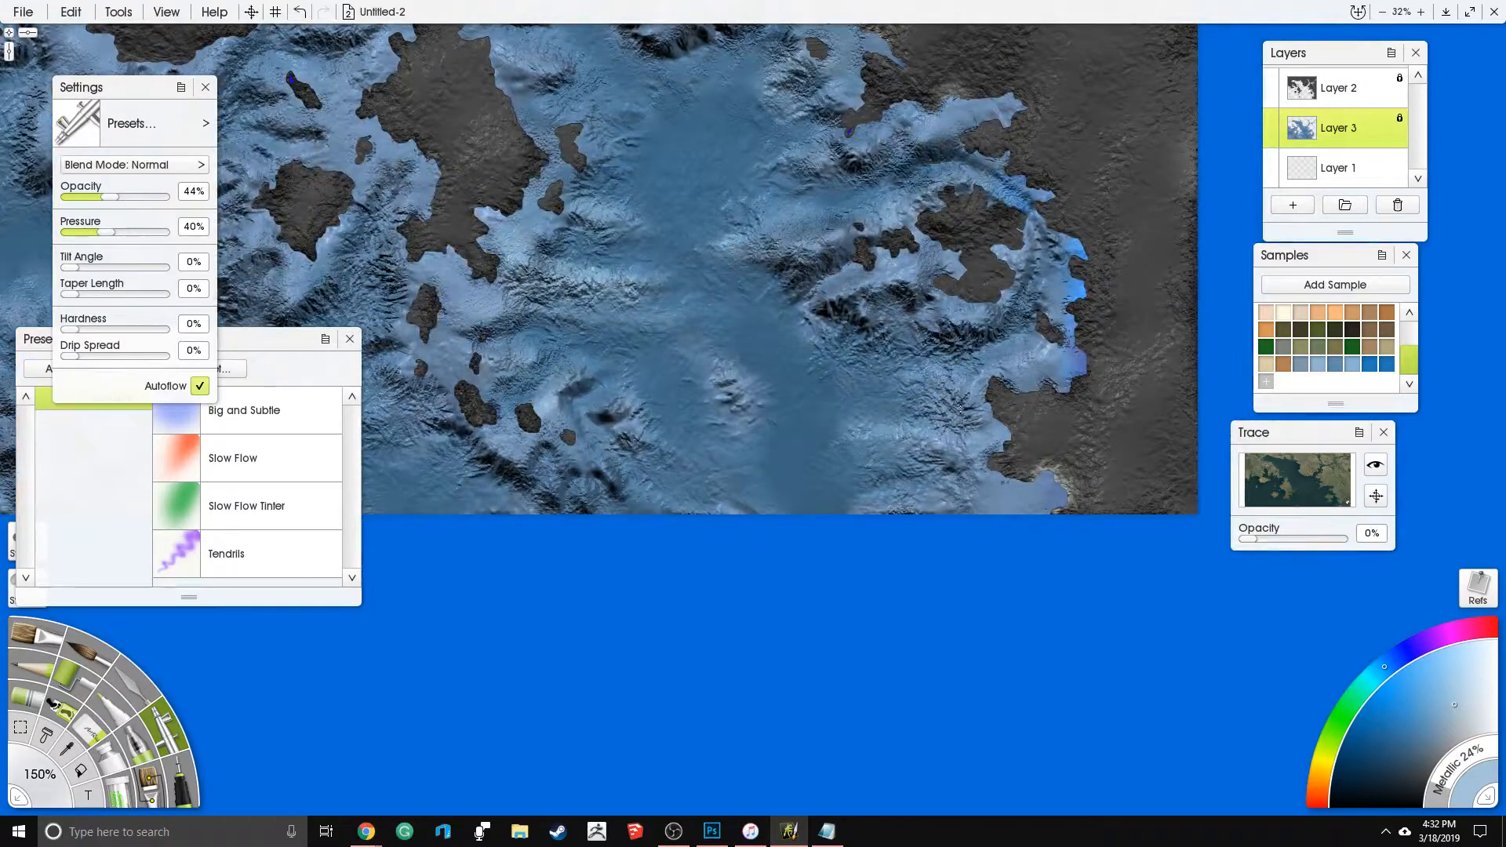
- Airbrush pale blue highlights over the southwestern and western ridges and into the northern channel
{"action": "left_click_drag", "start_coordinate": [630, 465], "coordinate": [818, 428]}
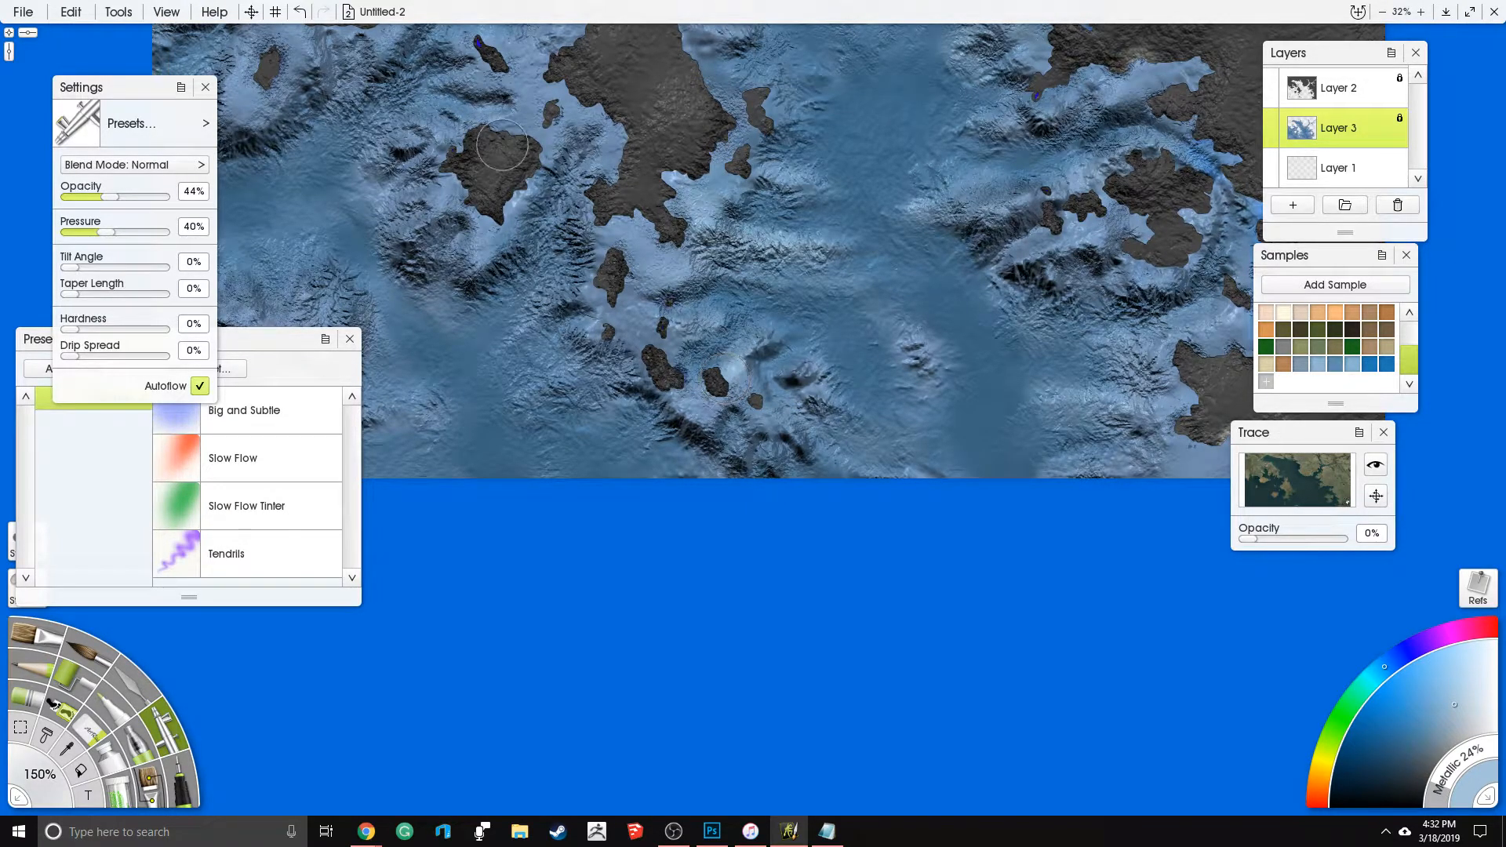
{"action": "left_click_drag", "start_coordinate": [561, 265], "coordinate": [820, 270]}
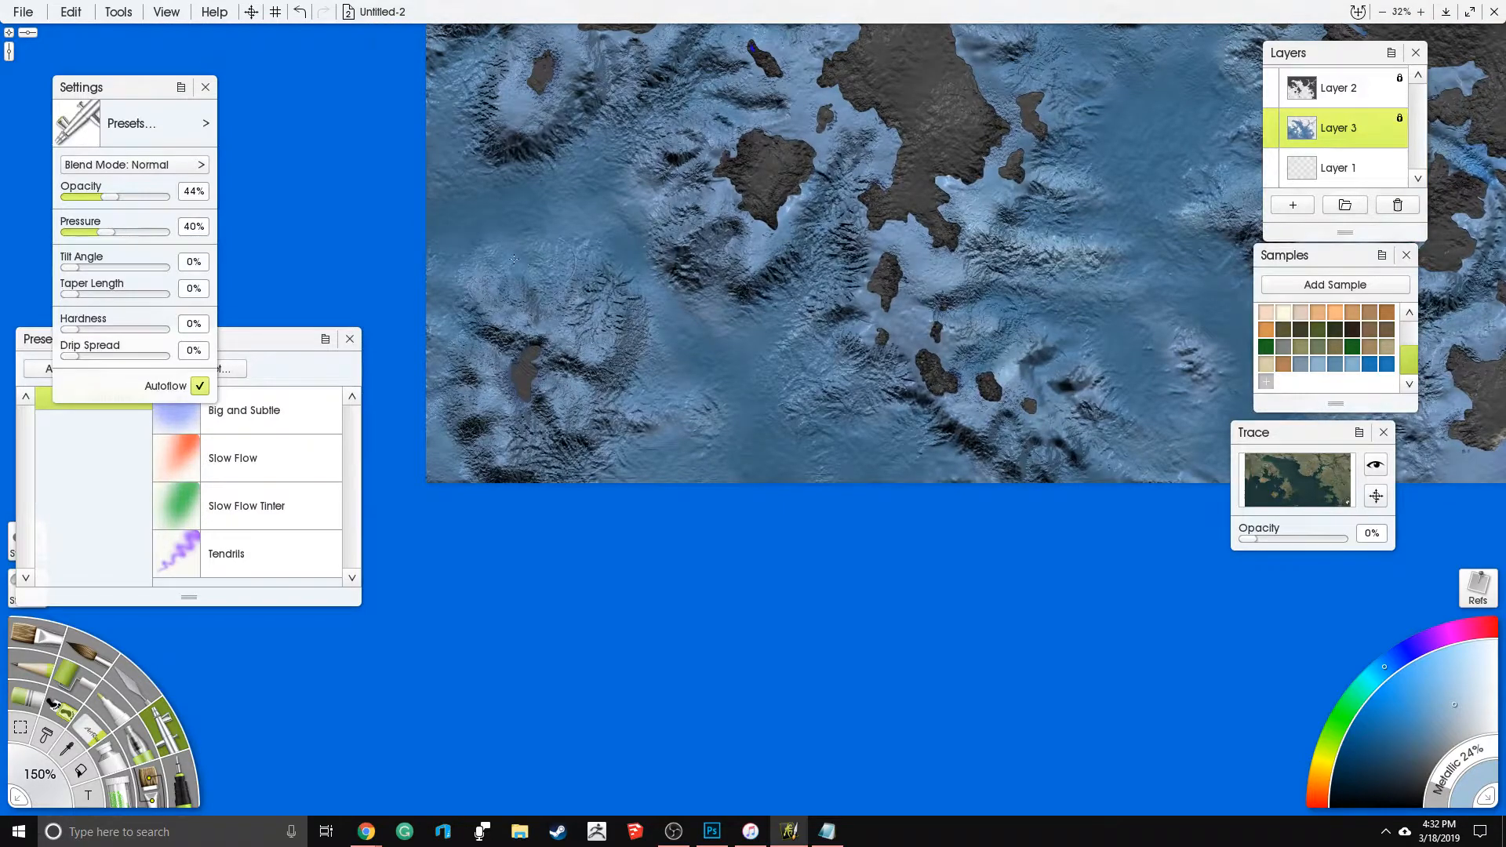
{"action": "scroll", "coordinate": [607, 206], "scroll_direction": "up", "scroll_amount": 2}
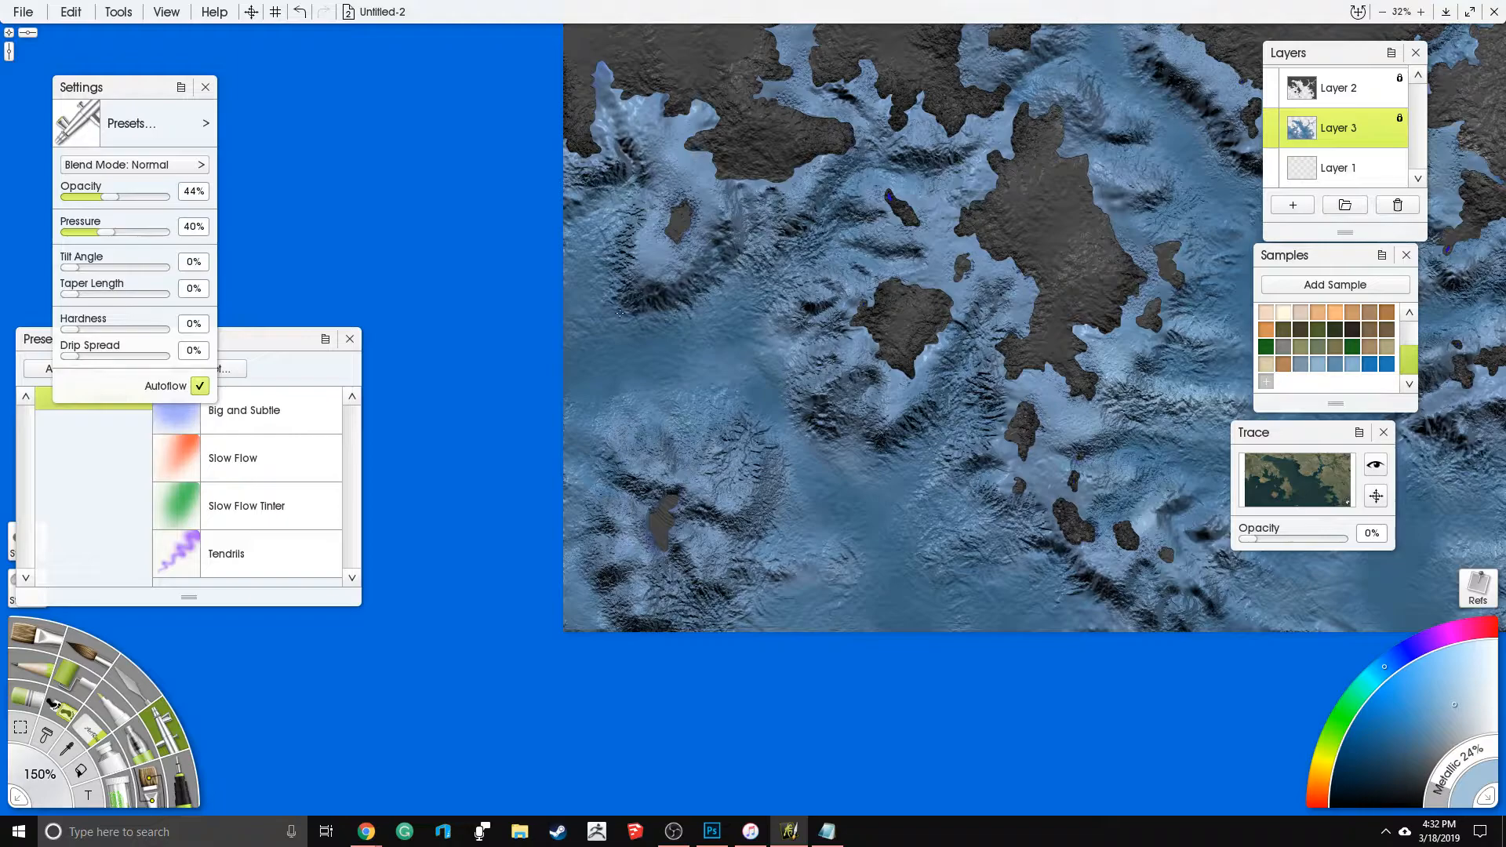
{"action": "left_click_drag", "start_coordinate": [911, 255], "coordinate": [580, 411]}
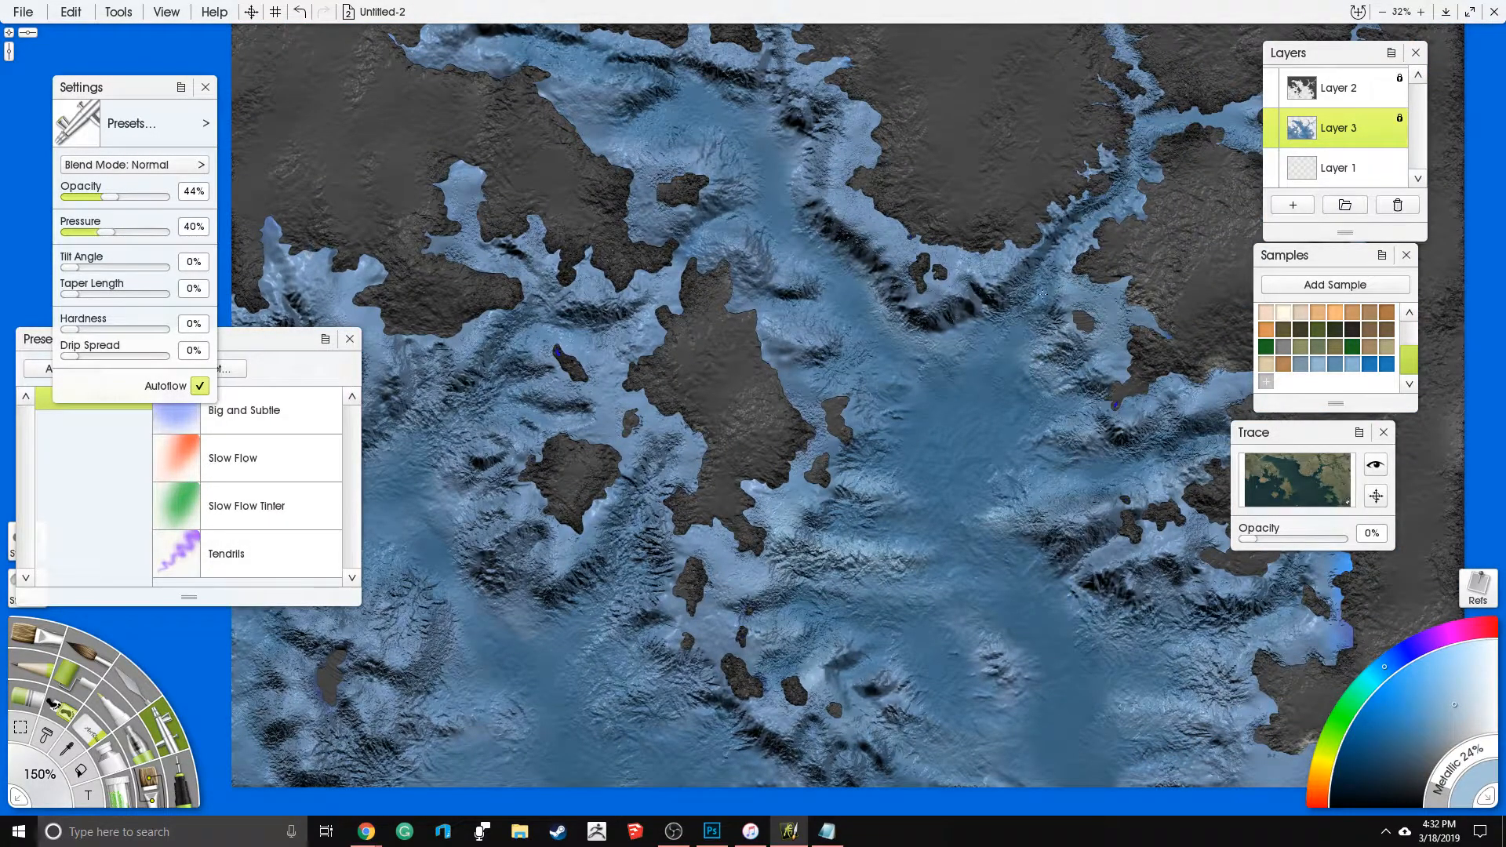
{"action": "left_click_drag", "start_coordinate": [759, 216], "coordinate": [871, 446]}
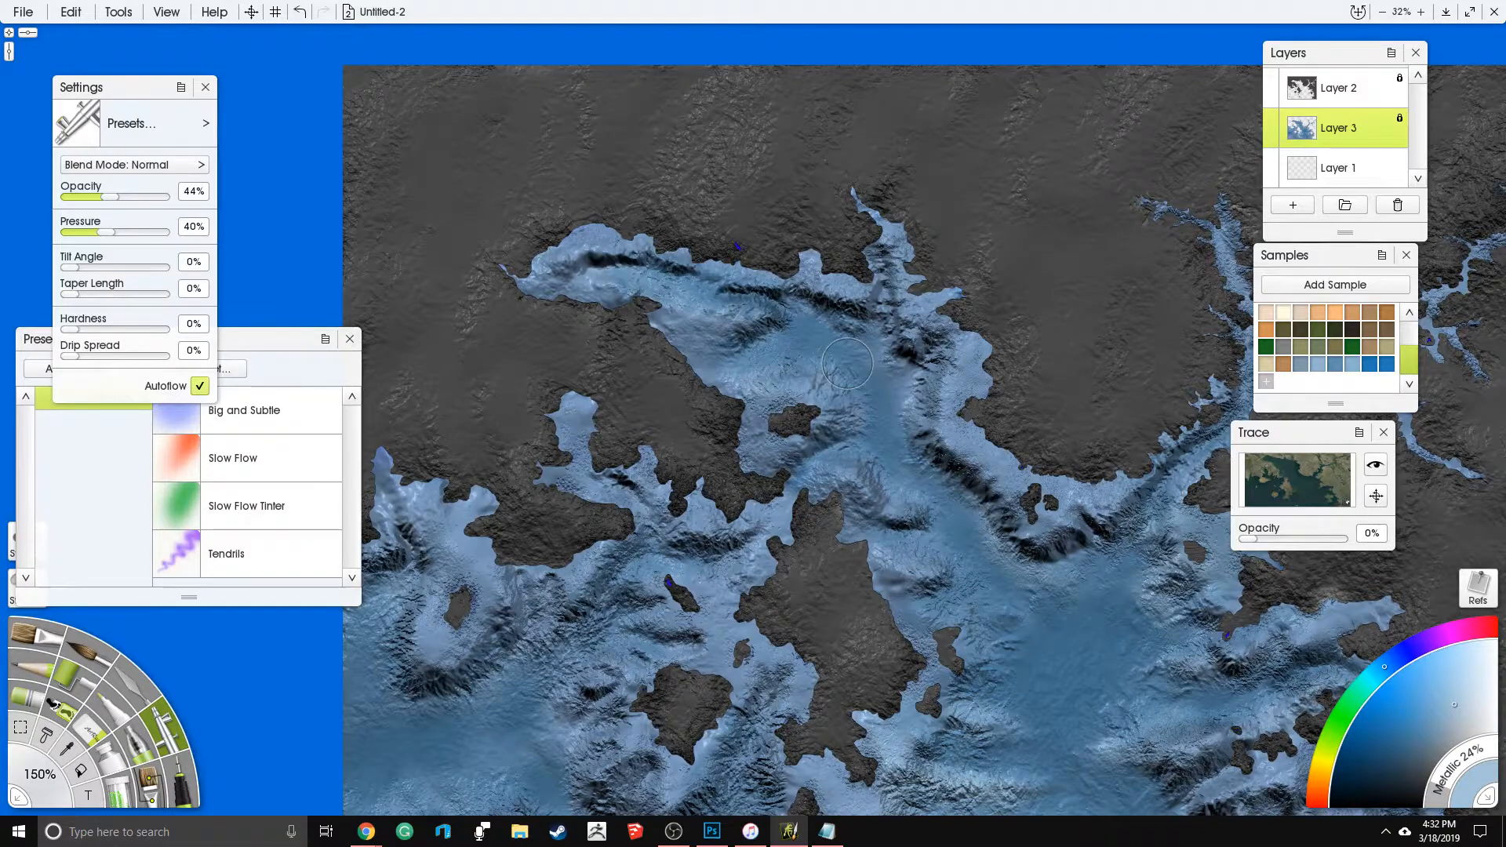
{"action": "left_click_drag", "start_coordinate": [894, 408], "coordinate": [708, 126]}
- Choose a much paler blue and airbrush brighter highlights over the ridges and shores around the islands west of the large central island
{"action": "left_click_drag", "start_coordinate": [674, 498], "coordinate": [729, 419]}
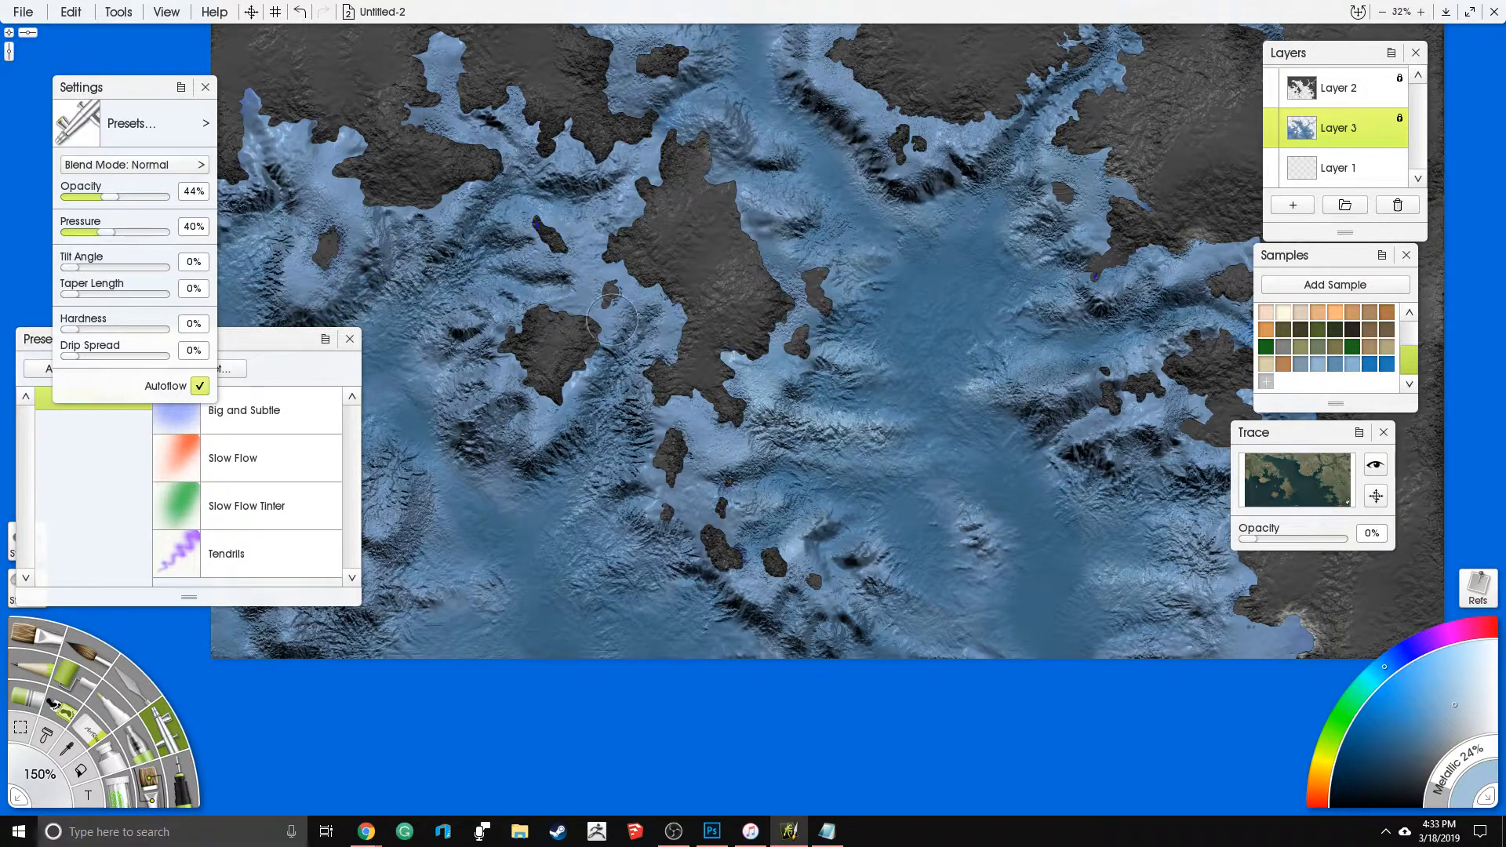
{"action": "left_click_drag", "start_coordinate": [853, 386], "coordinate": [846, 541]}
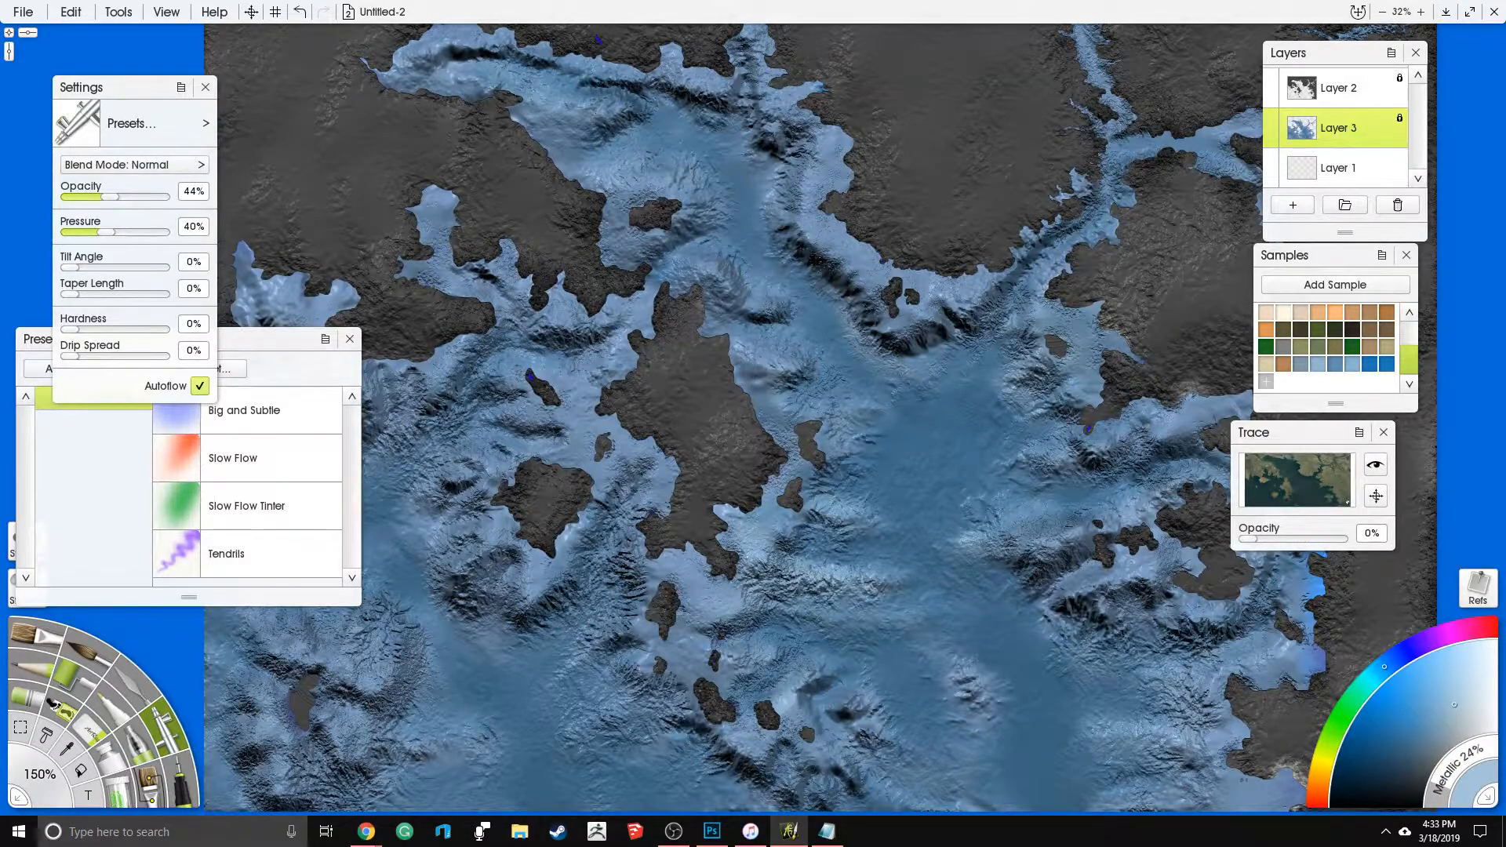
{"action": "left_click_drag", "start_coordinate": [820, 361], "coordinate": [745, 239]}
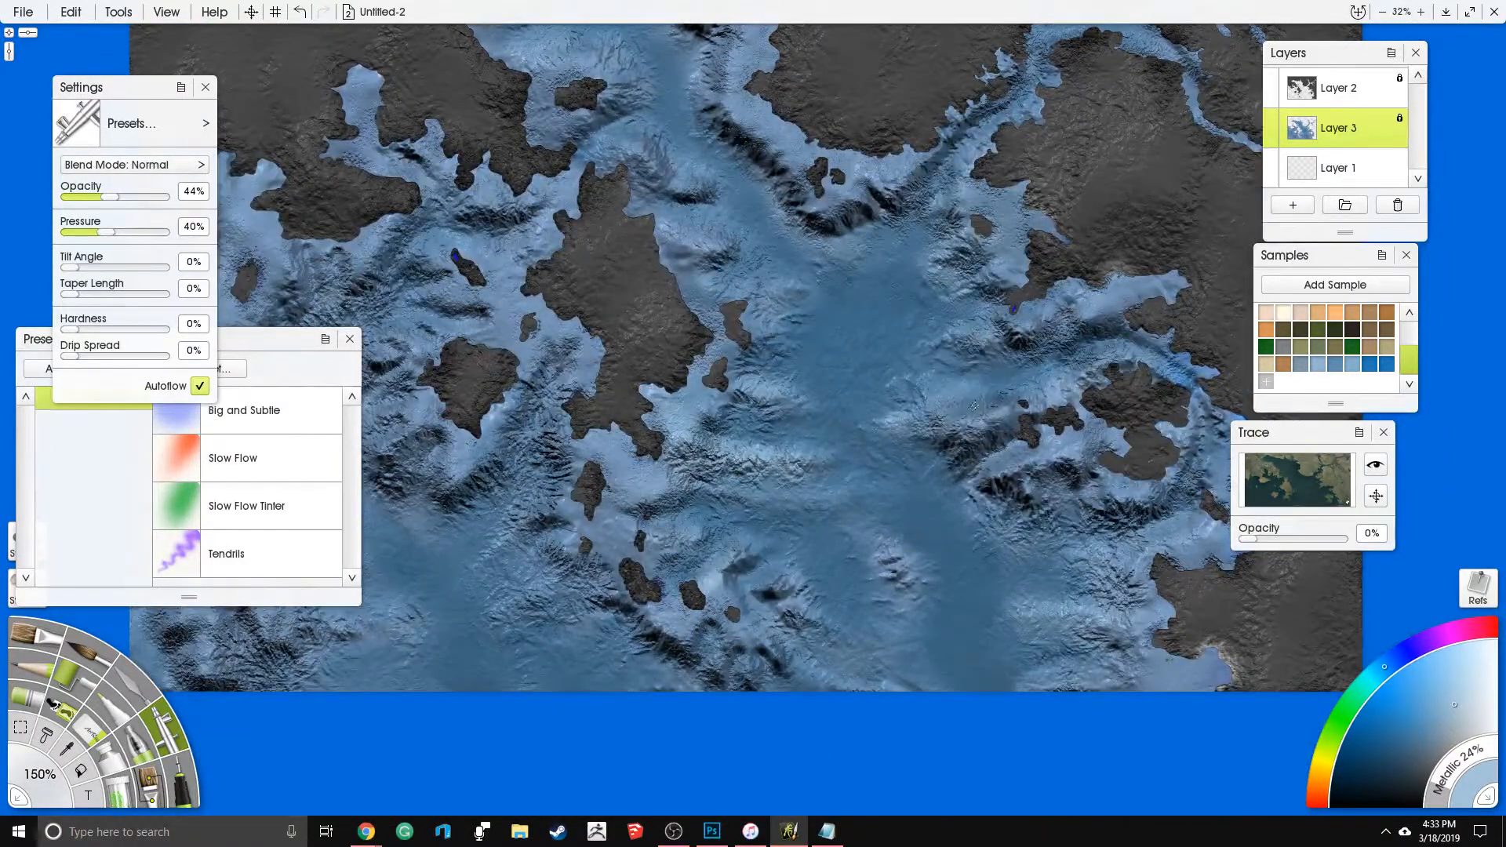
{"action": "left_click_drag", "start_coordinate": [787, 524], "coordinate": [886, 454]}
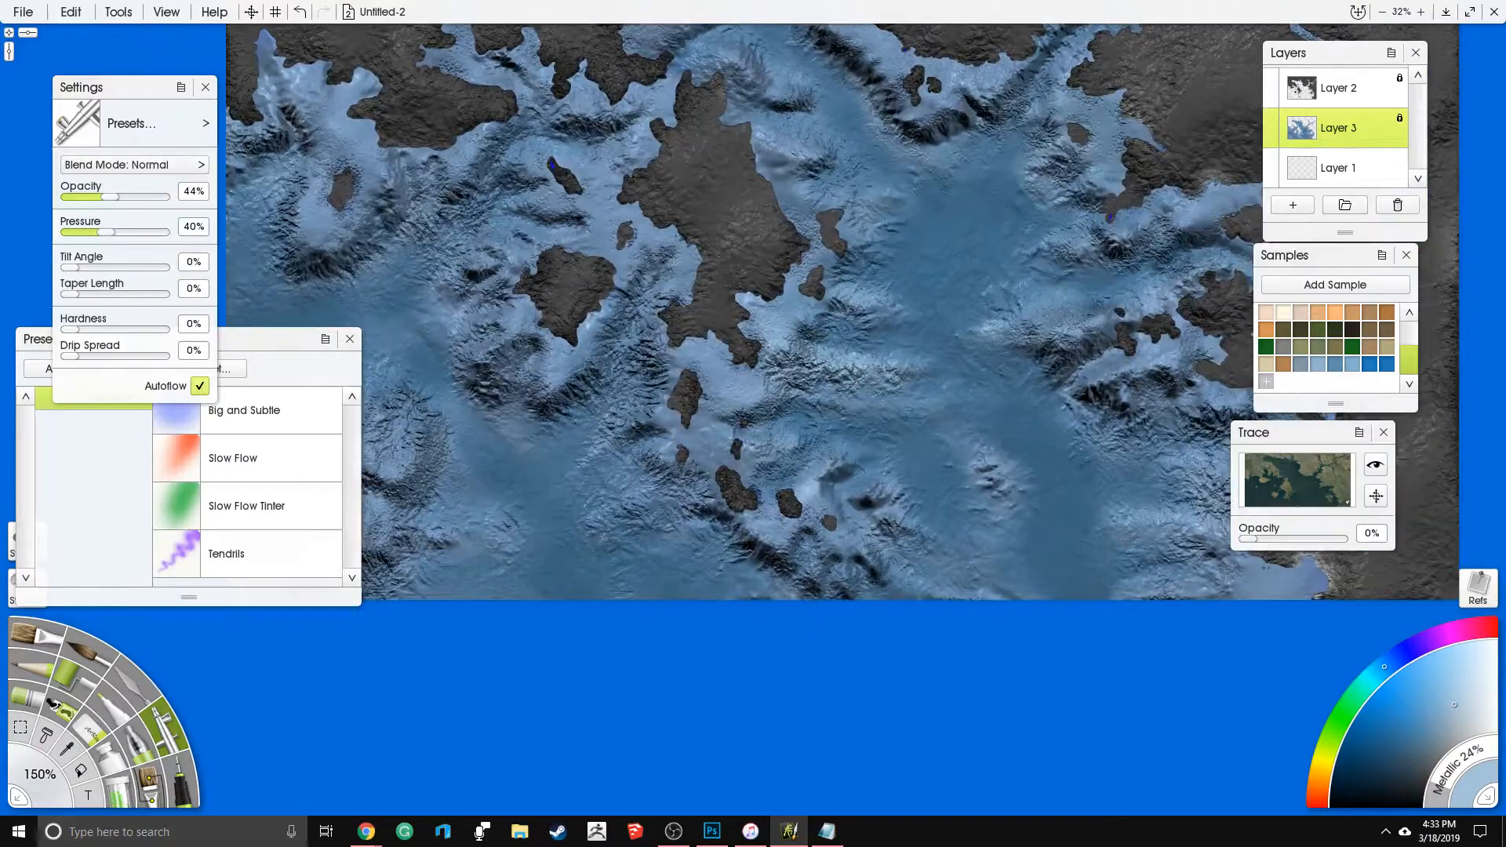
{"action": "left_click_drag", "start_coordinate": [671, 494], "coordinate": [782, 492]}
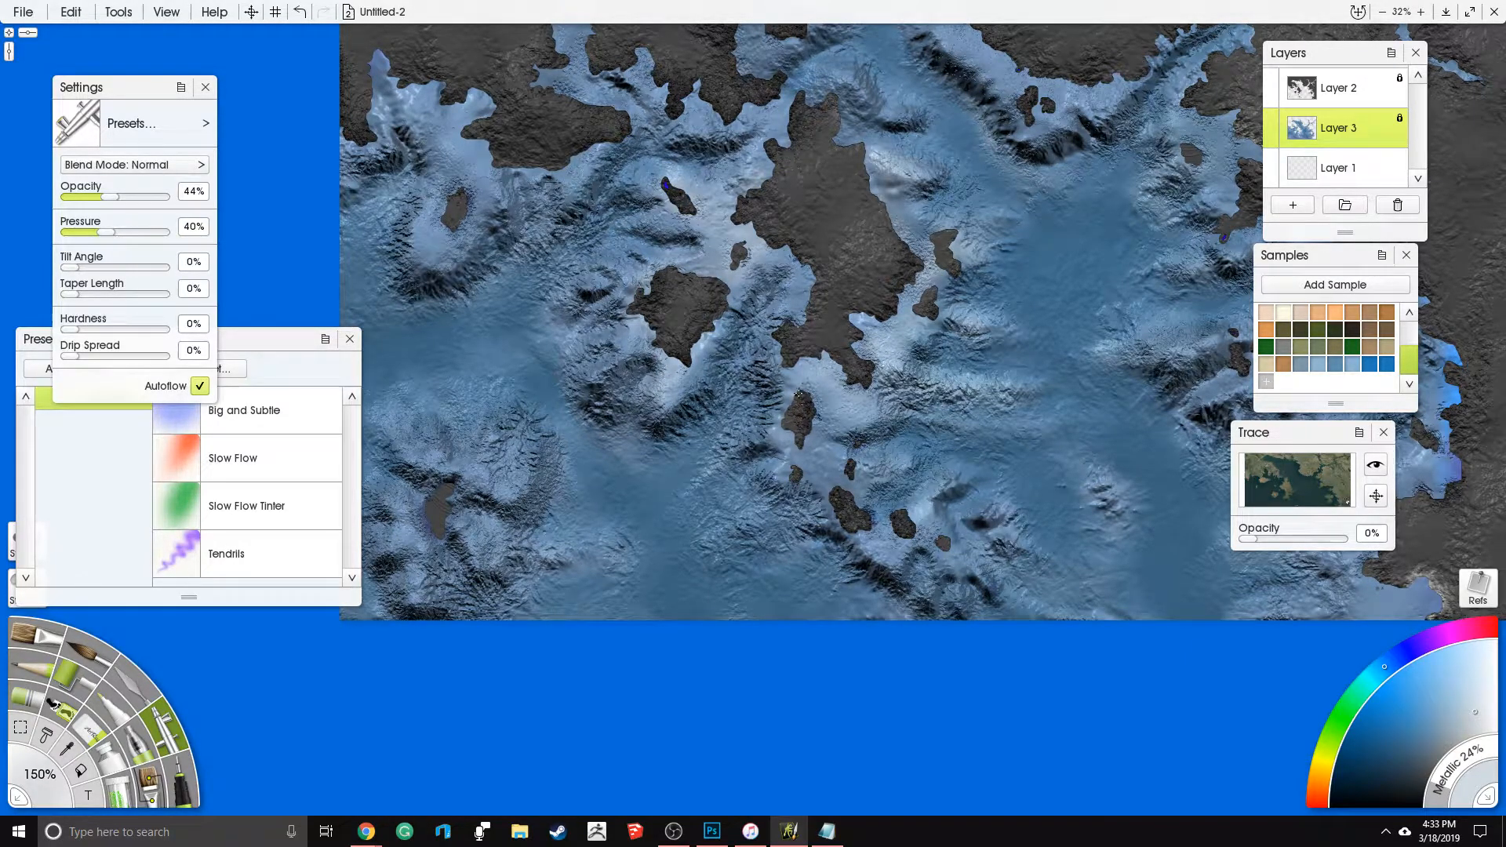
{"action": "left_click_drag", "start_coordinate": [904, 521], "coordinate": [946, 543]}
{"action": "left_click_drag", "start_coordinate": [579, 320], "coordinate": [834, 294]}
{"action": "mouse_move", "coordinate": [681, 469]}
{"action": "left_mouse_down"}
{"action": "mouse_move", "coordinate": [741, 479]}
{"action": "mouse_move", "coordinate": [673, 484]}
{"action": "mouse_move", "coordinate": [666, 537]}
{"action": "mouse_move", "coordinate": [639, 482]}
{"action": "mouse_move", "coordinate": [686, 412]}
{"action": "left_mouse_up"}
- Airbrush the very pale blue along the northern channel shores, northeastern inlets, eastern bays and southern ridges, and check the whole map
{"action": "left_click_drag", "start_coordinate": [717, 74], "coordinate": [724, 257]}
{"action": "mouse_move", "coordinate": [731, 318]}
{"action": "left_mouse_down"}
{"action": "mouse_move", "coordinate": [696, 353]}
{"action": "mouse_move", "coordinate": [741, 323]}
{"action": "mouse_move", "coordinate": [738, 303]}
{"action": "left_mouse_up"}
{"action": "mouse_move", "coordinate": [689, 252]}
{"action": "left_mouse_down"}
{"action": "mouse_move", "coordinate": [641, 245]}
{"action": "mouse_move", "coordinate": [742, 316]}
{"action": "mouse_move", "coordinate": [795, 324]}
{"action": "mouse_move", "coordinate": [867, 296]}
{"action": "mouse_move", "coordinate": [795, 228]}
{"action": "mouse_move", "coordinate": [817, 160]}
{"action": "mouse_move", "coordinate": [825, 173]}
{"action": "mouse_move", "coordinate": [845, 160]}
{"action": "mouse_move", "coordinate": [861, 204]}
{"action": "mouse_move", "coordinate": [885, 191]}
{"action": "mouse_move", "coordinate": [810, 178]}
{"action": "mouse_move", "coordinate": [751, 141]}
{"action": "mouse_move", "coordinate": [796, 114]}
{"action": "mouse_move", "coordinate": [857, 110]}
{"action": "mouse_move", "coordinate": [919, 116]}
{"action": "mouse_move", "coordinate": [975, 149]}
{"action": "mouse_move", "coordinate": [955, 139]}
{"action": "mouse_move", "coordinate": [1039, 139]}
{"action": "mouse_move", "coordinate": [1066, 163]}
{"action": "mouse_move", "coordinate": [1100, 86]}
{"action": "mouse_move", "coordinate": [1137, 171]}
{"action": "mouse_move", "coordinate": [1181, 204]}
{"action": "mouse_move", "coordinate": [1216, 321]}
{"action": "left_mouse_up"}
{"action": "left_click_drag", "start_coordinate": [1108, 124], "coordinate": [729, 89]}
{"action": "mouse_move", "coordinate": [833, 284]}
{"action": "left_mouse_down"}
{"action": "mouse_move", "coordinate": [852, 315]}
{"action": "mouse_move", "coordinate": [792, 277]}
{"action": "left_mouse_up"}
{"action": "mouse_move", "coordinate": [877, 318]}
{"action": "left_mouse_down"}
{"action": "mouse_move", "coordinate": [910, 337]}
{"action": "mouse_move", "coordinate": [965, 330]}
{"action": "mouse_move", "coordinate": [1028, 275]}
{"action": "mouse_move", "coordinate": [1057, 193]}
{"action": "left_mouse_up"}
{"action": "mouse_move", "coordinate": [1001, 49]}
{"action": "left_mouse_down"}
{"action": "mouse_move", "coordinate": [1064, 69]}
{"action": "mouse_move", "coordinate": [1116, 166]}
{"action": "mouse_move", "coordinate": [1169, 186]}
{"action": "left_mouse_up"}
{"action": "mouse_move", "coordinate": [1034, 267]}
{"action": "left_mouse_down"}
{"action": "mouse_move", "coordinate": [892, 179]}
{"action": "mouse_move", "coordinate": [967, 161]}
{"action": "mouse_move", "coordinate": [936, 201]}
{"action": "mouse_move", "coordinate": [909, 322]}
{"action": "mouse_move", "coordinate": [930, 358]}
{"action": "mouse_move", "coordinate": [969, 377]}
{"action": "mouse_move", "coordinate": [1076, 366]}
{"action": "mouse_move", "coordinate": [1039, 400]}
{"action": "mouse_move", "coordinate": [1135, 473]}
{"action": "mouse_move", "coordinate": [1028, 533]}
{"action": "mouse_move", "coordinate": [980, 542]}
{"action": "mouse_move", "coordinate": [961, 495]}
{"action": "mouse_move", "coordinate": [943, 507]}
{"action": "mouse_move", "coordinate": [1035, 576]}
{"action": "mouse_move", "coordinate": [1086, 522]}
{"action": "mouse_move", "coordinate": [1106, 463]}
{"action": "mouse_move", "coordinate": [1195, 523]}
{"action": "mouse_move", "coordinate": [1098, 651]}
{"action": "mouse_move", "coordinate": [1012, 720]}
{"action": "mouse_move", "coordinate": [1073, 752]}
{"action": "mouse_move", "coordinate": [1125, 754]}
{"action": "left_mouse_up"}
{"action": "left_click_drag", "start_coordinate": [990, 199], "coordinate": [869, 352]}
{"action": "mouse_move", "coordinate": [953, 282]}
{"action": "left_mouse_down"}
{"action": "mouse_move", "coordinate": [1048, 385]}
{"action": "mouse_move", "coordinate": [985, 240]}
{"action": "mouse_move", "coordinate": [1122, 130]}
{"action": "mouse_move", "coordinate": [835, 239]}
{"action": "mouse_move", "coordinate": [861, 295]}
{"action": "left_mouse_up"}
{"action": "mouse_move", "coordinate": [675, 406]}
{"action": "left_mouse_down"}
{"action": "mouse_move", "coordinate": [637, 433]}
{"action": "mouse_move", "coordinate": [685, 412]}
{"action": "left_mouse_up"}
{"action": "left_click_drag", "start_coordinate": [651, 563], "coordinate": [842, 377]}
{"action": "mouse_move", "coordinate": [962, 458]}
{"action": "left_mouse_down"}
{"action": "mouse_move", "coordinate": [910, 469]}
{"action": "mouse_move", "coordinate": [1025, 475]}
{"action": "left_mouse_up"}
{"action": "scroll", "coordinate": [1012, 468], "scroll_direction": "down", "scroll_amount": 2}
{"action": "left_click_drag", "start_coordinate": [709, 386], "coordinate": [736, 431]}
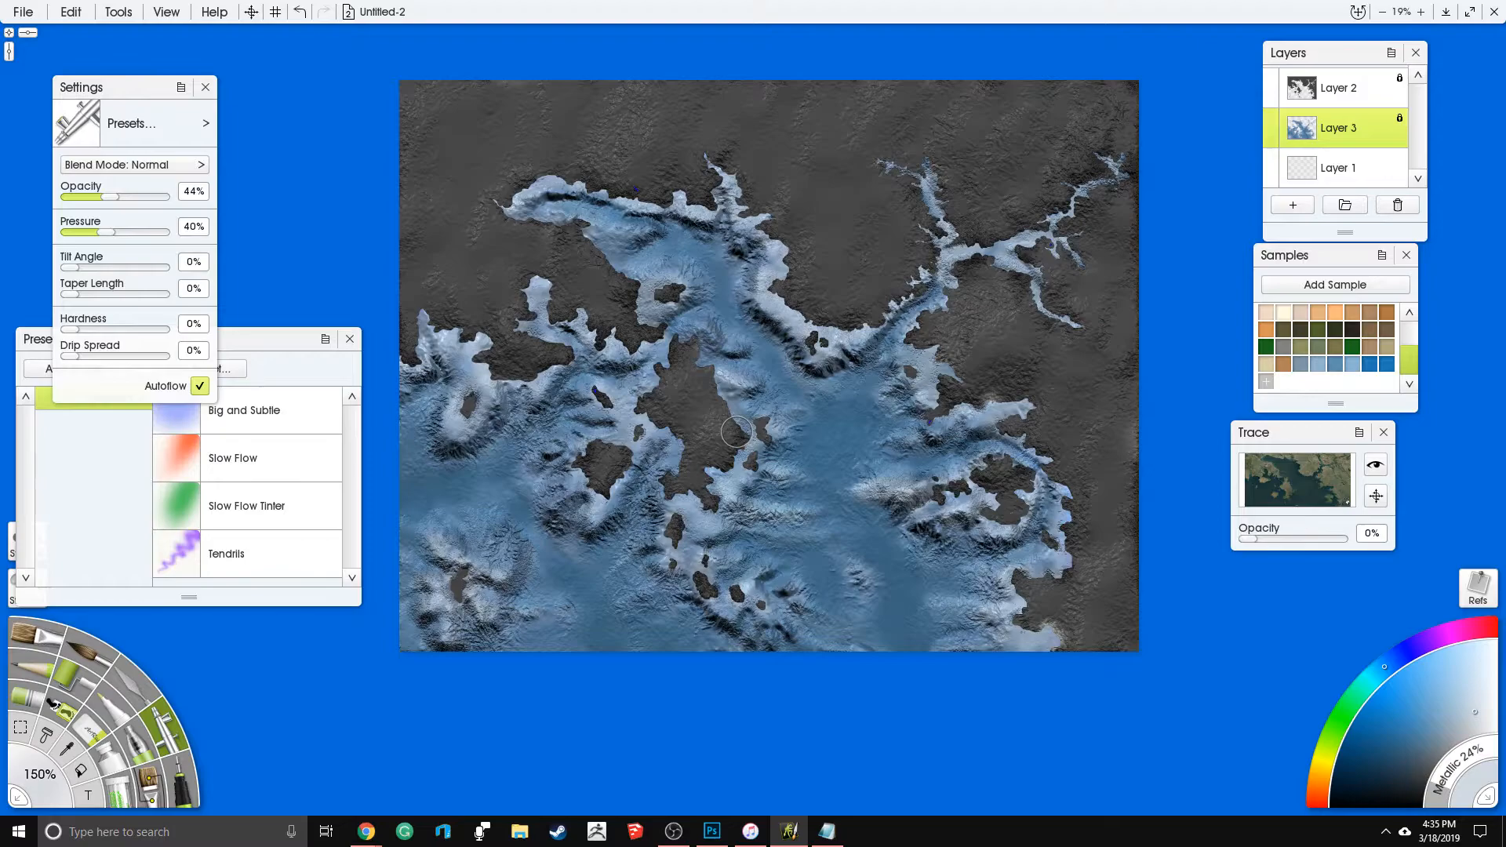
{"action": "scroll", "coordinate": [736, 431], "scroll_direction": "up", "scroll_amount": 4}
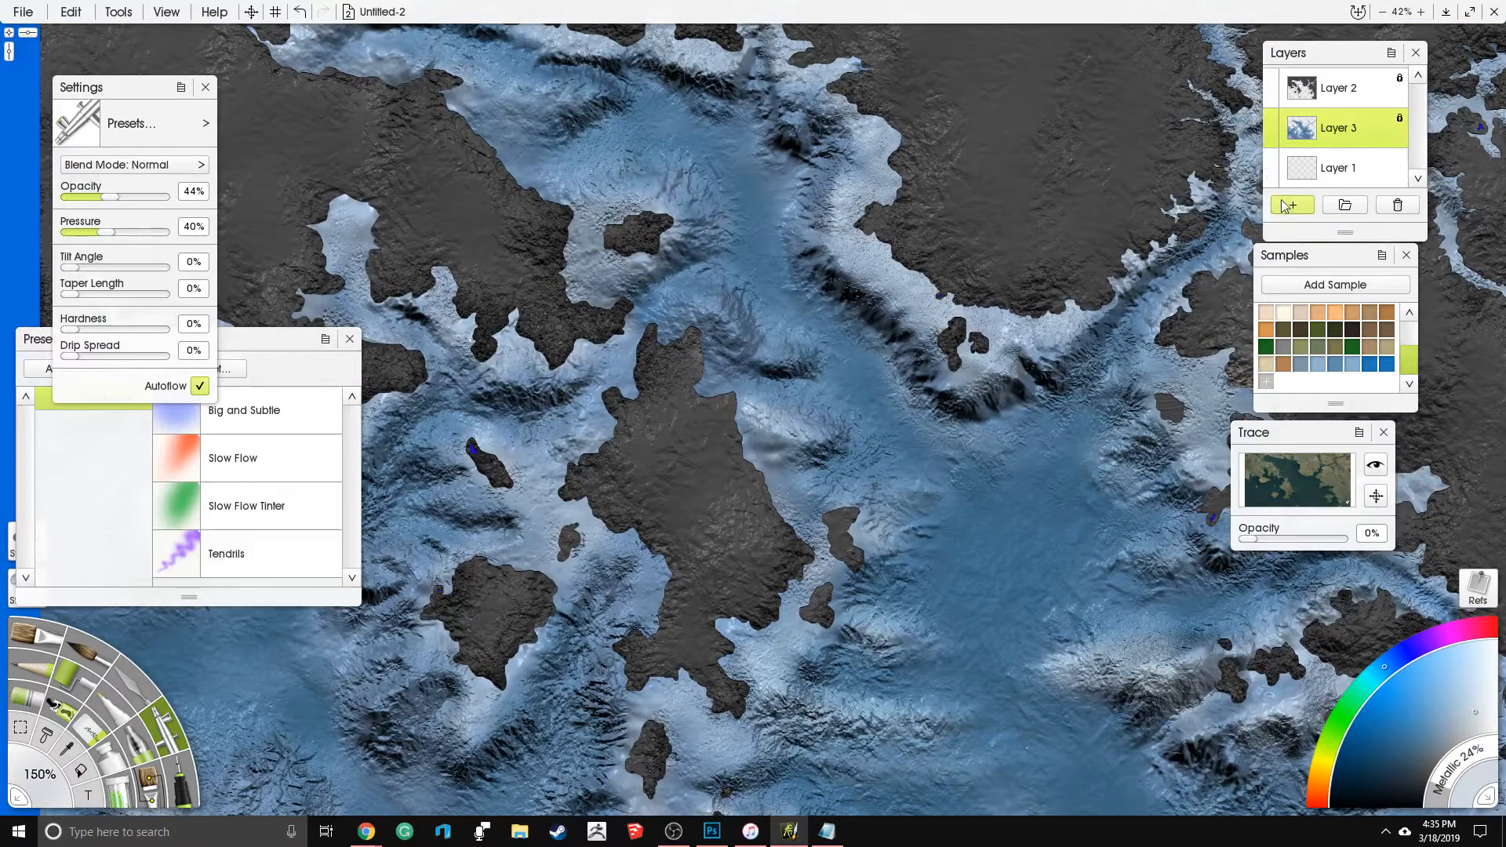
{"action": "scroll", "coordinate": [750, 404], "scroll_direction": "down", "scroll_amount": 4}
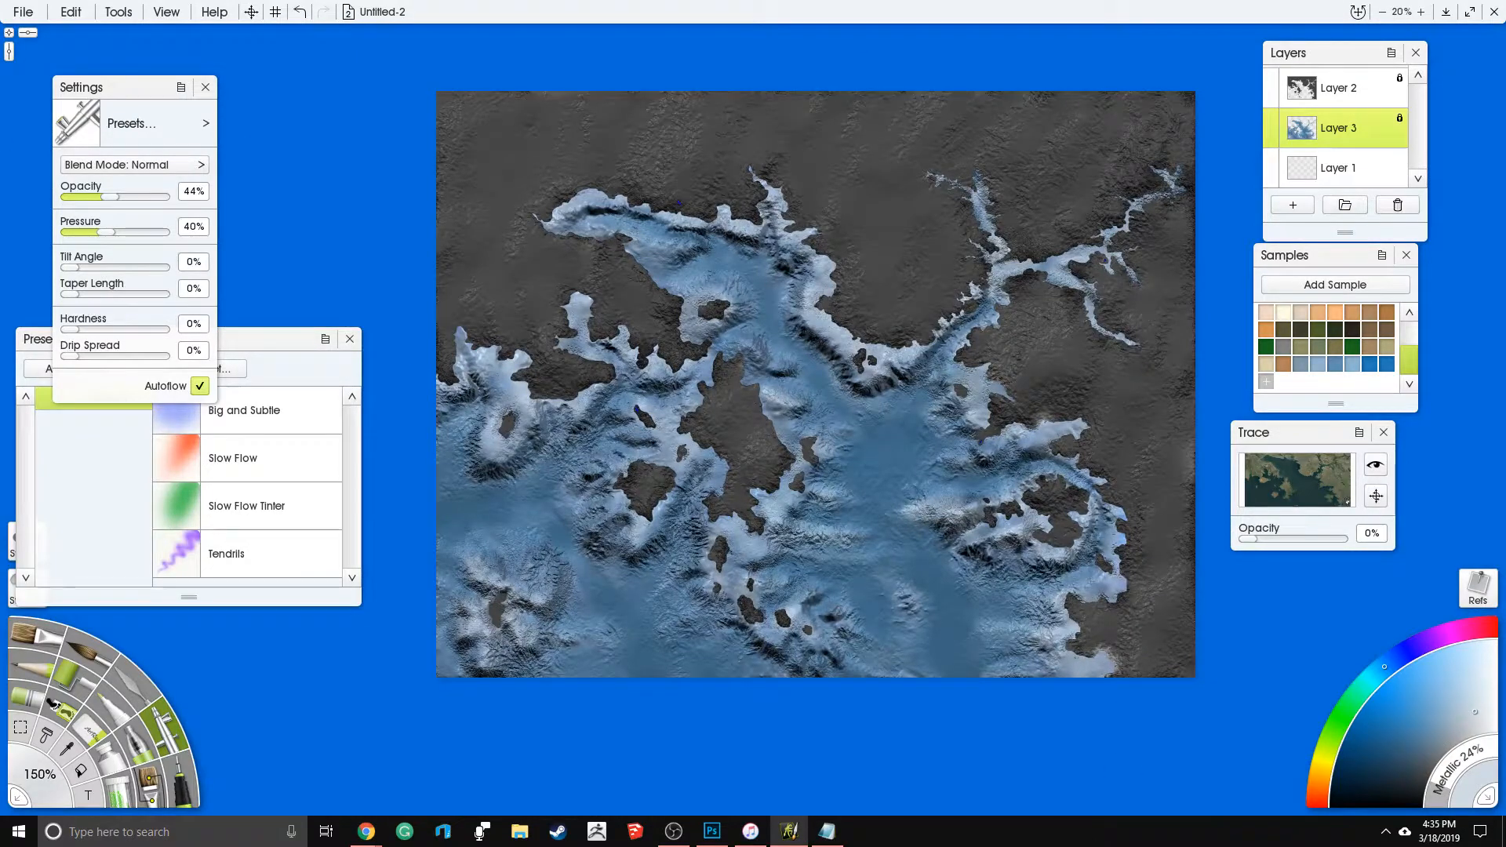
{"action": "scroll", "coordinate": [808, 377], "scroll_direction": "up", "scroll_amount": 2}
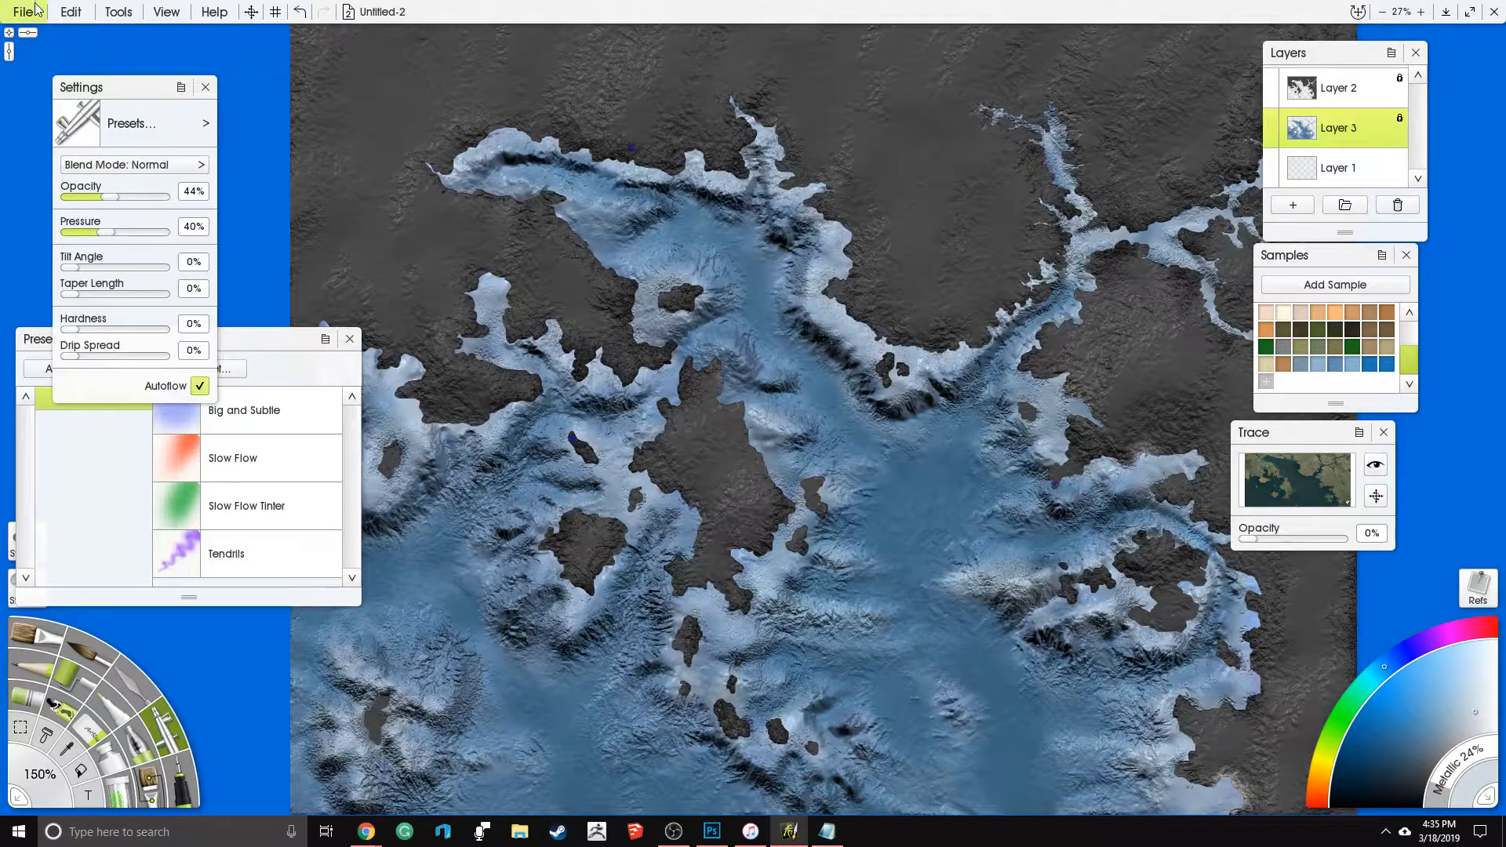
- Try a noise filter on Layer 3 at 37% intensity with Gaussian Falloff on and Monochrome off, inspect it and undo it
{"action": "left_click", "coordinate": [68, 12]}
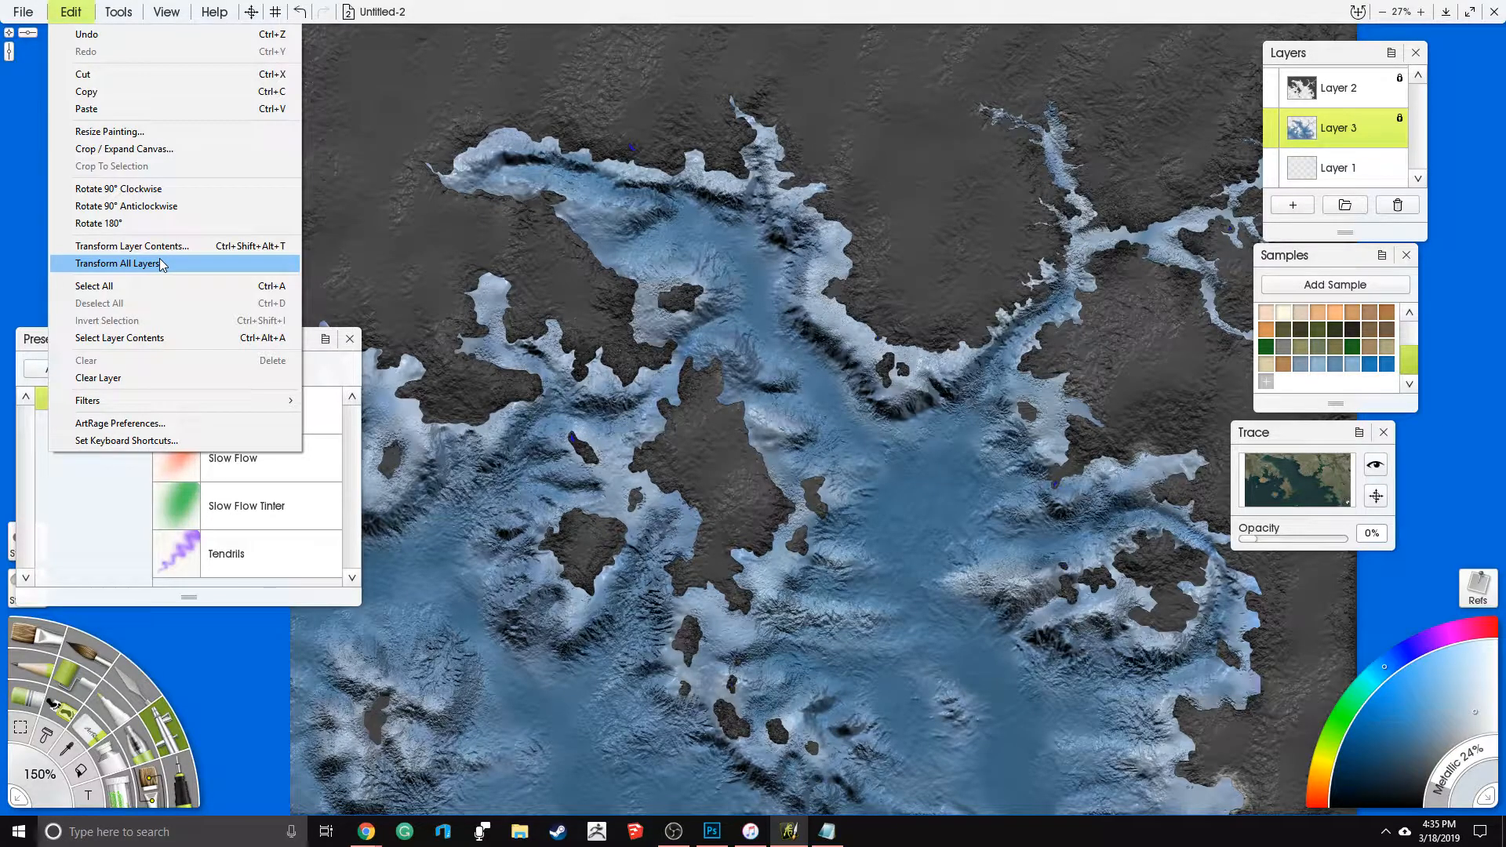
{"action": "mouse_move", "coordinate": [165, 407]}
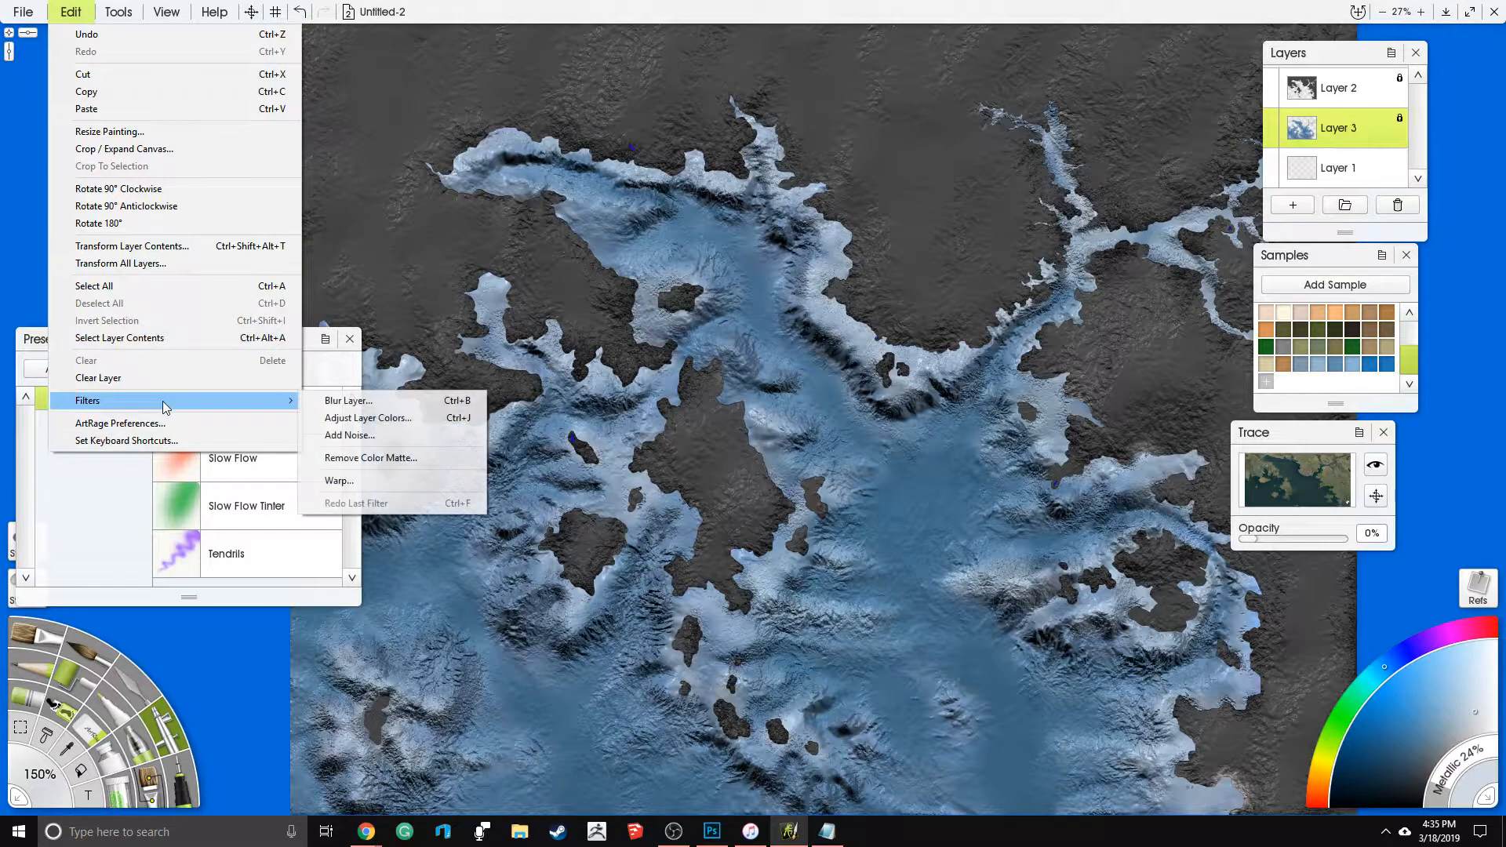
{"action": "left_click", "coordinate": [350, 436]}
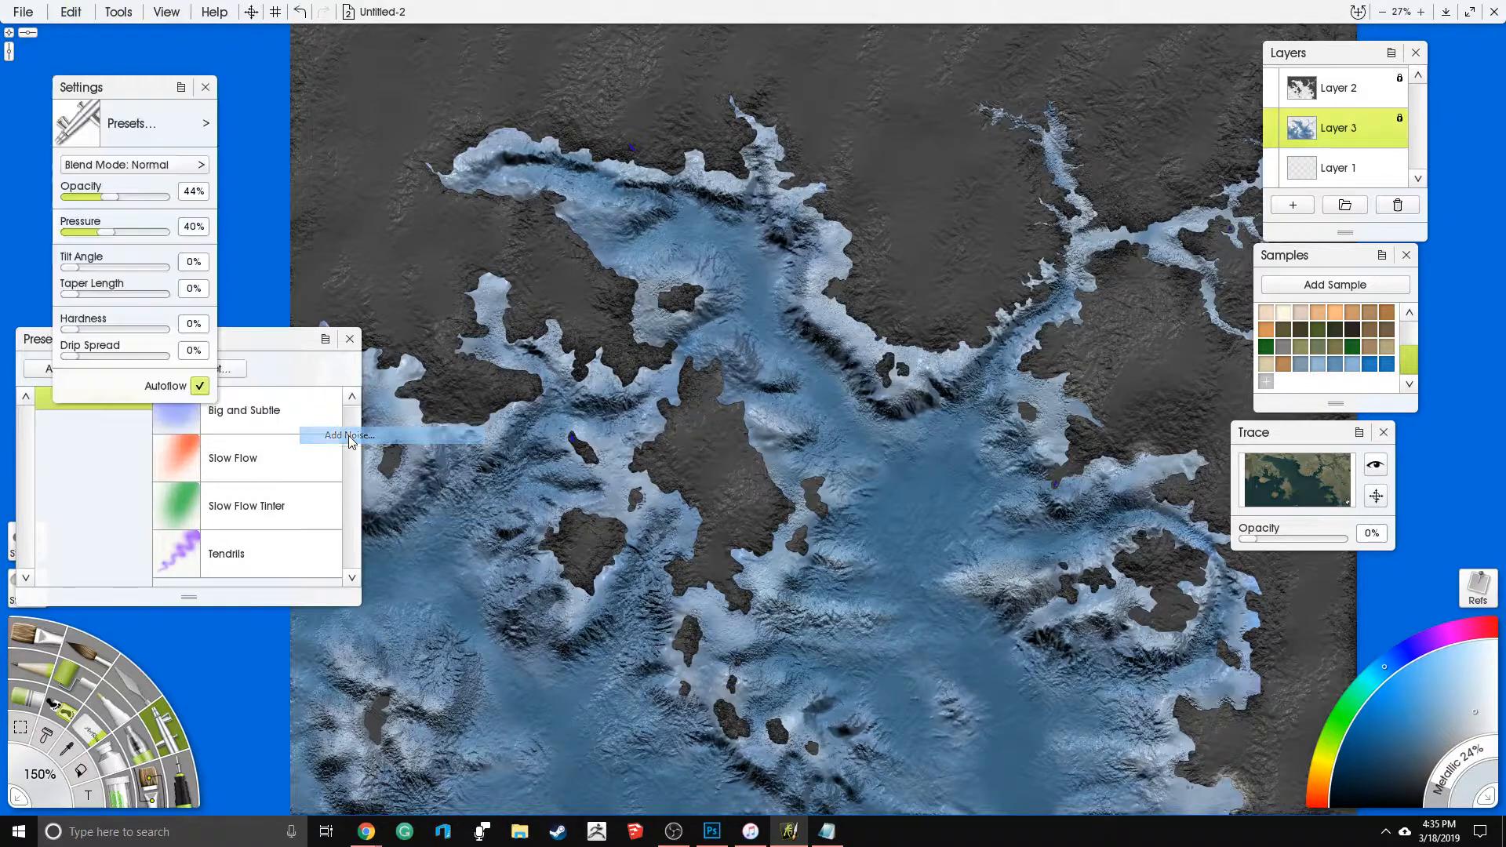
{"action": "left_click_drag", "start_coordinate": [741, 519], "coordinate": [673, 525]}
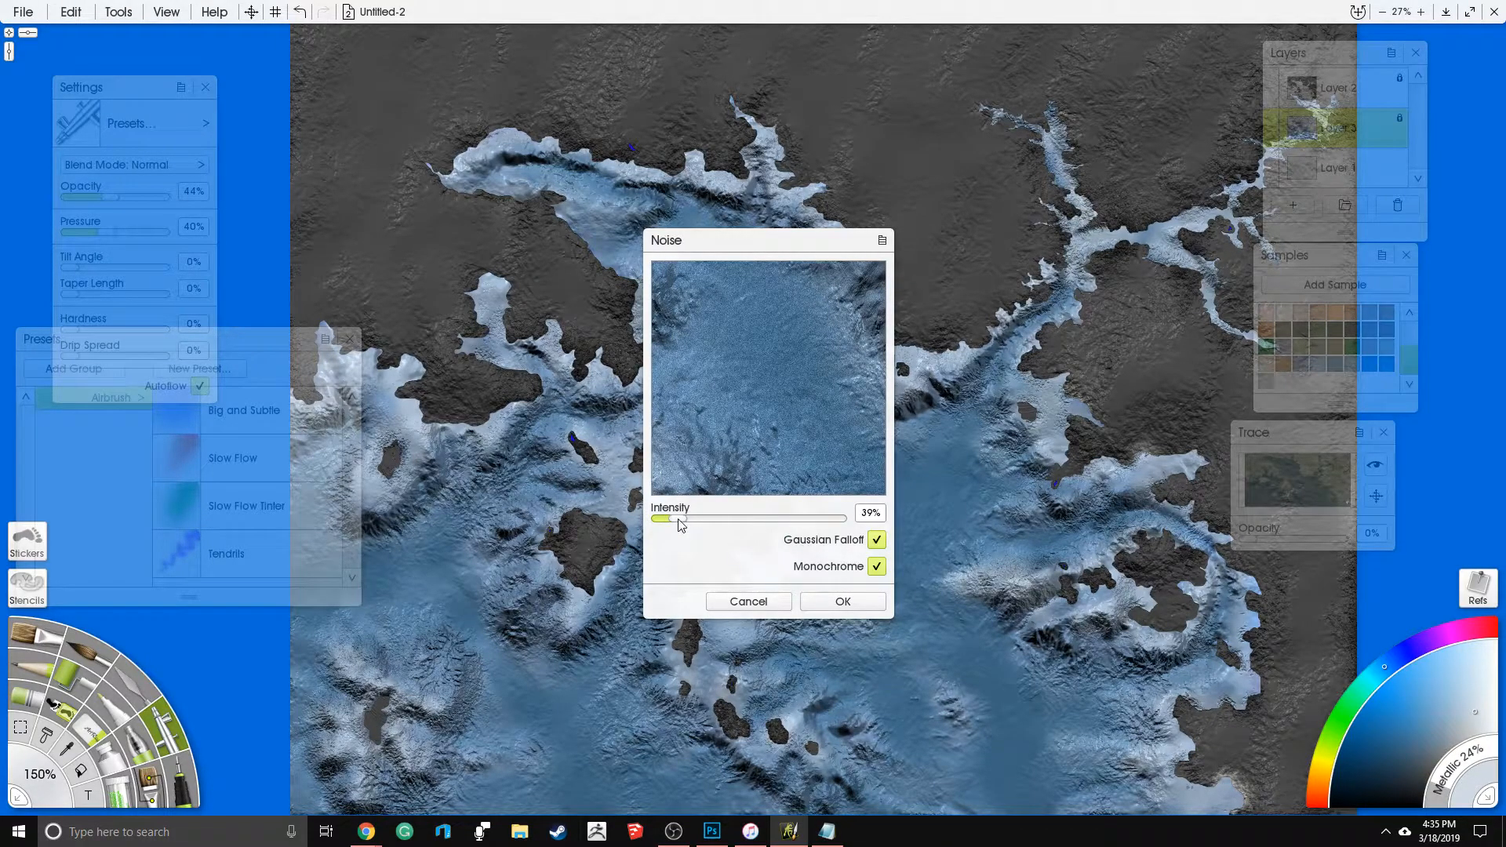
{"action": "left_click_drag", "start_coordinate": [671, 523], "coordinate": [674, 524]}
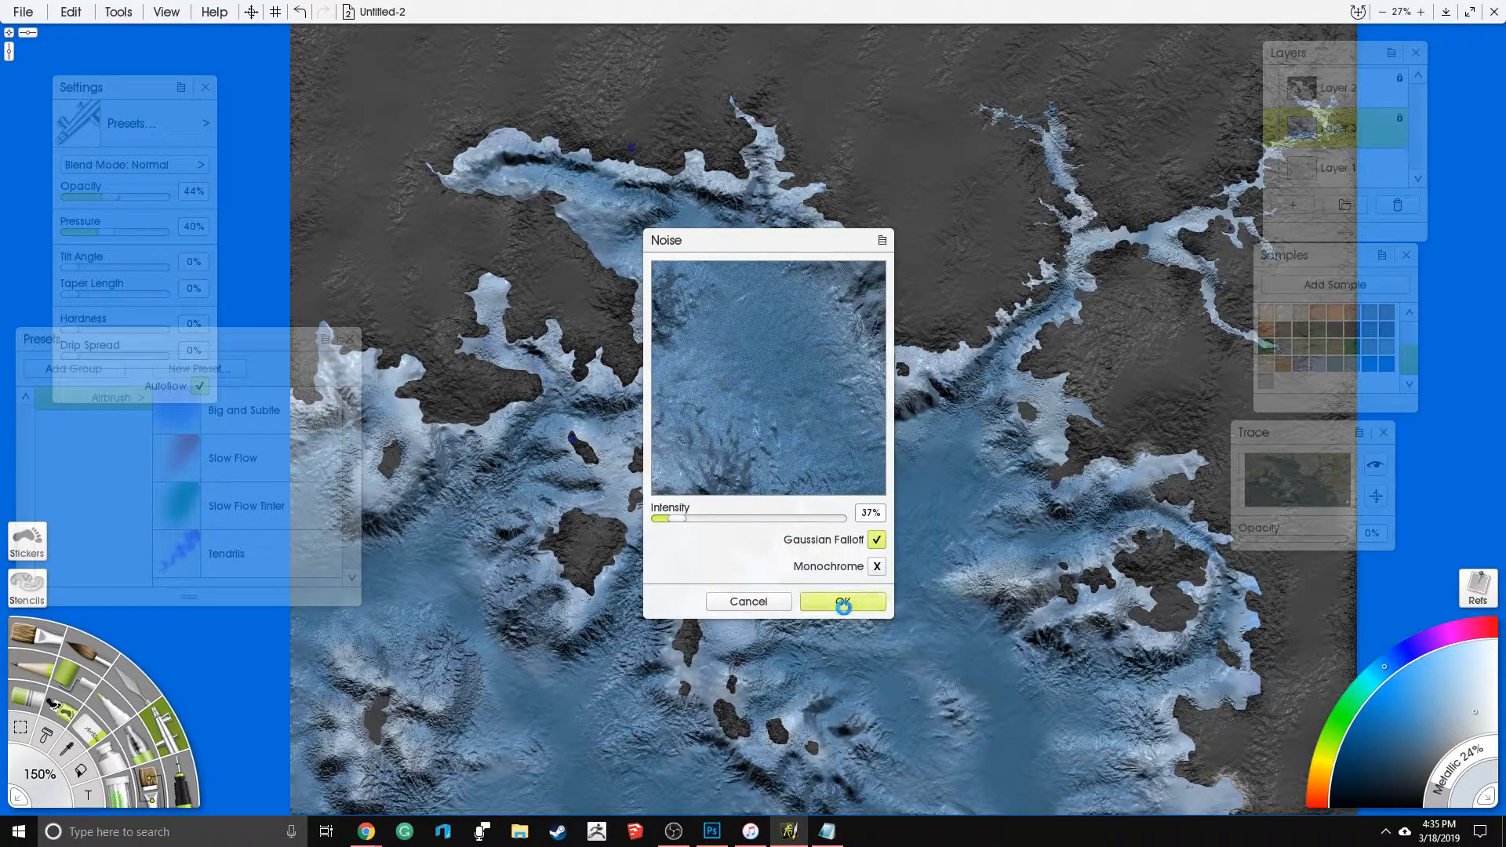
{"action": "left_click", "coordinate": [843, 601]}
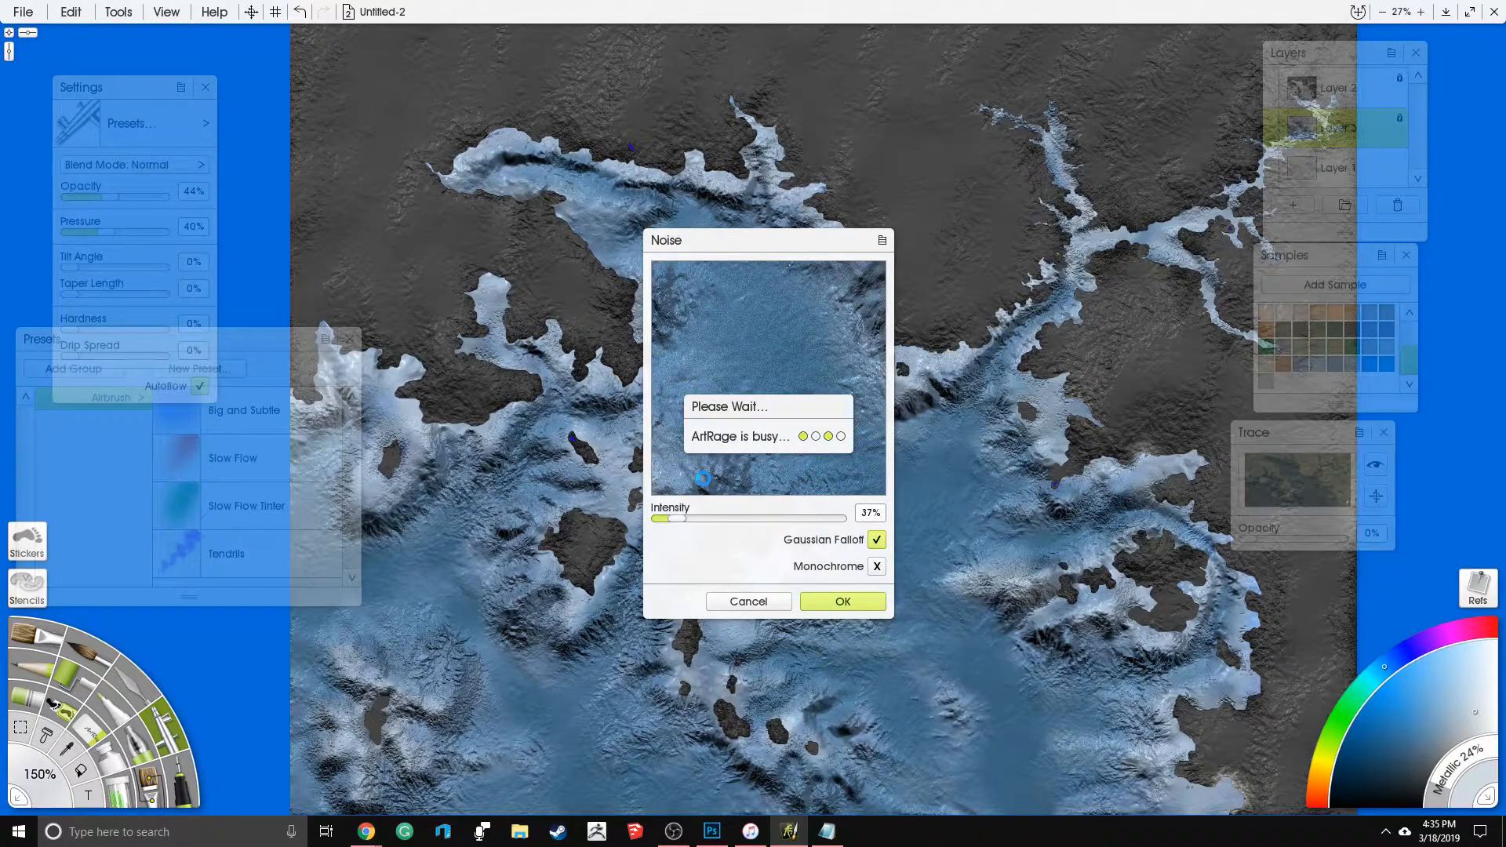
{"action": "scroll", "coordinate": [999, 463], "scroll_direction": "up", "scroll_amount": 5}
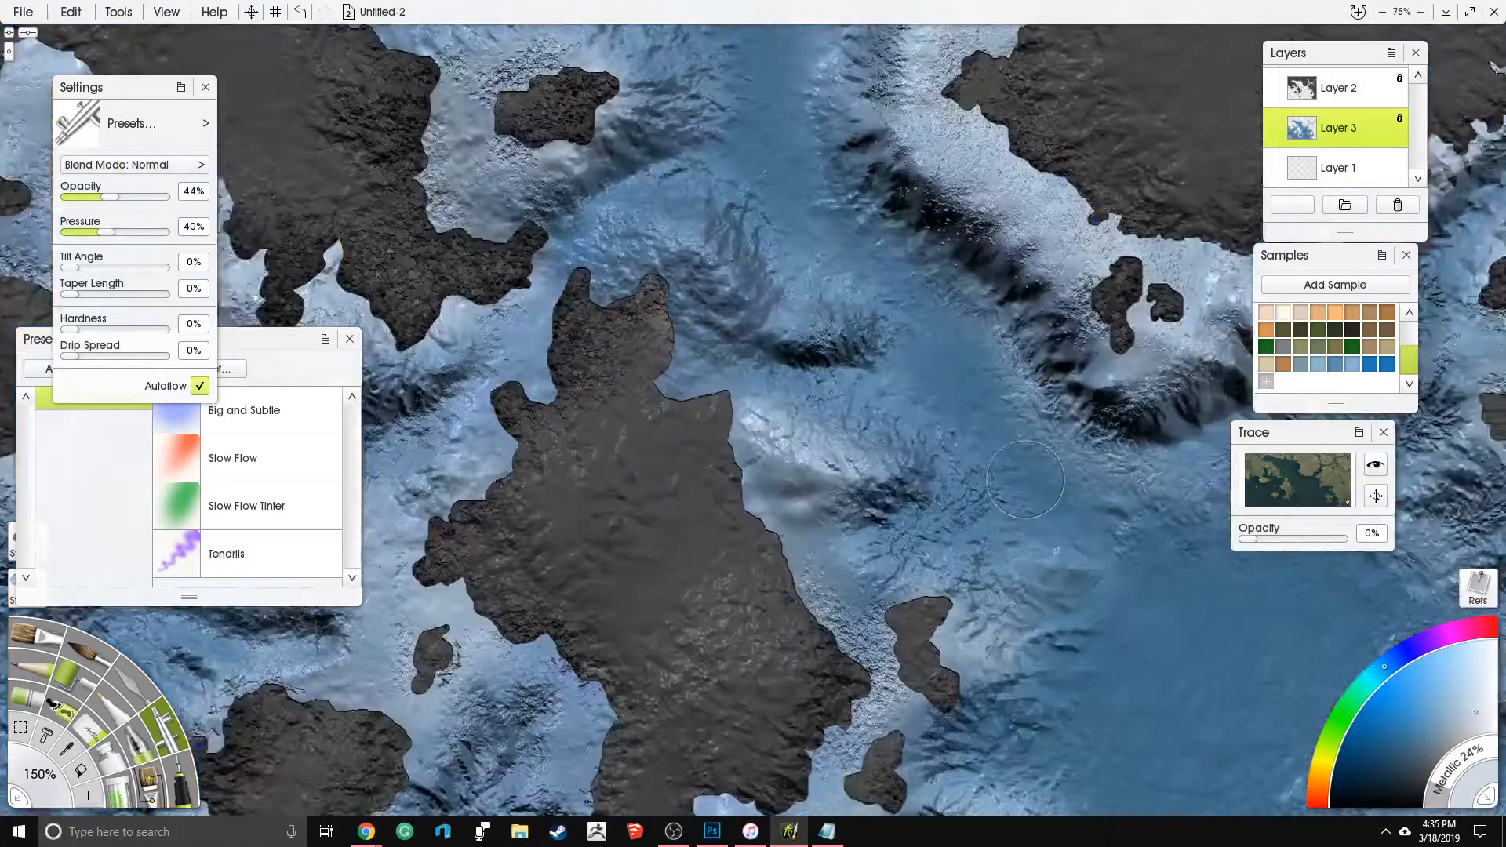
{"action": "scroll", "coordinate": [999, 463], "scroll_direction": "down", "scroll_amount": 7}
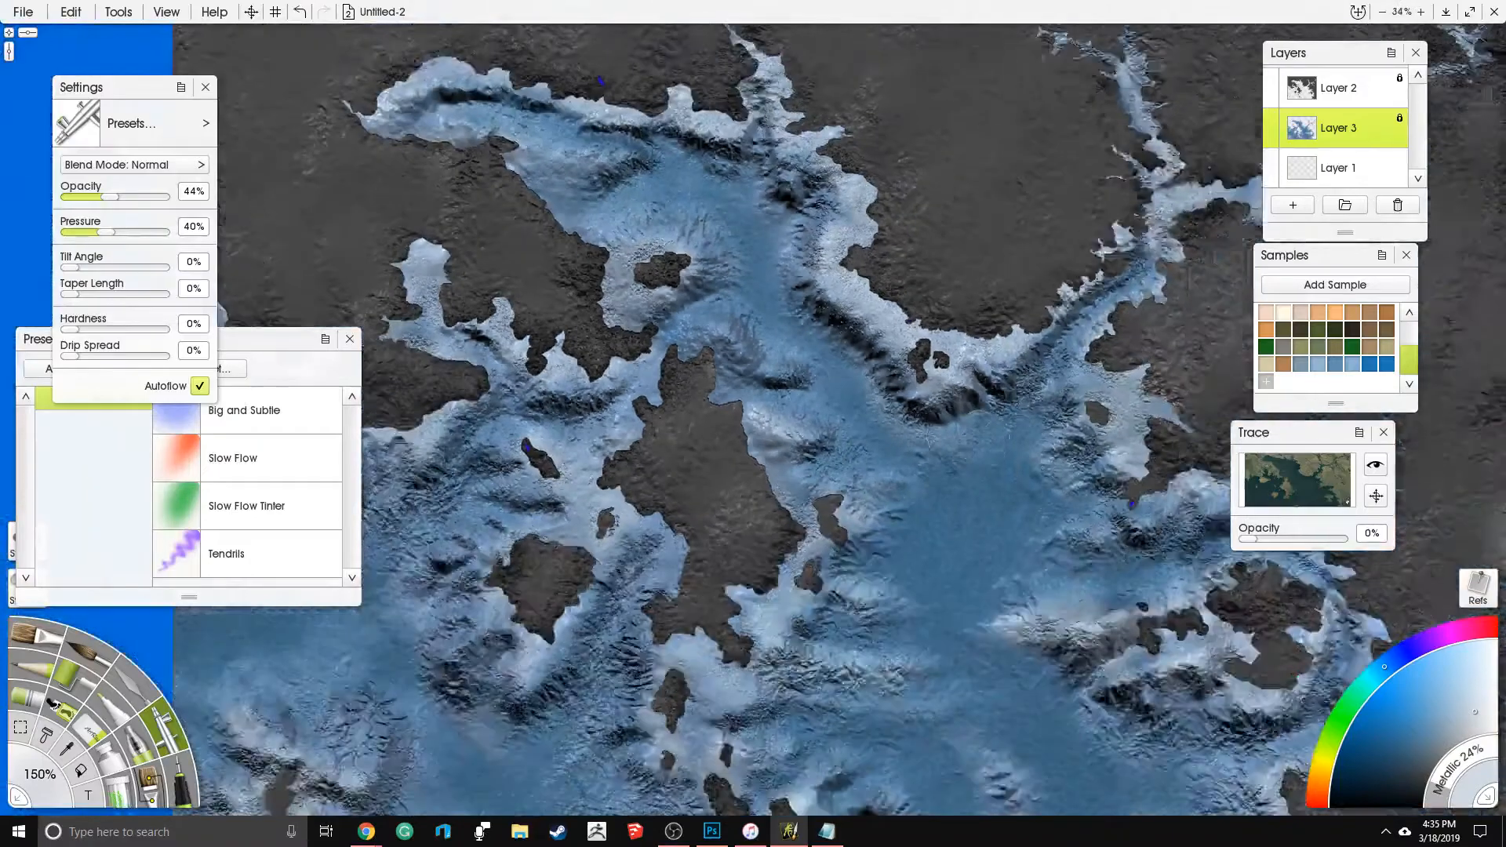
{"action": "scroll", "coordinate": [896, 409], "scroll_direction": "up", "scroll_amount": 2}
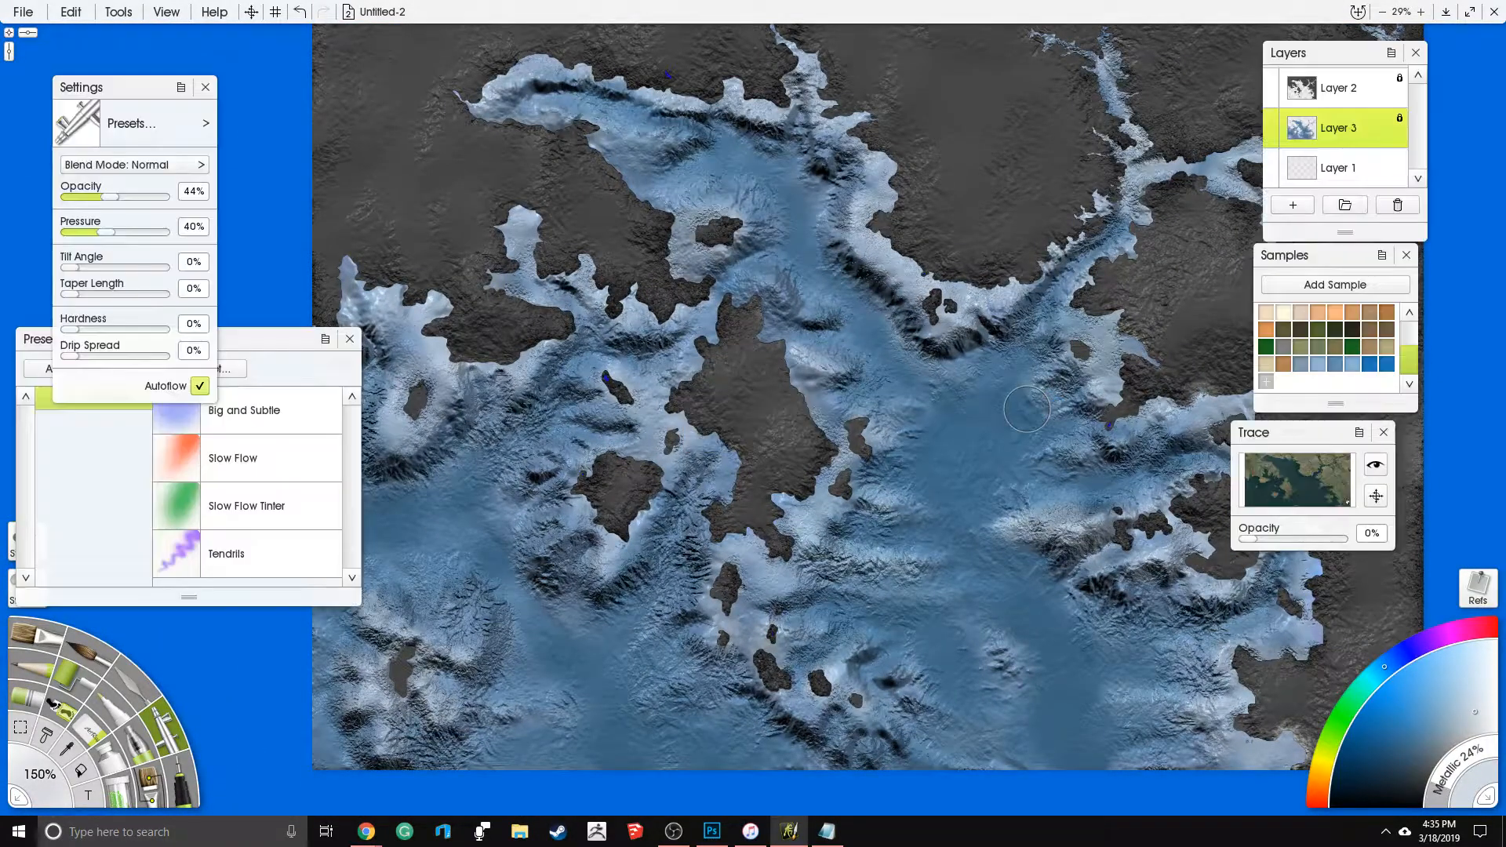
- Export the painted seabed layer as a PNG image named Layer 3 in the Pictures folder
{"action": "left_click", "coordinate": [117, 11]}
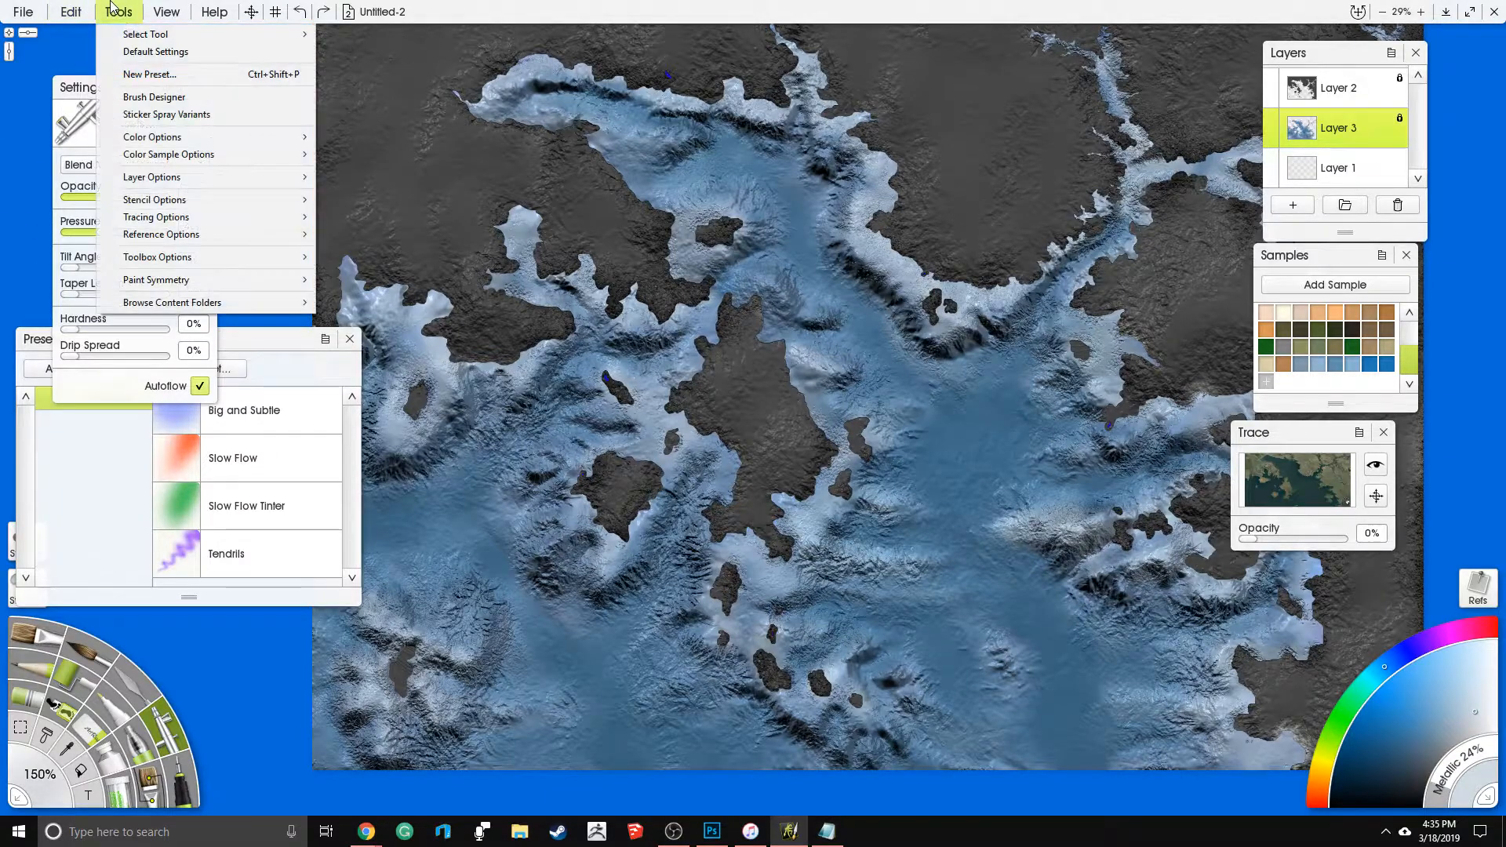
{"action": "mouse_move", "coordinate": [225, 229]}
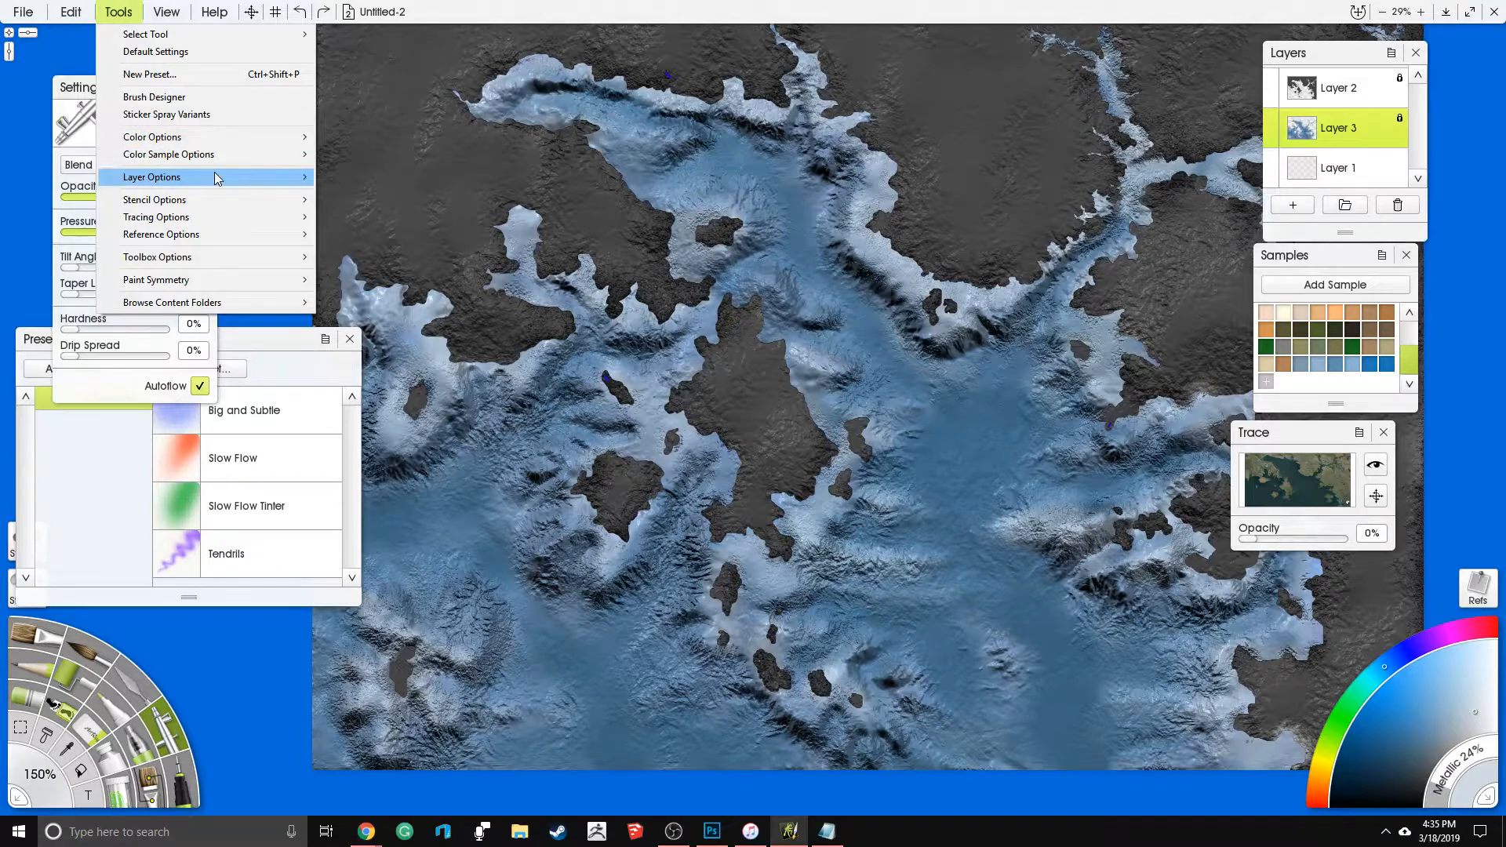
{"action": "mouse_move", "coordinate": [215, 174]}
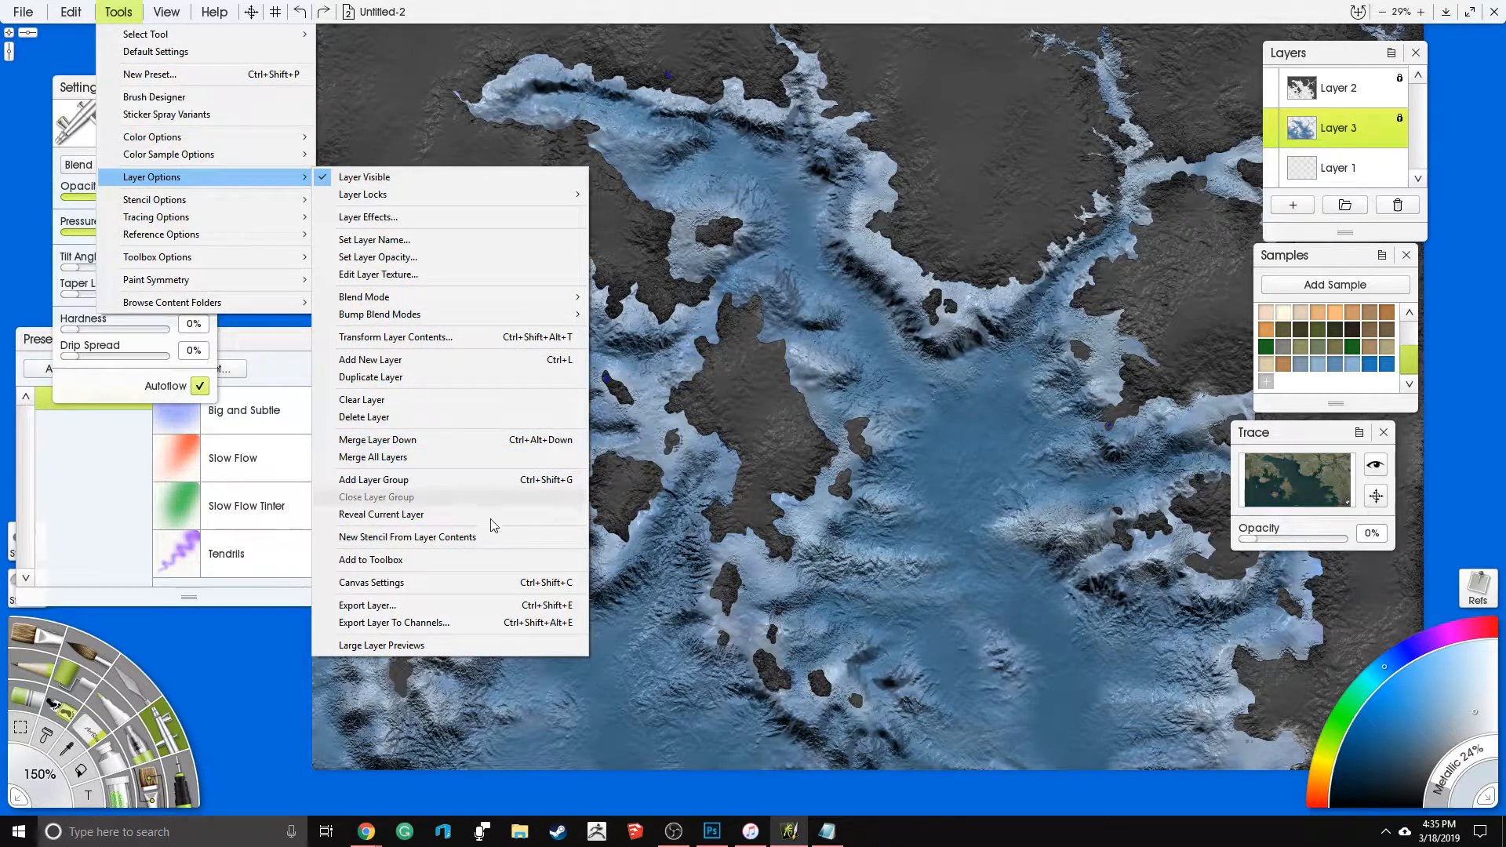
{"action": "left_click", "coordinate": [477, 620]}
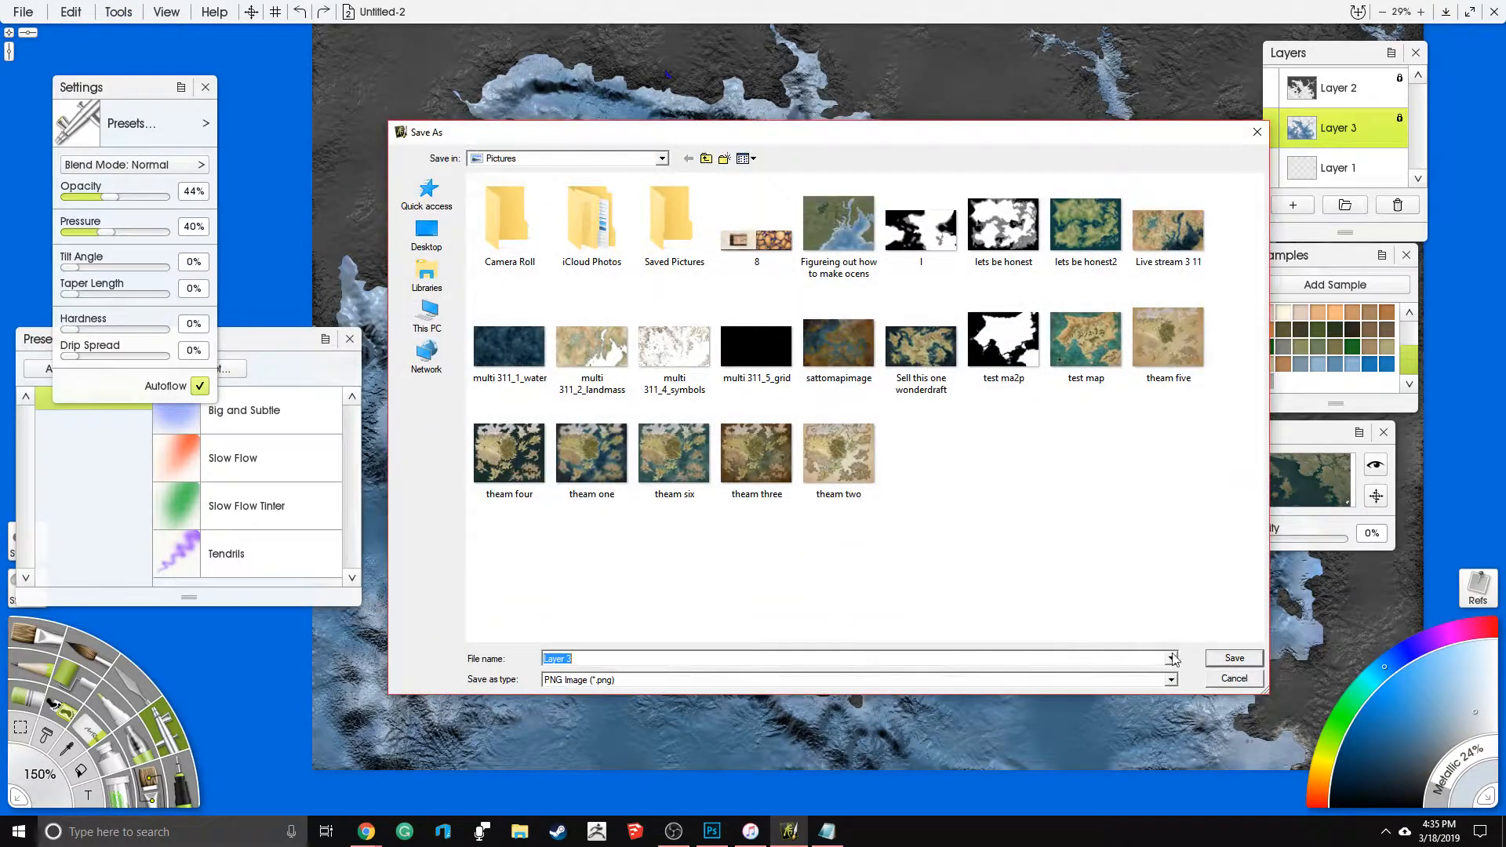
{"action": "left_click", "coordinate": [1232, 659]}
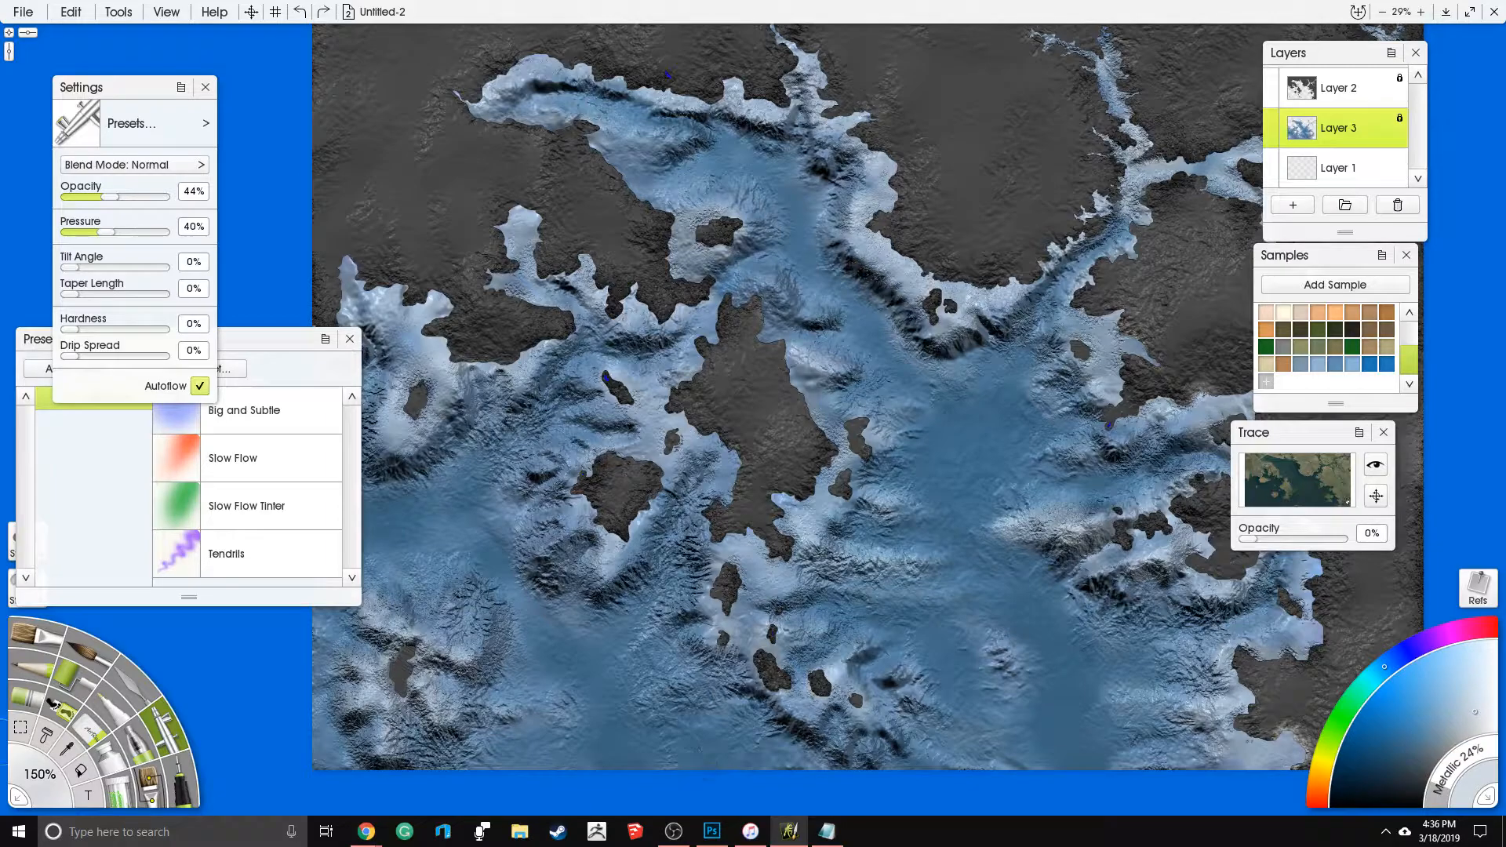
{"action": "key", "text": "super"}
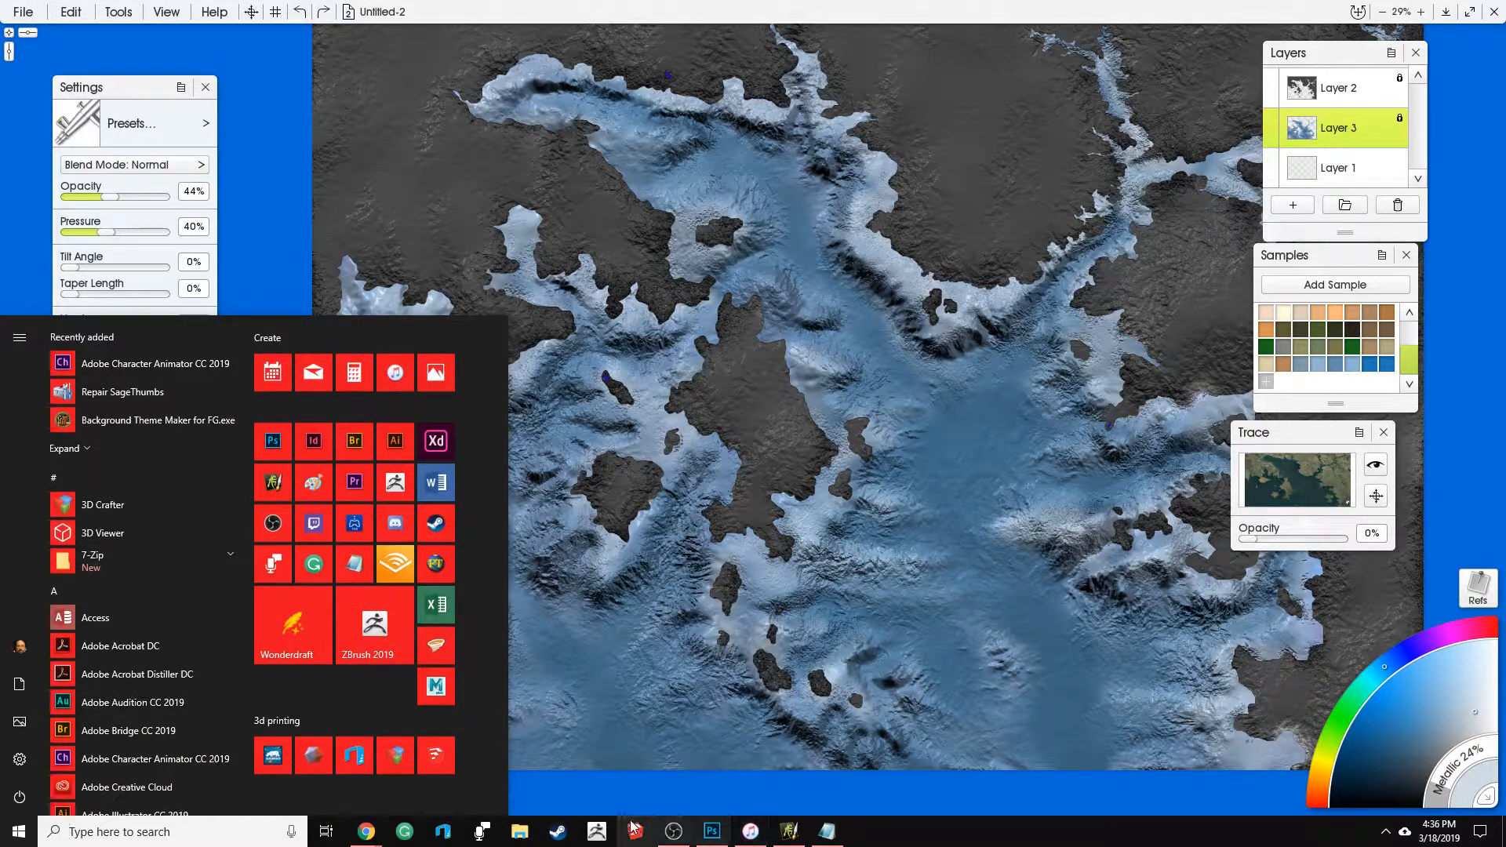
{"action": "left_click", "coordinate": [531, 828]}
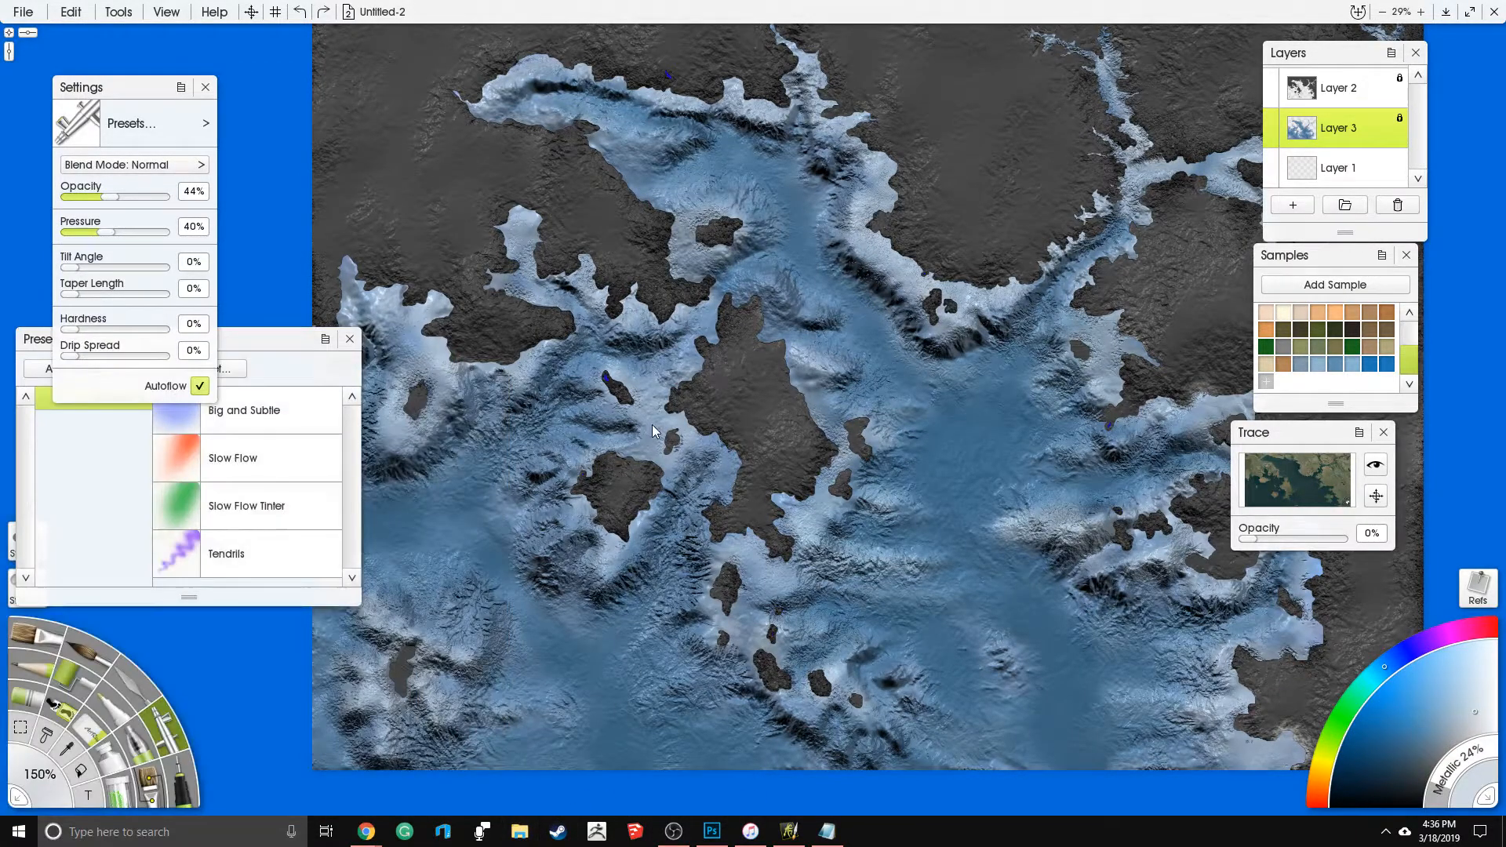
{"action": "left_click", "coordinate": [97, 12]}
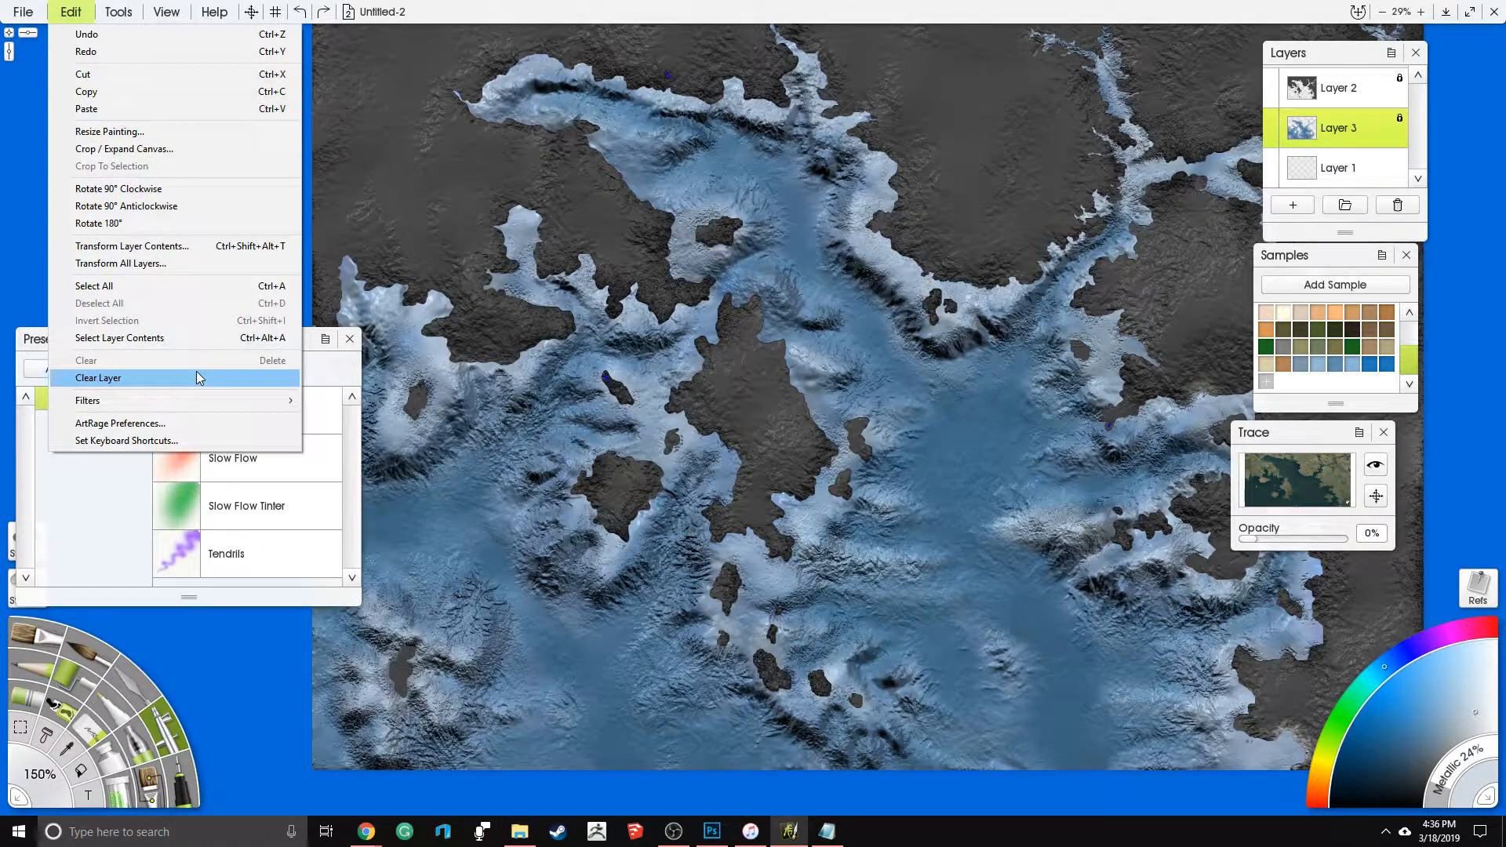
{"action": "left_click", "coordinate": [116, 14]}
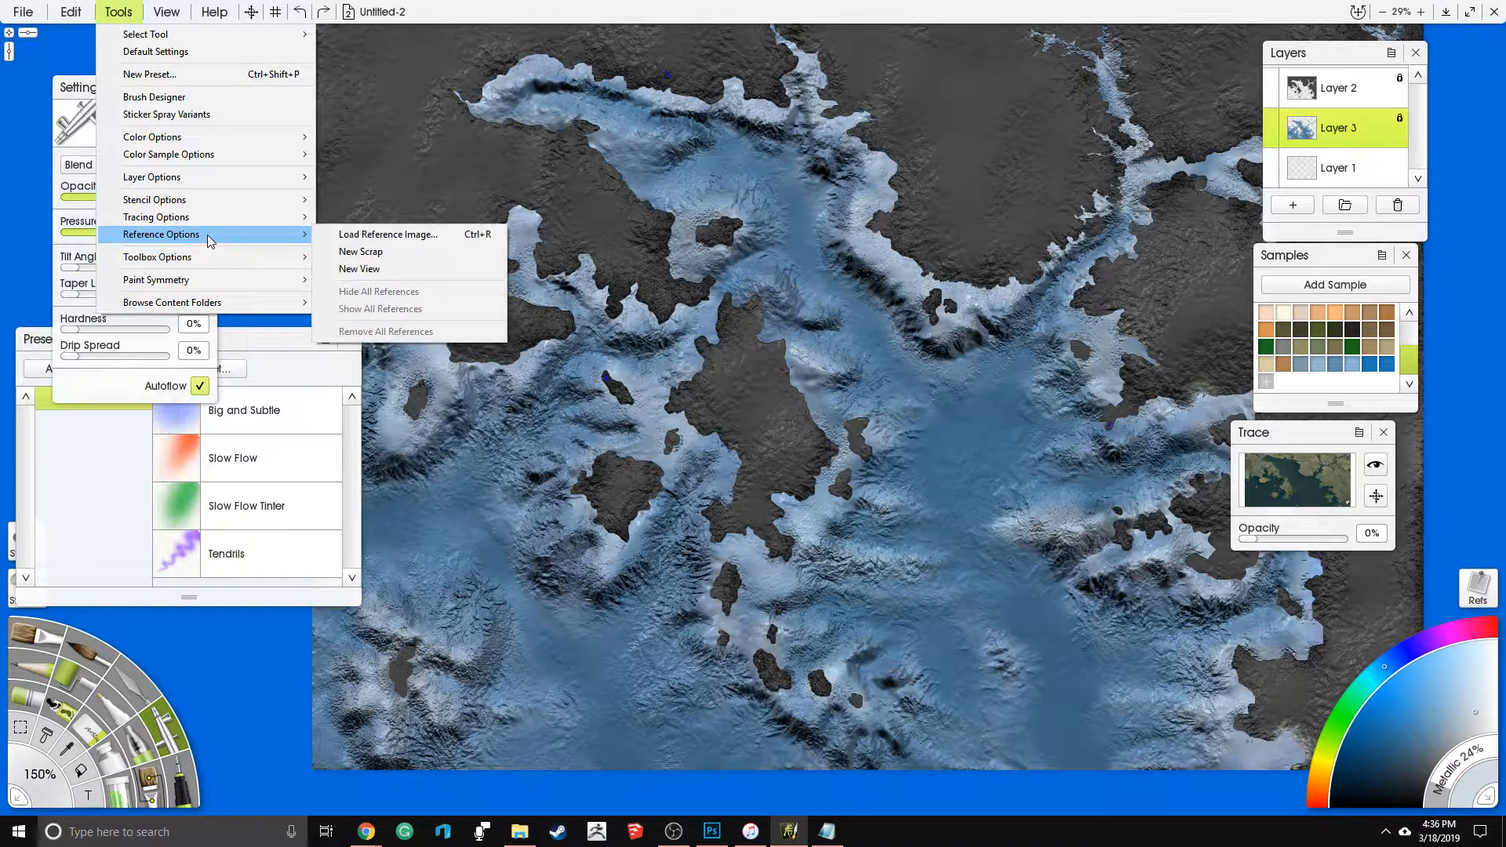
{"action": "mouse_move", "coordinate": [230, 179]}
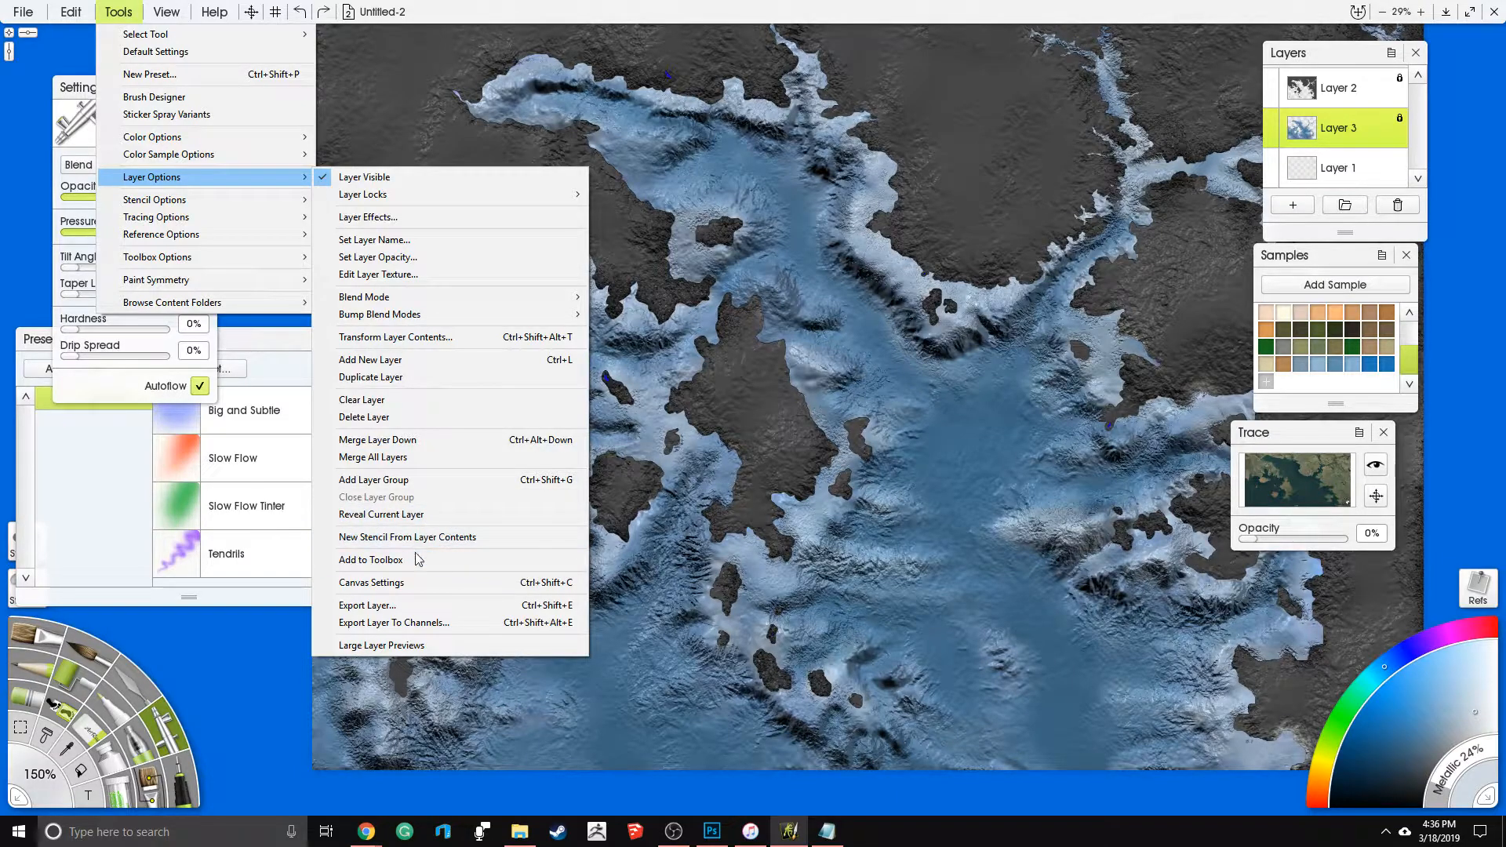
{"action": "left_click", "coordinate": [408, 622]}
{"action": "left_click", "coordinate": [630, 659]}
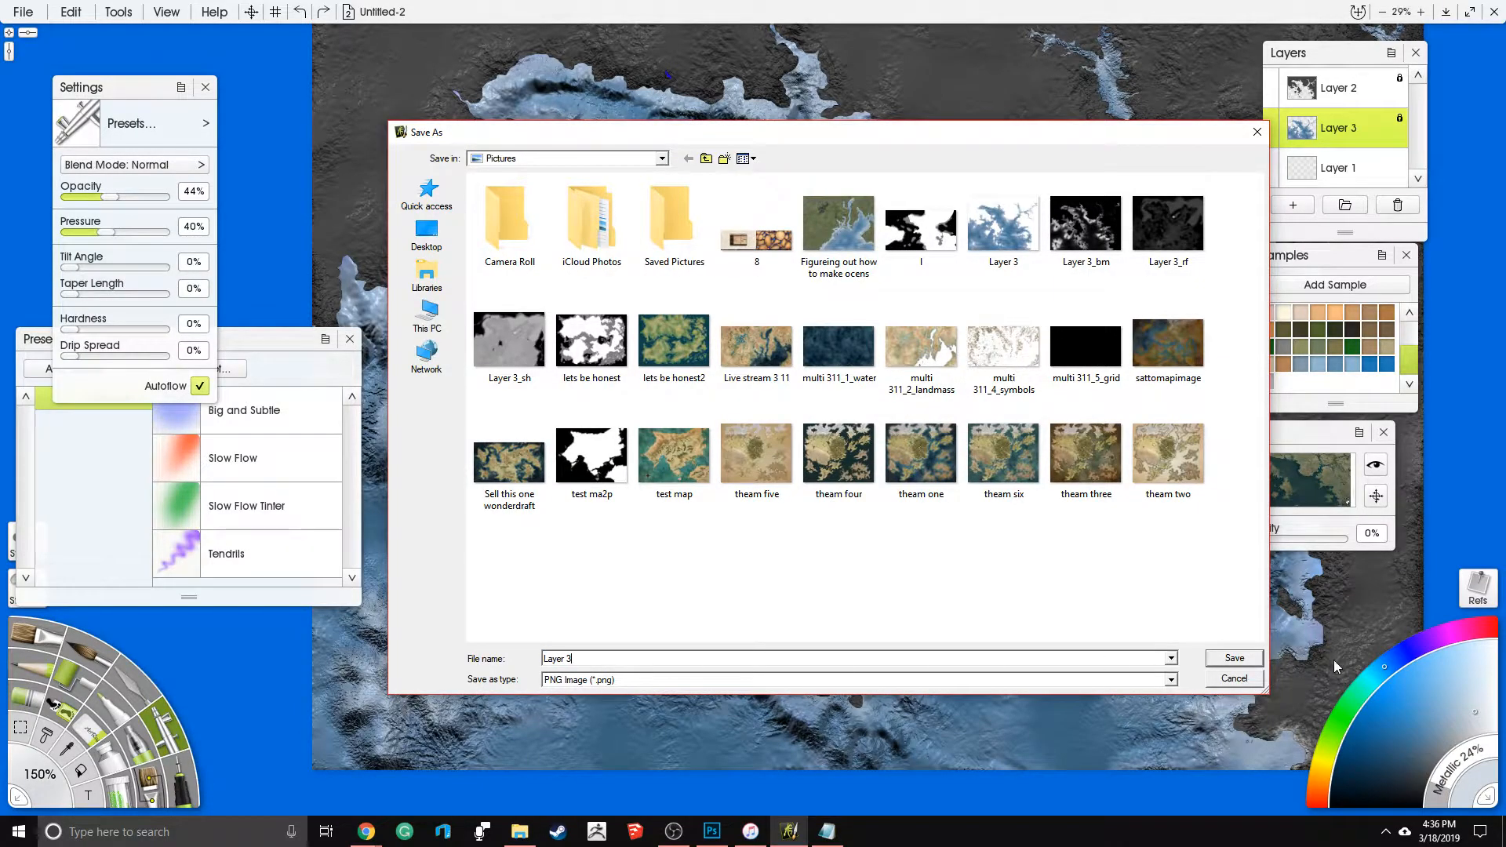
{"action": "left_click", "coordinate": [1235, 686]}
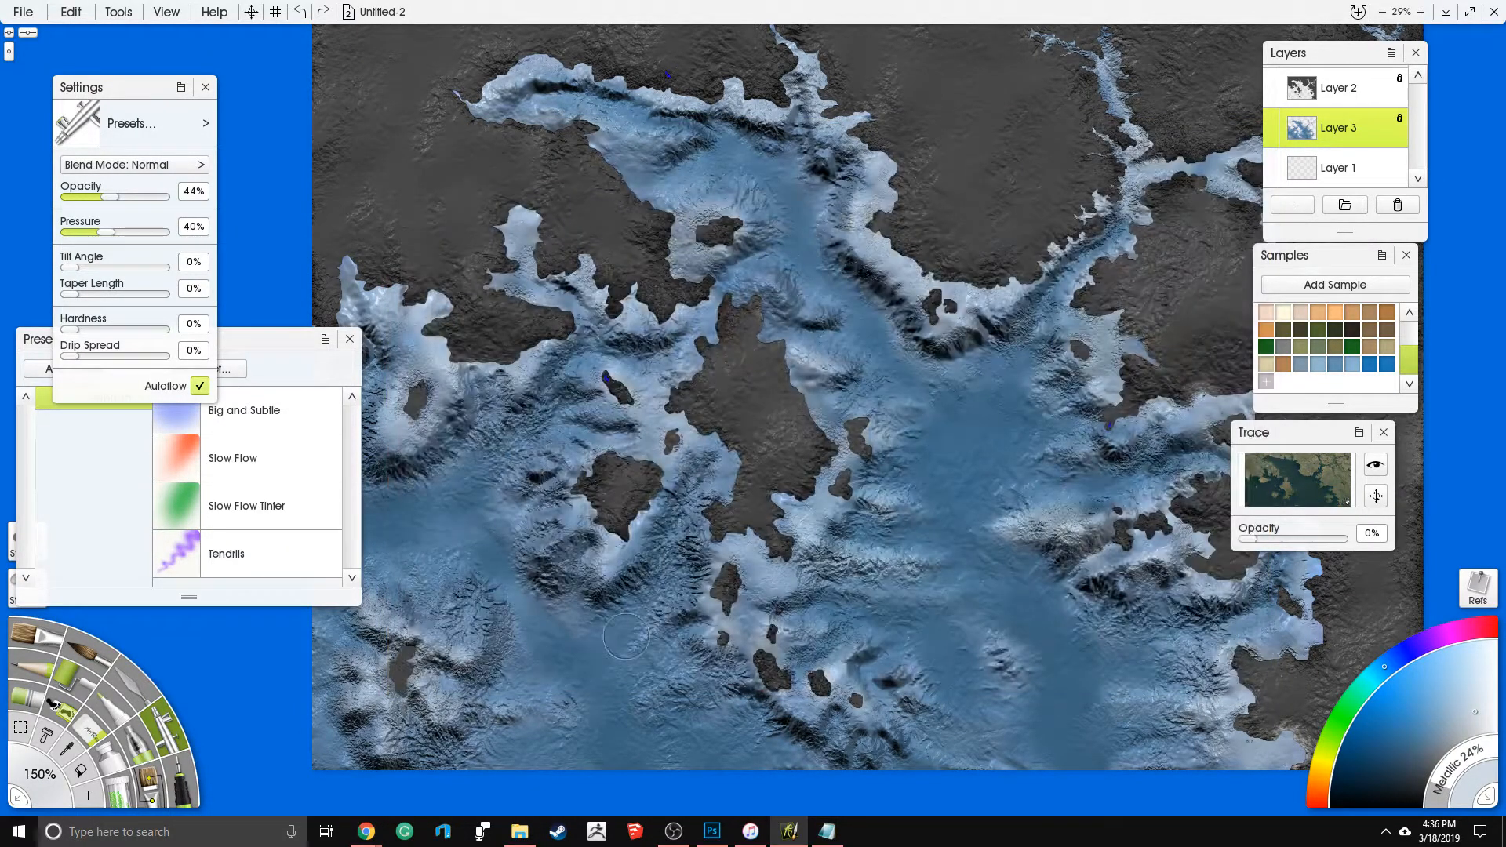
- Open the exported Layer 3_bm image from the Pictures folder in File Explorer and inspect the bump map
{"action": "key", "text": "super"}
{"action": "left_click", "coordinate": [518, 833]}
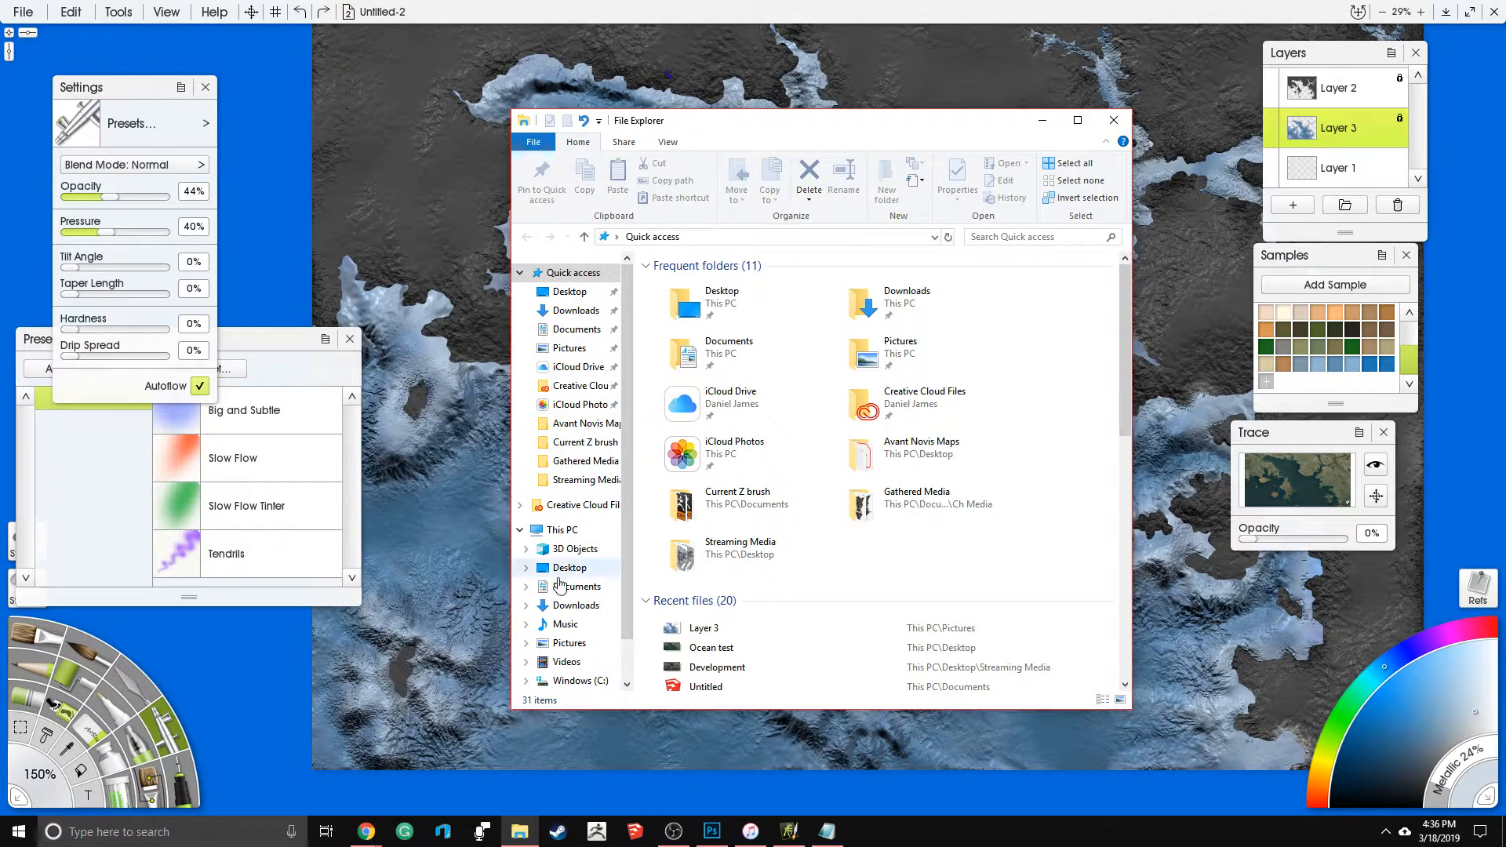
{"action": "left_click", "coordinate": [570, 644]}
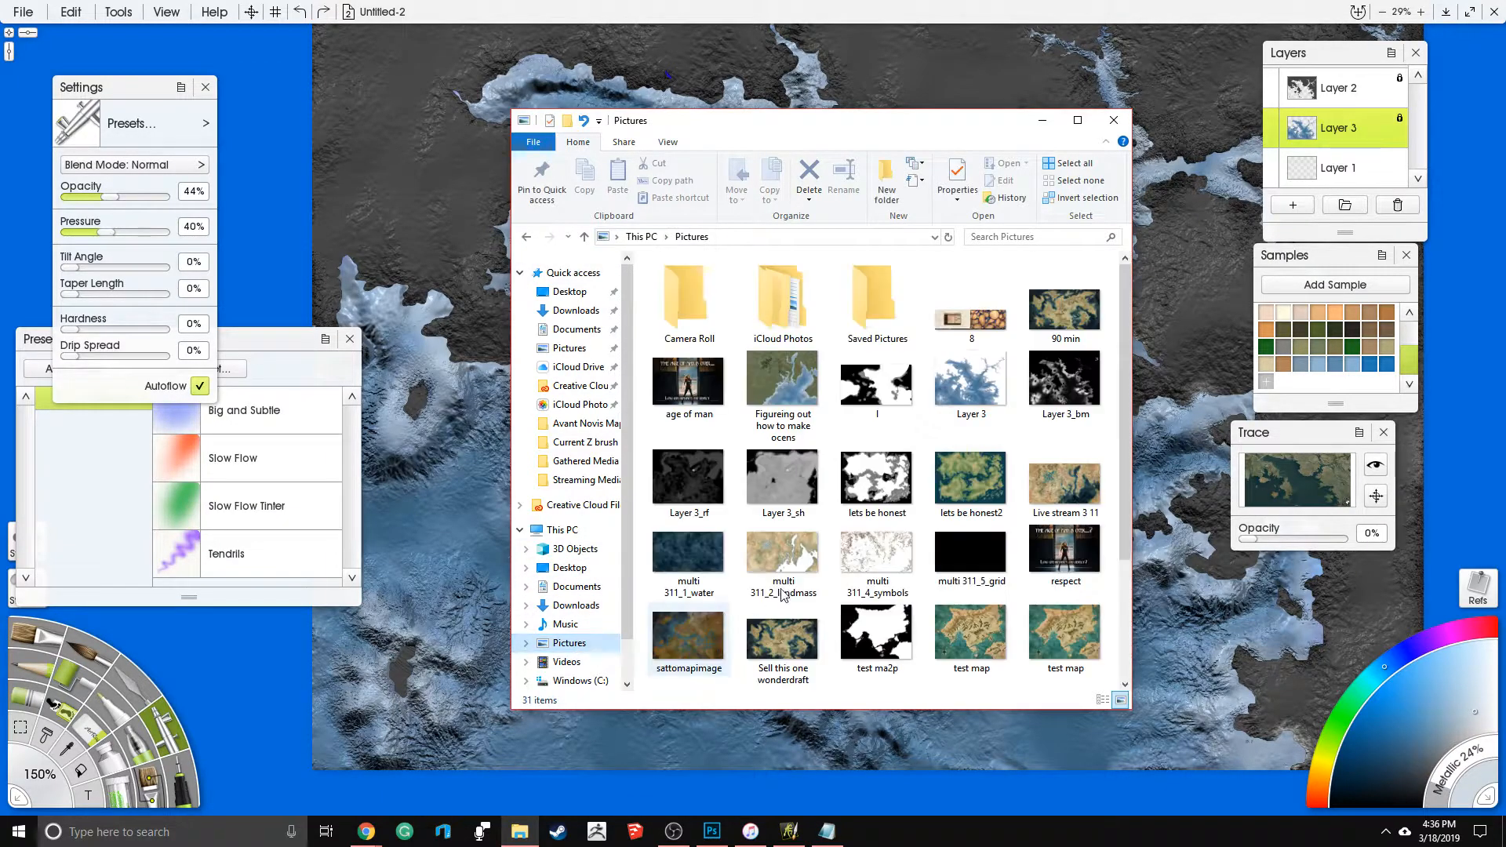
{"action": "double_click", "coordinate": [1056, 360]}
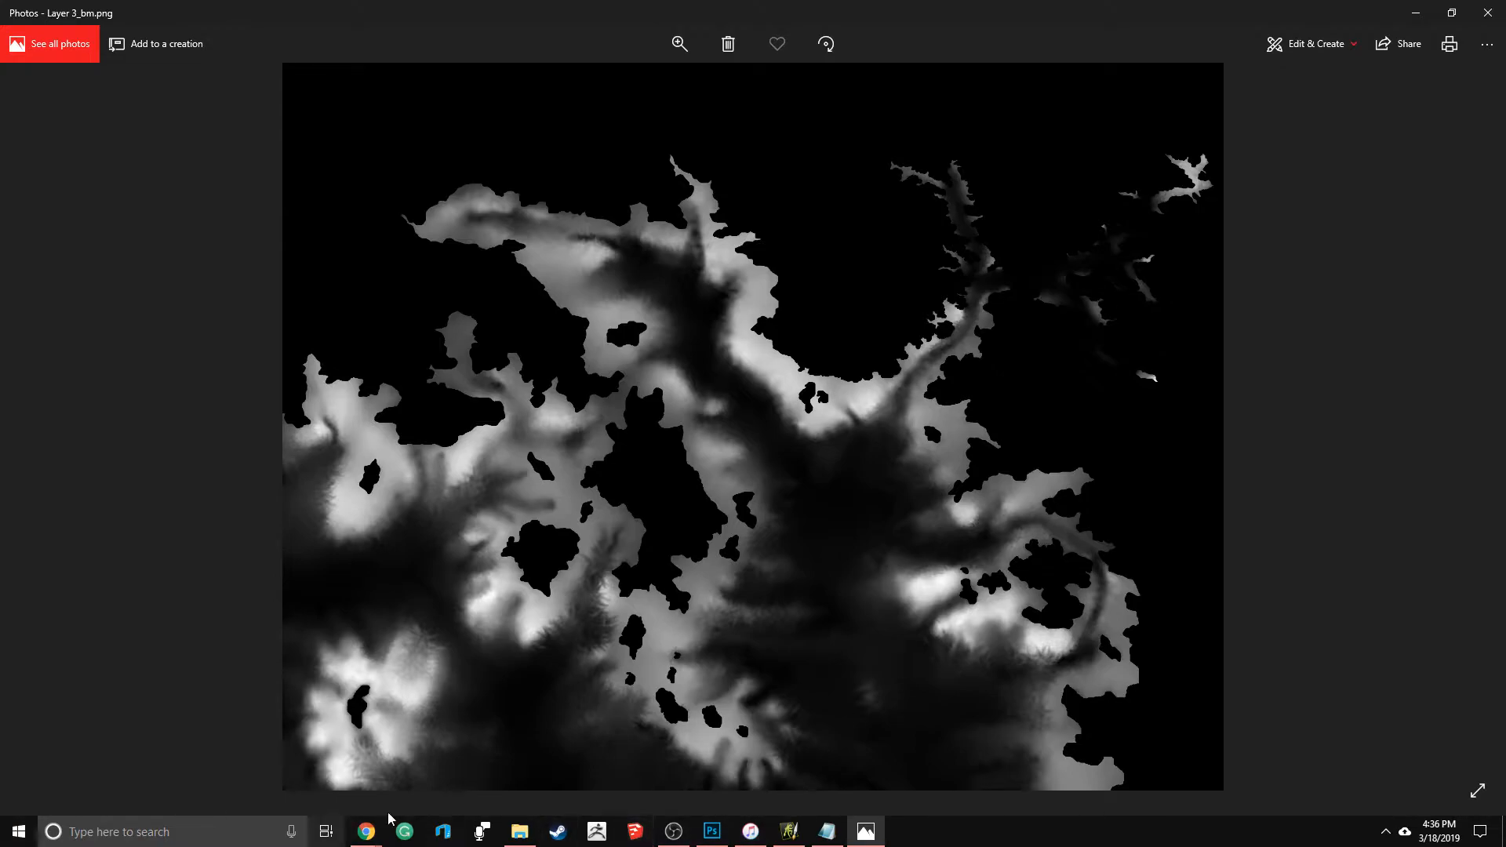
- Switch to ZBrush, open the recent project map.ZPR and orbit around the sculpted terrain to inspect its relief
{"action": "left_click", "coordinate": [596, 832]}
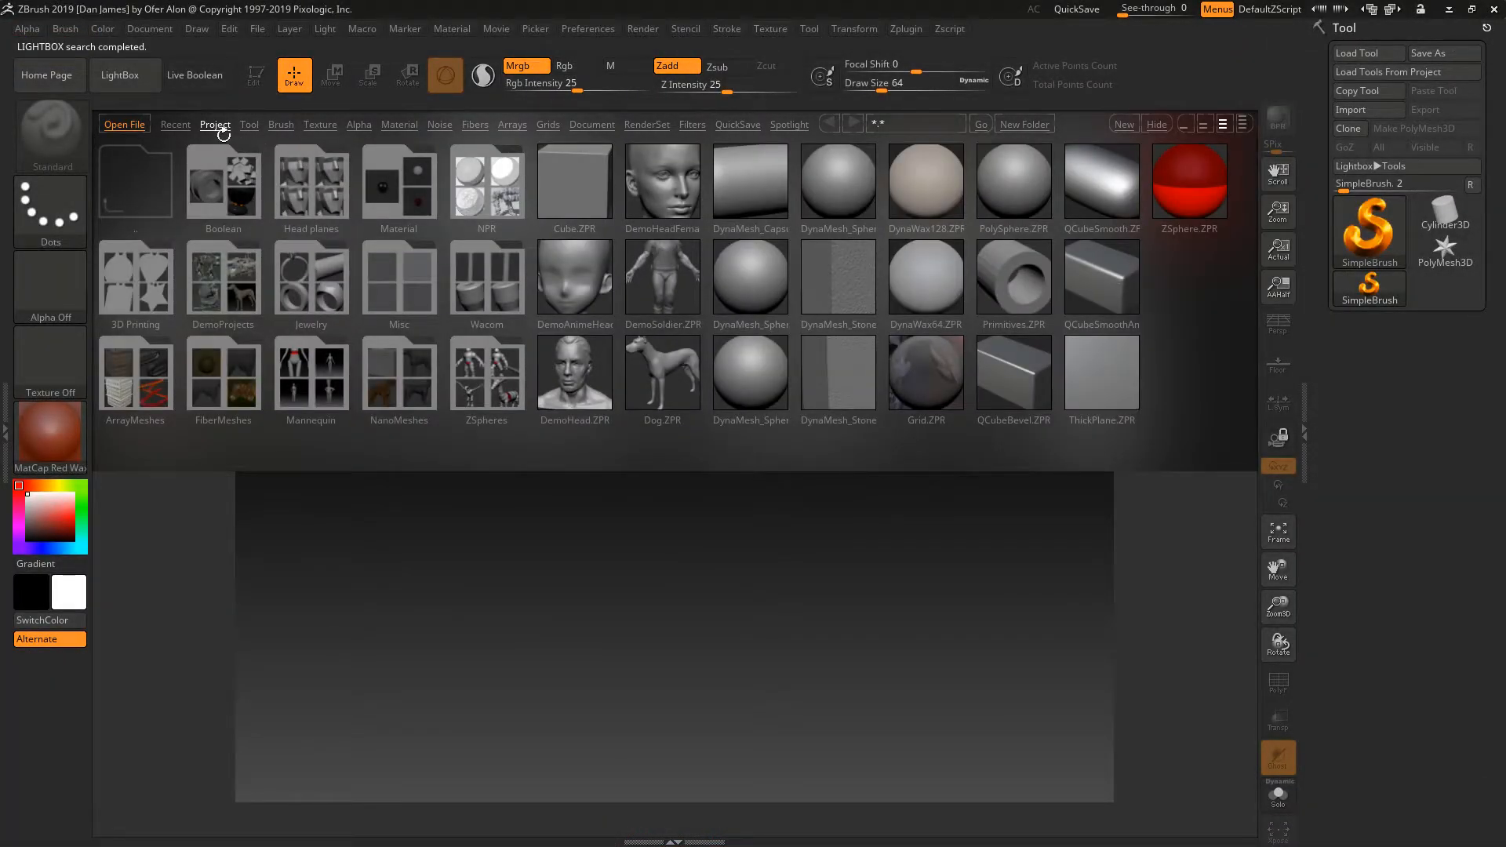
{"action": "left_click", "coordinate": [180, 130]}
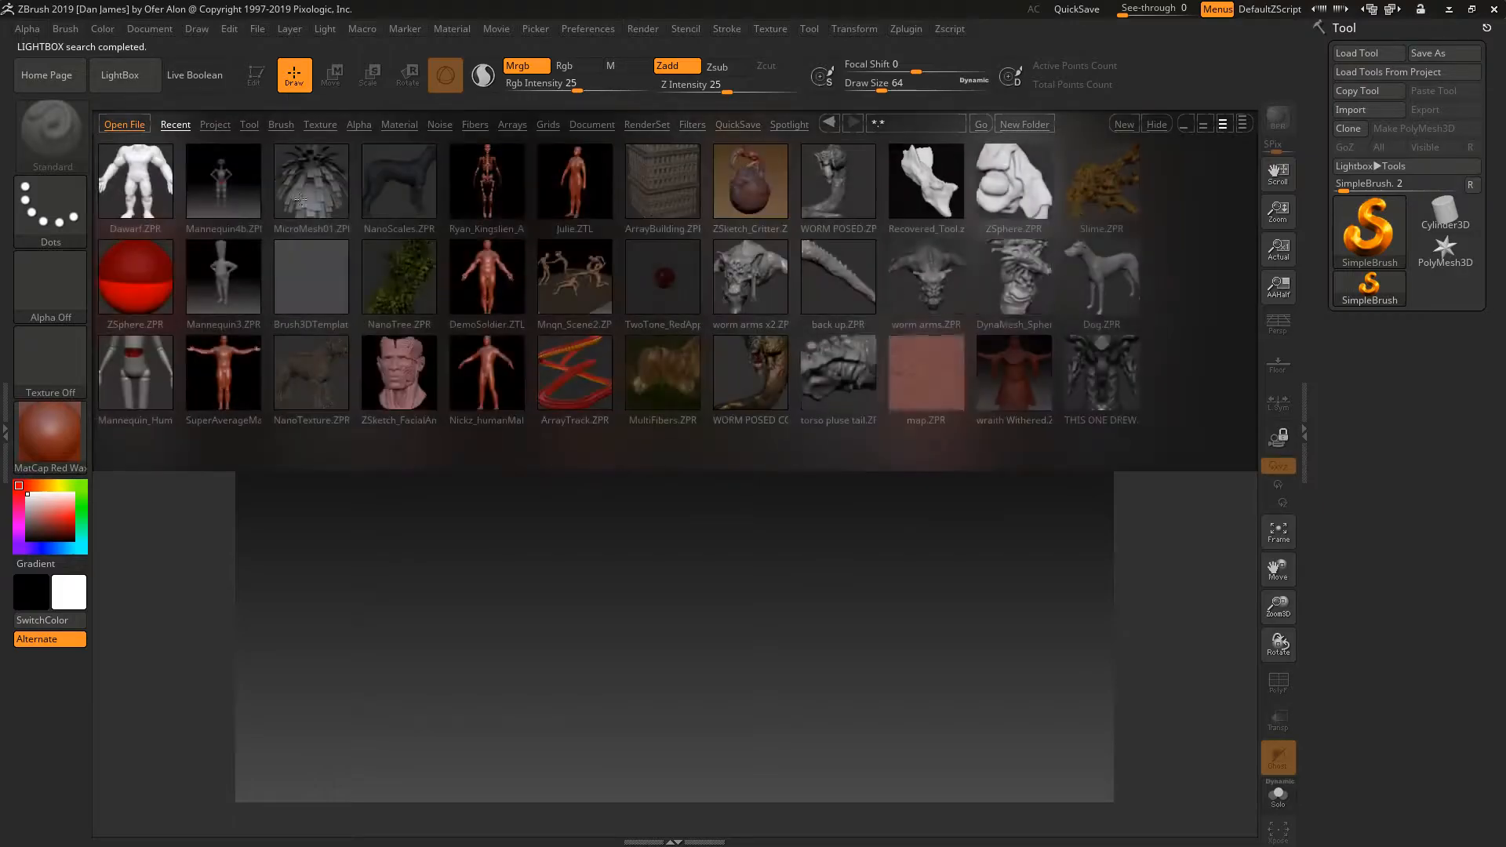
{"action": "double_click", "coordinate": [921, 366]}
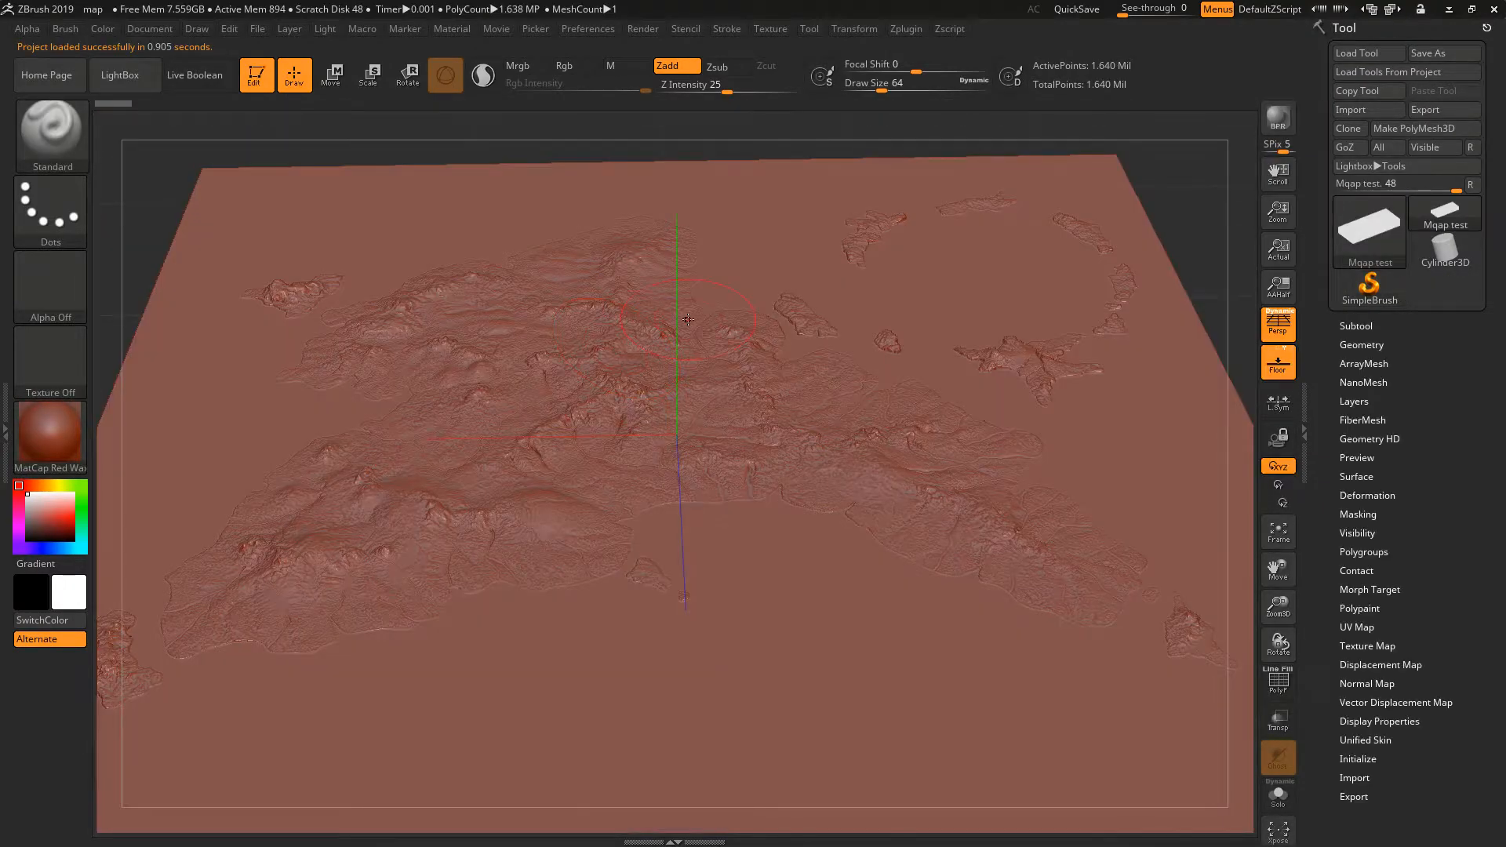
{"action": "mouse_move", "coordinate": [577, 301]}
{"action": "left_mouse_down"}
{"action": "mouse_move", "coordinate": [597, 308]}
{"action": "mouse_move", "coordinate": [655, 276]}
{"action": "mouse_move", "coordinate": [634, 326]}
{"action": "mouse_move", "coordinate": [538, 337]}
{"action": "mouse_move", "coordinate": [609, 357]}
{"action": "mouse_move", "coordinate": [579, 403]}
{"action": "mouse_move", "coordinate": [594, 329]}
{"action": "mouse_move", "coordinate": [569, 293]}
{"action": "left_mouse_up"}
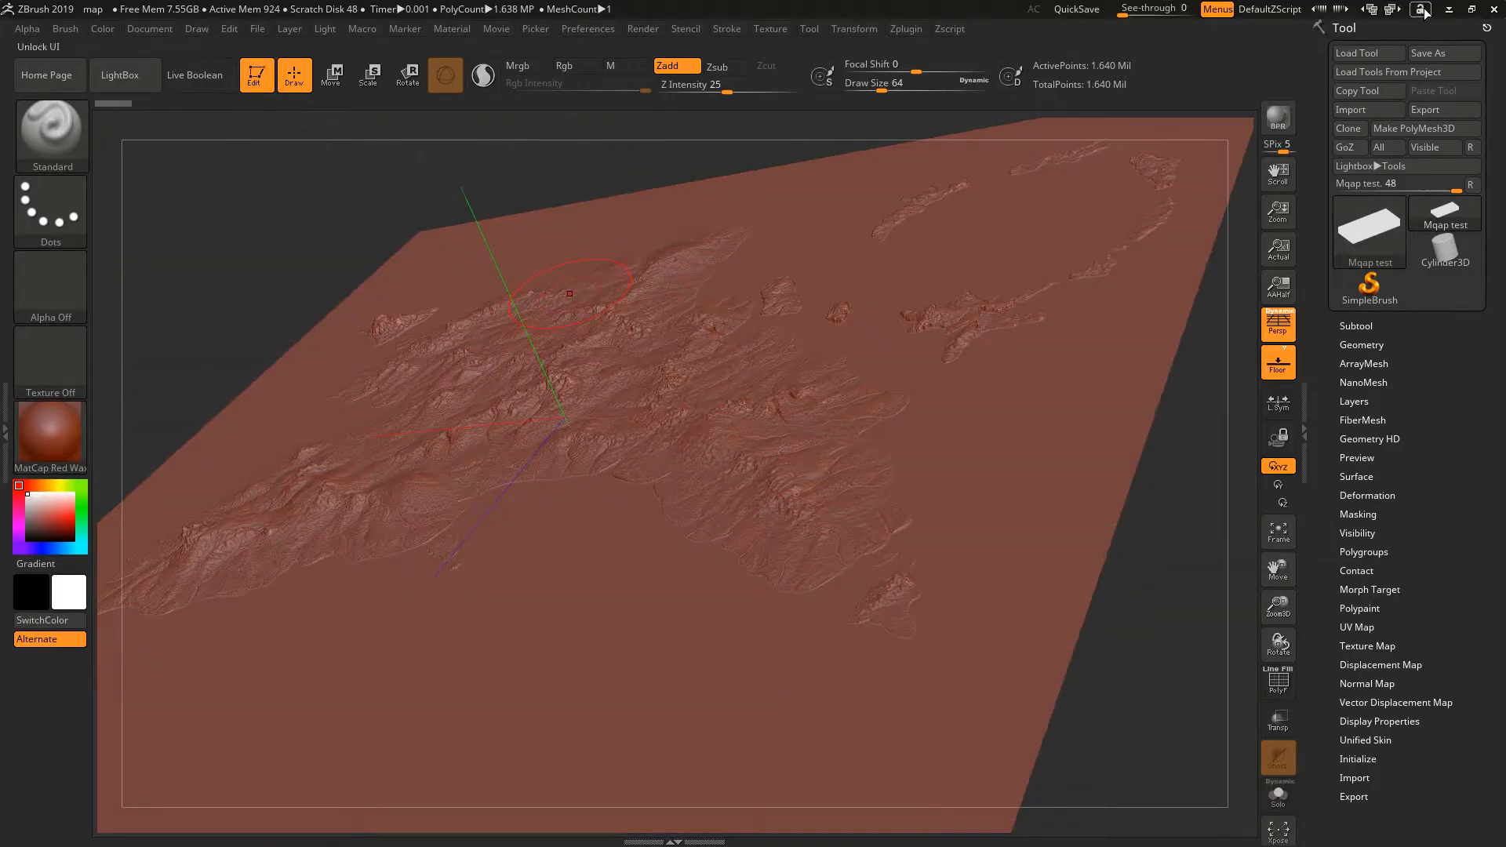
- Close ZBrush, the Layer 3_bm image and the File Explorer window to return to the ArtRage painting
{"action": "left_click", "coordinate": [1494, 9]}
{"action": "left_click", "coordinate": [783, 465]}
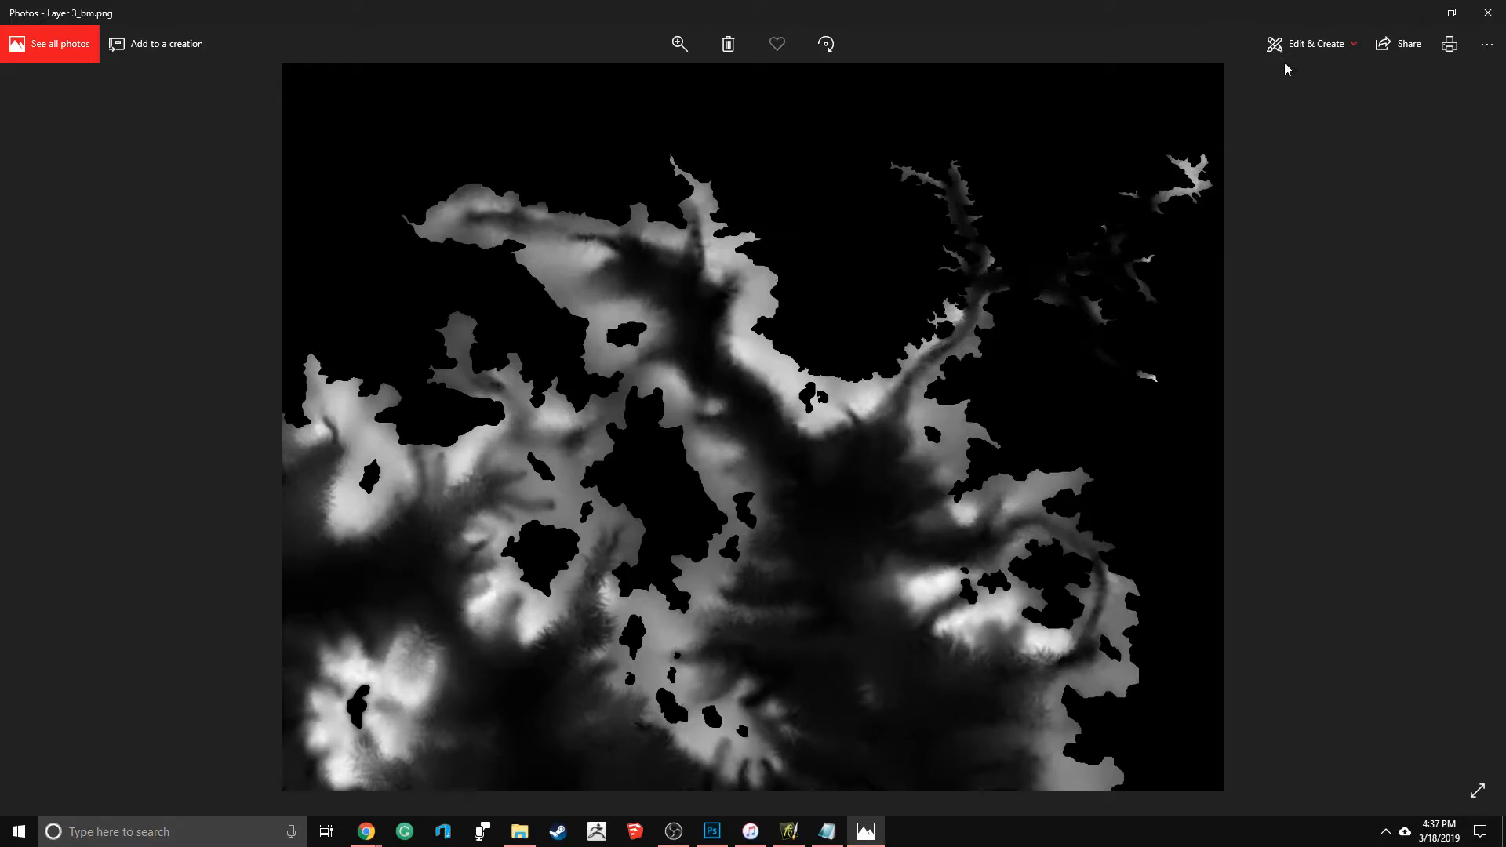
{"action": "left_click", "coordinate": [1487, 13]}
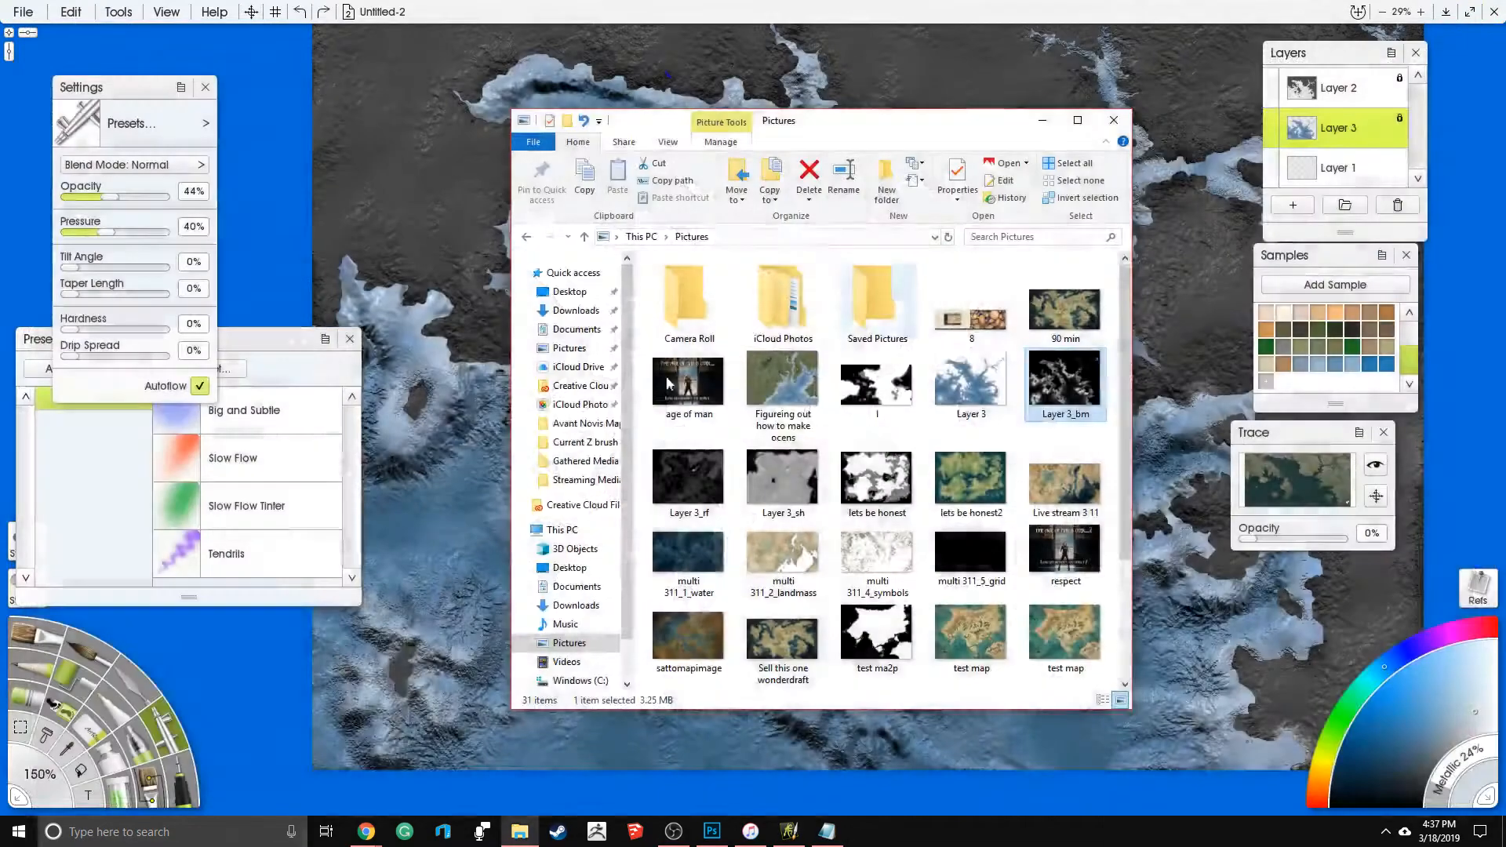
{"action": "left_click", "coordinate": [1115, 121]}
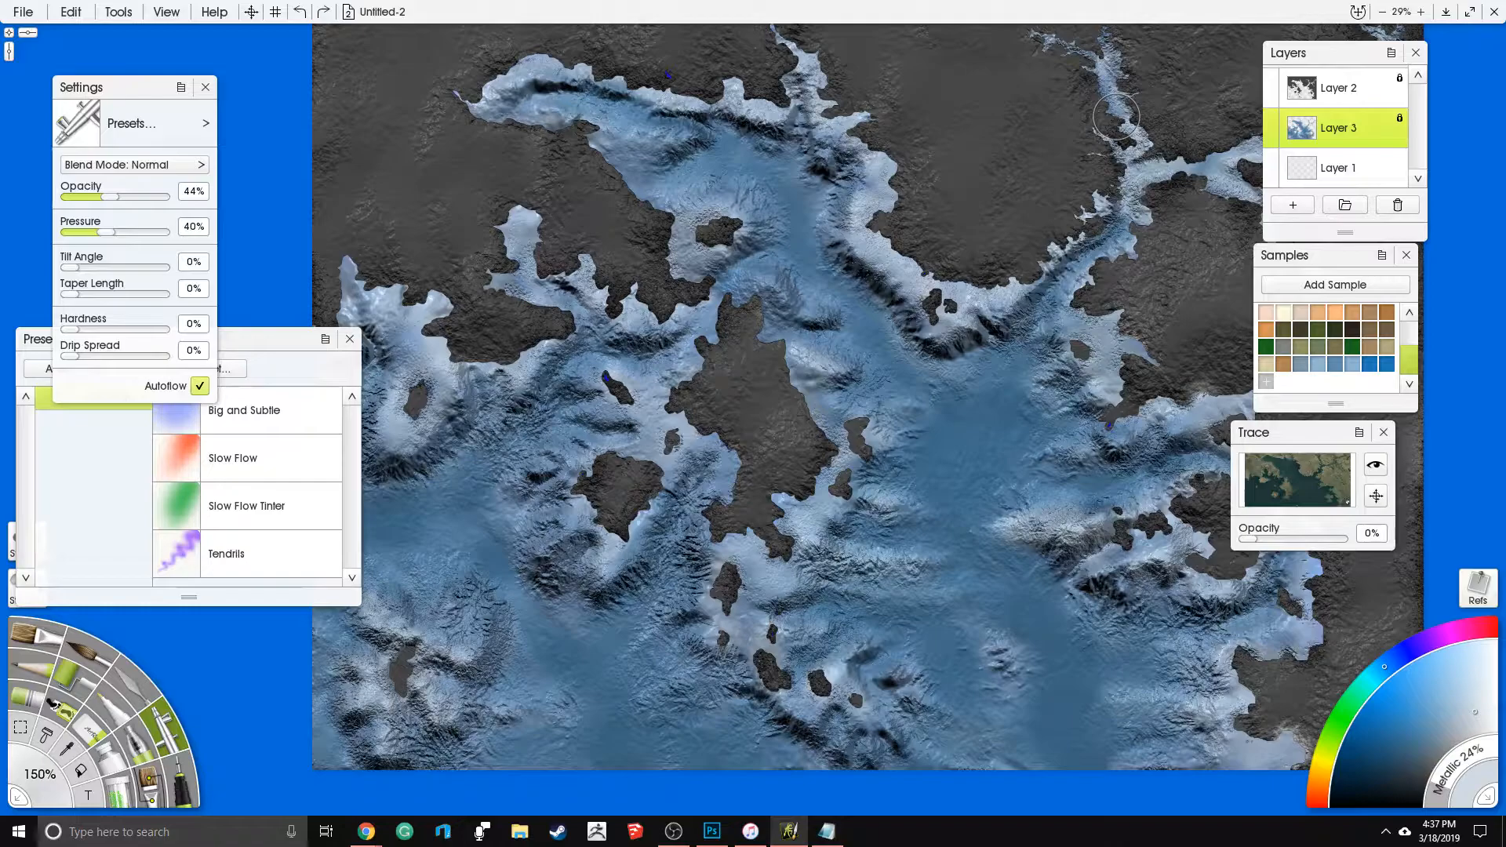
- Add a new empty layer between the seabed layer and the land layer
{"action": "scroll", "coordinate": [890, 180], "scroll_direction": "down", "scroll_amount": 4}
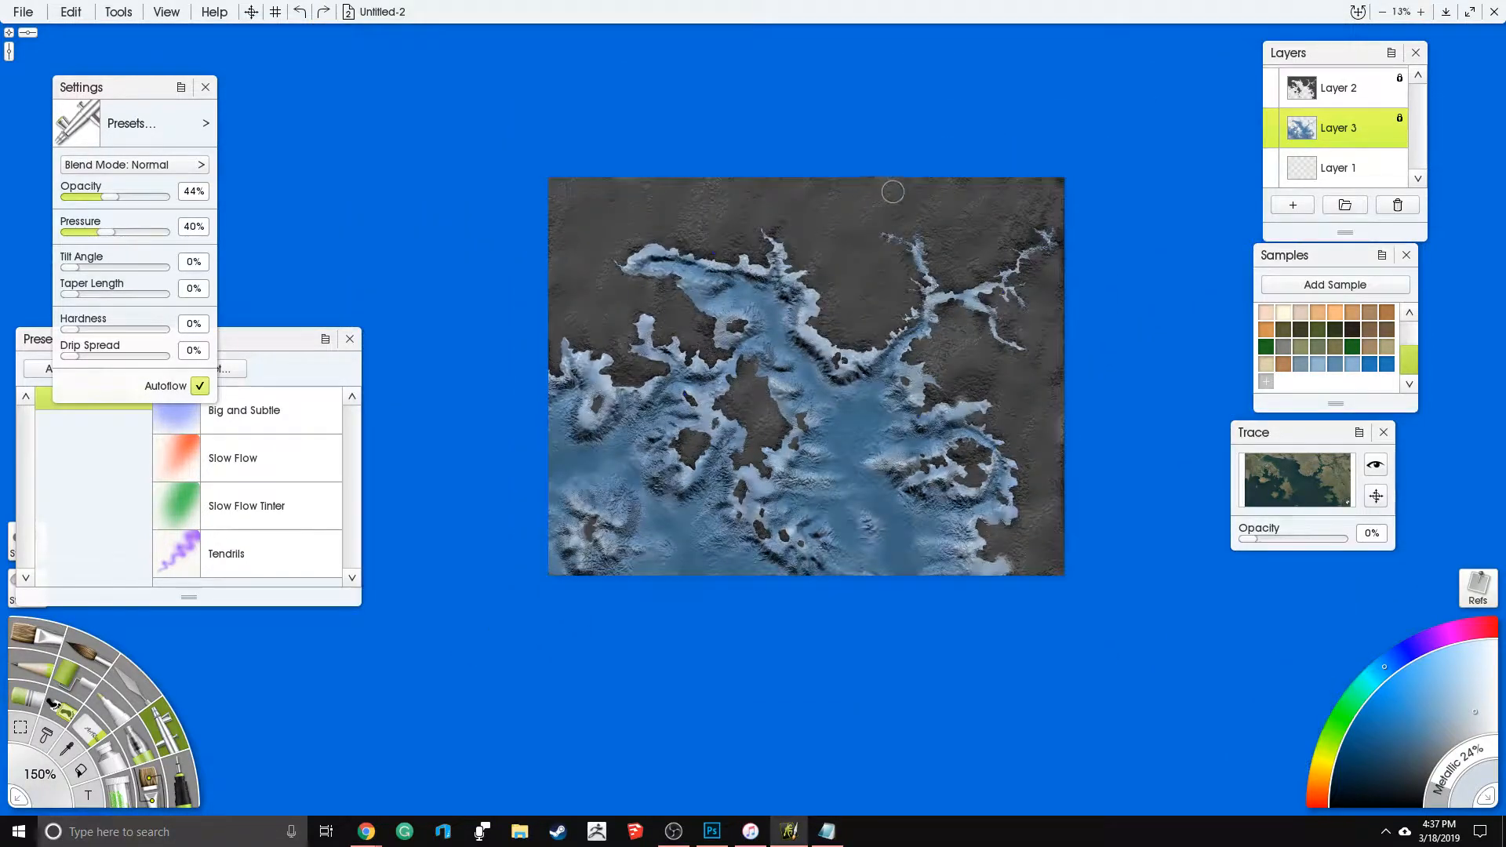
{"action": "scroll", "coordinate": [835, 459], "scroll_direction": "up", "scroll_amount": 5}
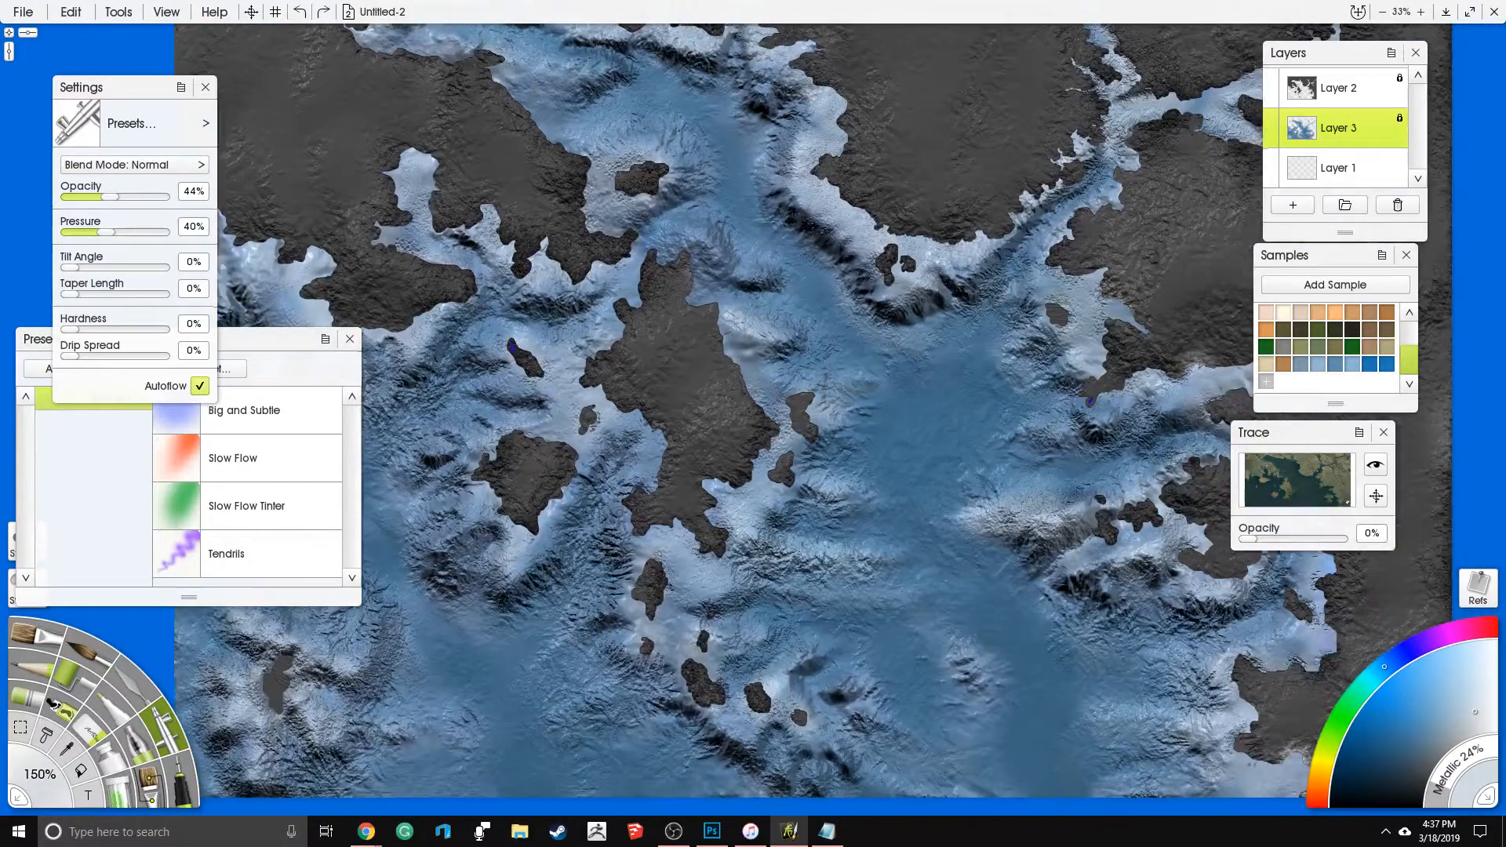
{"action": "left_click", "coordinate": [1294, 205]}
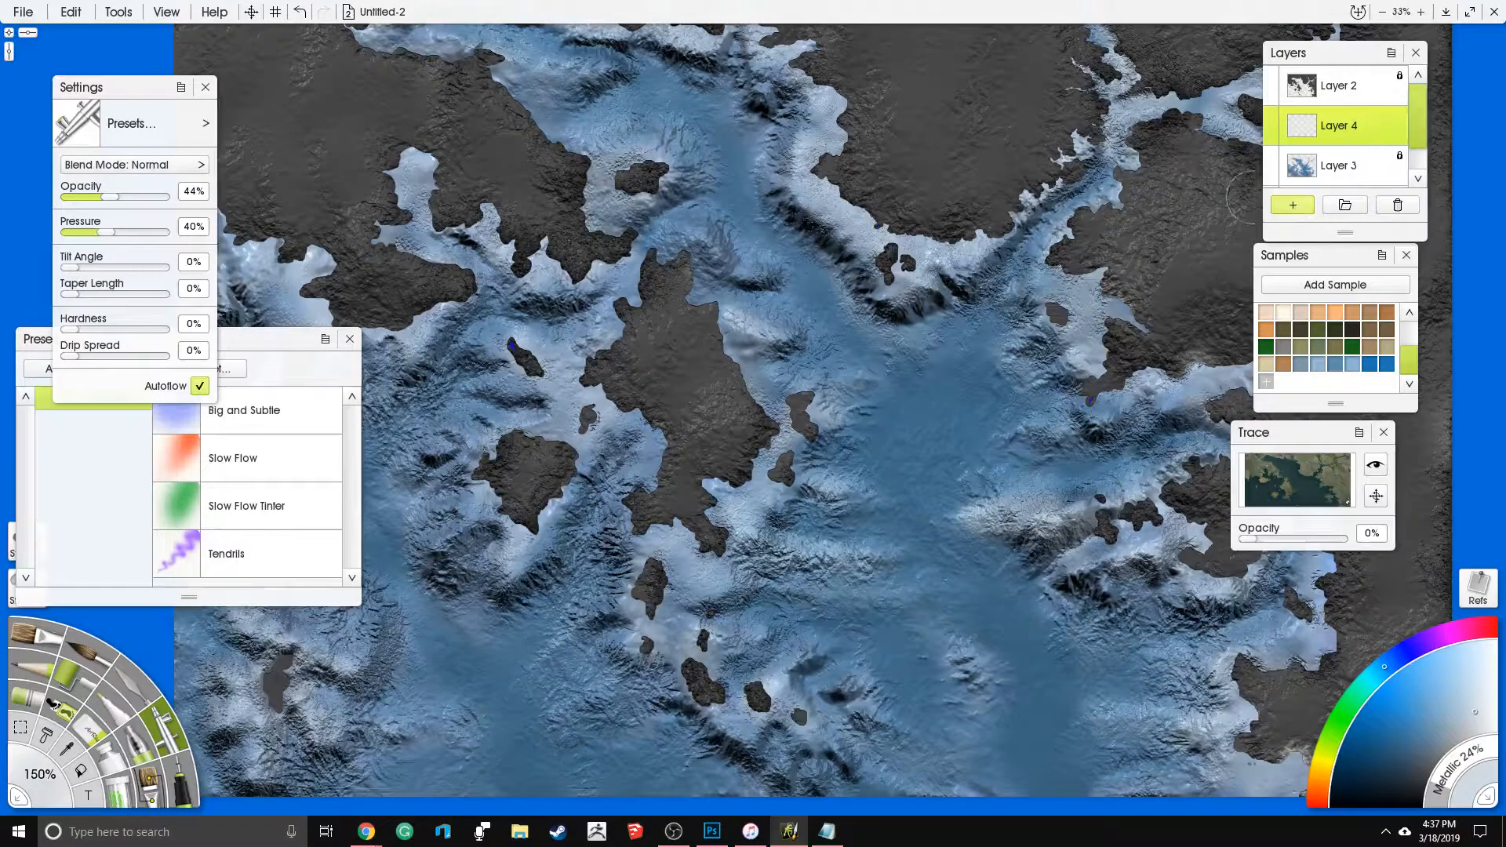
- Examine the seabed ridges, shorelines and land texture across the whole map, both close up and from afar
{"action": "scroll", "coordinate": [1010, 317], "scroll_direction": "down", "scroll_amount": 2}
{"action": "scroll", "coordinate": [997, 310], "scroll_direction": "up", "scroll_amount": 1}
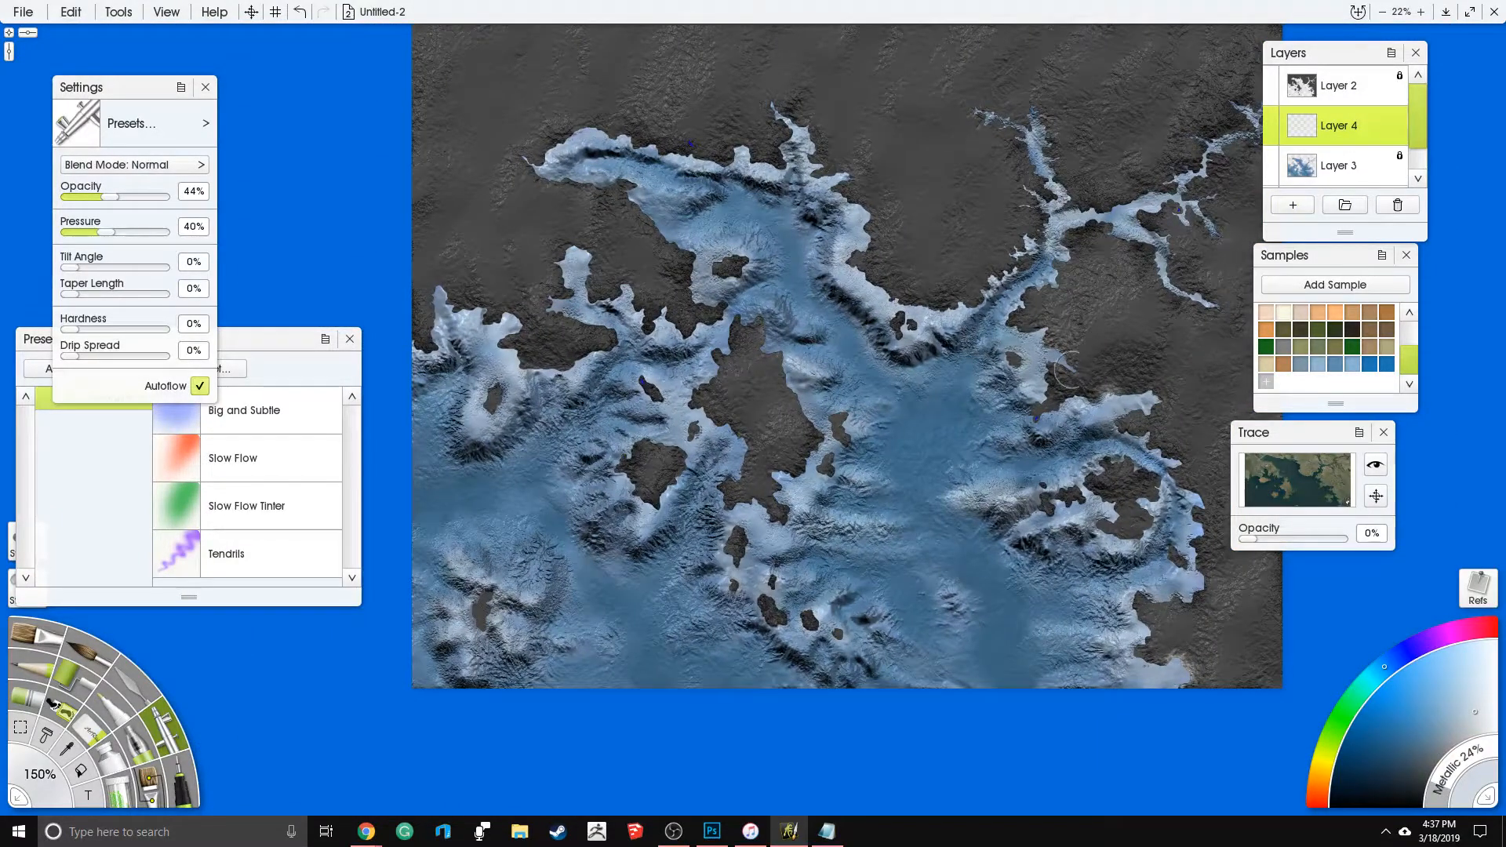
{"action": "scroll", "coordinate": [1067, 361], "scroll_direction": "up", "scroll_amount": 1}
{"action": "scroll", "coordinate": [1067, 345], "scroll_direction": "down", "scroll_amount": 2}
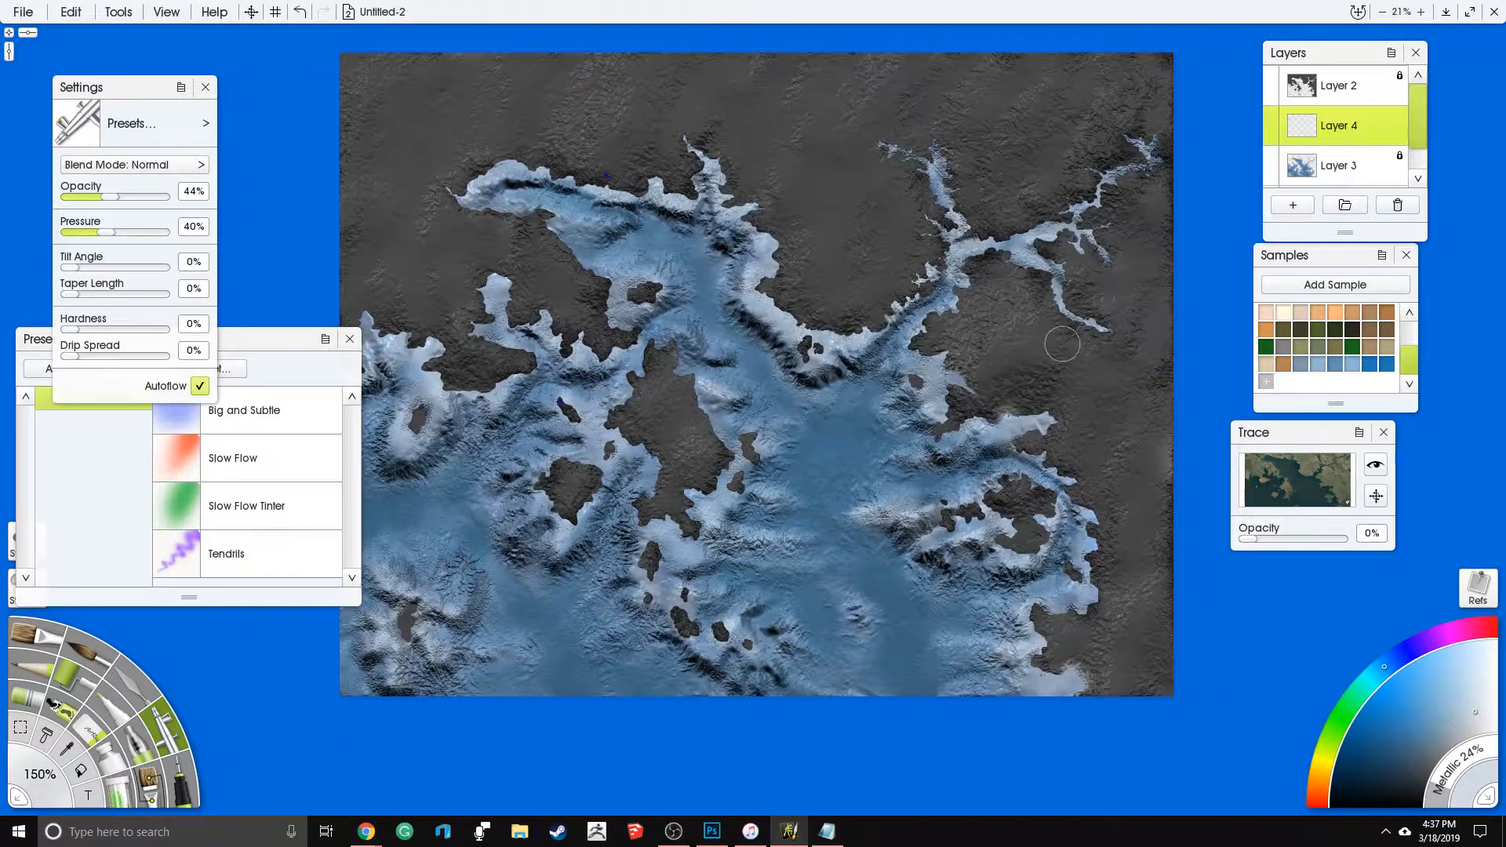
{"action": "scroll", "coordinate": [1063, 322], "scroll_direction": "up", "scroll_amount": 1}
{"action": "left_click_drag", "start_coordinate": [992, 343], "coordinate": [1071, 331]}
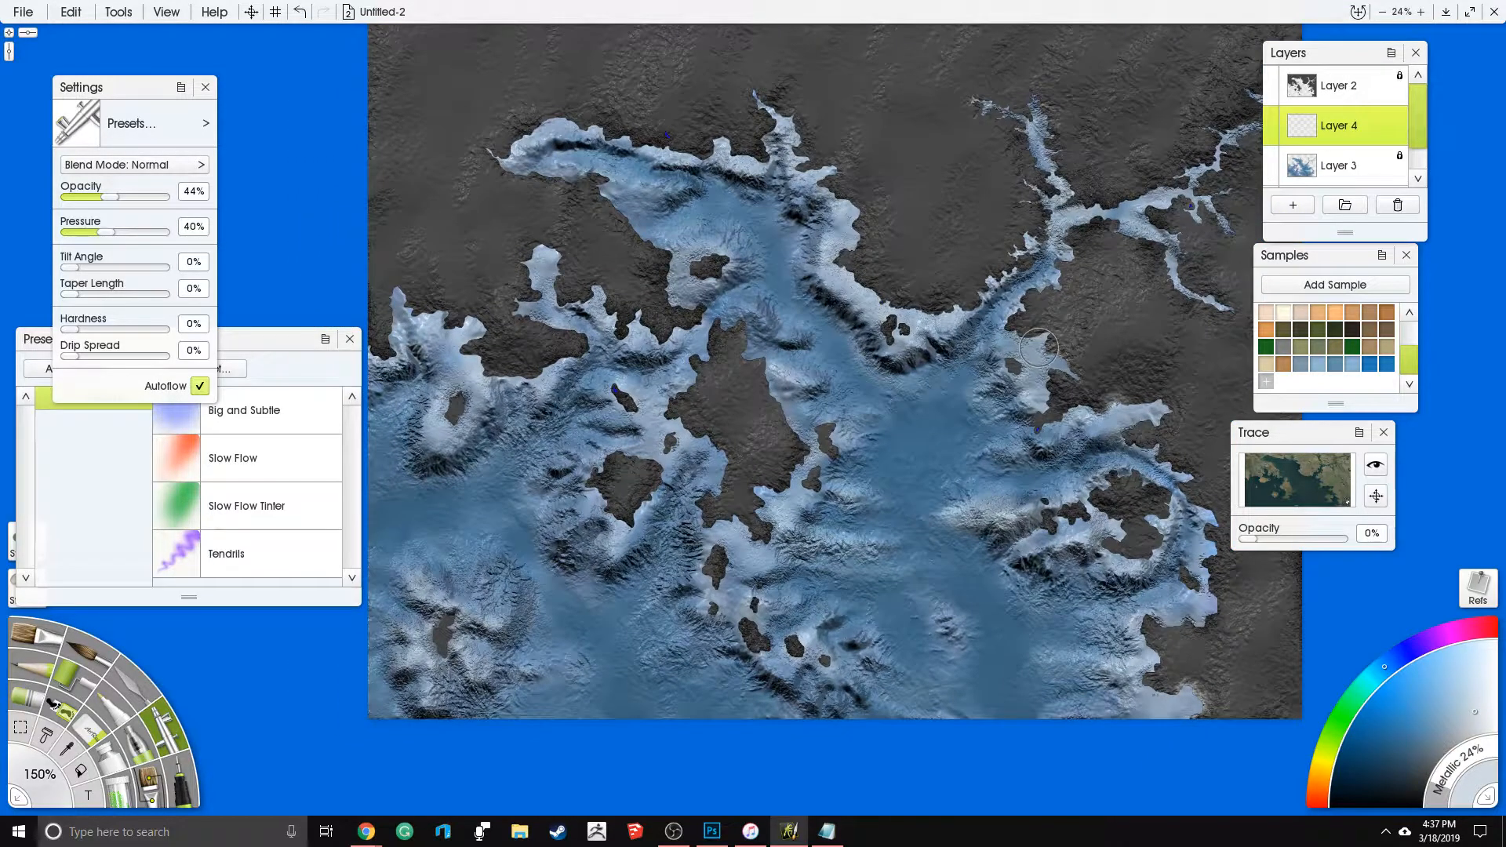
{"action": "scroll", "coordinate": [761, 341], "scroll_direction": "up", "scroll_amount": 3}
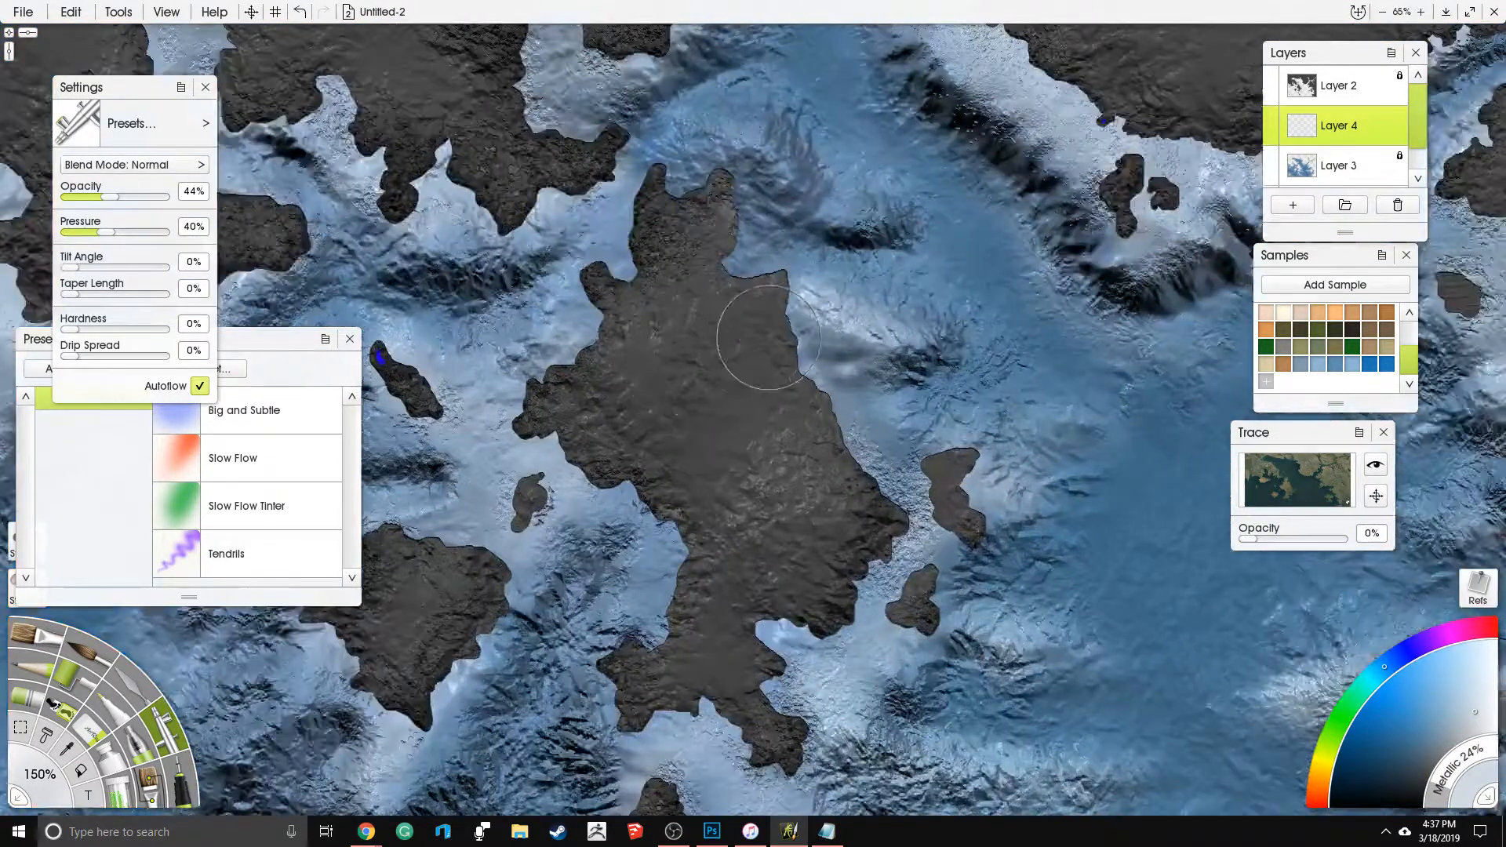
{"action": "scroll", "coordinate": [778, 353], "scroll_direction": "down", "scroll_amount": 2}
{"action": "scroll", "coordinate": [778, 353], "scroll_direction": "up", "scroll_amount": 3}
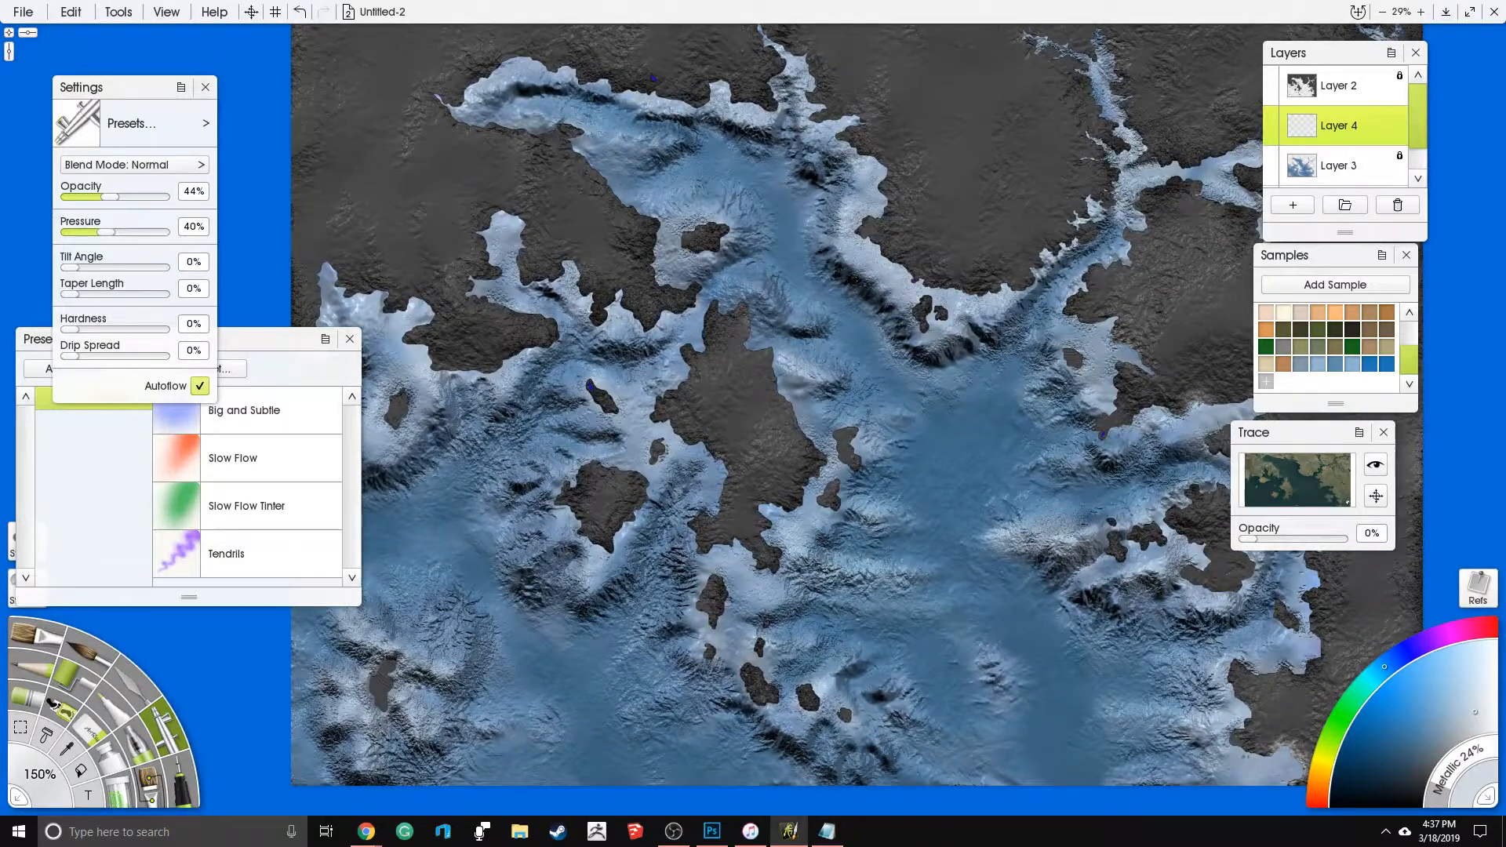
{"action": "scroll", "coordinate": [818, 369], "scroll_direction": "up", "scroll_amount": 2}
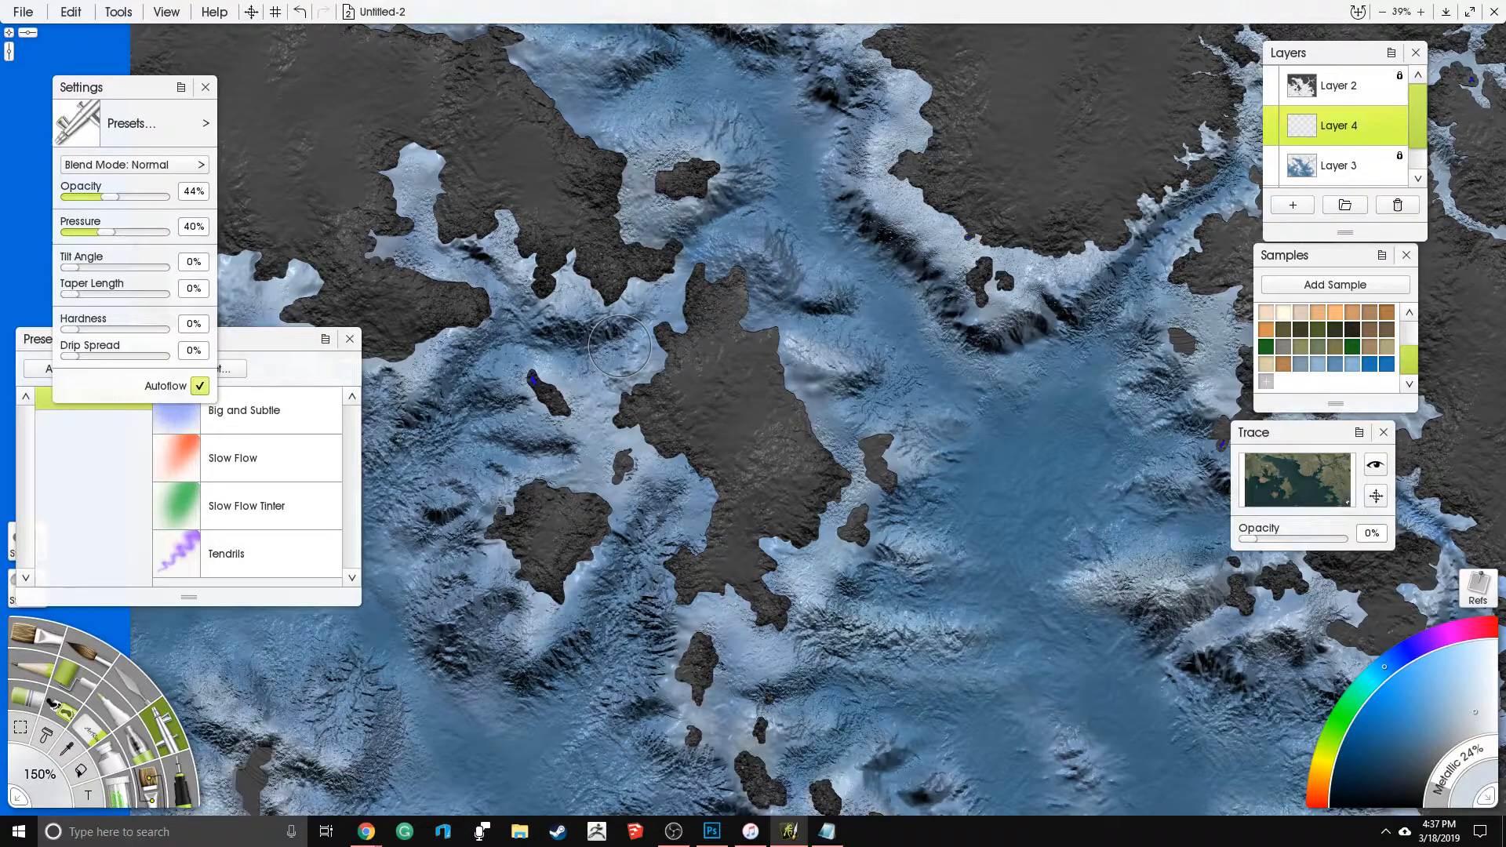
{"action": "scroll", "coordinate": [620, 346], "scroll_direction": "down", "scroll_amount": 3}
{"action": "left_click_drag", "start_coordinate": [785, 407], "coordinate": [841, 353]}
{"action": "scroll", "coordinate": [842, 354], "scroll_direction": "up", "scroll_amount": 4}
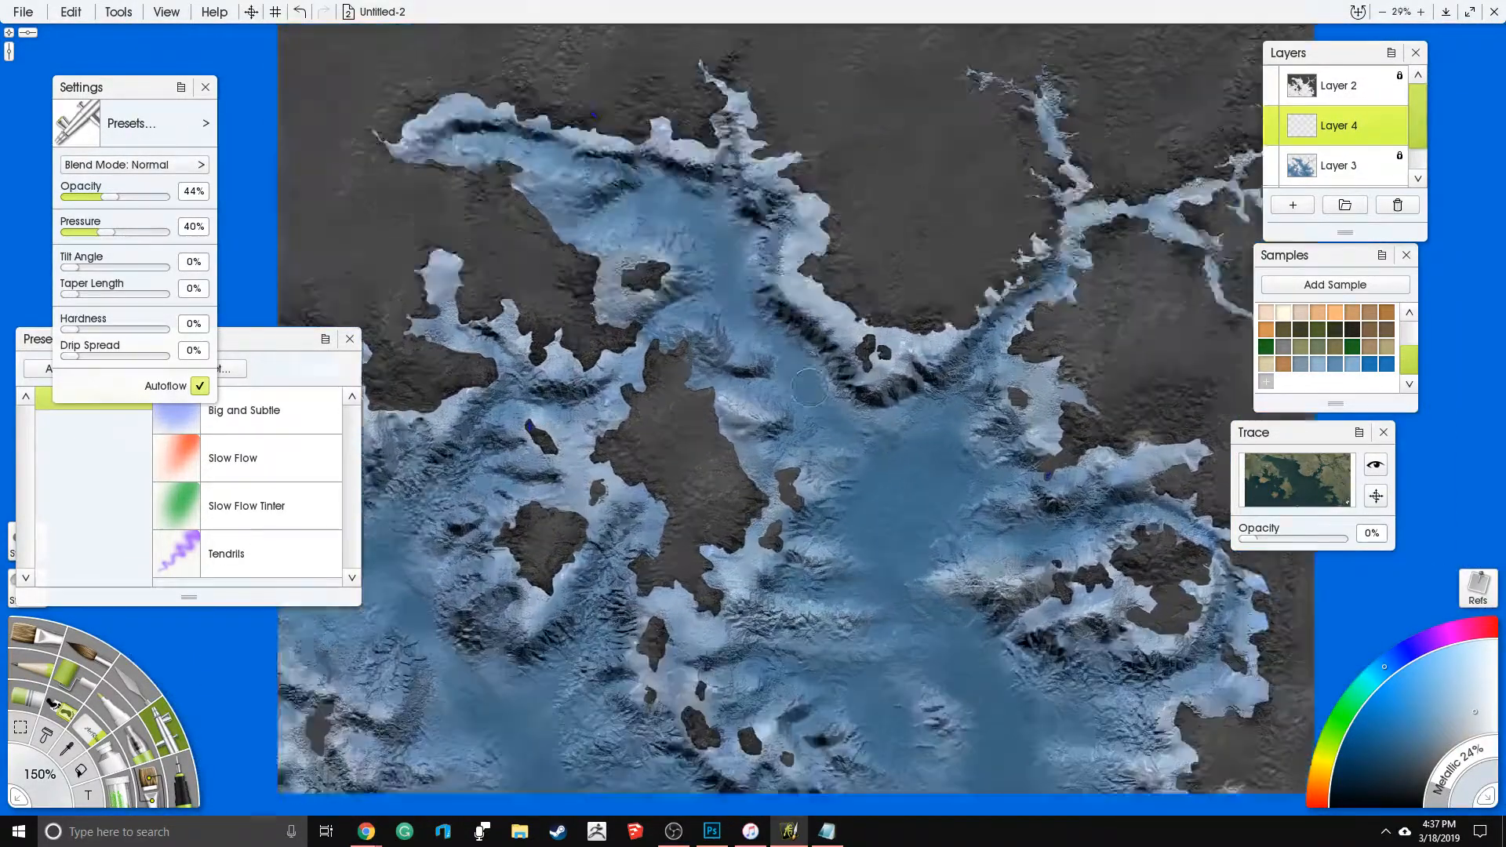
{"action": "scroll", "coordinate": [841, 354], "scroll_direction": "down", "scroll_amount": 5}
{"action": "scroll", "coordinate": [841, 354], "scroll_direction": "up", "scroll_amount": 5}
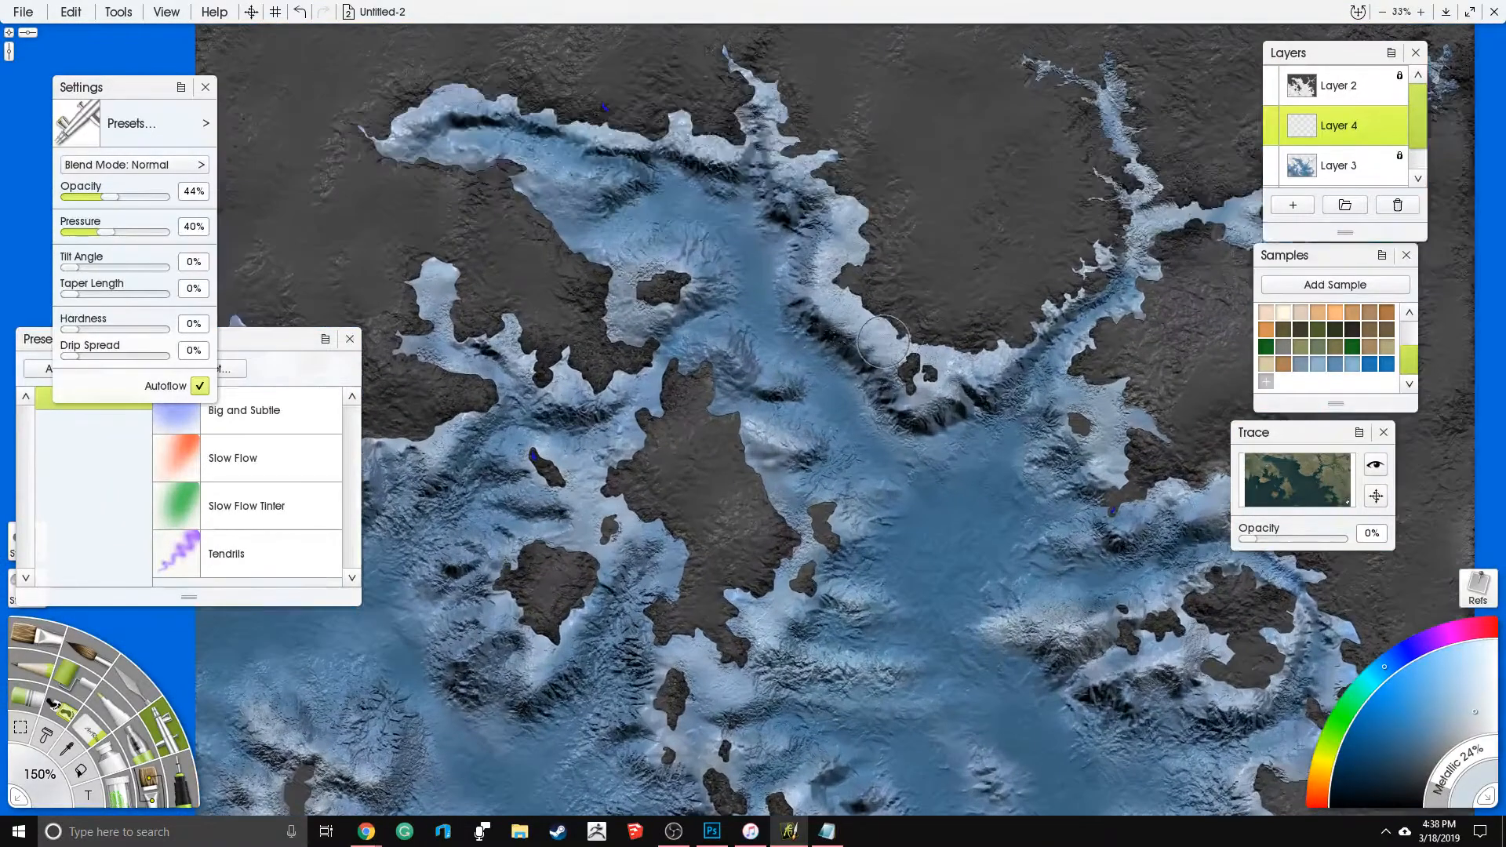
{"action": "left_click_drag", "start_coordinate": [867, 341], "coordinate": [877, 364]}
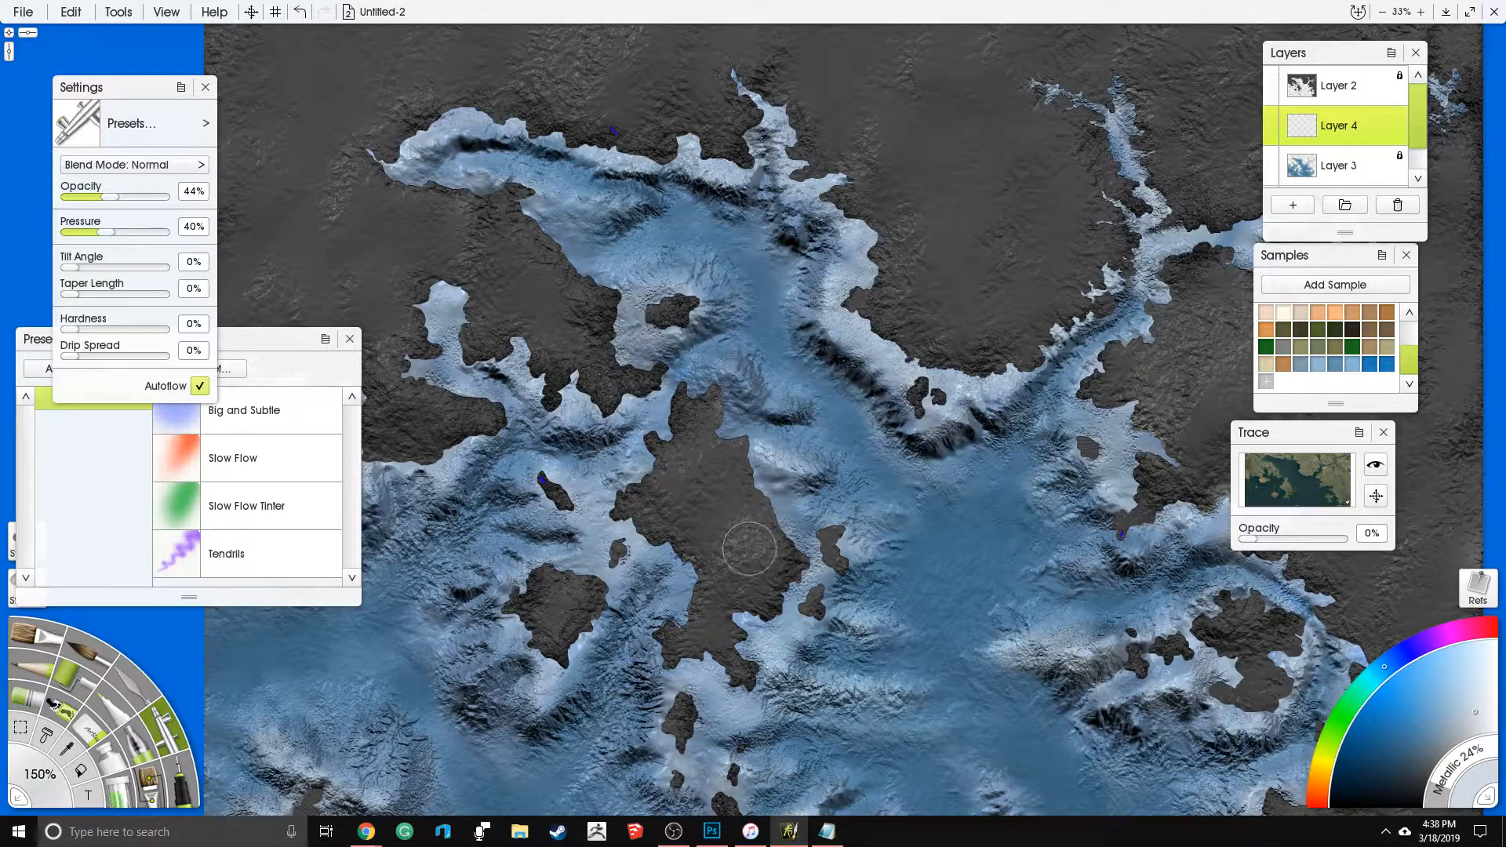
- Glance at the ocean depth title image in Photoshop, return to ArtRage and examine the northeastern inlets and channel shores
{"action": "left_click", "coordinate": [713, 832]}
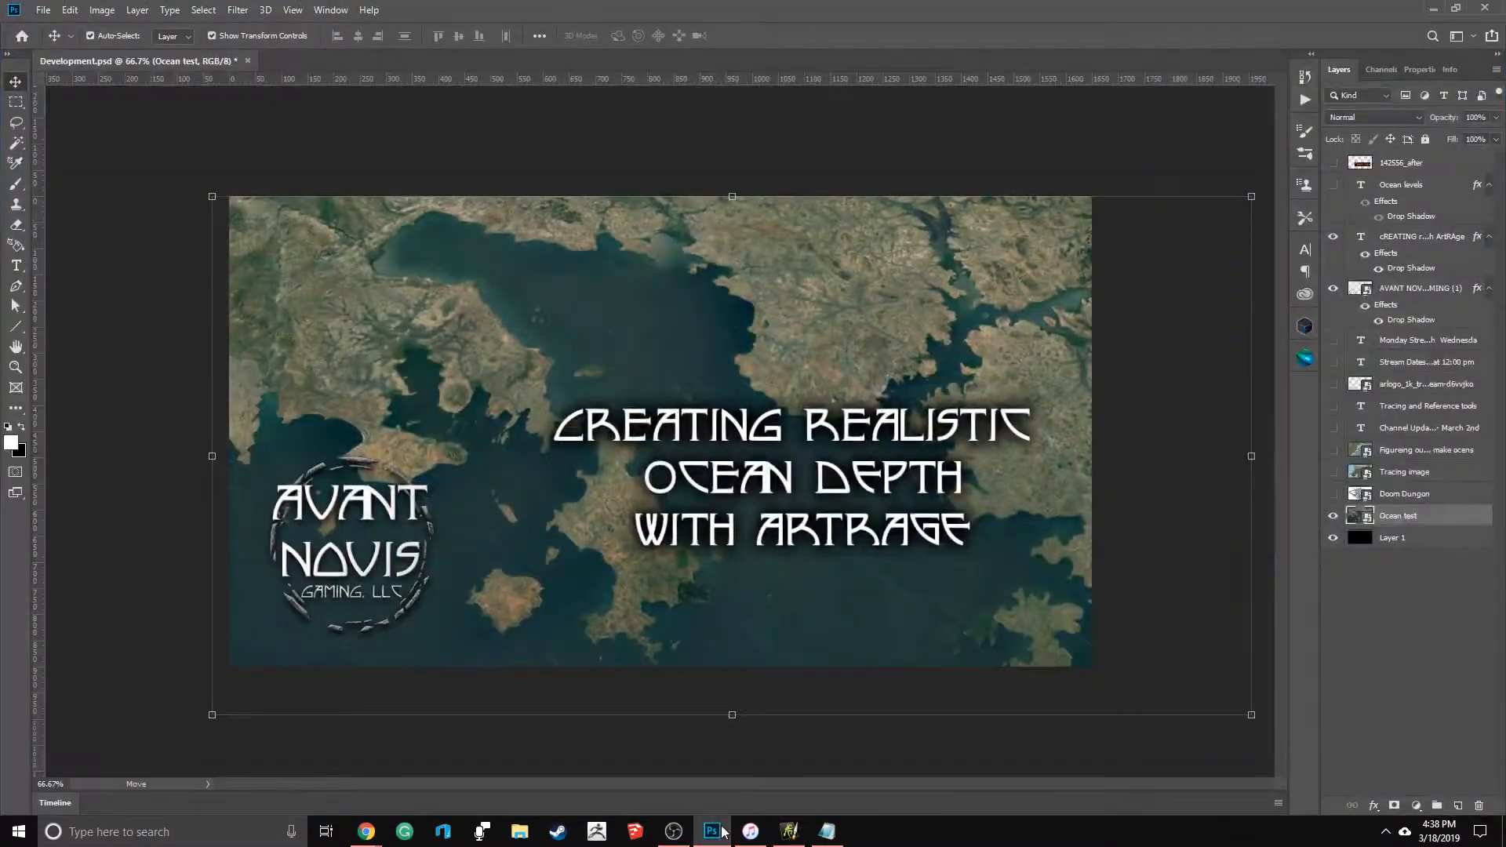
{"action": "left_click", "coordinate": [712, 832]}
{"action": "mouse_move", "coordinate": [899, 419]}
{"action": "left_mouse_down"}
{"action": "mouse_move", "coordinate": [907, 380]}
{"action": "mouse_move", "coordinate": [856, 338]}
{"action": "mouse_move", "coordinate": [899, 443]}
{"action": "left_mouse_up"}
{"action": "scroll", "coordinate": [892, 363], "scroll_direction": "down", "scroll_amount": 2}
{"action": "scroll", "coordinate": [938, 453], "scroll_direction": "up", "scroll_amount": 1}
{"action": "scroll", "coordinate": [909, 343], "scroll_direction": "up", "scroll_amount": 4}
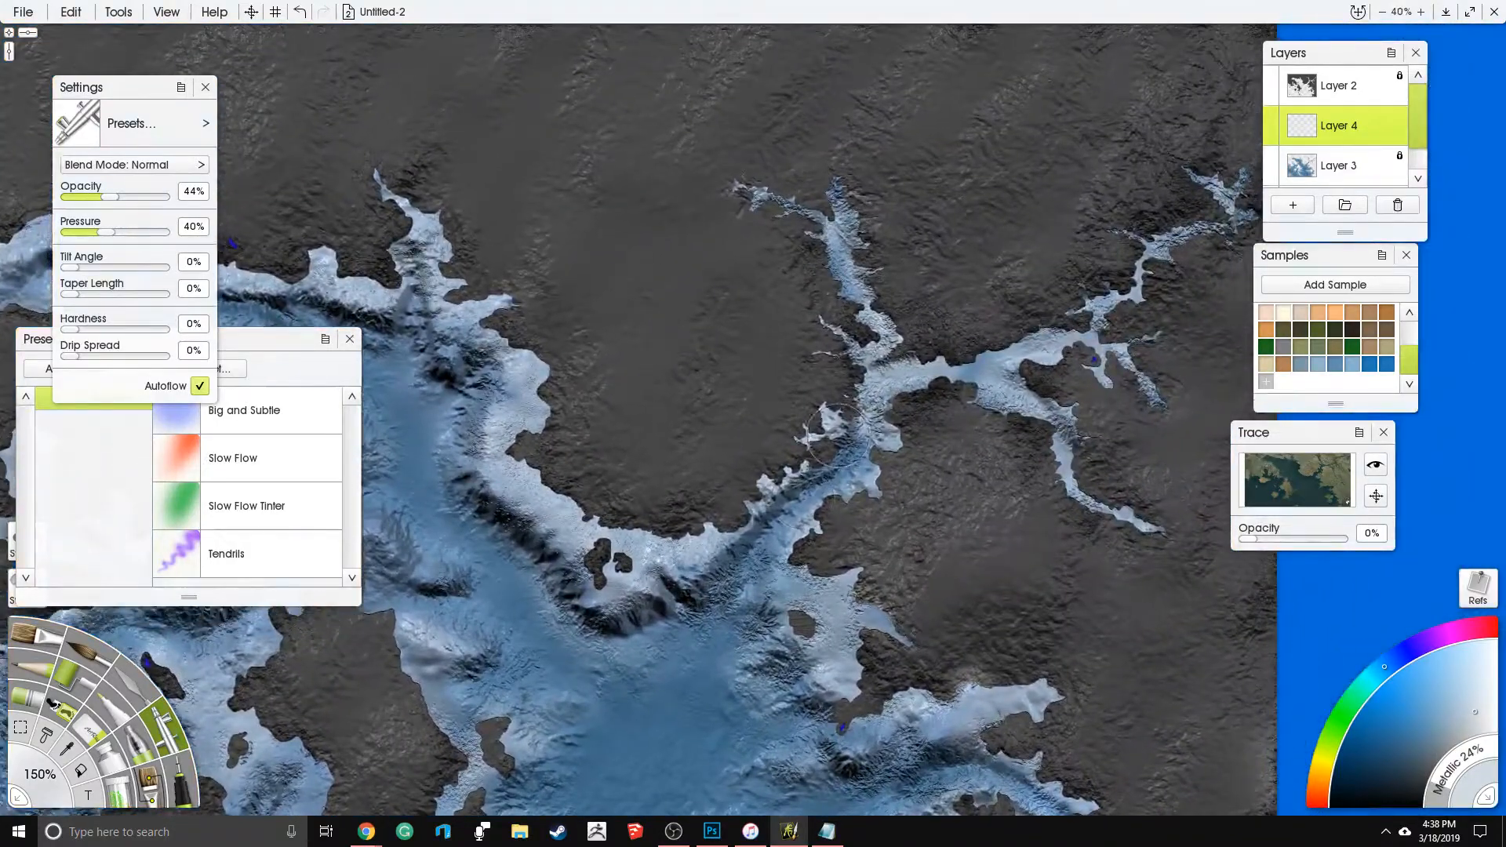
{"action": "scroll", "coordinate": [909, 343], "scroll_direction": "down", "scroll_amount": 5}
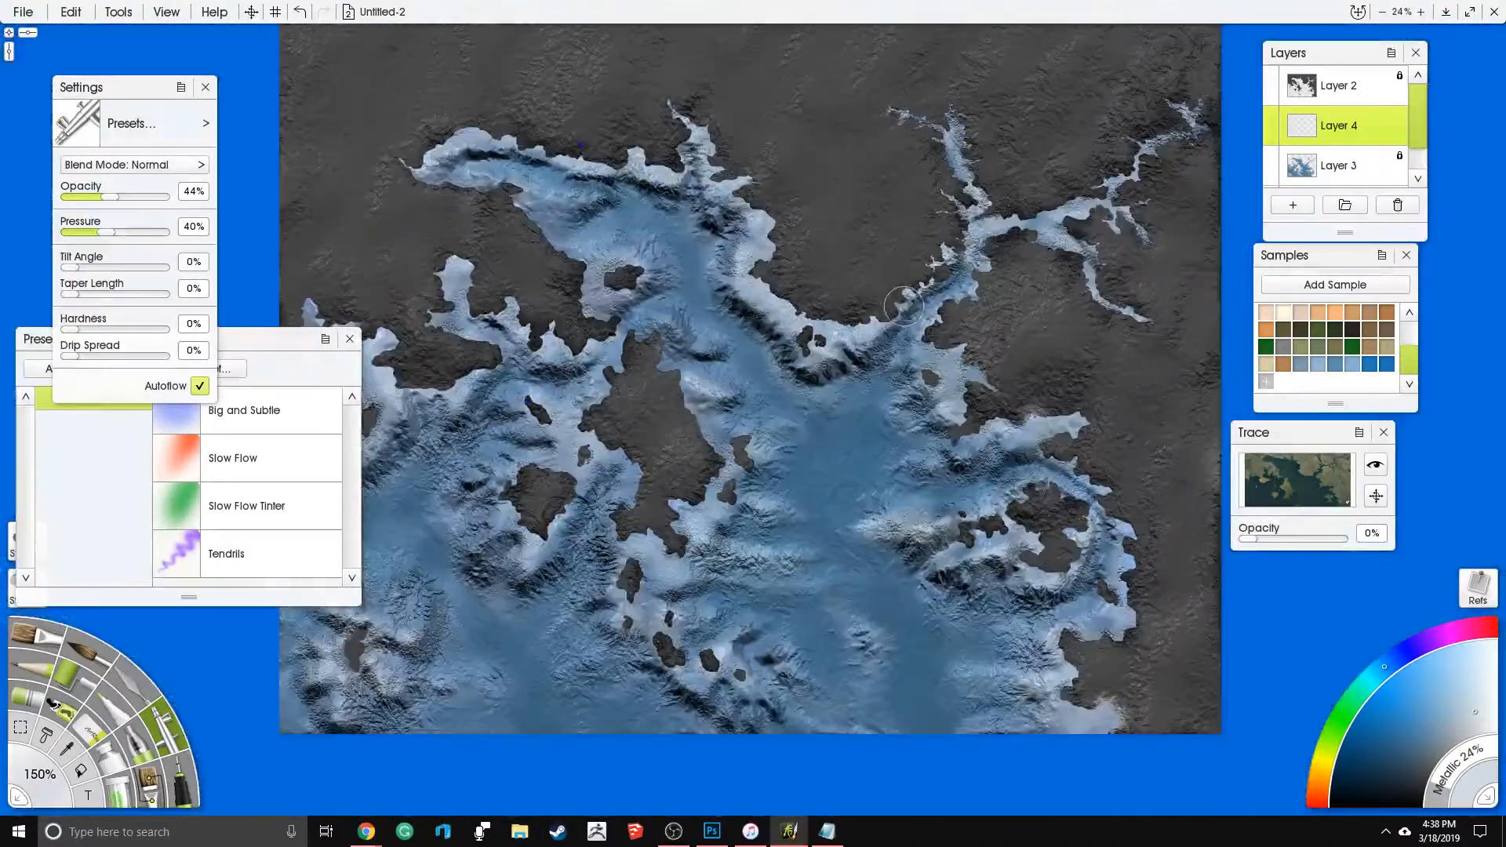
{"action": "left_click_drag", "start_coordinate": [904, 306], "coordinate": [940, 386]}
{"action": "scroll", "coordinate": [902, 375], "scroll_direction": "up", "scroll_amount": 1}
{"action": "scroll", "coordinate": [838, 387], "scroll_direction": "up", "scroll_amount": 1}
{"action": "scroll", "coordinate": [838, 387], "scroll_direction": "down", "scroll_amount": 2}
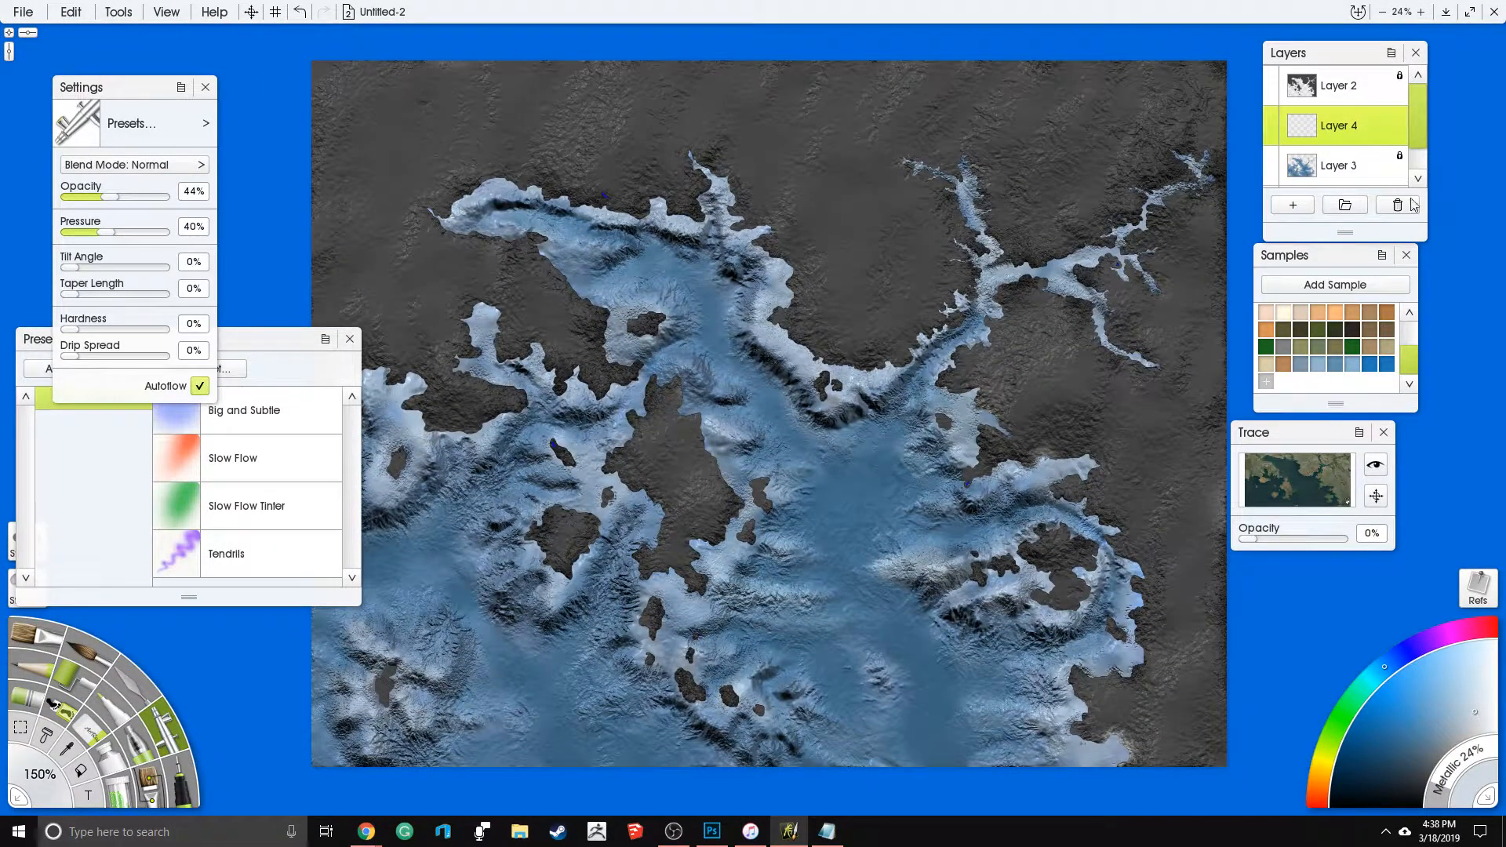
- Choose the Glitter tool and set its pressure to 86% and glitter size to 71%
{"action": "left_click", "coordinate": [122, 789]}
{"action": "scroll", "coordinate": [755, 410], "scroll_direction": "up", "scroll_amount": 1}
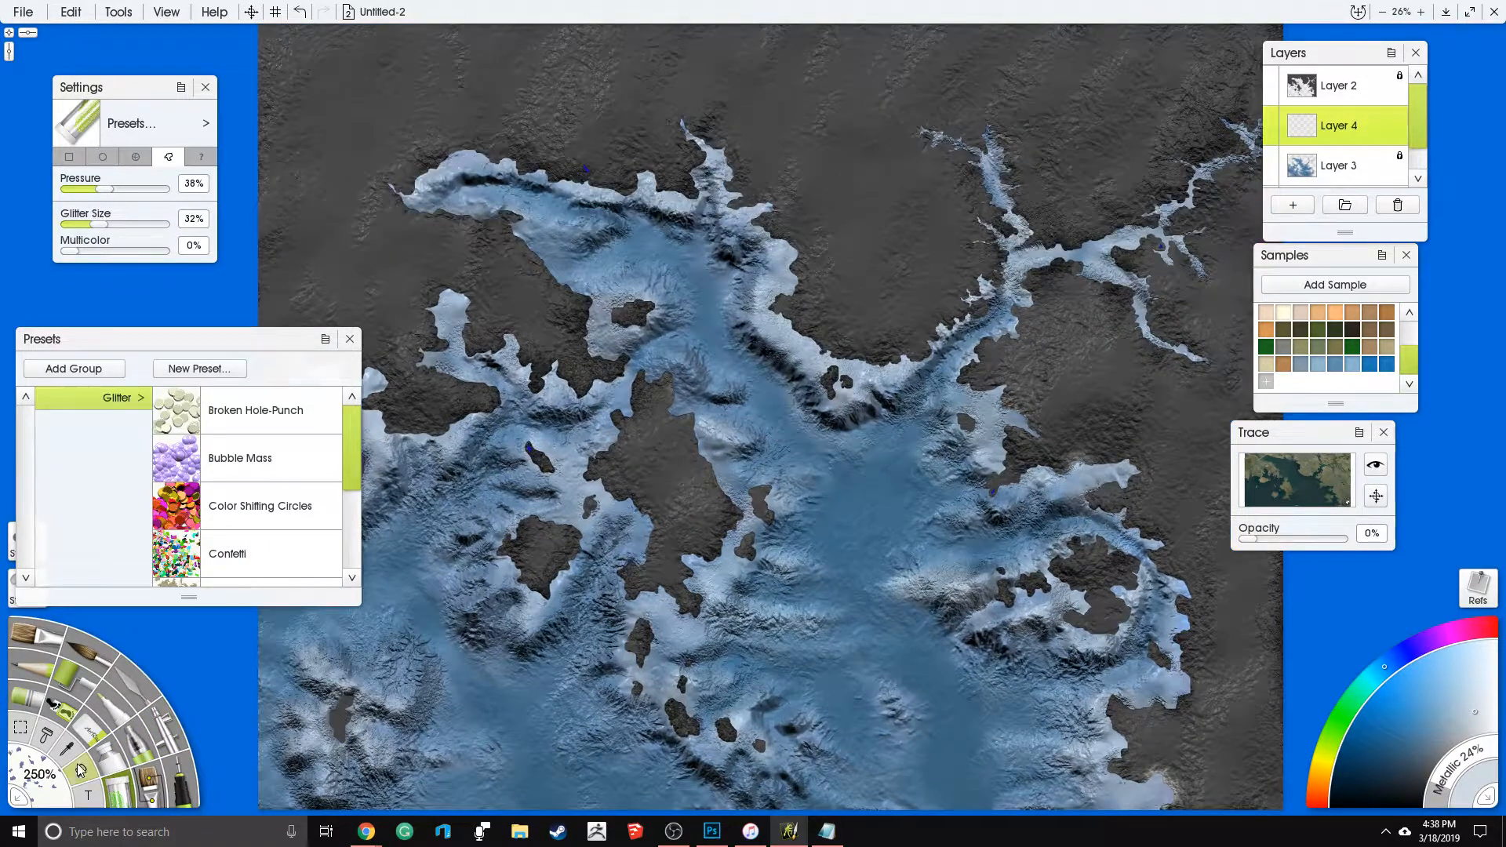
{"action": "left_click", "coordinate": [131, 189]}
{"action": "left_click_drag", "start_coordinate": [122, 225], "coordinate": [156, 193]}
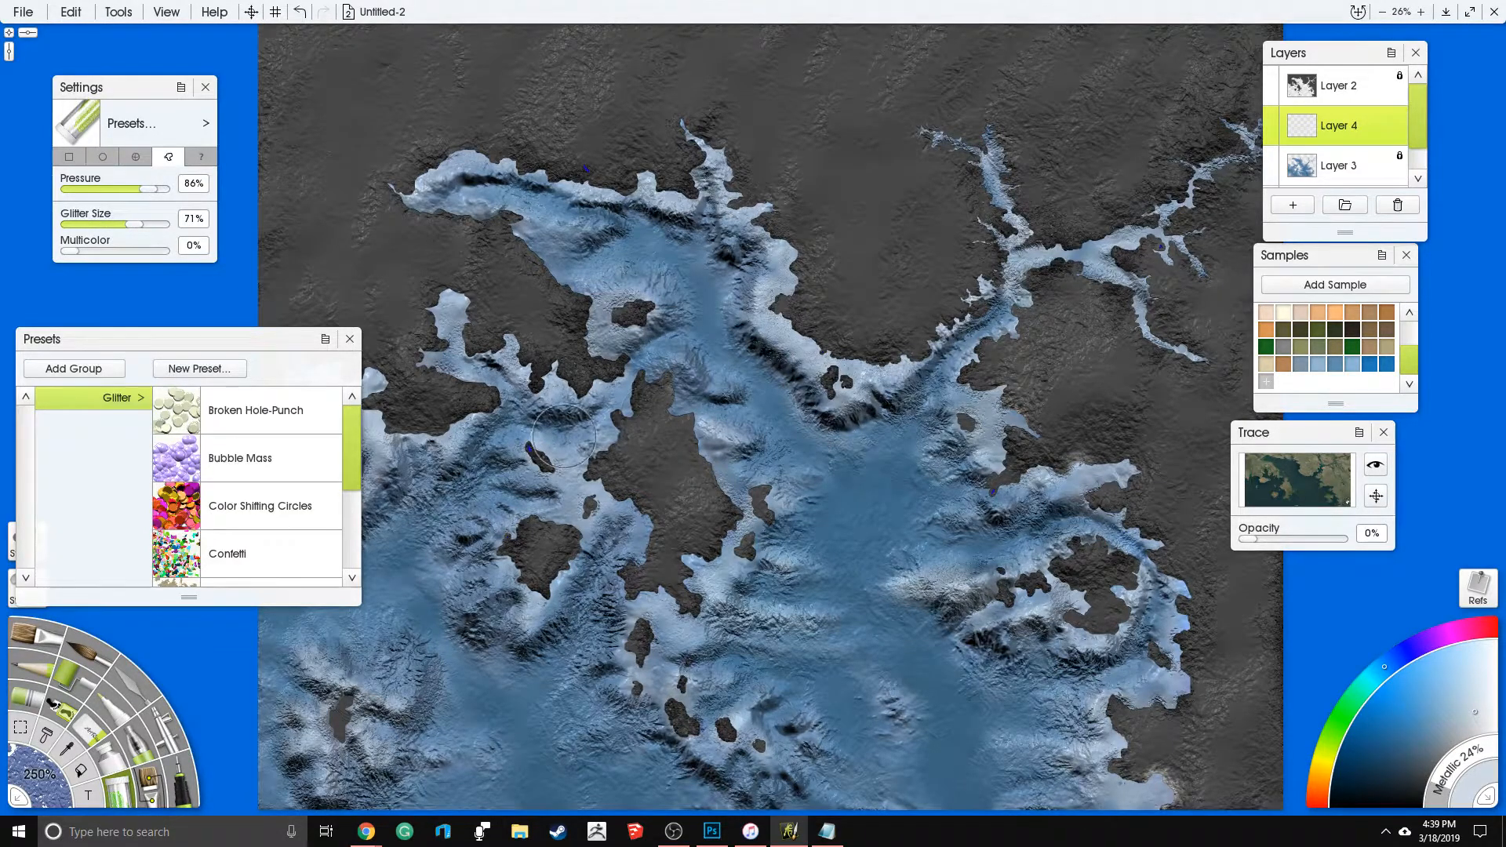
- Try glitter on the new layer east of the large central island in pale and darker blue, undoing each attempt
{"action": "scroll", "coordinate": [682, 423], "scroll_direction": "up", "scroll_amount": 3}
{"action": "left_click_drag", "start_coordinate": [765, 412], "coordinate": [709, 465]}
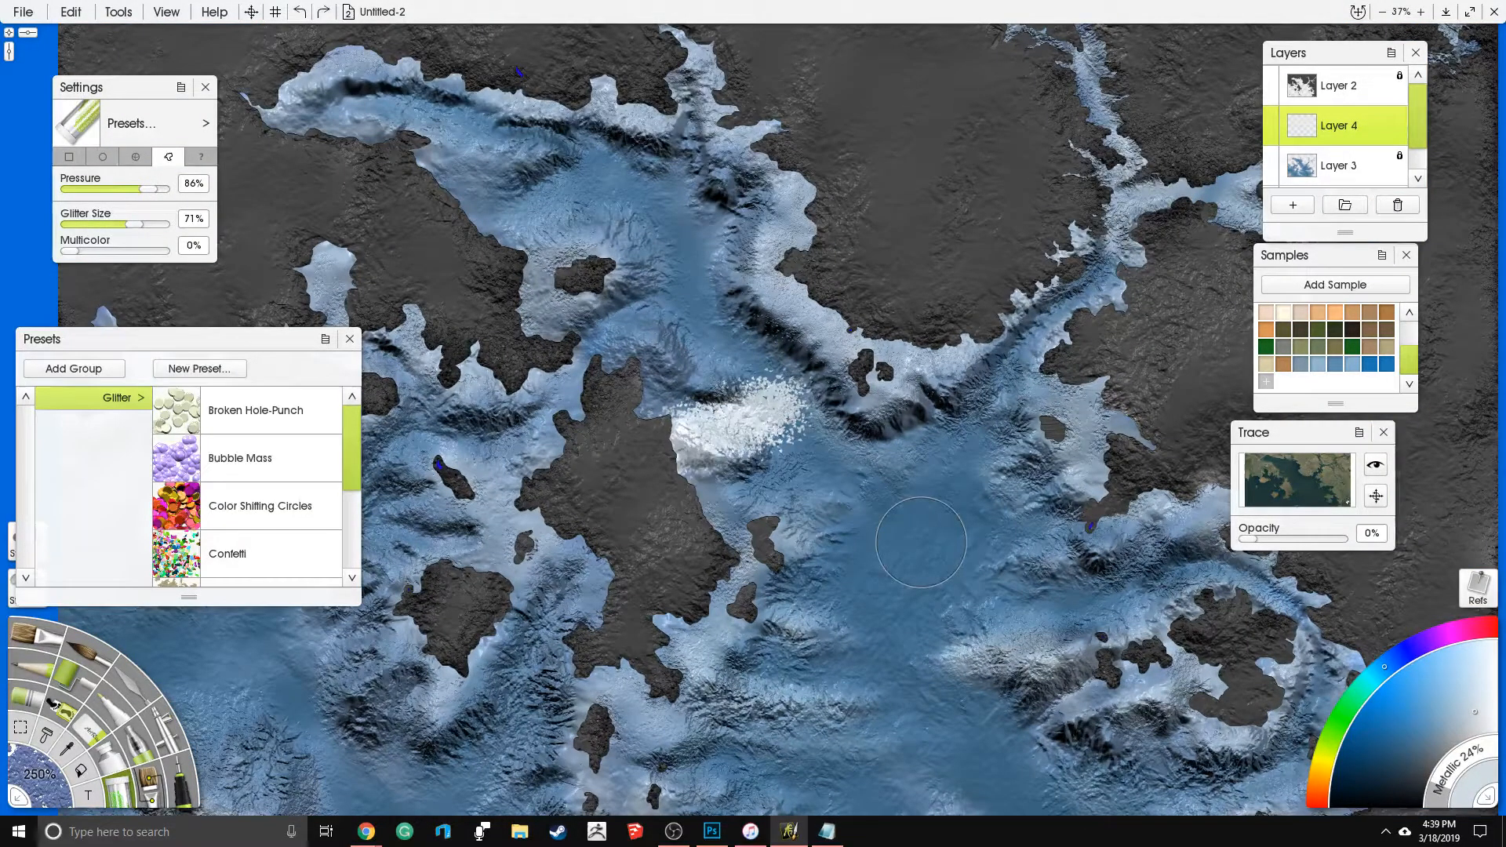
{"action": "key", "text": "ctrl+z"}
{"action": "left_click_drag", "start_coordinate": [1435, 740], "coordinate": [1429, 746]}
{"action": "mouse_move", "coordinate": [802, 532]}
{"action": "left_mouse_down"}
{"action": "mouse_move", "coordinate": [761, 517]}
{"action": "mouse_move", "coordinate": [620, 359]}
{"action": "left_mouse_up"}
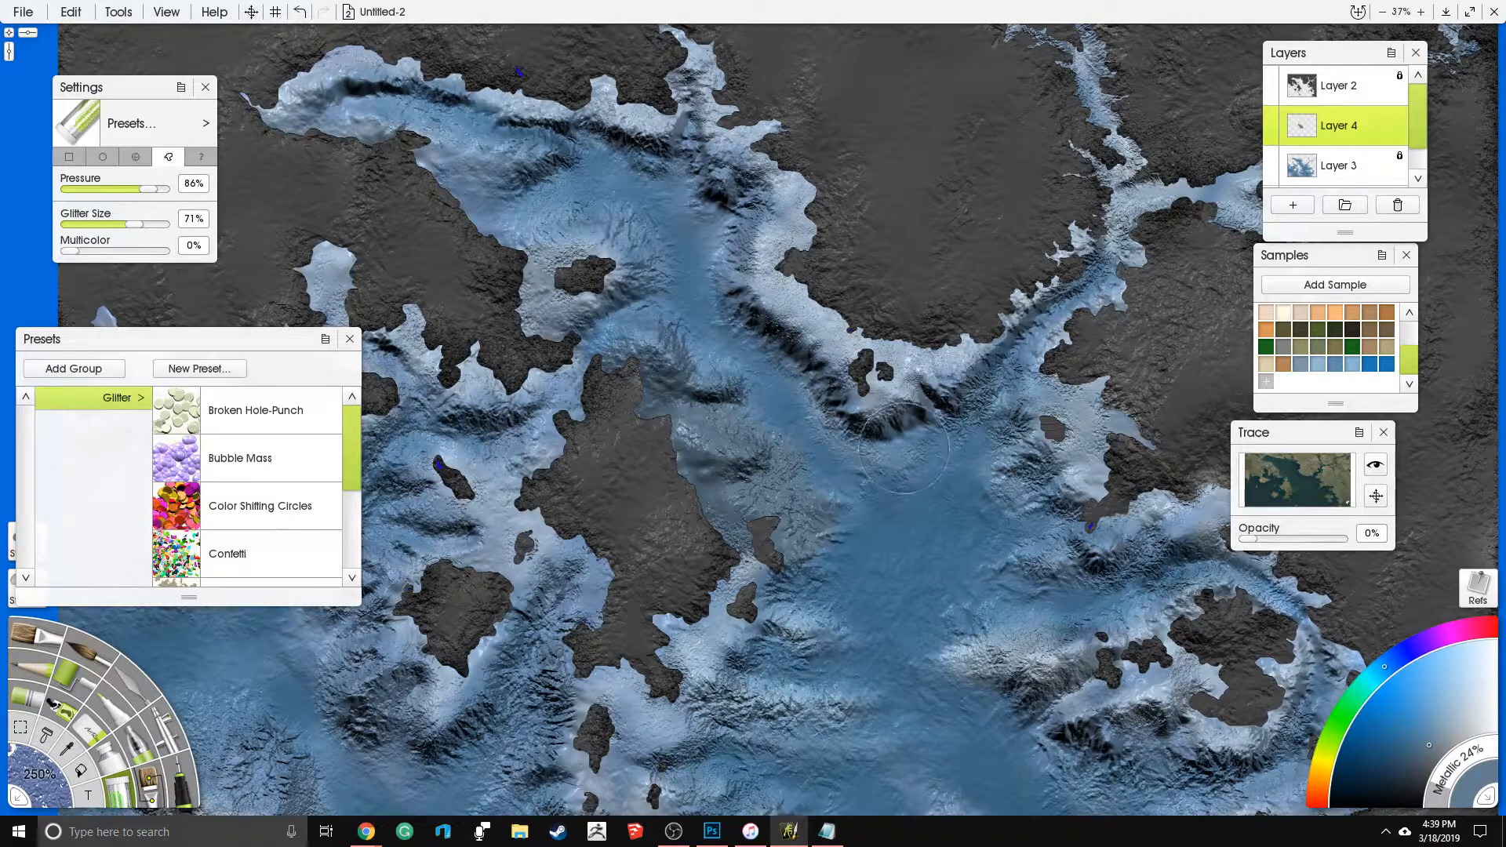
{"action": "key", "text": "ctrl+z"}
{"action": "left_click", "coordinate": [117, 11]}
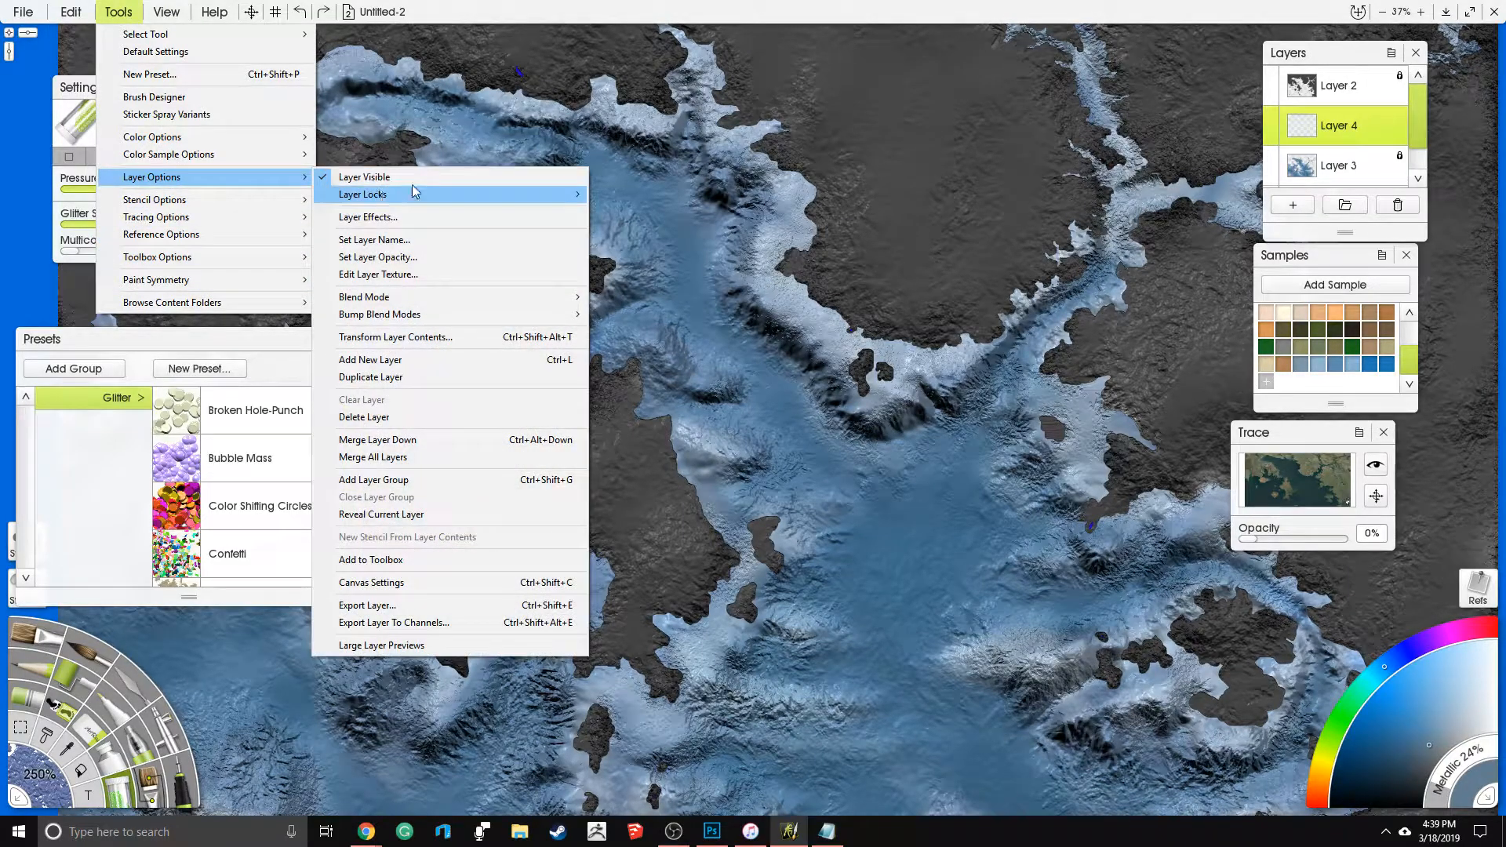
{"action": "left_click", "coordinate": [812, 4]}
{"action": "scroll", "coordinate": [931, 208], "scroll_direction": "down", "scroll_amount": 2}
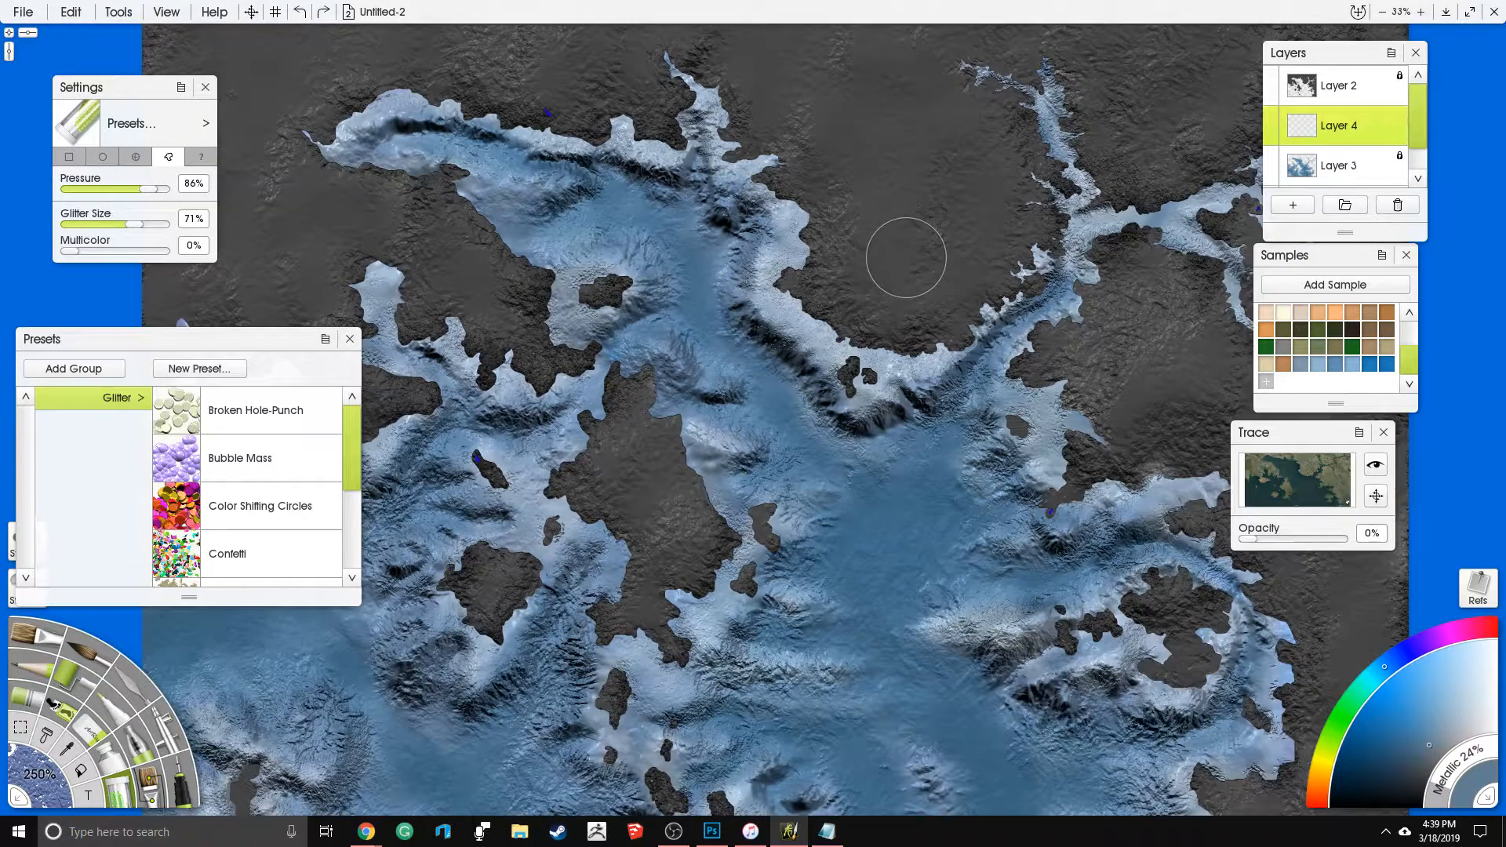